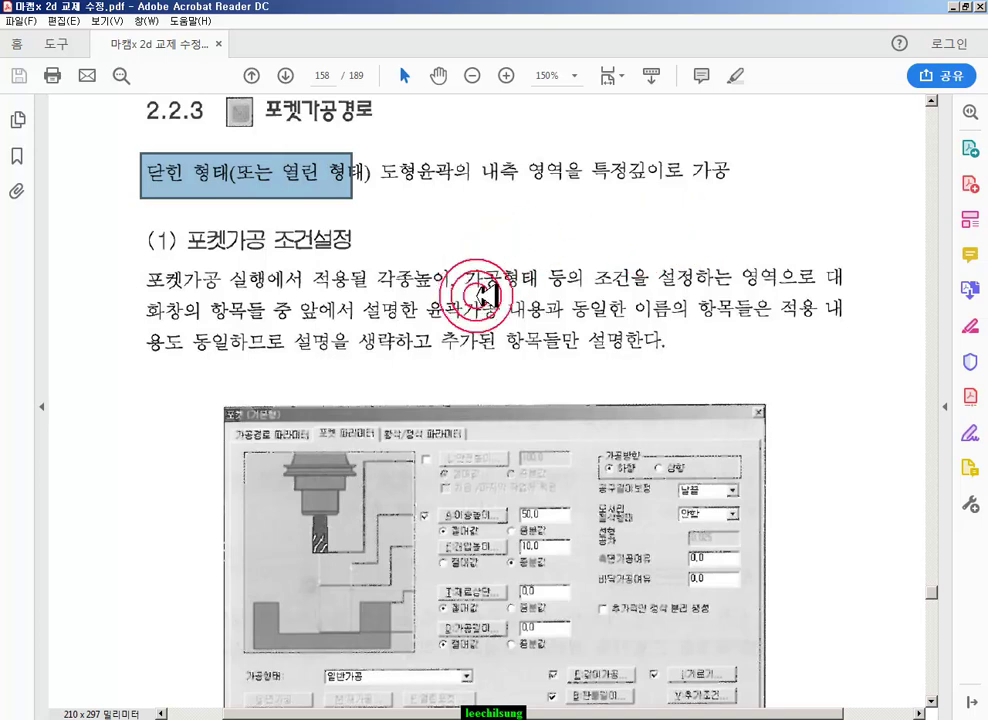
- Review the pocket machining conditions section and mark the pocket parameter dialog figure in the manual
scroll(483, 293, down, 2)
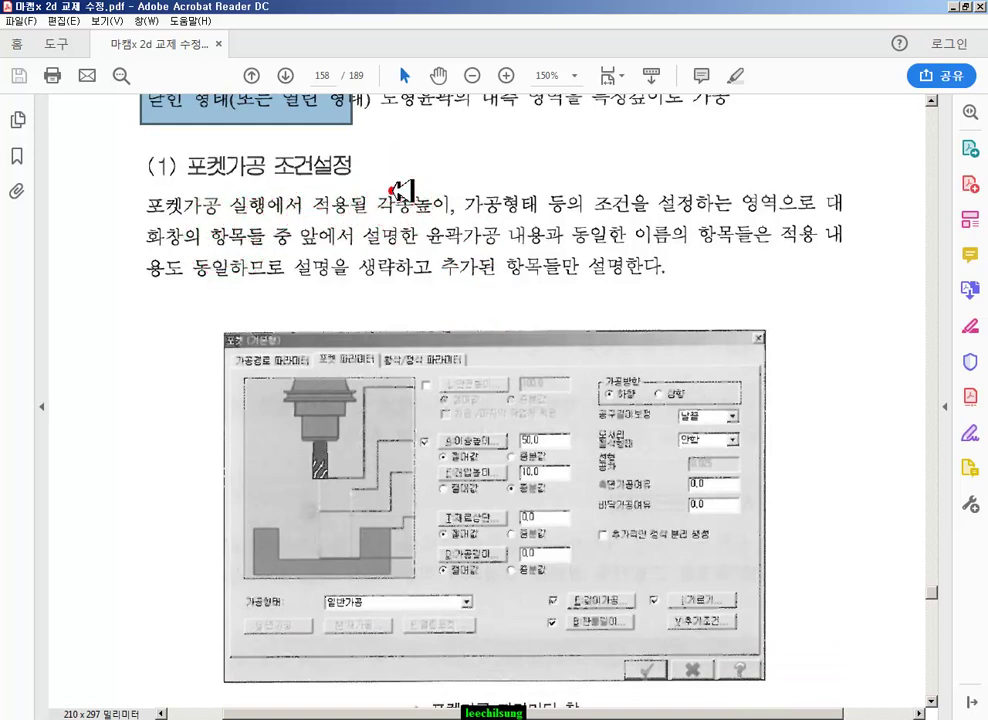
double_click(396, 192)
scroll(452, 280, down, 3)
drag(212, 214, 811, 565)
scroll(849, 410, down, 4)
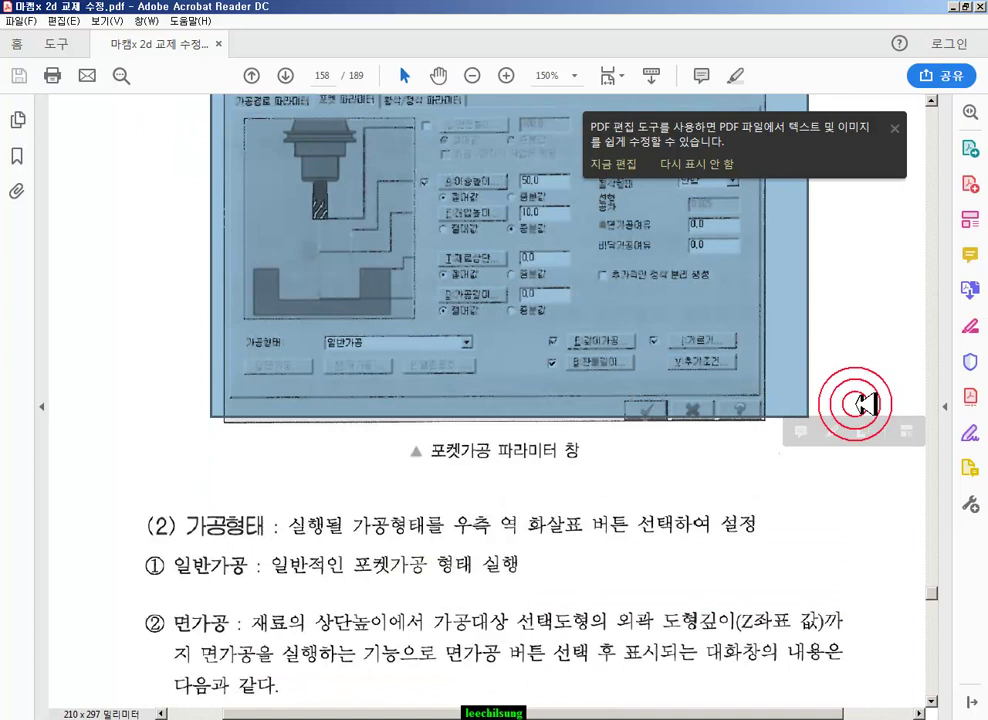
- Review section (2) 가공형태, marking the 일반가공 entry and part of the 면가공 description
scroll(880, 400, down, 7)
drag(159, 287, 255, 337)
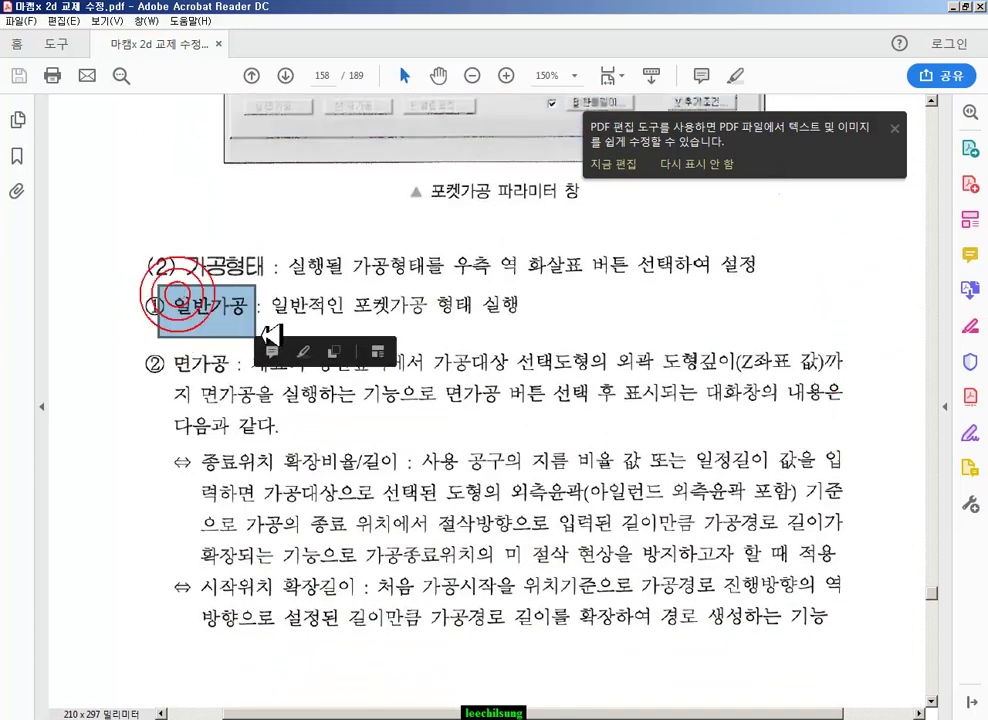
drag(556, 318, 849, 641)
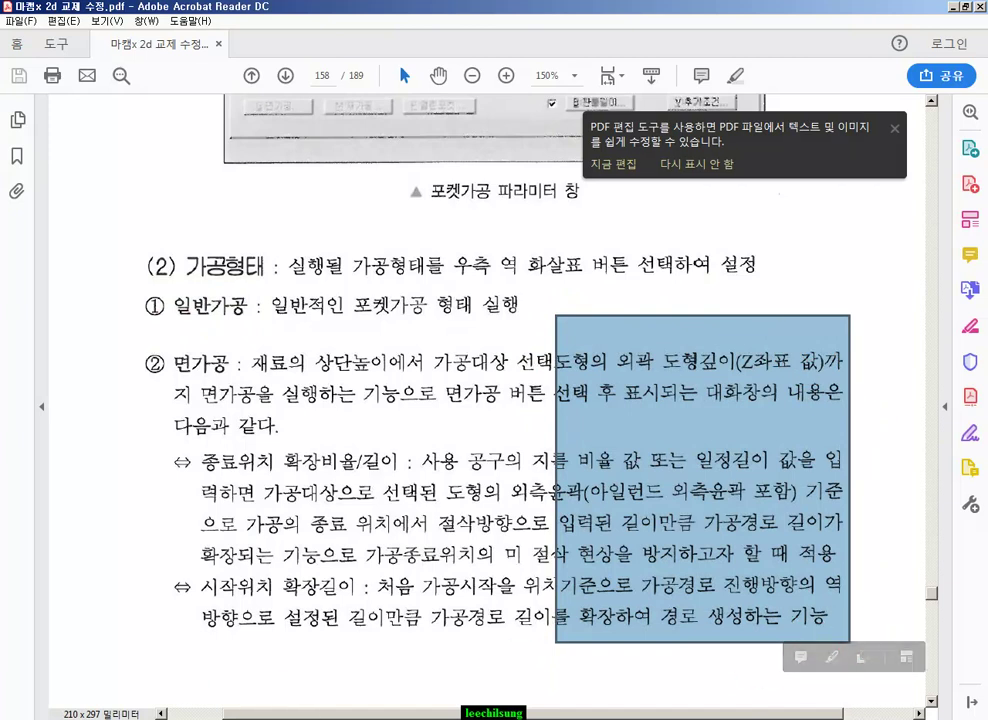
- Annotate the page with the red screen pen by outlining the shaded block and underlining 면가공, and close the annotation overlay
right_click(365, 421)
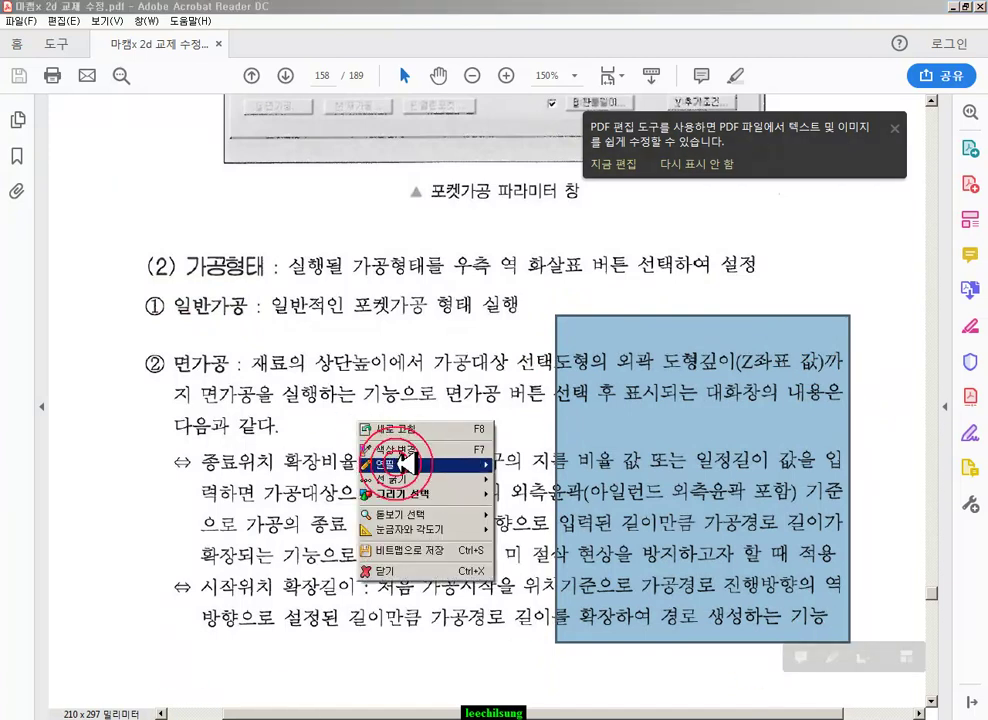
click(398, 450)
click(411, 225)
click(426, 386)
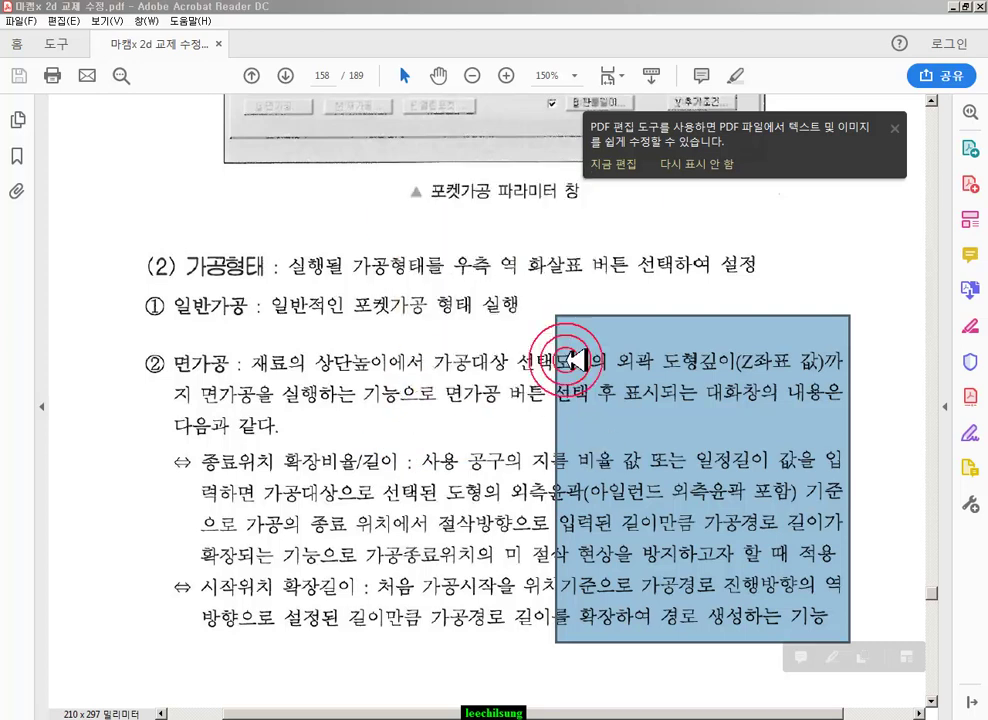
mouse_move(580, 323)
mouse_down()
mouse_move(798, 335)
mouse_move(830, 468)
mouse_move(830, 612)
mouse_move(600, 613)
mouse_move(567, 330)
mouse_up()
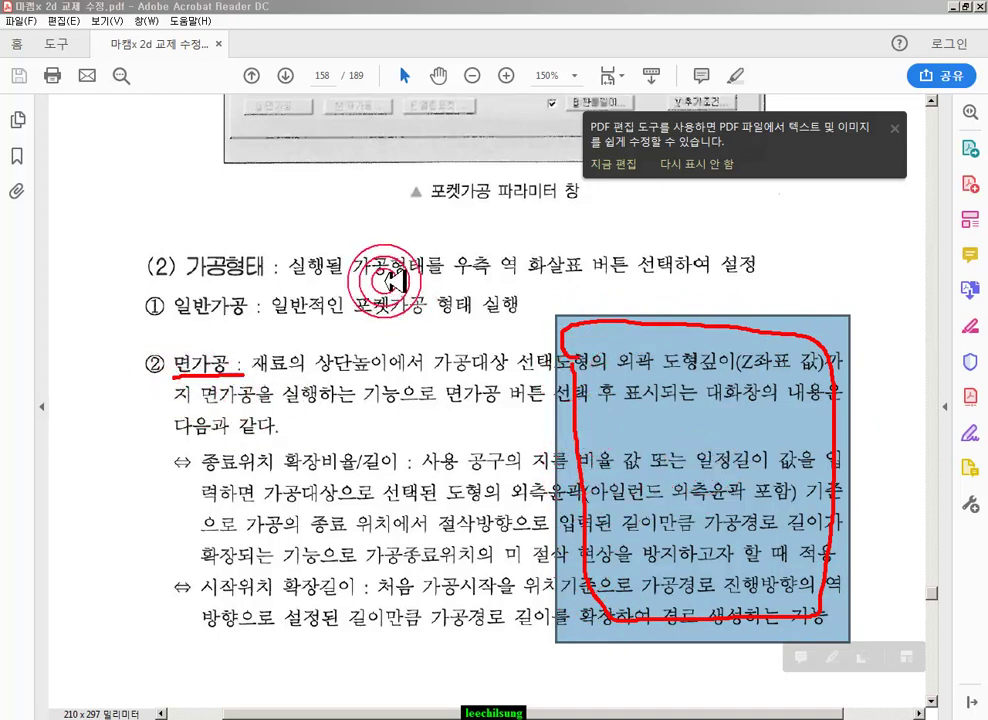
right_click(386, 284)
click(424, 432)
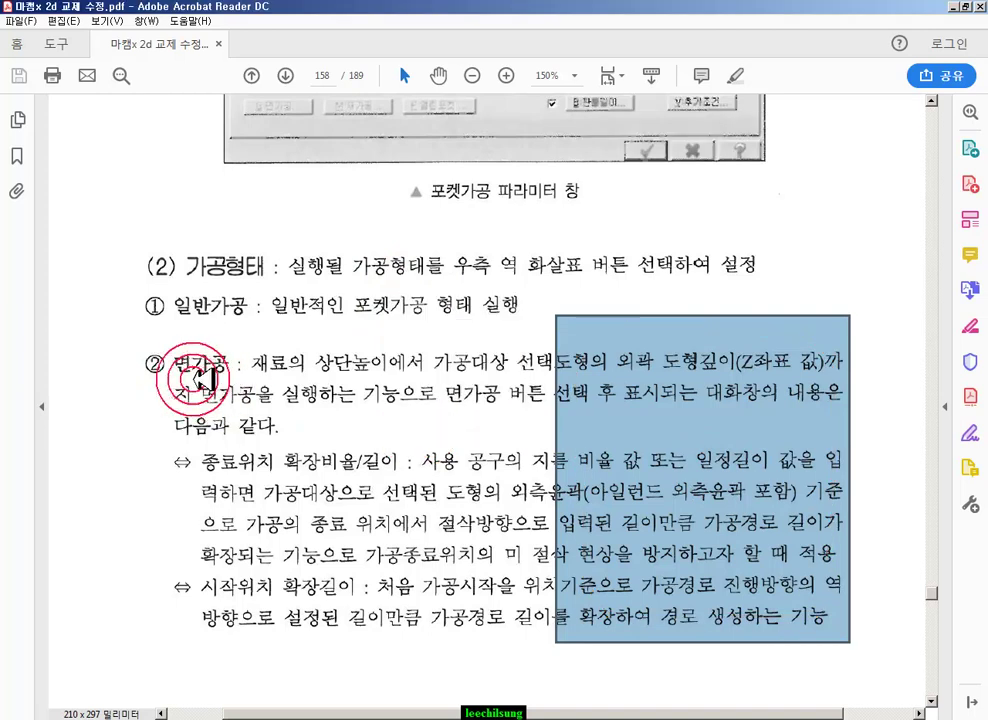
- Sketch a freehand pocket boundary with a small square island inside and a larger boundary around it using the red screen pen
click(971, 531)
mouse_move(520, 172)
mouse_down()
mouse_move(770, 405)
mouse_move(822, 165)
mouse_move(522, 178)
mouse_up()
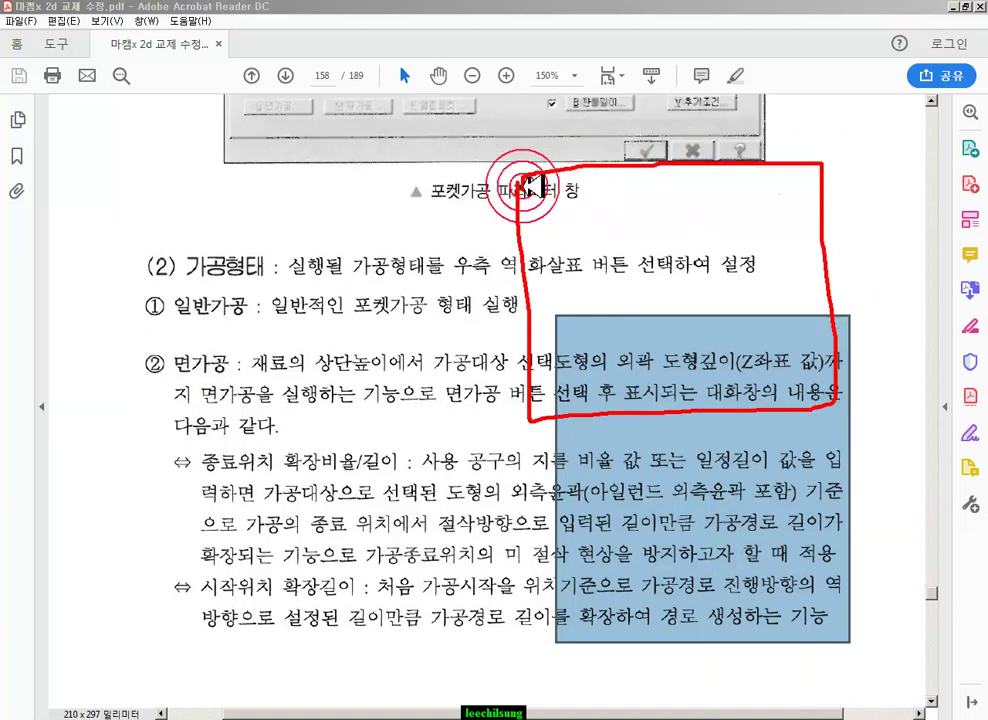
mouse_move(720, 296)
mouse_down()
mouse_move(712, 262)
mouse_move(640, 240)
mouse_up()
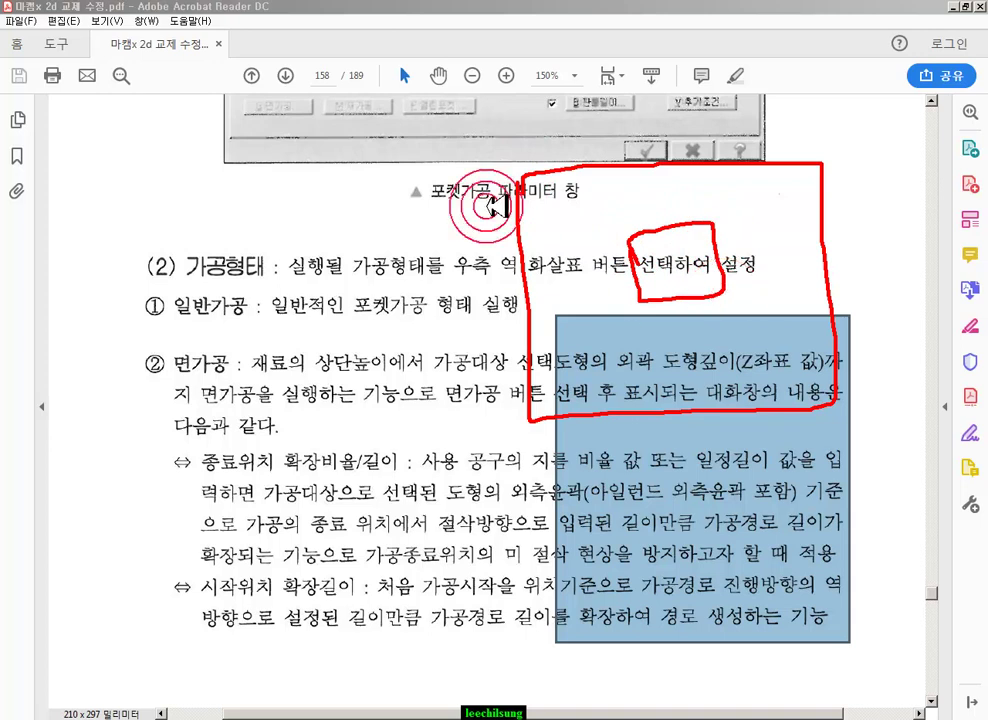
drag(595, 192, 533, 285)
mouse_move(490, 192)
mouse_down()
mouse_move(492, 455)
mouse_move(555, 450)
mouse_up()
mouse_move(722, 440)
mouse_down()
mouse_move(873, 370)
mouse_move(880, 176)
mouse_move(701, 132)
mouse_move(484, 147)
mouse_move(482, 207)
mouse_up()
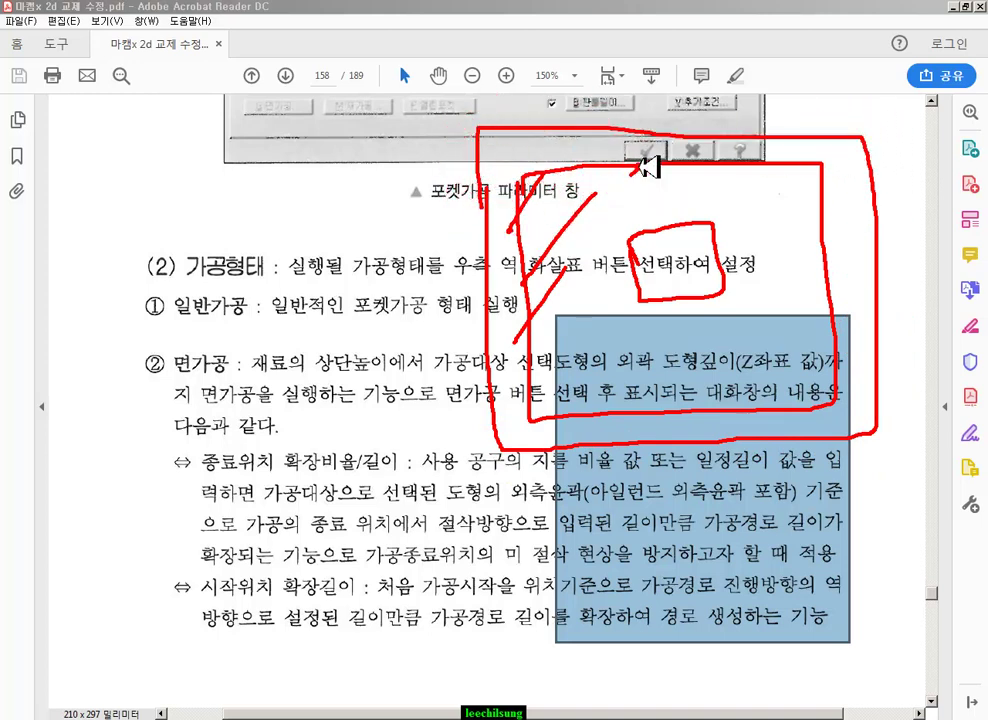
- Underline 면가공, draw an offset outline around the sketched island and hatch the extended area along the boundary
click(185, 376)
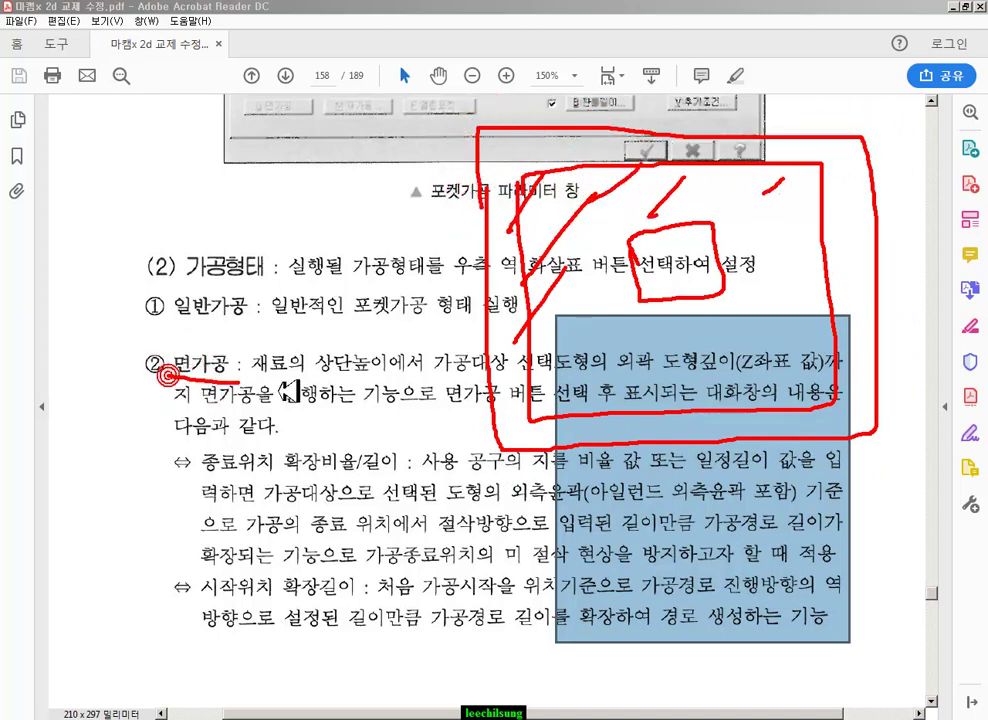
mouse_move(644, 318)
mouse_down()
mouse_move(686, 278)
mouse_move(639, 326)
mouse_up()
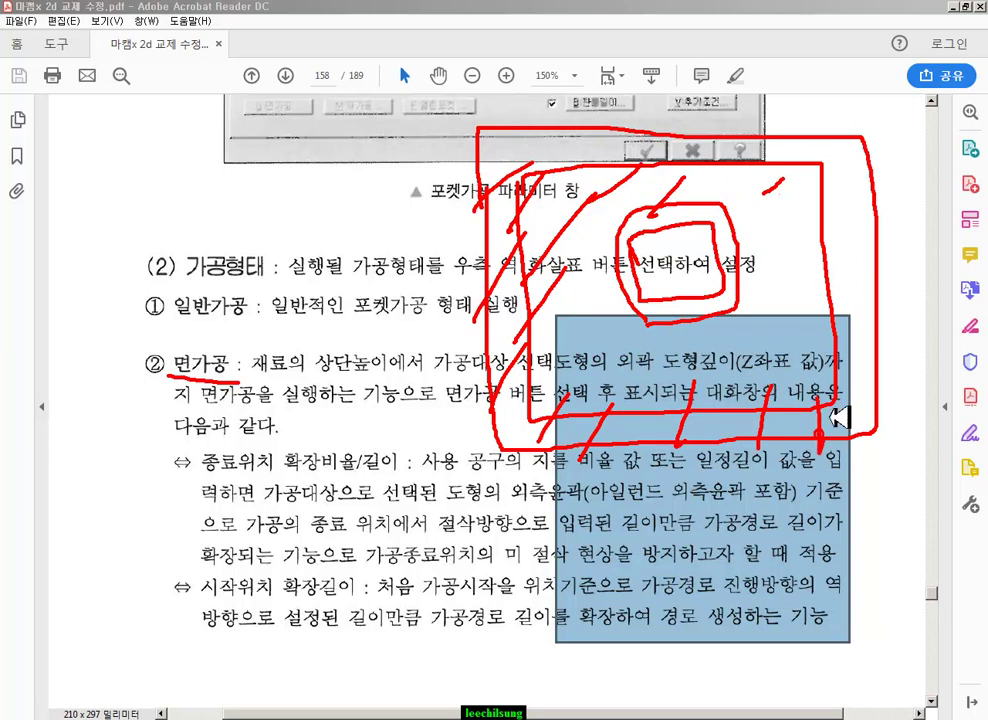
- Sketch a second boundary with an island and outward and inward arrows beside the first sketch, and close the annotation overlay
mouse_move(90, 170)
mouse_down()
mouse_move(100, 275)
mouse_move(397, 198)
mouse_move(86, 86)
mouse_move(90, 160)
mouse_up()
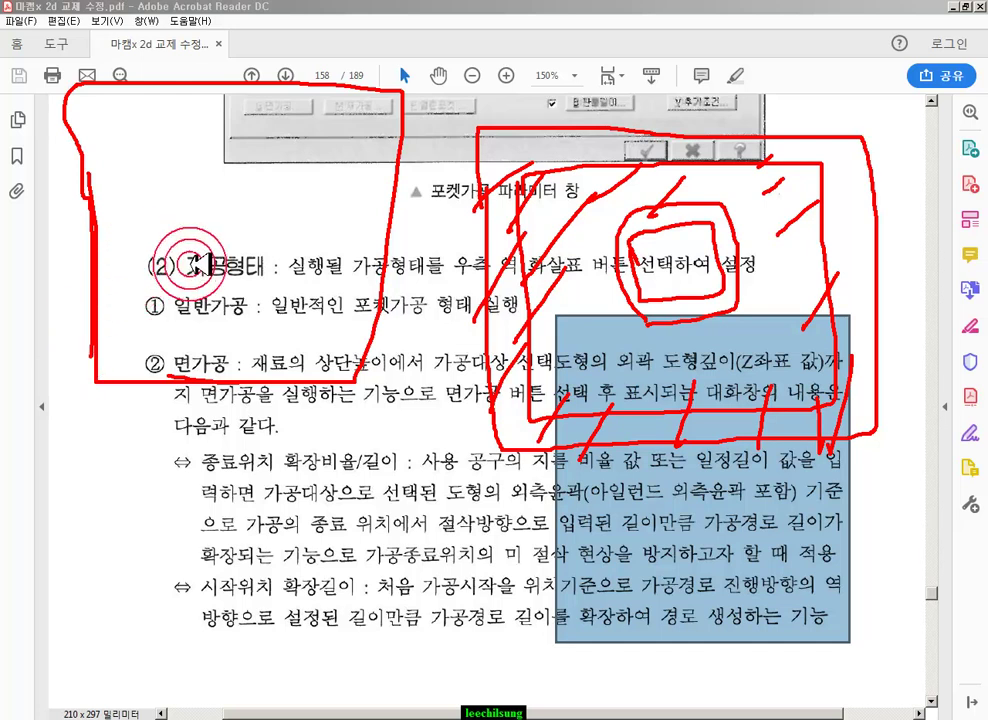
drag(292, 198, 185, 250)
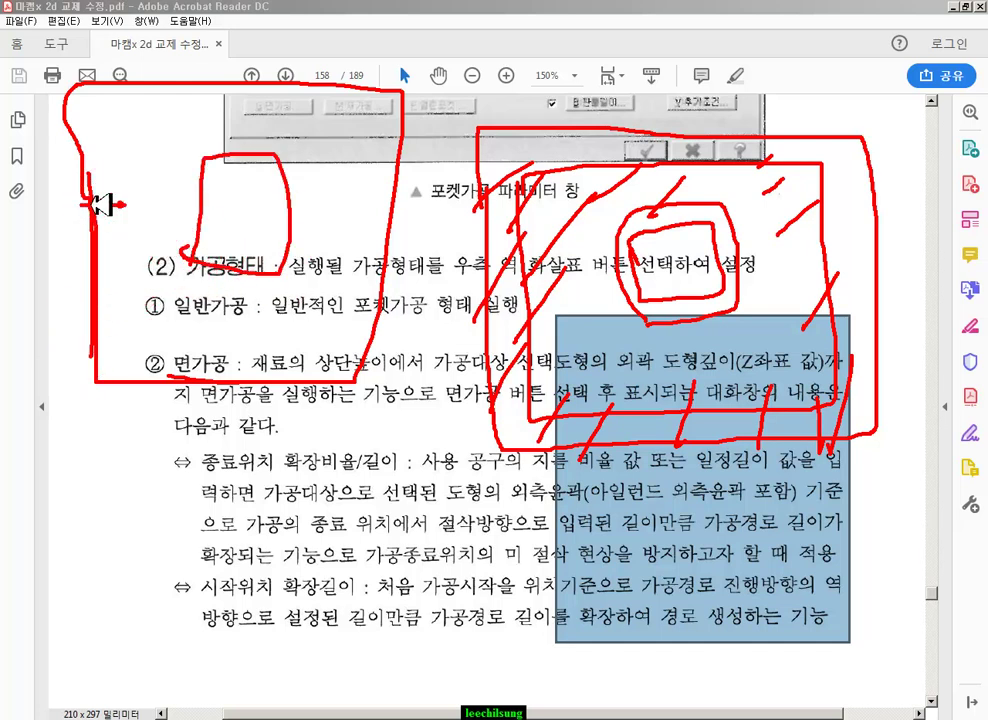
drag(145, 207, 212, 207)
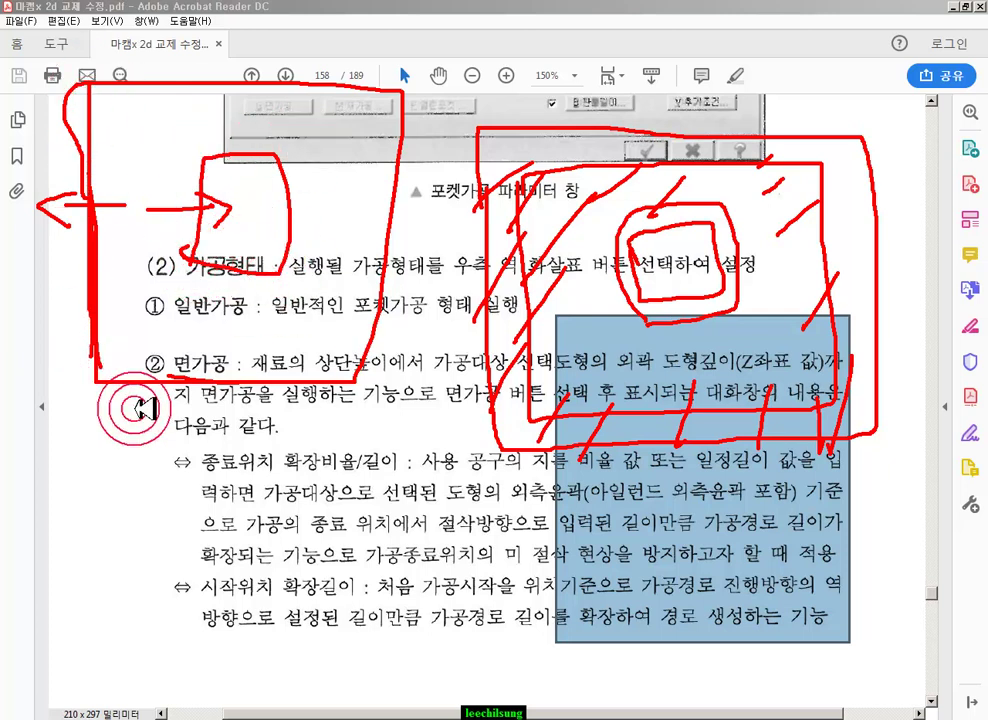
right_click(258, 453)
click(268, 600)
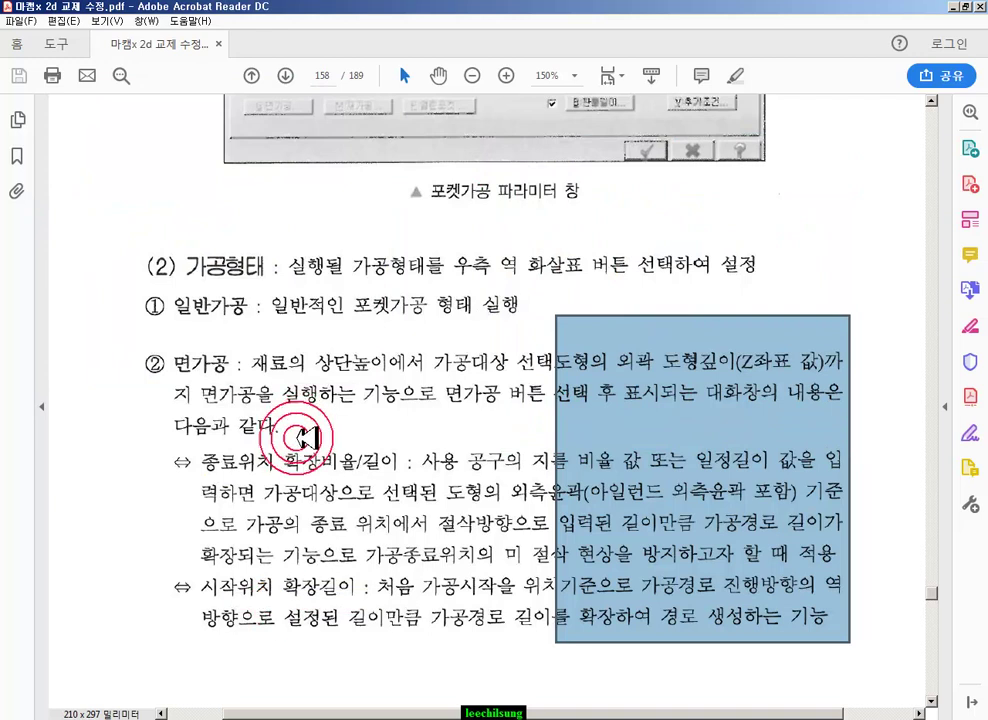
- Review the facing parameters, marking 시작위치 확장길이 and examining the 면가공 dialog figure
scroll(307, 433, down, 7)
scroll(320, 484, up, 2)
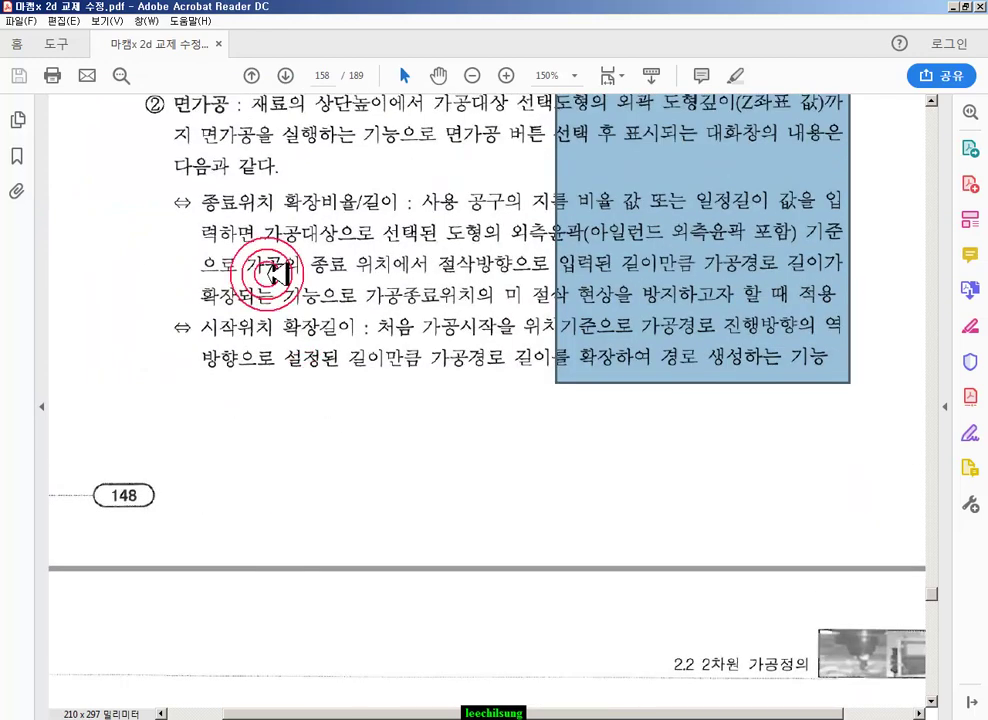
double_click(207, 212)
double_click(200, 340)
scroll(590, 333, down, 3)
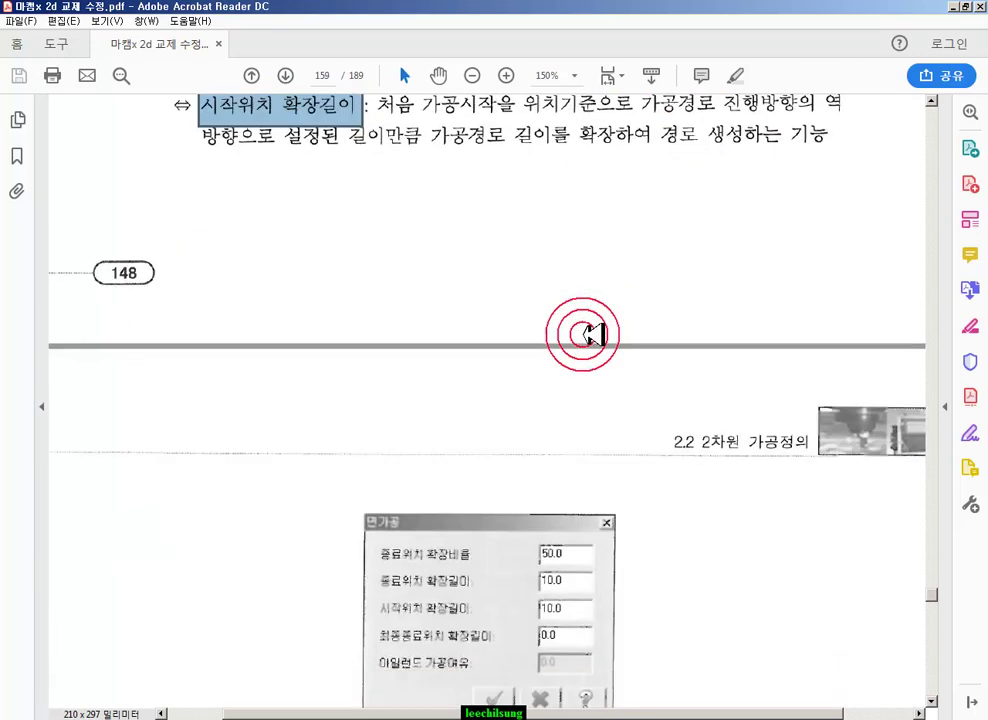
scroll(590, 333, down, 5)
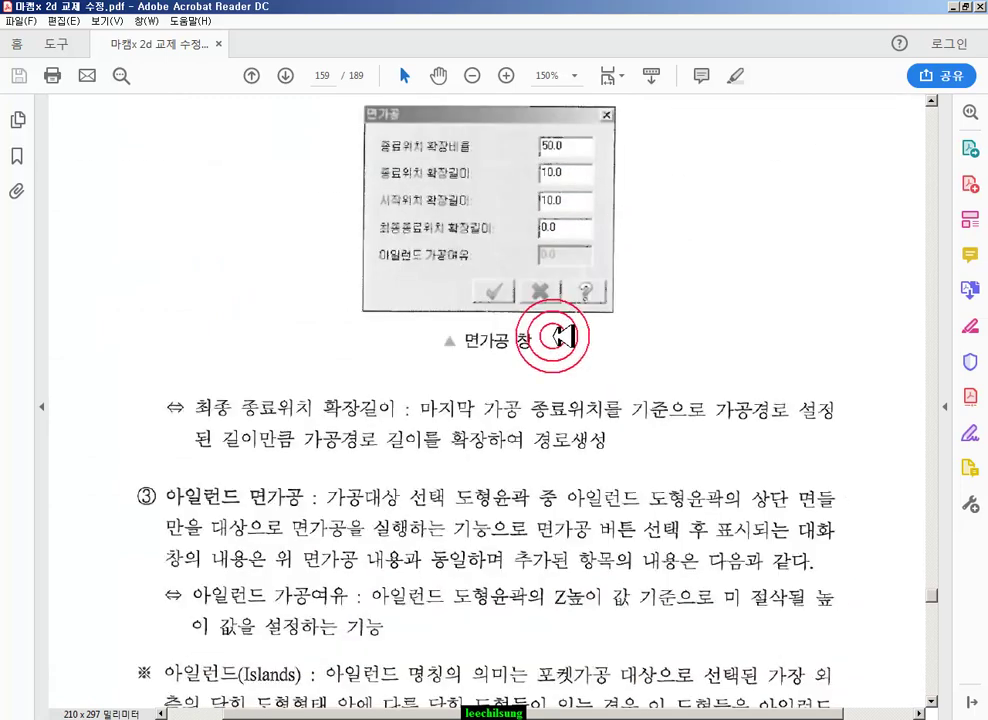
scroll(560, 337, down, 1)
- Read the island facing section, marking the 아일런드 면가공 and 아일런드(Islands) headings
drag(318, 390, 150, 385)
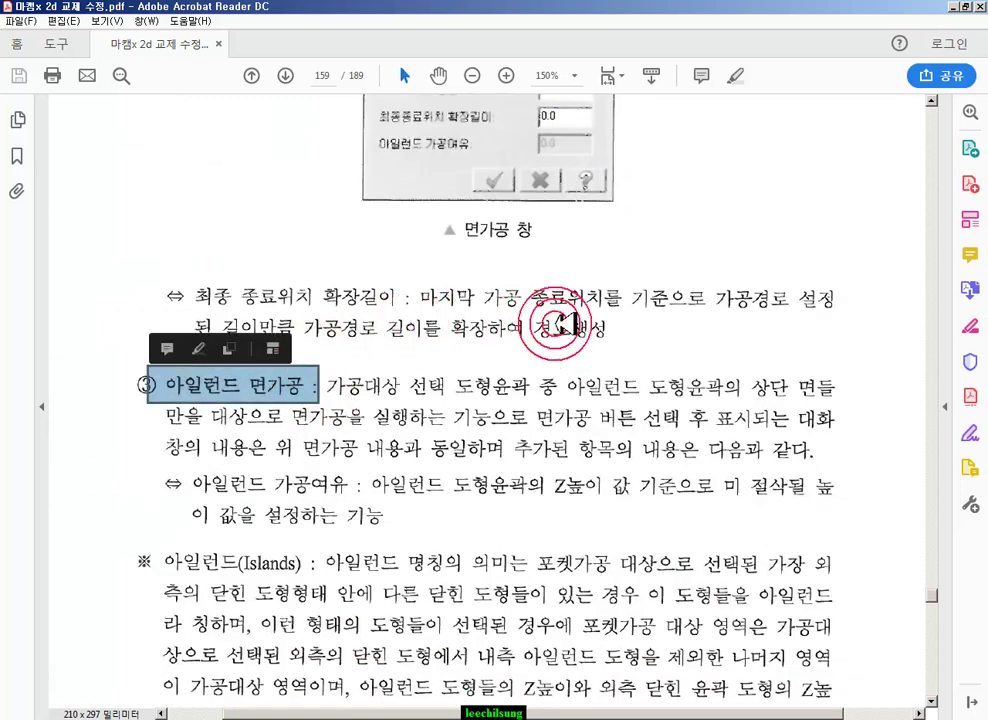
scroll(530, 330, down, 2)
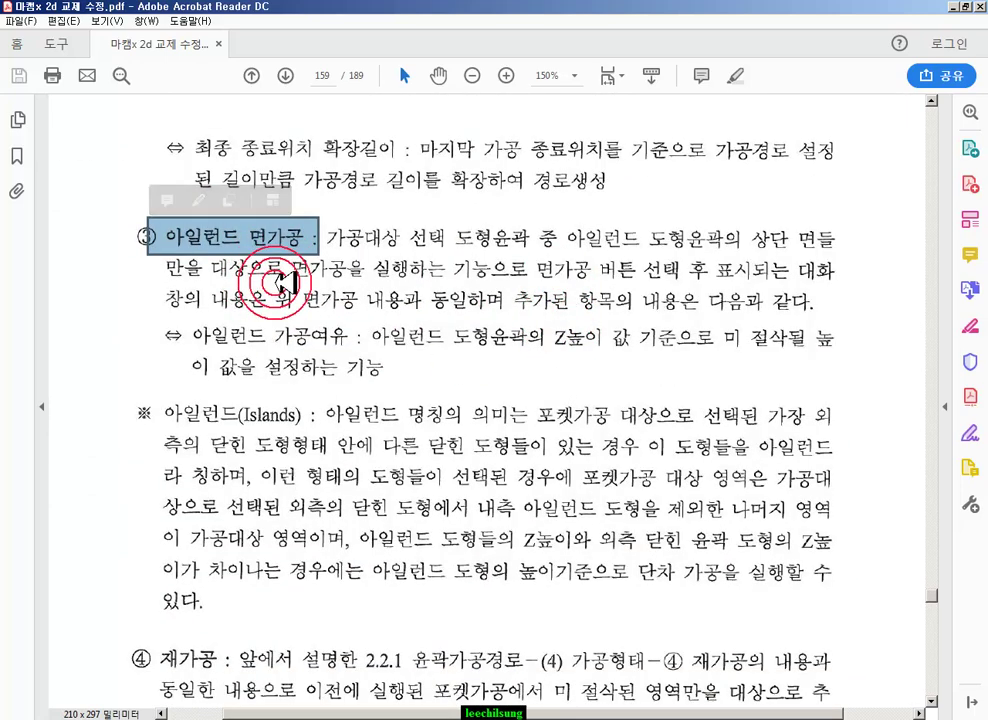
scroll(590, 308, down, 1)
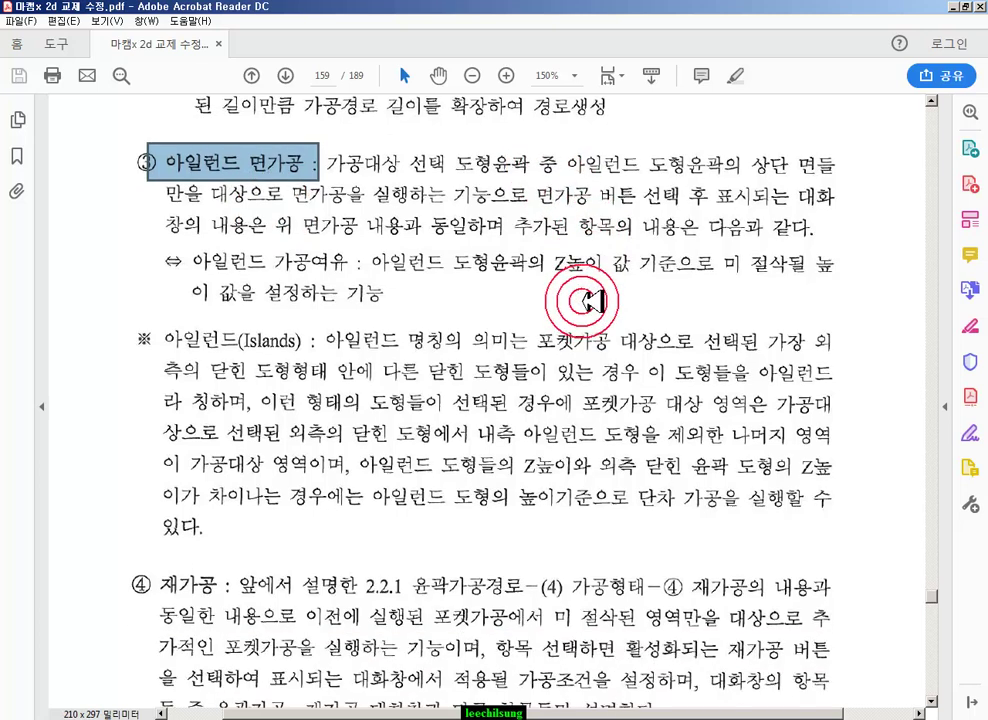
scroll(594, 305, down, 1)
drag(160, 229, 322, 229)
scroll(447, 302, down, 1)
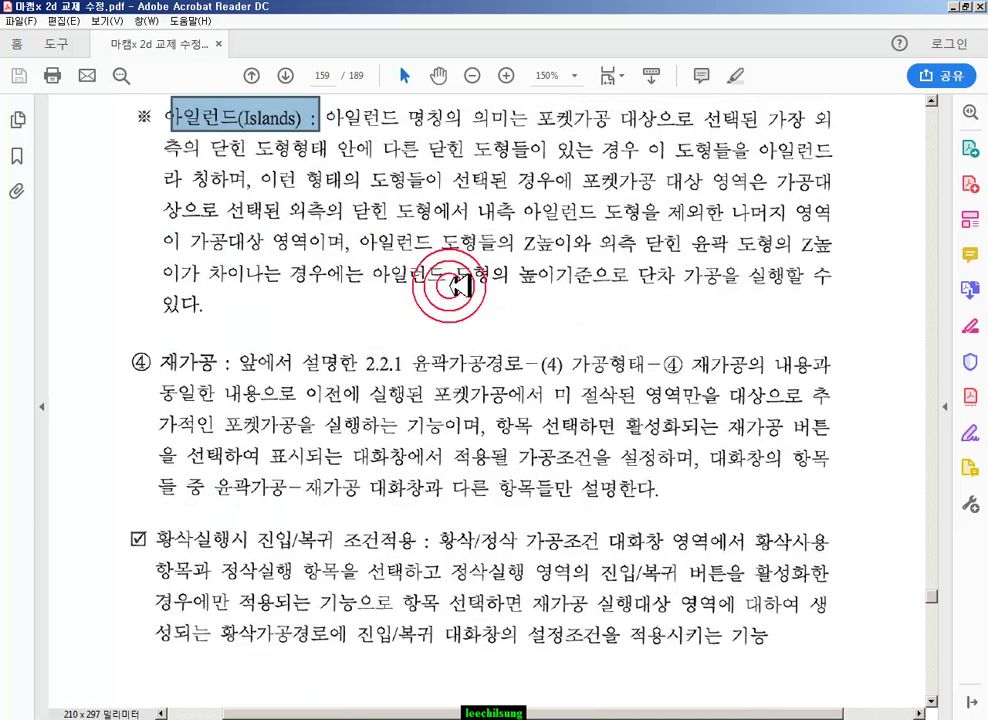
- Mark the 재가공 entry and examine its condition settings dialog figure
drag(158, 362, 282, 340)
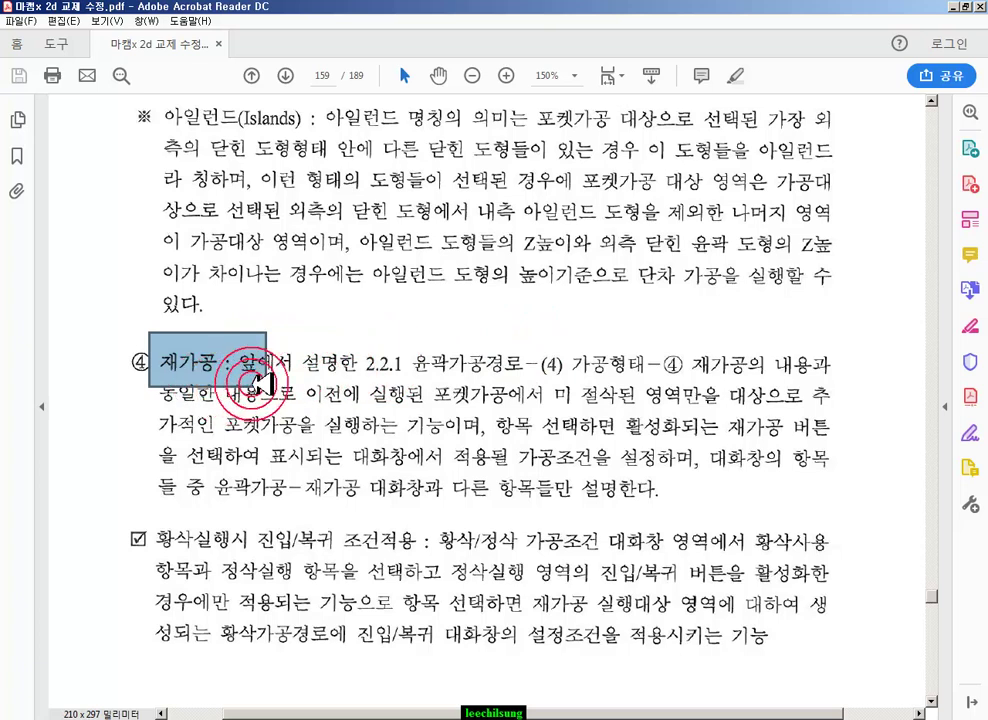
scroll(243, 388, down, 3)
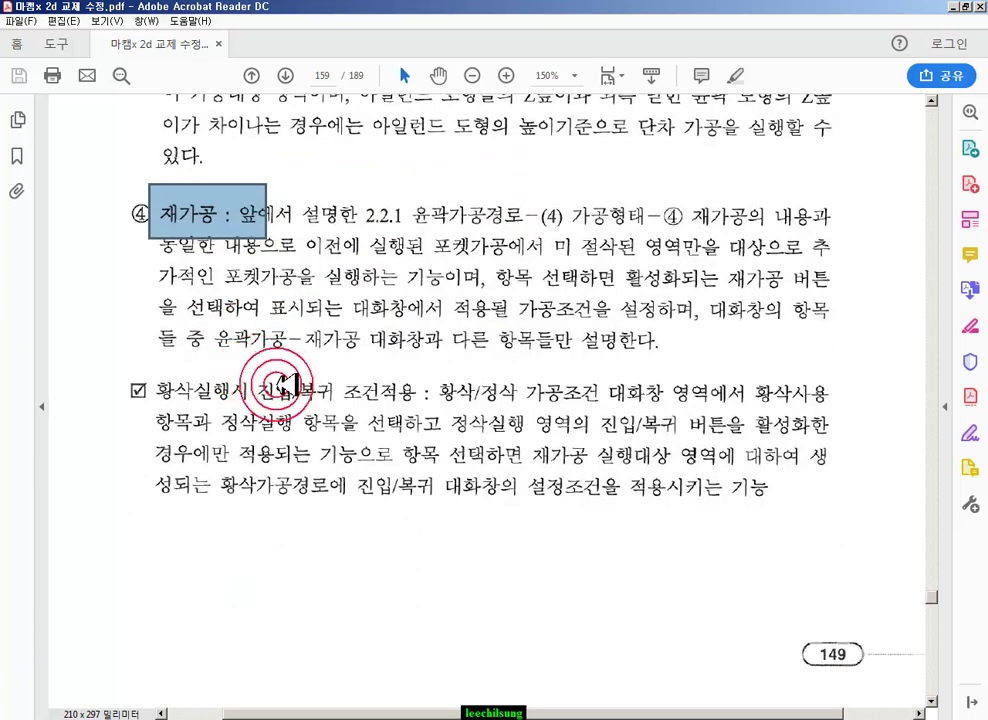
scroll(290, 372, down, 10)
scroll(298, 379, down, 4)
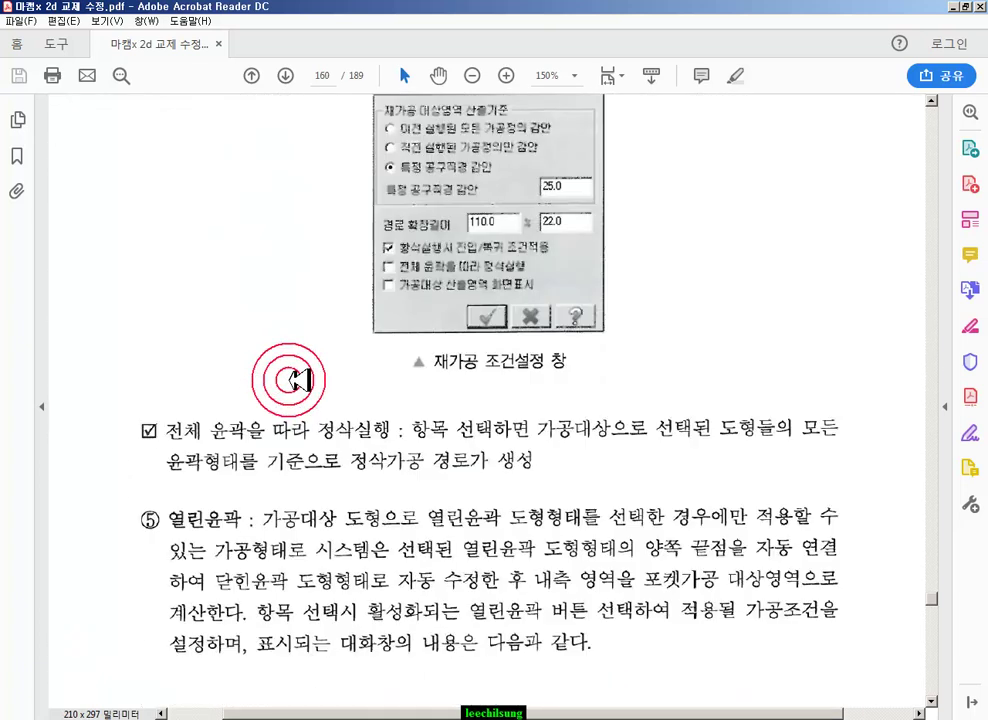
- Mark the 열린윤곽 entry and examine its conditions dialog and the path extension and cutting style descriptions
scroll(298, 379, up, 1)
scroll(297, 380, down, 4)
drag(145, 372, 265, 375)
scroll(600, 435, down, 20)
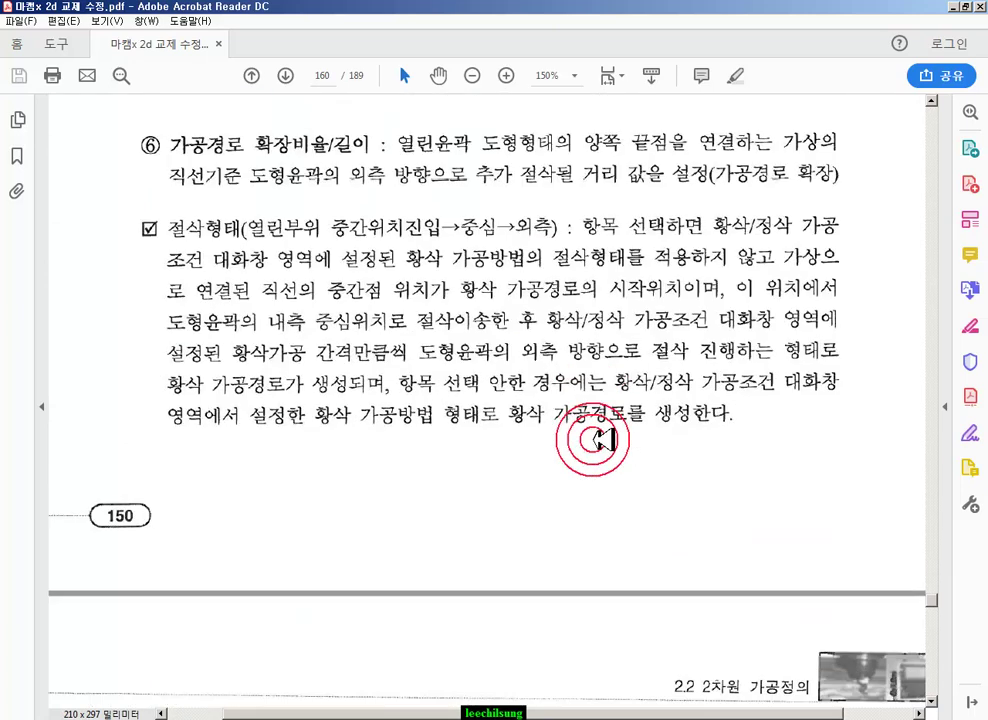
scroll(595, 437, up, 20)
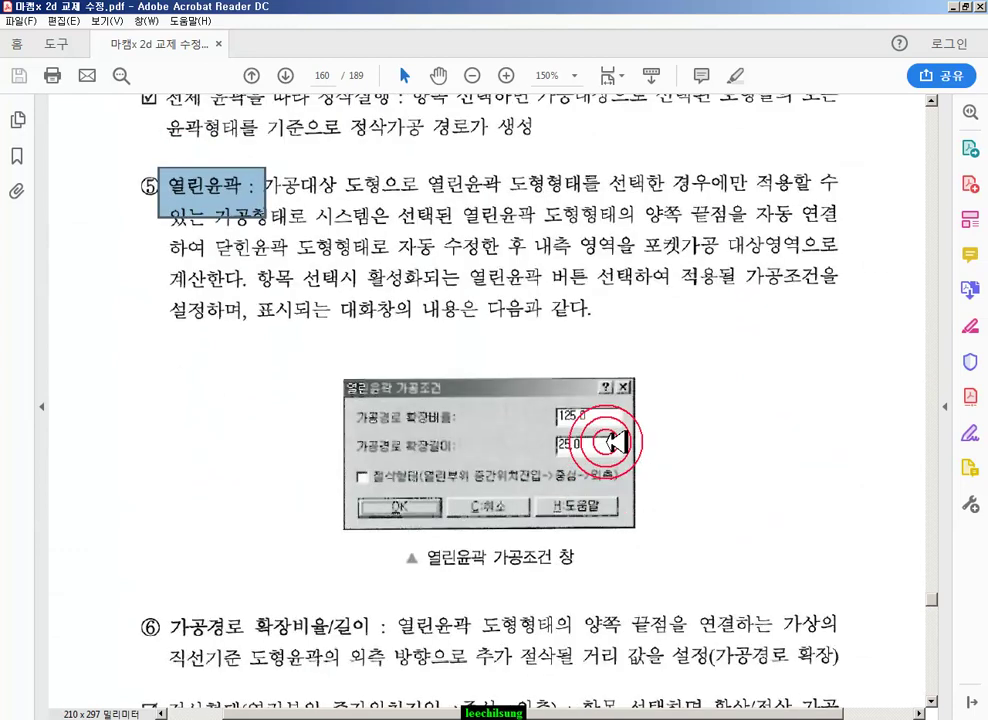
- Switch to Mastercam and draw a 70 by 70 mm rectangle with its lower-left corner at the origin
click(187, 718)
scroll(424, 402, down, 2)
click(101, 64)
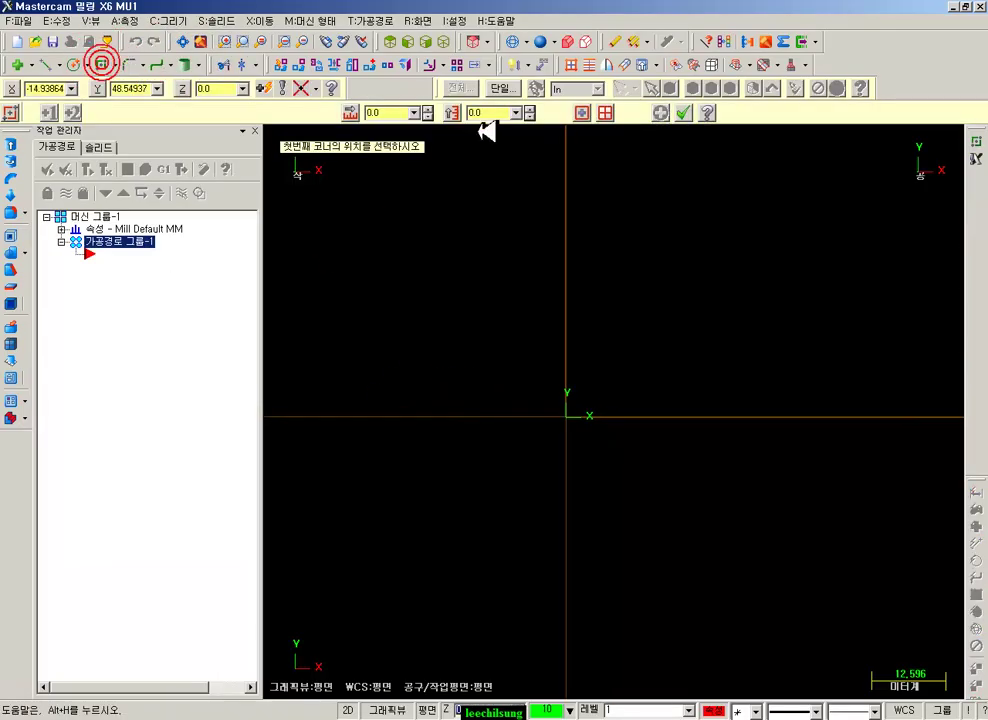
text(70)
click(482, 128)
text(70)
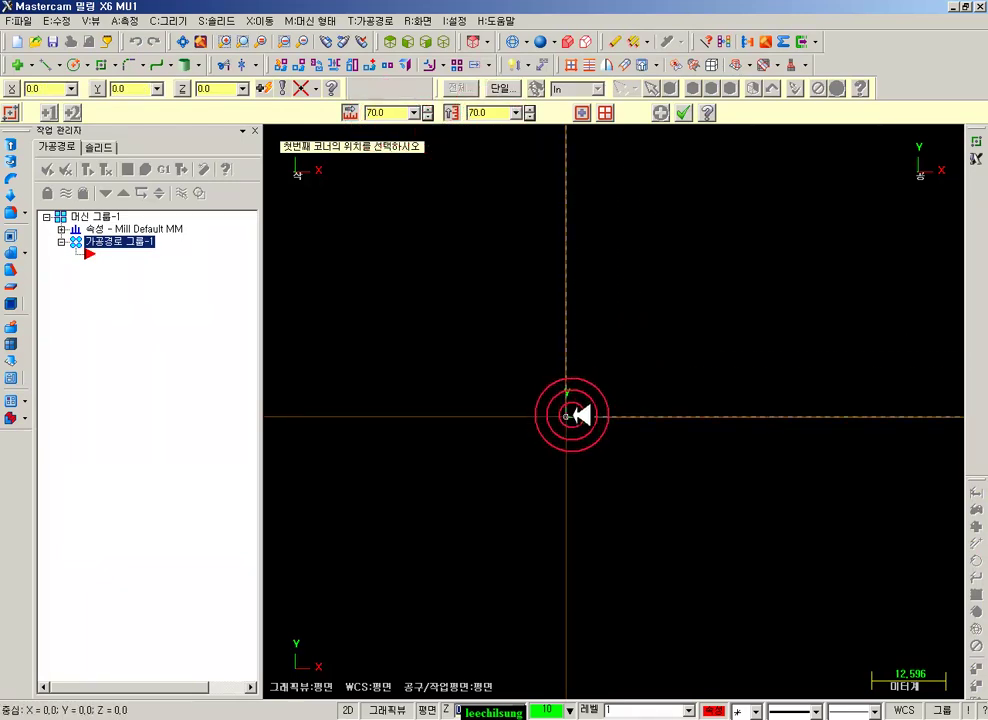
click(572, 413)
scroll(453, 589, down, 3)
scroll(505, 520, up, 1)
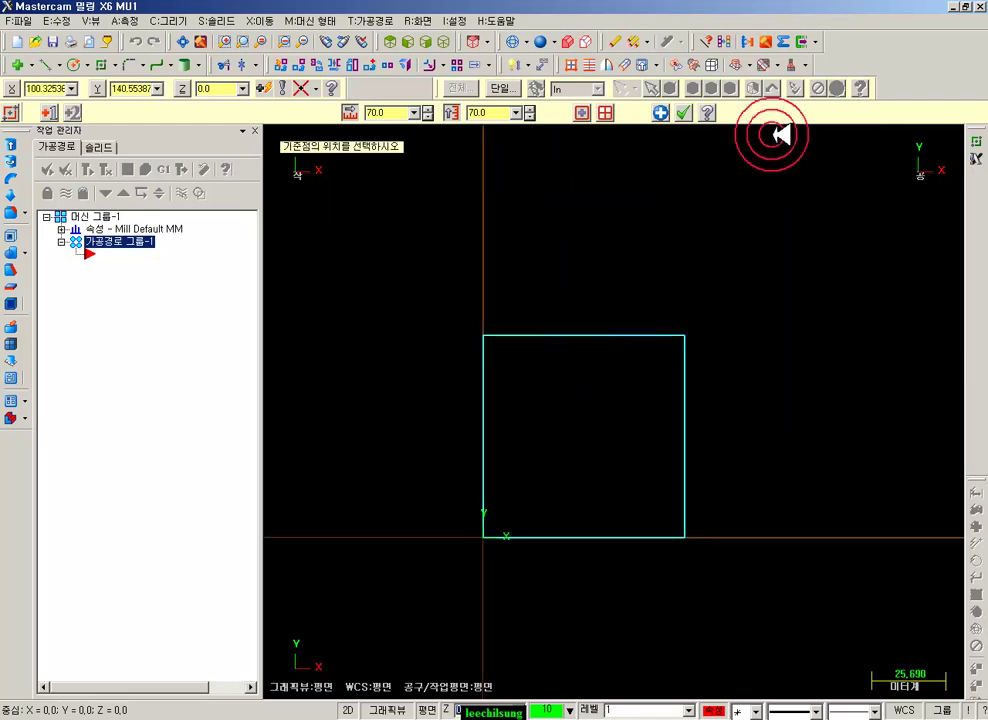
click(683, 113)
- Delete the rectangle's bottom edge to leave an open contour, and hide the coordinate axis lines
click(656, 478)
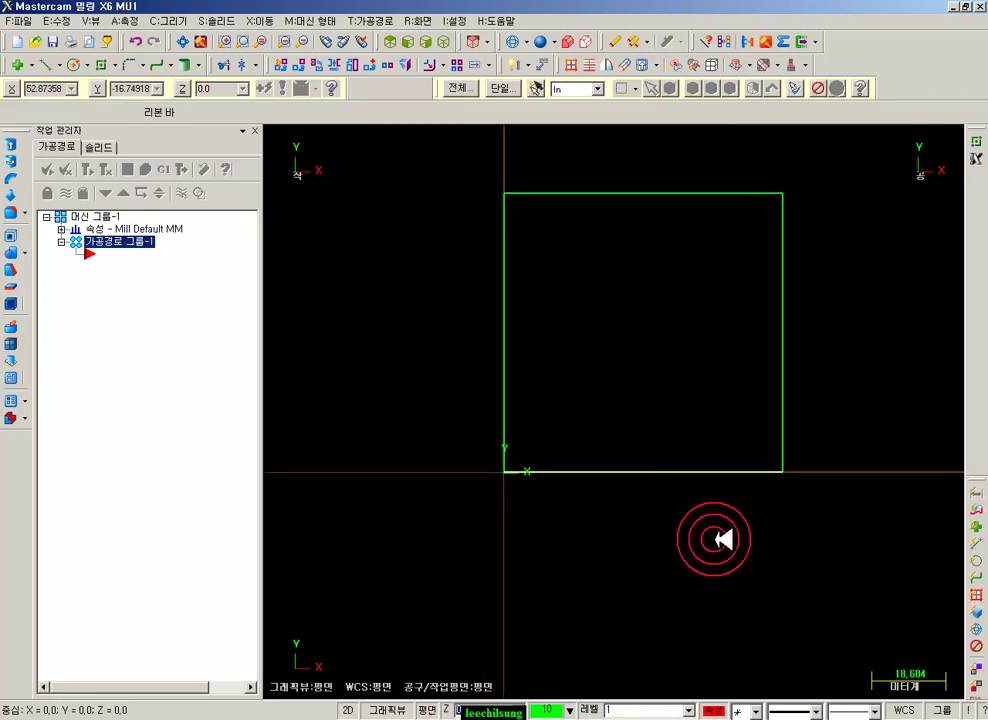
scroll(724, 540, down, 1)
key(F9)
key(F9)
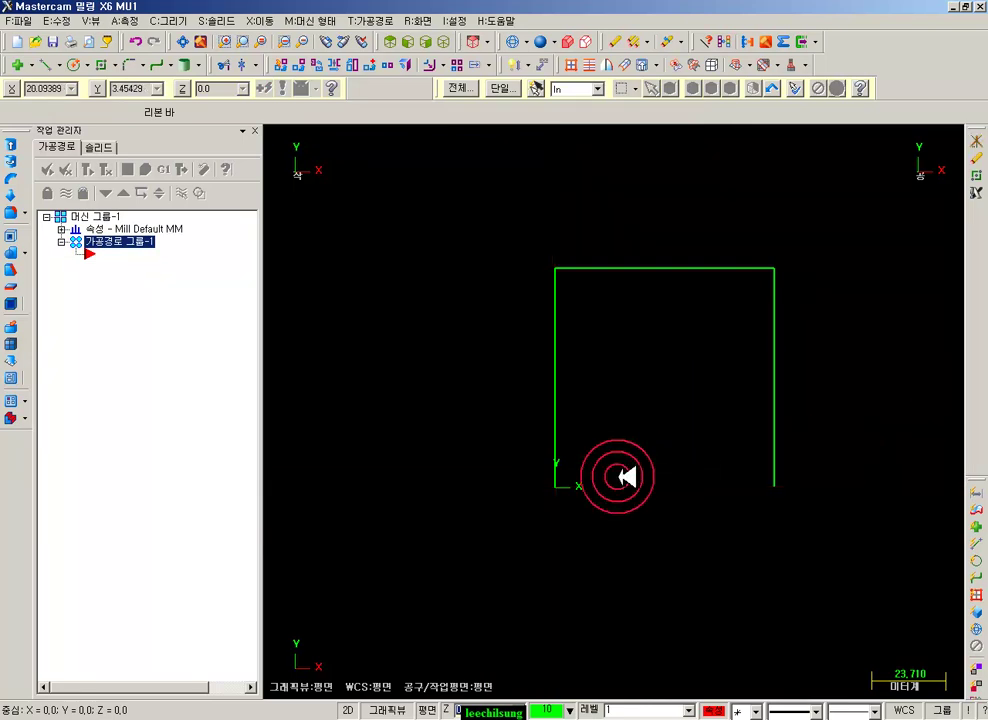
- Create a pocket toolpath on the open three-sided contour, keeping the default standard pocket settings
click(372, 20)
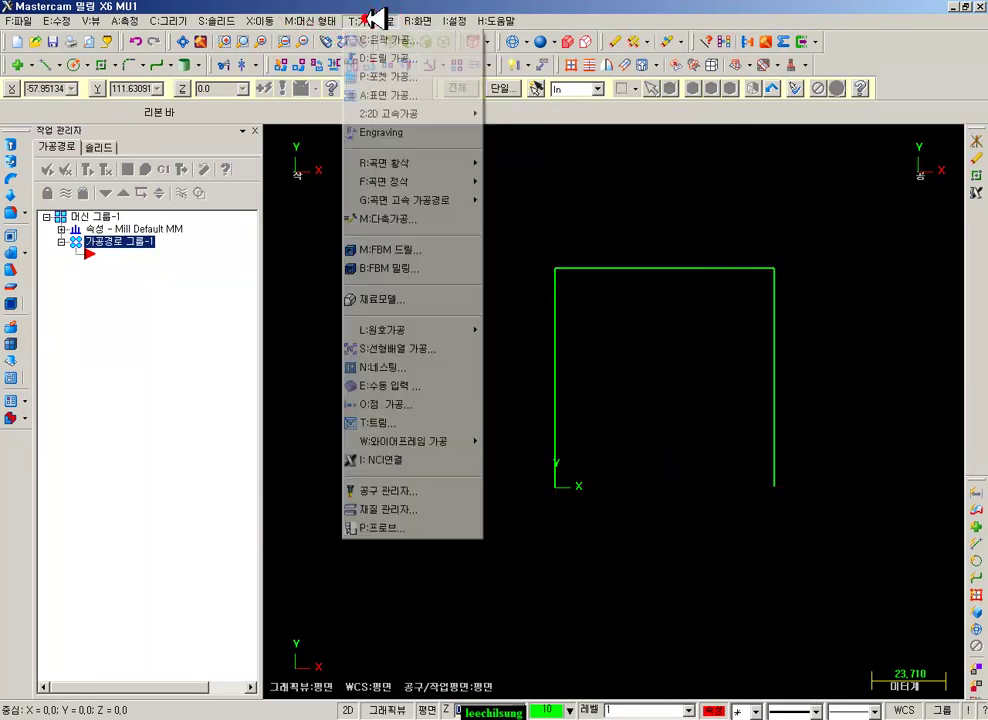
click(385, 74)
click(780, 477)
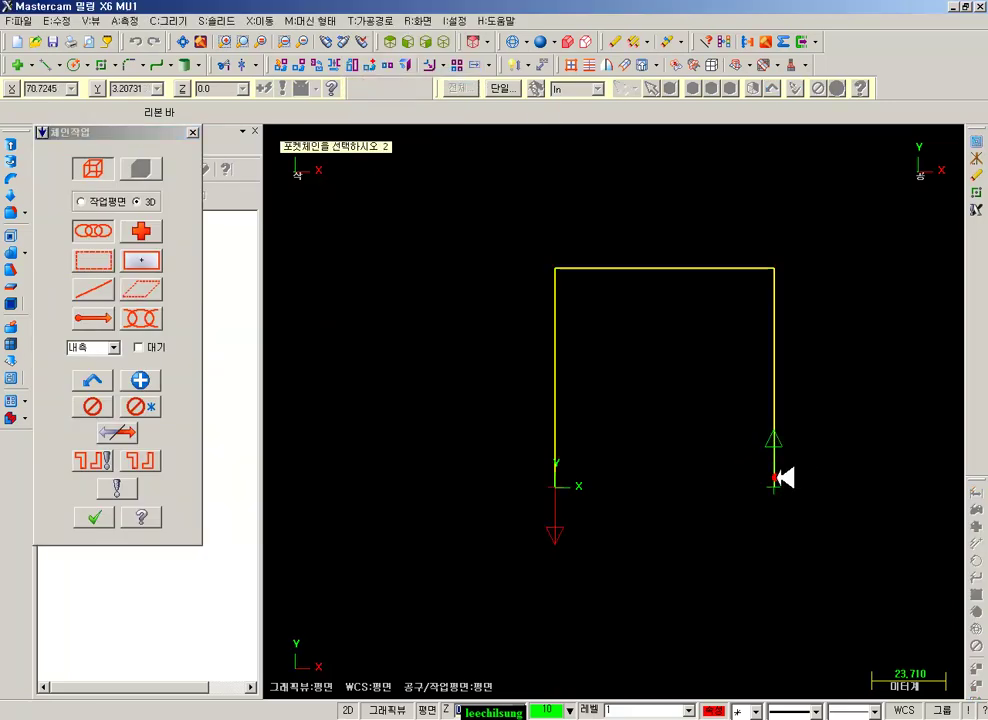
click(95, 517)
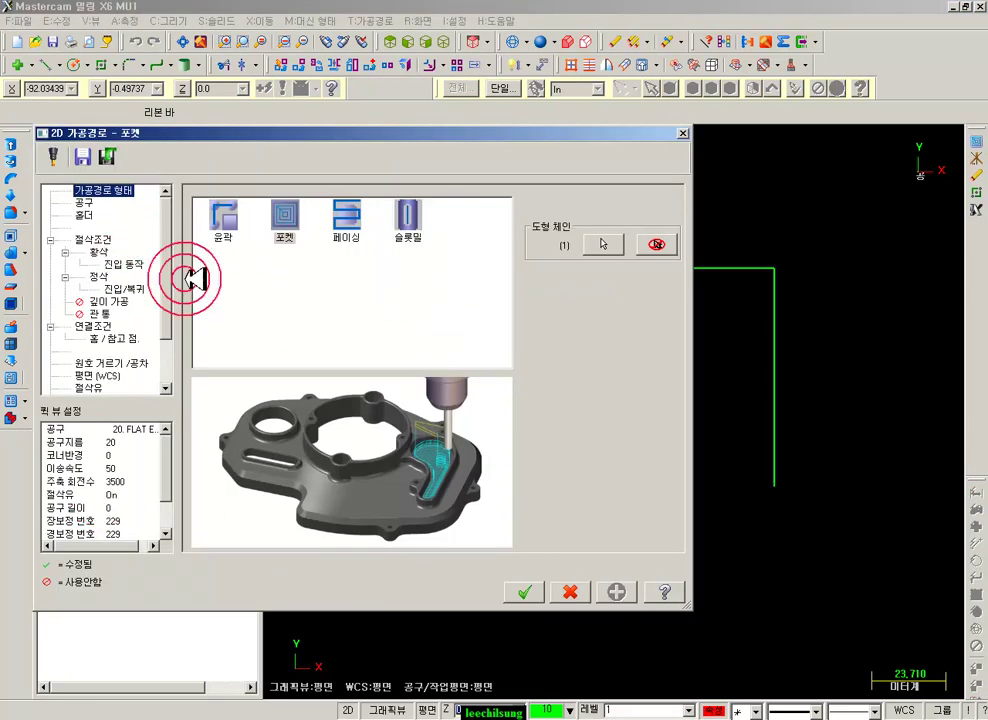
click(536, 598)
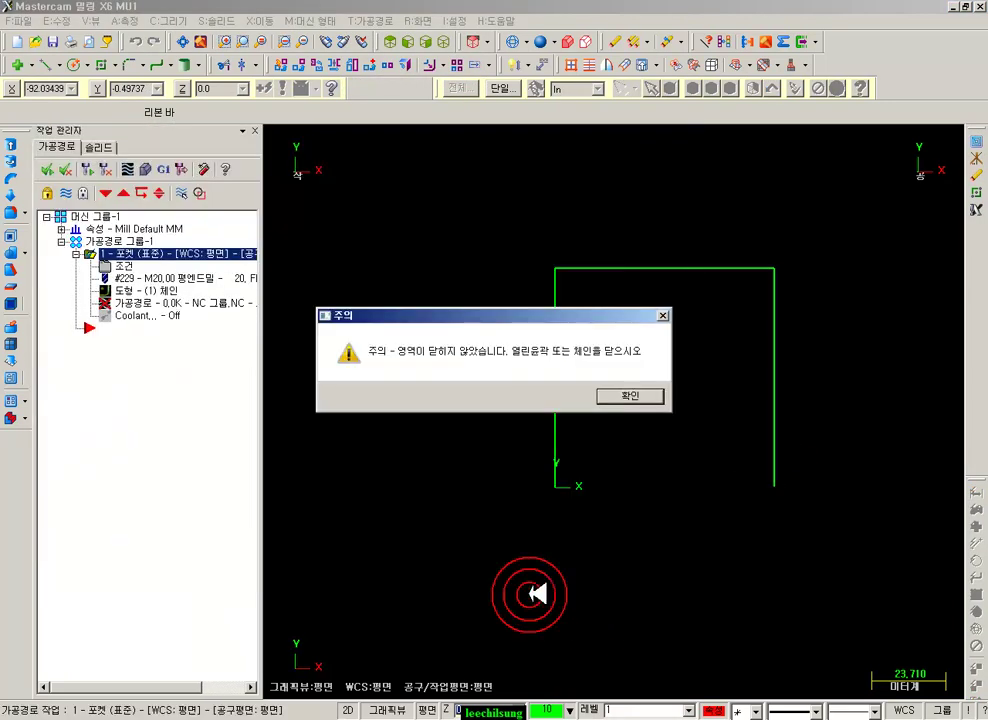
- Read and acknowledge the unclosed-area warning, and choose to save the pocket operation anyway
drag(452, 311, 252, 397)
click(380, 587)
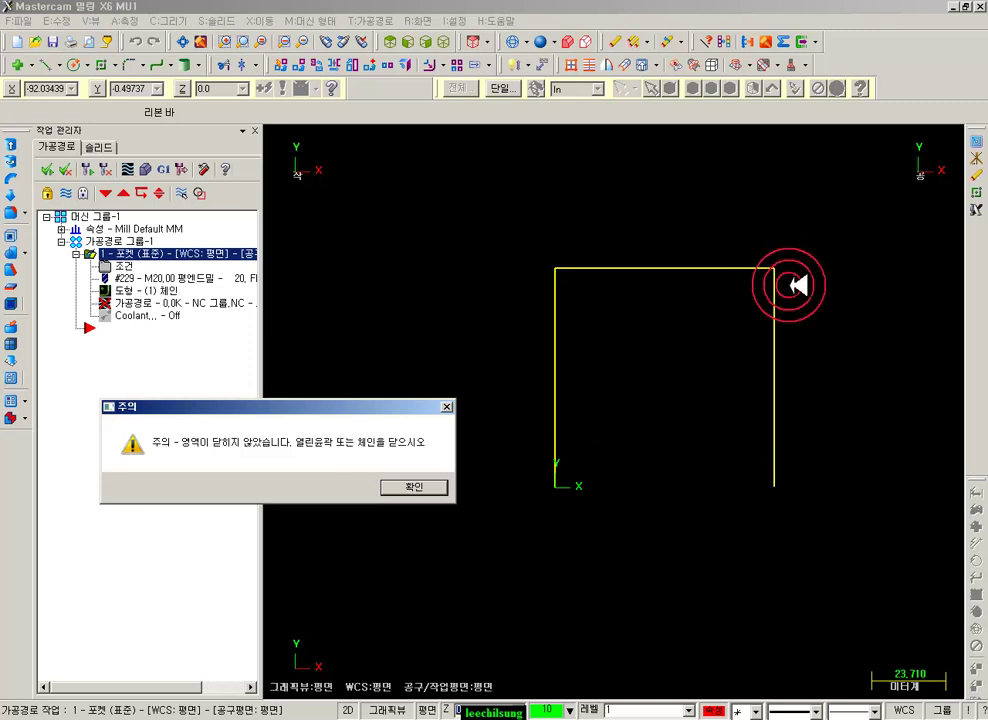
click(418, 488)
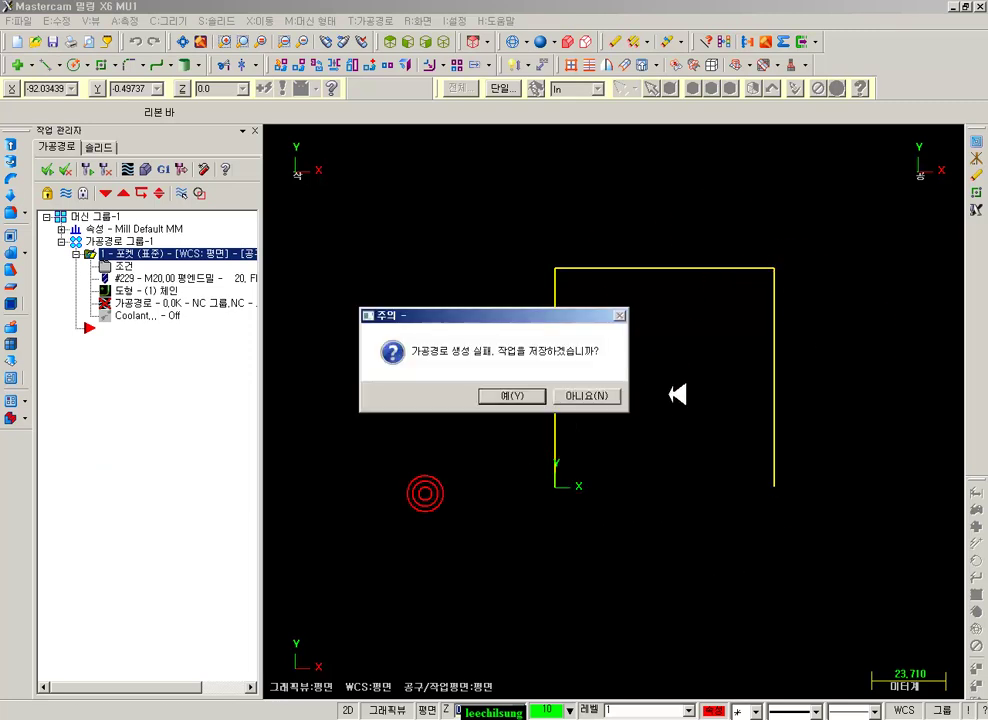
click(510, 395)
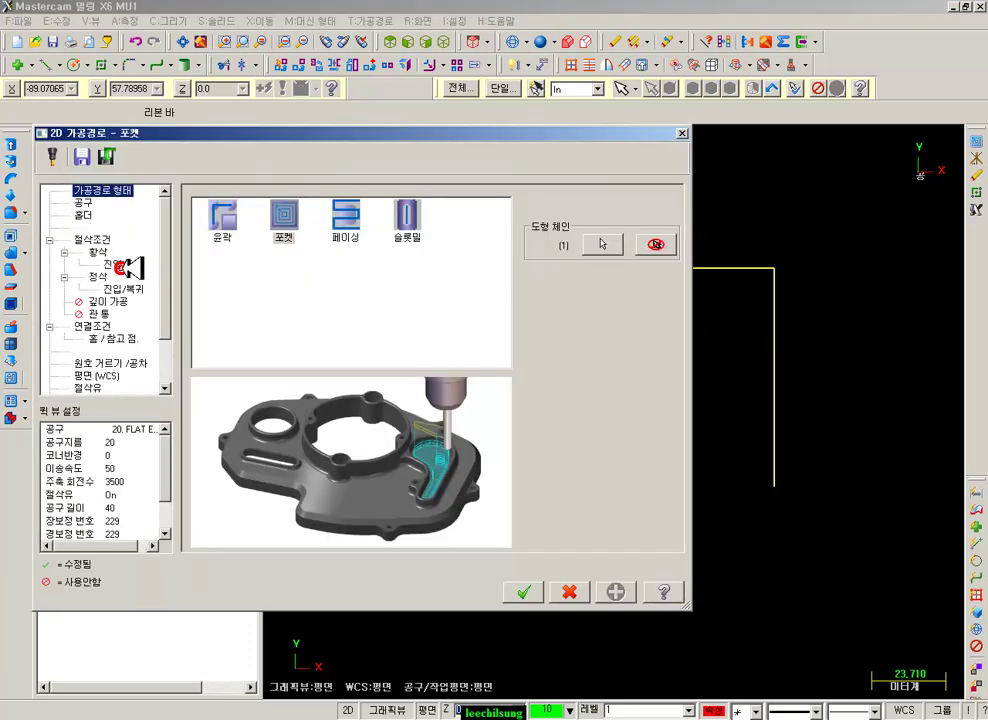
- Change the pocket type to 열린포켓 in the operation's cutting conditions and regenerate the toolpath
click(100, 240)
click(585, 225)
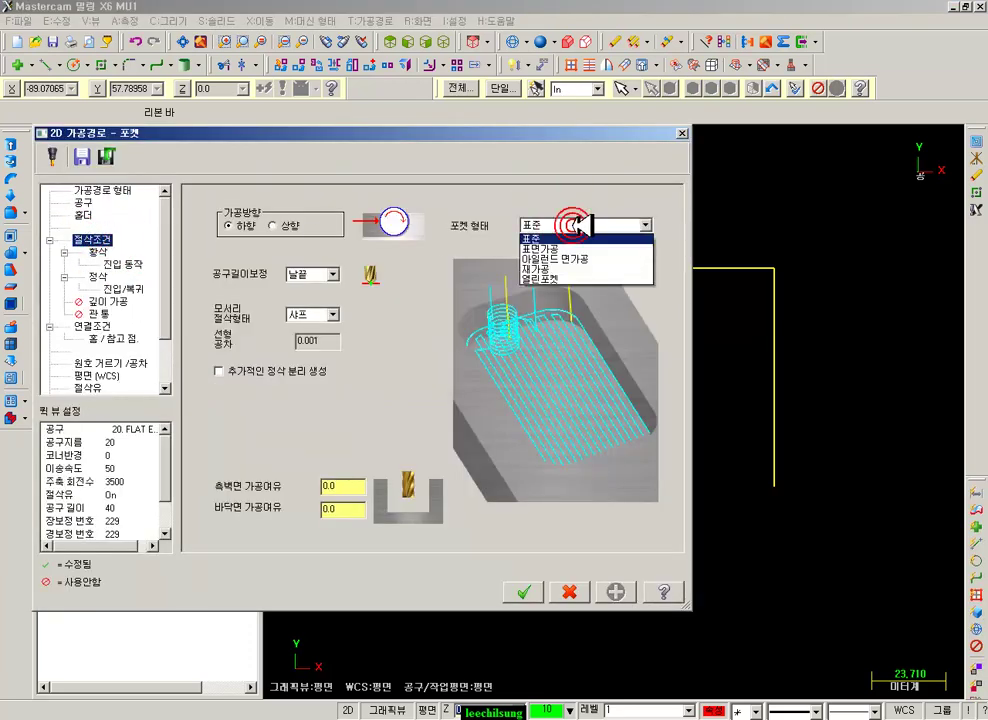
click(557, 279)
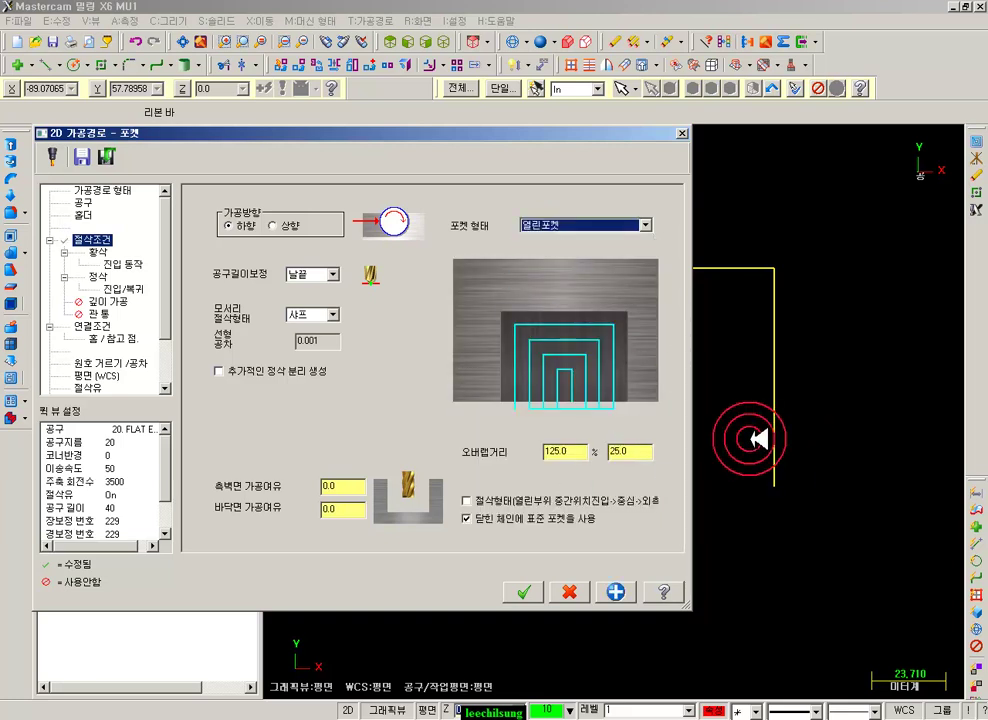
click(525, 589)
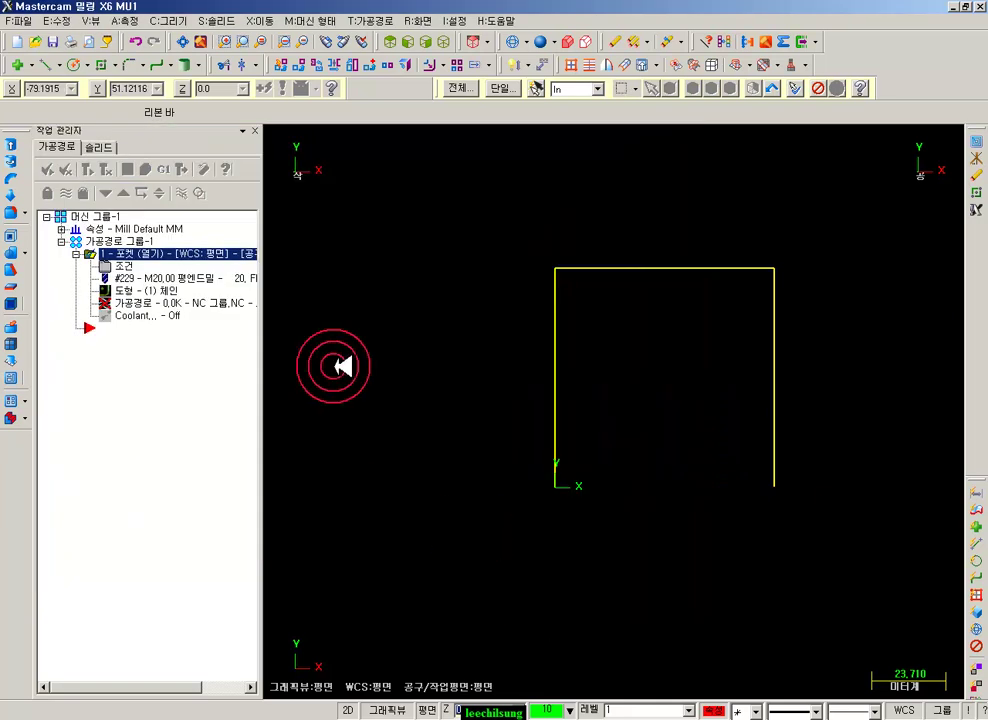
click(100, 169)
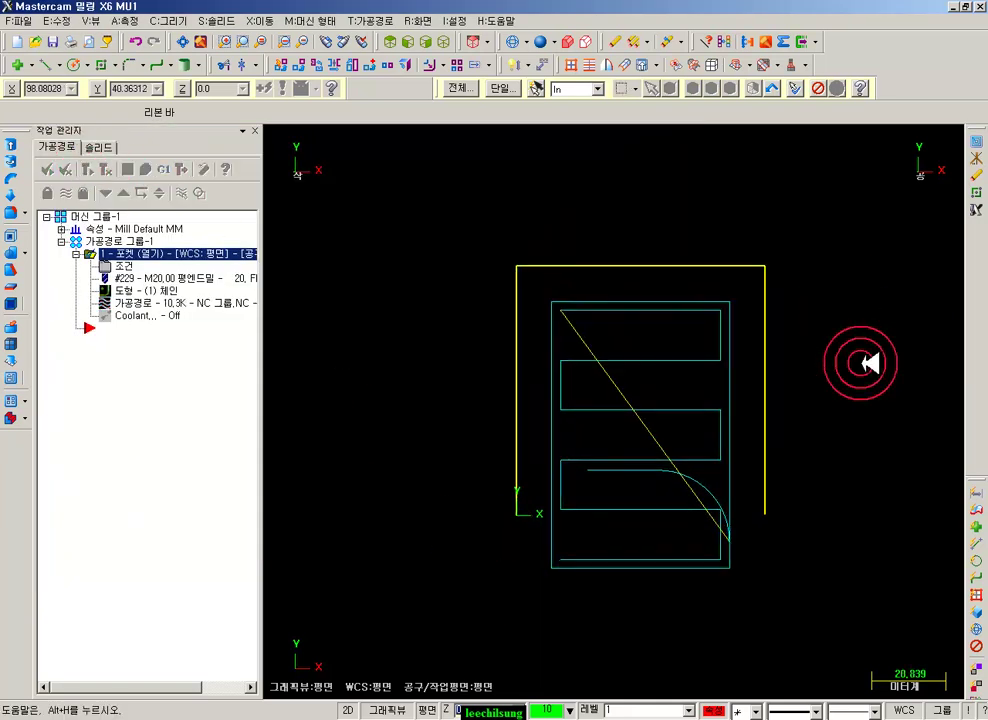
- Backplot the open pocket toolpath with the tool and its swept area shown, examine the coverage, and close the backplot
scroll(871, 364, up, 1)
click(166, 279)
click(366, 510)
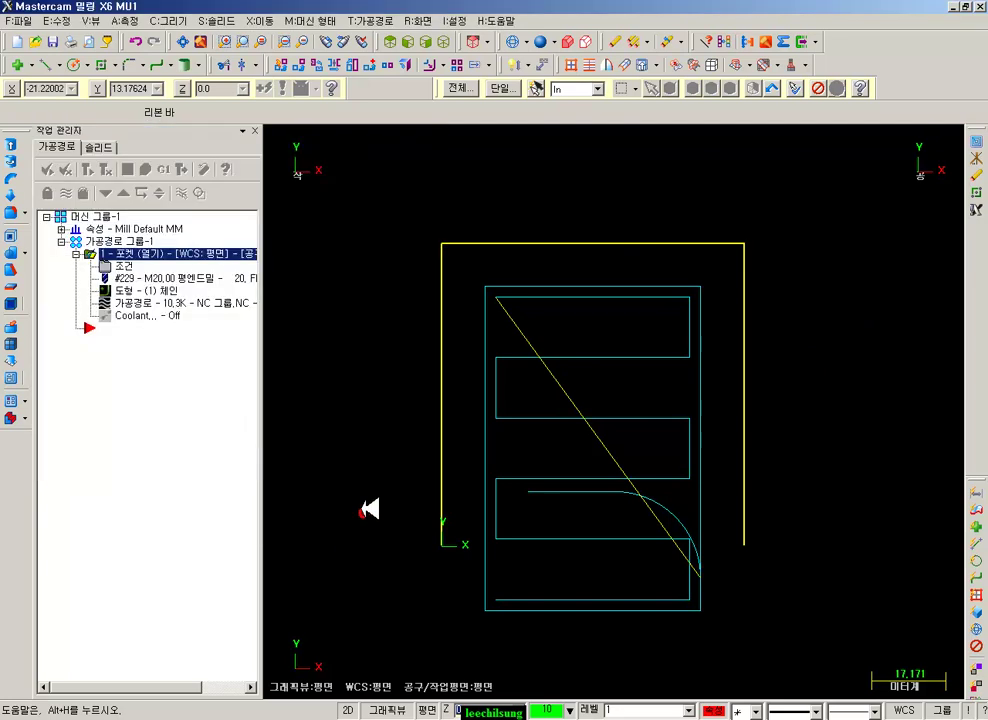
click(136, 304)
click(65, 174)
click(145, 174)
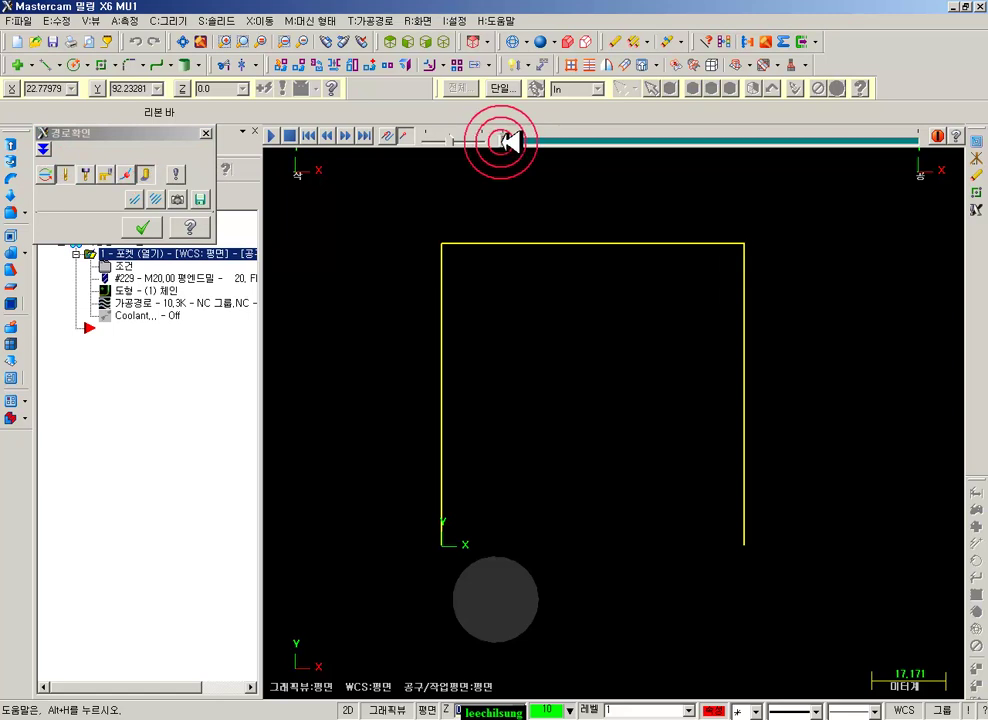
drag(512, 141, 893, 180)
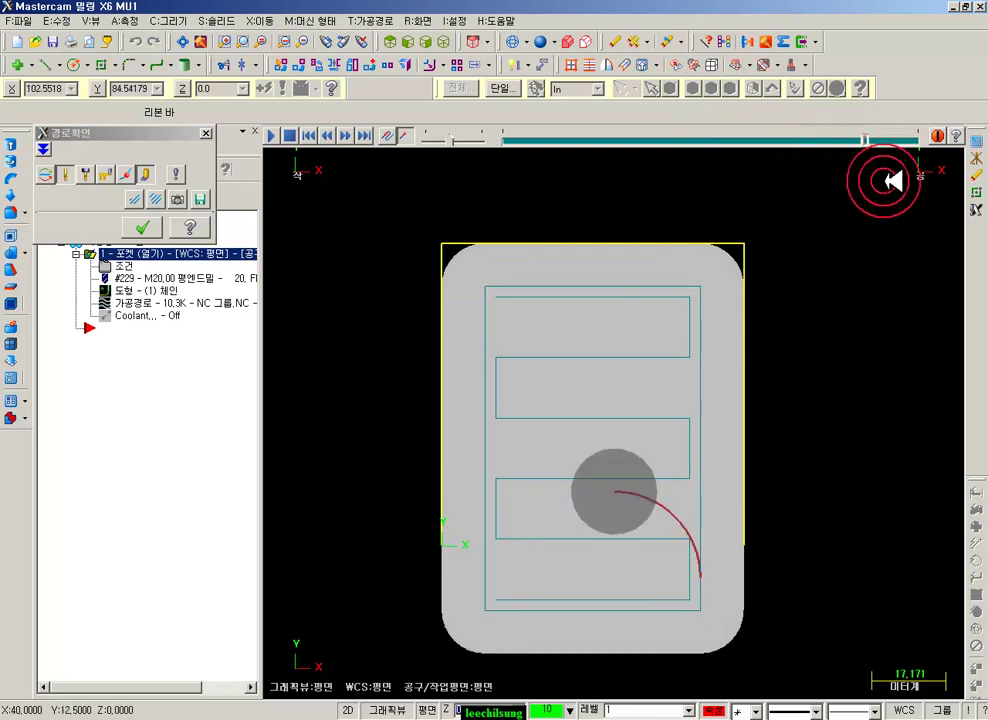
scroll(688, 551, up, 1)
scroll(713, 628, down, 2)
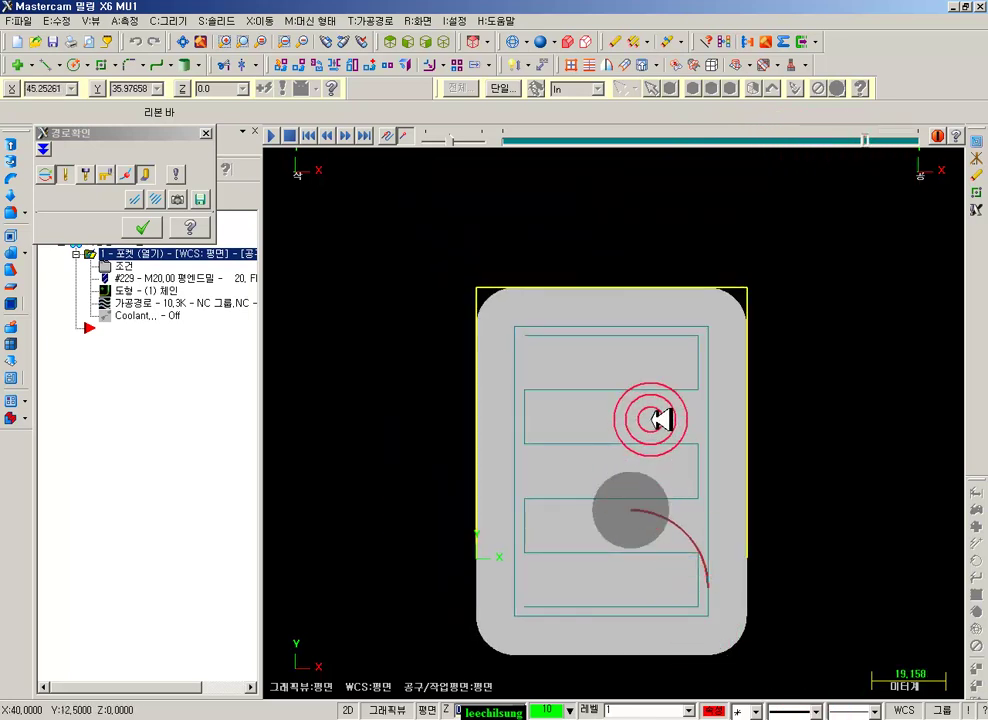
click(145, 226)
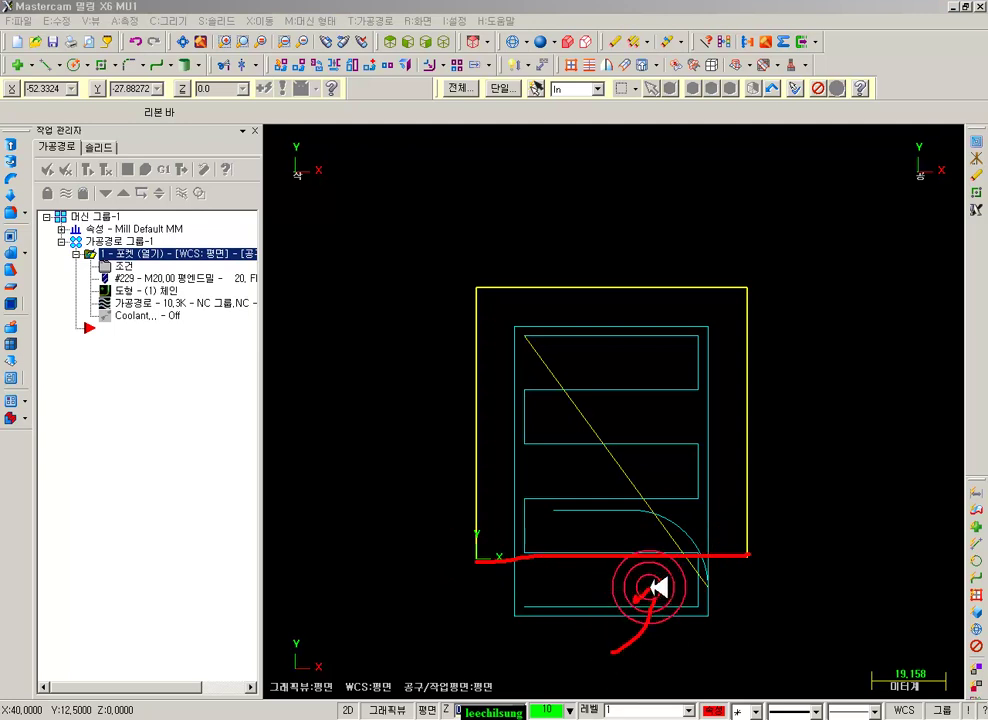
- Mark the contour's open side and the toolpath running past it, and clear the markings
mouse_move(588, 653)
mouse_down()
mouse_move(626, 612)
mouse_move(686, 577)
mouse_move(644, 331)
mouse_move(510, 604)
mouse_up()
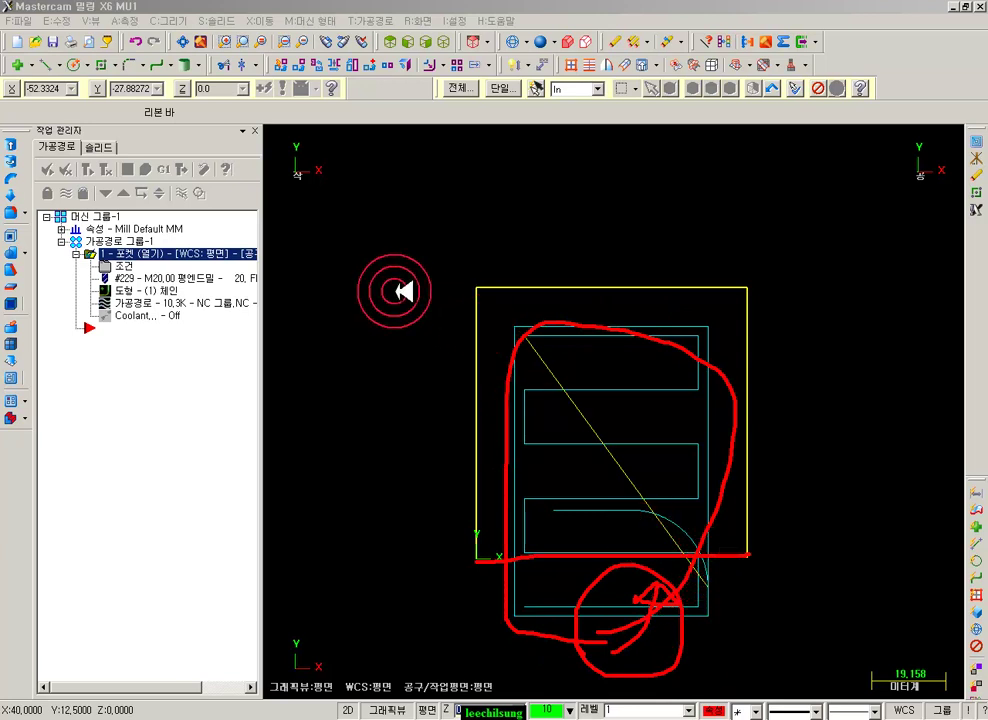
right_click(401, 229)
click(440, 380)
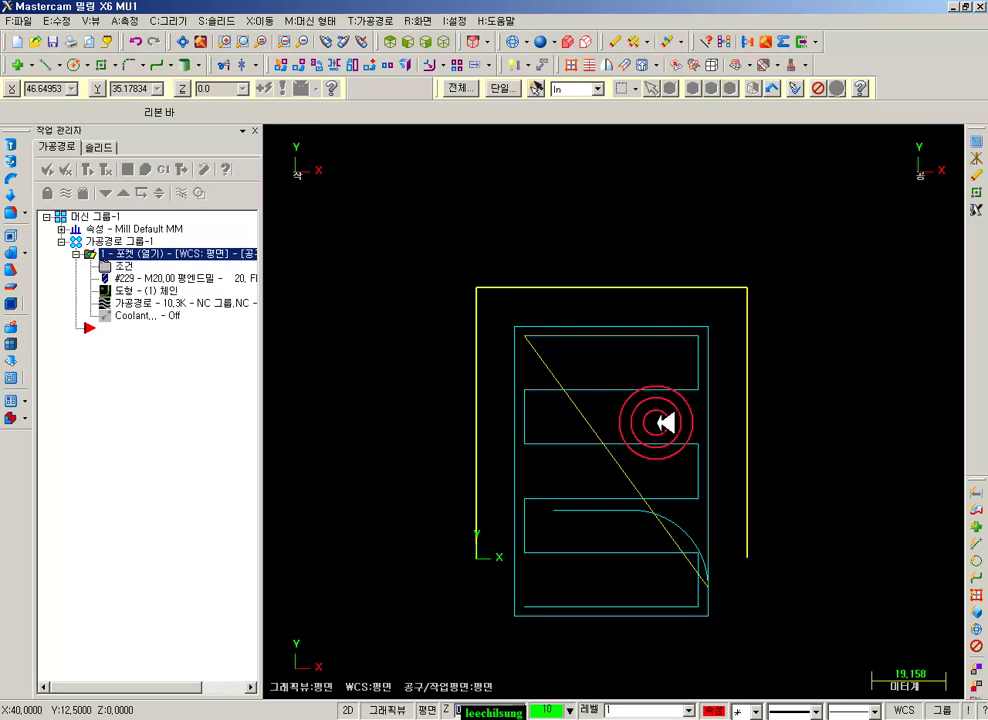
scroll(662, 423, down, 2)
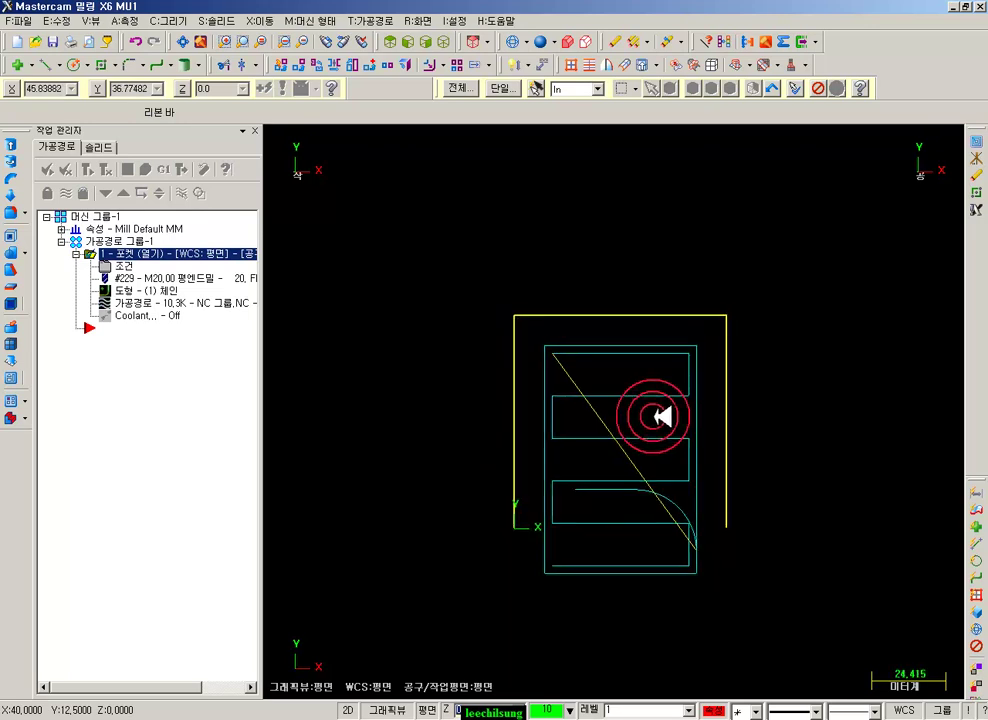
scroll(604, 479, up, 1)
- Examine and mark the overlap distance and open-side entry cutting options in the pocket conditions, and close them without changes
click(125, 267)
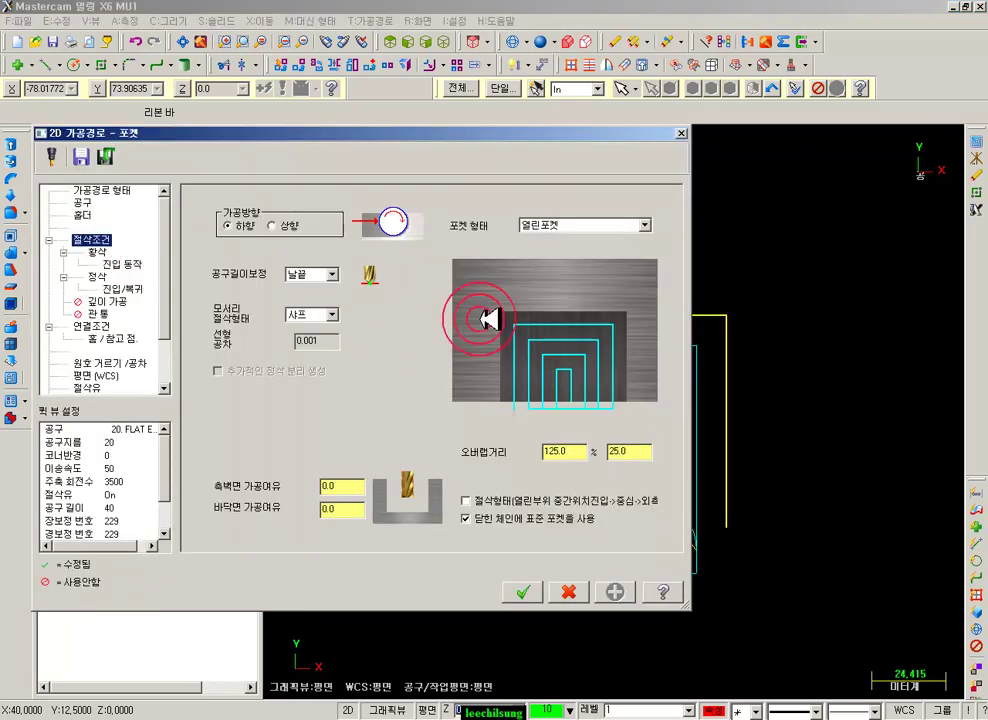
click(467, 511)
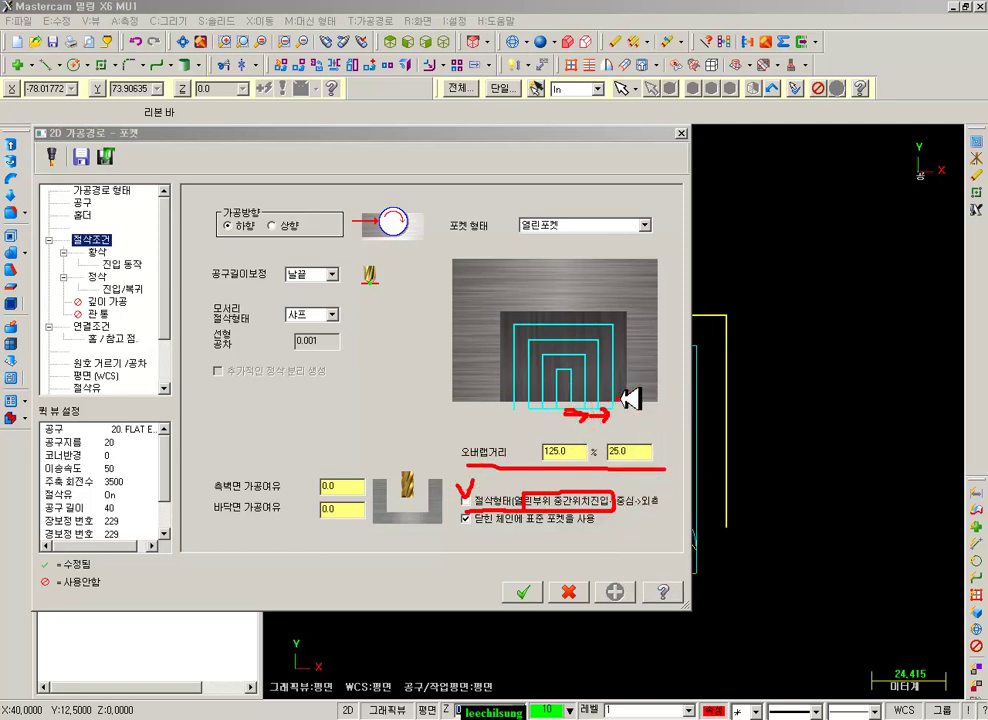
drag(566, 401, 441, 404)
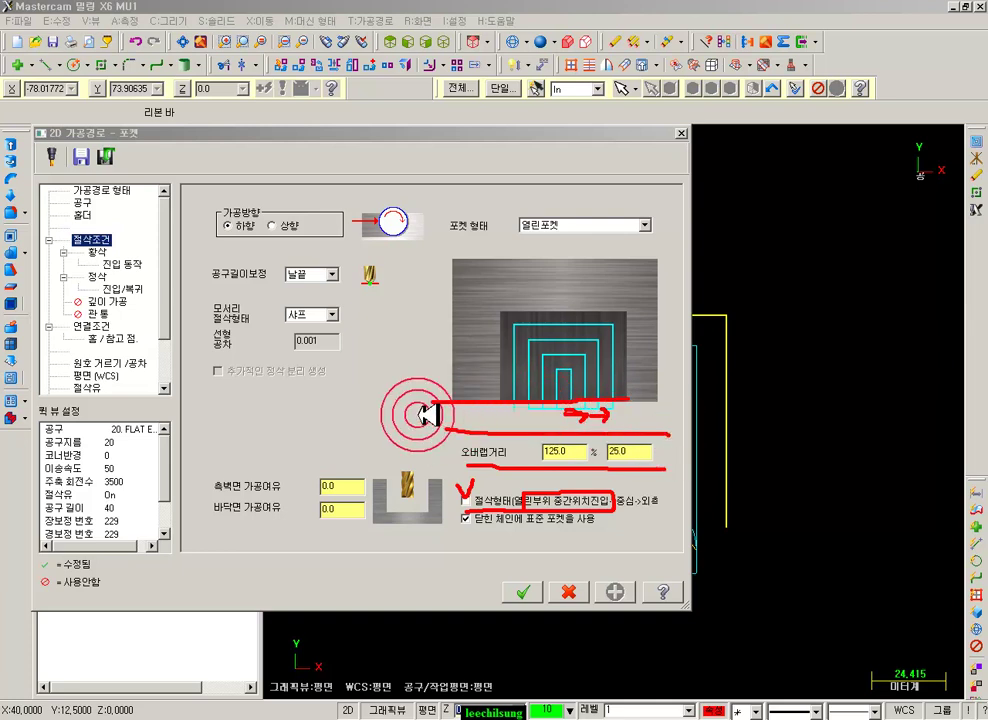
right_click(380, 414)
click(434, 554)
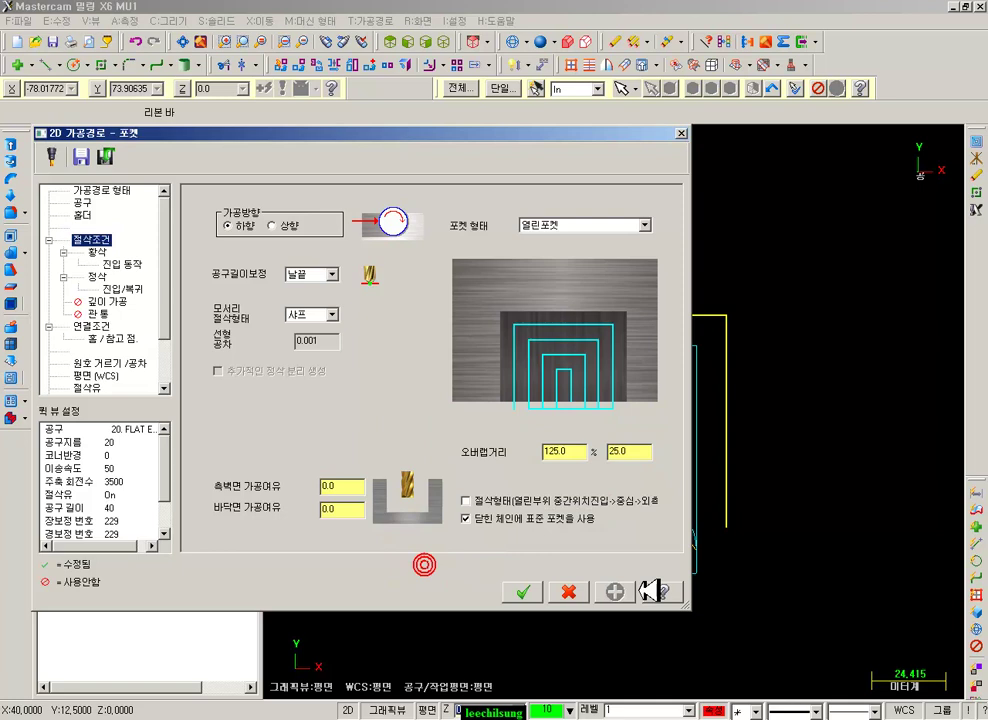
click(570, 586)
- Mark the open boundary and sketch the tool circle just outside it to illustrate the overlap distance, and clear the markings
click(516, 531)
drag(550, 532, 726, 529)
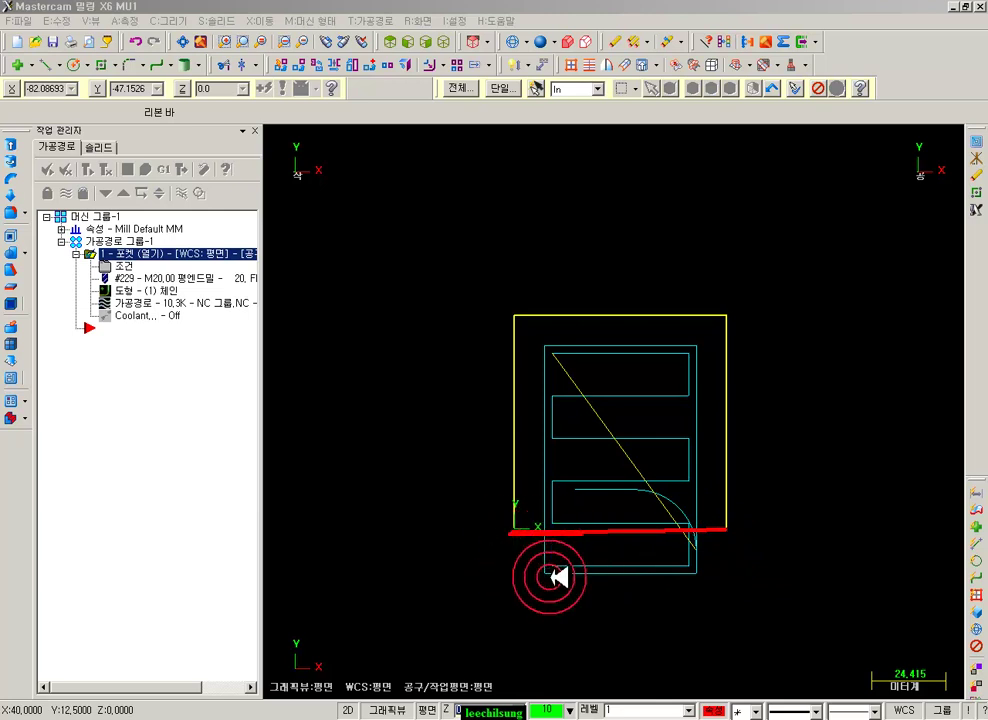
mouse_move(518, 555)
mouse_down()
mouse_move(548, 612)
mouse_move(574, 553)
mouse_up()
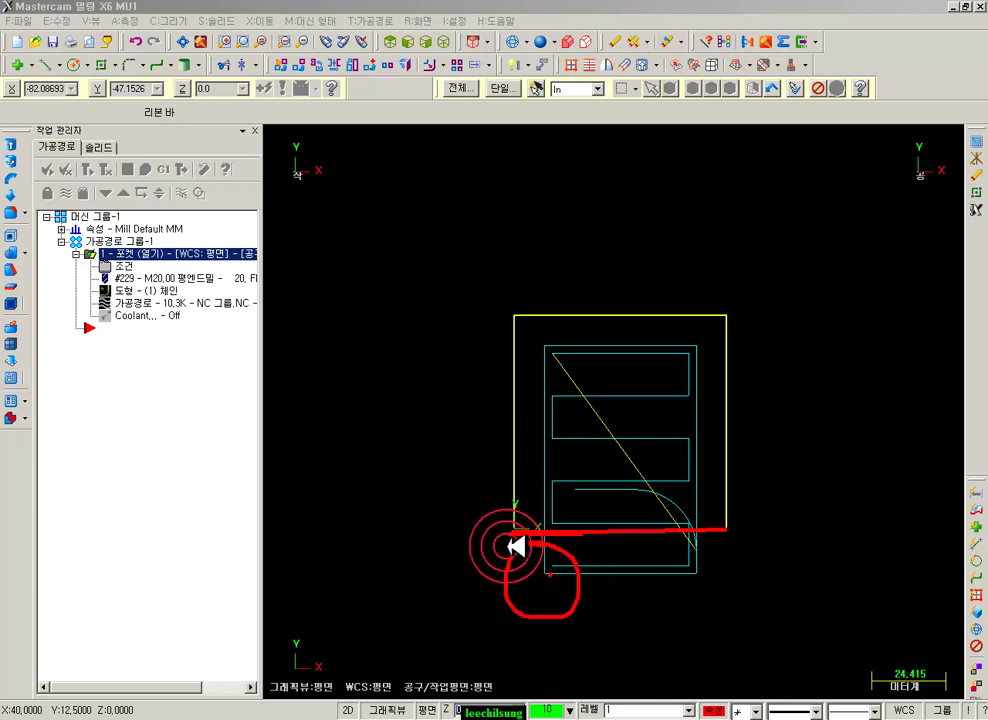
drag(471, 621, 605, 620)
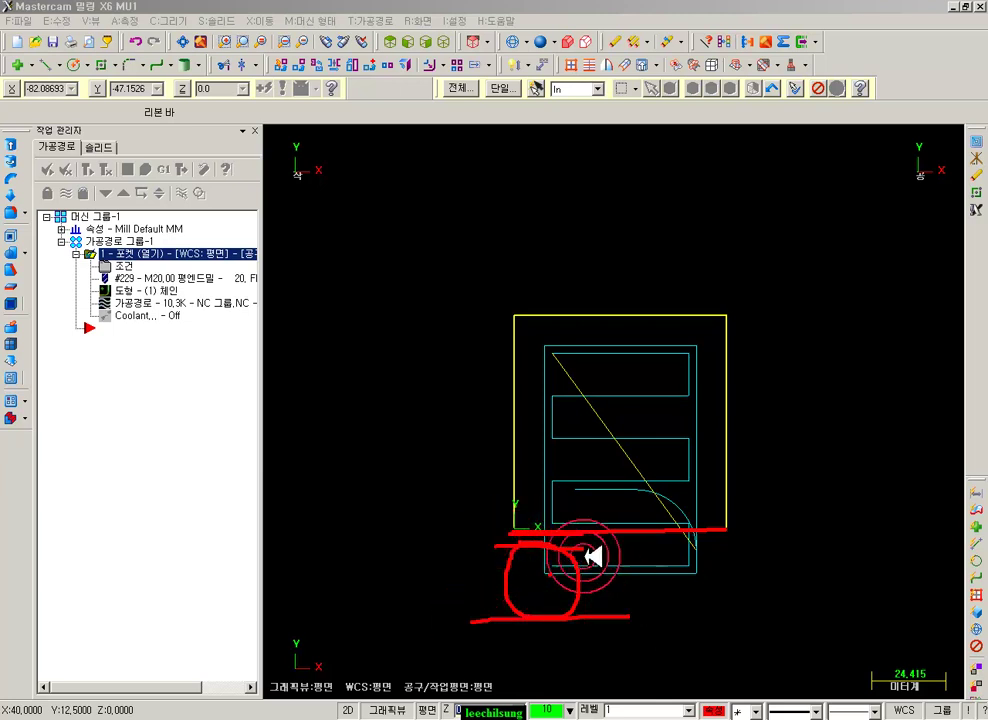
right_click(405, 479)
click(440, 564)
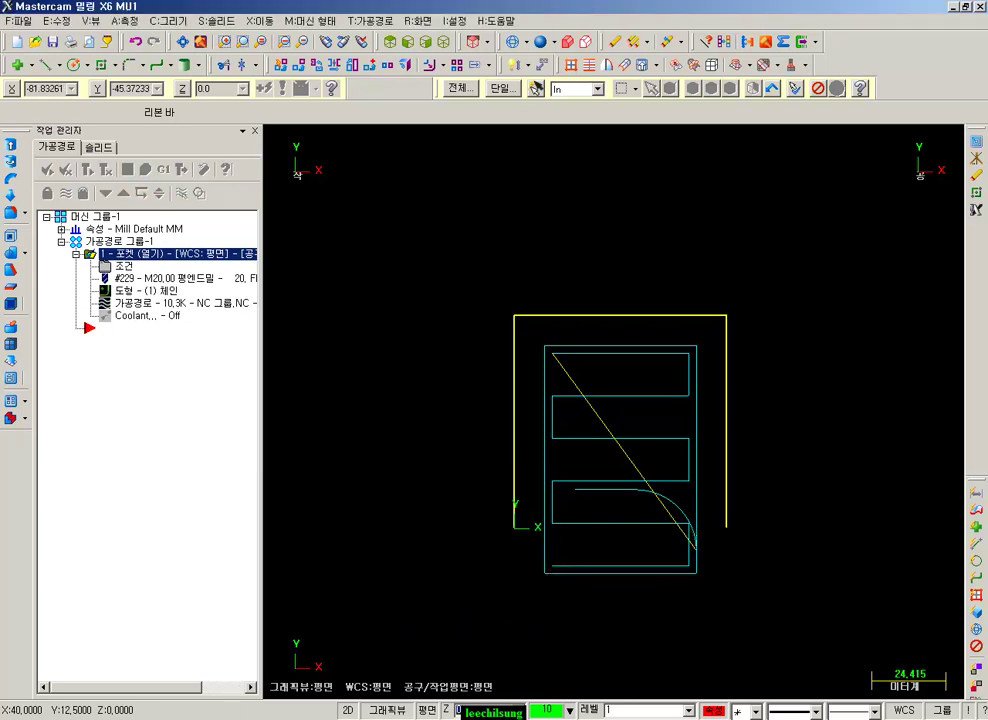
- Set the open pocket's overlap distance to 0% and regenerate the toolpath
click(128, 266)
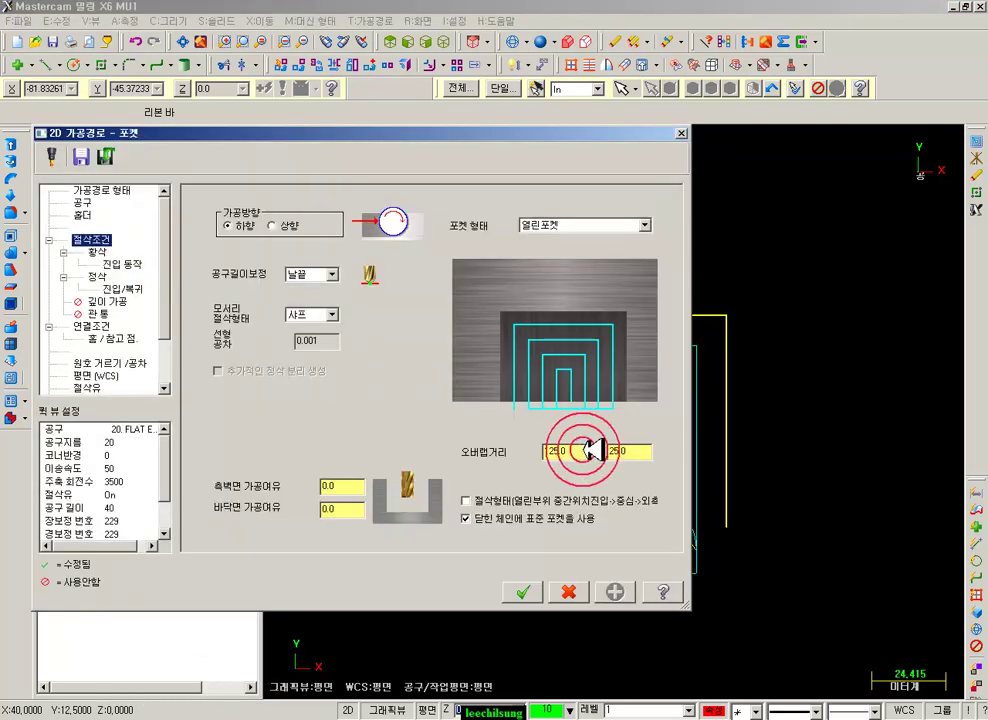
text(0)
click(626, 452)
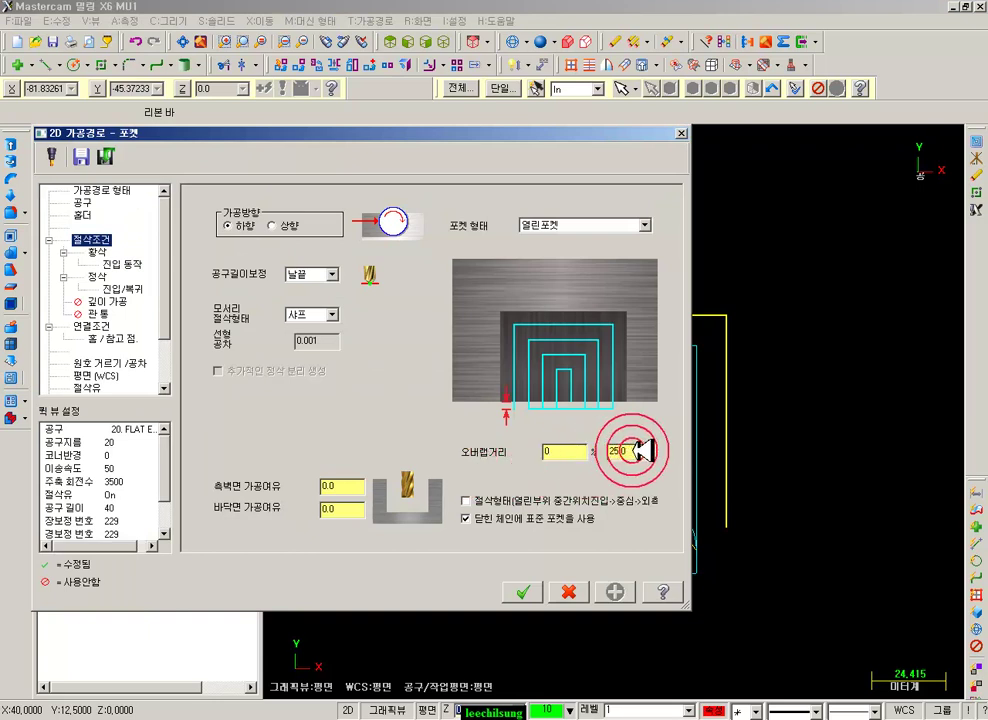
click(522, 590)
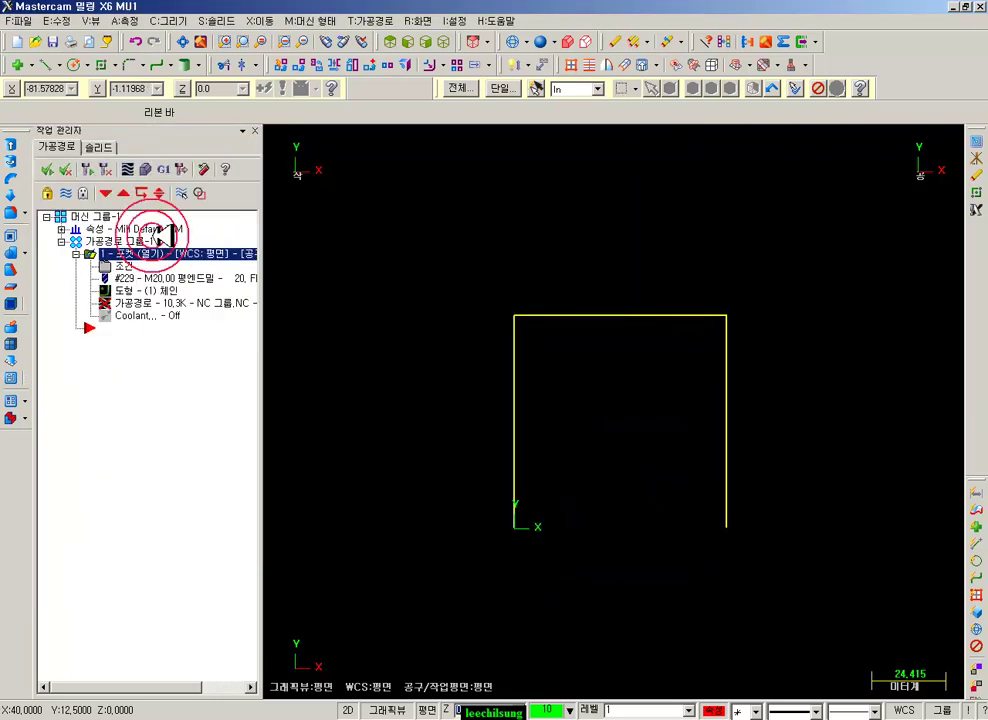
click(106, 170)
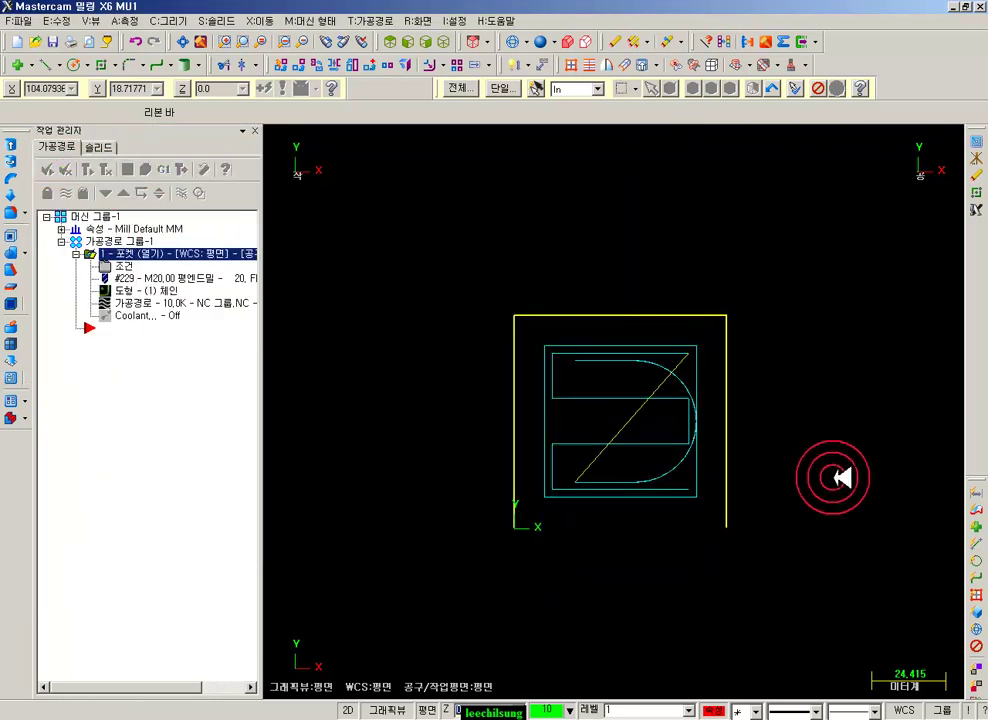
- Mark the contour's open side and sketch arrows to a line outside it to illustrate extending the cut, and clear the markings
click(516, 527)
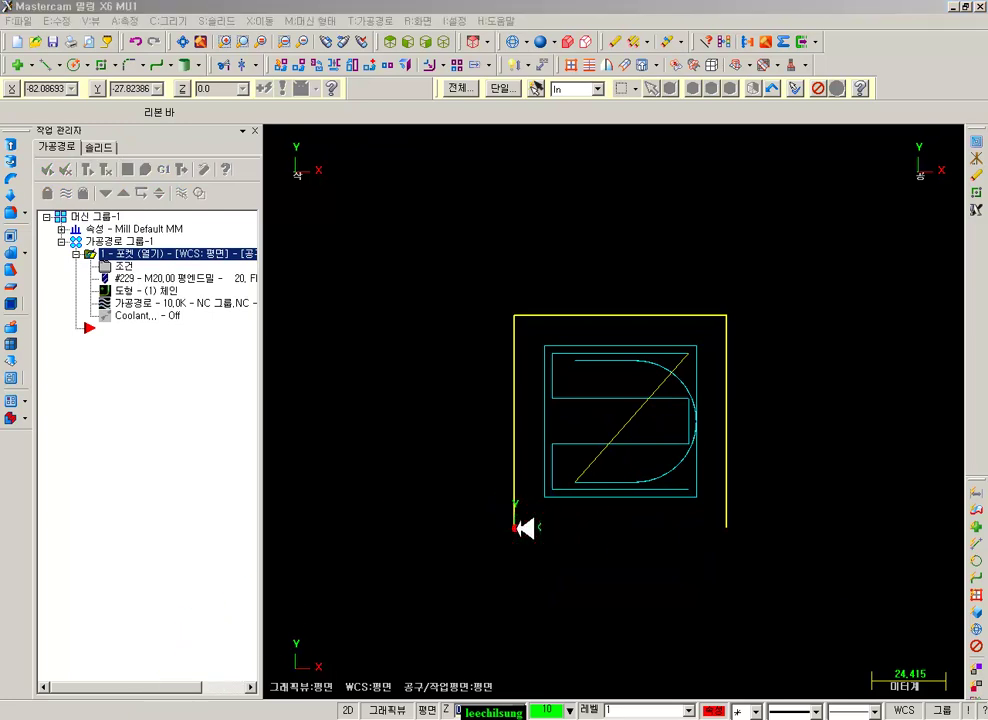
drag(663, 526, 728, 526)
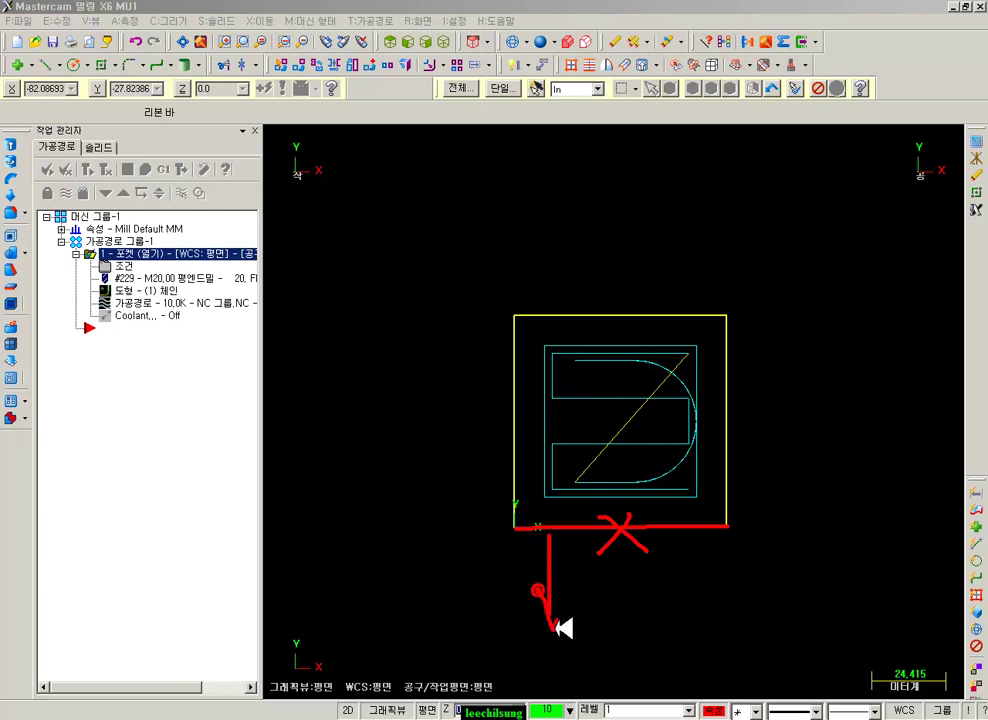
drag(677, 530, 684, 612)
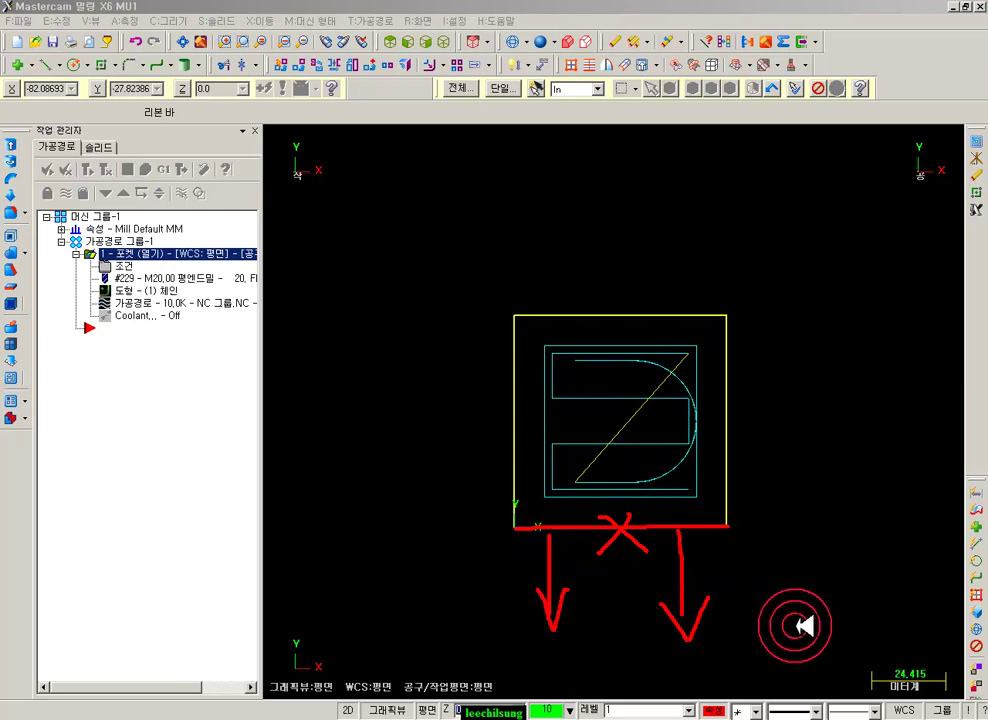
drag(511, 625, 805, 630)
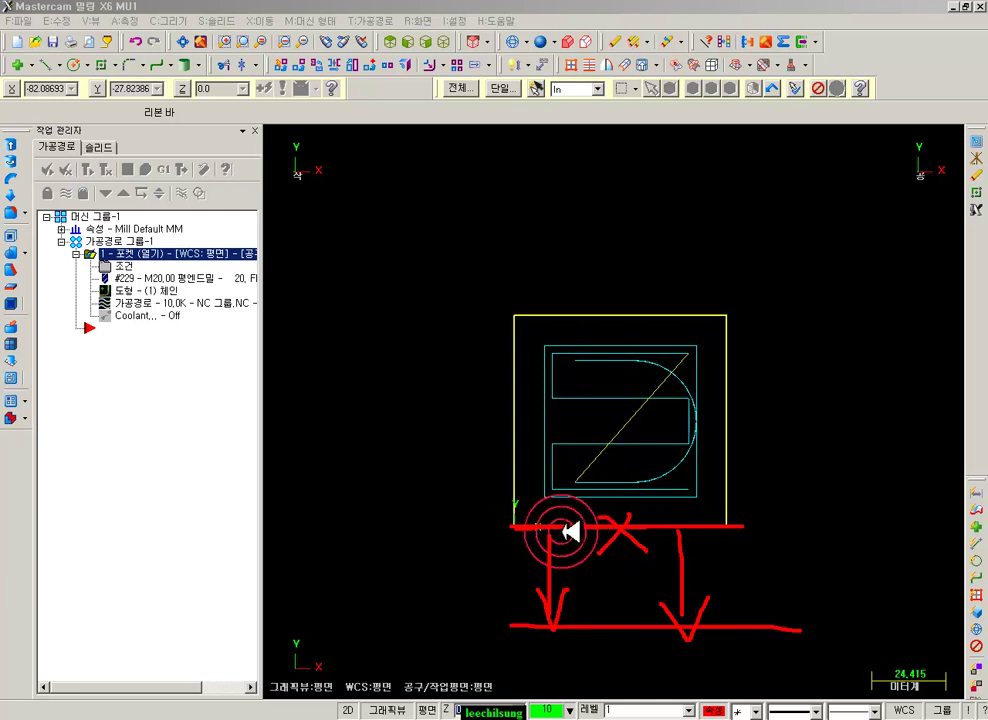
right_click(838, 467)
click(866, 619)
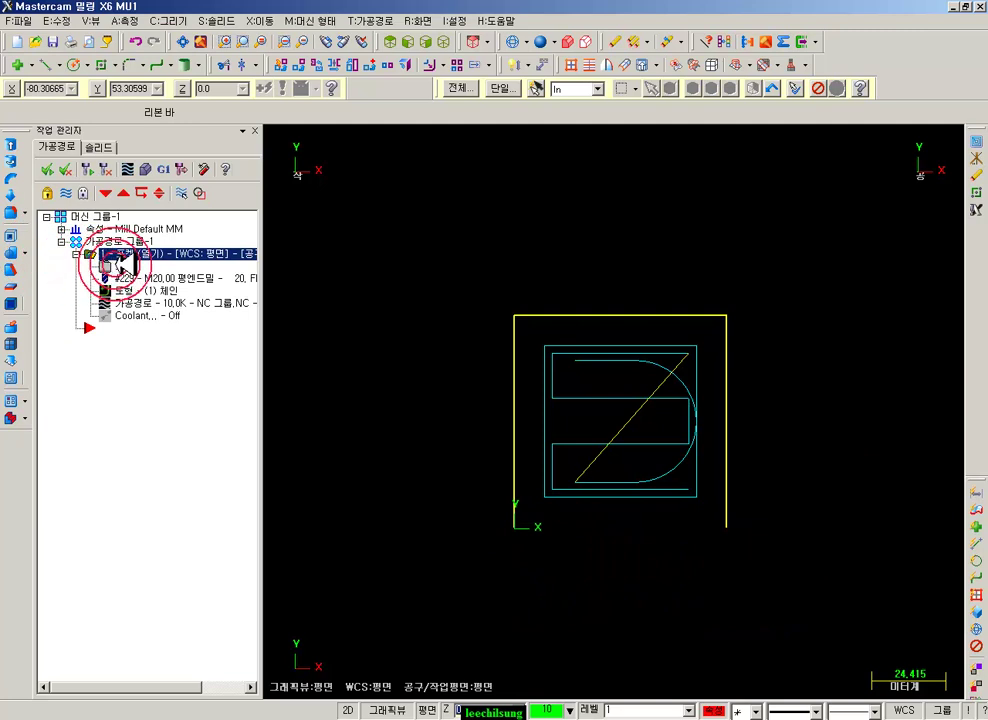
- Set the open pocket's overlap distance to 120% and regenerate the toolpath
click(108, 266)
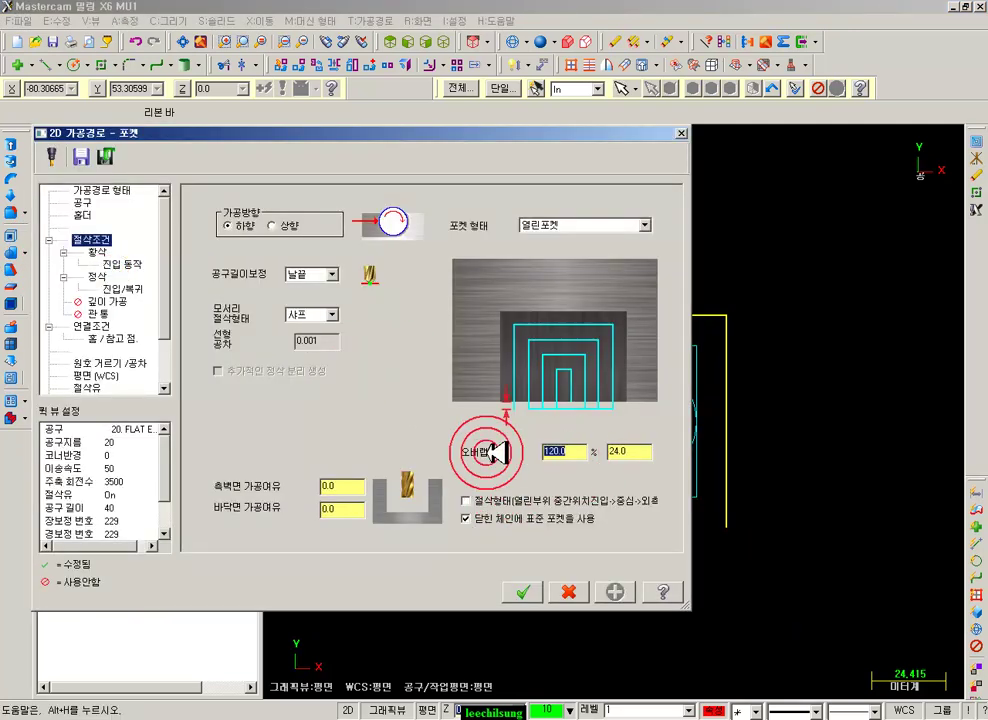
click(522, 592)
click(127, 186)
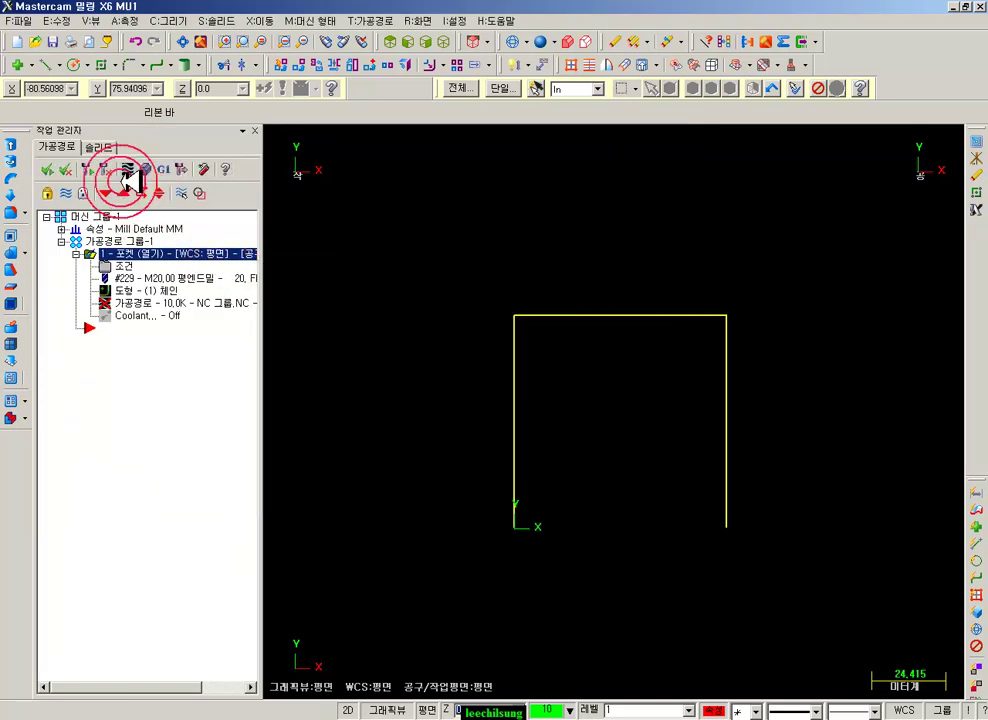
click(92, 169)
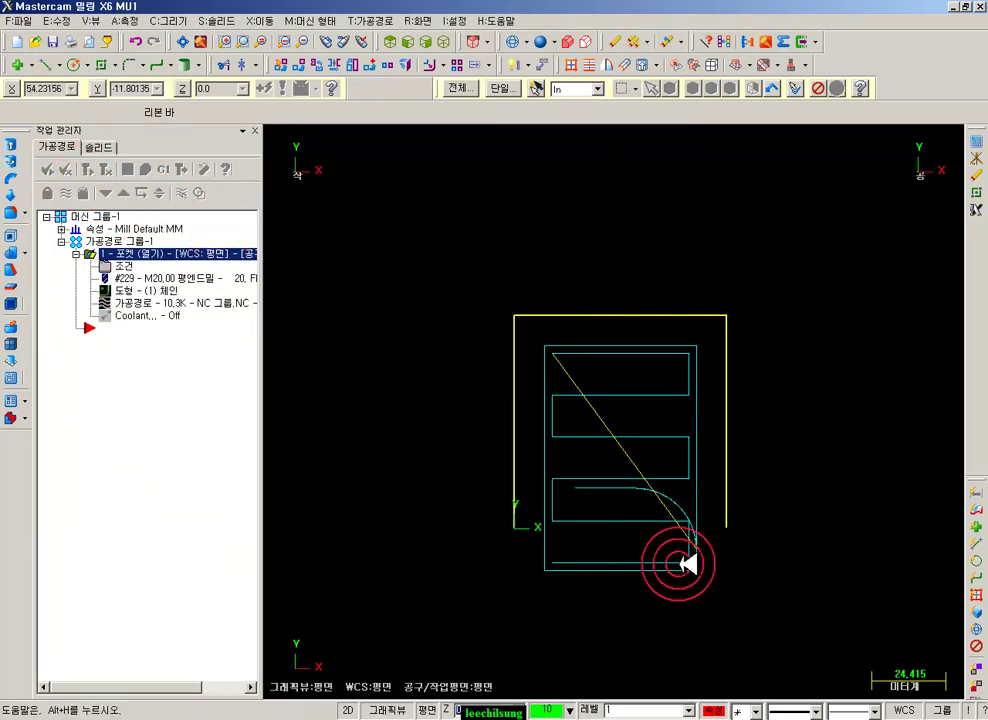
- Open the toolpath backplot, mark the open side, the pocket area and the tool's position outside the contour, and clear the markings
click(130, 300)
click(613, 569)
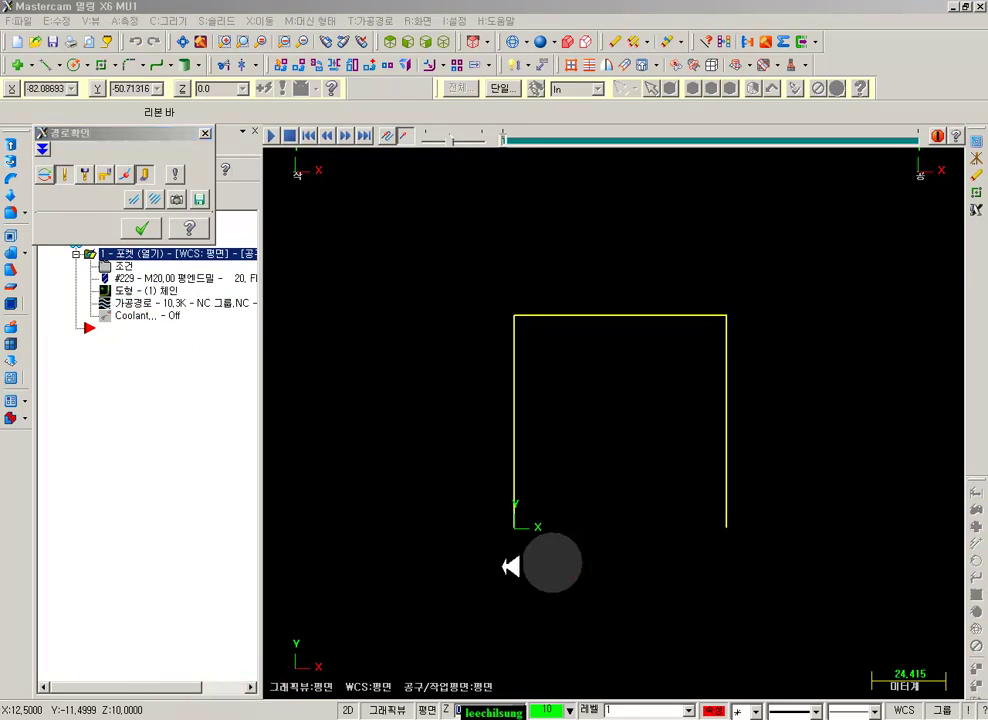
drag(538, 526, 731, 526)
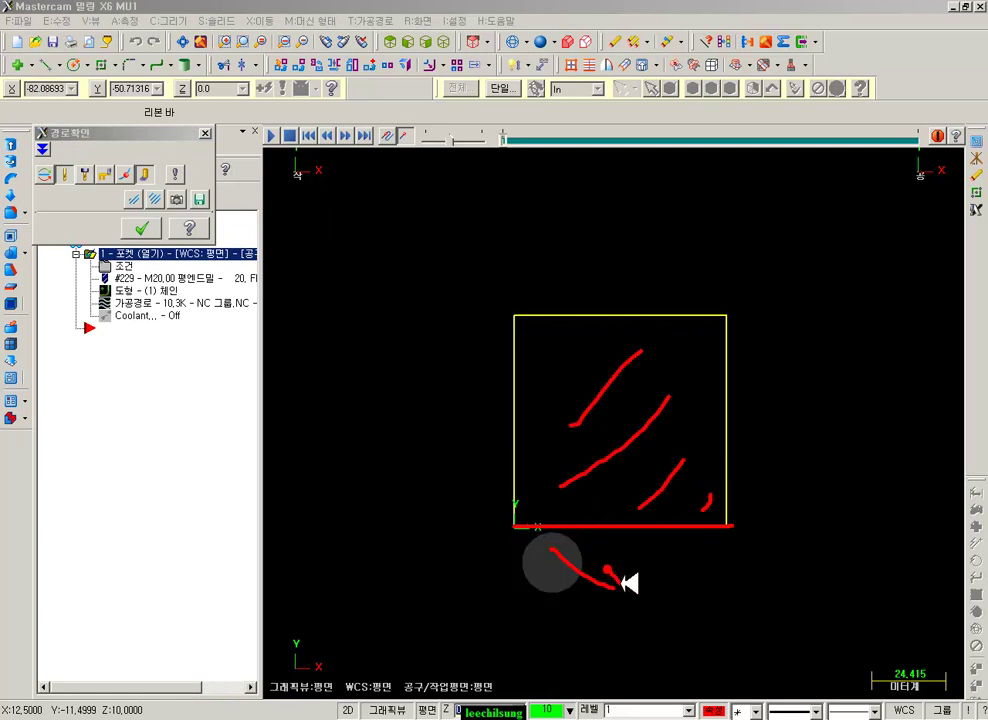
right_click(814, 559)
click(834, 547)
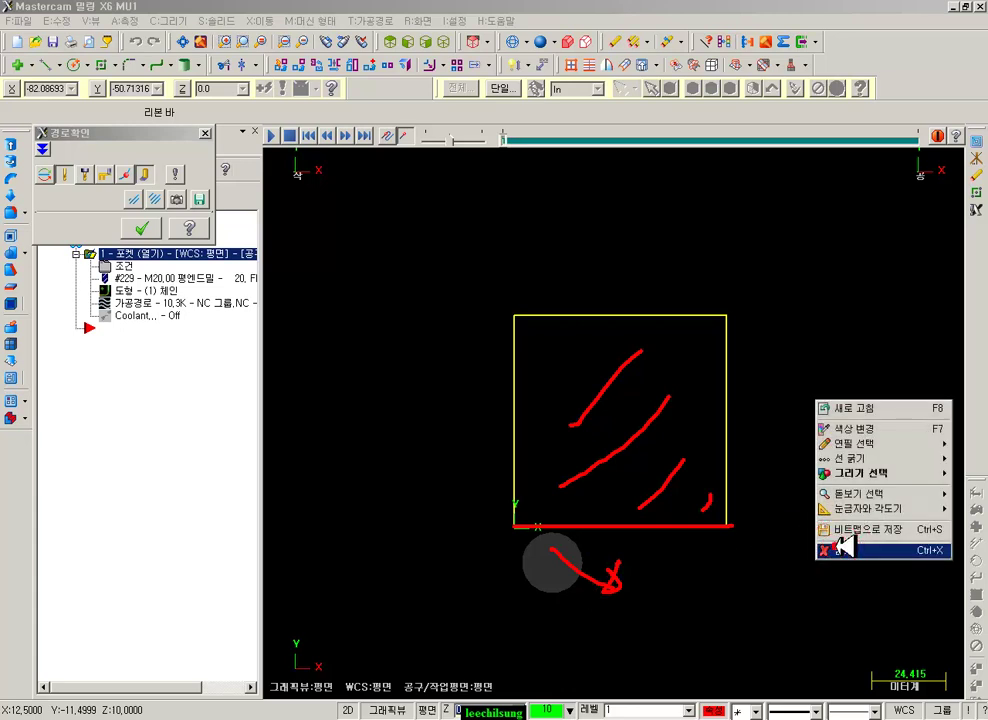
- Open the pocket's cutting conditions, and switch to the PDF textbook in Acrobat Reader to review the separate finish operation and depth cut sections
click(120, 264)
click(124, 268)
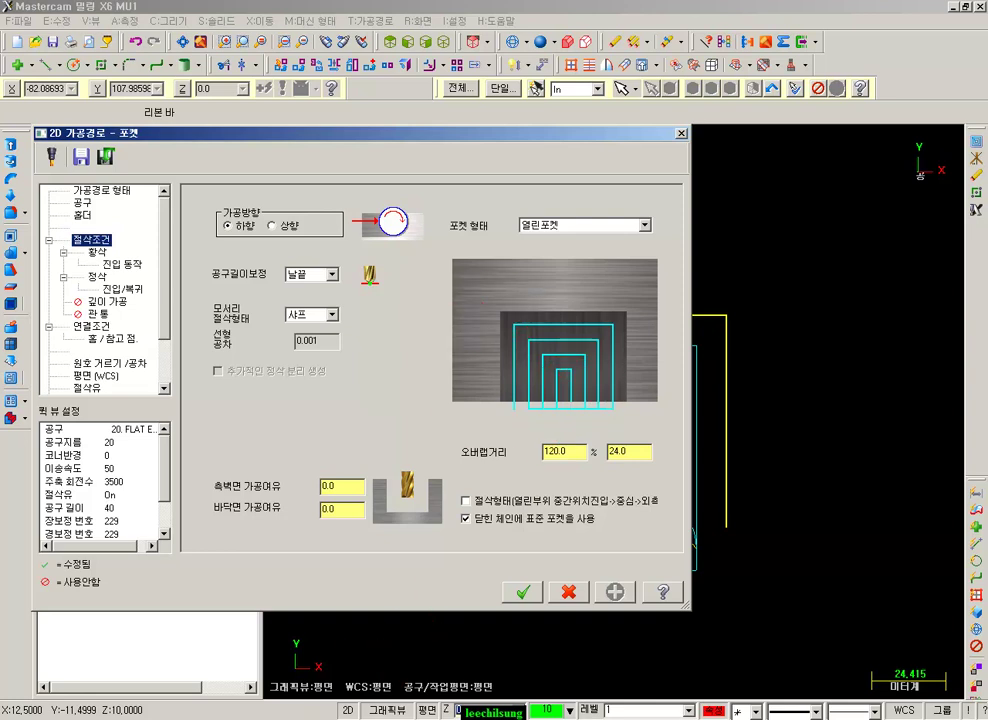
key(alt+Tab)
scroll(390, 330, down, 4)
scroll(390, 330, down, 7)
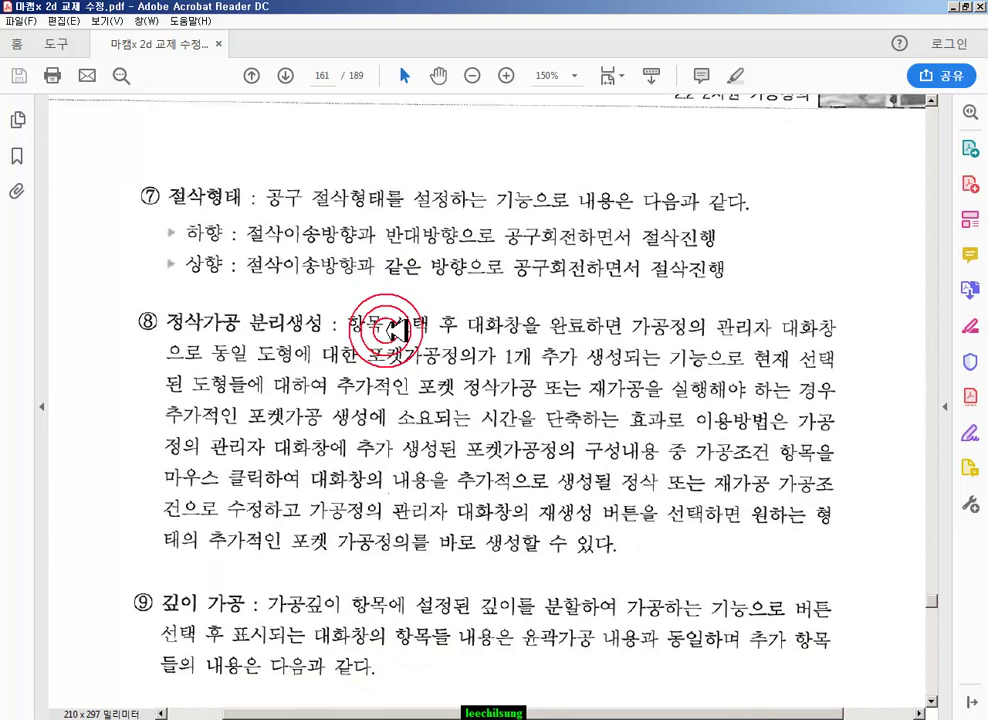
drag(147, 291, 334, 341)
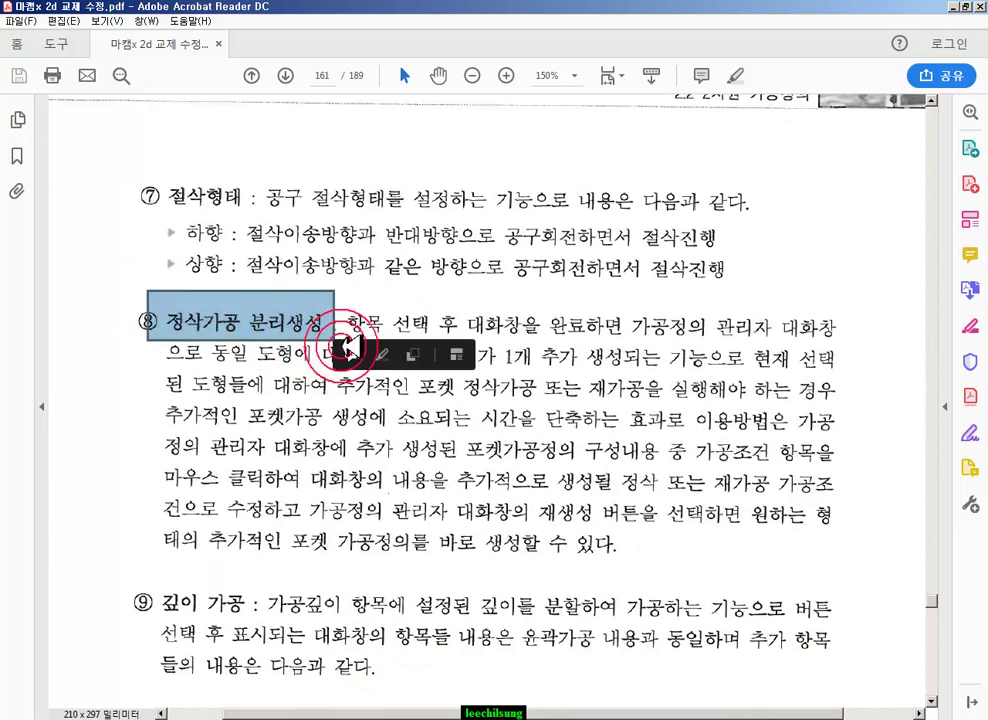
scroll(620, 380, down, 4)
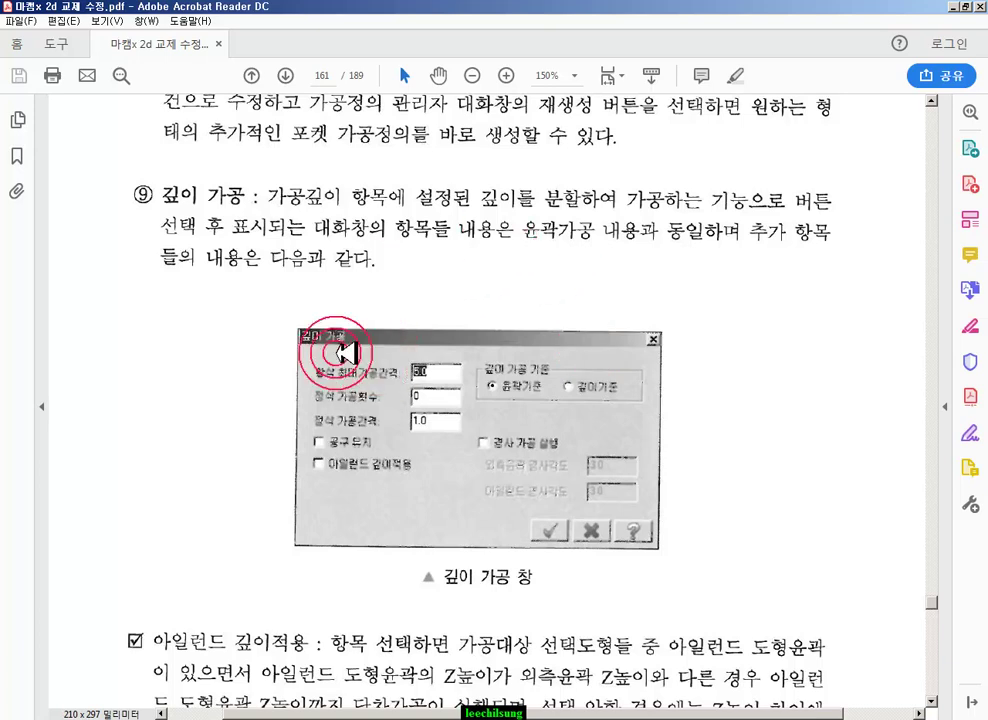
drag(138, 161, 688, 549)
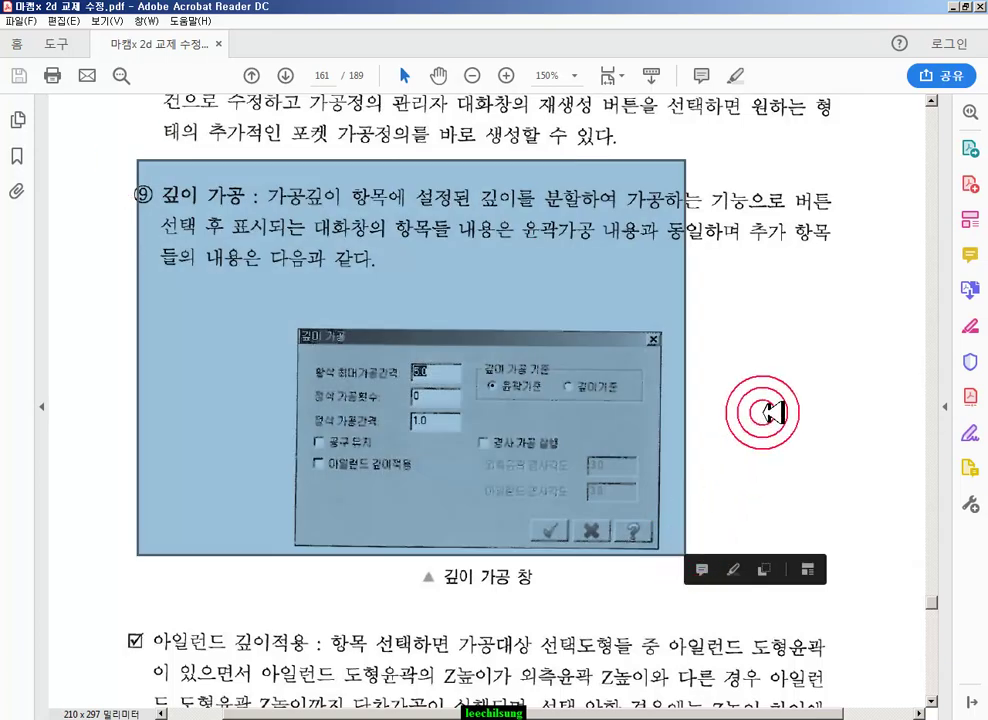
scroll(760, 408, down, 1)
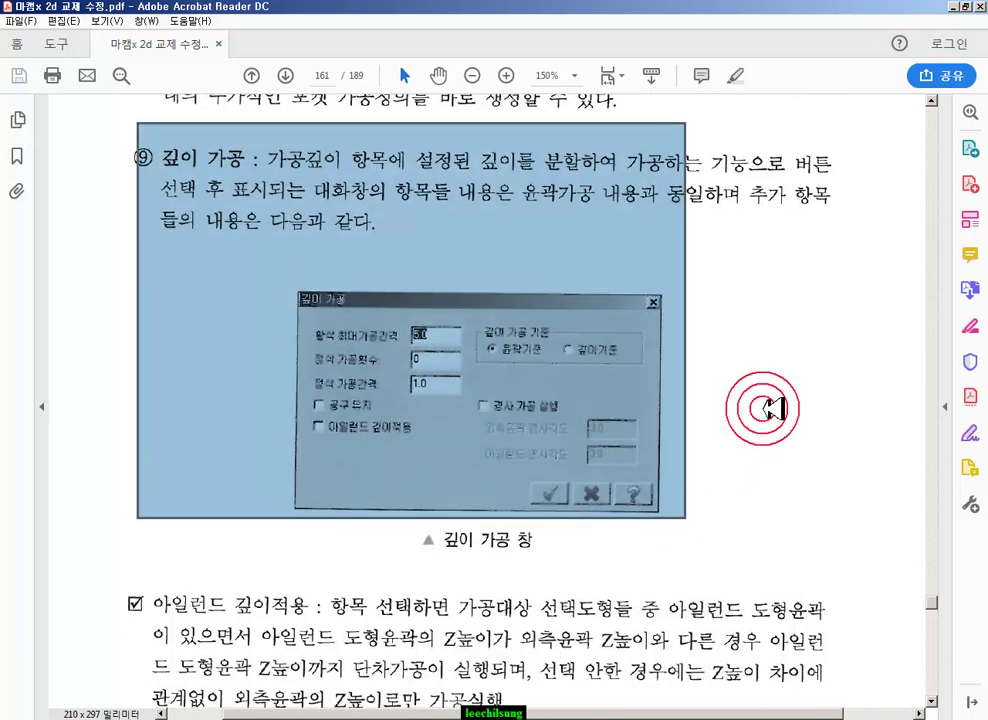
drag(756, 525, 474, 385)
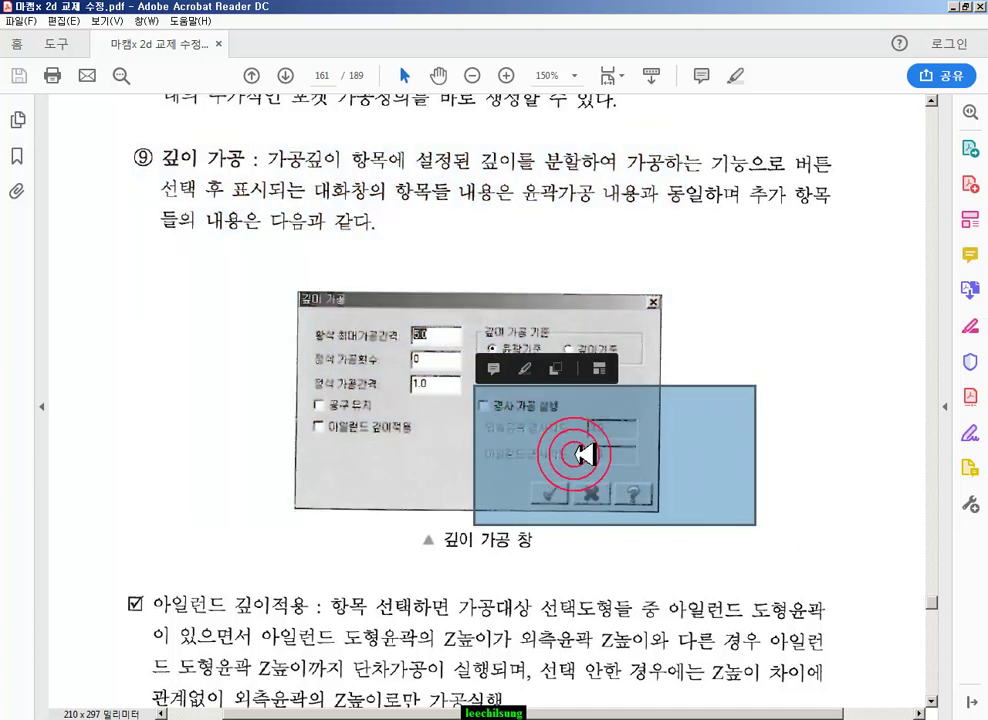
- Switch back to Mastercam, set the pocket type to standard (표준), and enable depth cuts (깊이 가공) with tapered walls (경사 가공 실행)
click(200, 719)
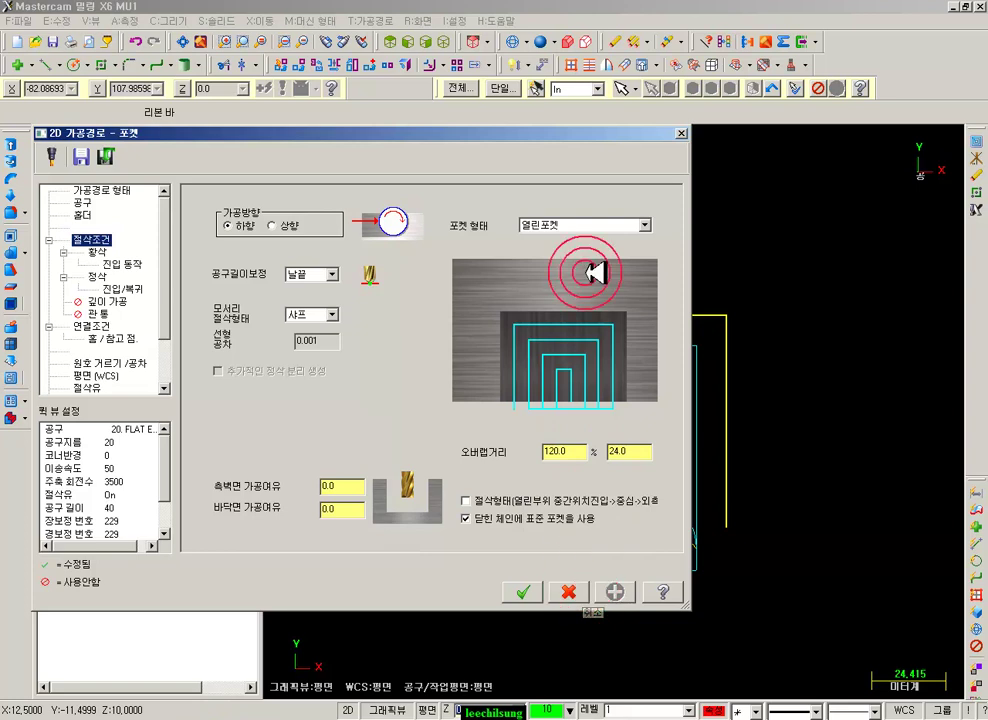
click(630, 225)
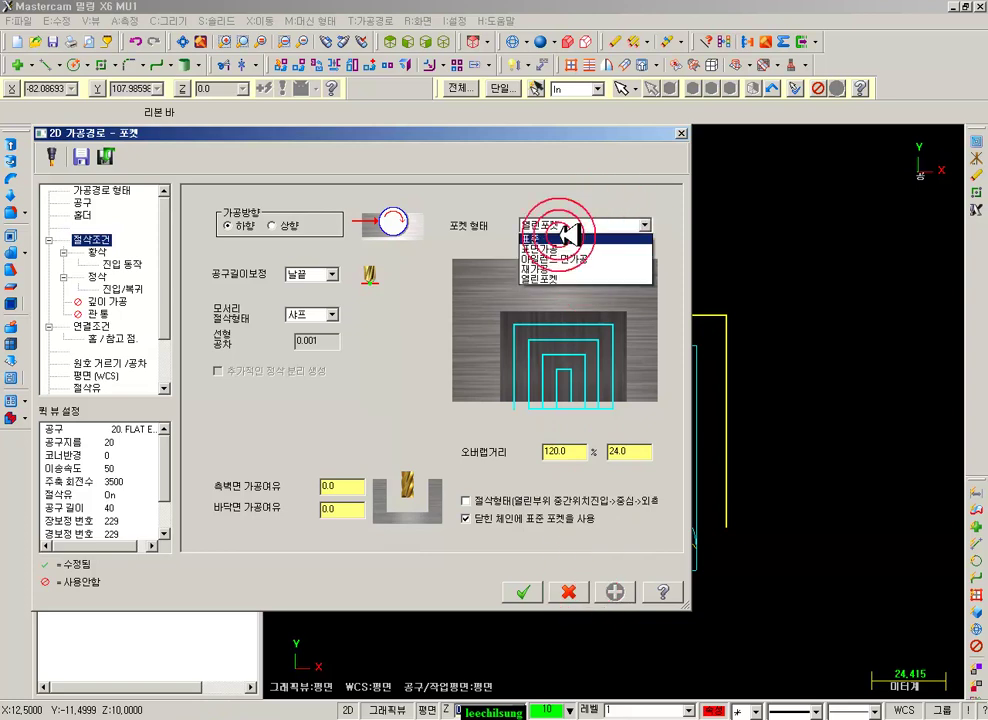
click(541, 239)
click(107, 302)
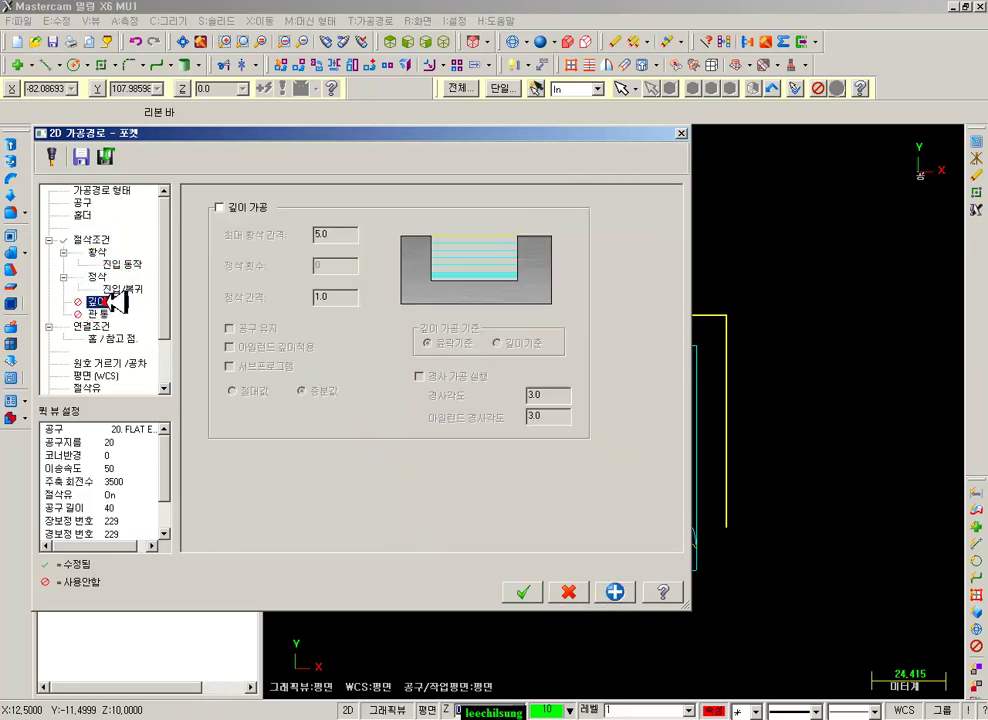
click(219, 207)
click(455, 398)
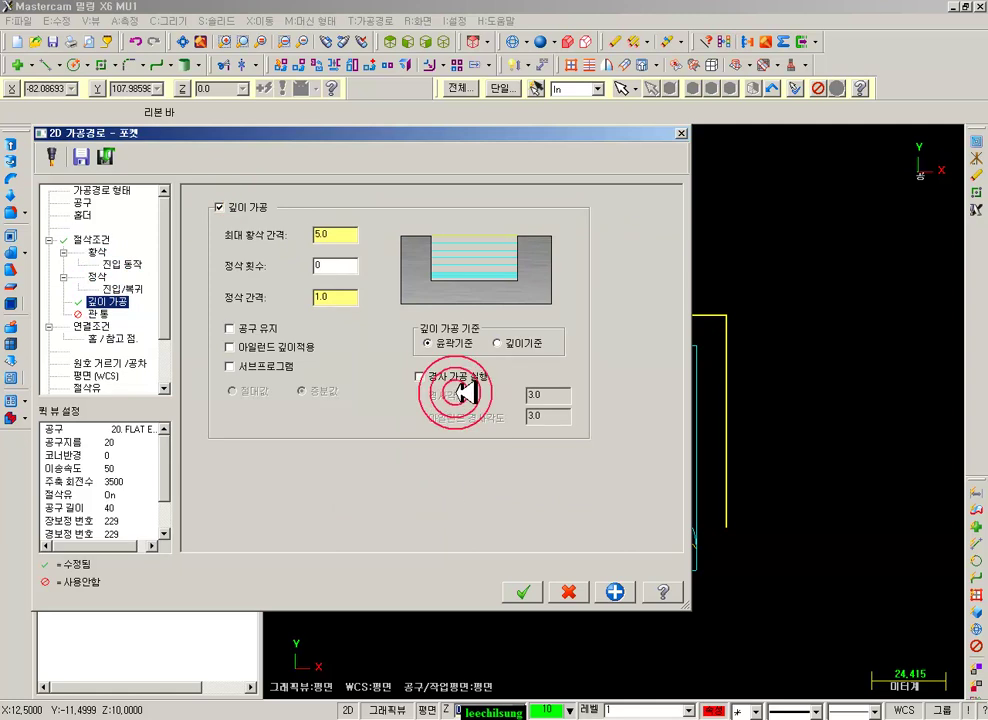
click(420, 376)
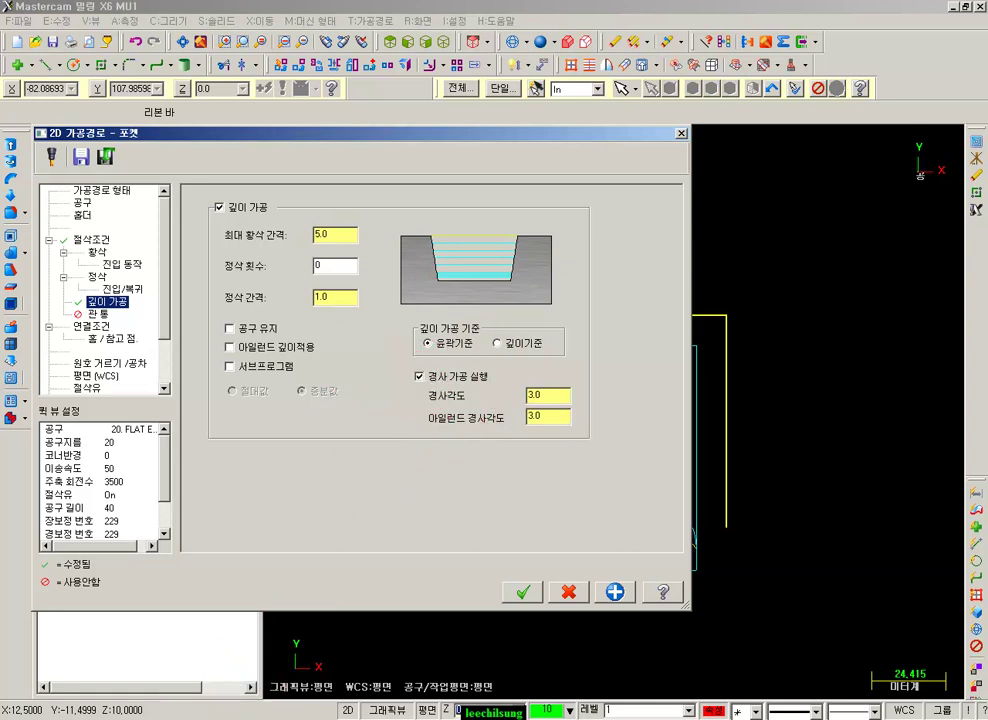
- Mark the wall and island taper angle settings, sketch a pocket with an island to illustrate them, clear the markings and cancel the pocket dialog
drag(568, 401, 575, 402)
drag(428, 430, 600, 431)
drag(508, 432, 508, 452)
mouse_move(165, 520)
mouse_down()
mouse_move(165, 215)
mouse_move(463, 165)
mouse_move(150, 345)
mouse_up()
mouse_move(262, 277)
mouse_down()
mouse_move(348, 244)
mouse_move(264, 277)
mouse_up()
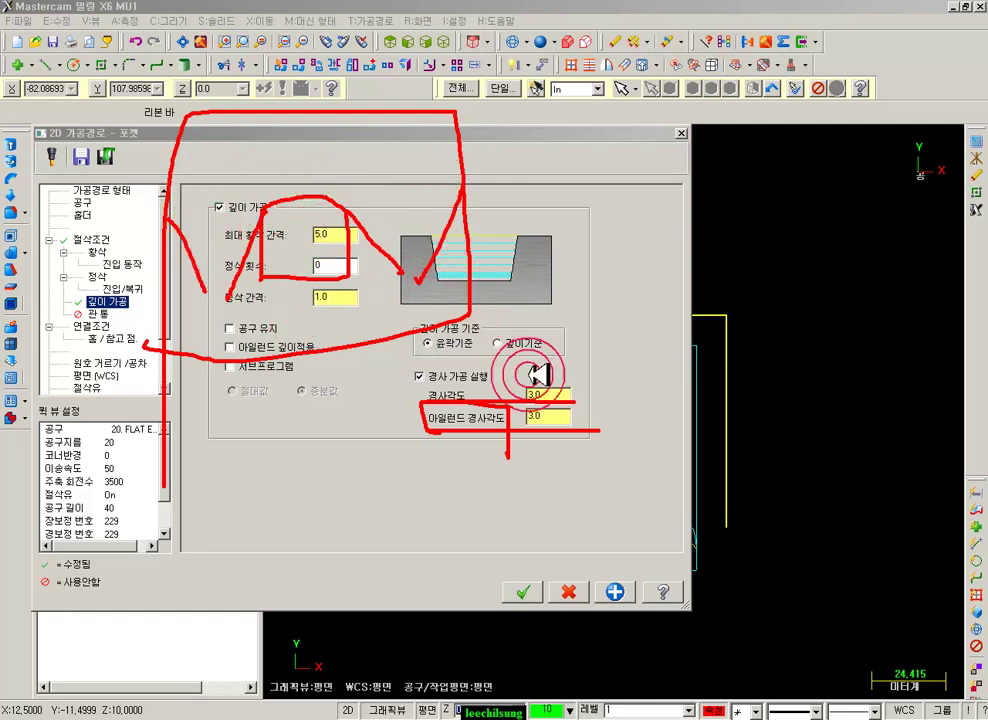
mouse_move(408, 392)
mouse_down()
mouse_move(584, 386)
mouse_move(425, 388)
mouse_up()
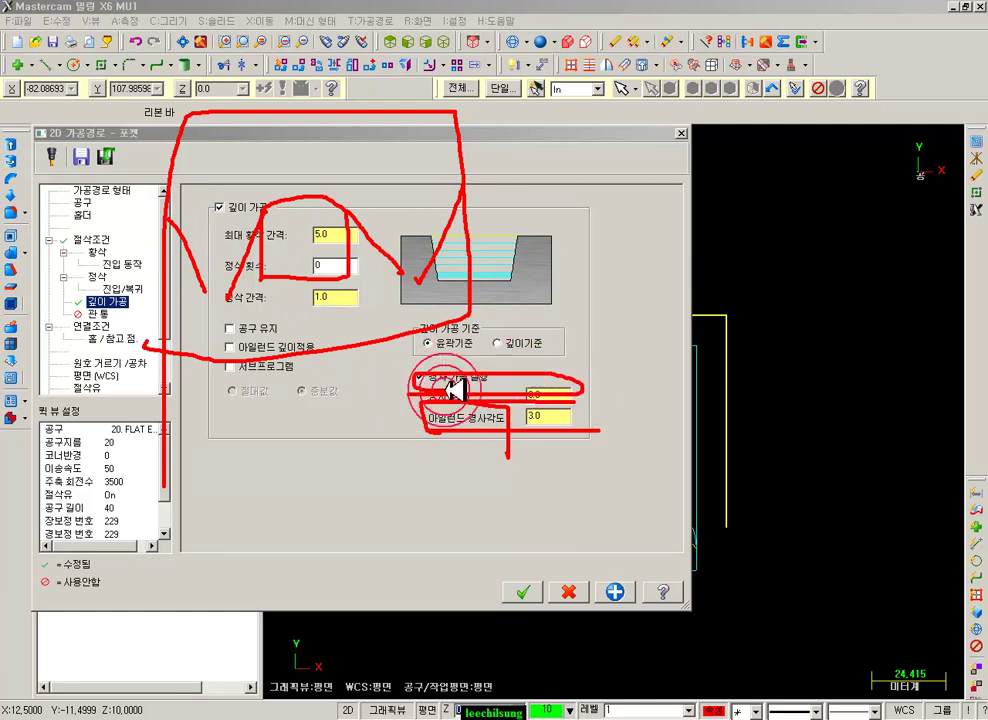
drag(400, 265, 402, 272)
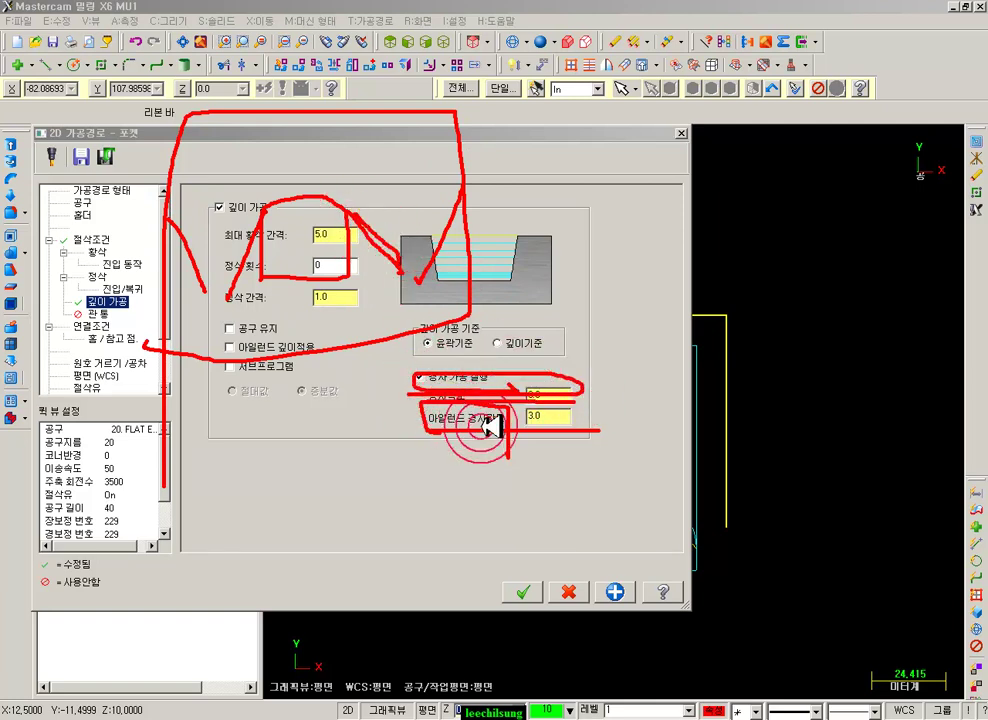
mouse_move(492, 403)
mouse_down()
mouse_move(569, 426)
mouse_move(452, 423)
mouse_up()
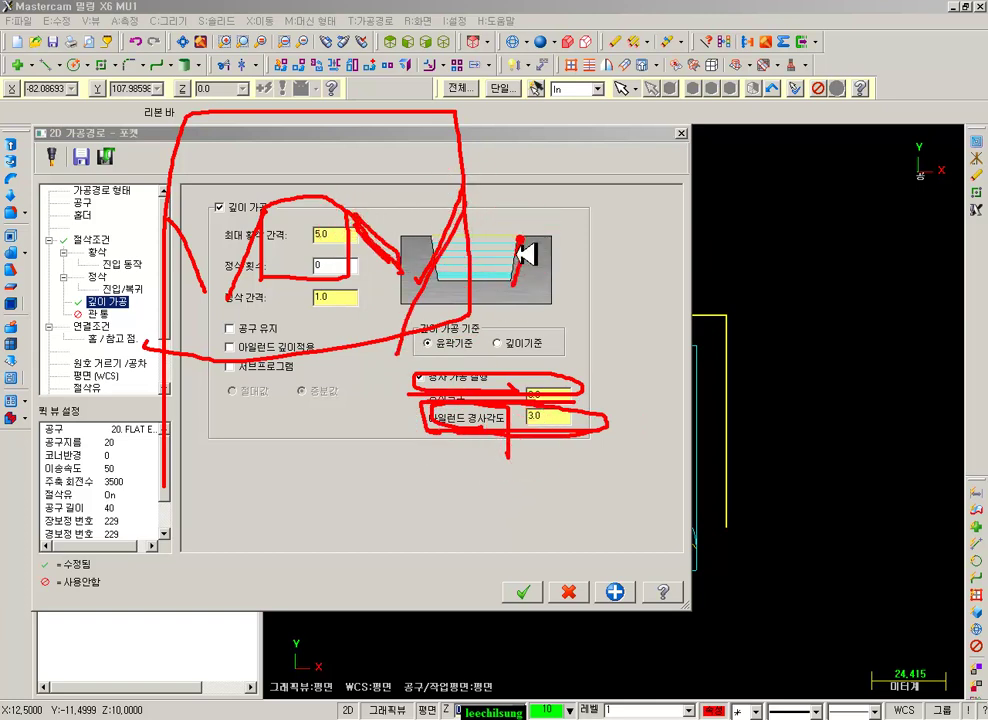
right_click(676, 293)
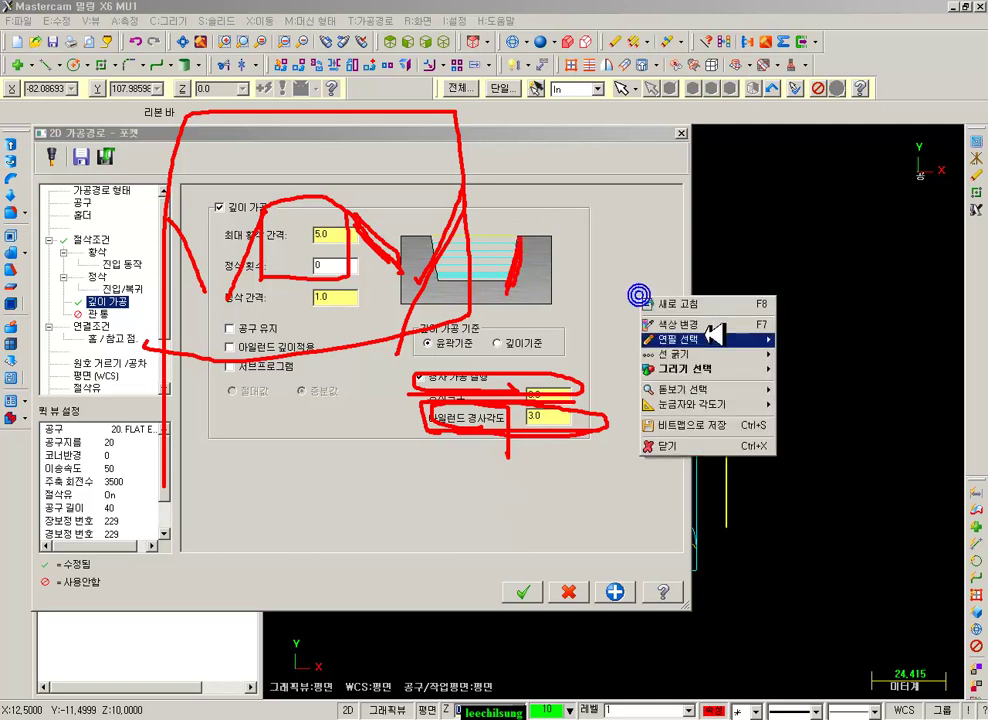
click(688, 439)
click(592, 594)
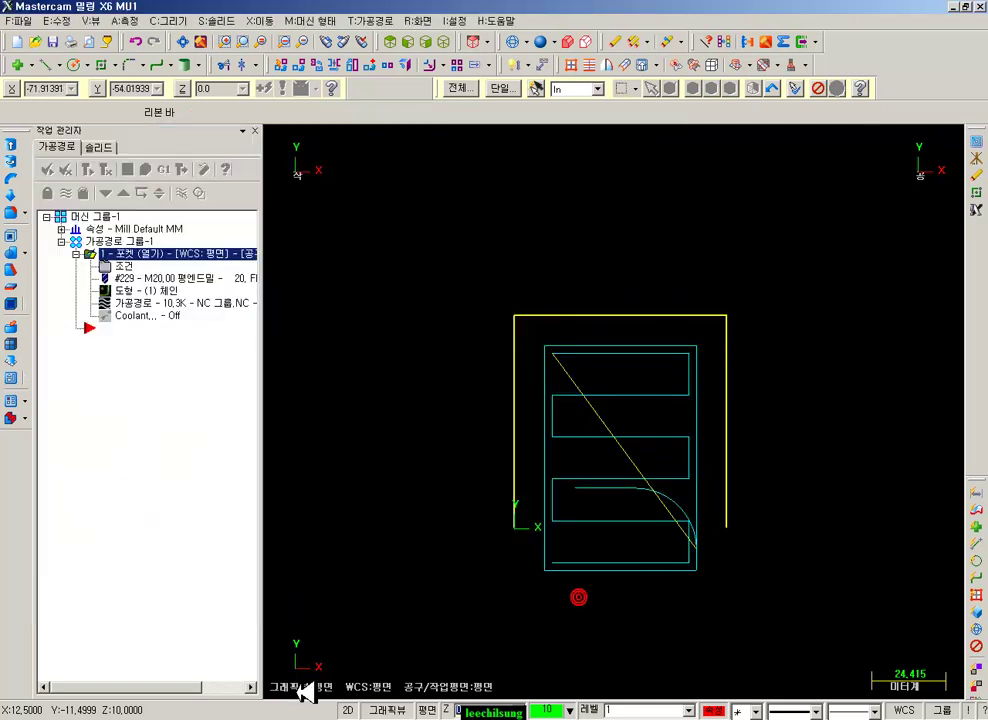
- Switch to the PDF textbook and review island taper angle, break-through length, additional conditions and the start of the roughing/finishing parameters section
click(214, 715)
scroll(441, 361, down, 8)
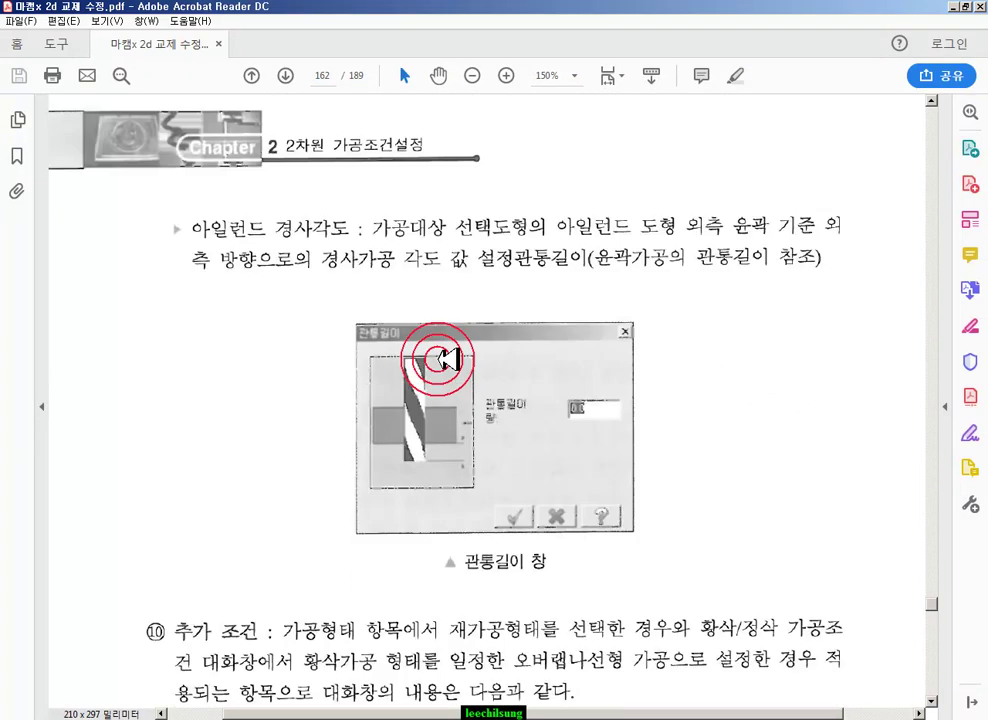
scroll(447, 359, down, 3)
scroll(447, 358, down, 3)
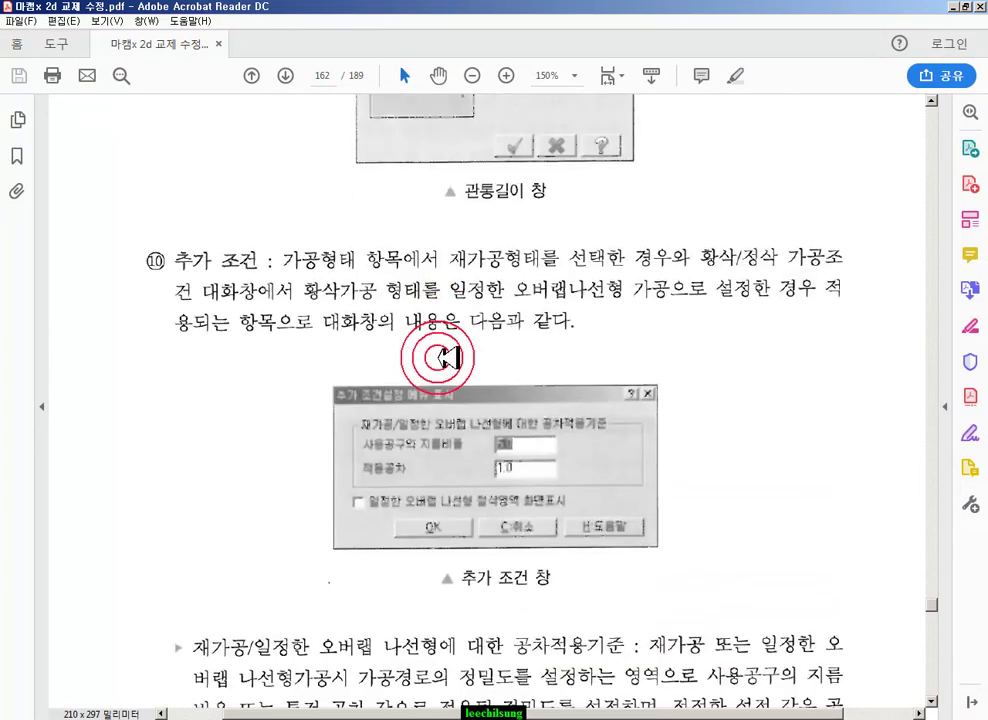
scroll(447, 357, down, 15)
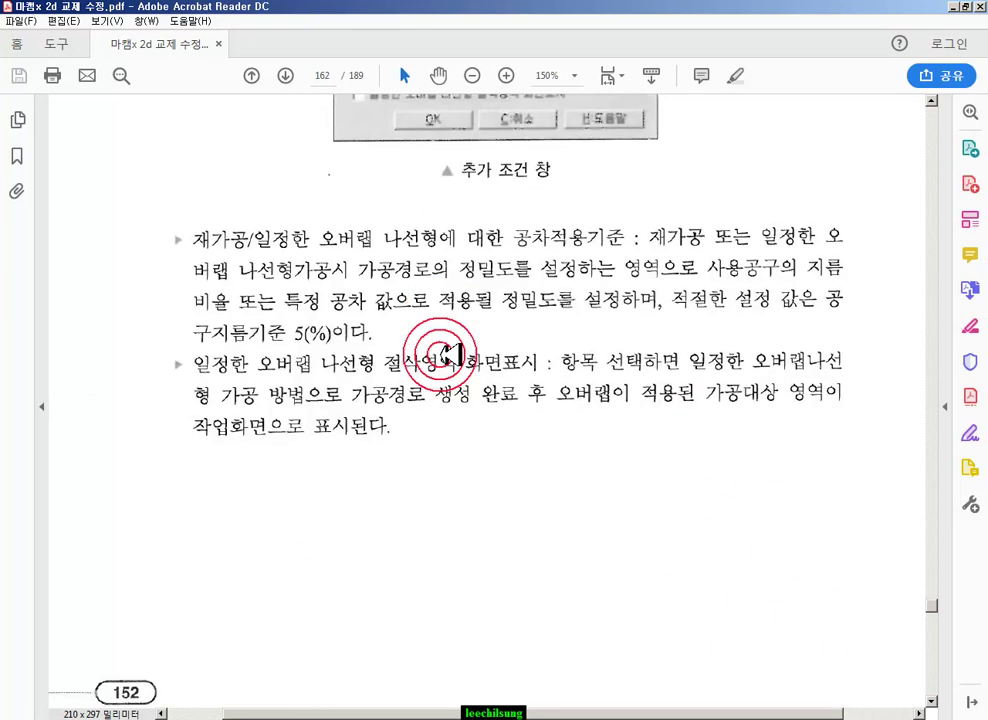
scroll(447, 351, down, 3)
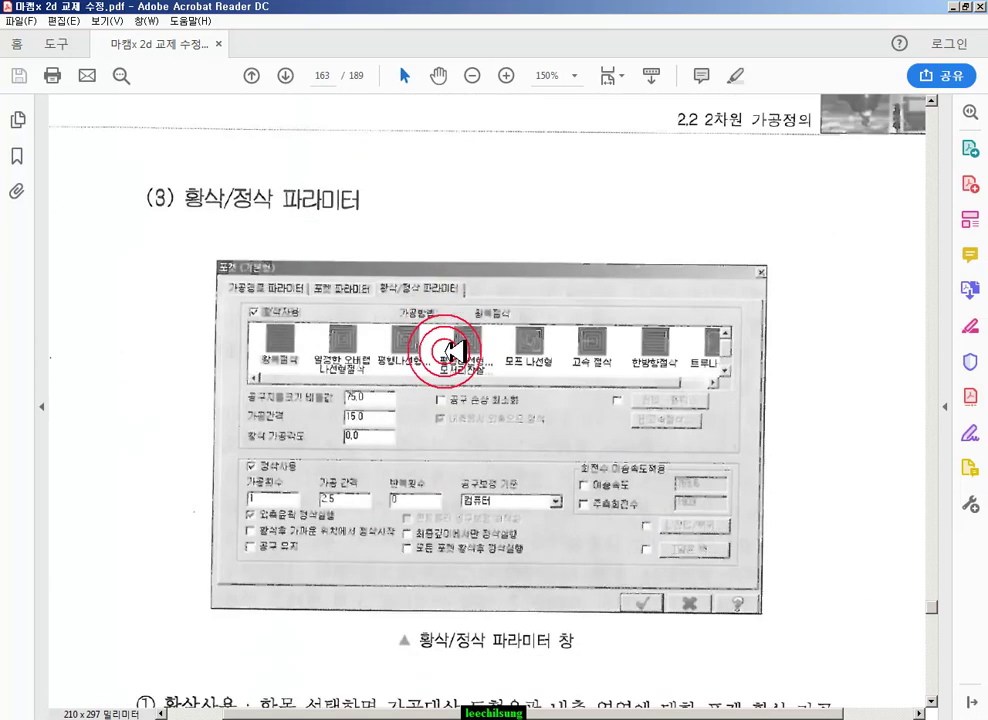
scroll(448, 350, down, 1)
drag(153, 113, 420, 183)
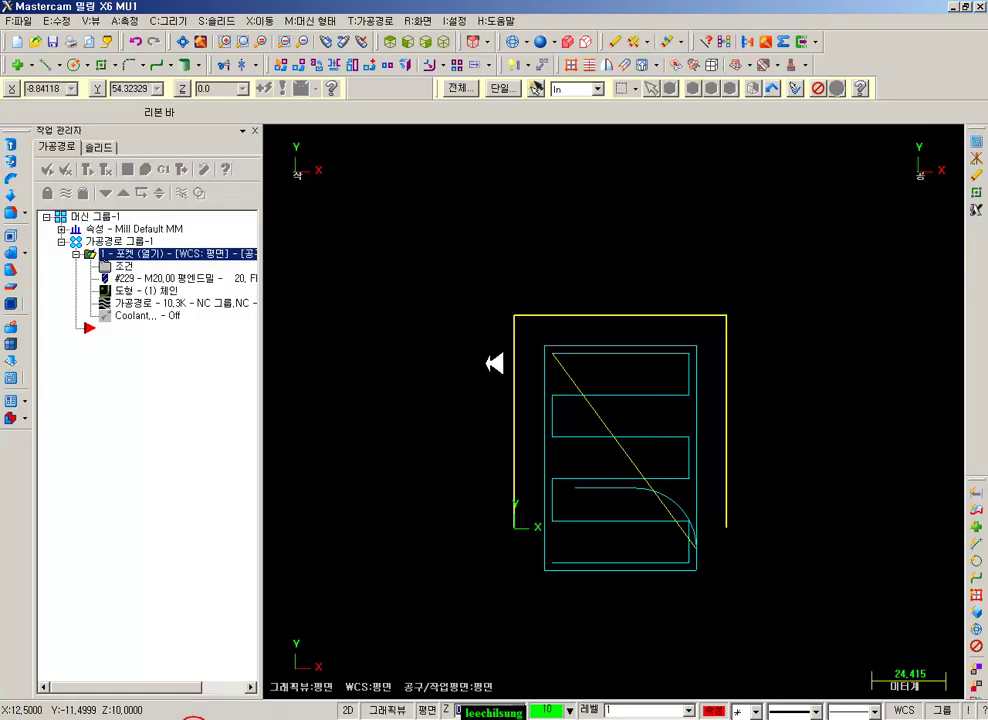
- Open the pocket's roughing (황삭) settings, circle the zigzag method (왕복절삭) and sketch parallel passes to illustrate it
click(136, 272)
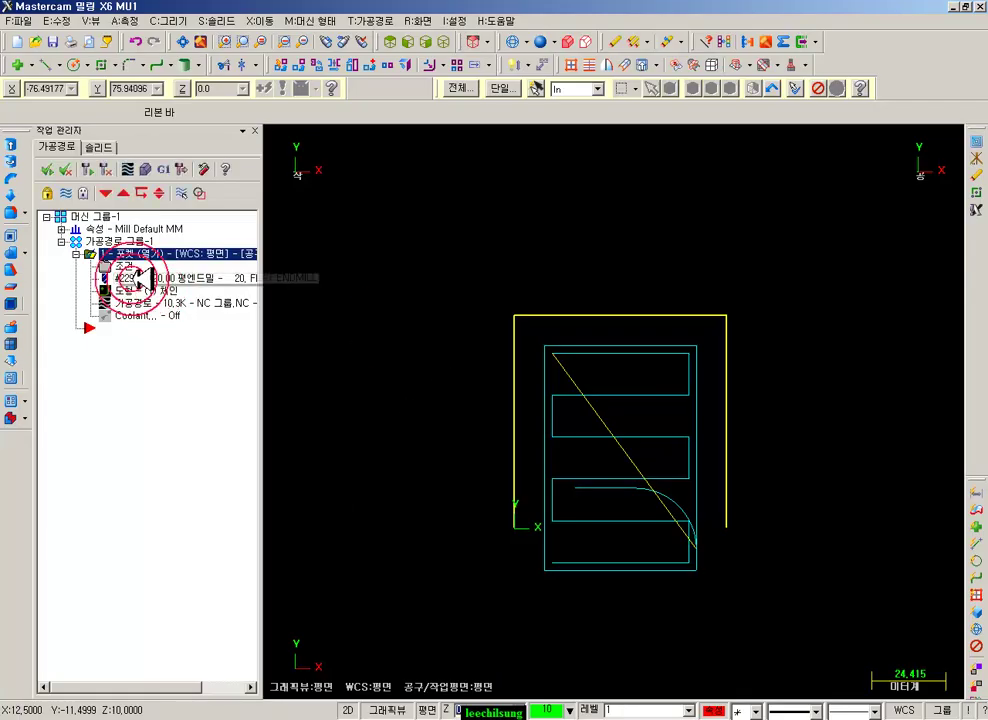
click(100, 252)
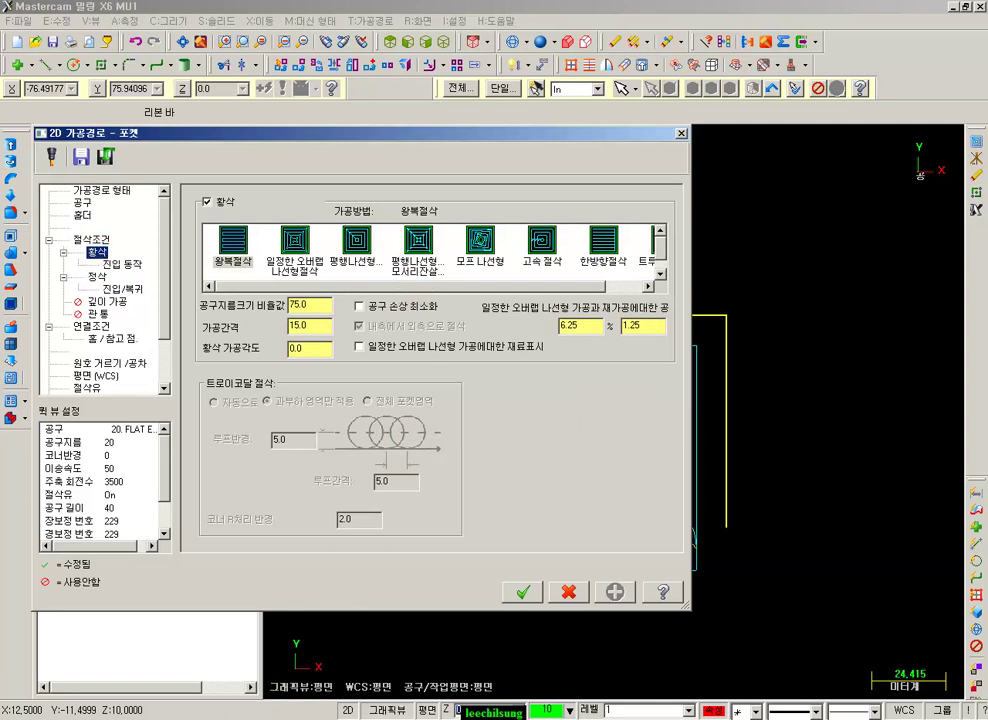
mouse_move(233, 273)
mouse_down()
mouse_move(254, 254)
mouse_move(229, 271)
mouse_up()
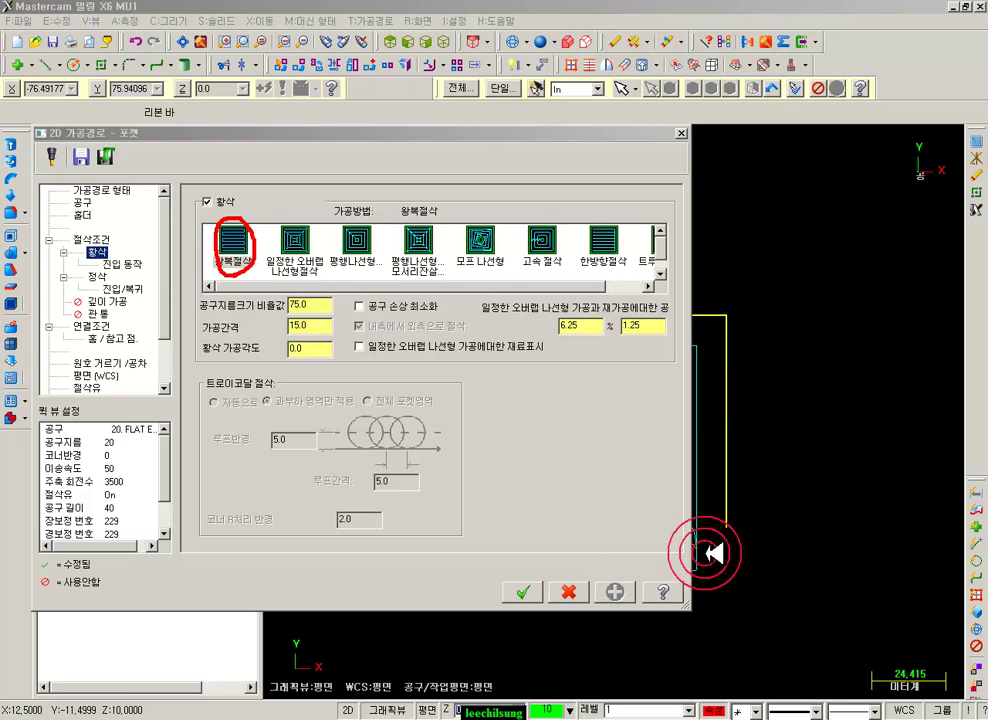
drag(490, 404, 694, 404)
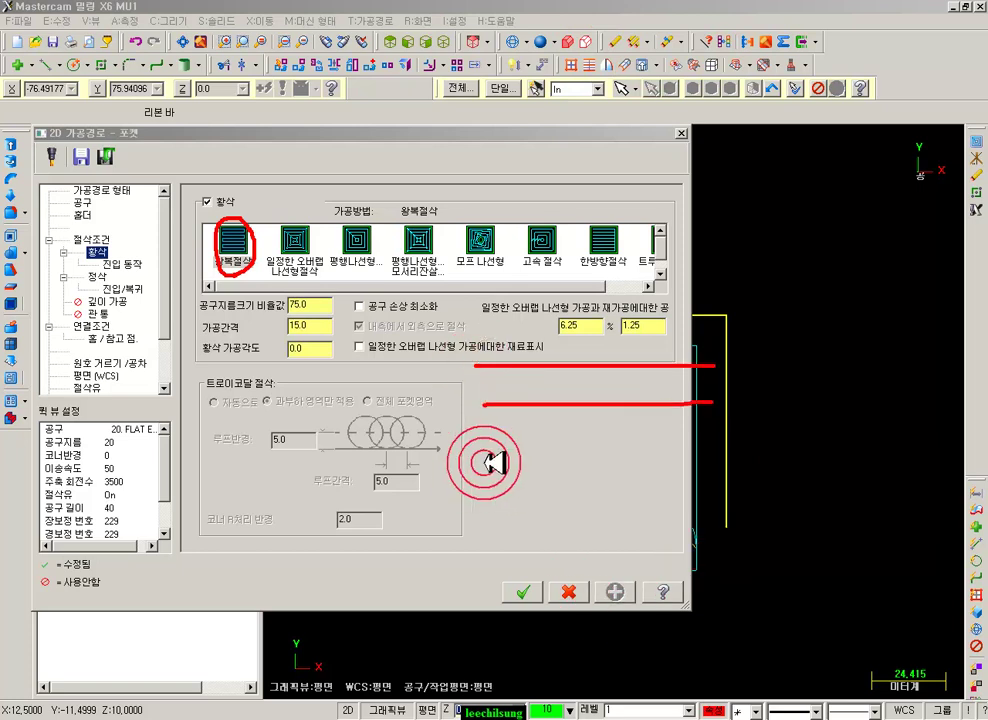
drag(493, 463, 715, 463)
drag(482, 509, 727, 509)
drag(500, 563, 745, 563)
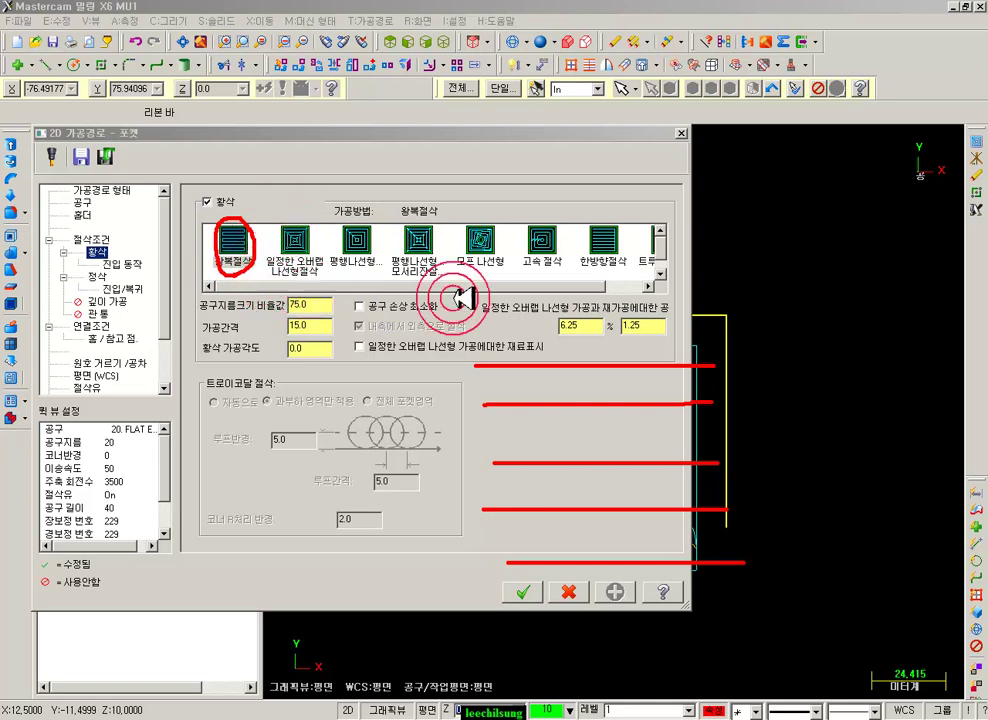
- Sketch nested spiral passes, mark the constant overlap spiral and parallel spiral methods, and clear all markings
mouse_move(496, 590)
mouse_down()
mouse_move(510, 330)
mouse_move(797, 578)
mouse_move(497, 606)
mouse_up()
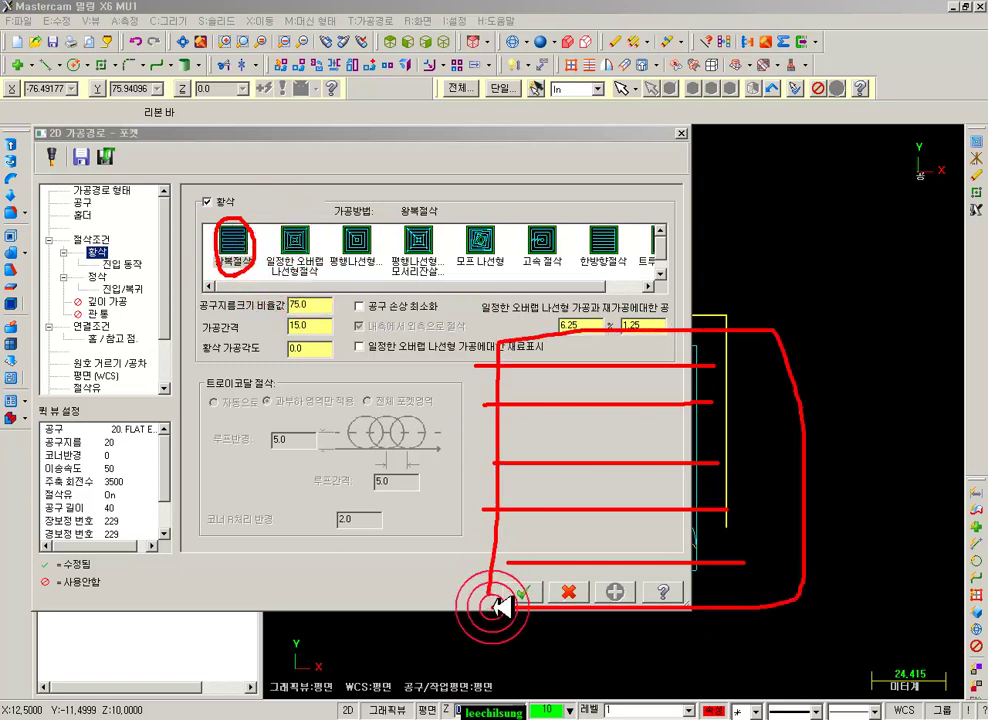
mouse_move(524, 537)
mouse_down()
mouse_move(536, 428)
mouse_move(688, 357)
mouse_move(733, 500)
mouse_move(607, 570)
mouse_up()
mouse_move(583, 512)
mouse_down()
mouse_move(584, 459)
mouse_move(613, 404)
mouse_move(688, 487)
mouse_move(628, 534)
mouse_move(594, 465)
mouse_up()
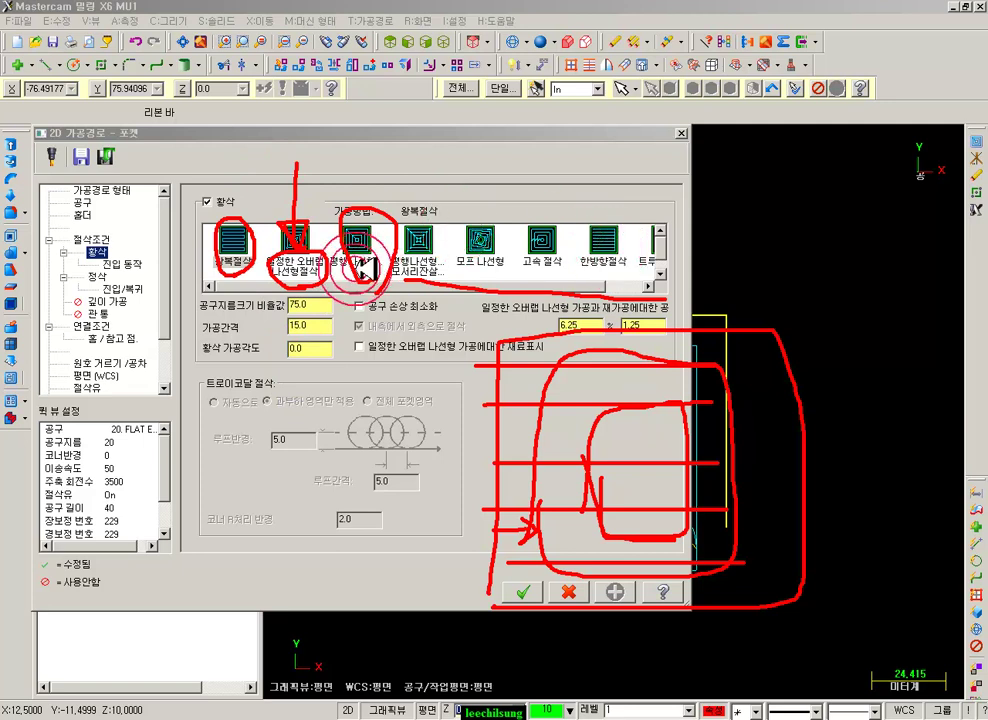
right_click(830, 363)
click(820, 516)
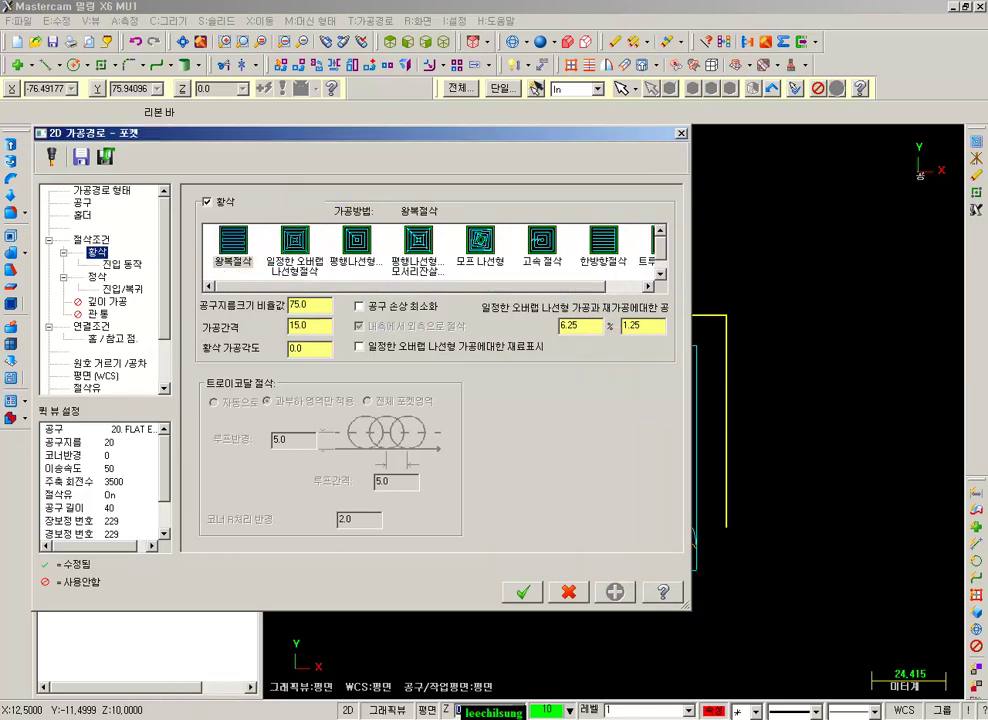
- Switch to the PDF textbook in Acrobat Reader and highlight the helix/ramp tool entry (공구진입) paragraph on page 165
key(alt+Tab)
scroll(429, 360, down, 8)
scroll(436, 360, down, 10)
scroll(428, 357, down, 10)
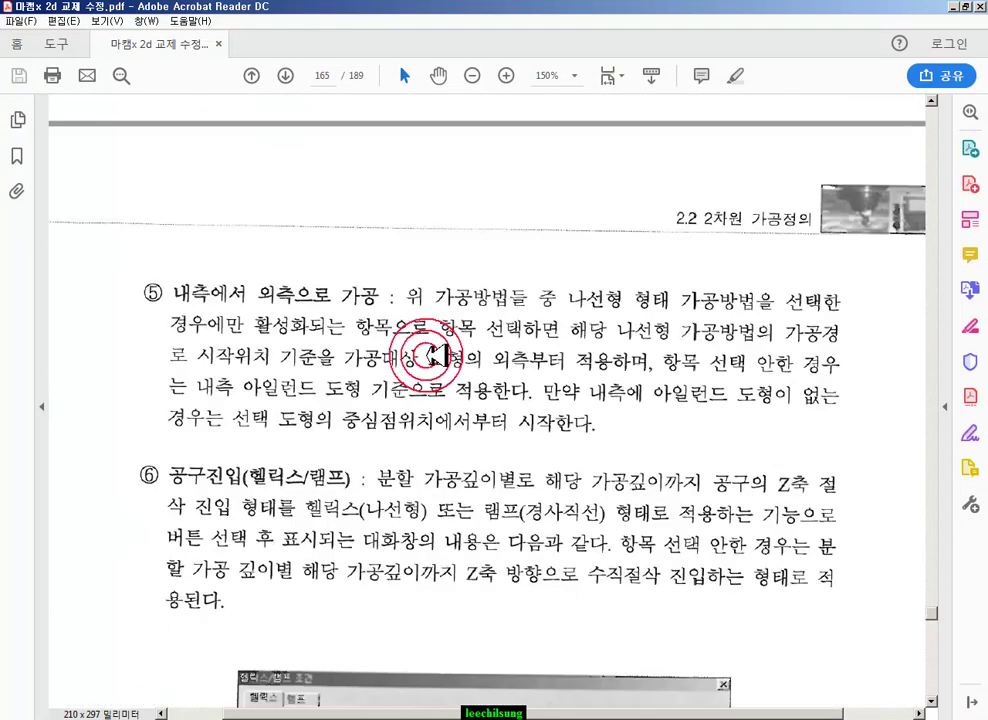
scroll(434, 357, down, 5)
scroll(432, 355, down, 1)
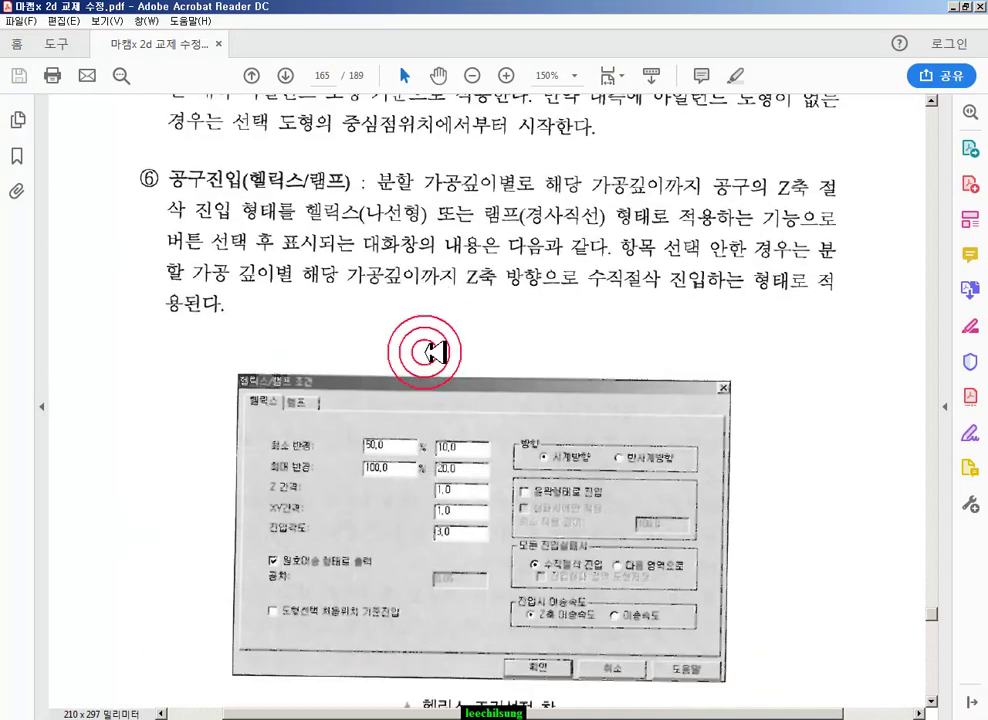
drag(145, 160, 818, 302)
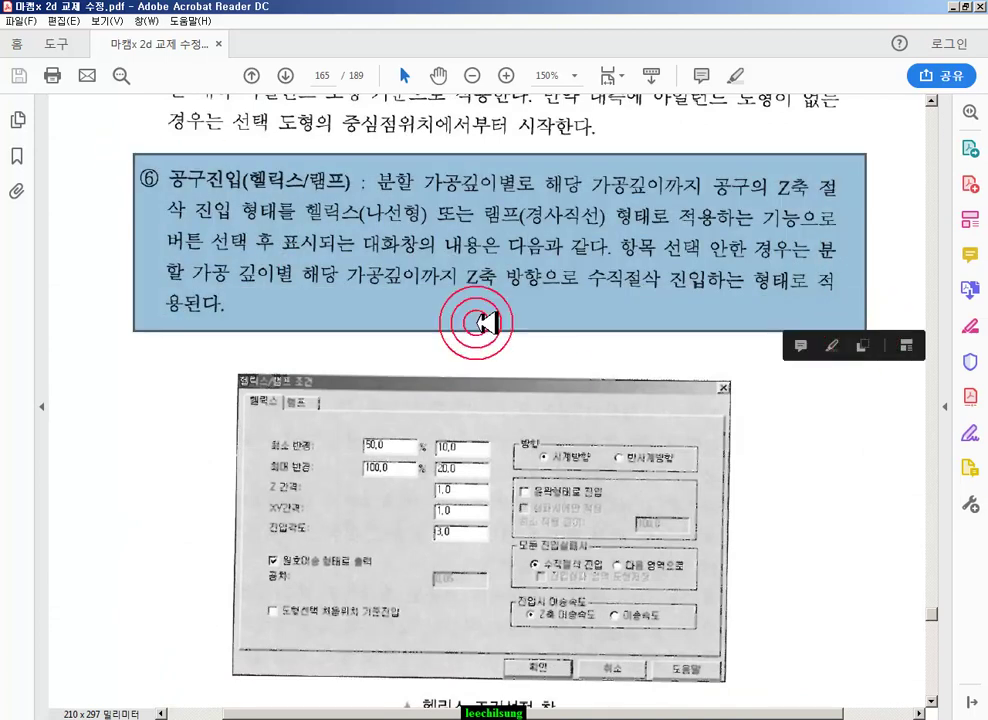
- Switch back to Mastercam, cancel the pocket dialog and close the open contour's bottom side with a 70 mm horizontal line
click(192, 718)
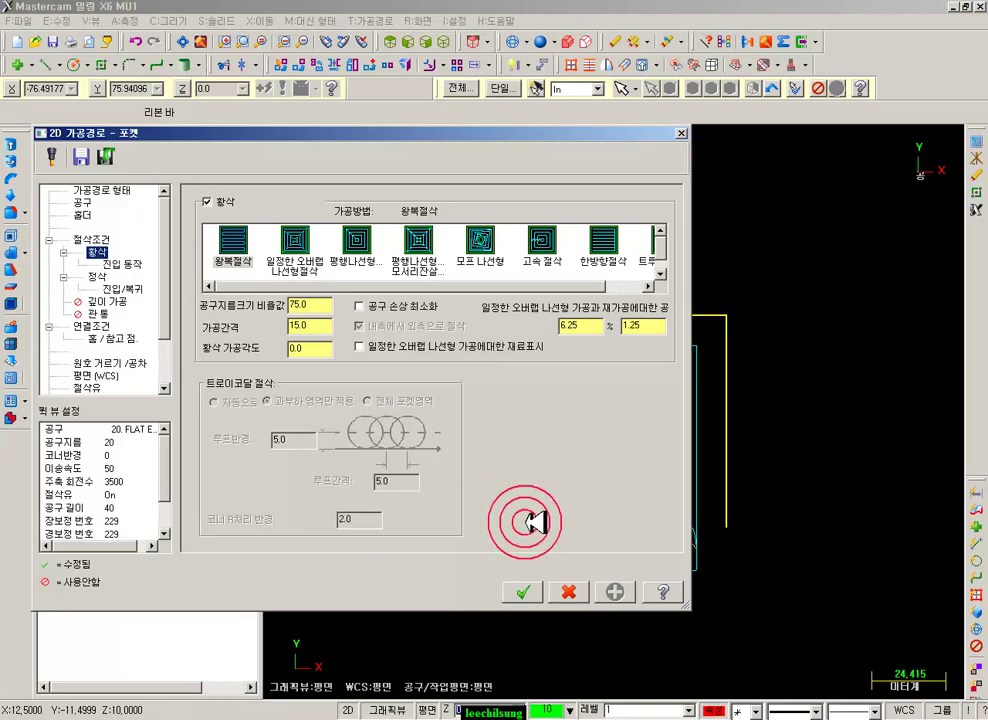
click(568, 592)
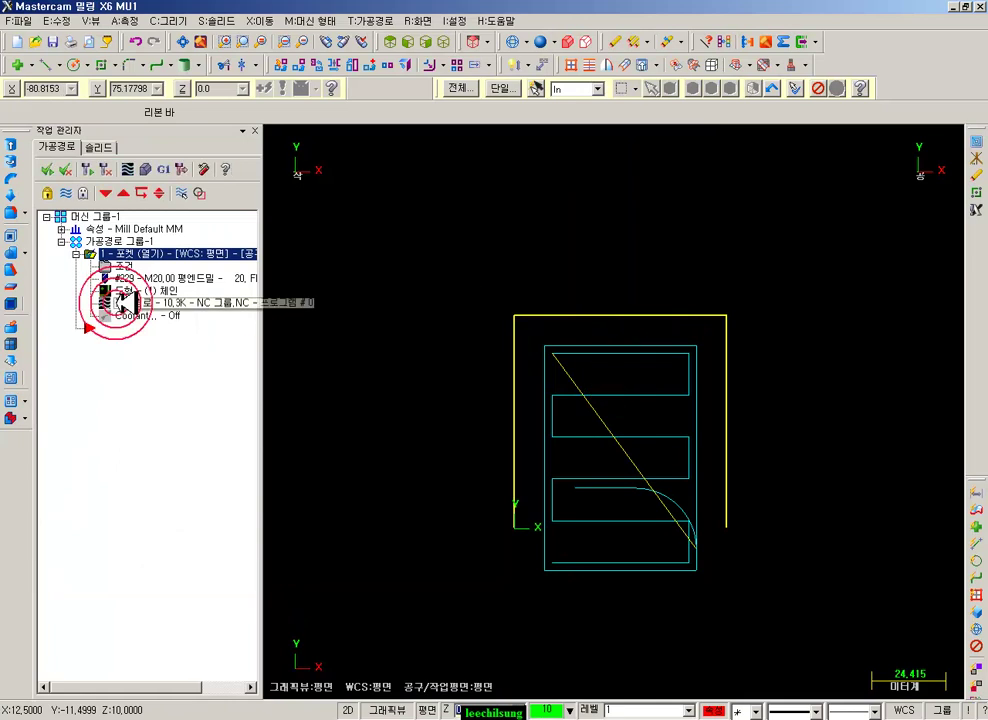
click(45, 64)
click(522, 529)
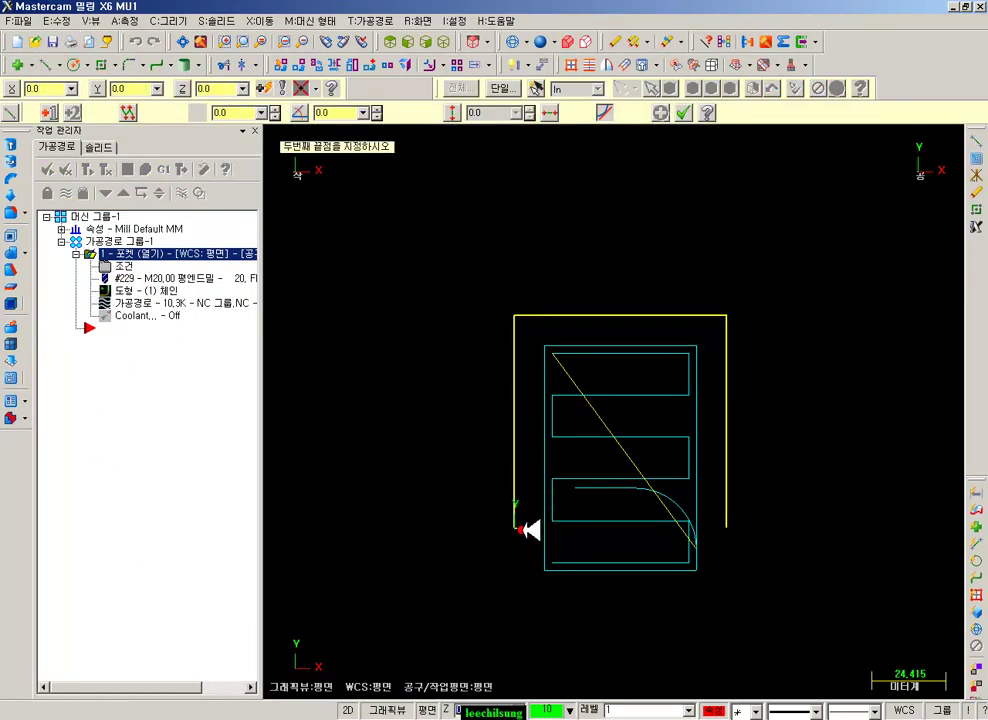
click(722, 529)
- Rechain the pocket operation's geometry to the closed square contour
click(122, 281)
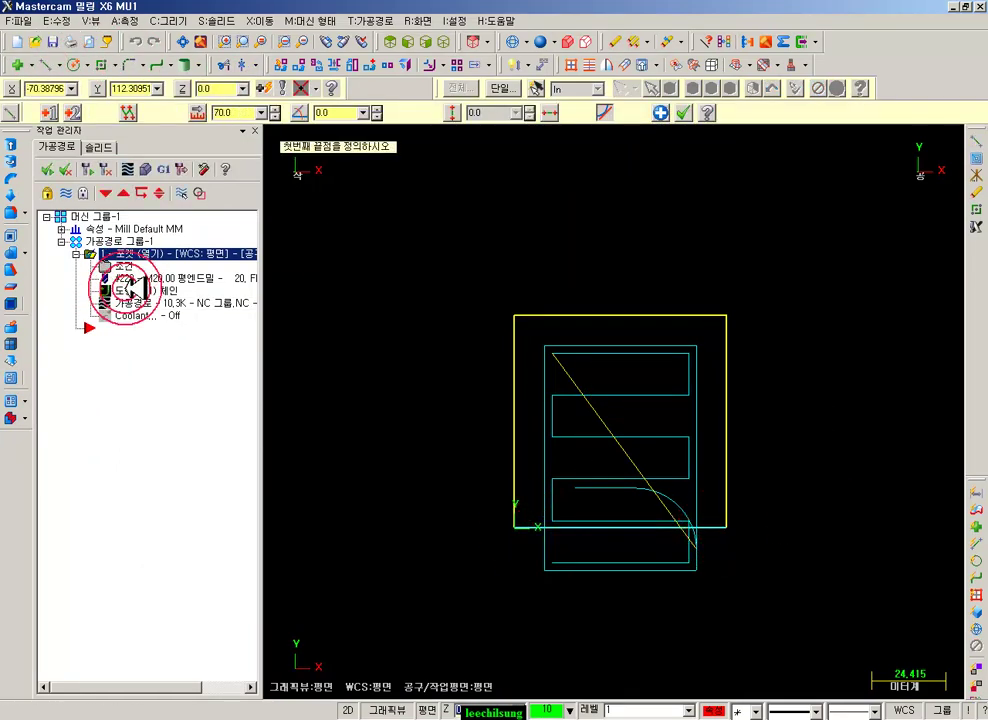
right_click(106, 192)
click(162, 242)
click(511, 452)
click(94, 517)
click(128, 302)
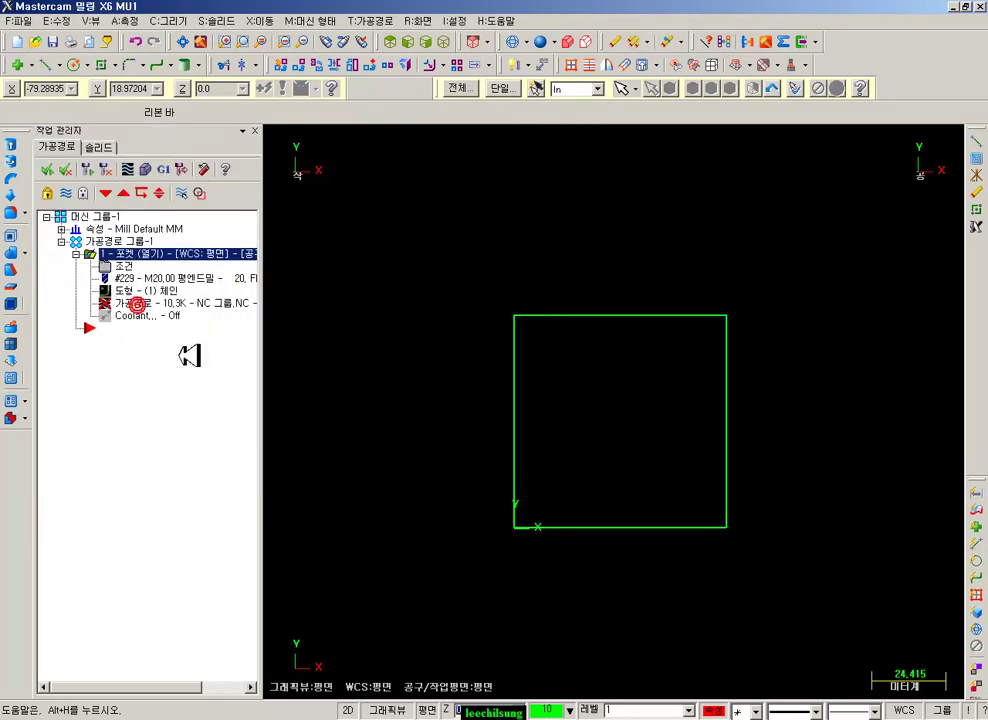
- Regenerate the pocket toolpath in isometric view, and open and close its backplot
click(443, 41)
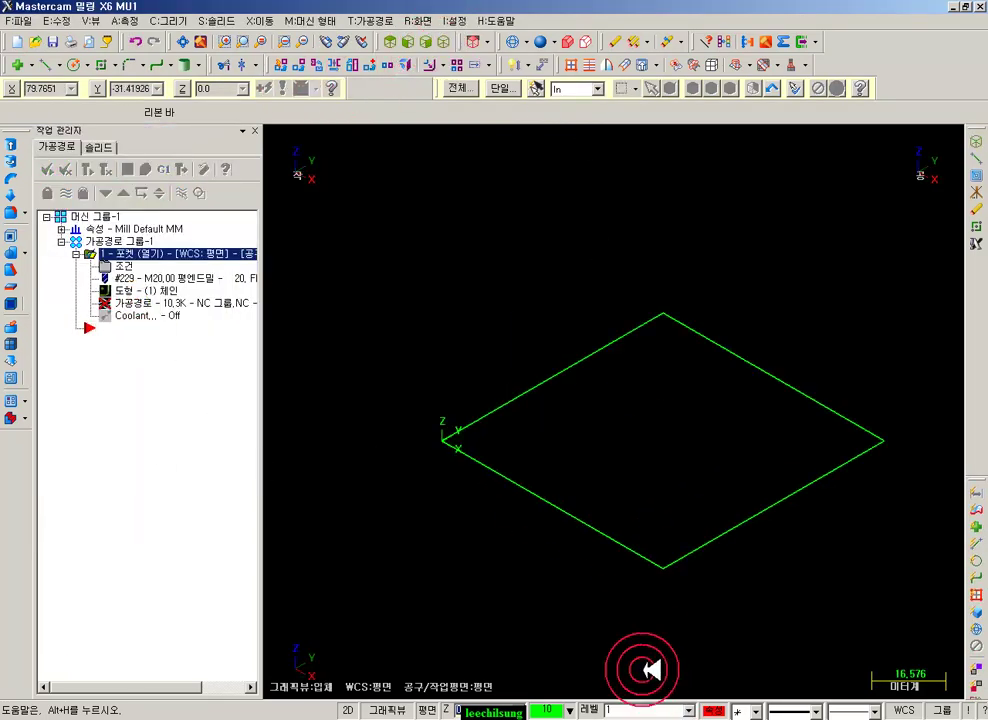
click(90, 168)
scroll(821, 508, up, 4)
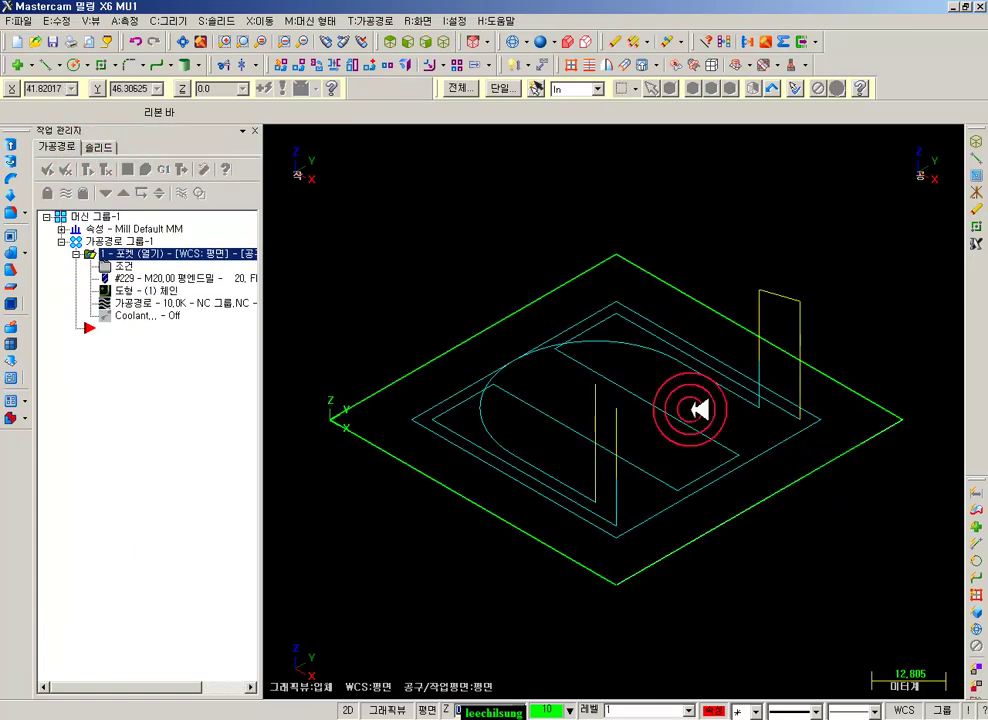
click(123, 303)
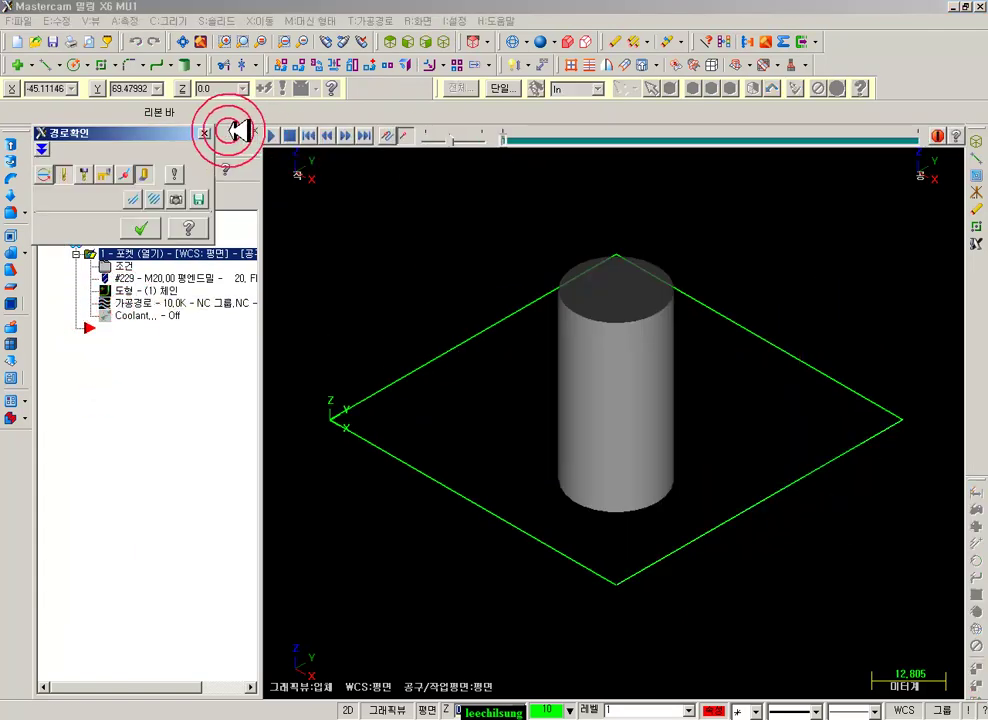
click(204, 133)
- Set the pocket end mill's diameter and shank diameter to 10, and check the roughing settings
click(124, 265)
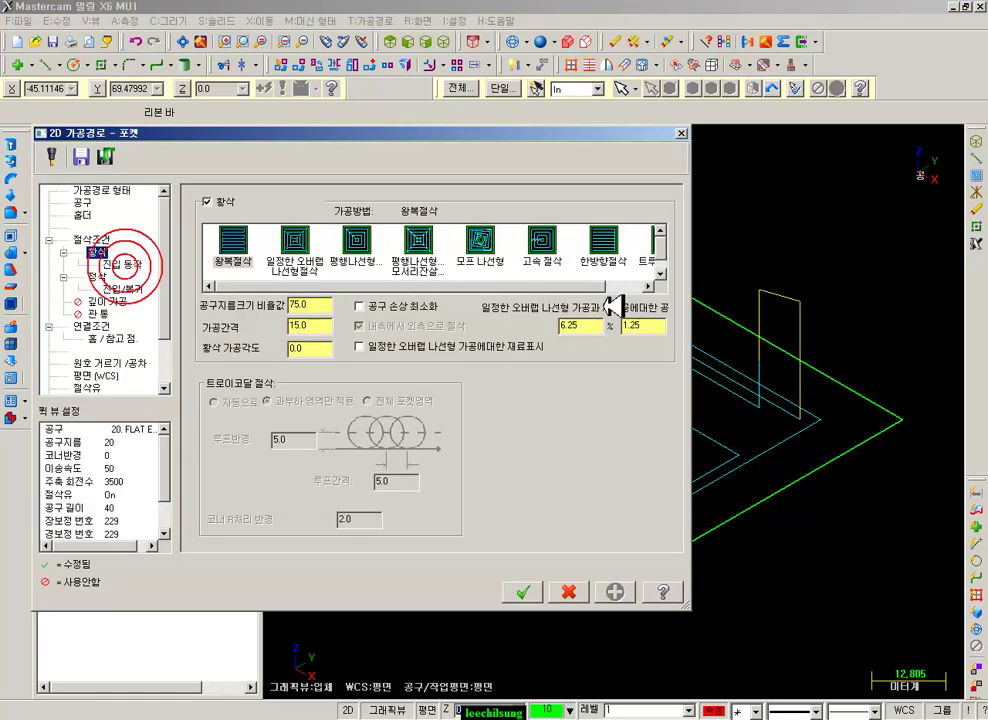
click(82, 202)
double_click(313, 228)
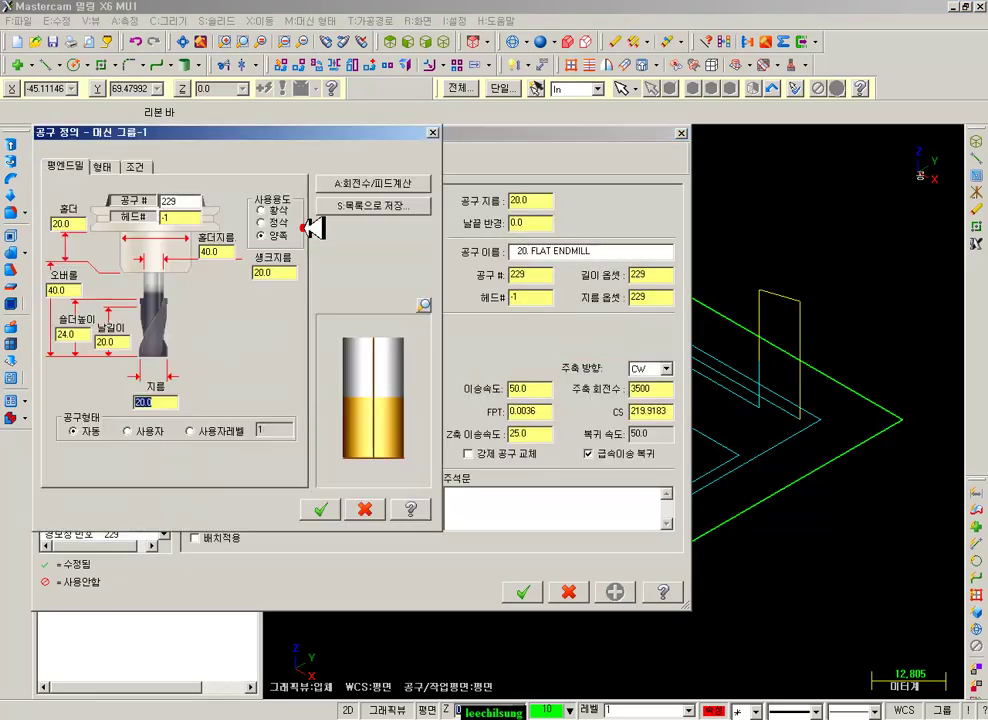
text(10)
drag(286, 274, 188, 272)
text(10)
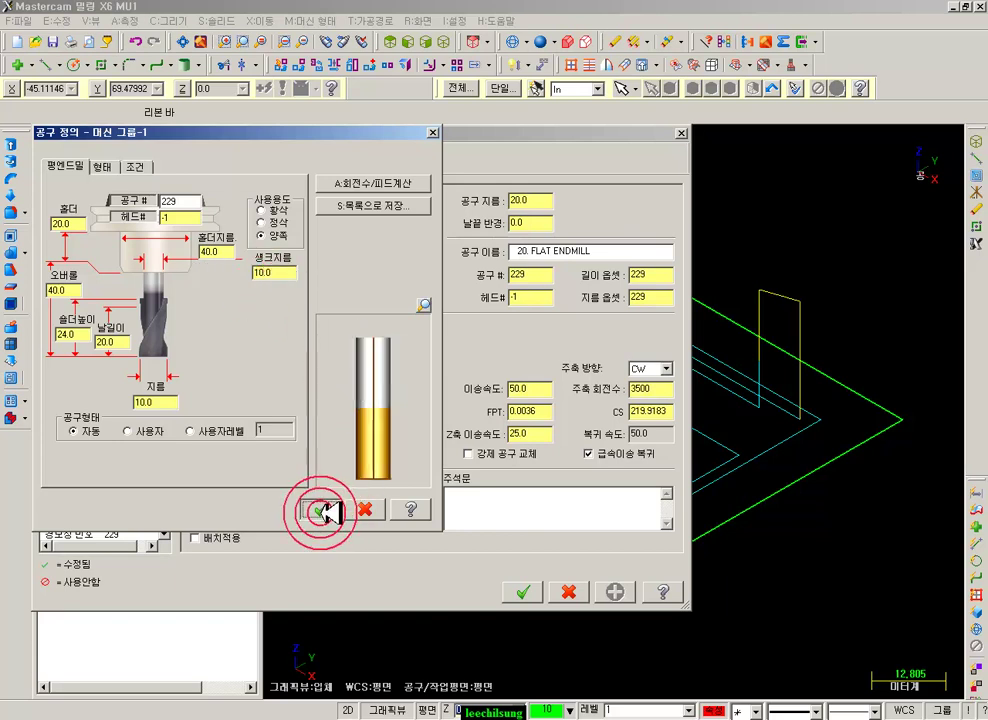
click(322, 511)
click(99, 251)
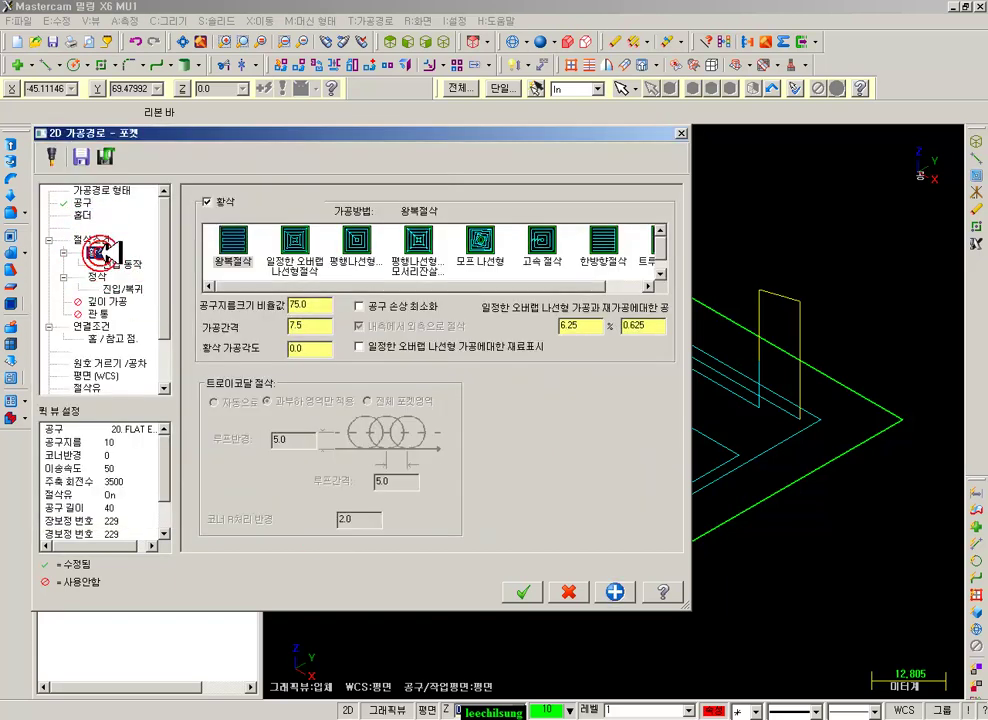
- Set the pocket's cutting depth (가공깊이) to an absolute -20, accept the parameters and regenerate the toolpath
click(96, 326)
click(367, 517)
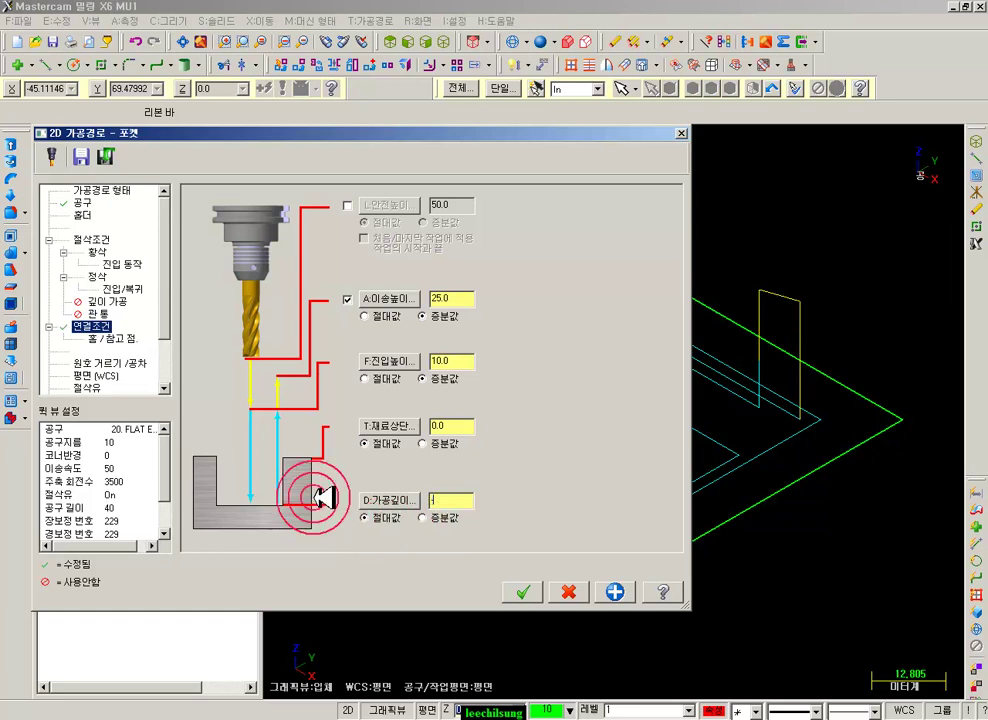
text(-20)
click(522, 592)
click(86, 150)
click(89, 167)
scroll(660, 224, down, 3)
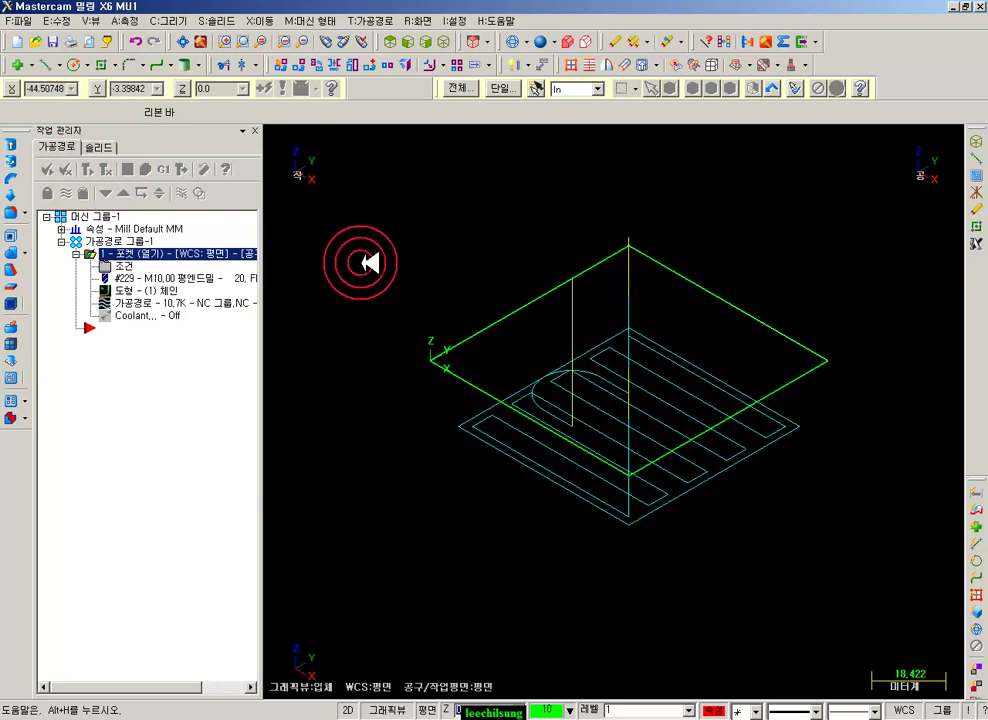
- Backplot the pocket toolpath to the tool's vertical plunge, and inspect it in front and isometric views
click(126, 305)
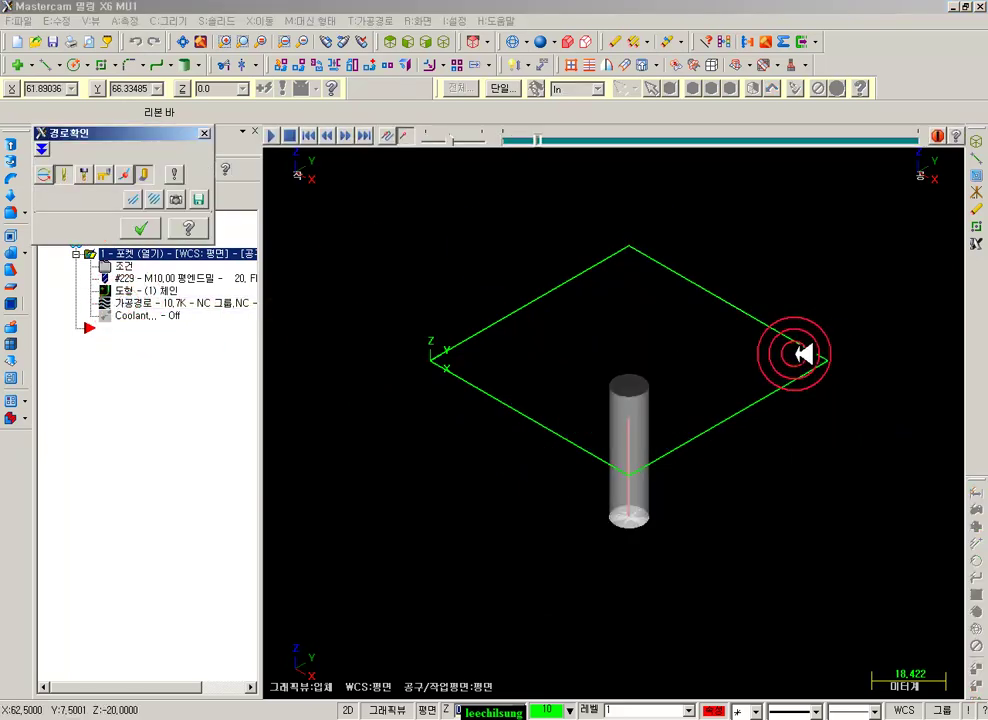
click(407, 41)
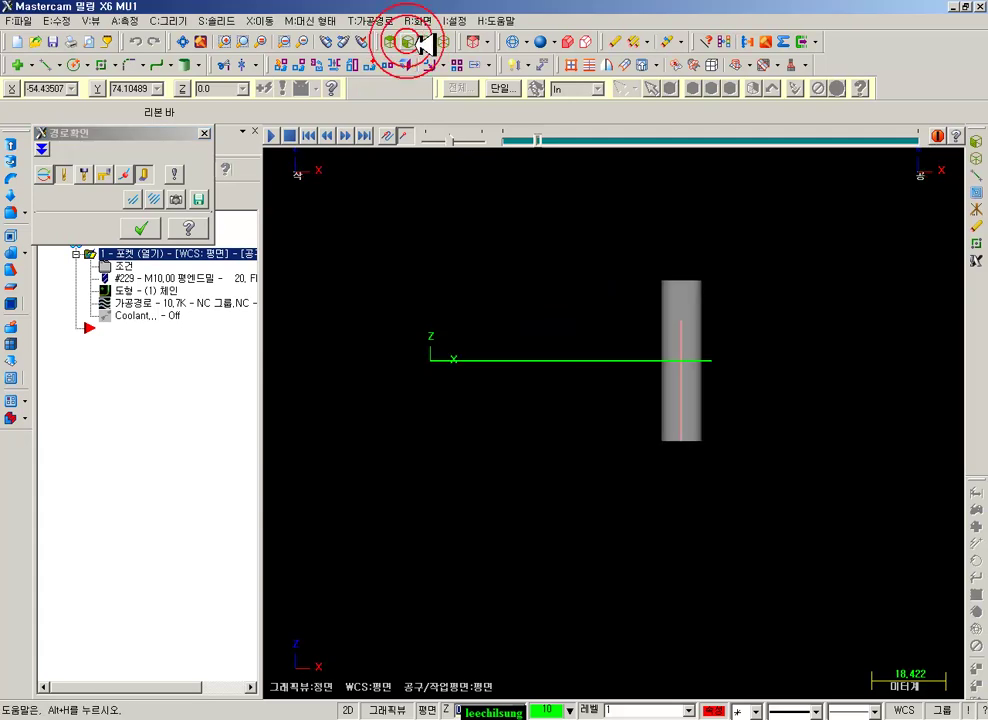
click(447, 40)
scroll(686, 512, up, 4)
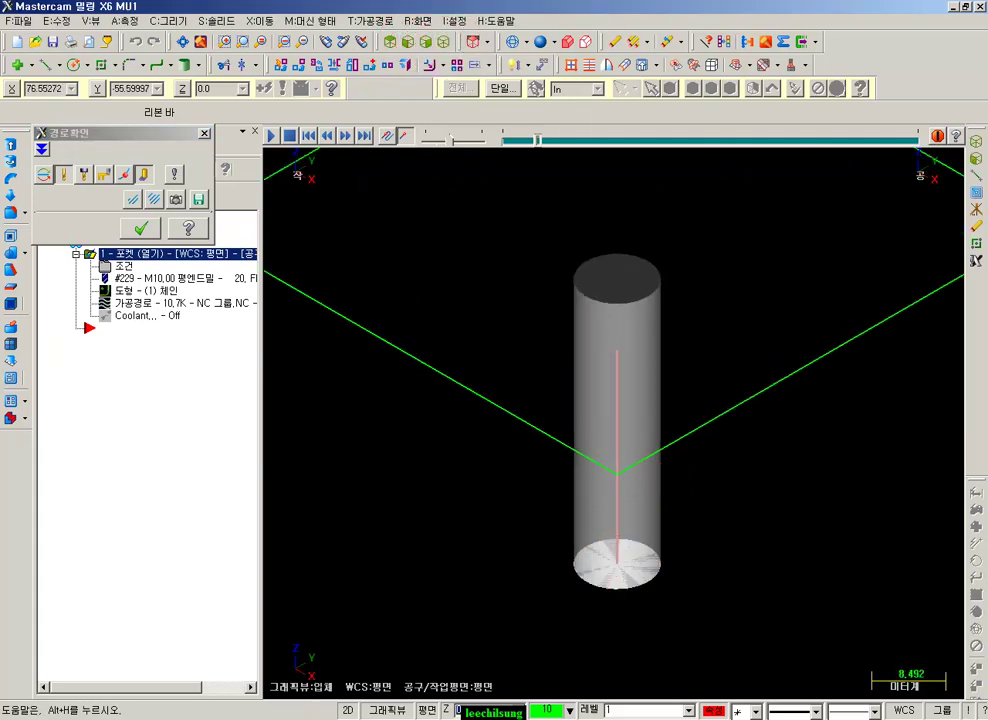
- Sketch the plunge and a helical descent over the tool, clear the markings and close the backplot
click(272, 717)
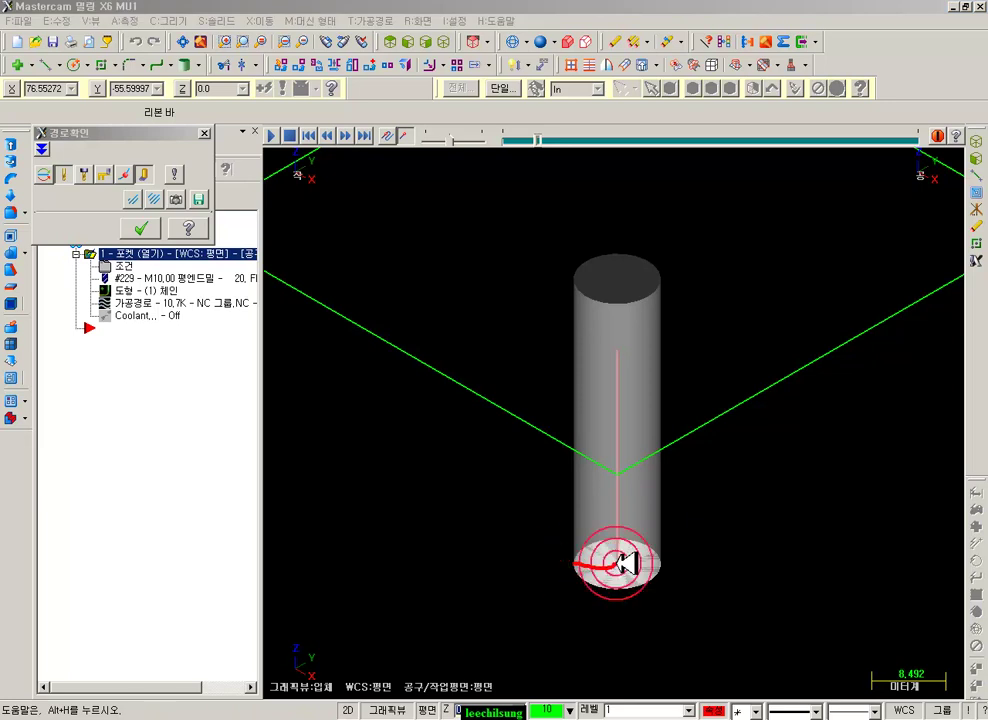
mouse_move(668, 569)
mouse_down()
mouse_move(620, 532)
mouse_move(595, 595)
mouse_move(662, 542)
mouse_move(615, 566)
mouse_up()
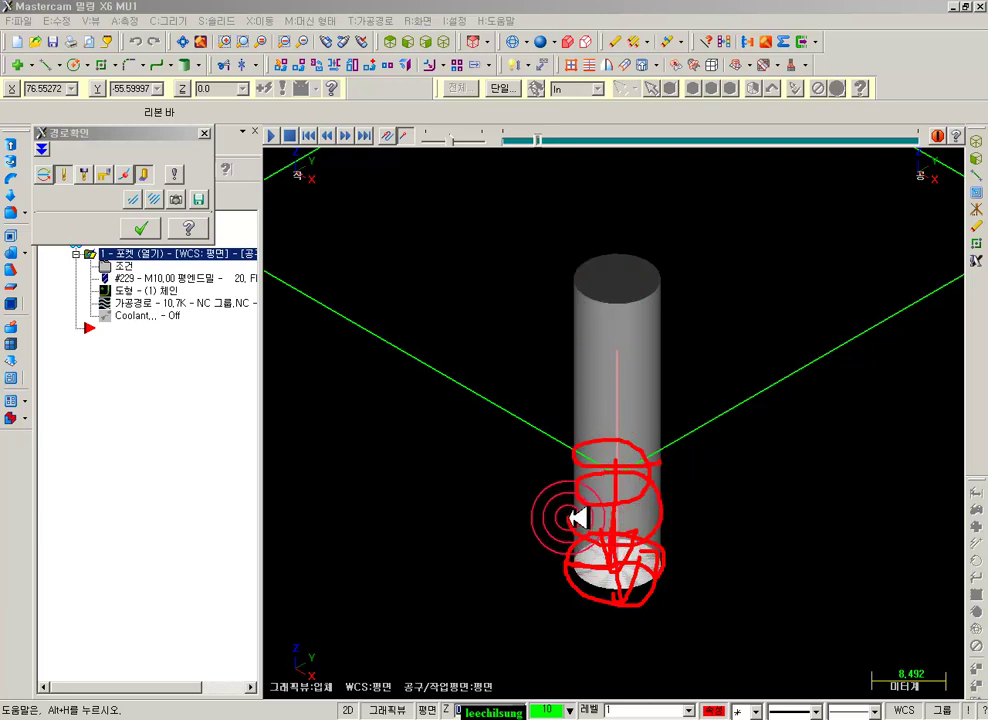
mouse_move(658, 557)
mouse_down()
mouse_move(588, 556)
mouse_move(580, 626)
mouse_move(571, 612)
mouse_up()
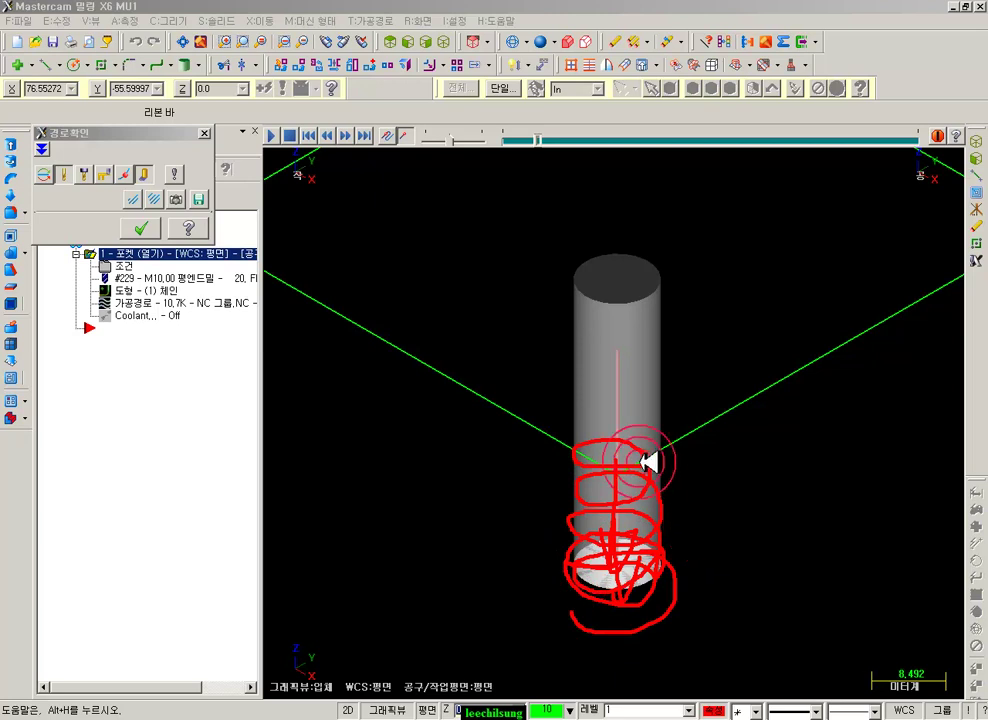
right_click(553, 296)
click(578, 408)
click(140, 228)
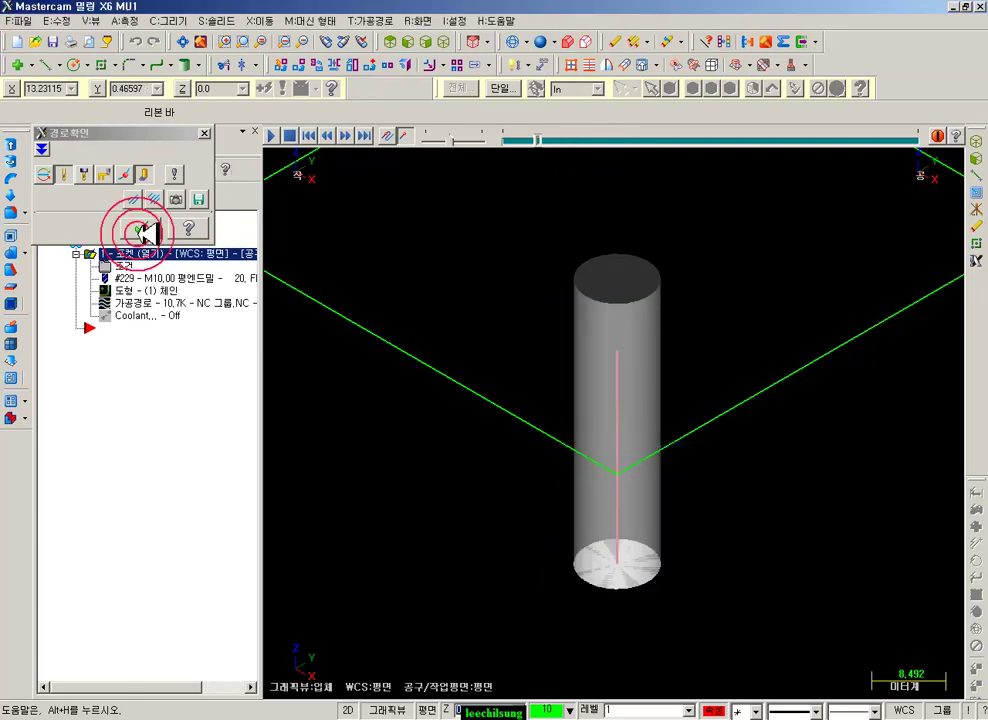
- View the pocket toolpath from the top, and sketch a circle, a helical descent and a shallow entry angle labelled 2-3° over it
click(385, 42)
scroll(653, 415, up, 2)
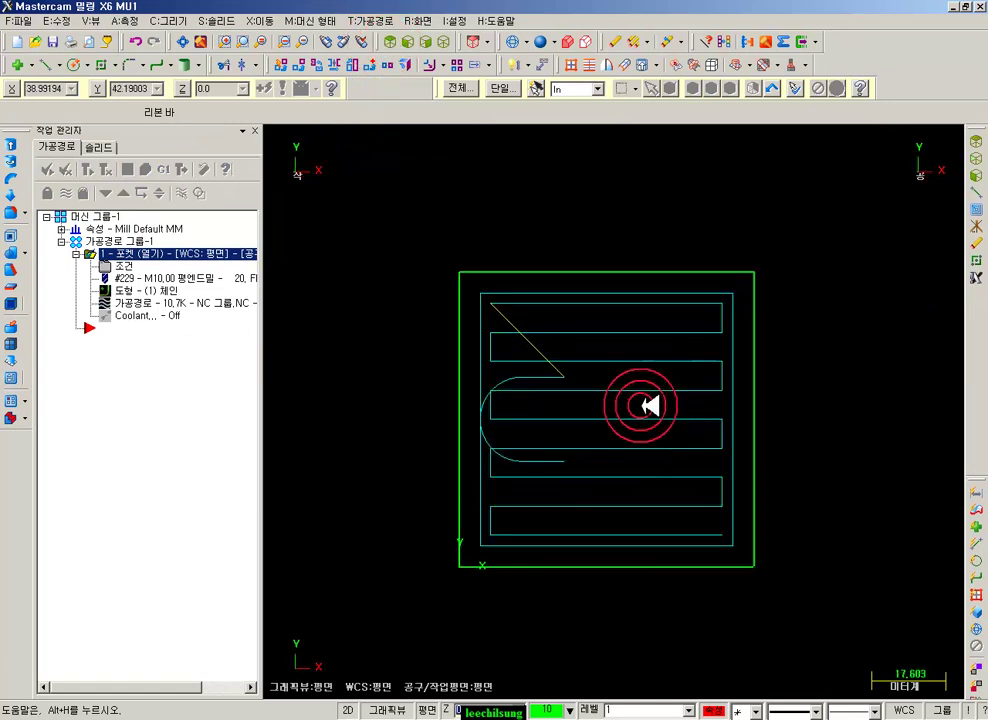
mouse_move(578, 412)
mouse_down()
mouse_move(635, 391)
mouse_move(624, 448)
mouse_move(569, 406)
mouse_move(645, 373)
mouse_move(622, 449)
mouse_move(633, 448)
mouse_move(562, 419)
mouse_move(655, 434)
mouse_move(638, 540)
mouse_move(635, 529)
mouse_move(639, 573)
mouse_move(625, 558)
mouse_move(639, 605)
mouse_move(635, 596)
mouse_move(620, 655)
mouse_move(577, 660)
mouse_up()
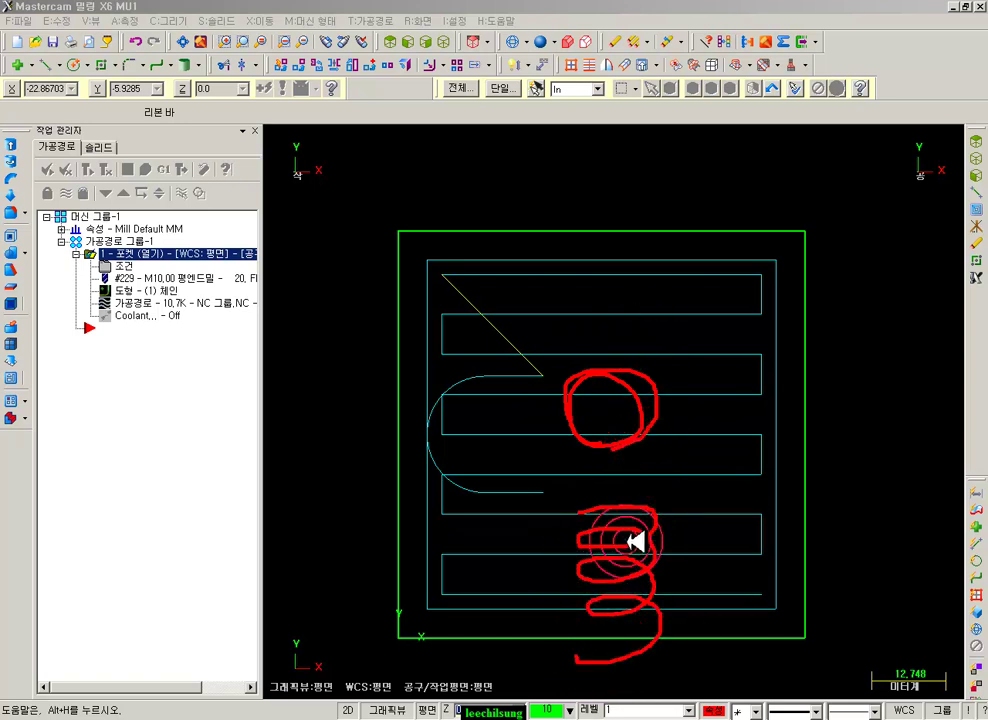
mouse_move(650, 48)
mouse_down()
mouse_move(260, 209)
mouse_move(62, 234)
mouse_up()
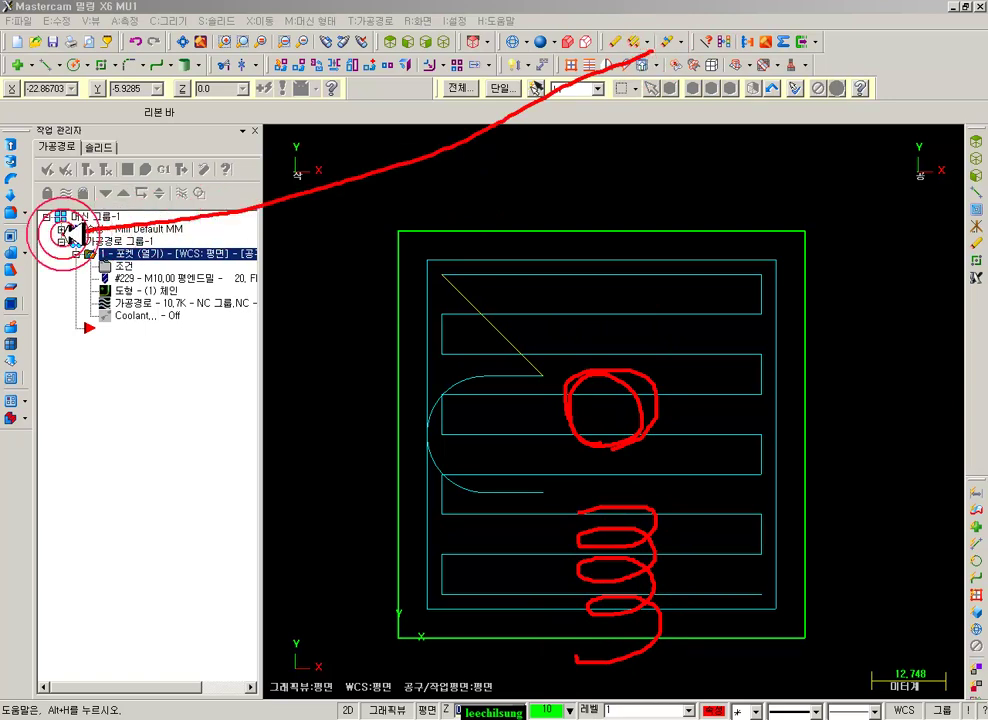
drag(130, 215, 898, 212)
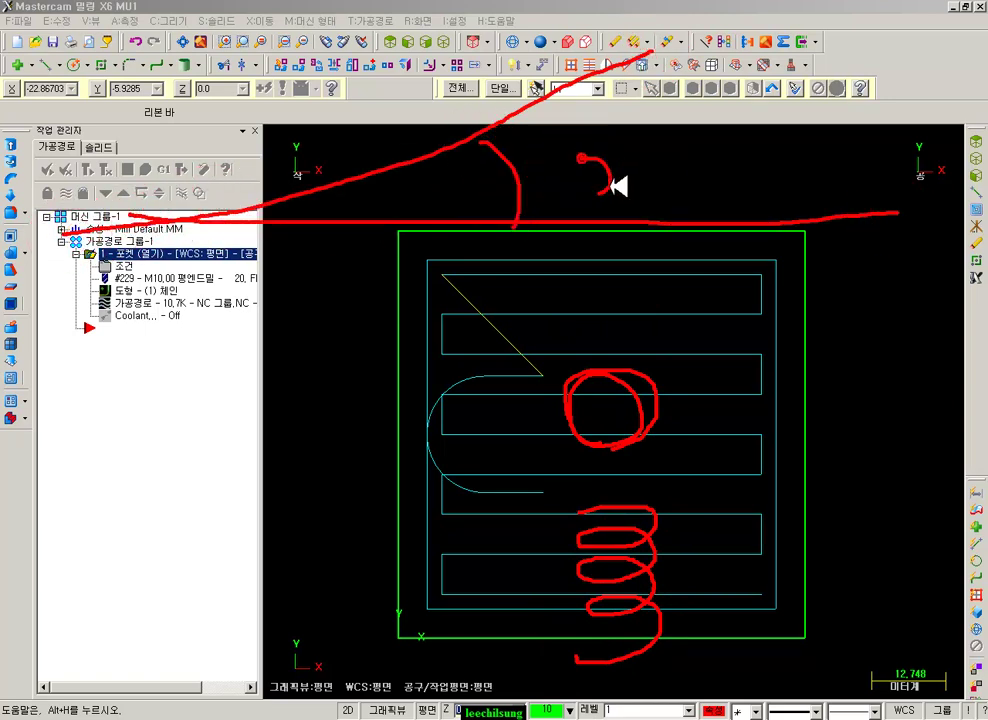
mouse_move(727, 253)
mouse_down()
mouse_move(756, 265)
mouse_move(820, 143)
mouse_up()
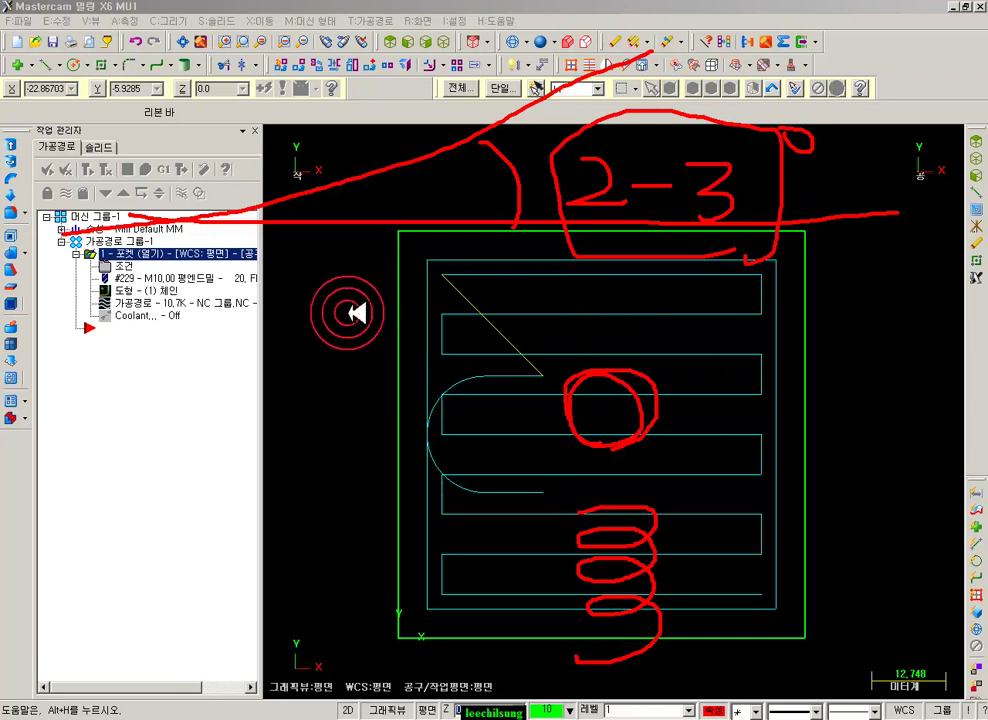
- Sketch a tool with round cutting inserts, its bottom gap and a shallow spiral entry beside the toolpath, and clear the markings
mouse_move(143, 304)
mouse_down()
mouse_move(143, 477)
mouse_move(93, 478)
mouse_move(88, 547)
mouse_move(159, 474)
mouse_move(135, 500)
mouse_up()
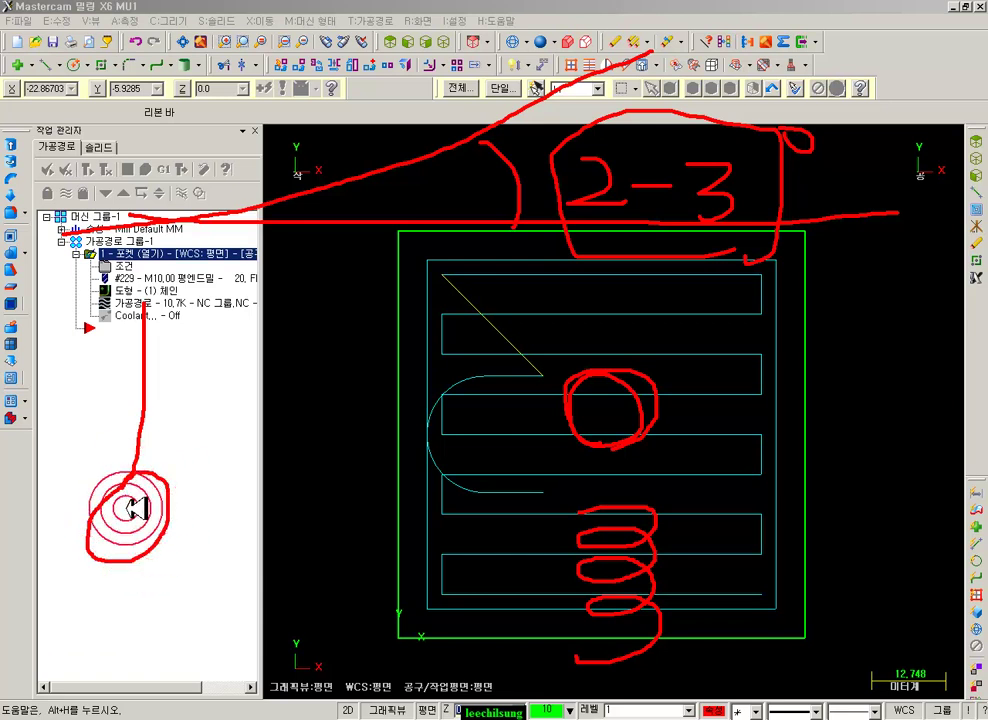
drag(240, 527, 268, 524)
drag(373, 540, 312, 494)
click(151, 546)
click(170, 531)
drag(69, 560, 131, 565)
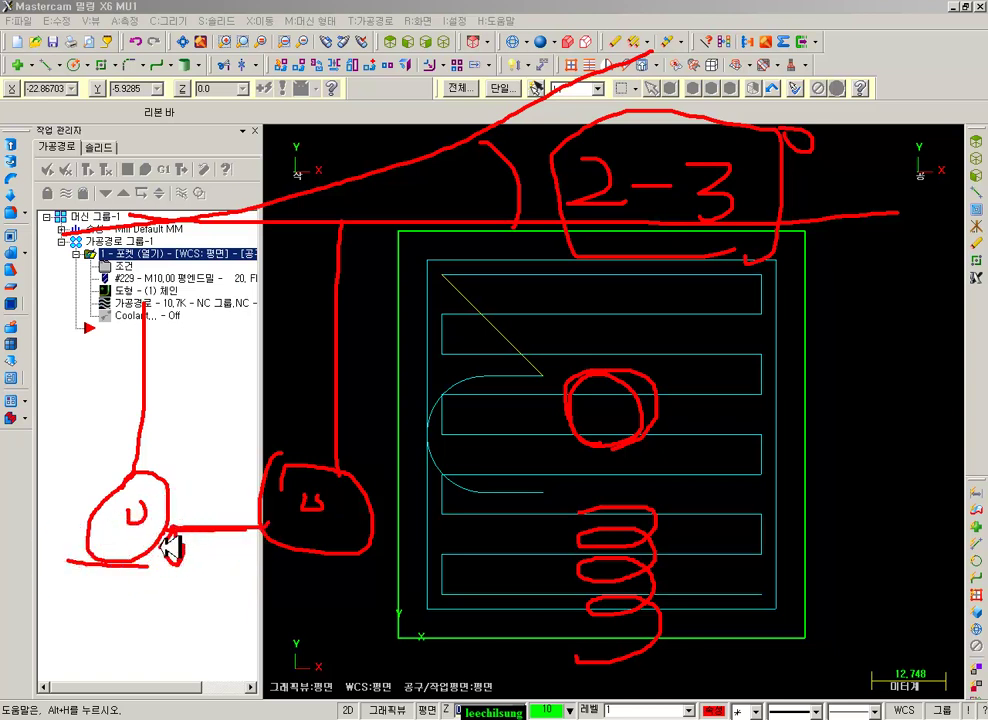
drag(115, 579, 301, 535)
drag(54, 590, 347, 590)
drag(238, 583, 237, 585)
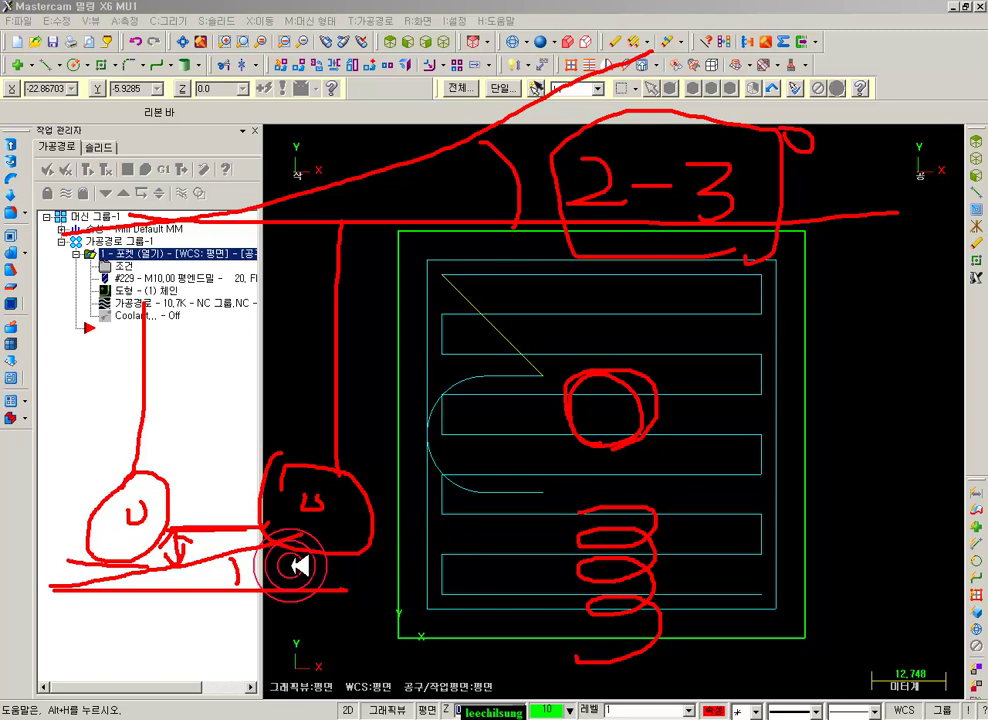
mouse_move(267, 574)
mouse_down()
mouse_move(120, 633)
mouse_move(291, 636)
mouse_move(171, 699)
mouse_up()
drag(215, 543, 120, 555)
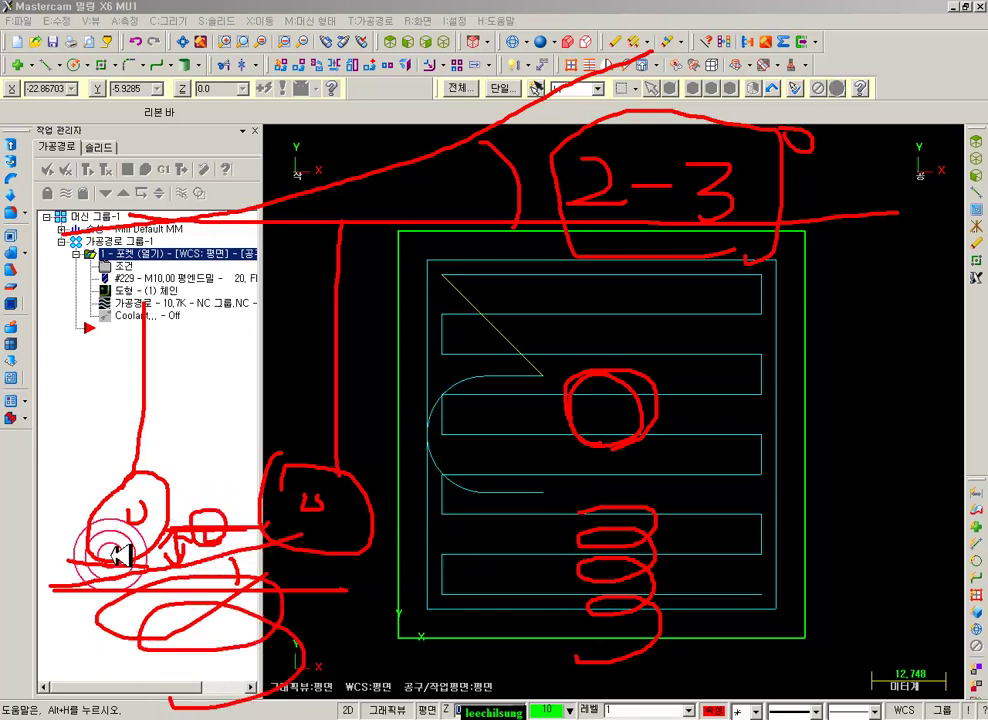
click(335, 541)
drag(309, 480, 350, 523)
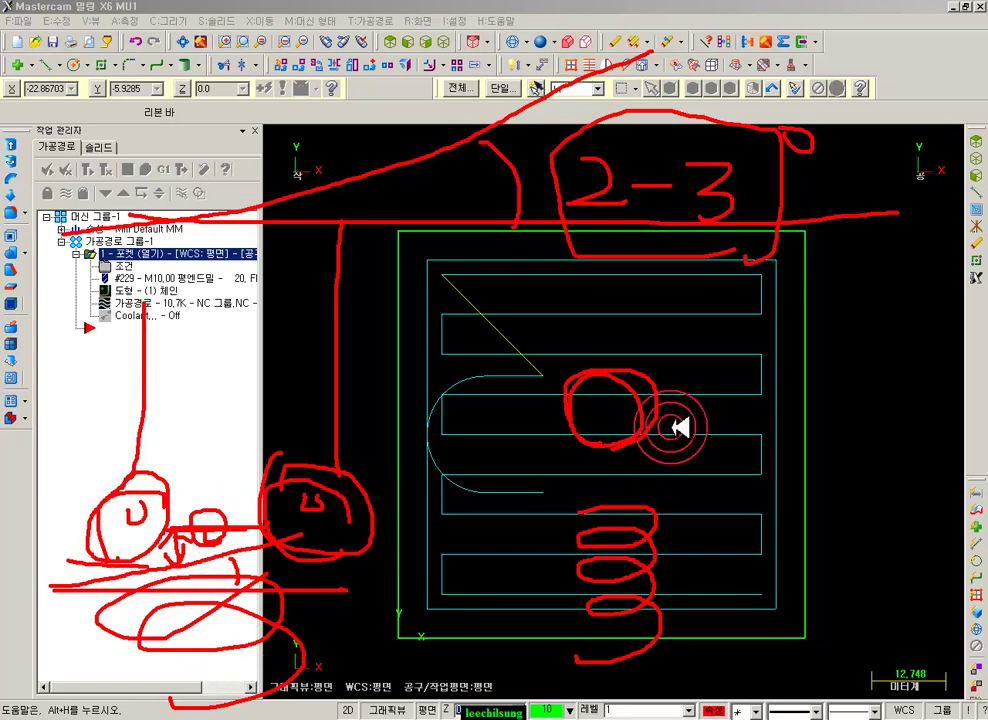
right_click(762, 397)
click(818, 523)
- Set the pocket's entry motion (진입 동작) to helix (헬릭스), and check the Z height, XY clearance and Z entry angle settings
click(110, 266)
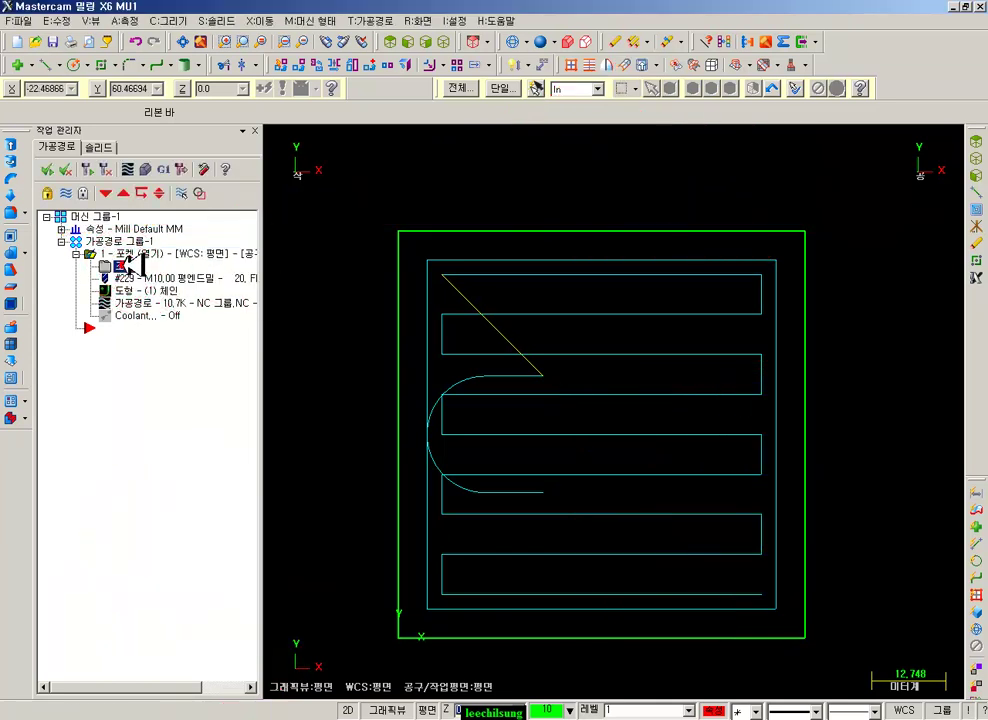
click(121, 264)
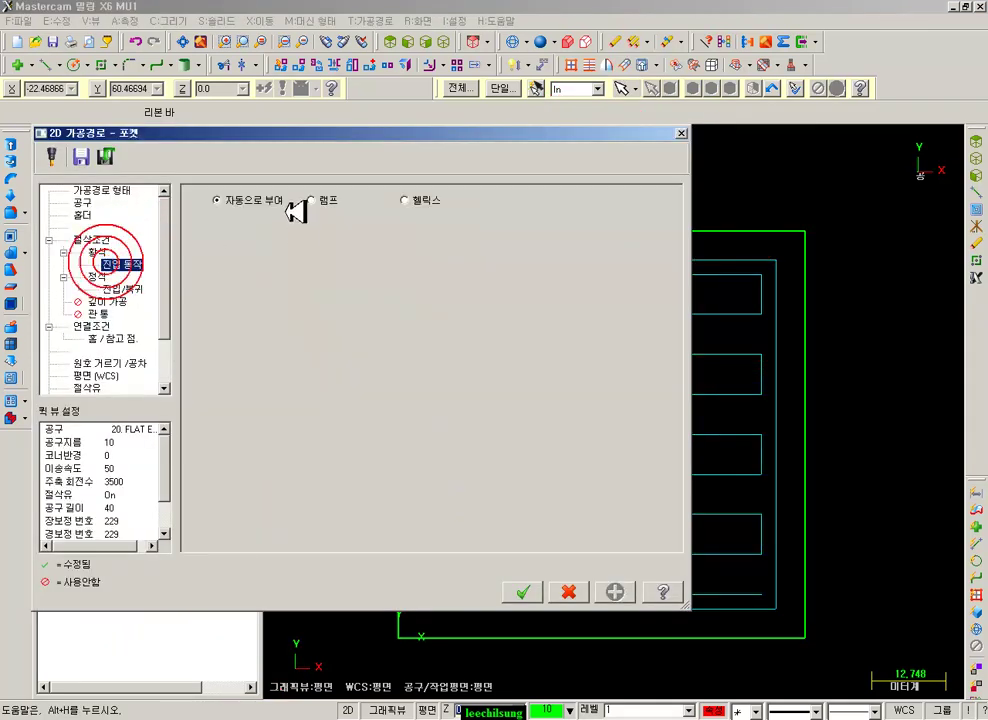
click(402, 200)
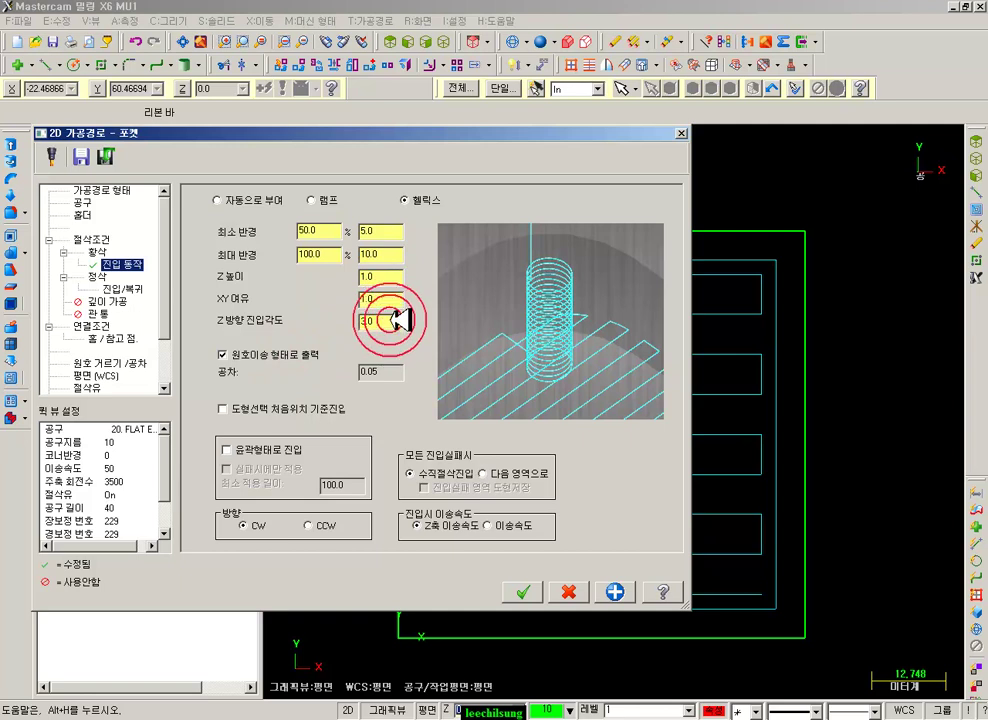
click(393, 278)
click(398, 302)
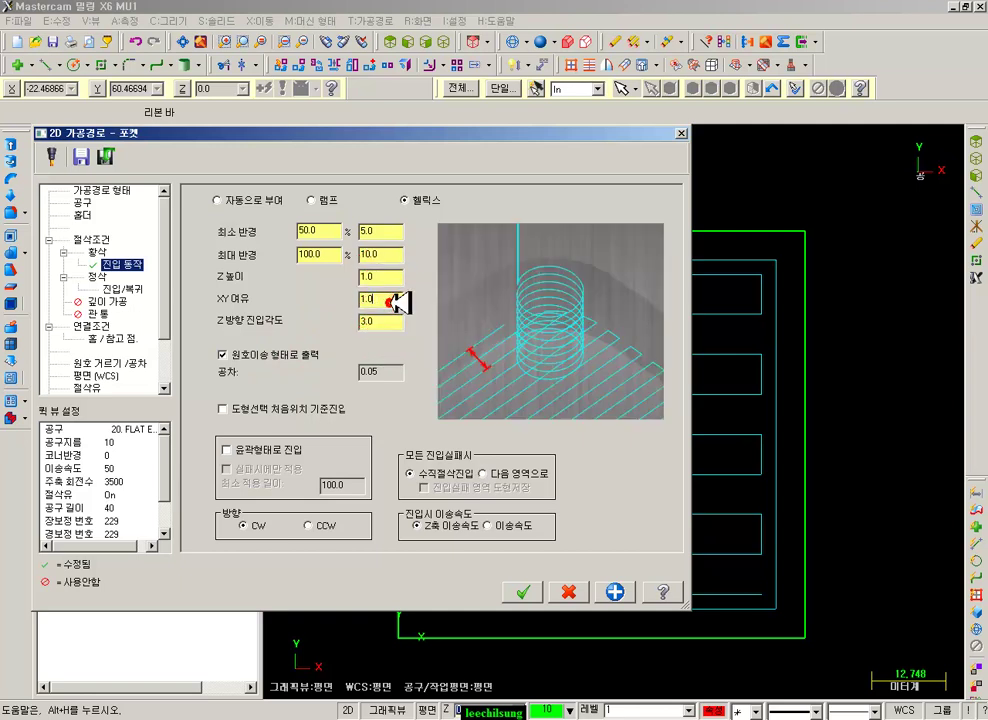
click(393, 320)
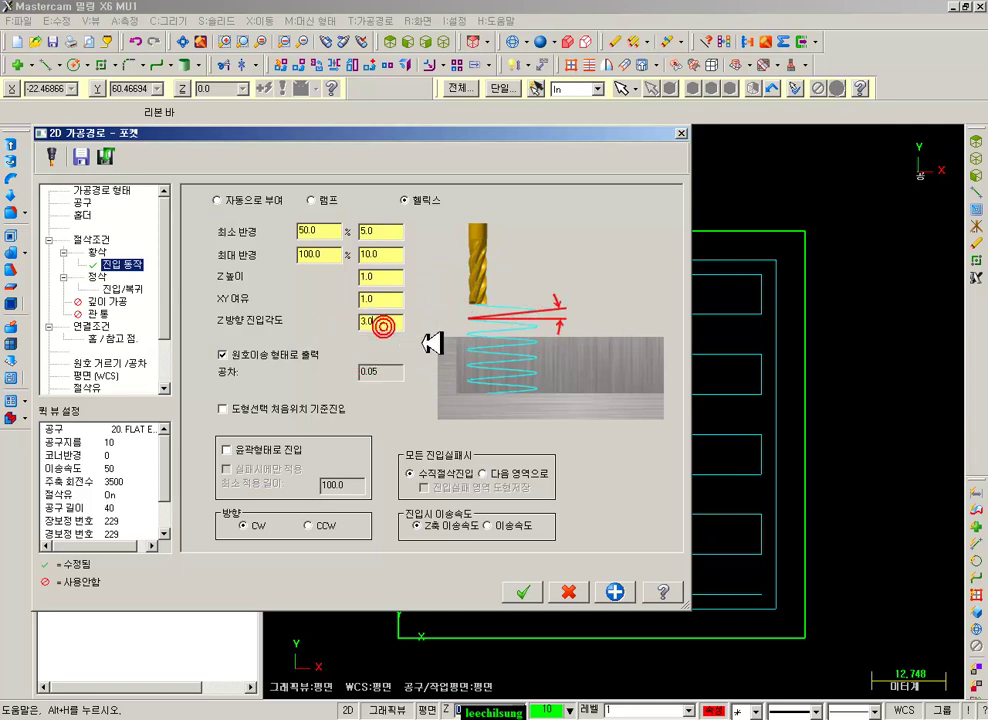
double_click(381, 323)
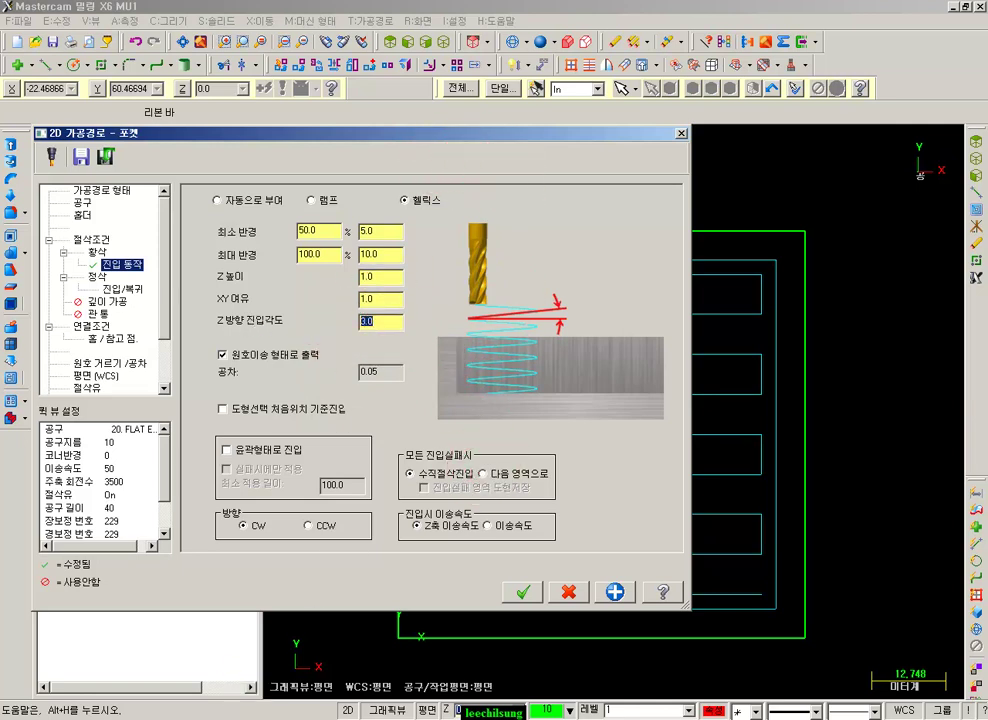
- Sketch a helical descent over the helix preview, circle the minimum and maximum radius percentages, and clear the markings
drag(533, 329, 622, 329)
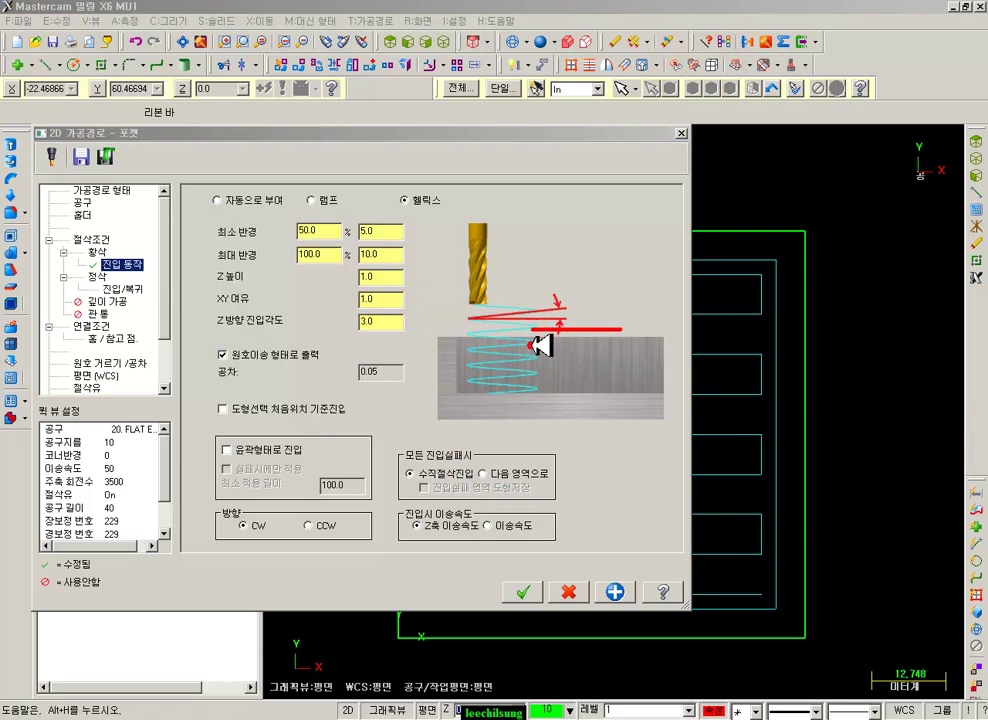
mouse_move(582, 364)
mouse_down()
mouse_move(600, 329)
mouse_move(728, 342)
mouse_move(723, 436)
mouse_move(523, 530)
mouse_move(600, 660)
mouse_up()
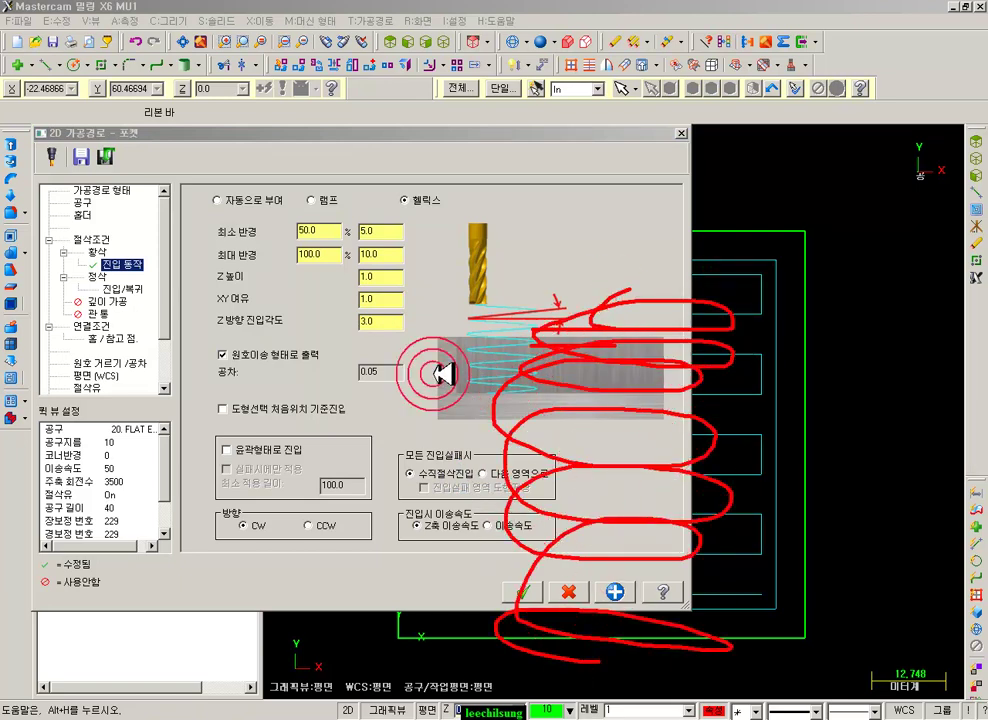
click(325, 256)
drag(220, 245, 338, 270)
mouse_move(572, 178)
mouse_down()
mouse_move(789, 168)
mouse_move(677, 256)
mouse_up()
click(516, 277)
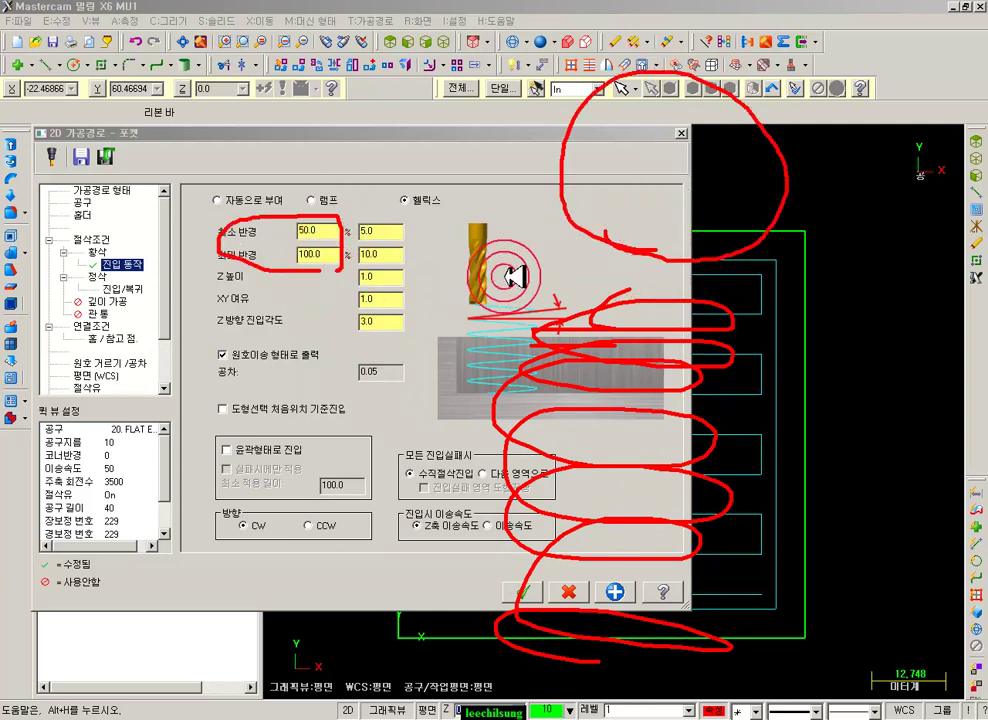
right_click(508, 338)
click(560, 430)
- Check the helix minimum radius, write and circle 10 and 45° over the radius settings, and clear the markings
click(393, 231)
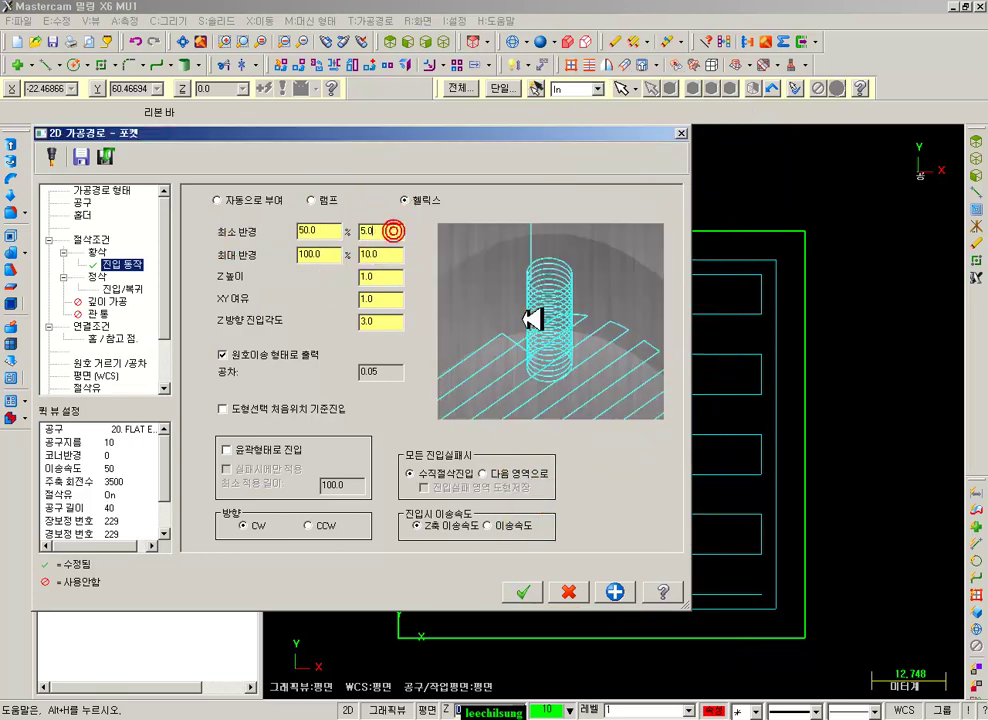
click(228, 672)
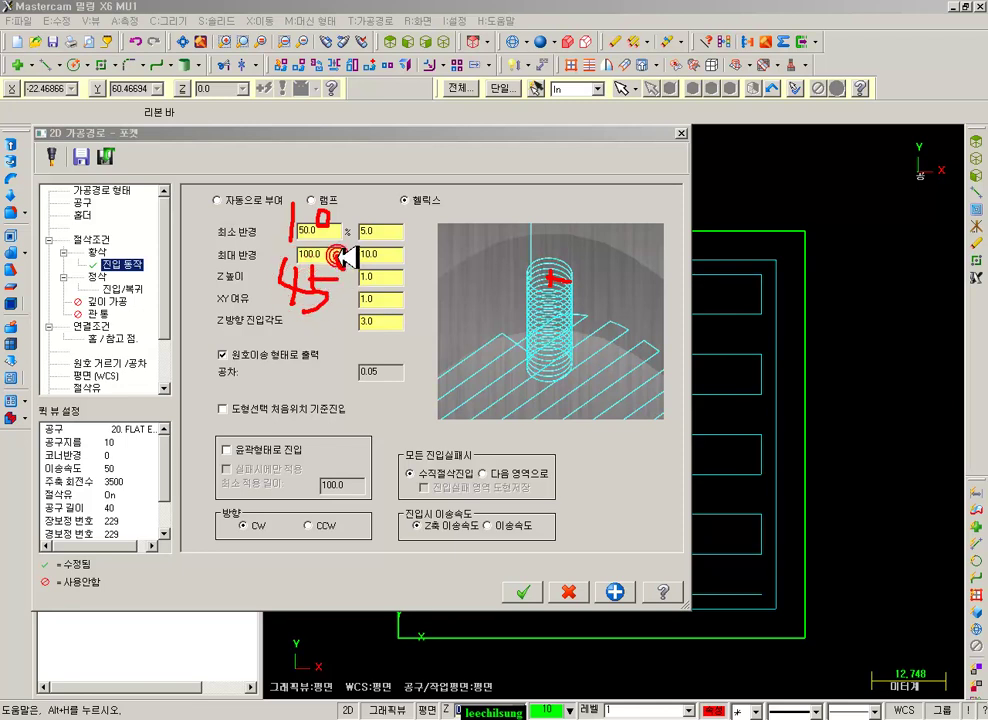
mouse_move(284, 259)
mouse_down()
mouse_move(362, 315)
mouse_move(296, 218)
mouse_move(364, 187)
mouse_move(302, 233)
mouse_up()
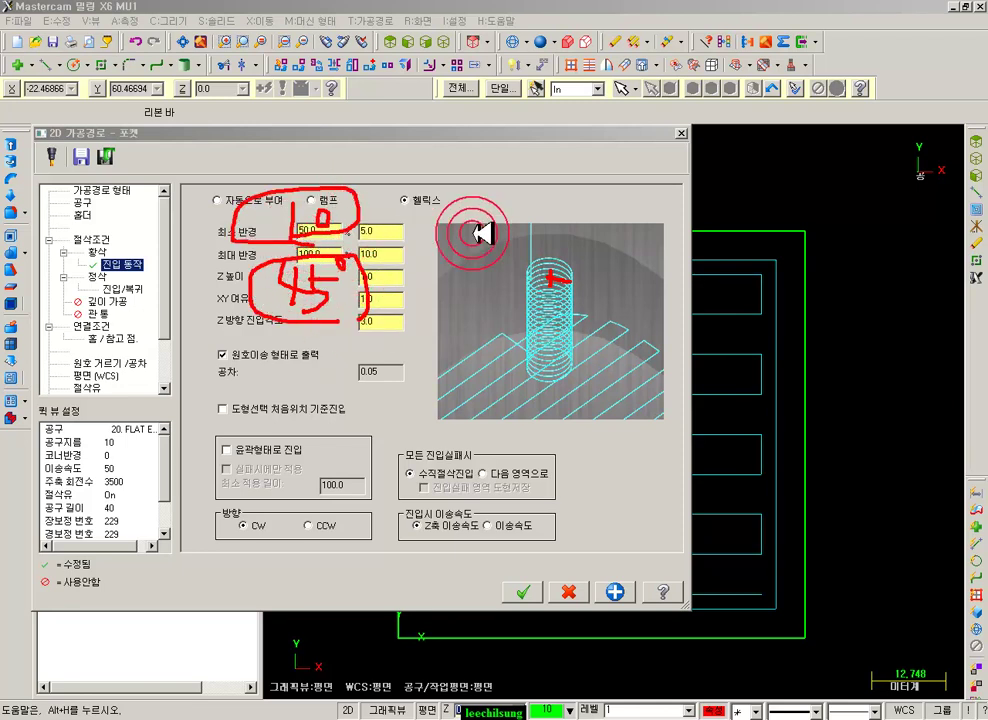
right_click(434, 287)
click(474, 428)
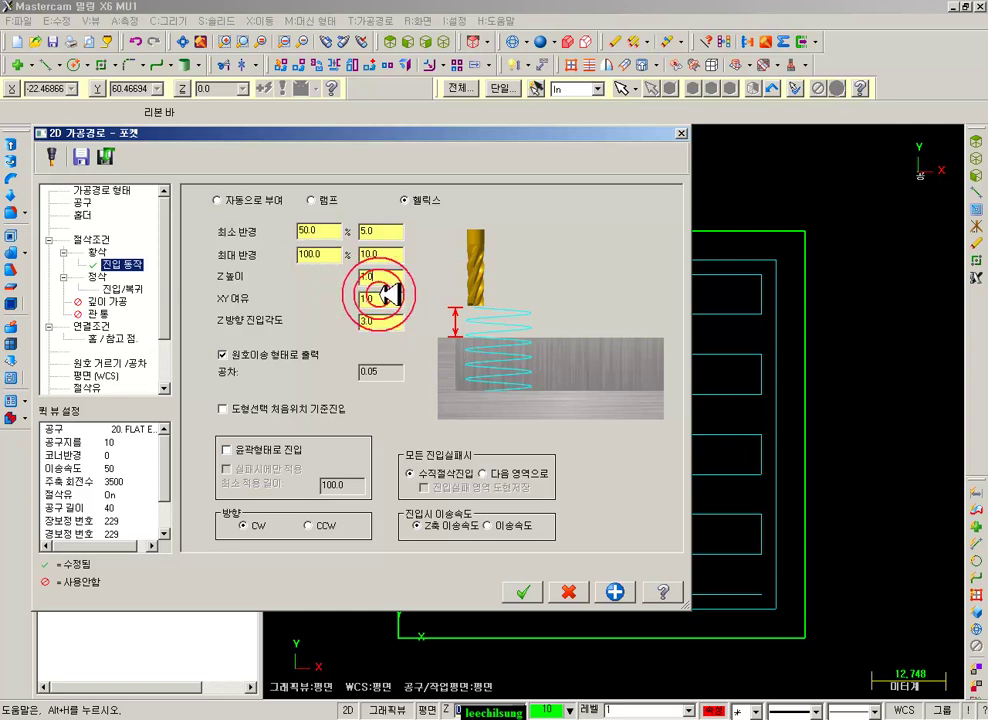
- Review the helix XY clearance and Z entry angle, and sketch a segmented circle with the labels G01, G02 and G03
click(385, 296)
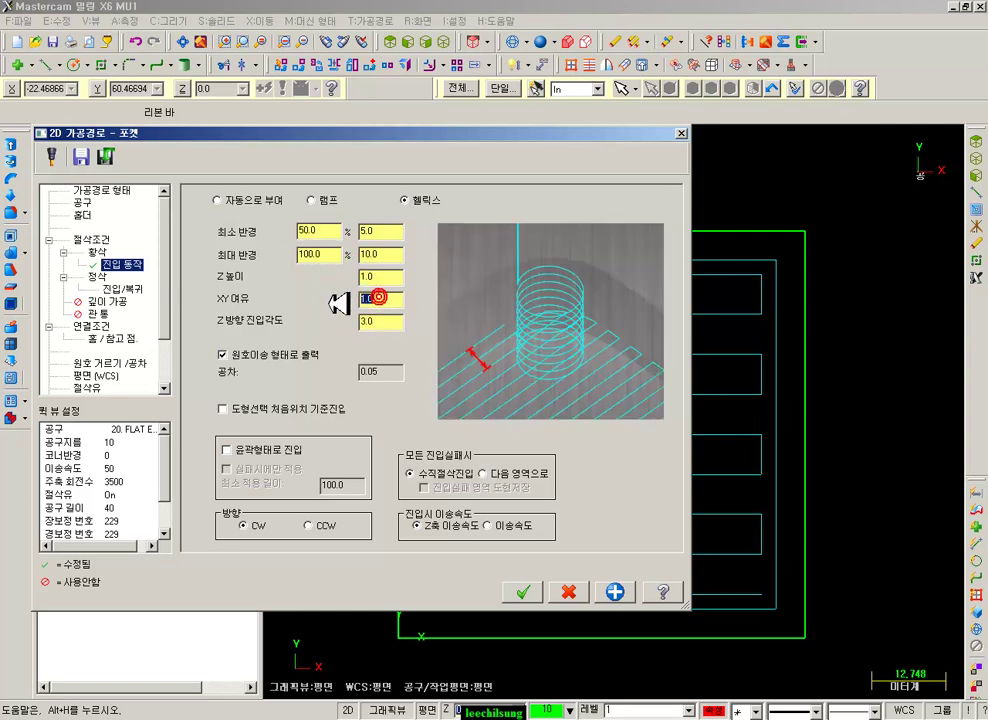
click(394, 325)
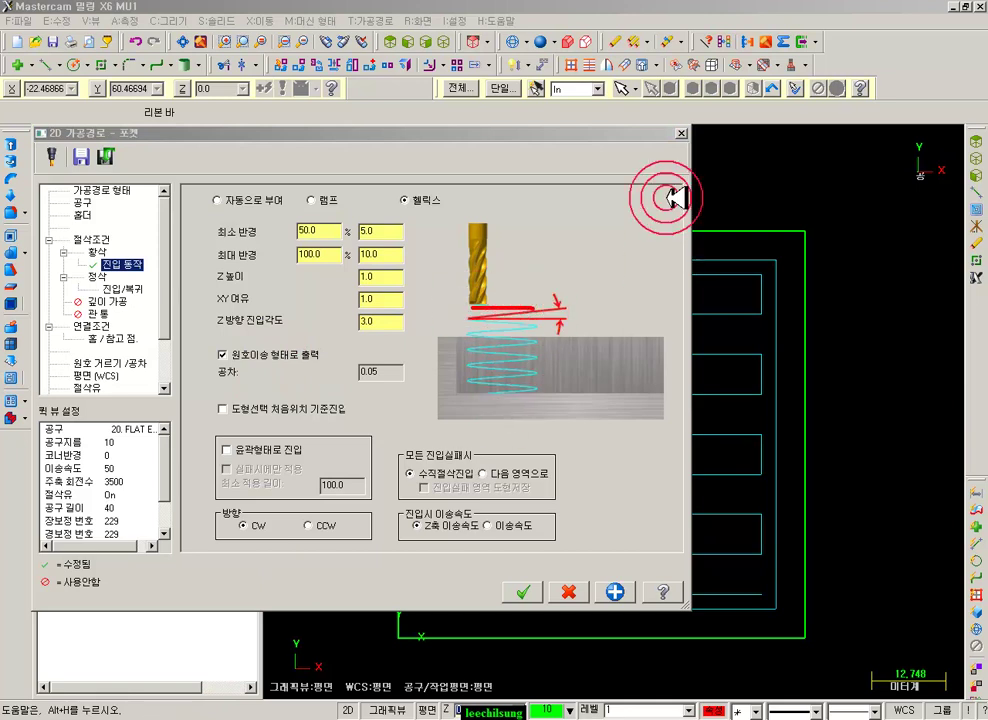
mouse_move(612, 298)
mouse_down()
mouse_move(739, 126)
mouse_move(665, 320)
mouse_up()
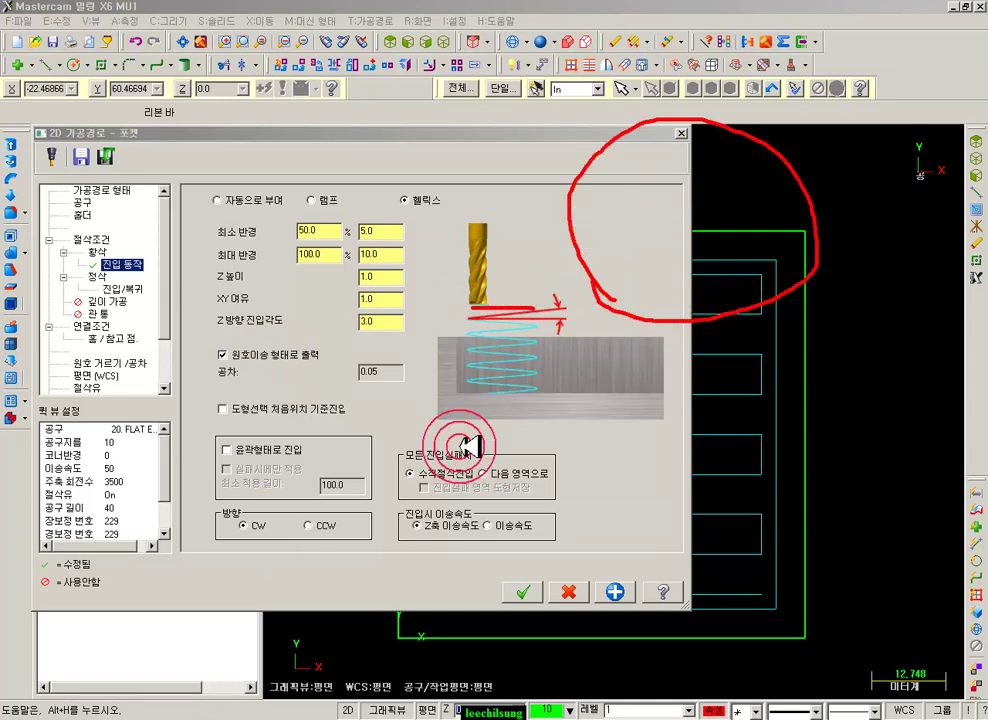
drag(614, 380, 506, 637)
drag(632, 495, 617, 541)
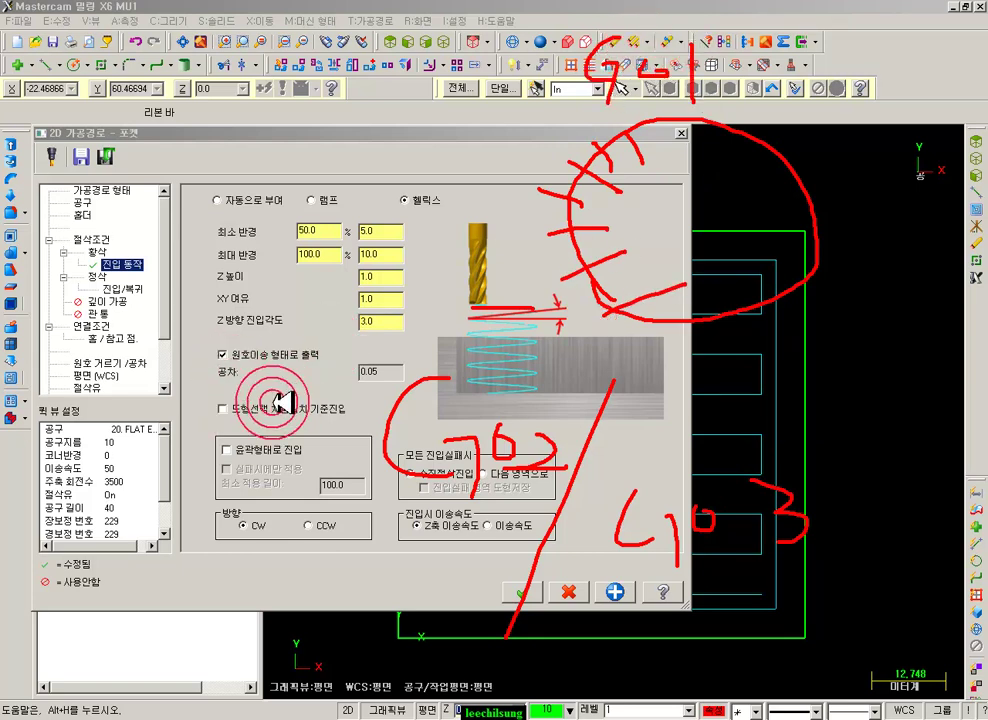
- Mark the helix's arc output, start-position, entry failure, entry feed rate and direction options, and clear all markings
mouse_move(318, 395)
mouse_down()
mouse_move(463, 331)
mouse_move(379, 412)
mouse_up()
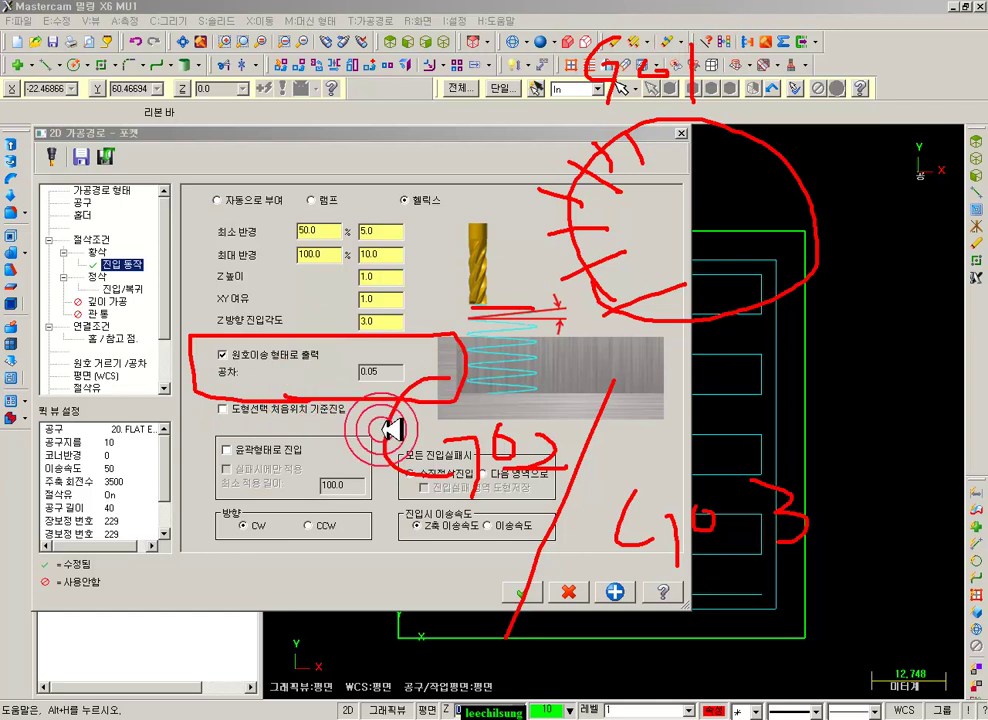
mouse_move(195, 422)
mouse_down()
mouse_move(379, 415)
mouse_move(228, 383)
mouse_move(188, 420)
mouse_move(208, 423)
mouse_up()
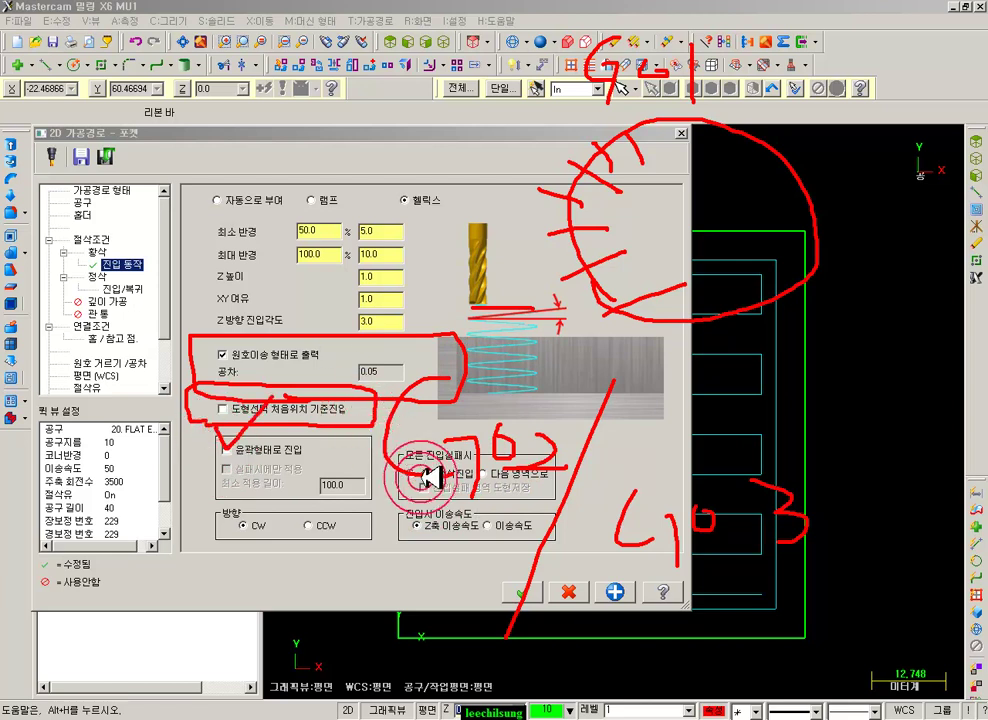
mouse_move(507, 500)
mouse_down()
mouse_move(381, 432)
mouse_move(580, 490)
mouse_move(460, 508)
mouse_up()
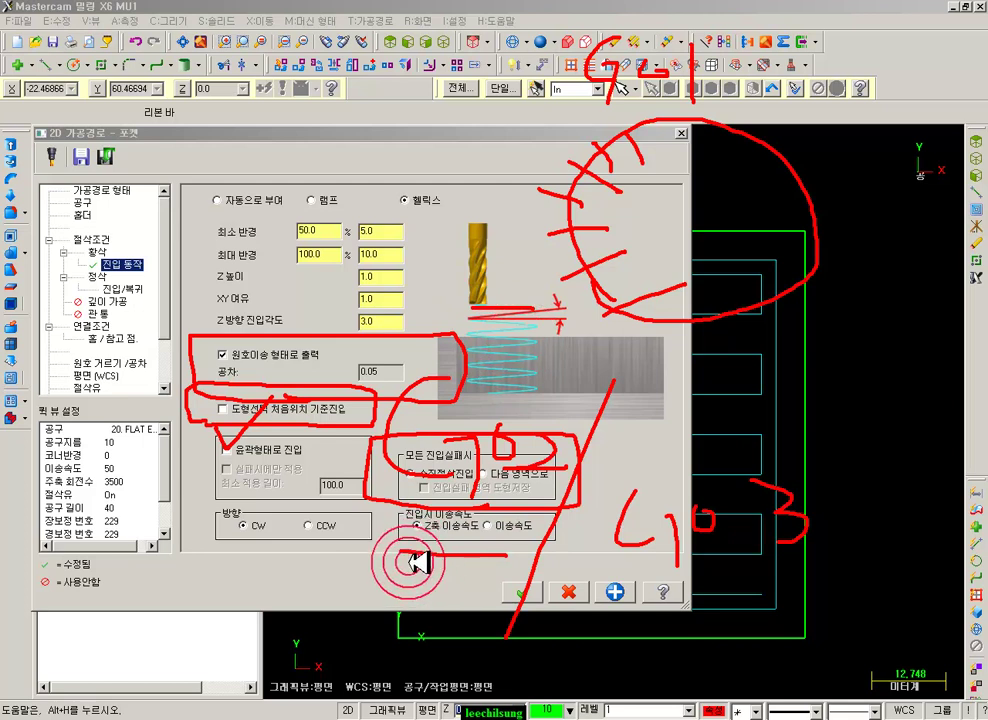
drag(425, 498, 488, 549)
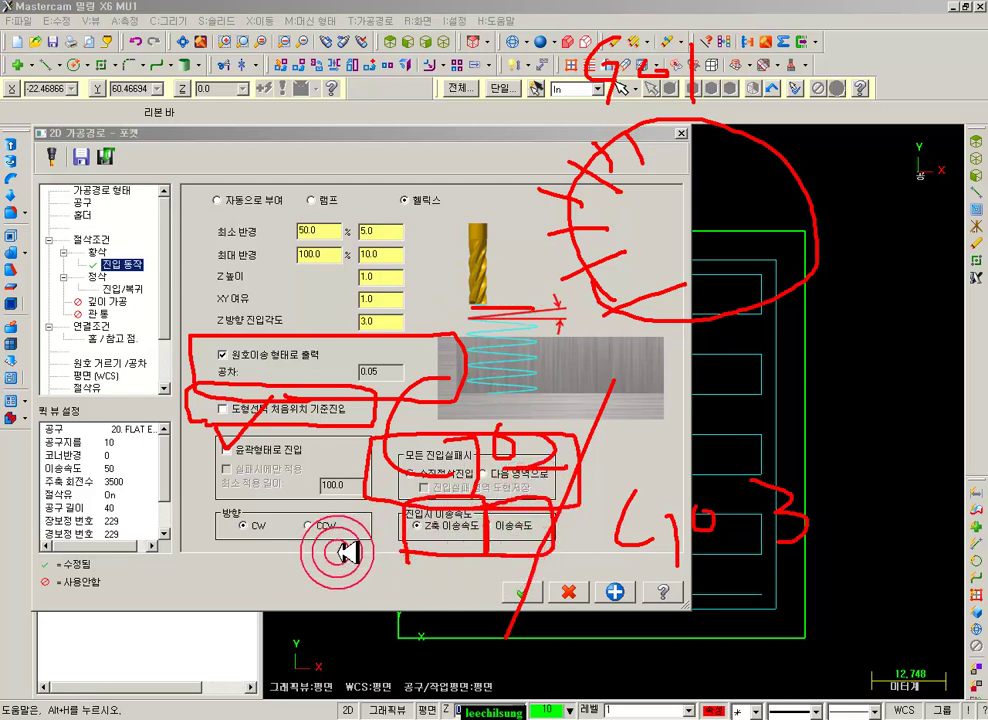
drag(229, 542, 263, 543)
right_click(388, 551)
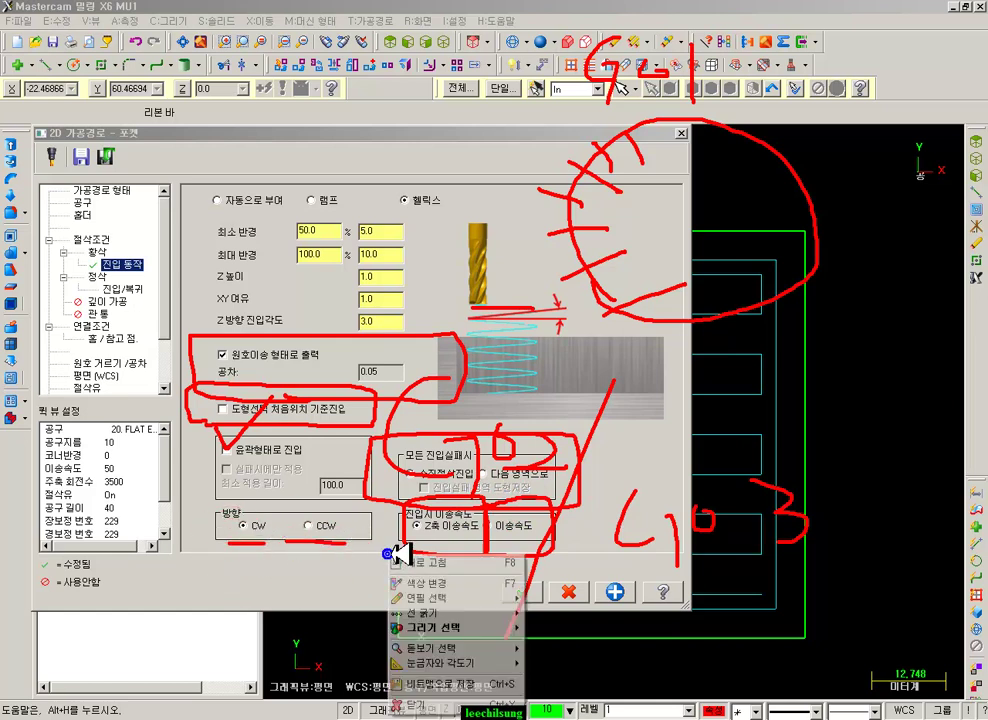
click(416, 701)
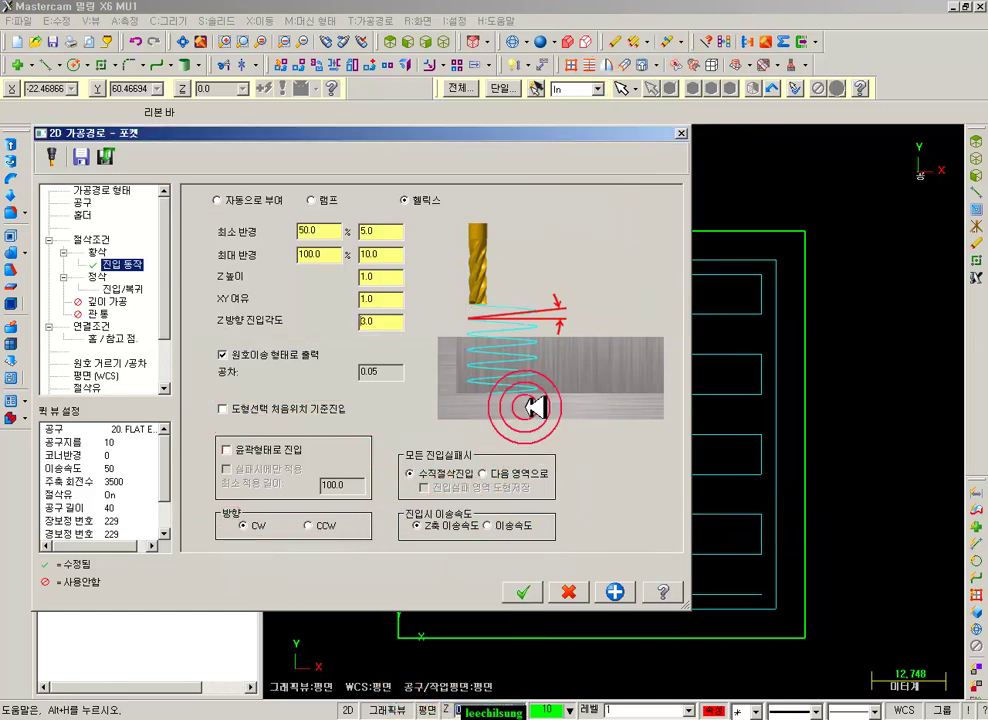
- Switch the pocket's entry motion to ramp (램프), and sketch a zigzag descent with its angle labelled α over the settings
click(316, 200)
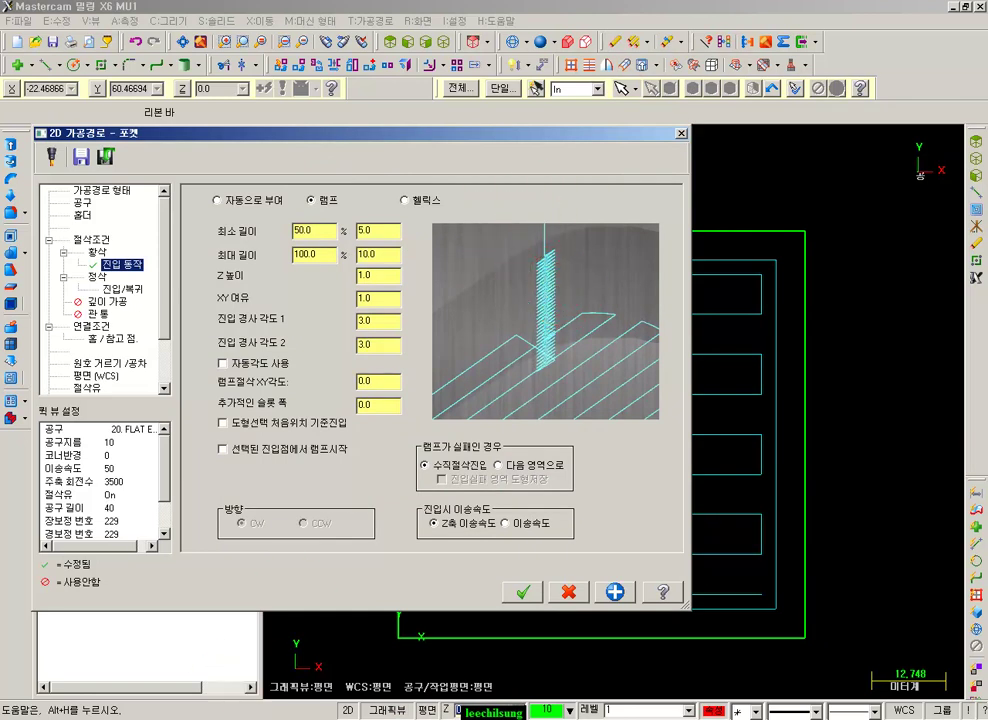
mouse_move(662, 131)
mouse_down()
mouse_move(388, 229)
mouse_move(660, 266)
mouse_move(362, 308)
mouse_move(686, 348)
mouse_move(375, 408)
mouse_move(717, 434)
mouse_move(452, 510)
mouse_move(714, 657)
mouse_up()
drag(410, 306, 472, 313)
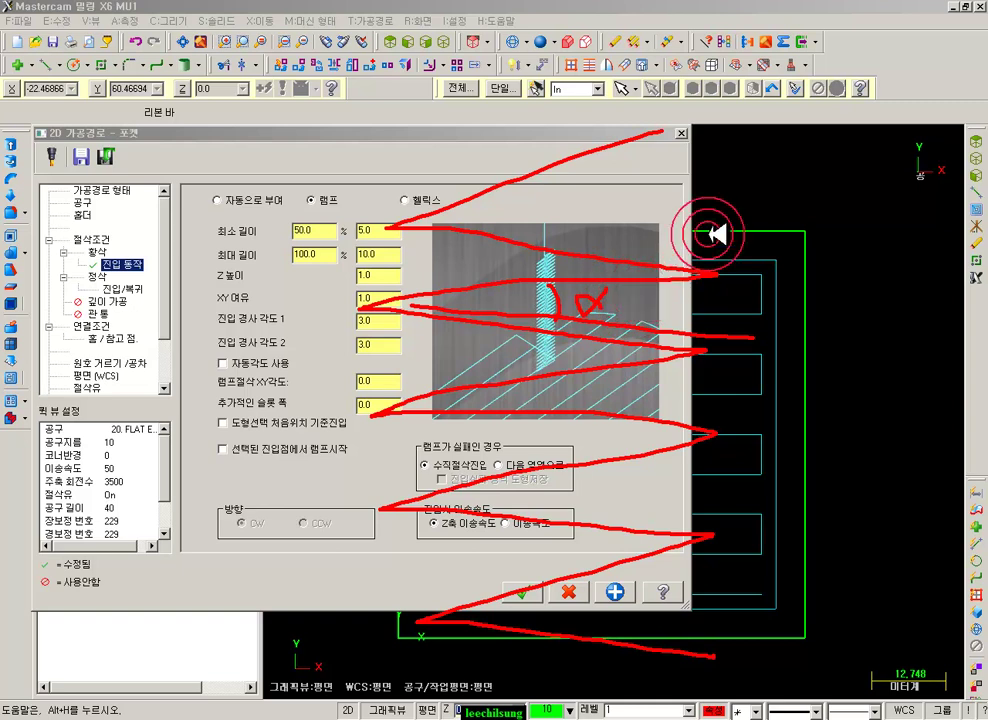
- Draw vertical wall lines on both sides of the zigzag ramp sketch and add another descending stroke between them
drag(356, 192, 363, 565)
drag(697, 181, 712, 625)
drag(360, 316, 712, 377)
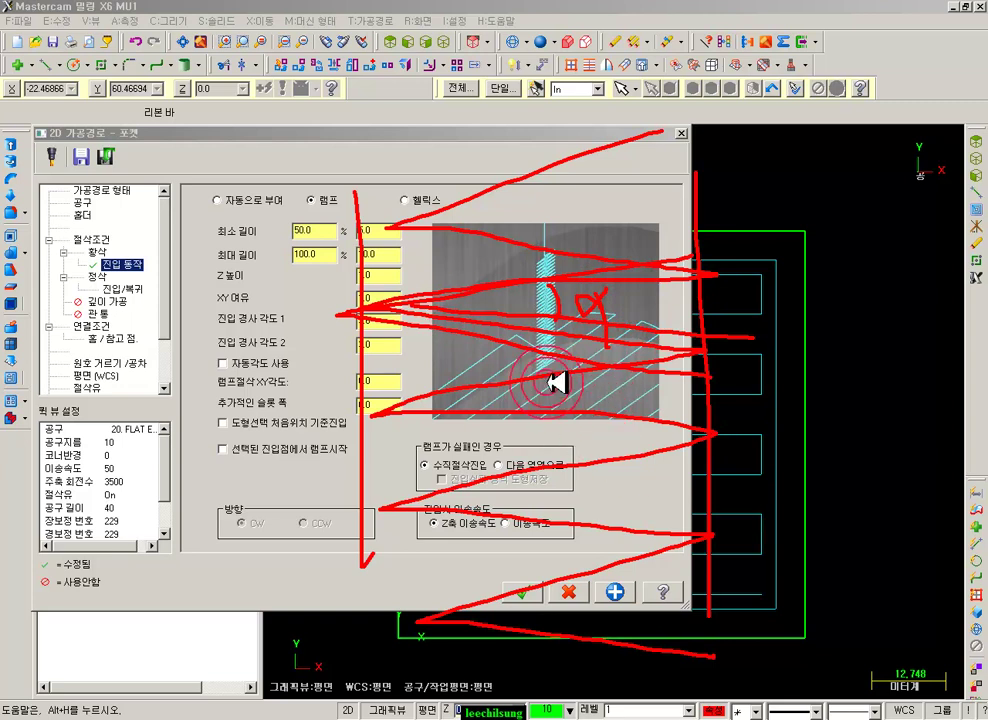
drag(342, 183, 350, 505)
drag(700, 173, 710, 597)
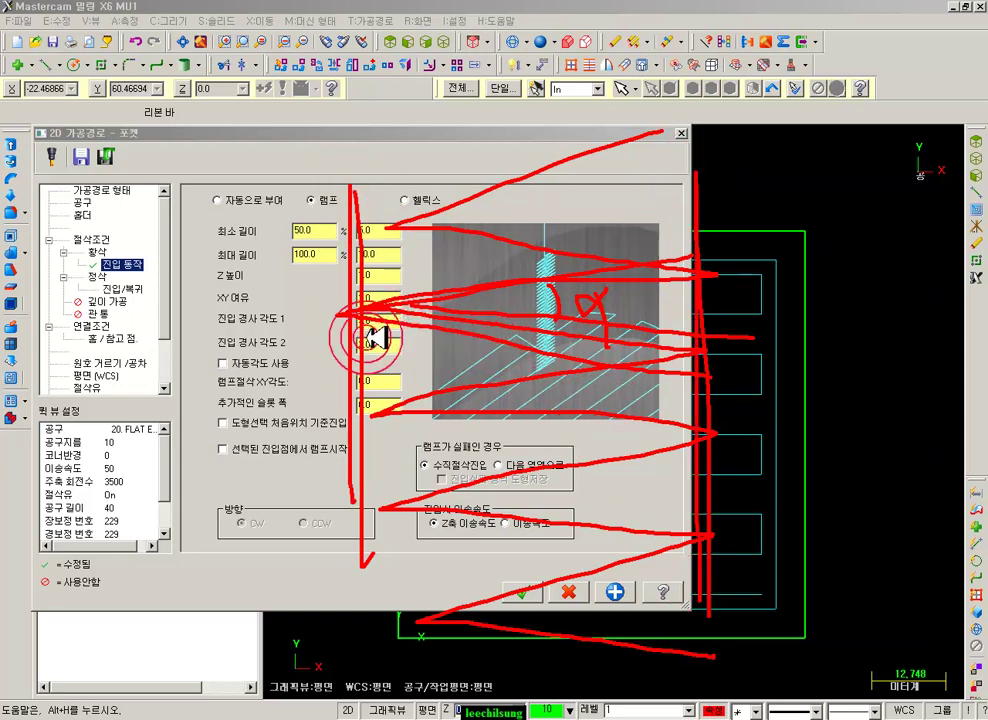
- Sketch a large circle and a long rounded slot with circled ends above the ramp settings, and clear all markings
mouse_move(197, 371)
mouse_down()
mouse_move(305, 122)
mouse_move(250, 330)
mouse_move(115, 260)
mouse_move(205, 88)
mouse_move(285, 113)
mouse_up()
mouse_move(705, 42)
mouse_down()
mouse_move(966, 40)
mouse_move(944, 150)
mouse_move(622, 194)
mouse_move(358, 178)
mouse_move(370, 40)
mouse_move(470, 100)
mouse_move(467, 66)
mouse_move(458, 145)
mouse_move(503, 144)
mouse_move(441, 88)
mouse_move(385, 105)
mouse_up()
mouse_move(845, 110)
mouse_down()
mouse_move(650, 127)
mouse_move(419, 128)
mouse_move(882, 128)
mouse_move(418, 124)
mouse_move(829, 132)
mouse_move(878, 124)
mouse_move(866, 133)
mouse_up()
mouse_move(862, 88)
mouse_down()
mouse_move(415, 77)
mouse_move(776, 84)
mouse_move(547, 106)
mouse_up()
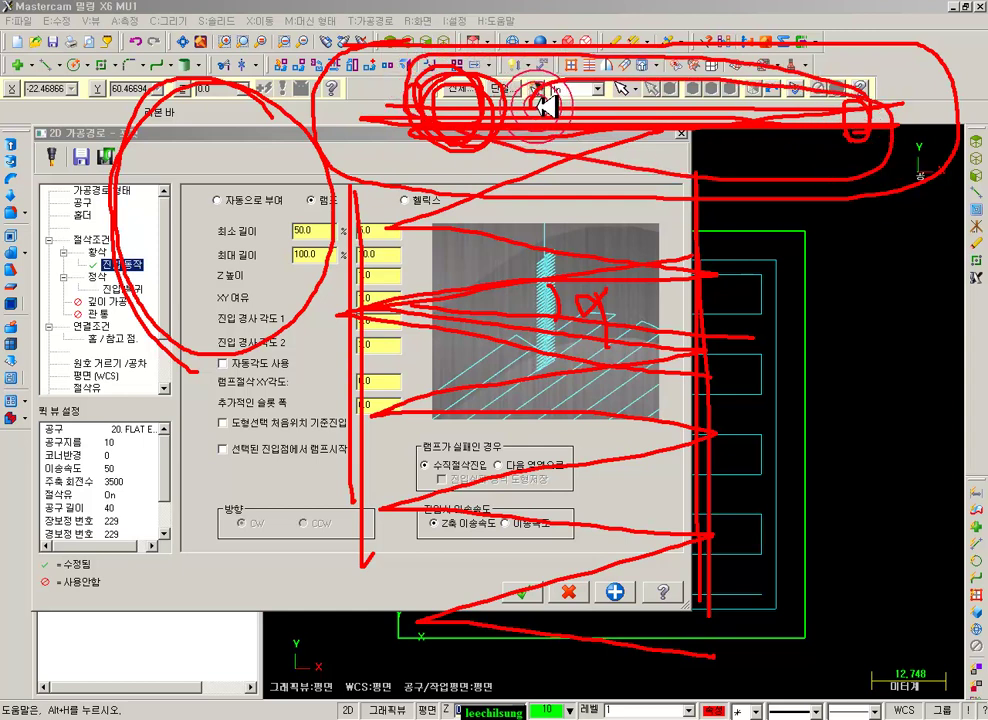
right_click(694, 160)
click(746, 310)
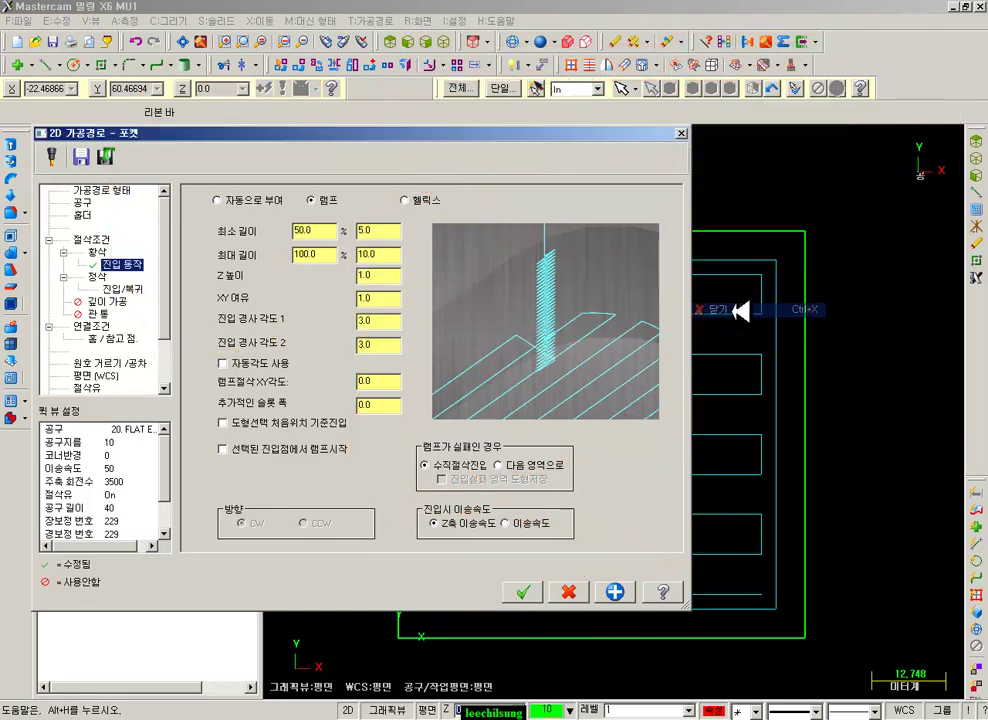
- Switch to the textbook PDF in Acrobat Reader and look through the high-speed and finish cutting pages to section 2.2.4 표면가공경로
click(200, 716)
scroll(422, 350, down, 3)
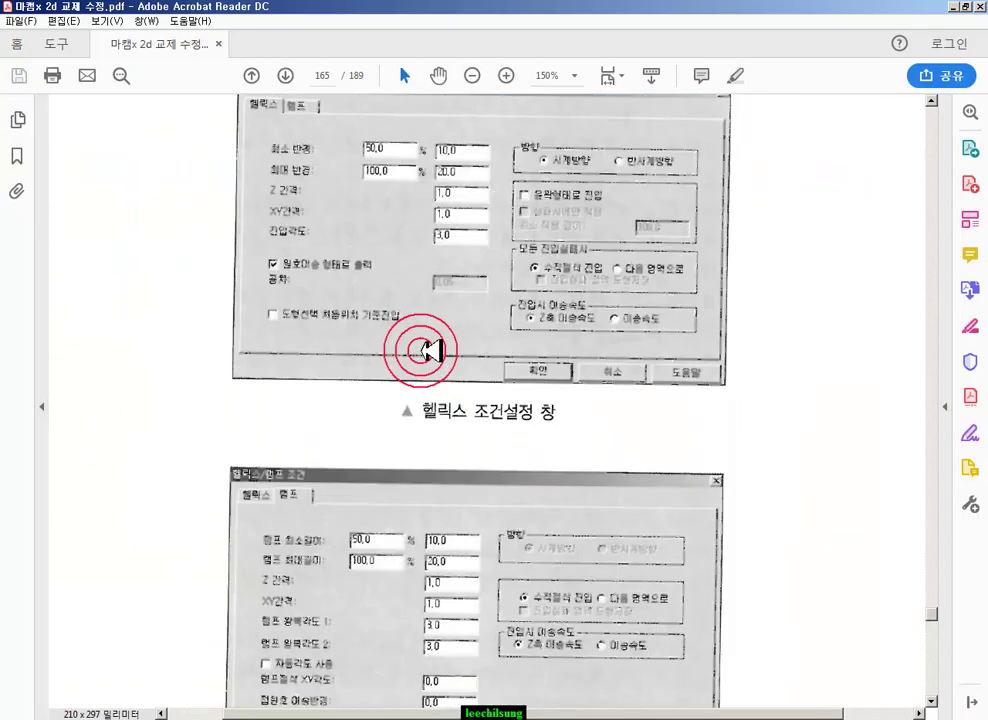
scroll(430, 350, down, 15)
scroll(518, 400, down, 15)
scroll(563, 430, down, 5)
scroll(568, 425, down, 2)
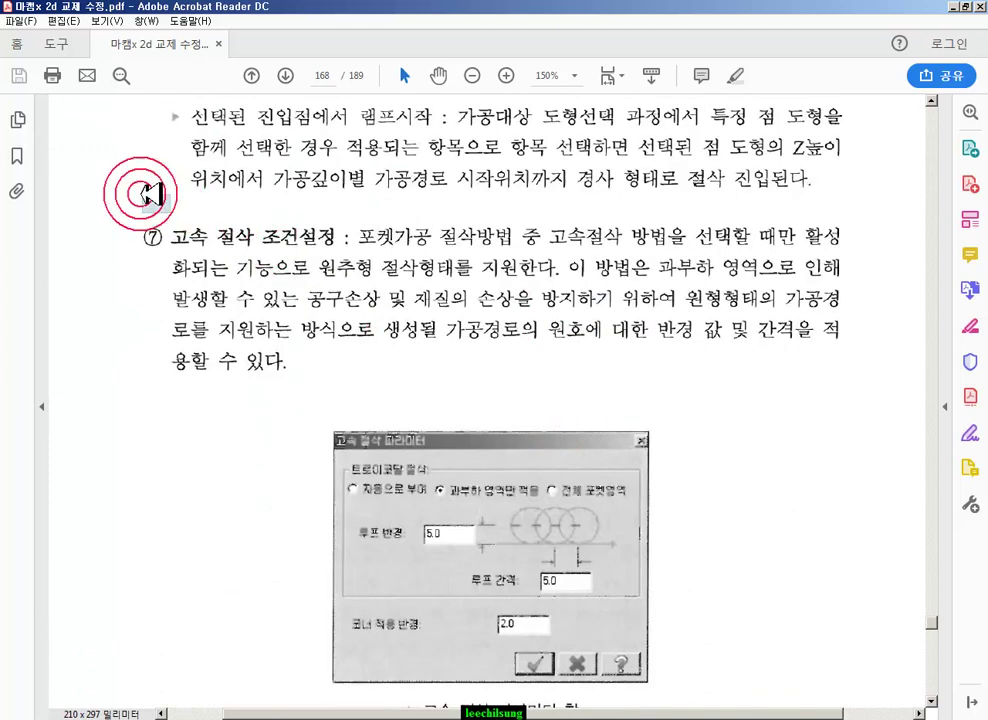
drag(101, 194, 827, 353)
scroll(536, 348, down, 1)
scroll(685, 350, down, 4)
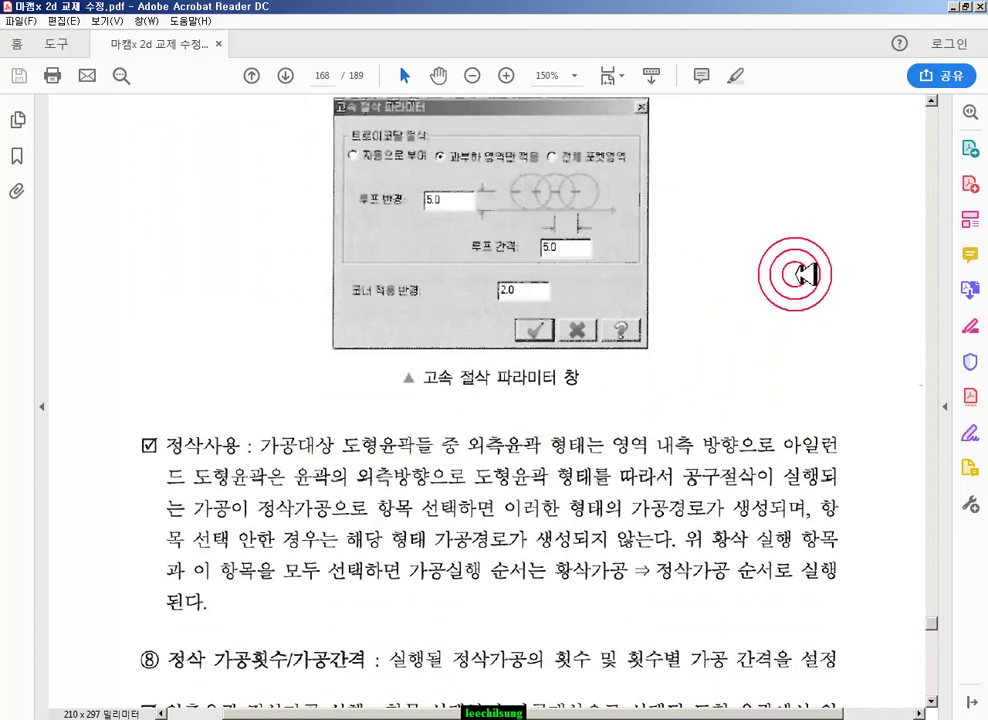
scroll(790, 288, down, 4)
scroll(785, 282, down, 20)
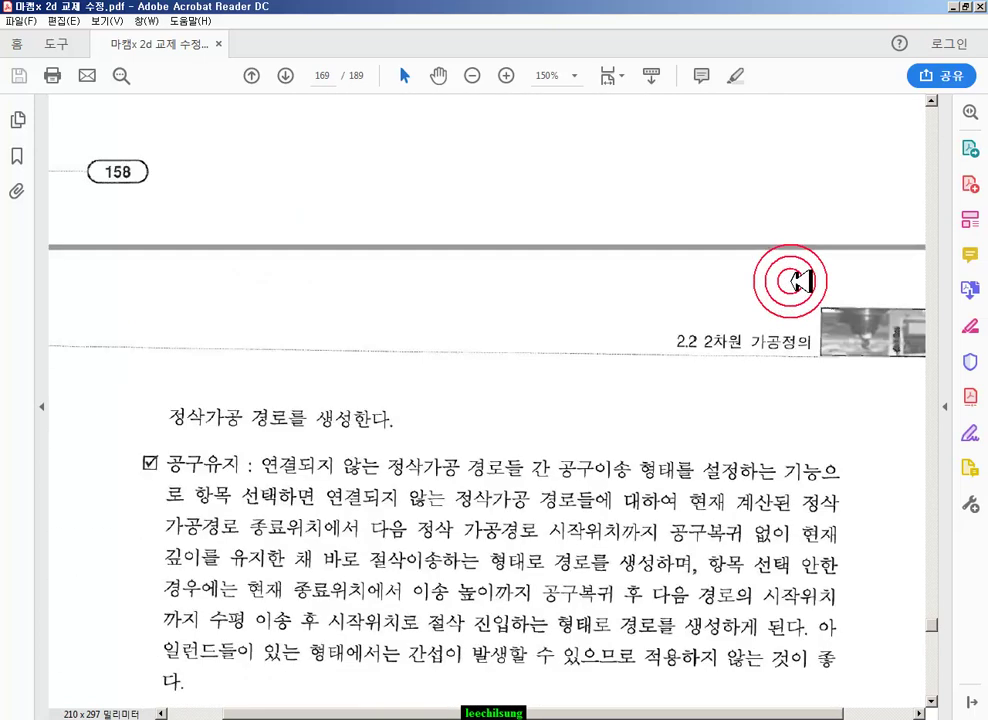
scroll(816, 452, down, 12)
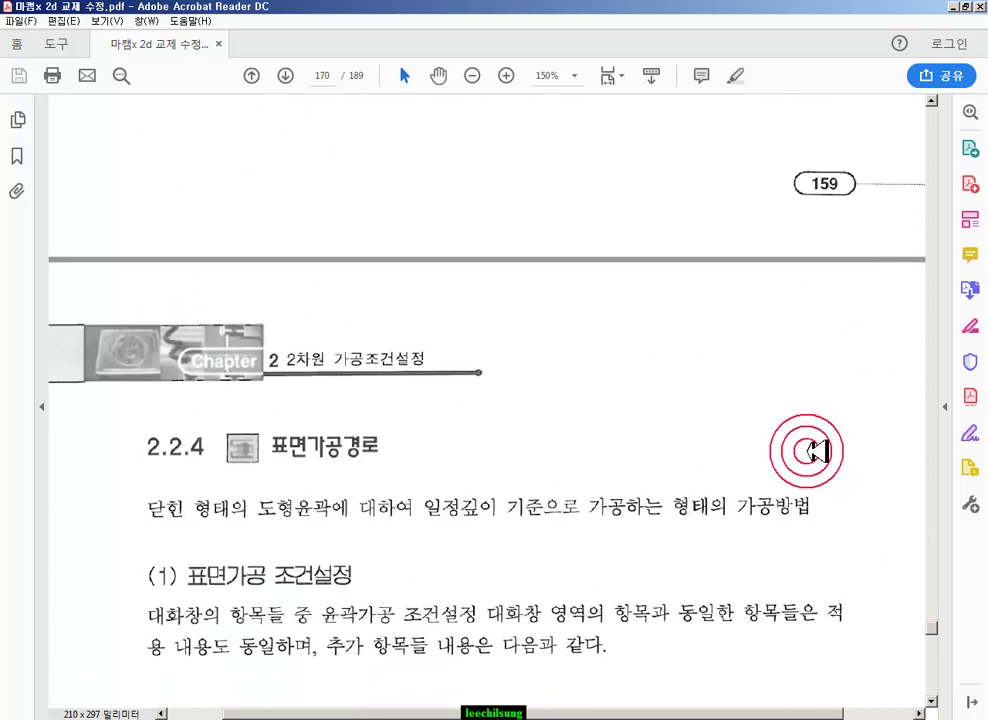
scroll(485, 292, down, 4)
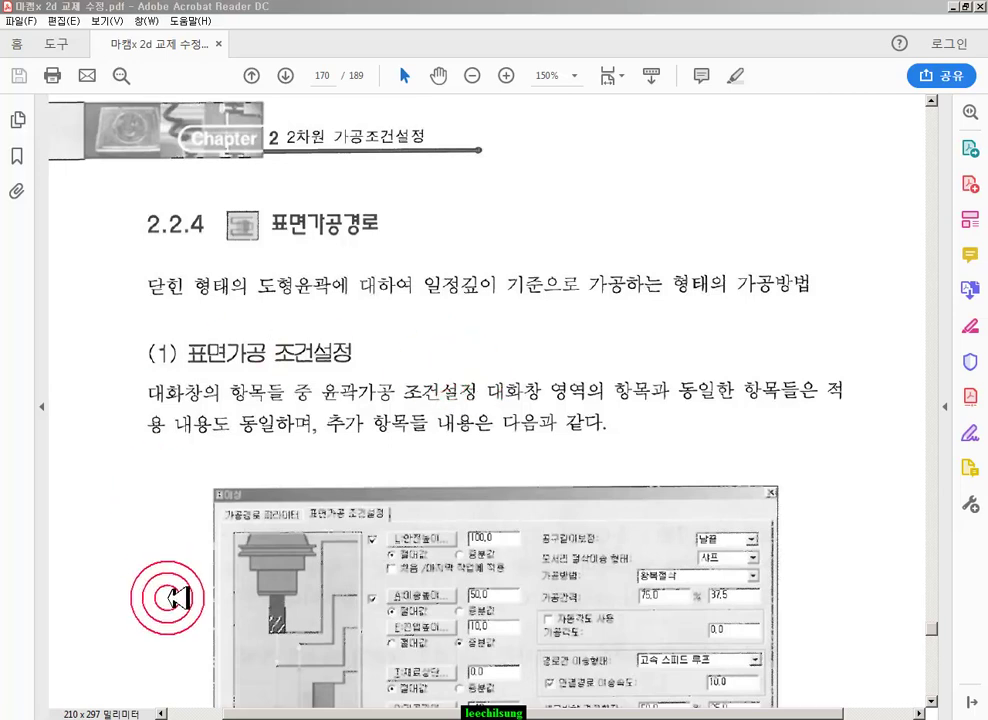
- Mark the 표면가공 조건설정 section with an underline, a large circle with an arrow, and a square containing a small circle, and clear the markings
mouse_move(500, 358)
mouse_down()
mouse_move(520, 505)
mouse_move(661, 414)
mouse_move(490, 328)
mouse_move(505, 343)
mouse_up()
mouse_move(165, 552)
mouse_down()
mouse_move(209, 315)
mouse_move(350, 525)
mouse_move(147, 492)
mouse_up()
drag(200, 410, 697, 402)
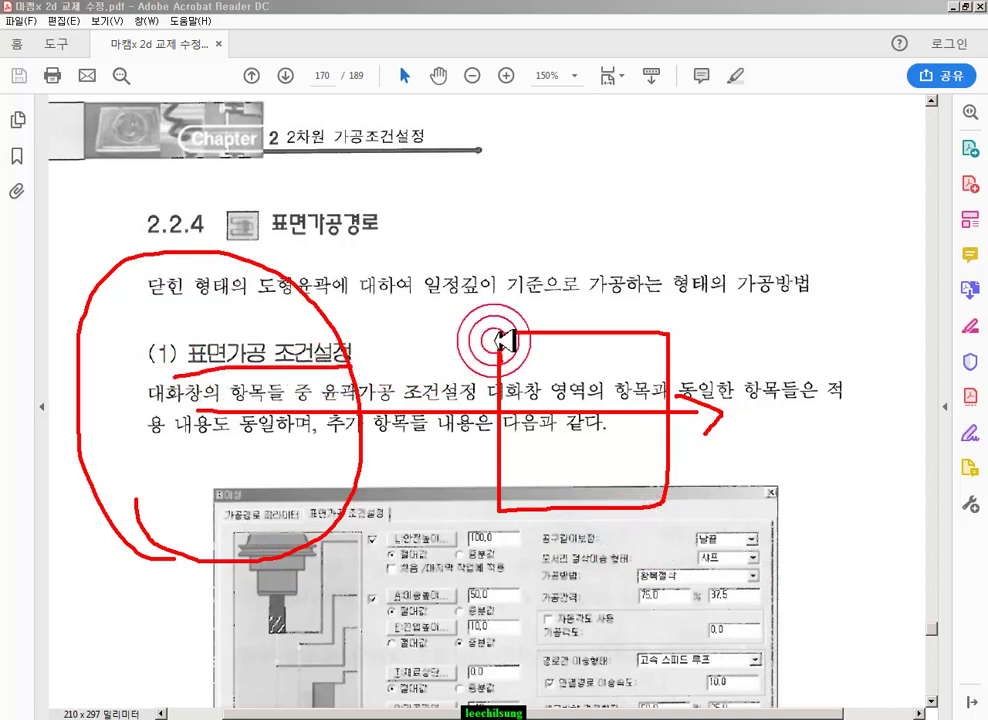
drag(512, 482, 655, 500)
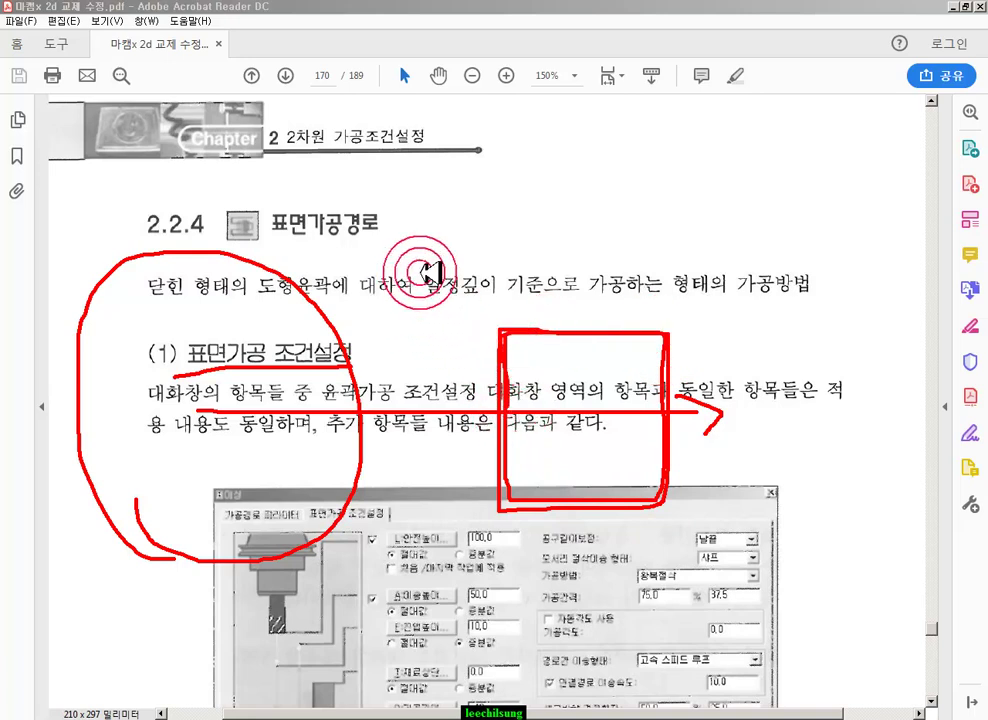
drag(387, 300, 680, 333)
mouse_move(600, 503)
mouse_down()
mouse_move(514, 381)
mouse_move(587, 441)
mouse_move(590, 392)
mouse_up()
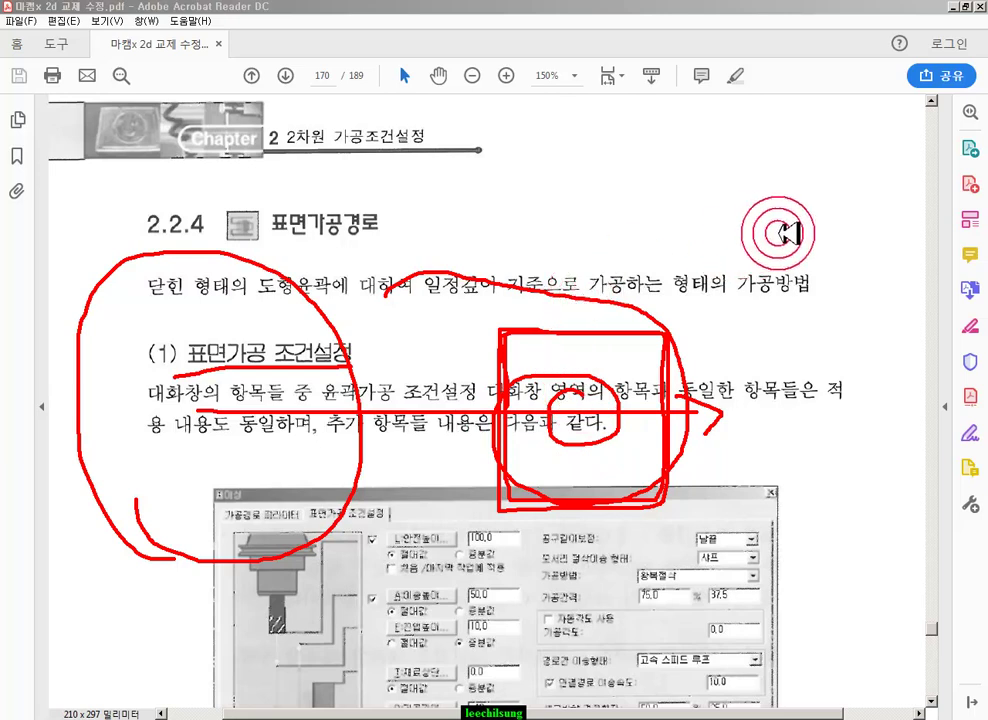
right_click(790, 225)
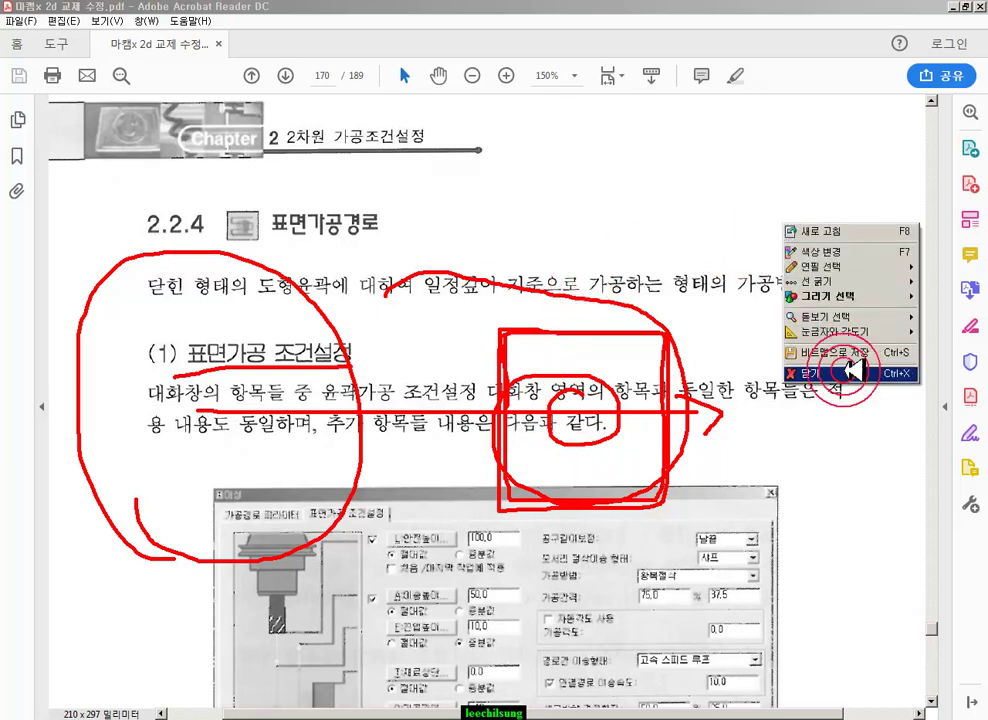
click(838, 366)
- Return to Mastercam, close the pocket settings, and draw an irregular closed outline of connected lines beside the square pocket
click(192, 716)
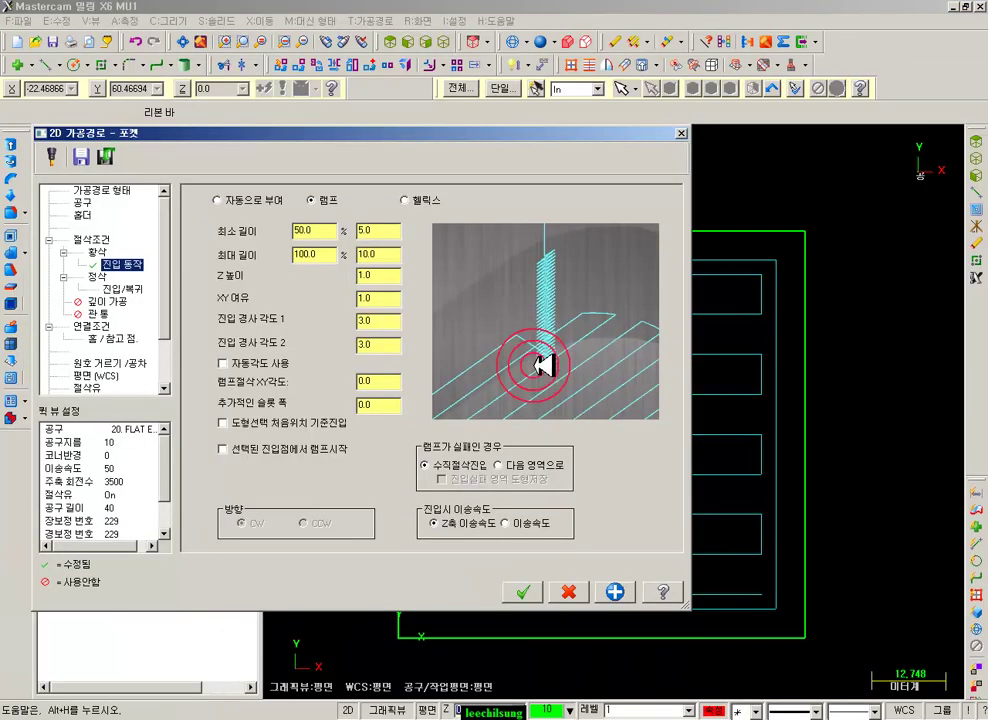
click(596, 586)
scroll(700, 260, down, 3)
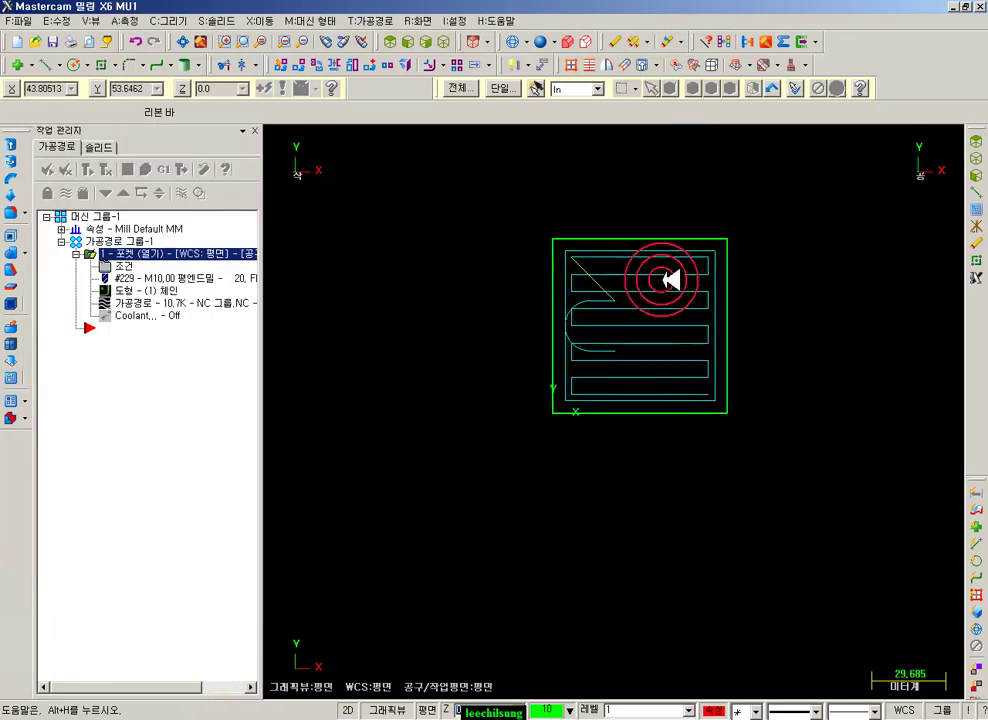
scroll(505, 364, down, 1)
scroll(313, 419, down, 1)
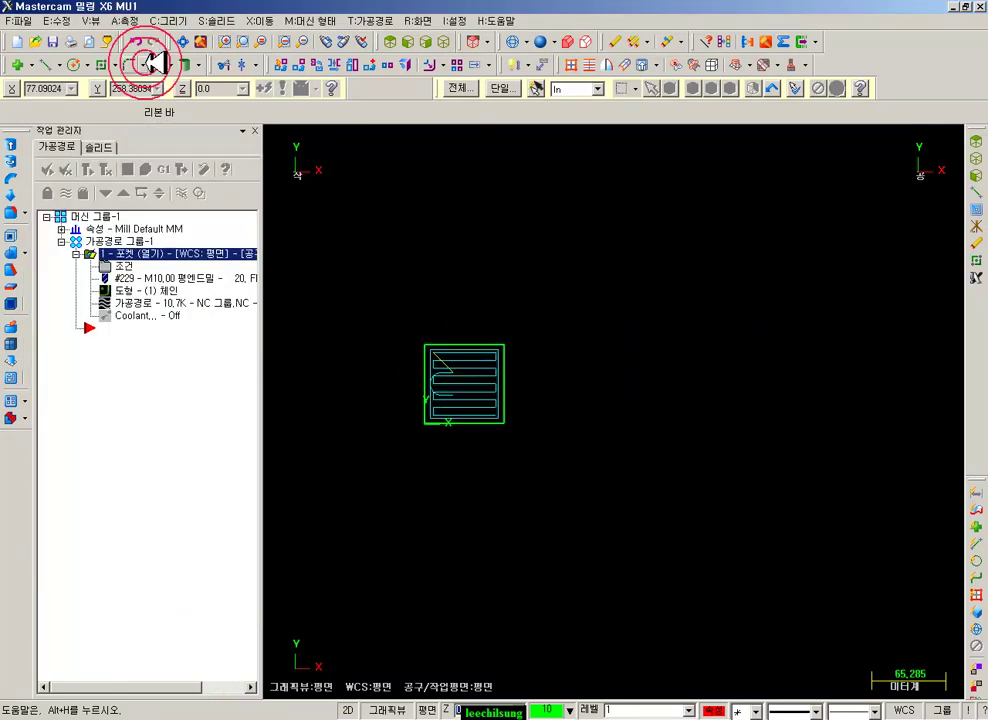
click(44, 64)
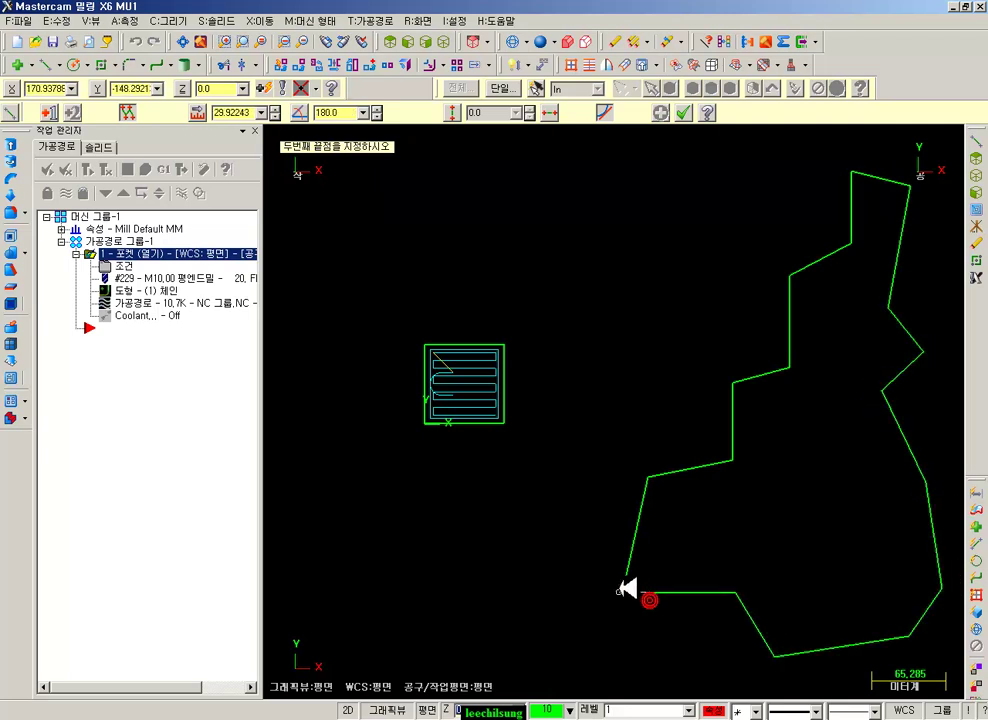
click(624, 577)
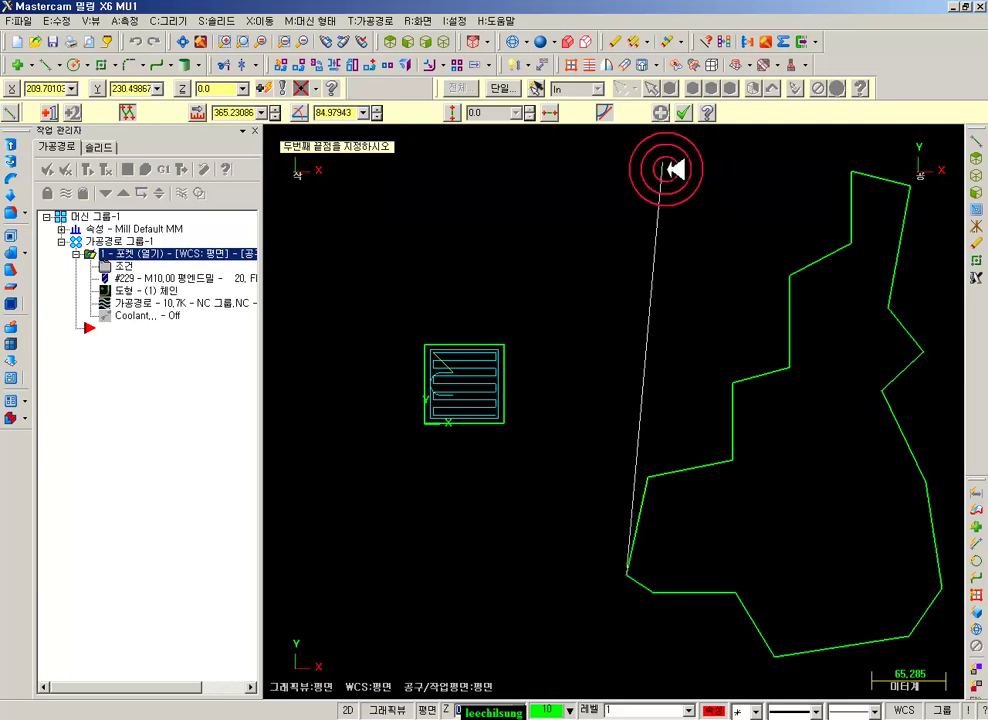
click(683, 113)
- Create a facing (표면 가공) toolpath on the irregular outline with the default settings
scroll(351, 364, down, 2)
scroll(680, 545, up, 1)
scroll(640, 595, down, 1)
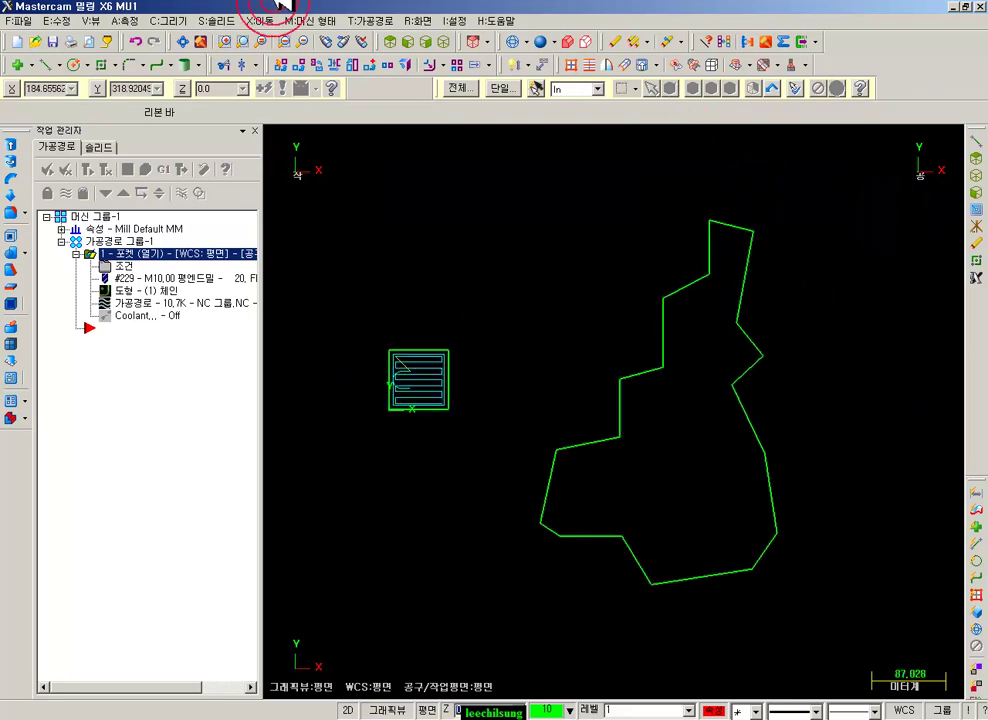
click(378, 26)
click(410, 95)
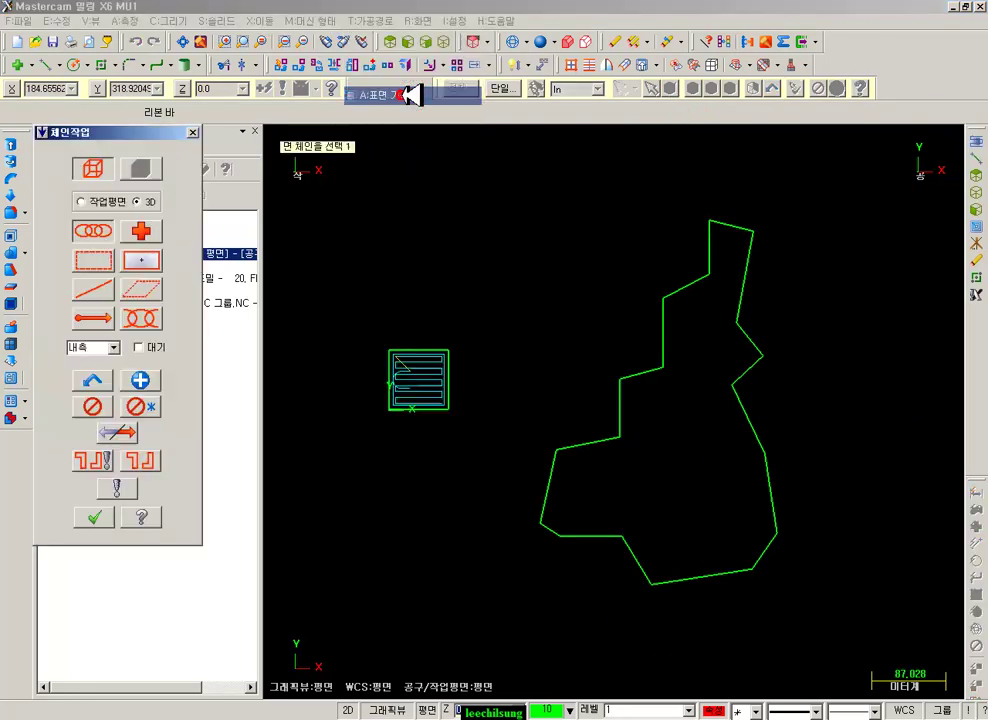
click(540, 512)
click(88, 518)
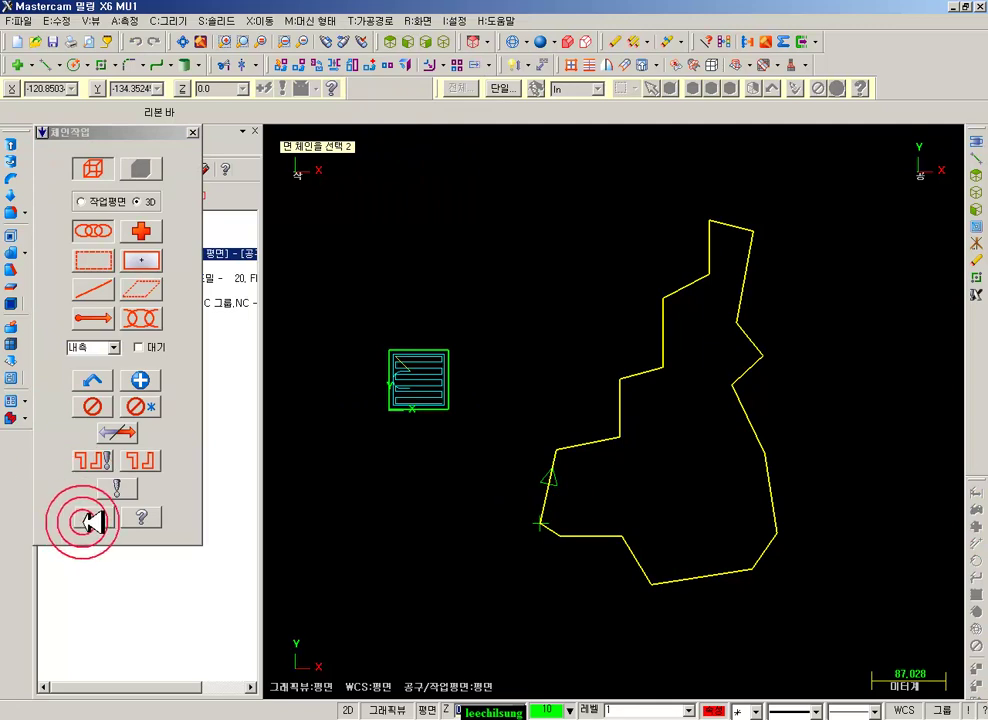
click(522, 592)
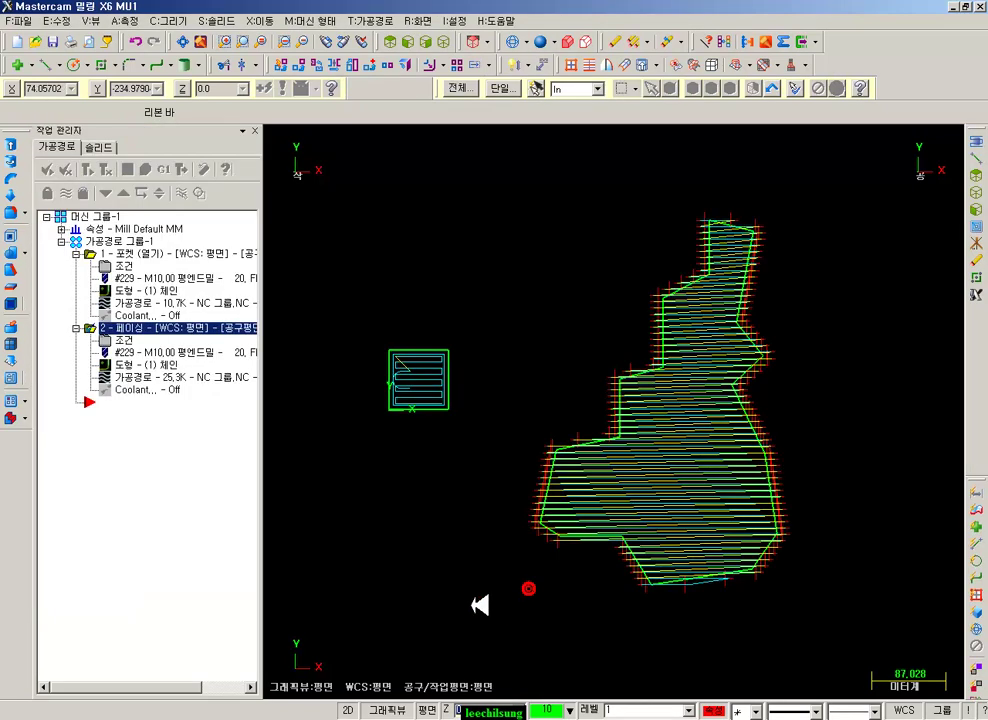
- Backplot the facing toolpath on the irregular outline through to its end, and close the backplot
scroll(730, 532, up, 5)
scroll(730, 532, down, 6)
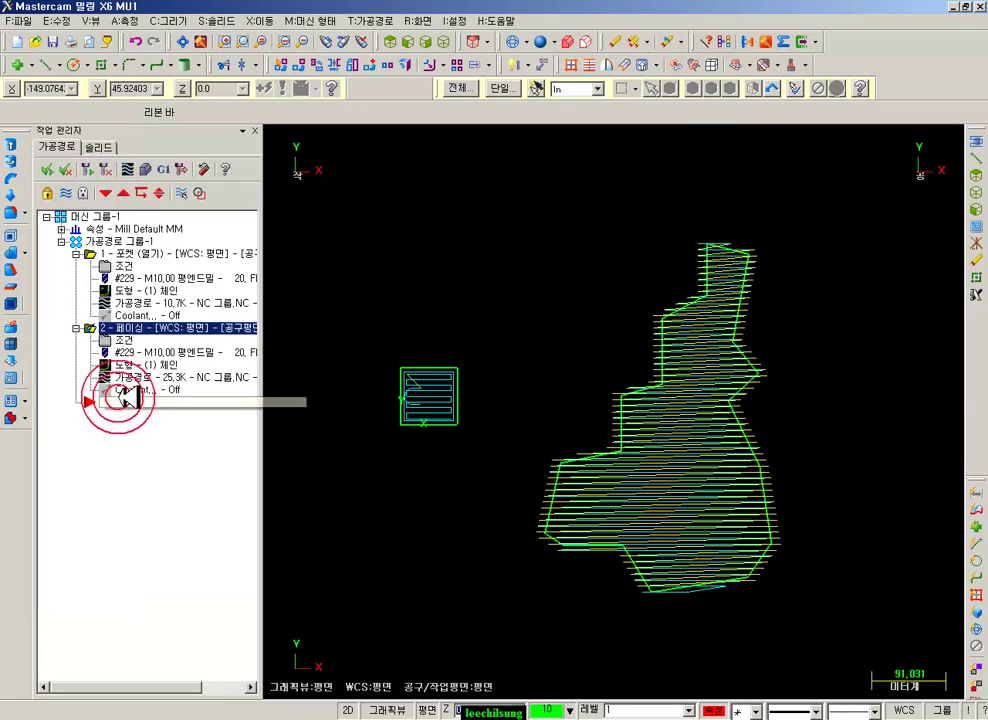
click(128, 380)
click(517, 143)
mouse_move(508, 138)
mouse_down()
mouse_move(665, 141)
mouse_move(968, 187)
mouse_move(858, 423)
mouse_up()
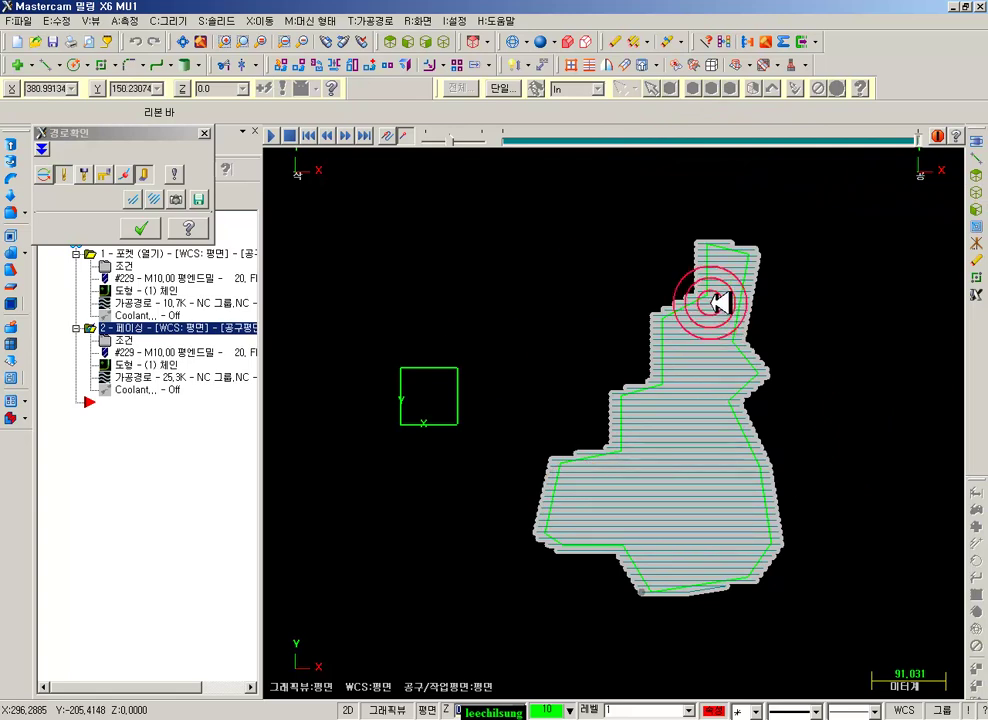
scroll(739, 353, up, 1)
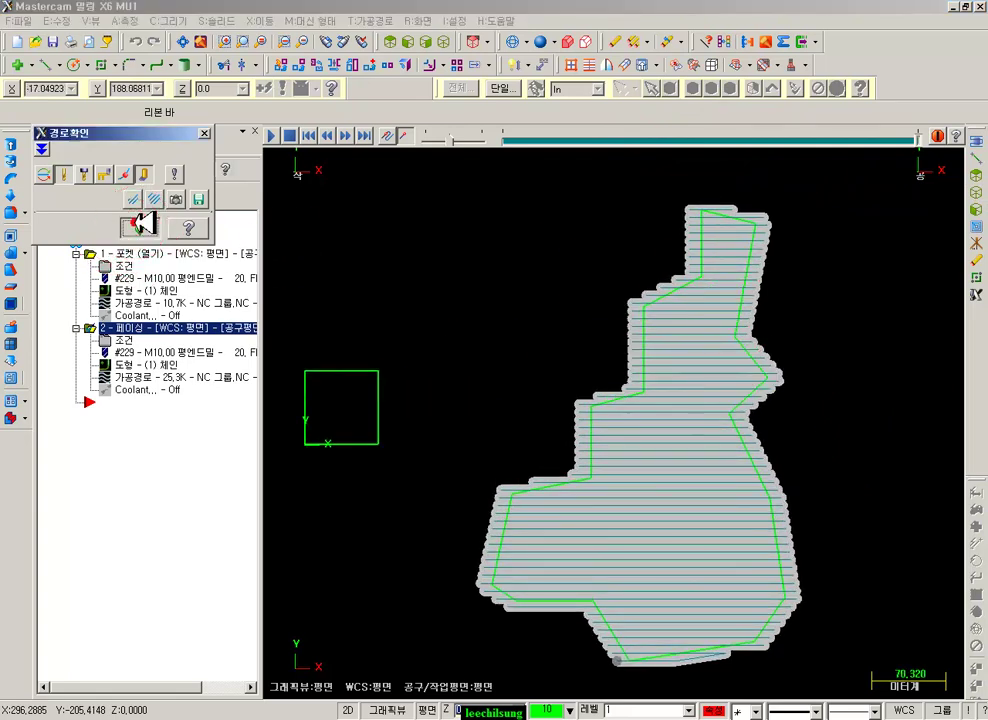
click(140, 223)
- Show the toolpaths in isometric view, set the facing style to zigzag (왕복절삭), and regenerate the facing toolpath
click(440, 41)
scroll(469, 604, down, 3)
scroll(417, 318, down, 4)
scroll(780, 693, up, 2)
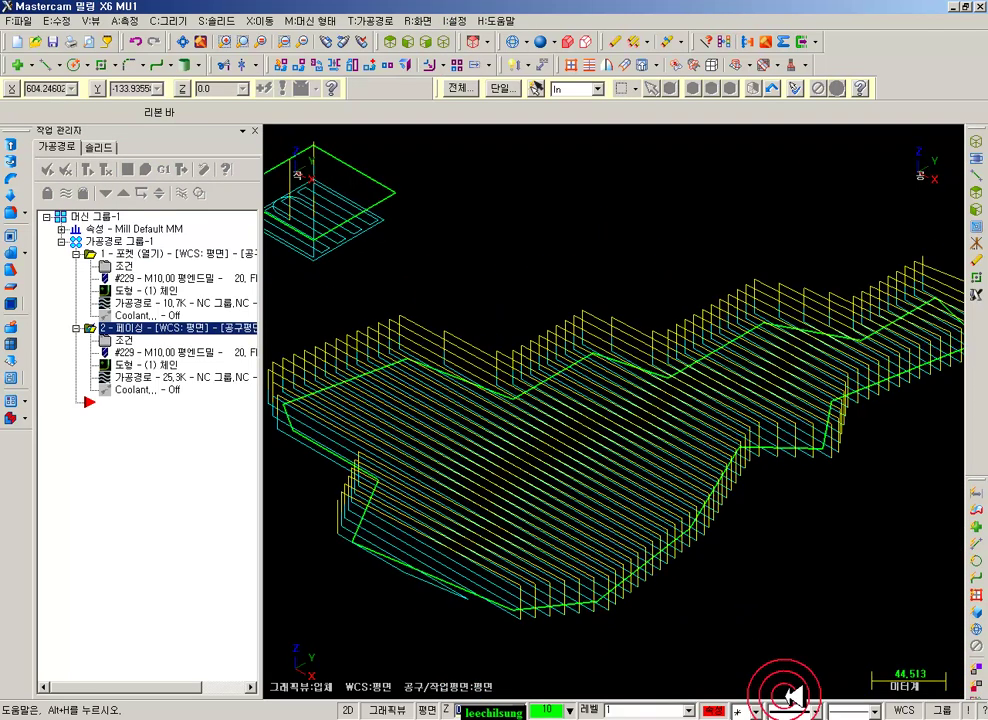
click(101, 341)
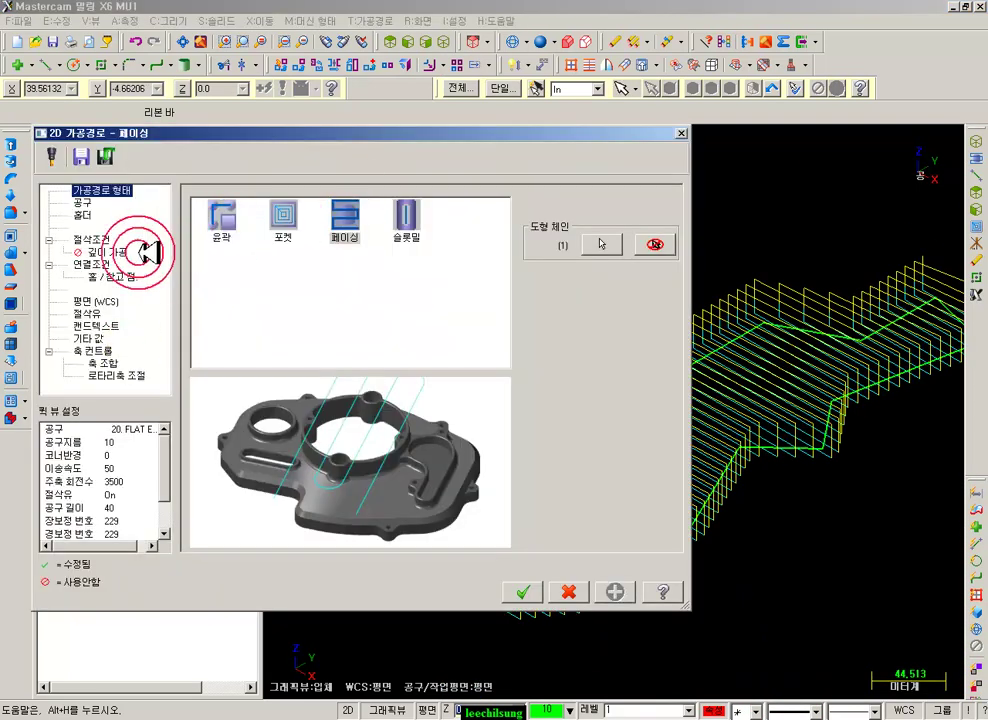
click(105, 238)
click(360, 220)
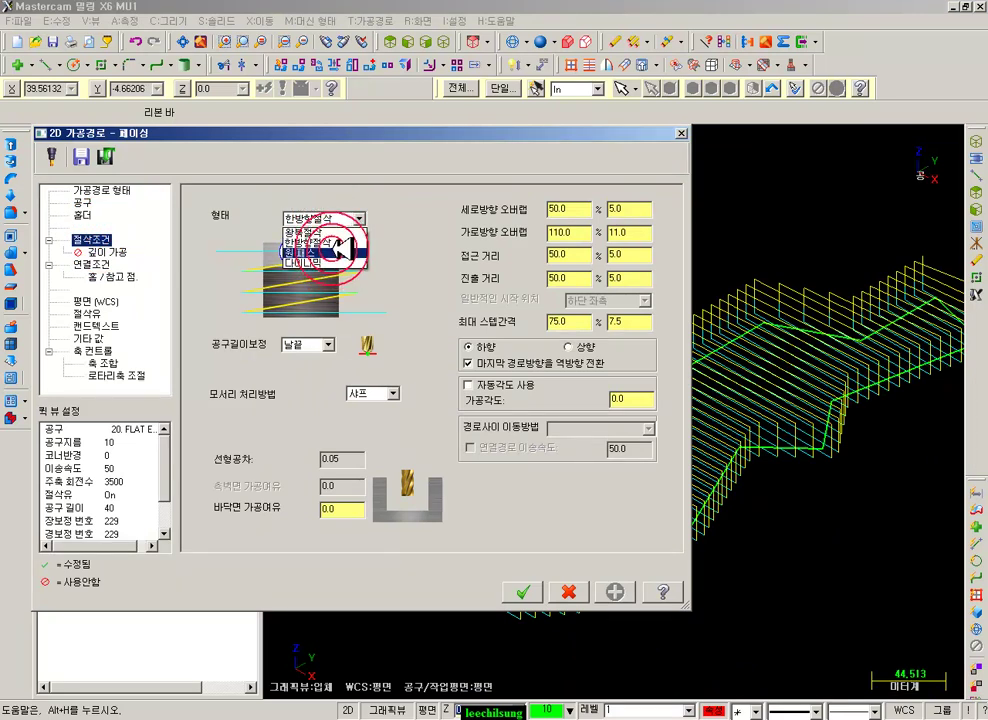
click(330, 233)
click(518, 590)
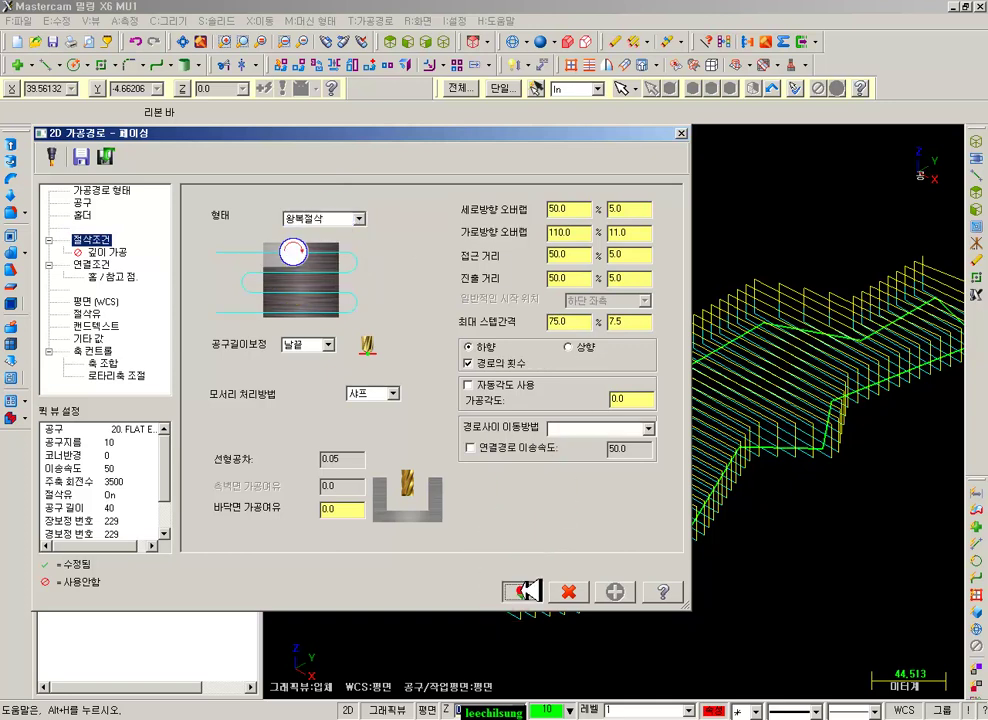
click(95, 165)
- Set the facing style to dynamic (다이나믹) and regenerate the facing toolpath
scroll(578, 302, down, 2)
scroll(582, 307, up, 2)
scroll(664, 314, down, 3)
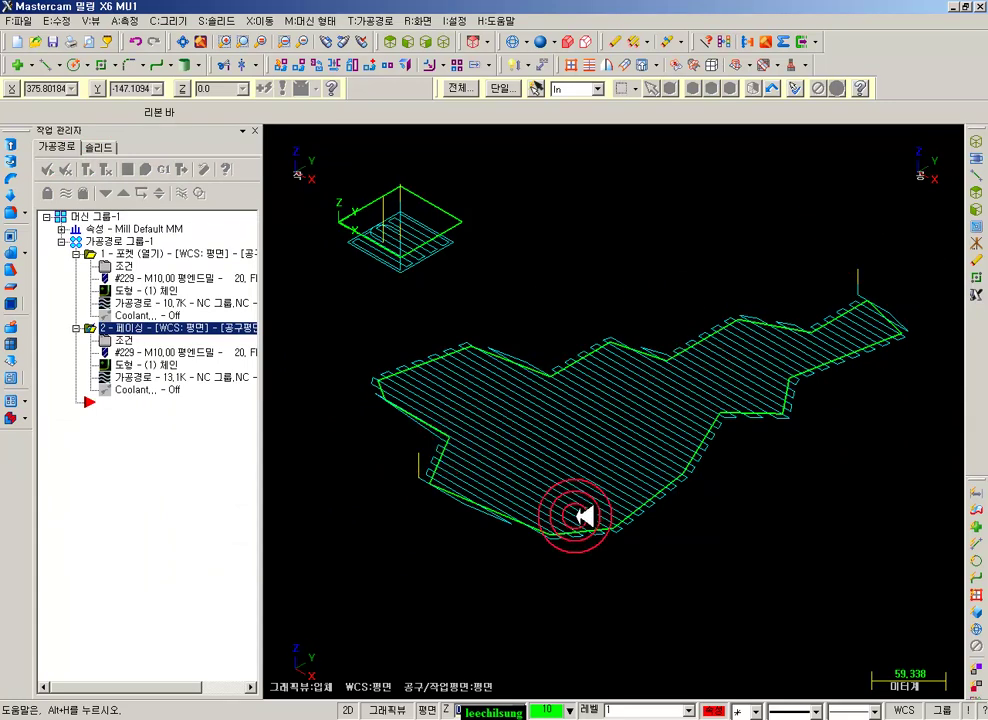
click(106, 340)
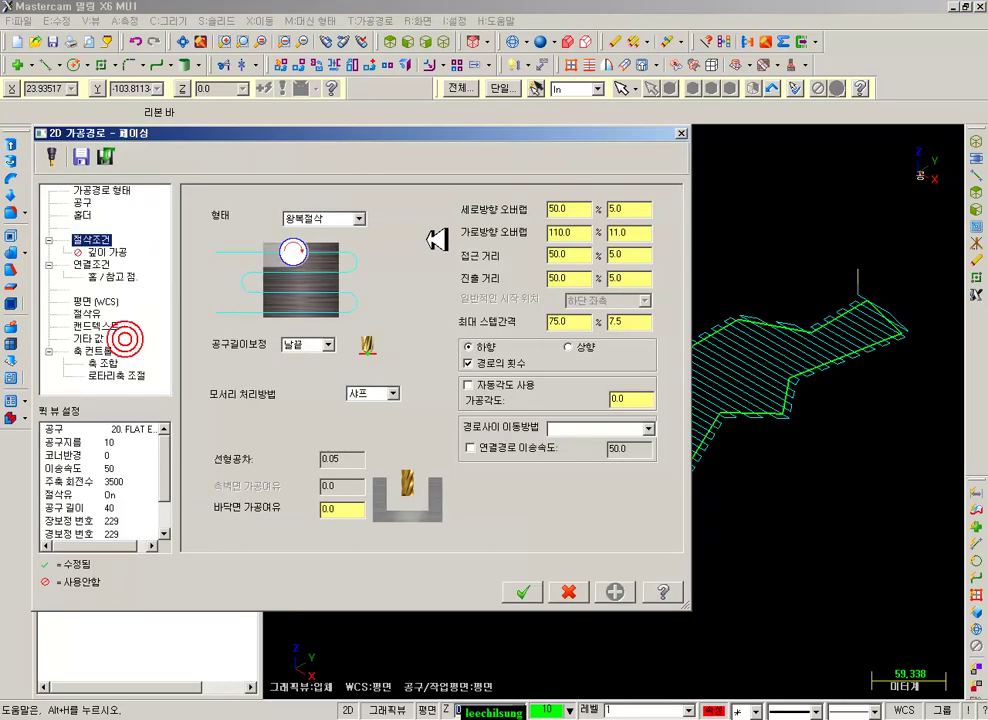
click(355, 219)
click(322, 263)
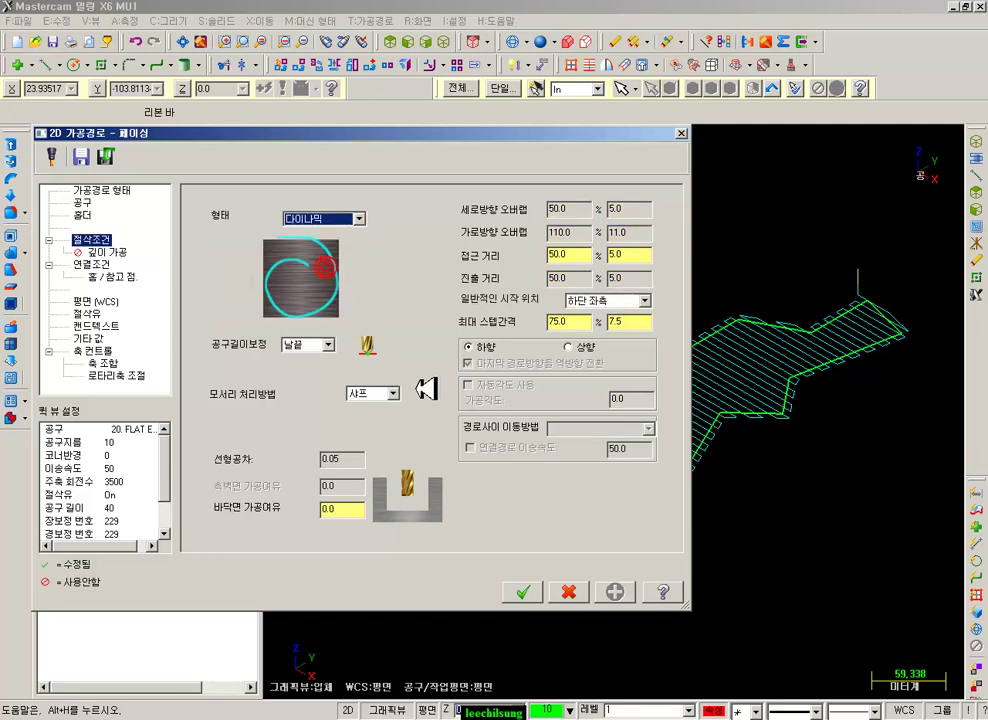
click(529, 590)
click(93, 163)
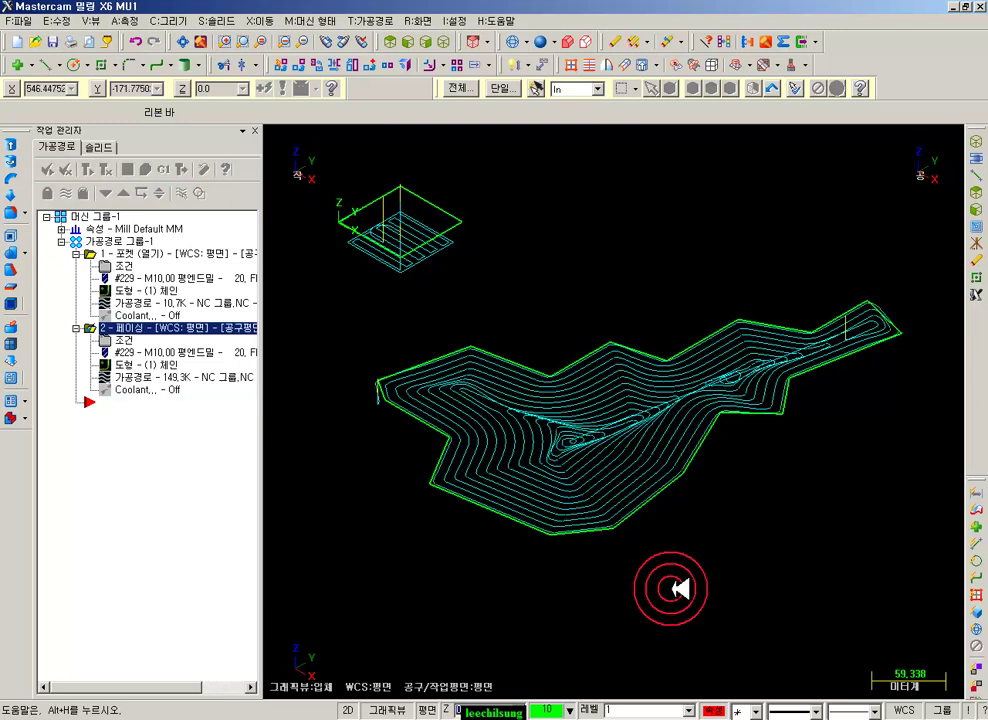
- Backplot the dynamic facing toolpath through to its end
click(147, 375)
drag(506, 140, 945, 170)
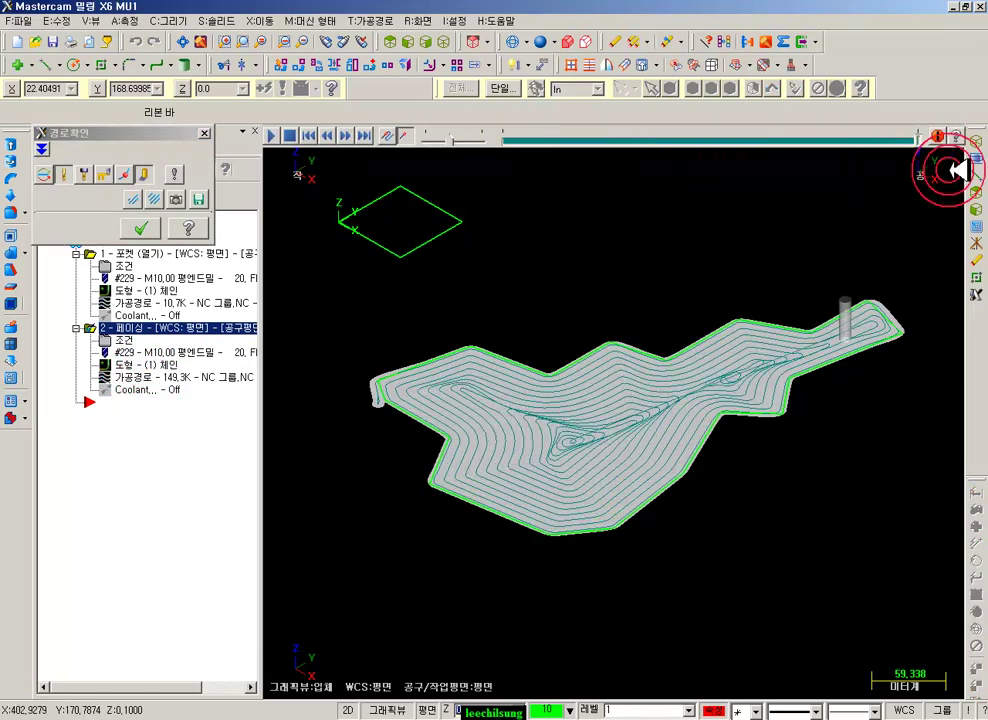
- Turn off the swept-area shading in the backplot and display the endpoints of the dynamic facing moves
scroll(705, 412, up, 2)
scroll(705, 412, down, 2)
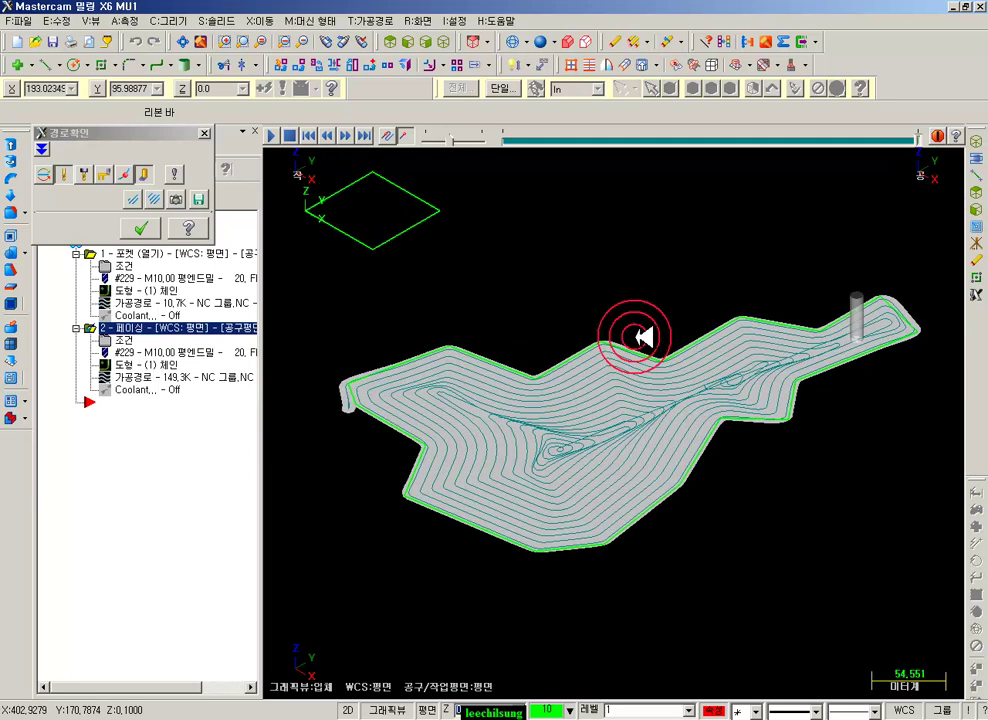
click(148, 172)
click(130, 172)
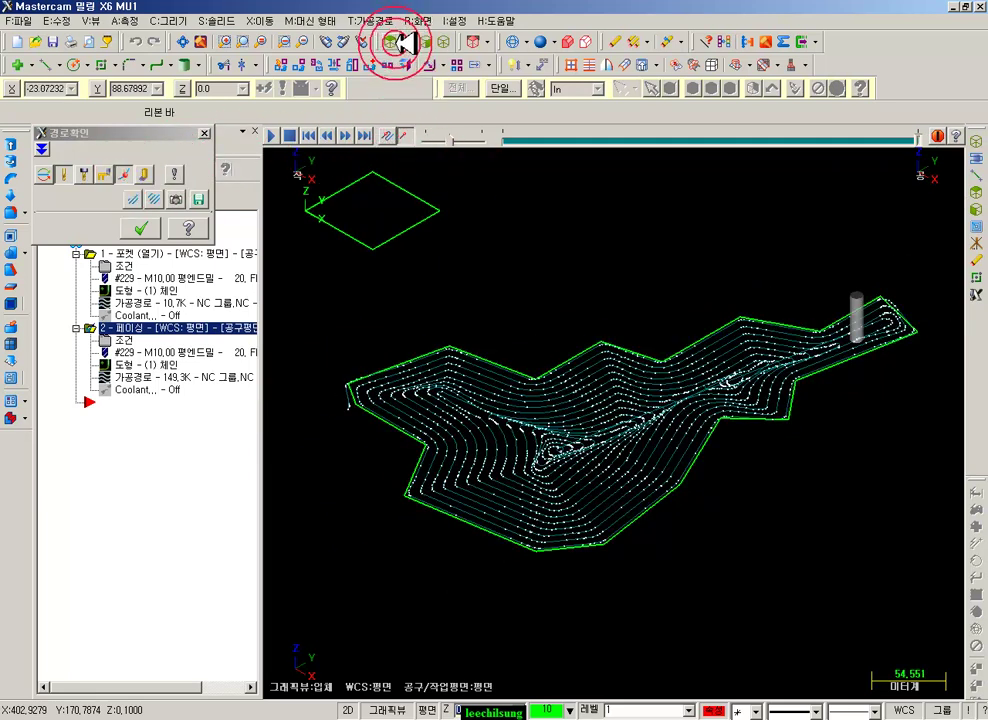
- Examine the endpoint spacing along the straight and curved dynamic facing passes up close in top view
click(401, 43)
scroll(496, 381, up, 2)
scroll(613, 512, up, 2)
scroll(570, 428, up, 2)
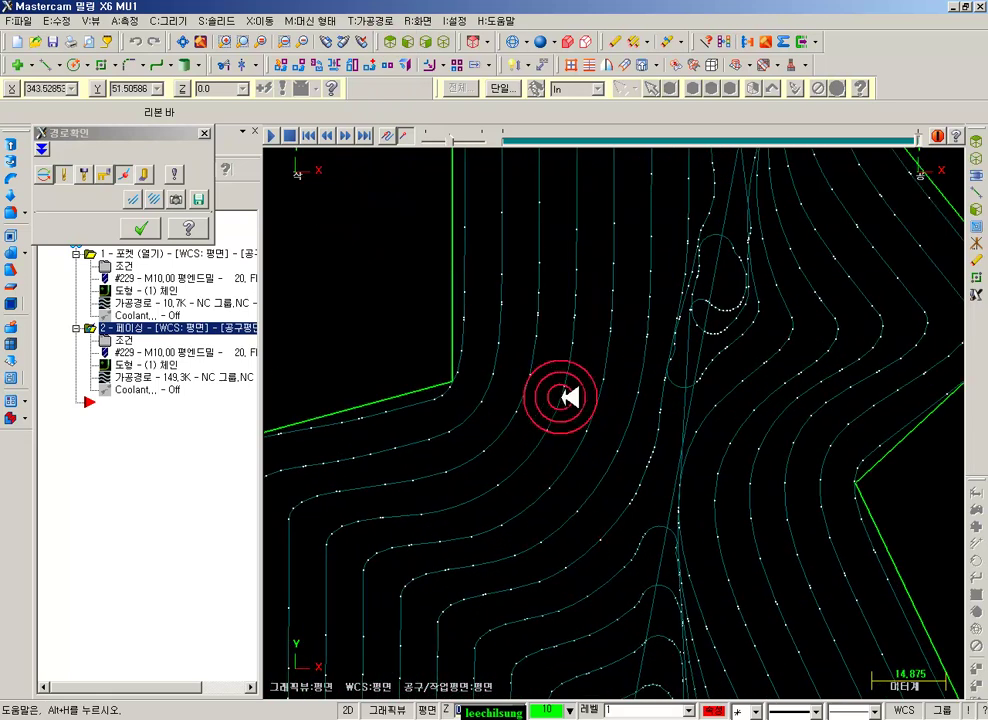
scroll(688, 269, down, 2)
scroll(551, 388, up, 1)
scroll(602, 333, up, 2)
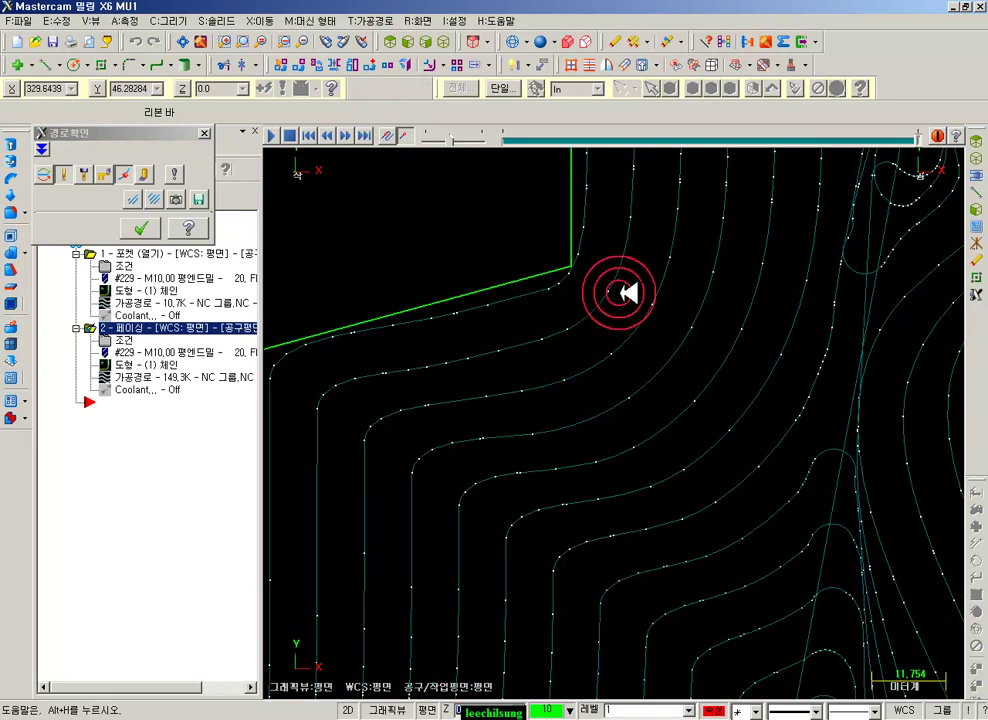
scroll(660, 328, down, 1)
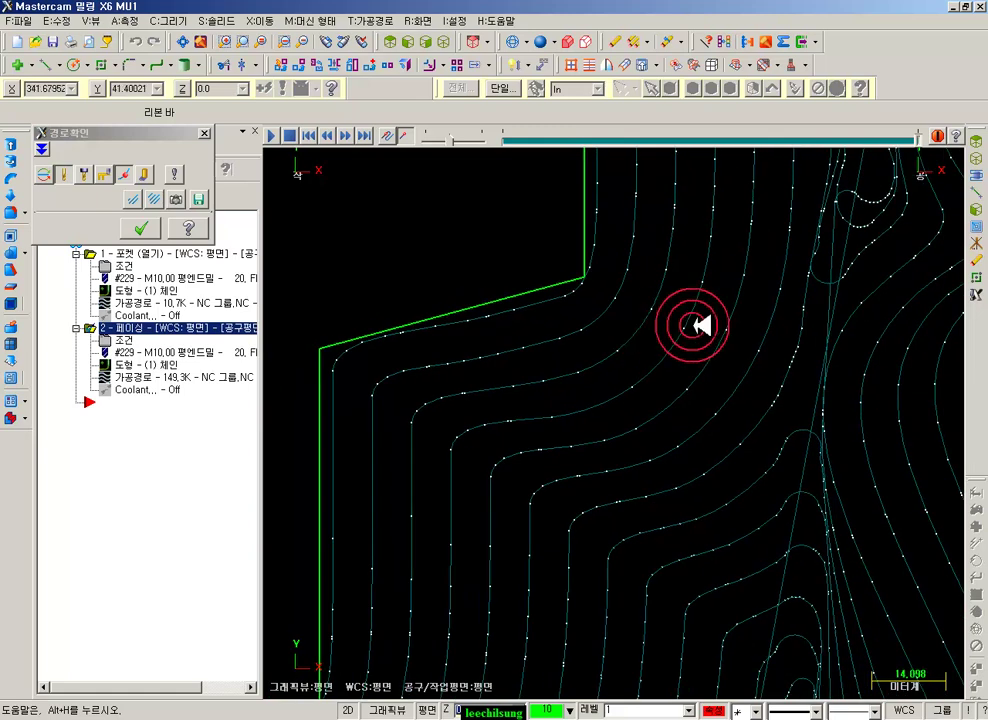
scroll(482, 350, down, 2)
scroll(553, 335, up, 1)
scroll(643, 328, up, 2)
scroll(625, 346, up, 3)
- Color-code the backplotted moves, inspect the dynamic facing path in top and isometric views, and close the backplot
click(45, 173)
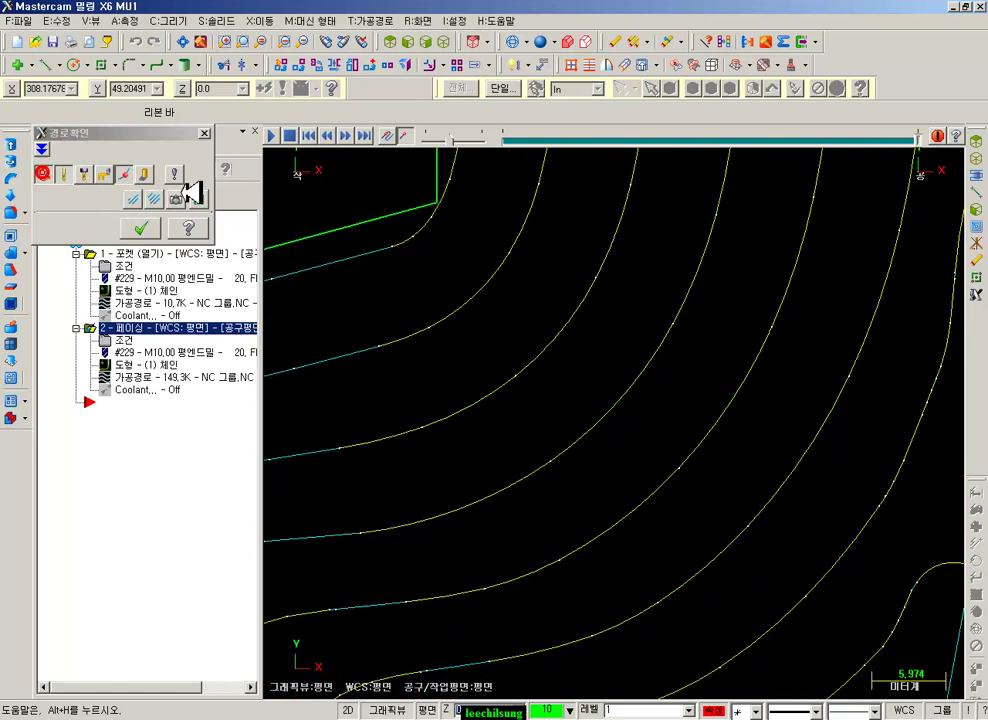
scroll(608, 275, down, 8)
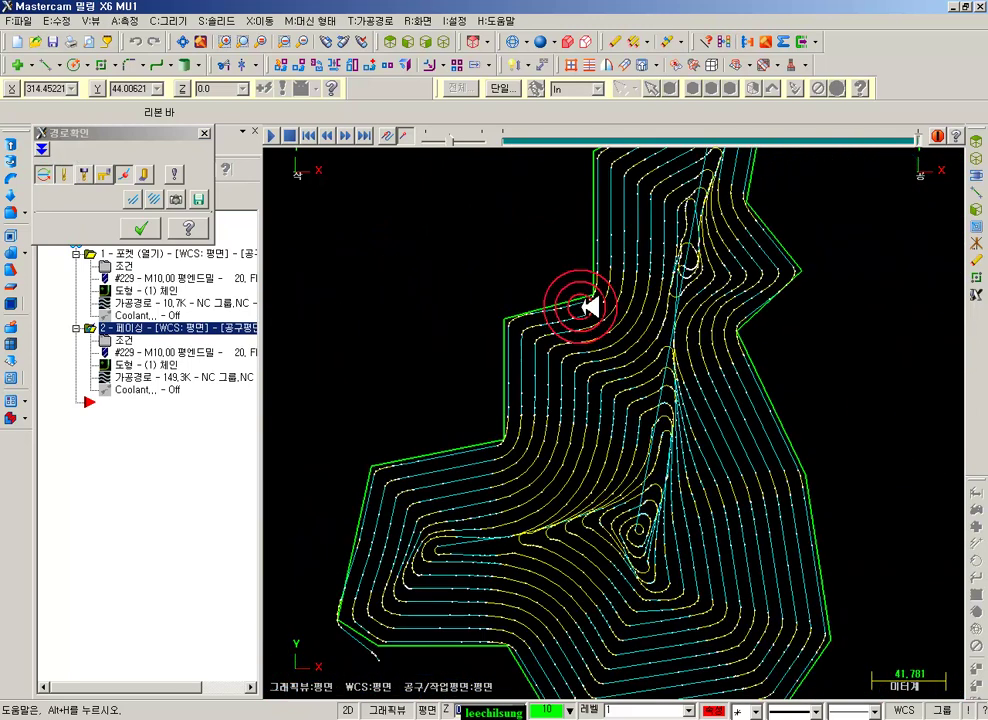
click(448, 41)
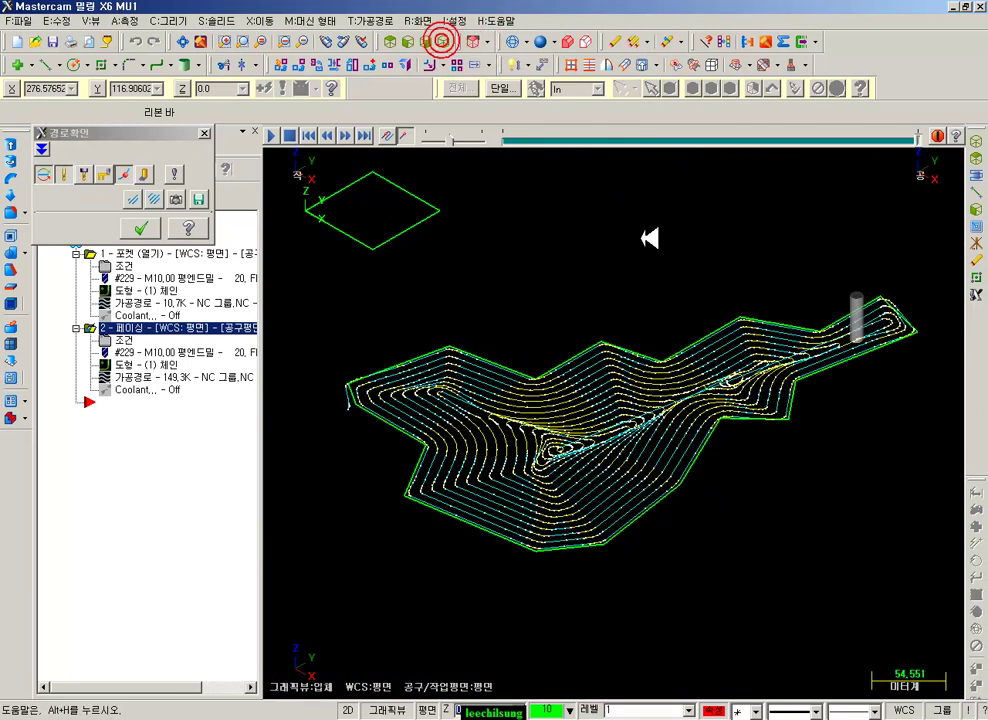
scroll(640, 476, up, 3)
scroll(543, 420, down, 2)
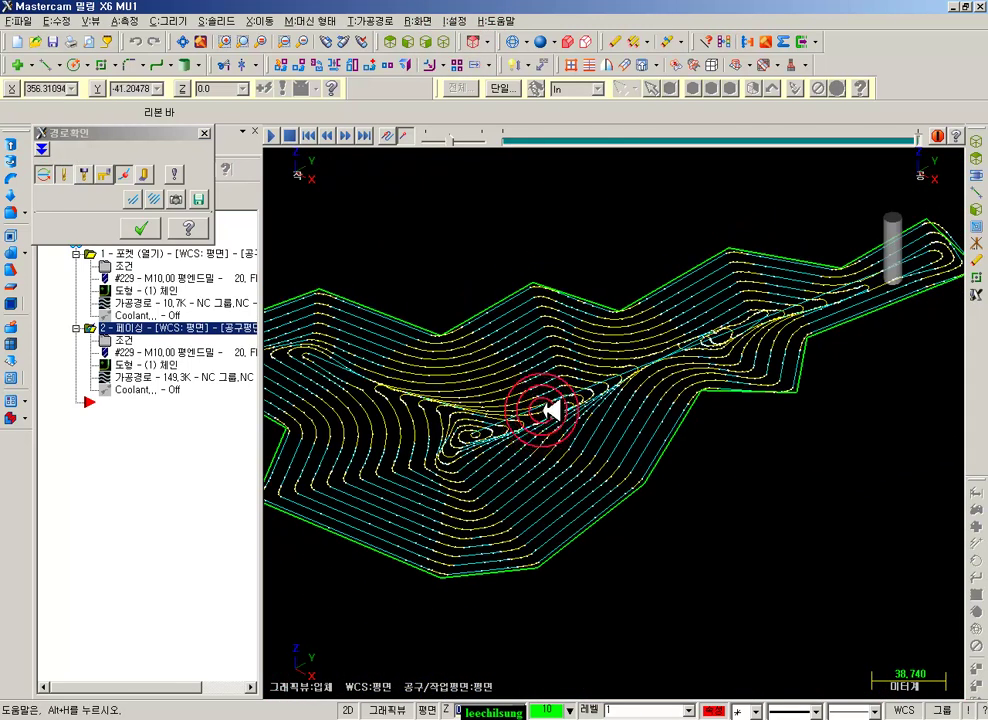
middle_drag(547, 413, 565, 407)
click(152, 202)
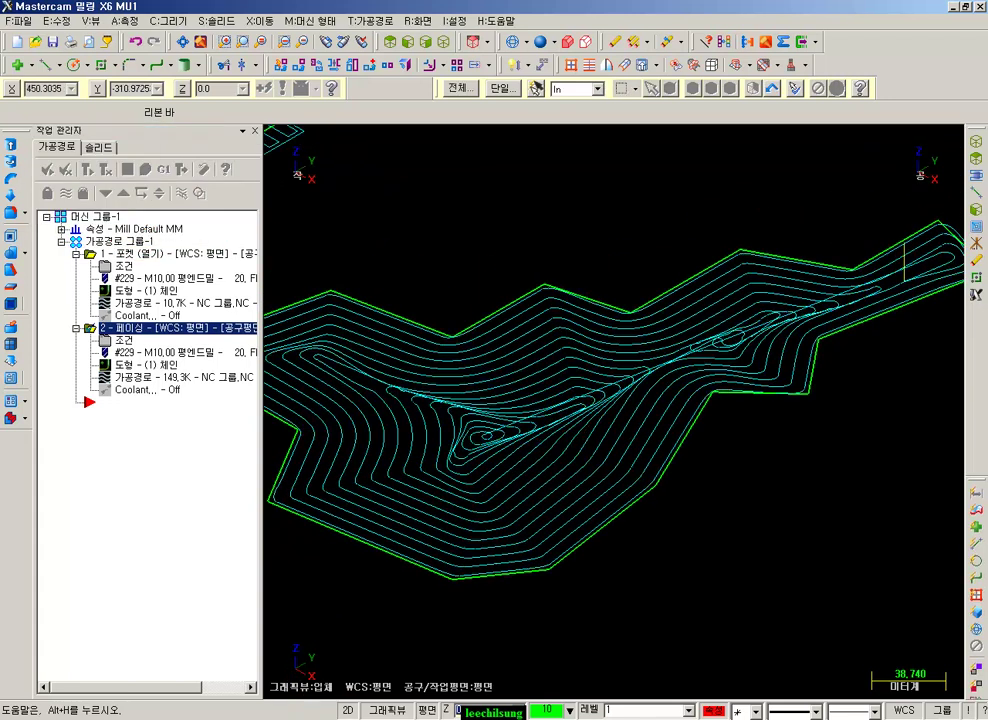
- Switch to the textbook PDF in Acrobat Reader and read from the facing parameters through section 2.2.5, 기타 가공경로, on page 172
key(alt+Tab)
scroll(490, 383, down, 8)
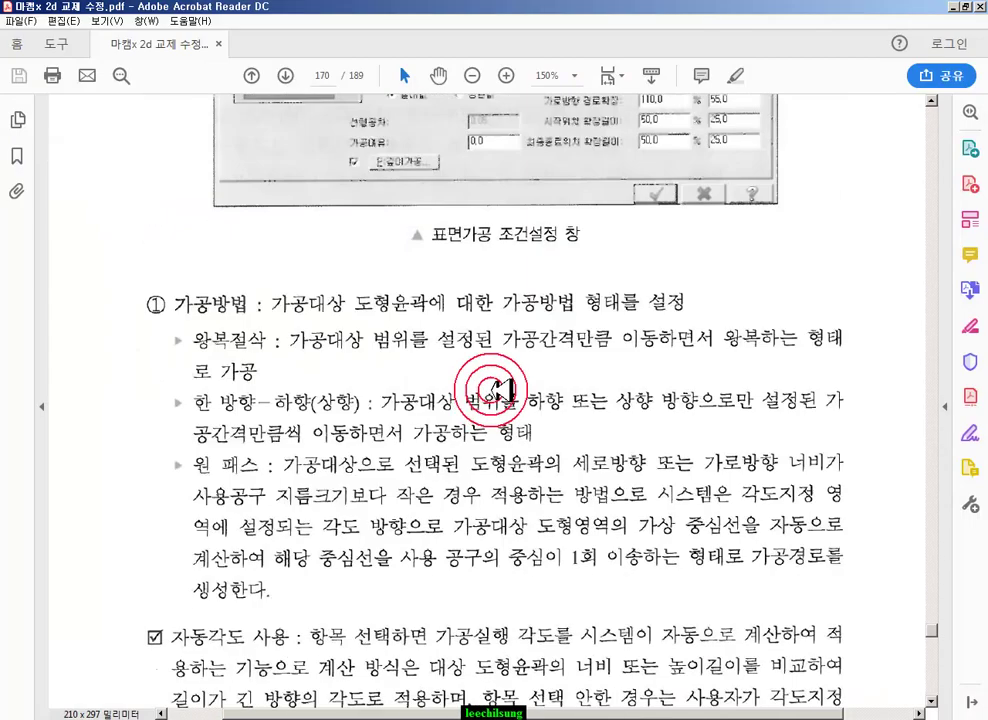
scroll(500, 383, down, 15)
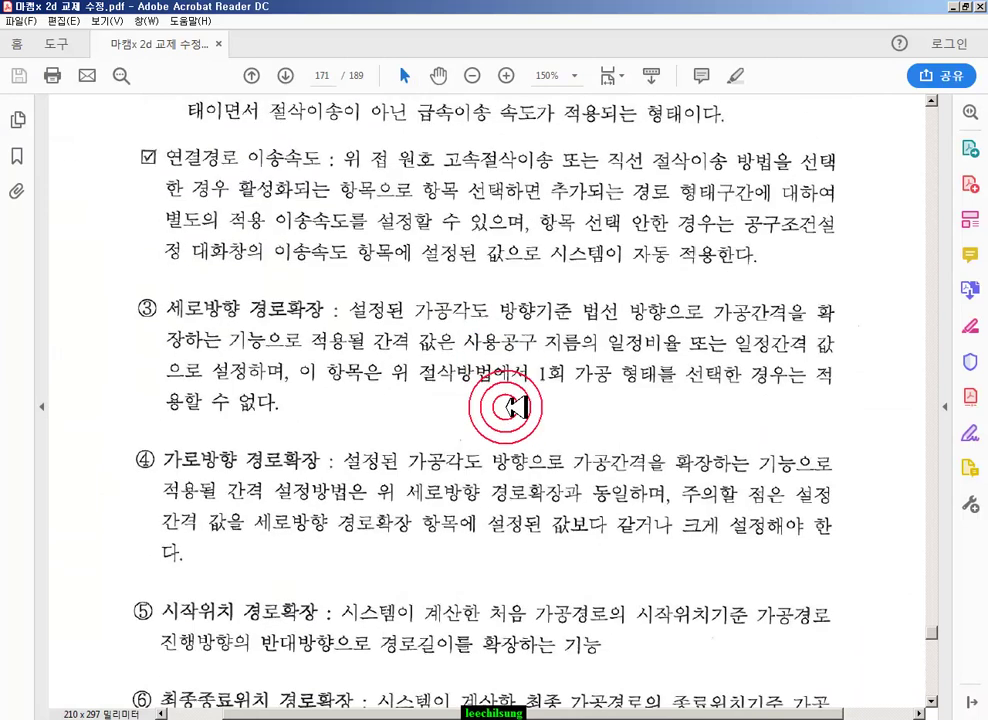
scroll(524, 388, down, 10)
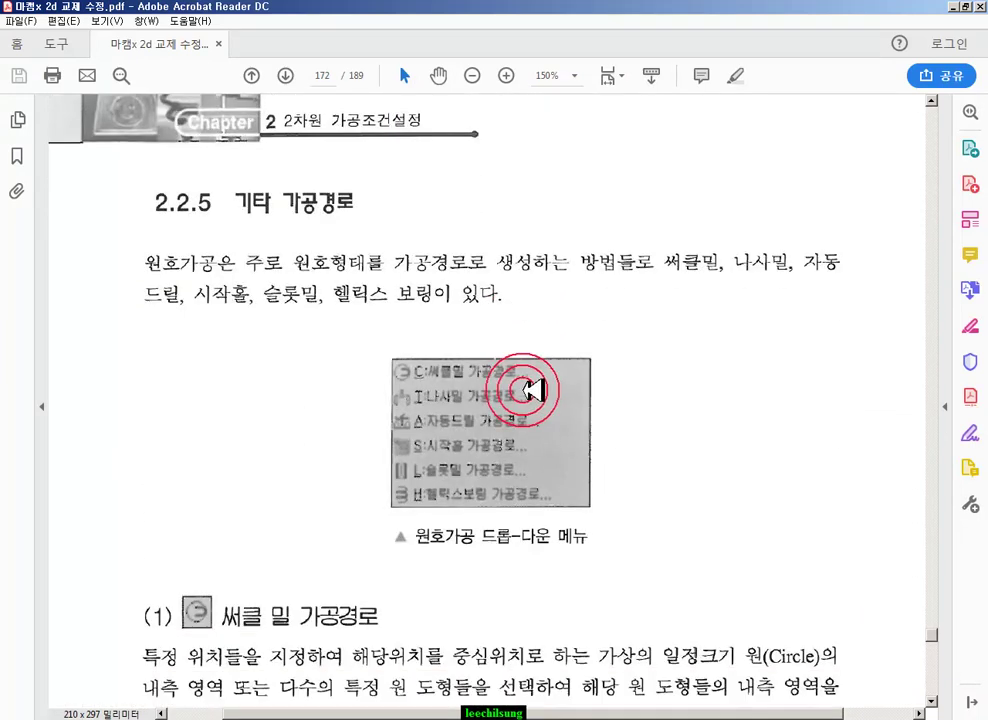
scroll(265, 220, down, 5)
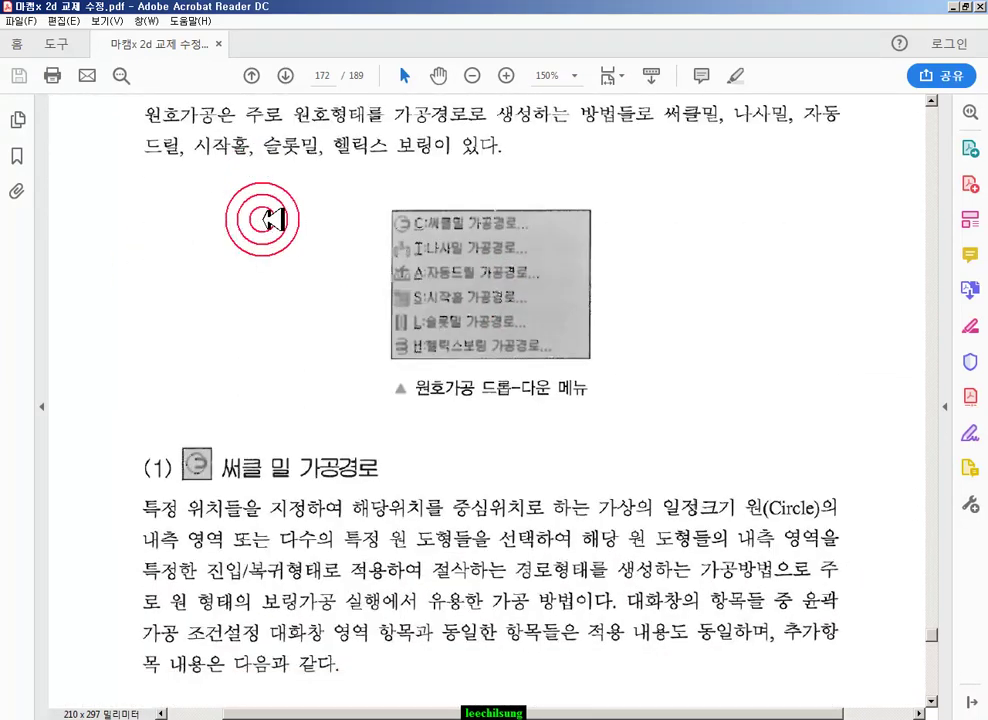
drag(140, 328, 455, 394)
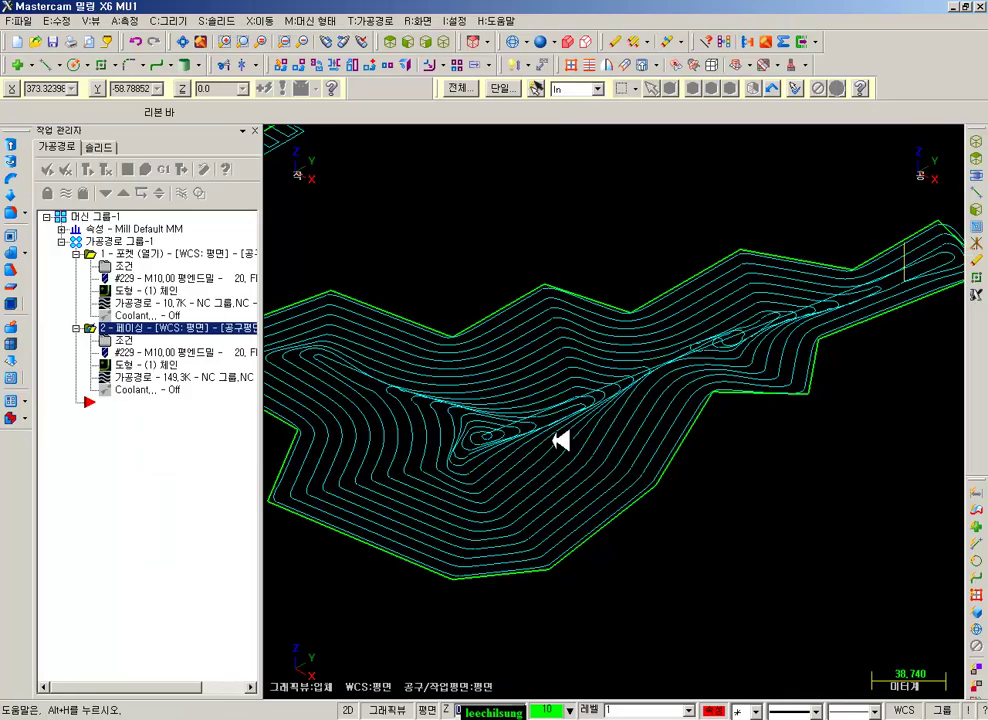
- Back in Mastercam, delete the square and the irregular outline, including the geometry linked to the toolpaths
click(662, 520)
click(336, 42)
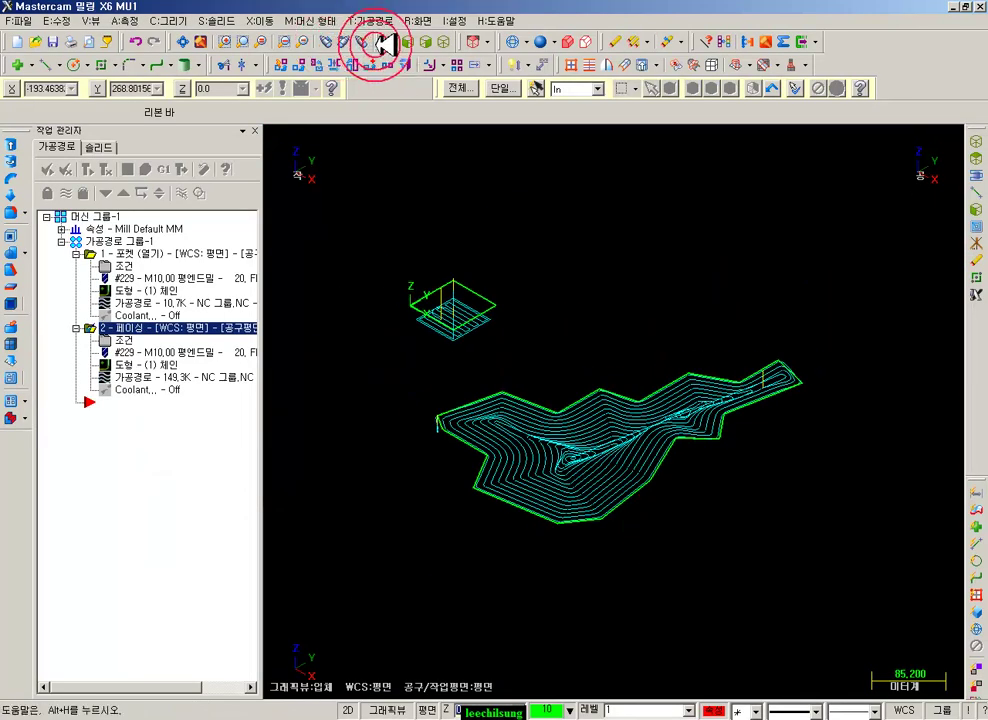
click(386, 43)
scroll(472, 302, down, 4)
drag(690, 557, 303, 211)
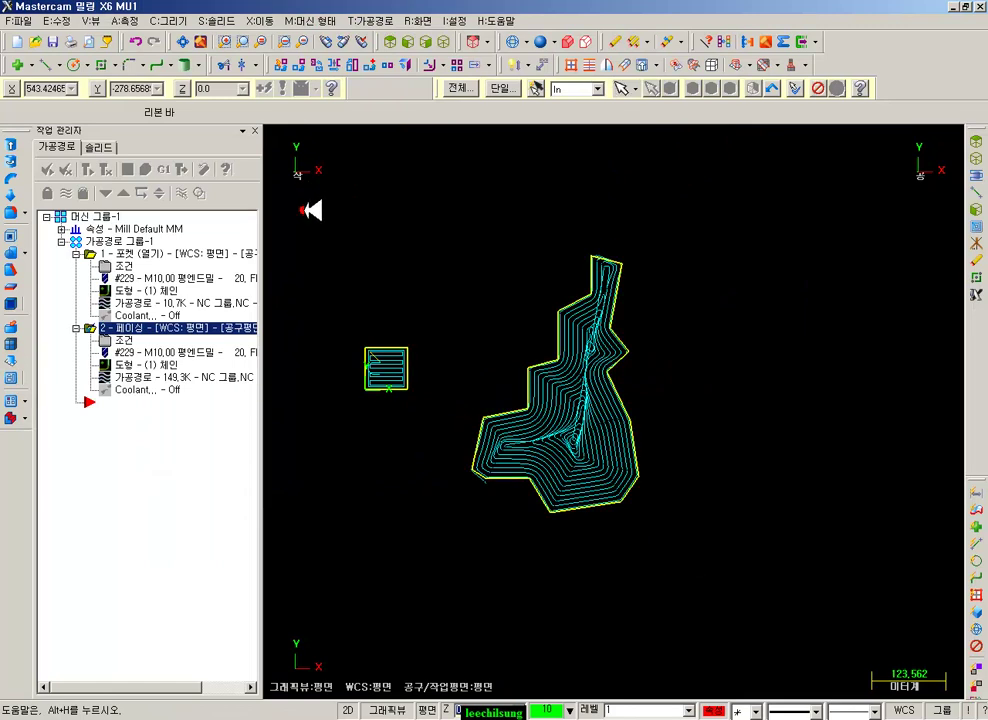
key(Delete)
click(250, 247)
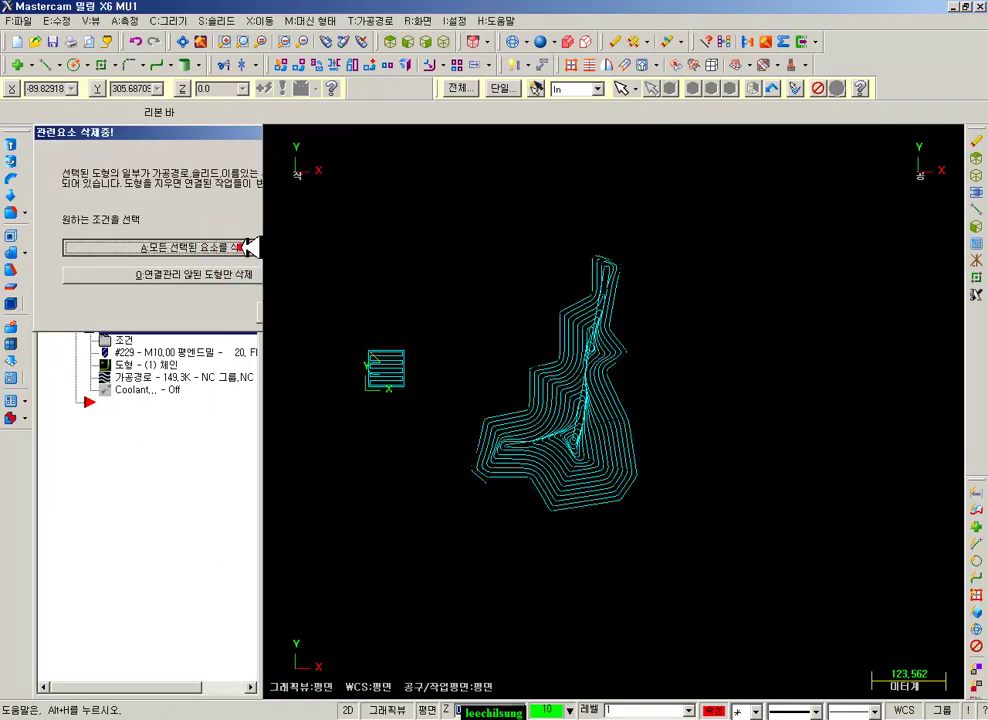
- Draw a rectangle about 214.6 mm wide and 171.4 mm high around the origin in top view
scroll(326, 351, up, 1)
scroll(622, 353, down, 4)
scroll(560, 370, up, 7)
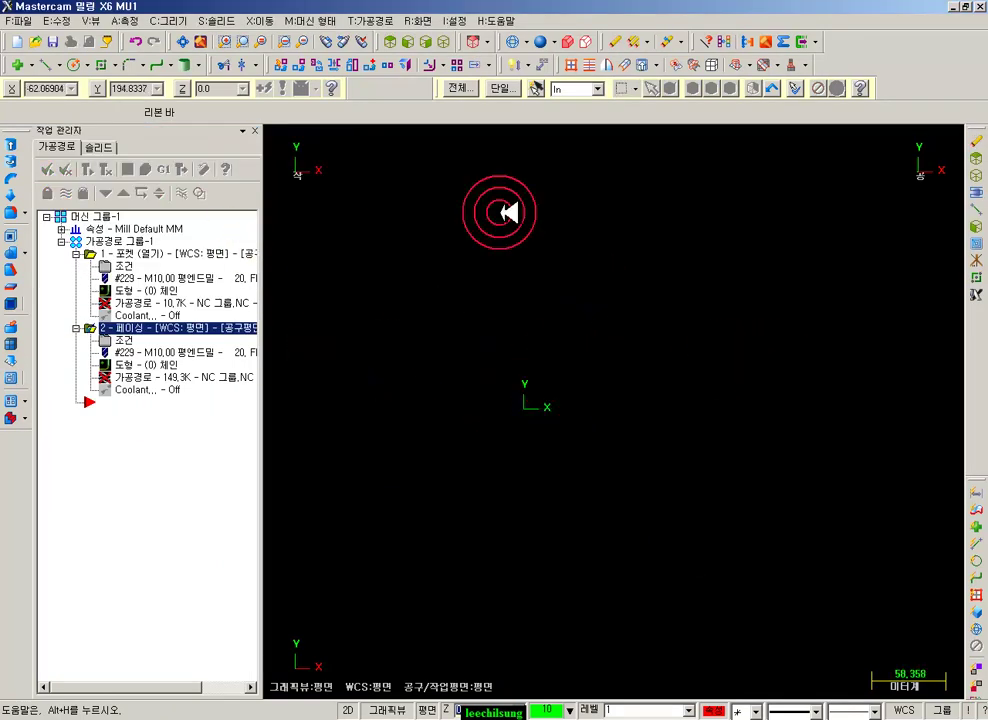
click(100, 64)
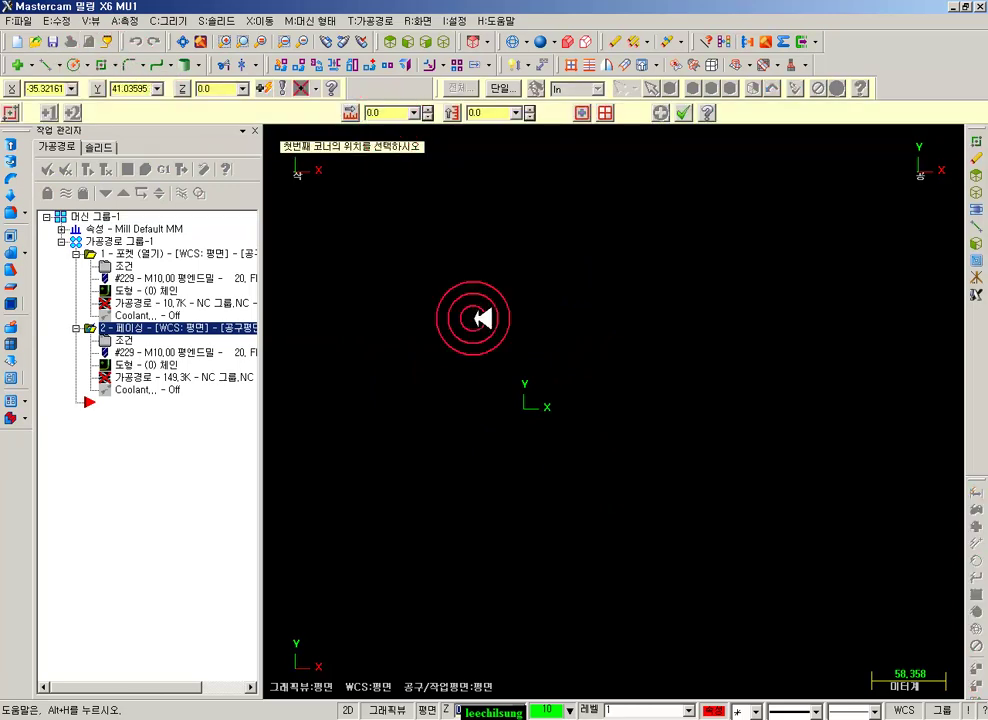
click(435, 310)
click(708, 527)
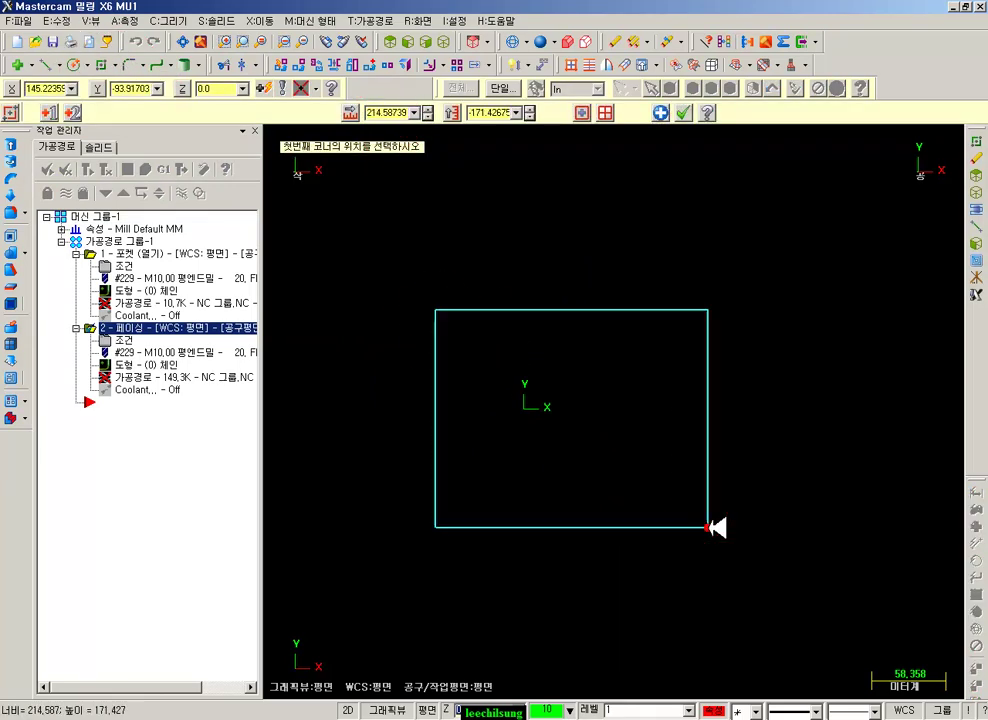
- Place six 20 mm diameter circles at scattered positions inside the rectangle
click(74, 67)
click(343, 116)
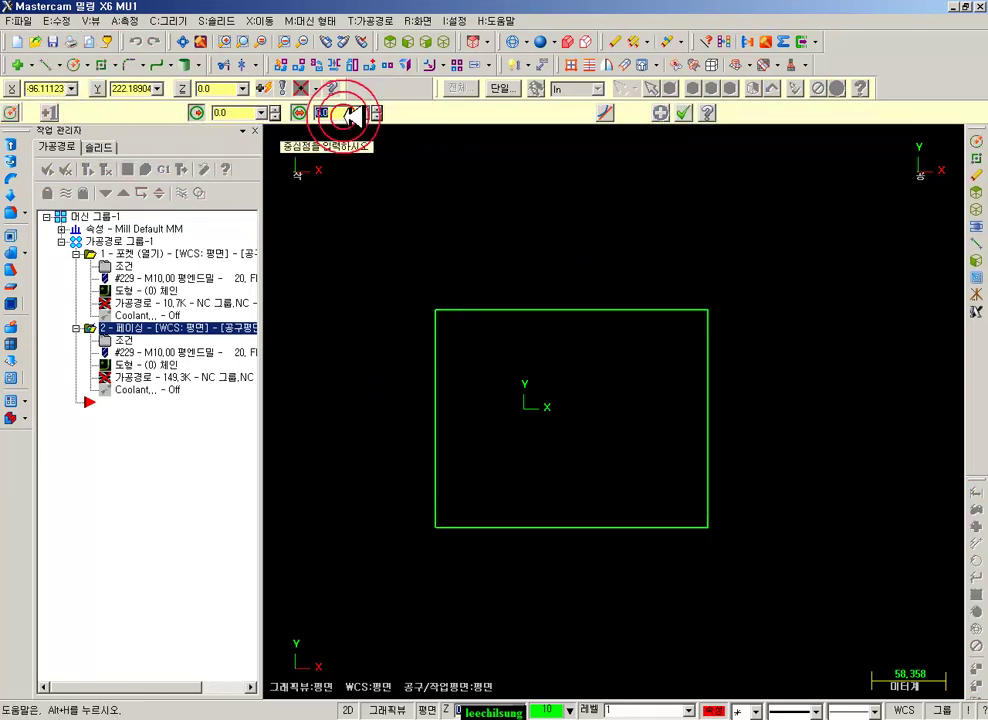
text(20)
key(Return)
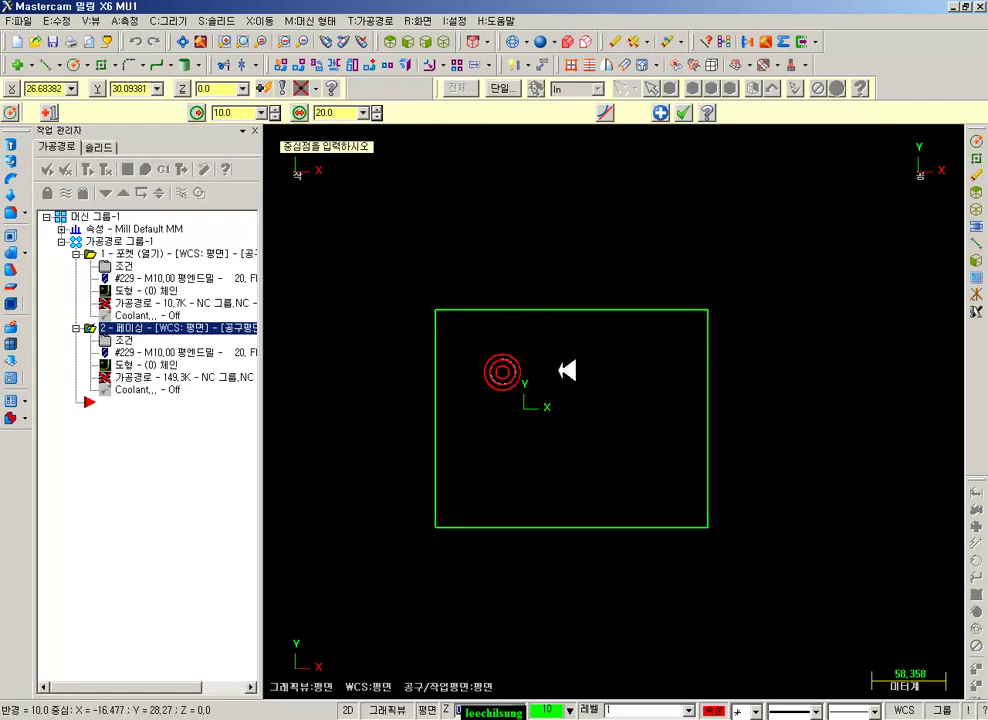
click(298, 112)
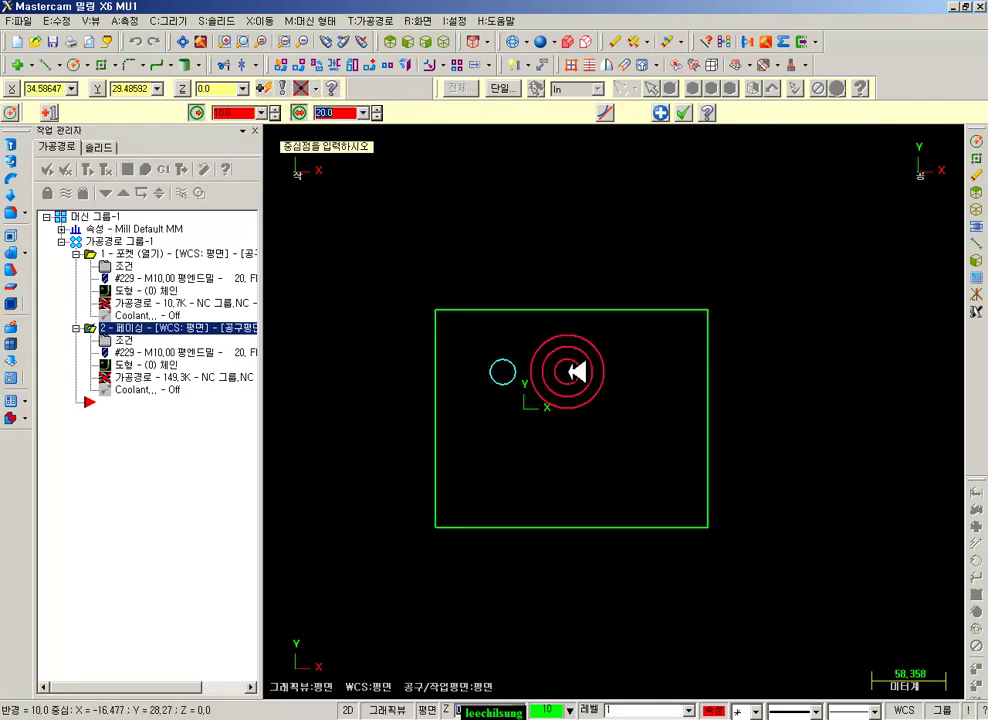
click(537, 477)
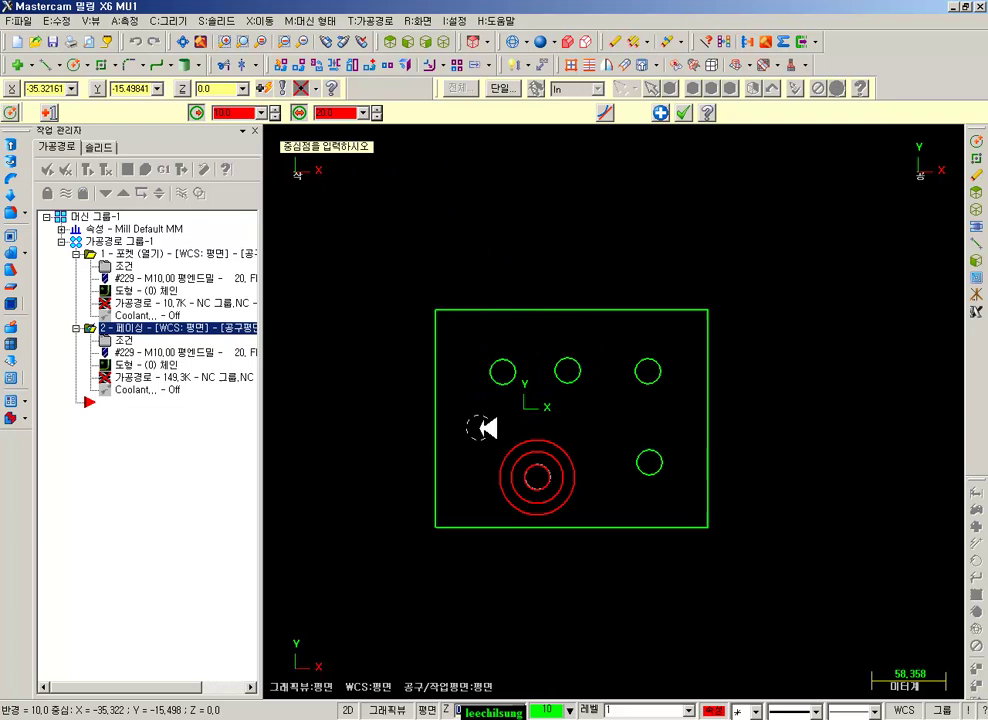
click(687, 110)
scroll(518, 501, up, 3)
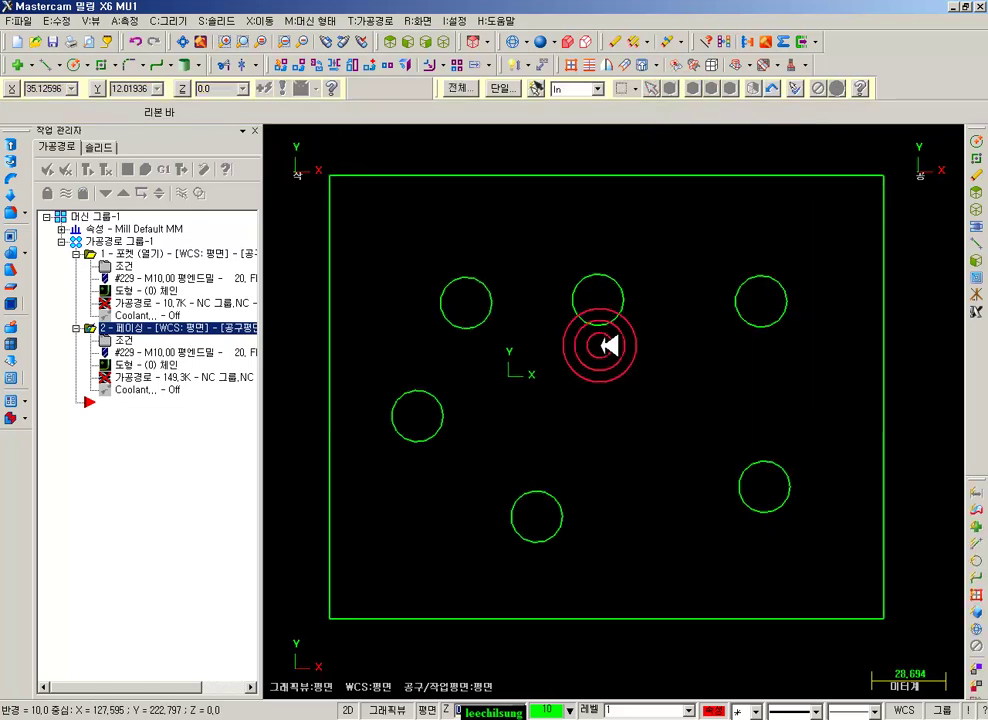
- Draw smaller concentric circles inside the three upper circles, with diameters of about 10.6, 9.7 and 8.7 mm
scroll(523, 346, up, 1)
click(74, 64)
click(465, 299)
click(345, 117)
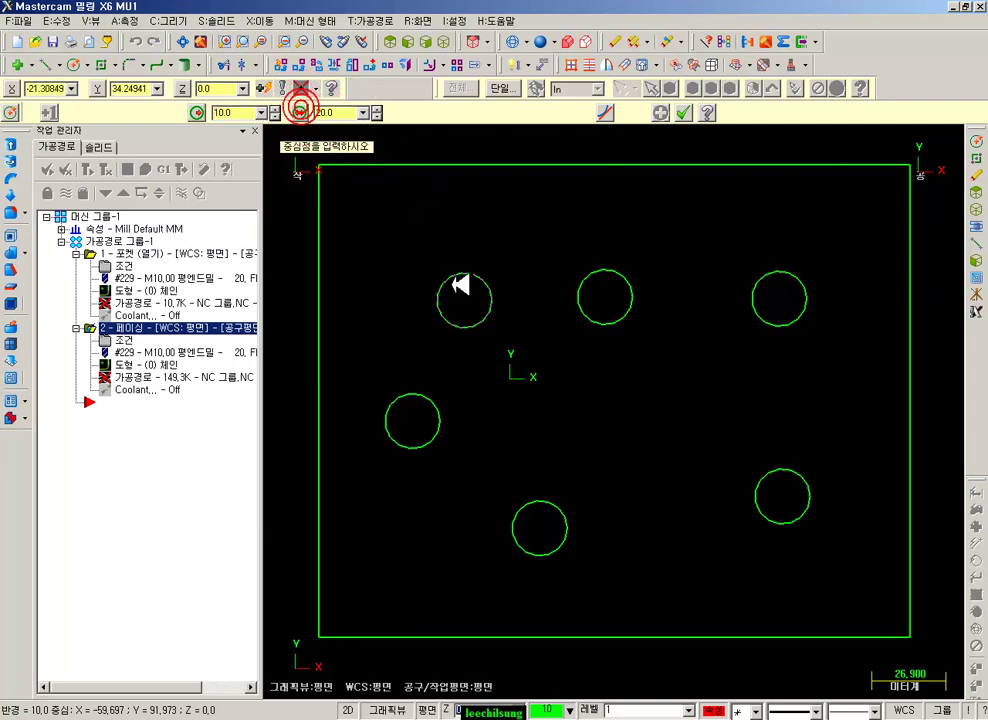
click(465, 300)
click(468, 287)
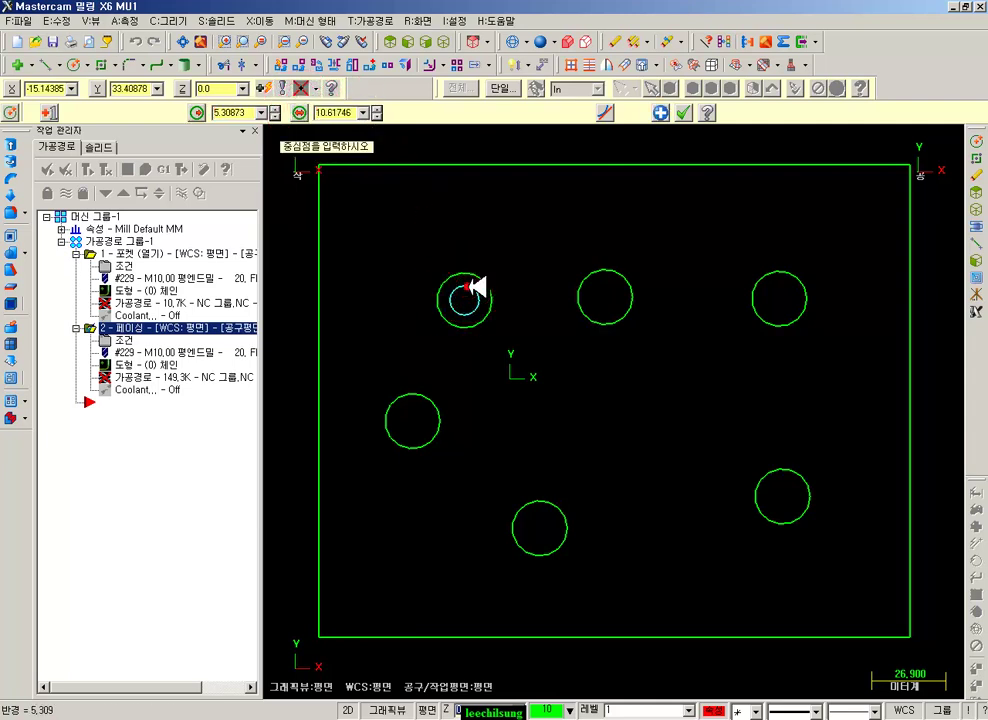
scroll(499, 307, up, 6)
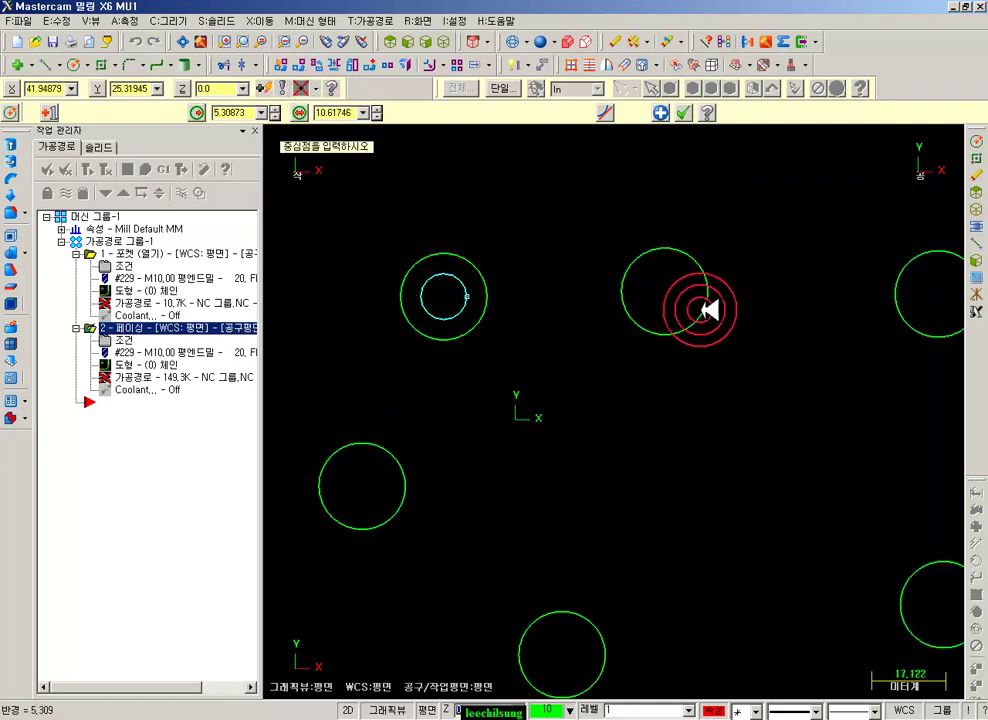
click(666, 291)
click(683, 272)
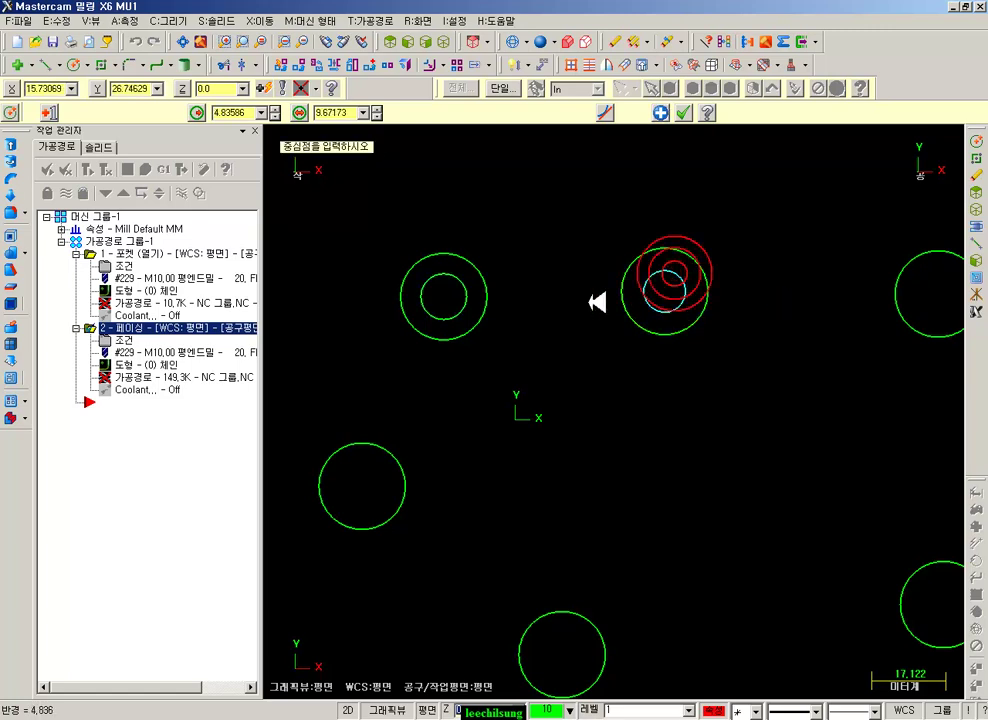
scroll(686, 293, down, 2)
click(834, 296)
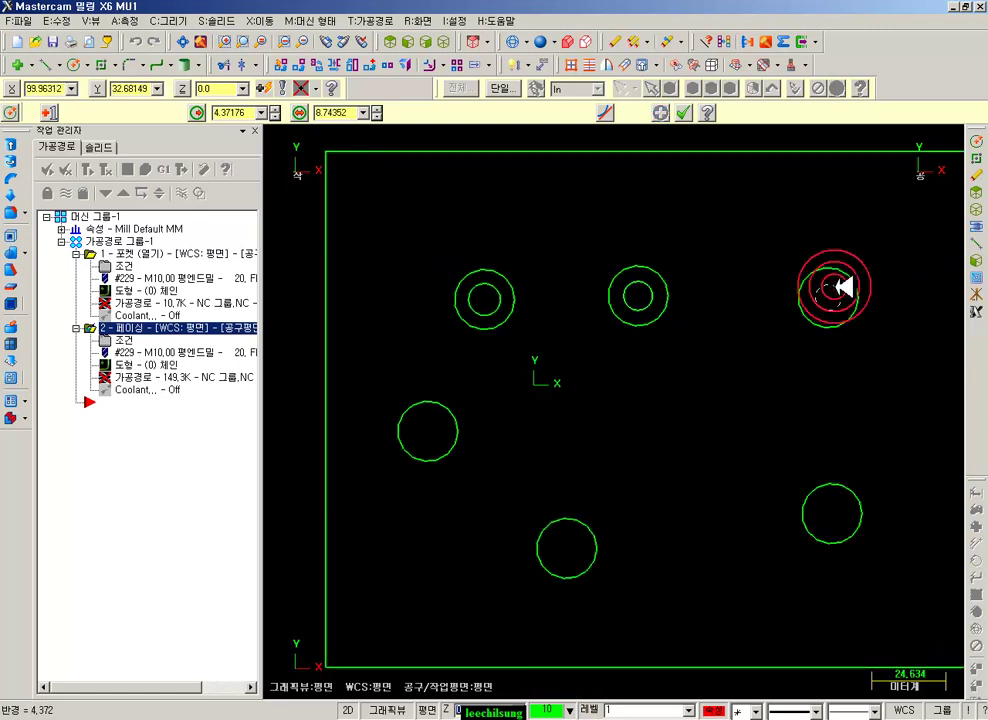
click(843, 288)
scroll(870, 295, up, 1)
scroll(608, 290, up, 2)
scroll(610, 287, up, 1)
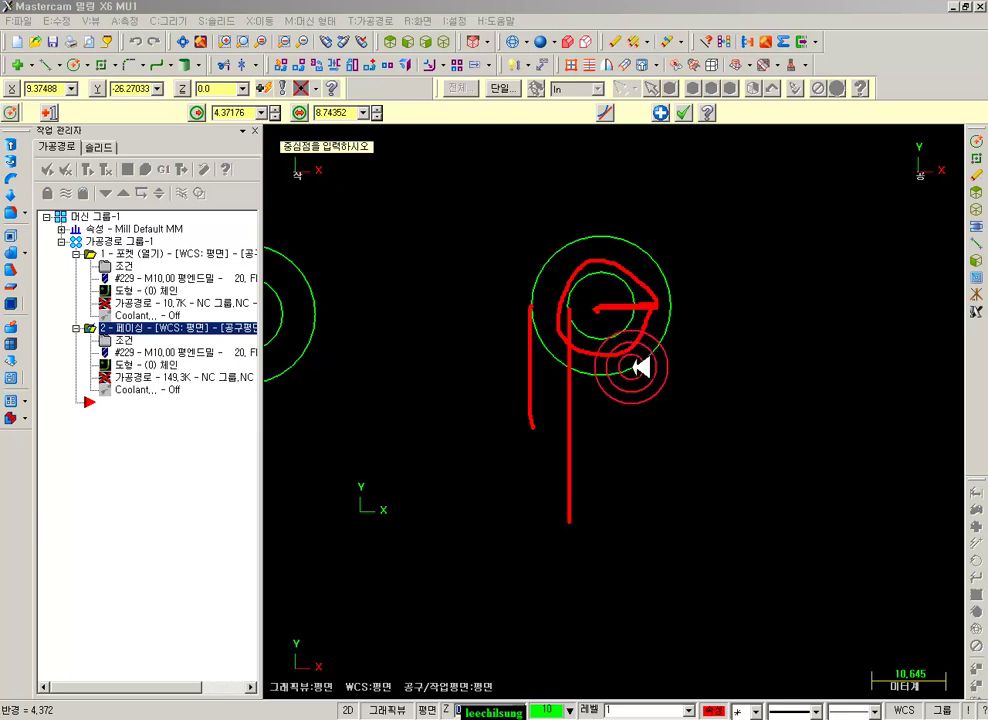
right_click(712, 231)
click(740, 385)
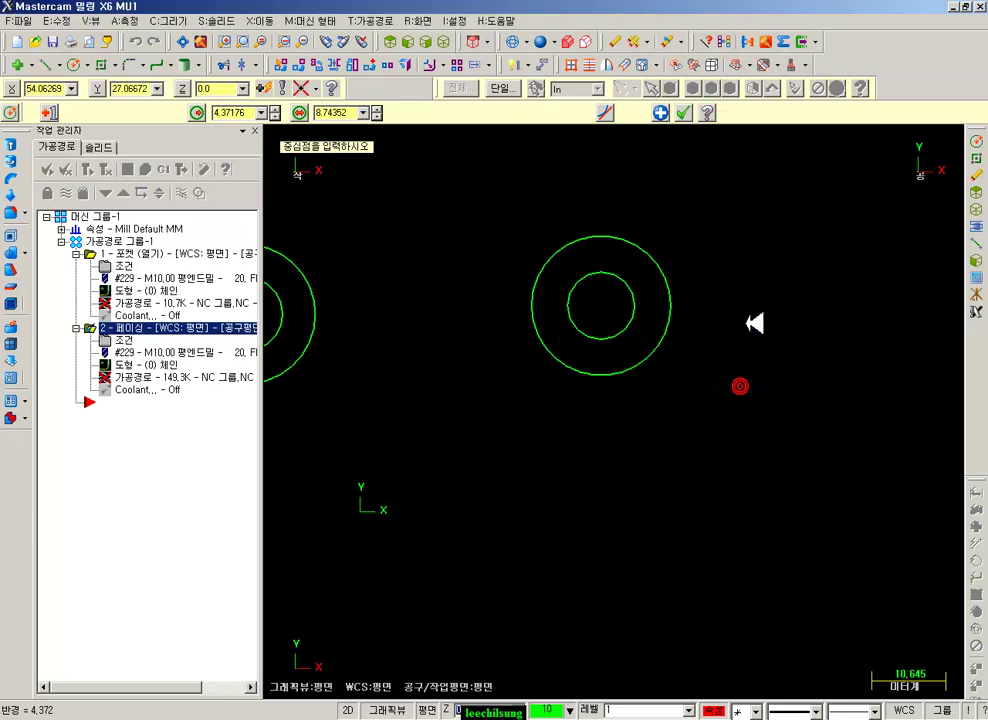
- Delete the pocket and facing operations from toolpath group 1
scroll(547, 232, up, 3)
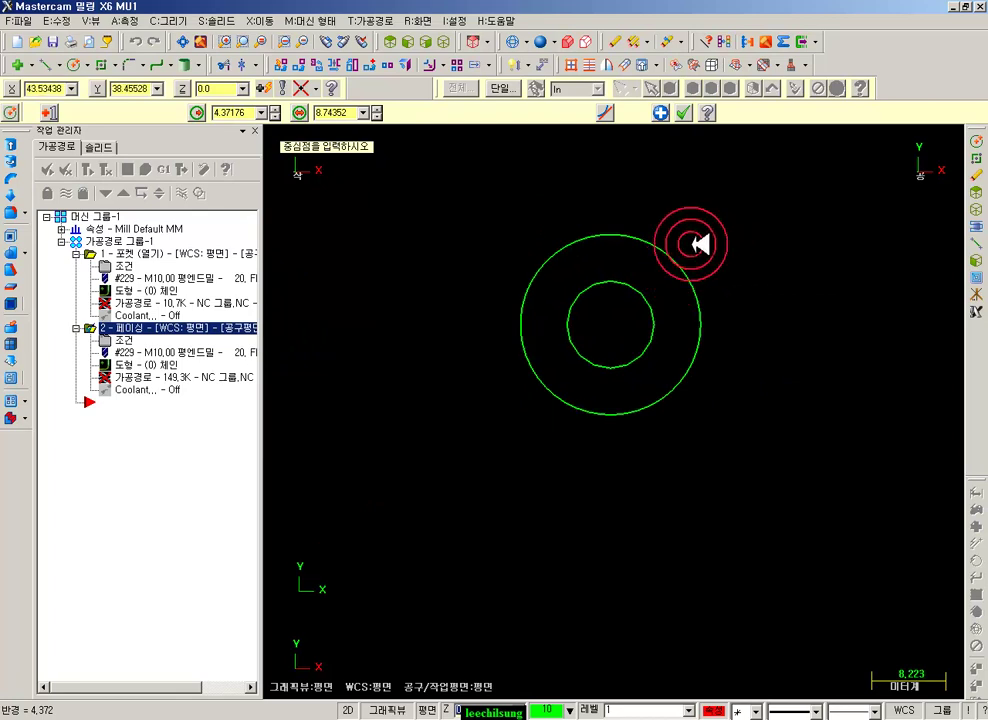
click(147, 241)
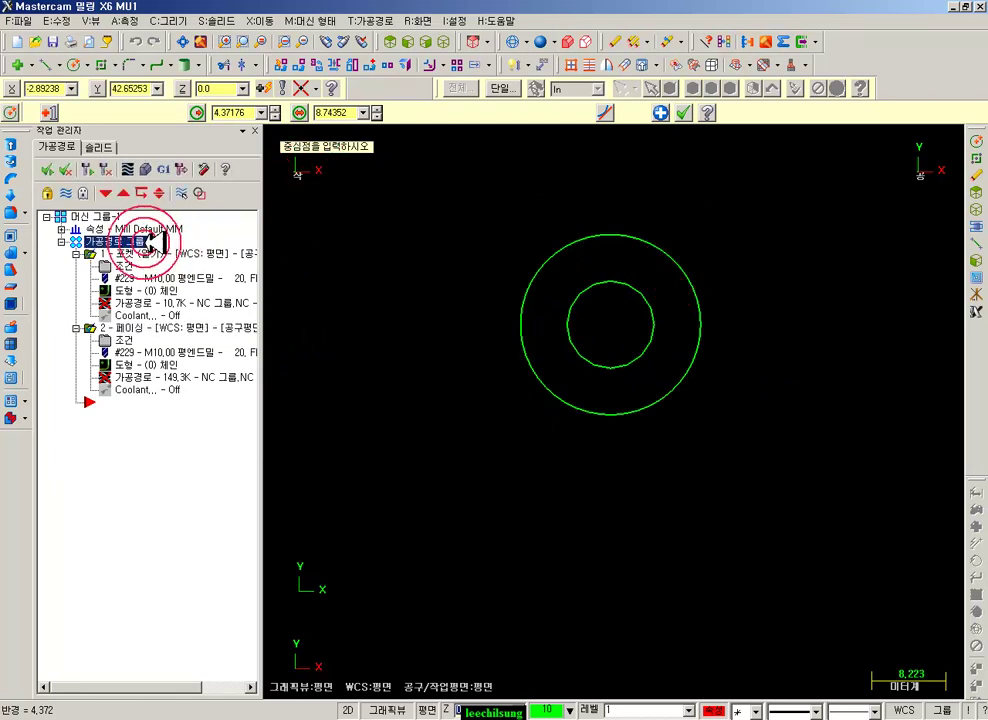
key(Delete)
click(535, 592)
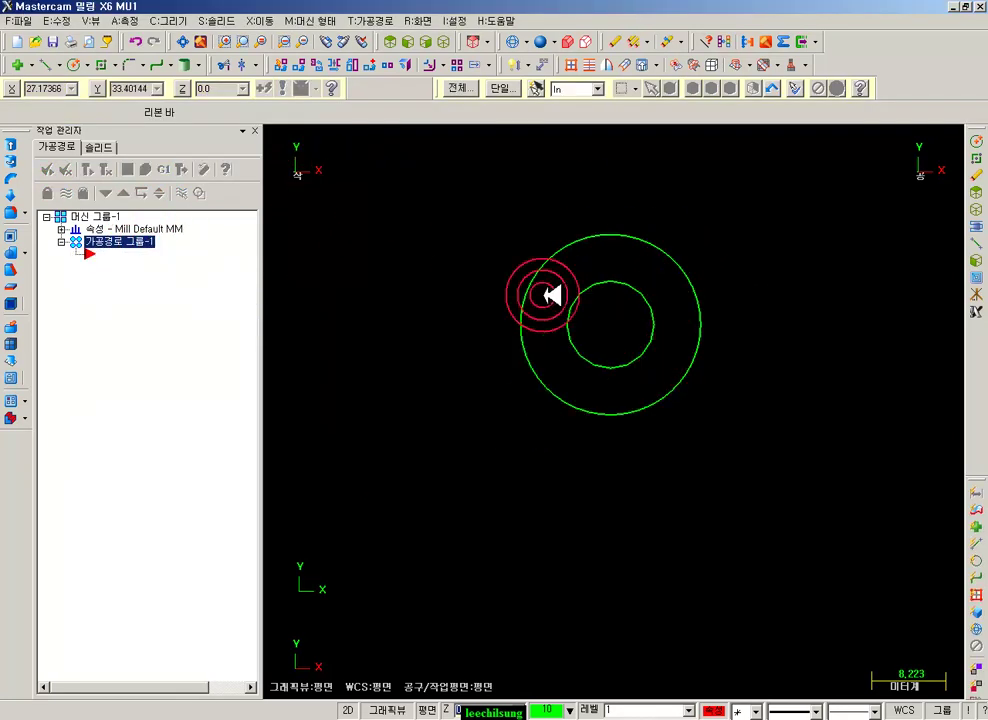
- Start a circle mill toolpath and select the outer circle of the upper hole as its machining entity
click(374, 20)
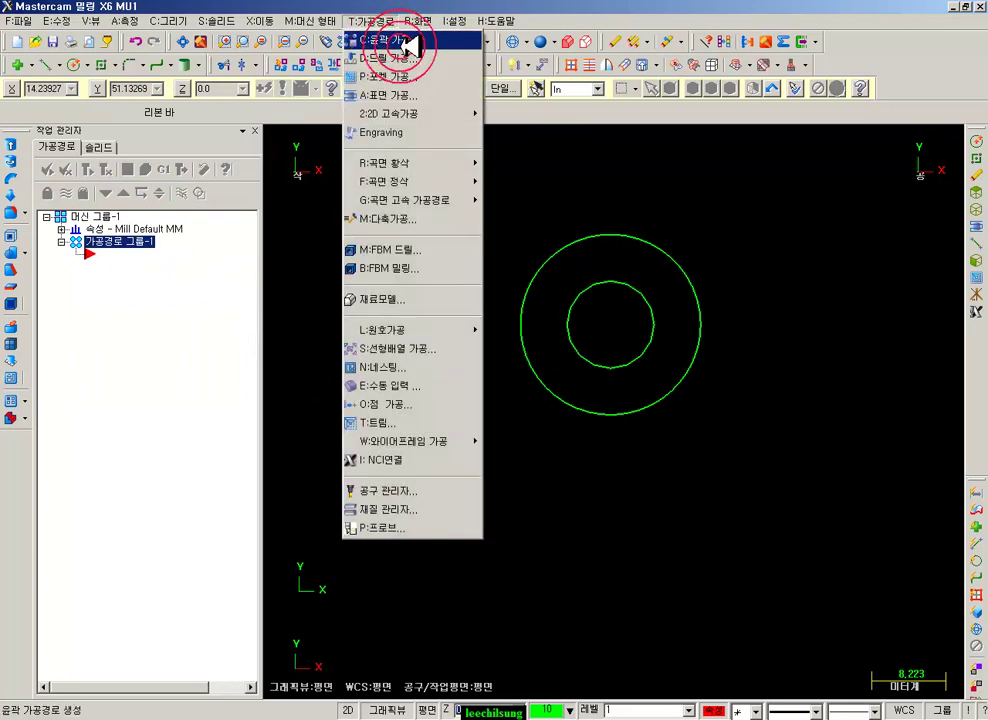
mouse_move(372, 330)
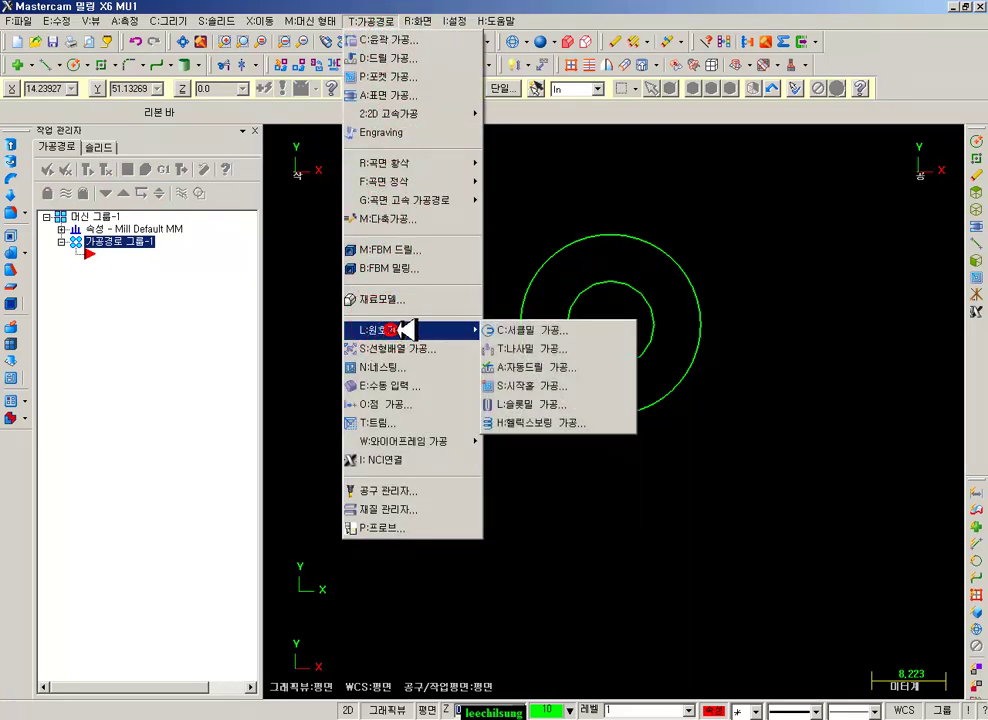
click(537, 330)
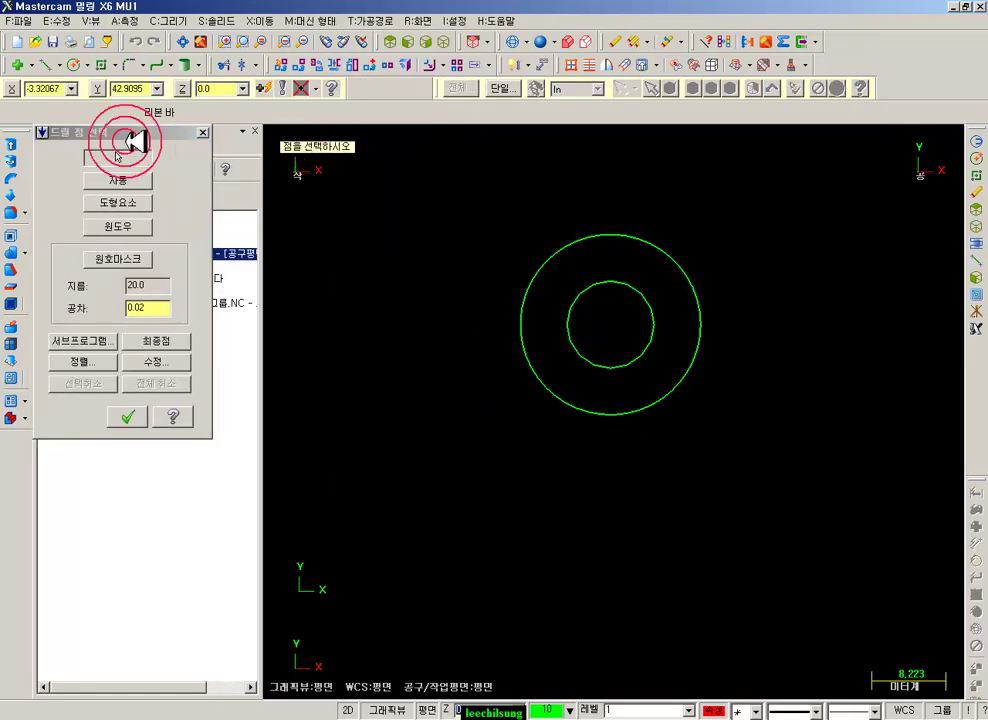
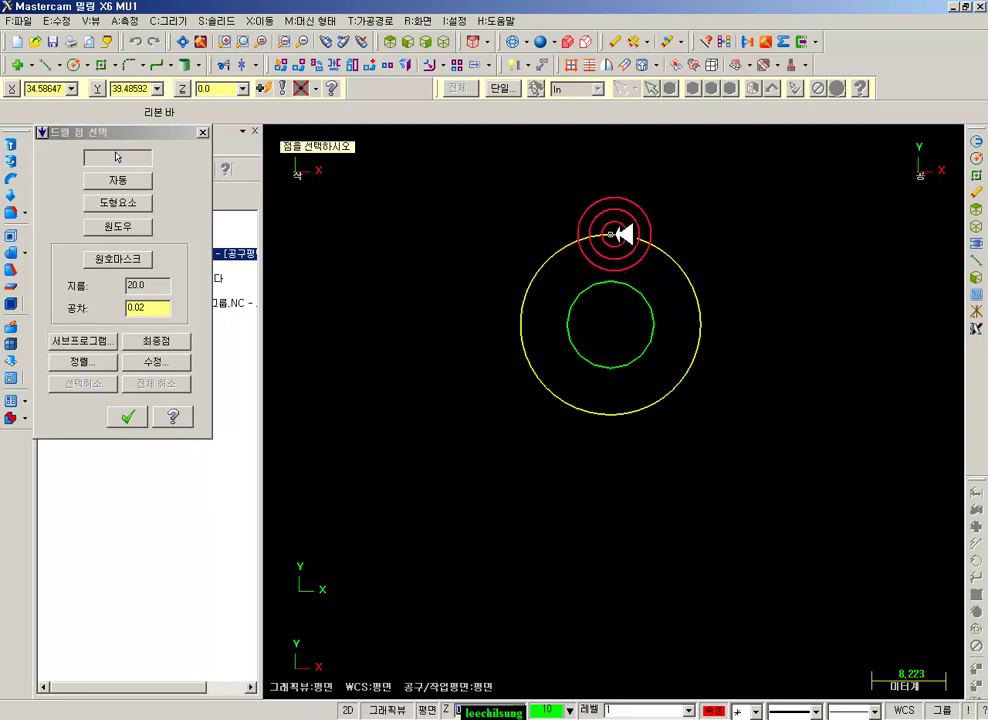
click(115, 203)
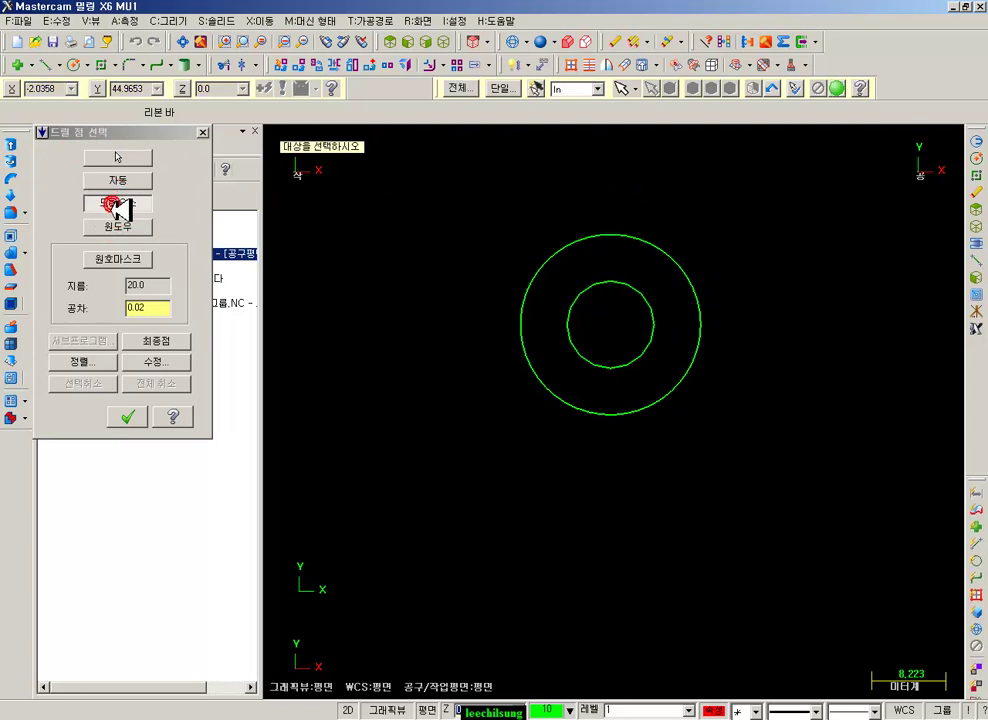
click(701, 285)
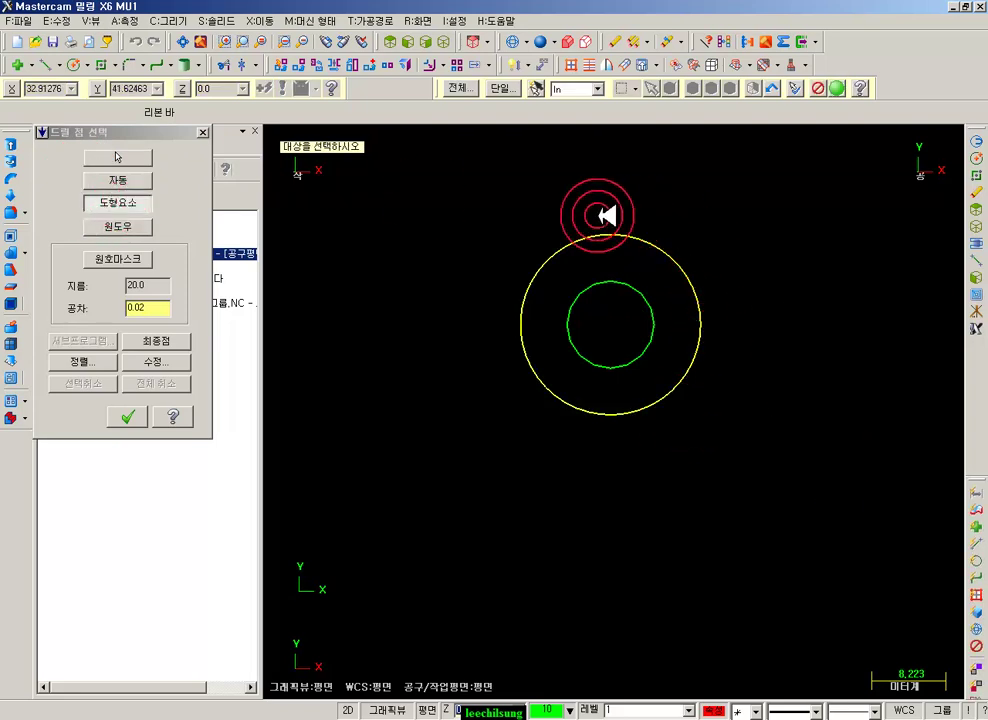
click(700, 338)
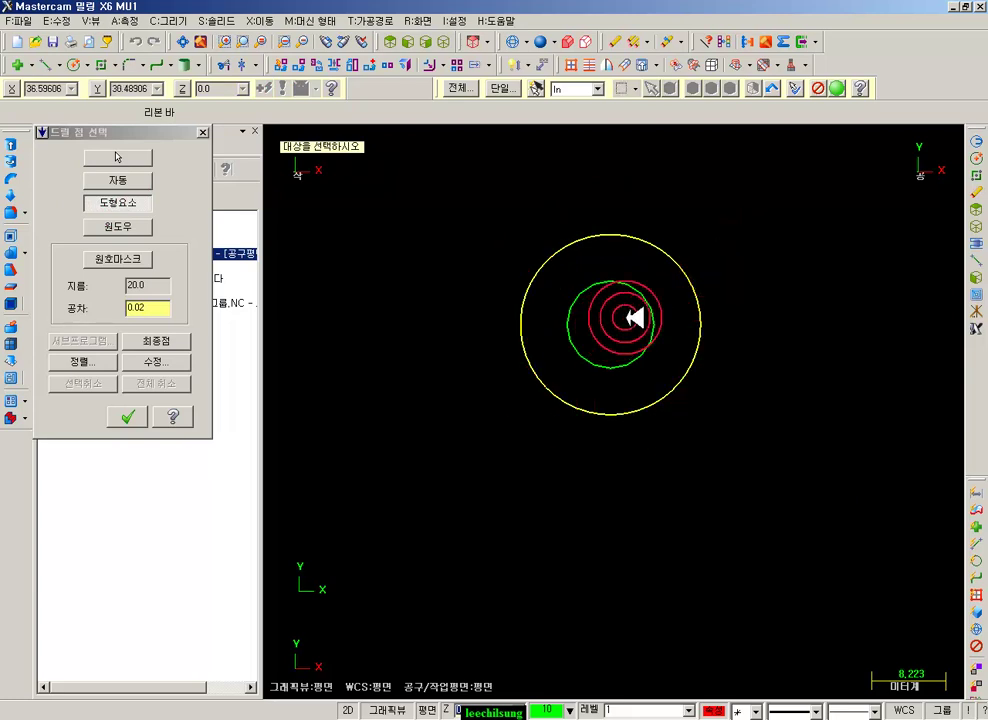
click(652, 293)
click(837, 88)
click(127, 414)
- Assign flat end mill #229 to the circle mill operation and generate the toolpath
click(82, 200)
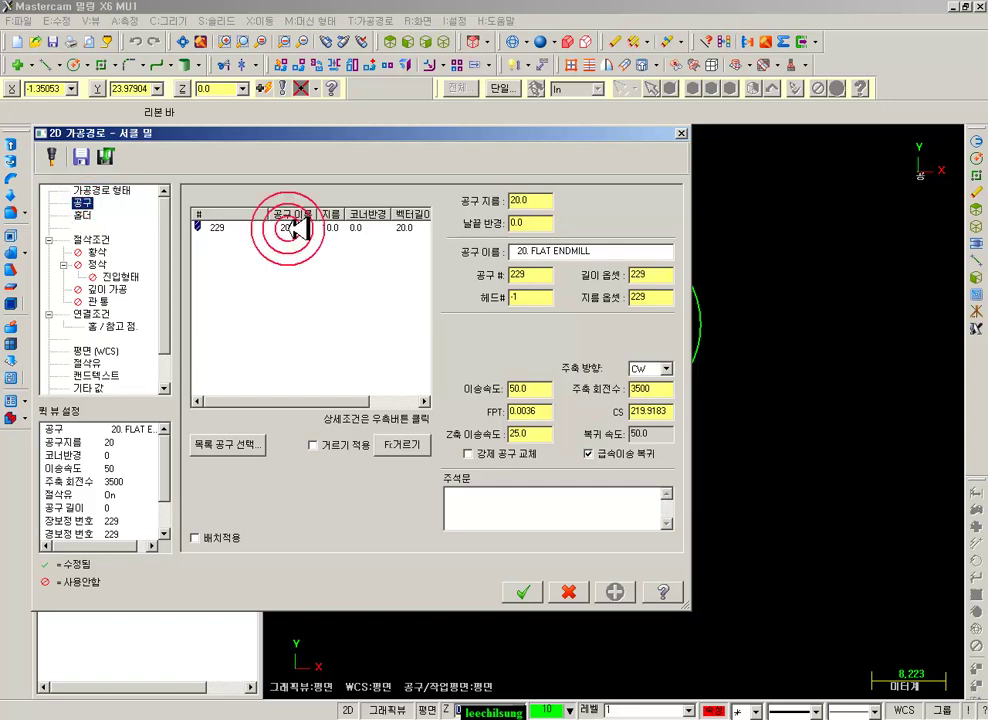
click(288, 228)
click(108, 238)
click(519, 591)
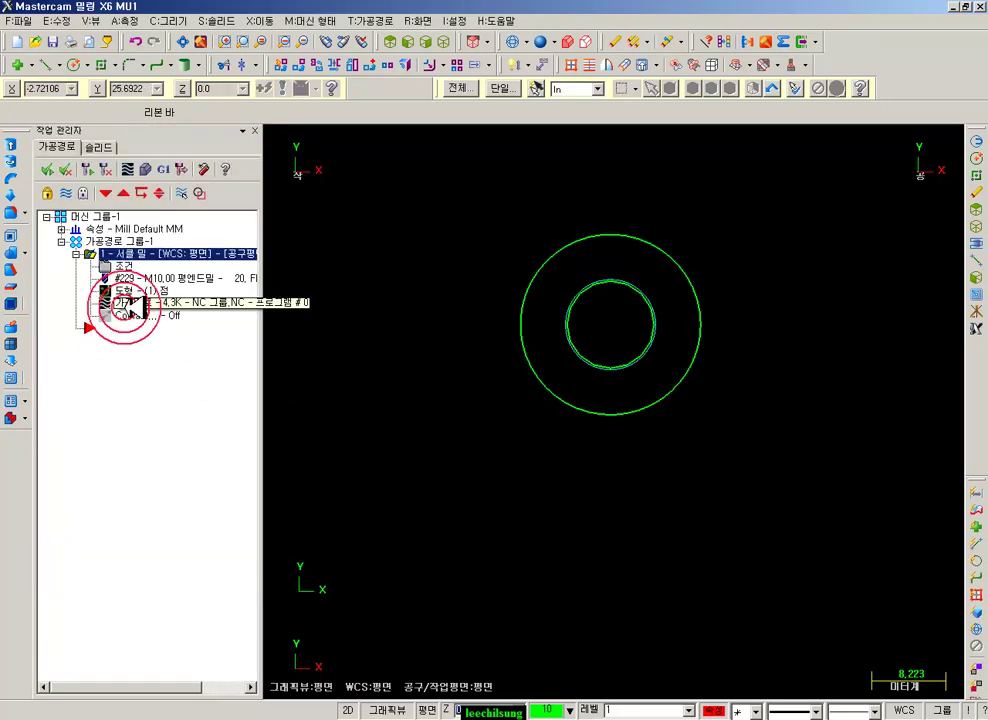
- Backplot the circle mill toolpath with the swept tool area shaded, and check the tool against the circle's wall
click(124, 306)
drag(503, 139, 797, 135)
click(144, 173)
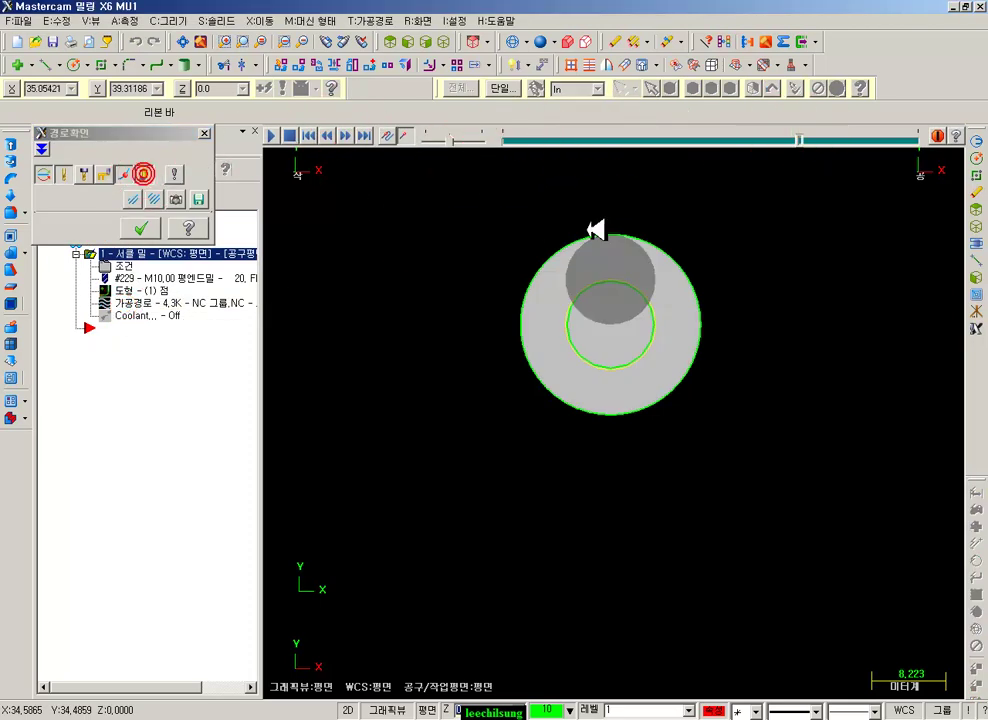
scroll(657, 298, up, 5)
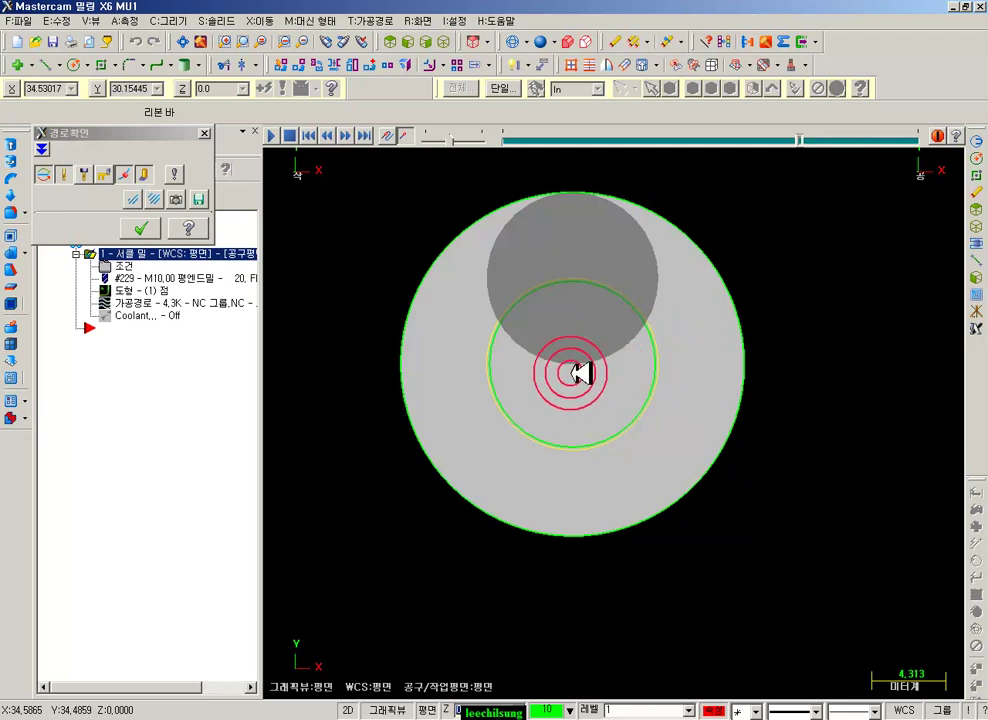
click(143, 229)
- In the circle mill parameters, enable the finish pass and lead-in/out with the start at the arc centre
click(124, 267)
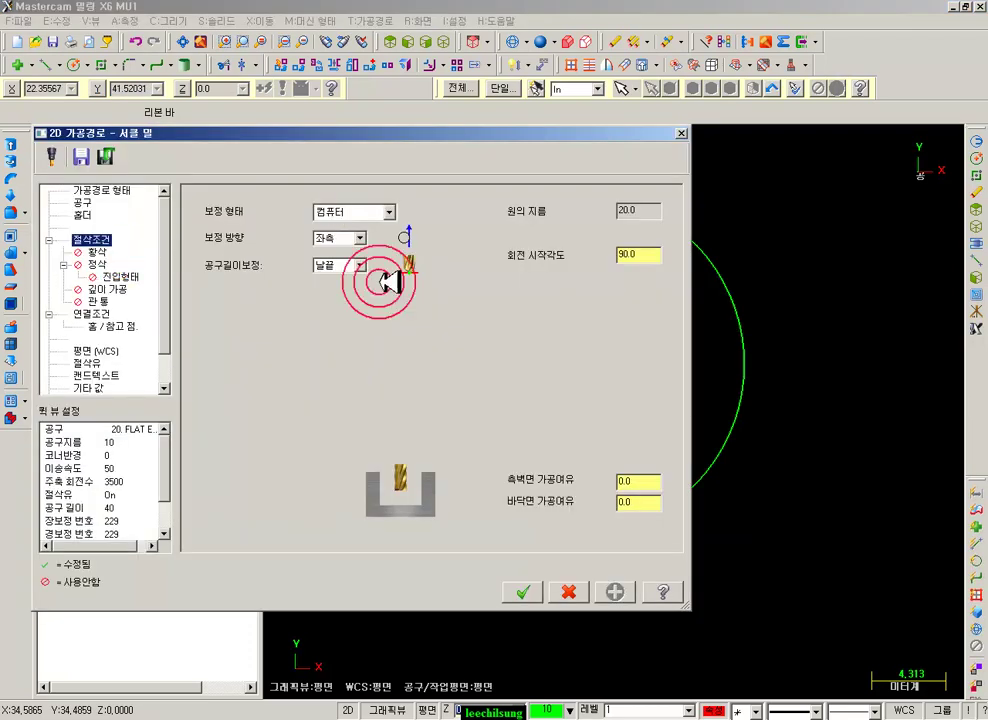
click(105, 265)
click(213, 210)
click(230, 375)
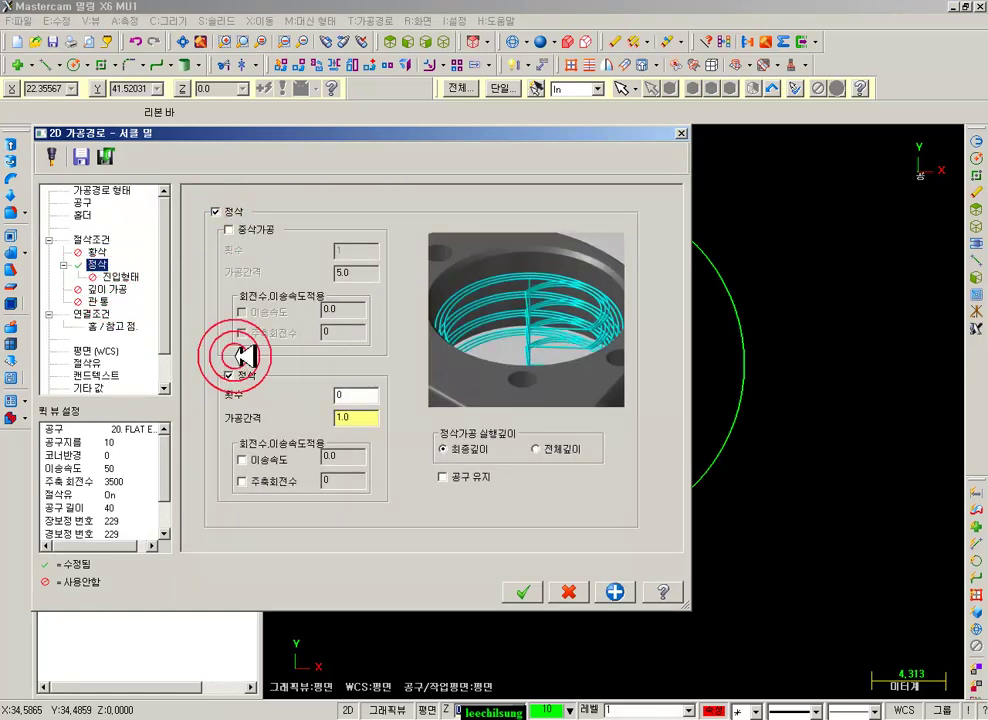
click(120, 276)
click(224, 293)
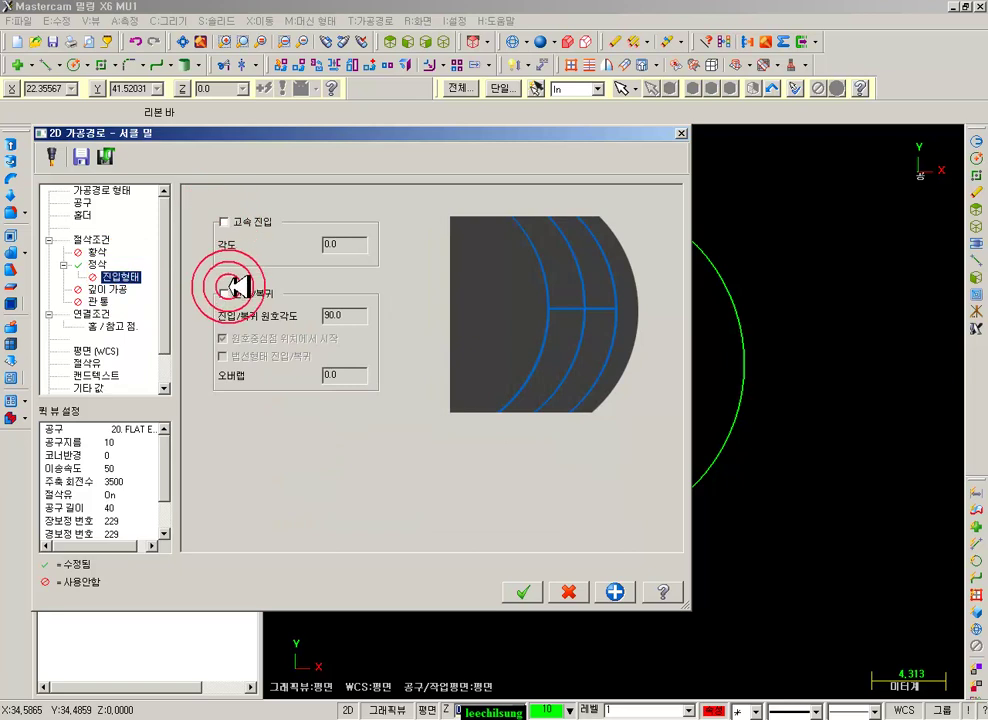
click(240, 340)
click(188, 706)
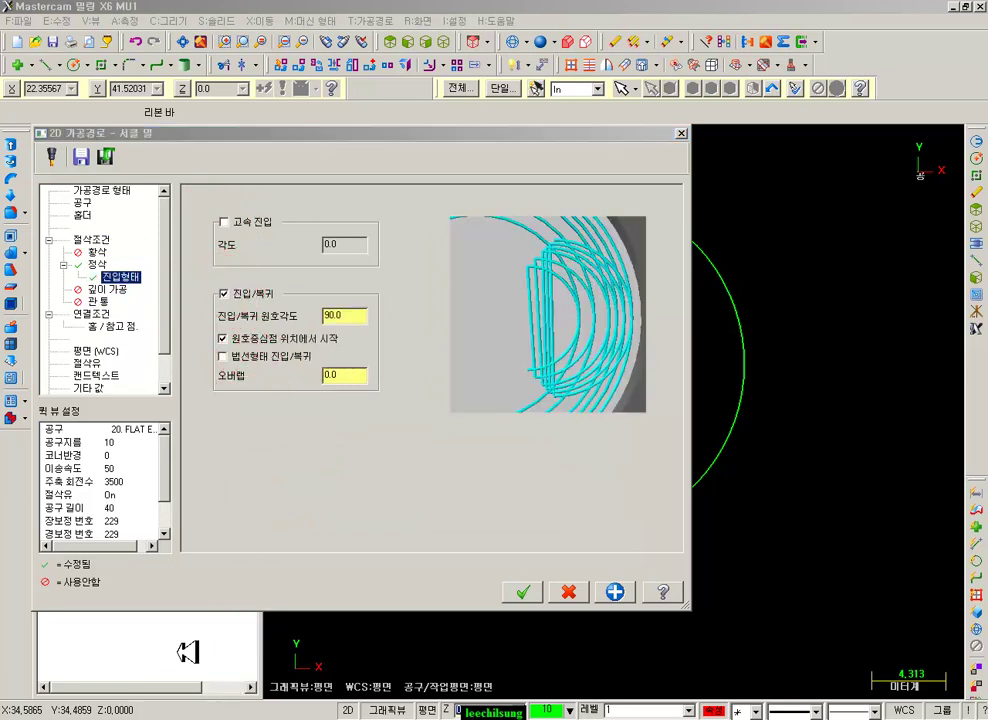
mouse_move(356, 335)
mouse_down()
mouse_move(280, 327)
mouse_move(199, 337)
mouse_move(202, 349)
mouse_up()
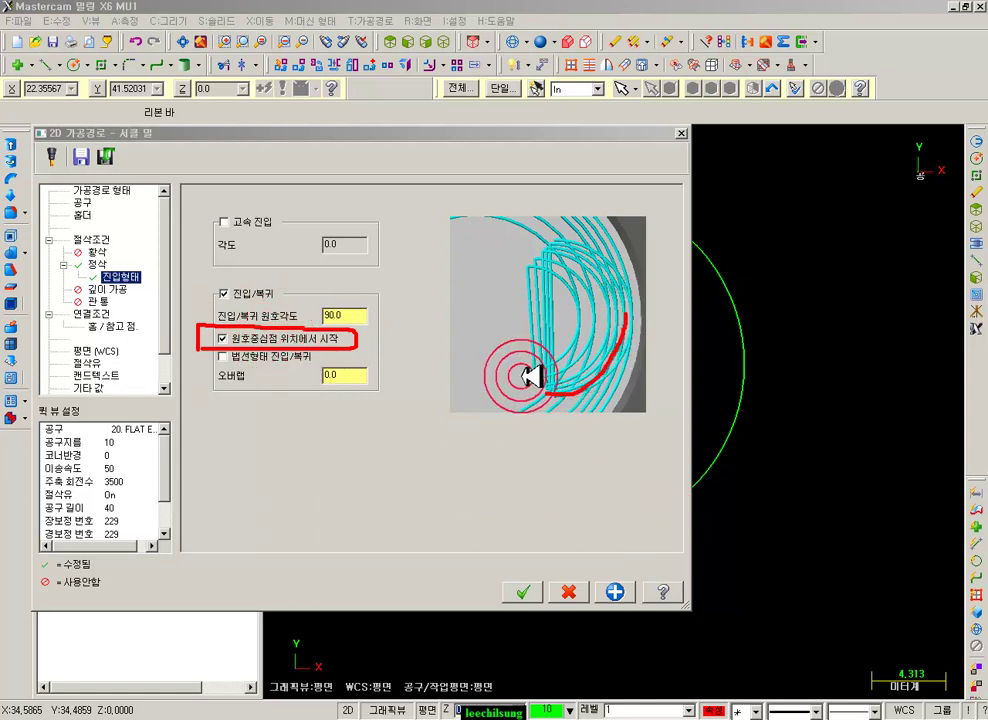
mouse_move(547, 176)
mouse_down()
mouse_move(547, 452)
mouse_move(626, 320)
mouse_move(567, 254)
mouse_move(474, 325)
mouse_move(540, 378)
mouse_up()
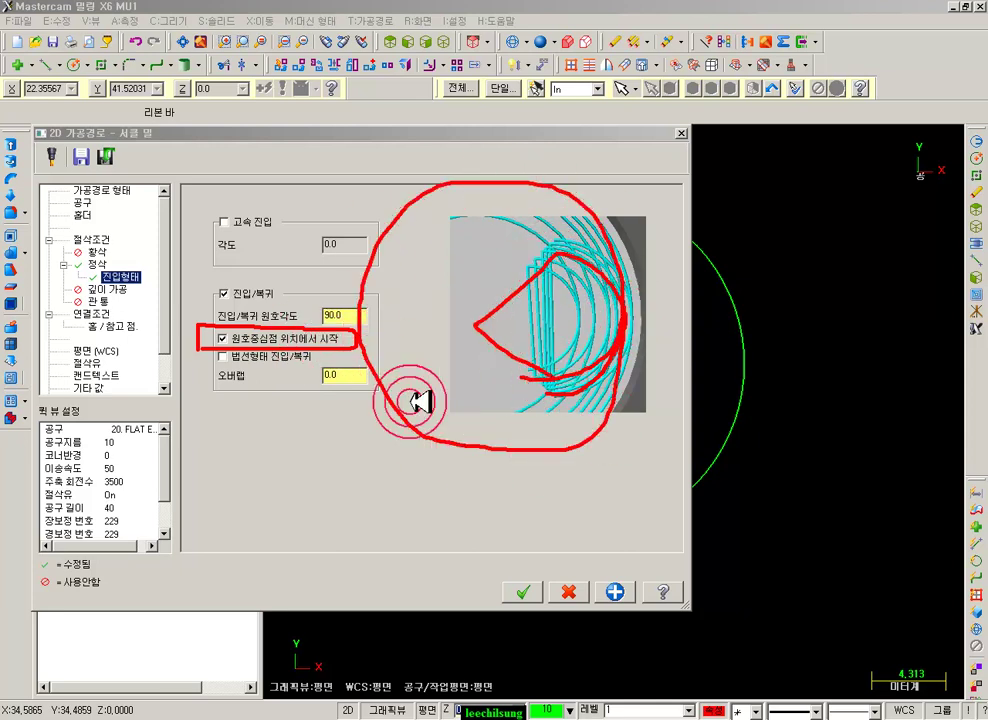
right_click(386, 462)
click(427, 611)
- Accept the circle mill parameters, regenerate the toolpath and play its backplot at a slower speed
click(528, 590)
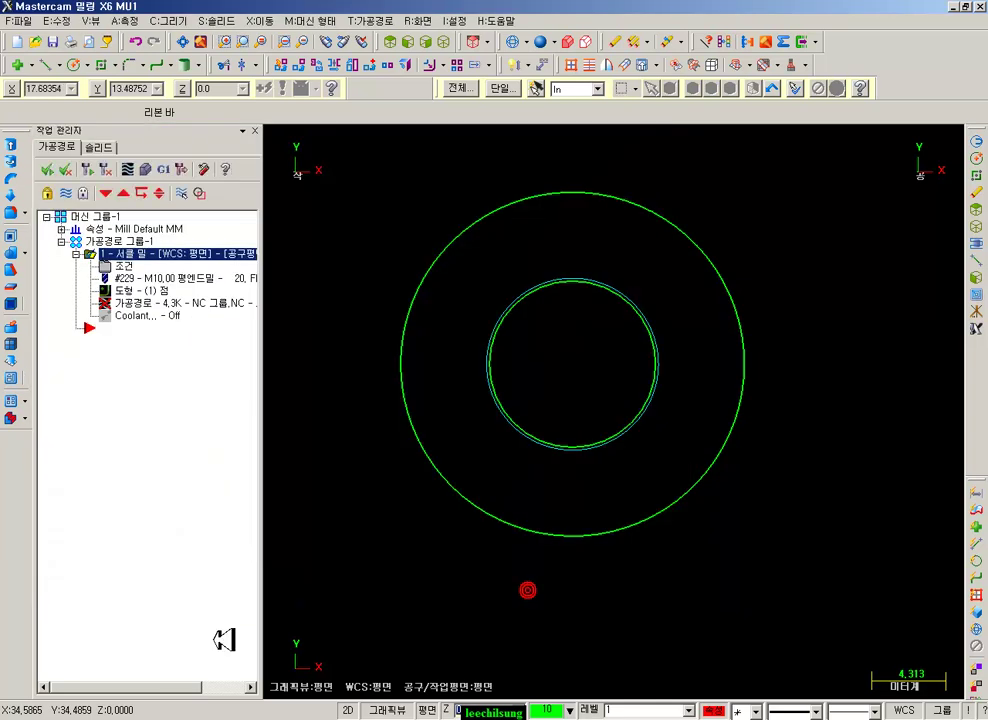
click(88, 167)
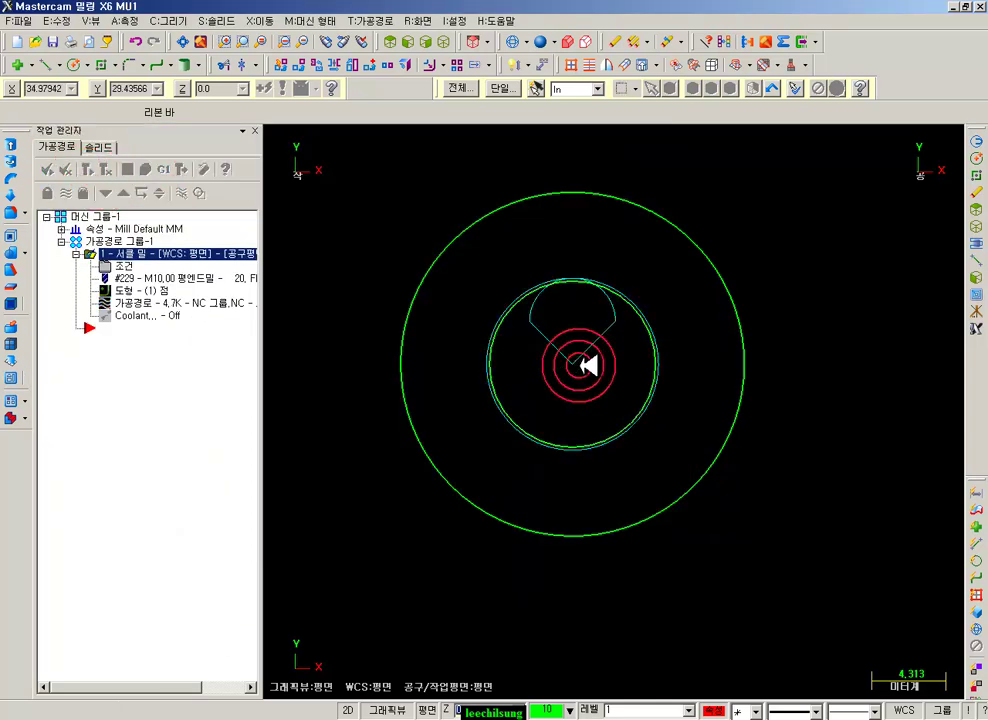
click(136, 302)
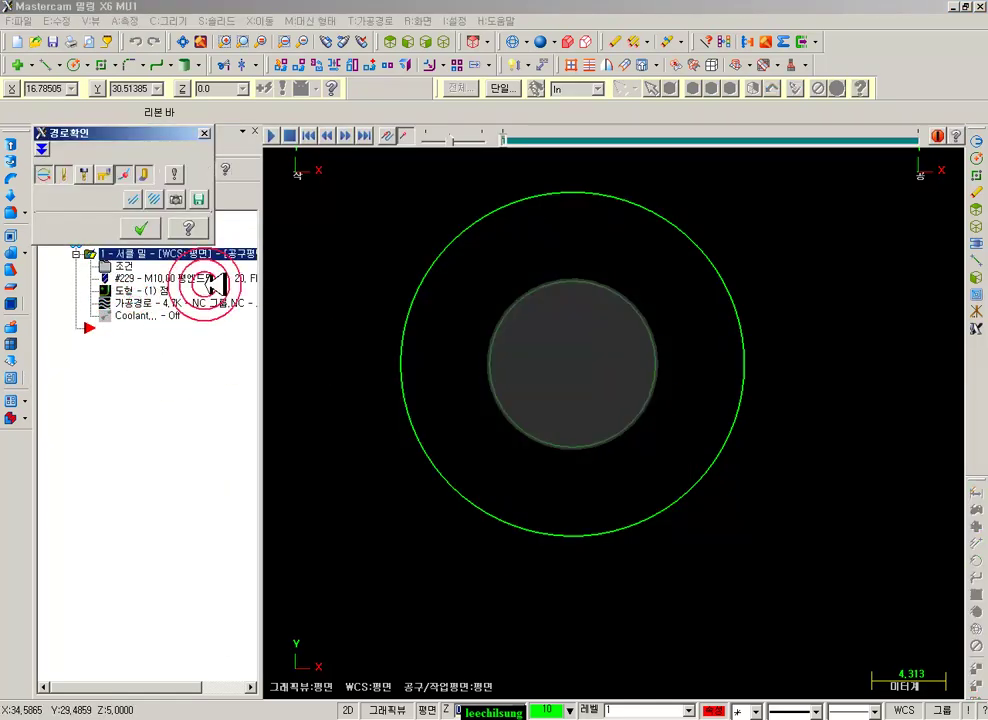
click(440, 136)
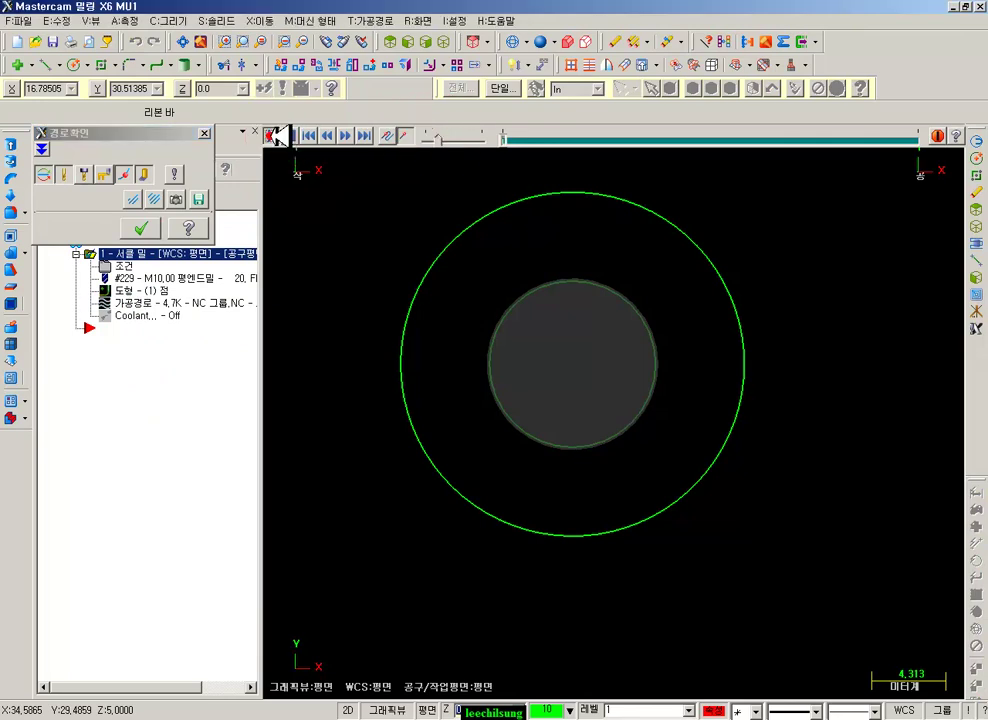
click(277, 134)
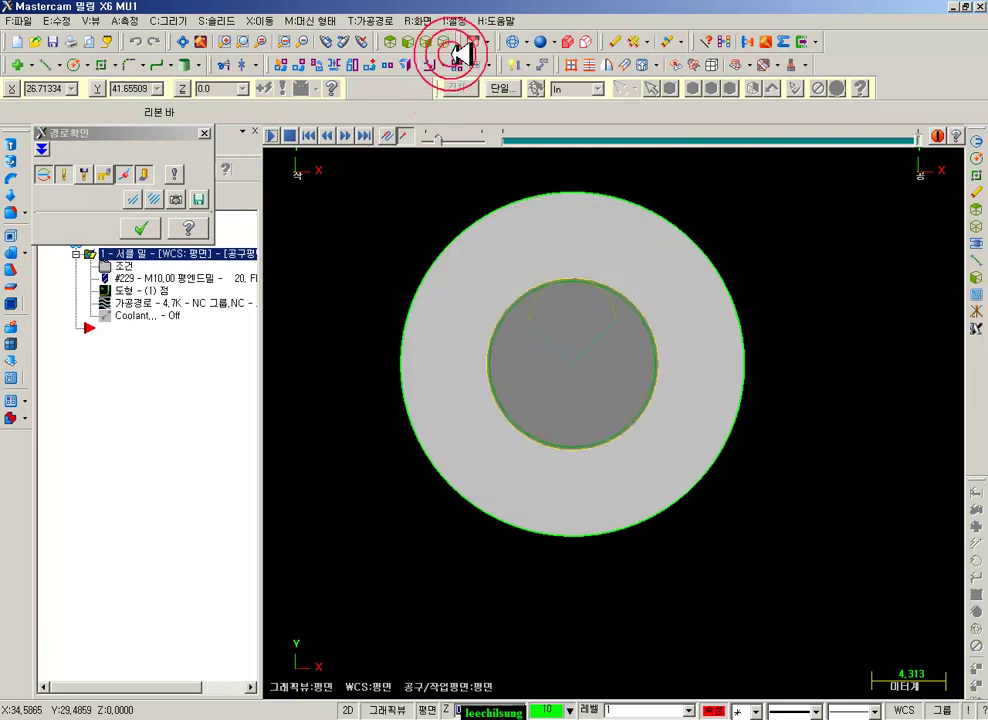
- Examine the circle mill's entry and exit moves in isometric view, with and without the simulated tool
click(443, 44)
scroll(413, 281, up, 10)
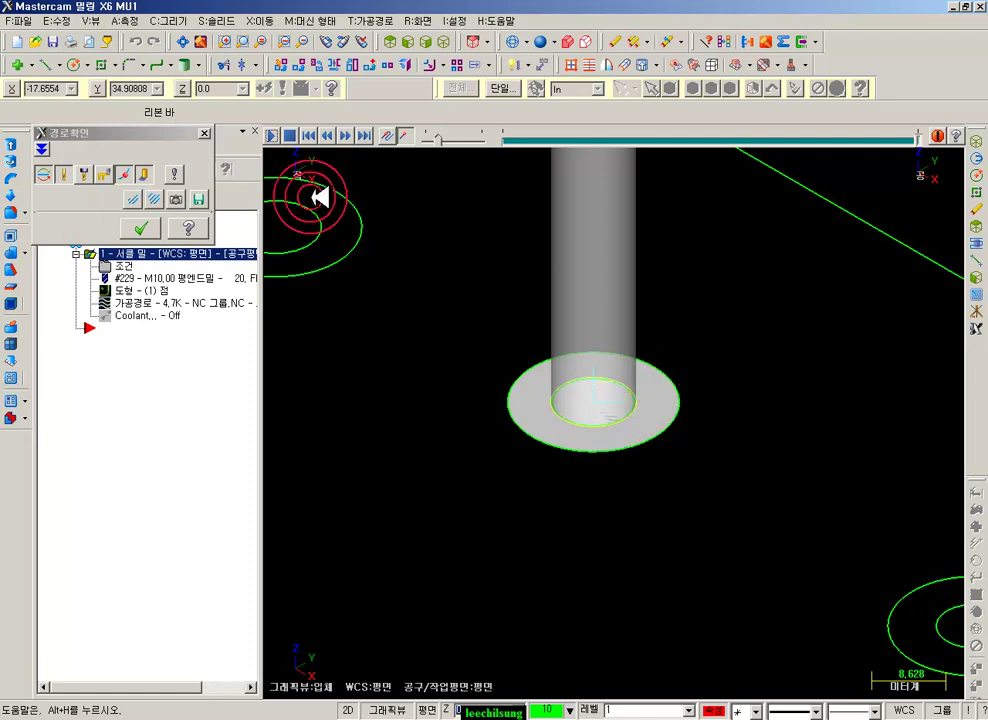
click(139, 229)
scroll(566, 395, up, 2)
scroll(578, 399, up, 1)
scroll(598, 324, down, 1)
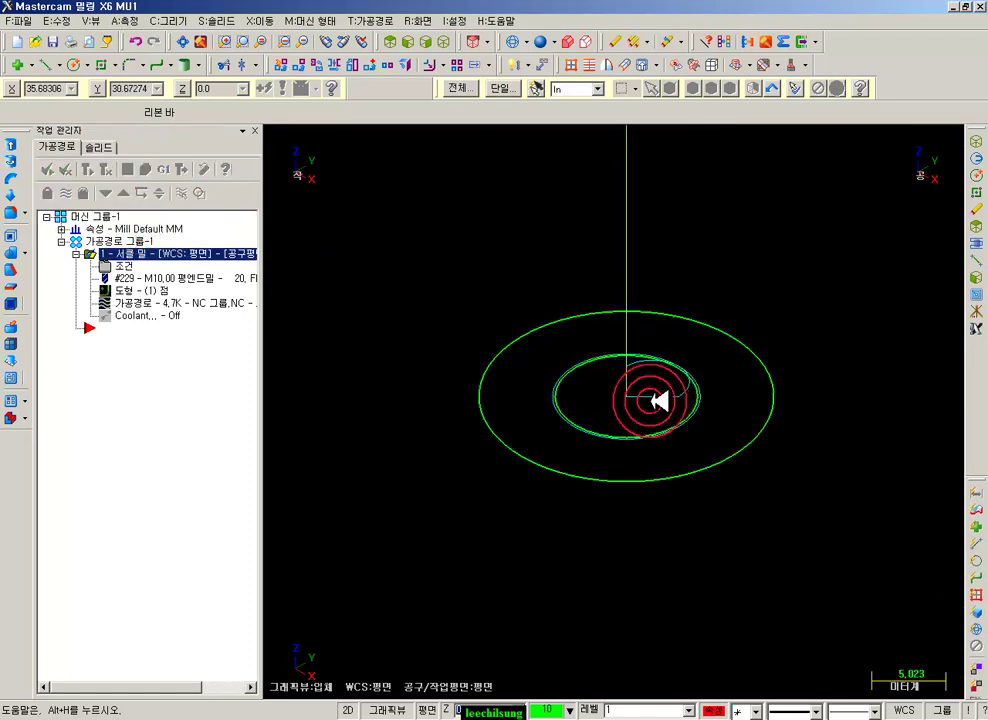
scroll(645, 388, down, 1)
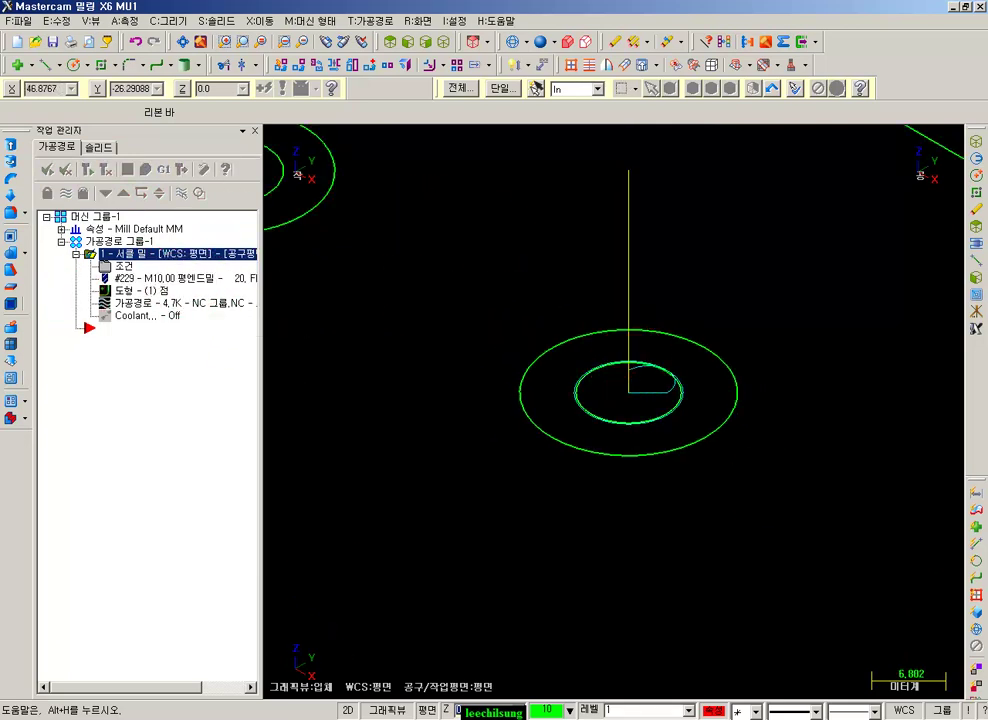
- Switch to the Mastercam 2D textbook in Acrobat Reader and read section (2) on thread mill settings
key(alt+Tab)
scroll(375, 400, down, 10)
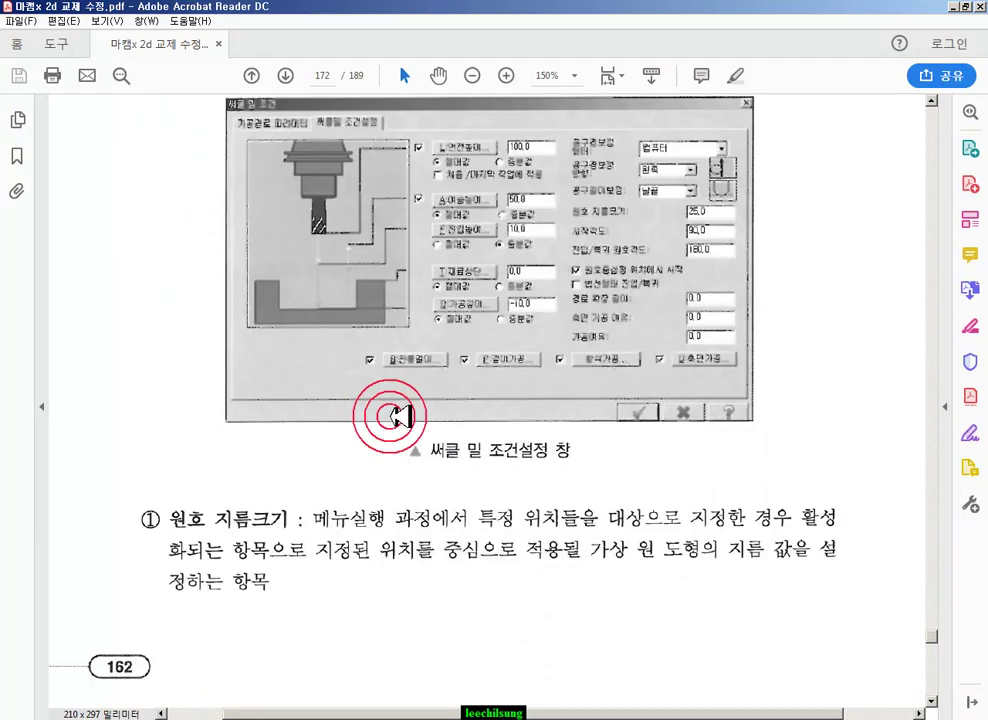
scroll(418, 410, down, 15)
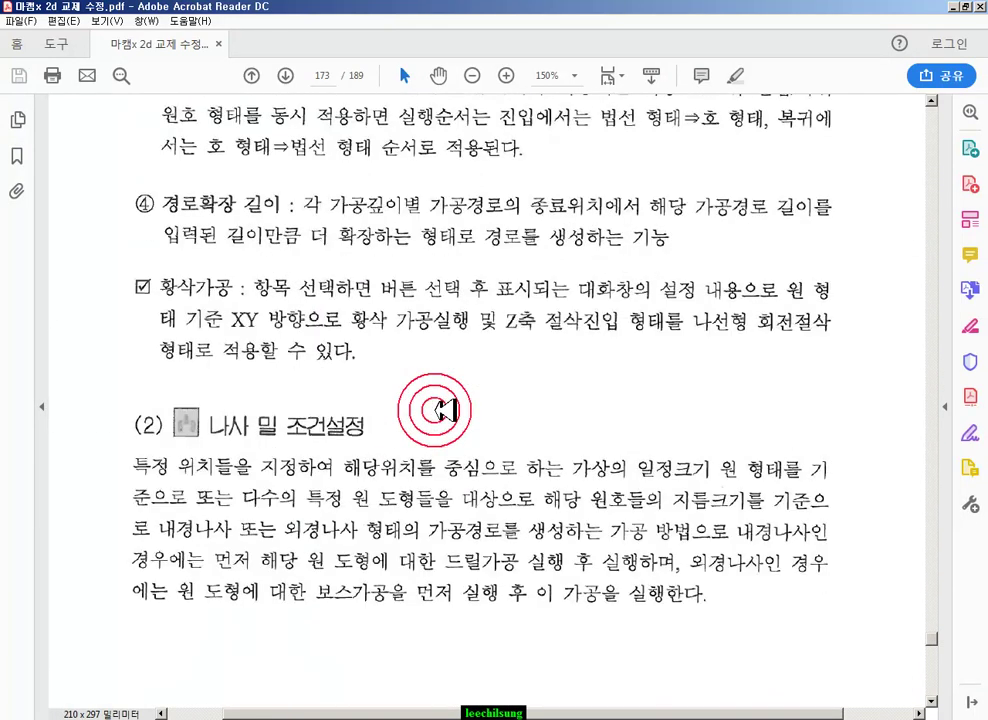
scroll(437, 410, down, 3)
drag(132, 190, 865, 447)
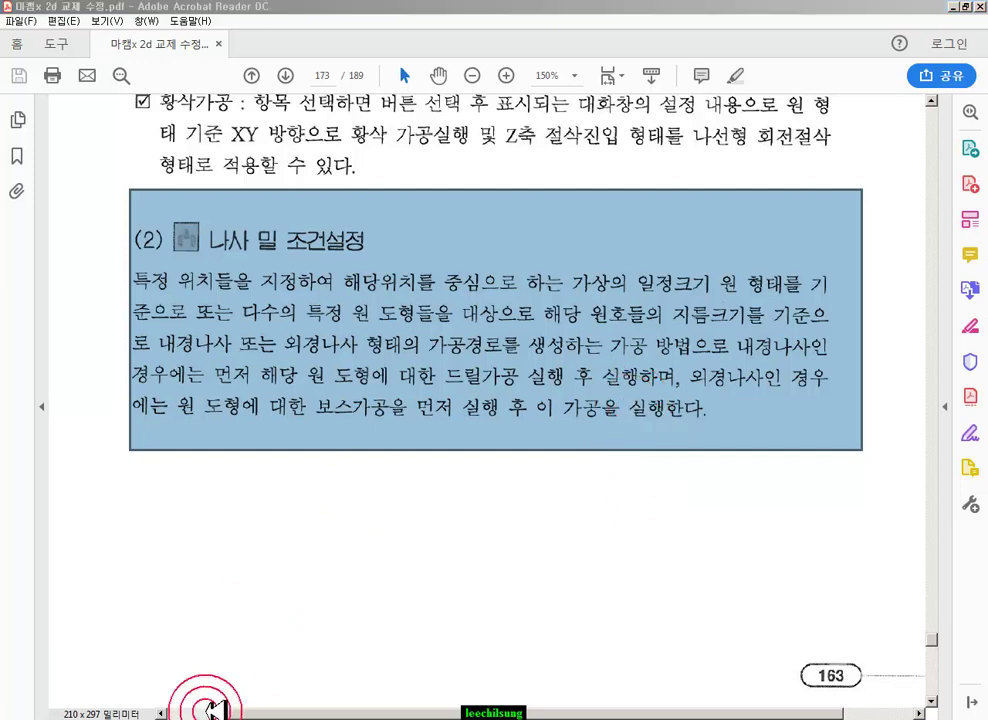
- Switch back to Mastercam and delete the circle mill operation from toolpath group 1
click(216, 717)
scroll(624, 380, down, 9)
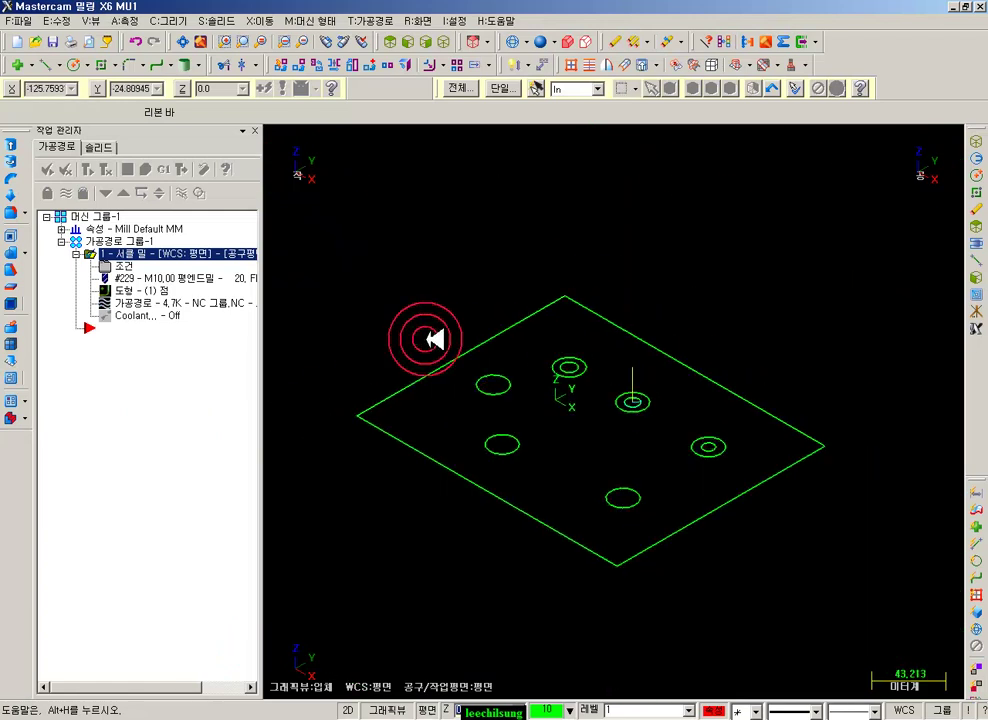
click(141, 241)
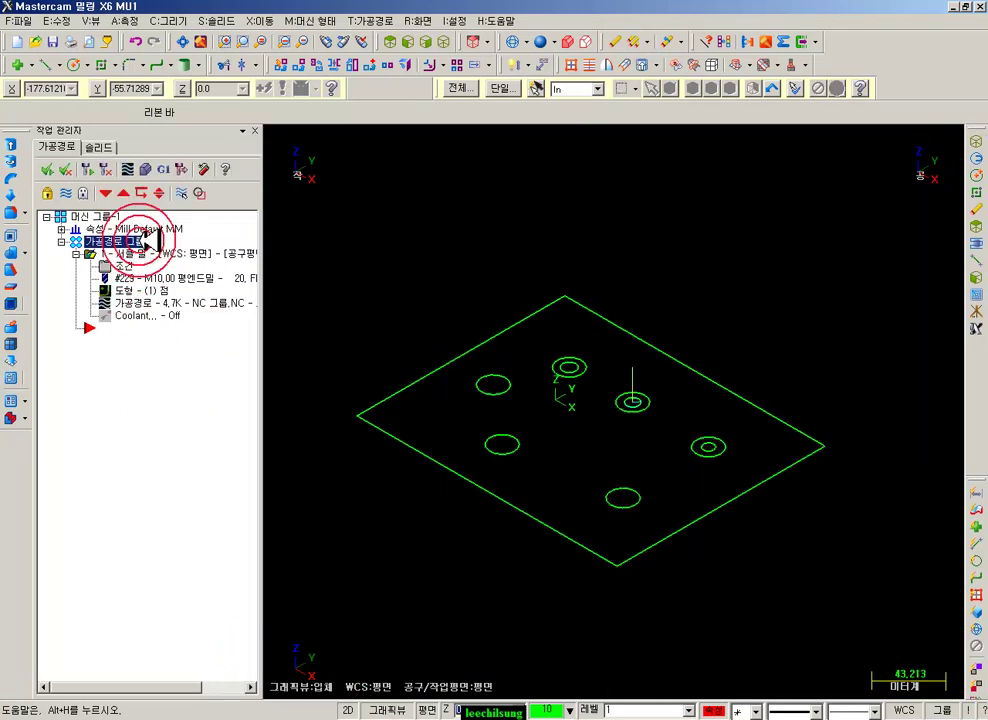
key(Delete)
click(591, 404)
- Delete the rectangle and all the hole circles
scroll(624, 379, down, 2)
click(467, 274)
drag(408, 238, 942, 601)
key(Delete)
- Draw a 30 mm diameter circle centred on the origin
scroll(647, 395, up, 3)
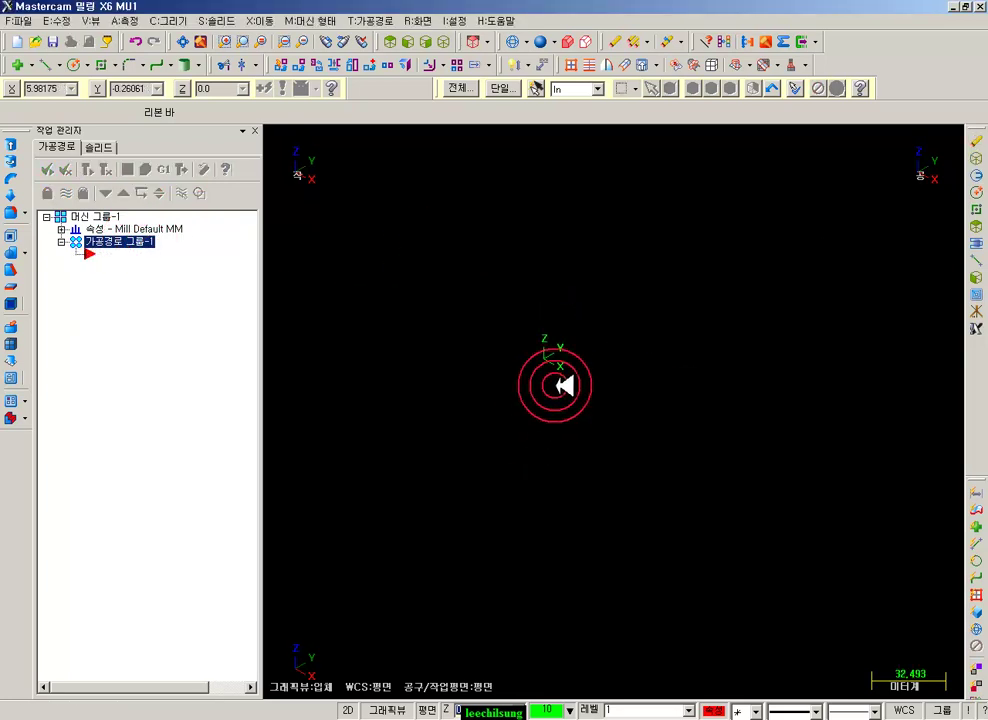
click(82, 62)
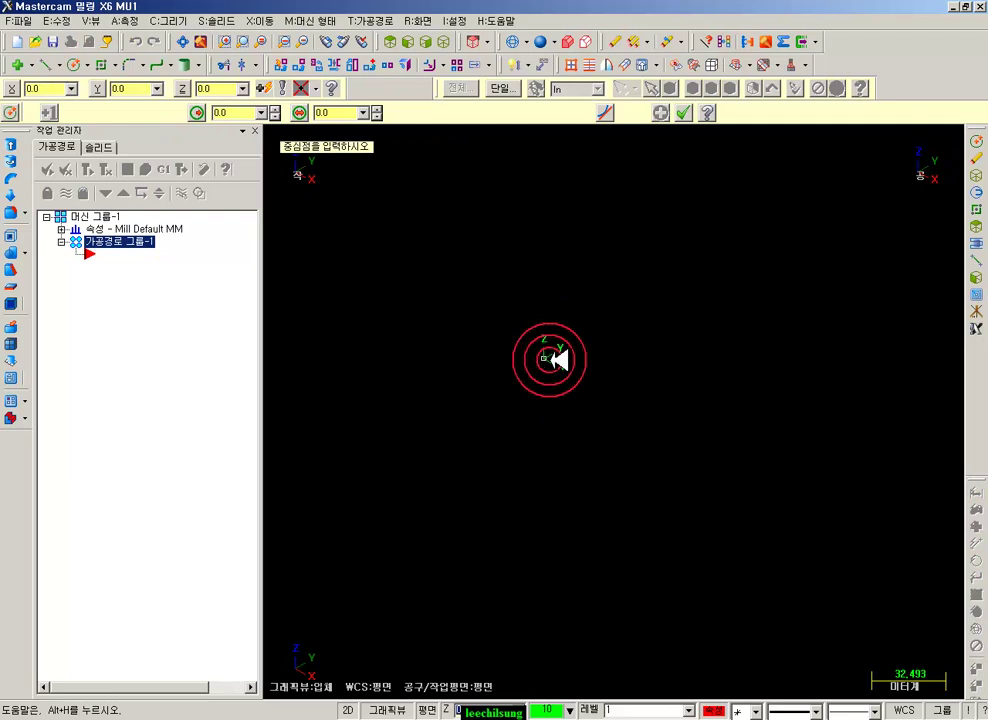
click(547, 357)
click(650, 393)
click(345, 112)
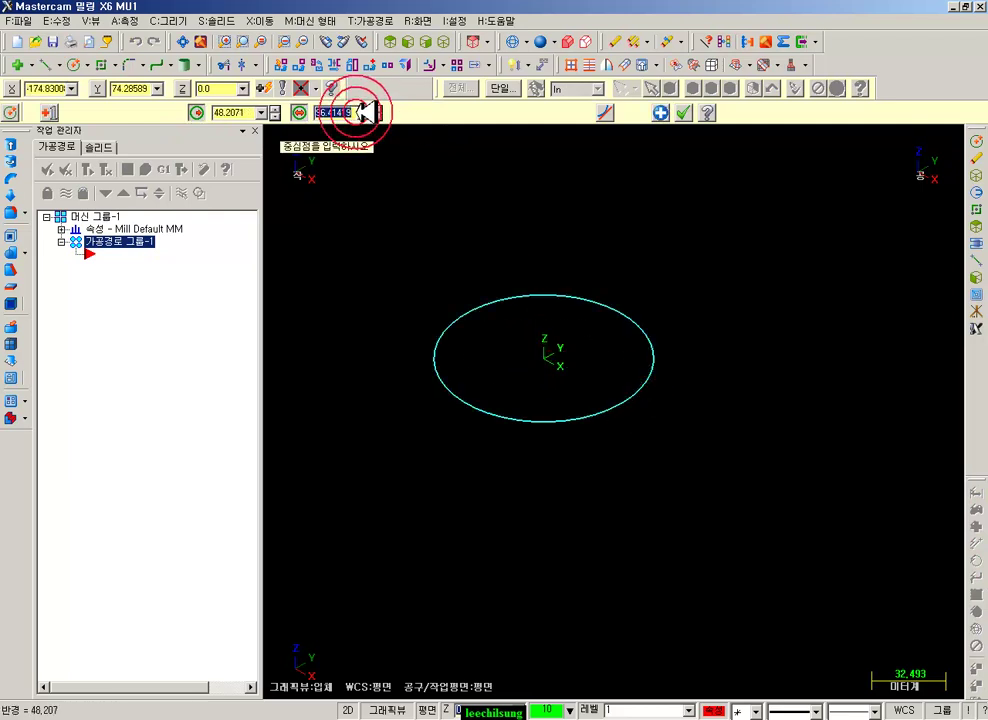
key(Return)
scroll(518, 298, up, 3)
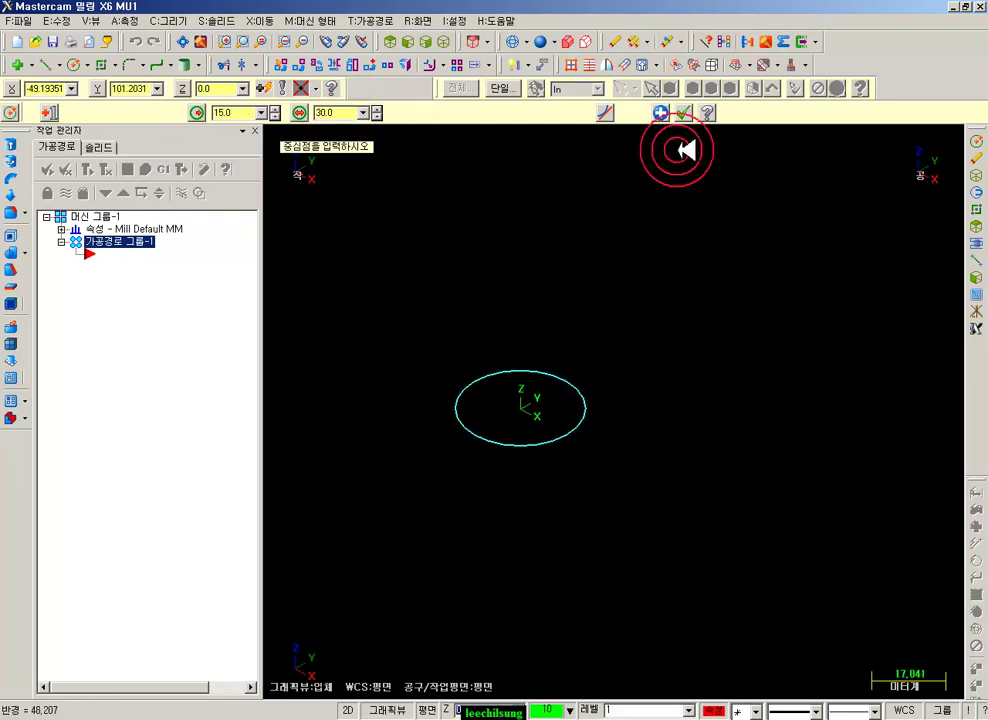
click(683, 112)
- Switch to the top view and draw a 70 by 70 mm rectangle centred on the origin around the circle
click(406, 22)
click(393, 40)
click(180, 41)
scroll(513, 341, down, 3)
scroll(513, 341, down, 1)
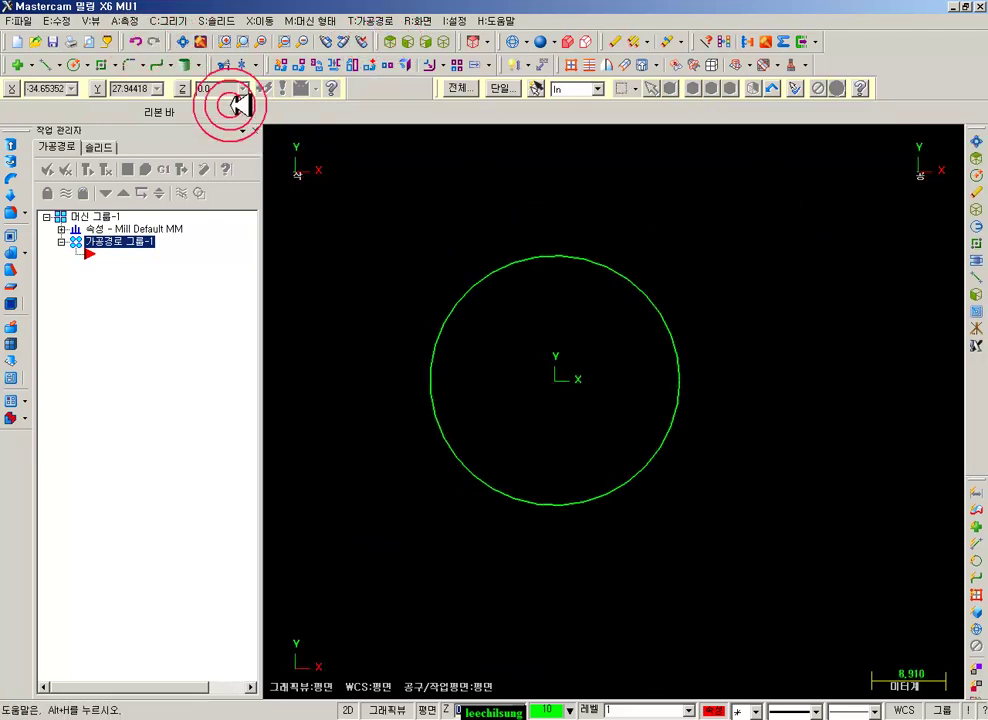
click(102, 66)
click(581, 113)
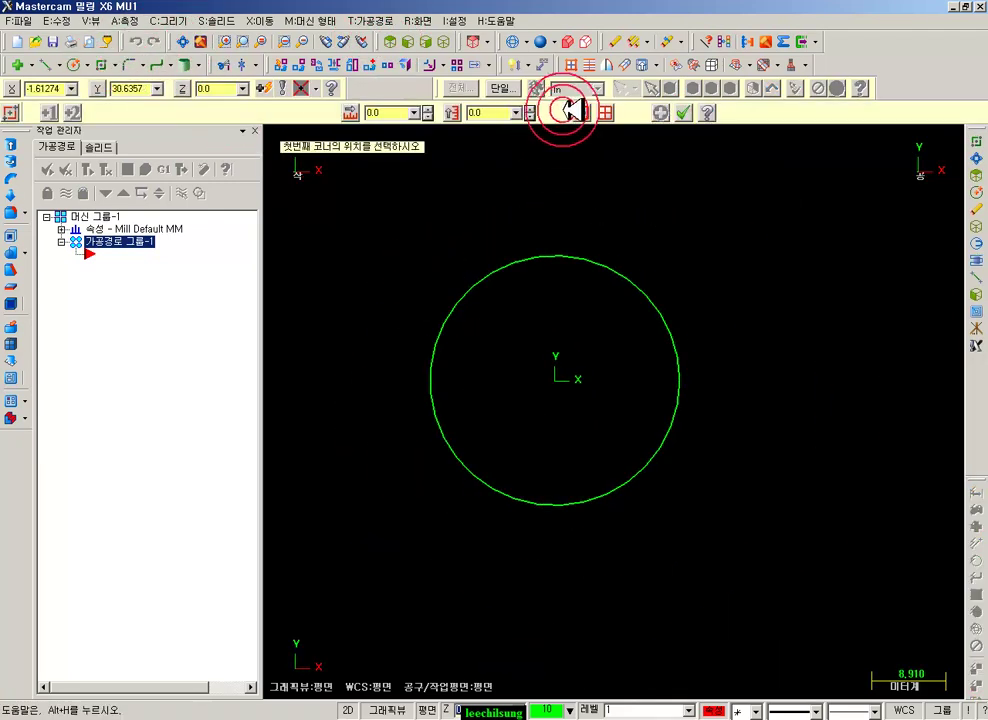
click(575, 368)
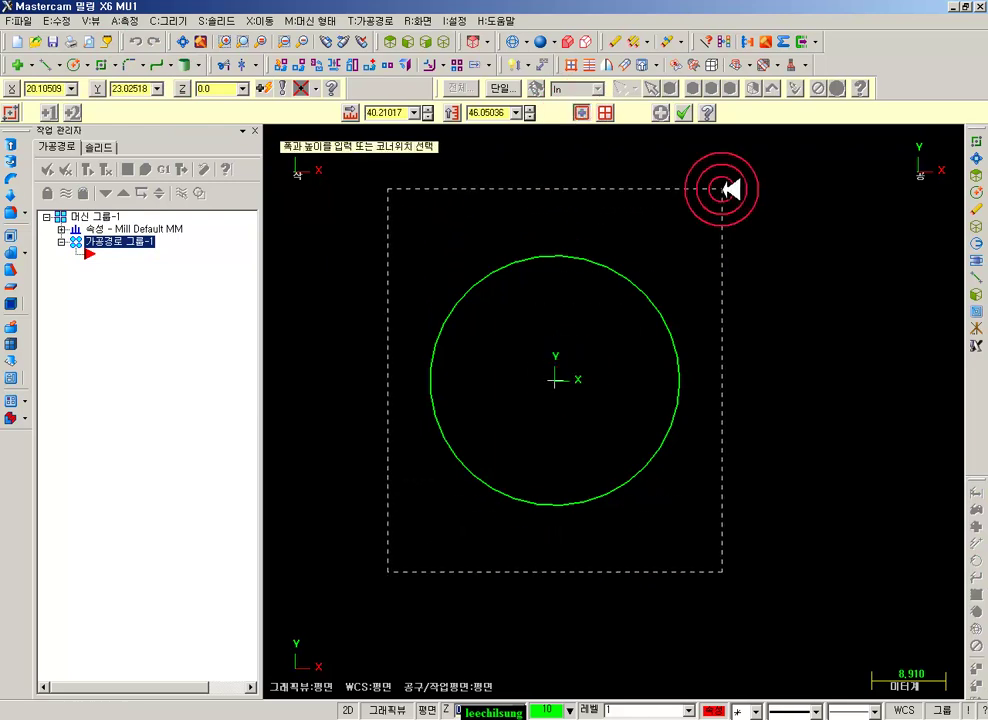
click(766, 176)
click(479, 112)
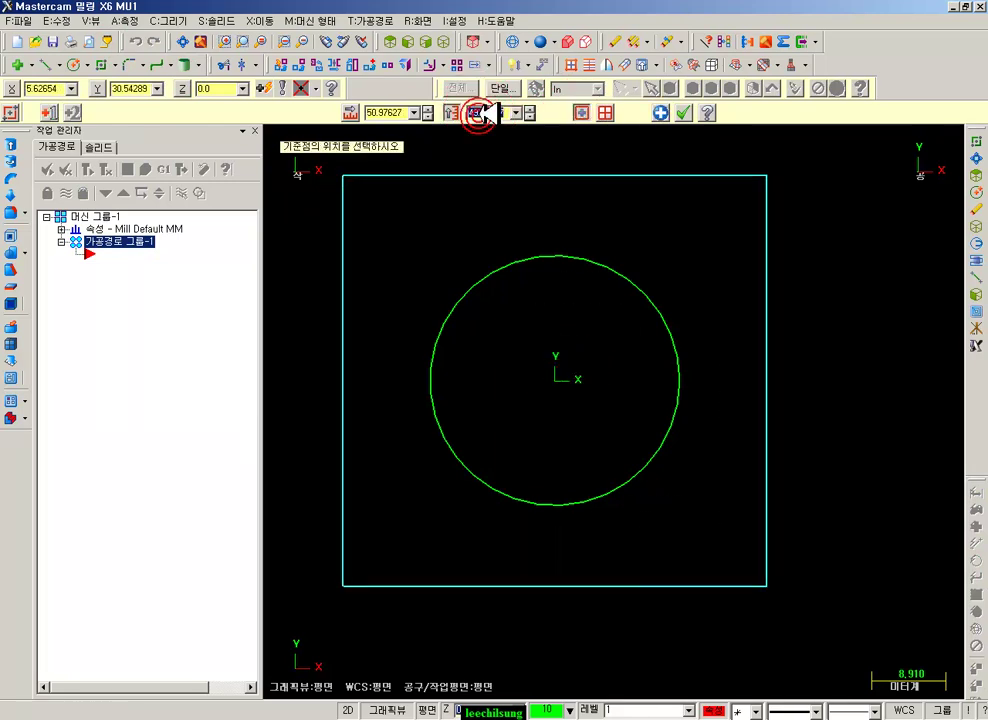
text(70)
click(392, 115)
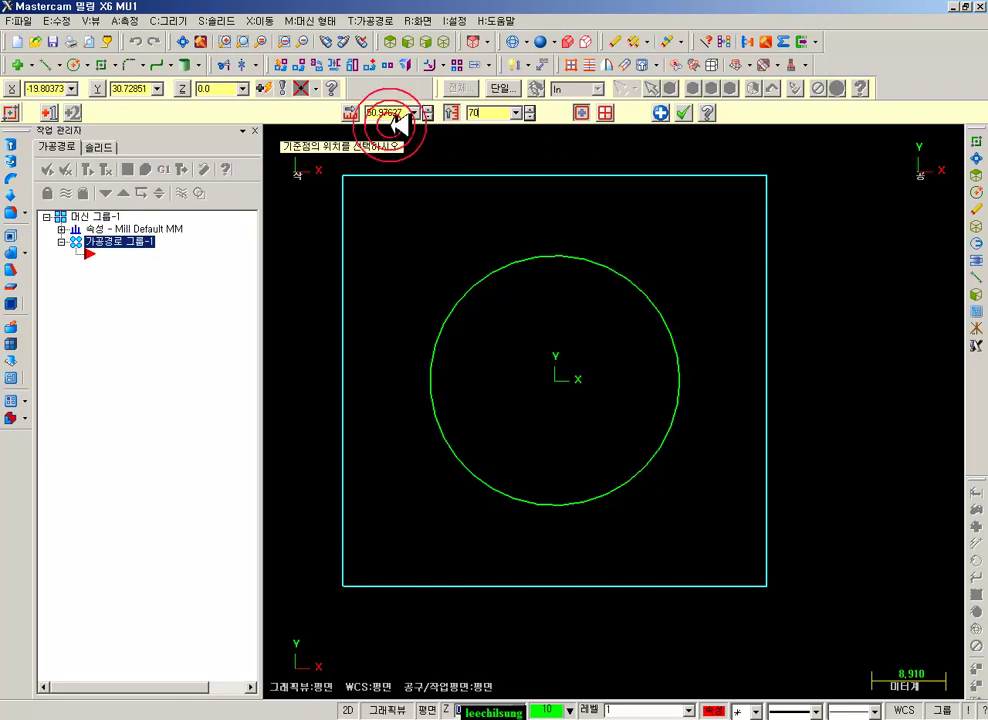
text(70)
key(Return)
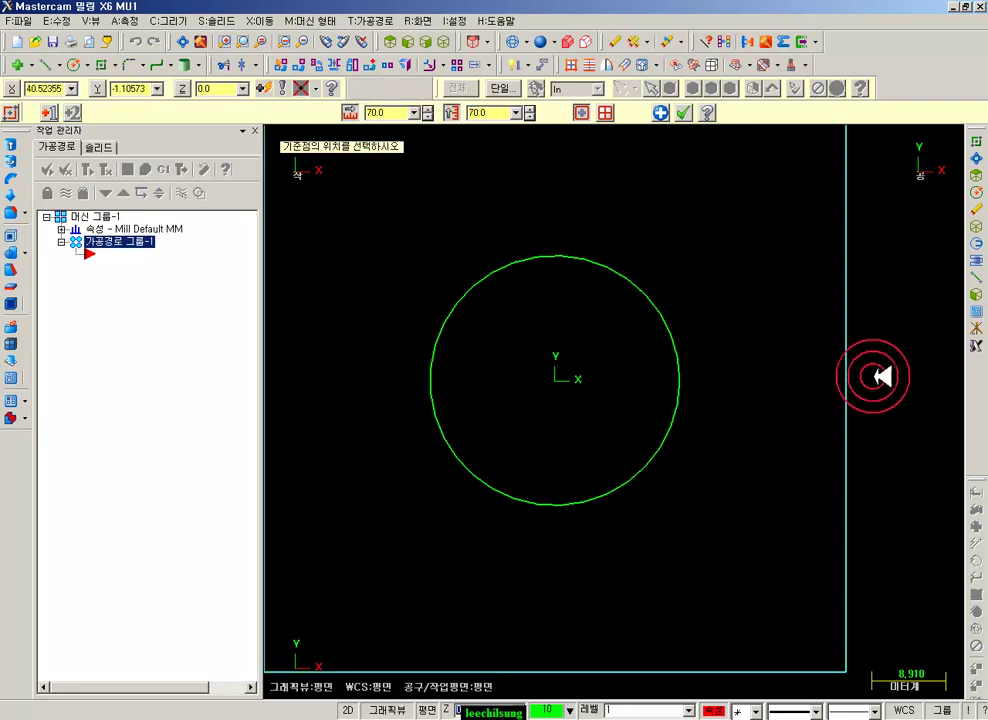
scroll(816, 406, down, 2)
click(684, 112)
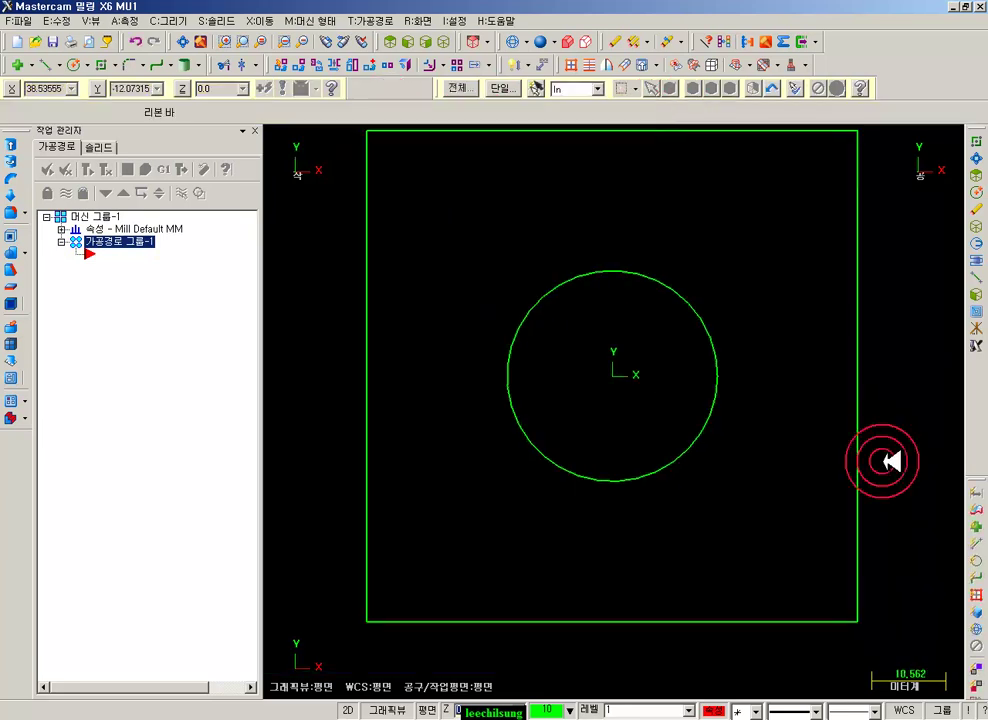
- In isometric view, define rectangular stock from the extents of all geometry, ignoring 2D construction mode, with a Z height of 50 mm
click(444, 42)
scroll(591, 428, up, 3)
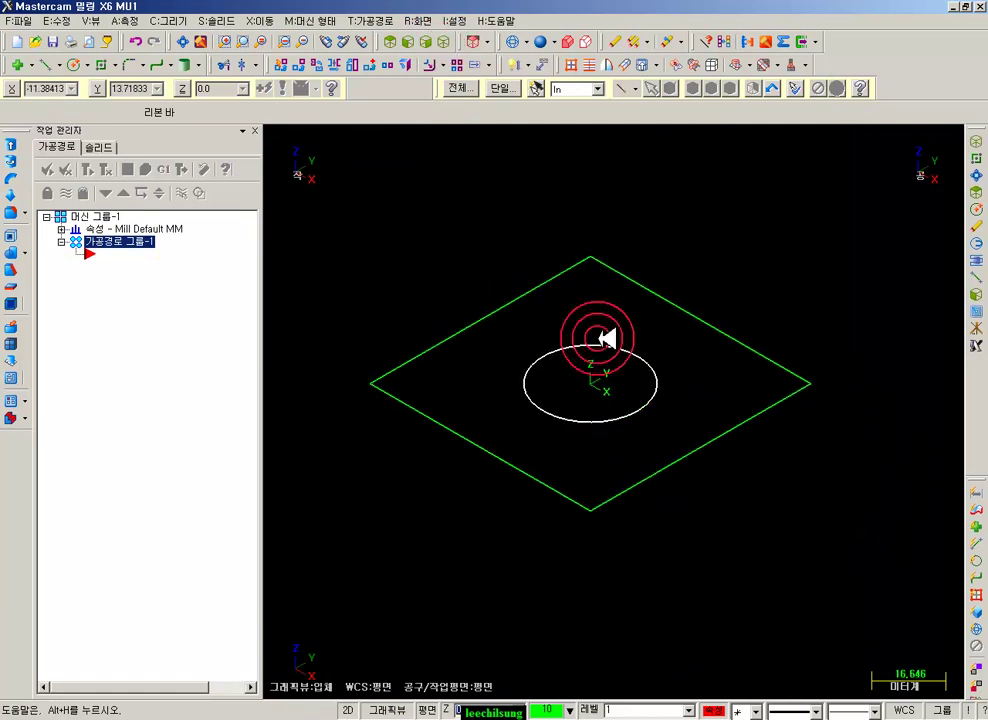
click(62, 229)
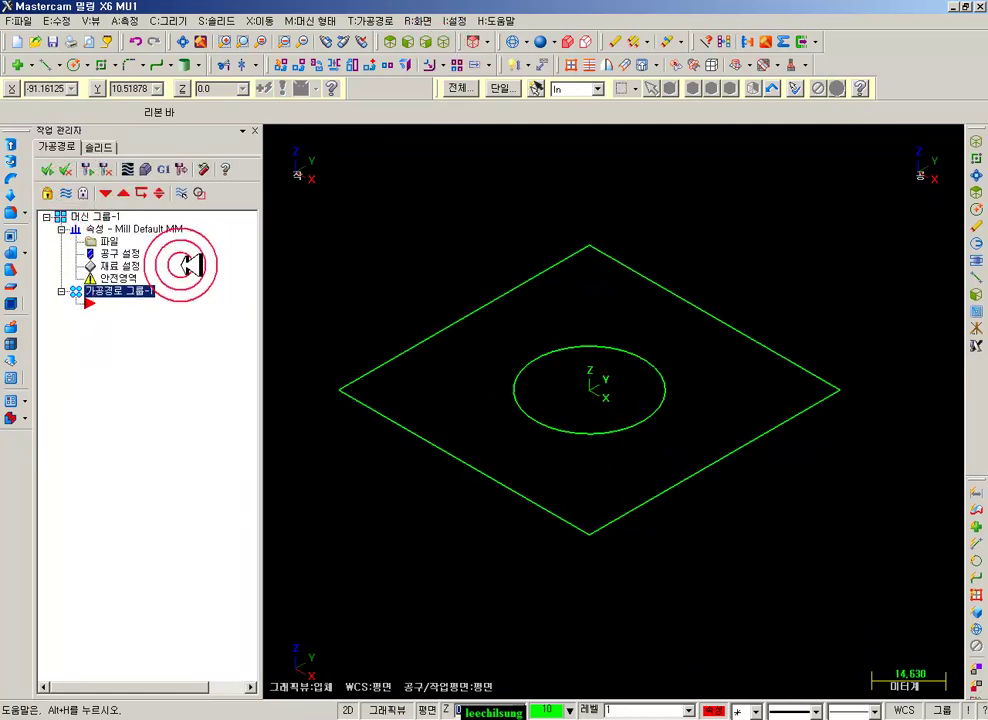
click(112, 266)
click(366, 563)
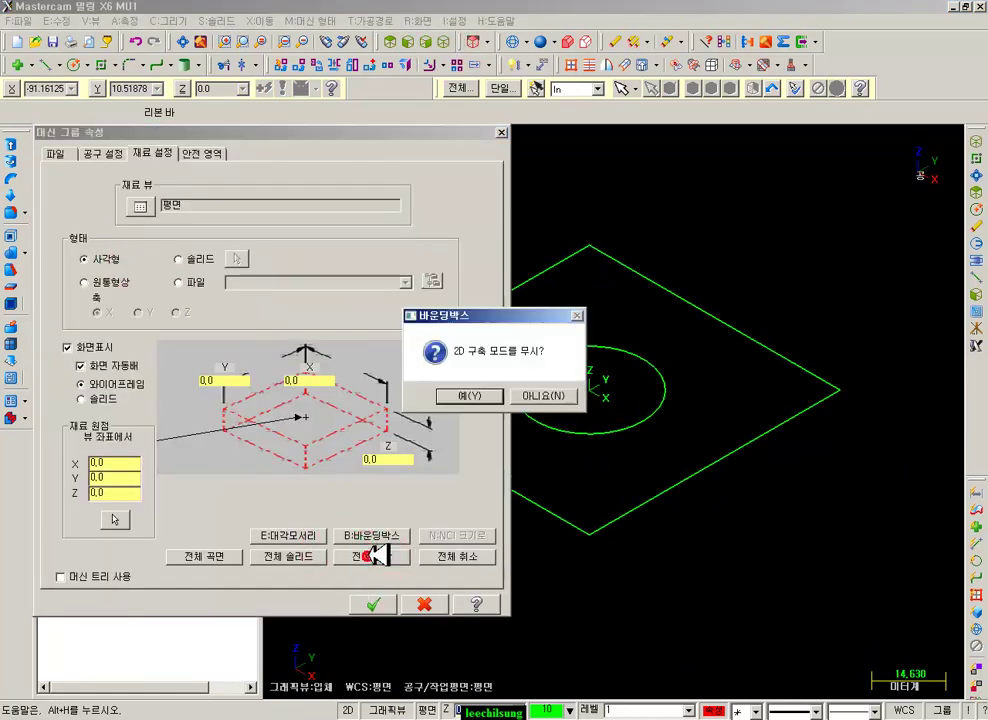
click(478, 399)
click(405, 460)
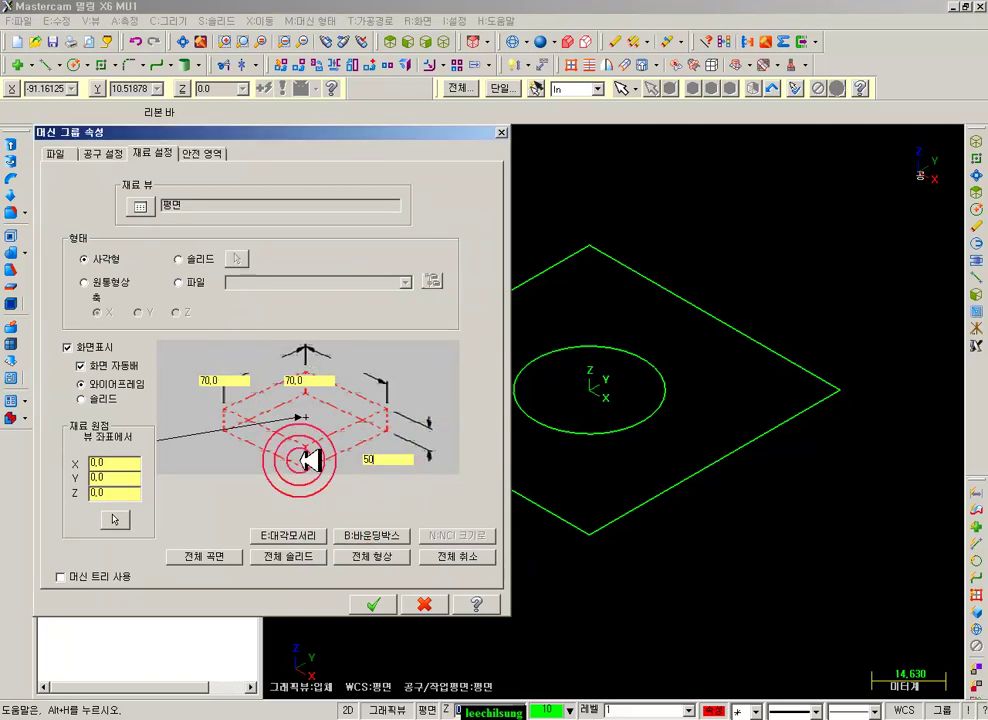
click(374, 604)
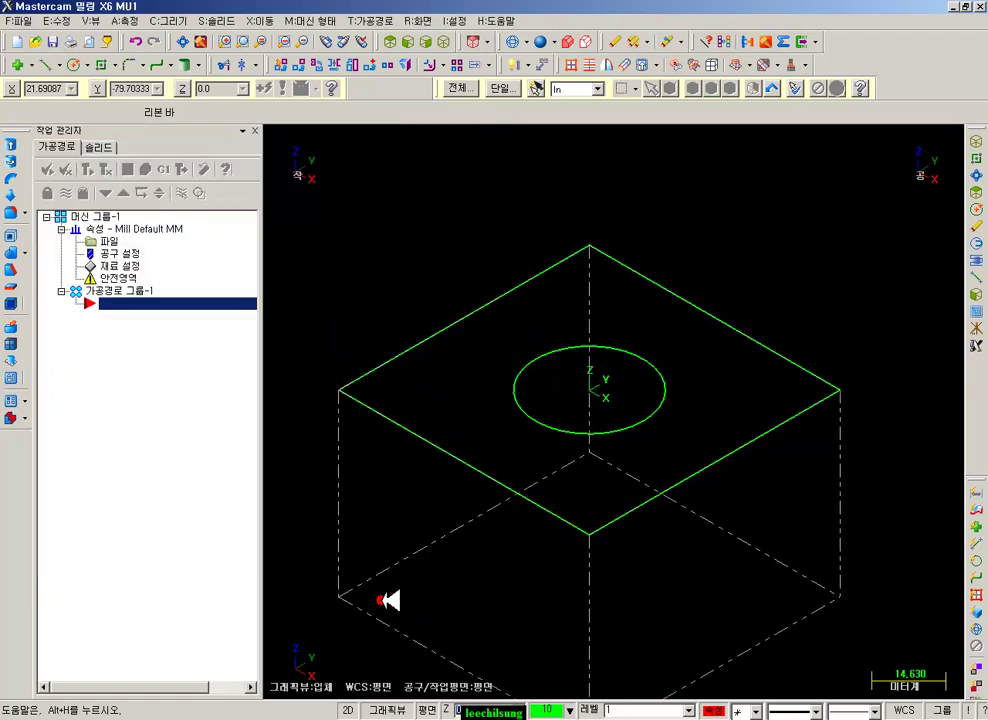
- Shade the stock block for a check, and turn off the stock display
click(568, 41)
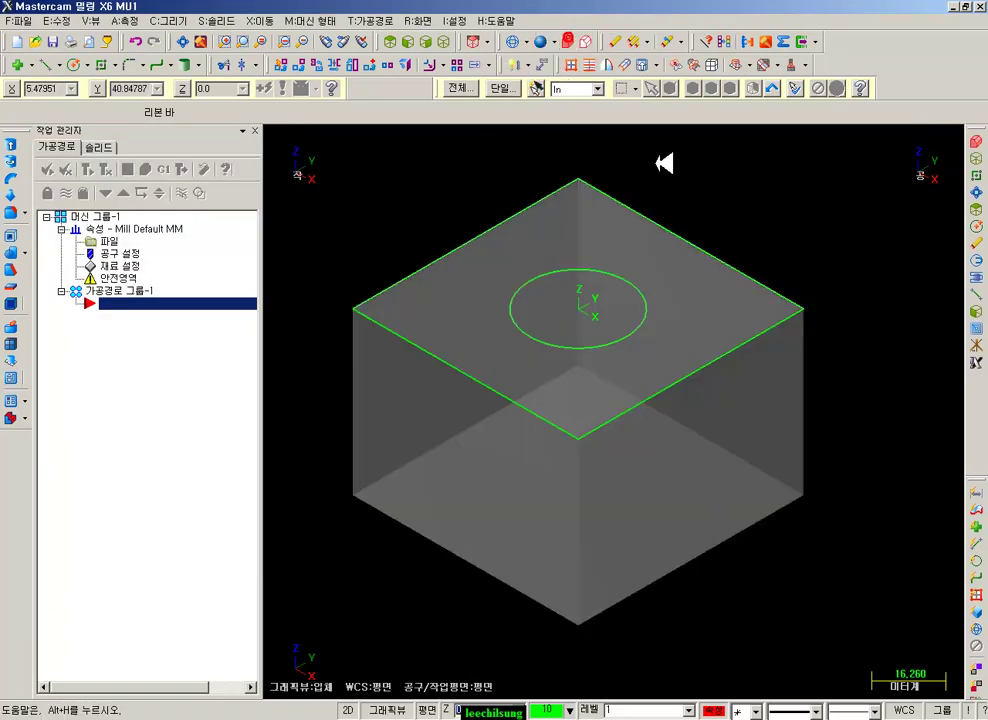
click(588, 40)
click(610, 334)
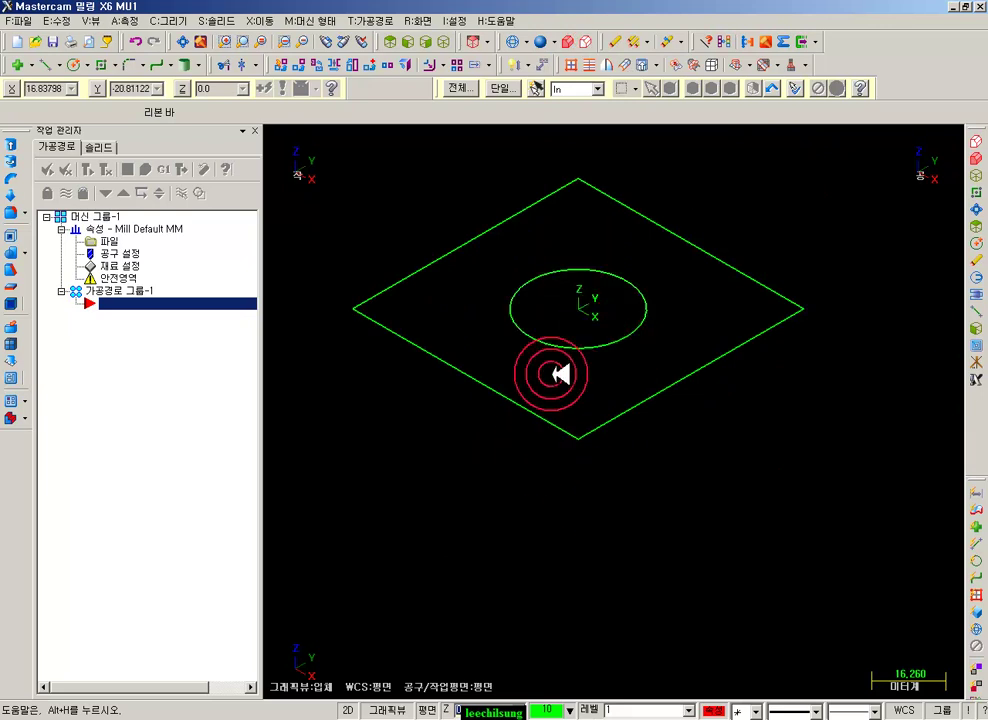
scroll(580, 370, down, 1)
scroll(580, 370, up, 1)
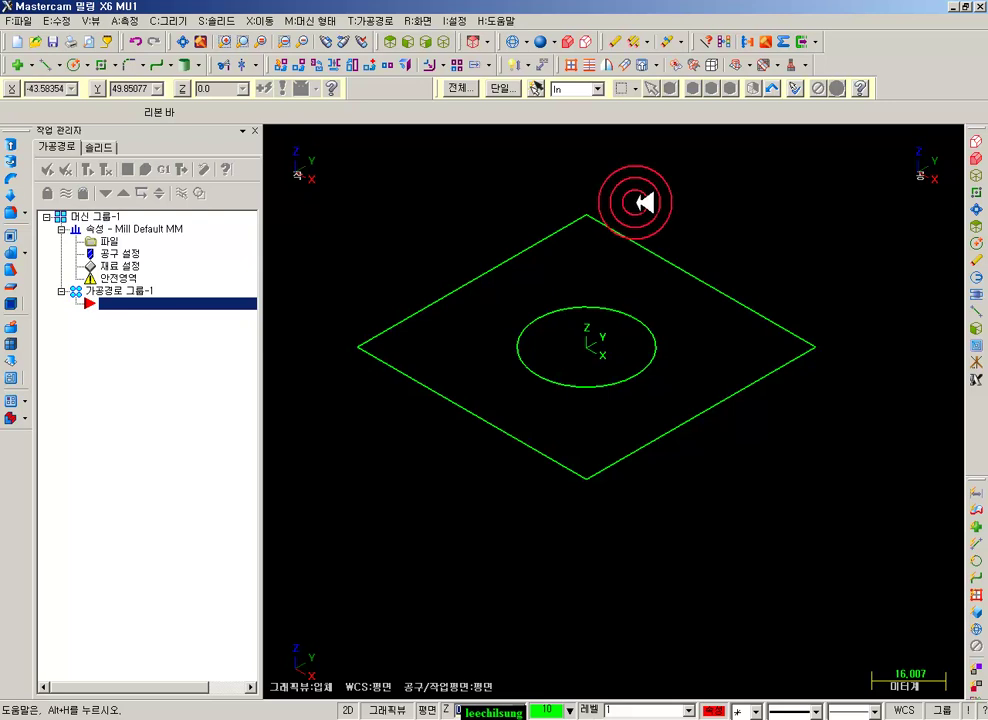
- Start a pocket toolpath on the rectangle and circle chains using tool 229, the 10 mm flat end mill
click(370, 21)
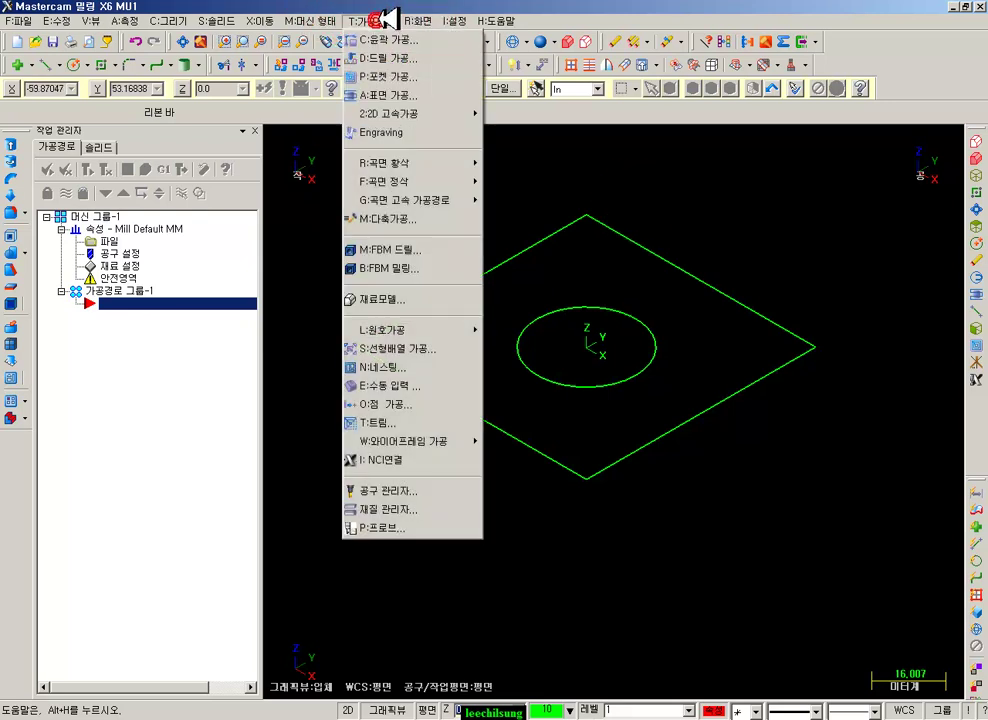
click(396, 76)
click(406, 322)
click(97, 517)
click(220, 197)
click(84, 204)
click(272, 224)
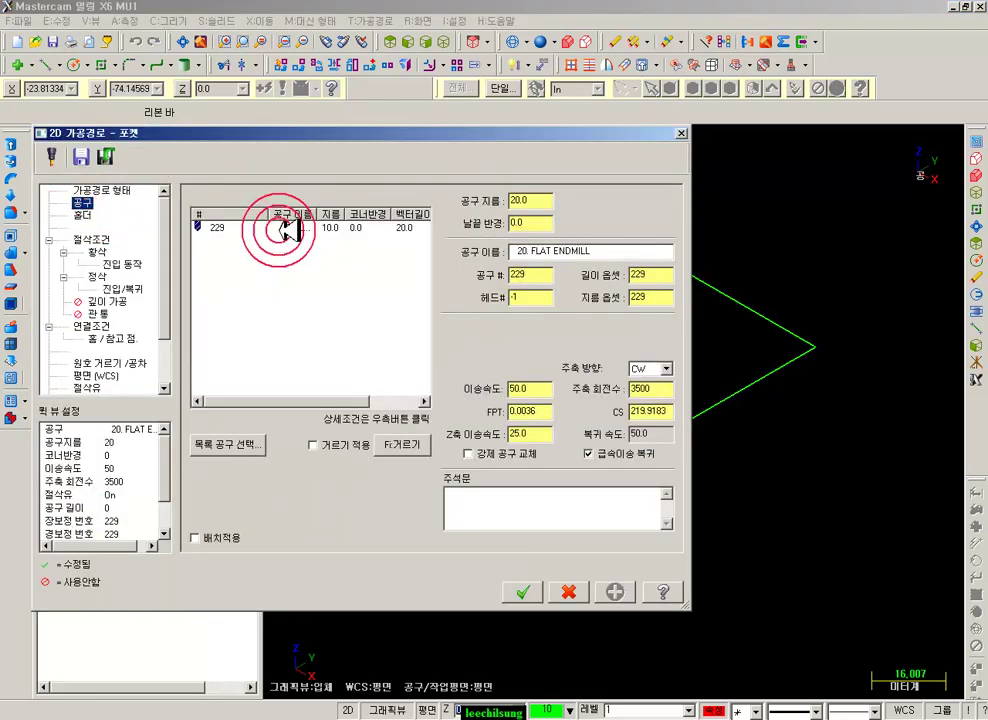
- Set the pocket type to facing (표면가공) with a 6 mm approach distance and a 6 mm exit distance
click(97, 239)
click(556, 224)
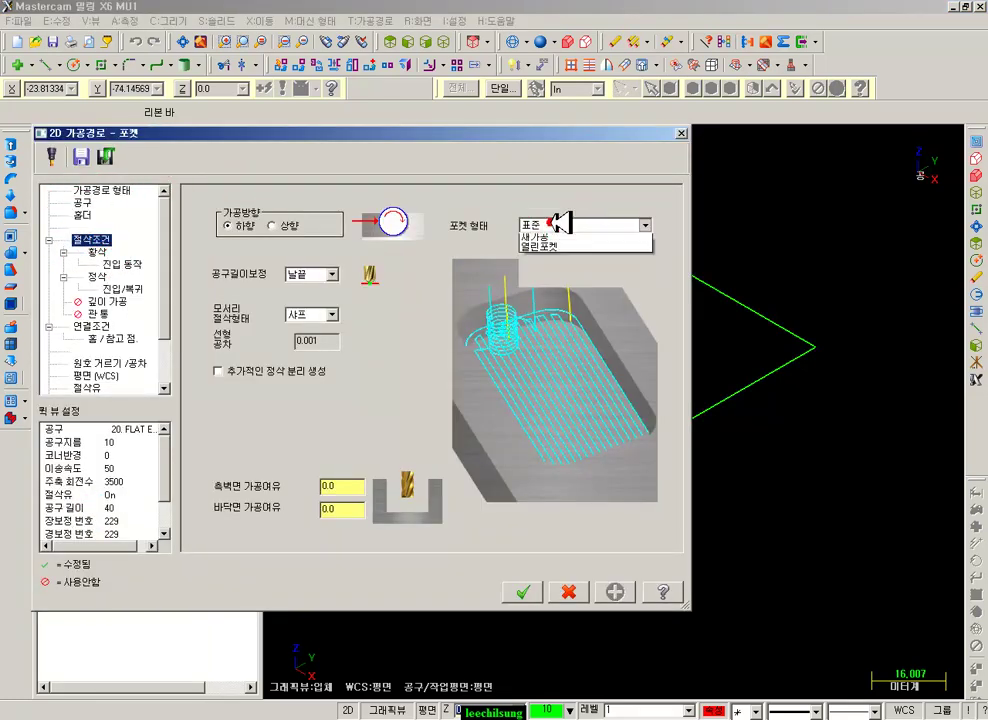
click(560, 243)
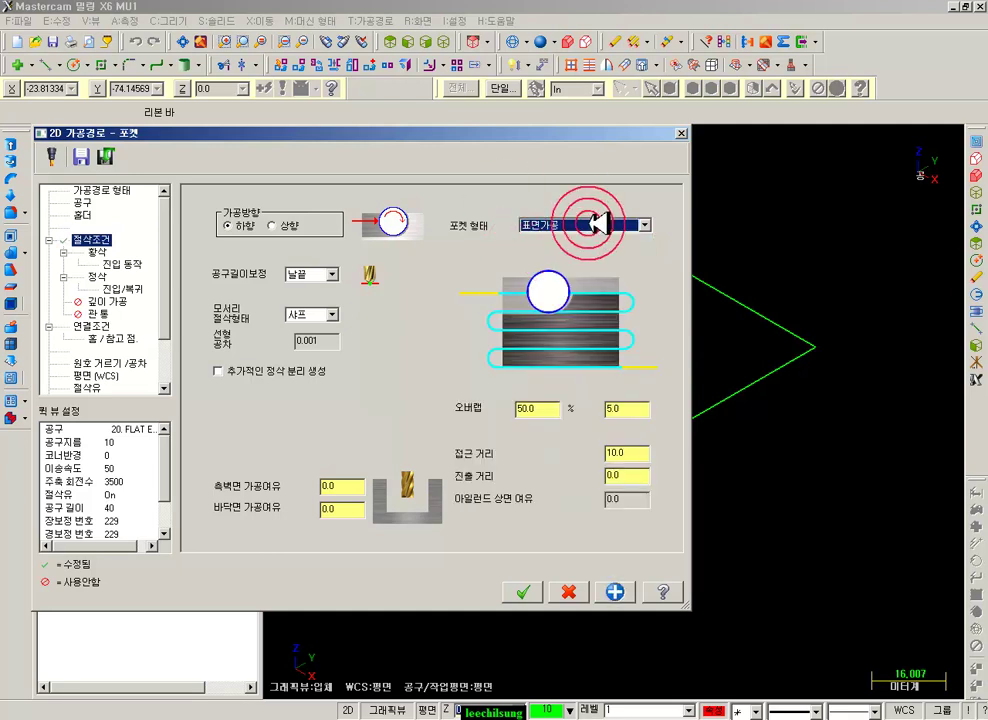
click(548, 410)
click(624, 453)
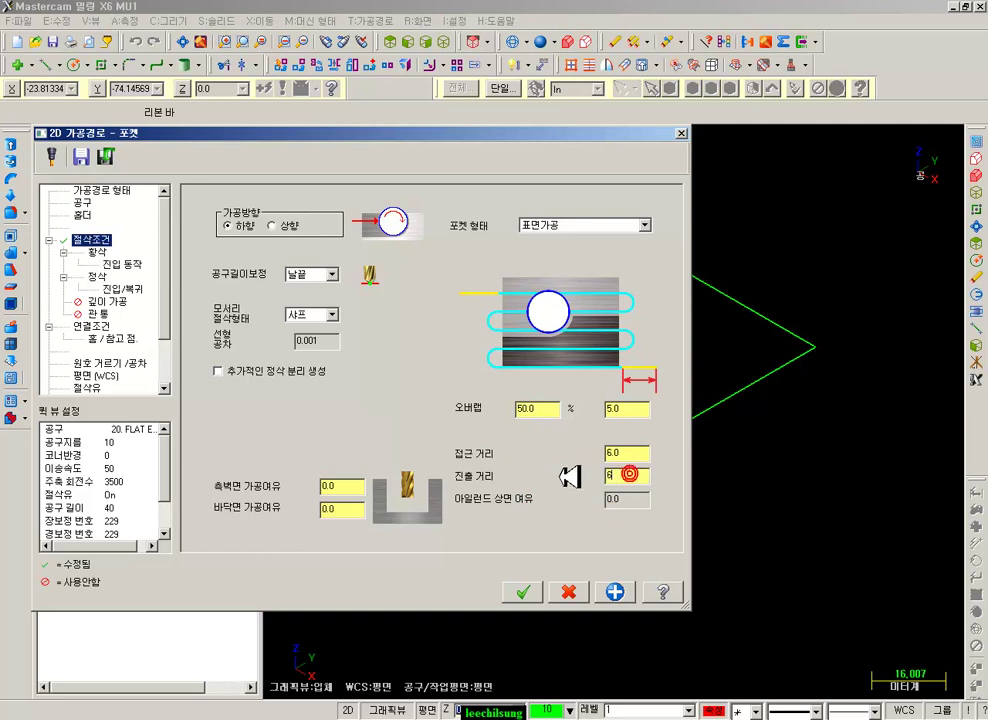
- Use constant overlap spiral roughing without inside-to-outside cutting, and set the finish pass spacing to 0.5 mm
click(97, 252)
click(300, 243)
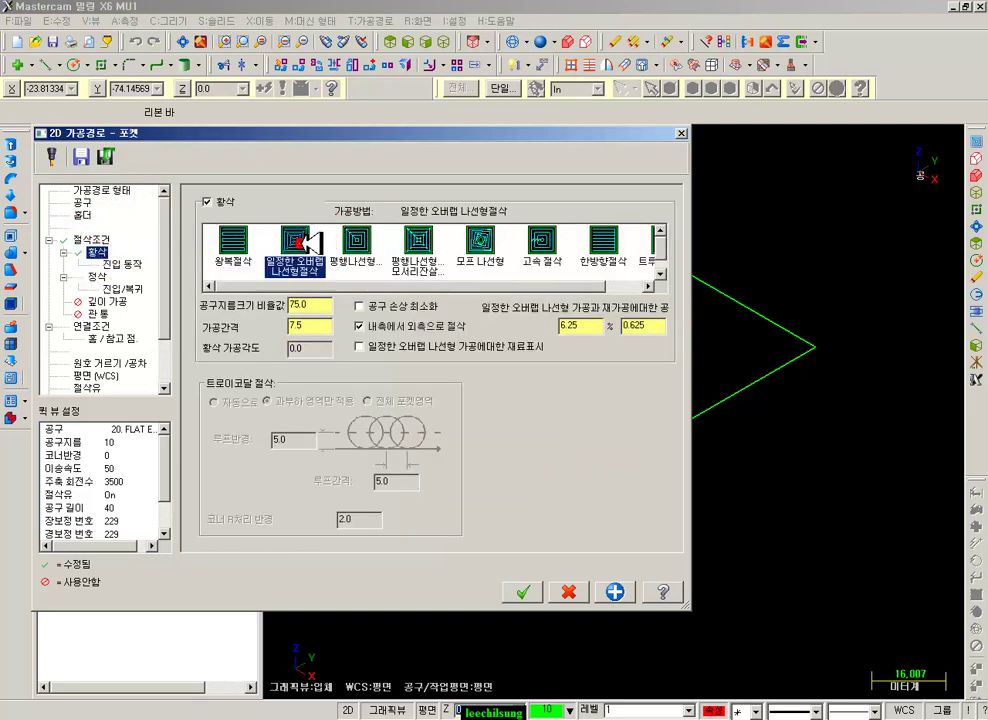
click(319, 308)
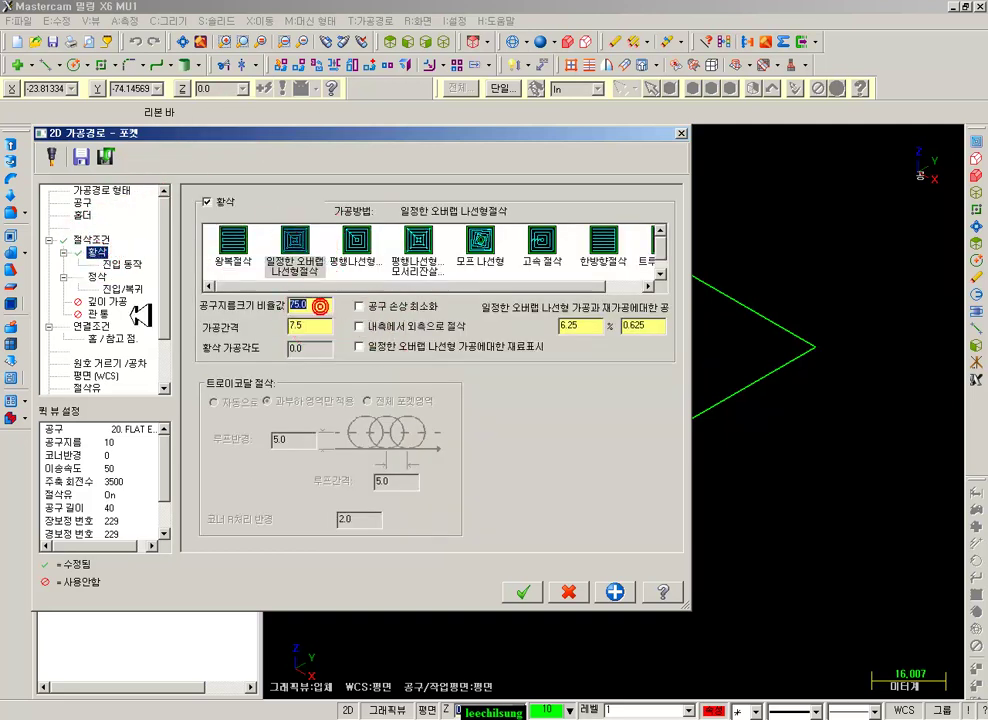
click(125, 264)
click(97, 276)
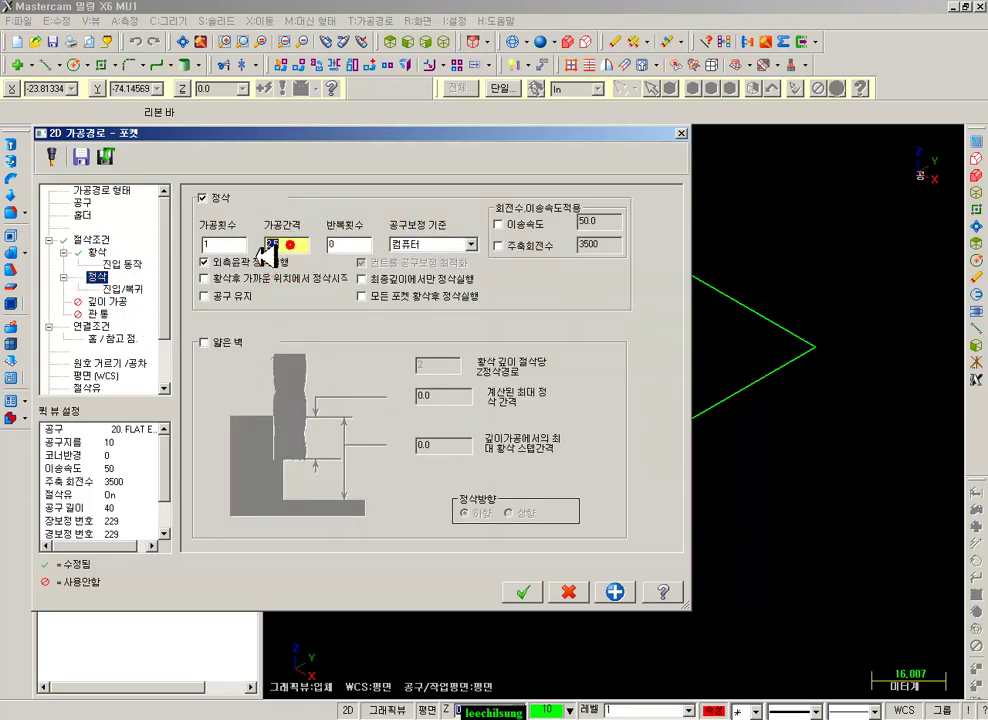
text(.5)
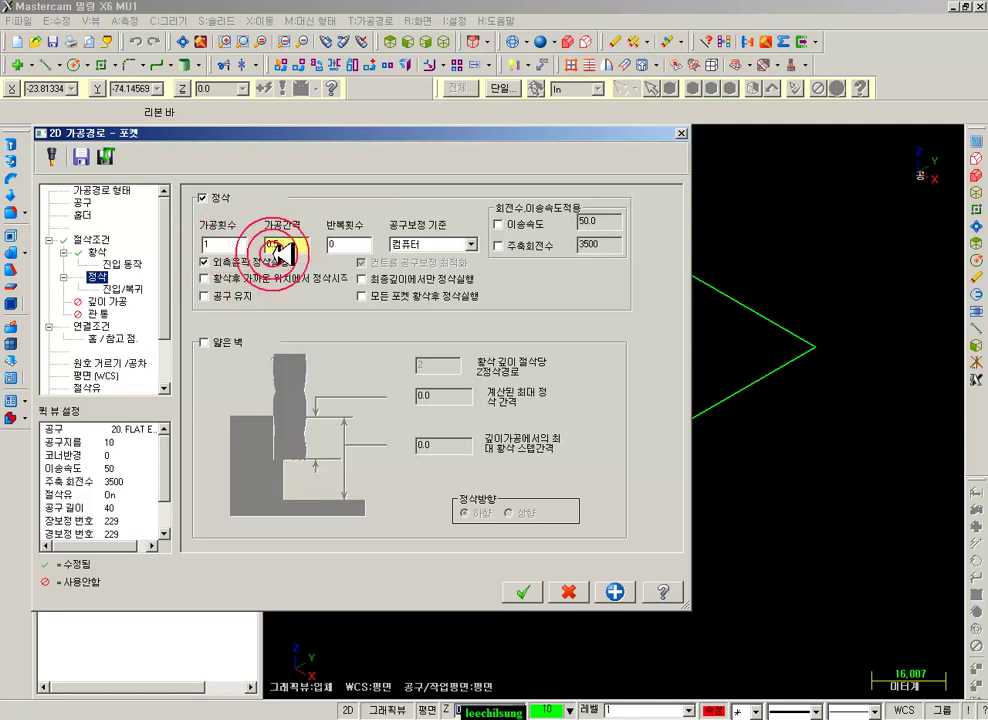
- Set the finish lead-in line length and arc radius to 1 mm, and copy these values to the lead-out
click(128, 288)
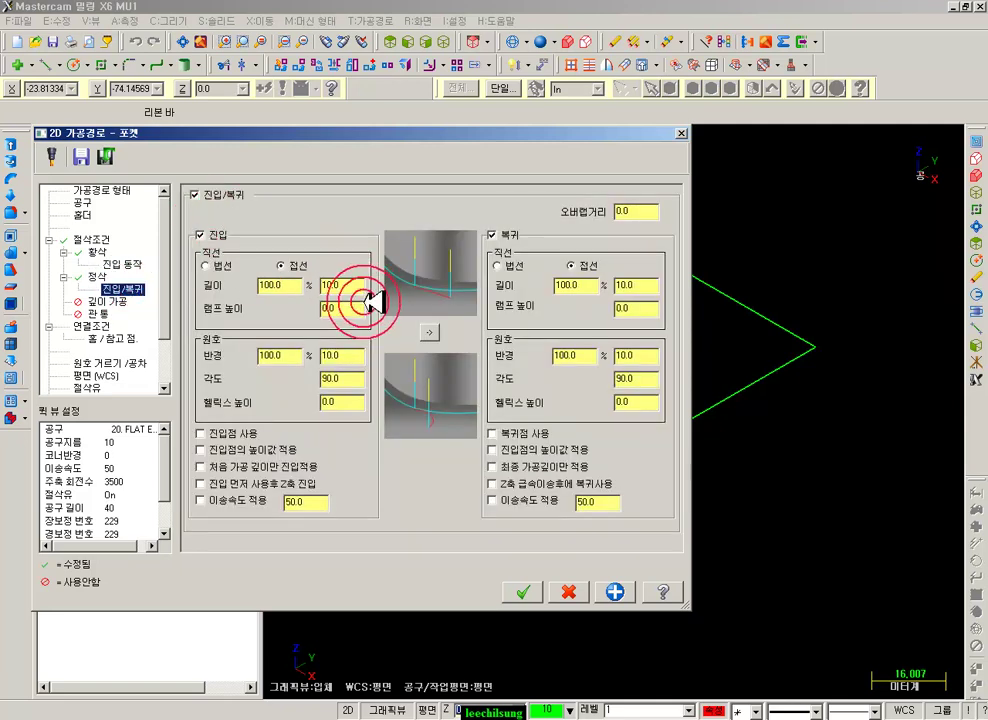
text(1)
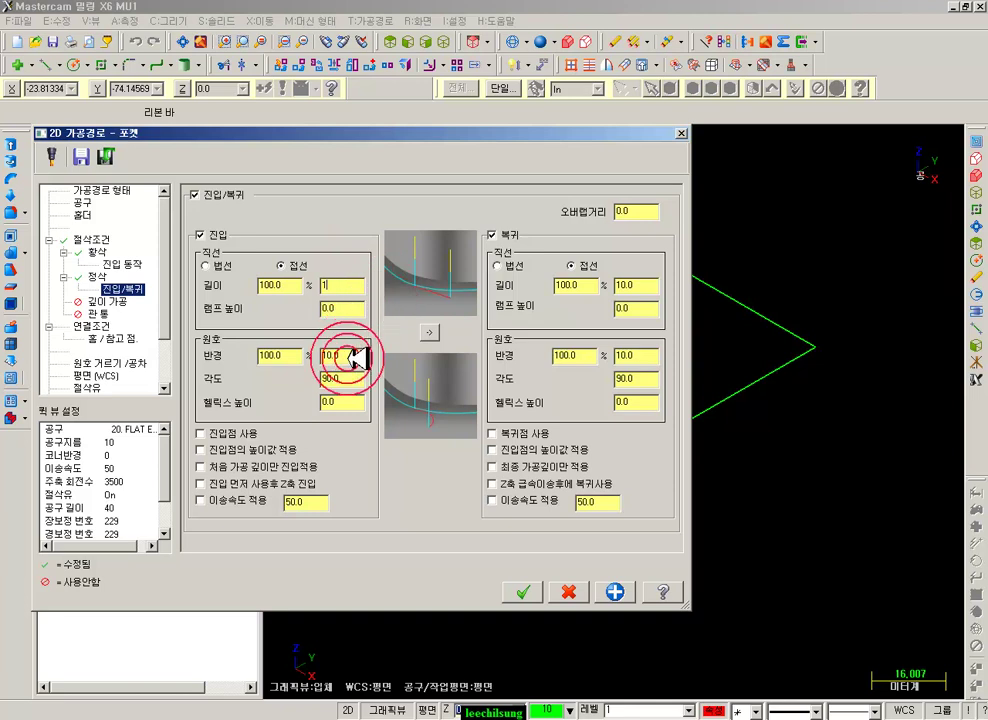
click(429, 332)
- Enable depth cuts with a maximum rough step, set an absolute cutting depth, and generate the pocket facing toolpath
click(103, 301)
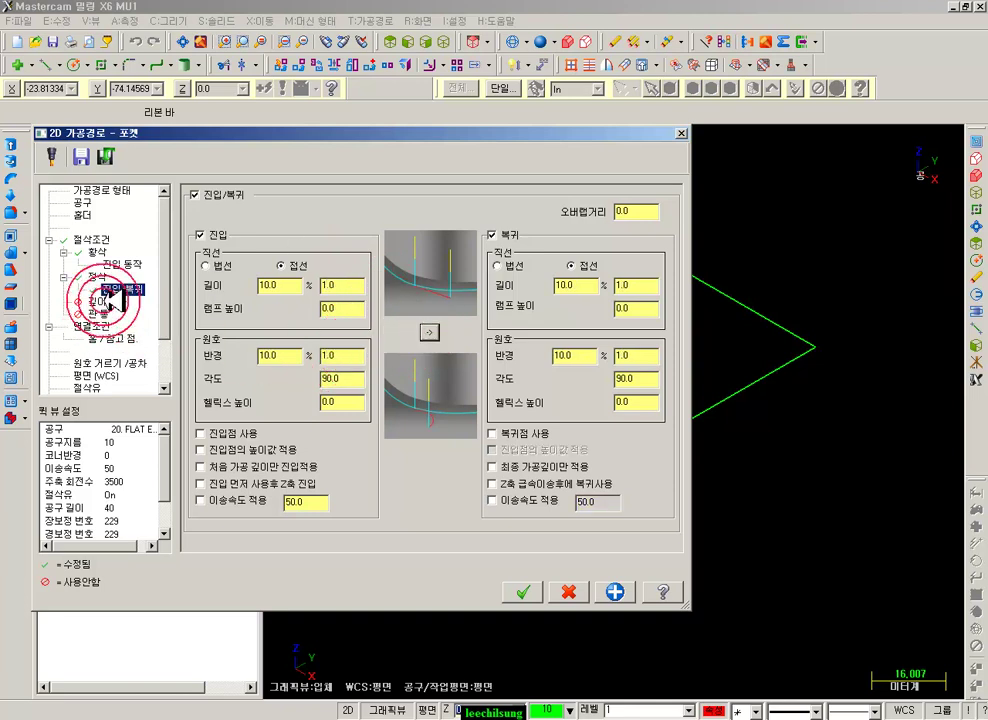
click(222, 207)
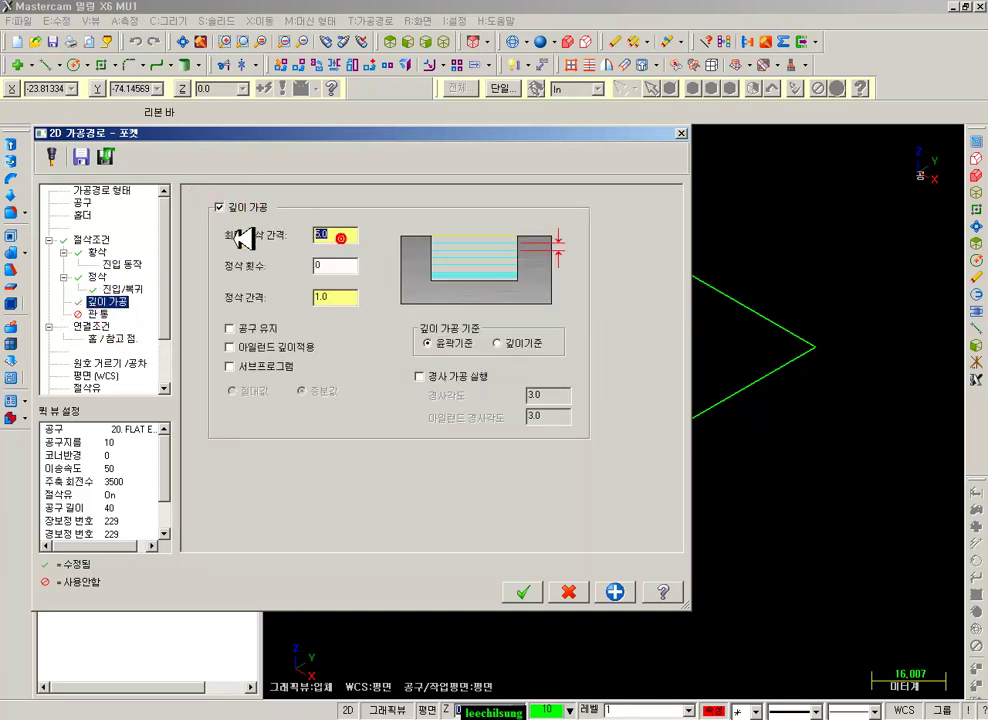
click(92, 326)
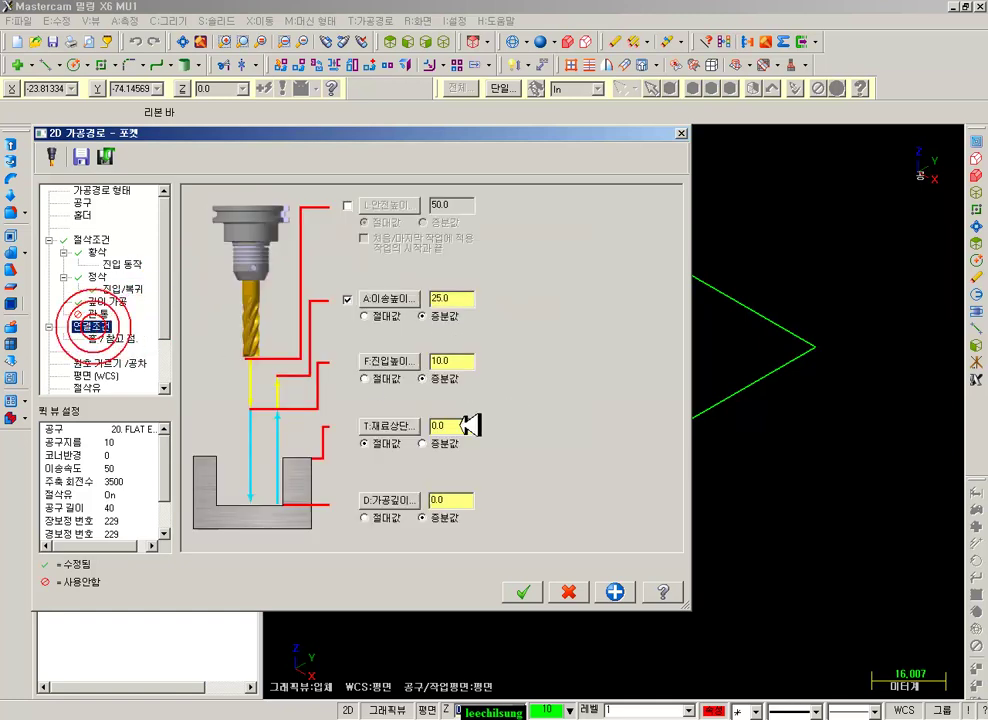
click(377, 520)
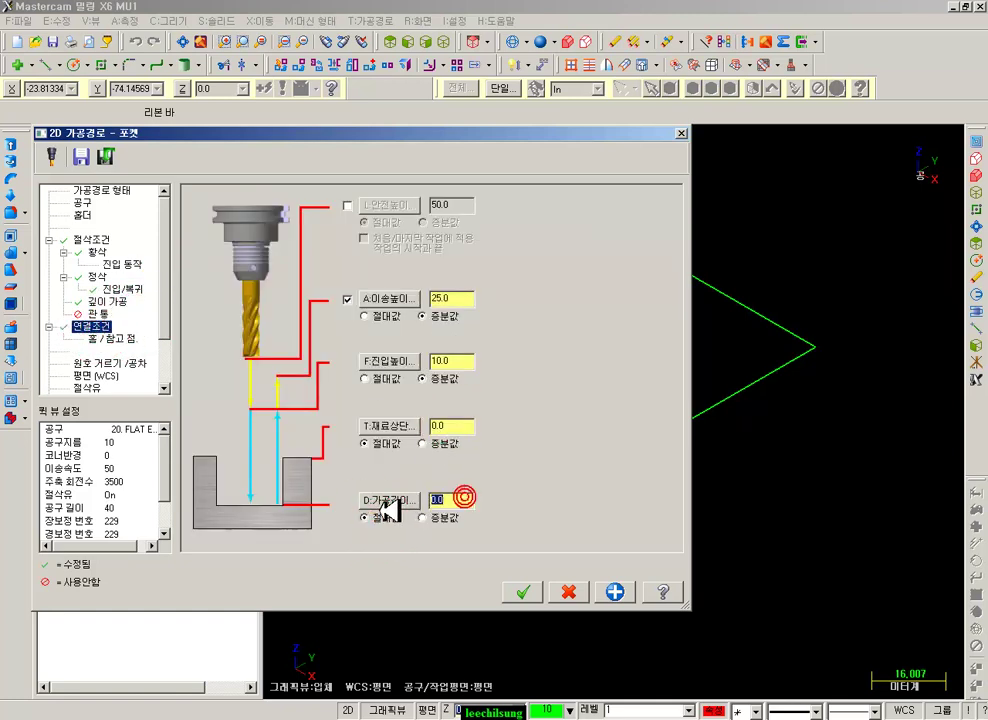
click(518, 590)
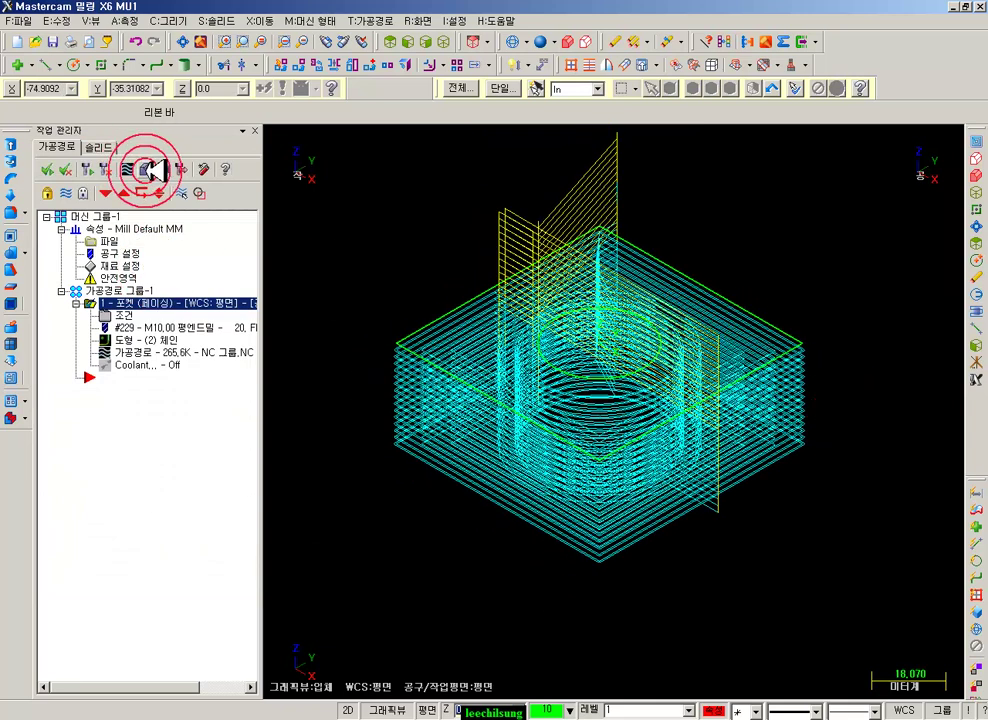
- Run the machining simulation of the pocket operation to the end and examine the cylindrical boss up close
click(145, 169)
click(178, 161)
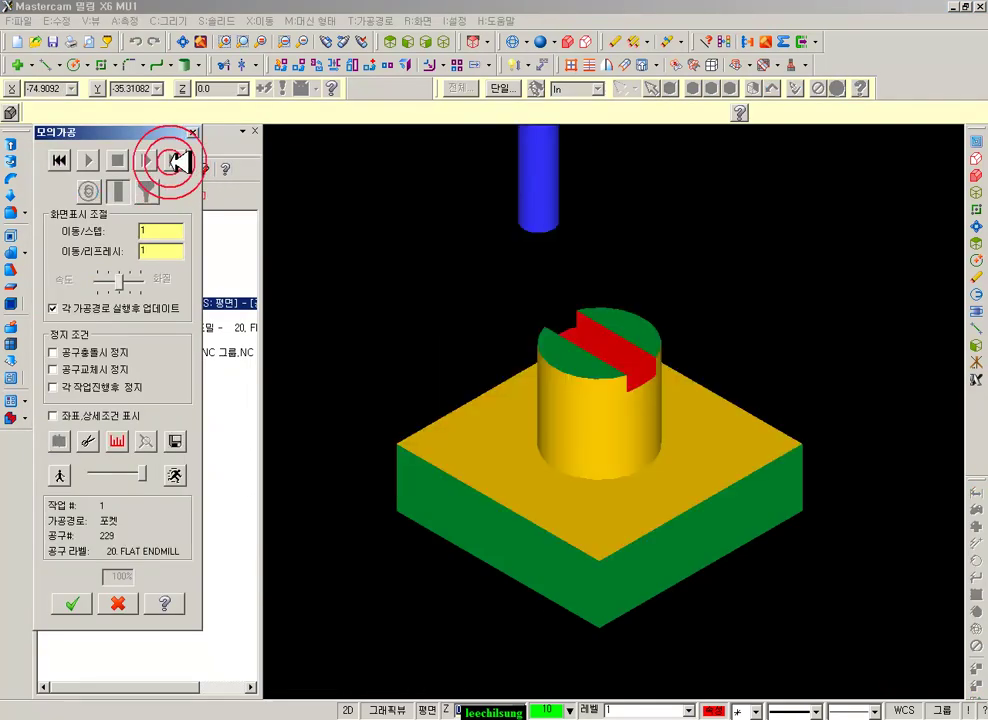
scroll(673, 419, up, 3)
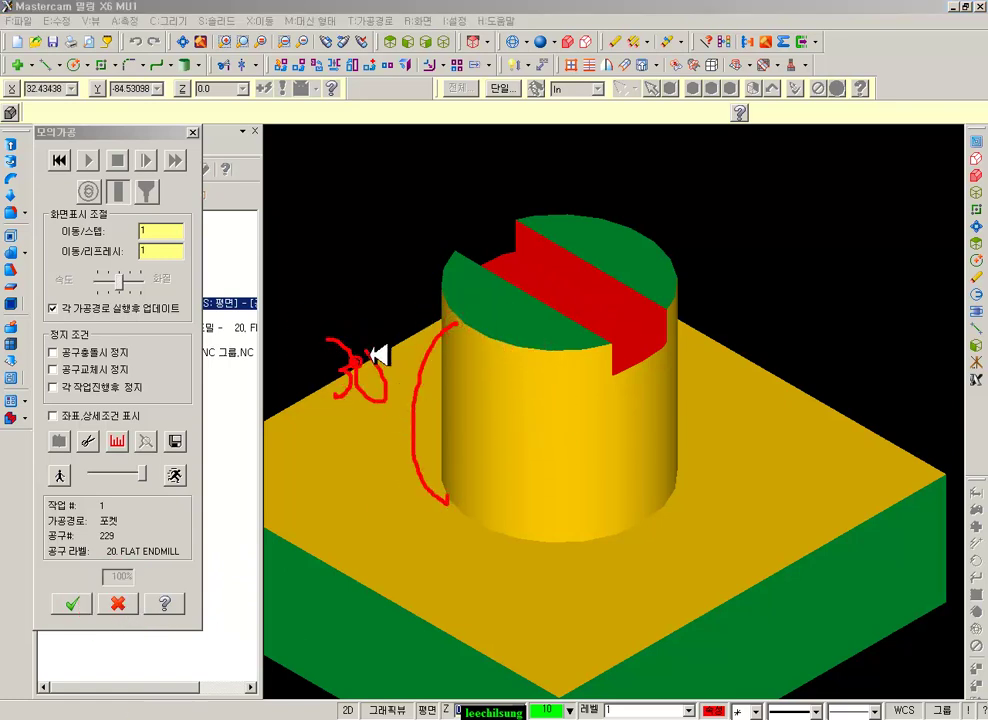
drag(584, 442, 590, 470)
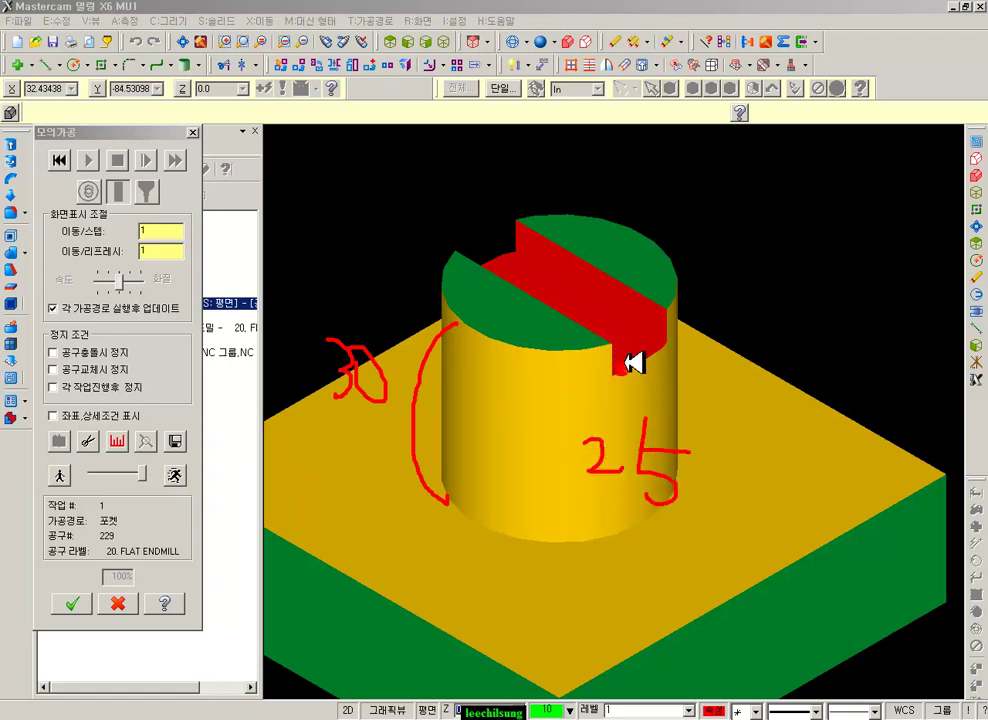
right_click(591, 399)
click(615, 542)
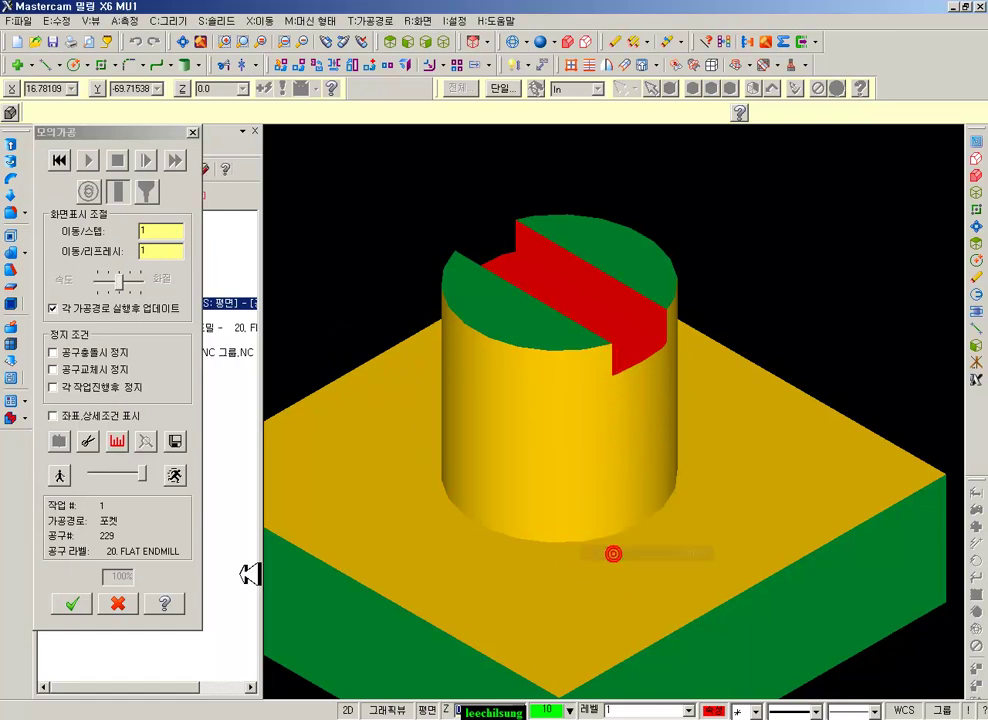
- Leave the machining simulation and set the pocket operation's retract height to an absolute 5
click(120, 603)
click(108, 316)
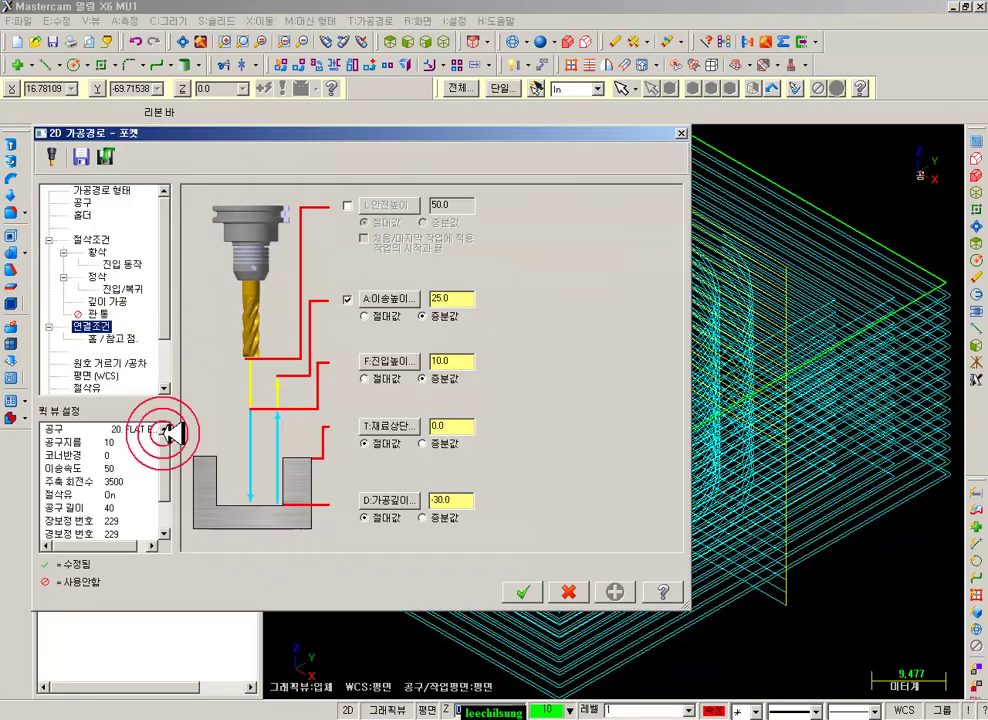
double_click(447, 300)
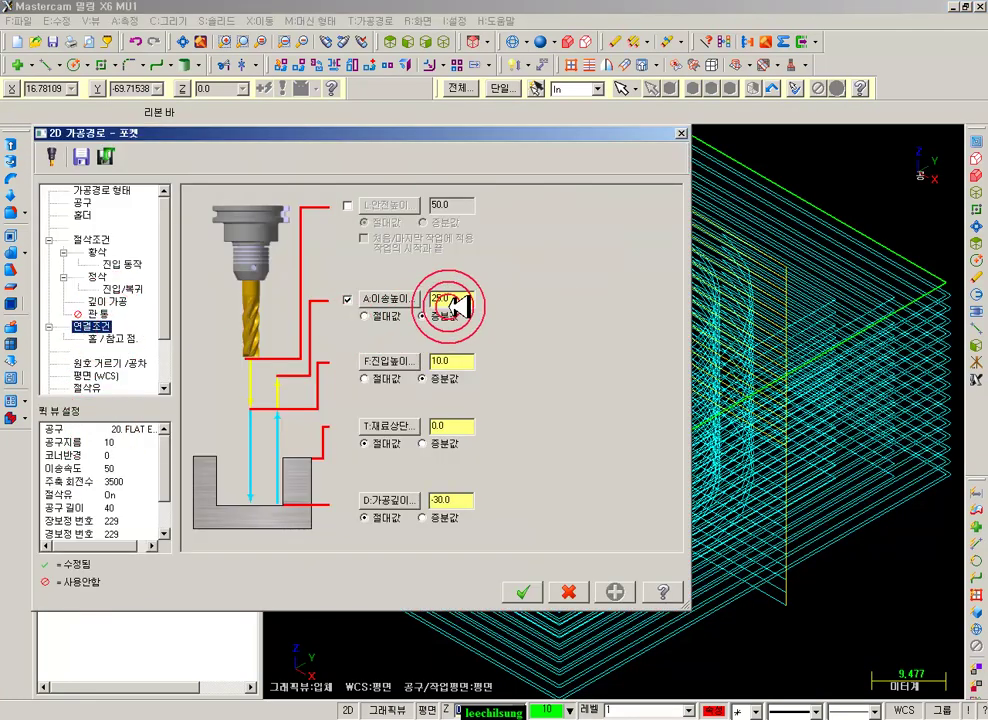
click(161, 708)
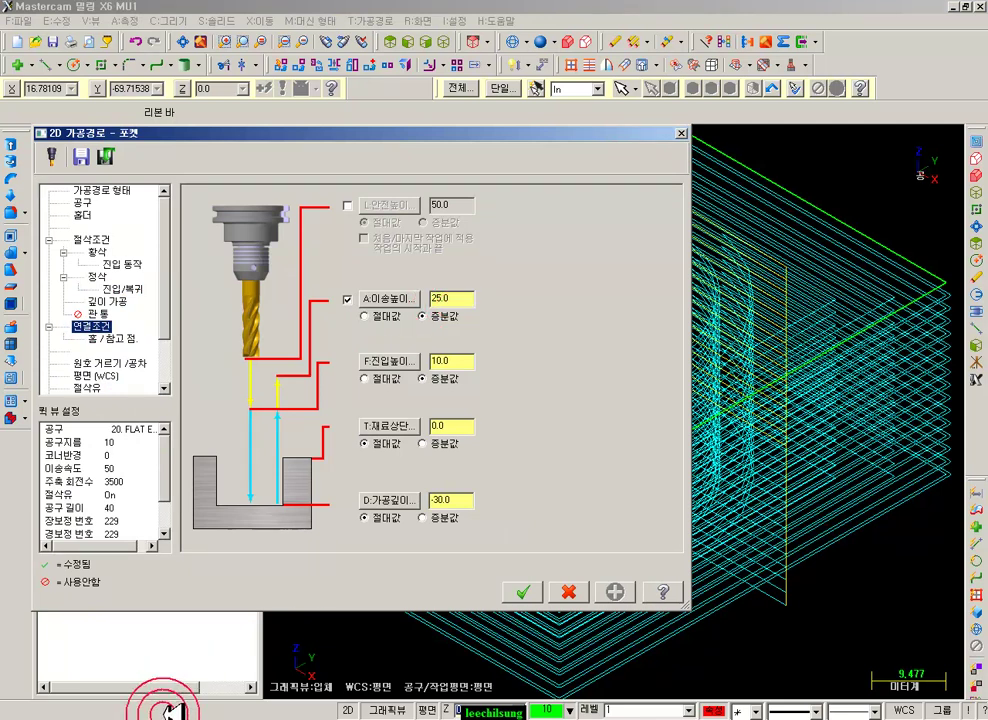
mouse_move(385, 267)
mouse_down()
mouse_move(509, 331)
mouse_move(440, 336)
mouse_up()
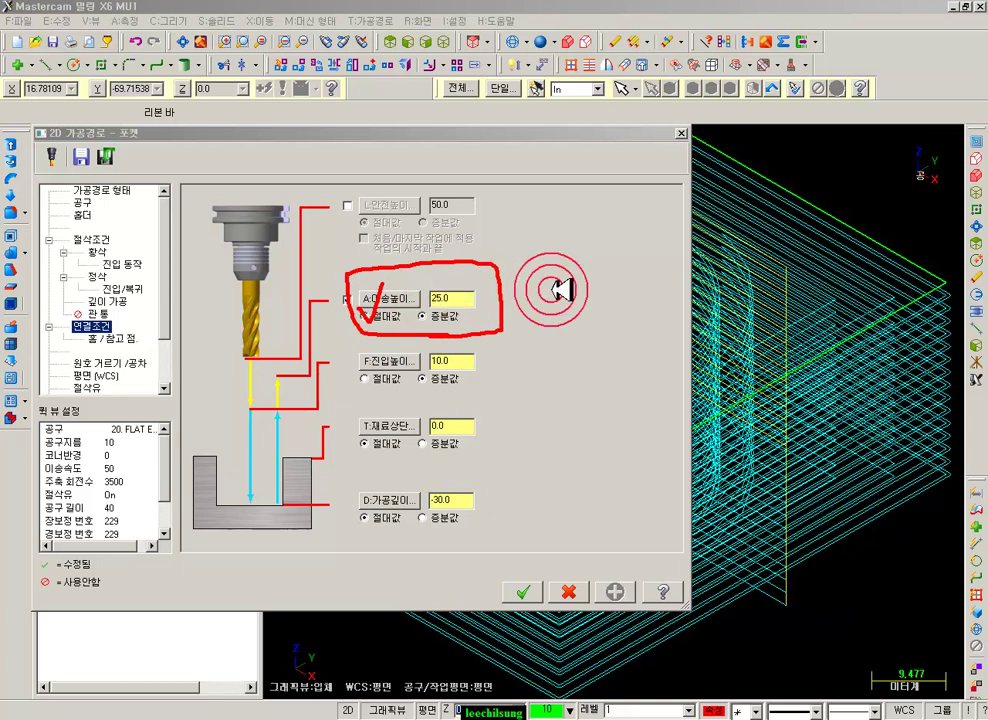
right_click(612, 288)
click(624, 433)
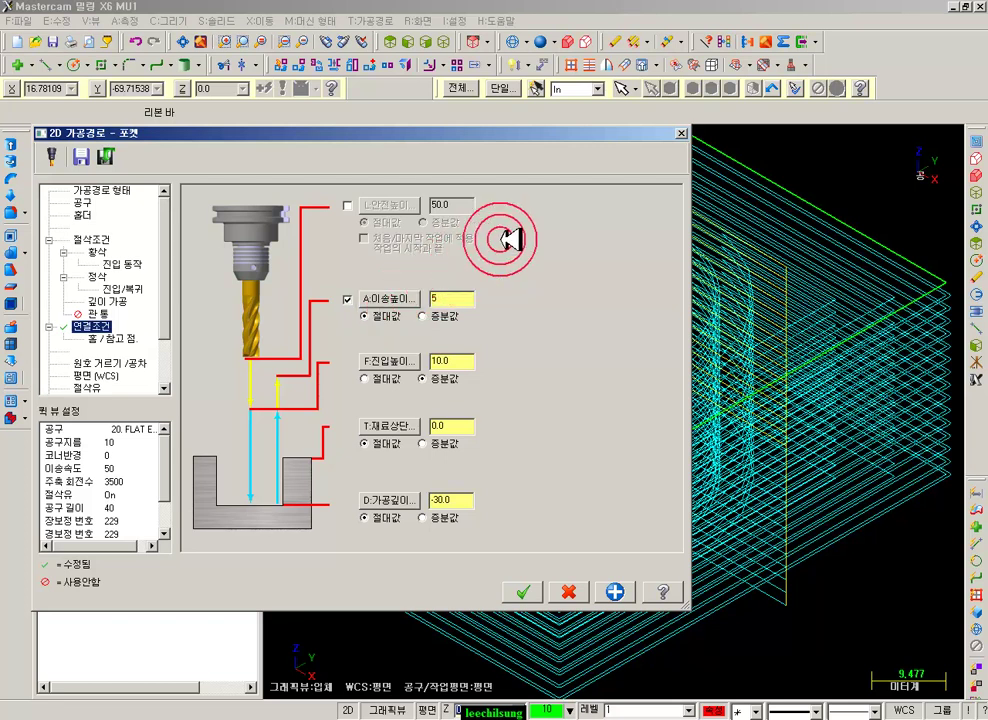
- Enable an absolute clearance height of 50 only at the operation's start and end, and regenerate the pocket toolpath
click(348, 205)
click(383, 237)
click(522, 592)
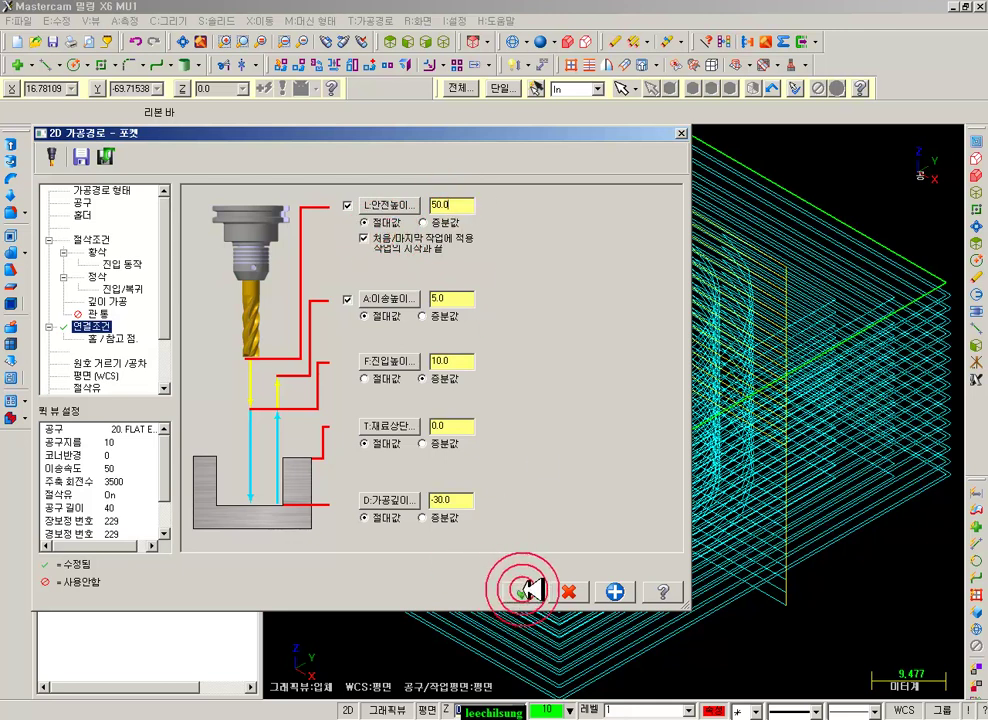
click(106, 171)
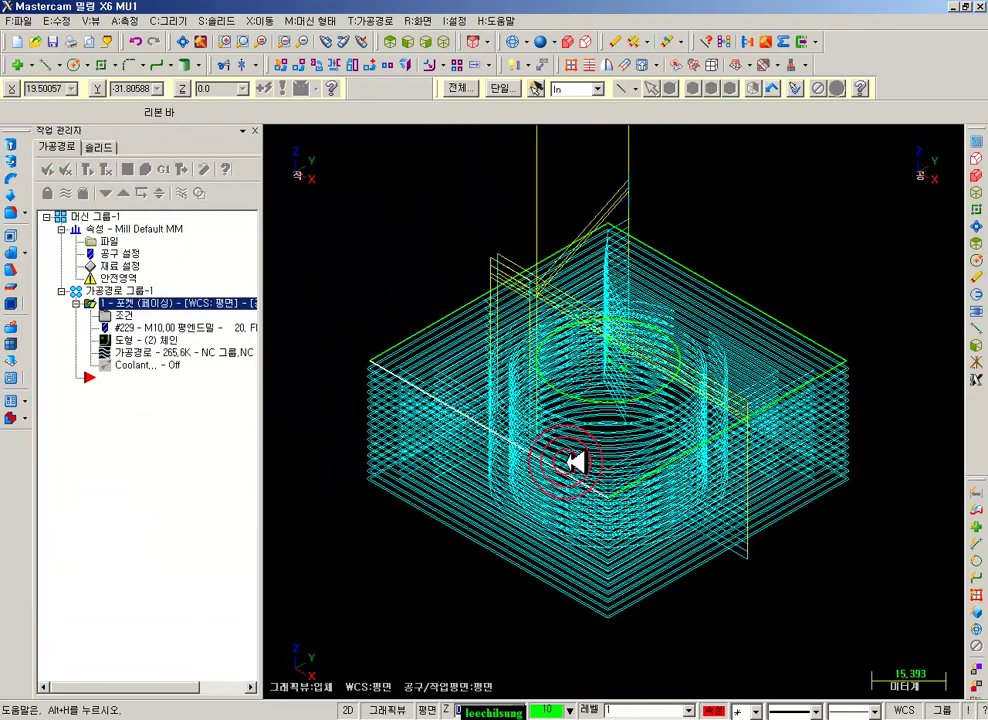
- Examine the pocket toolpath's retract levels and depth passes in the front view
click(417, 42)
scroll(283, 340, up, 5)
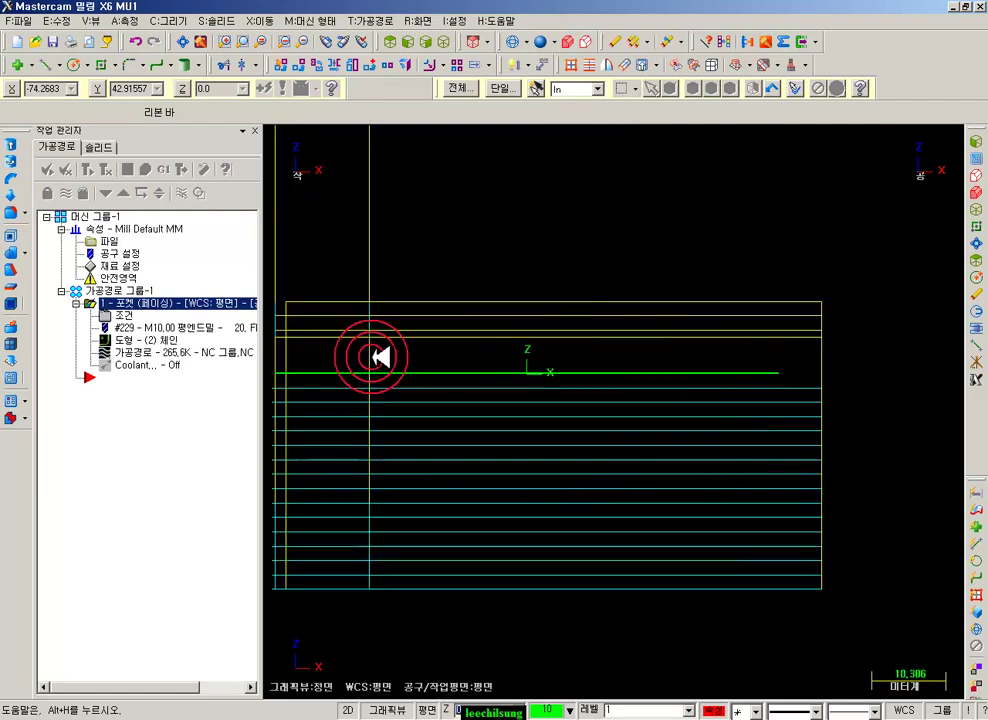
drag(655, 333, 684, 333)
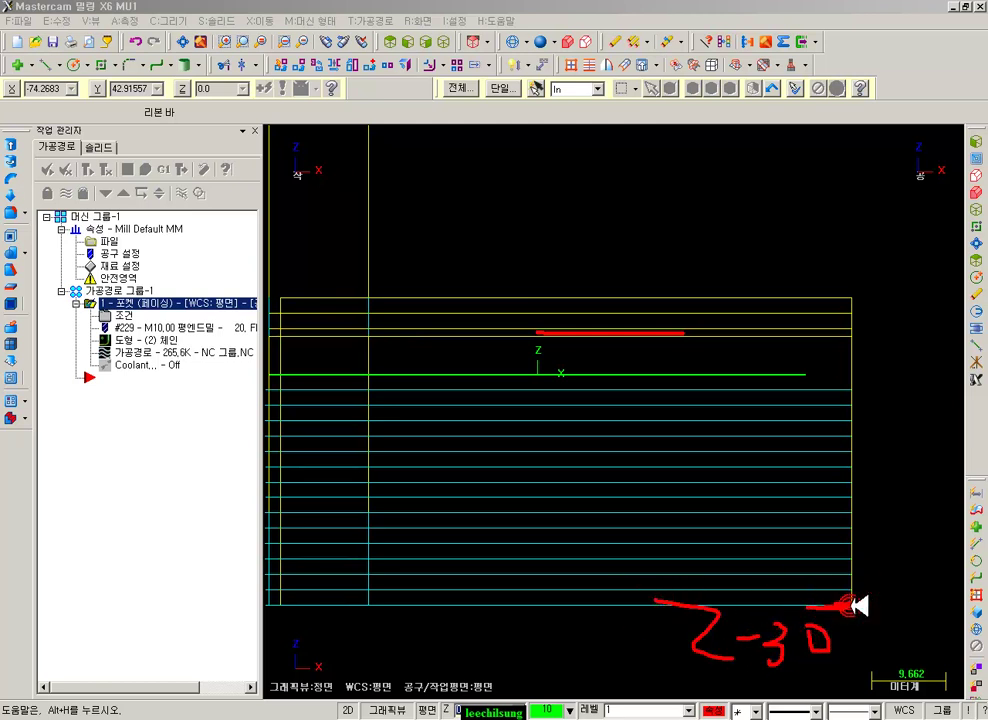
mouse_move(858, 605)
mouse_down()
mouse_move(849, 435)
mouse_move(794, 422)
mouse_move(330, 421)
mouse_up()
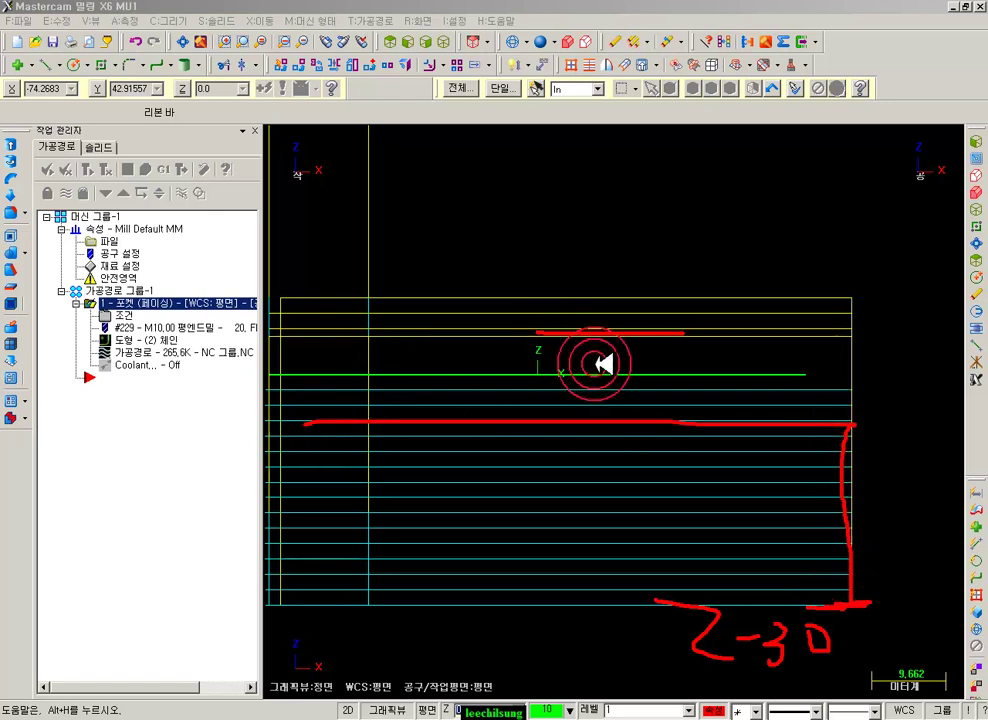
drag(587, 342, 587, 373)
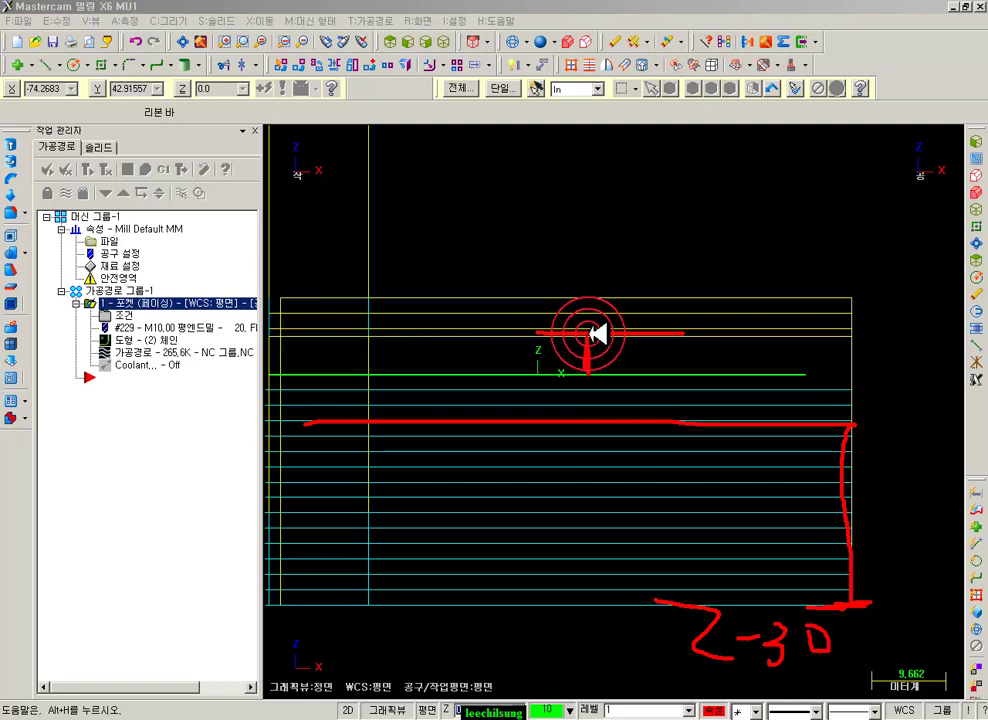
mouse_move(913, 426)
mouse_down()
mouse_move(842, 336)
mouse_move(293, 334)
mouse_up()
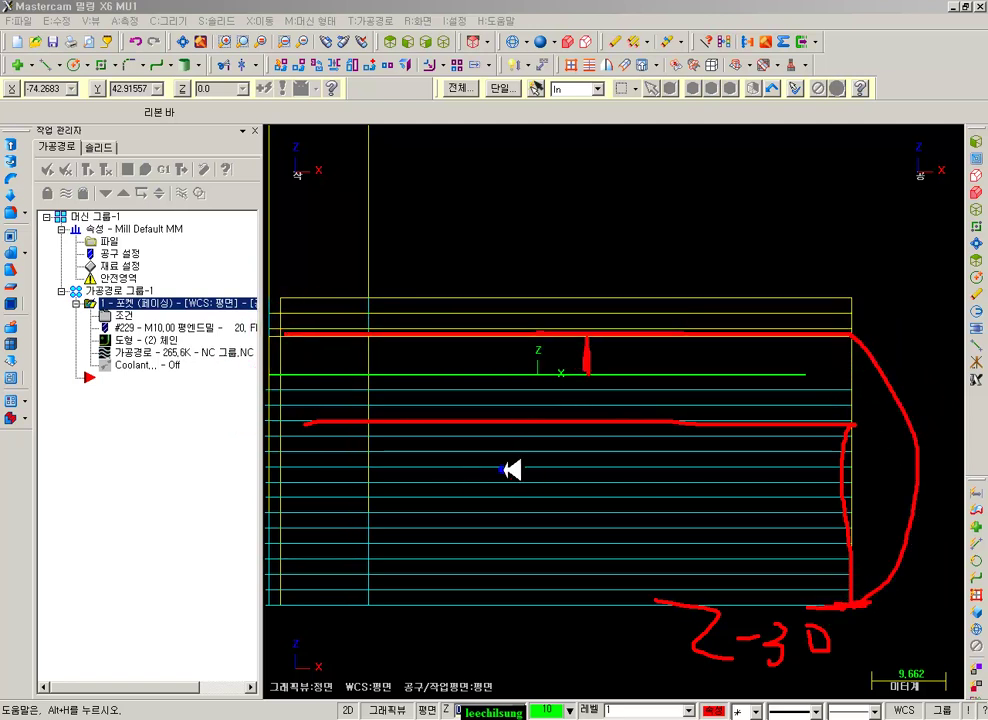
right_click(503, 470)
click(523, 620)
- Run the solid machining simulation of the pocket and inspect the circular boss in isometric view
click(136, 167)
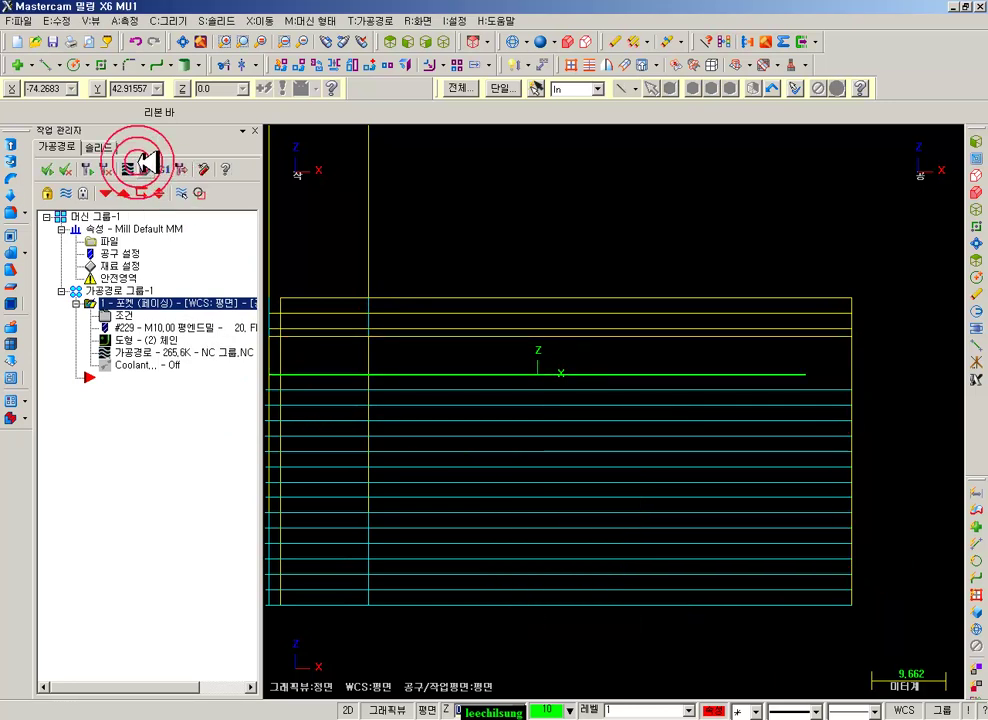
click(178, 159)
click(446, 42)
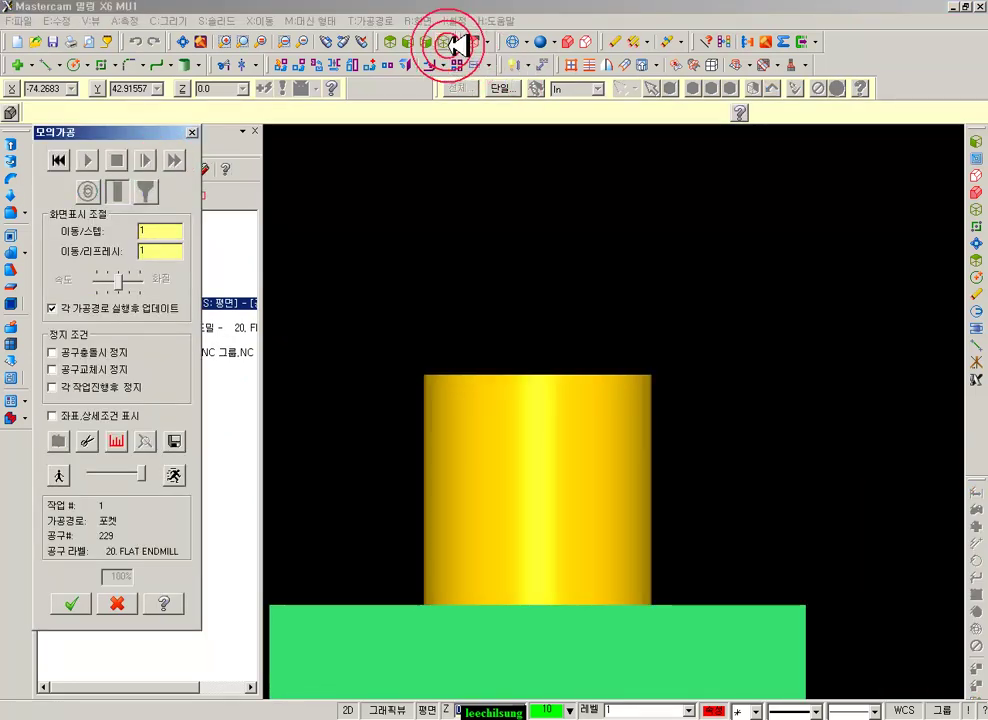
click(897, 548)
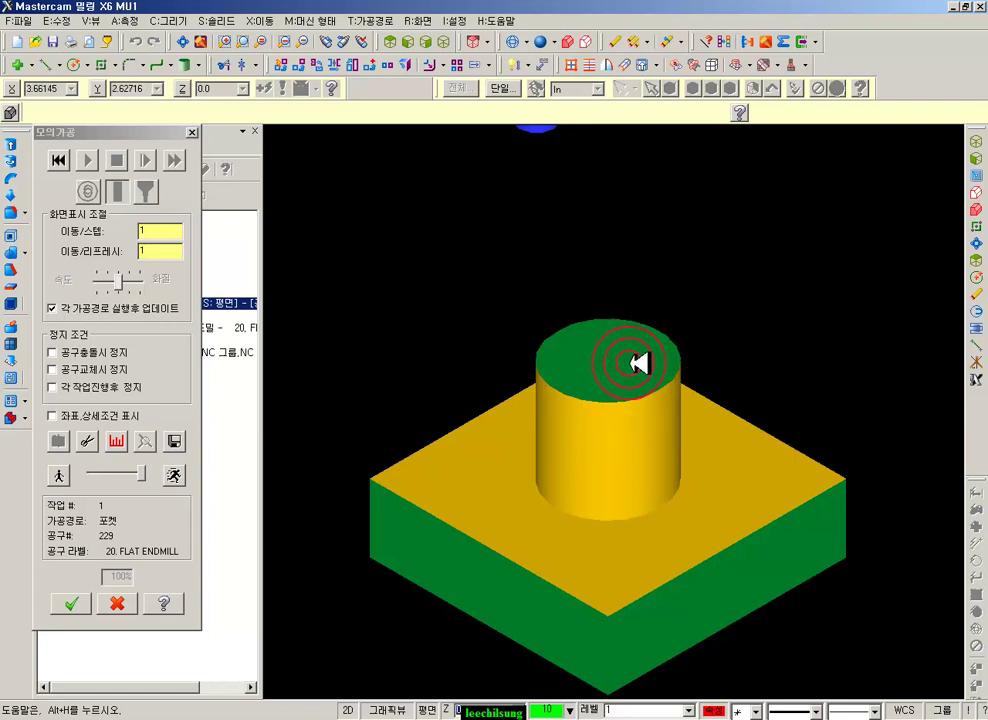
click(121, 604)
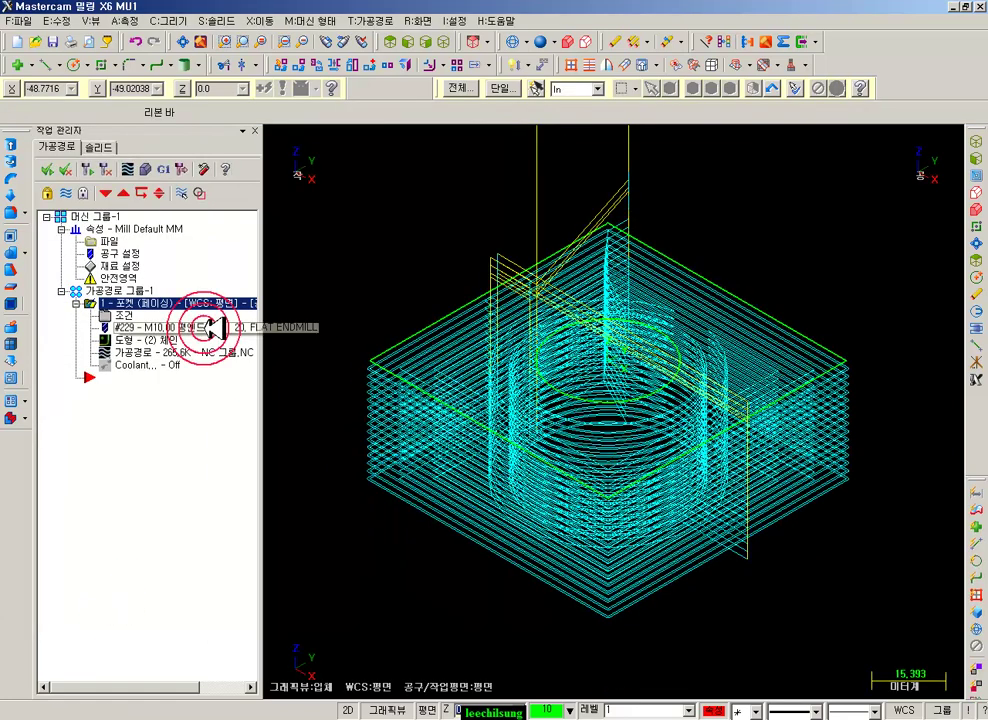
- Hide the pocket toolpath and create a contour toolpath chained on the circle in top view
click(67, 192)
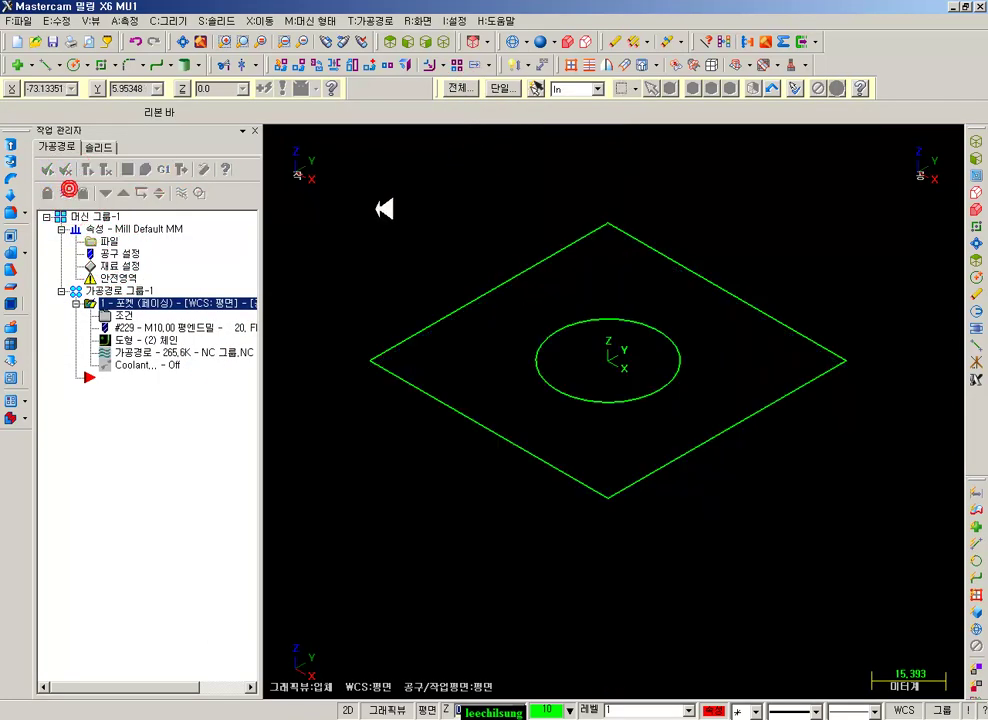
click(393, 40)
click(370, 20)
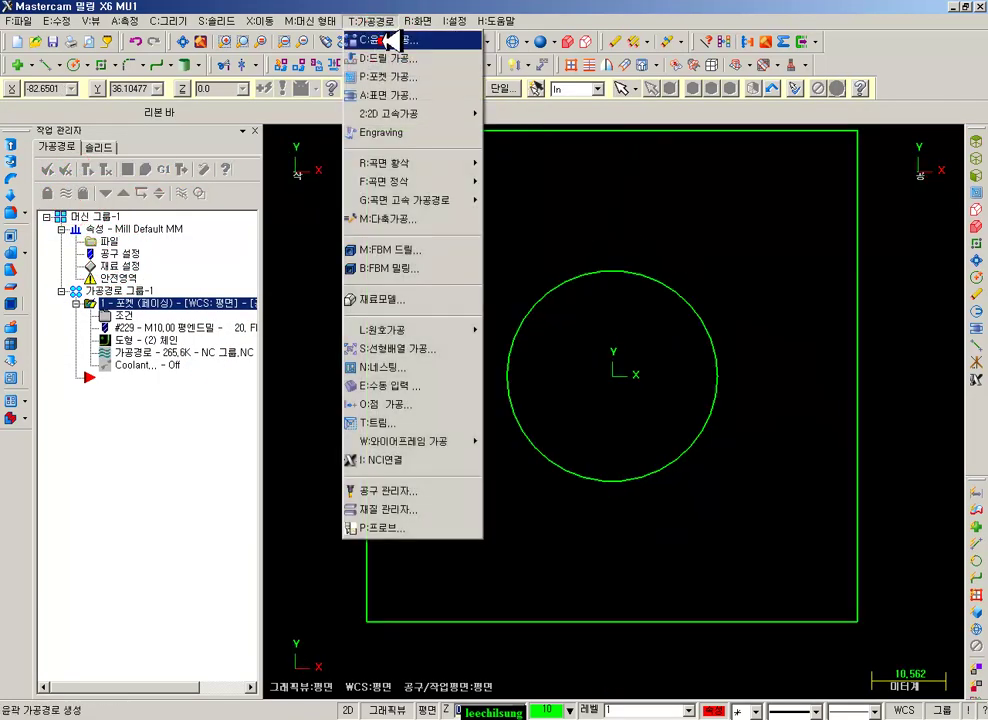
click(380, 38)
click(717, 416)
click(105, 510)
- Filter the tool library to spot drills and assign the 10 mm spot drill to the contour operation
click(82, 202)
click(240, 443)
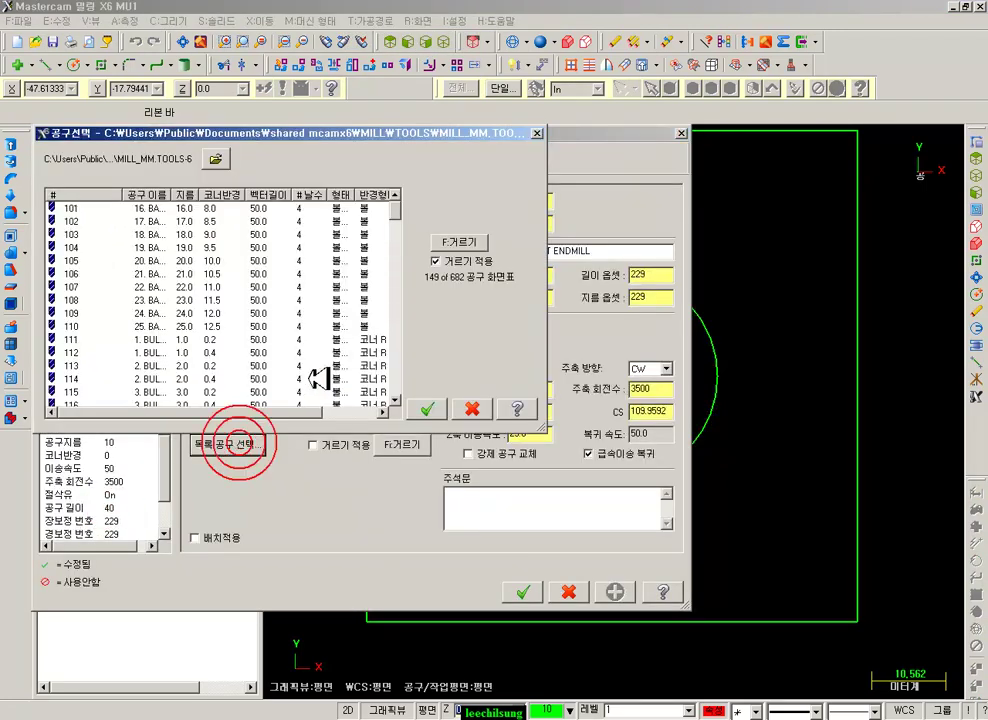
click(457, 242)
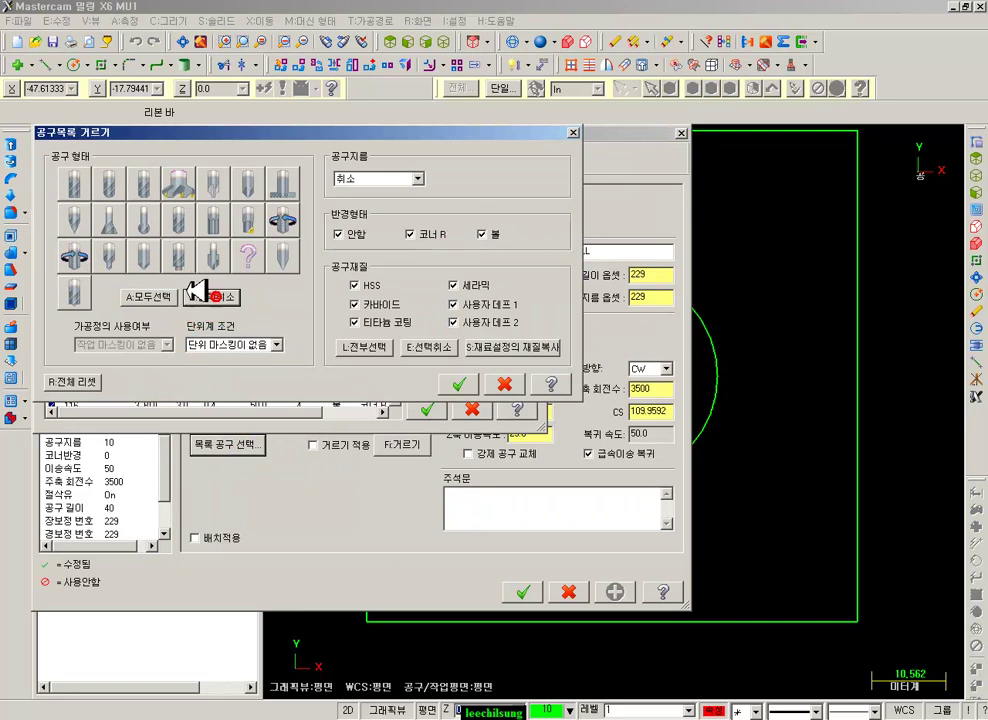
click(458, 384)
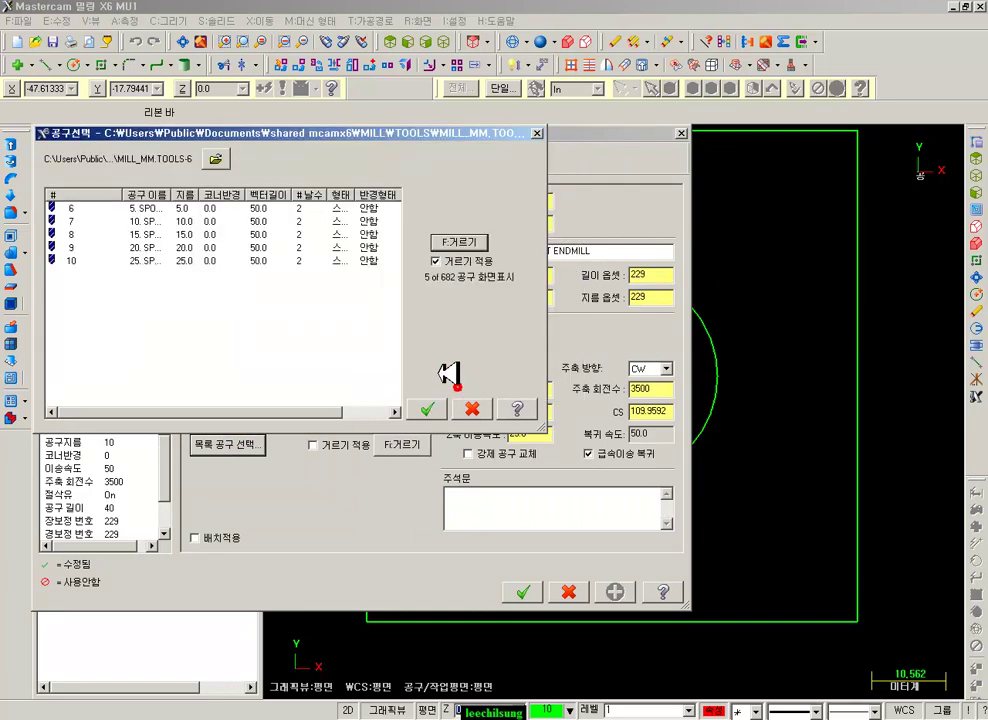
double_click(168, 222)
- Set the contour type to 2D chamfer with a width of 2
click(114, 240)
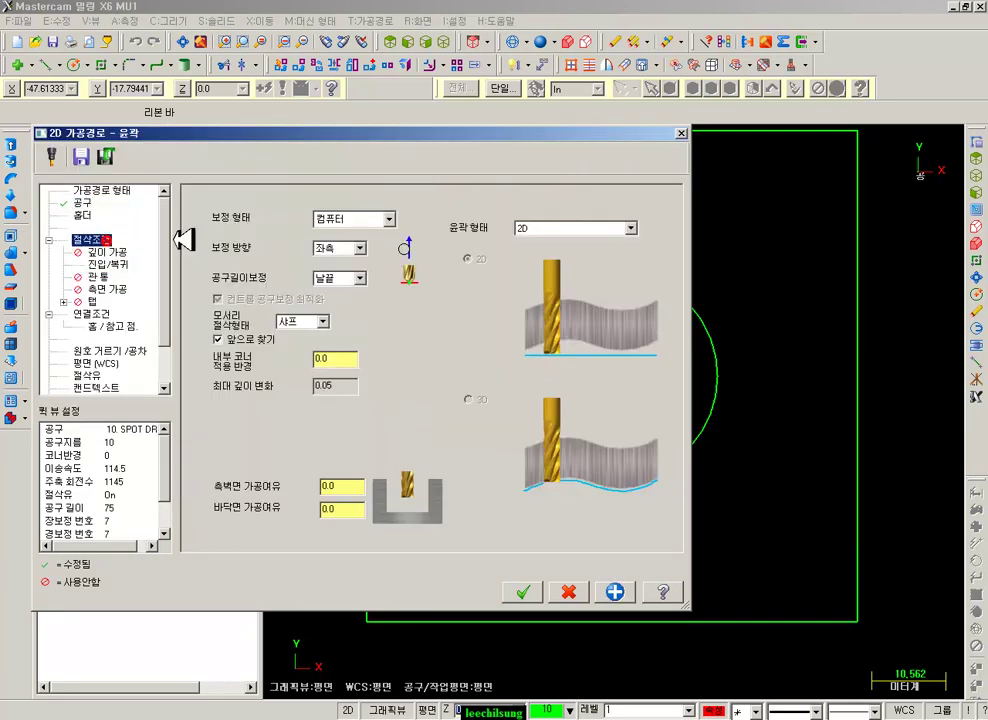
click(548, 224)
click(548, 249)
click(628, 289)
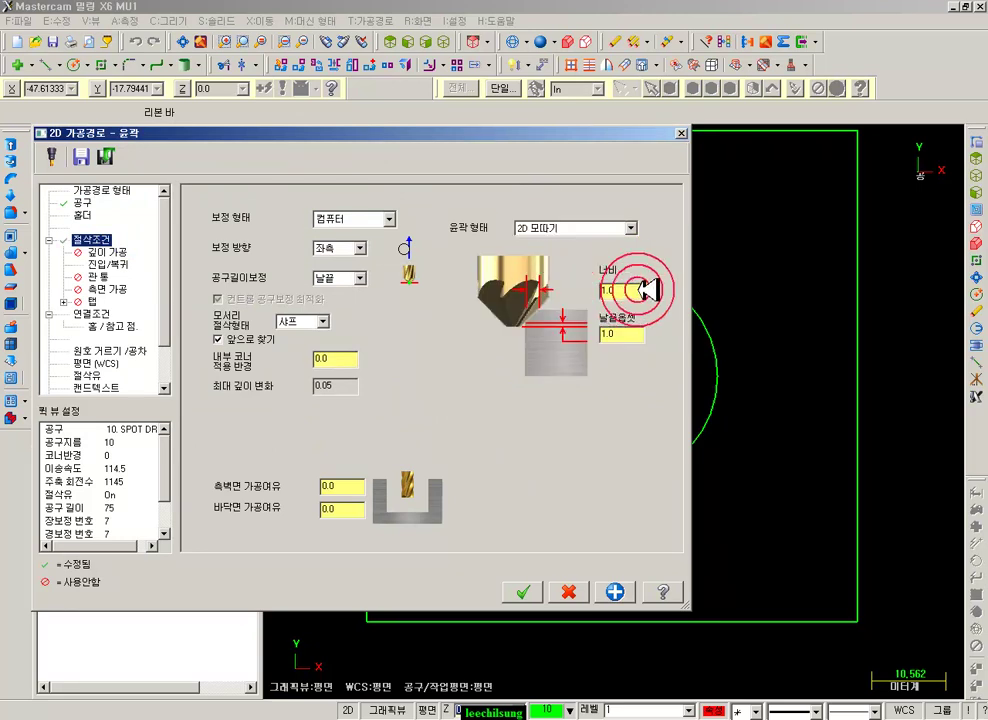
text(2)
- Turn off lead in/out, use 0.0 for the stock top and cutting depth, and generate the chamfer toolpath
click(111, 264)
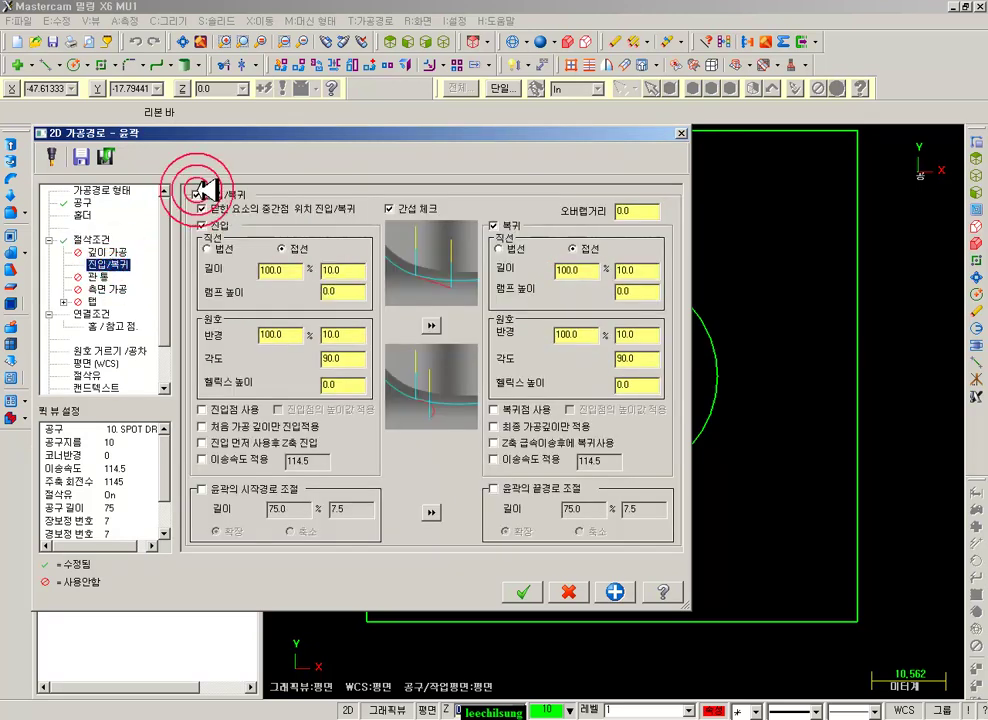
click(198, 195)
click(104, 314)
click(462, 429)
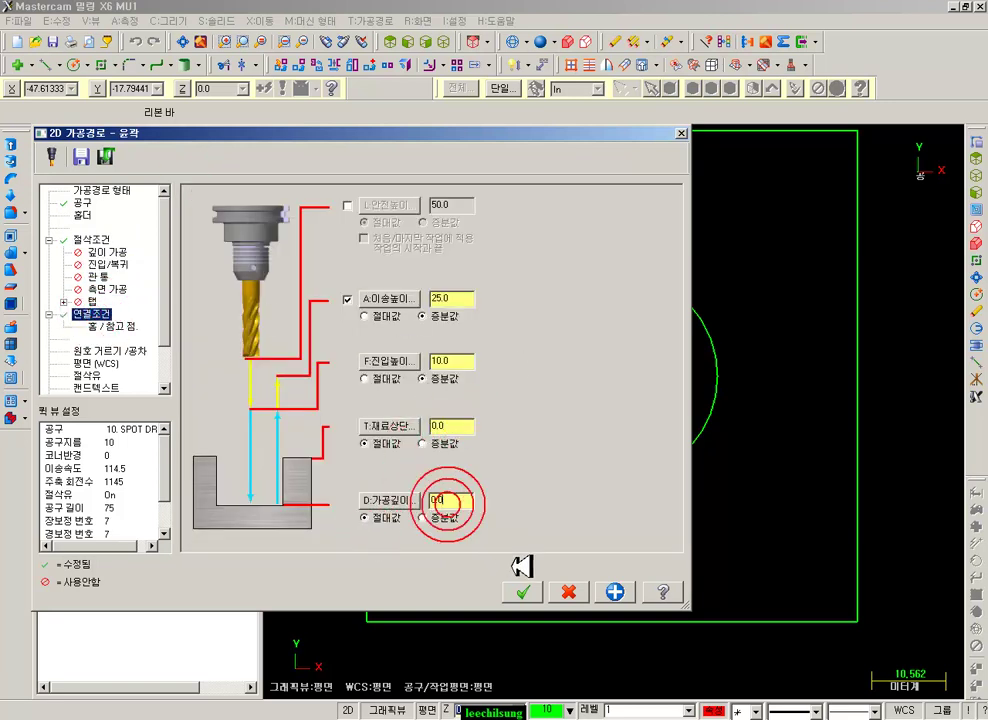
click(523, 592)
- Simulate machining of the whole toolpath group and view the part in isometric view
click(93, 178)
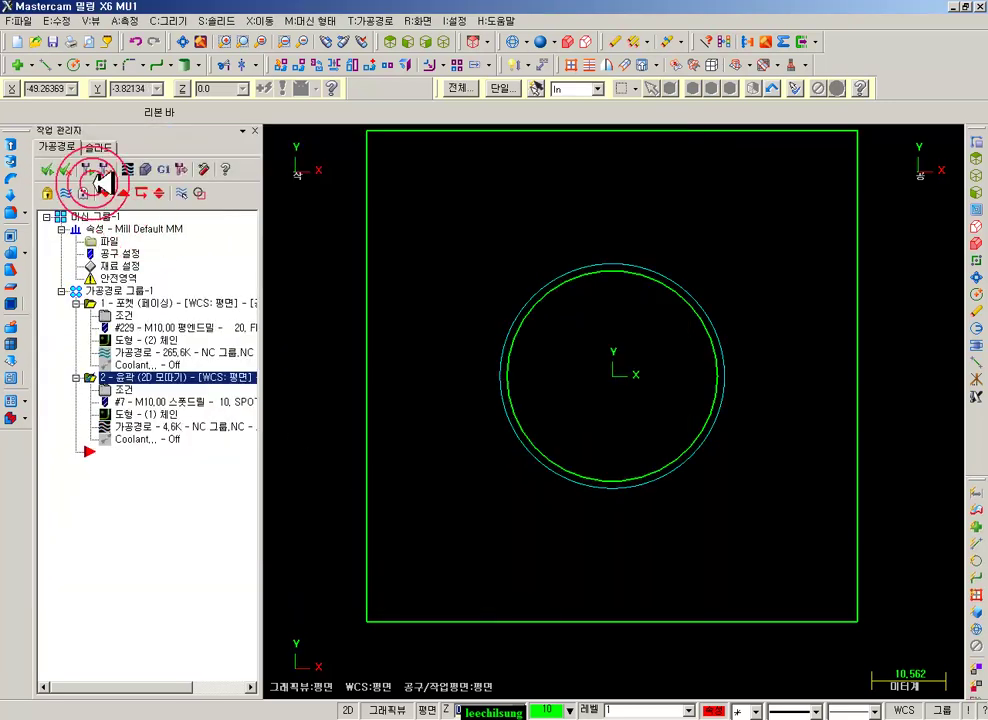
click(110, 290)
click(146, 168)
click(173, 160)
click(413, 42)
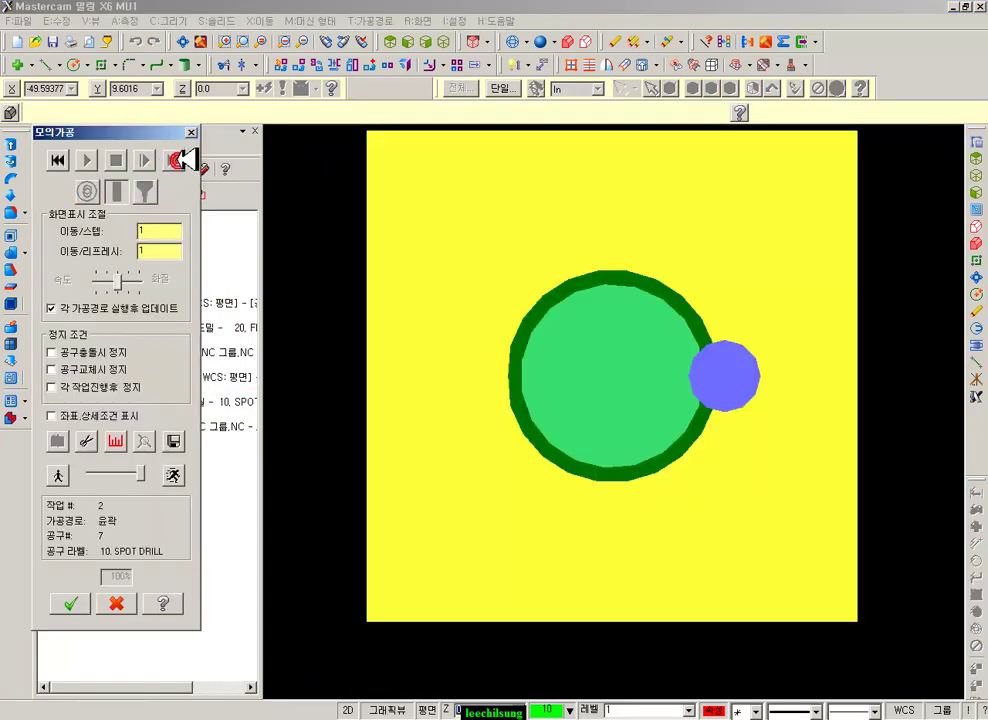
click(447, 42)
- Restart and rerun the machining simulation to inspect the chamfered boss up close in isometric view
scroll(678, 504, up, 3)
click(57, 160)
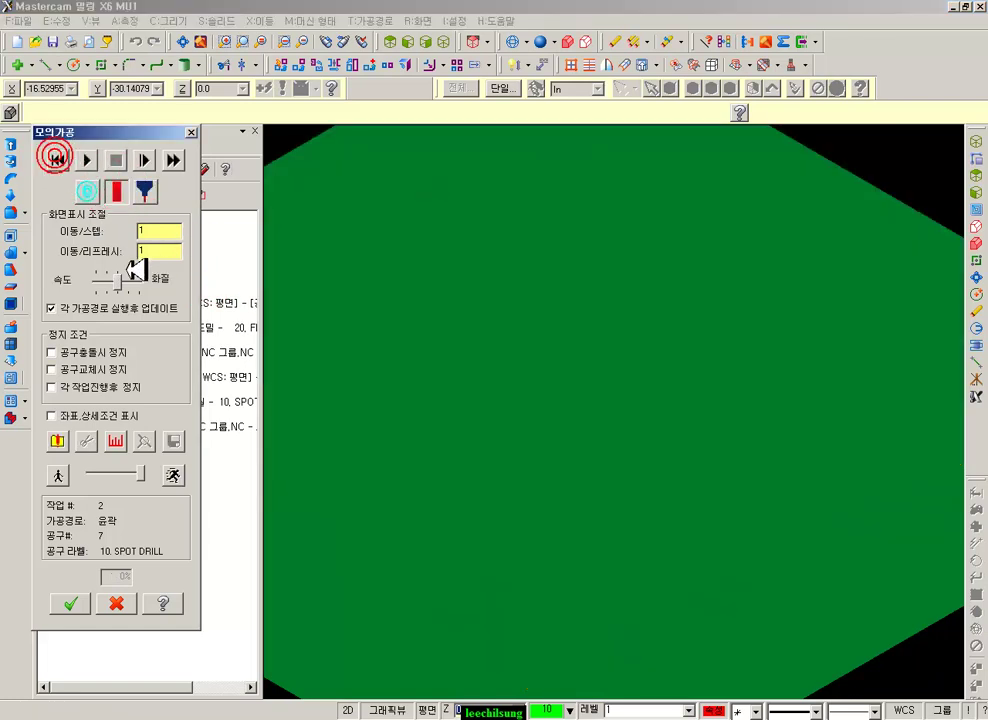
click(173, 160)
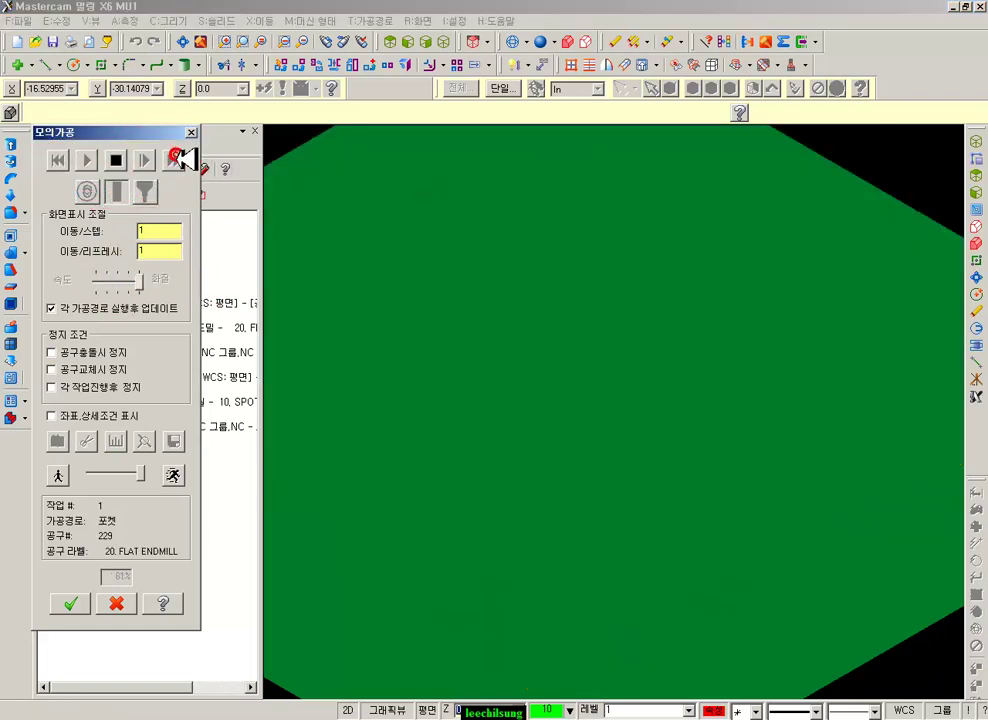
scroll(760, 237, down, 2)
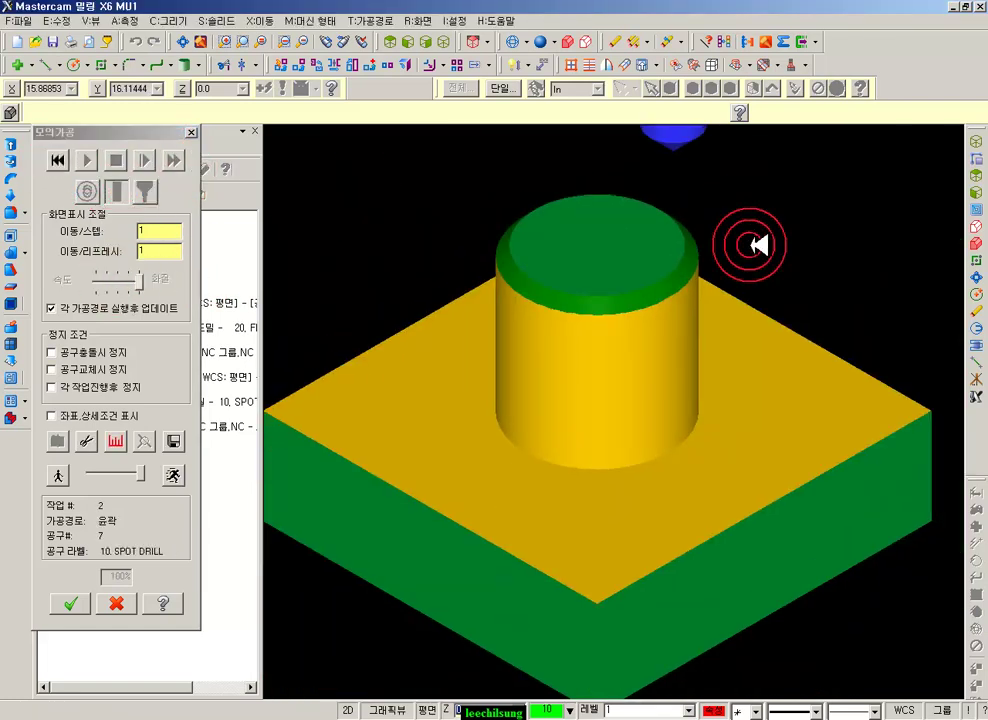
scroll(754, 243, down, 1)
- Examine the chamfer on the simulated boss and its heights in the front view
click(409, 42)
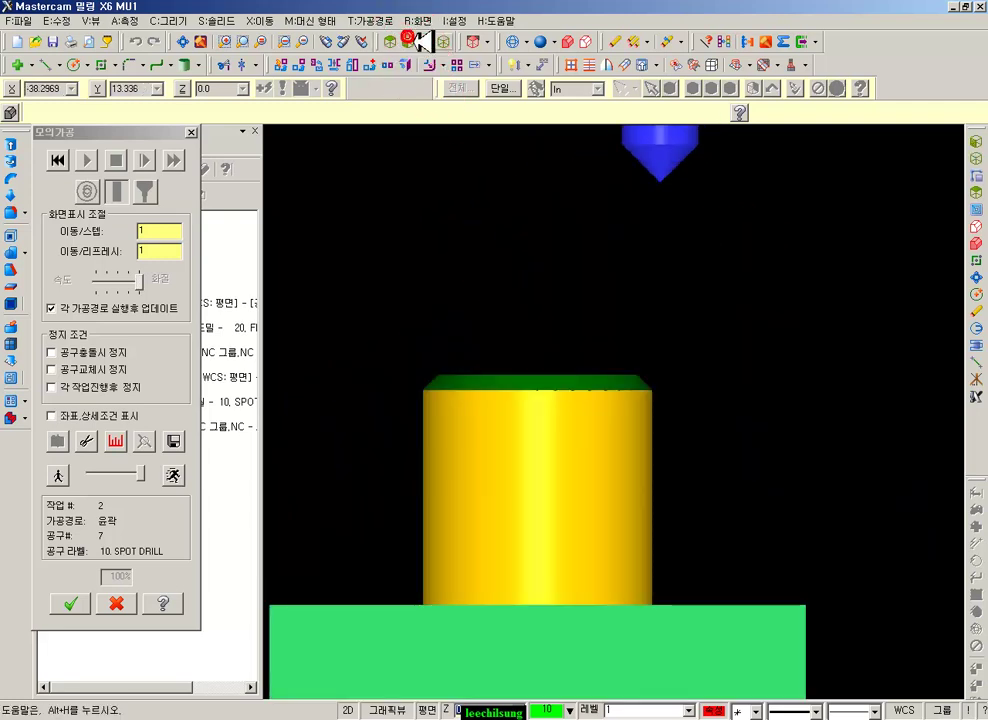
scroll(720, 284, down, 4)
scroll(627, 492, up, 5)
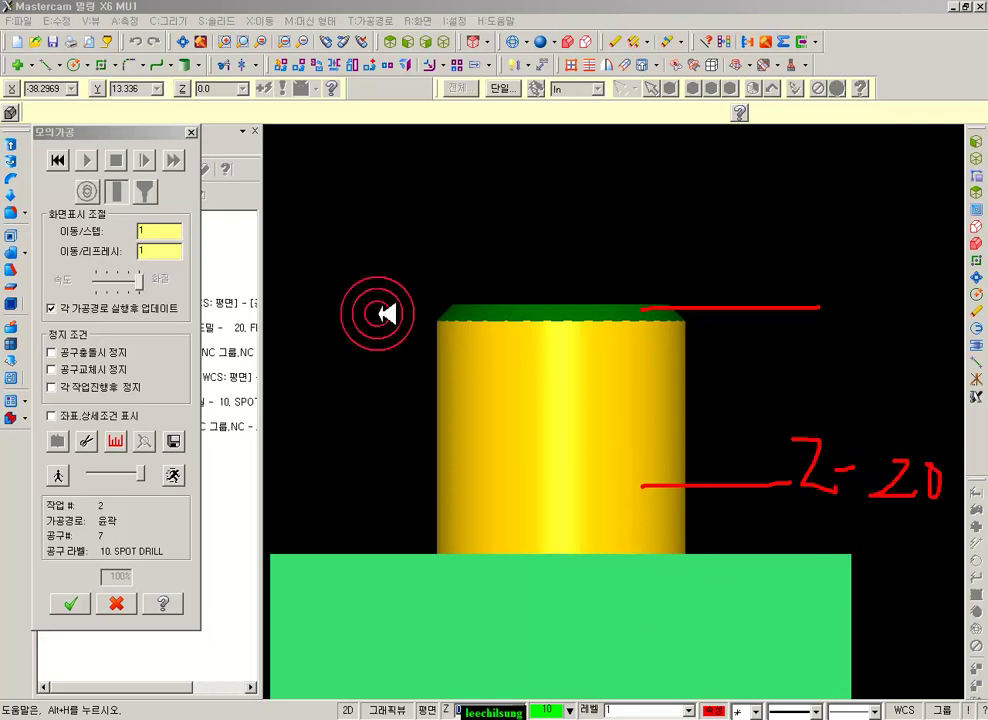
right_click(549, 206)
click(574, 356)
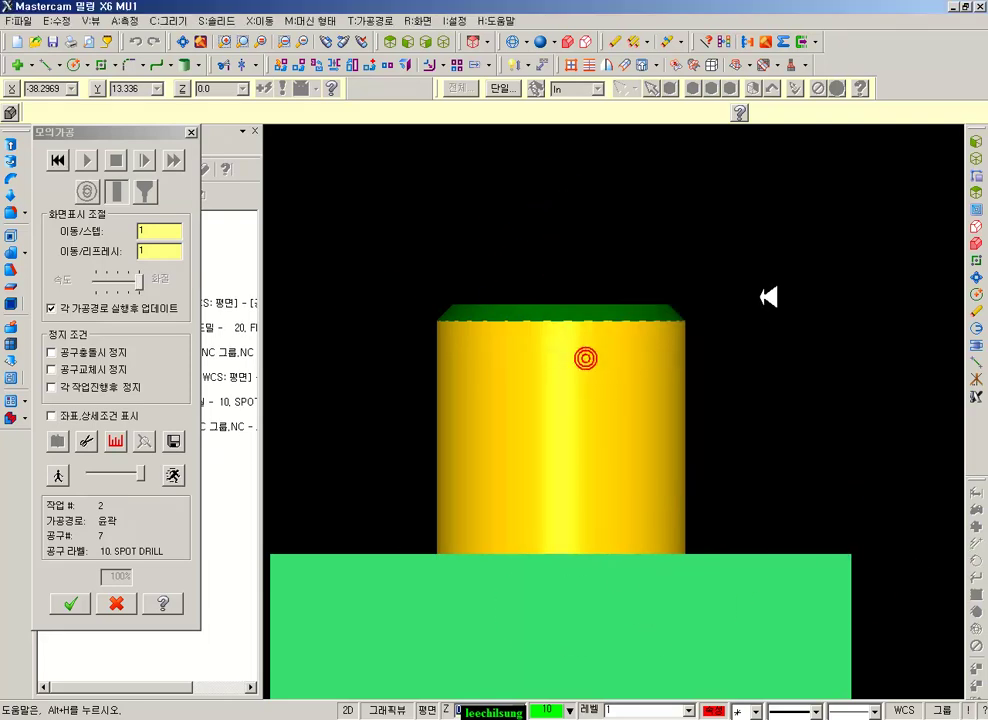
- Close the simulation and examine the chamfer toolpath against the circle in isometric view
click(120, 600)
click(446, 42)
scroll(595, 500, down, 4)
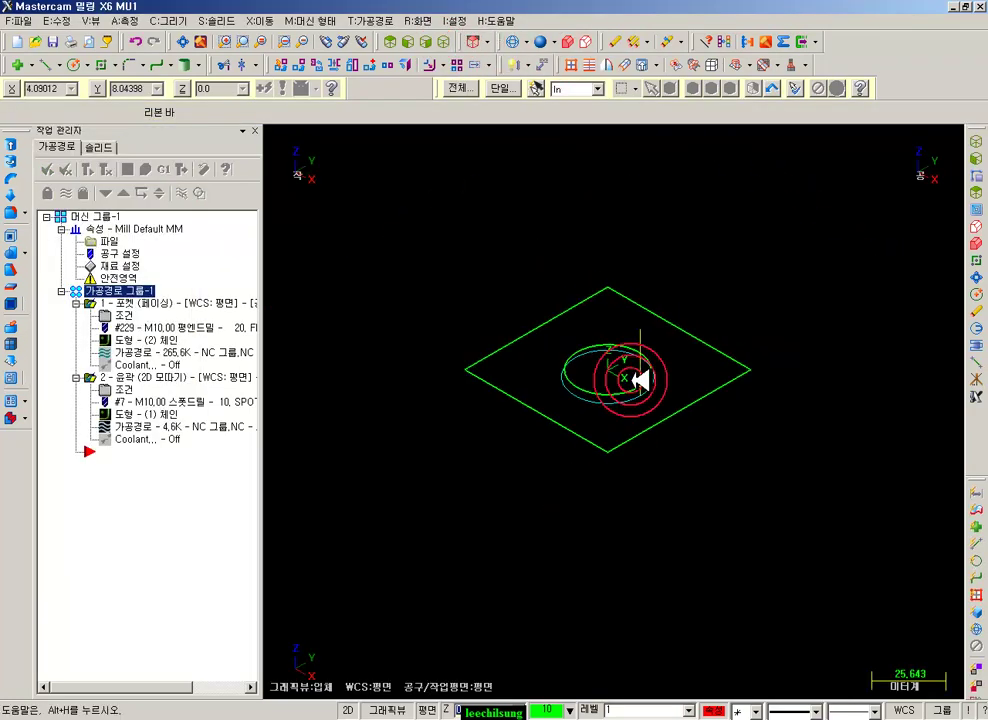
scroll(638, 359, up, 2)
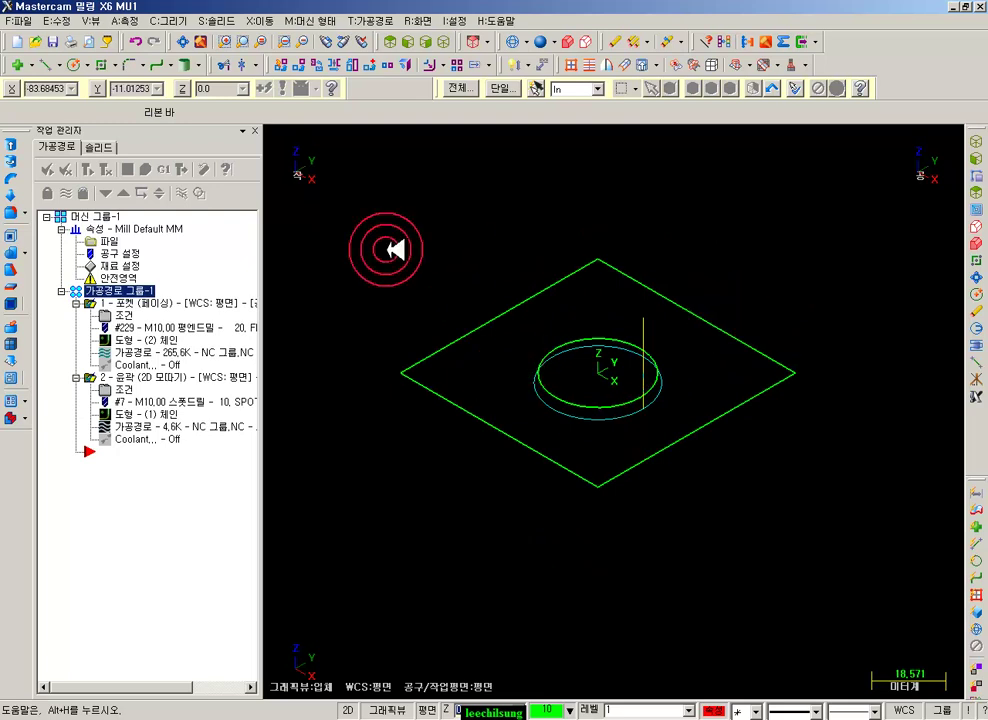
- Renumber the pocket toolpath's 10 mm flat end mill as tool 1, including its length and diameter offsets
click(137, 327)
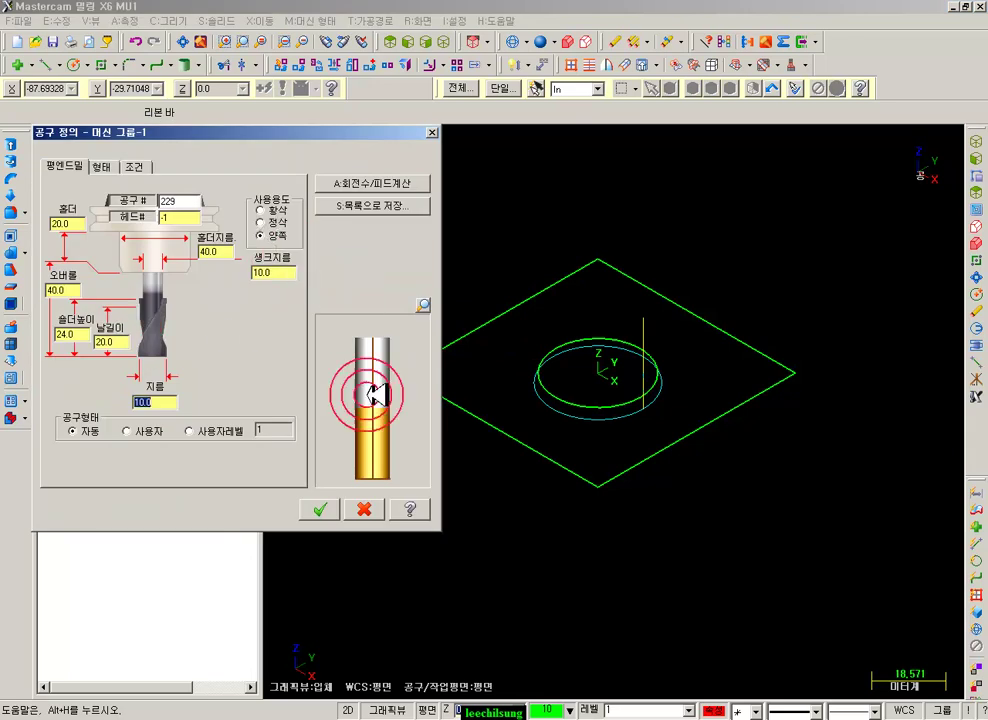
click(364, 509)
click(124, 316)
click(93, 203)
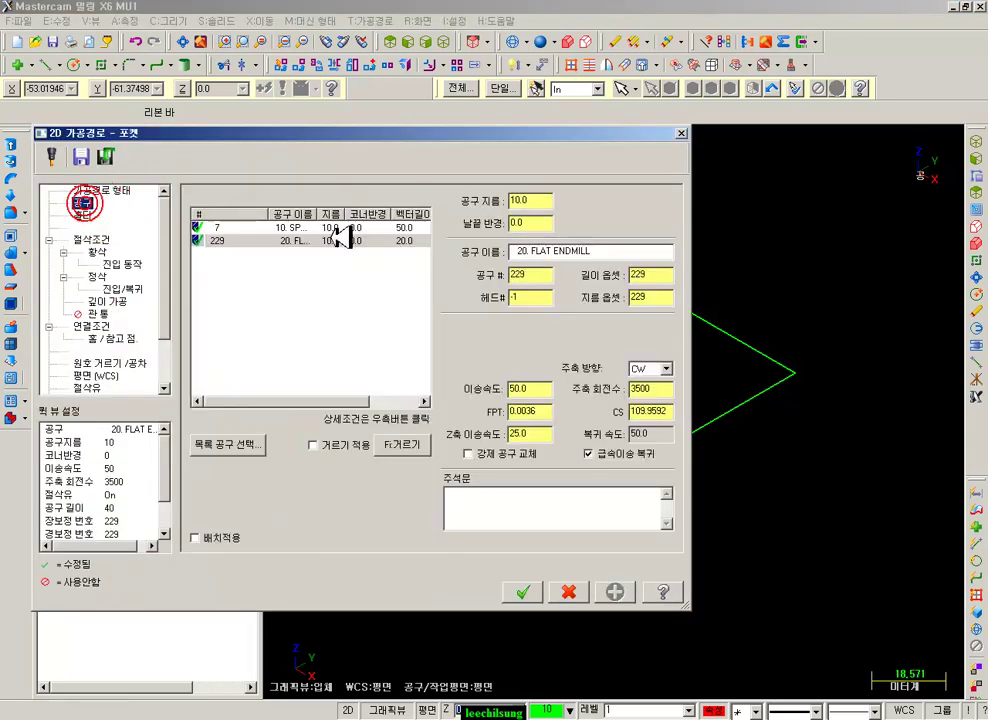
double_click(262, 235)
click(175, 203)
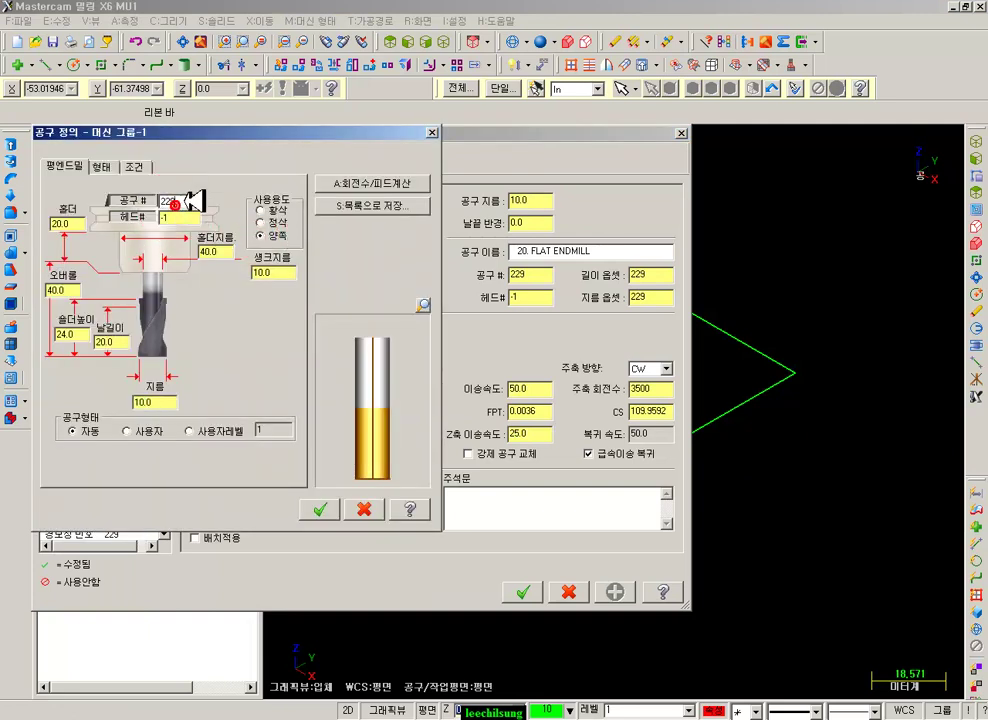
click(140, 166)
click(319, 510)
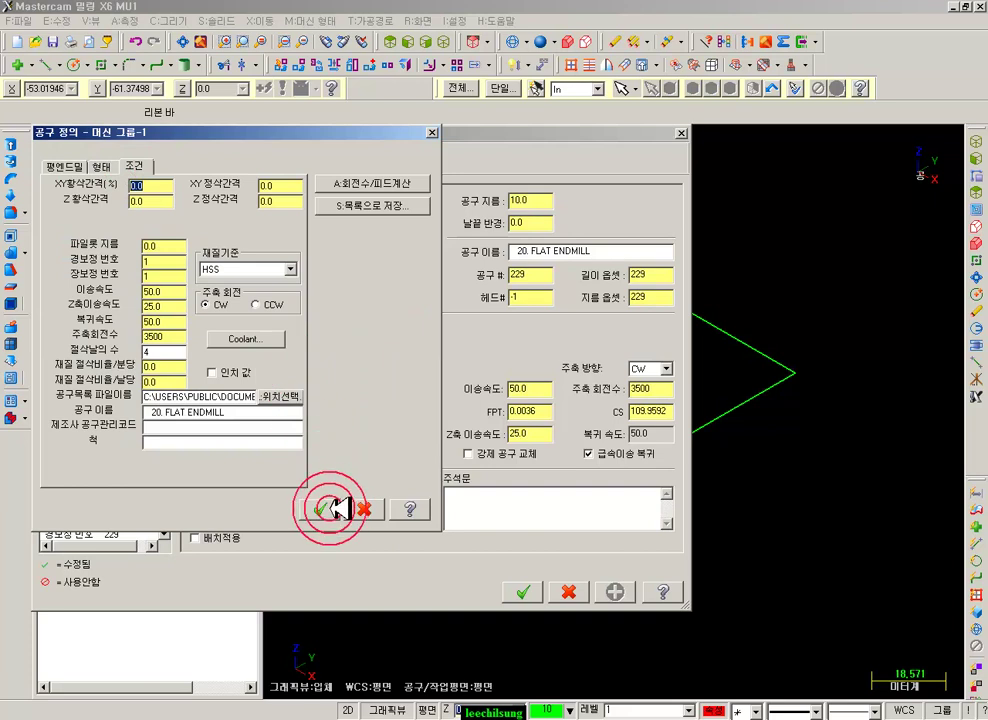
- Set the pocket toolpath's spindle speed to 1000 and both feed rate and plunge rate to 100, and accept the parameters
click(645, 412)
click(660, 390)
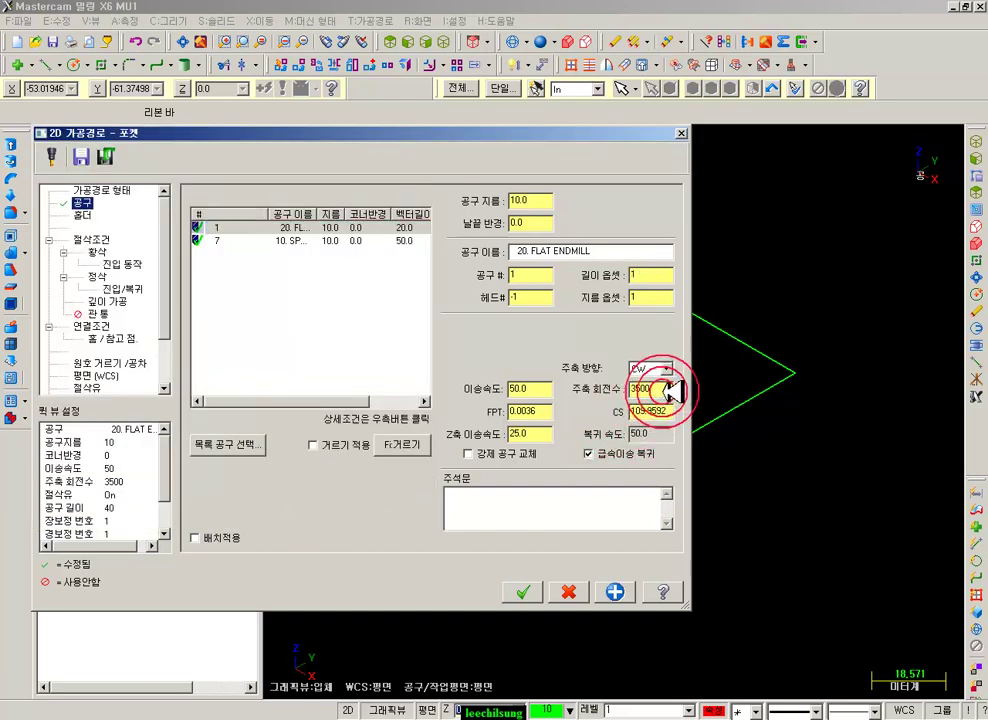
click(654, 391)
text(1000)
text(00)
click(540, 432)
text(100)
click(415, 434)
click(616, 440)
click(656, 390)
click(290, 241)
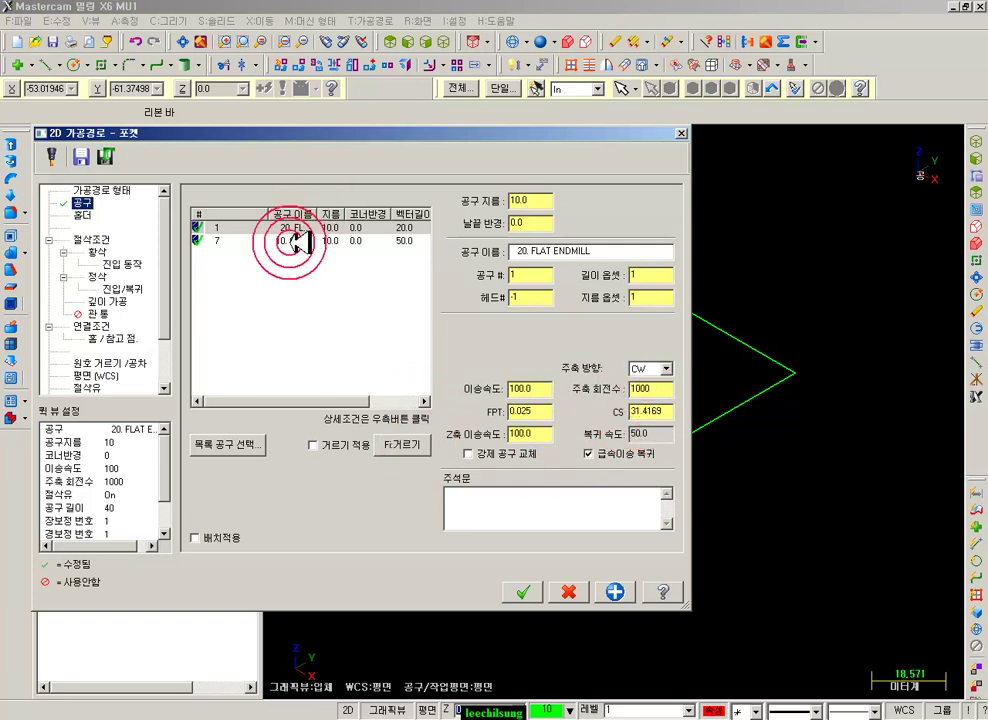
click(222, 137)
click(565, 570)
click(522, 592)
- Renumber the chamfer contour toolpath's 10 mm spot drill as tool 2
click(104, 388)
double_click(292, 242)
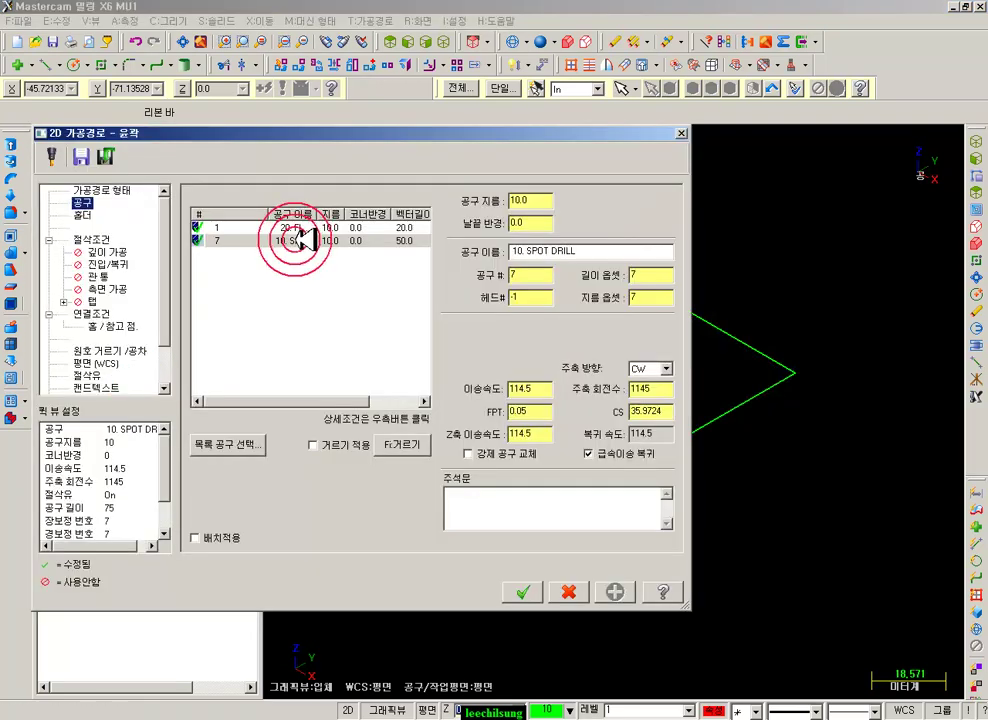
click(176, 201)
text(2)
click(318, 509)
- Set the chamfer toolpath's spindle speed to 2000 and both feed rate and plunge rate to 200, and accept the parameters
click(662, 388)
click(556, 390)
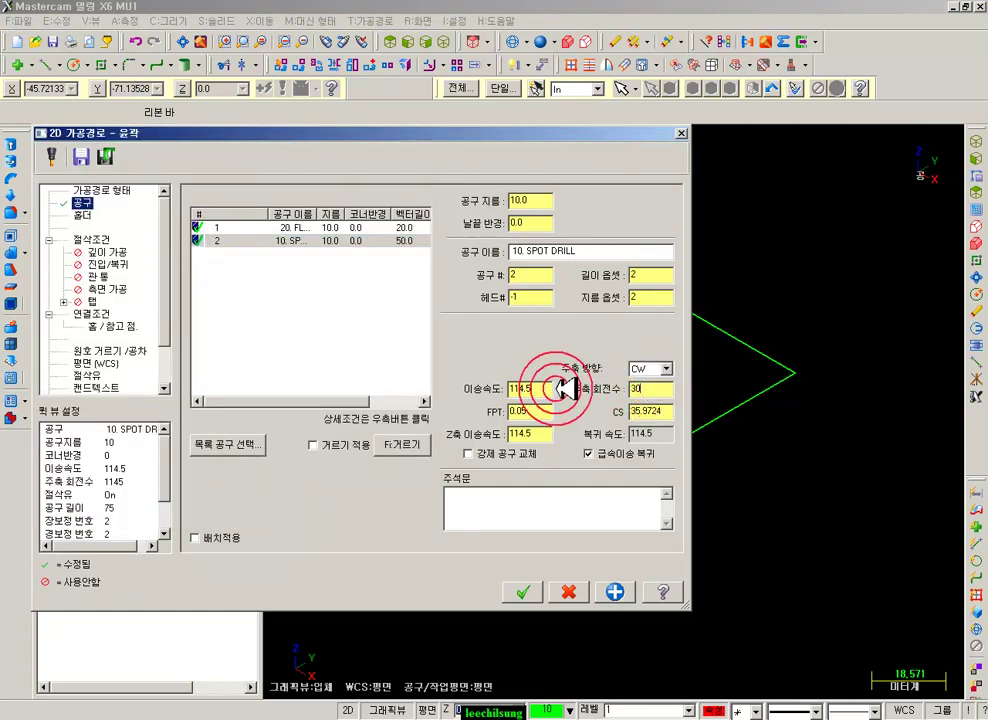
click(663, 388)
text(200)
click(576, 384)
click(541, 389)
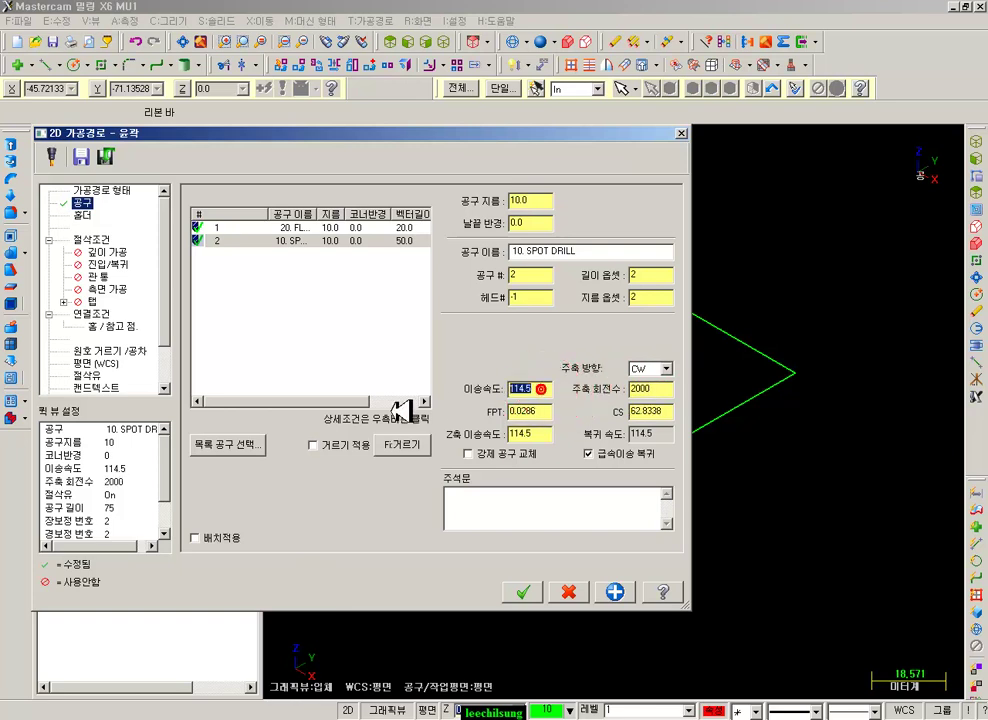
text(200)
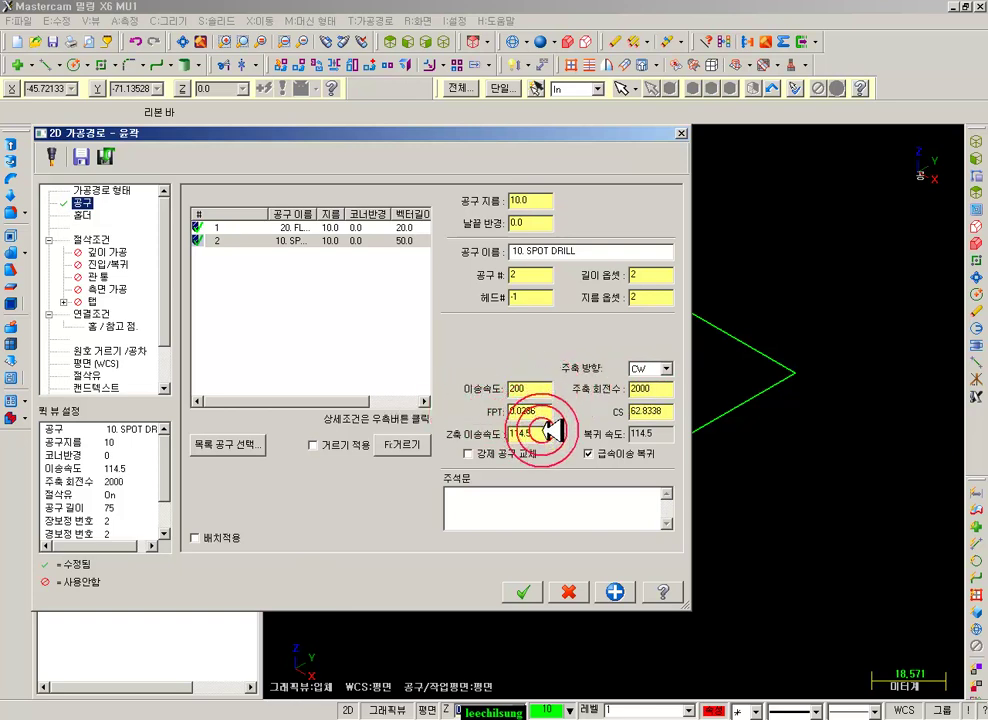
text(2)
click(522, 592)
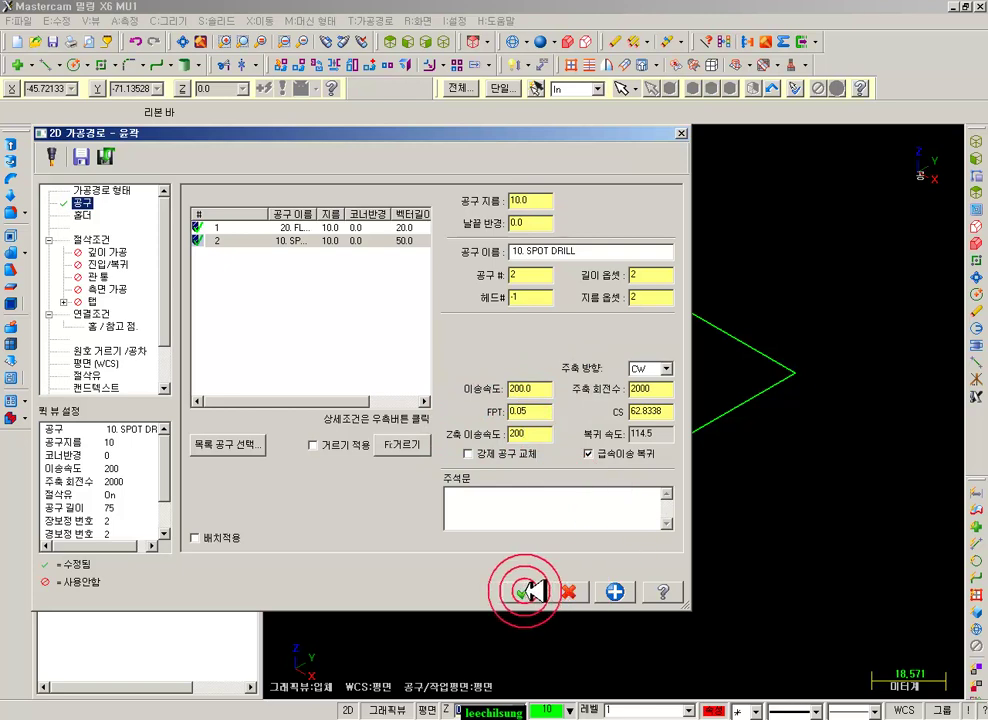
- Post-process the whole toolpath group into the file NC 그룹.NC and open it in CIMCO Edit
click(127, 290)
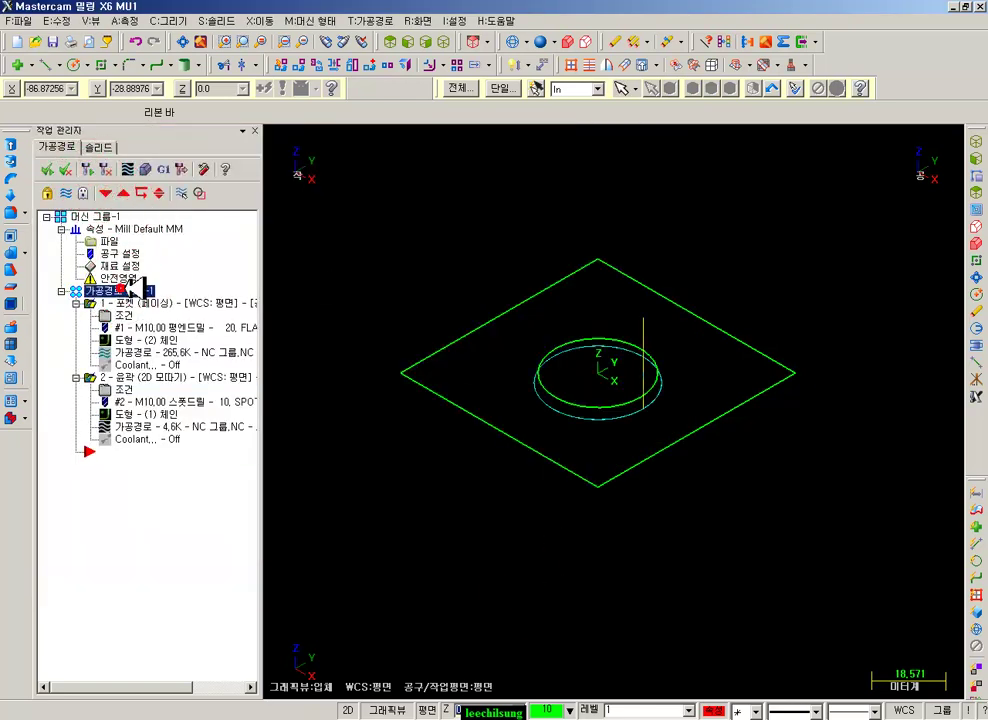
click(162, 168)
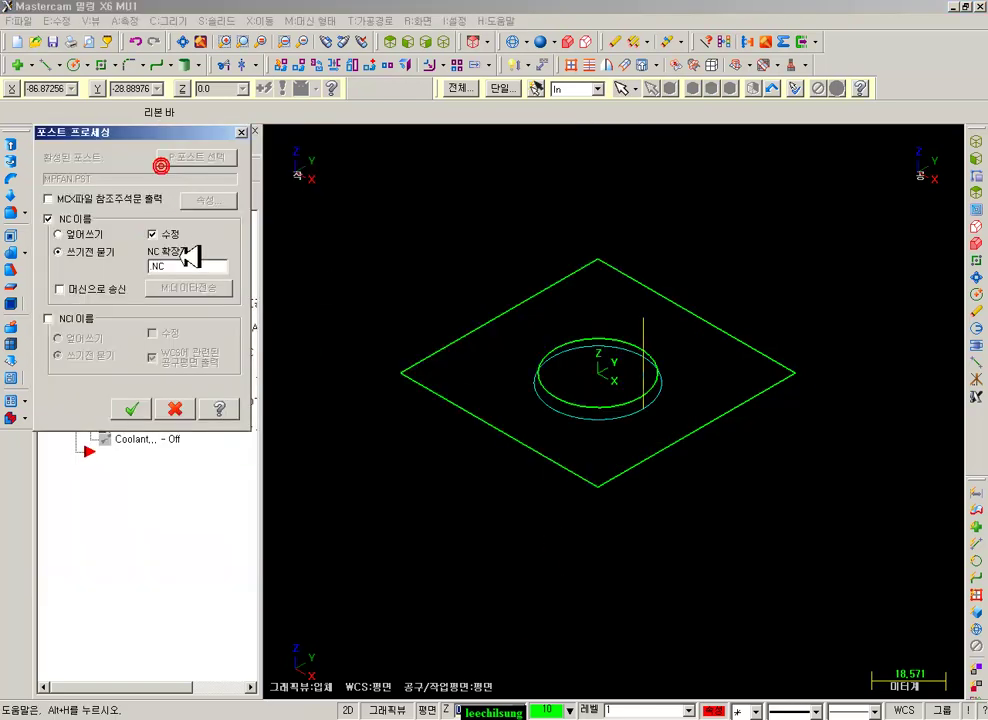
click(136, 408)
click(590, 340)
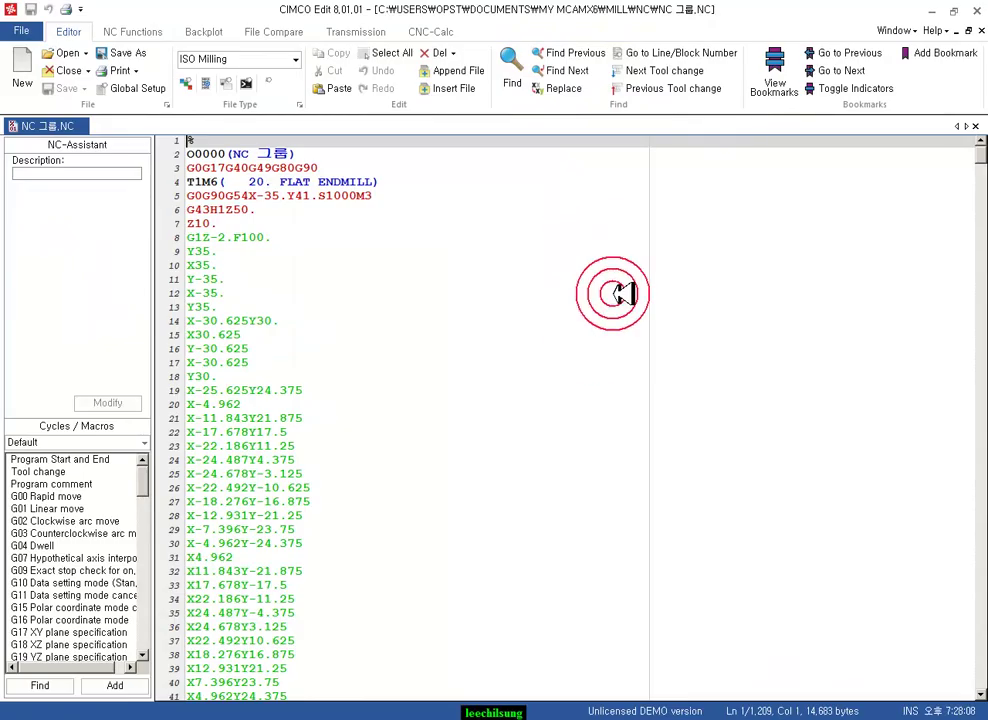
- Enlarge the NC code and examine the first tool's tool change, spindle speed and length offset lines
click(568, 254)
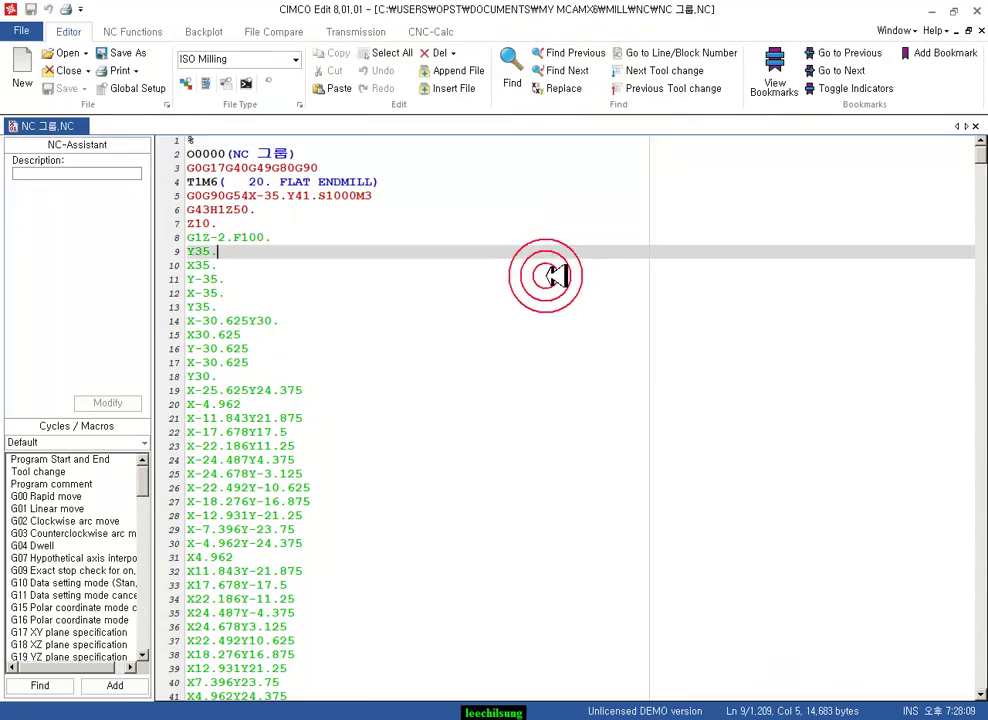
ctrl+scroll(529, 250, up, 5)
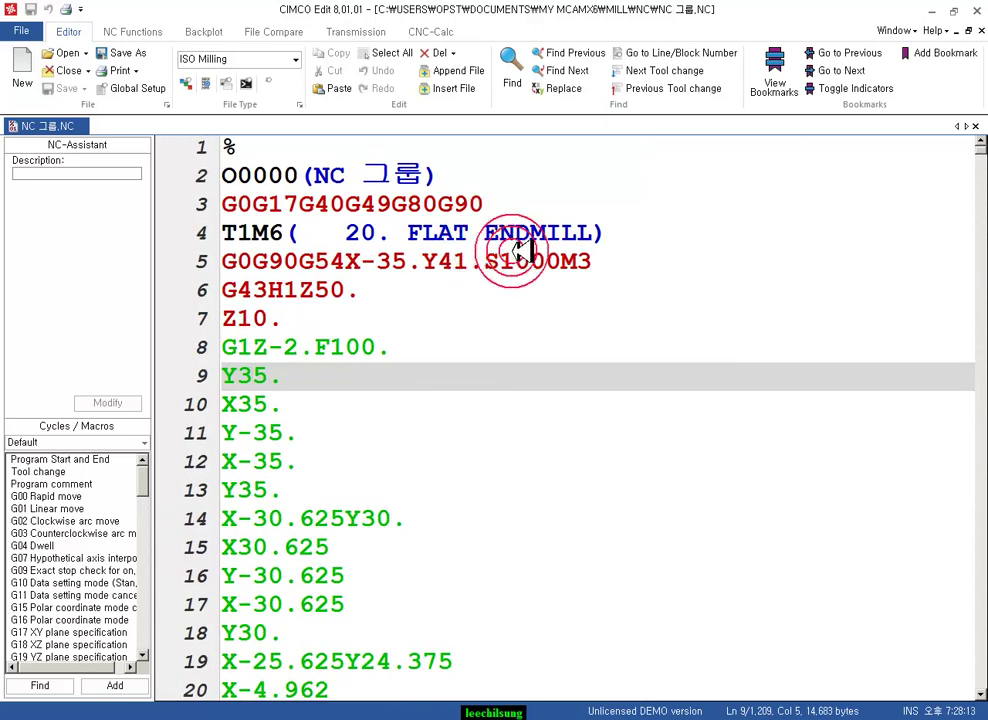
click(390, 291)
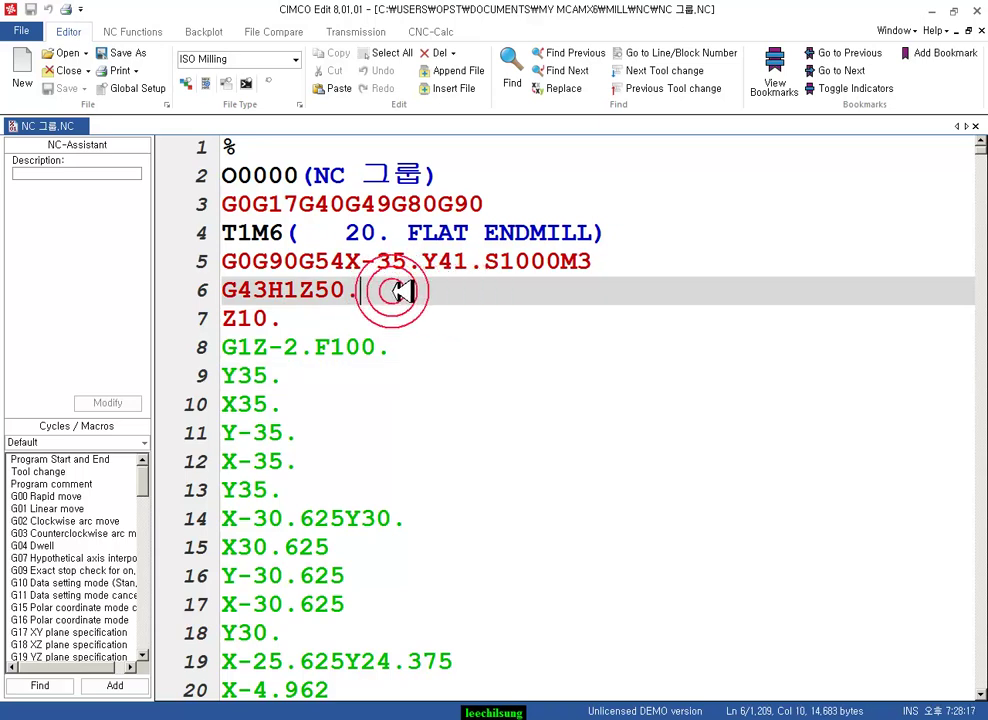
click(289, 233)
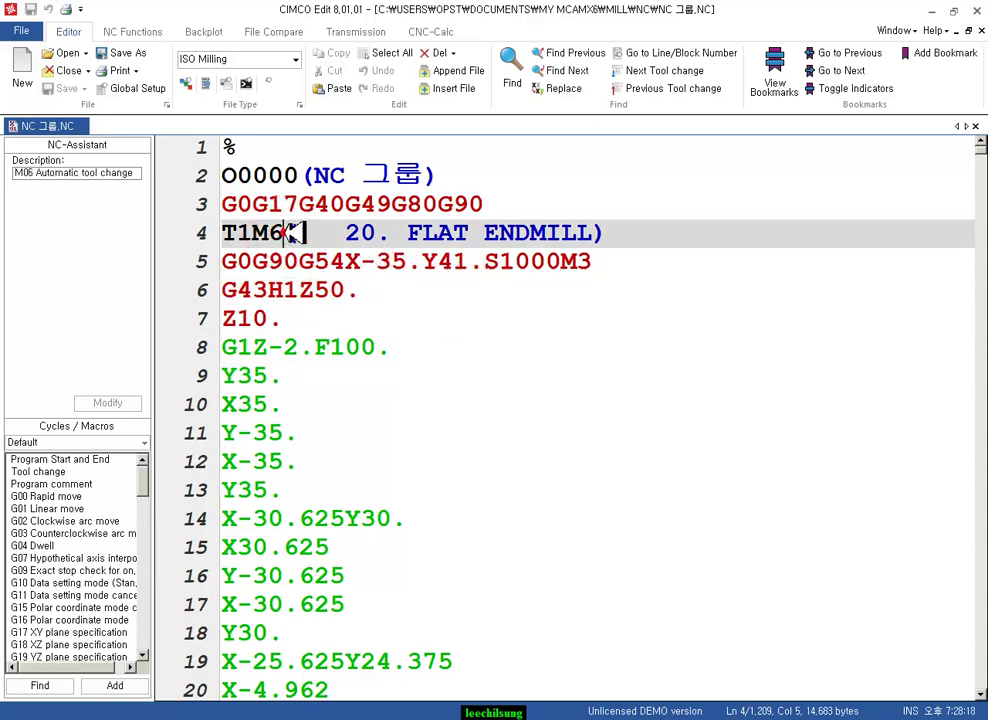
click(276, 292)
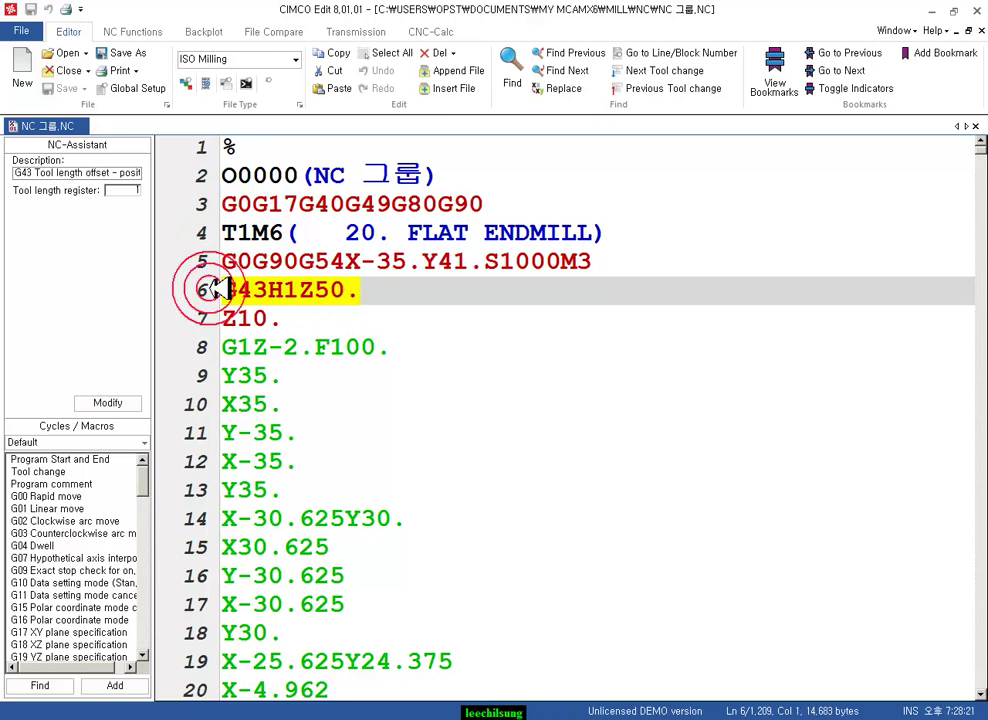
click(562, 261)
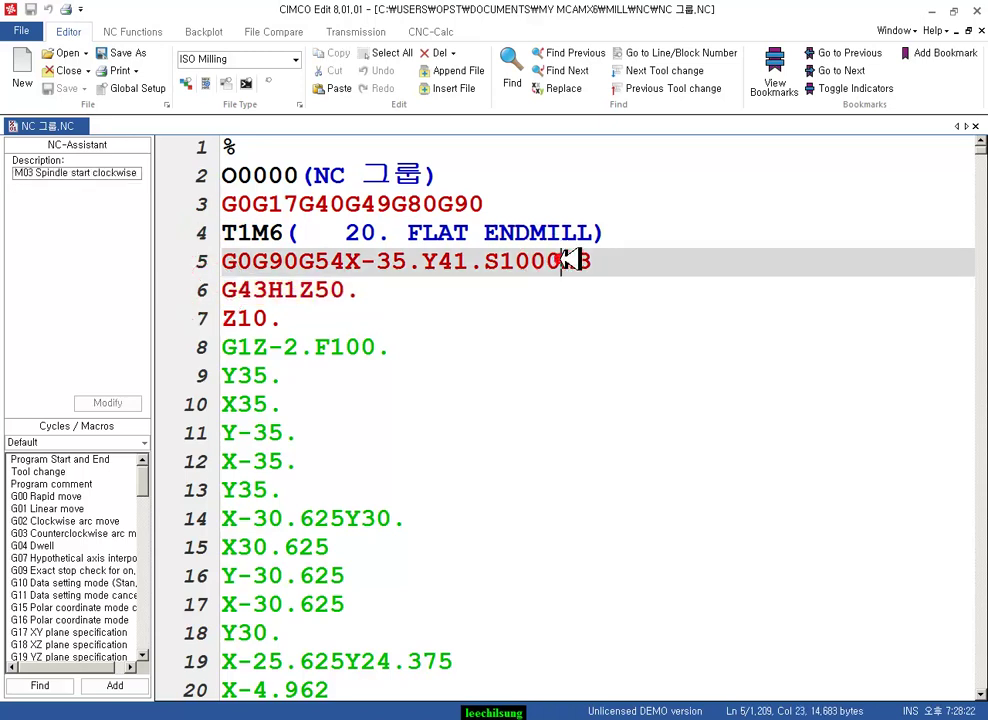
- Go to the next tool change in the NC code and examine the spot drill's tool call and length offset lines
click(133, 31)
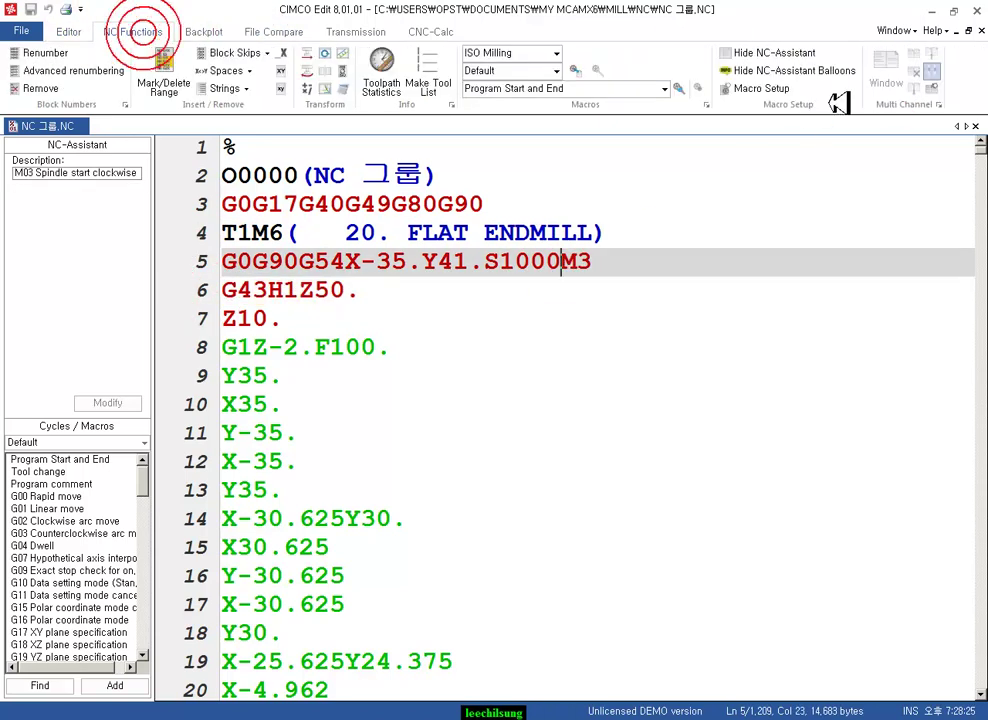
click(203, 31)
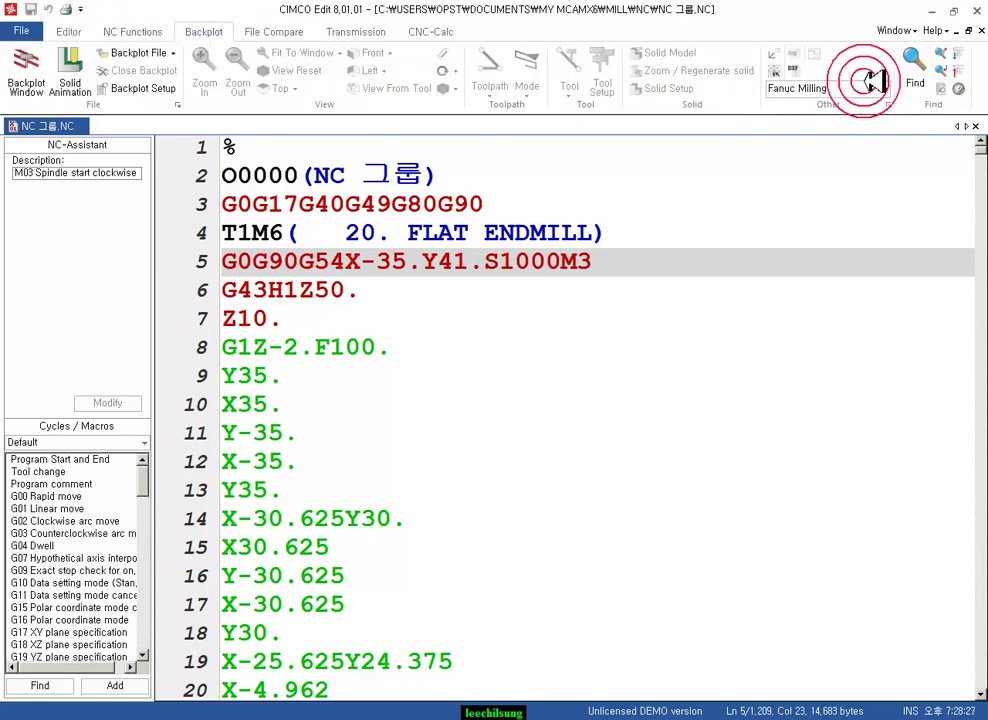
click(957, 54)
drag(285, 405, 273, 405)
double_click(280, 405)
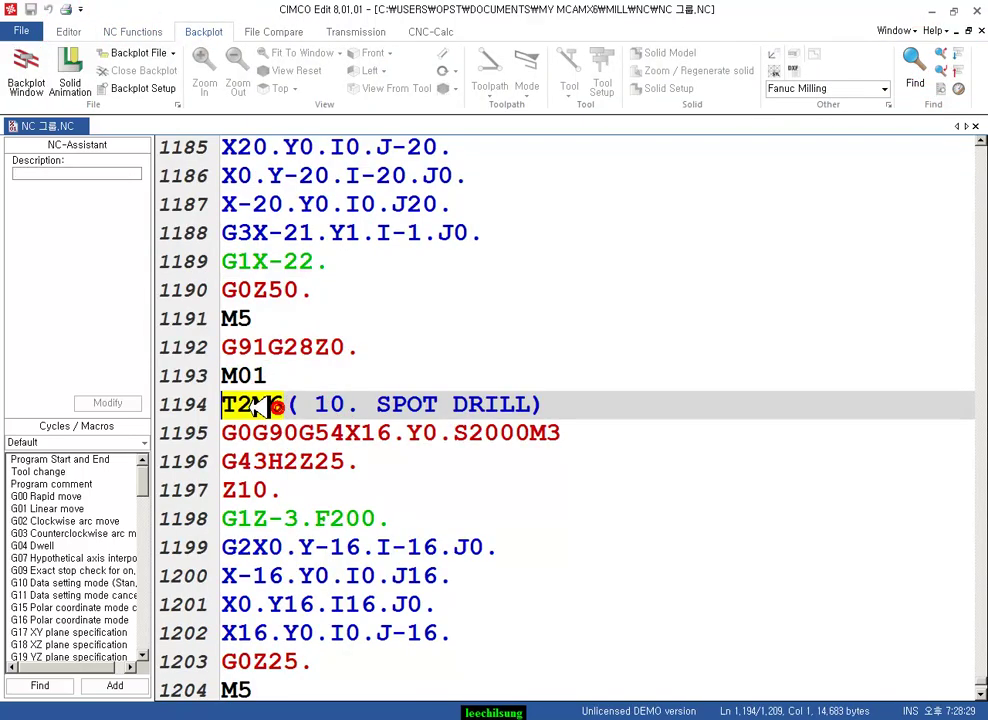
click(378, 465)
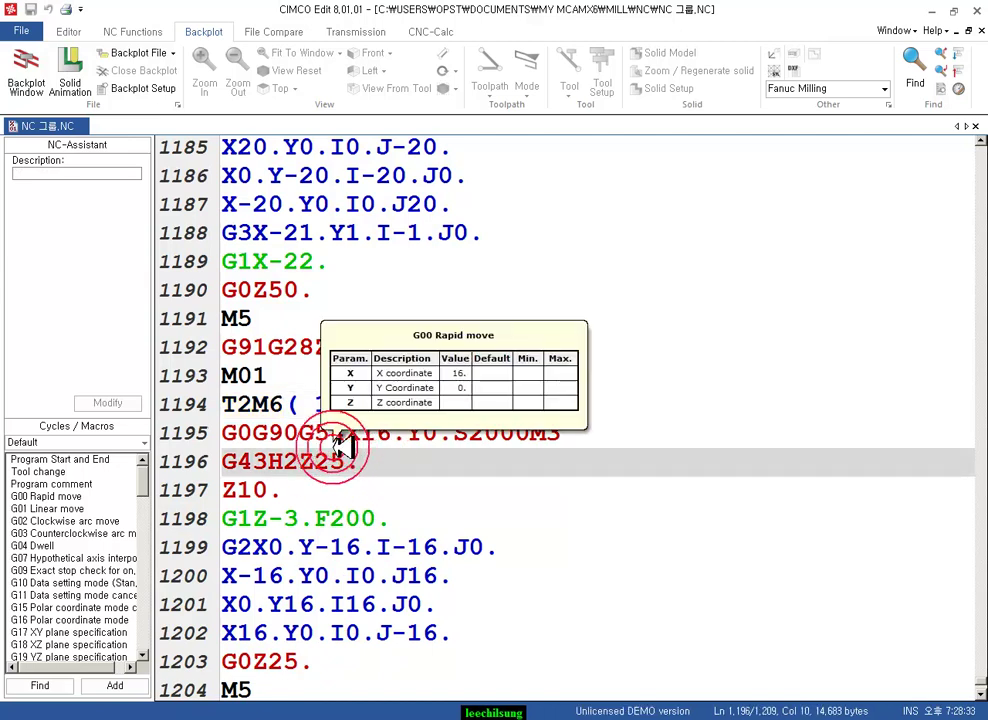
click(280, 404)
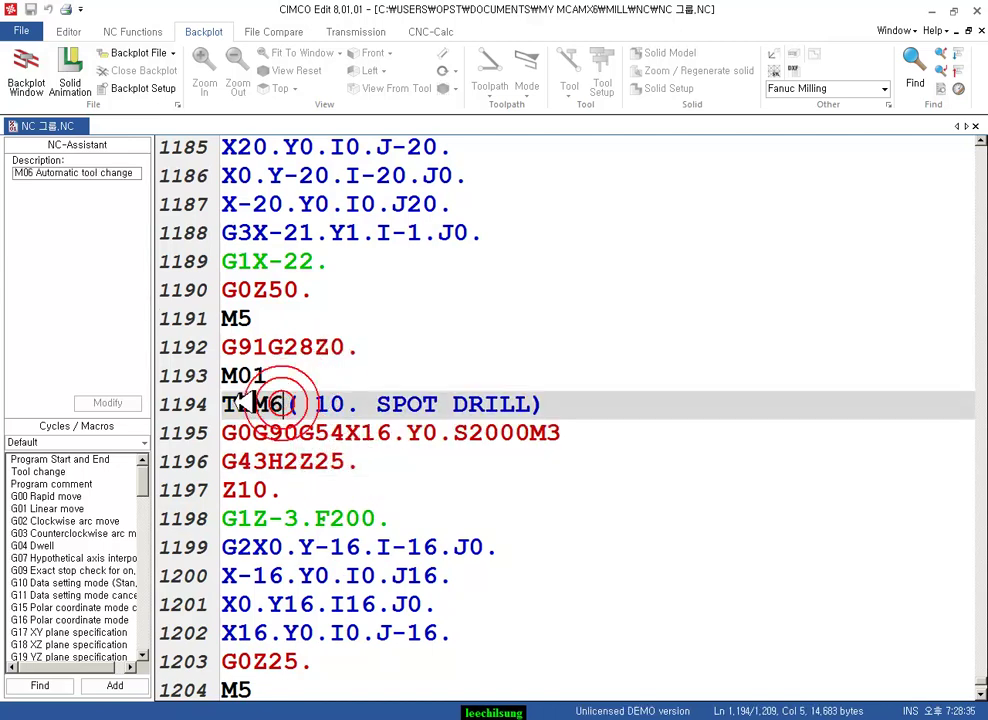
click(380, 465)
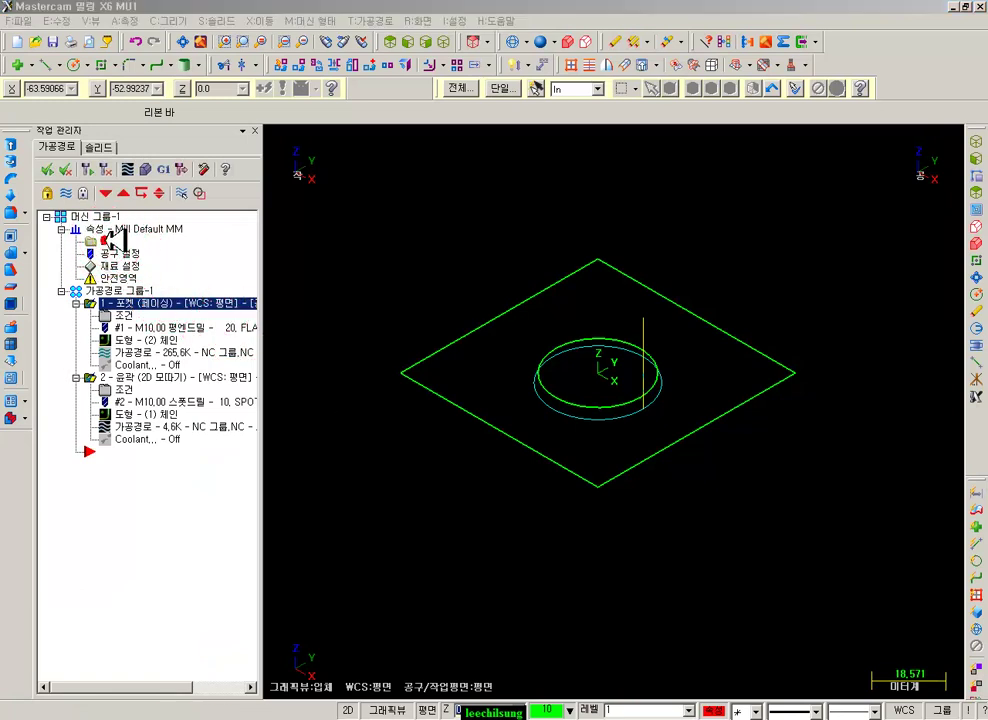
- In Mastercam, enable 처음공구 불려진 공구 루틴 사용 in the milling tool settings of the machine group's control definition
click(105, 240)
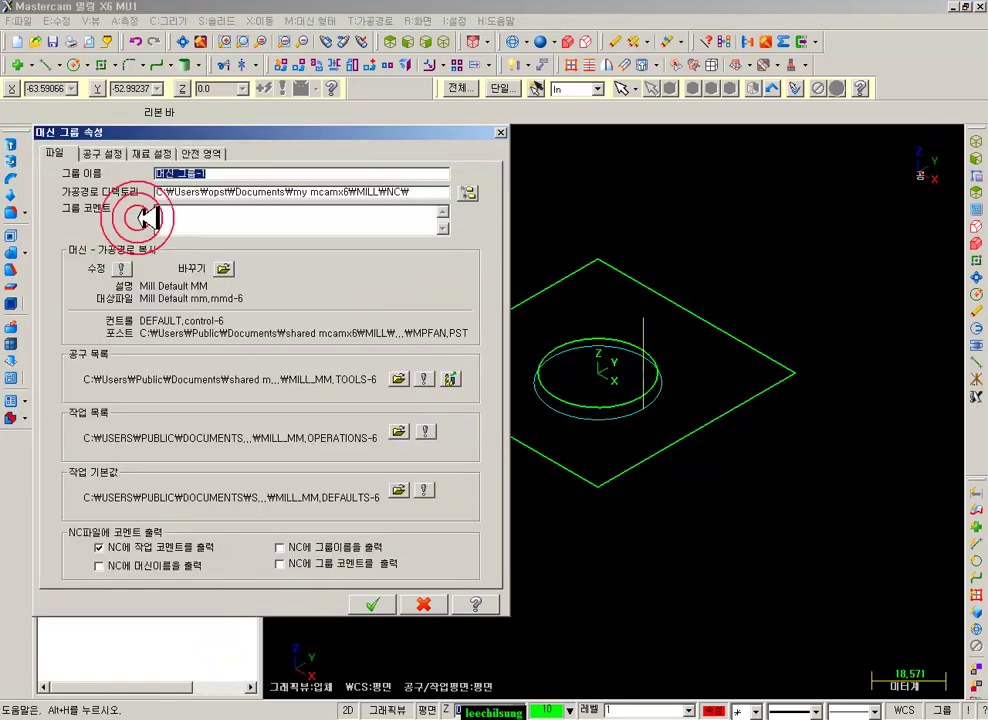
click(125, 268)
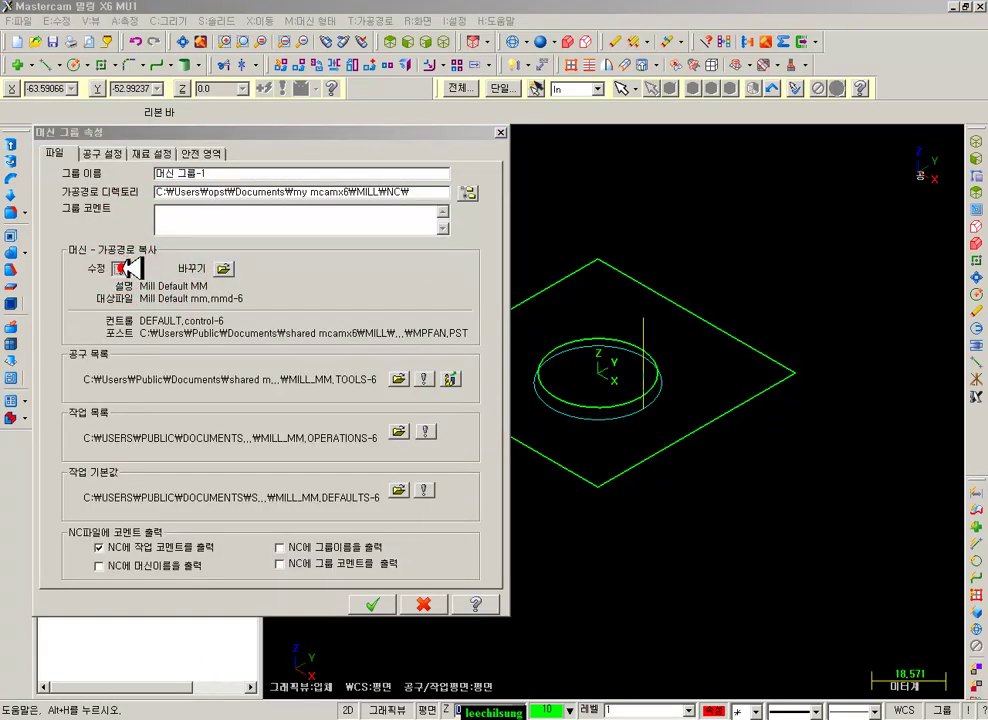
click(203, 150)
click(100, 328)
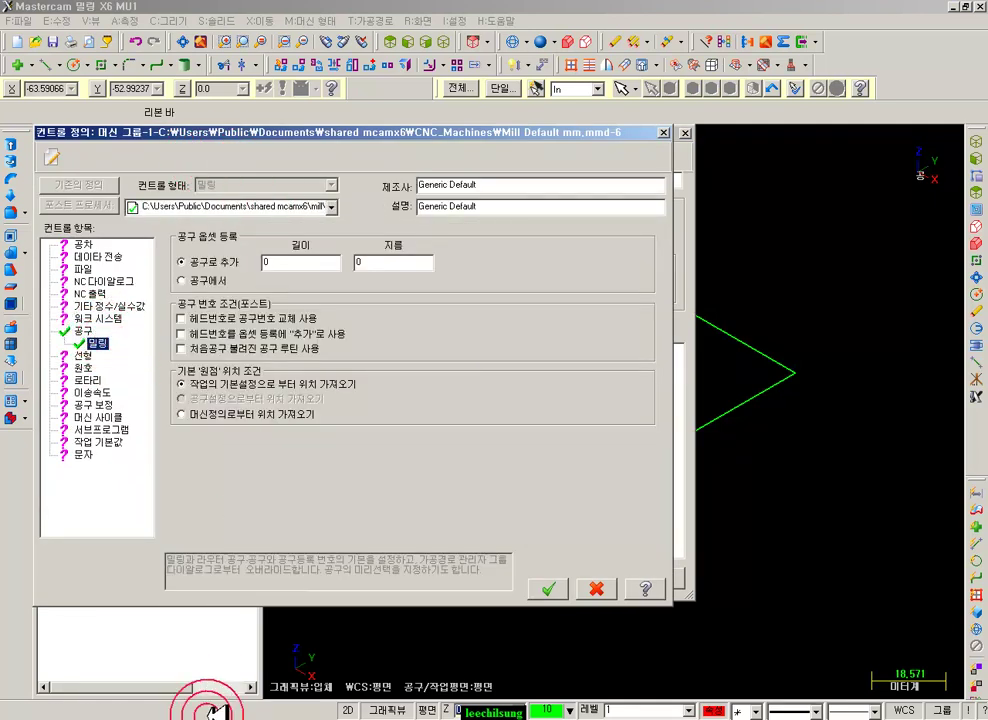
click(176, 352)
mouse_move(305, 362)
mouse_down()
mouse_move(330, 350)
mouse_move(290, 338)
mouse_move(163, 346)
mouse_up()
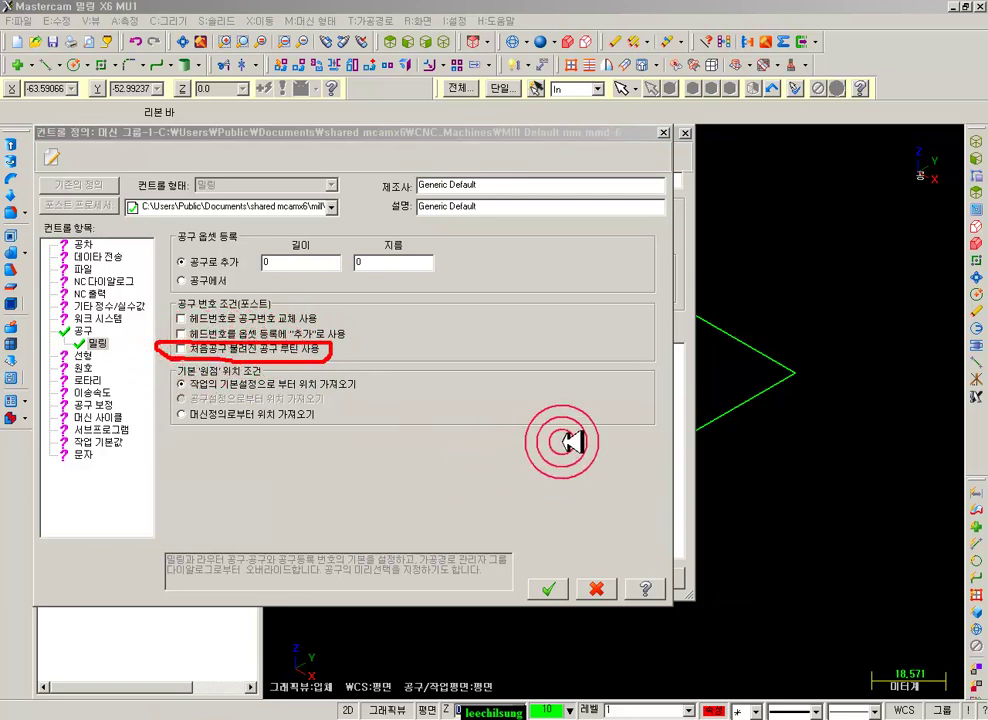
drag(332, 352, 458, 357)
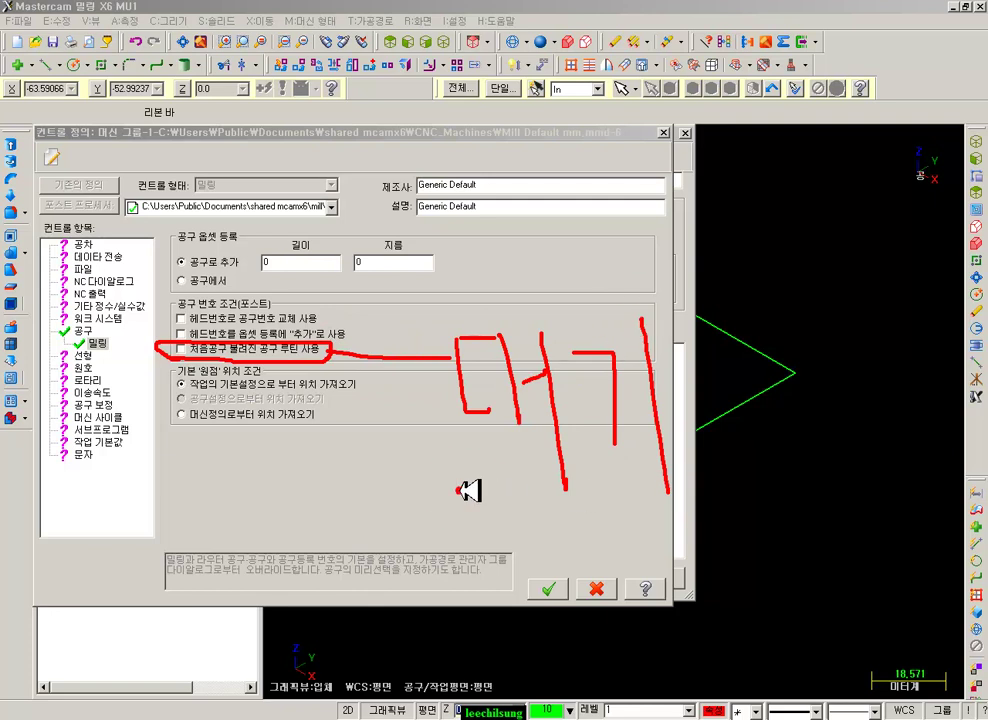
right_click(760, 362)
click(810, 516)
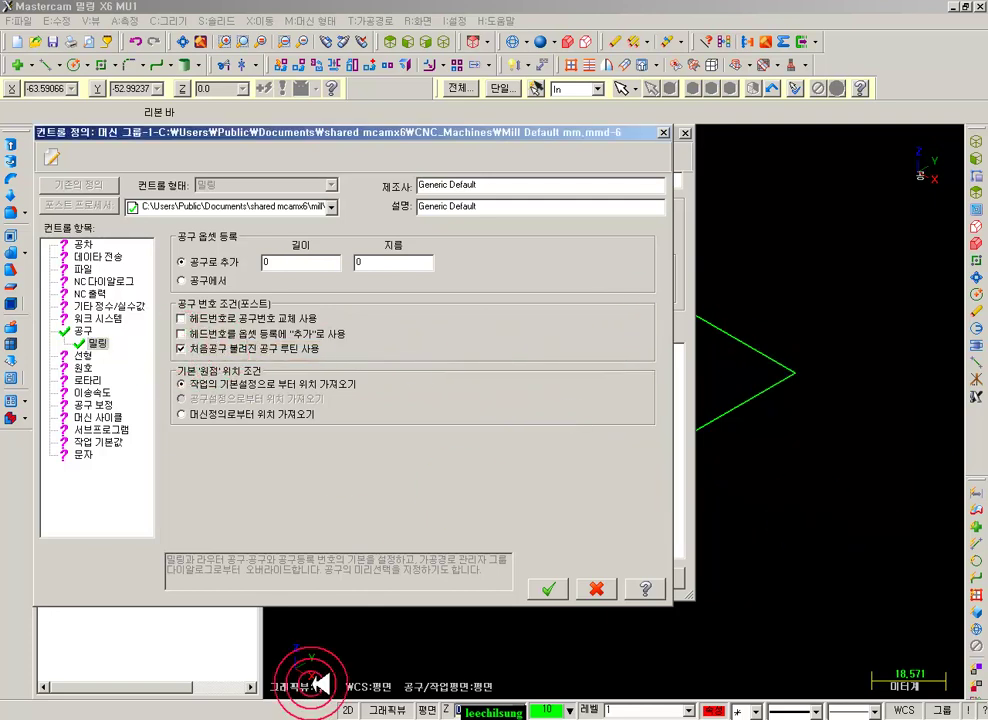
- Save the control definition change to the machine group and accept the machine and group properties
click(545, 586)
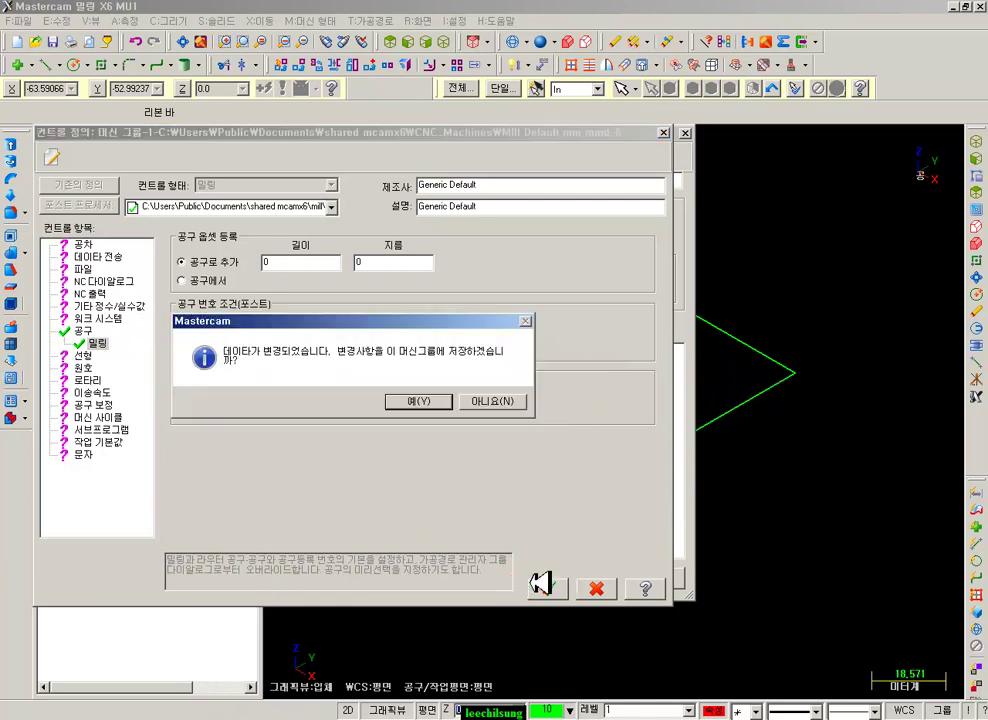
click(418, 400)
click(626, 576)
click(362, 598)
- Post-process the toolpaths again with the overwrite option and reload NC 그룹.NC in CIMCO Edit
click(166, 163)
click(95, 233)
click(130, 409)
click(525, 363)
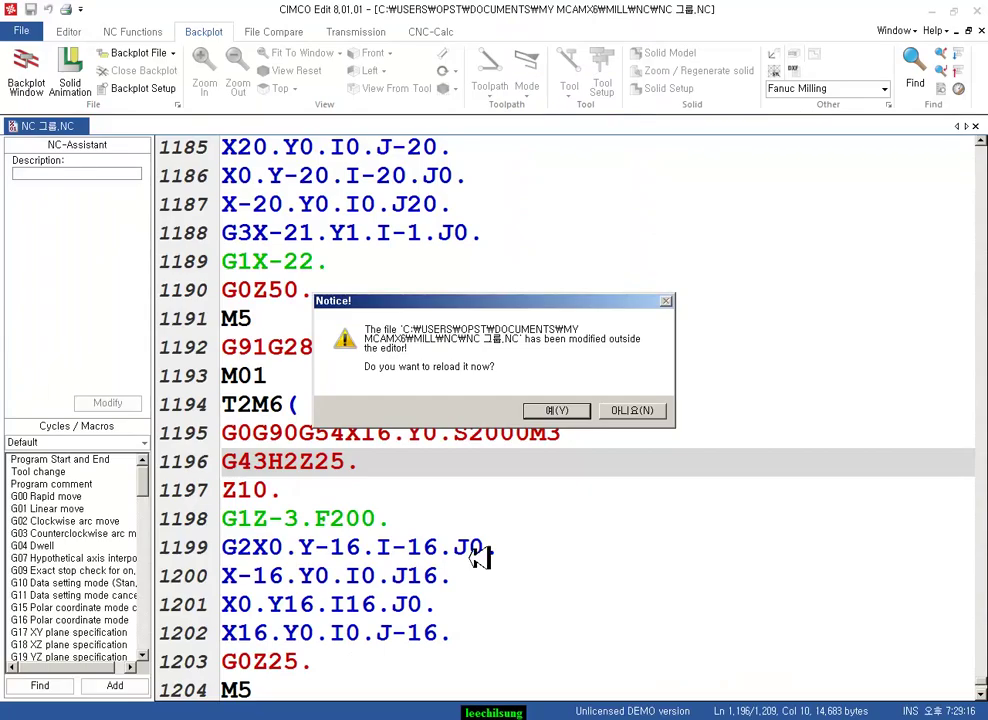
click(560, 410)
click(757, 319)
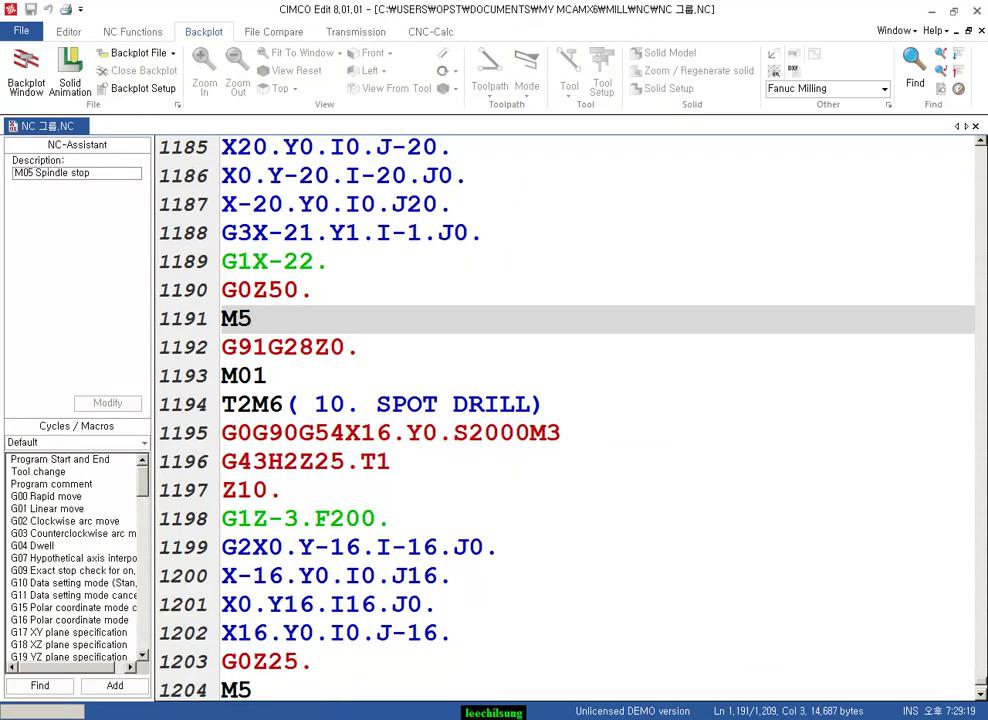
- Examine the spot drill's tool call and the next-tool number in its G43 length offset line
click(253, 404)
drag(222, 406, 236, 418)
mouse_move(371, 481)
mouse_down()
mouse_move(384, 481)
mouse_move(370, 481)
mouse_up()
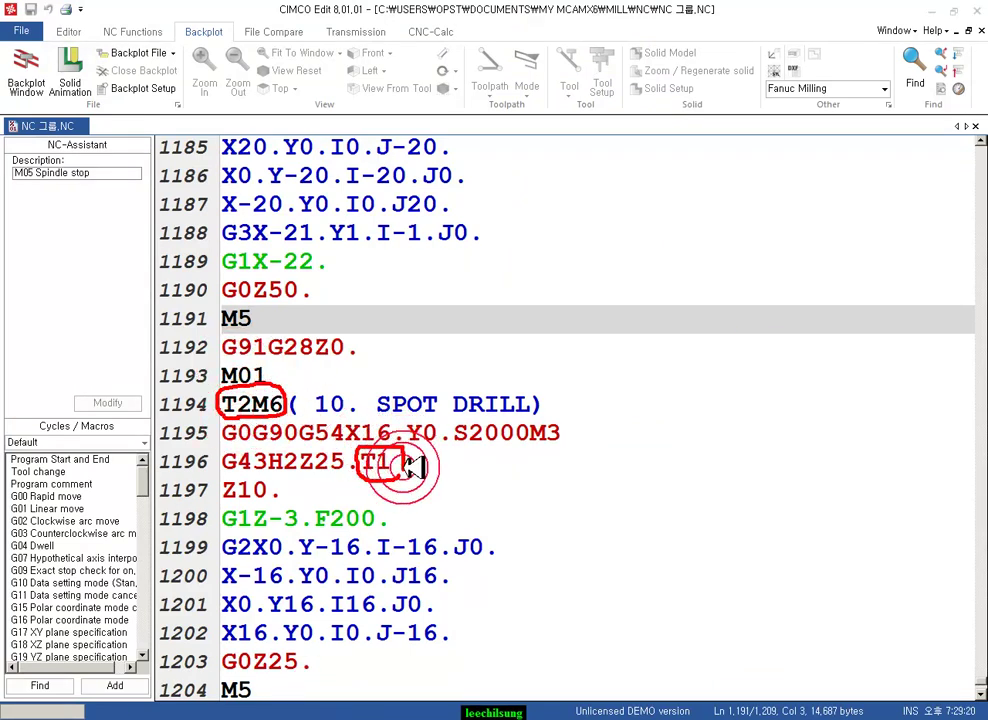
right_click(686, 468)
click(710, 673)
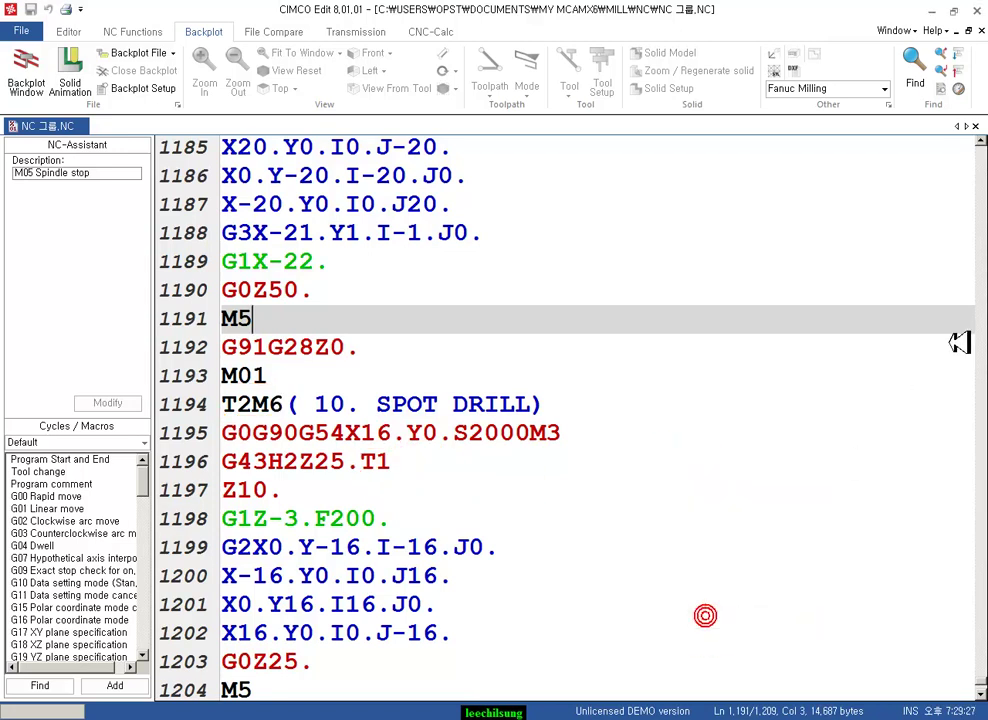
- Go to the start of the NC program and examine the flat endmill's tool call and next-tool preselection
drag(982, 680, 981, 134)
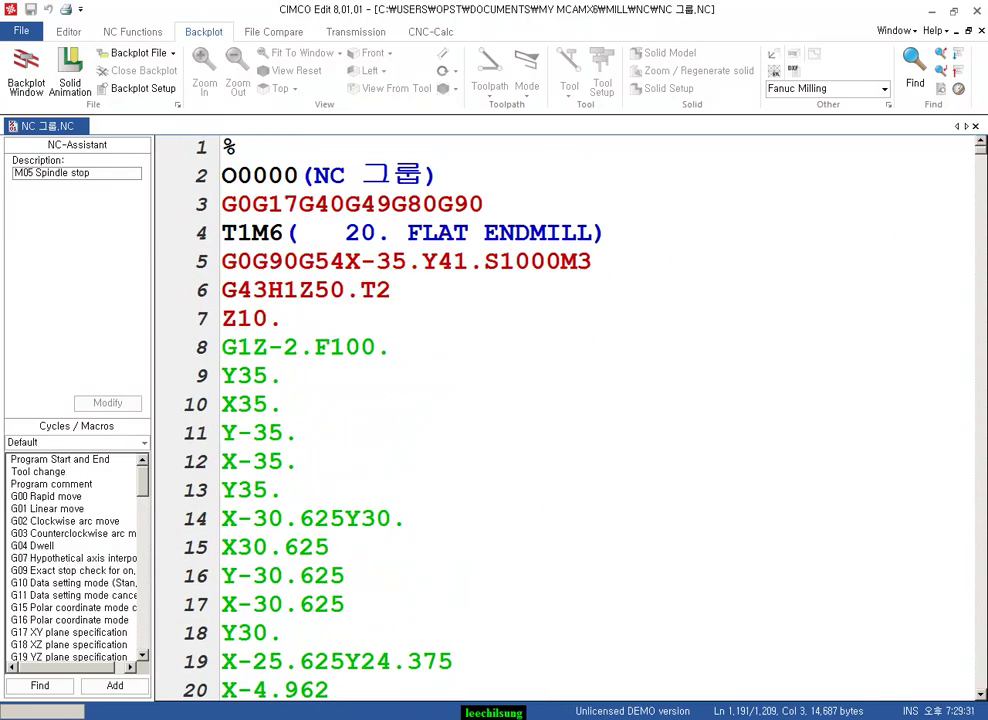
click(226, 256)
mouse_move(327, 234)
mouse_down()
mouse_move(194, 238)
mouse_move(318, 236)
mouse_up()
mouse_move(357, 270)
mouse_down()
mouse_move(414, 324)
mouse_move(396, 324)
mouse_up()
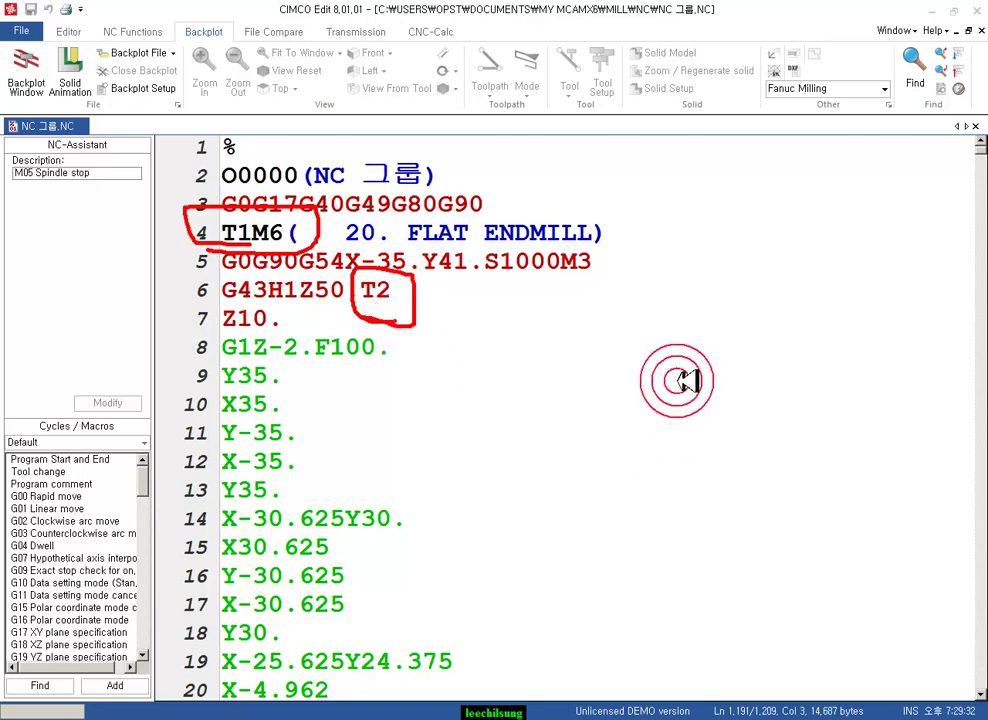
right_click(690, 367)
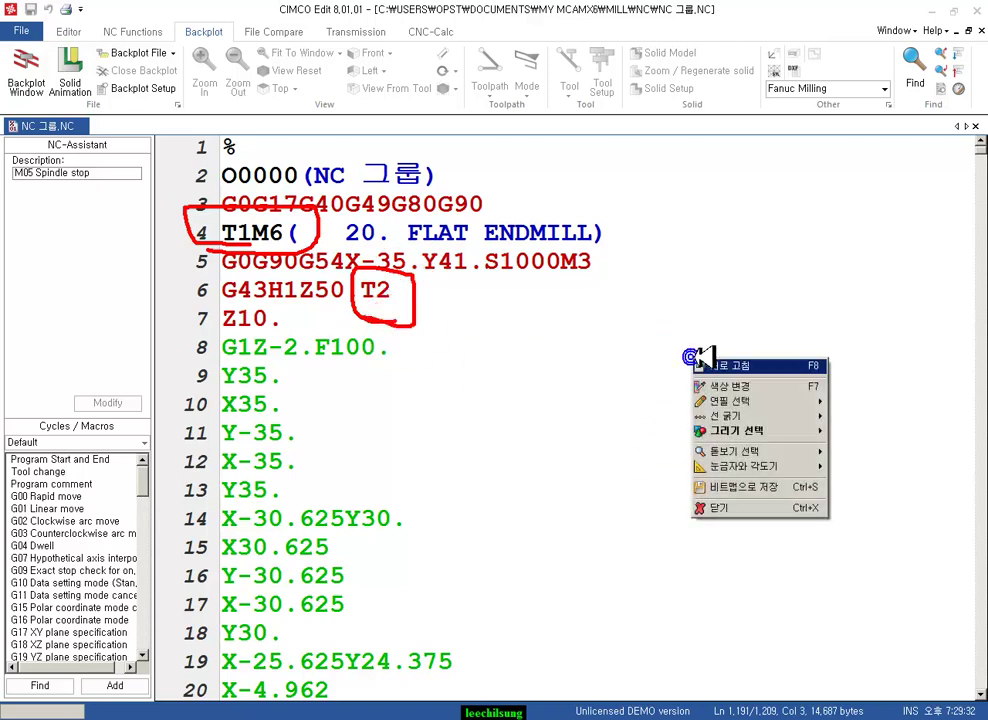
click(756, 512)
click(593, 398)
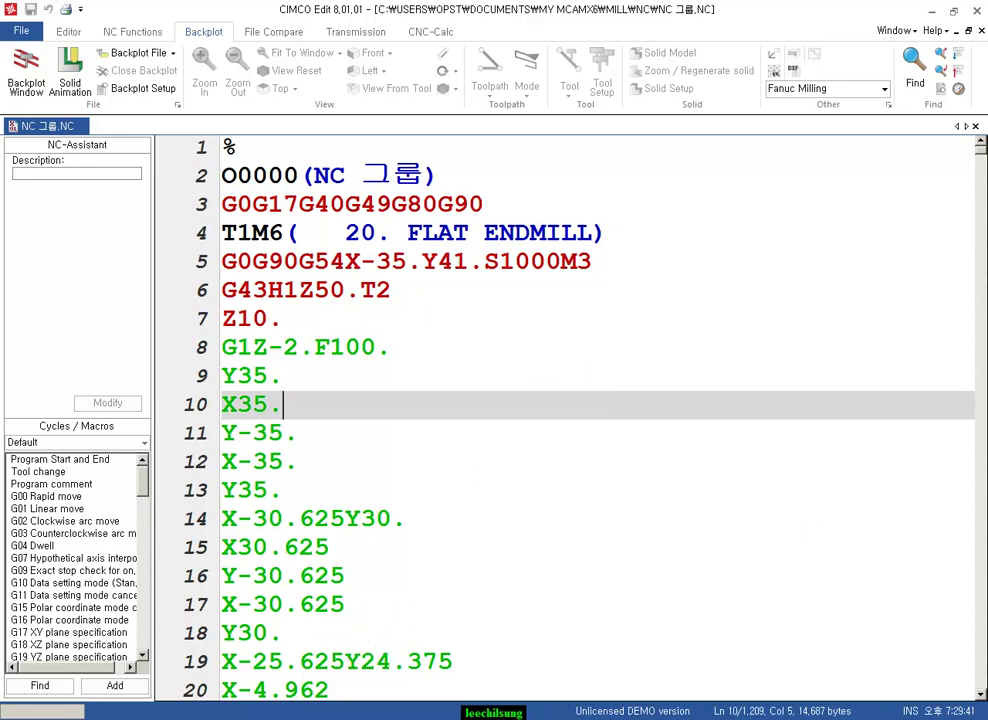
- Switch to Mastercam and display the boss circle in the top view
click(181, 716)
scroll(595, 368, up, 3)
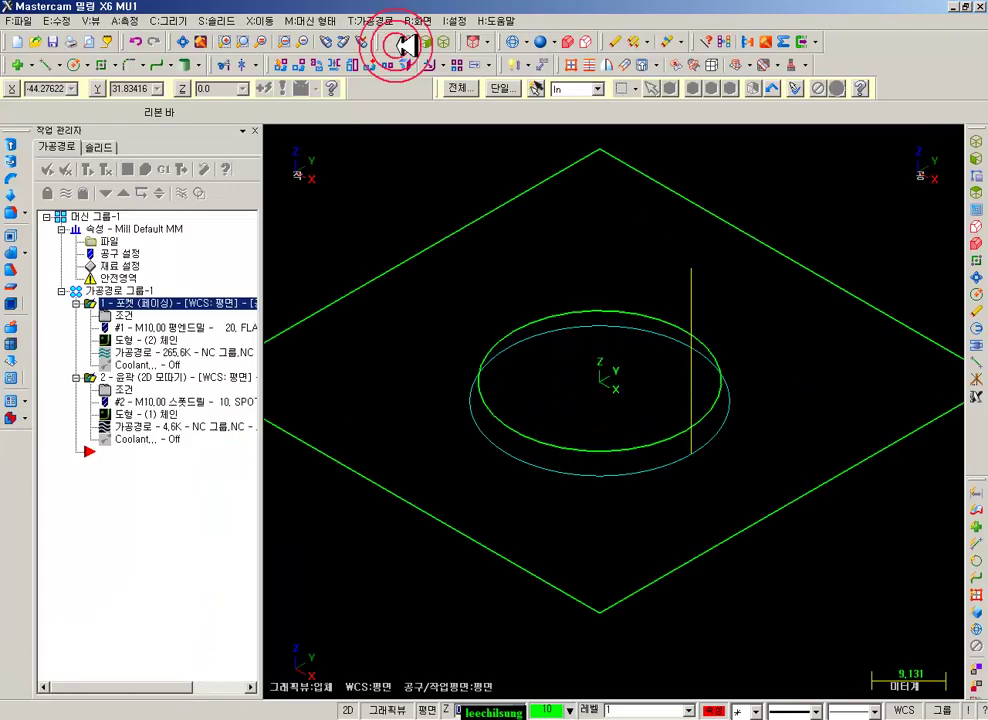
click(391, 41)
scroll(628, 355, up, 3)
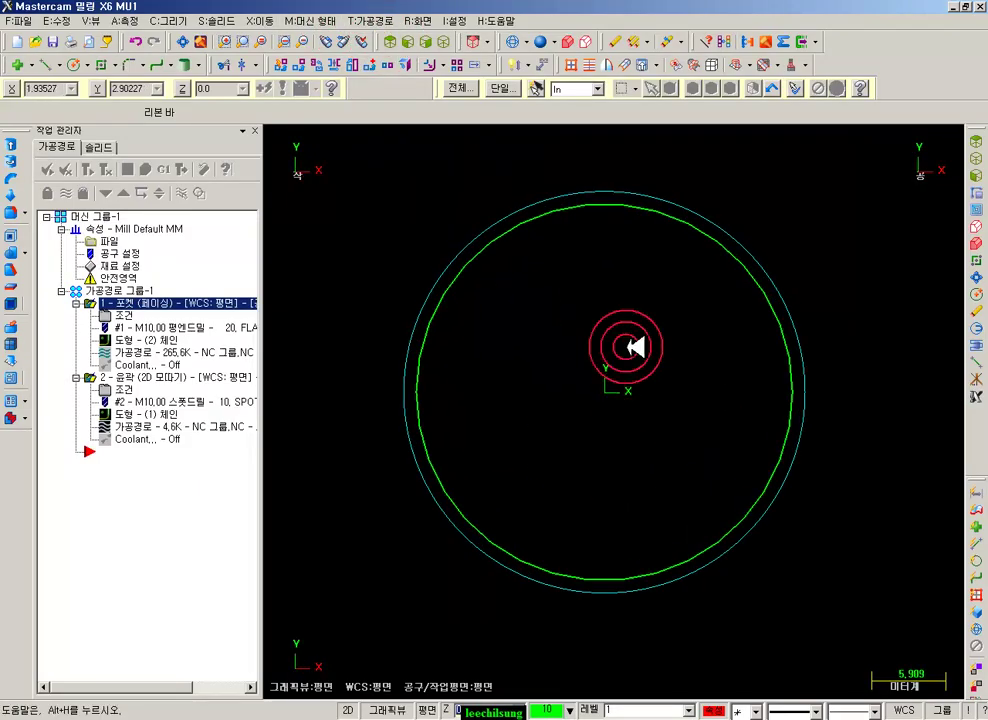
scroll(620, 370, up, 2)
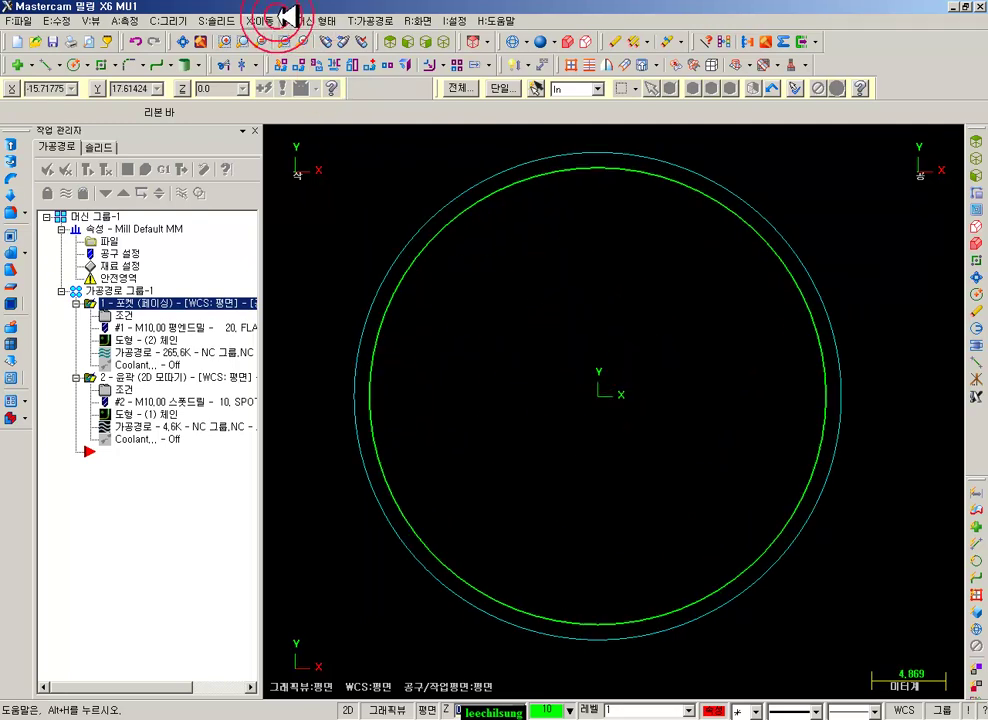
- Try placing the letter K in MCX (Box) Font with a height of 20 over the boss circle
click(178, 19)
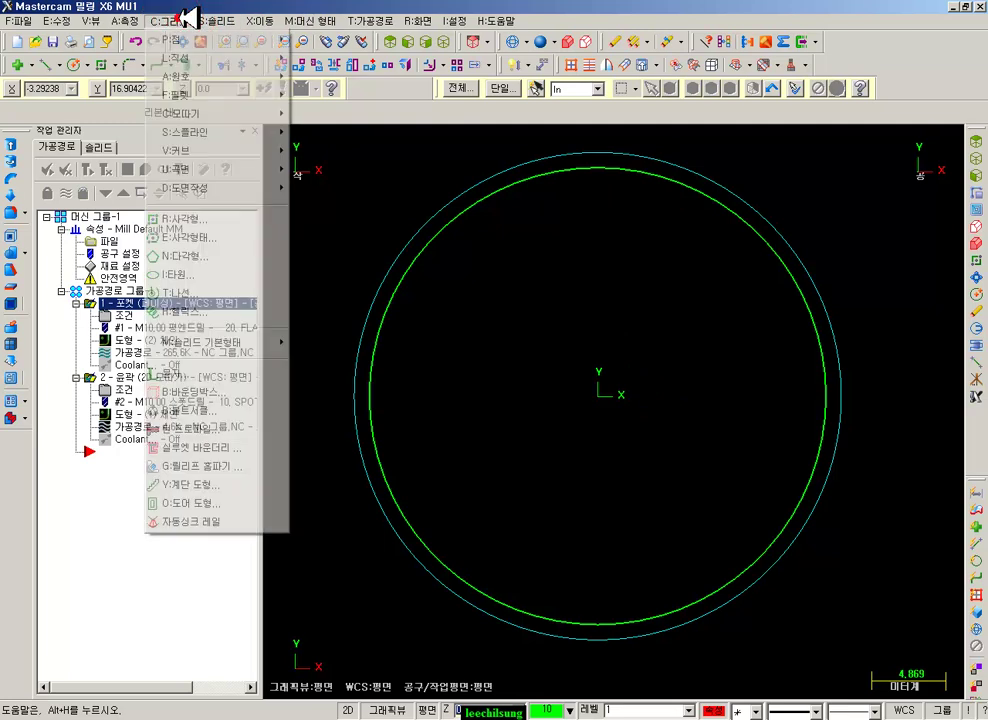
click(220, 373)
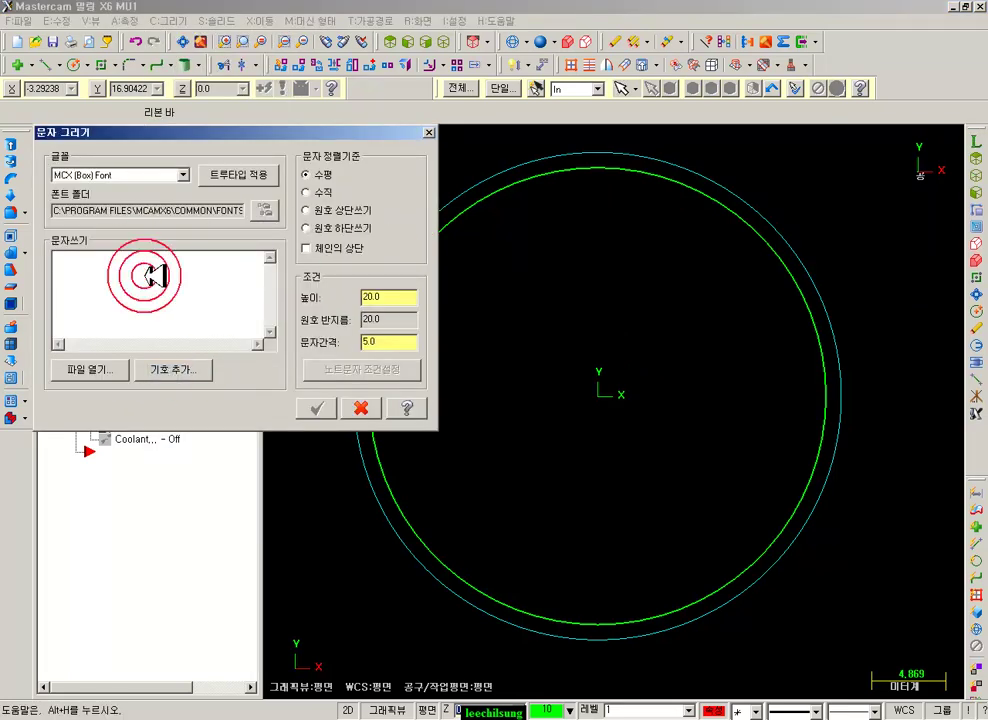
click(160, 283)
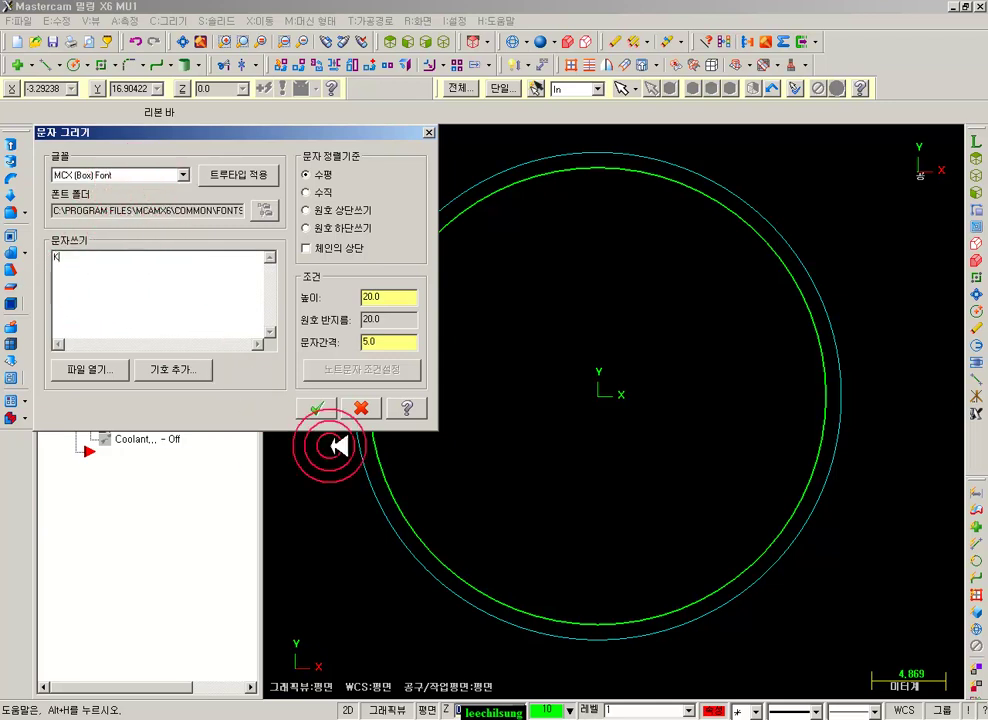
click(318, 406)
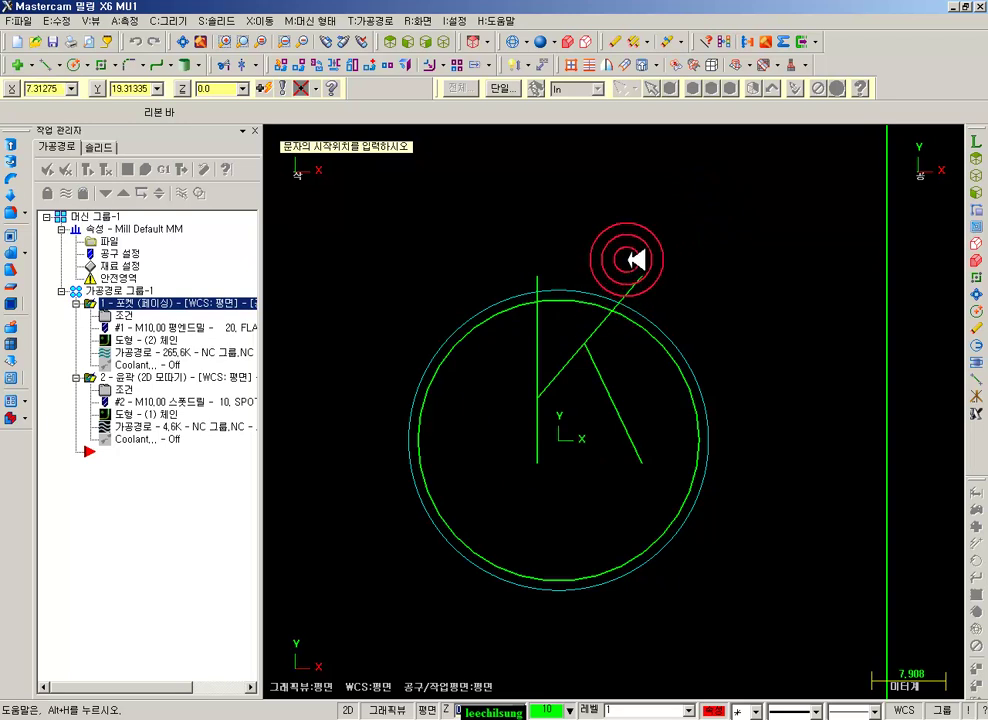
click(131, 41)
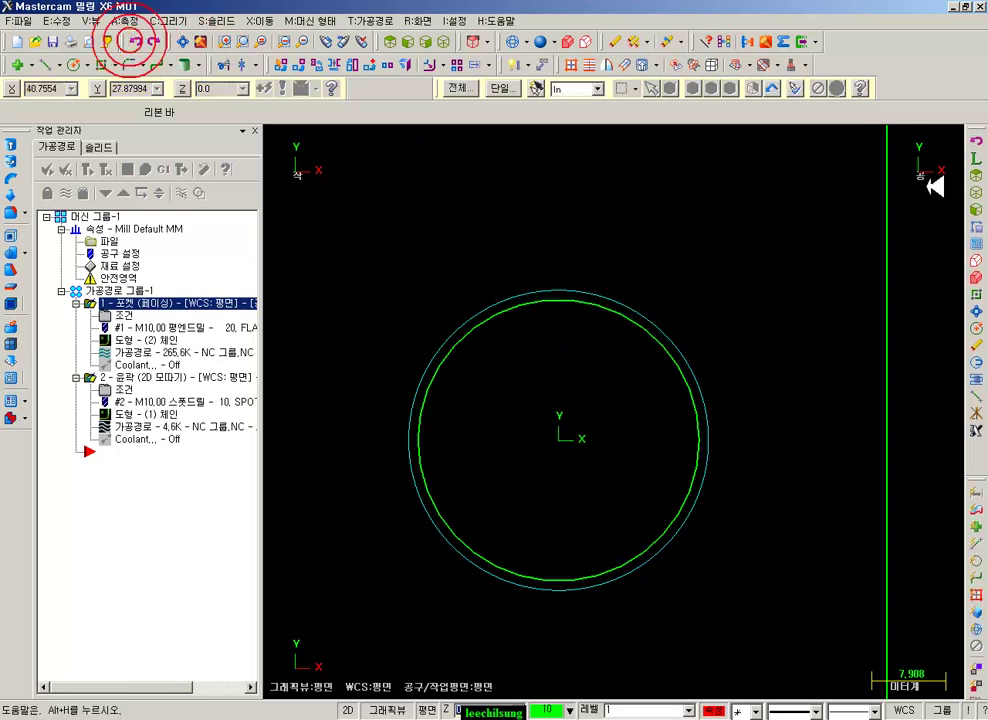
- Create the letter K in TrueType (Arial) Font at a reduced height and place it inside the boss circle
click(978, 159)
click(238, 172)
click(298, 440)
click(389, 297)
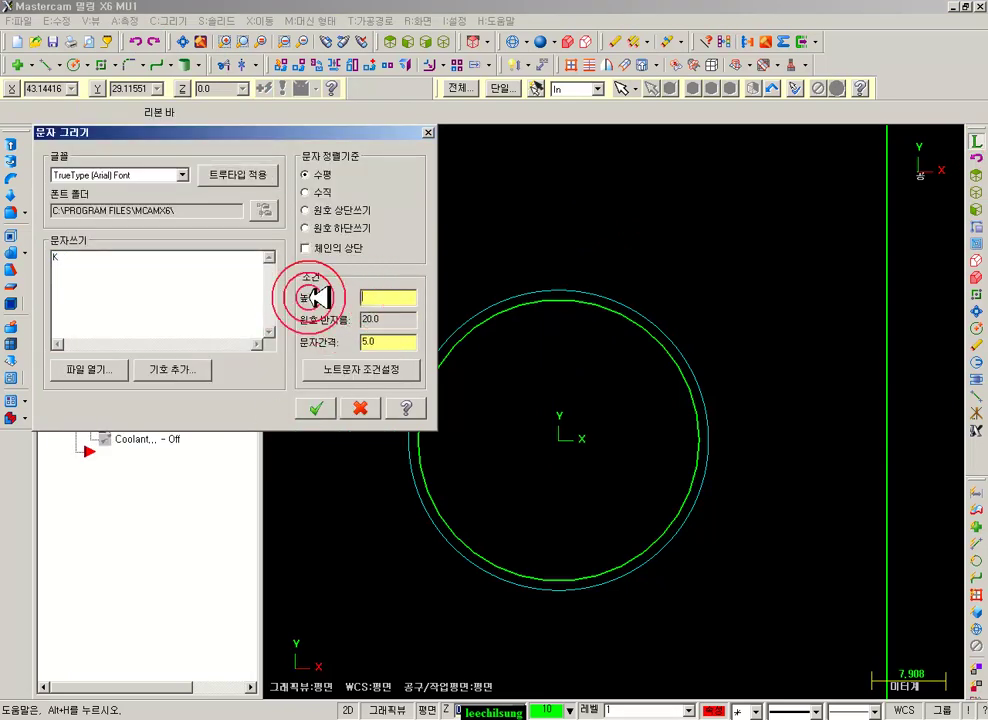
click(316, 406)
click(512, 490)
scroll(532, 486, up, 5)
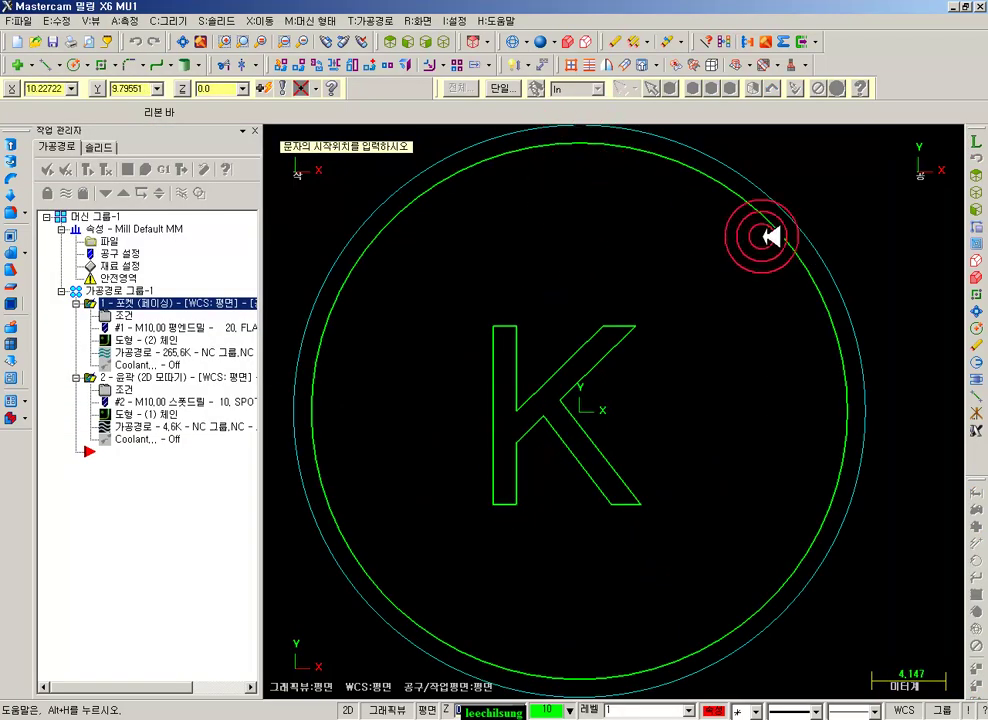
key(Escape)
scroll(550, 360, down, 4)
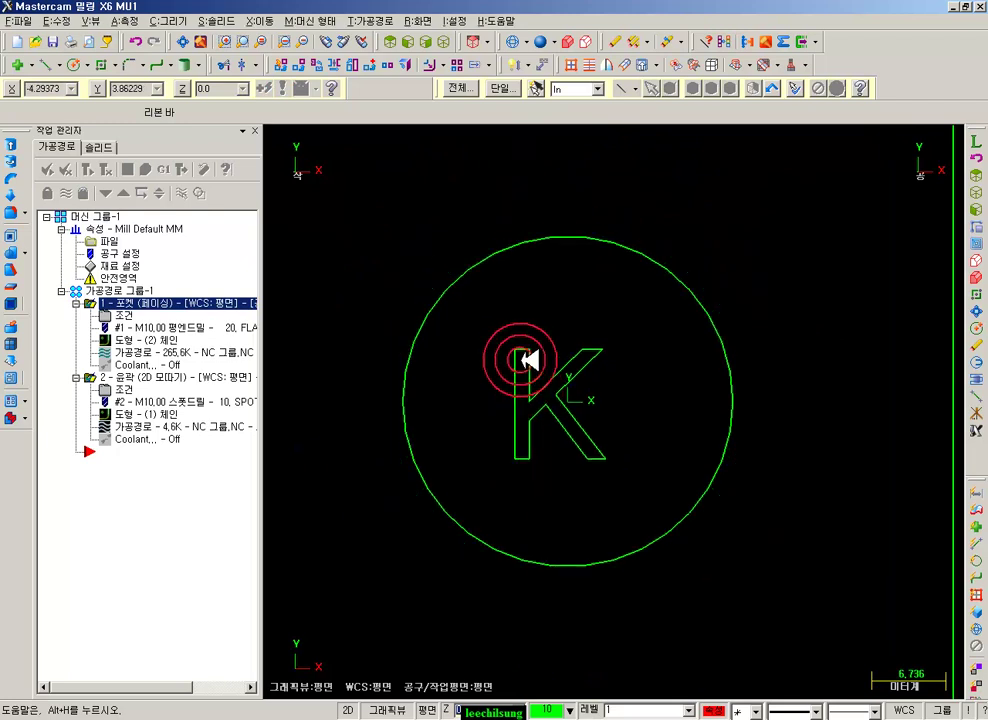
- Start an Engraving toolpath and chain the outline of the letter K
click(528, 358)
middle_drag(528, 353, 567, 387)
scroll(567, 387, up, 4)
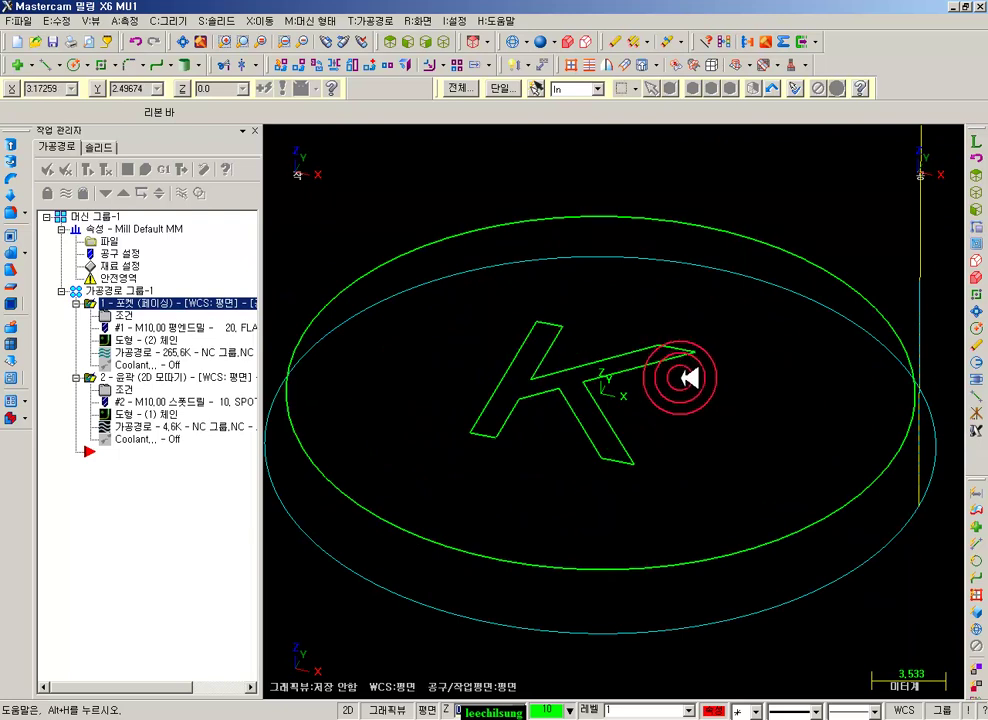
click(370, 20)
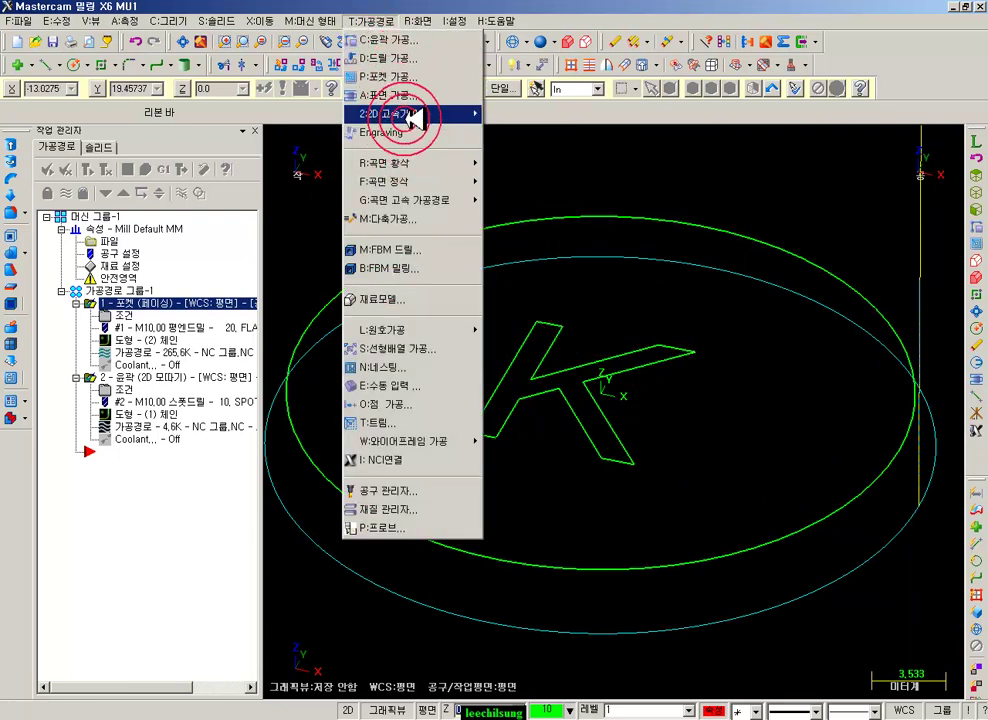
mouse_move(416, 113)
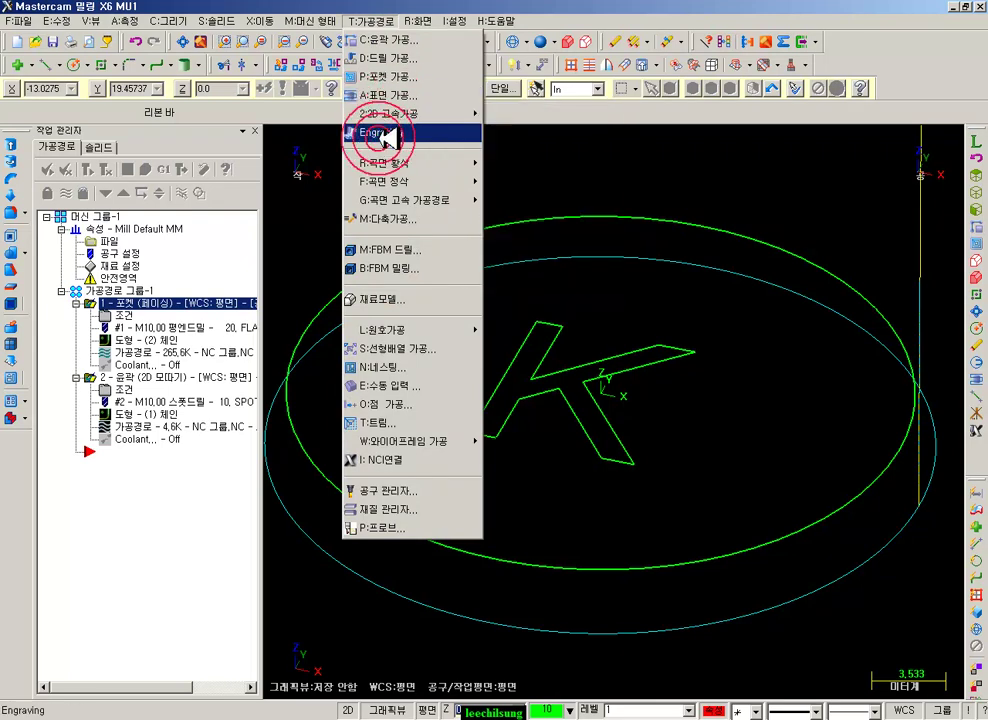
click(385, 132)
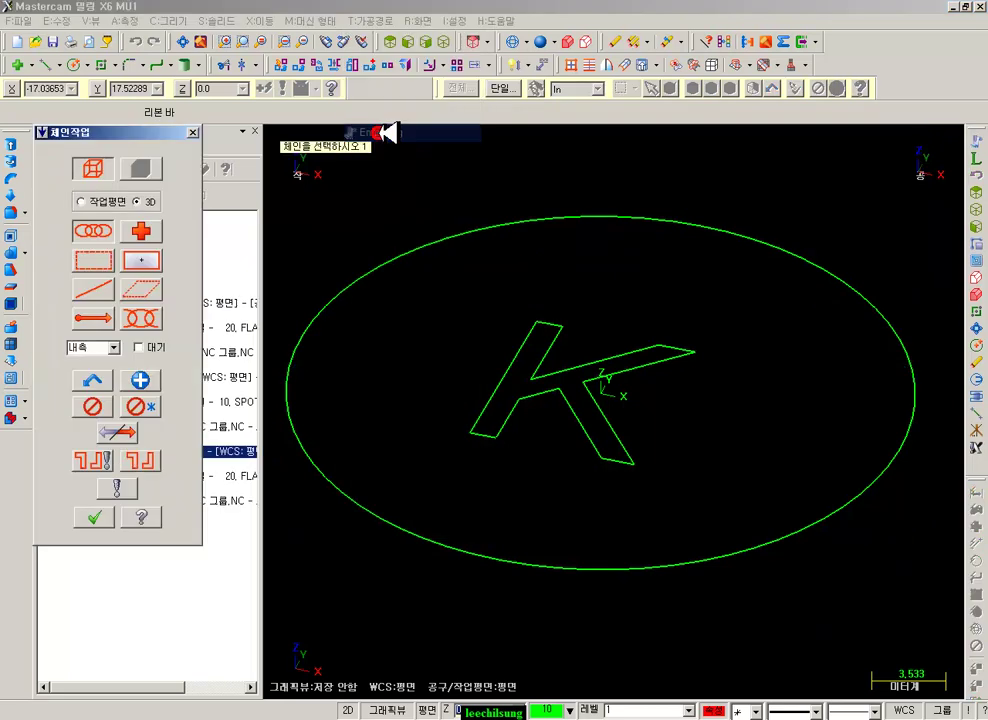
click(477, 412)
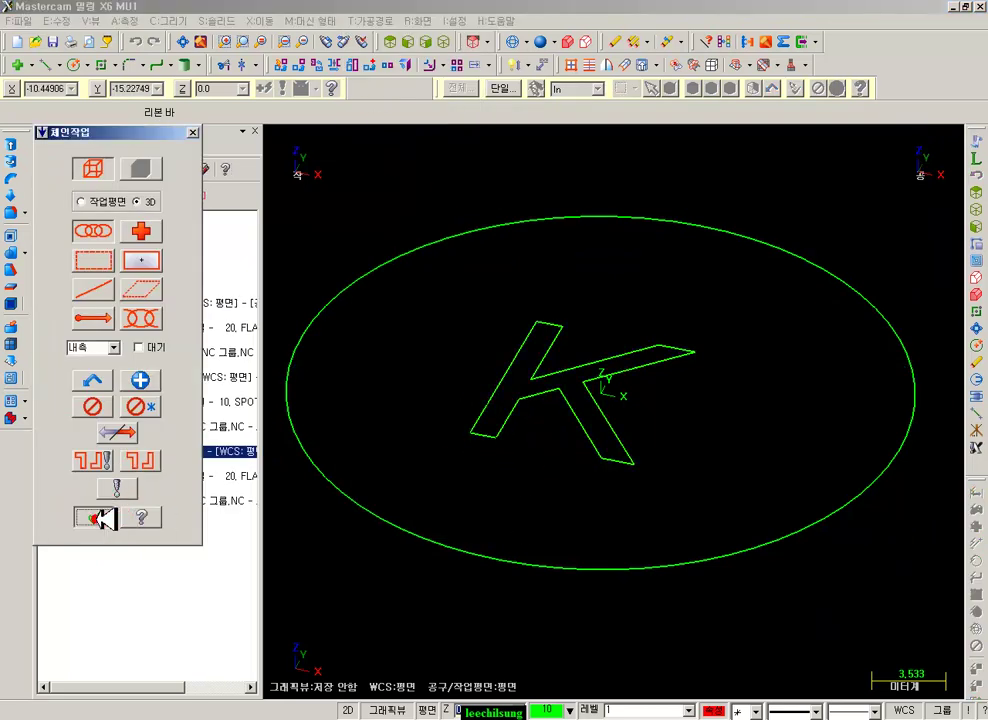
click(95, 516)
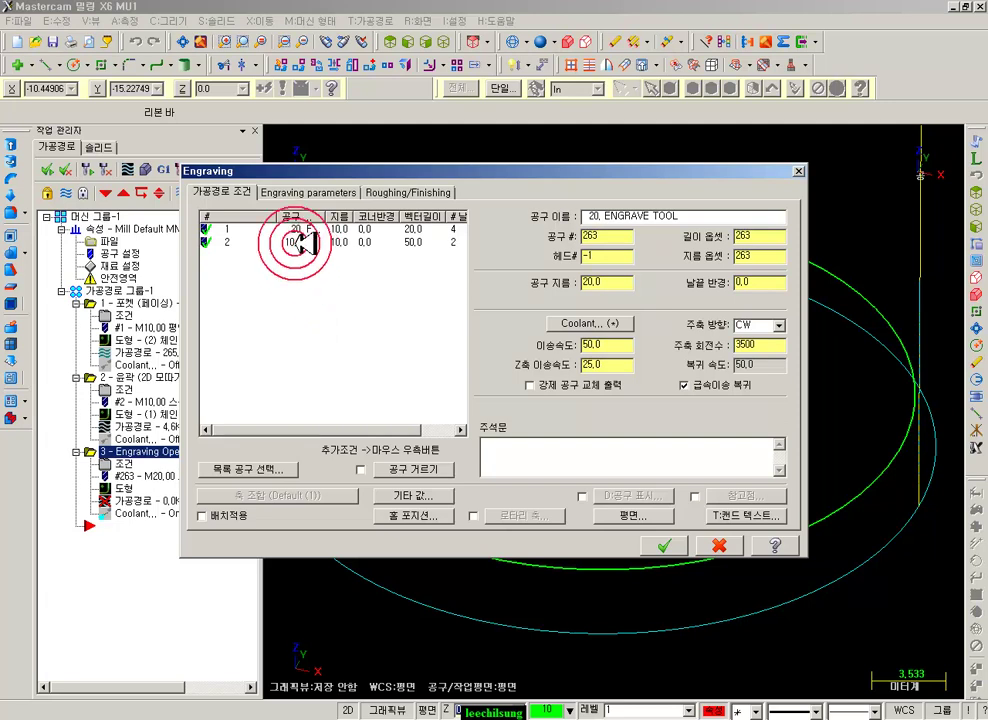
- Filter the MILL_MM tool library by tool type and assign the 10 / 45 Chamfer Mill to the engraving operation
click(270, 467)
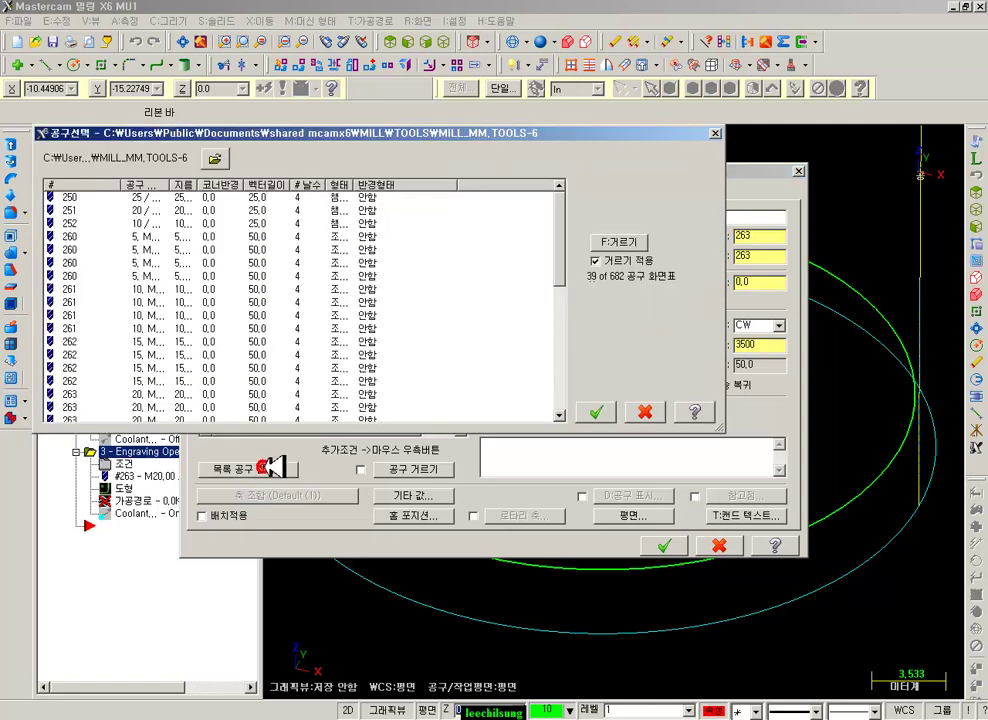
click(620, 244)
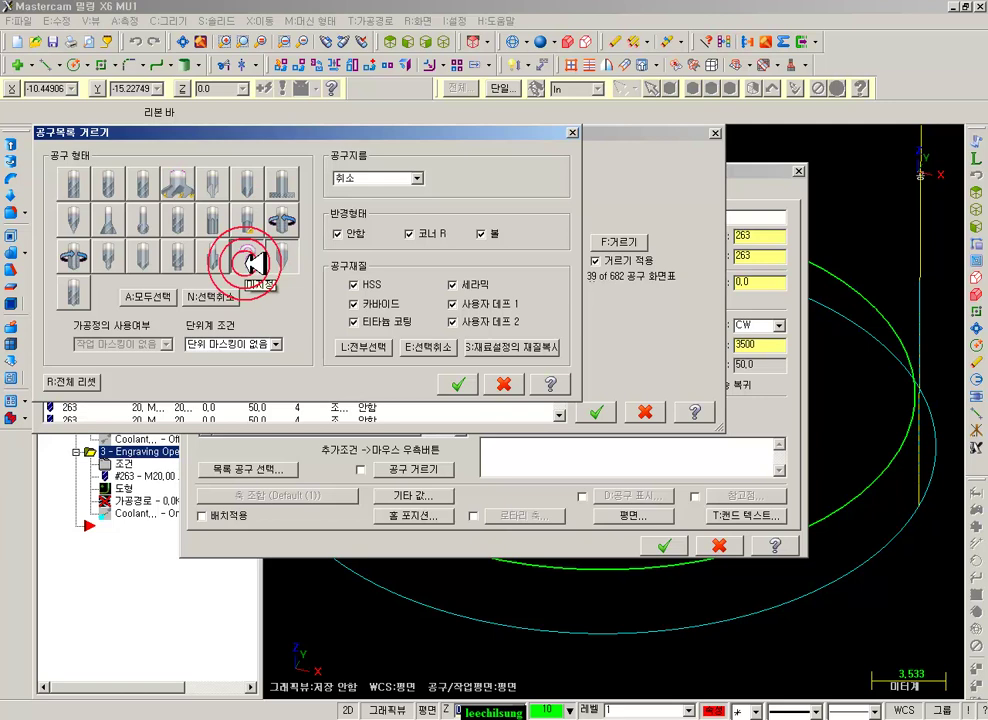
click(588, 411)
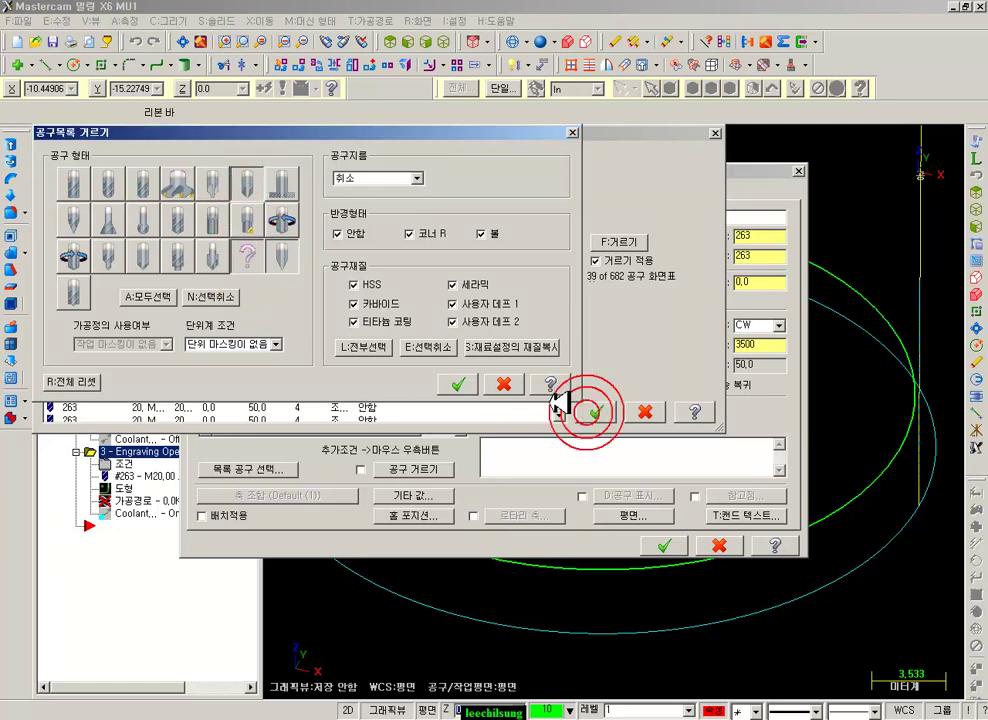
click(458, 383)
click(197, 302)
click(187, 196)
drag(180, 188, 358, 195)
click(198, 223)
double_click(208, 224)
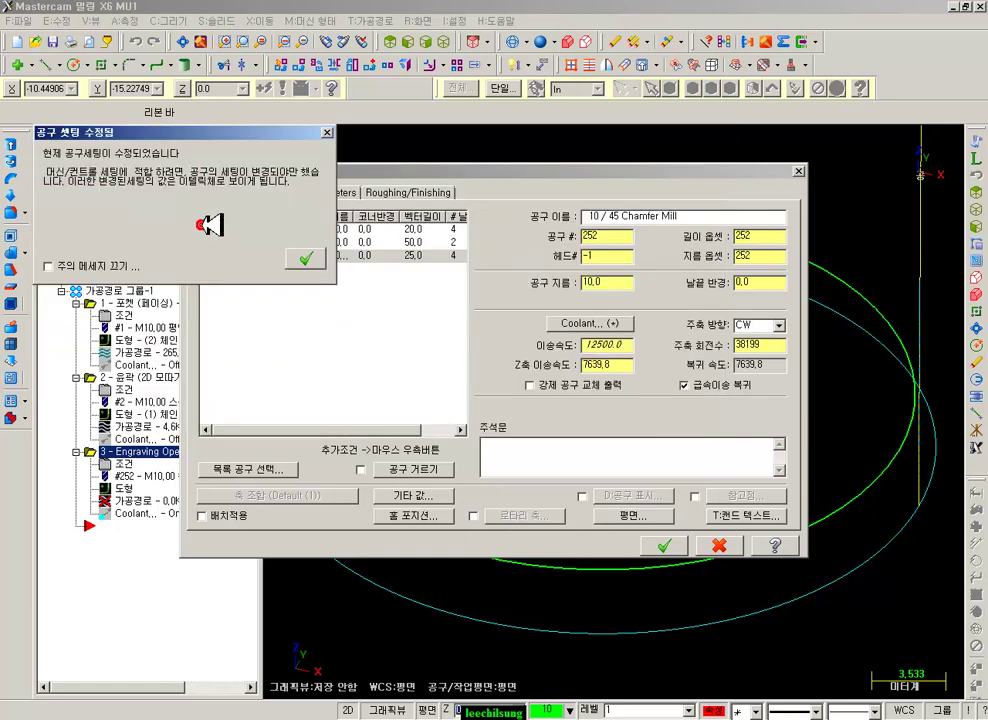
click(318, 262)
- Edit the 10 / 45 Chamfer Mill's tool definition and set its tool number to 2
click(276, 236)
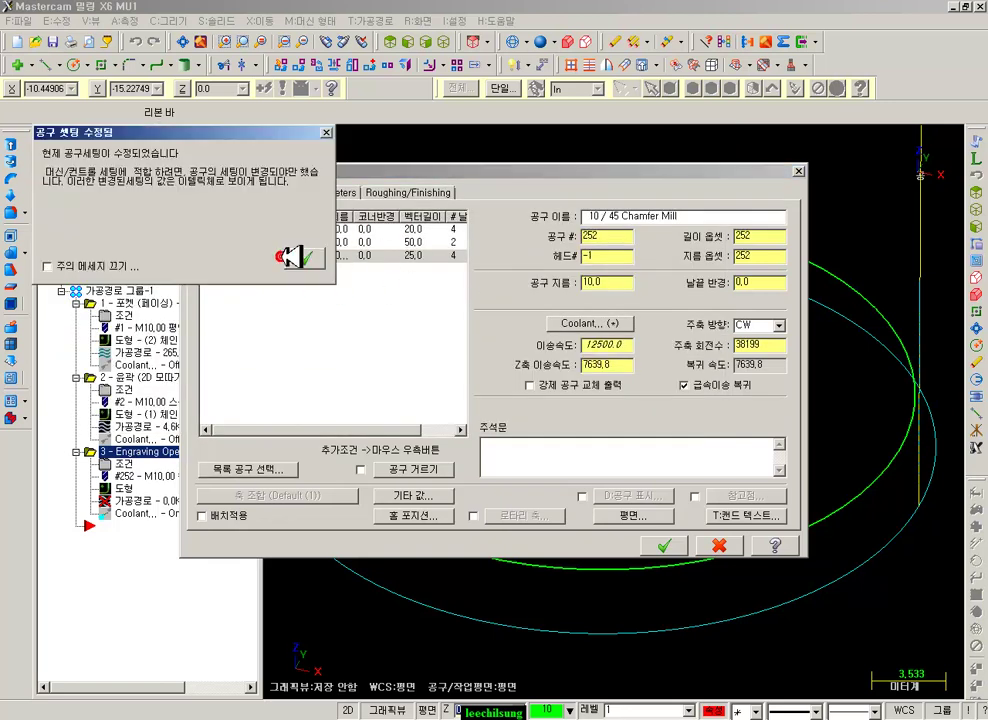
click(305, 262)
right_click(309, 258)
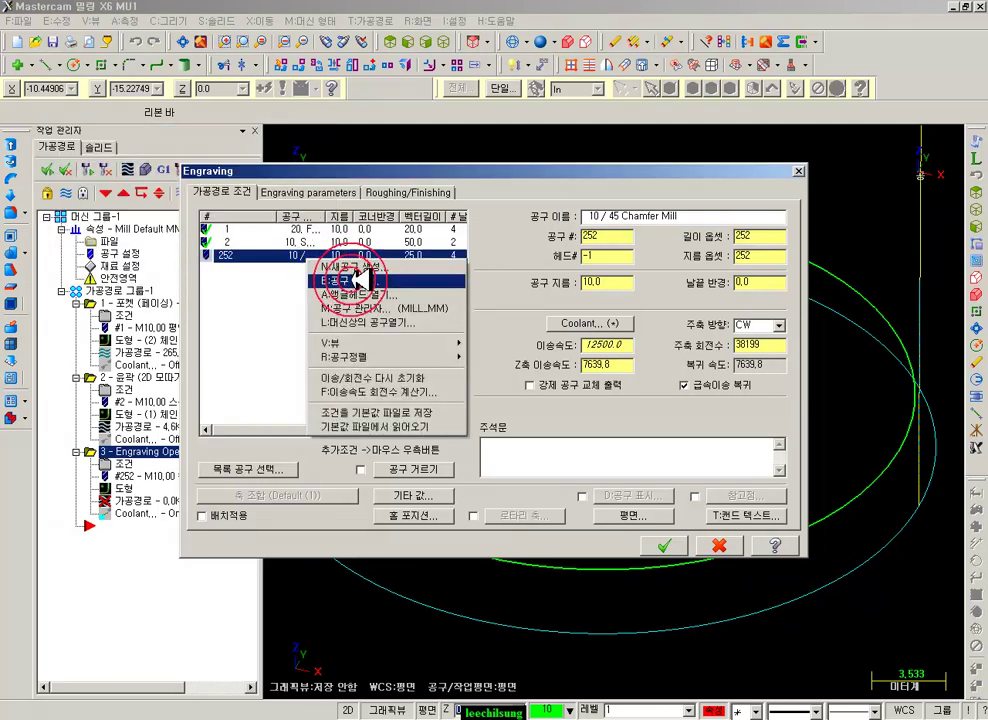
click(311, 281)
click(172, 401)
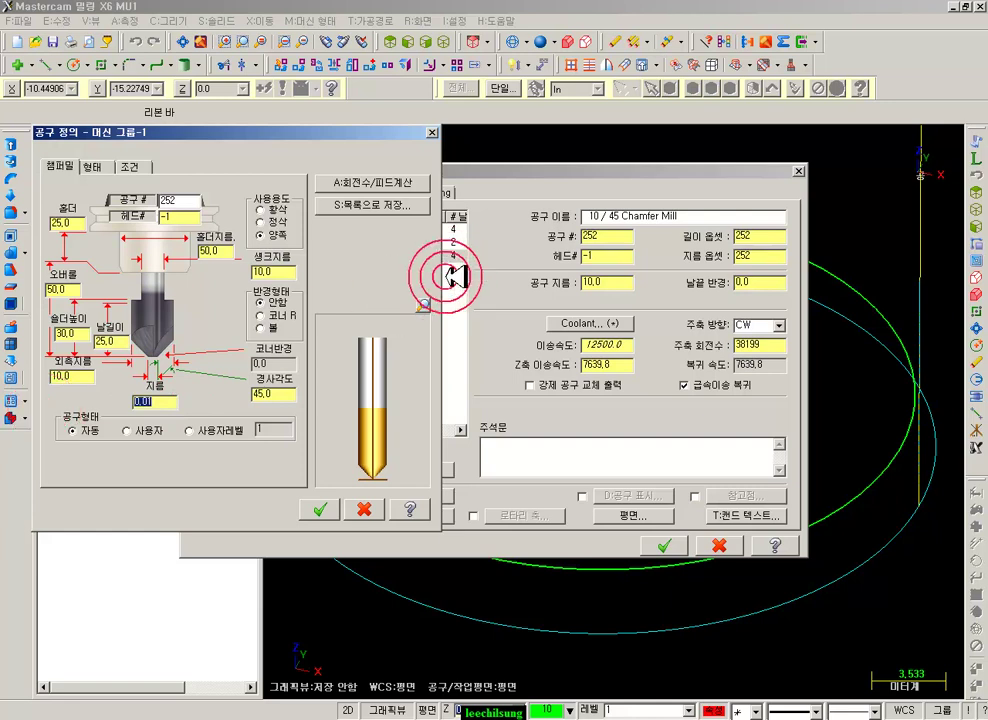
click(421, 304)
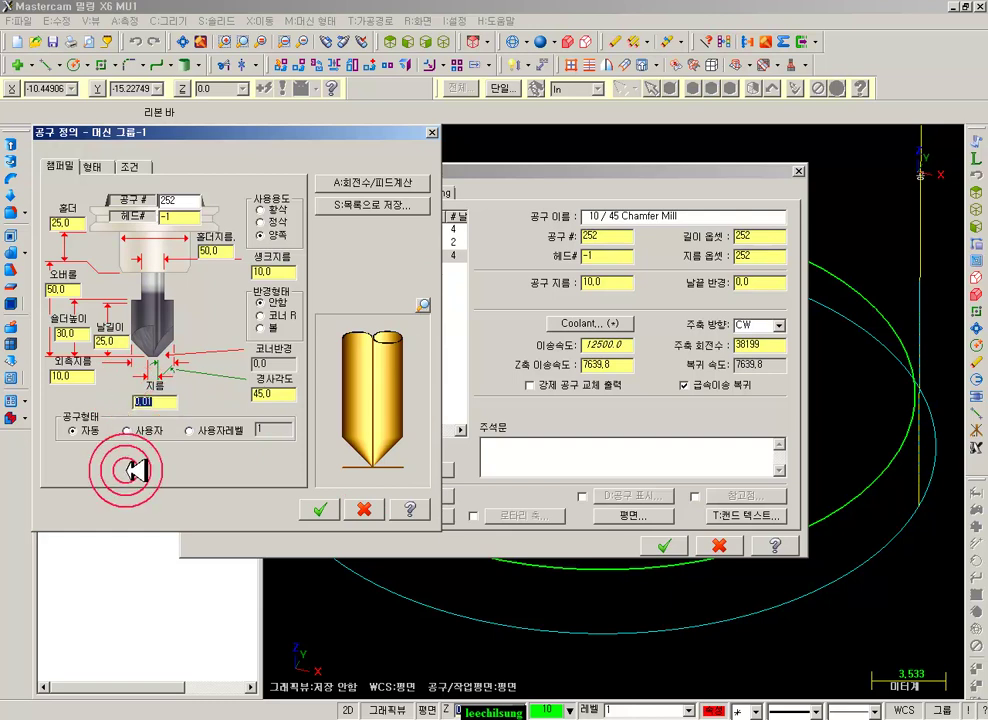
click(421, 303)
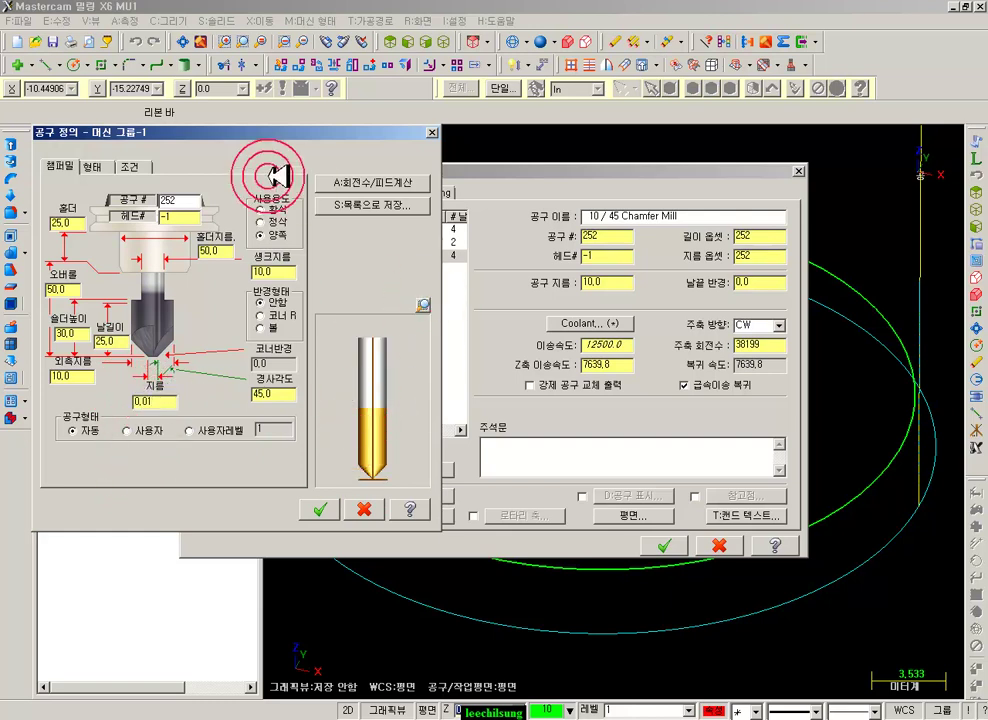
drag(204, 134, 652, 261)
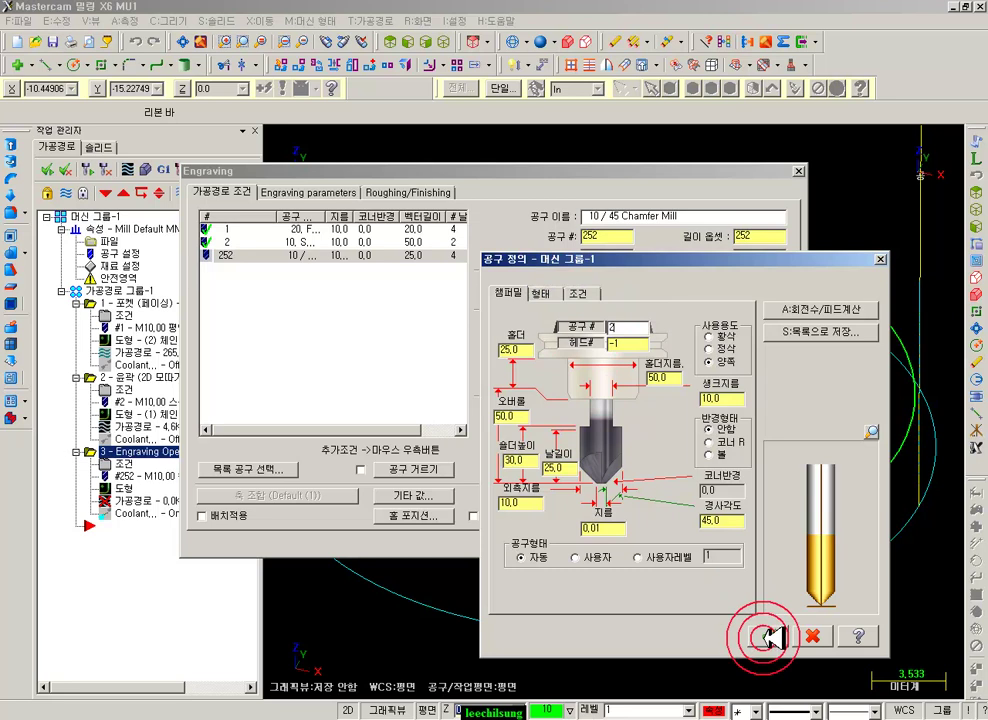
click(768, 636)
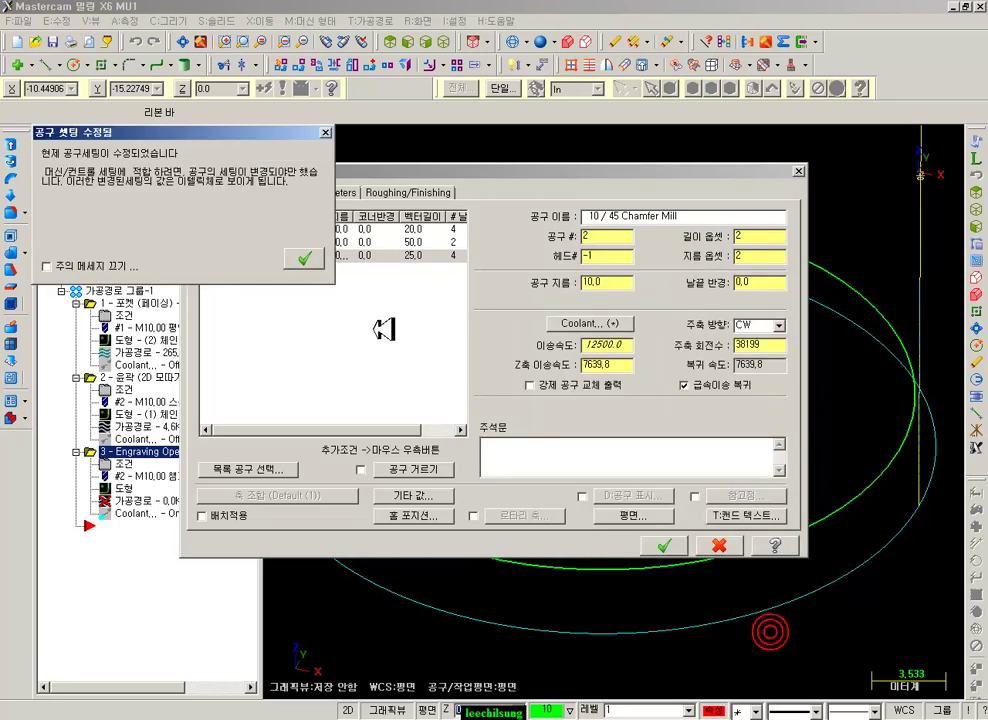
click(308, 256)
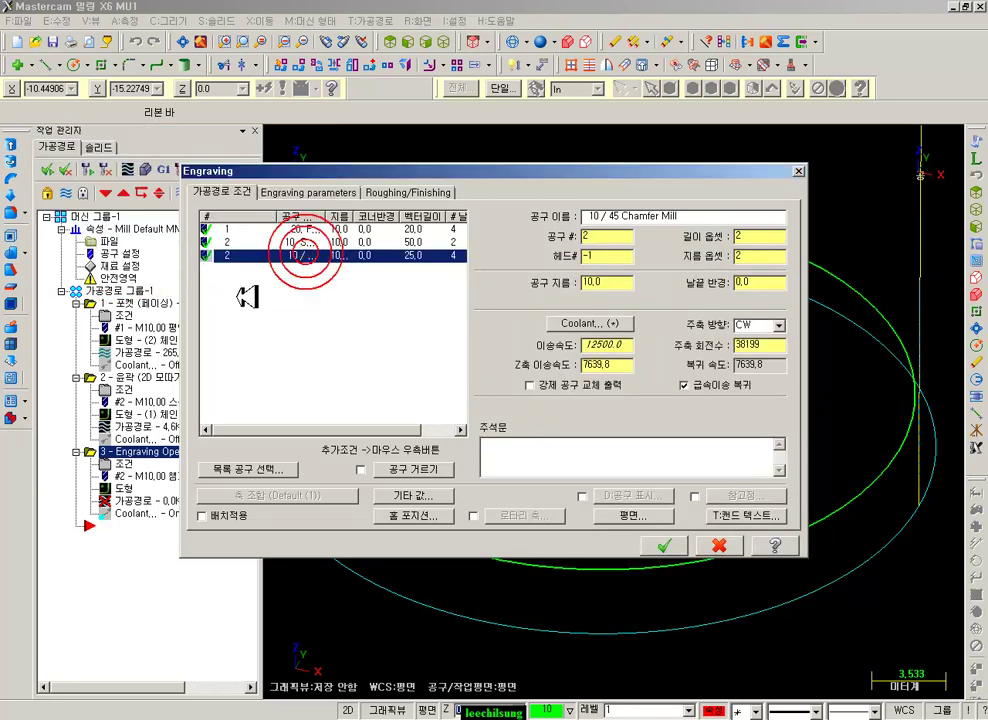
- Widen the tool name column, compare the spot drill with the 10 / 45 Chamfer Mill, and review the chamfer mill's definition
click(258, 242)
click(262, 255)
click(268, 242)
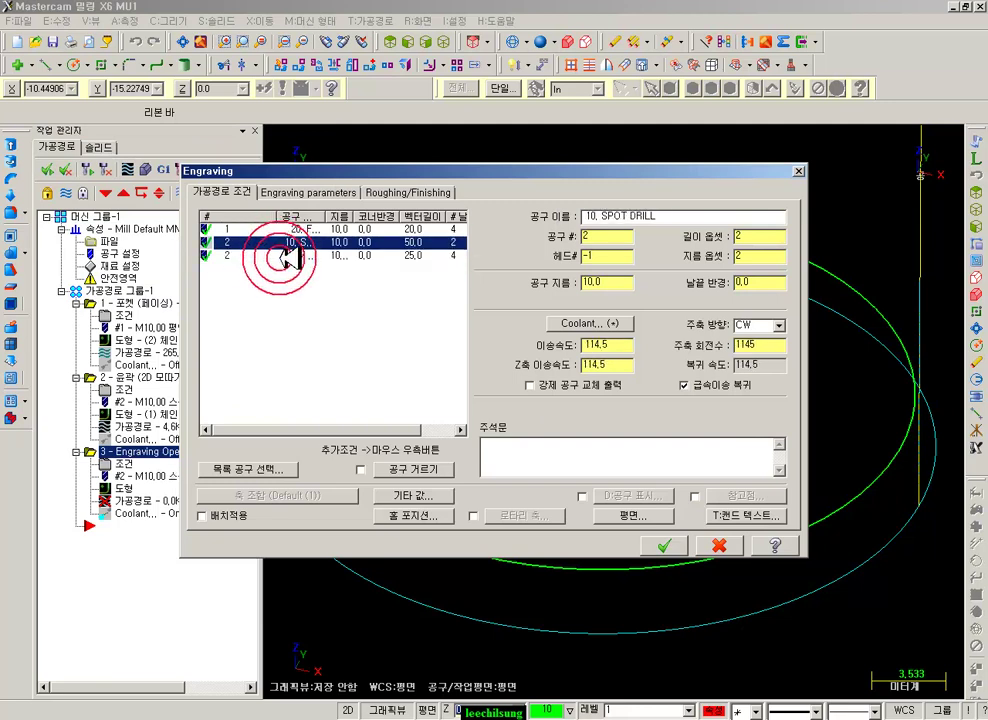
drag(327, 216, 416, 222)
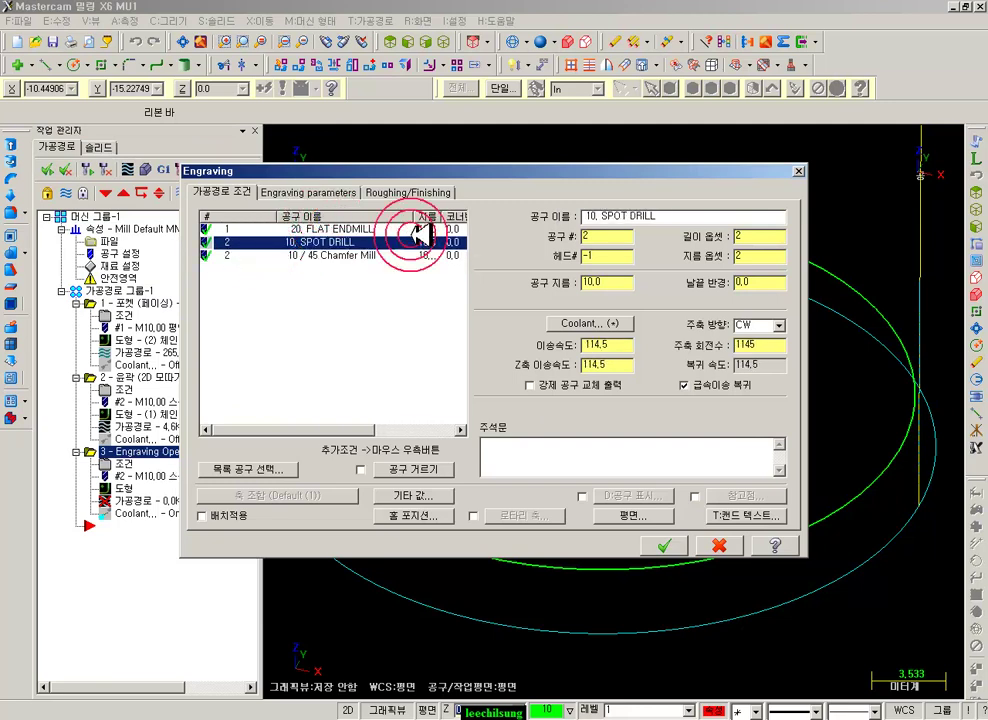
double_click(310, 256)
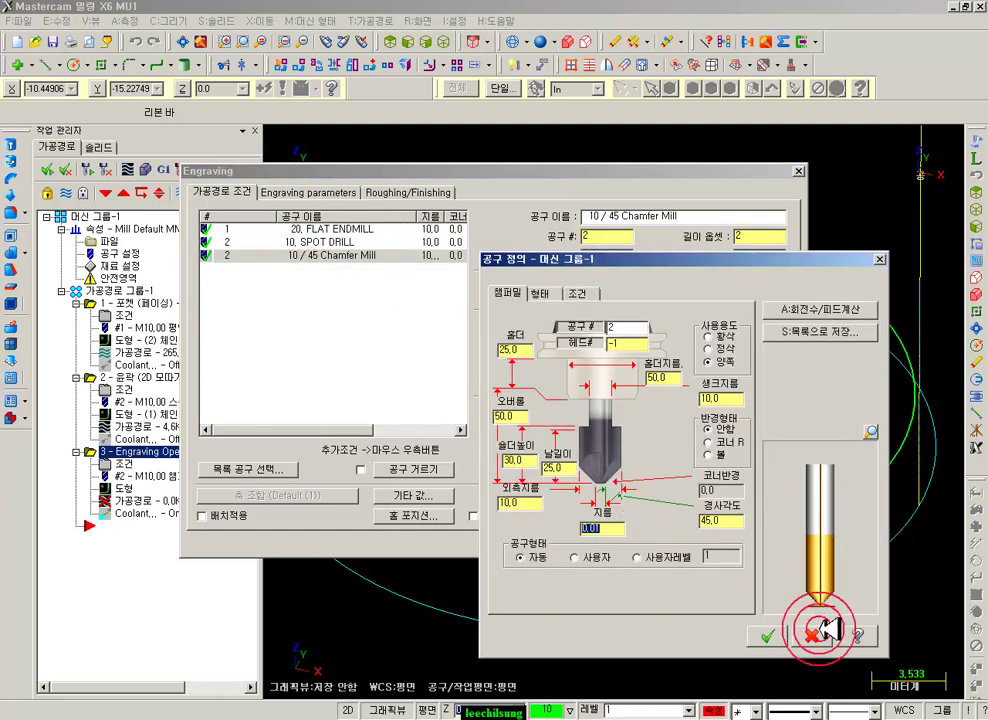
click(775, 633)
click(350, 250)
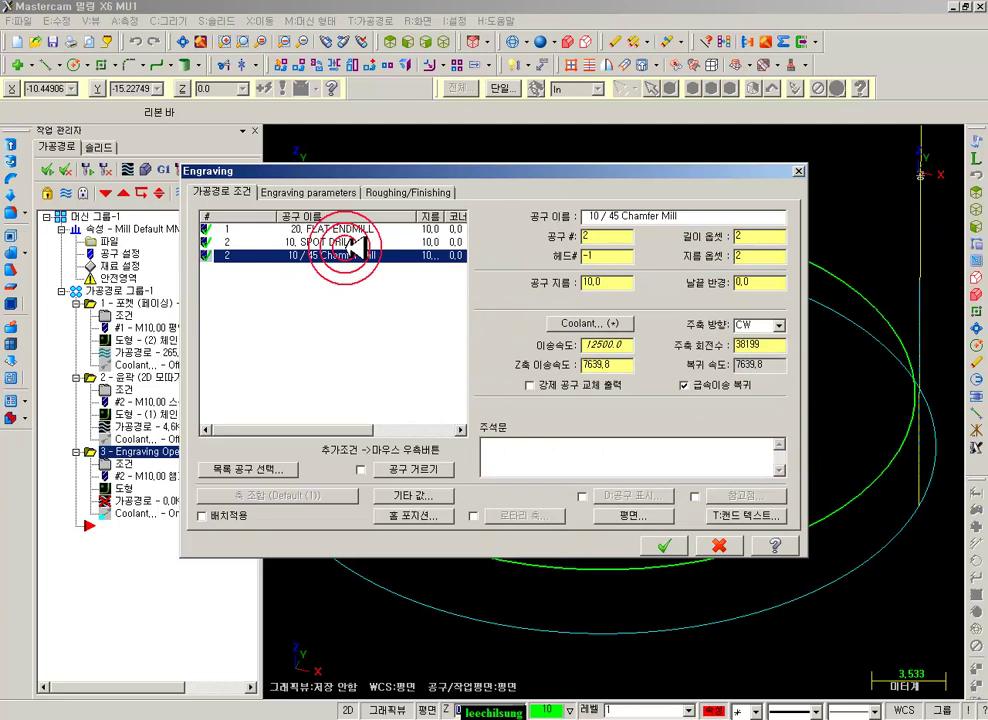
- Set the engraving depth to an absolute value of -1 and generate the Engraving toolpath for the letter K
click(345, 190)
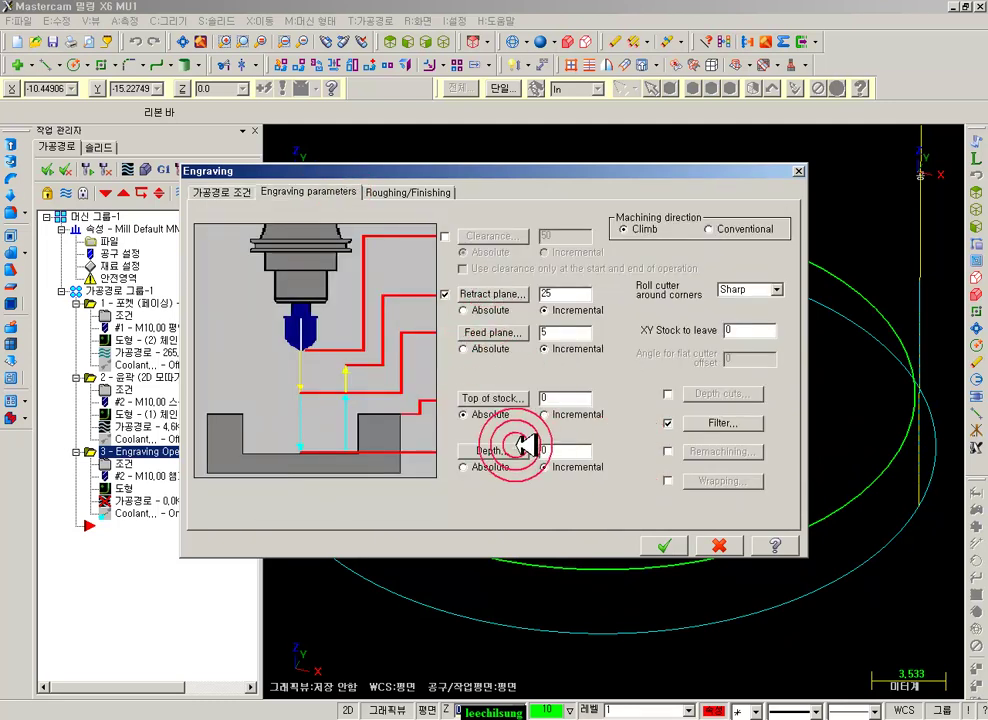
drag(493, 478, 529, 469)
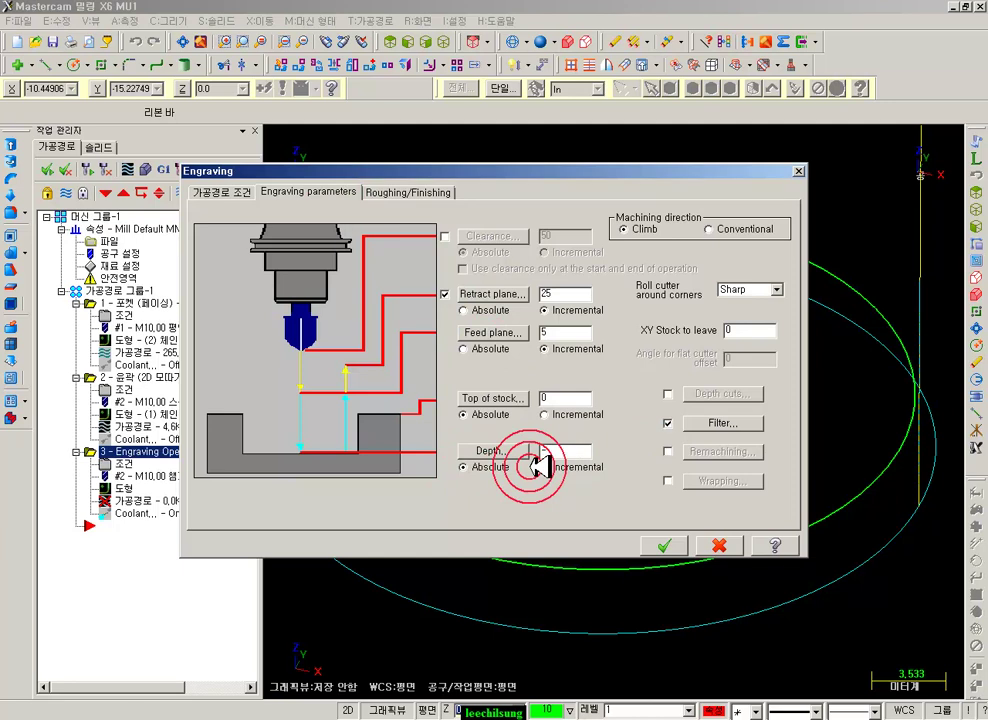
click(563, 452)
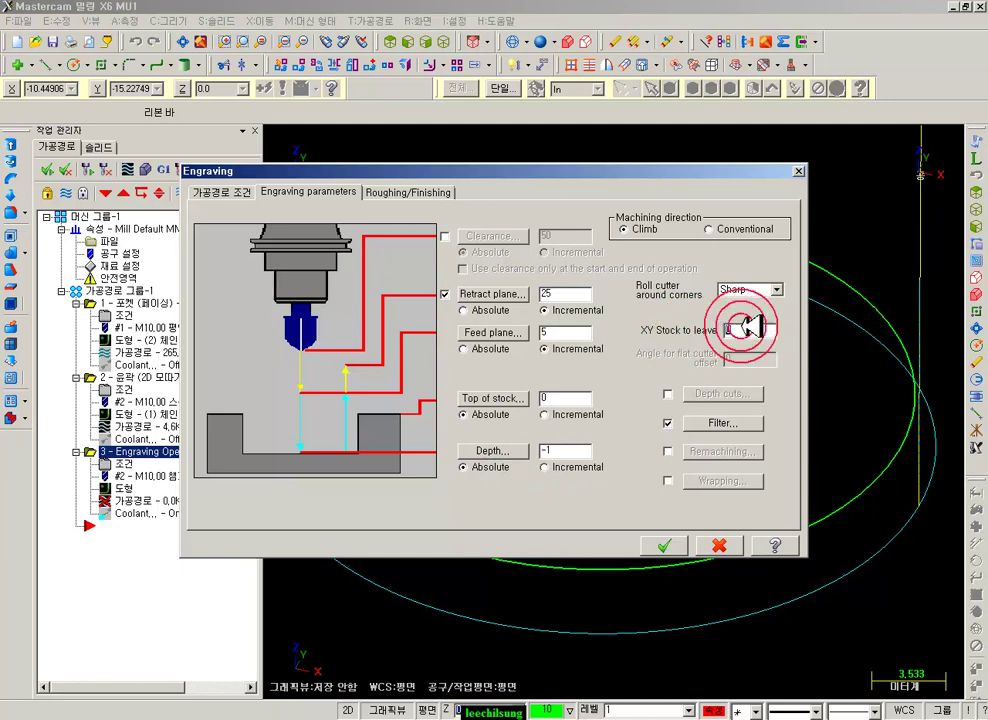
click(665, 545)
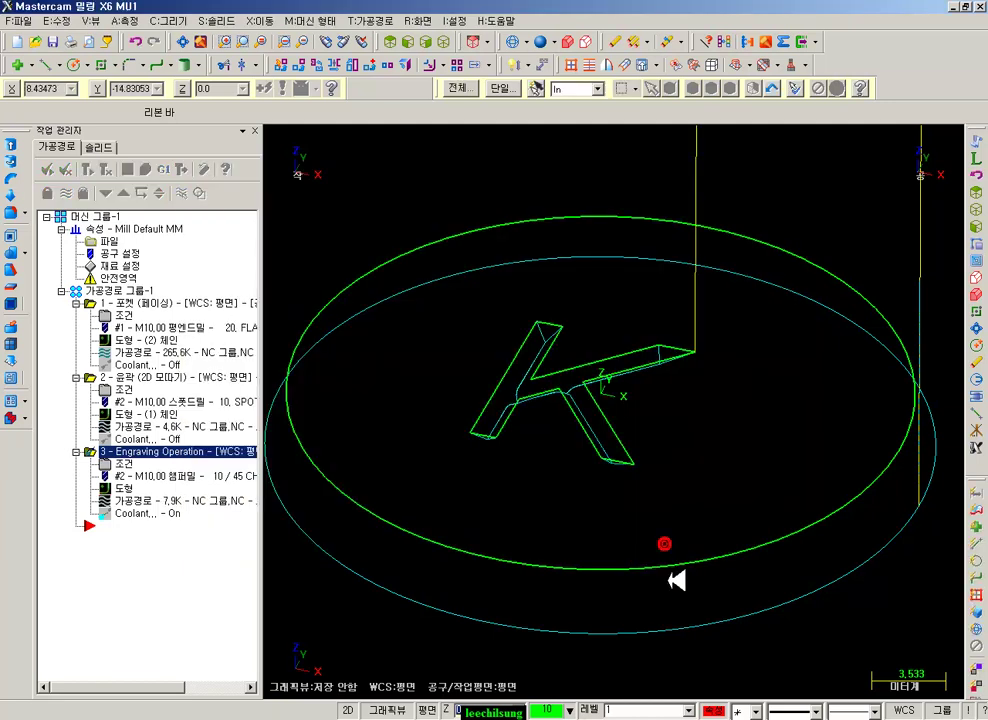
- Open the backplot of the engraving toolpath and examine closely how the chamfer mill's cone meets the end of the letter's stroke
scroll(585, 402, up, 3)
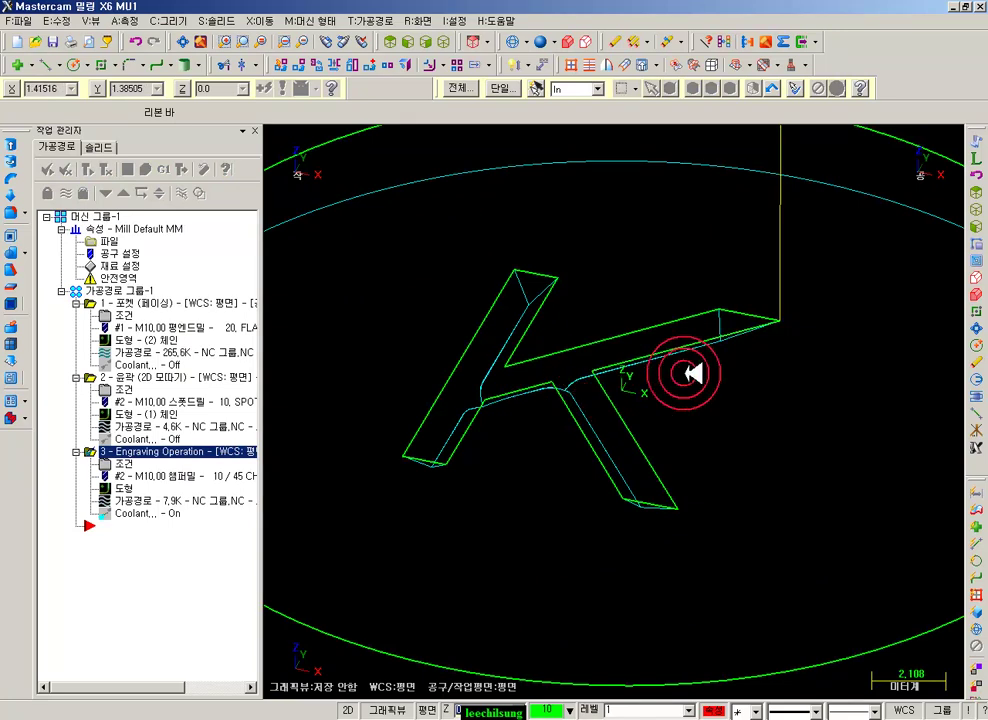
scroll(655, 375, down, 2)
middle_drag(664, 385, 143, 500)
click(143, 500)
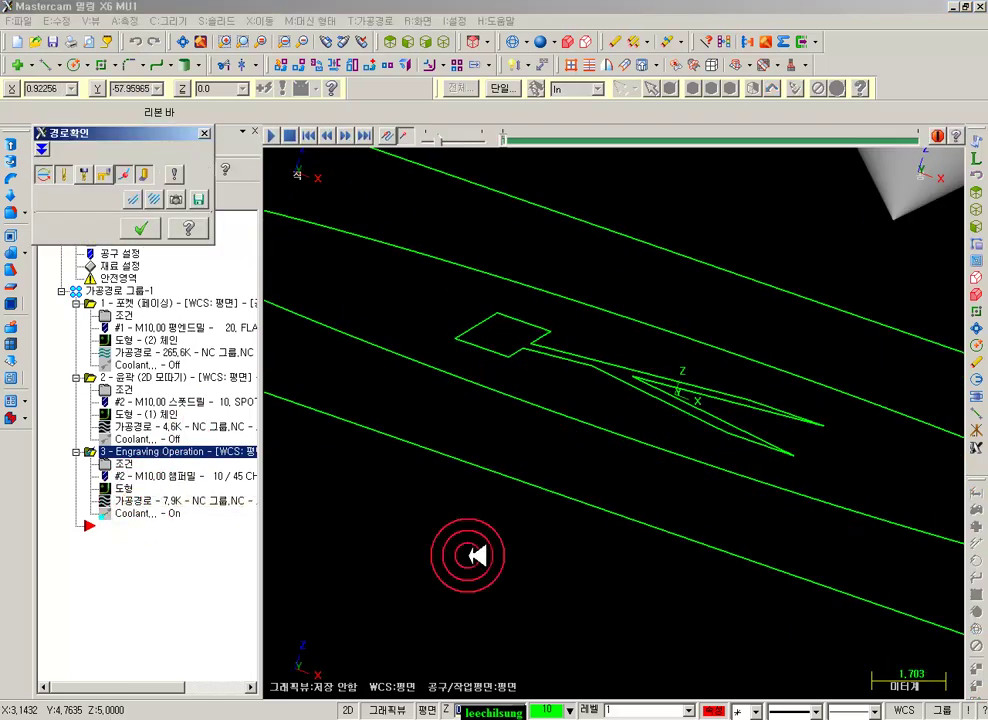
click(145, 172)
mouse_move(575, 321)
middle_down()
mouse_move(750, 412)
mouse_move(759, 434)
mouse_move(833, 452)
mouse_move(578, 313)
middle_up()
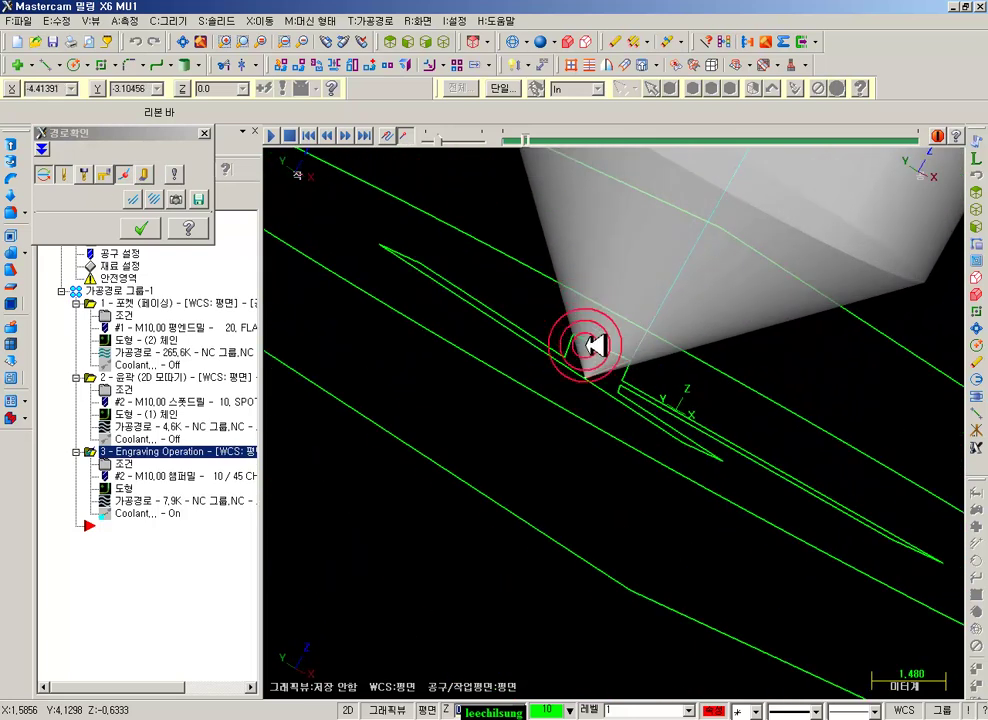
scroll(577, 314, up, 6)
scroll(630, 363, up, 1)
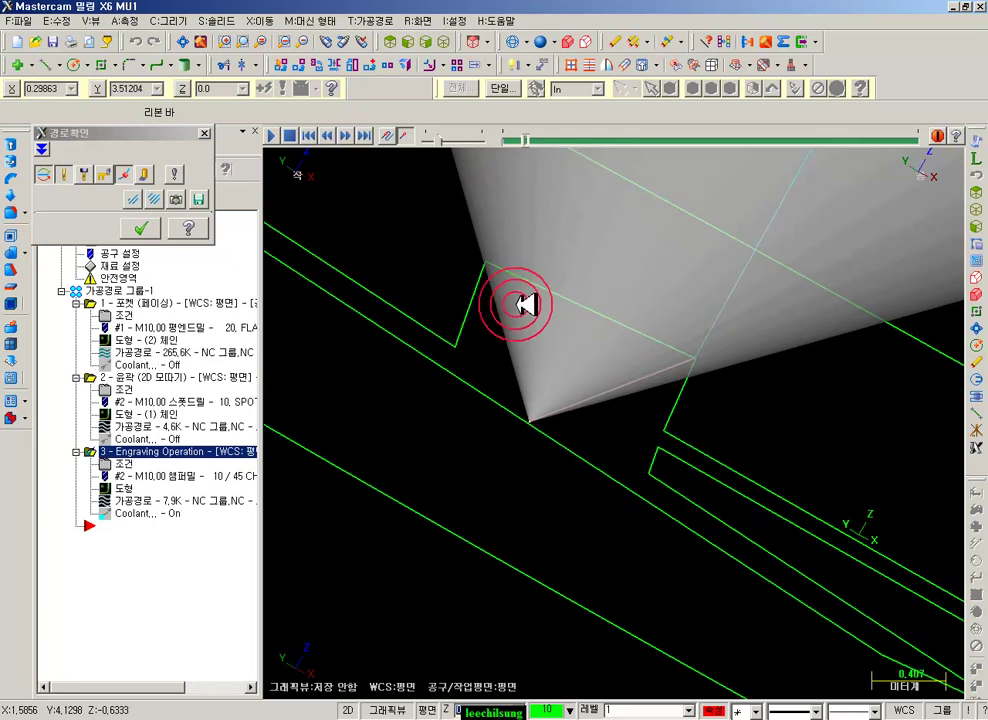
click(768, 386)
click(689, 358)
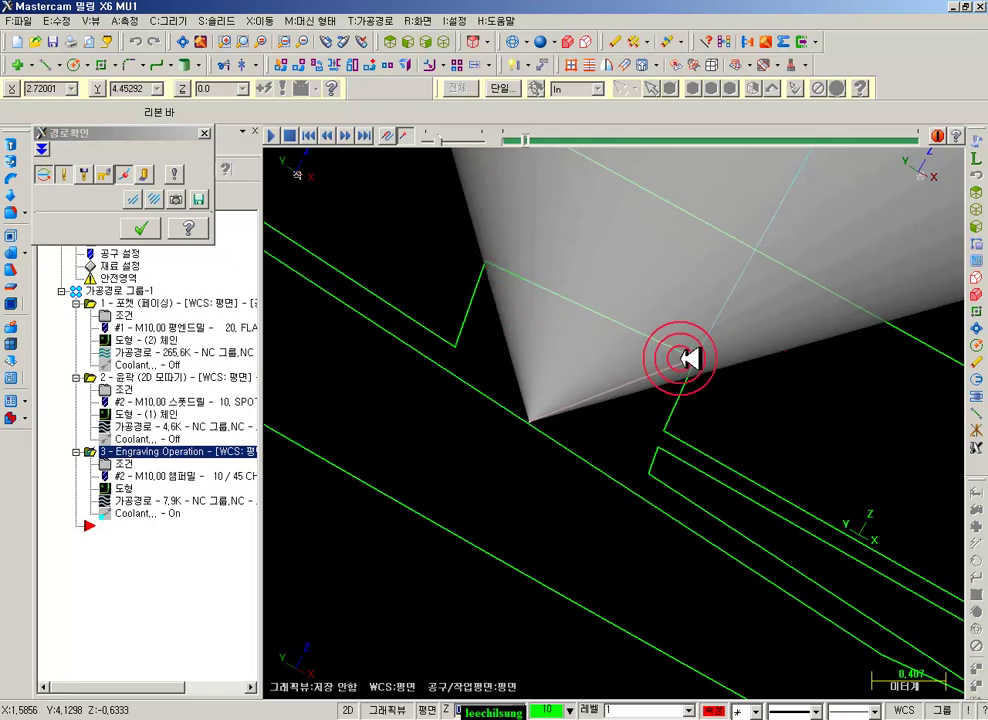
click(165, 530)
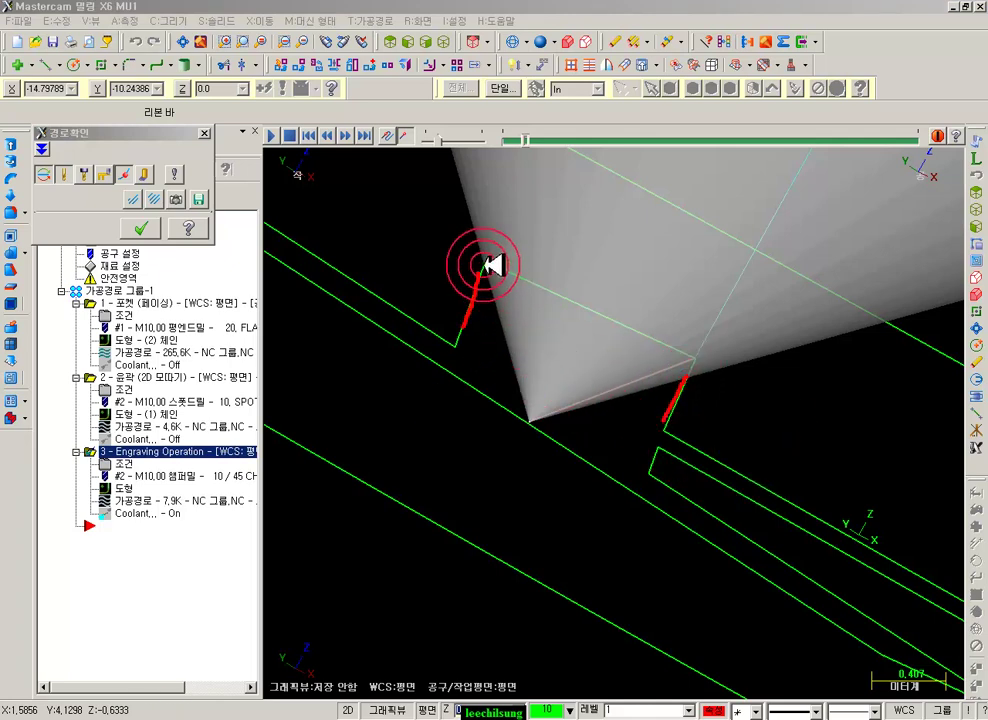
drag(538, 426, 732, 369)
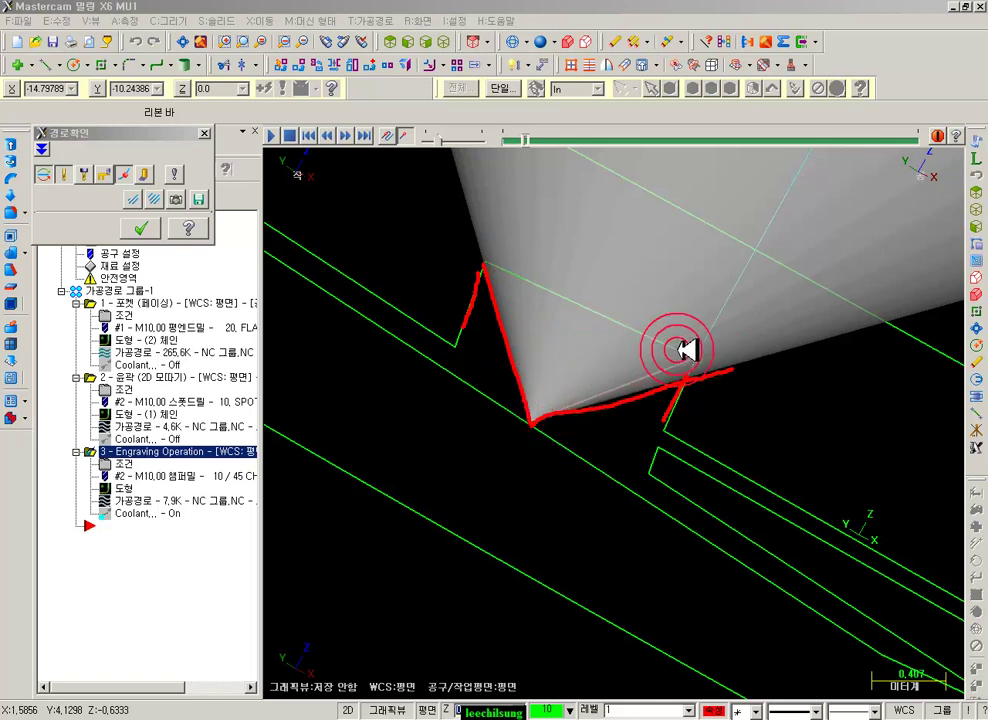
right_click(690, 320)
click(740, 473)
- Step the engraving backplot through the whole letter K in the isometric view, then close the backplot
click(442, 44)
scroll(558, 220, up, 4)
scroll(655, 366, up, 5)
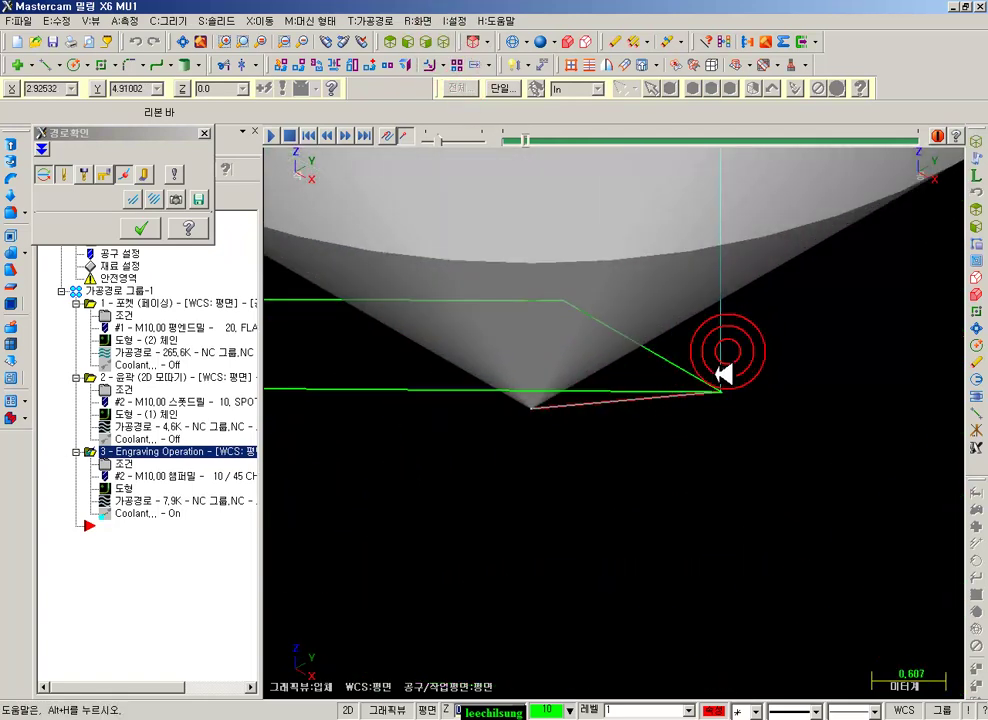
key(b)
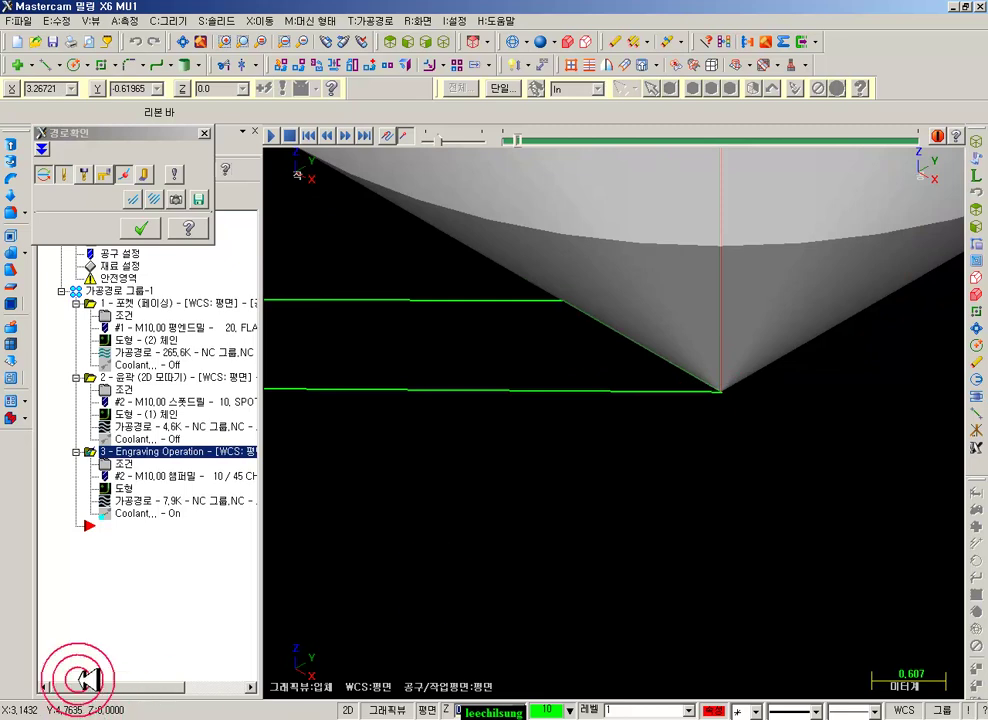
key(s)
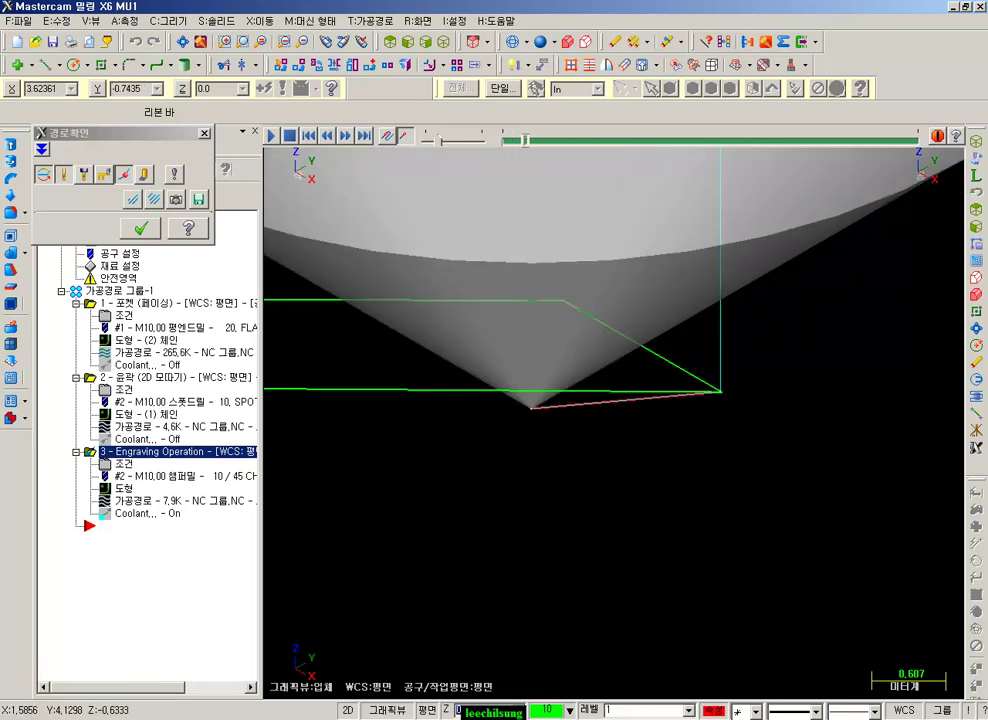
key(s)
key(s)
scroll(735, 455, down, 2)
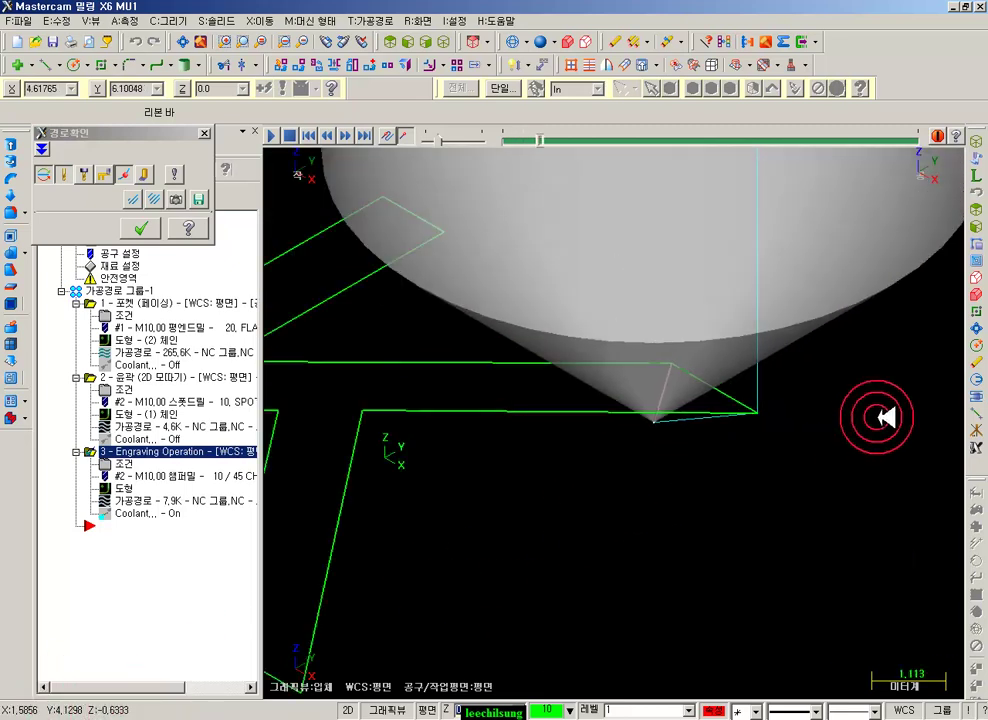
key(s)
key(s)
scroll(886, 418, down, 6)
key(s)
key(s)
key(s)
key(s)
key(s)
key(s)
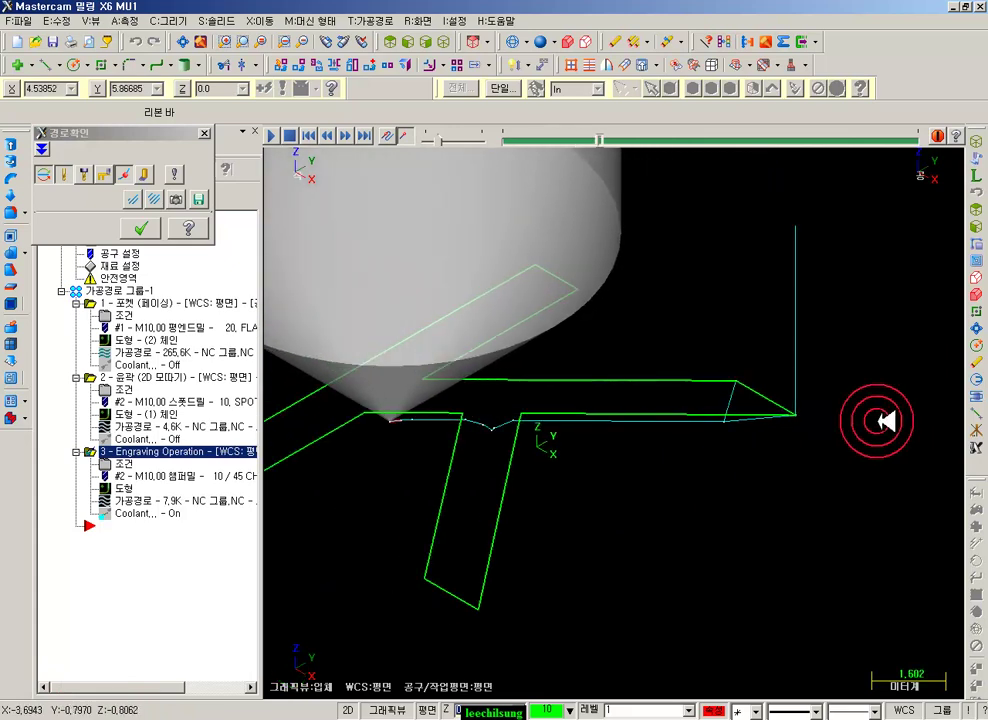
scroll(877, 425, down, 6)
key(s)
key(s)
key(s)
key(s)
key(s)
key(s)
key(s)
key(s)
key(s)
key(s)
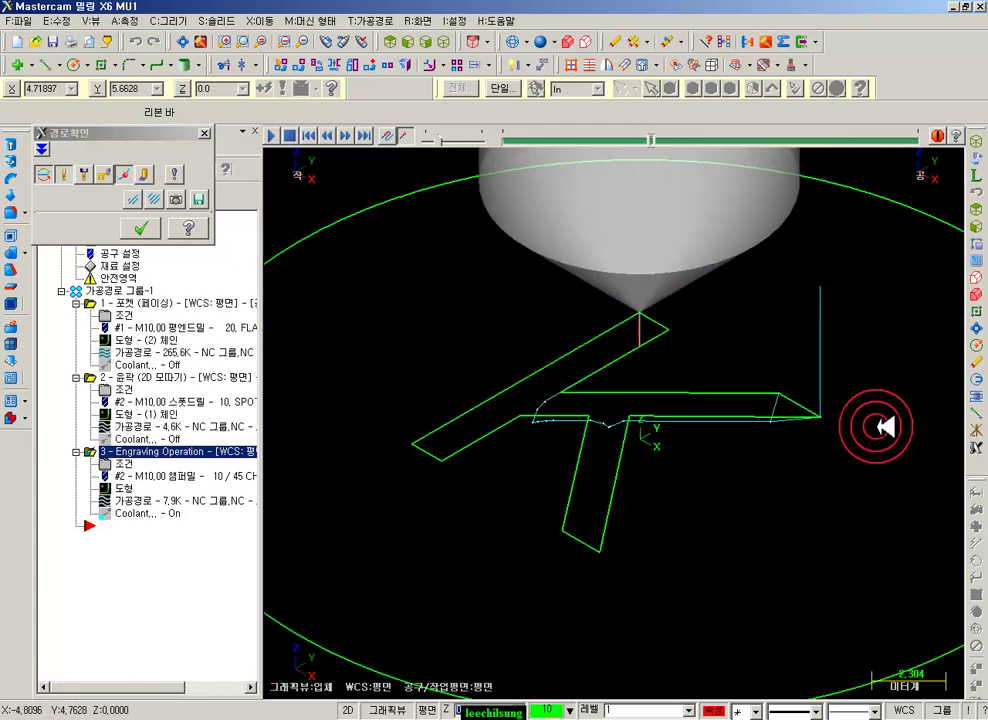
key(s)
key(s)
key(s)
key(s)
key(s)
key(s)
key(s)
key(s)
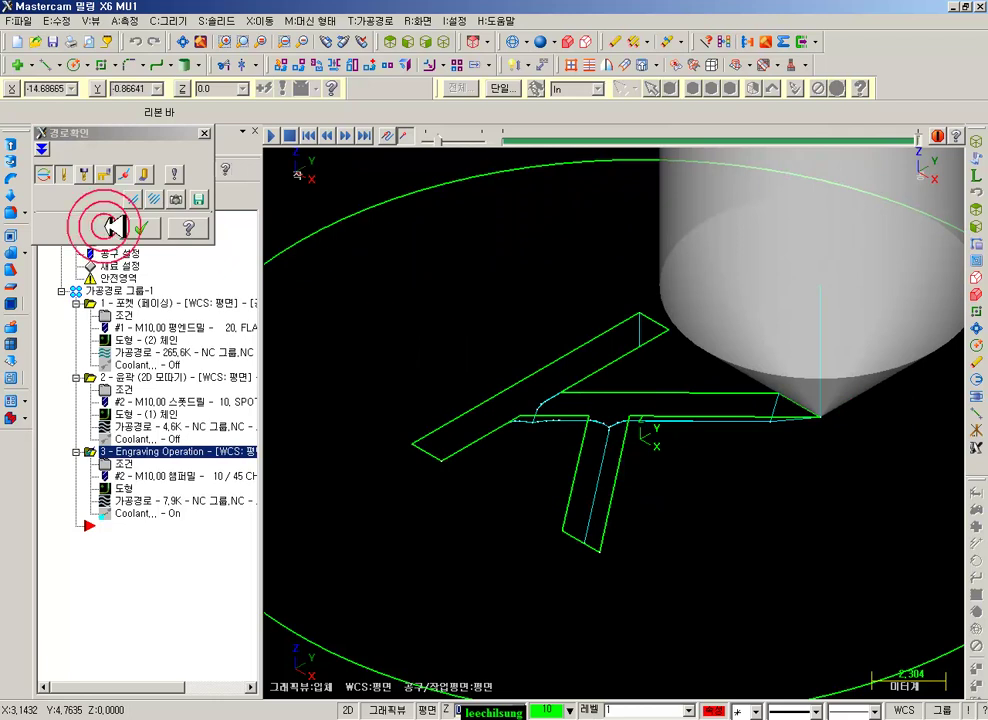
click(145, 222)
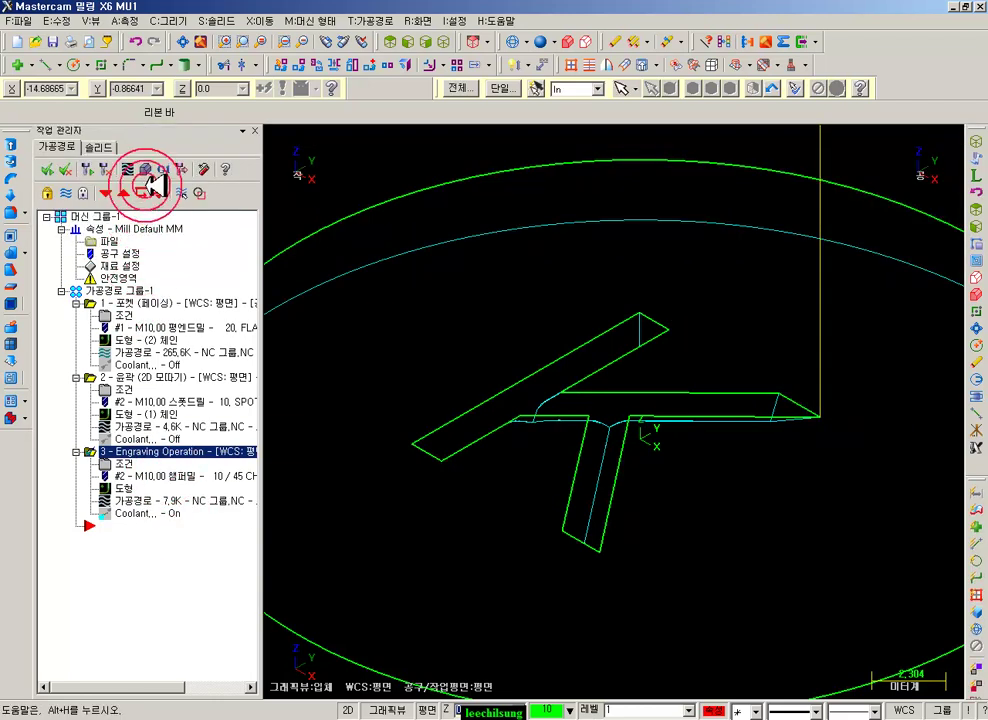
- Run the solid verification of the engraving operation, inspect the machined letter K from another angle, and close the simulation
click(146, 169)
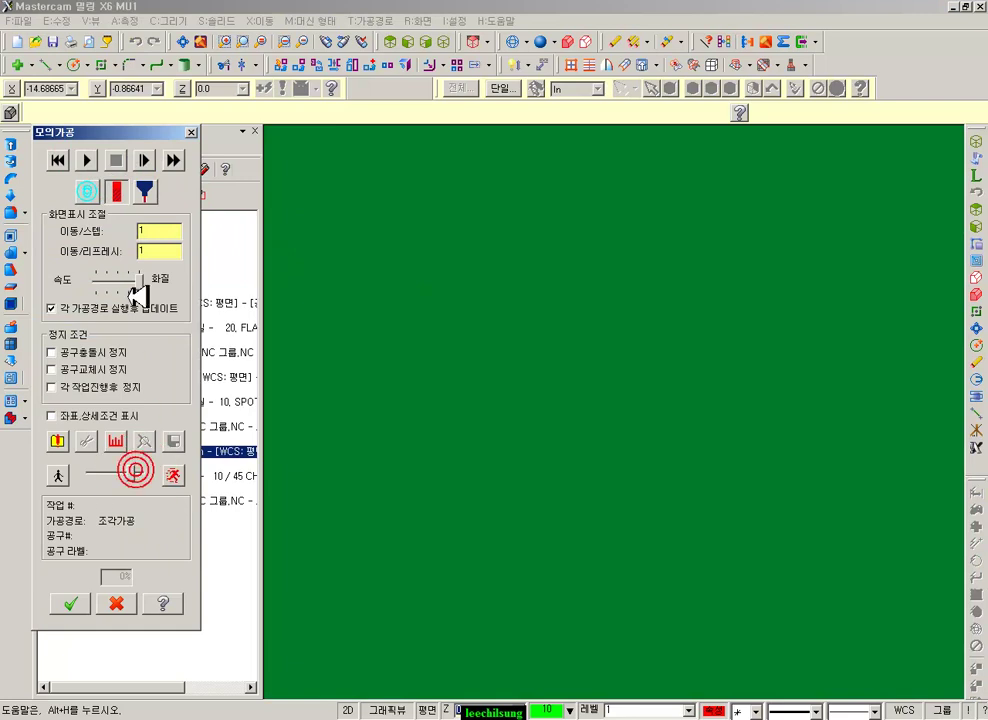
click(86, 160)
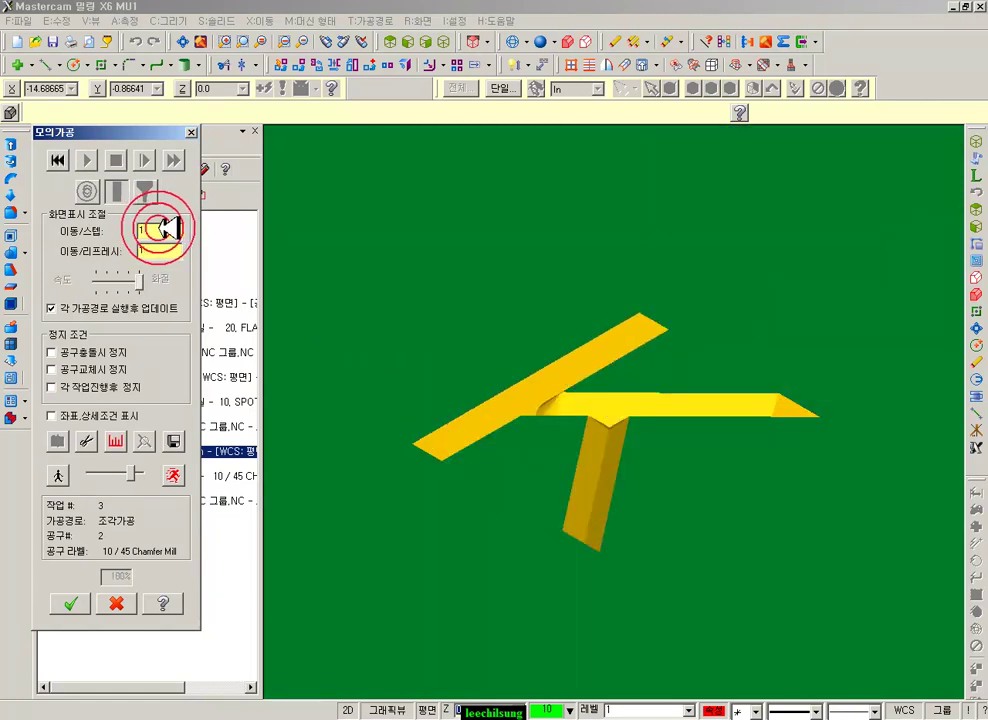
drag(665, 388, 655, 489)
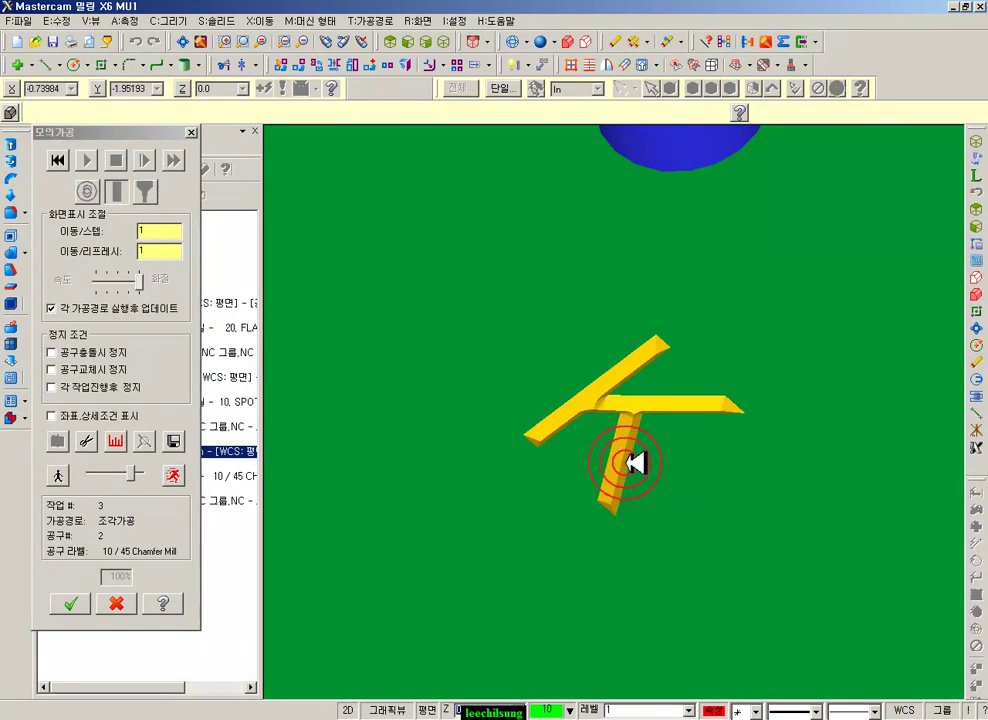
scroll(660, 480, up, 3)
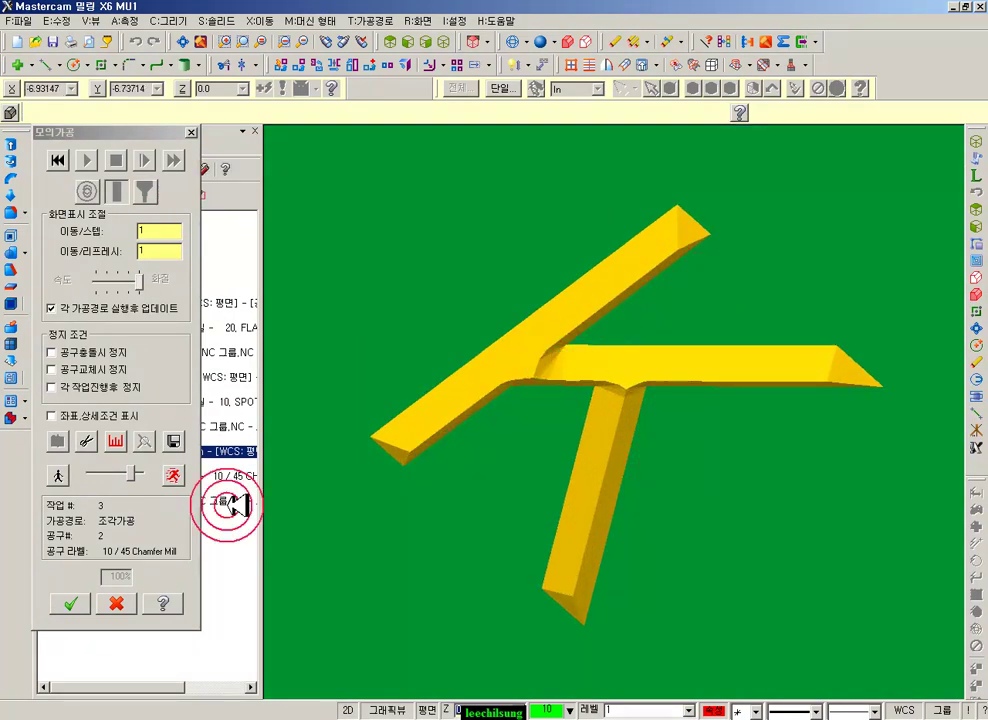
click(116, 603)
- Return to the isometric view and collapse the pocket, contour and engraving operations in the toolpath tree
scroll(688, 360, up, 2)
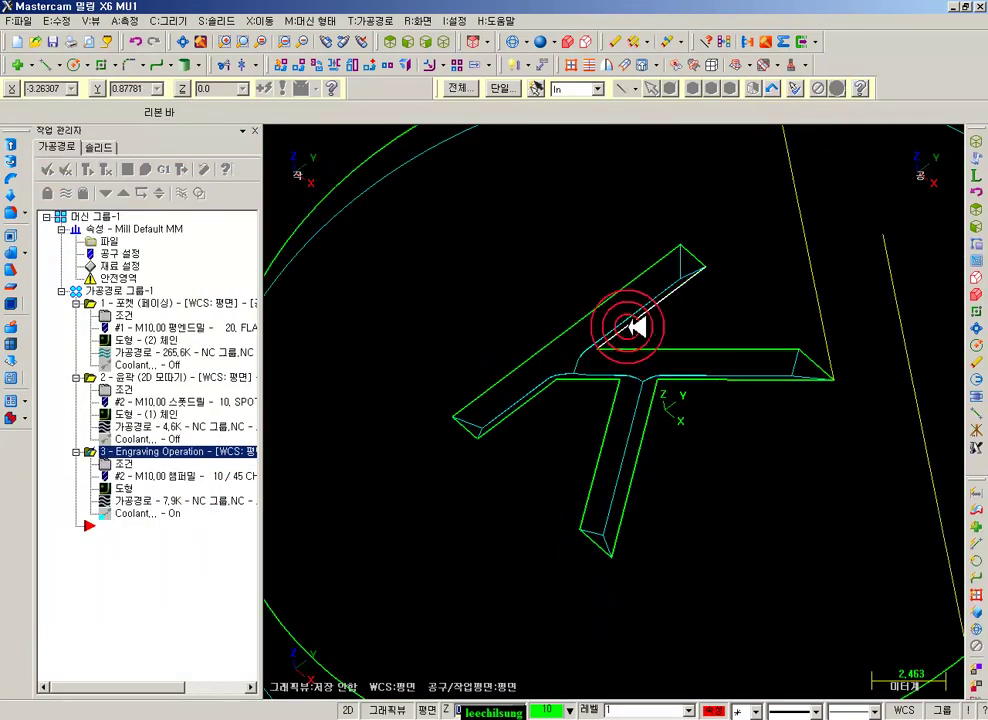
click(450, 40)
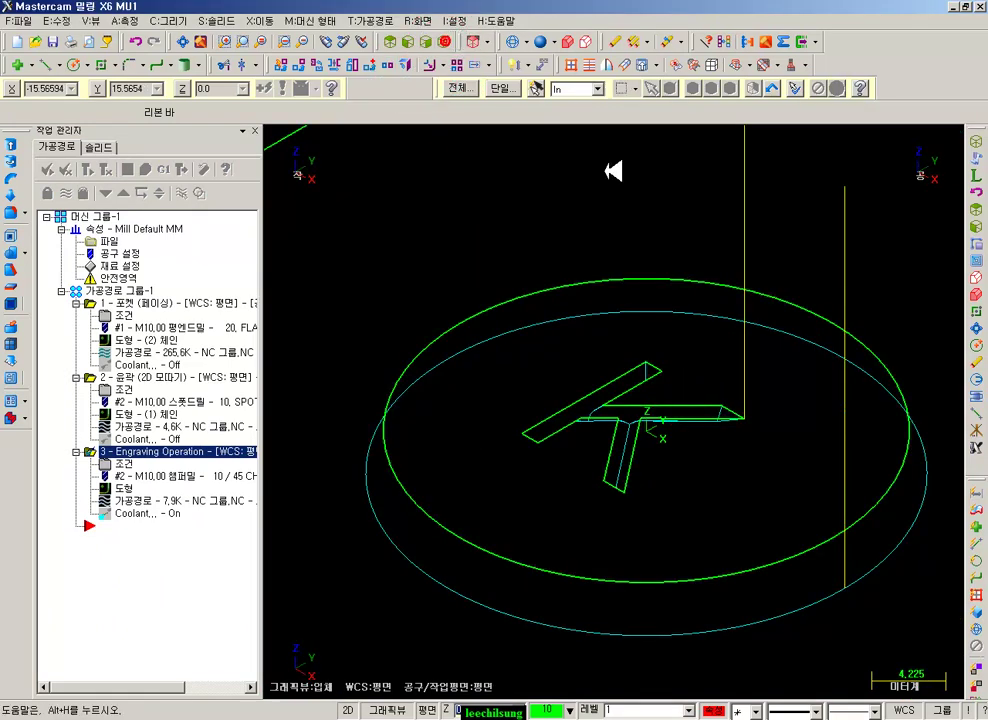
scroll(626, 263, down, 10)
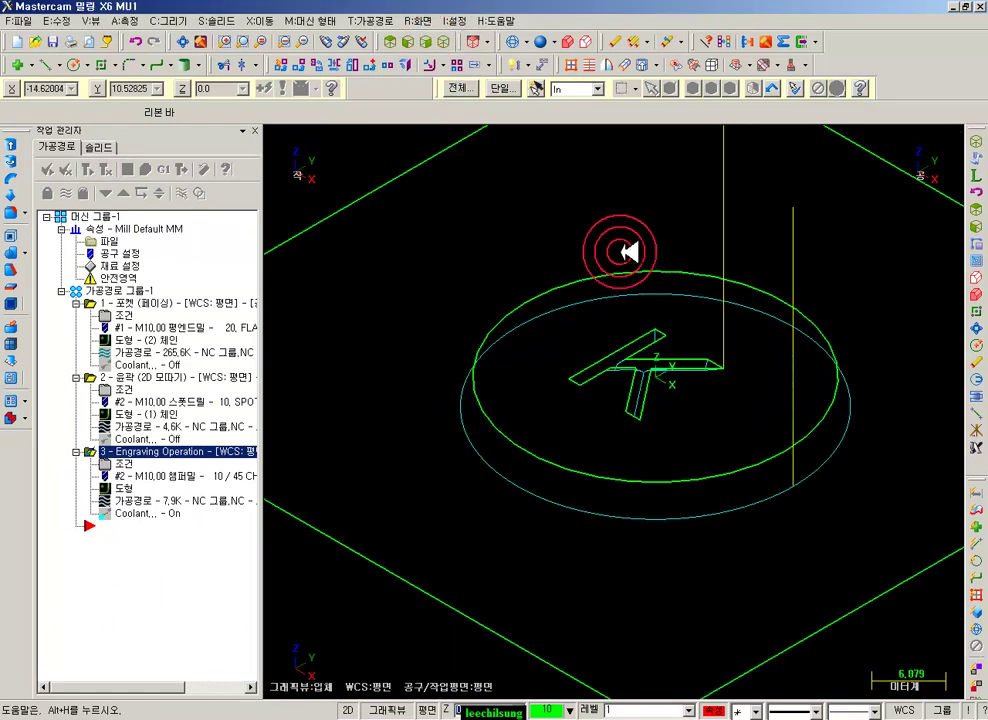
click(76, 303)
click(76, 315)
click(76, 328)
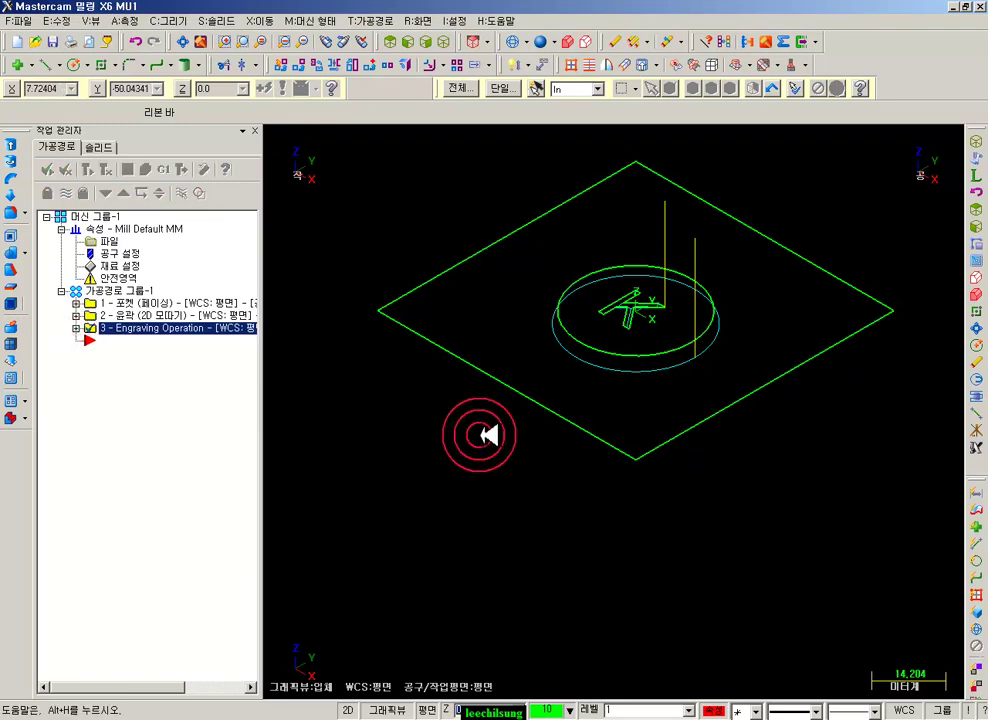
- Switch to the top view, window-select the letter K's outline and hide it
scroll(535, 460, down, 1)
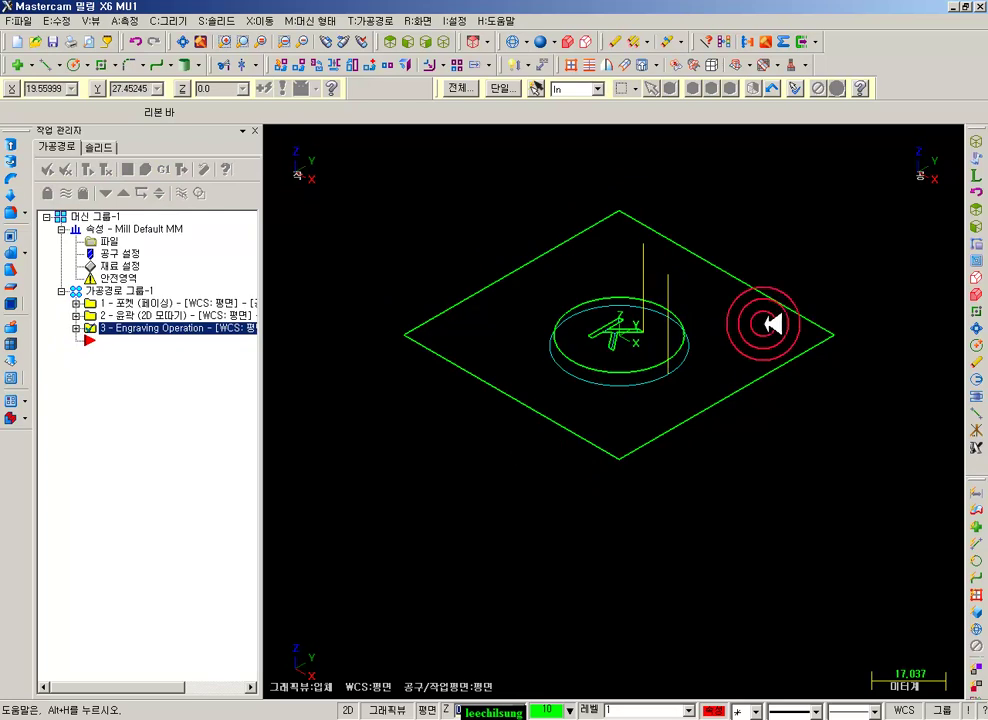
click(408, 42)
scroll(487, 253, down, 1)
scroll(541, 345, up, 1)
drag(618, 467, 473, 300)
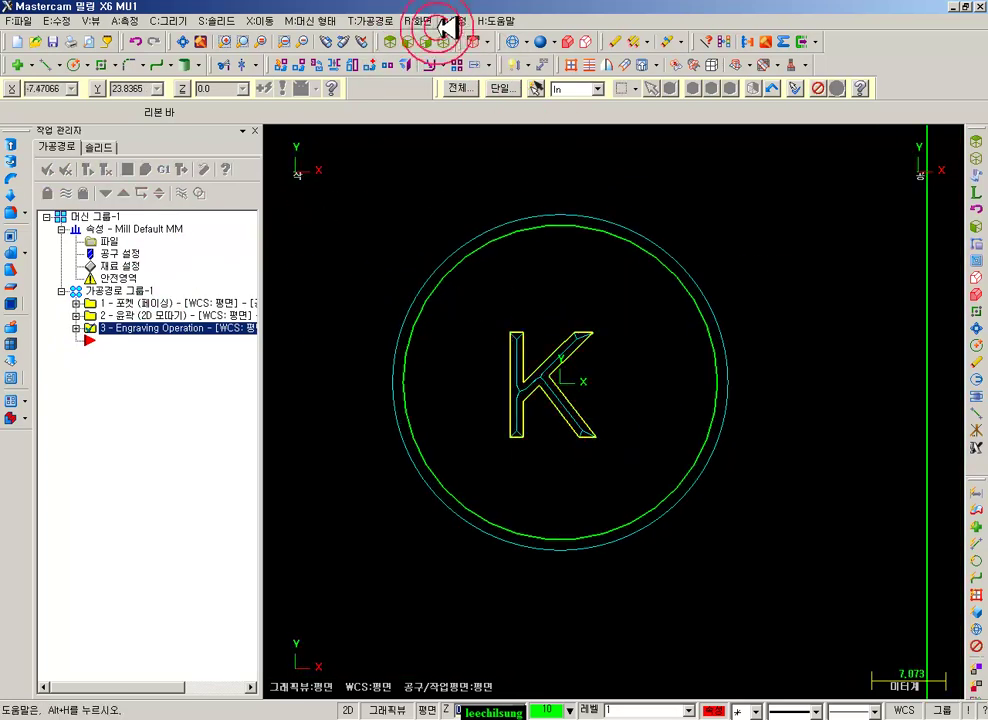
click(472, 40)
click(426, 106)
- Select the machine group with all three operations and toggle the display of their toolpaths
click(228, 252)
click(66, 192)
click(112, 237)
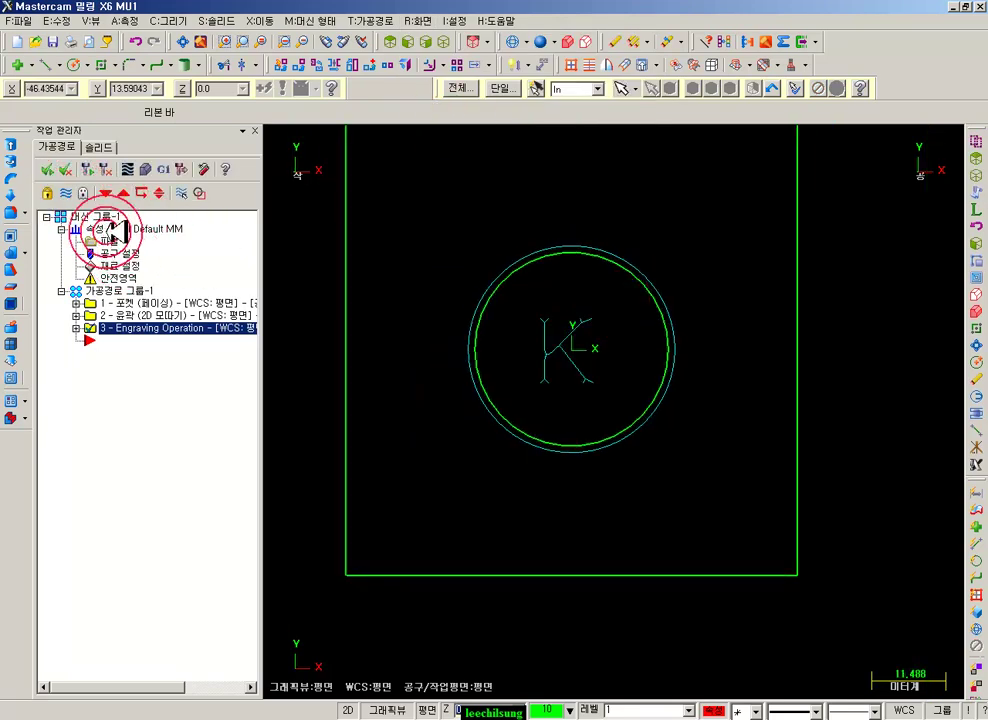
click(101, 216)
click(66, 192)
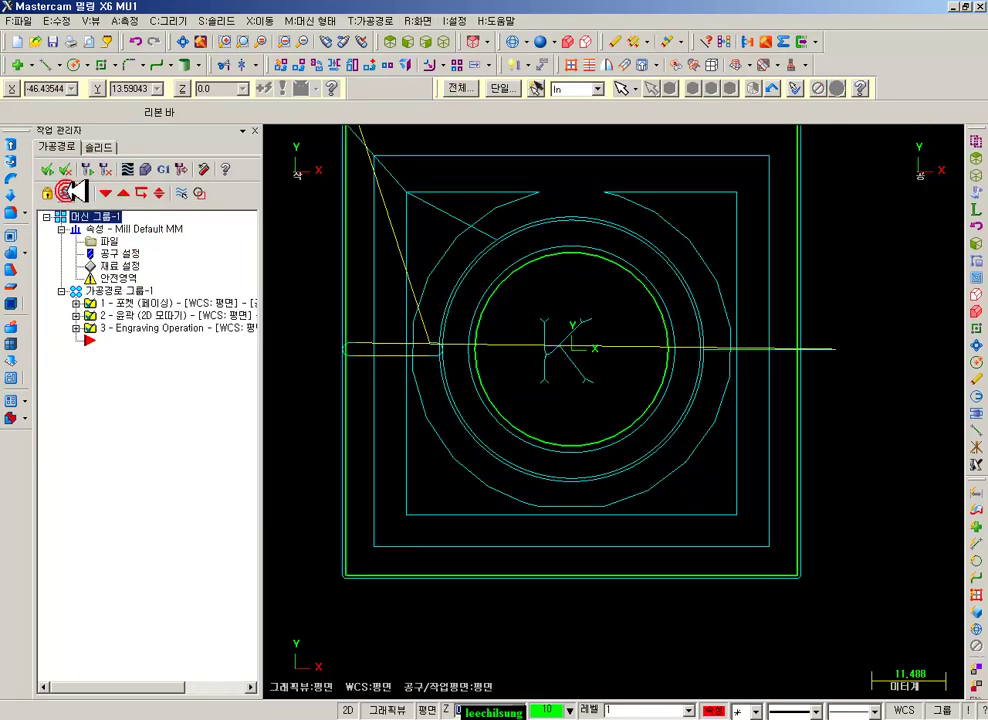
- Hide the toolpaths of all three selected operations so that only the part geometry is displayed
click(66, 192)
scroll(610, 297, up, 1)
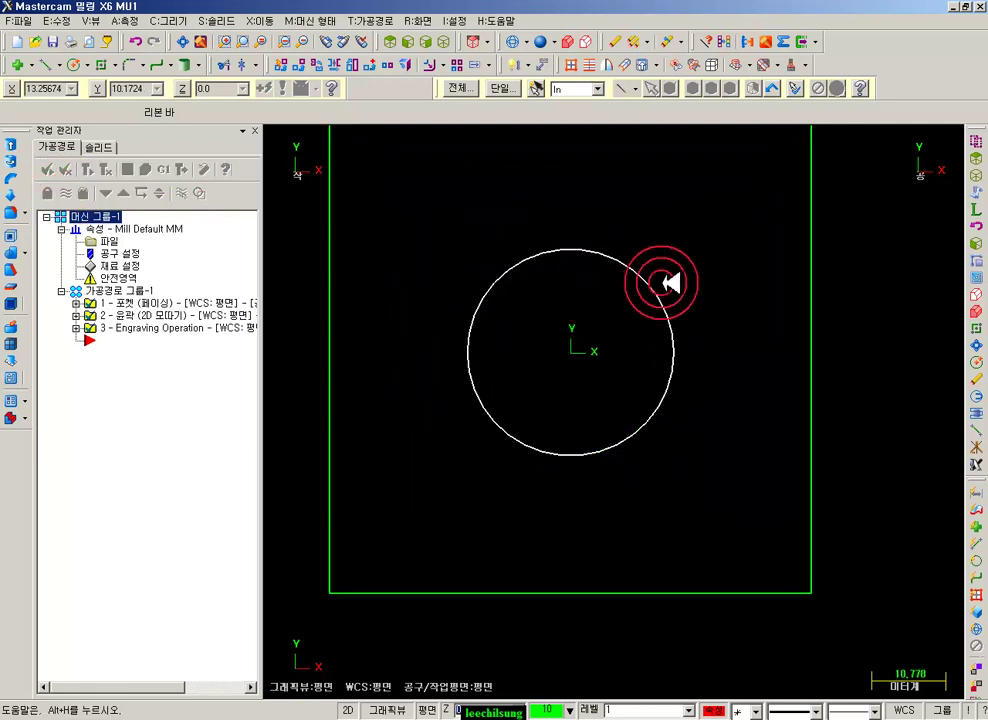
click(372, 20)
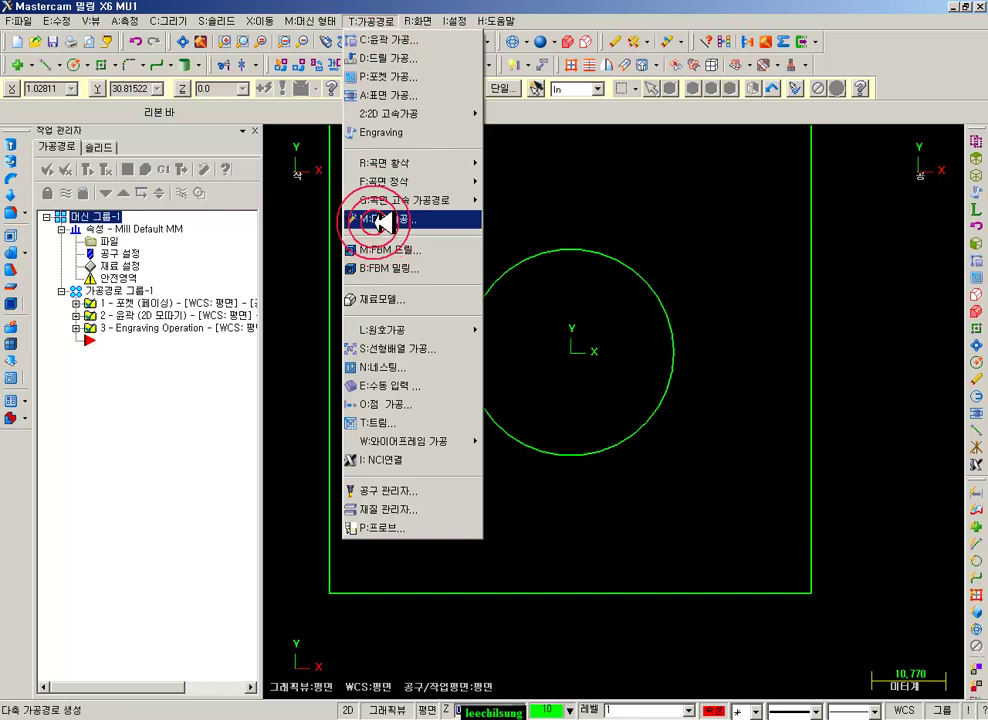
click(392, 330)
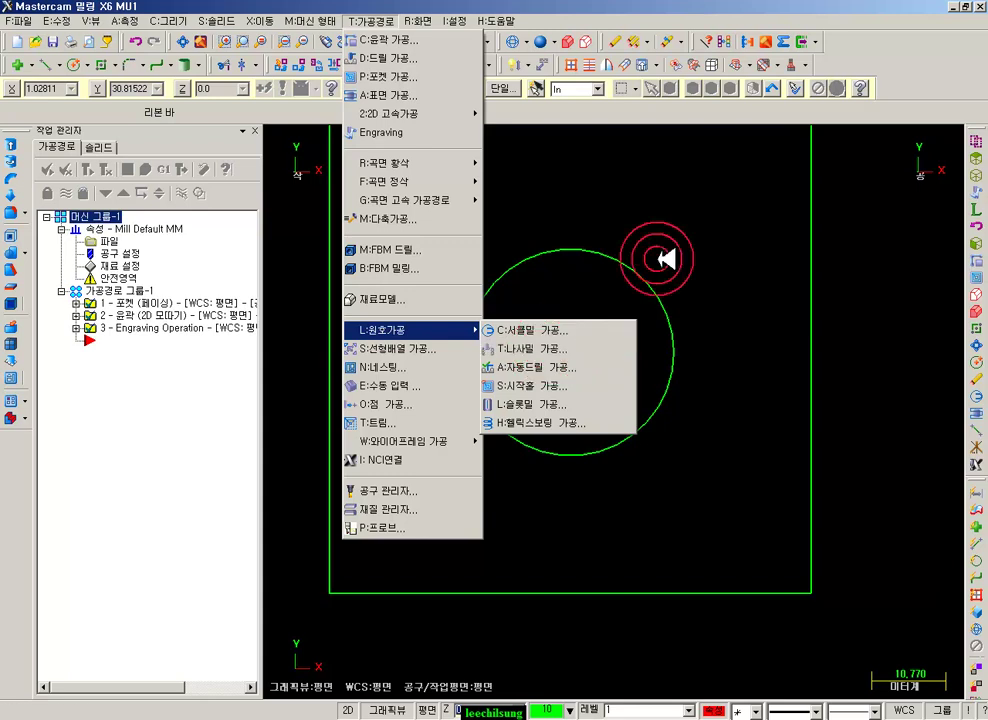
click(688, 191)
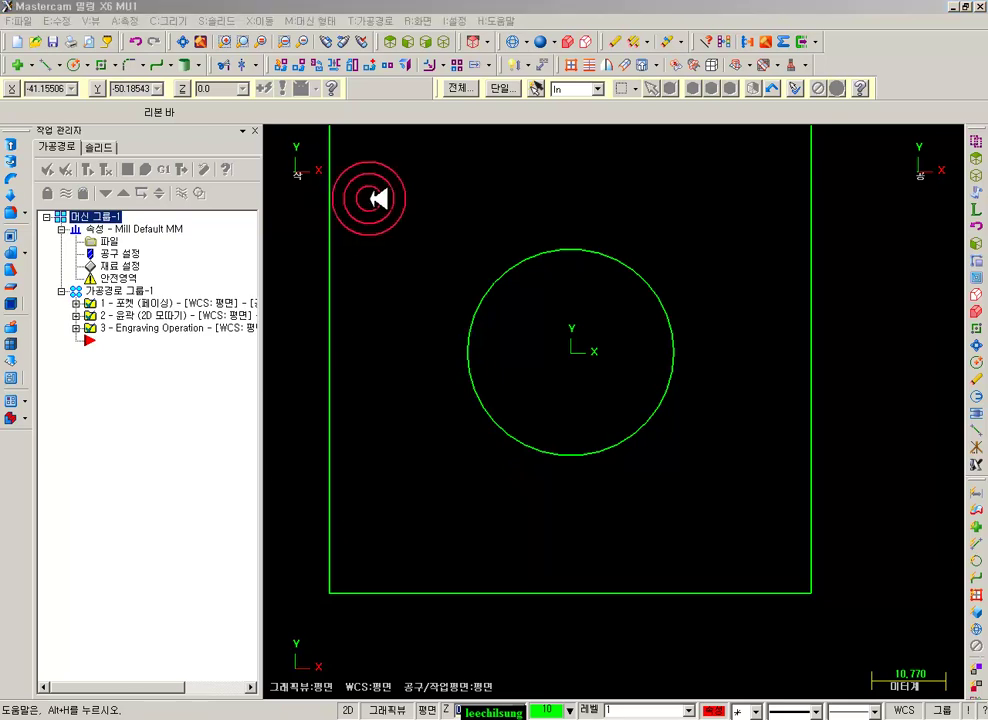
mouse_move(426, 43)
mouse_down()
mouse_move(426, 497)
mouse_move(624, 511)
mouse_move(644, 271)
mouse_move(642, 25)
mouse_up()
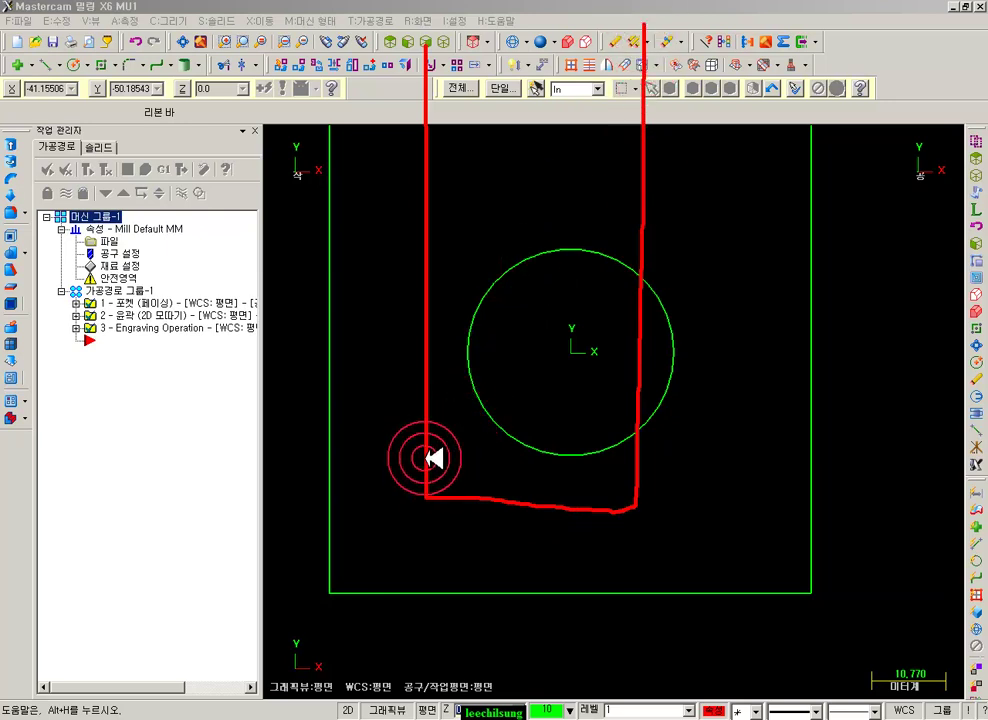
drag(422, 452, 380, 488)
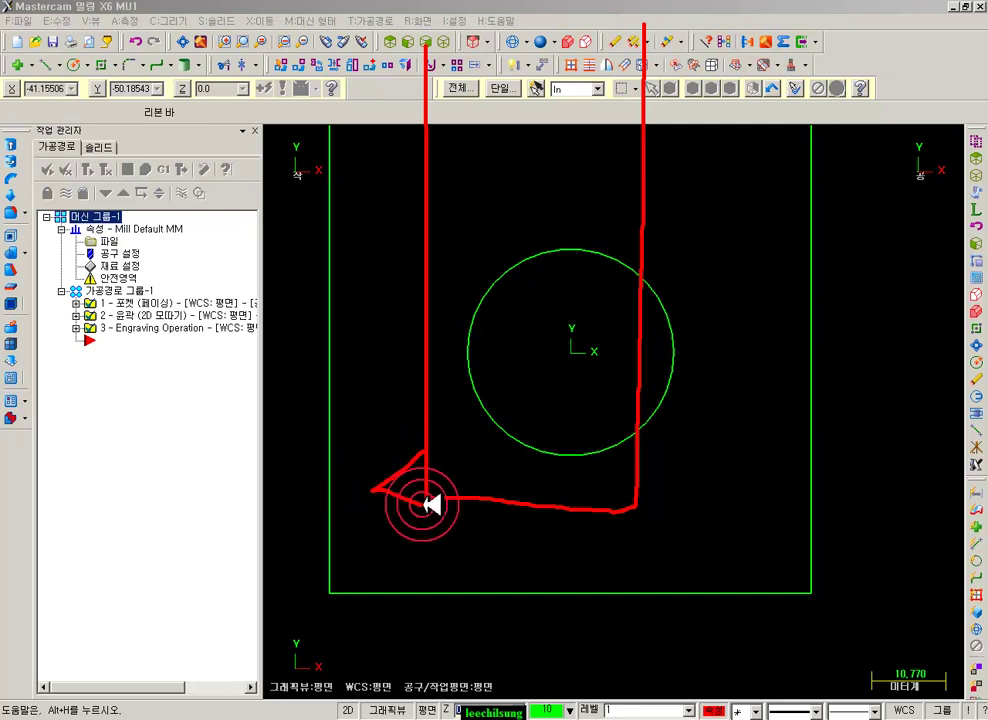
drag(438, 459, 432, 503)
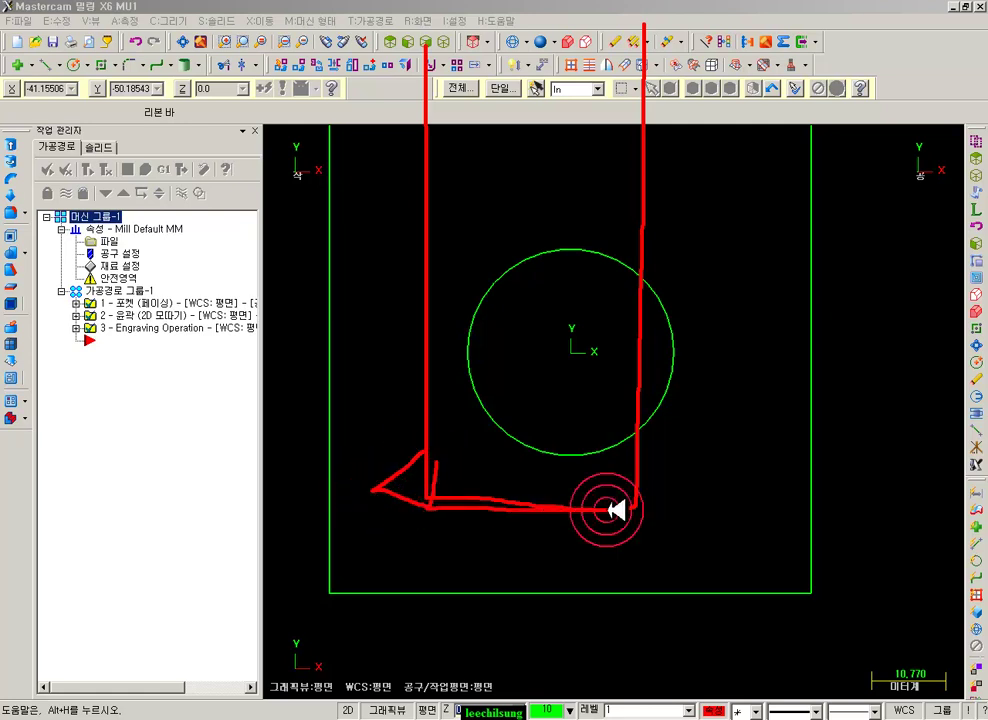
drag(381, 486, 418, 457)
drag(378, 490, 424, 505)
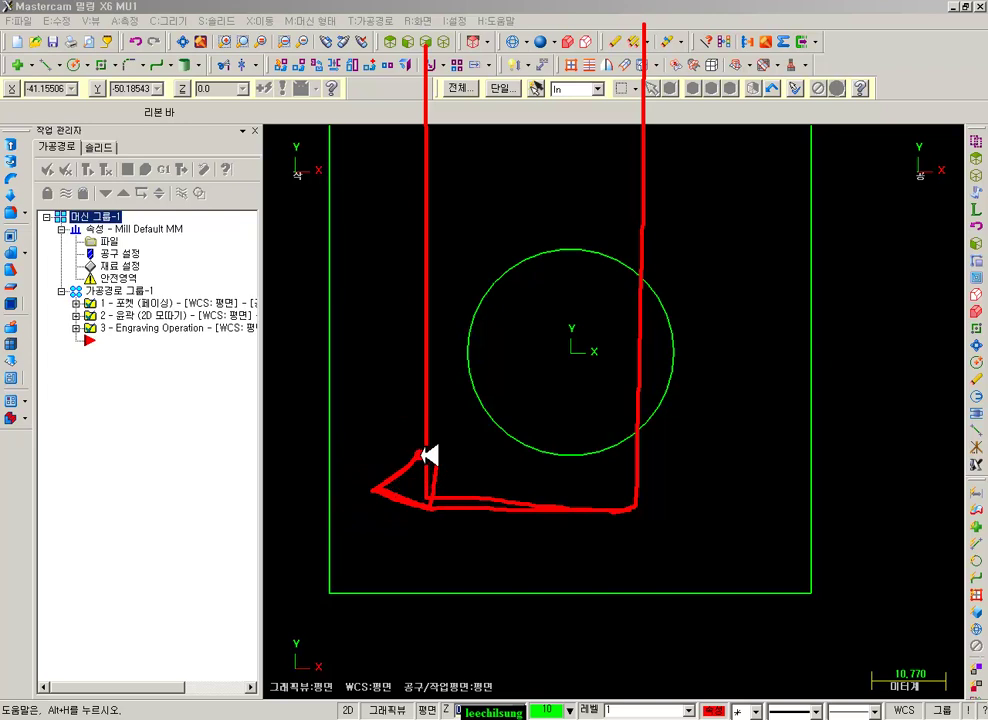
mouse_move(380, 410)
mouse_down()
mouse_move(405, 395)
mouse_move(375, 353)
mouse_move(375, 333)
mouse_move(404, 318)
mouse_move(357, 267)
mouse_move(397, 238)
mouse_move(360, 203)
mouse_move(400, 176)
mouse_up()
mouse_move(362, 132)
mouse_down()
mouse_move(458, 122)
mouse_move(528, 130)
mouse_move(529, 490)
mouse_move(441, 462)
mouse_up()
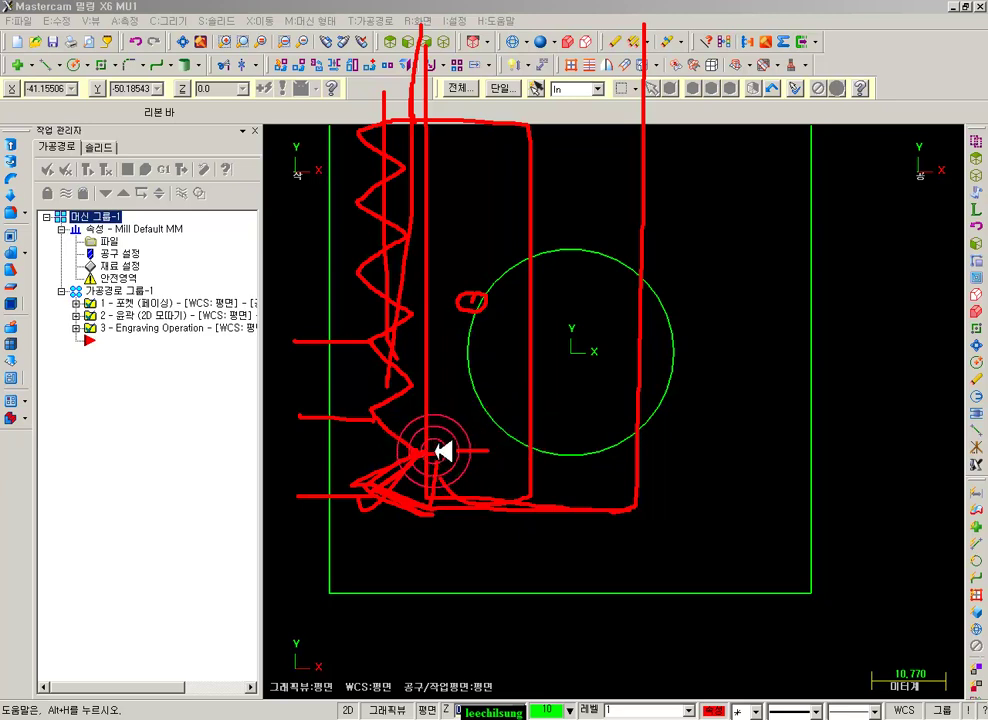
right_click(744, 276)
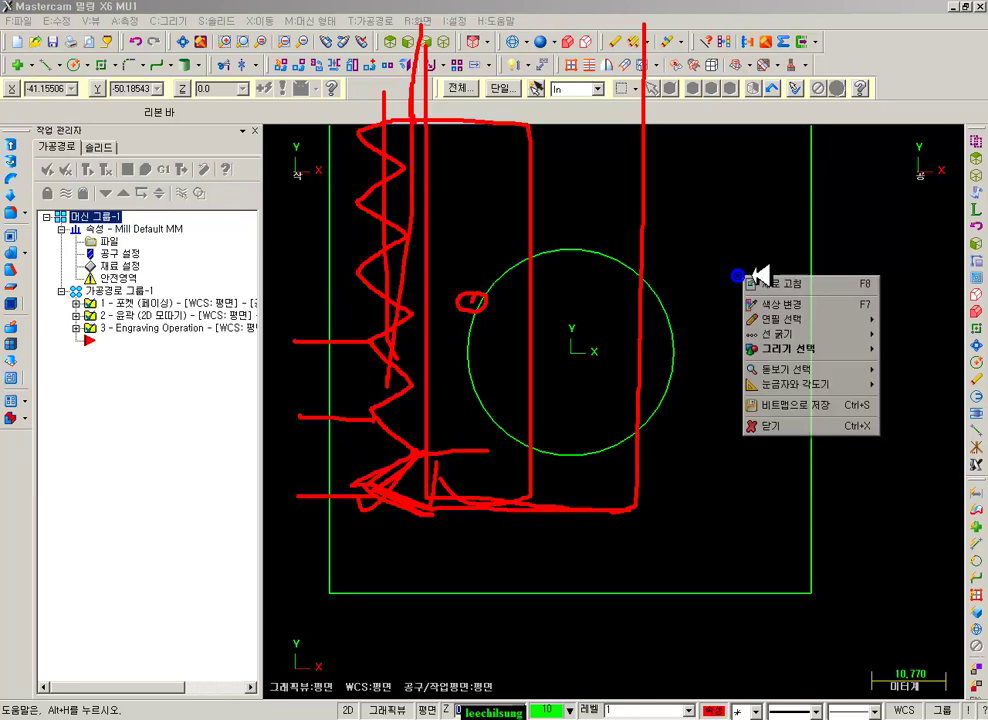
click(800, 427)
- Create level 100 as the active level and turn off the visibility of level 1
scroll(562, 379, down, 5)
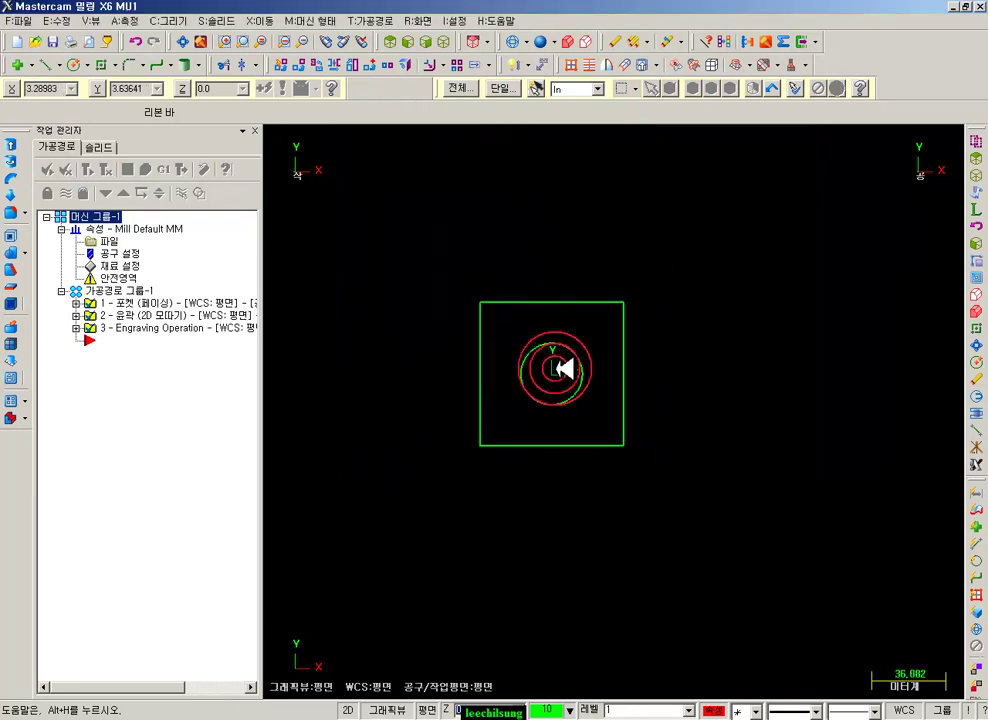
scroll(415, 468, down, 2)
scroll(441, 452, down, 1)
scroll(401, 514, down, 3)
scroll(598, 239, up, 3)
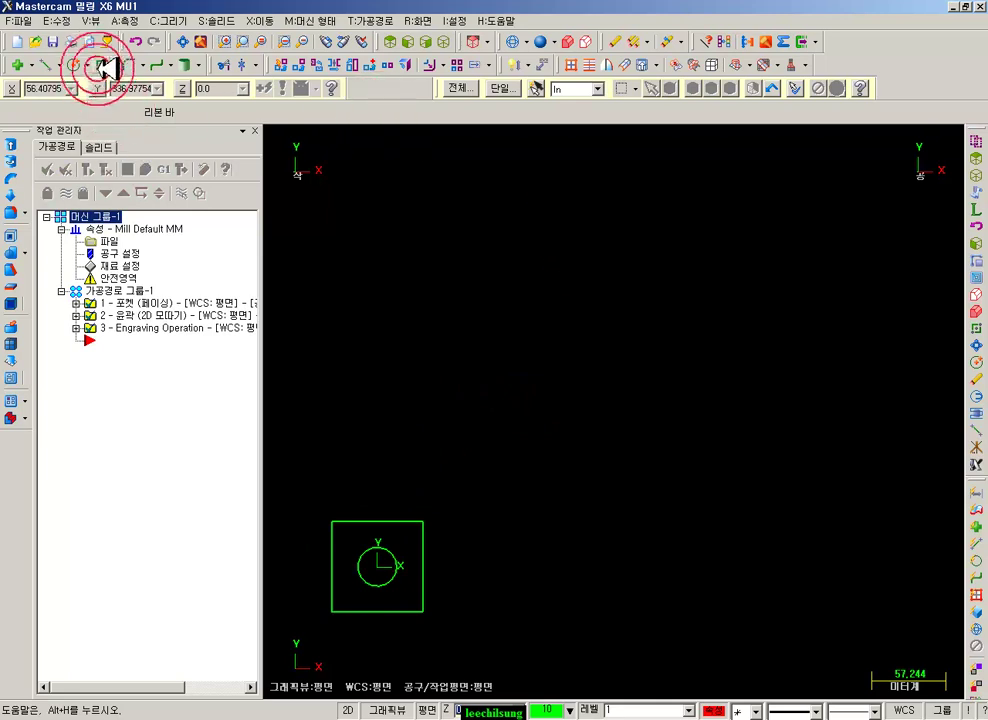
scroll(609, 255, down, 2)
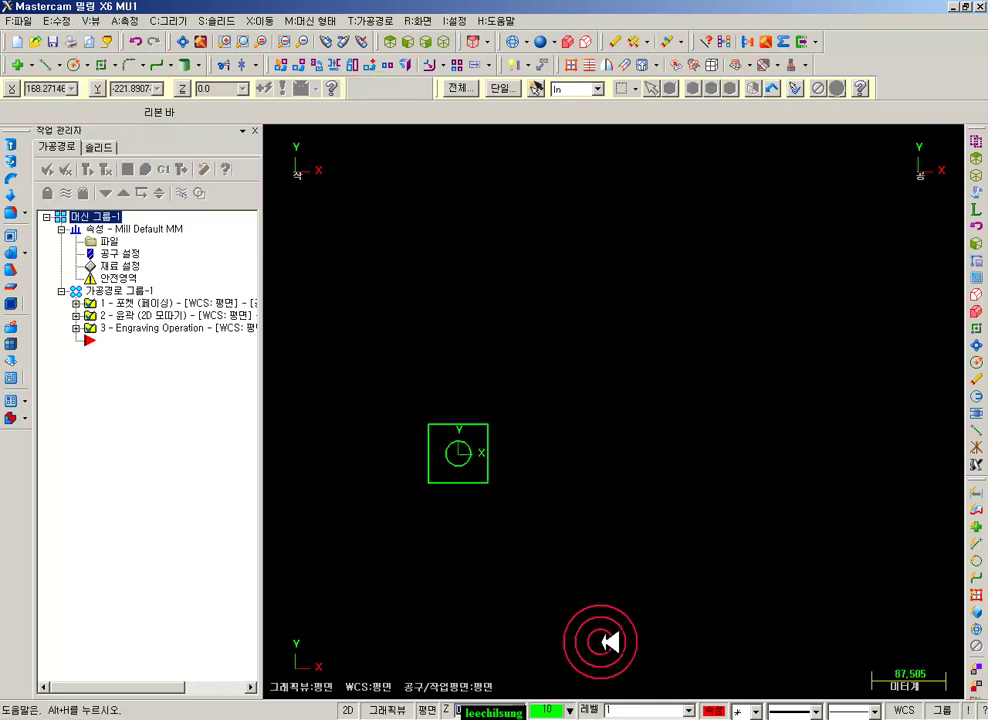
click(592, 706)
click(72, 190)
click(106, 425)
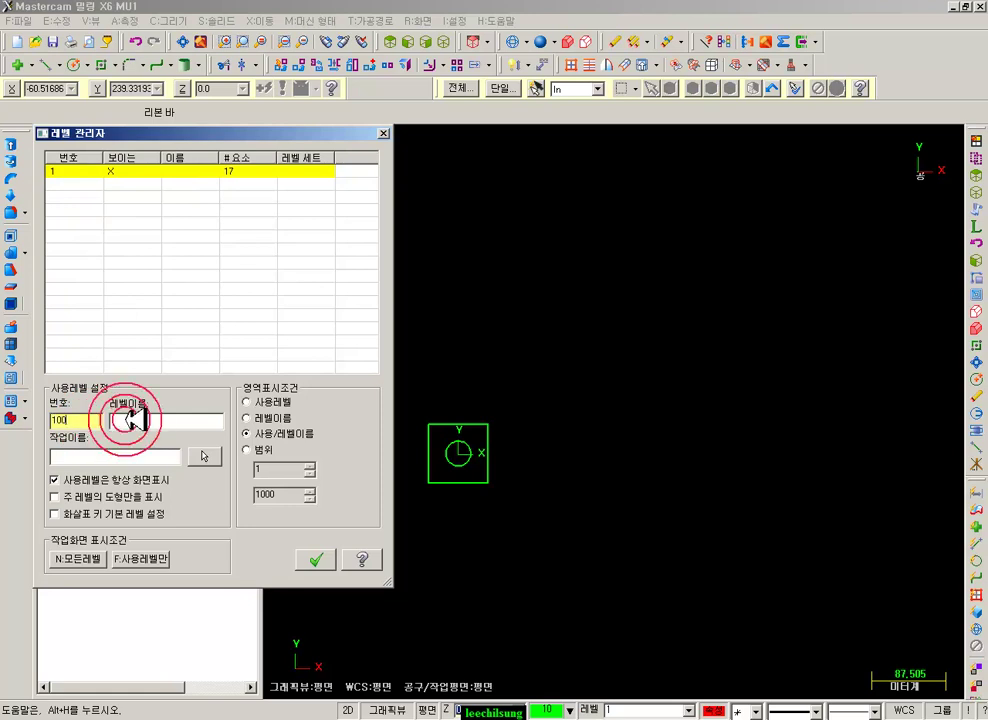
key(Return)
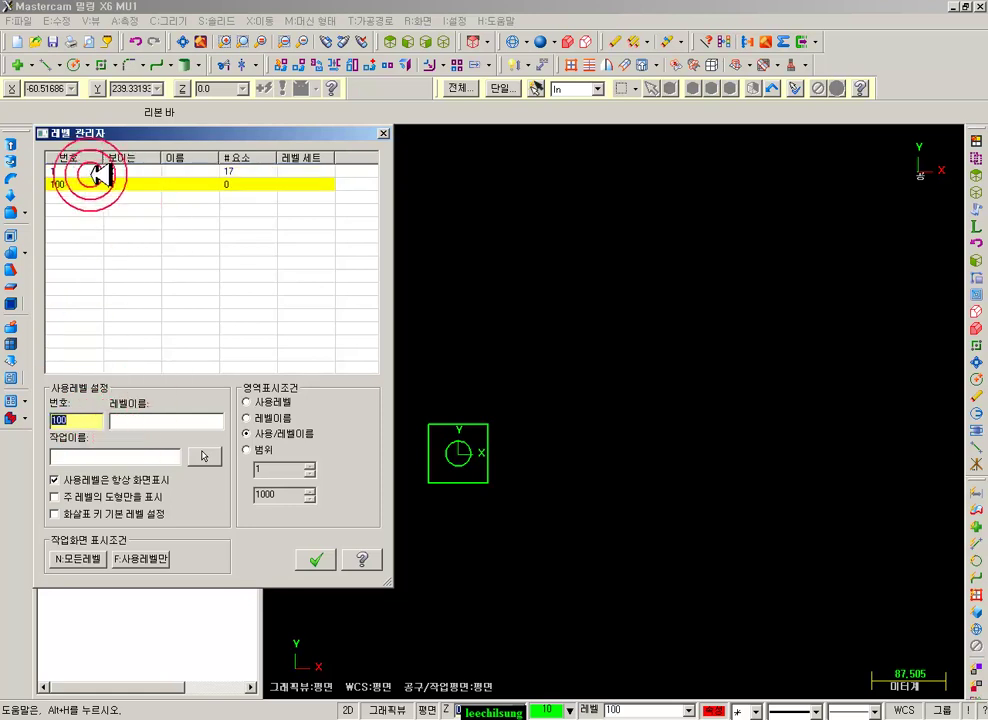
click(116, 171)
click(315, 559)
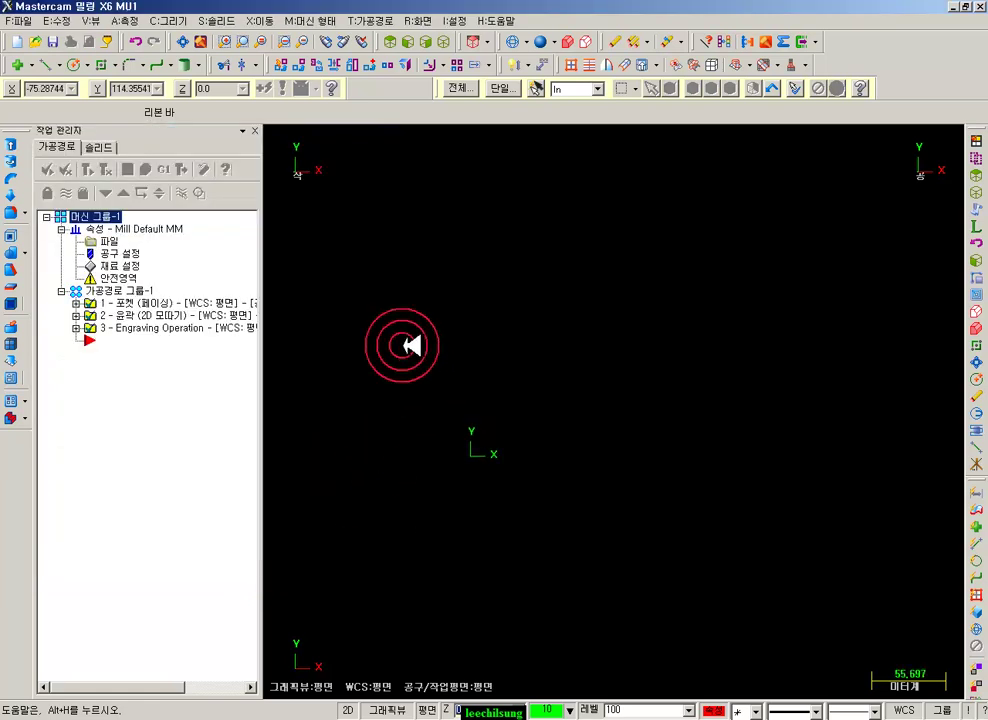
- Draw a rectangle 10 mm wide and 60 mm high with its lower-left corner at the origin
click(108, 65)
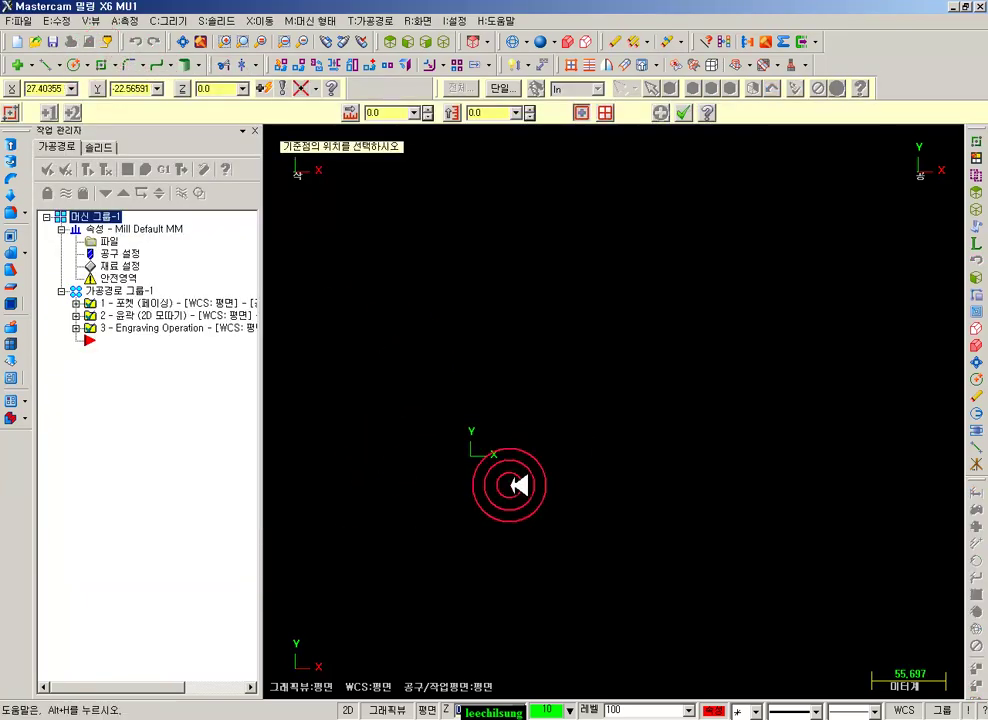
click(474, 459)
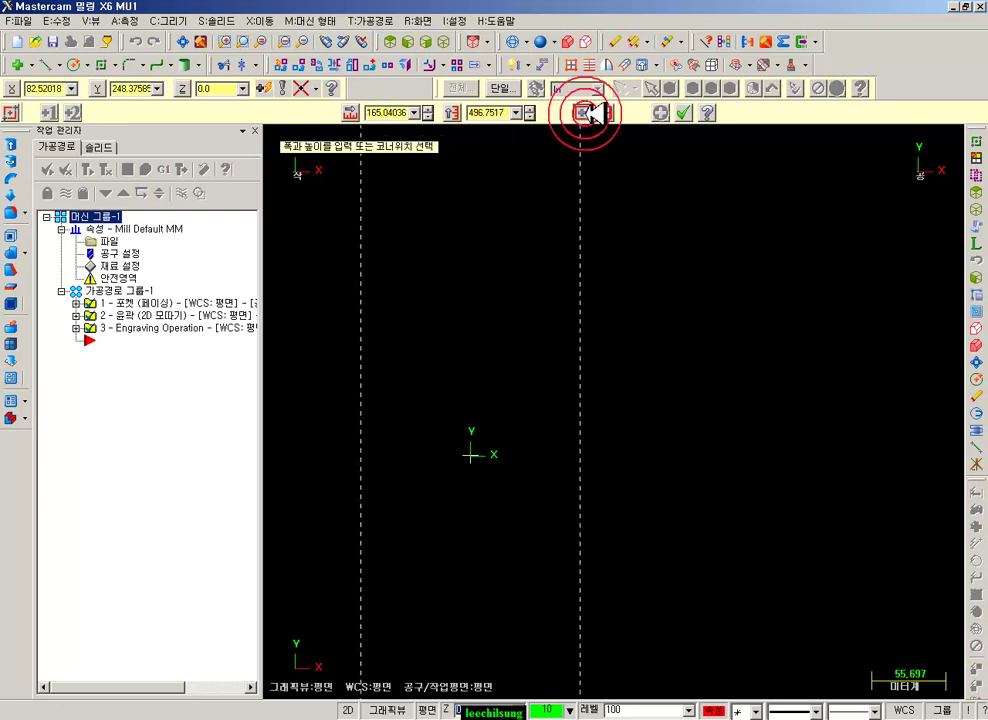
click(550, 165)
scroll(416, 202, up, 6)
click(475, 111)
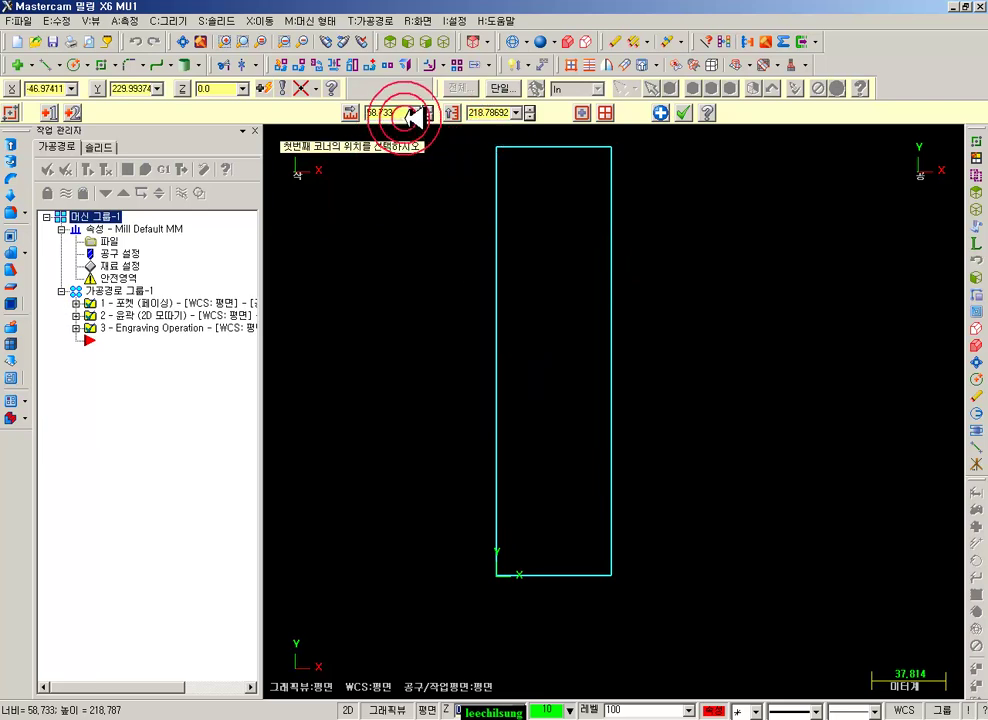
key(Tab)
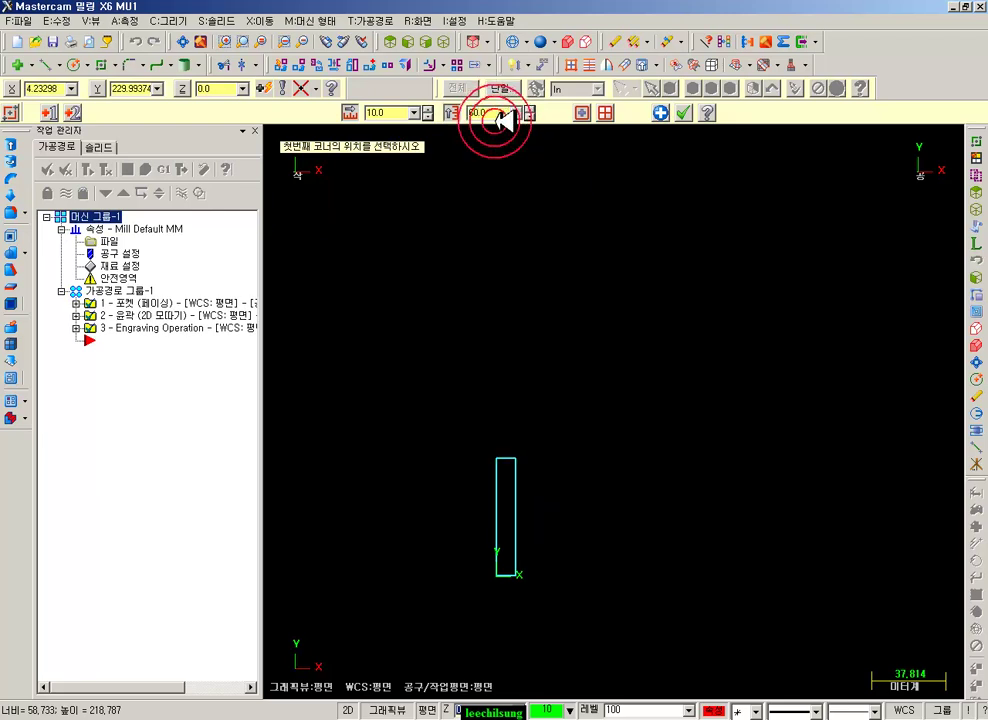
scroll(500, 560, up, 5)
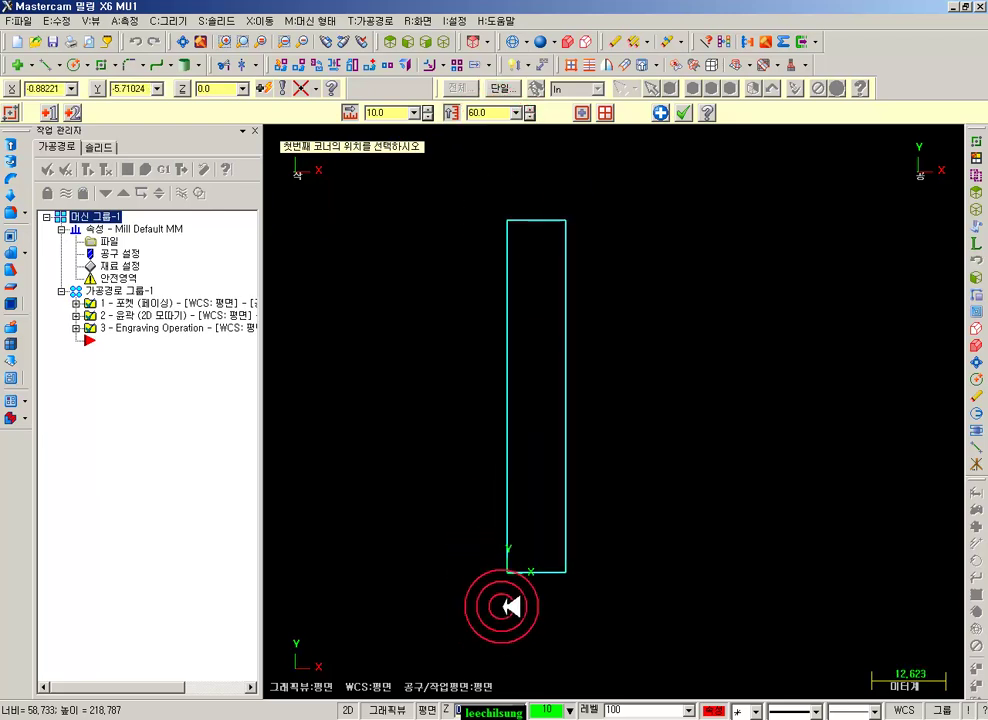
scroll(540, 600, up, 2)
scroll(500, 472, down, 1)
scroll(597, 383, up, 1)
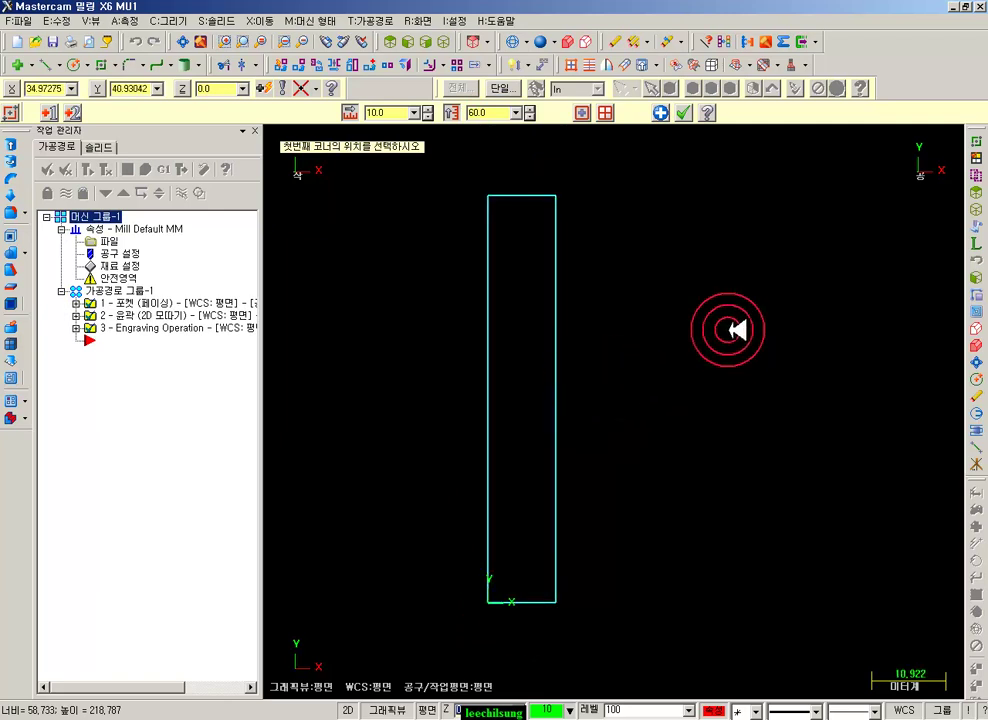
click(44, 64)
scroll(565, 600, up, 4)
click(563, 599)
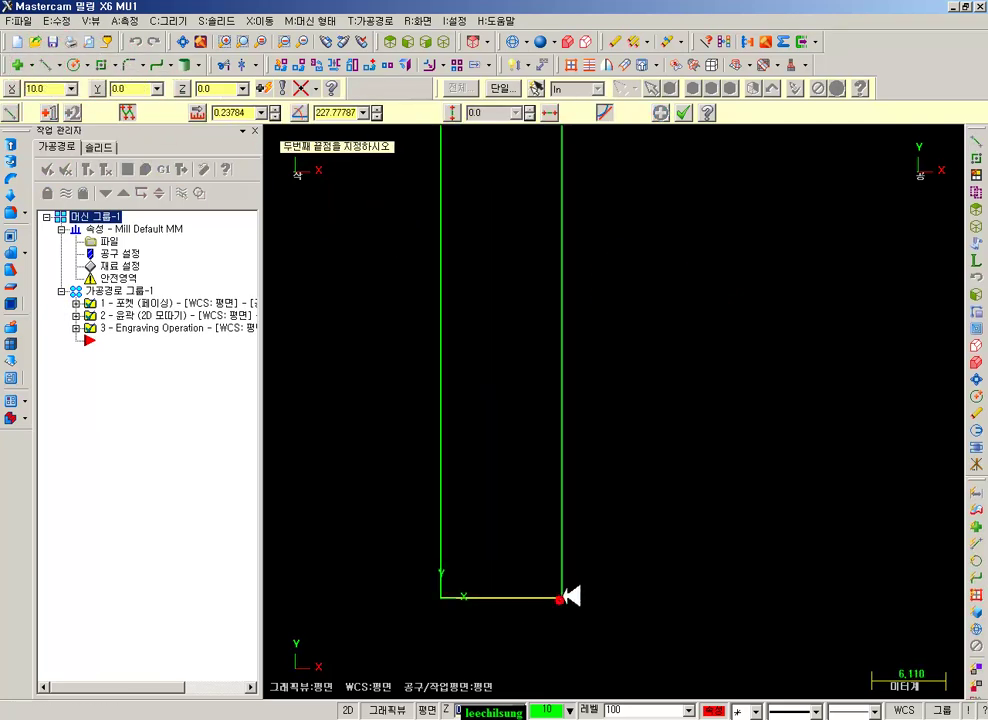
click(657, 544)
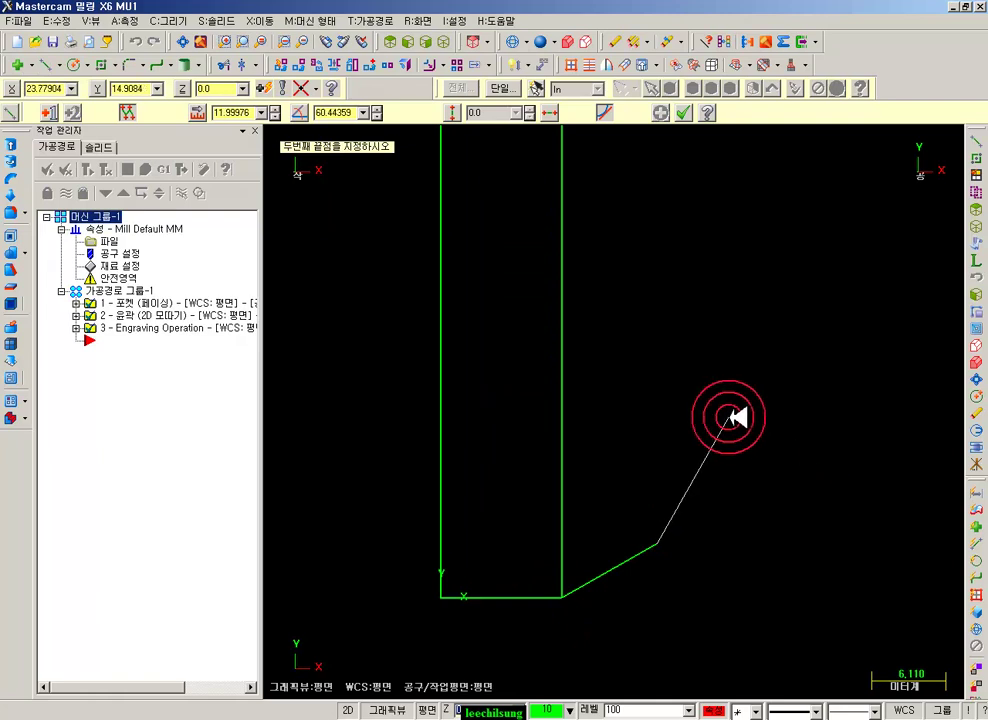
key(Escape)
key(Delete)
click(581, 293)
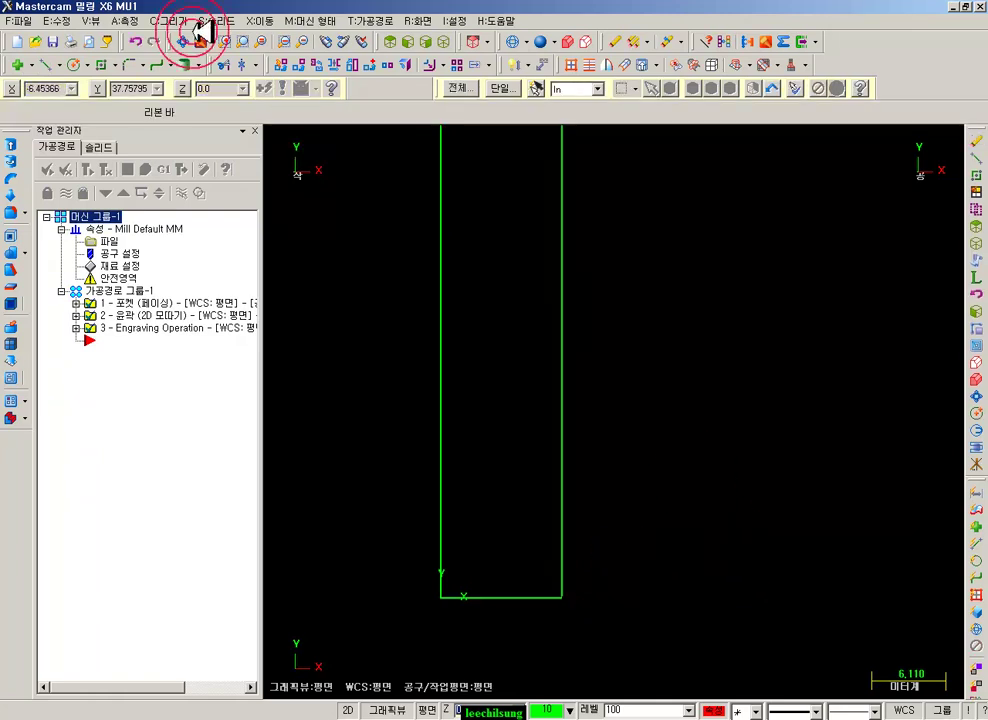
- Draw a line about 14 mm long at a 30-degree angle outward from the rectangle's lower-right corner
click(50, 65)
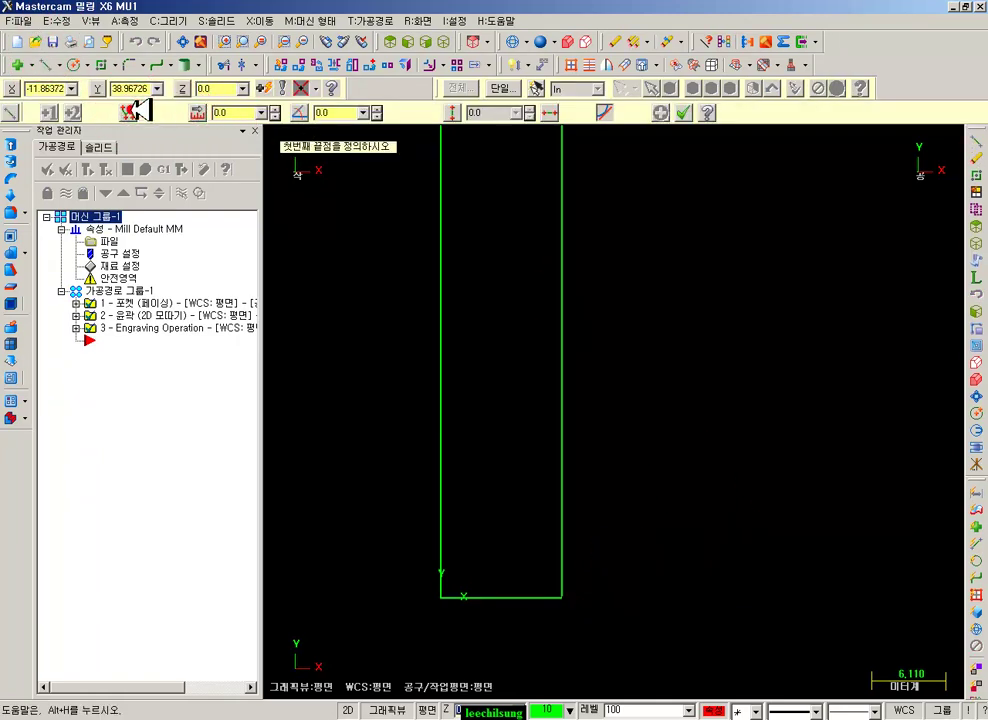
click(561, 597)
click(697, 495)
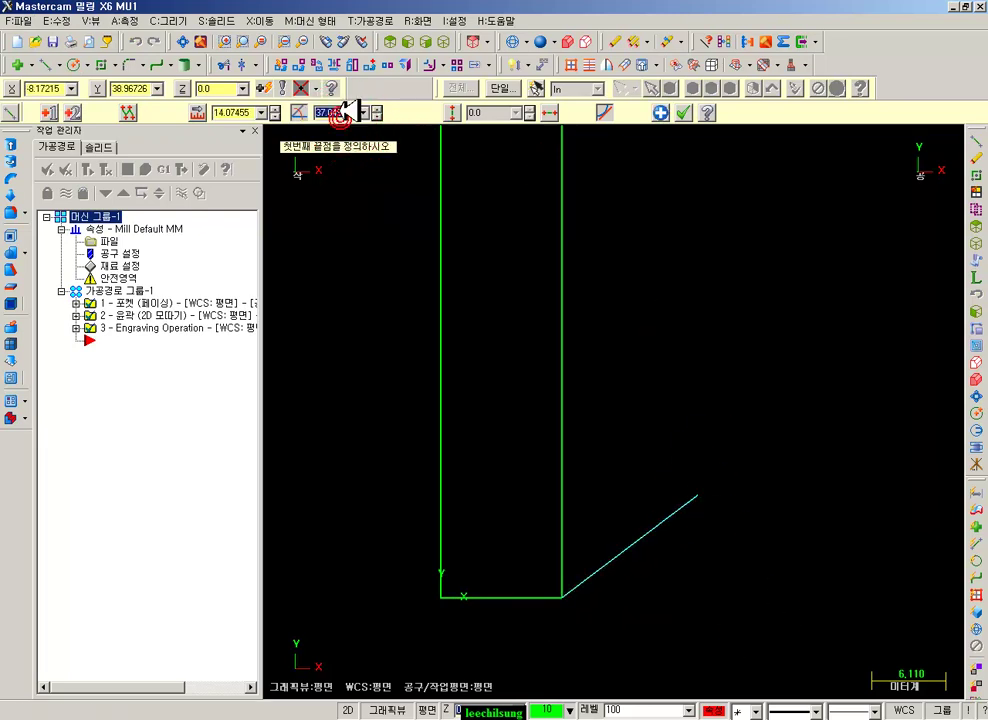
scroll(628, 597, up, 3)
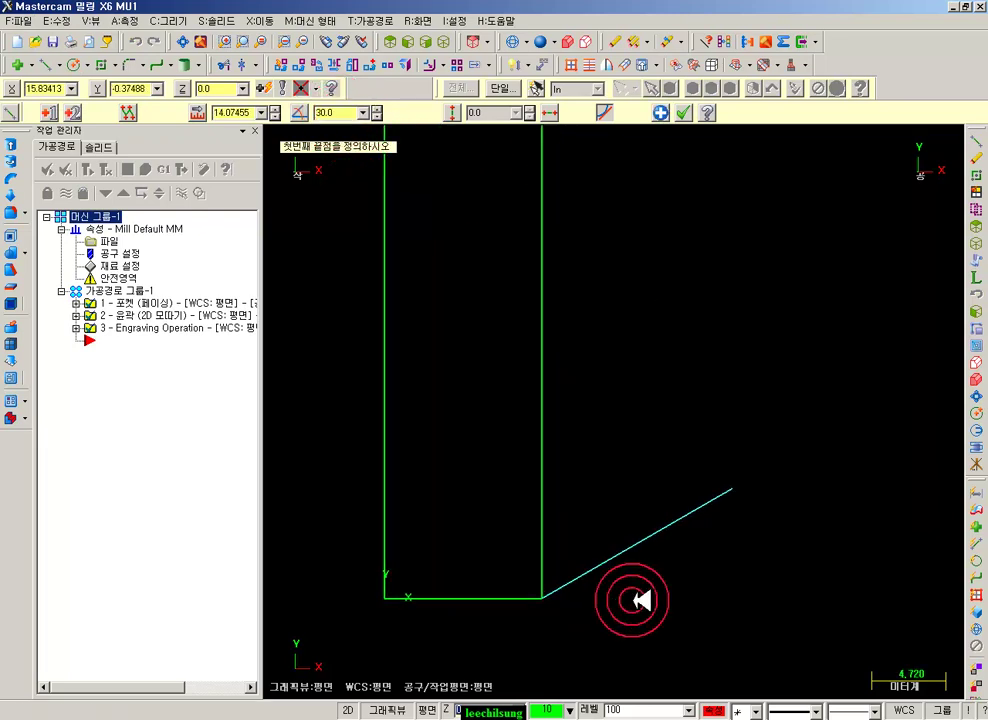
click(684, 112)
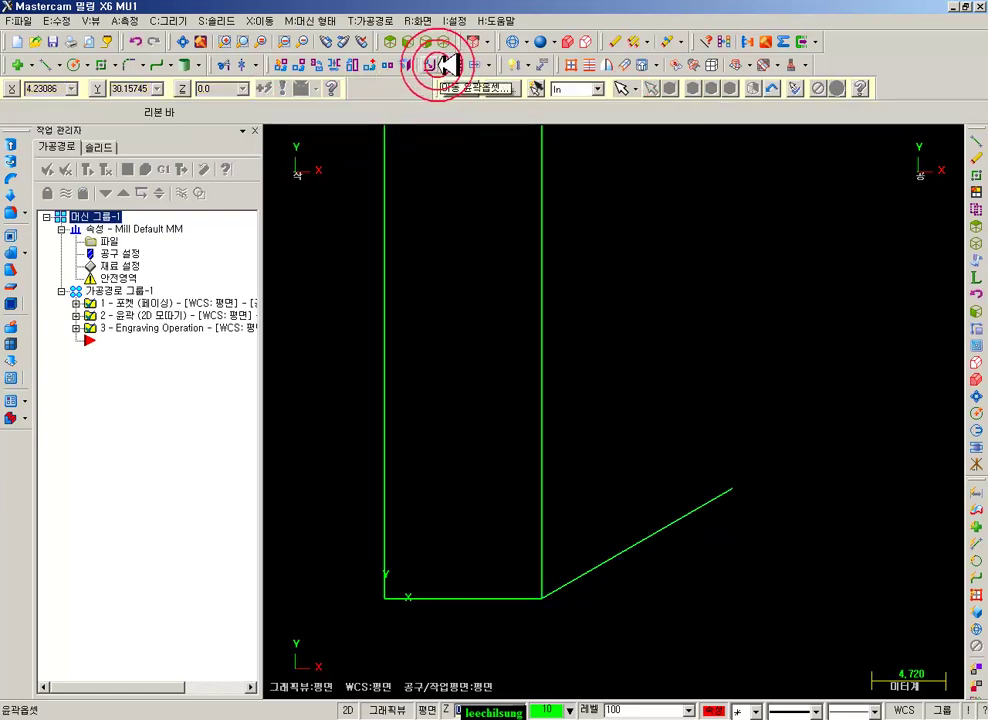
- Offset copies of the rectangle's bottom edge upward by 3 mm and by 1 mm
click(447, 65)
click(460, 102)
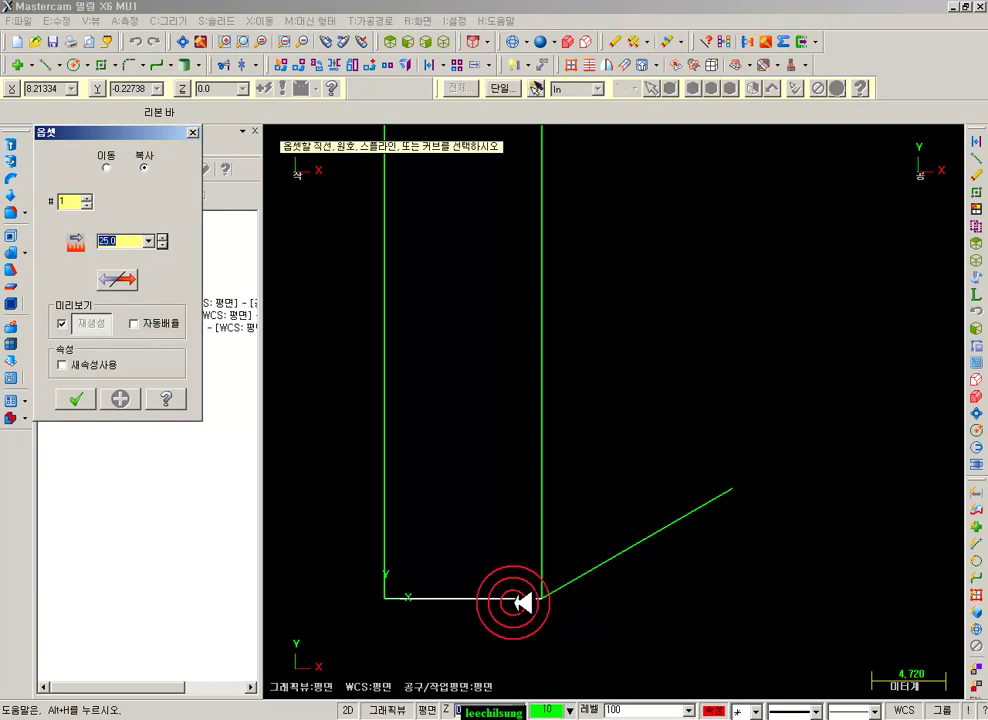
click(519, 599)
click(493, 502)
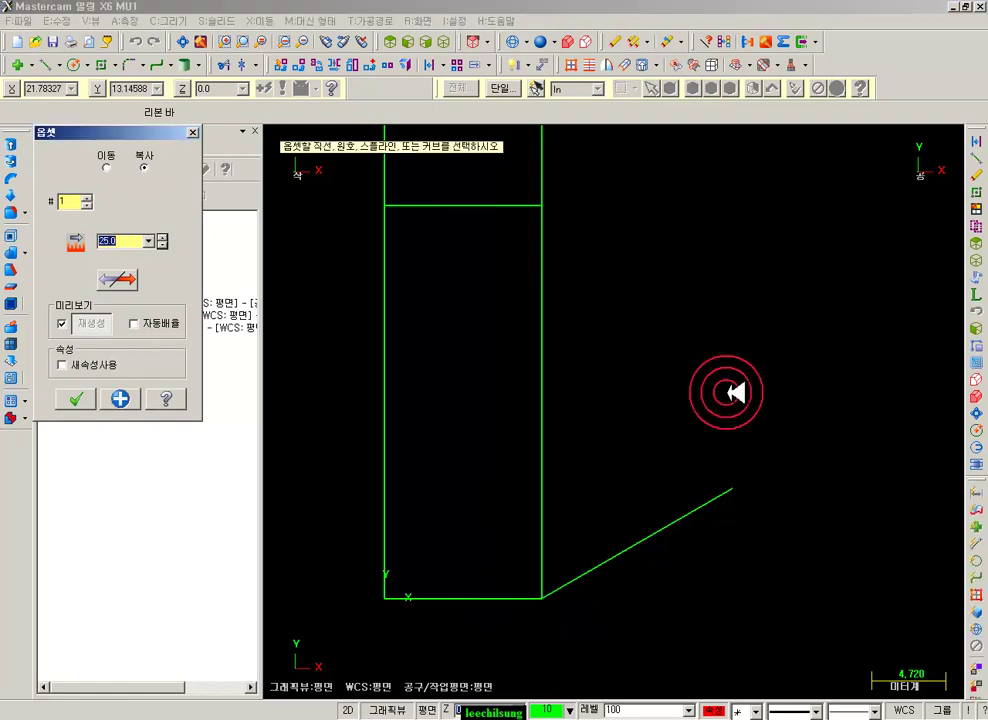
scroll(490, 684, up, 4)
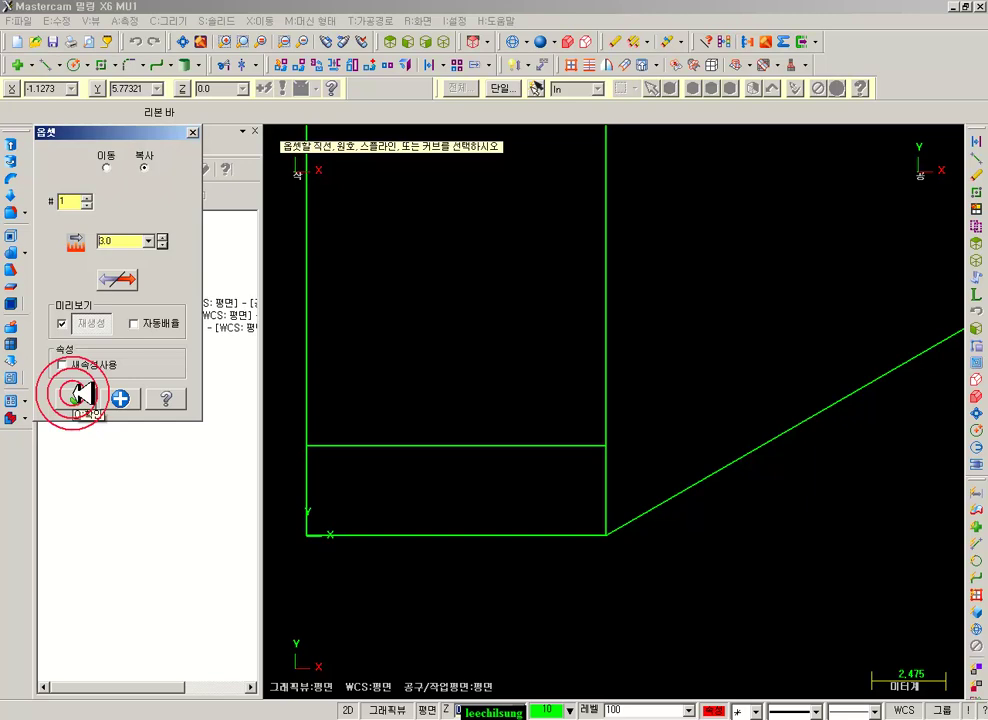
click(492, 533)
click(501, 493)
key(Return)
scroll(531, 472, down, 4)
scroll(531, 472, up, 3)
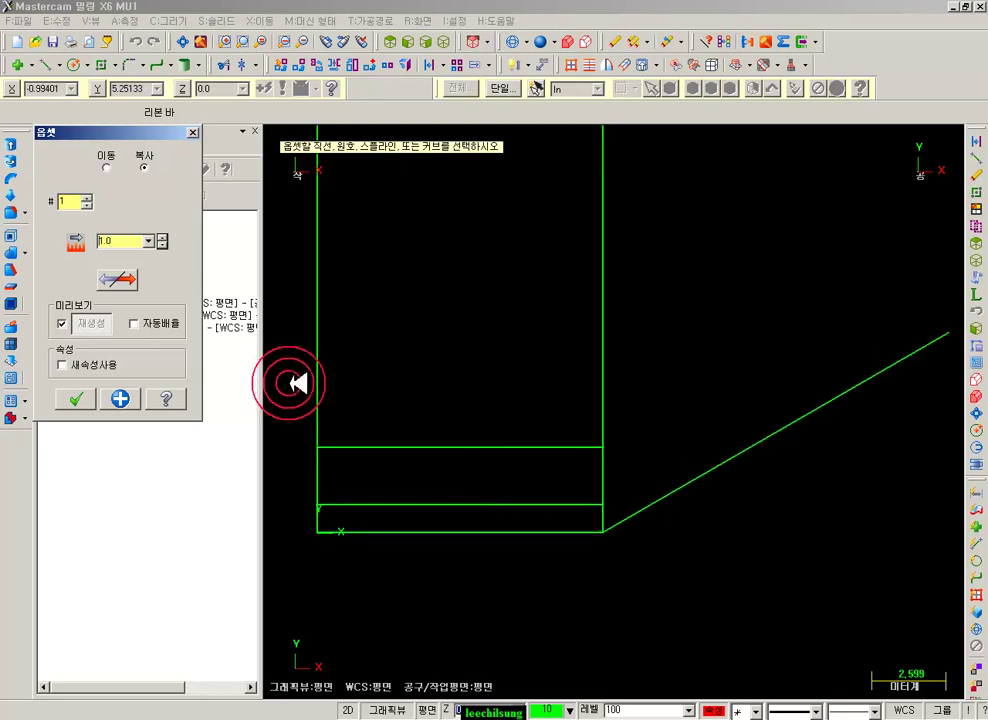
- Offset the 1 mm line upward by another 1 mm and delete the line 3 mm above the bottom edge
click(494, 507)
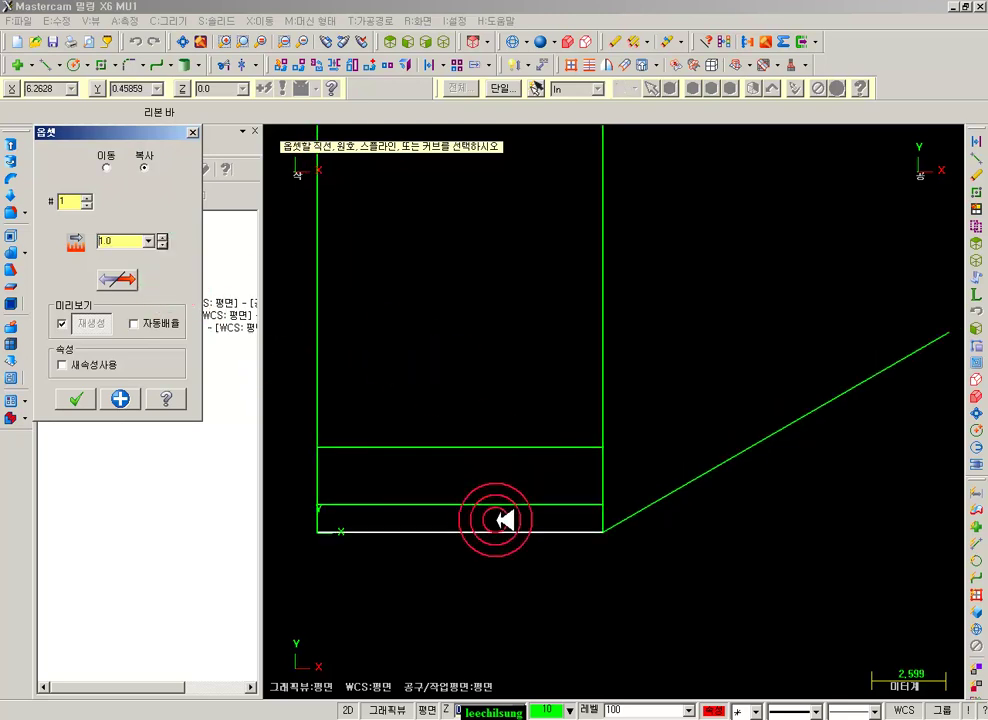
click(507, 474)
scroll(591, 397, down, 1)
scroll(565, 426, up, 1)
click(75, 399)
click(490, 450)
- Trim the line 1 mm above the bottom edge and the 30-degree line to their common corner, forming the tooth tip
scroll(660, 430, down, 1)
scroll(633, 452, up, 4)
click(185, 64)
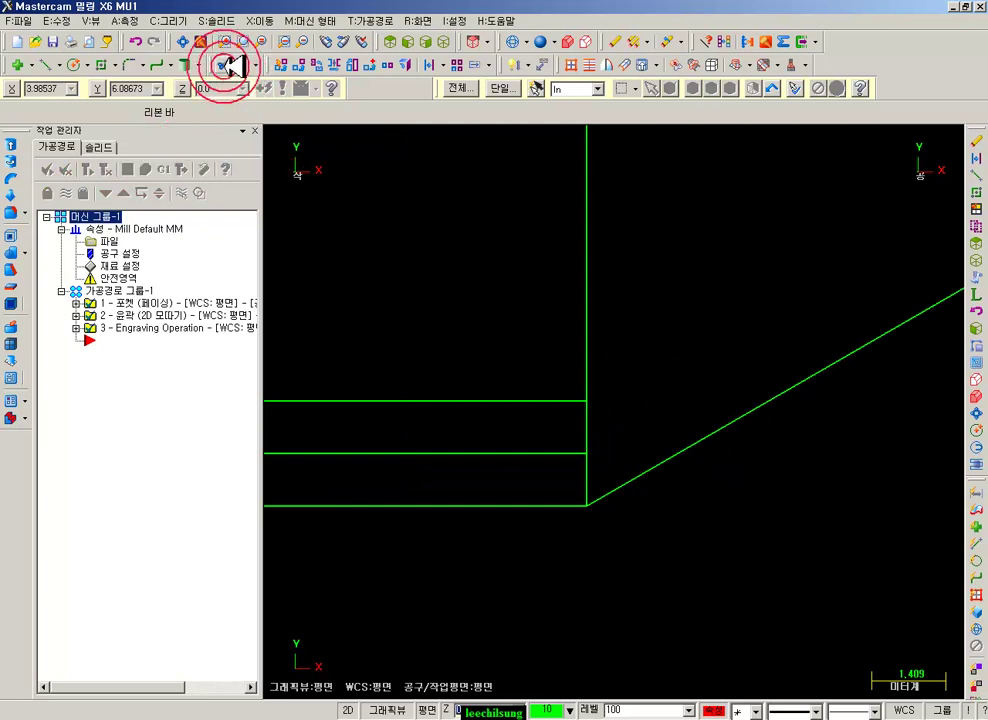
click(95, 110)
click(73, 110)
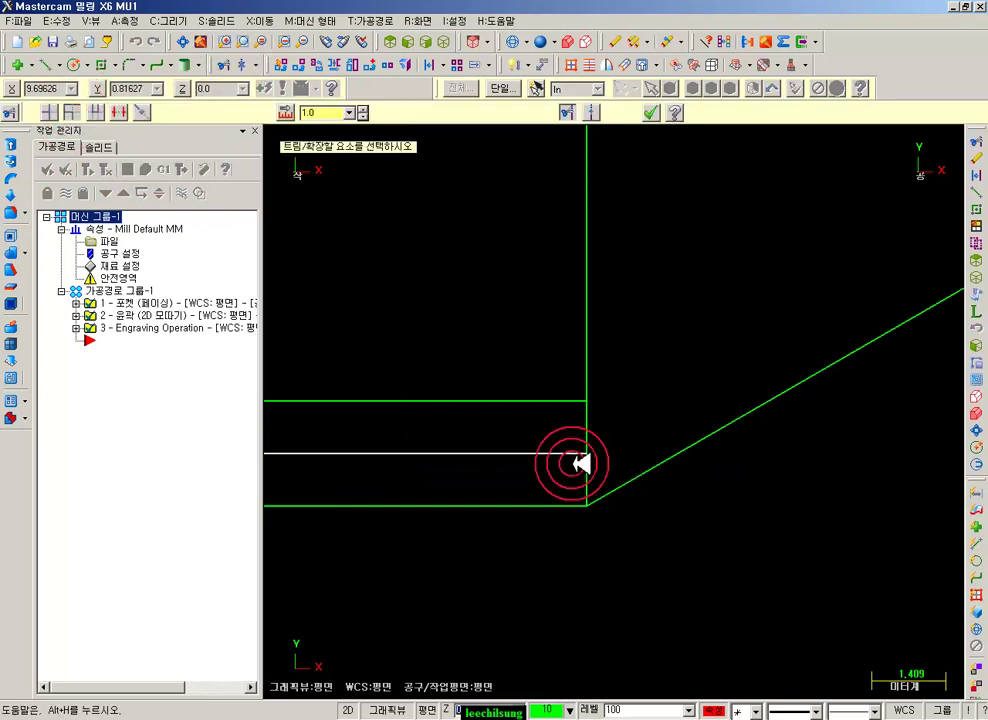
click(549, 454)
click(635, 477)
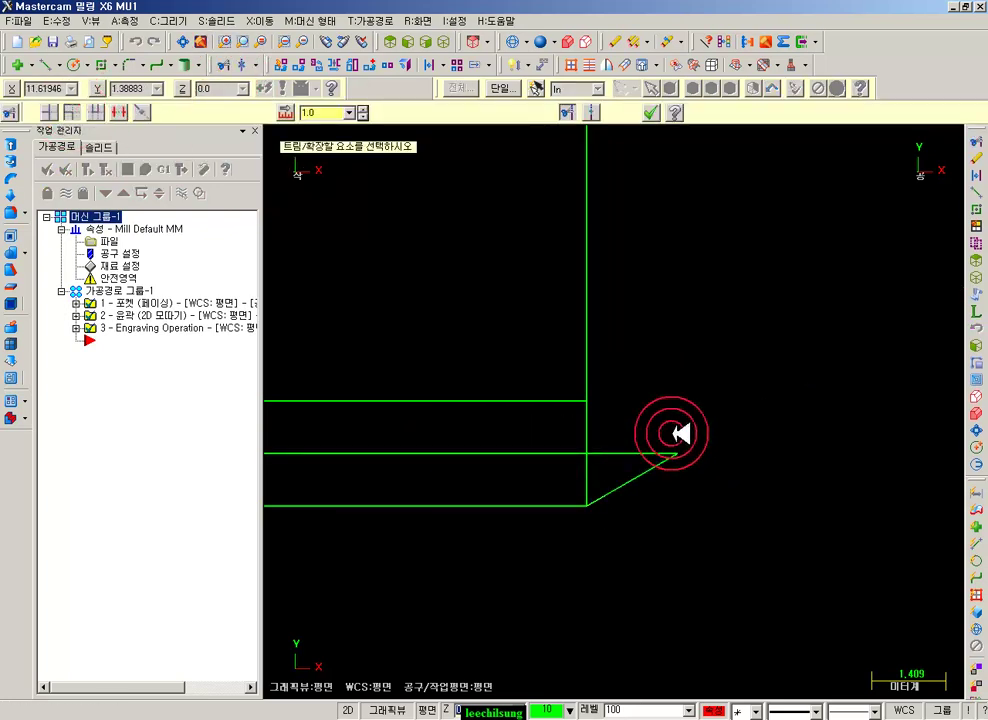
- Draw a line from the tooth tip to the right end of the line 2 mm above the bottom edge
click(45, 64)
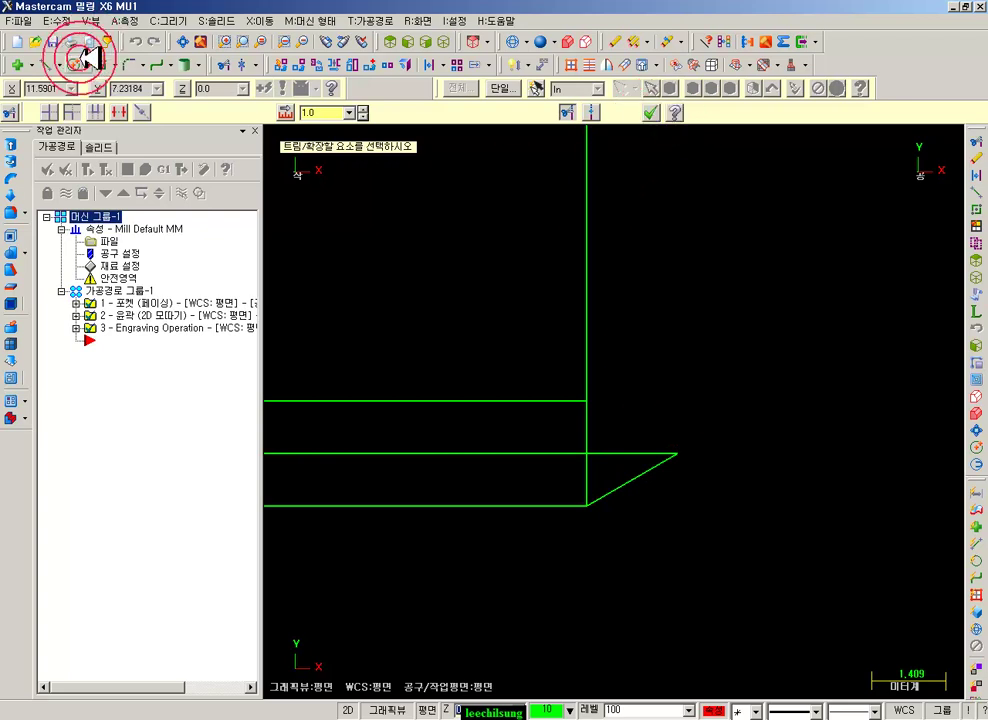
click(680, 453)
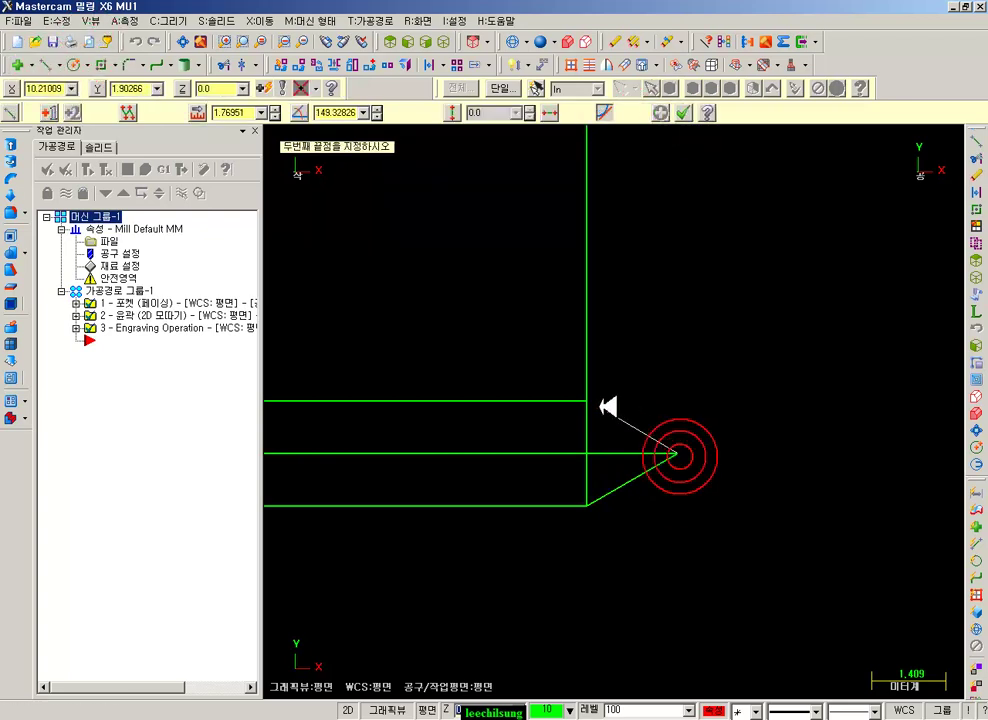
click(683, 113)
scroll(745, 350, down, 2)
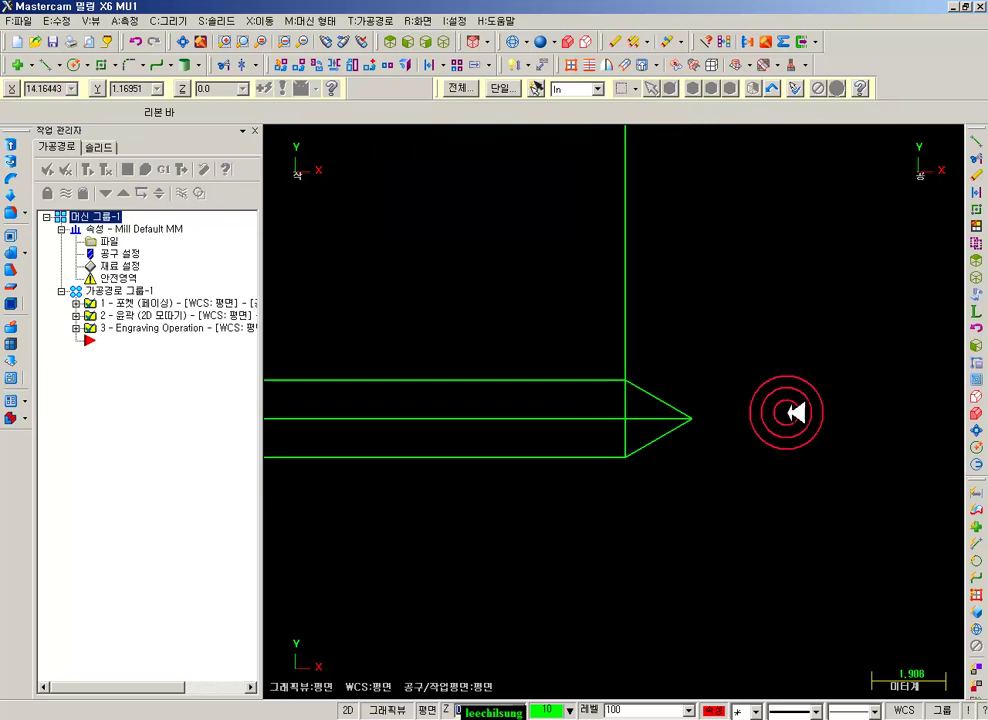
- Delete the two horizontal construction lines 1 mm and 2 mm above the rectangle's bottom edge
click(567, 412)
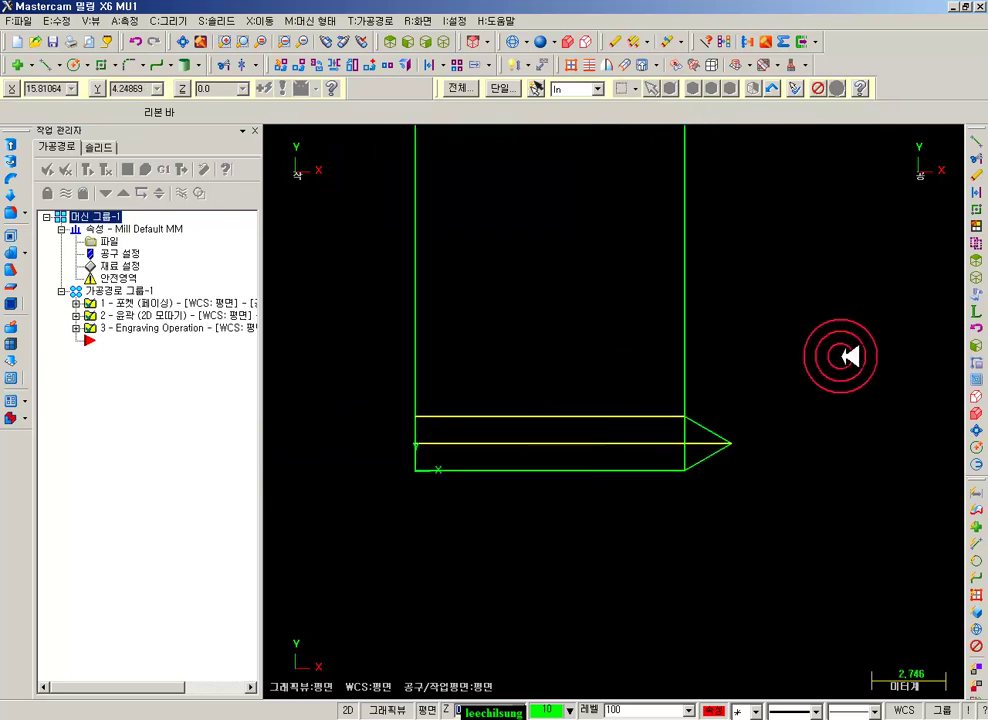
key(Delete)
scroll(845, 356, down, 2)
scroll(770, 385, up, 3)
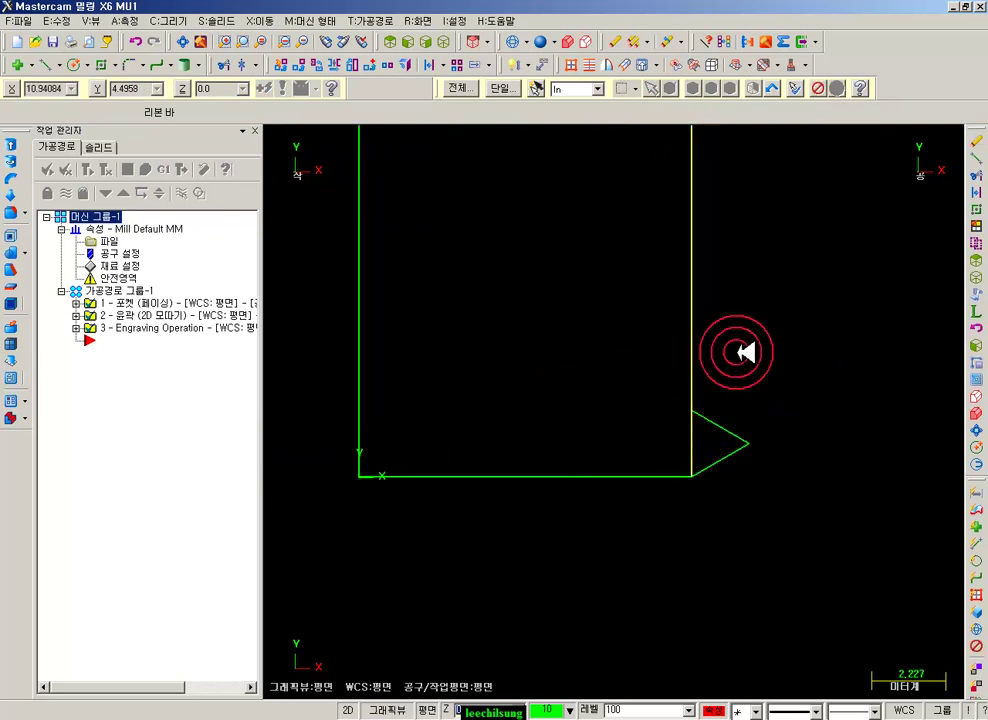
- Trim the rectangle's right edge back to the top of the tooth so the tooth base is open
click(218, 64)
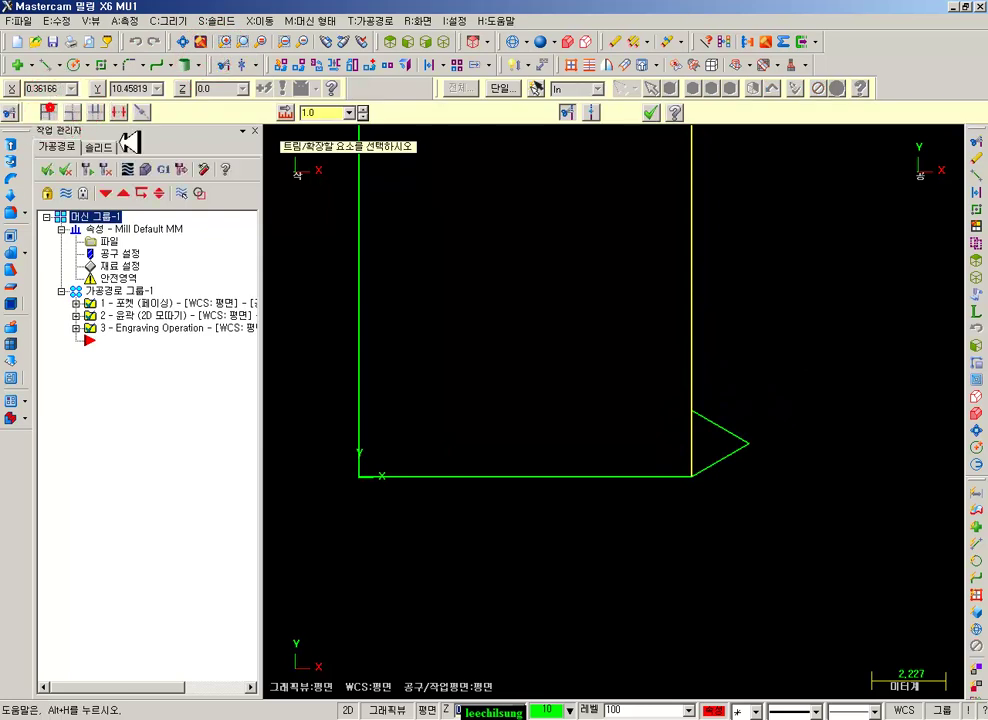
scroll(728, 415, down, 4)
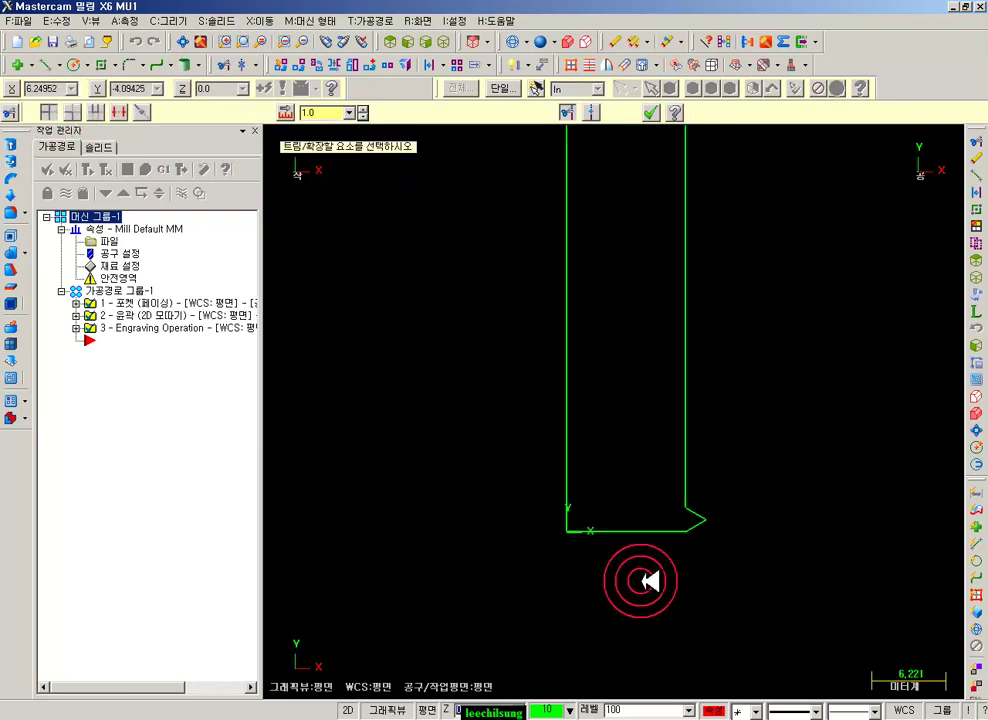
scroll(725, 425, up, 1)
scroll(727, 420, down, 2)
scroll(727, 420, up, 3)
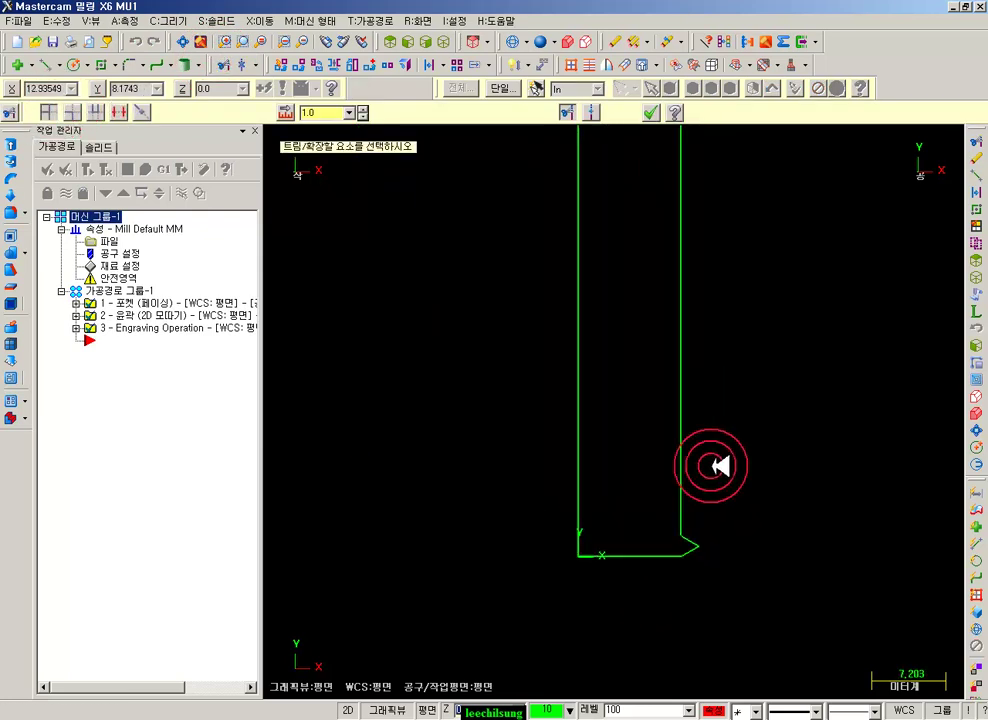
scroll(686, 545, up, 4)
scroll(705, 545, down, 1)
scroll(738, 522, down, 3)
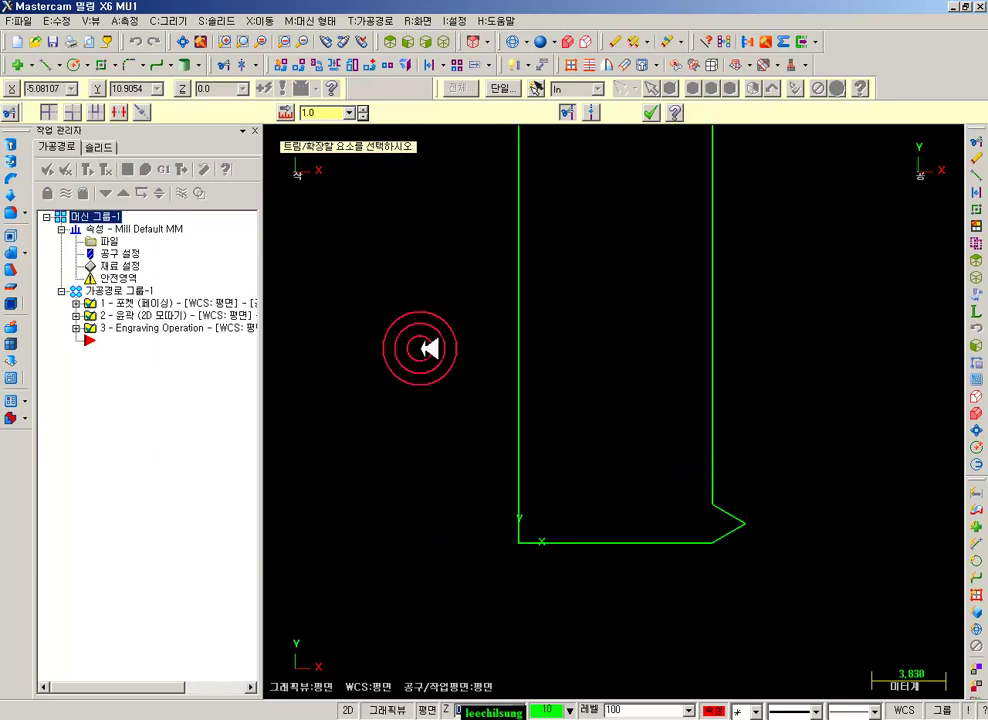
- Delete the rectangle's left vertical edge, leaving an open half profile of the cutter
scroll(600, 575, down, 5)
scroll(646, 340, up, 1)
click(621, 341)
key(Delete)
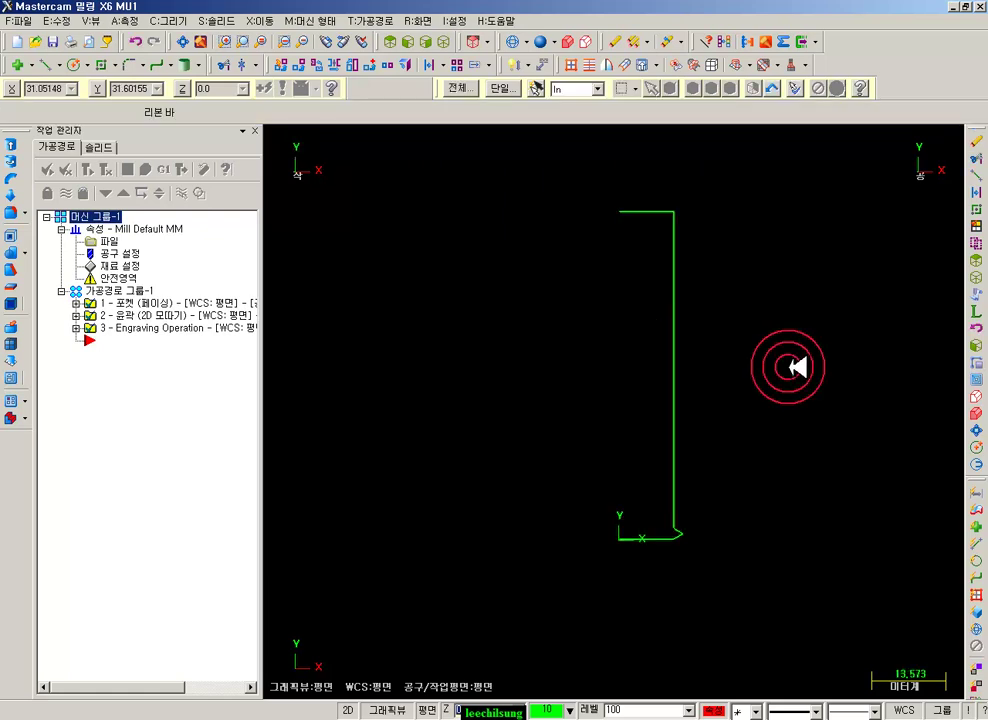
scroll(770, 375, up, 1)
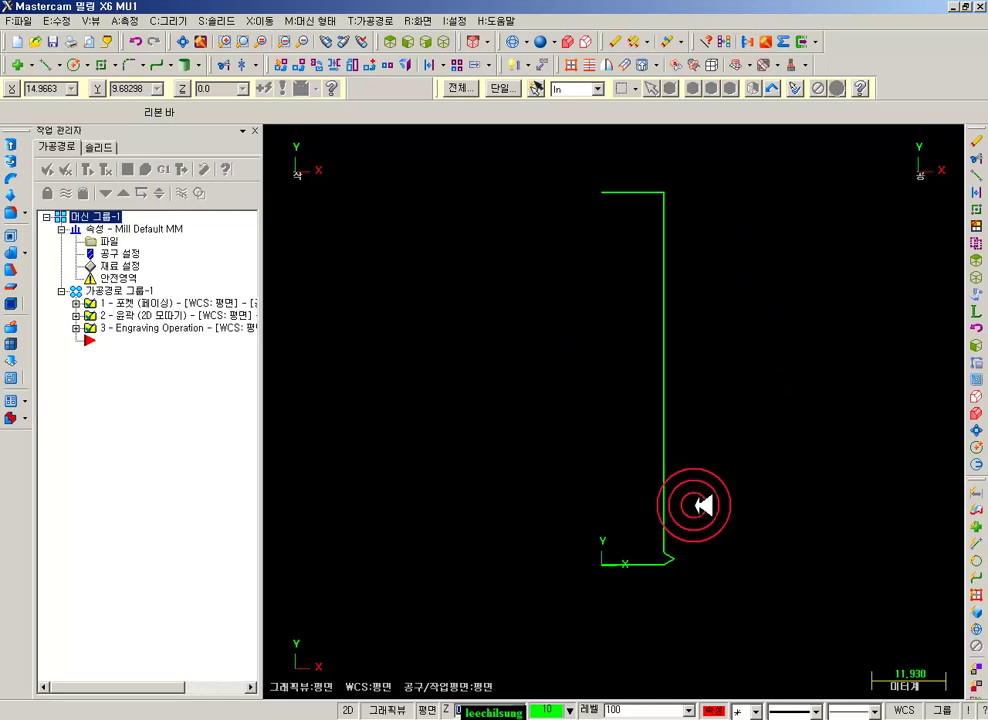
scroll(720, 448, up, 1)
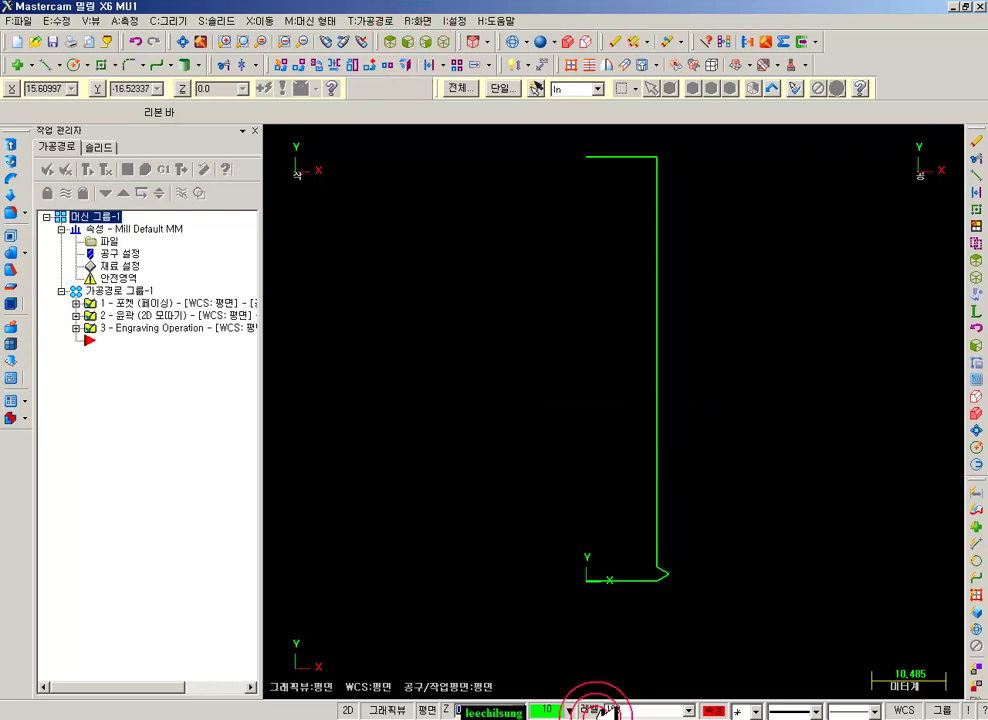
- Make level 1 the main level, hide level 100 and view the part isometrically
click(592, 709)
click(90, 172)
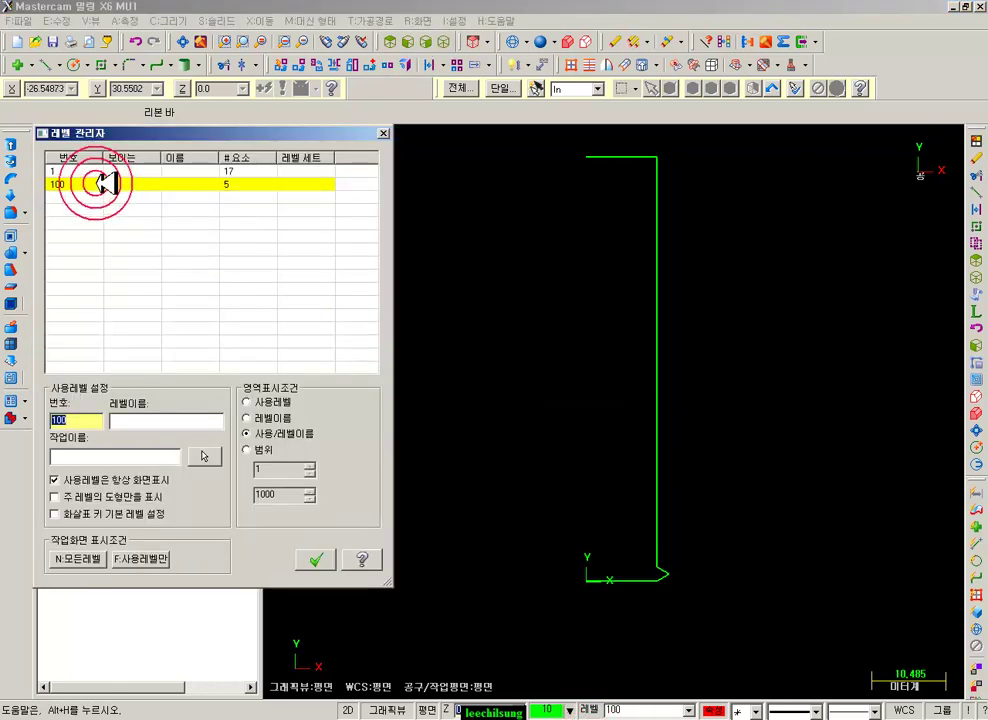
click(115, 184)
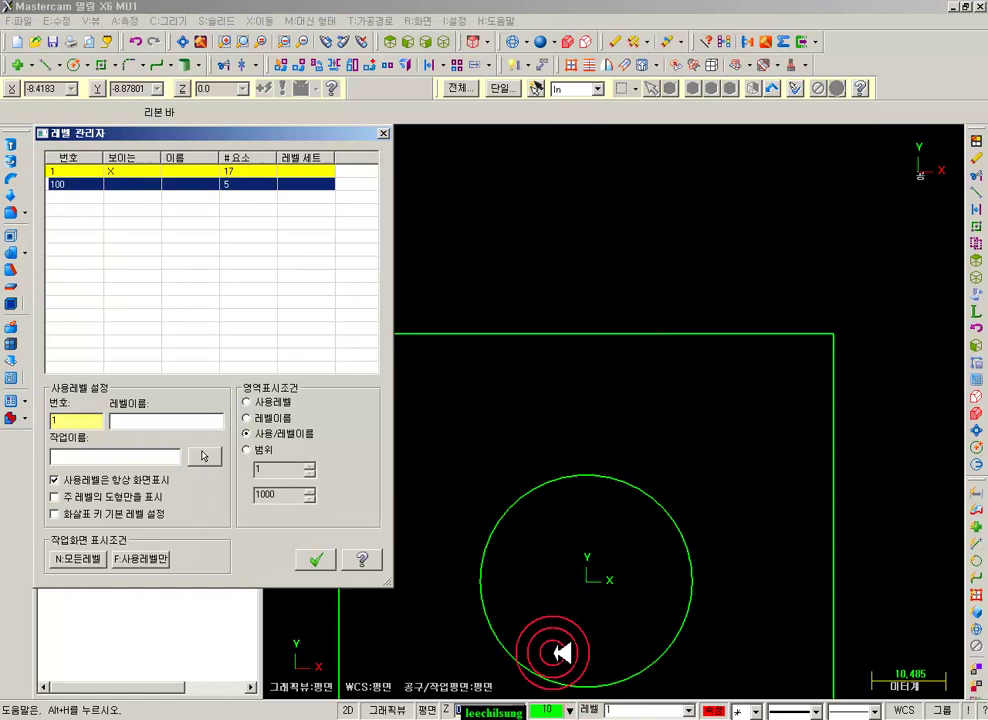
click(316, 558)
scroll(650, 315, down, 4)
click(443, 41)
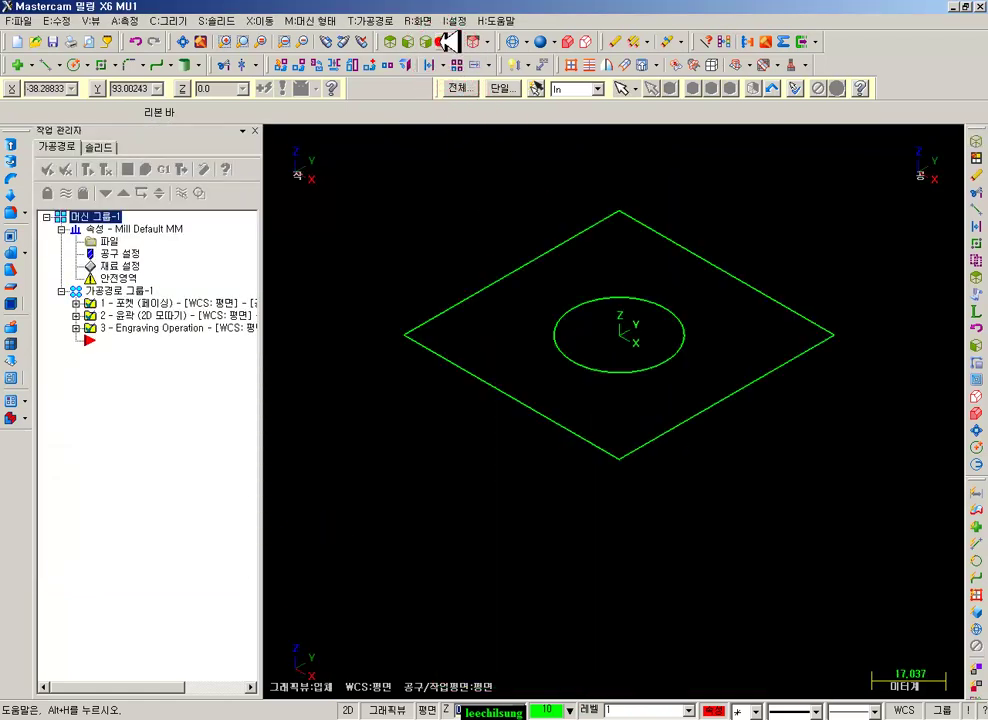
scroll(566, 442, down, 4)
scroll(660, 300, up, 8)
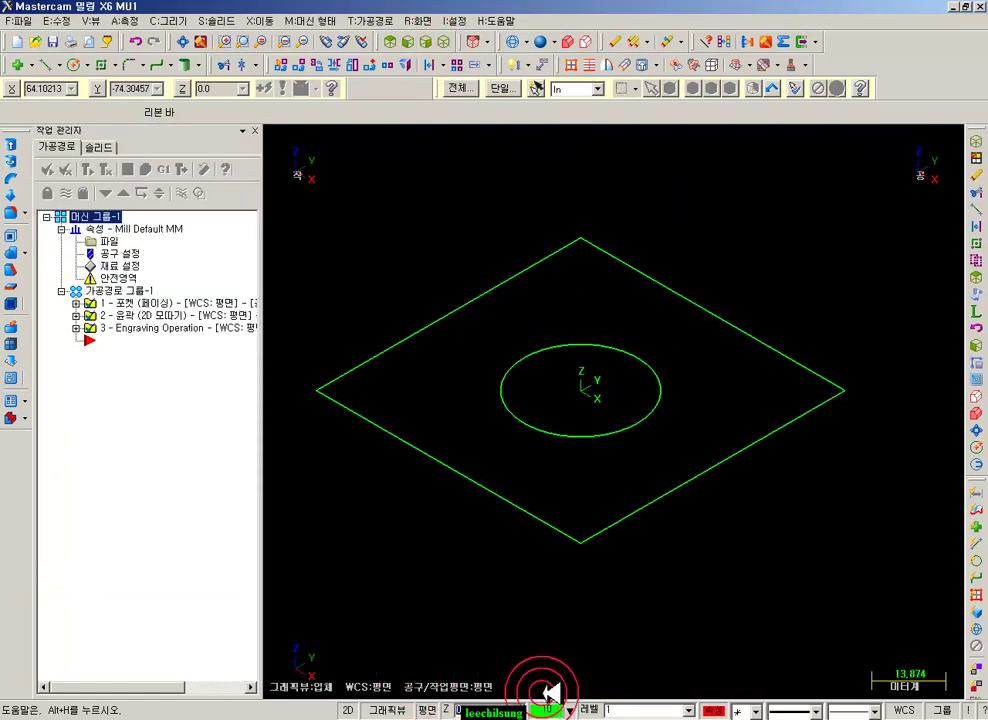
- Make level 100 the main level again, hide level 1 and return to the top view
click(580, 710)
click(80, 183)
click(111, 170)
click(318, 558)
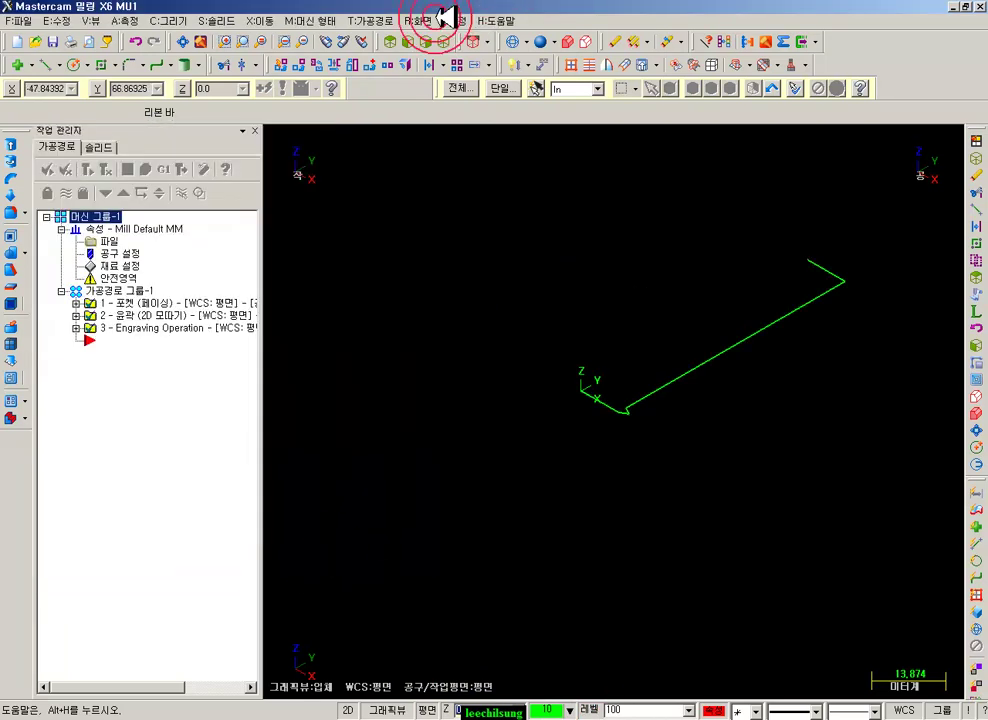
click(392, 41)
scroll(690, 313, up, 2)
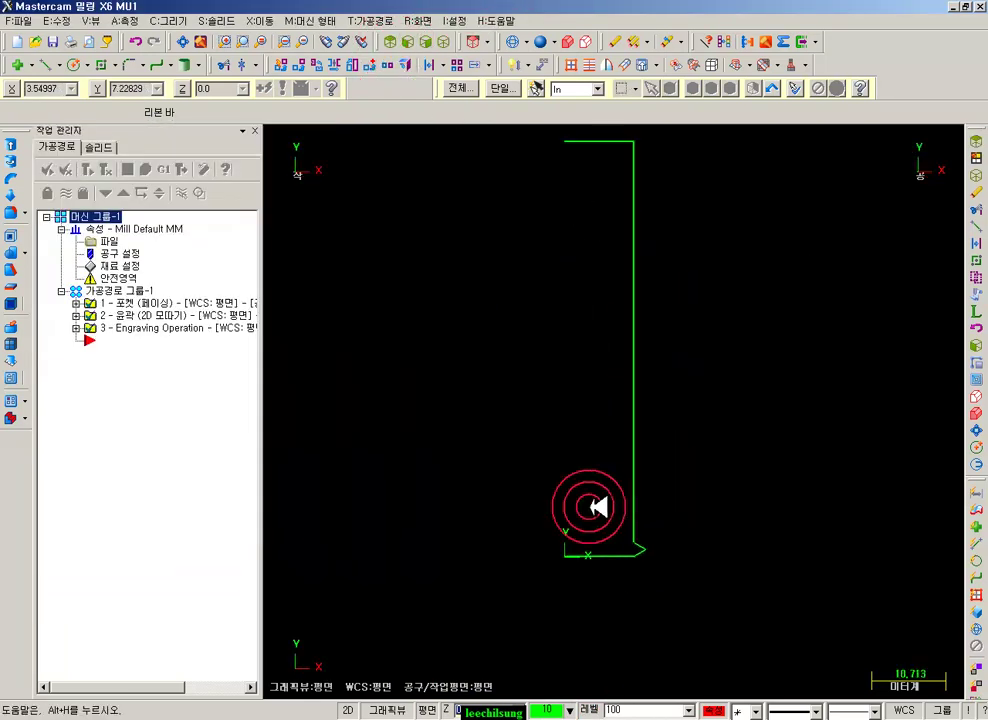
- Dimension the horizontal distance from the origin to the tooth tip, placing the dimension below the profile
click(489, 65)
click(563, 567)
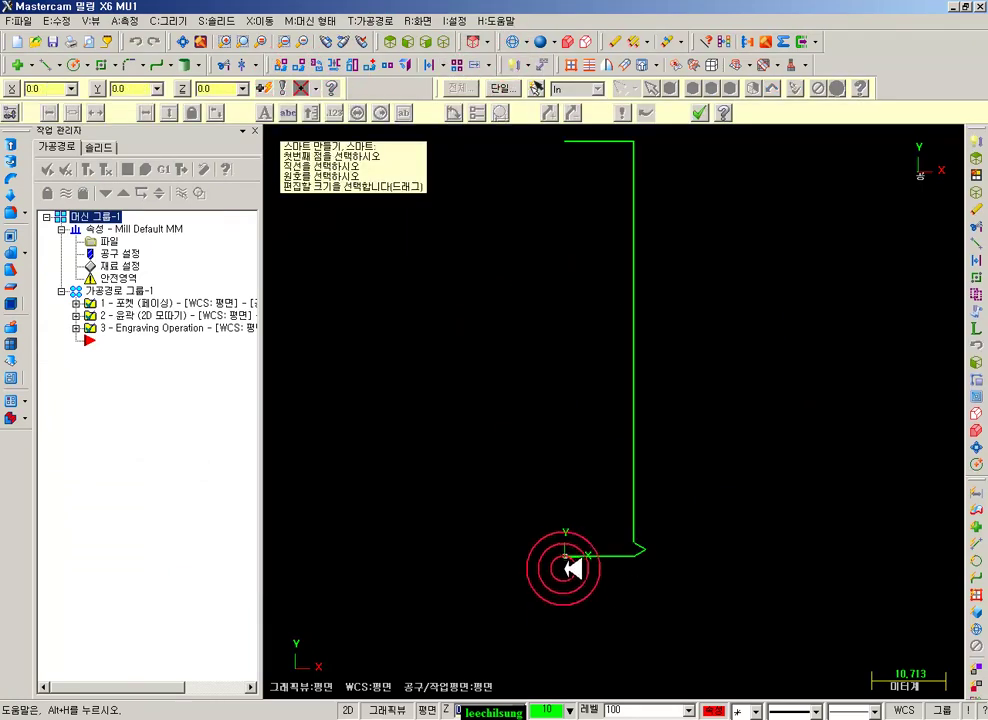
click(655, 550)
click(523, 695)
click(442, 615)
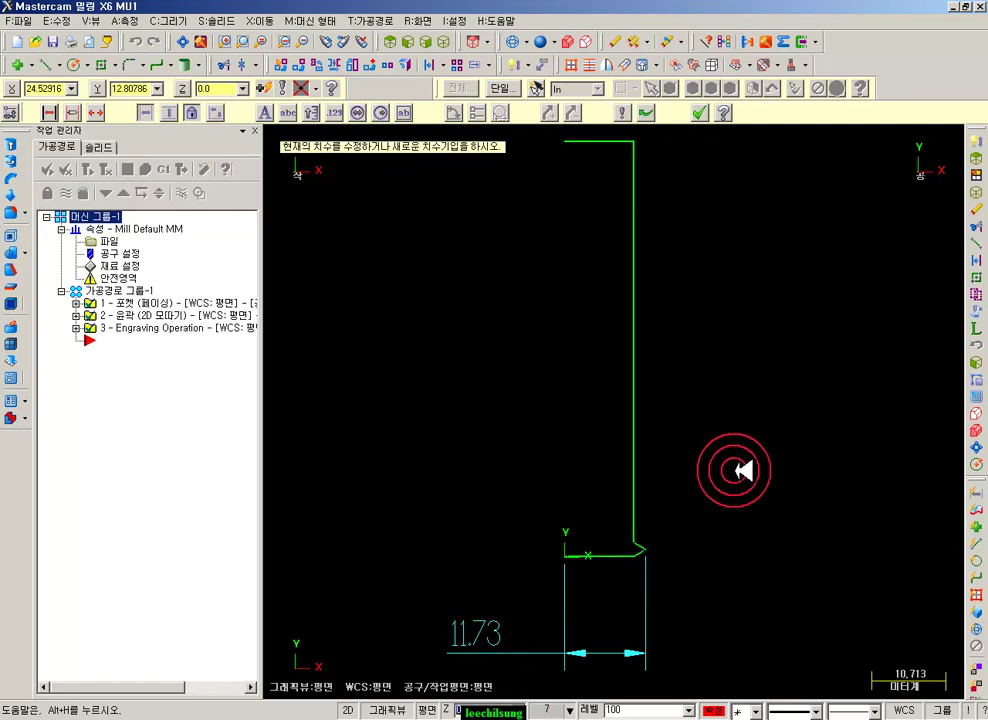
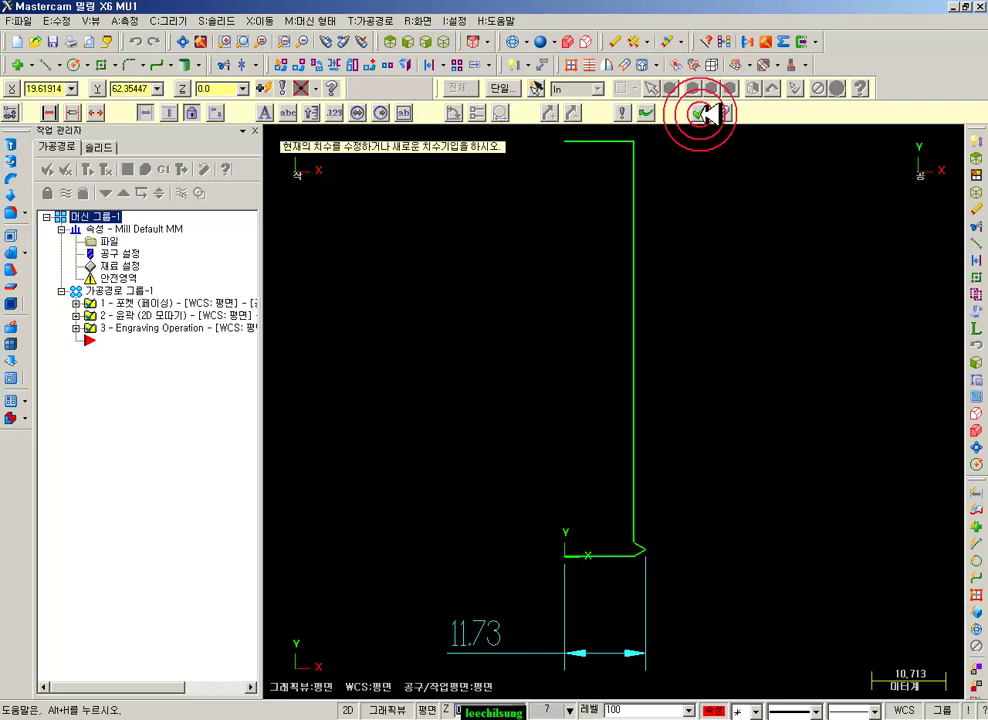
click(706, 113)
- Move the whole profile with its dimension by -1.73 mm in X, without keeping a copy
scroll(617, 419, down, 2)
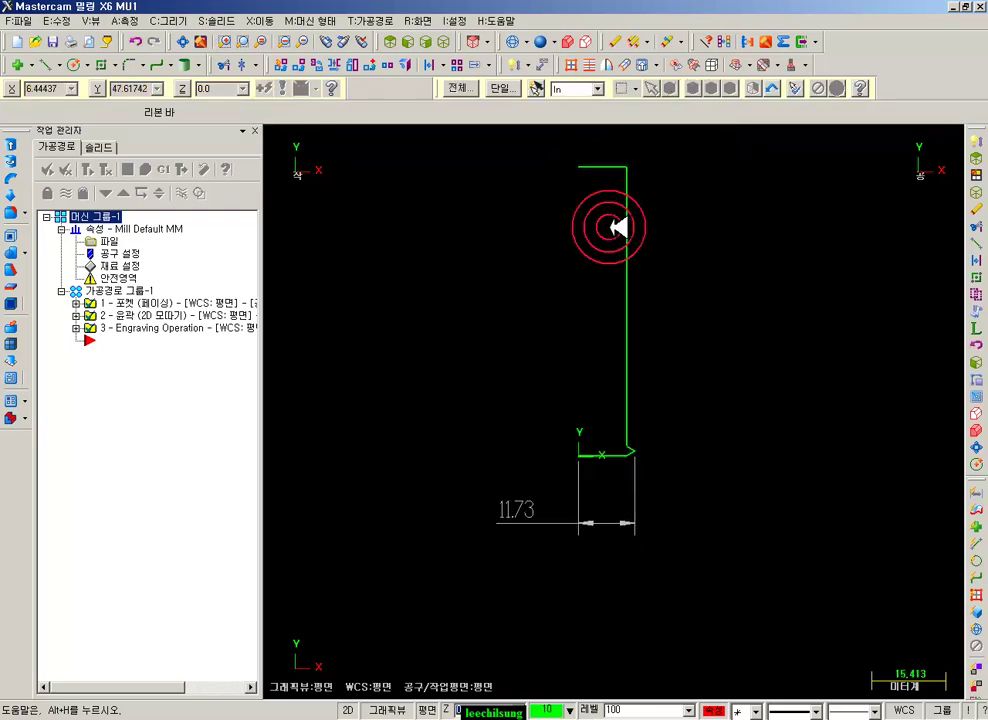
click(387, 83)
click(294, 73)
click(310, 73)
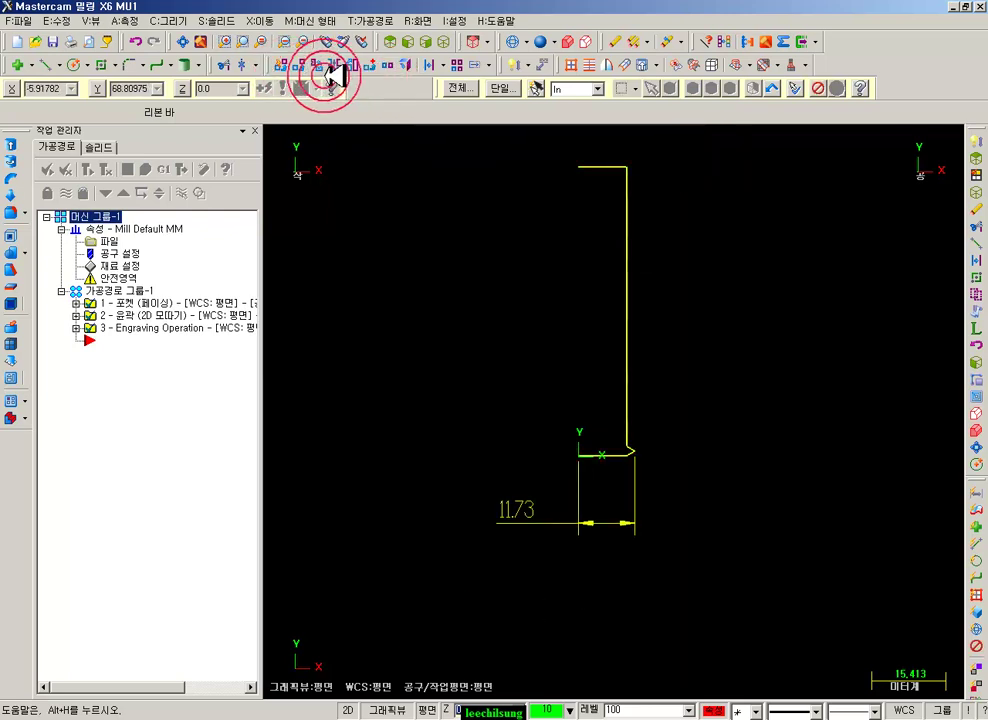
double_click(133, 245)
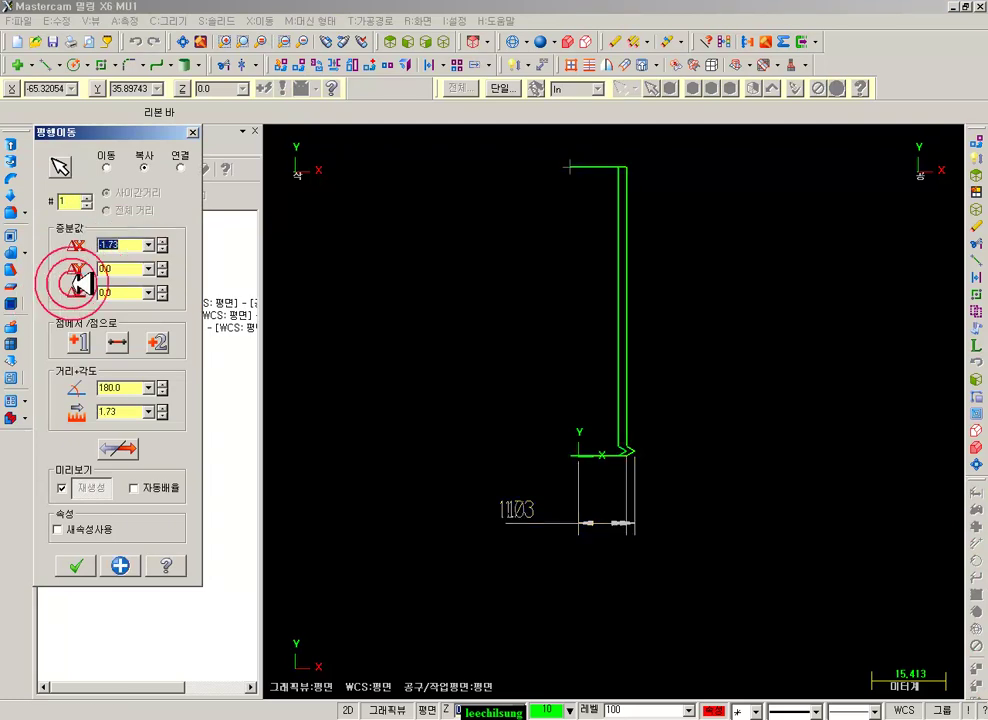
click(118, 166)
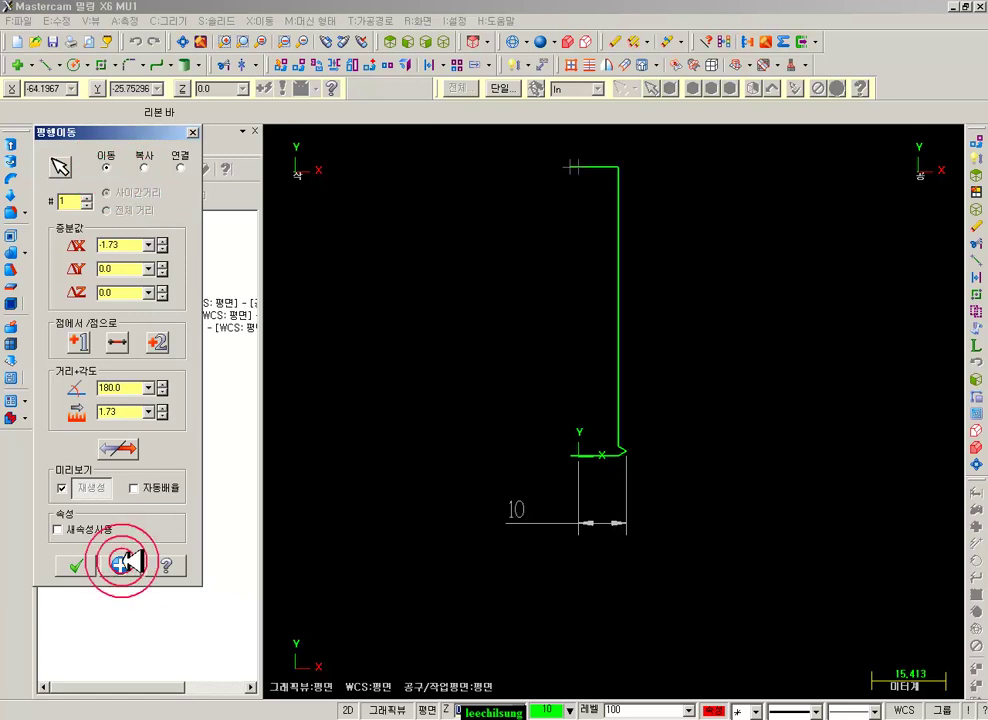
click(75, 566)
- Trim the left ends of the profile's bottom and top edges back to the vertical axis through the origin
scroll(672, 335, up, 4)
click(343, 42)
click(221, 64)
click(95, 112)
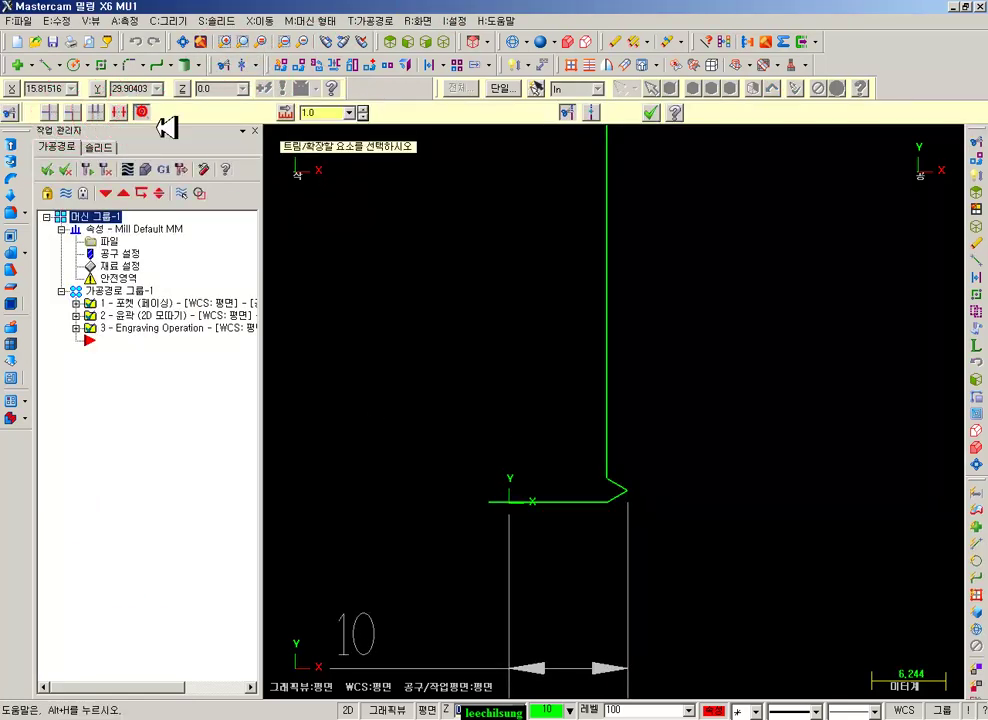
scroll(564, 650, down, 4)
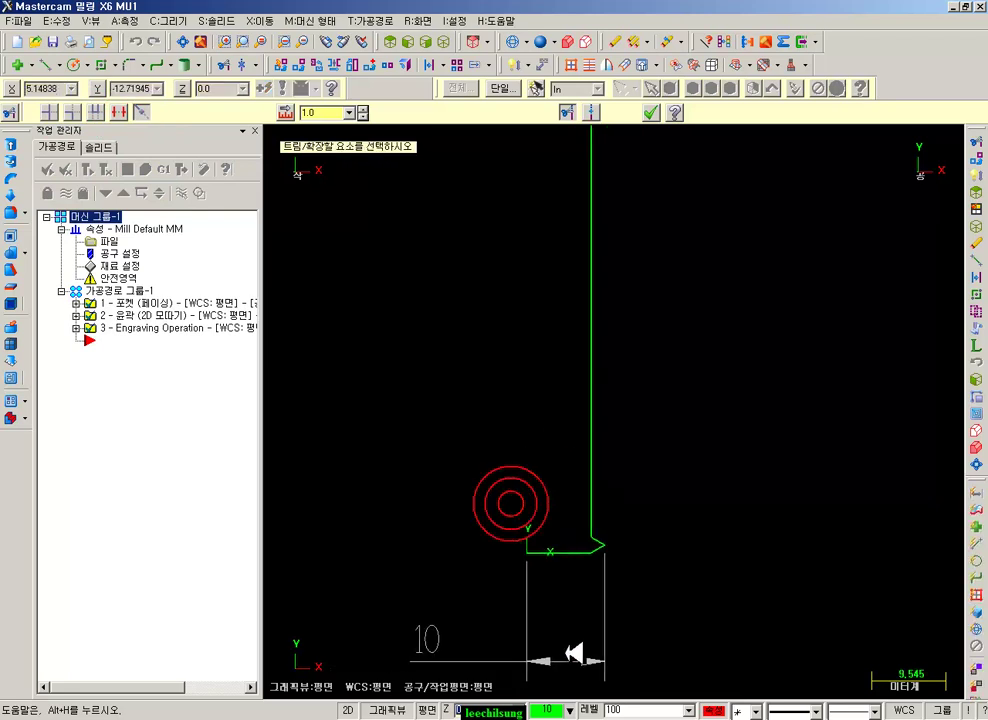
click(582, 331)
click(560, 278)
click(546, 588)
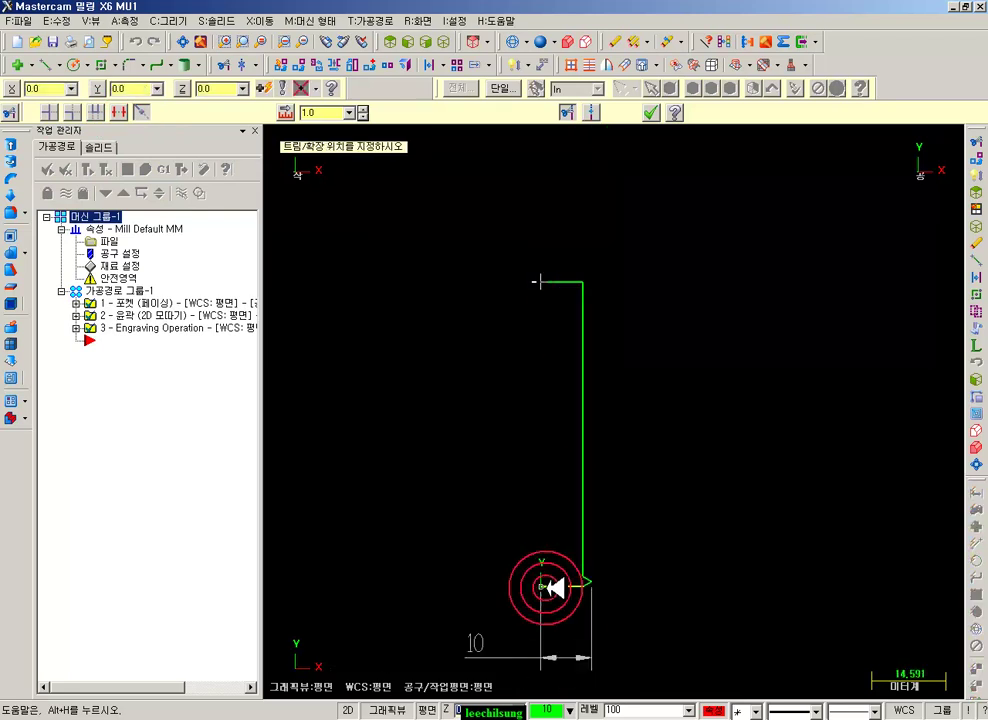
click(651, 112)
- Delete the horizontal dimension below the profile and save the file as T.MCX-6
scroll(684, 293, down, 2)
click(625, 538)
key(Delete)
scroll(738, 400, down, 1)
scroll(686, 382, up, 3)
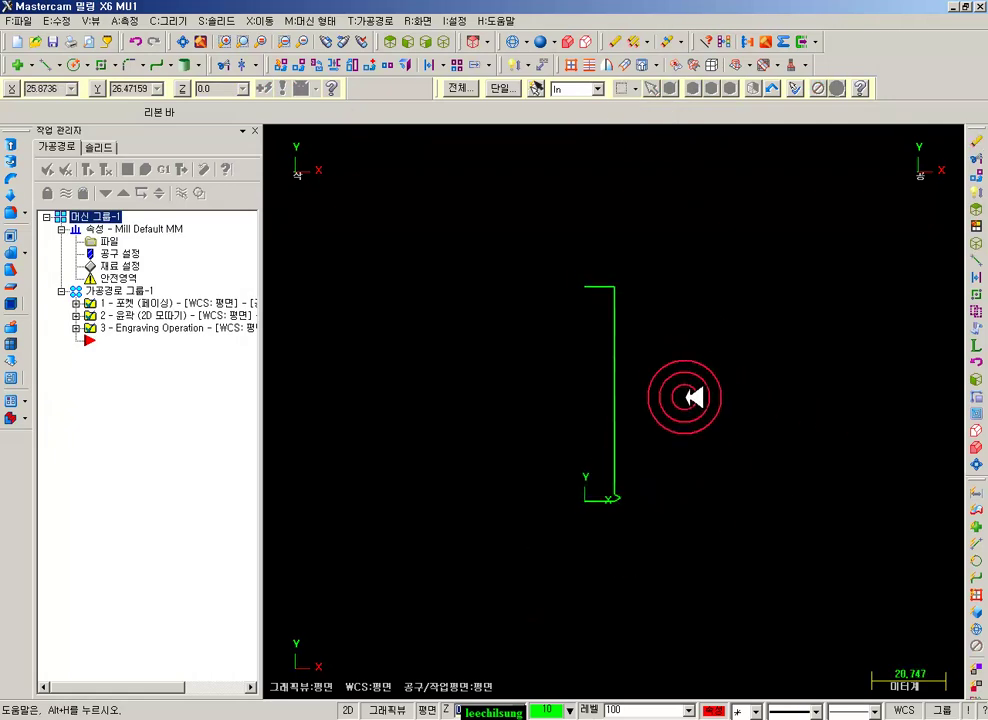
click(53, 42)
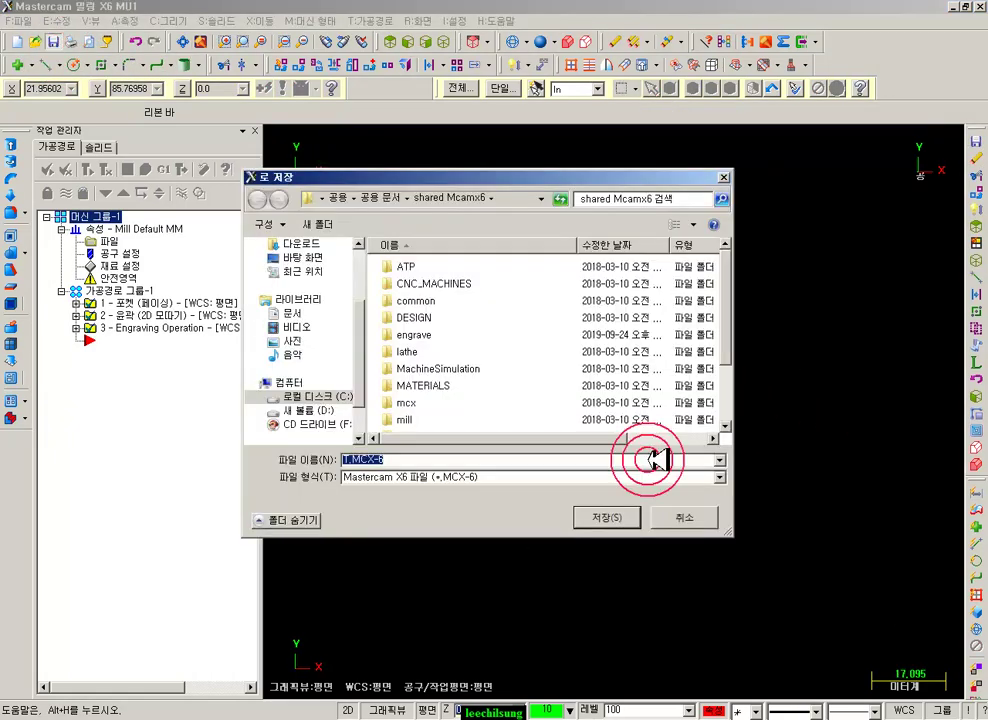
click(620, 515)
- Set level 1 as the main level, hide the cutter profile's level 100 and switch to the isometric view
click(584, 709)
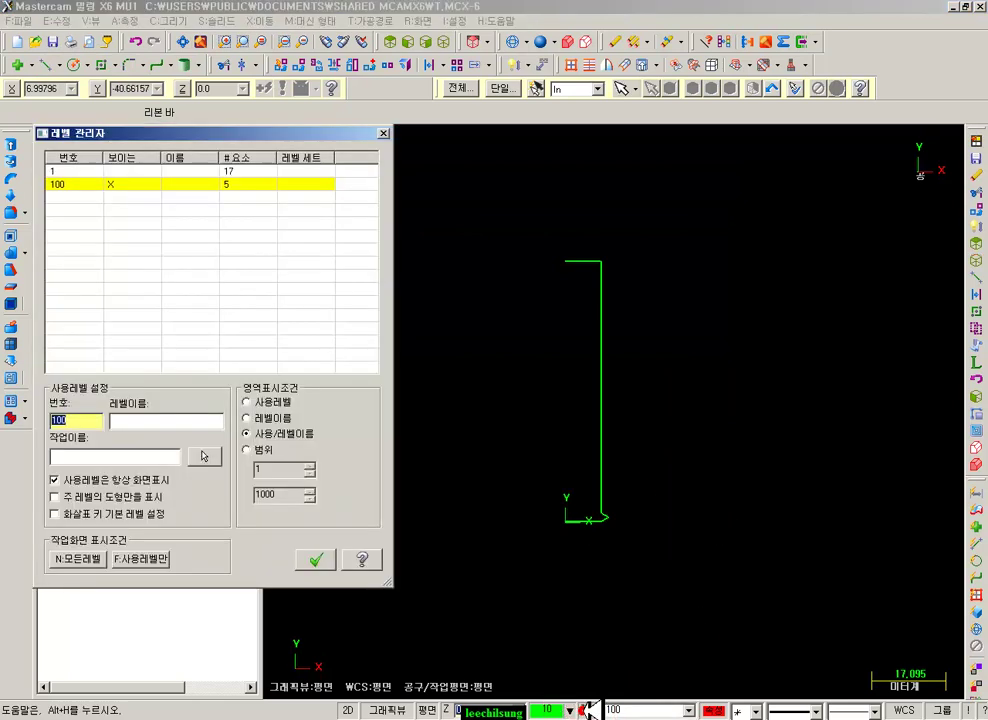
click(70, 171)
click(110, 184)
click(318, 561)
click(430, 43)
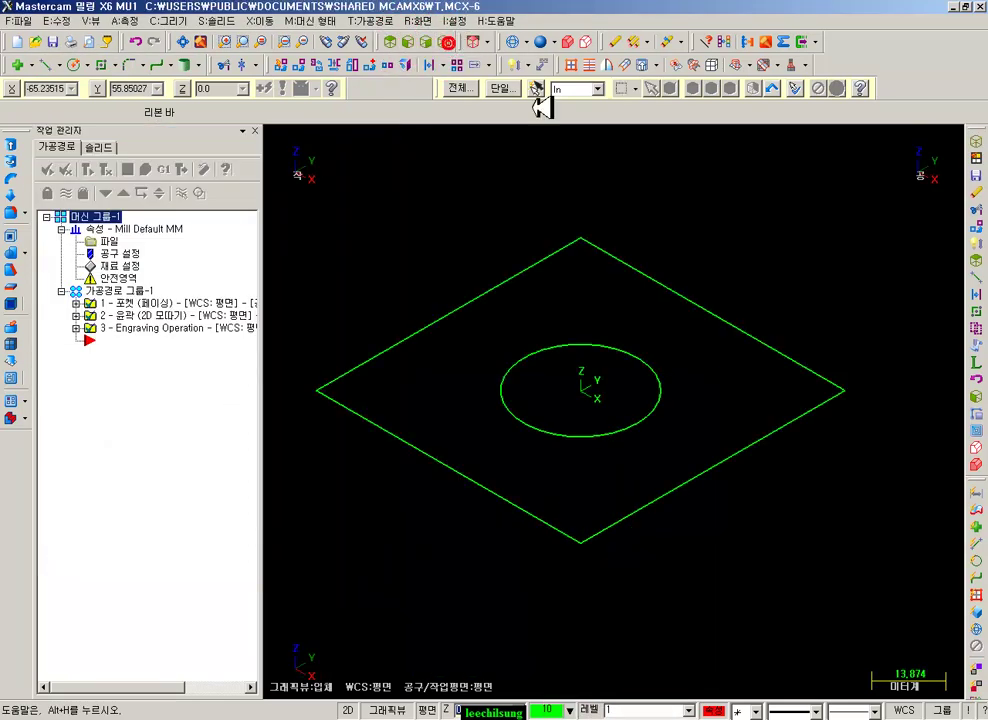
- Start a thread mill toolpath on the central circle, picking the circle as the arc geometry
click(390, 18)
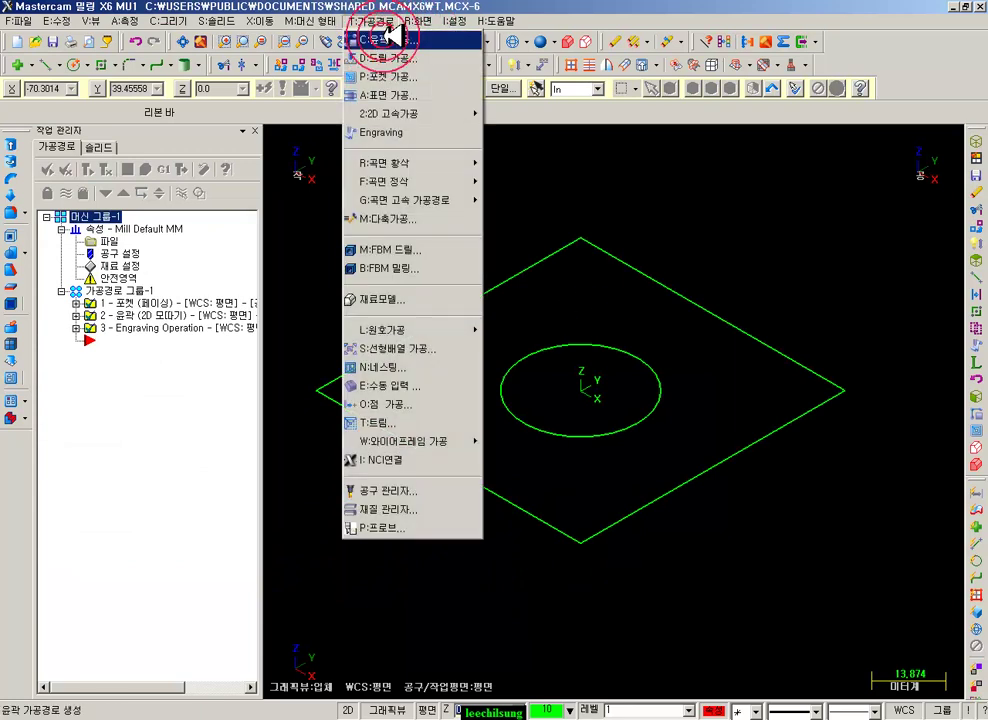
click(390, 38)
click(193, 132)
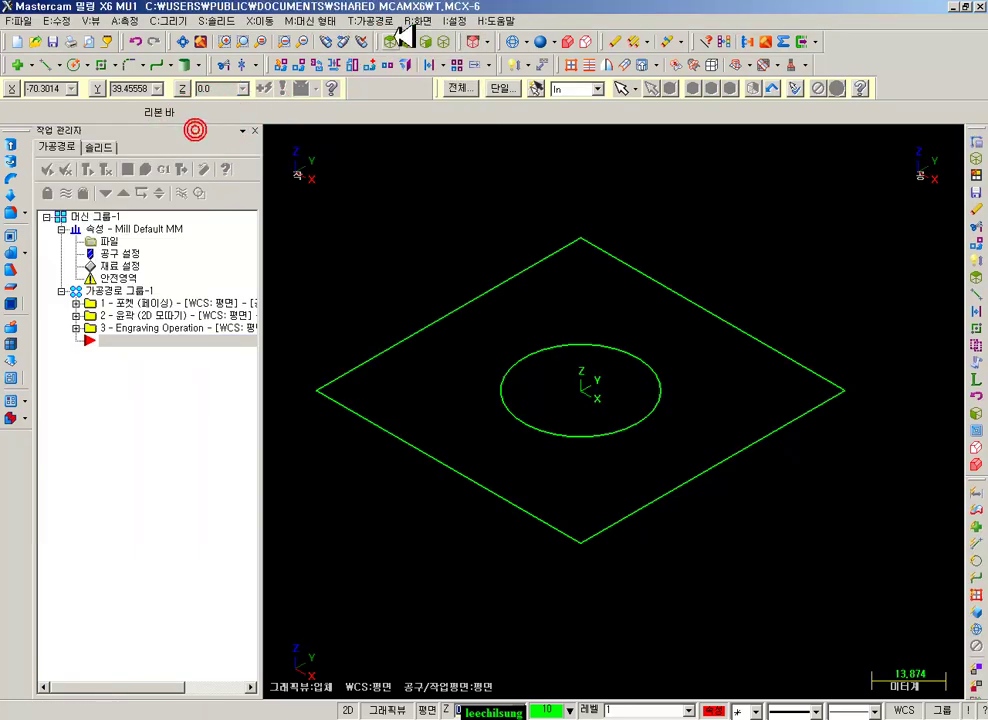
click(393, 18)
mouse_move(465, 328)
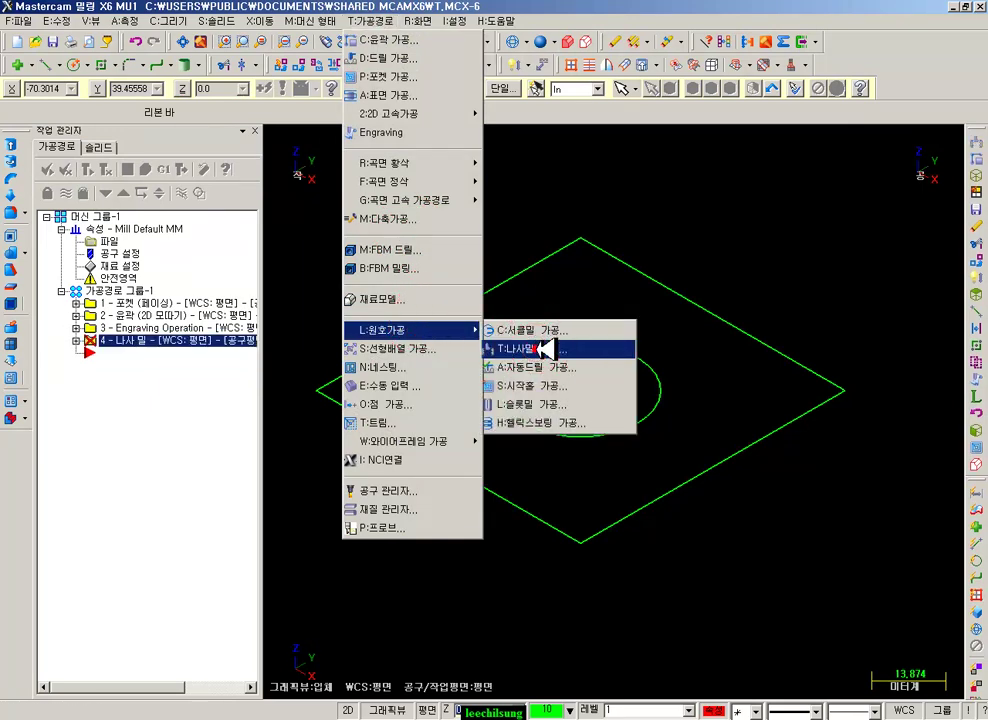
click(535, 348)
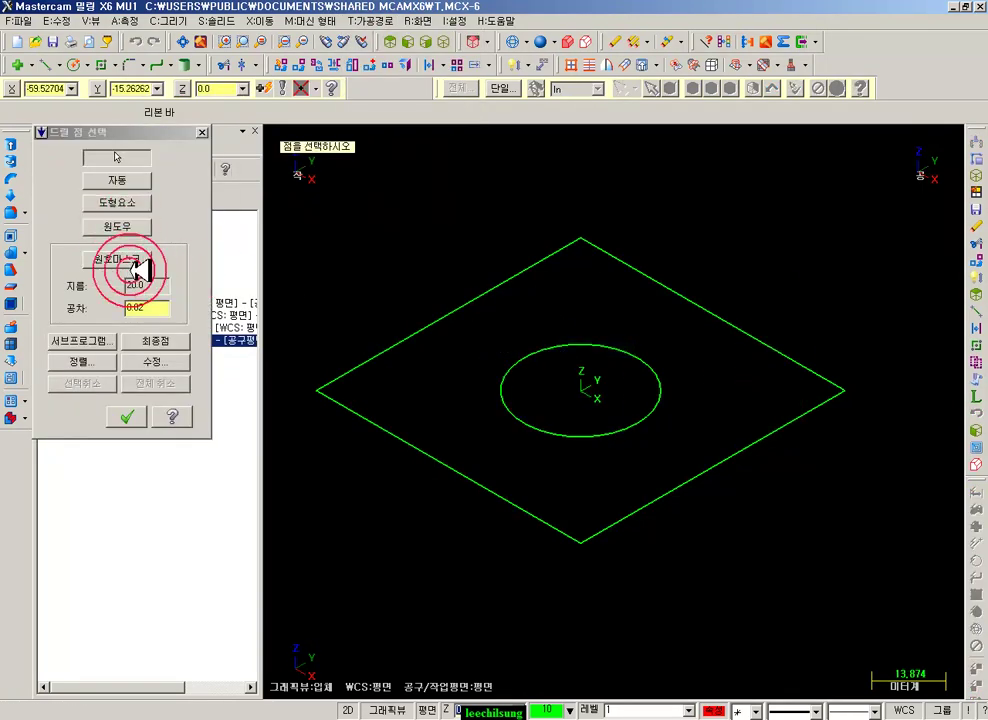
click(117, 203)
click(636, 418)
click(640, 370)
click(127, 416)
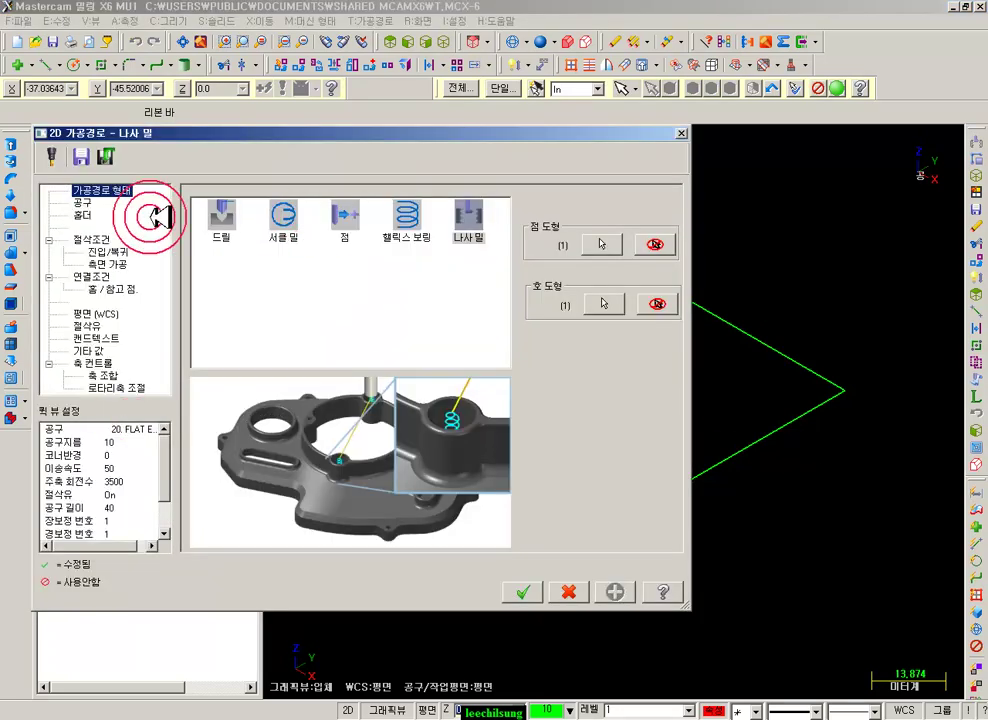
- Create a new tool of the undefined type (미지정) for the thread mill operation
click(84, 203)
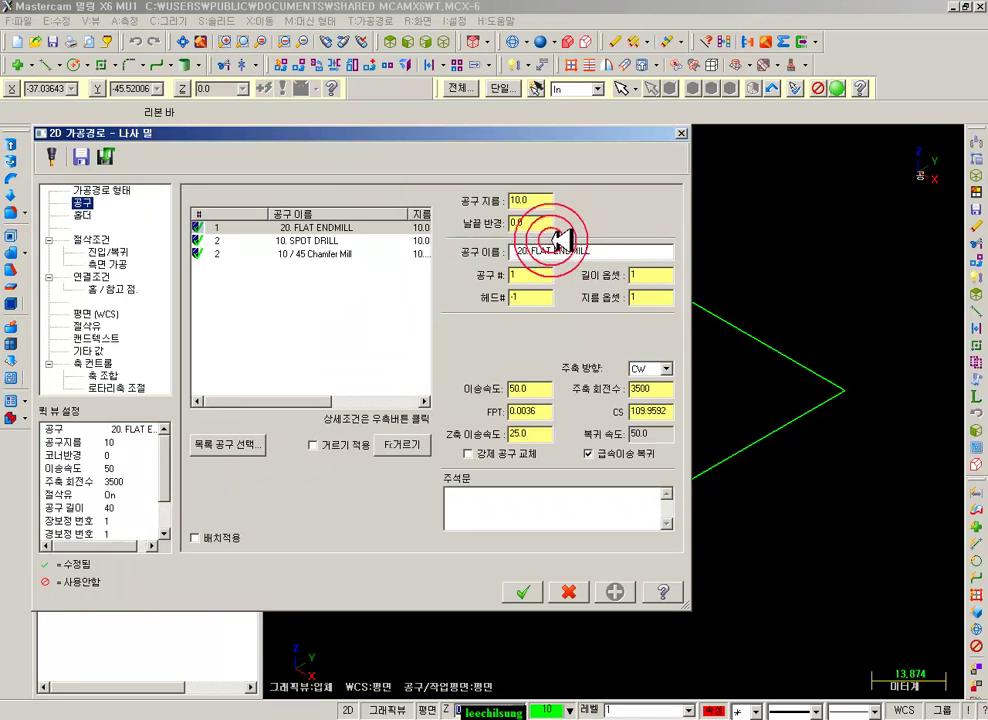
right_click(275, 316)
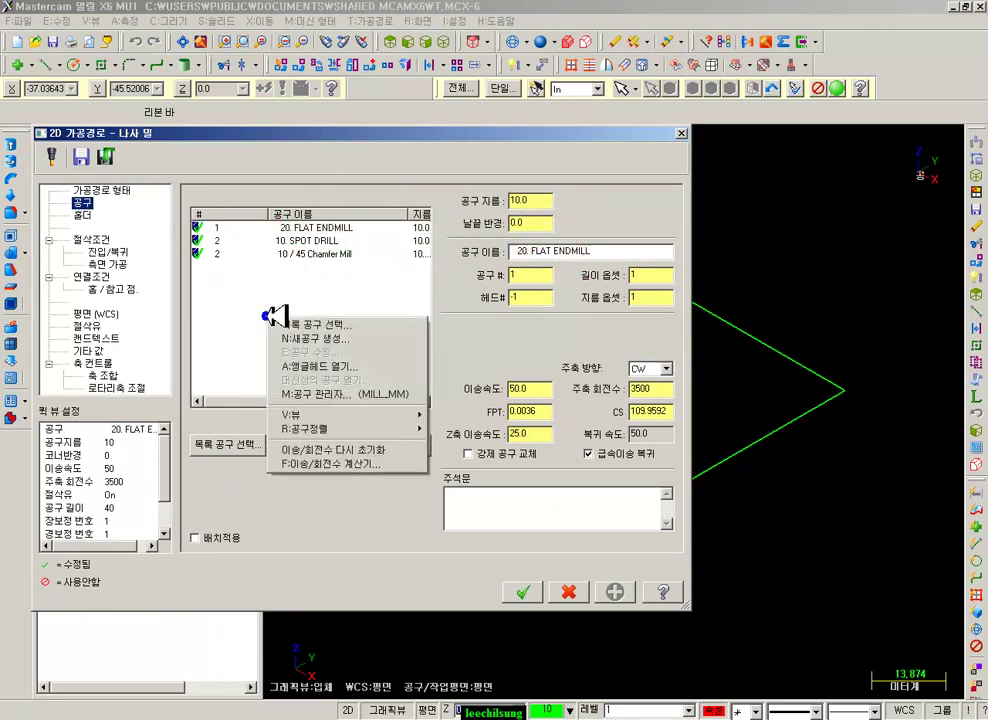
click(325, 338)
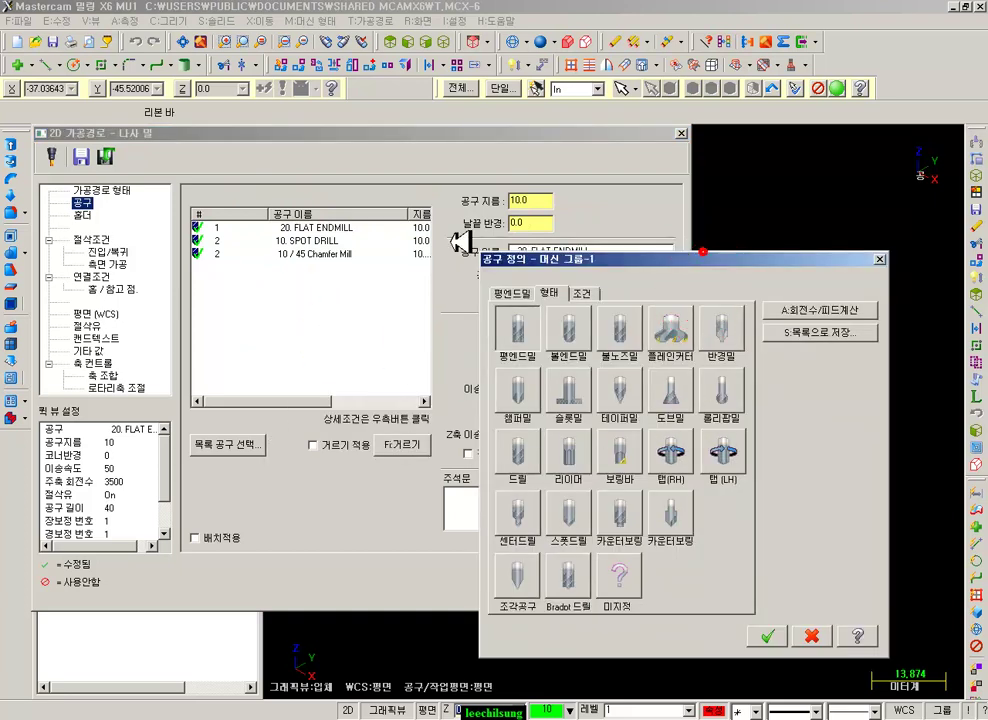
drag(566, 257, 250, 68)
click(310, 322)
click(311, 410)
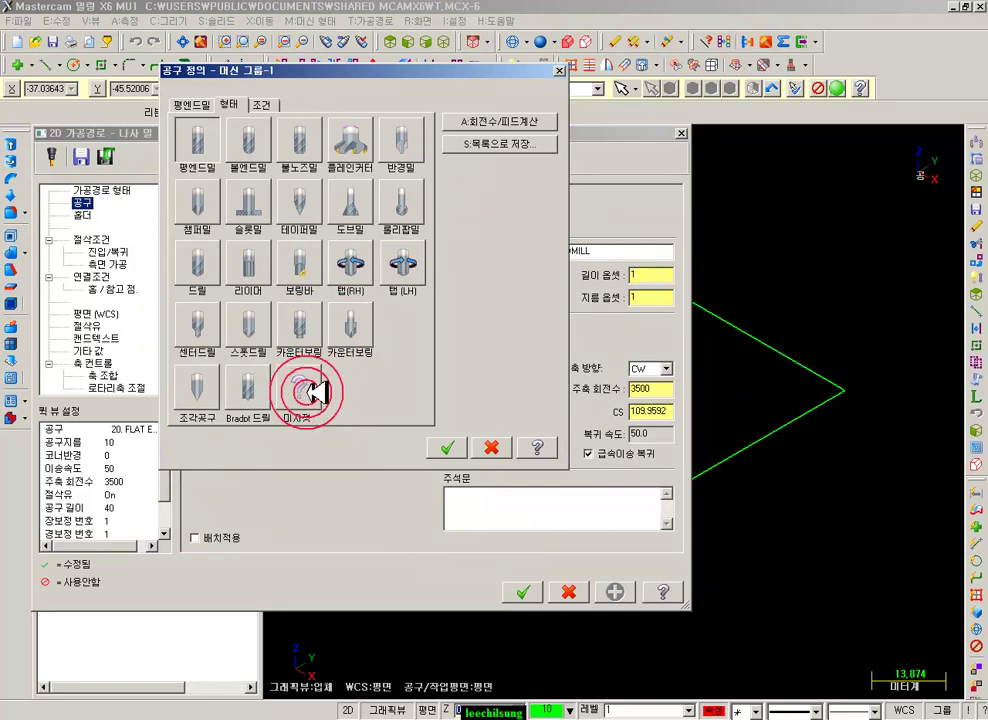
click(307, 392)
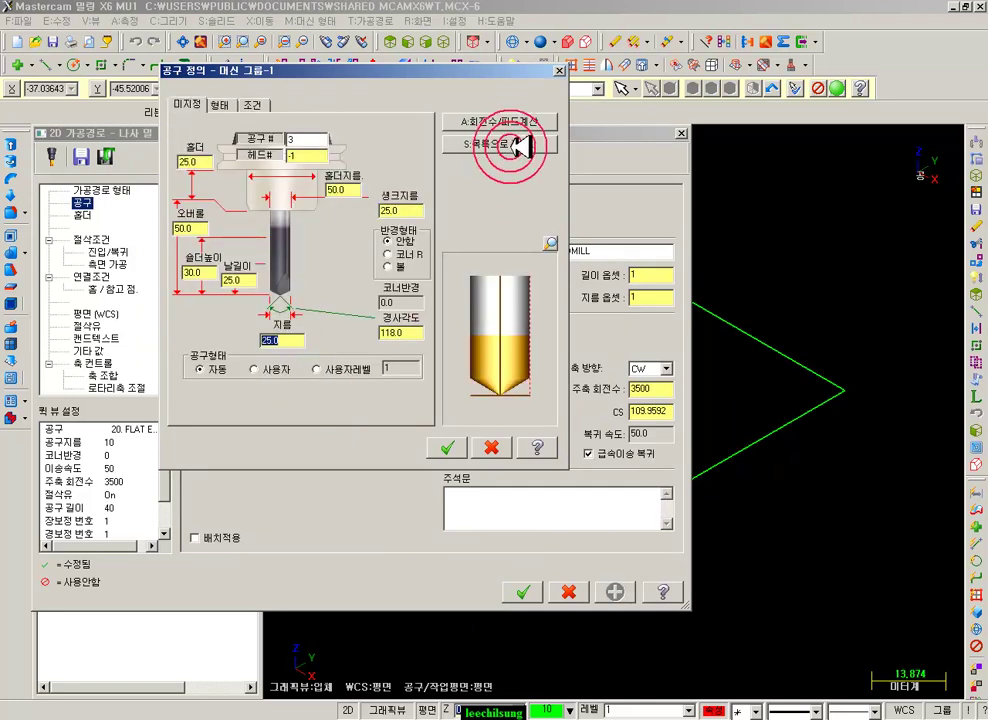
click(226, 103)
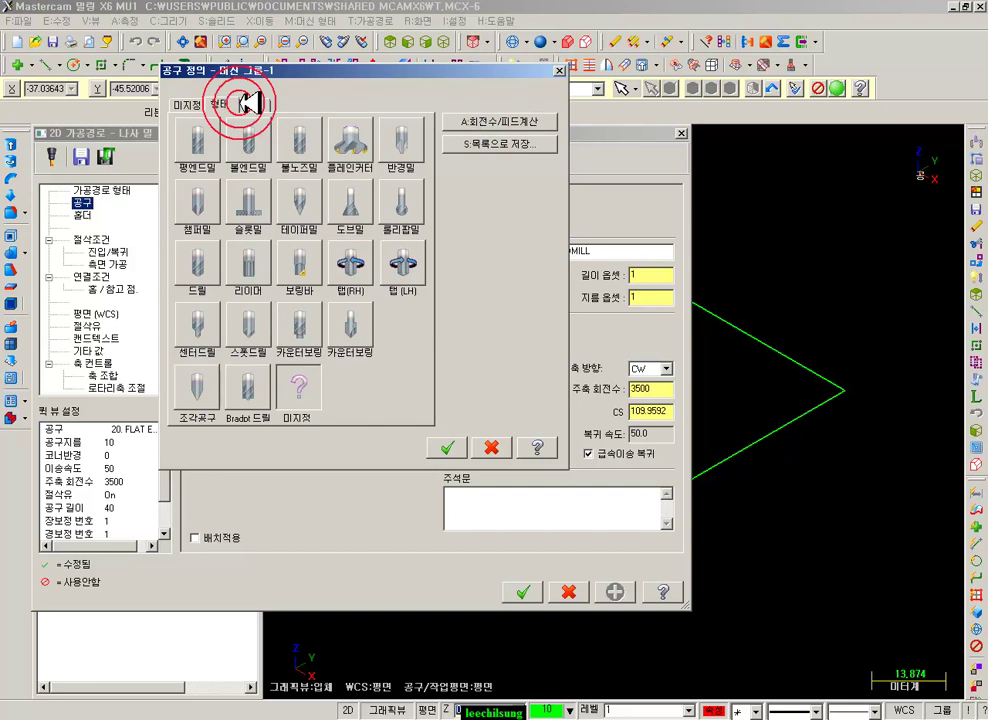
click(256, 105)
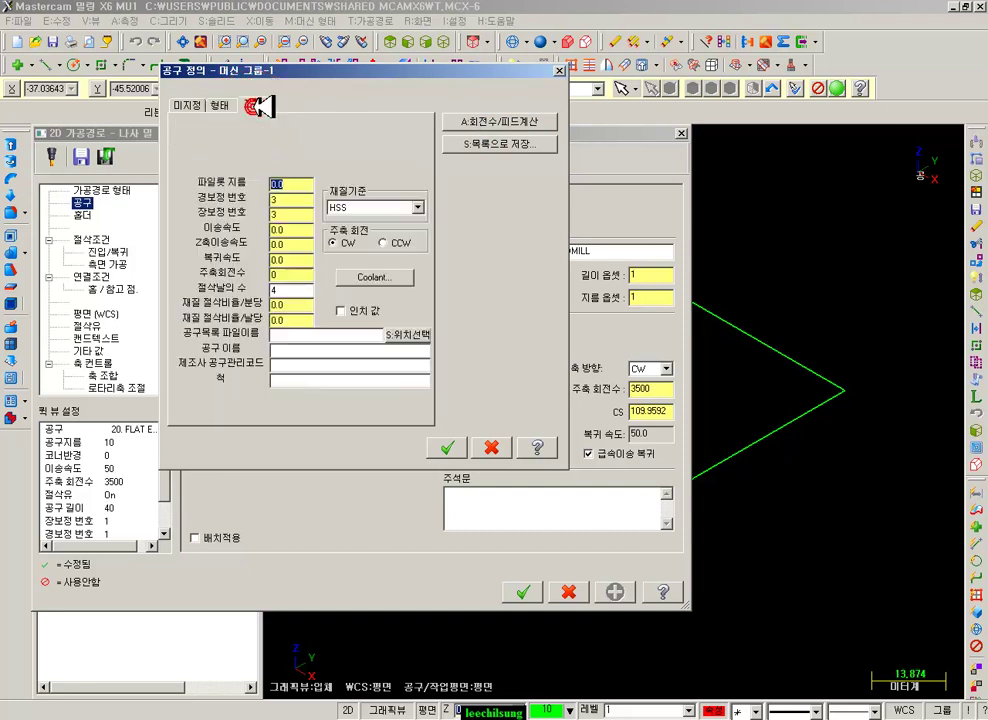
click(224, 105)
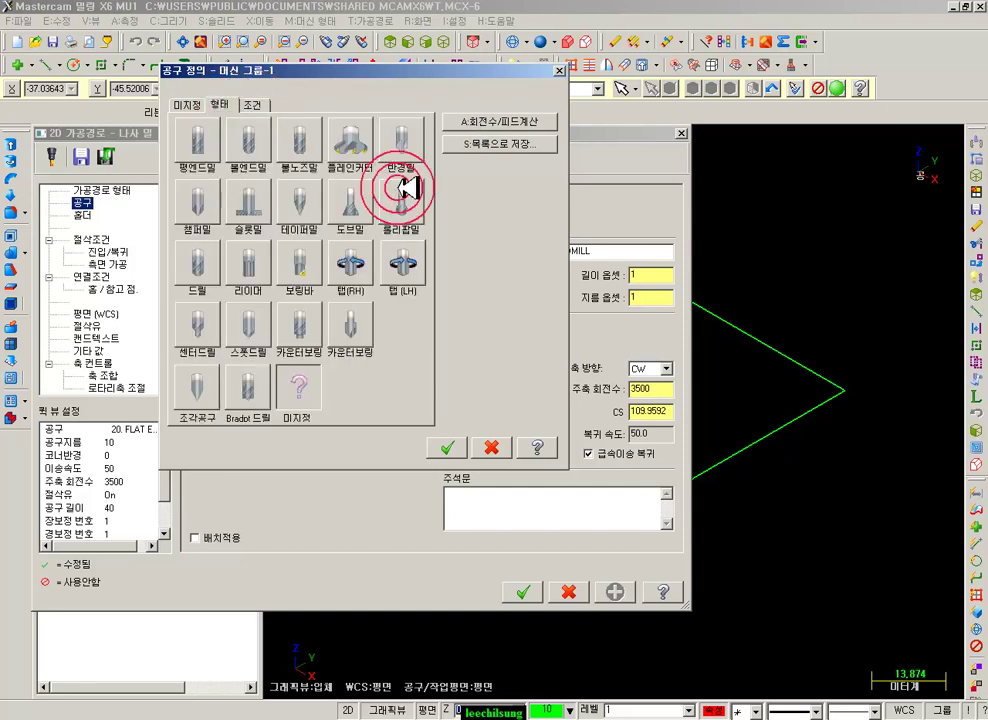
click(300, 389)
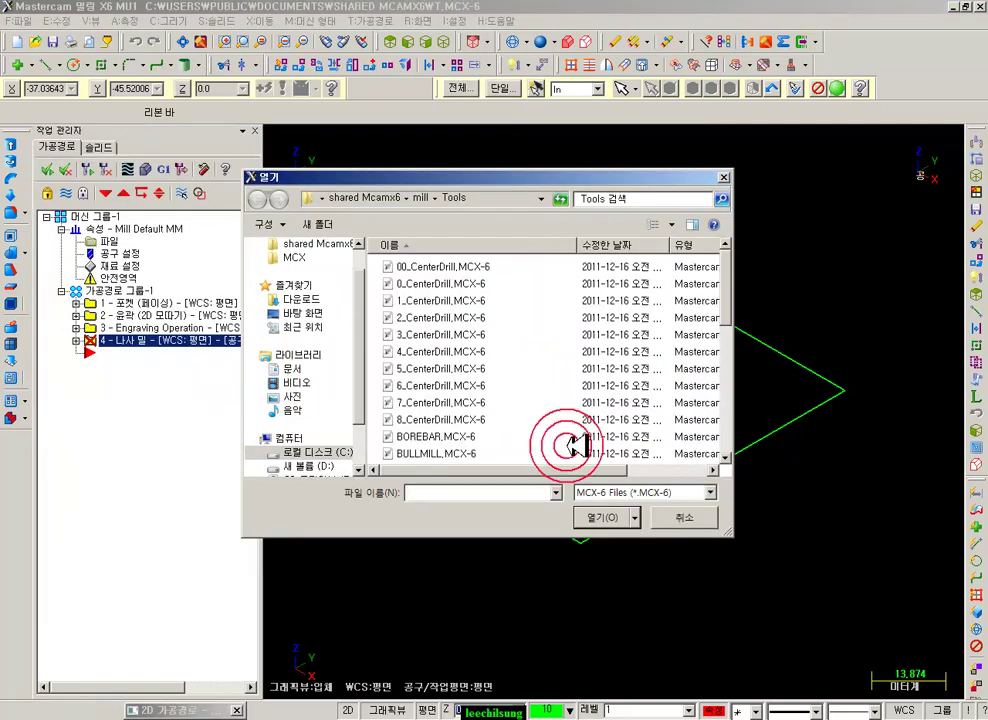
click(603, 517)
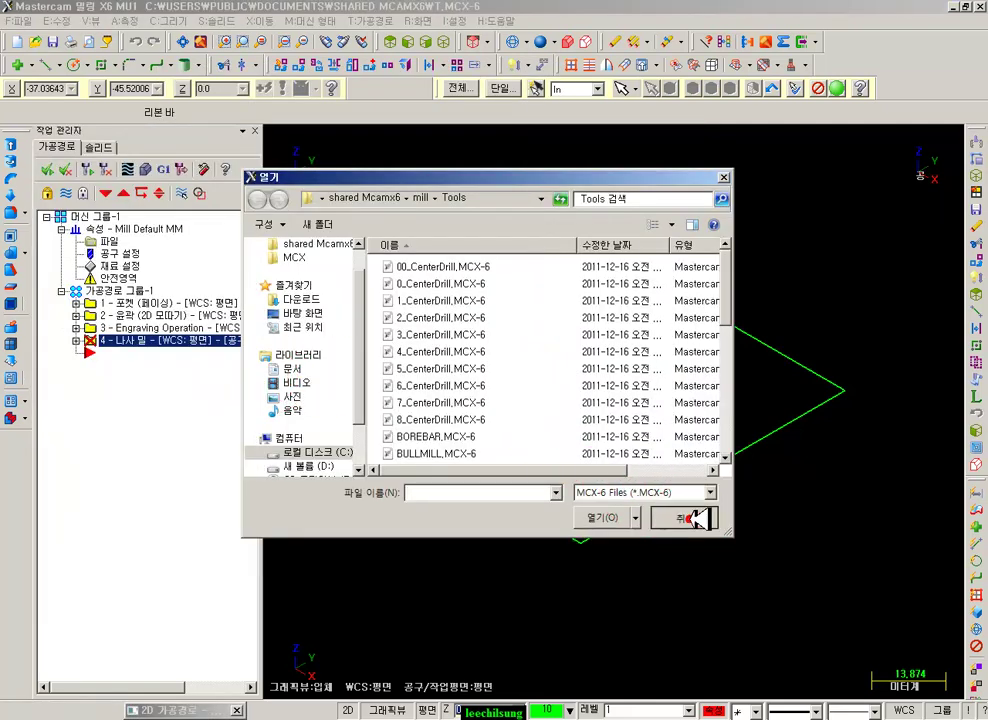
click(512, 392)
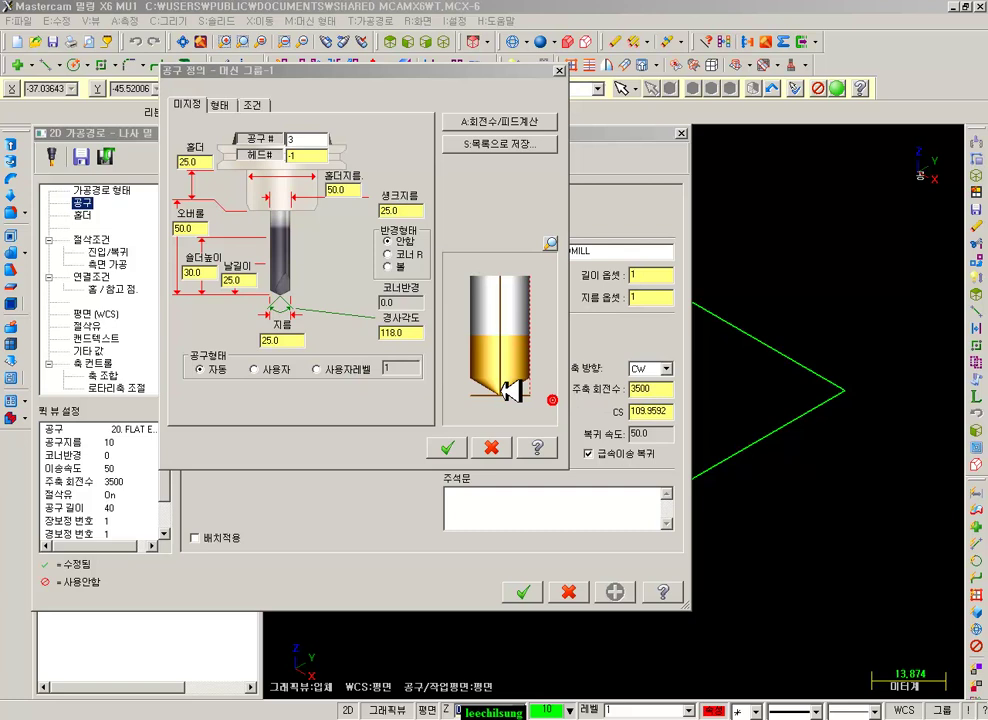
click(352, 369)
click(497, 395)
click(603, 517)
click(573, 398)
- Take the new tool's shape from the custom profile on user level 100
click(320, 370)
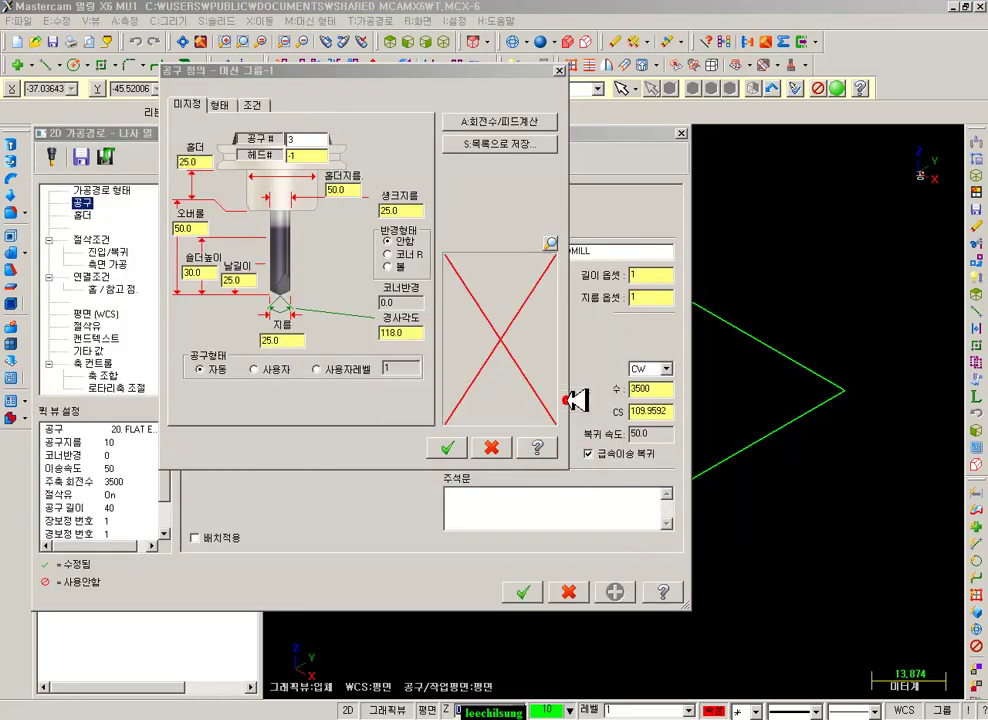
click(408, 368)
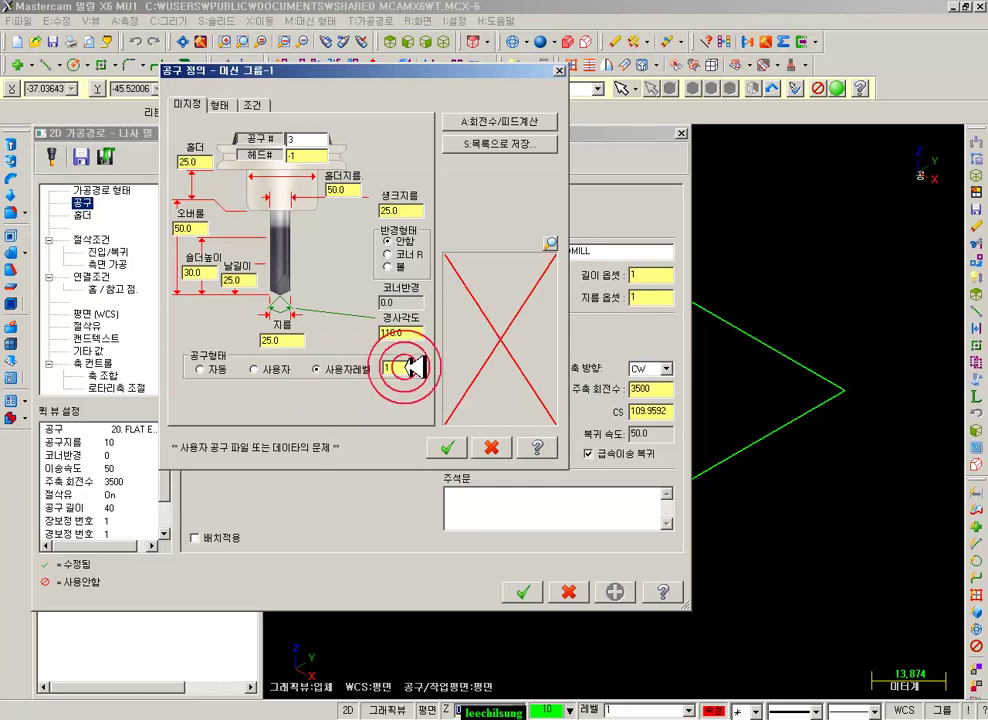
click(431, 388)
text(00)
key(Return)
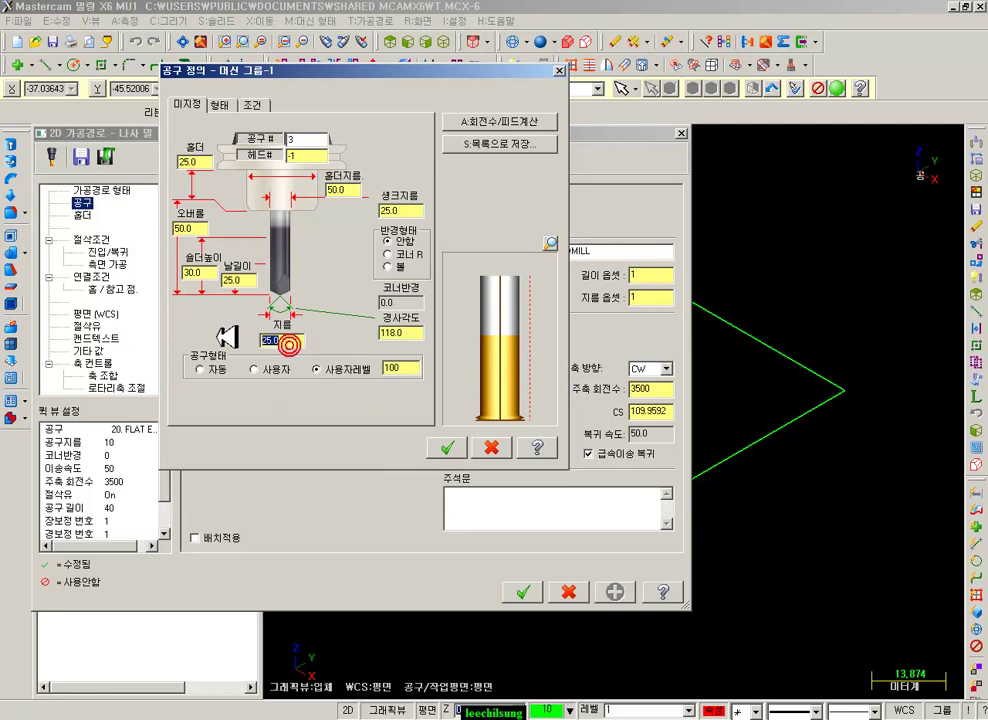
- Set the custom tool's diameter to 25 mm and accept it as the thread mill operation's tool
key(Return)
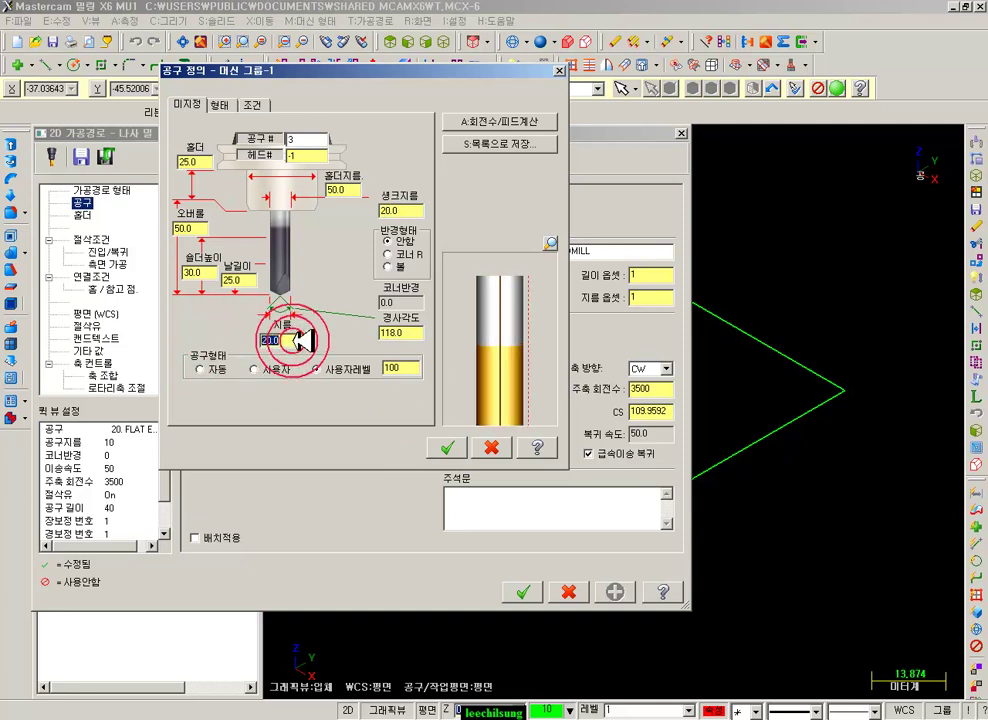
text(25)
key(Return)
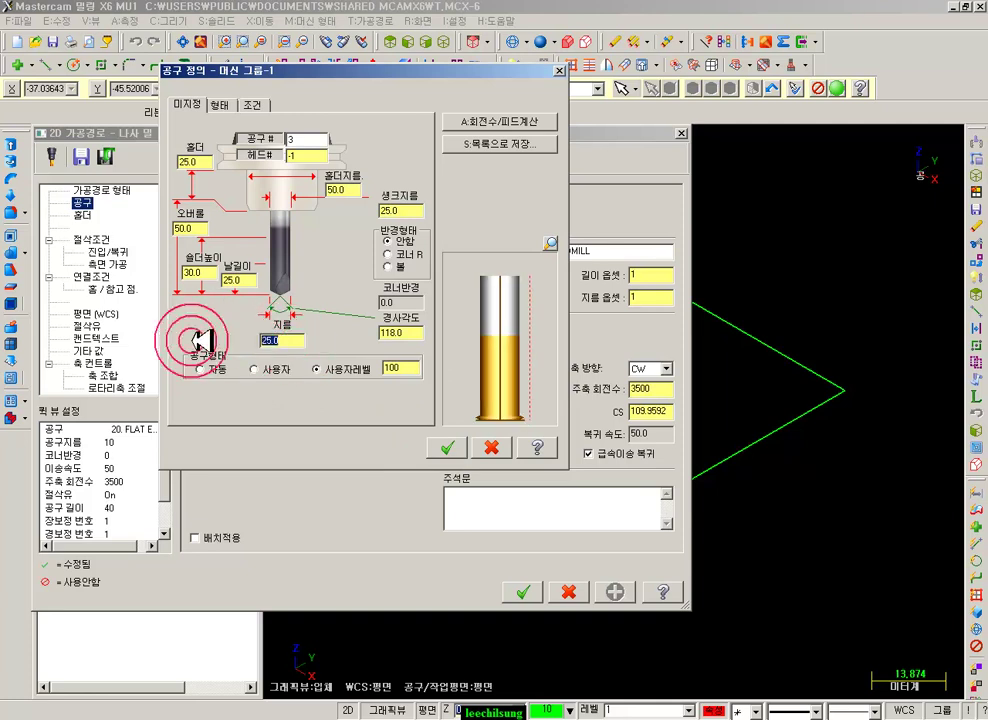
click(452, 445)
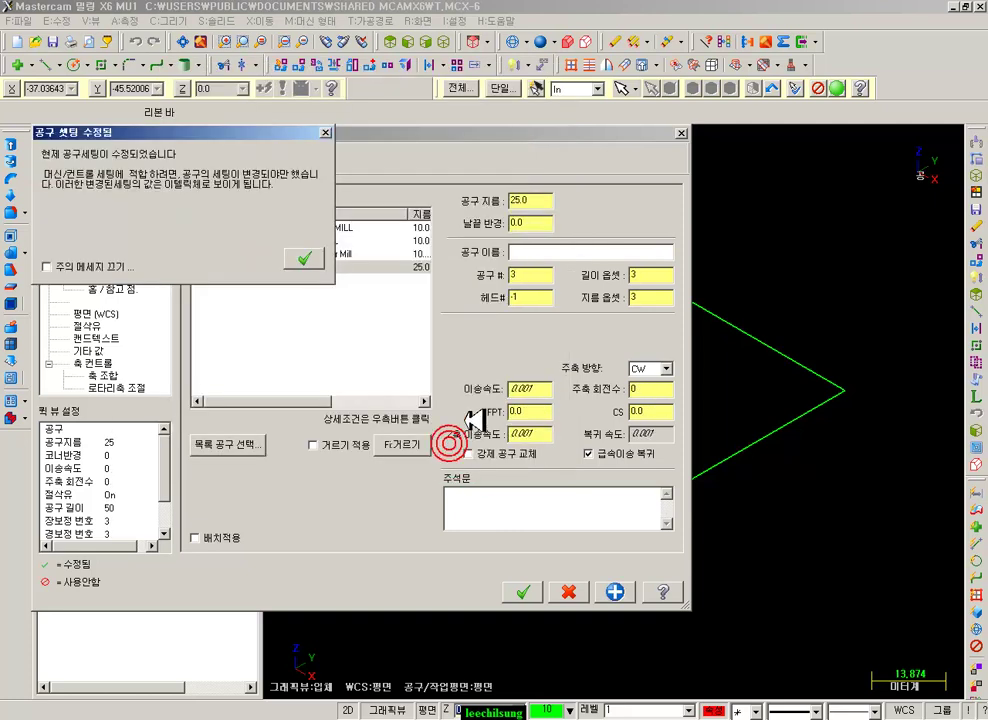
click(302, 250)
click(350, 267)
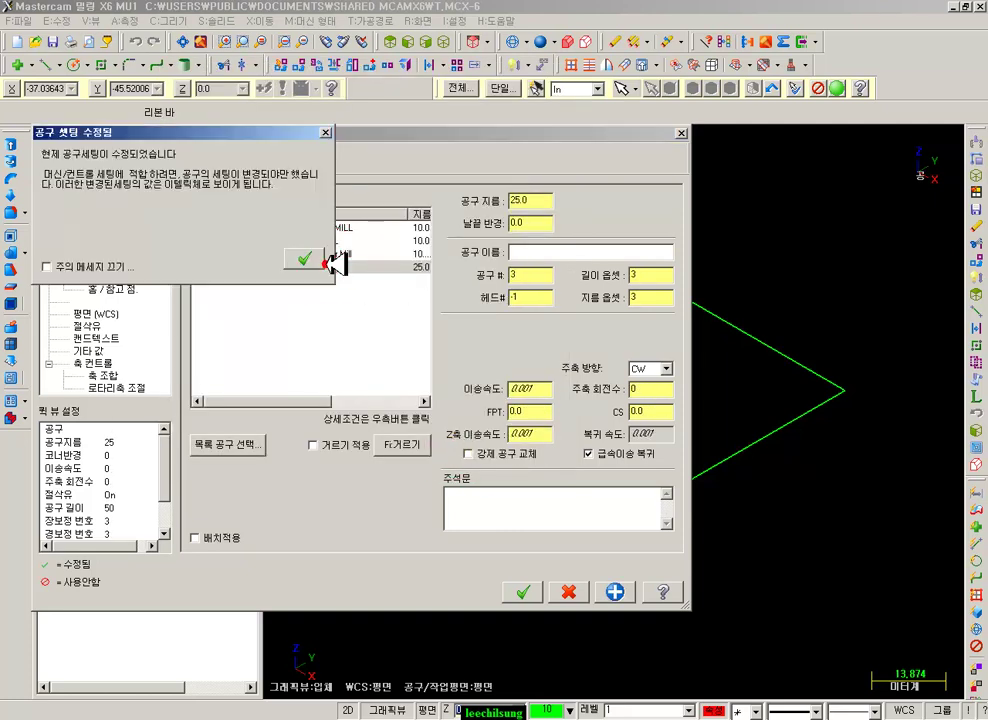
click(306, 261)
click(506, 368)
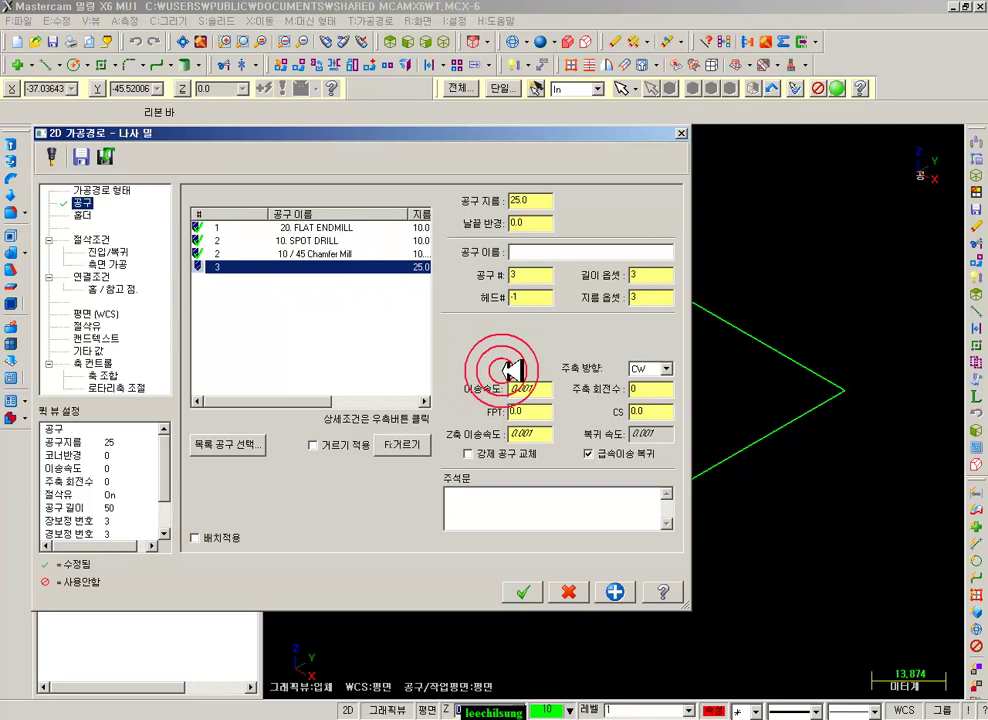
- Set the thread pitch to 2.0 and the overcut allowance to 2.0 in the cut parameters
click(91, 240)
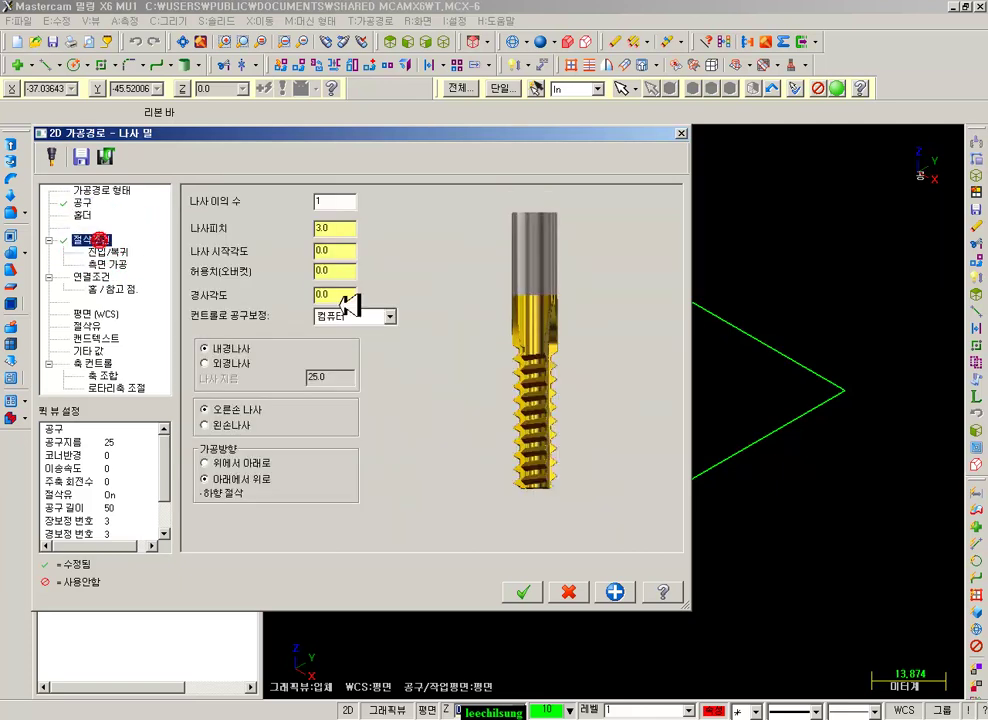
click(340, 205)
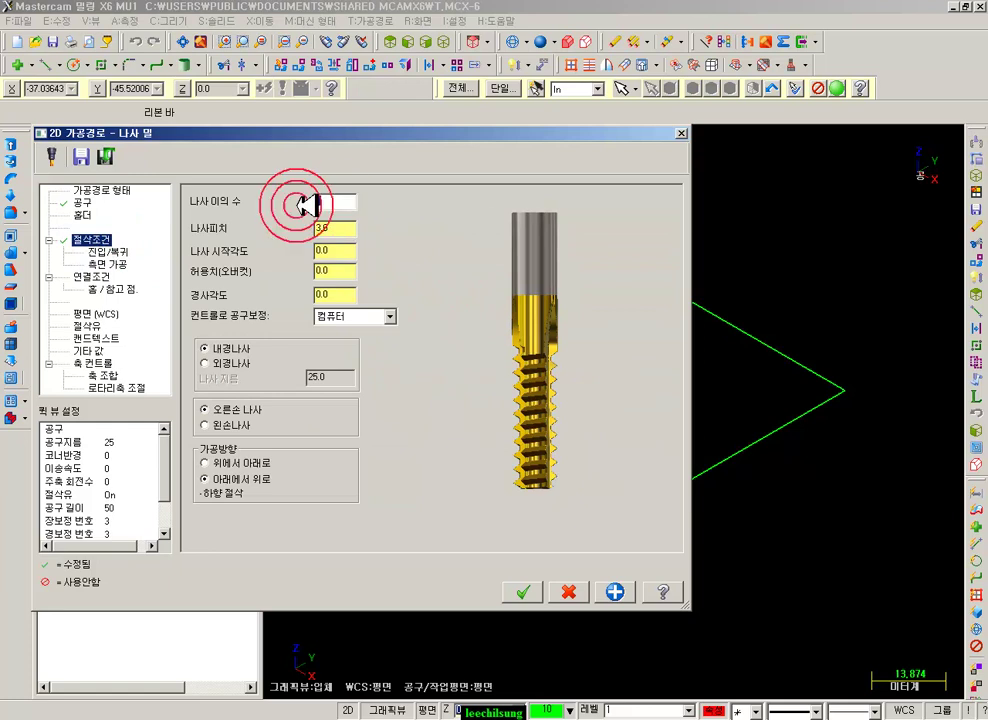
click(343, 205)
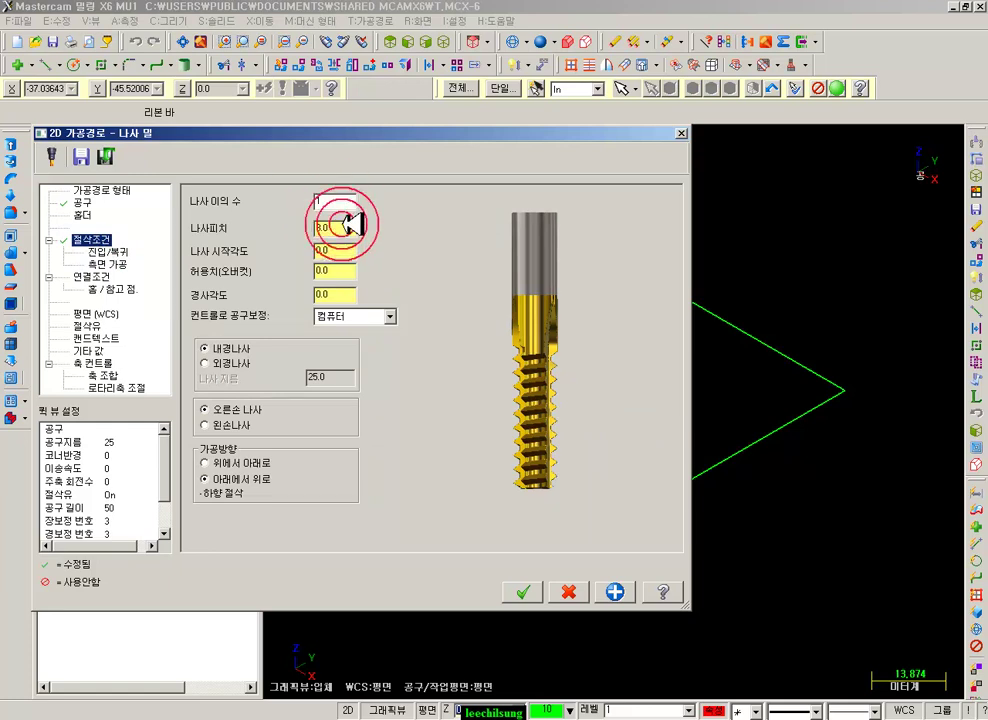
click(340, 228)
text(2)
click(340, 250)
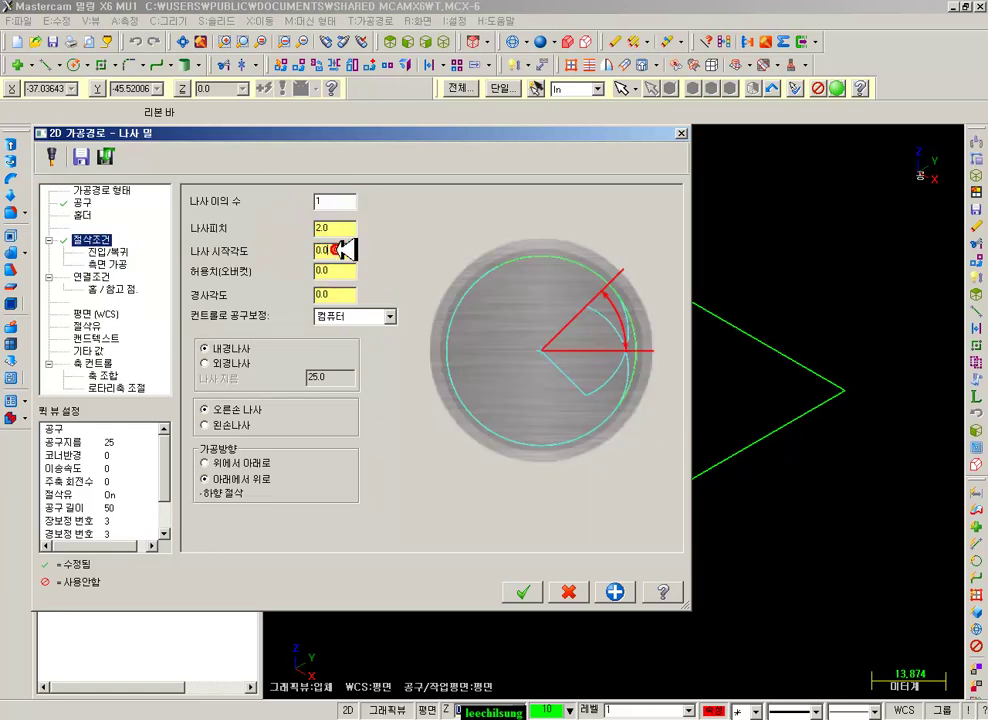
click(340, 270)
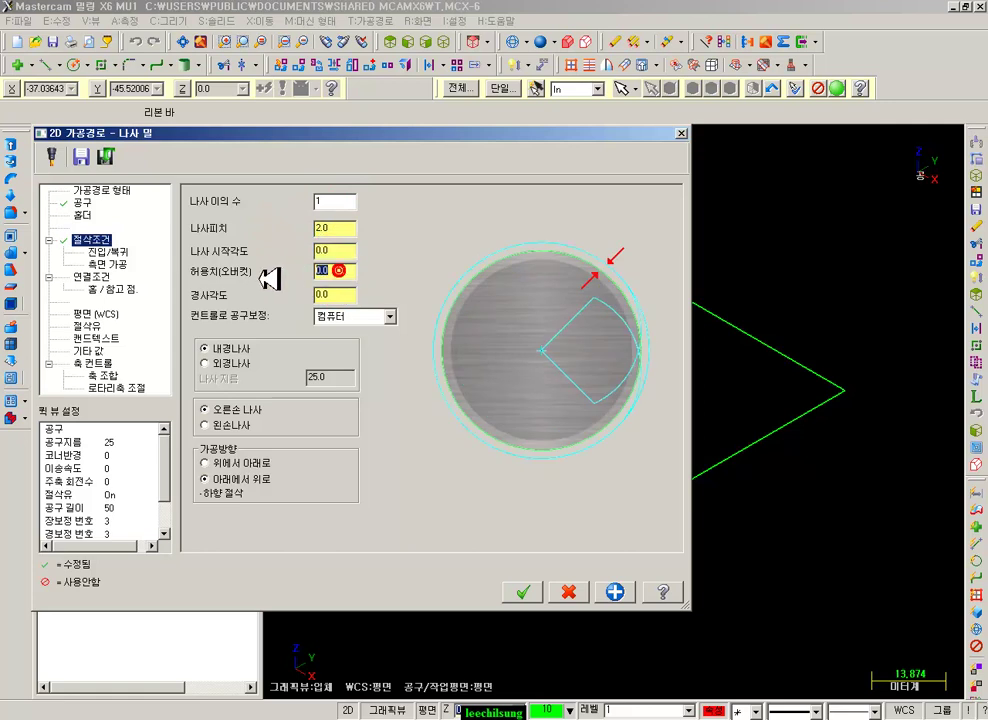
click(341, 272)
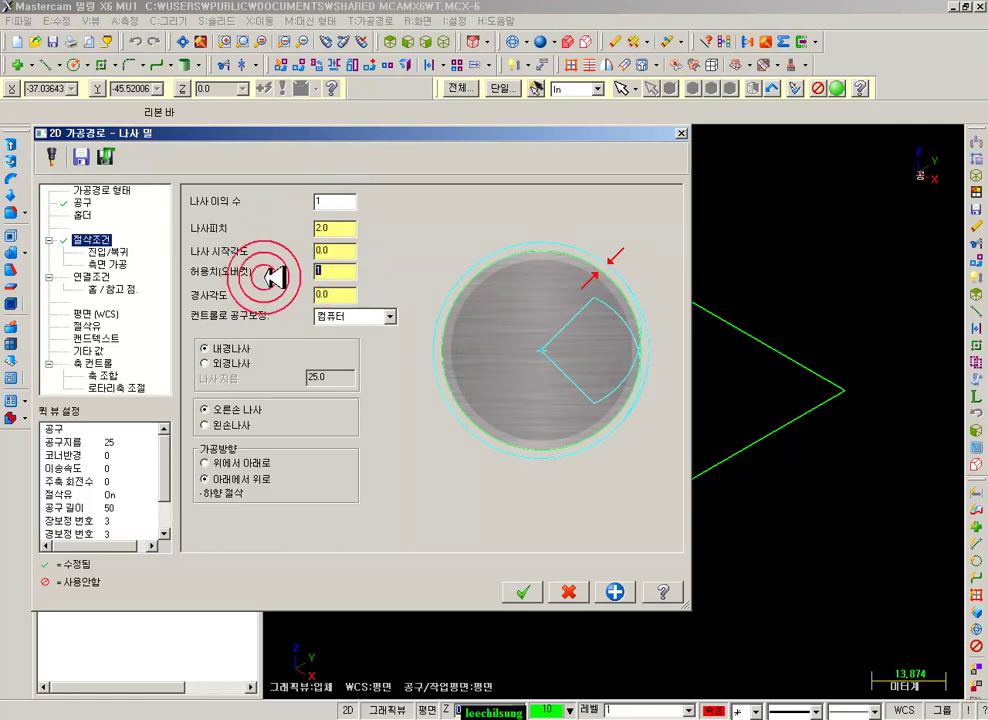
click(338, 294)
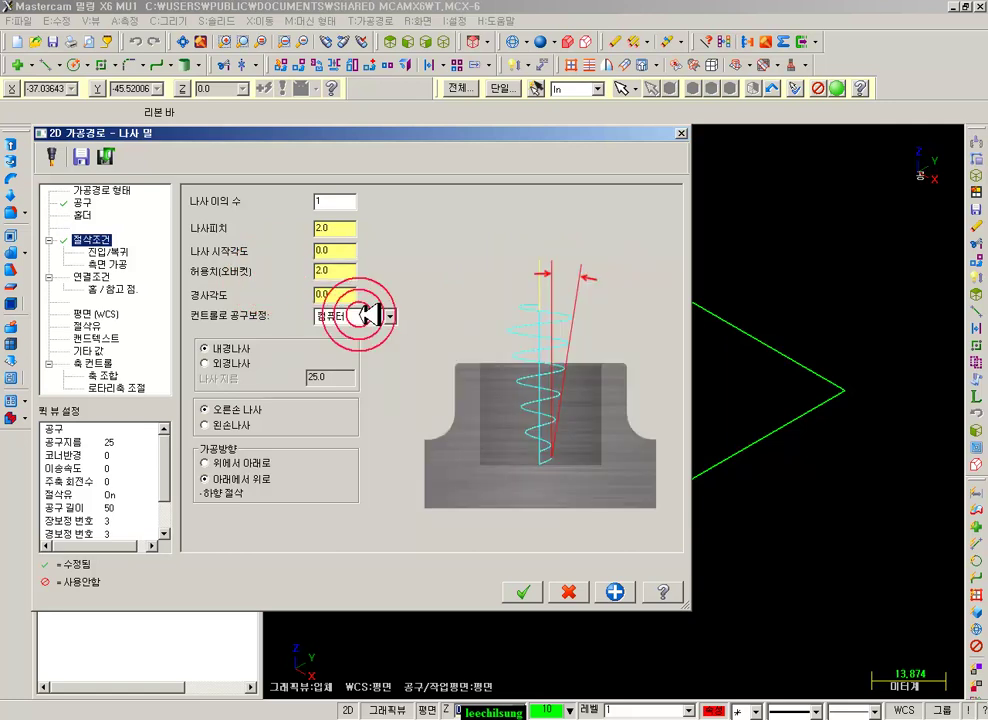
- Make it an external thread machined from top to bottom
click(207, 363)
click(256, 425)
click(258, 447)
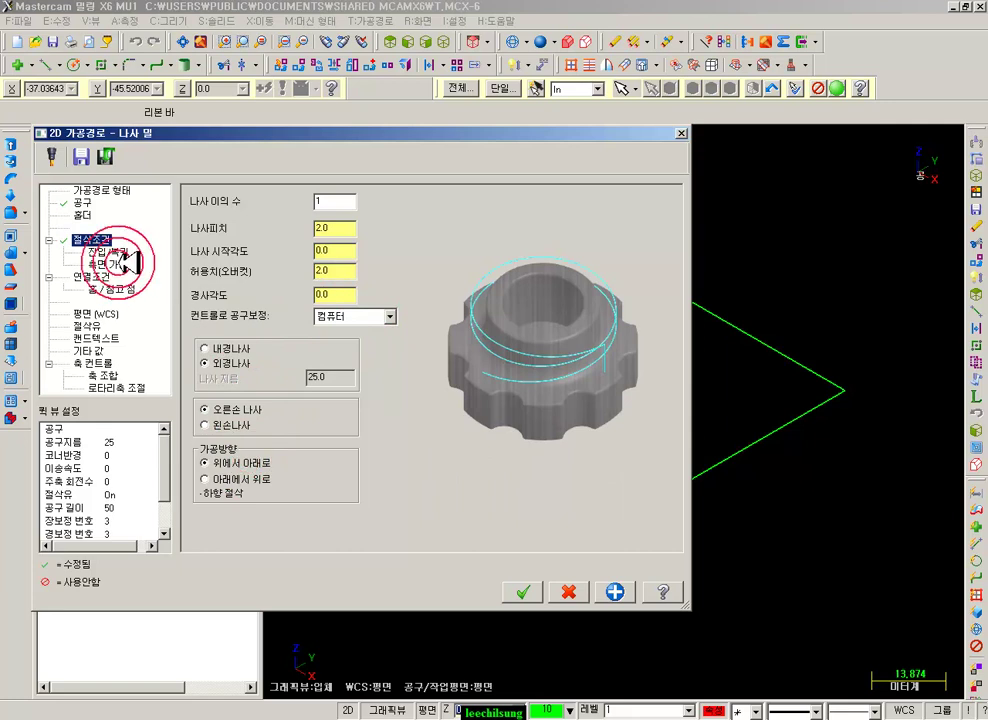
- Set the lead-in/lead-out line length to 5
click(125, 254)
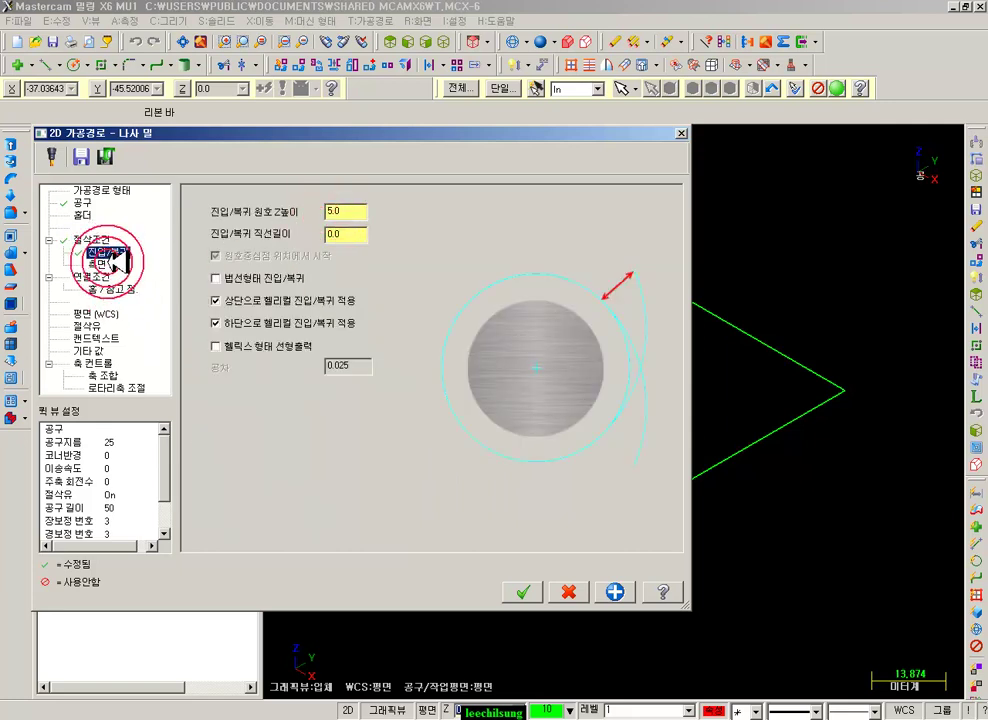
click(341, 234)
text(5)
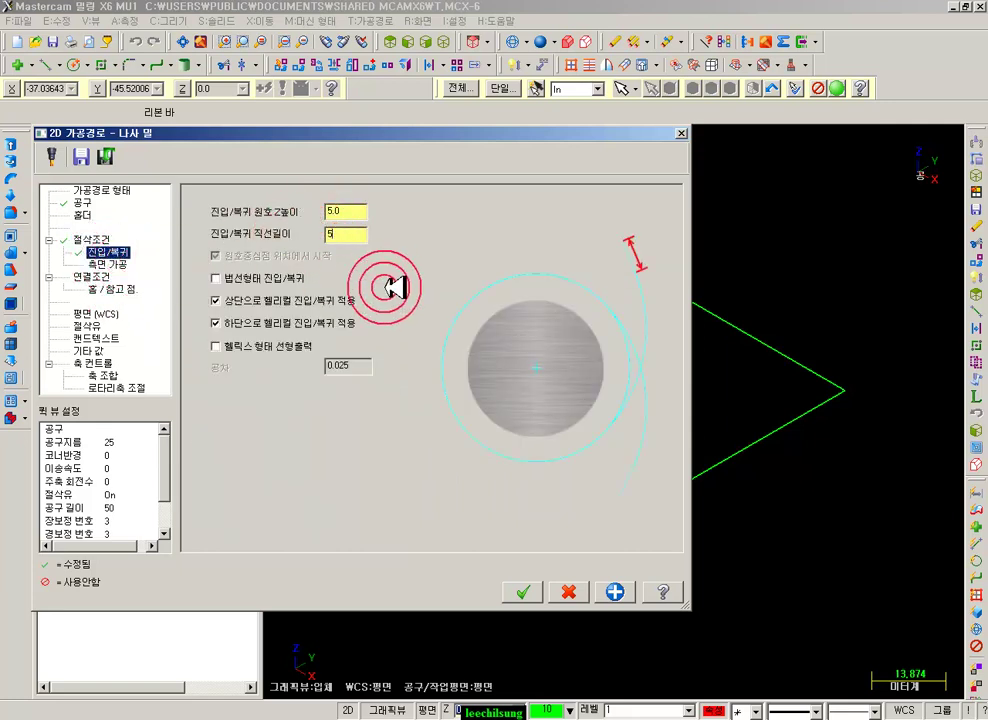
click(125, 263)
- Set the thread depth to -20 in the linking parameters
click(112, 277)
click(518, 456)
text(-20)
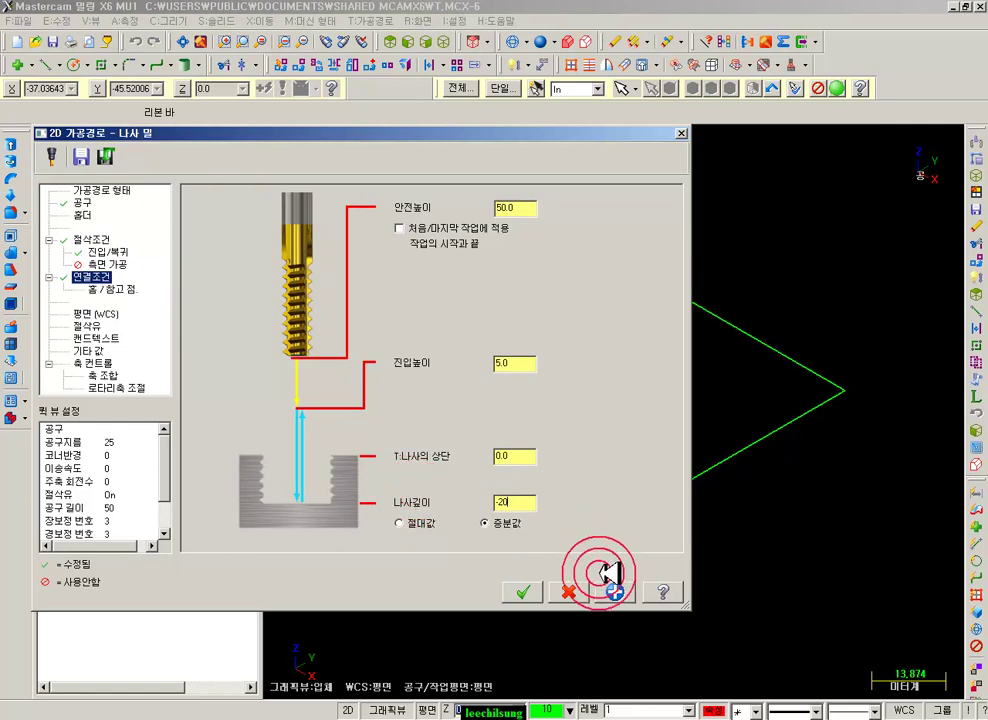
- Accept the thread mill settings to generate the toolpath and show the part in the top view
click(522, 592)
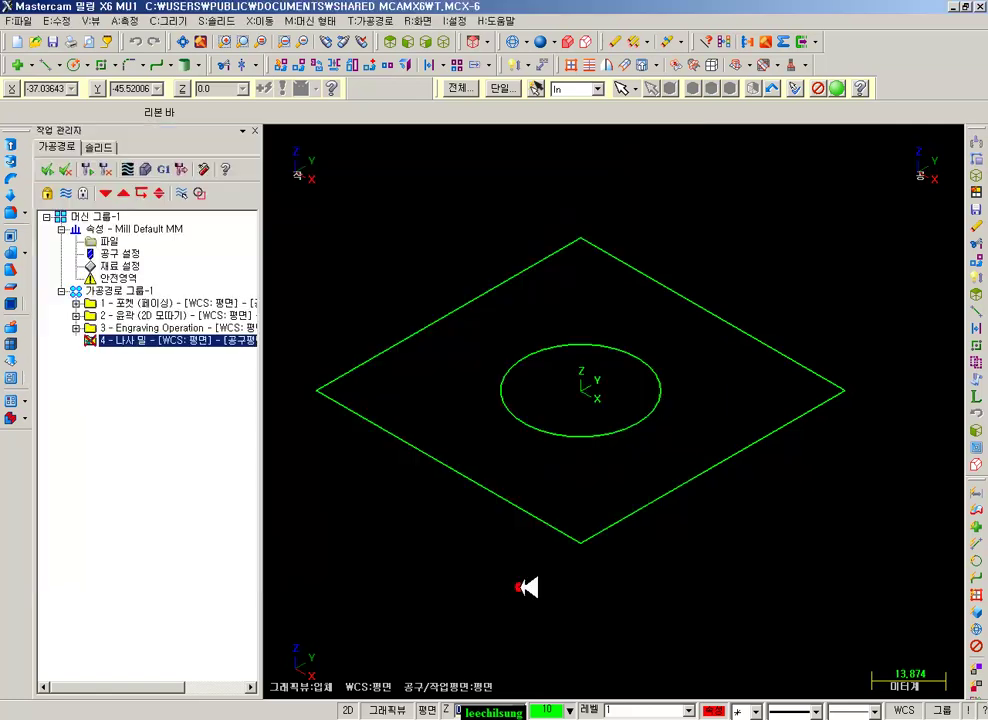
click(393, 38)
scroll(573, 160, down, 2)
click(152, 405)
- Backplot the thread mill toolpath around the circle and inspect the tool's motion
click(76, 340)
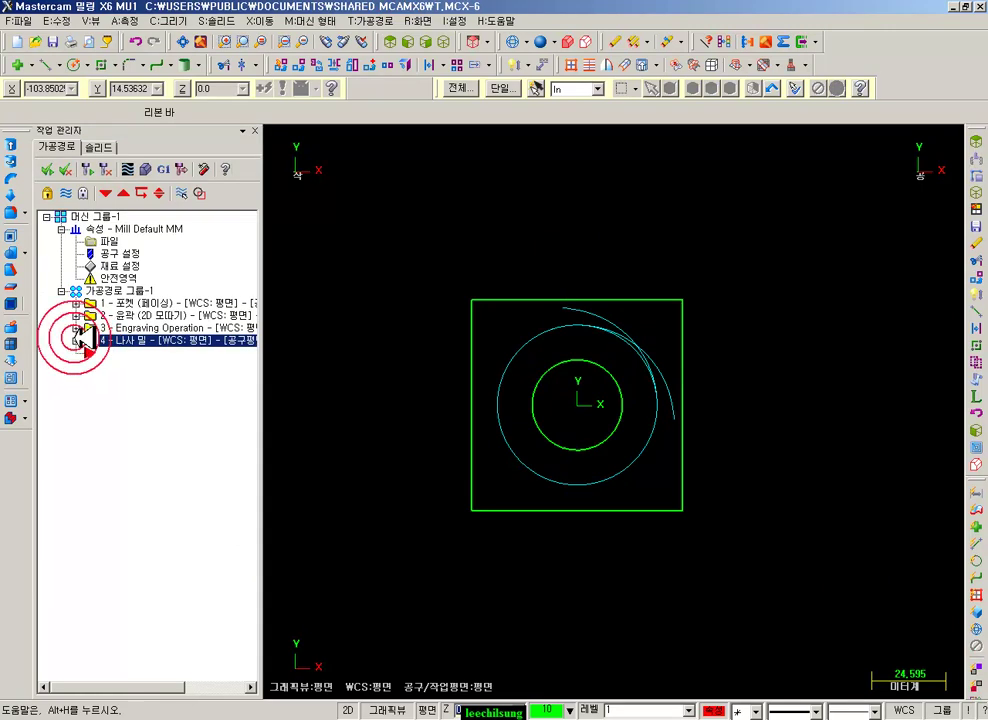
click(128, 390)
scroll(555, 370, up, 2)
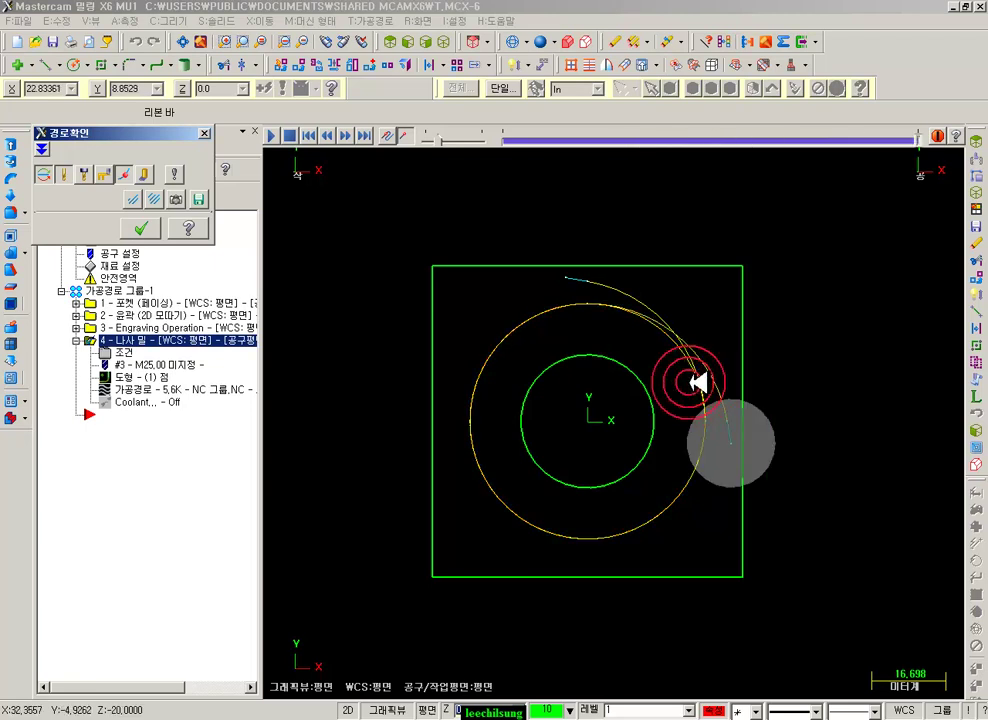
scroll(690, 410, down, 2)
click(139, 228)
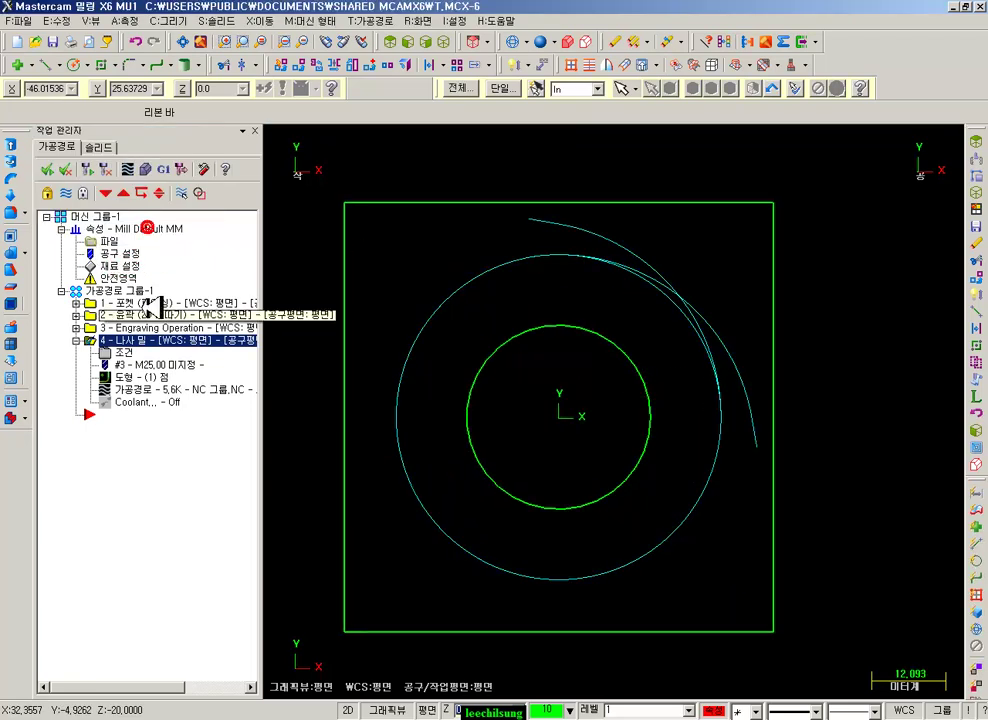
- Reopen the thread mill parameters and review its cut parameters, tool, holder and the library tool list
click(115, 350)
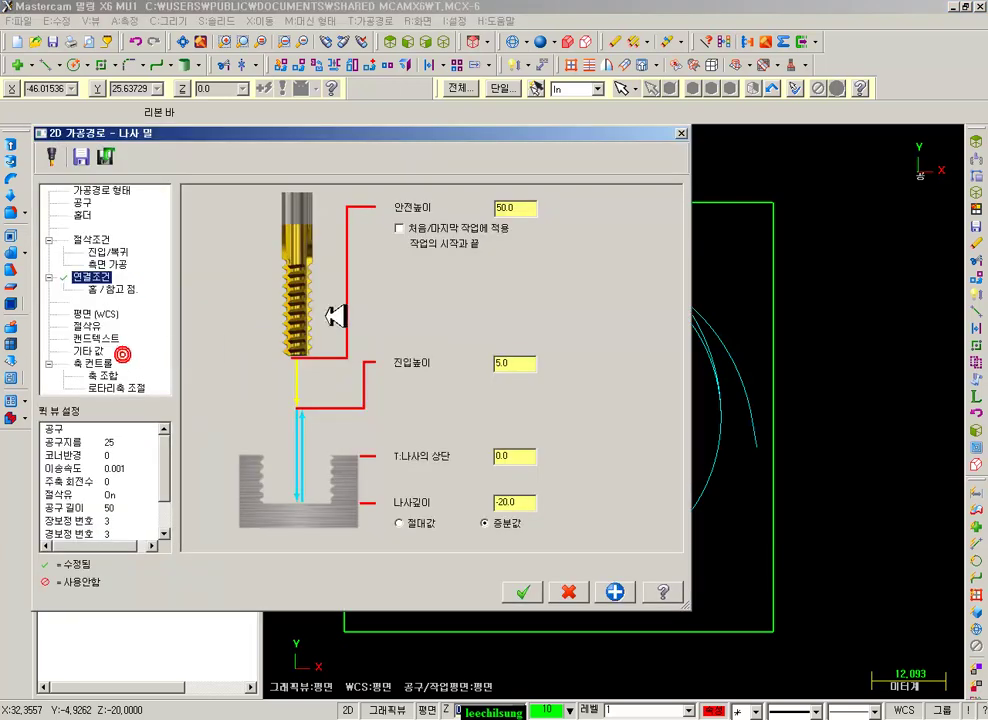
click(100, 245)
click(347, 268)
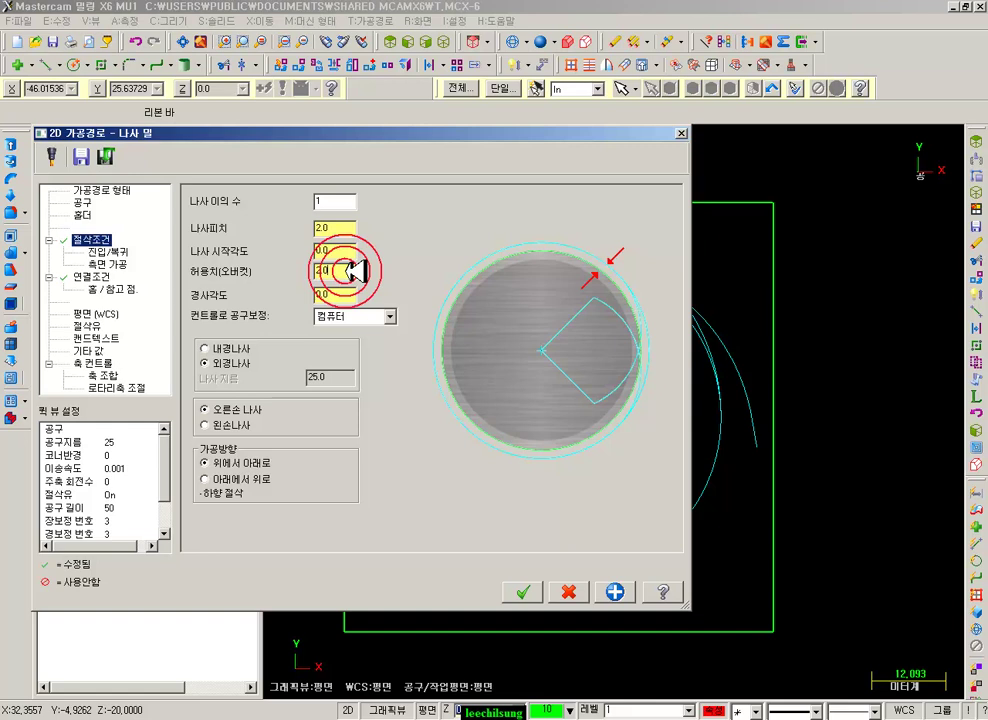
click(92, 190)
click(82, 203)
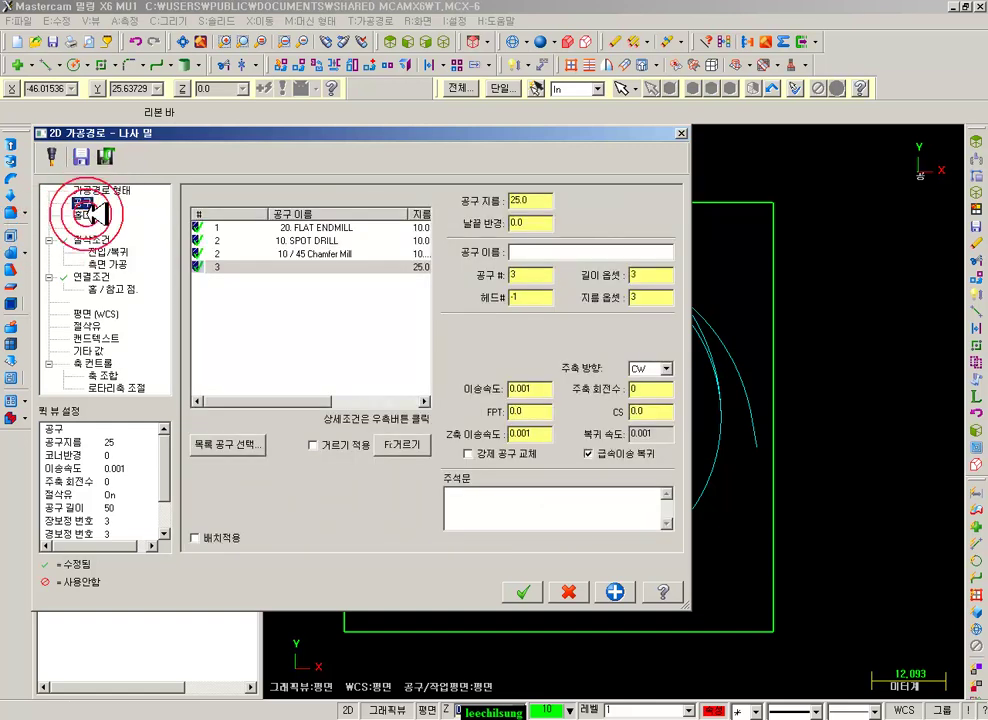
click(85, 214)
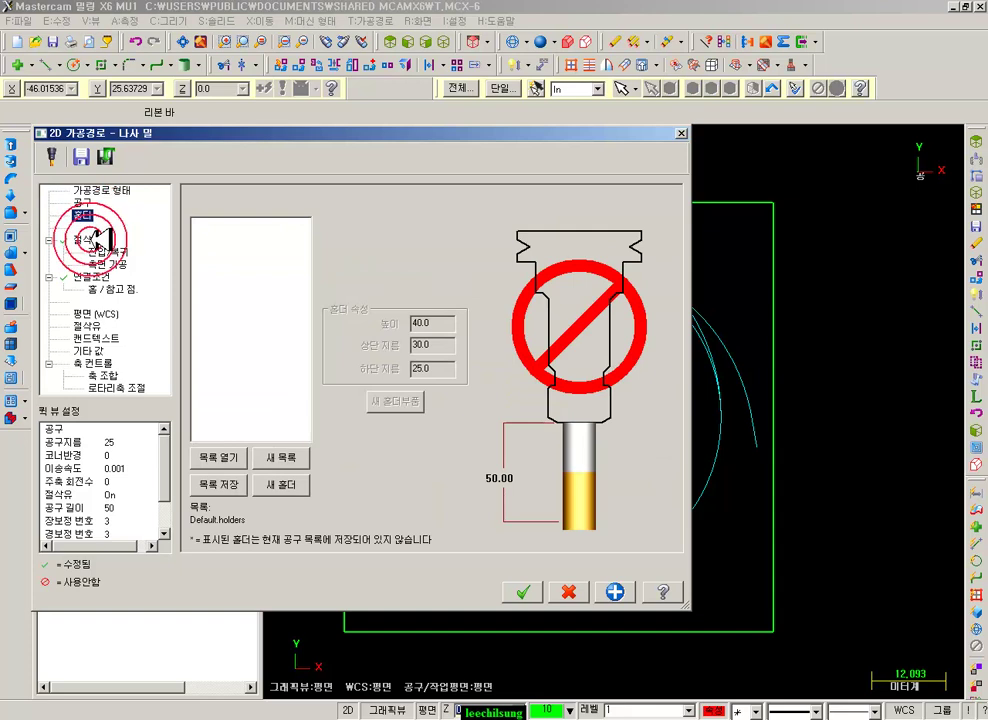
click(84, 202)
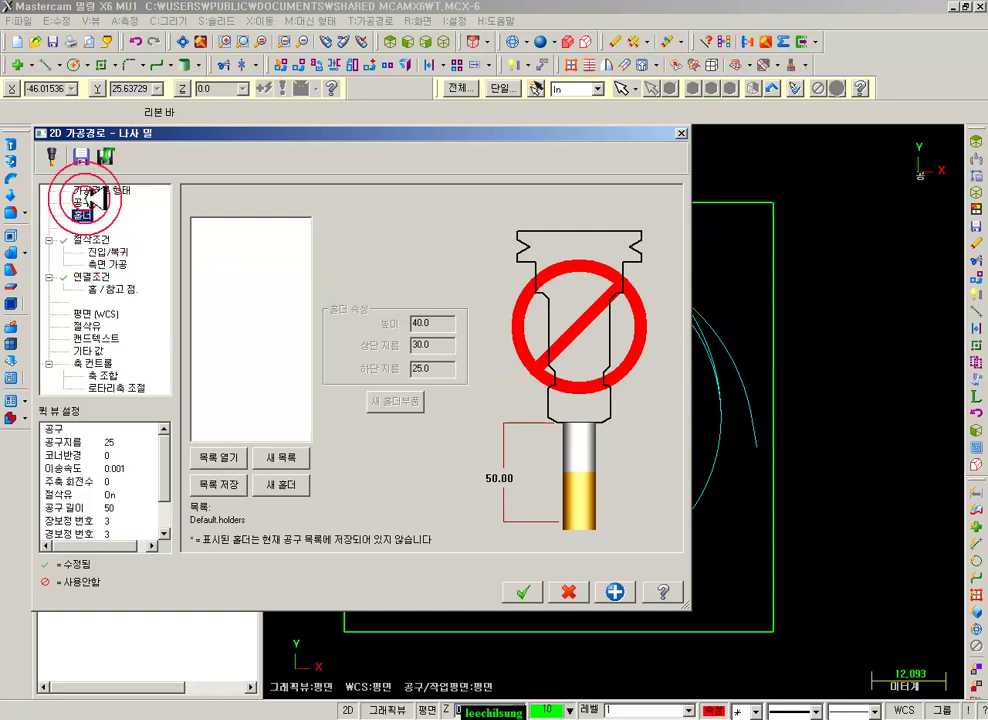
click(234, 444)
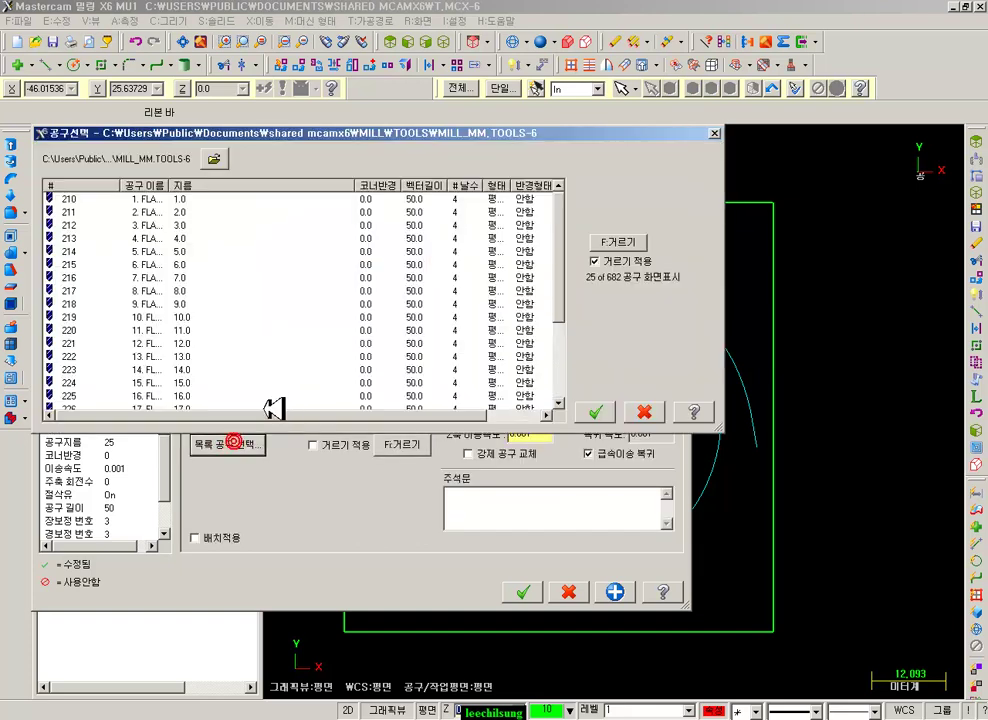
click(644, 411)
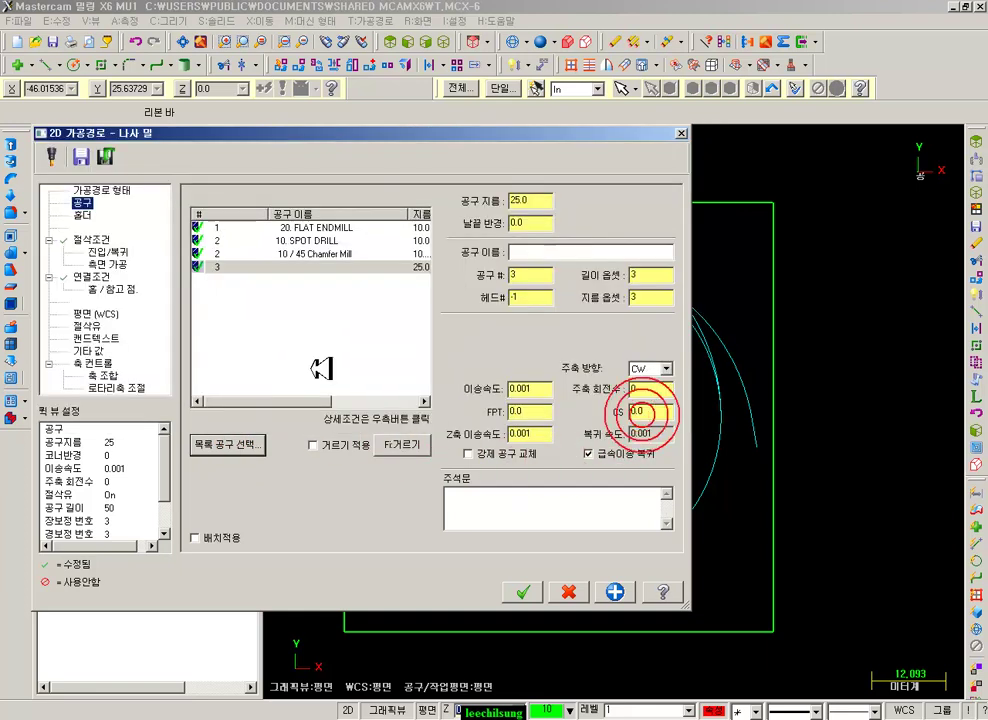
- Start a new undefined-type tool for the thread mill operation that takes its shape from custom level 100
right_click(252, 313)
click(290, 335)
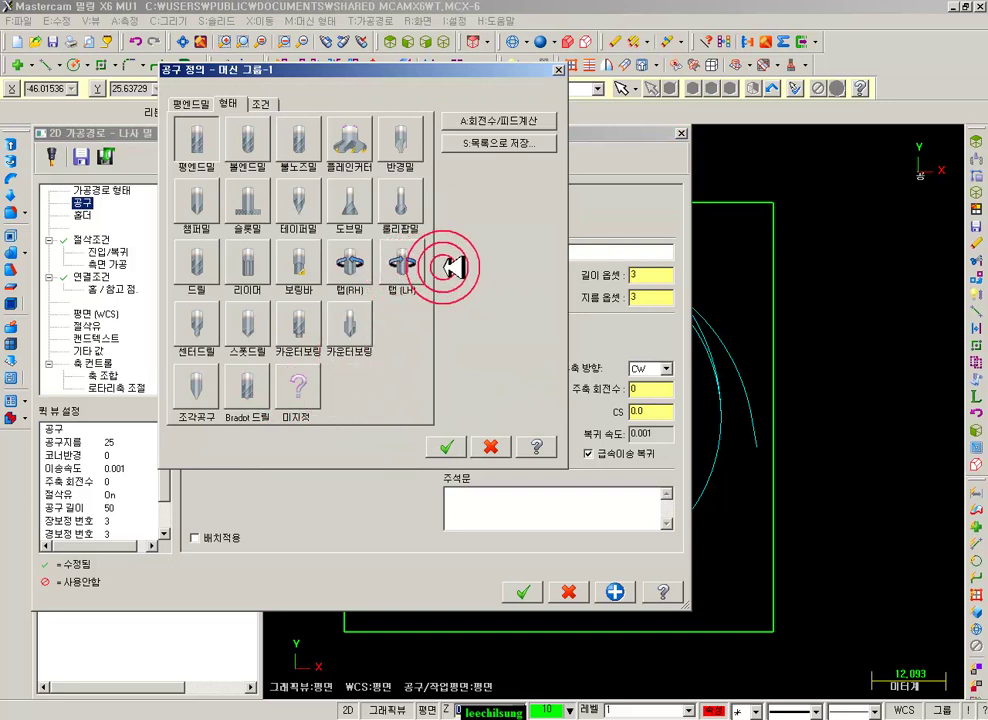
click(305, 390)
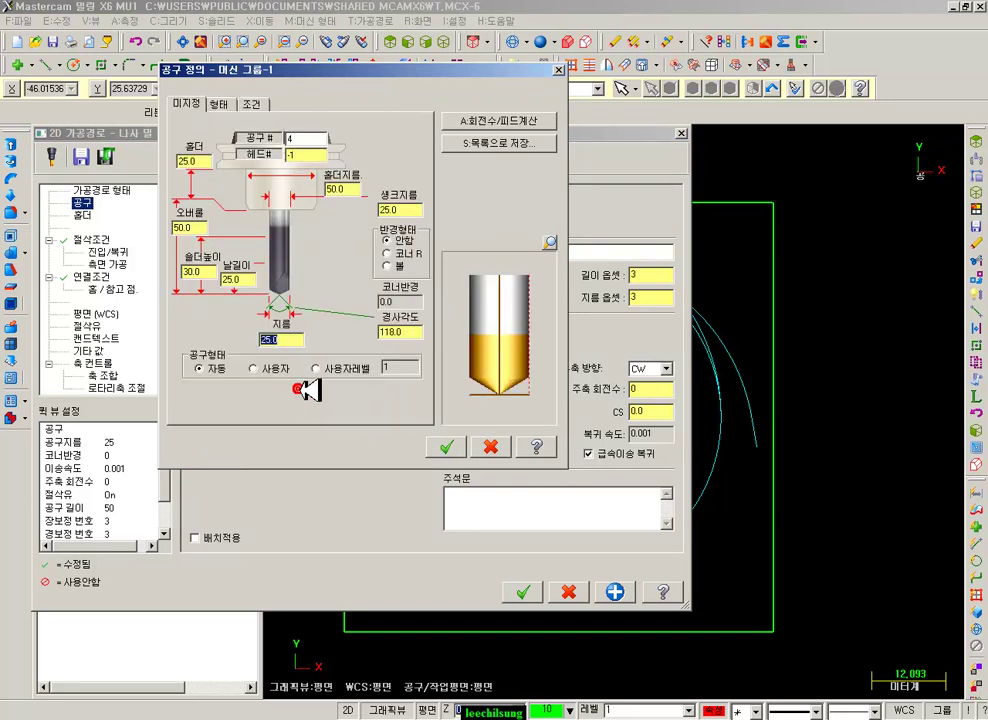
click(331, 368)
click(398, 368)
text(100)
click(291, 341)
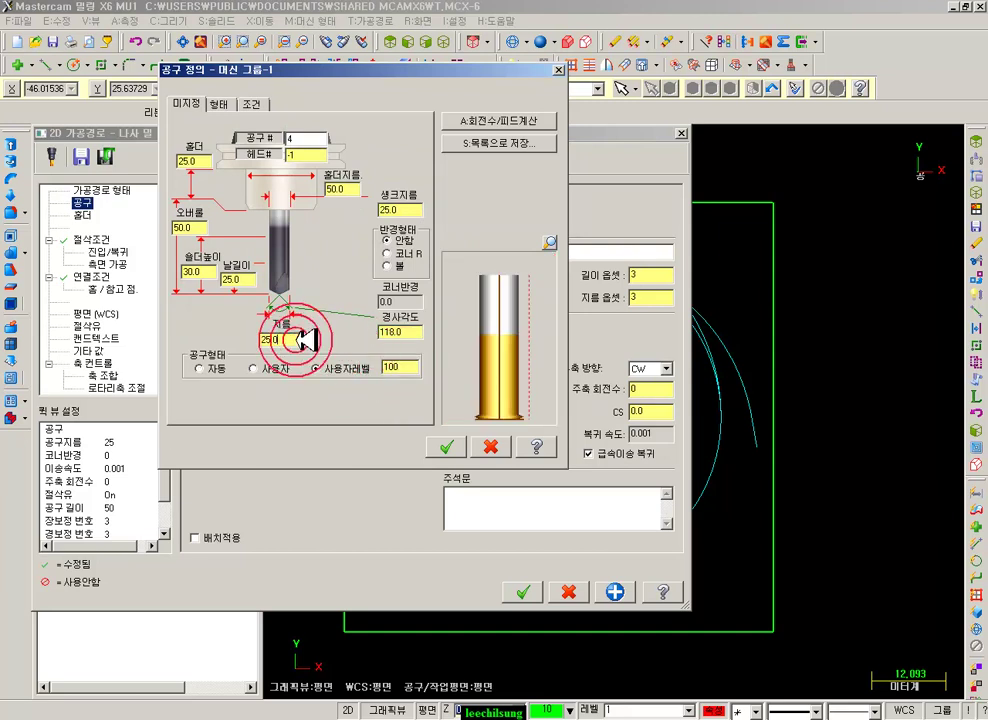
- Change the new tool to a flat end mill using custom level 100 and add it as a separate tool
click(220, 104)
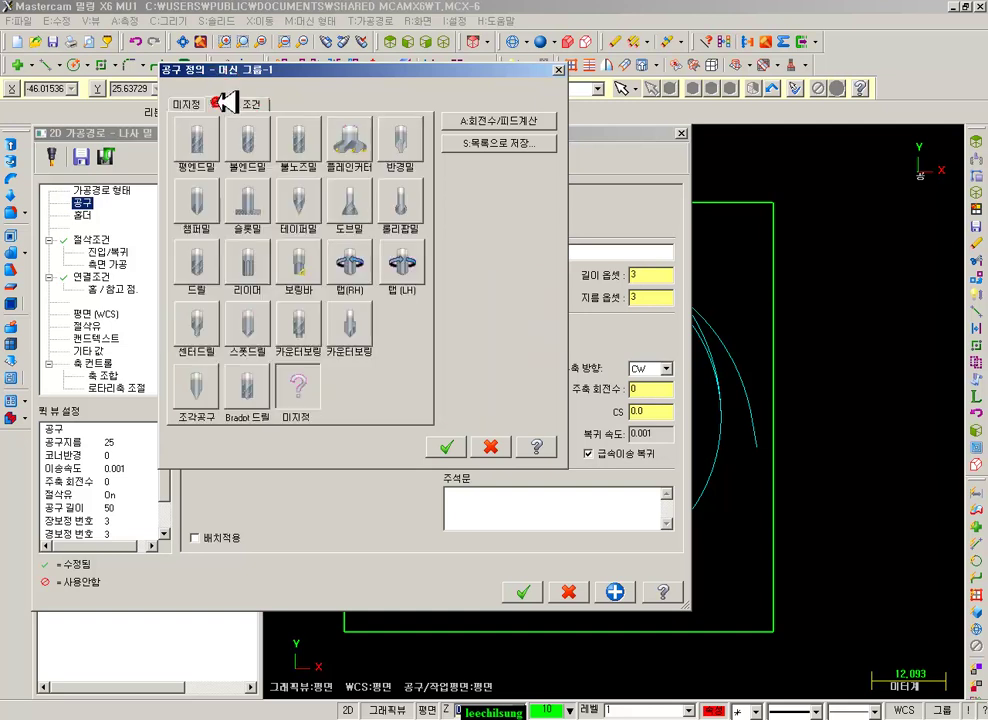
click(198, 140)
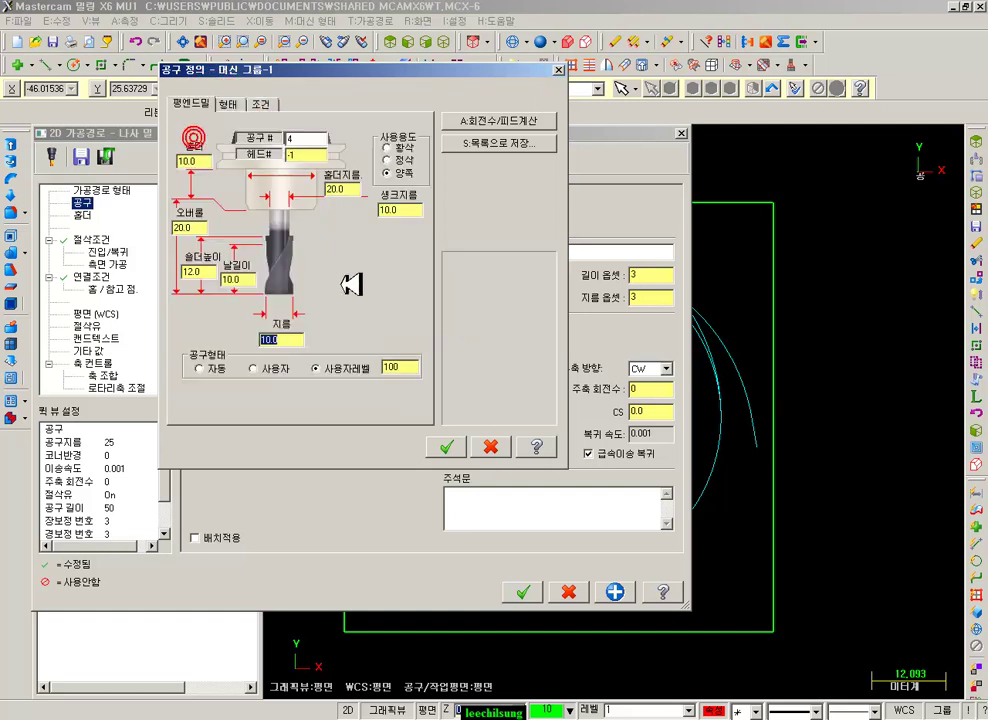
click(340, 370)
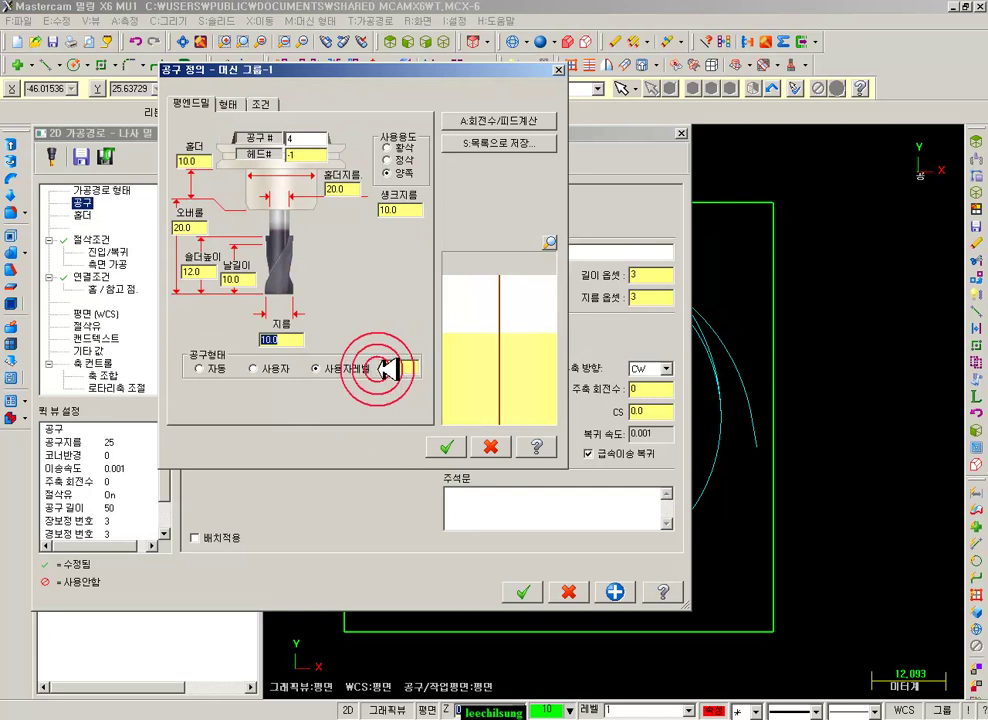
click(447, 447)
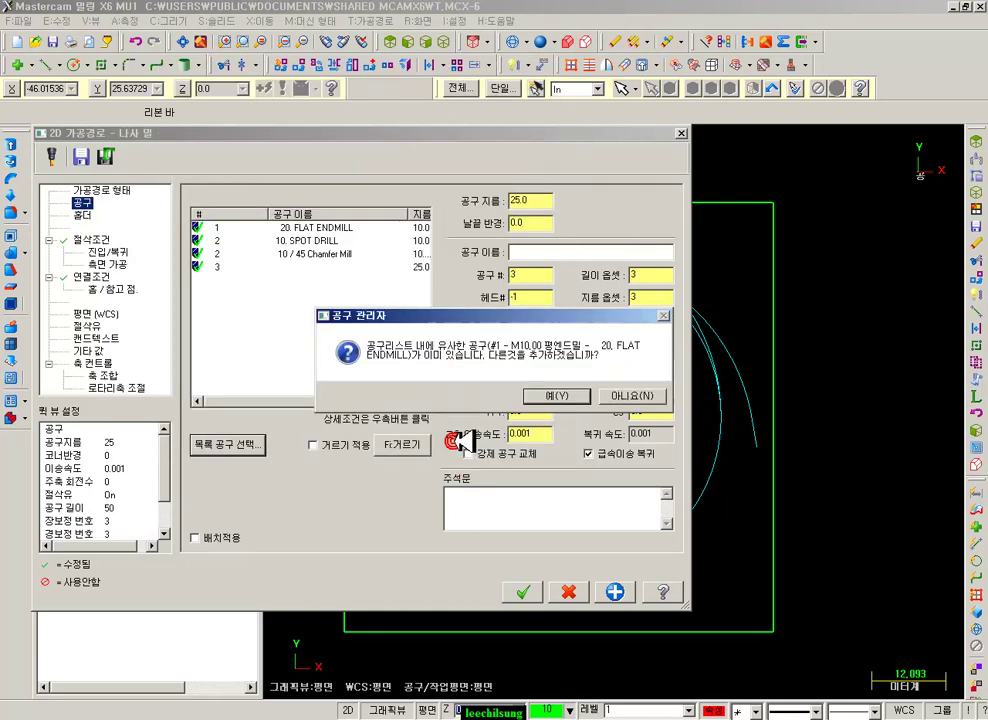
click(541, 398)
click(302, 258)
click(252, 277)
click(300, 258)
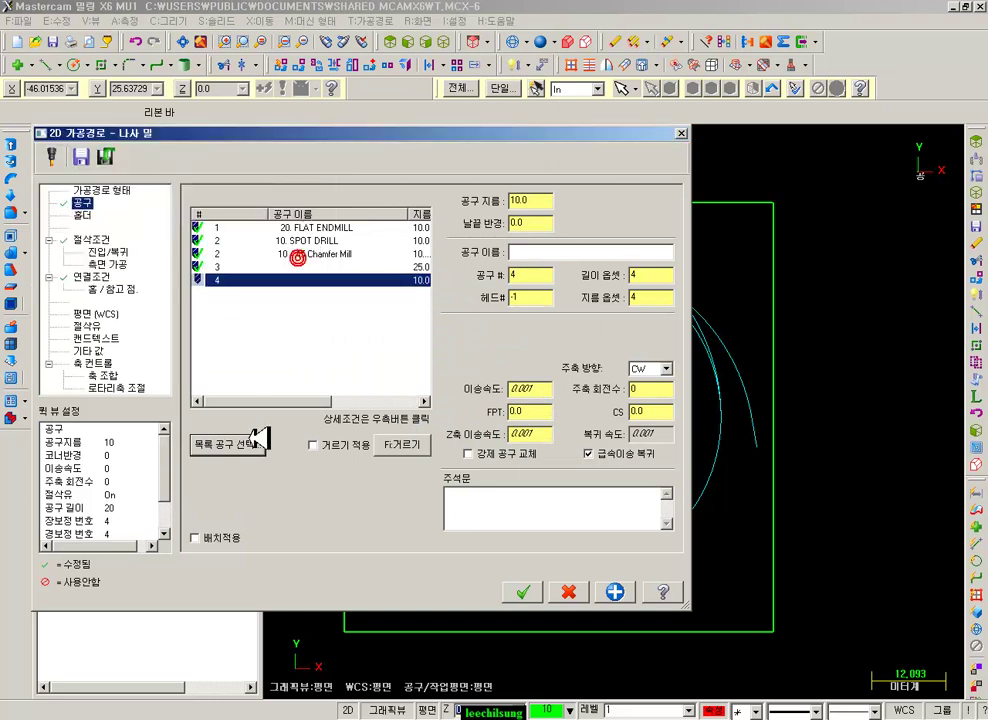
click(247, 442)
click(620, 413)
click(299, 445)
click(299, 330)
right_click(299, 329)
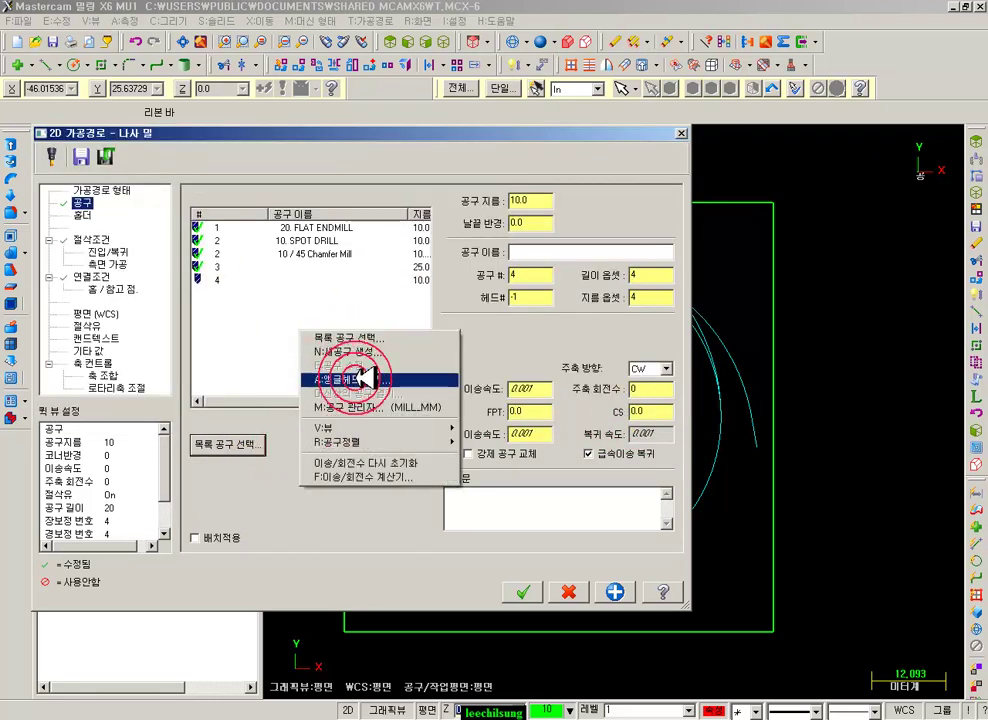
click(358, 352)
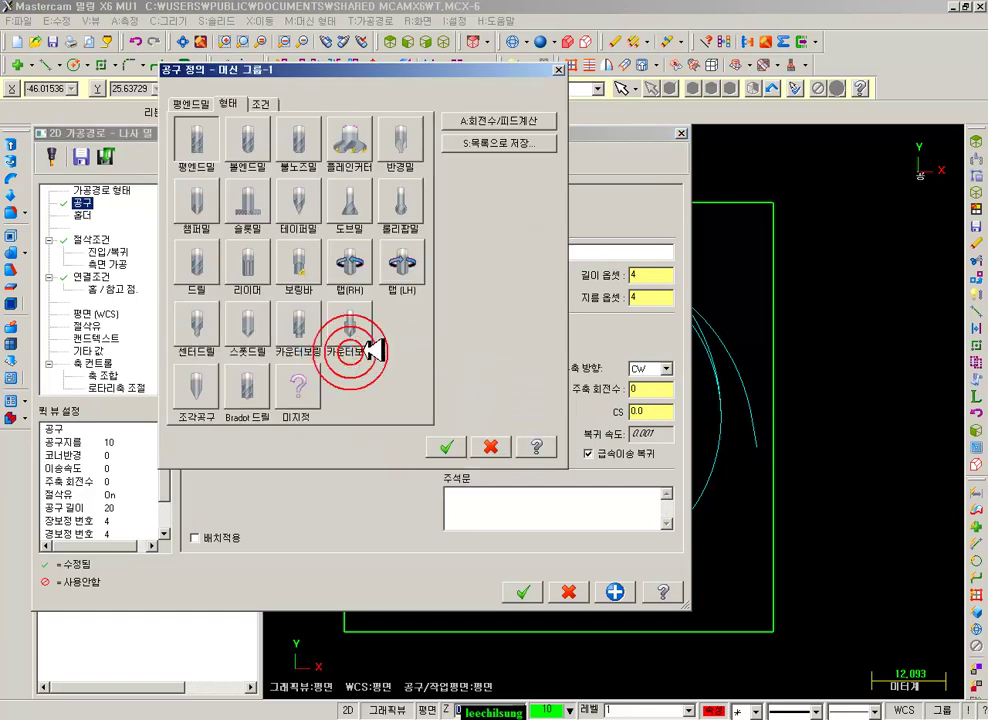
click(275, 202)
click(350, 368)
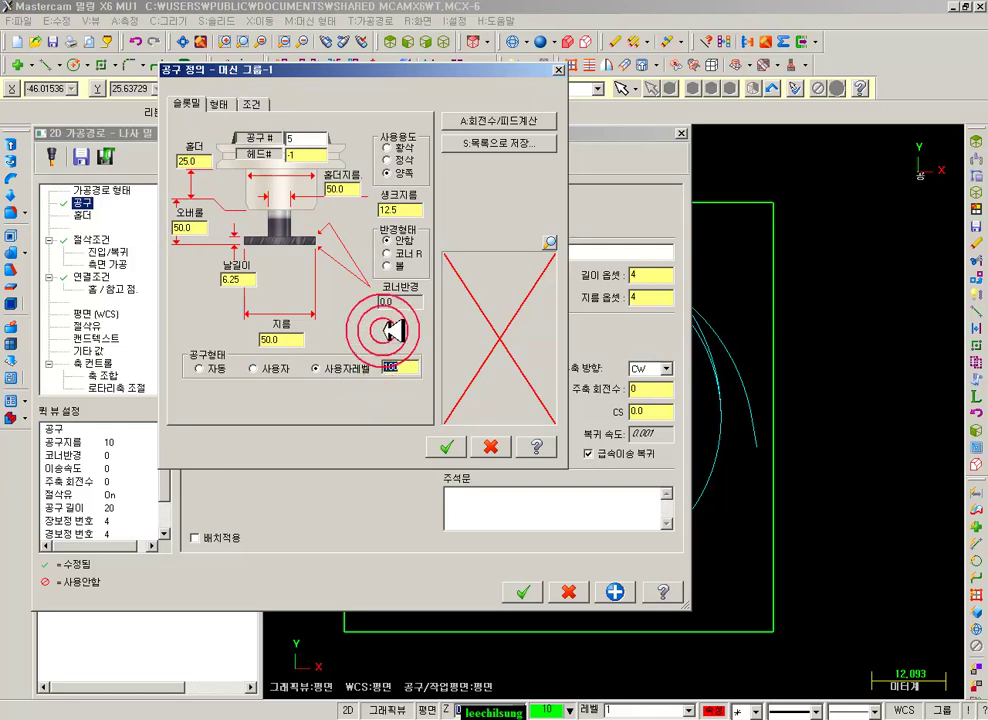
click(316, 332)
click(412, 368)
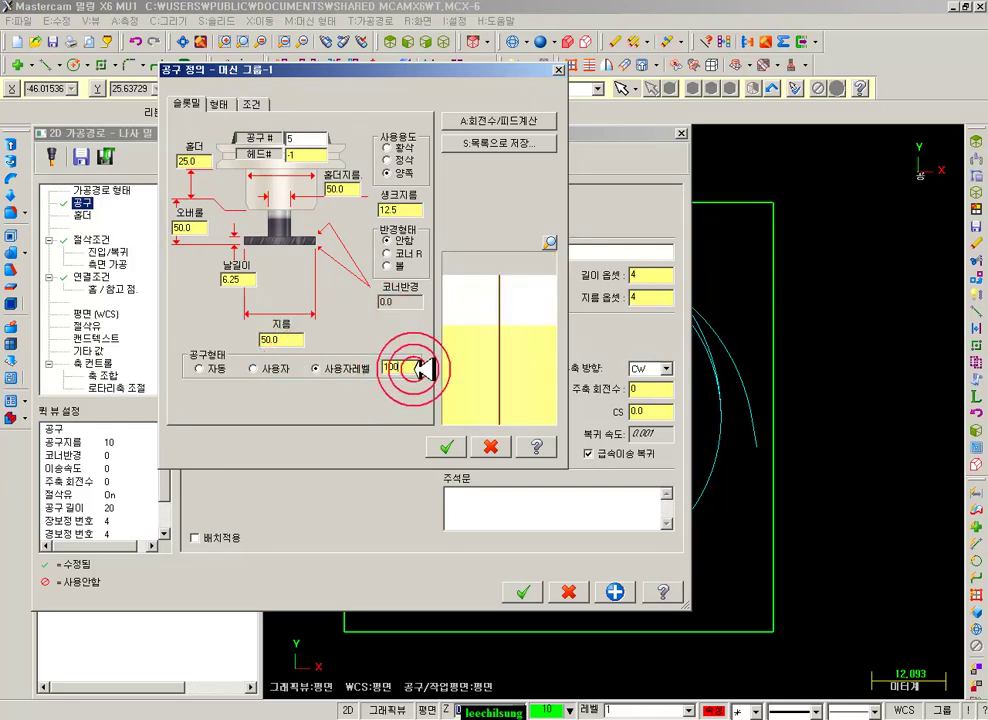
click(501, 451)
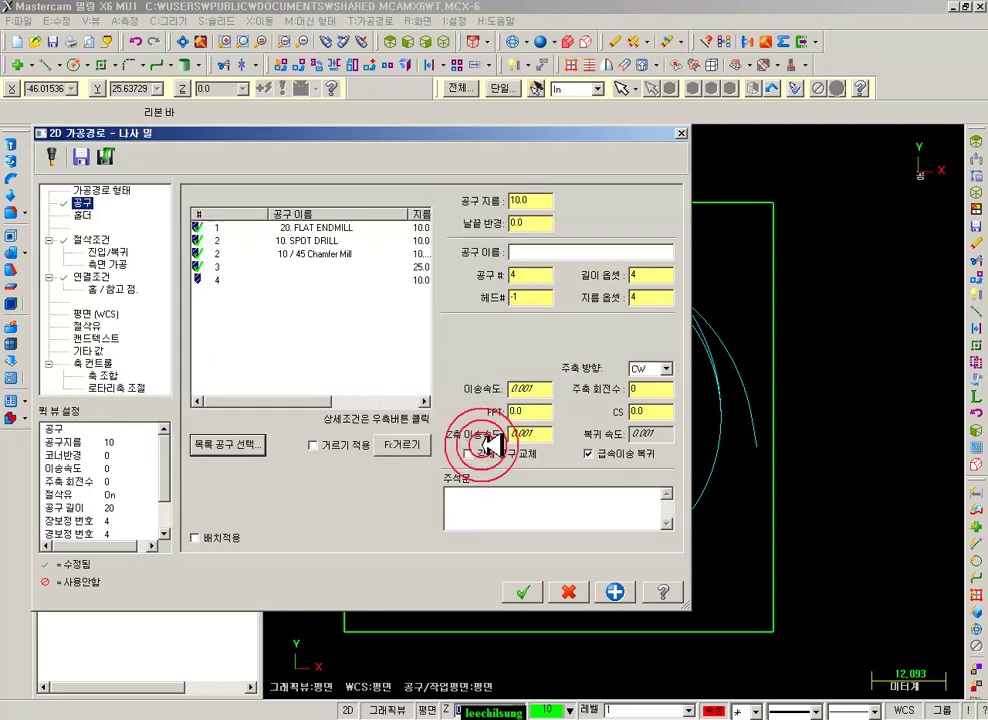
- Create another new tool of undefined type with a 20 diameter and its shape taken from custom level 100
right_click(260, 312)
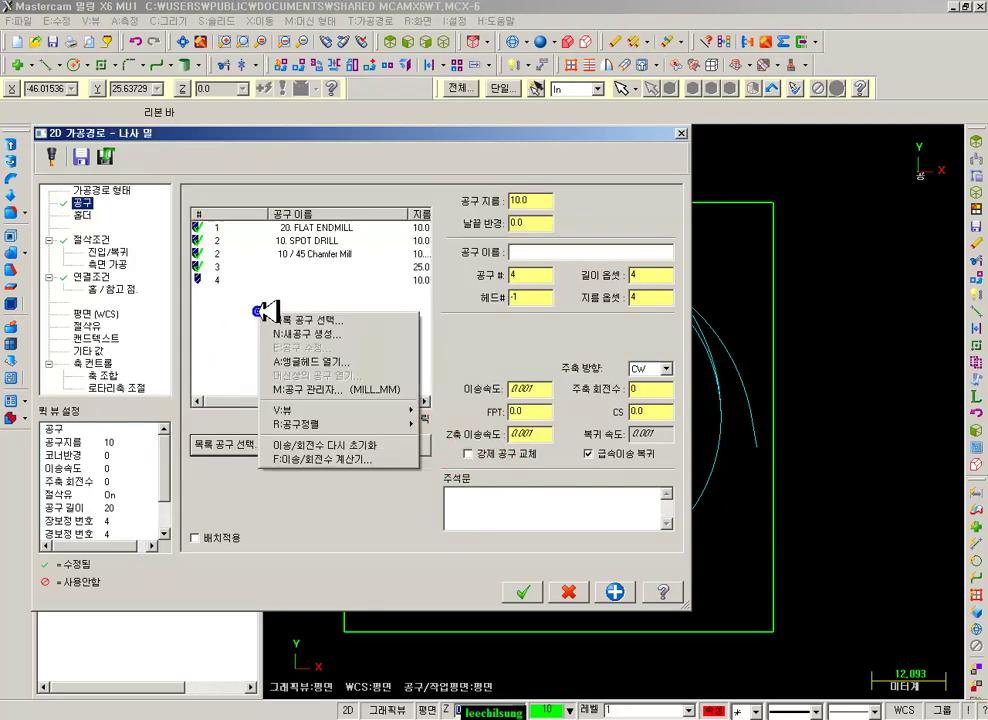
click(314, 318)
click(318, 333)
click(315, 392)
click(315, 392)
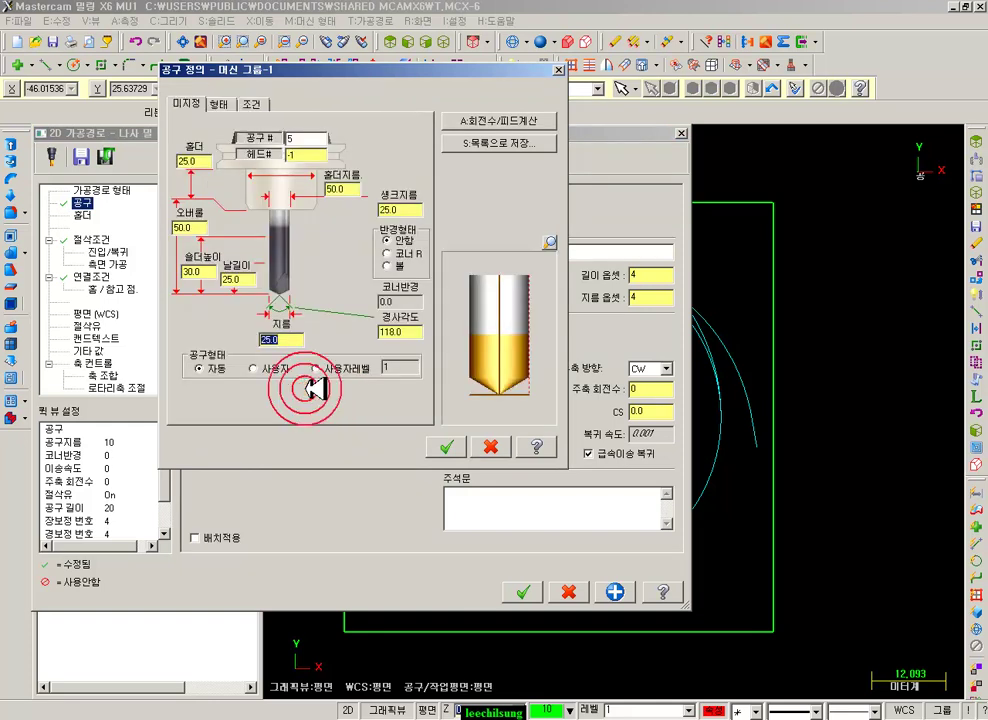
click(296, 342)
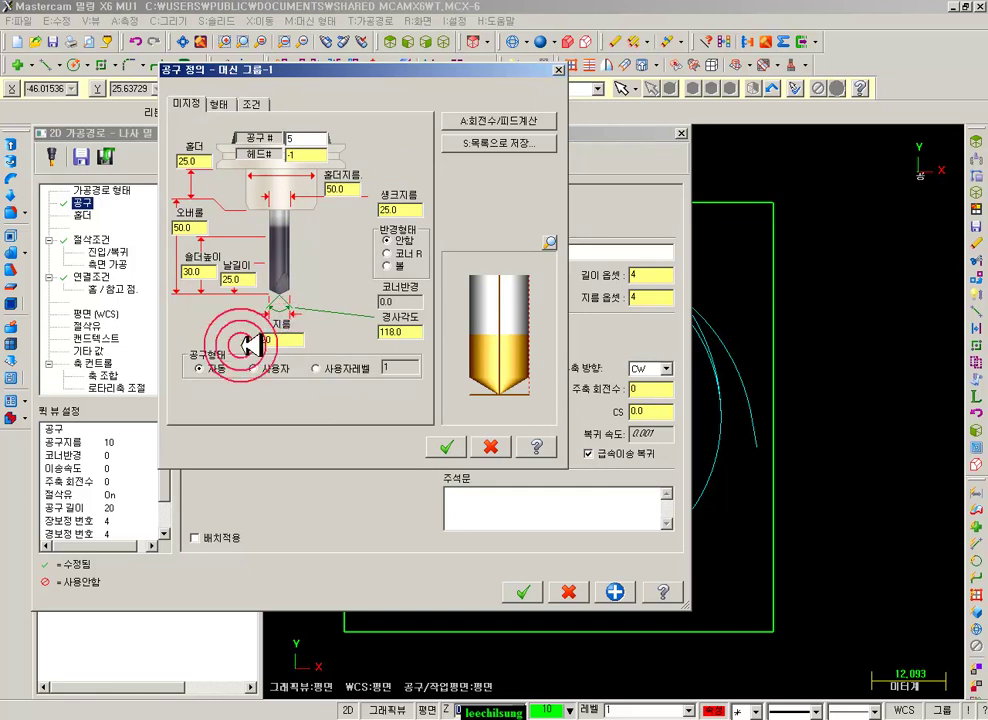
key(Return)
click(342, 370)
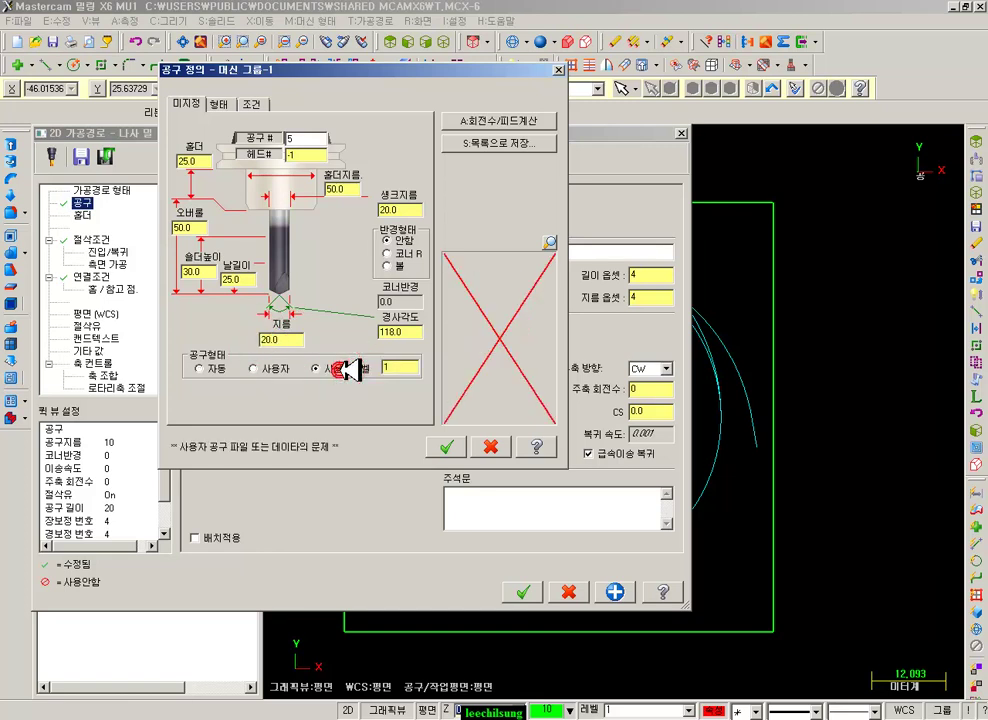
click(395, 368)
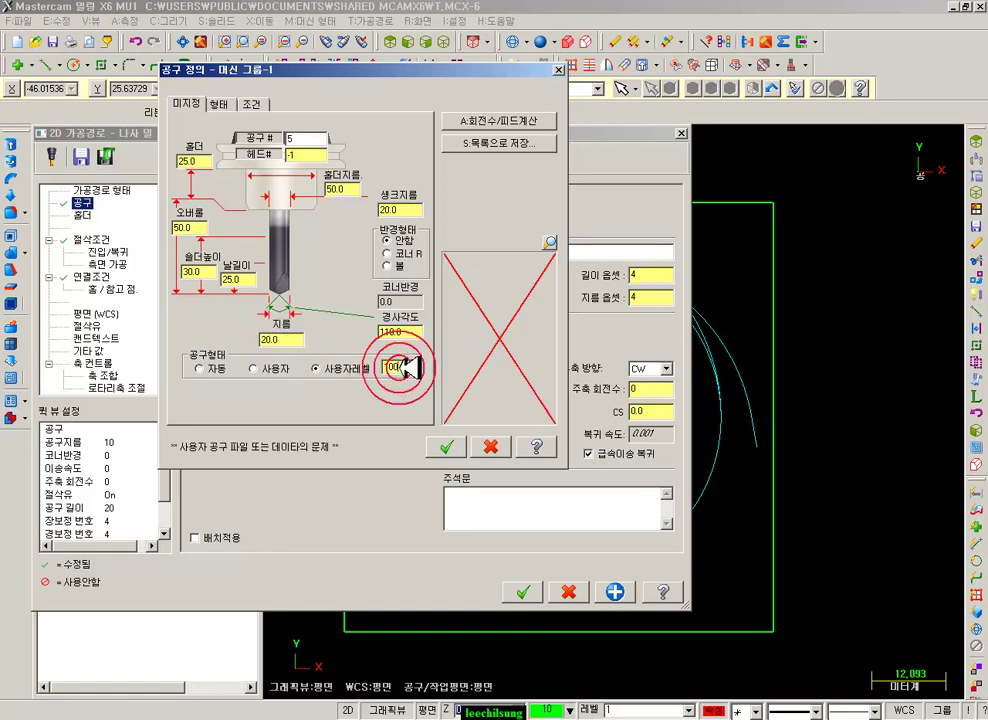
- Set the level 100 custom tool's diameter to 25 and refresh its shape preview
click(292, 340)
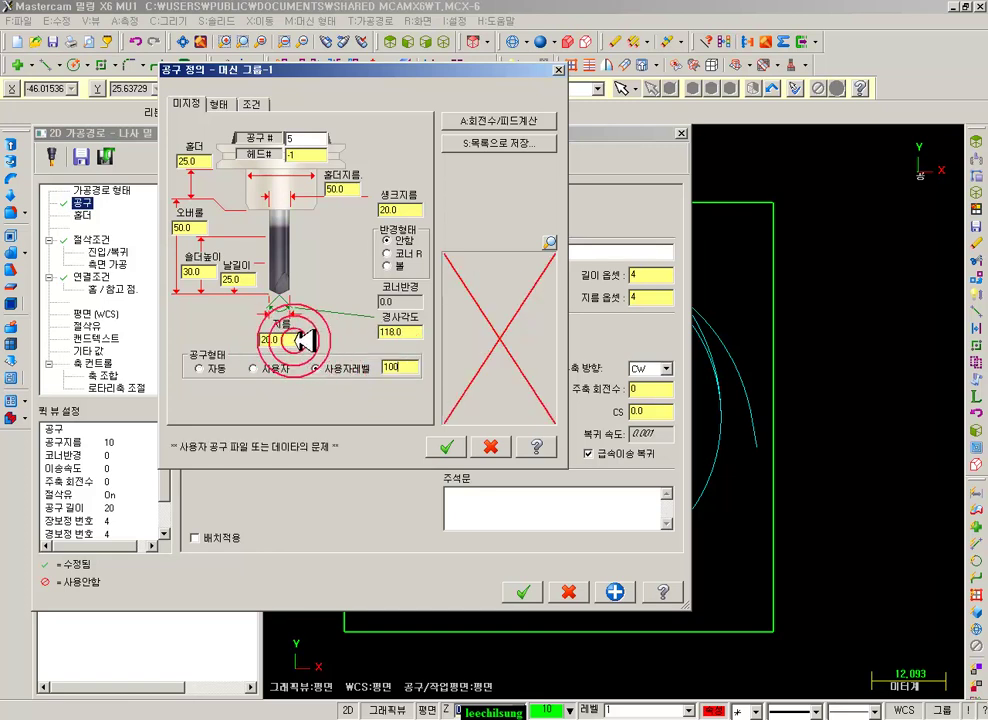
click(405, 368)
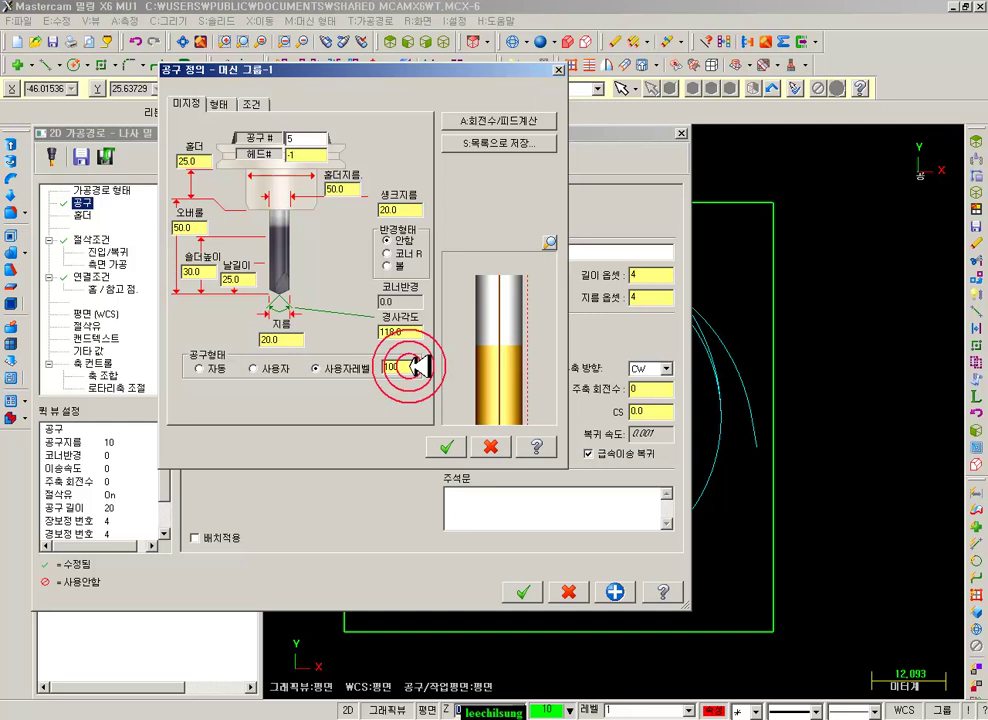
click(290, 340)
drag(286, 341, 220, 341)
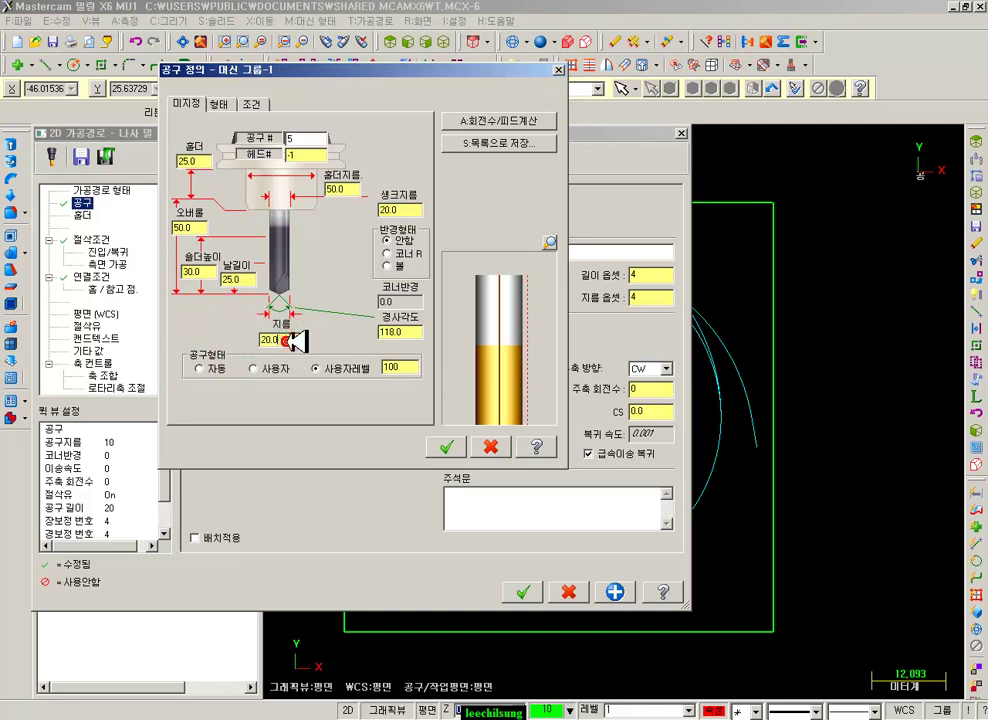
click(405, 367)
drag(283, 338, 226, 338)
text(25)
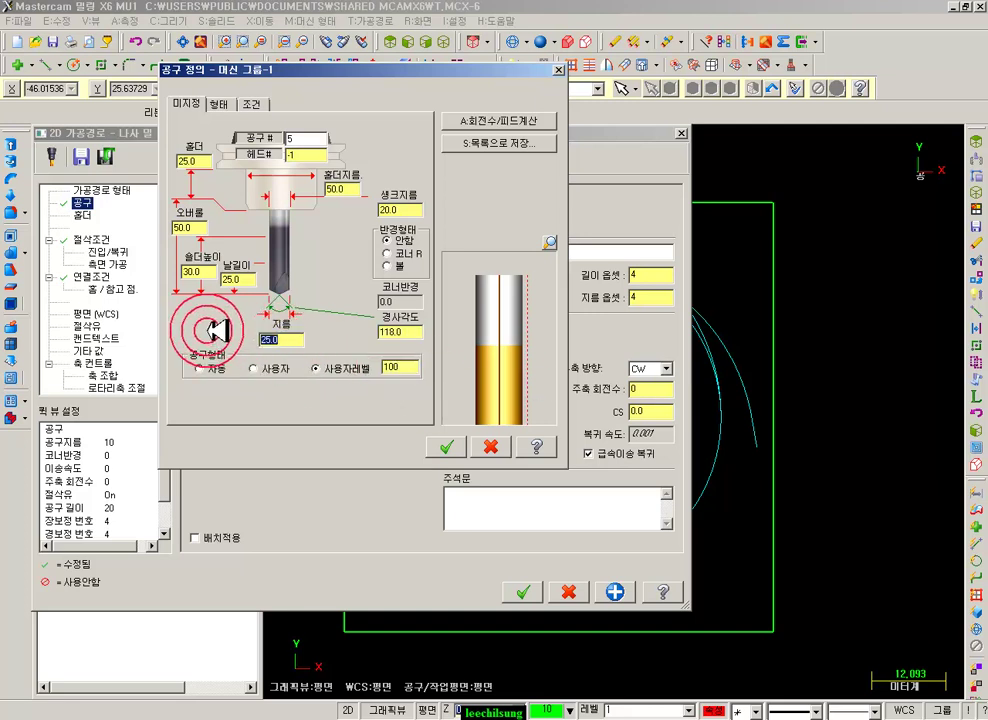
click(545, 395)
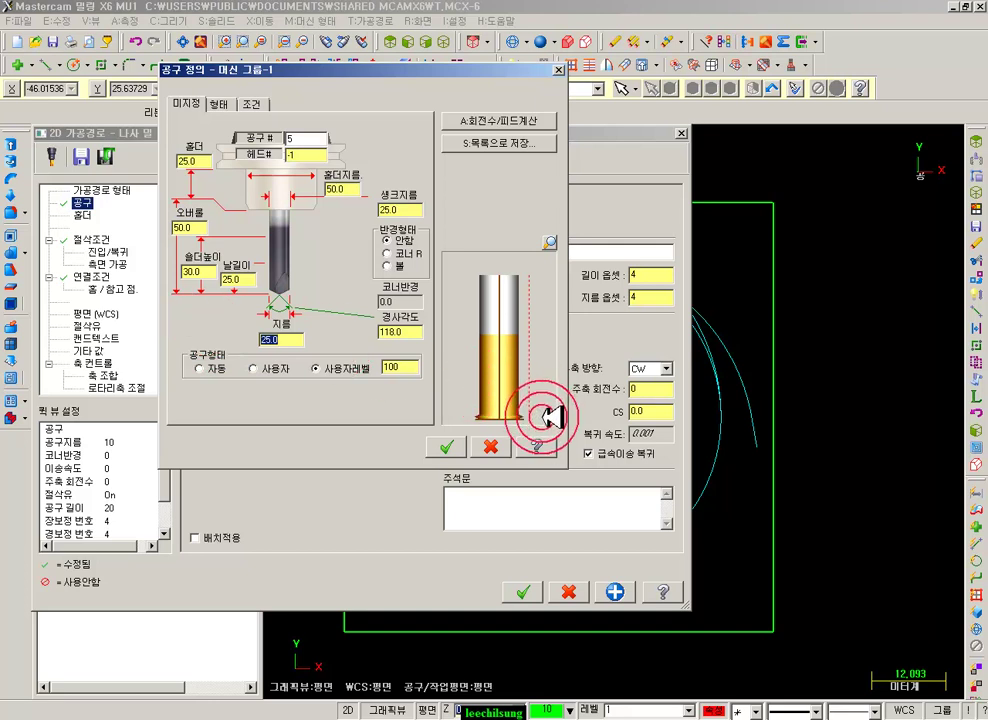
- Add the 25 mm custom tool as a separate tool and accept the thread mill parameters with it selected
click(447, 447)
click(562, 395)
click(298, 257)
click(522, 592)
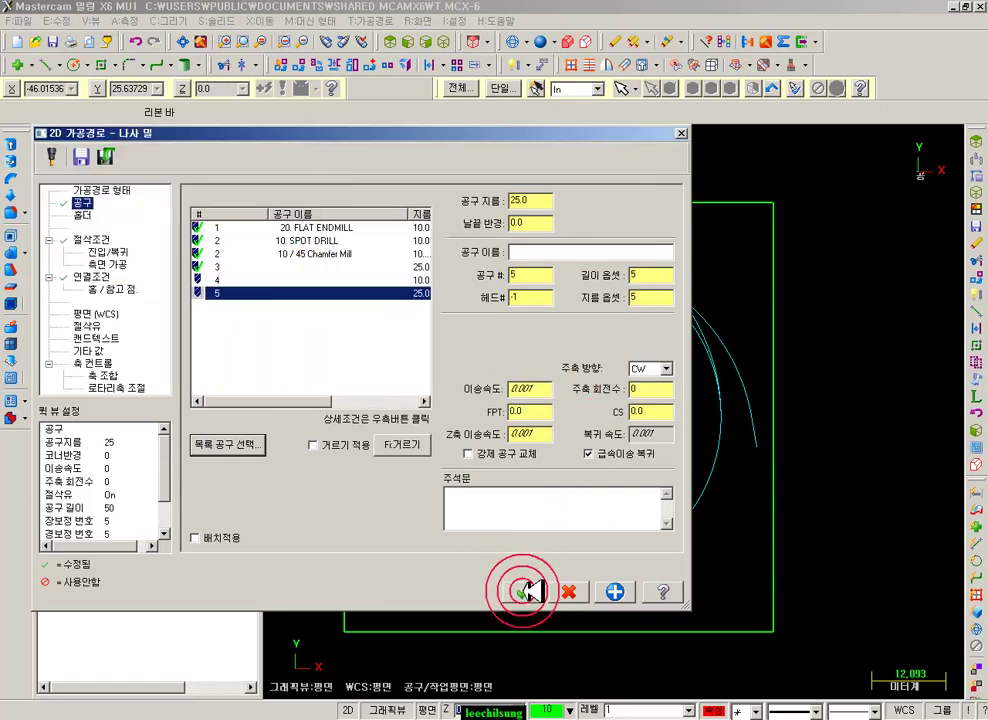
- Backplot the thread mill operation in the front view and examine the custom tool against the helical passes
click(723, 427)
scroll(756, 438, up, 3)
scroll(754, 431, down, 4)
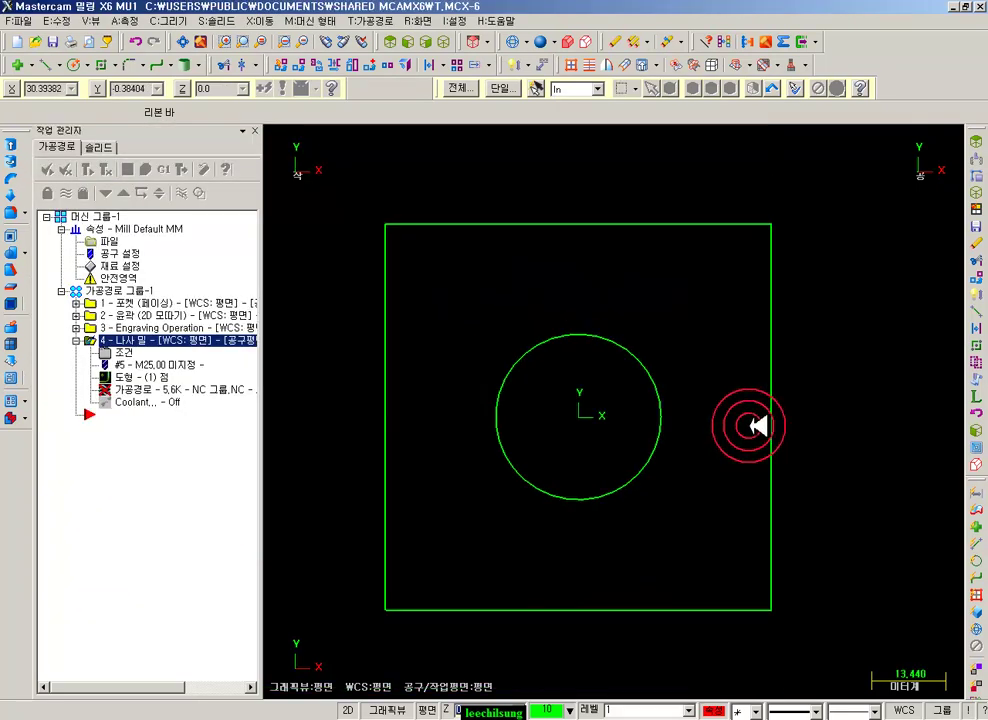
click(87, 168)
scroll(628, 412, up, 3)
scroll(660, 392, down, 1)
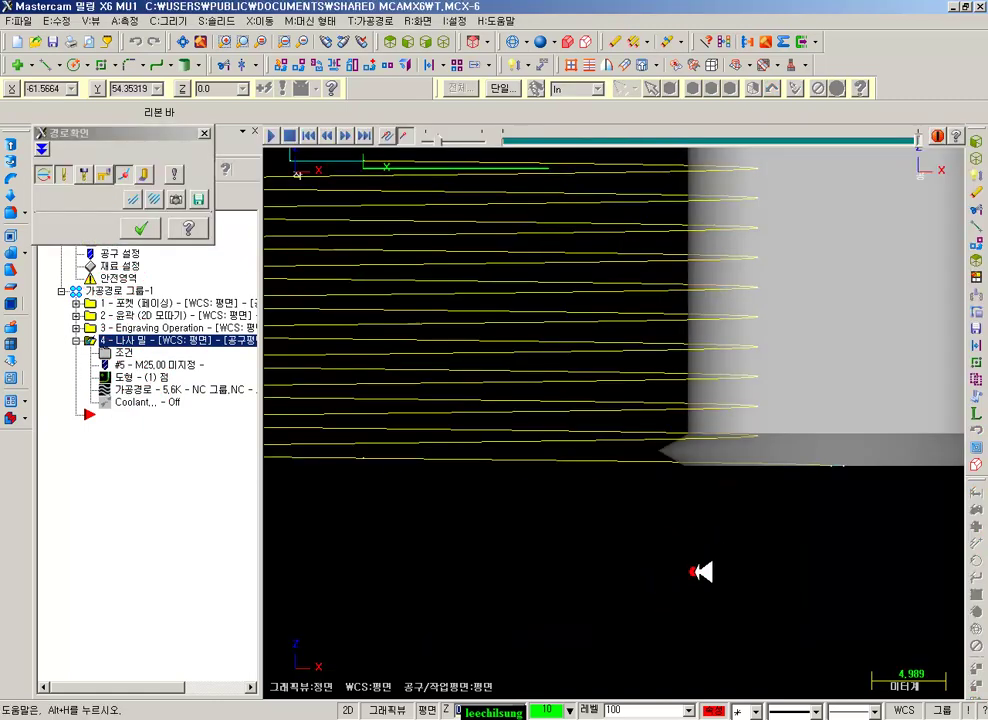
scroll(696, 571, down, 3)
click(140, 228)
- Keep only level 100 displayed through the level manager and show the cutter profile in the top view
click(559, 708)
click(592, 709)
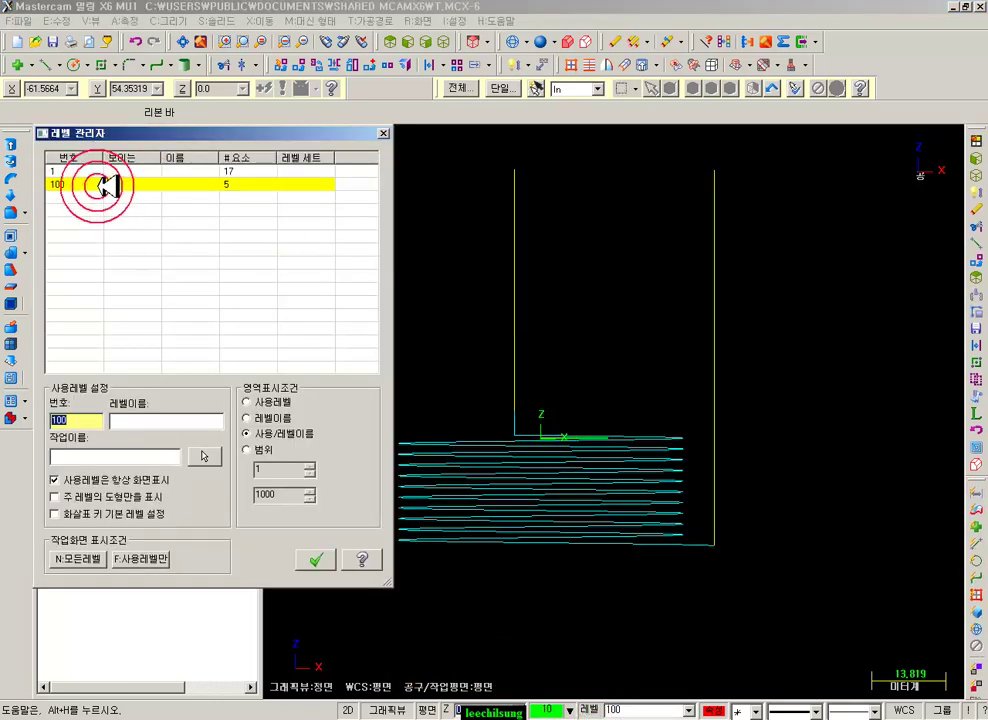
click(333, 558)
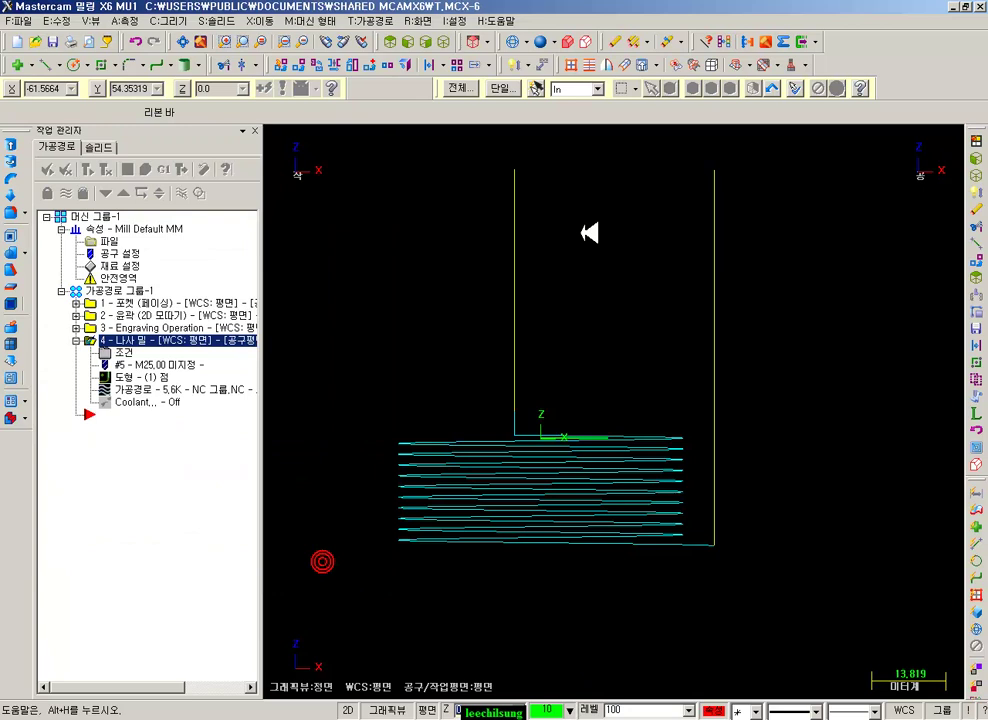
click(389, 42)
scroll(761, 390, up, 4)
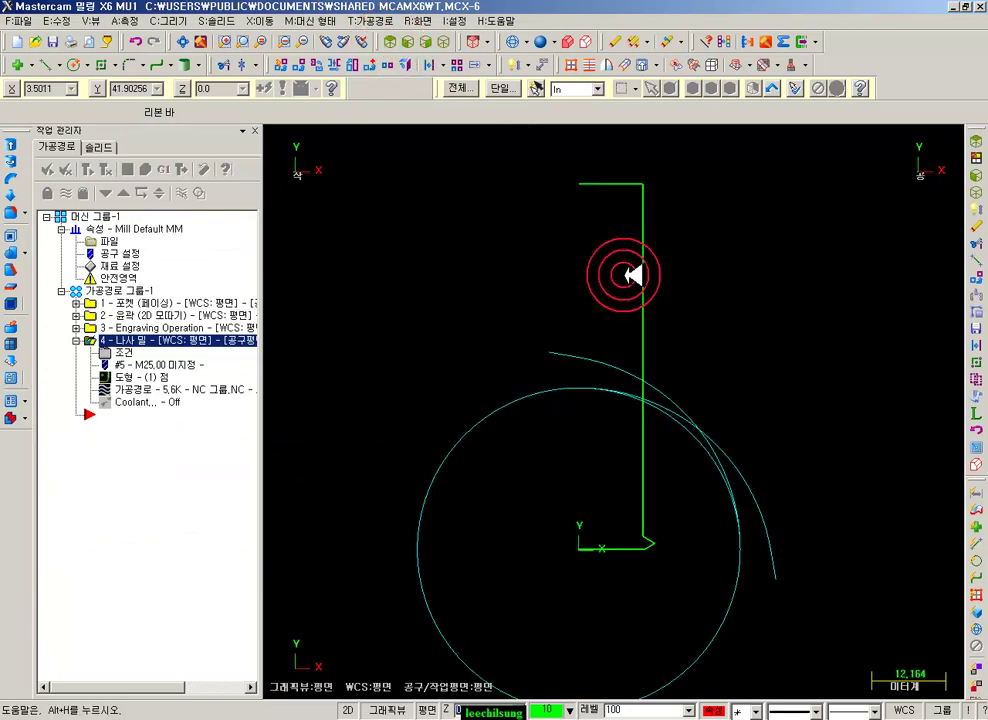
scroll(502, 347, down, 3)
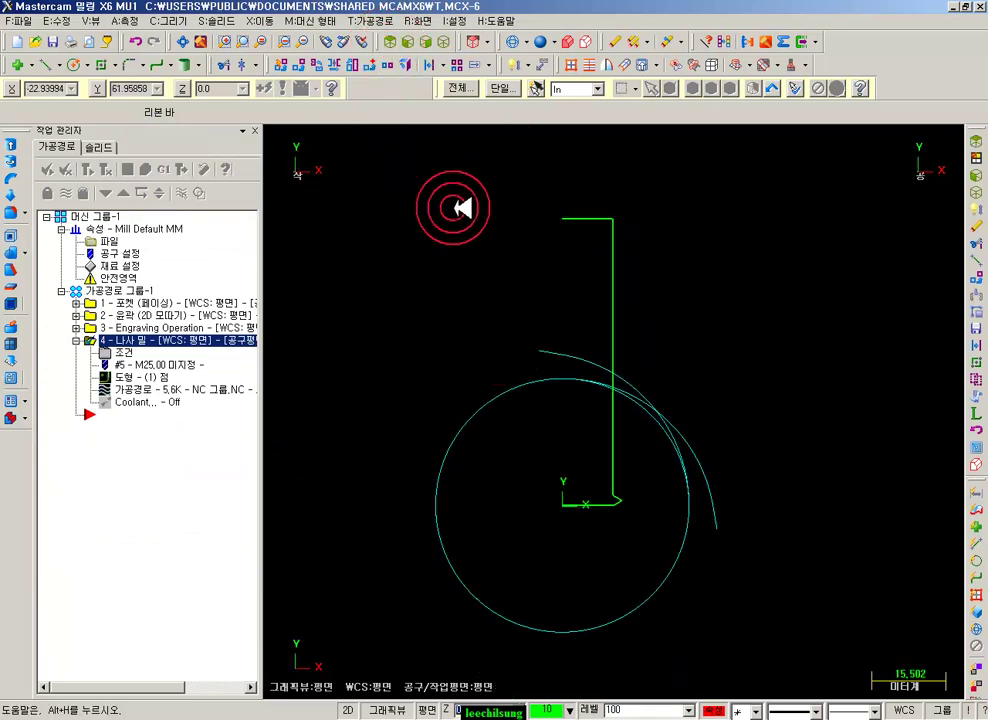
click(508, 66)
click(566, 511)
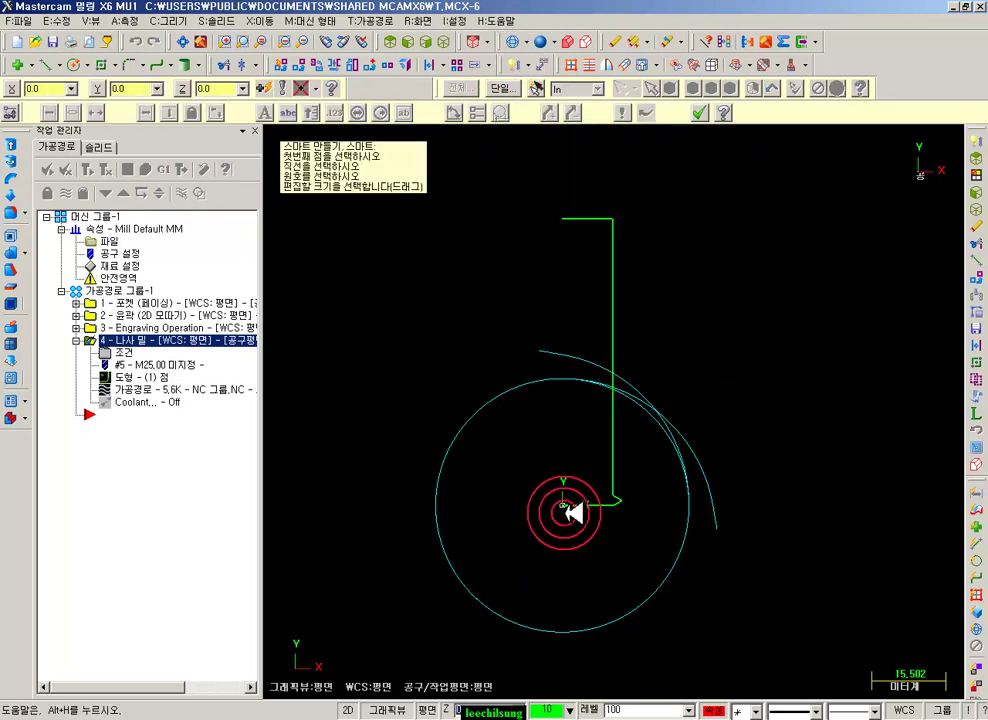
key(Escape)
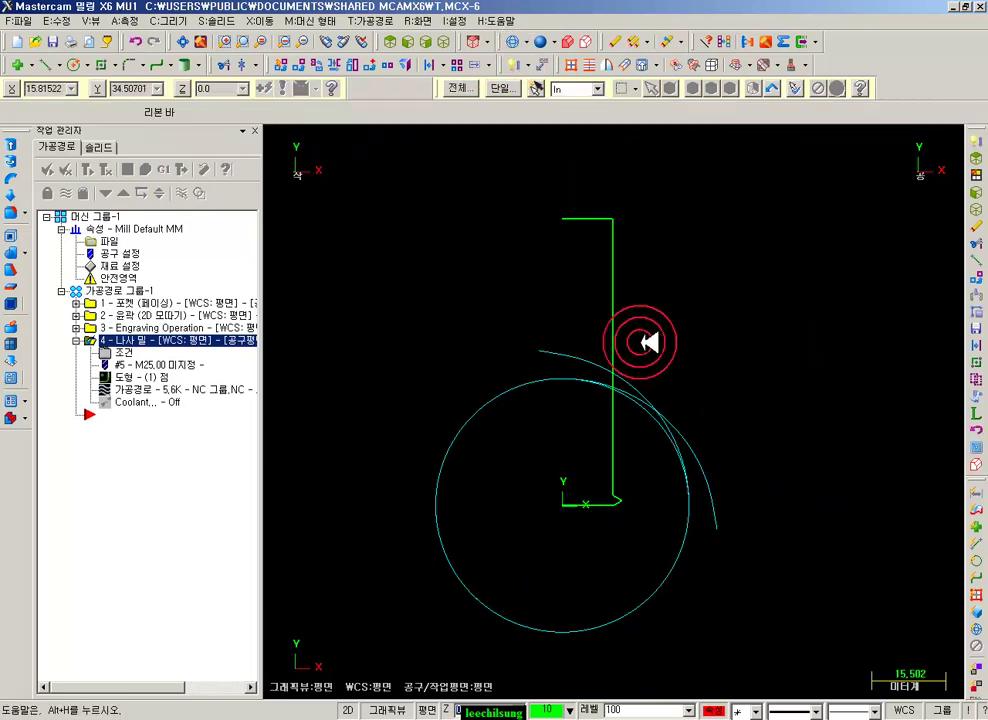
- Delete the whole toothed cutter profile from level 100
scroll(630, 322, up, 2)
scroll(566, 302, down, 2)
drag(668, 148, 423, 615)
key(Delete)
scroll(511, 477, up, 6)
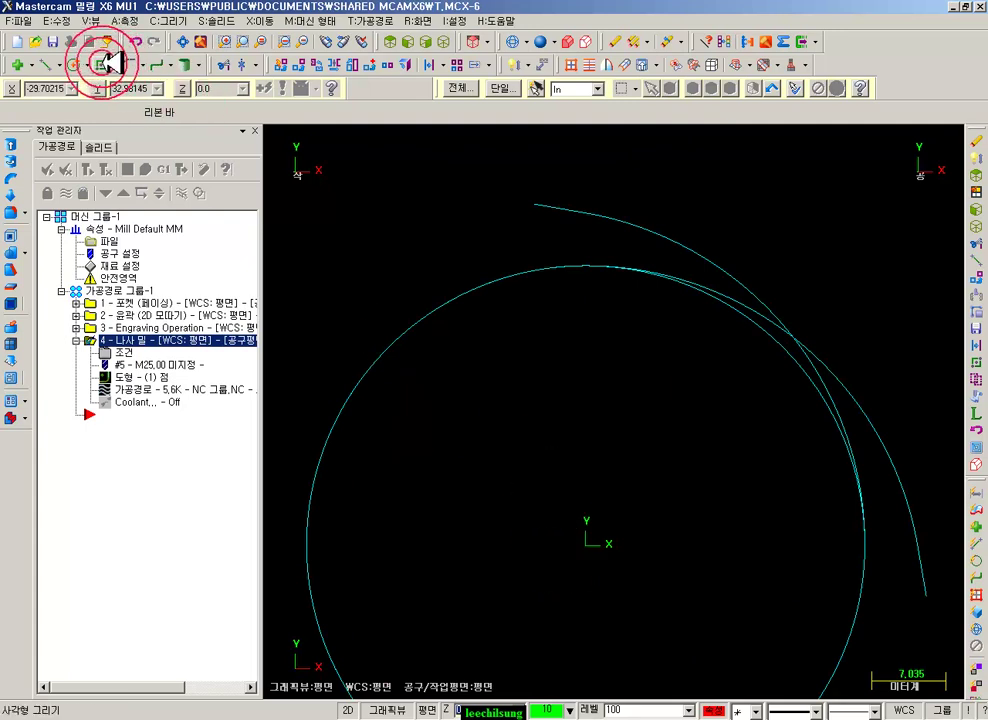
- Draw a rectangle 1 mm wide and 10 mm high with its lower-left corner on the origin
click(101, 64)
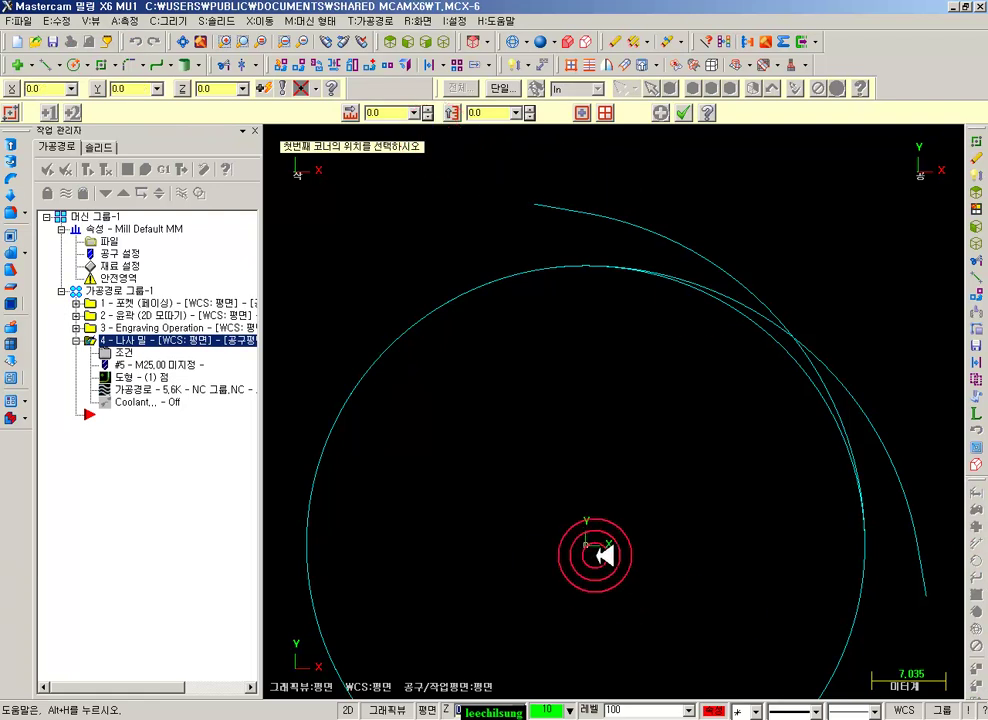
click(587, 546)
drag(653, 238, 617, 392)
scroll(649, 507, up, 3)
scroll(625, 491, up, 2)
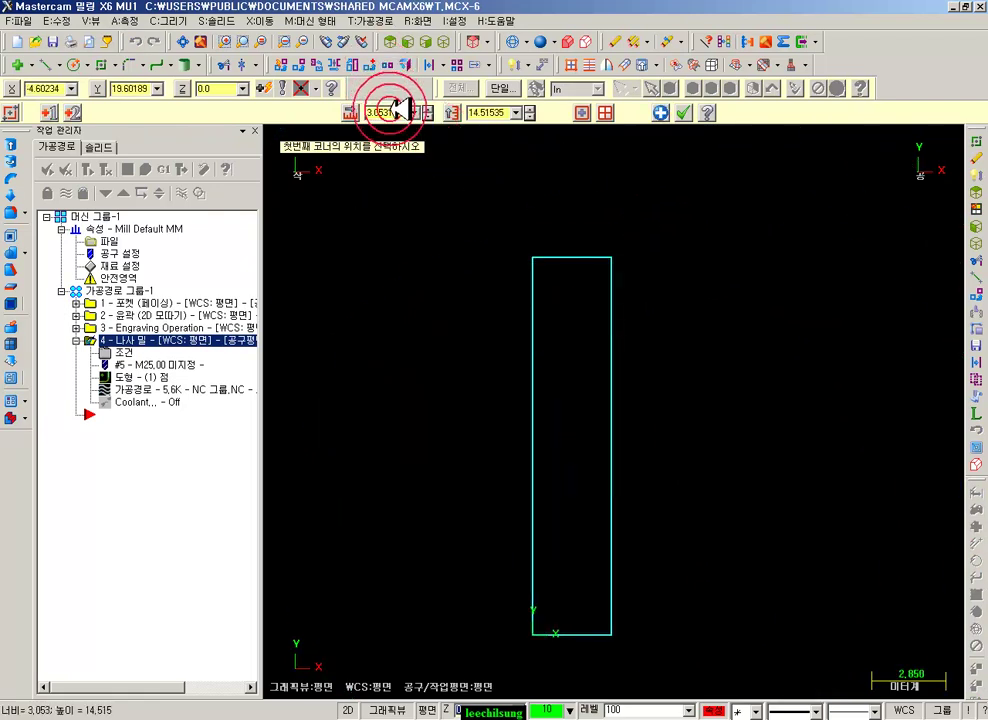
key(Return)
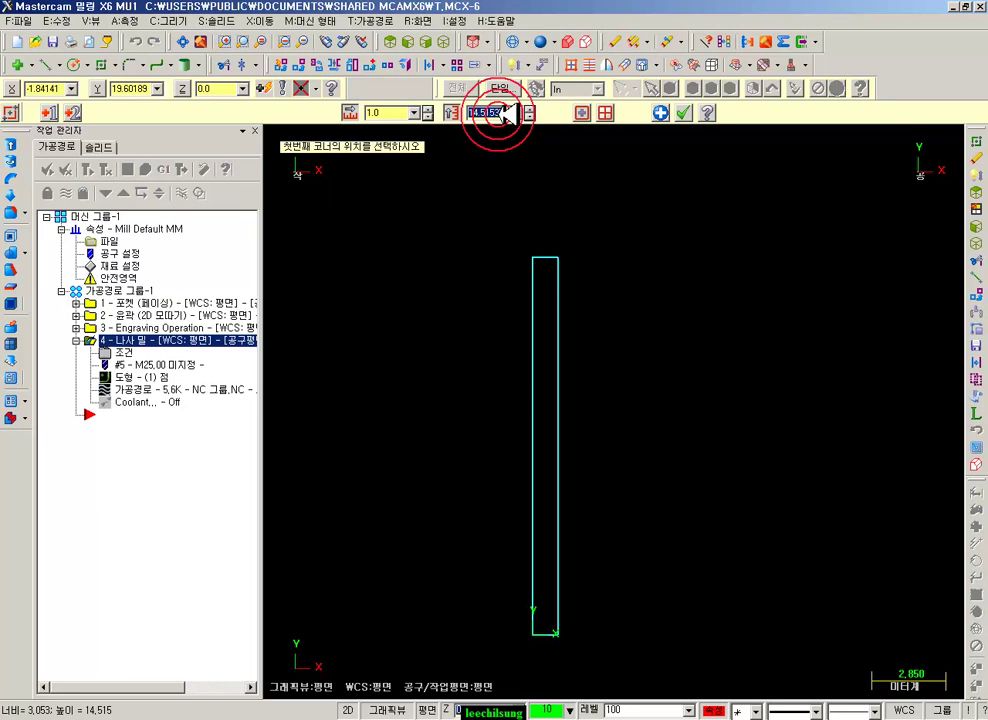
scroll(532, 645, up, 7)
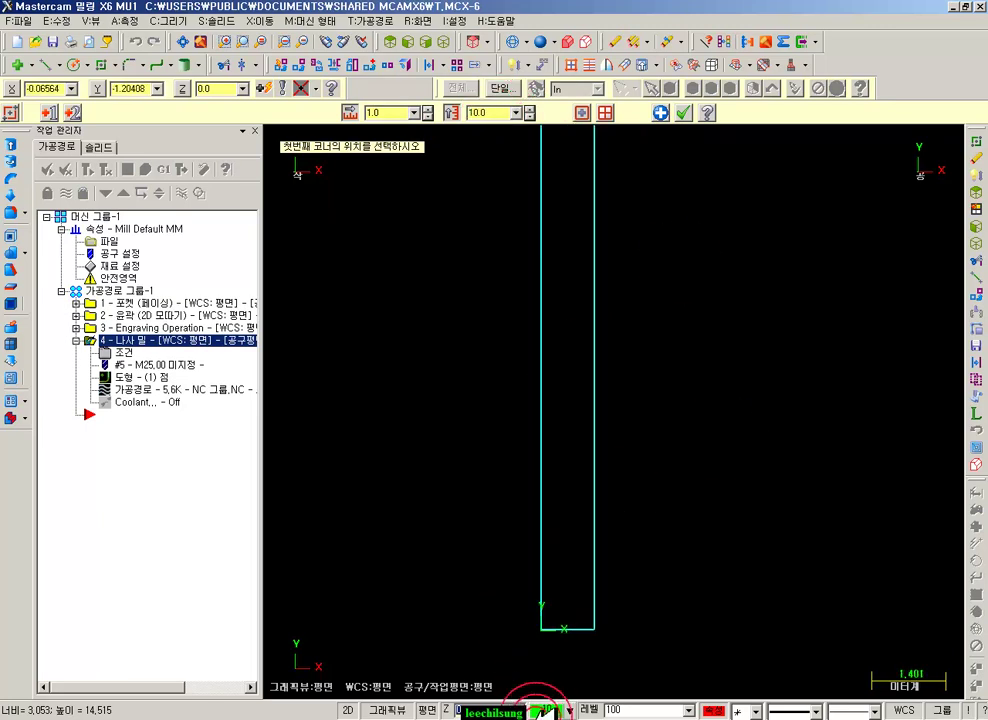
scroll(688, 414, up, 1)
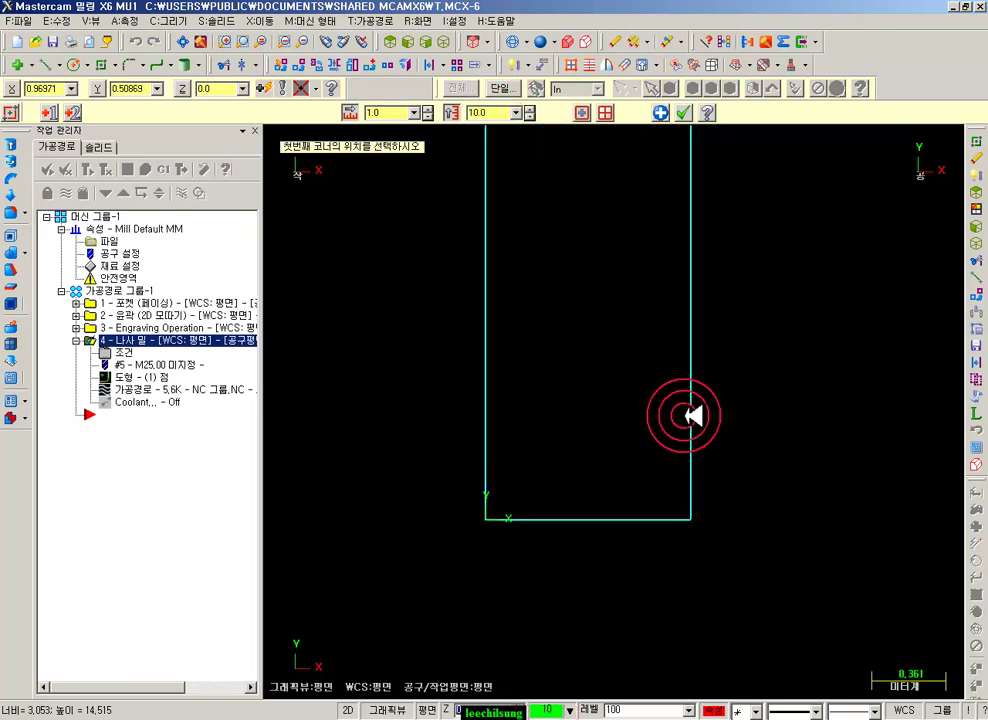
click(684, 110)
- Delete the rectangle's vertical edge that runs through the origin
scroll(512, 638, down, 2)
click(493, 344)
key(Delete)
scroll(578, 600, up, 3)
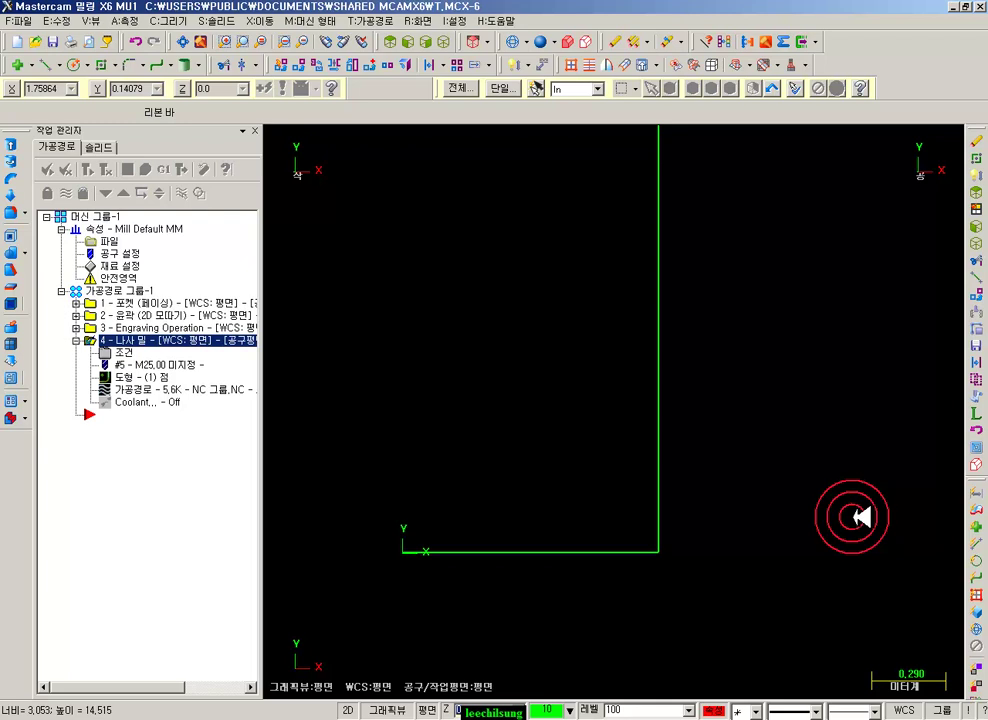
scroll(660, 580, down, 5)
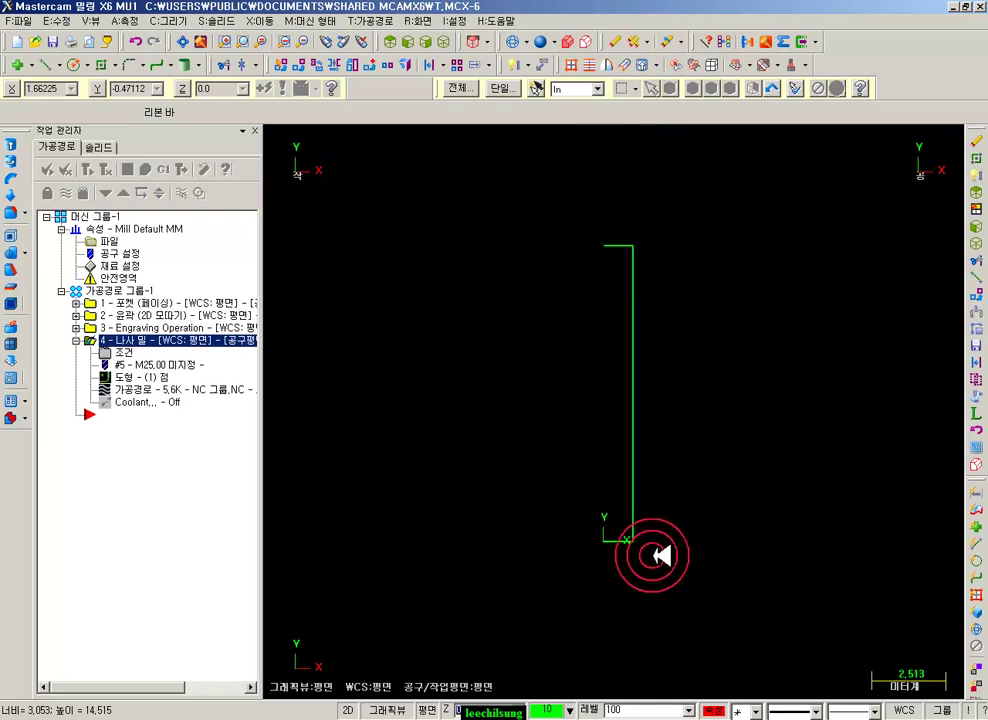
- Undo the rectangle work and the profile deletion to restore the toothed cutter profile on level 100
click(135, 37)
click(135, 37)
scroll(540, 432, down, 2)
scroll(617, 419, down, 1)
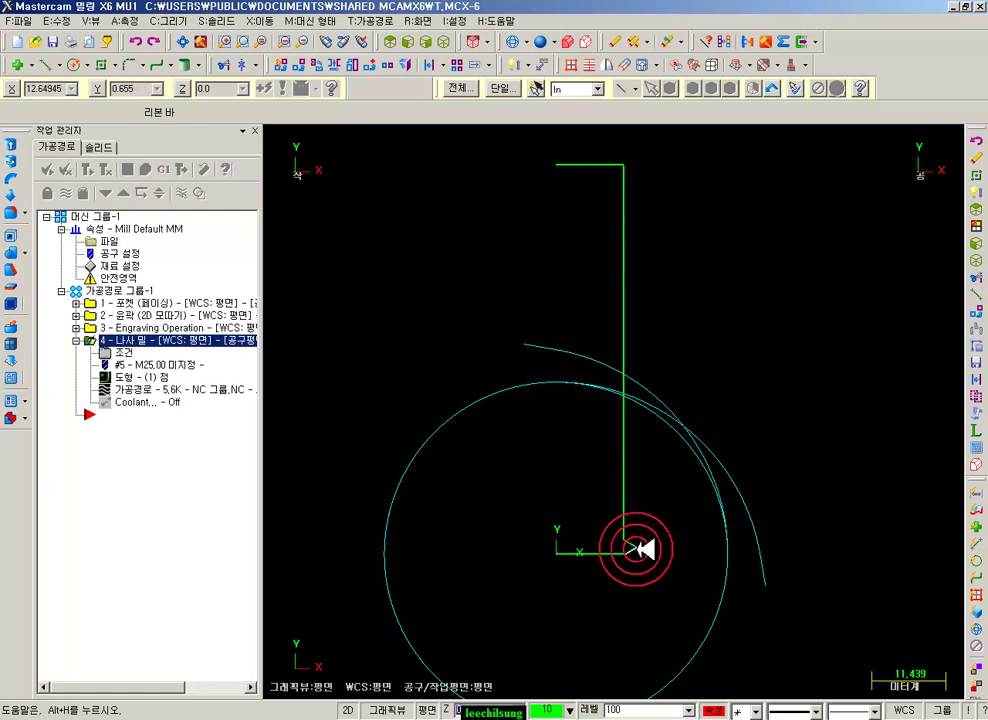
scroll(652, 530, down, 1)
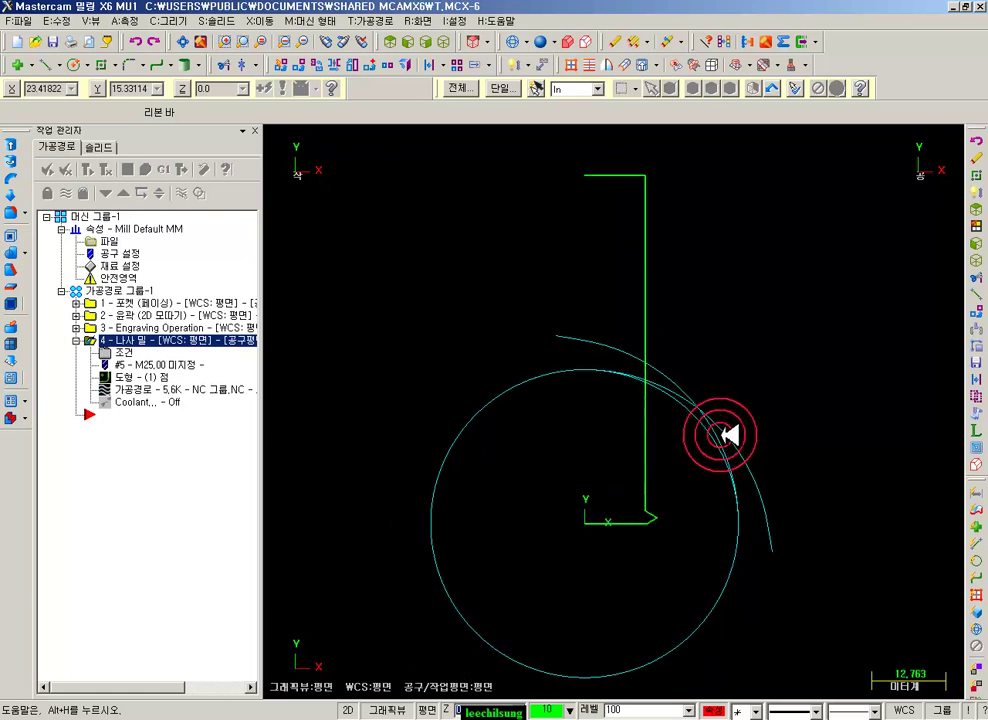
scroll(708, 355, down, 1)
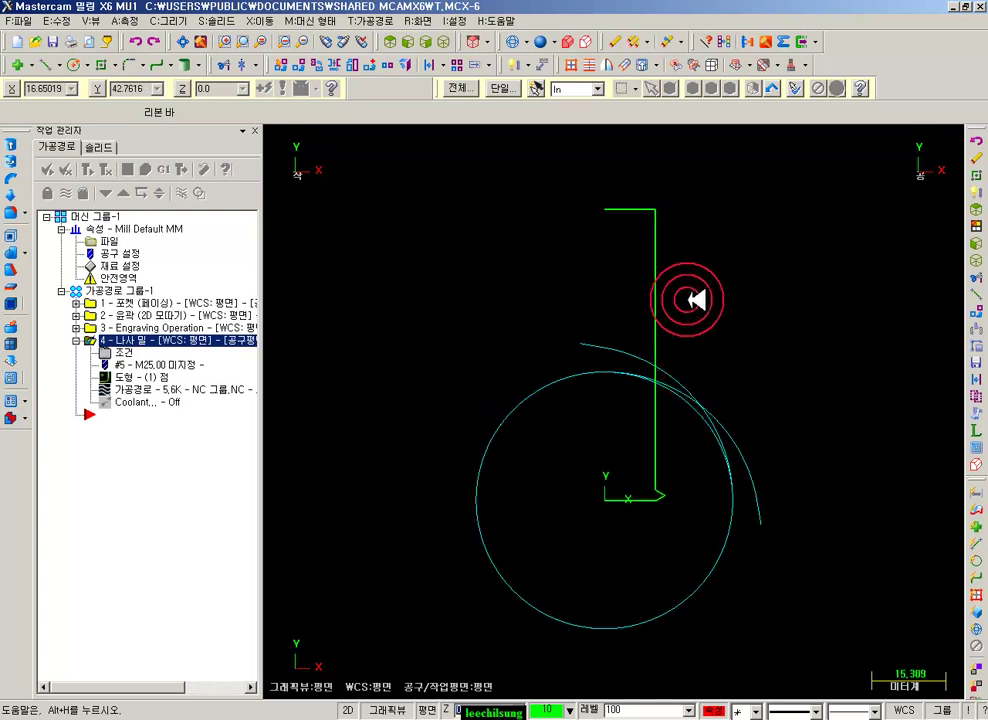
scroll(633, 600, up, 2)
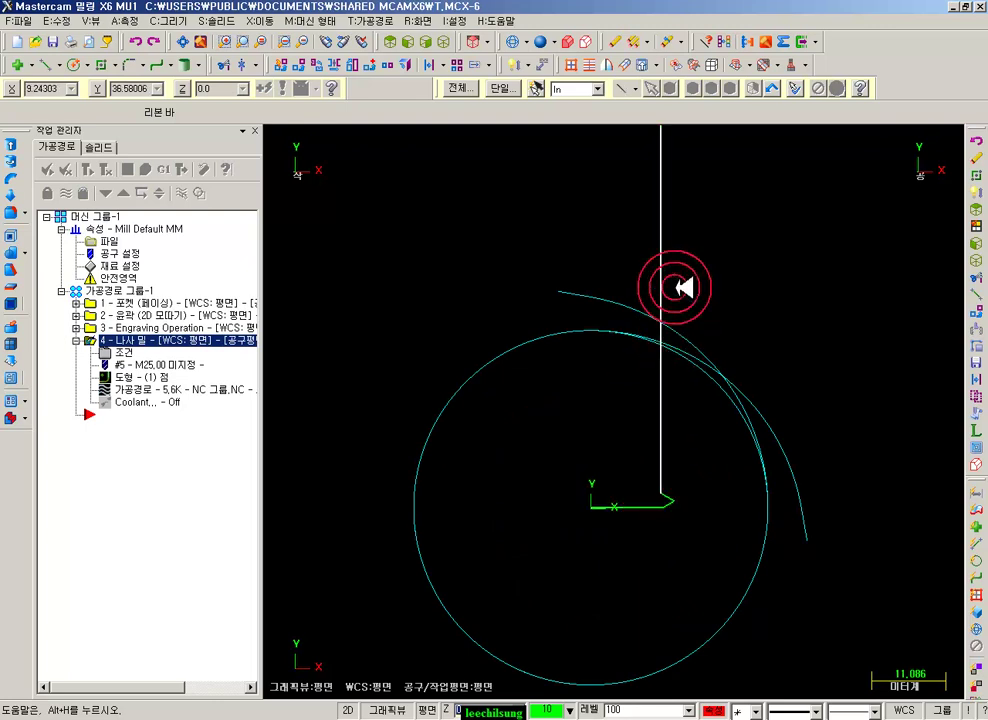
- Minimize Mastercam and open the shared Mcamx6\mill\Tools folder in the Documents library
click(962, 7)
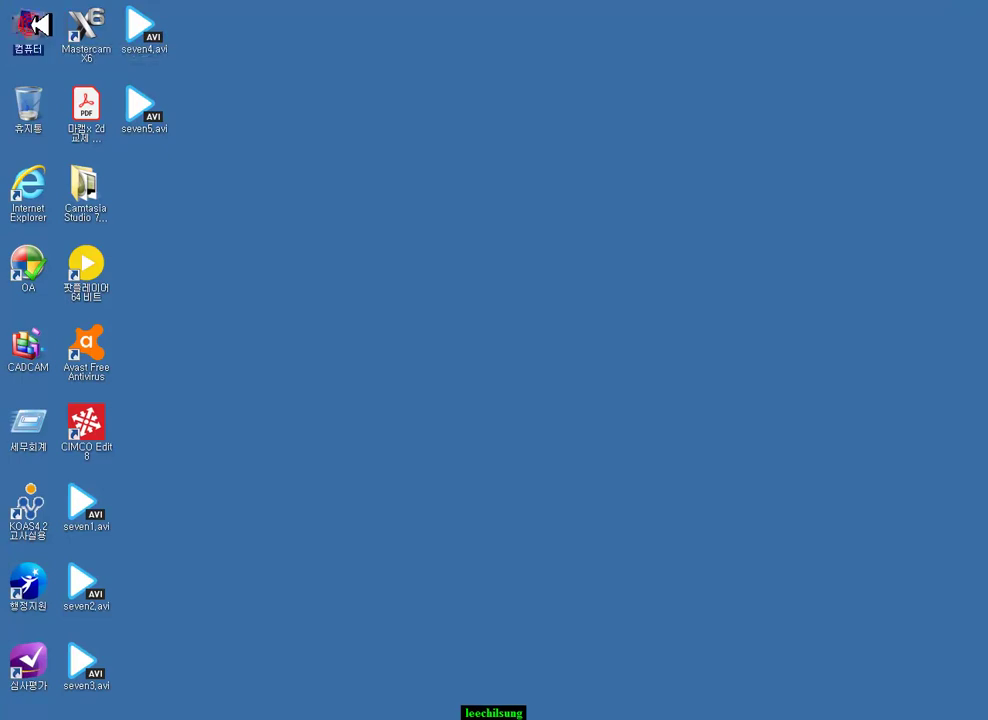
double_click(30, 24)
click(265, 246)
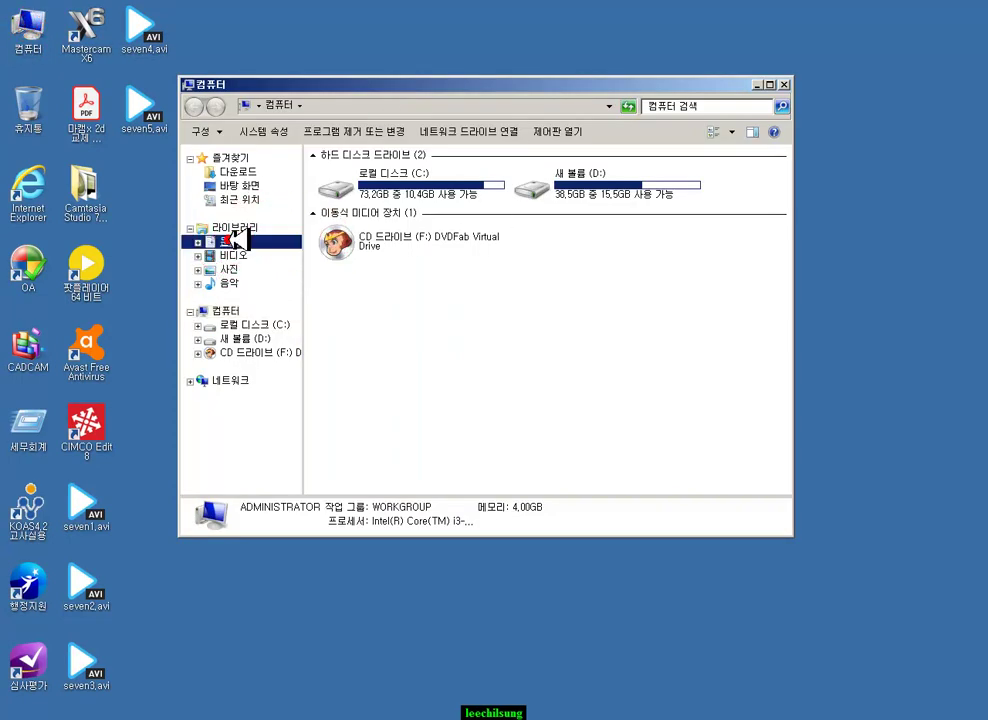
double_click(398, 301)
click(352, 370)
double_click(352, 370)
double_click(348, 267)
click(443, 298)
- Look through the tool library, holder and tool profile files in the Tools folder, and close its window
scroll(445, 298, down, 4)
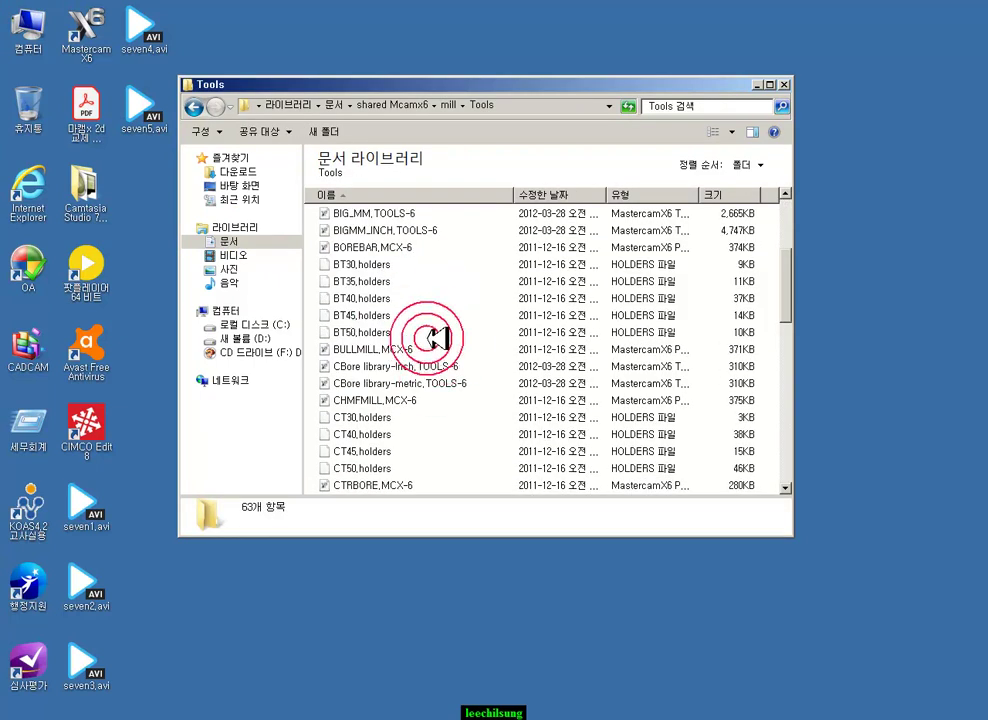
scroll(433, 339, down, 3)
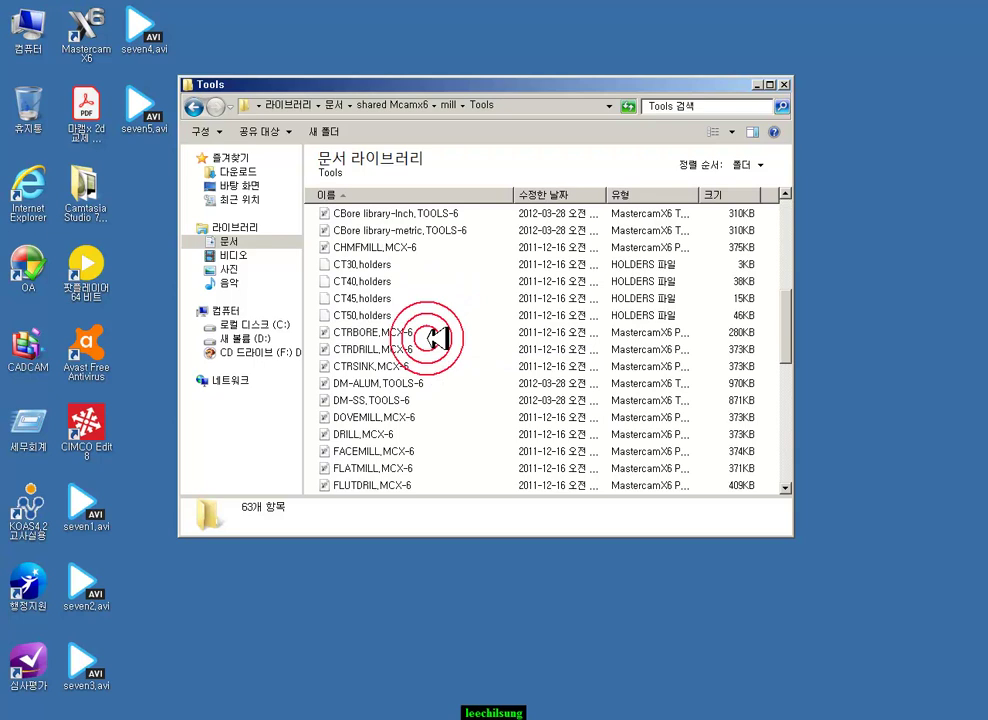
scroll(440, 337, down, 3)
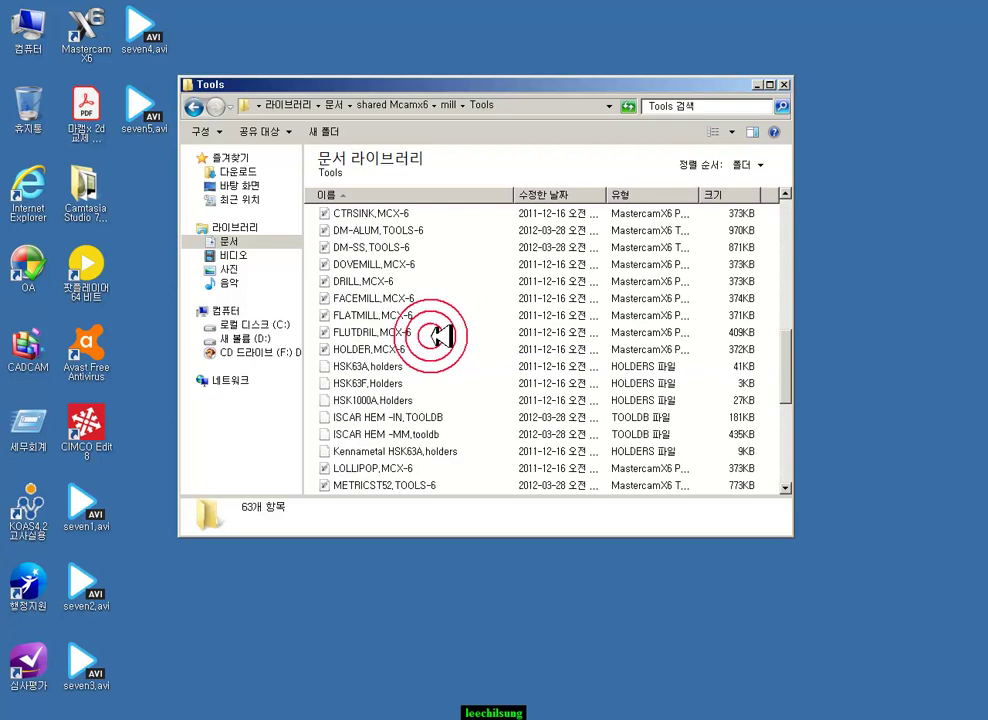
scroll(440, 337, down, 3)
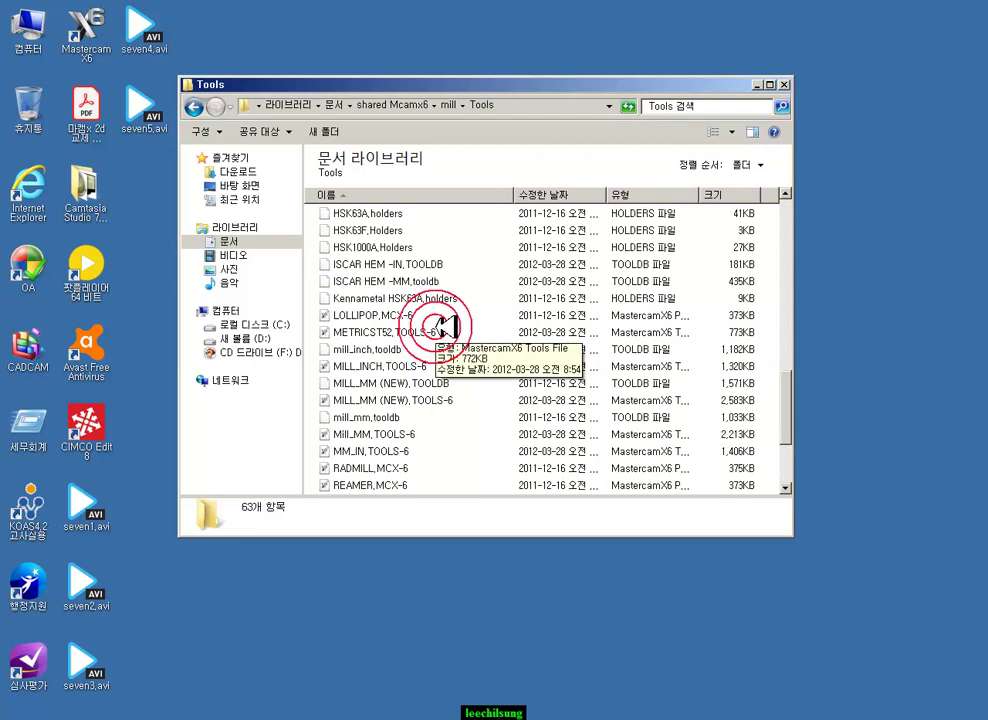
click(788, 84)
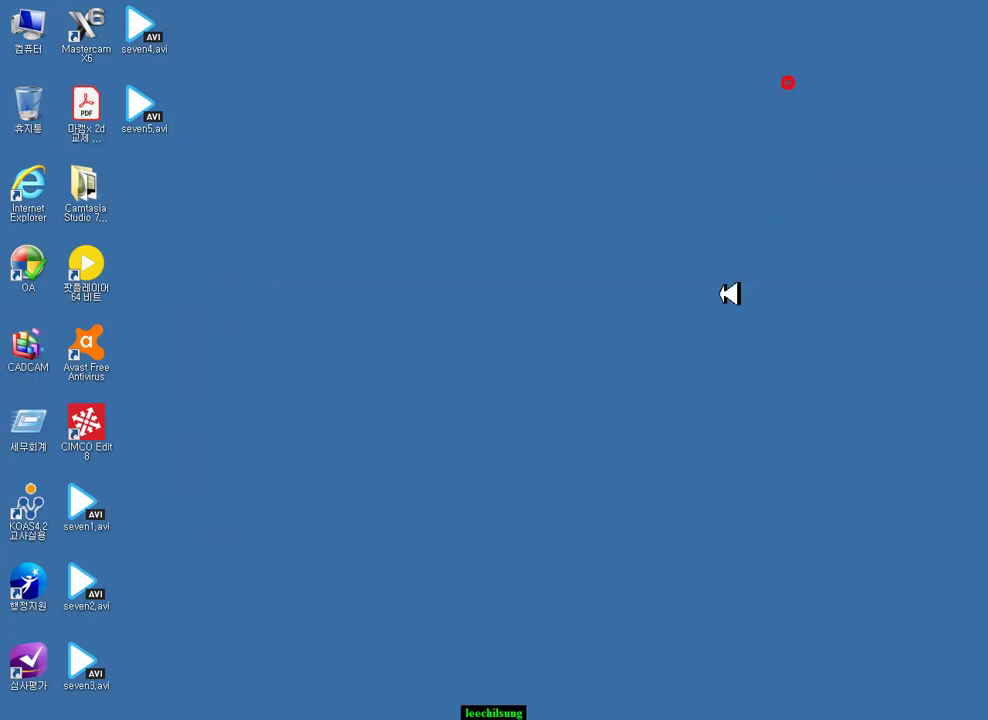
- Switch to Mastercam and dimension the horizontal distance from the origin to the tip of the thread cutter profile
key(alt+Tab)
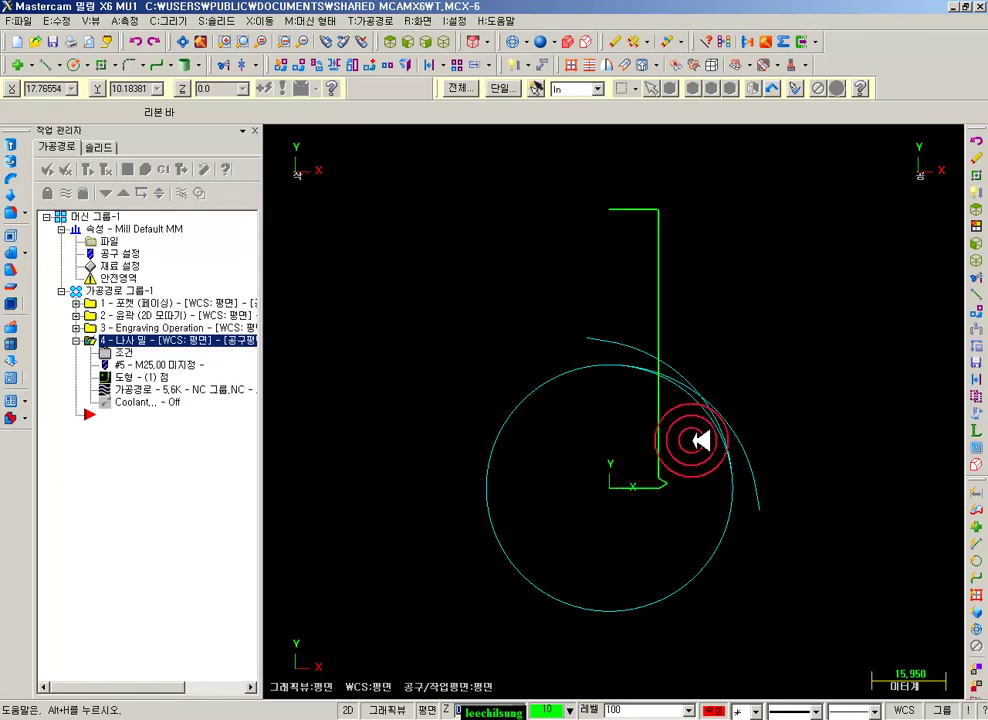
scroll(668, 498, up, 2)
click(505, 65)
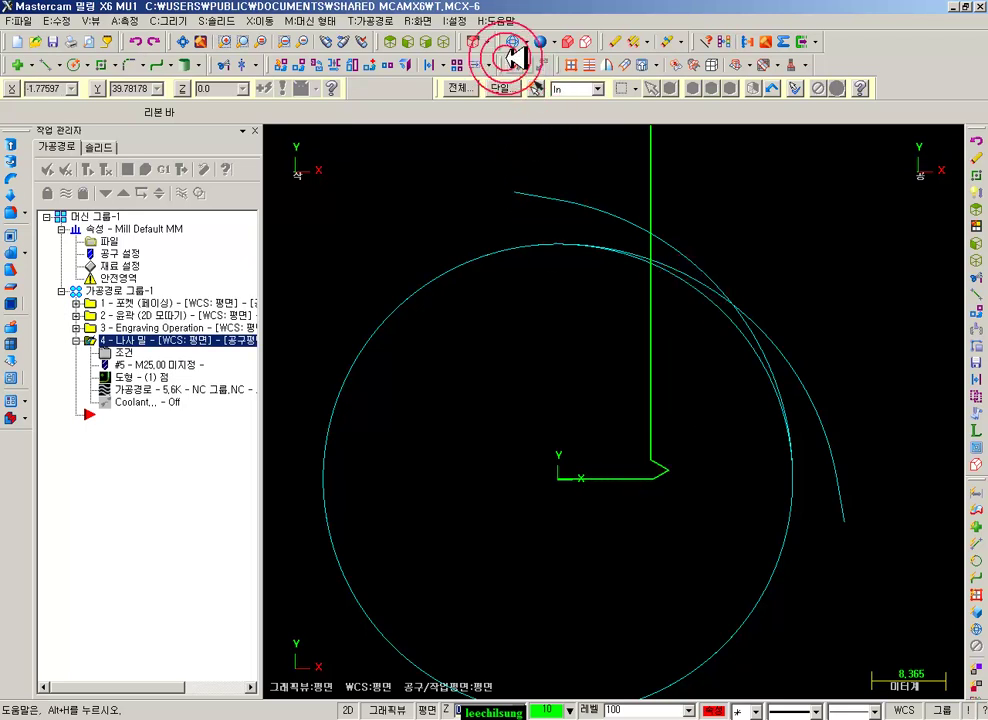
click(561, 486)
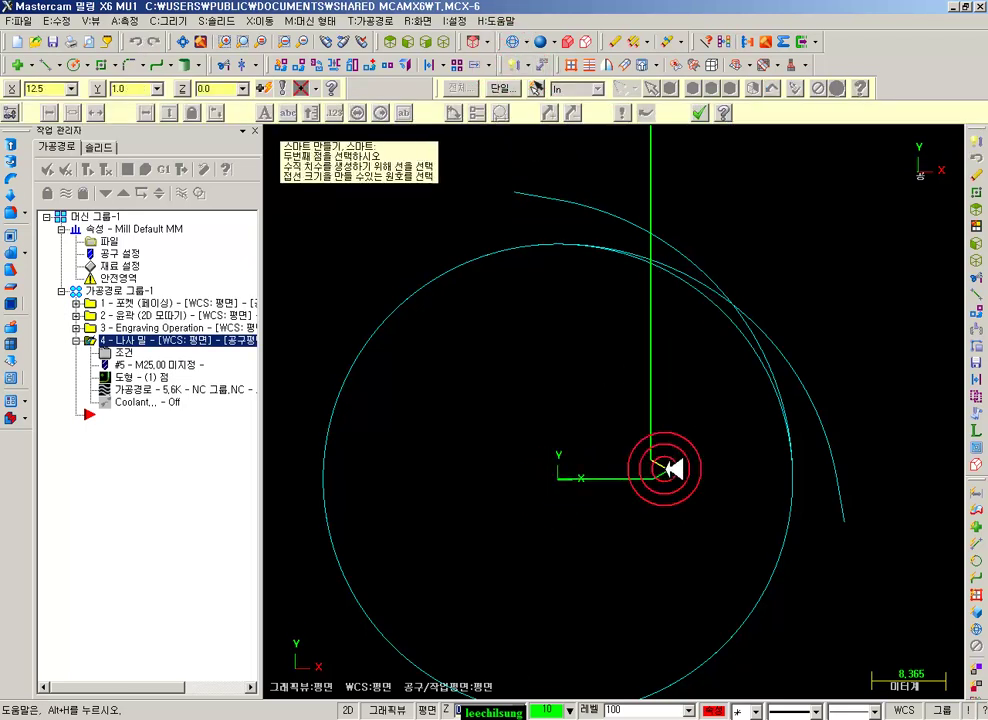
click(665, 472)
click(404, 576)
scroll(903, 472, down, 2)
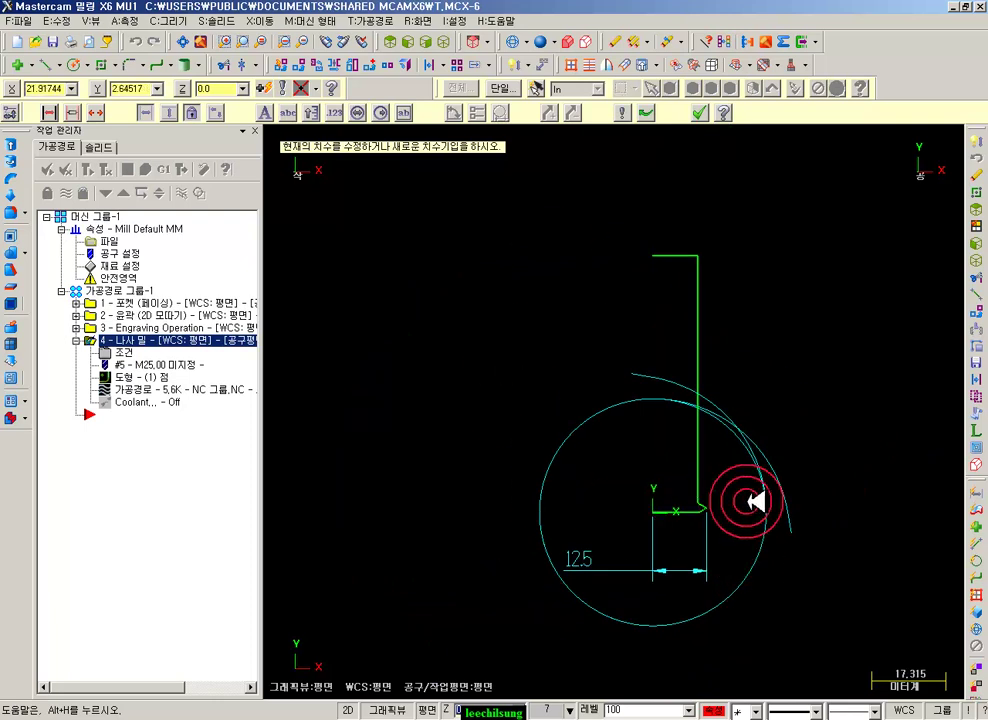
click(699, 112)
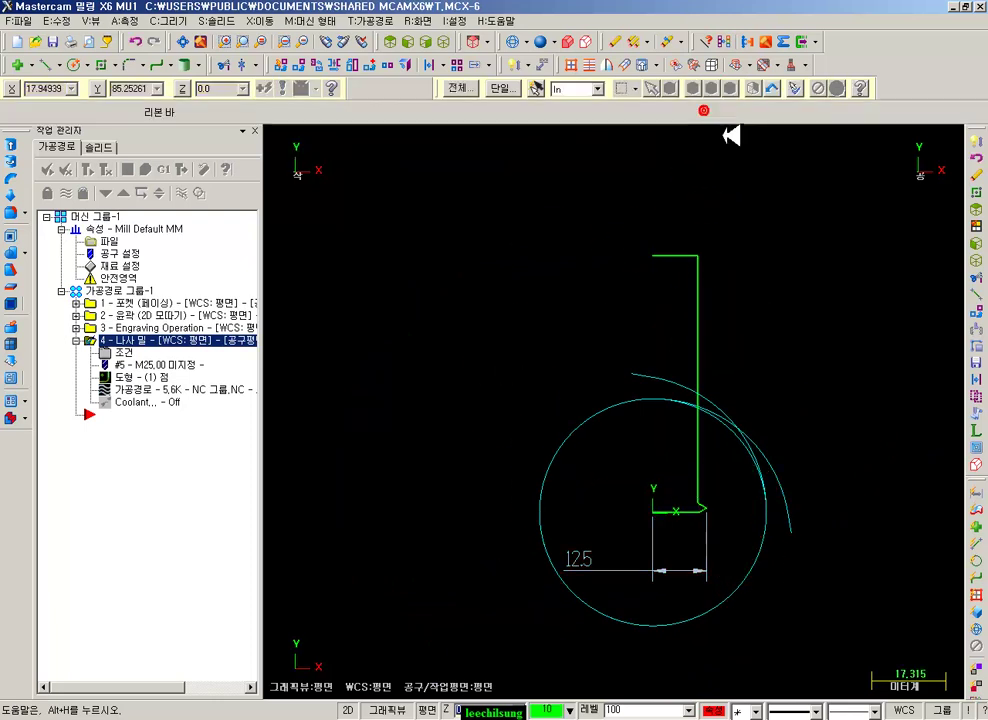
scroll(757, 430, up, 2)
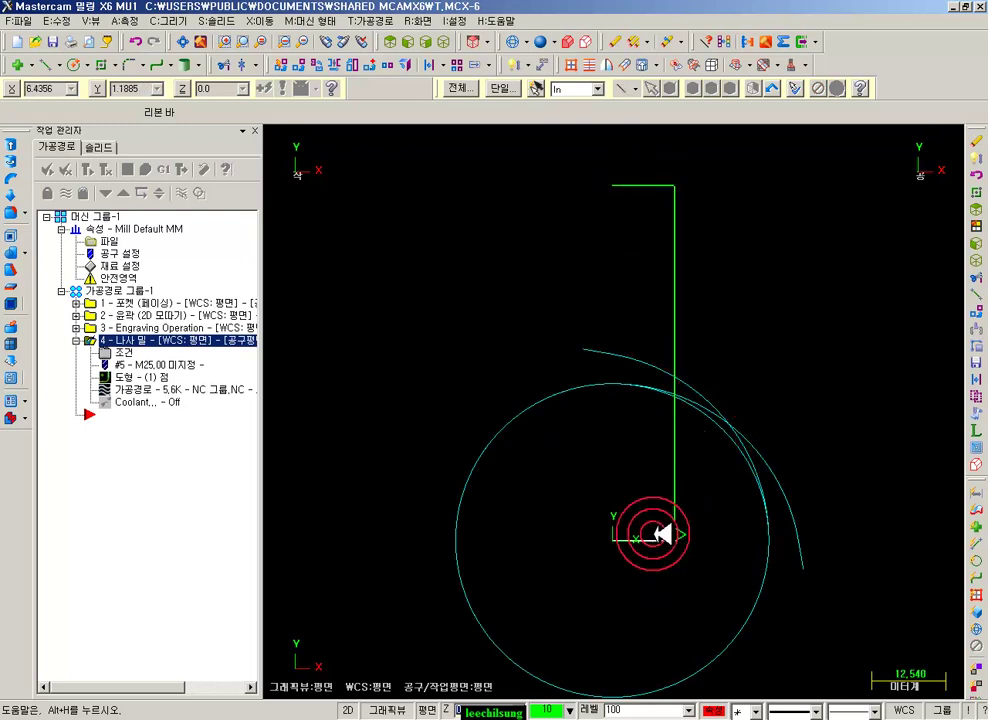
scroll(707, 316, down, 1)
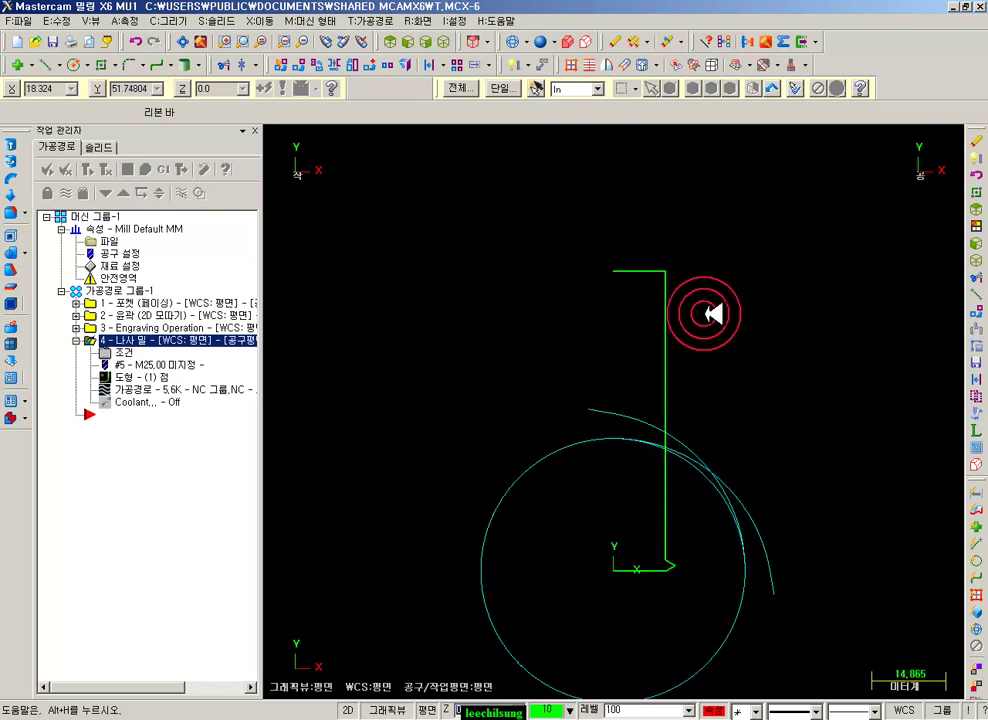
- Create a new undefined-type tool for the thread mill operation, taking its shape from custom level 100
click(124, 353)
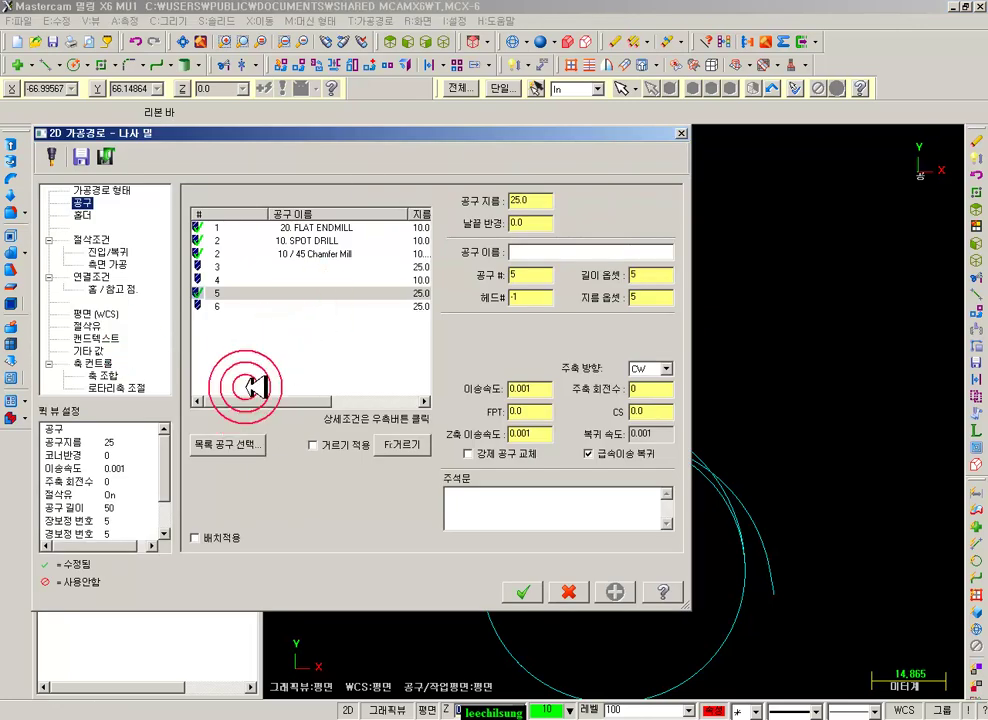
right_click(258, 355)
click(258, 379)
click(300, 396)
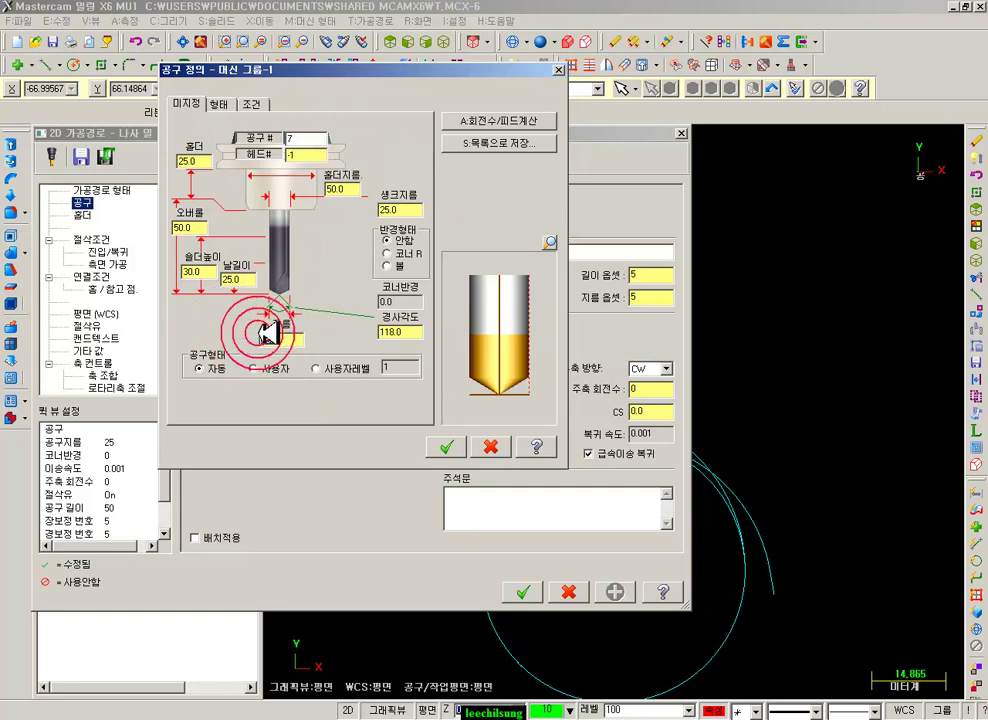
click(316, 368)
click(397, 368)
text(100)
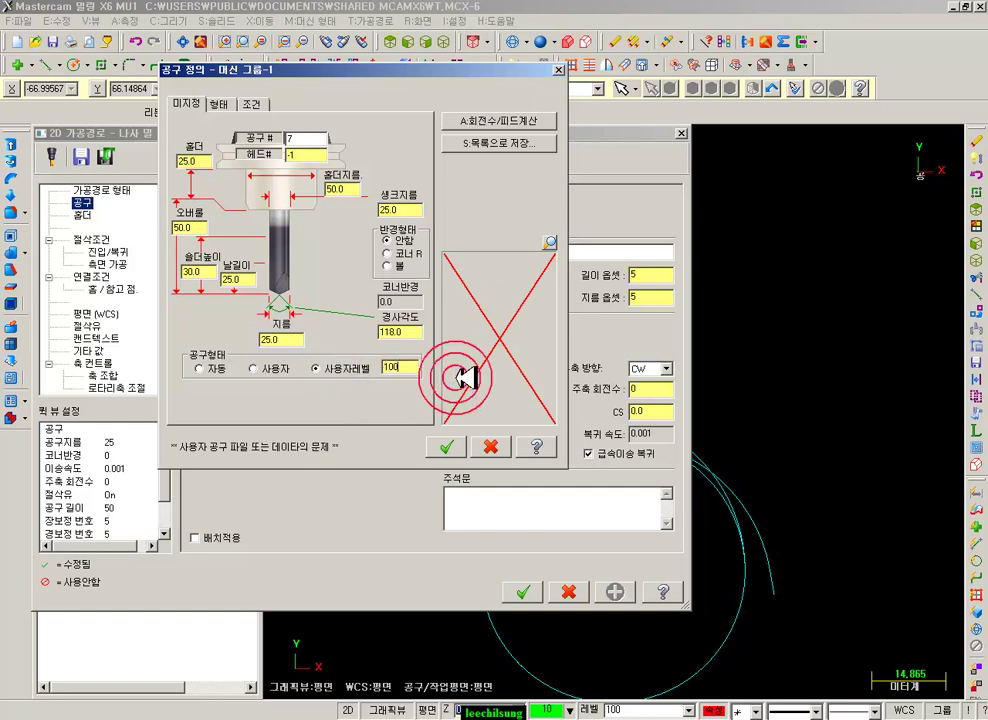
click(298, 344)
- Examine the custom tool's preview, comparing its cutting edge with the diameter setting
click(513, 395)
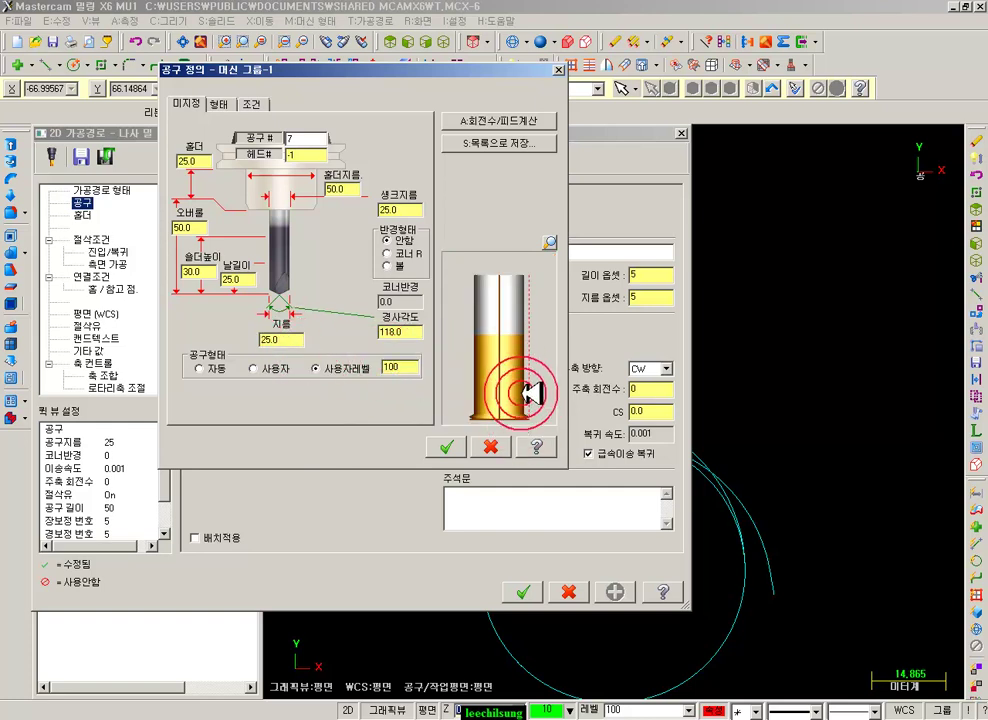
click(305, 339)
click(485, 410)
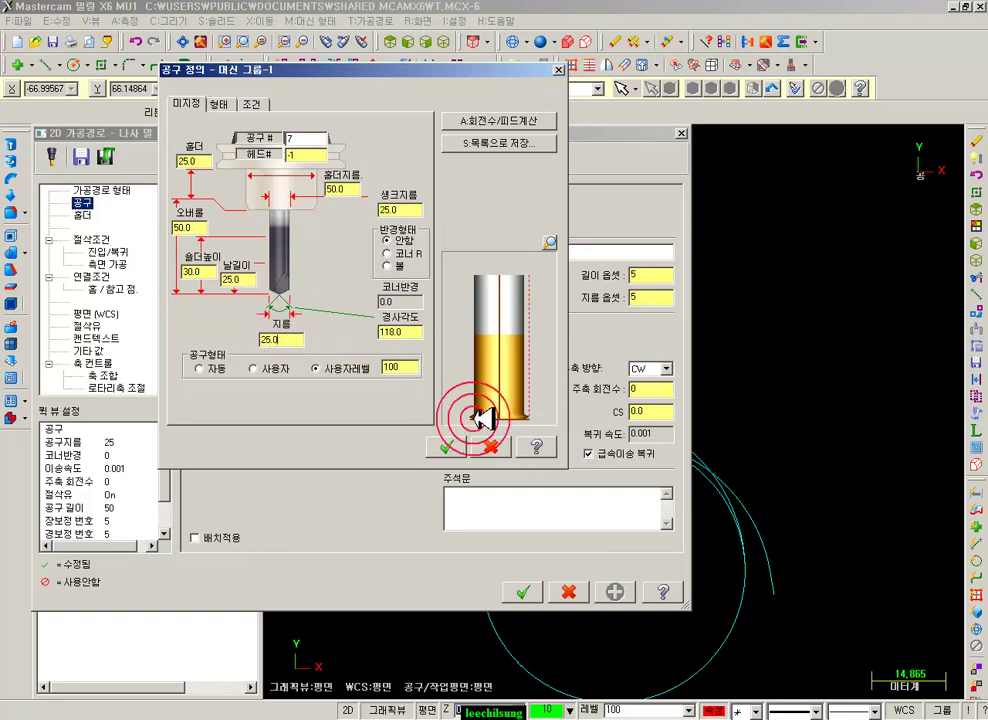
click(513, 414)
click(305, 354)
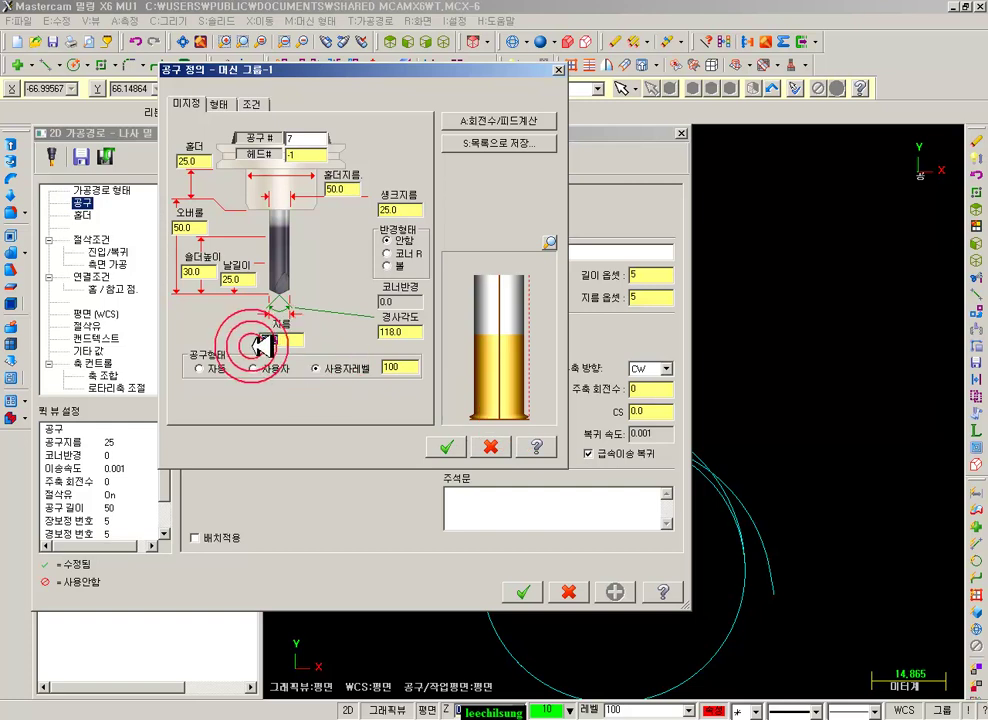
click(571, 389)
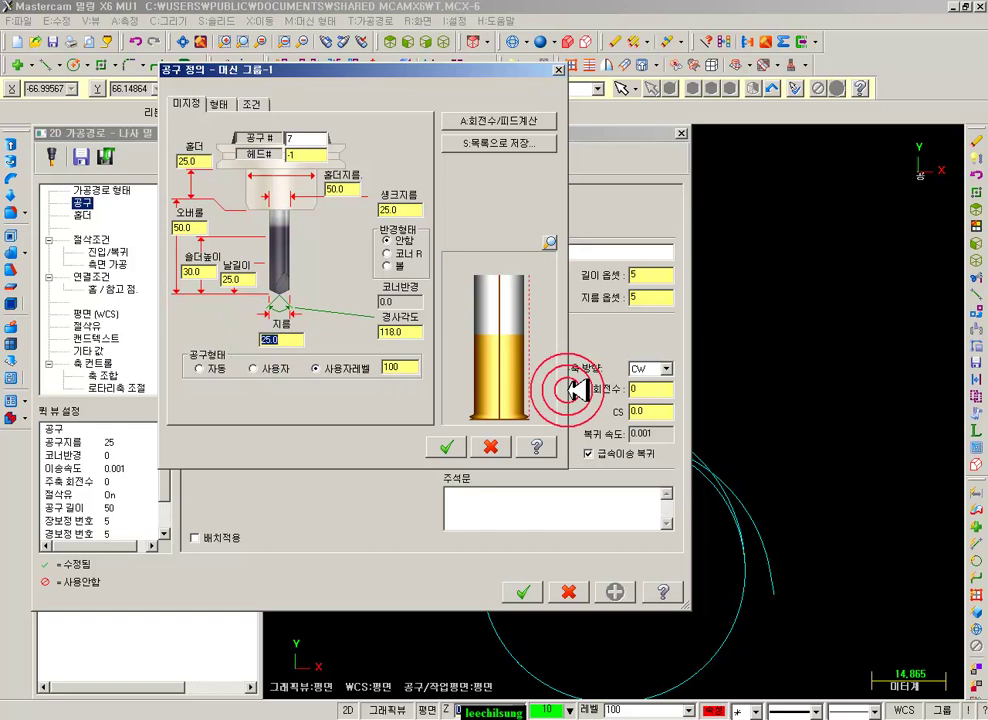
click(534, 406)
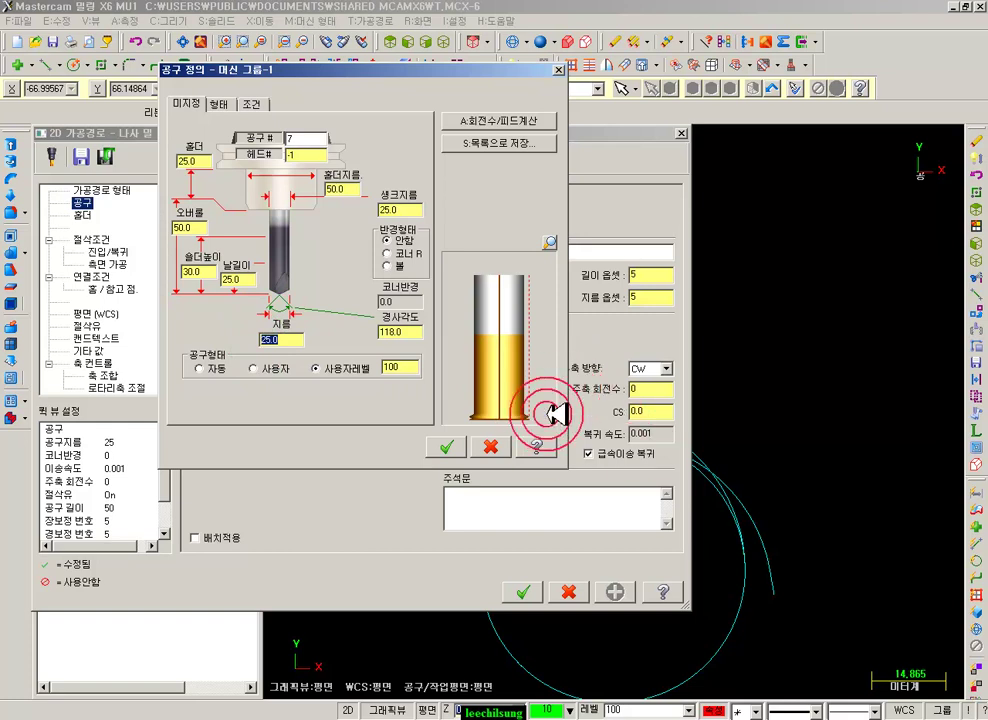
click(284, 341)
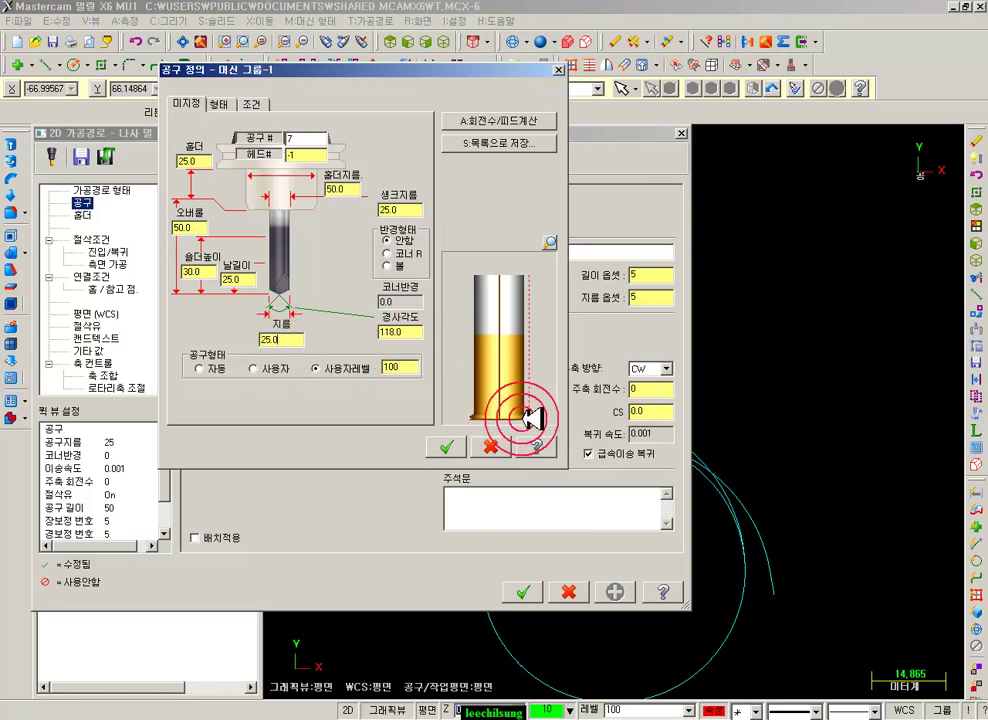
- Set the tool's feed, Z feed and retract rates to 100 and spindle speed to 1000, and add it as another tool
click(251, 103)
click(295, 228)
text(0)
click(296, 245)
text(100)
click(295, 259)
text(100)
click(290, 273)
text(1000)
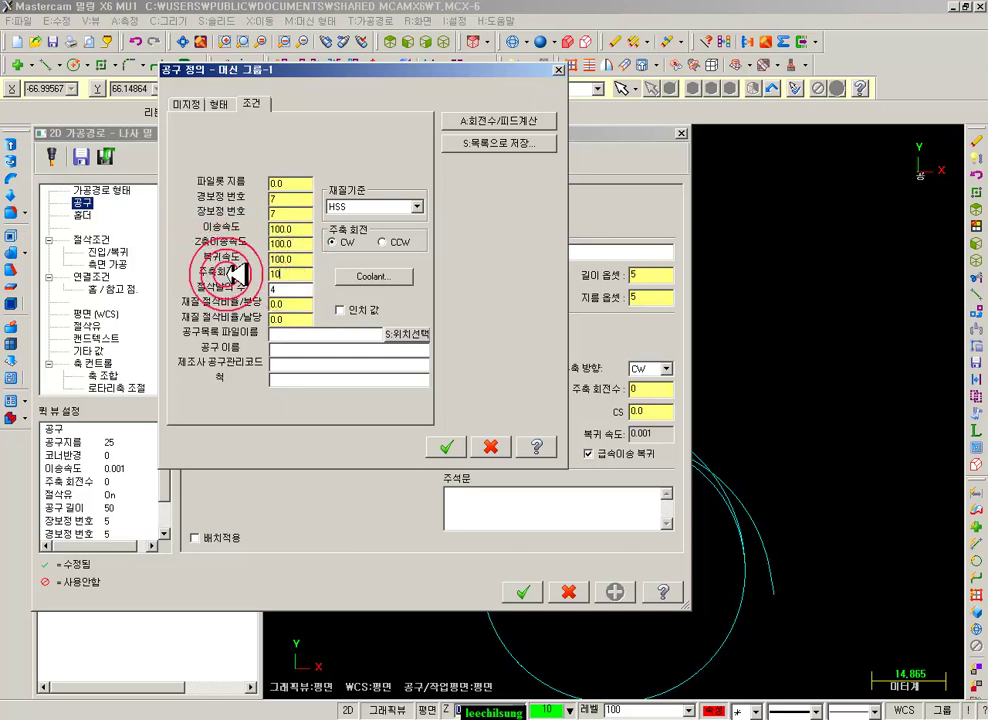
click(495, 455)
click(560, 396)
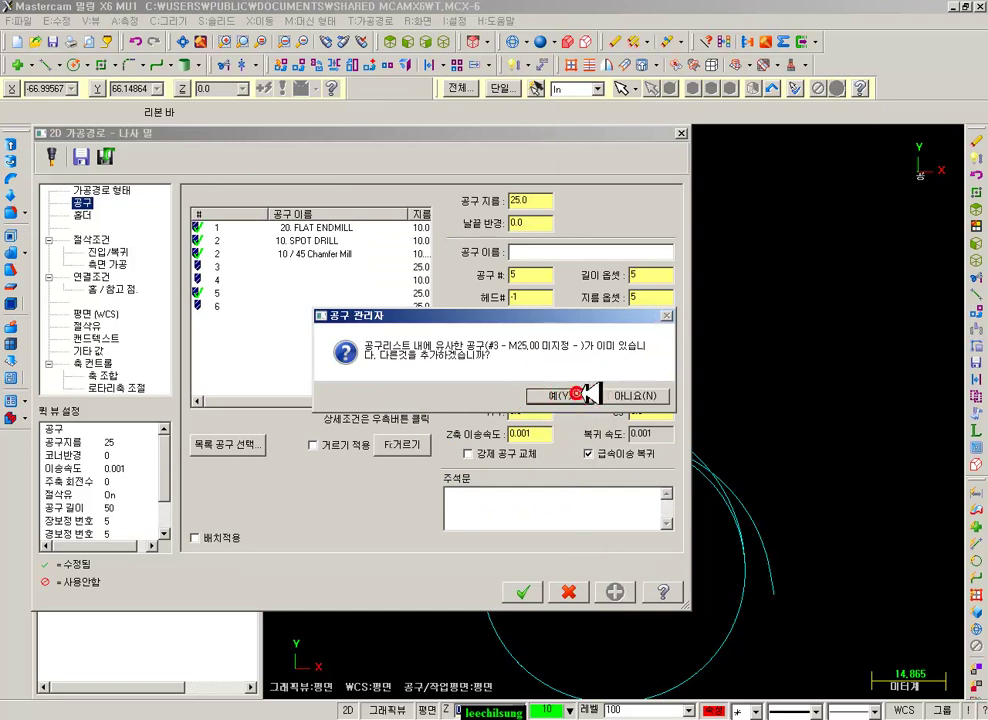
click(580, 394)
- Review the thread mill's cut parameters, lead in/out, multi-pass and linking settings
click(92, 241)
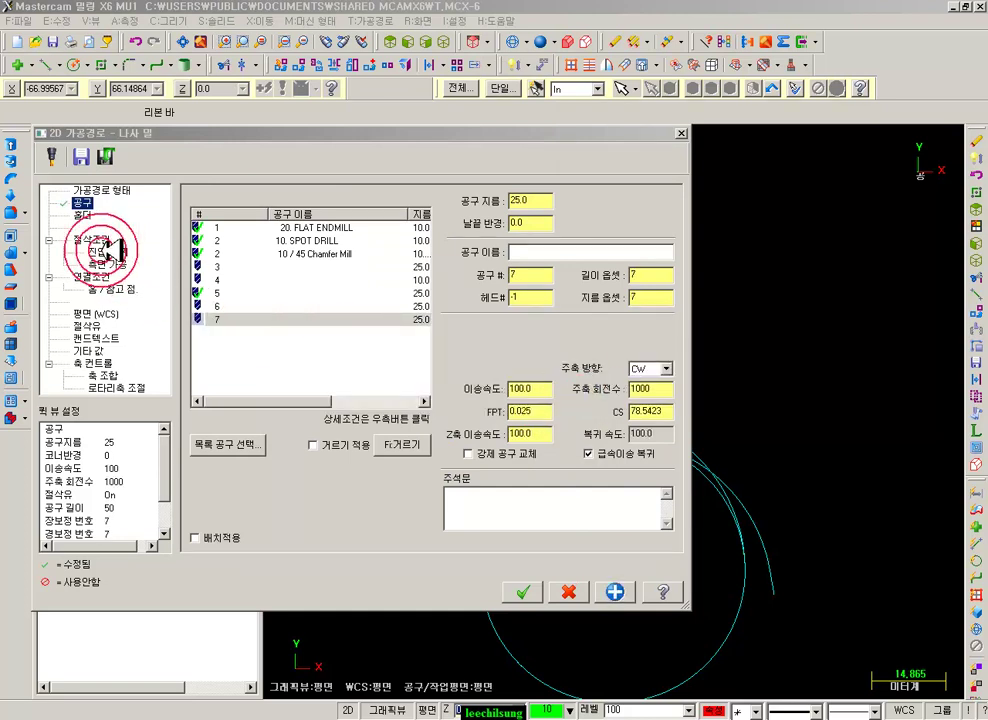
click(497, 285)
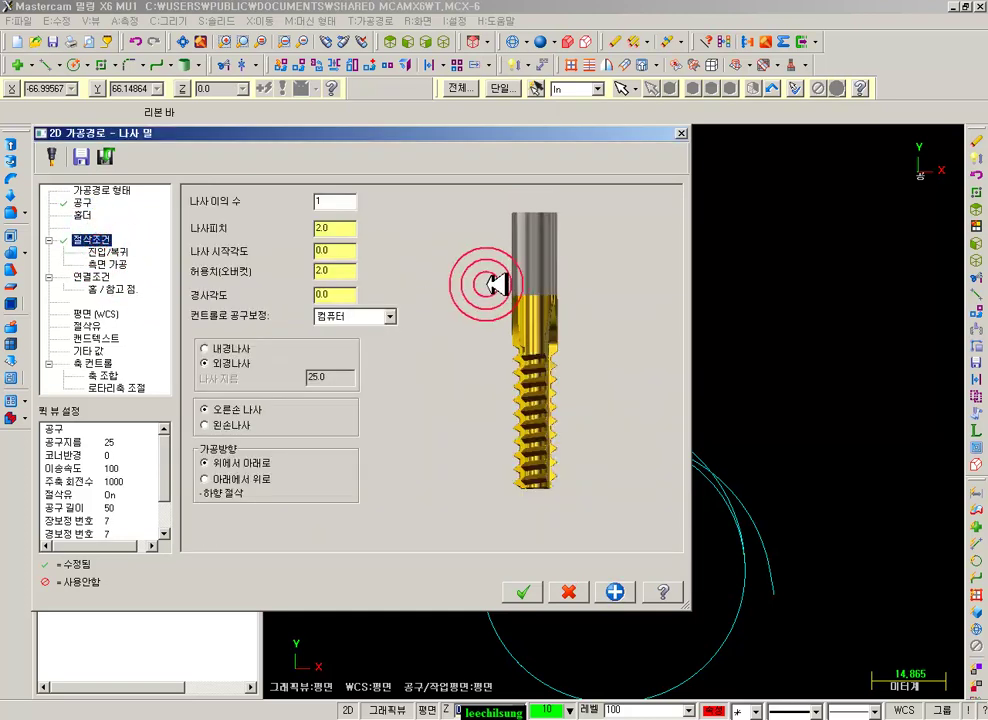
click(345, 273)
click(118, 253)
click(368, 195)
click(366, 210)
click(105, 265)
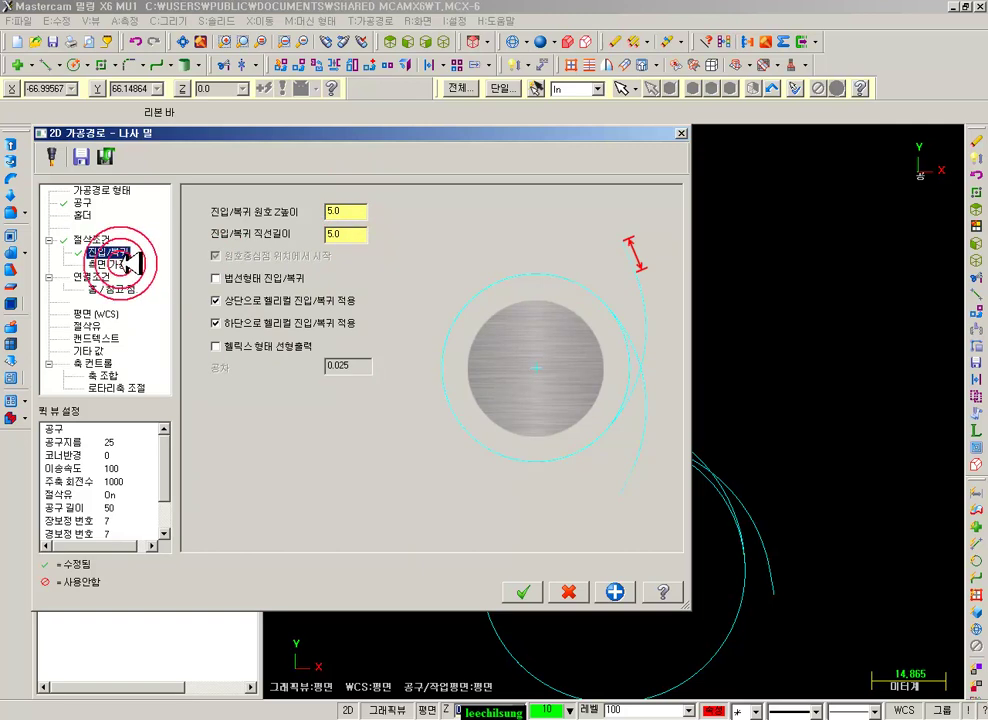
click(232, 211)
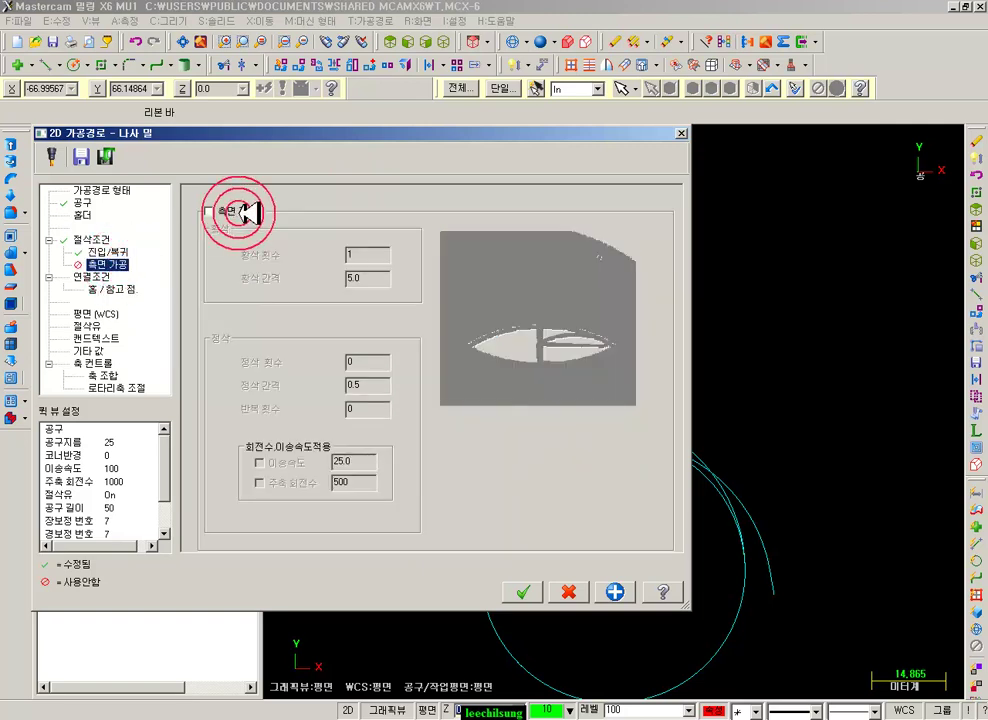
click(90, 277)
click(521, 457)
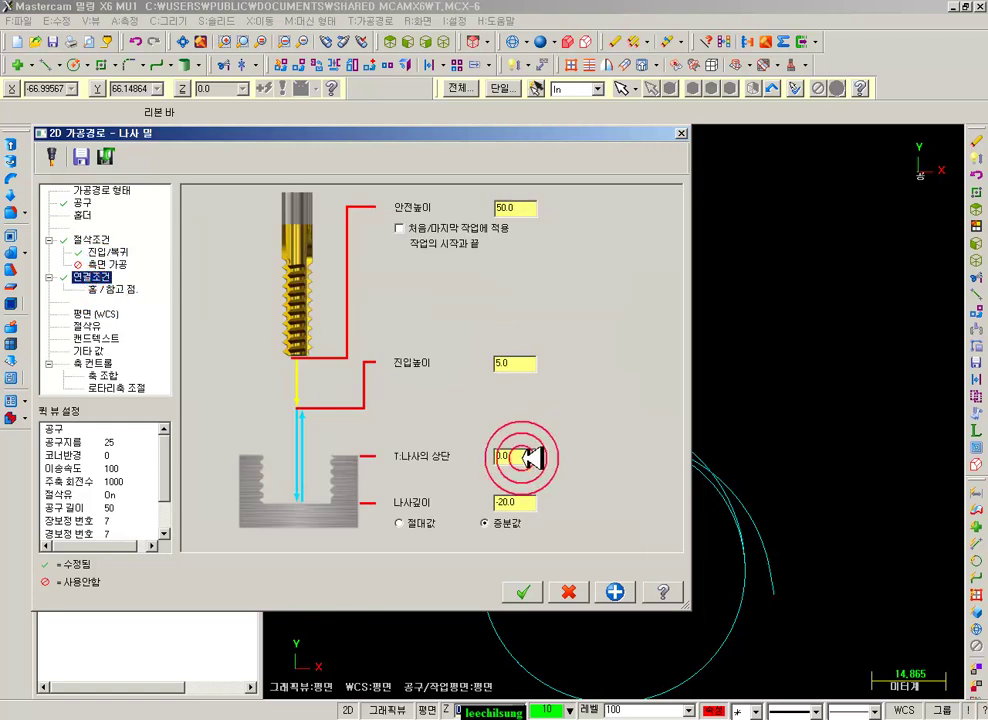
- Accept the thread mill parameters and regenerate the toolpath with the new tool
click(522, 592)
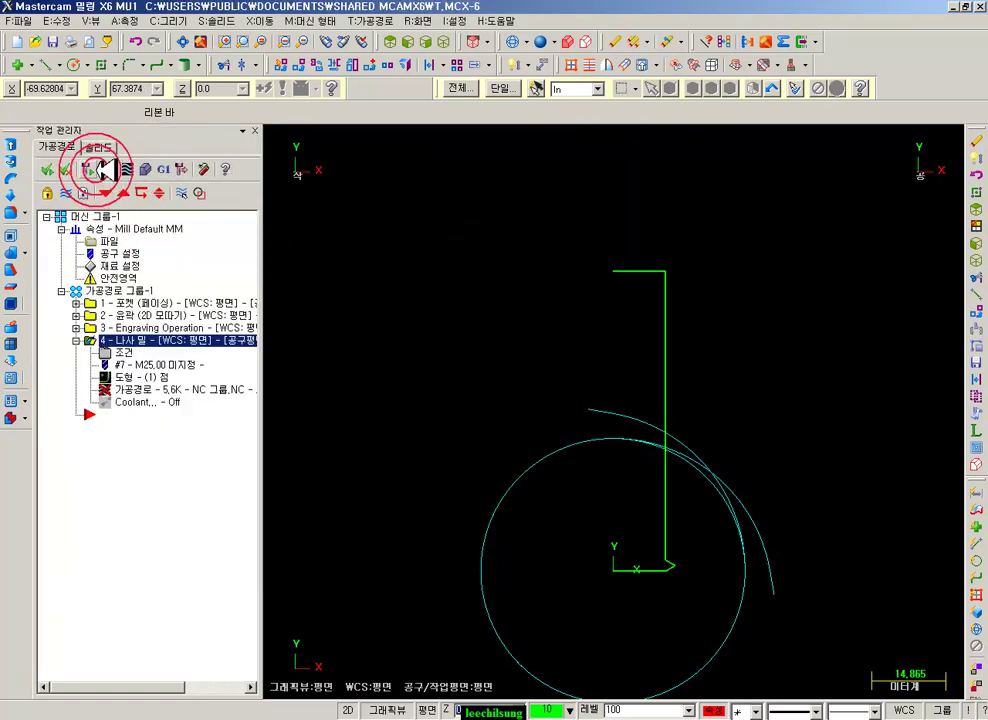
click(100, 170)
- Make level 1 the active visible level and hide level 100
click(579, 705)
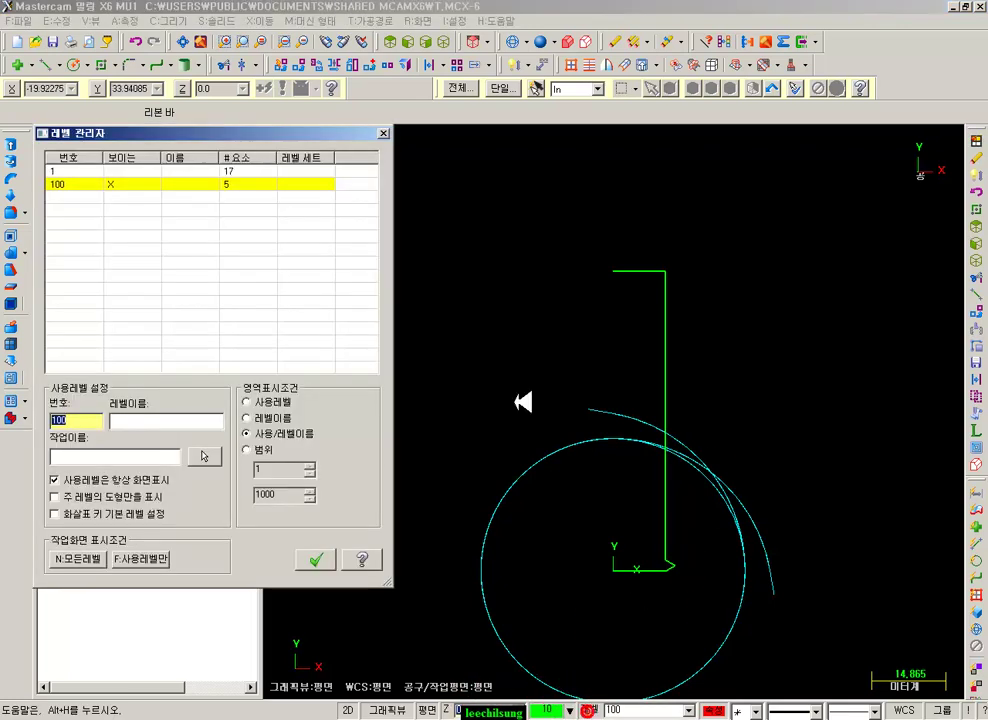
click(115, 172)
click(314, 558)
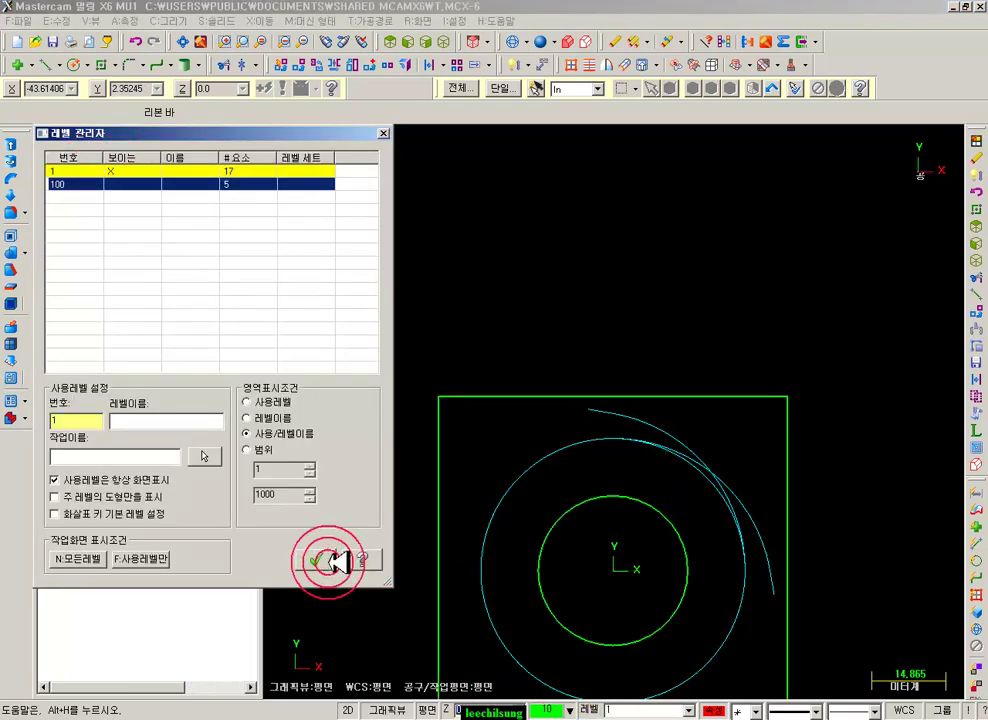
- Select all operations and run solid verification through the facing pocket, chamfer and engraving cuts
click(441, 42)
click(624, 362)
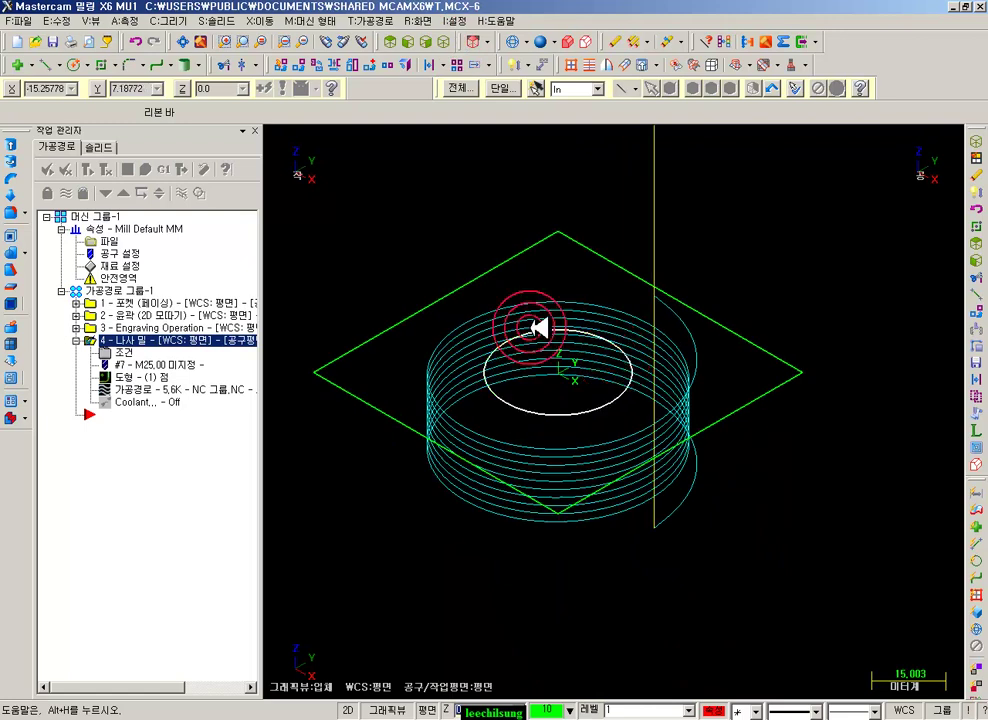
click(143, 304)
click(140, 291)
click(166, 192)
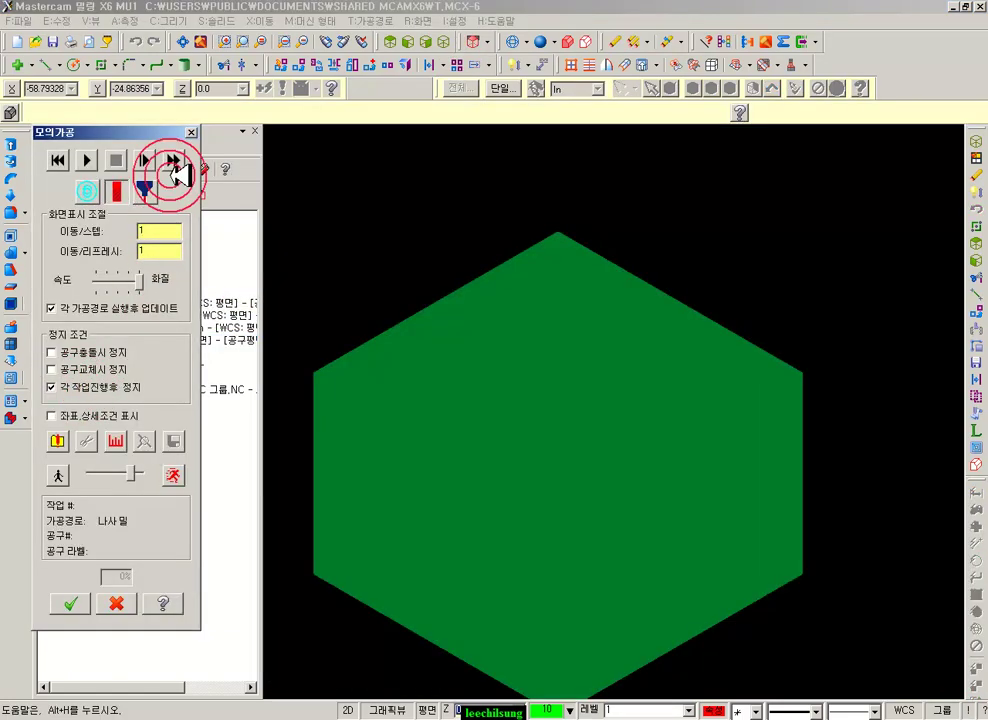
click(174, 160)
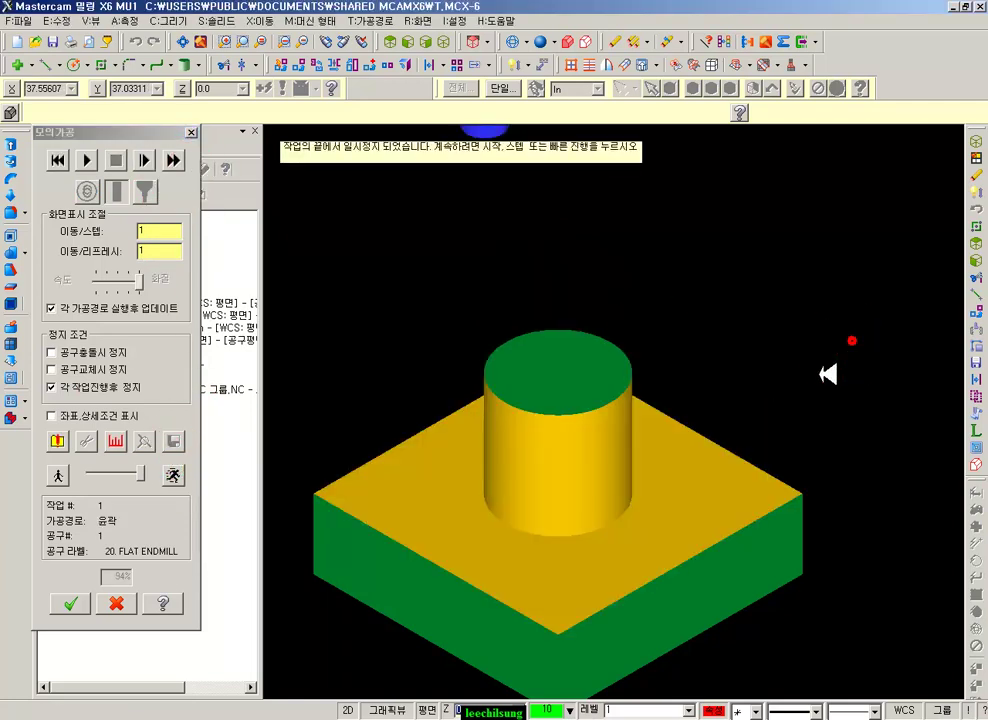
click(176, 160)
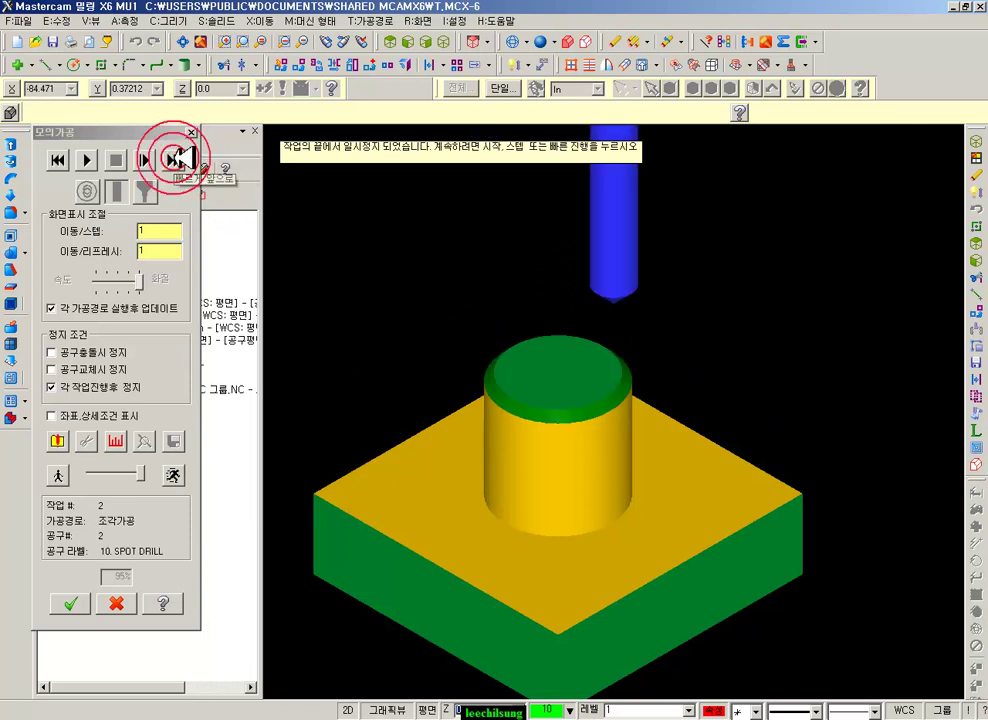
click(174, 158)
- Simulate the thread milling operation on the boss and inspect the cut thread profile up close from the side
scroll(557, 432, up, 2)
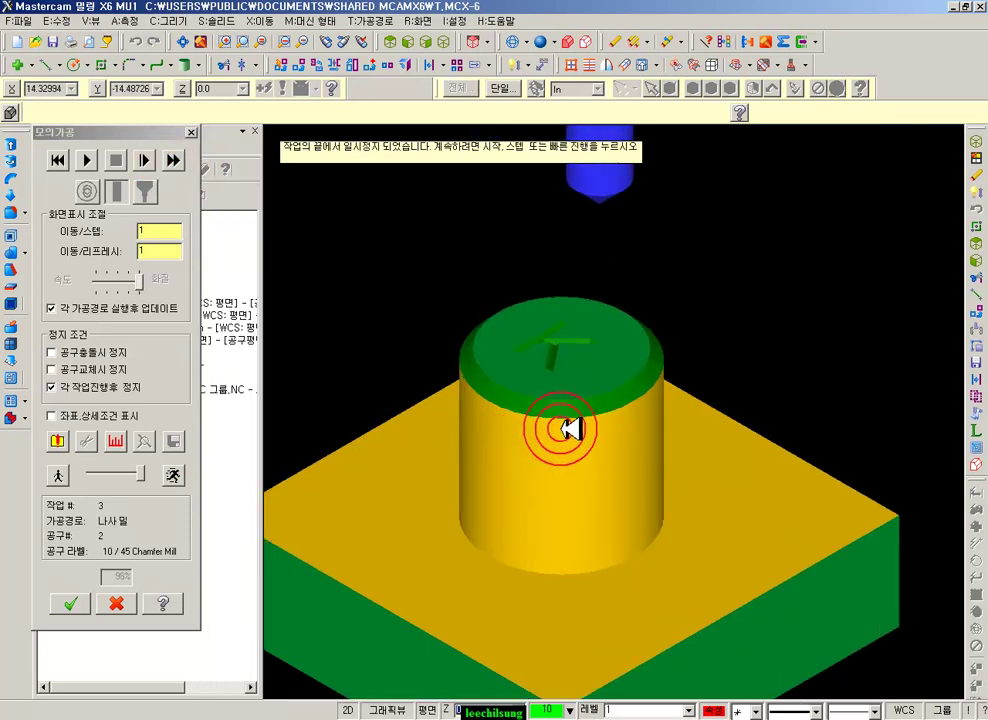
middle_drag(585, 387, 636, 401)
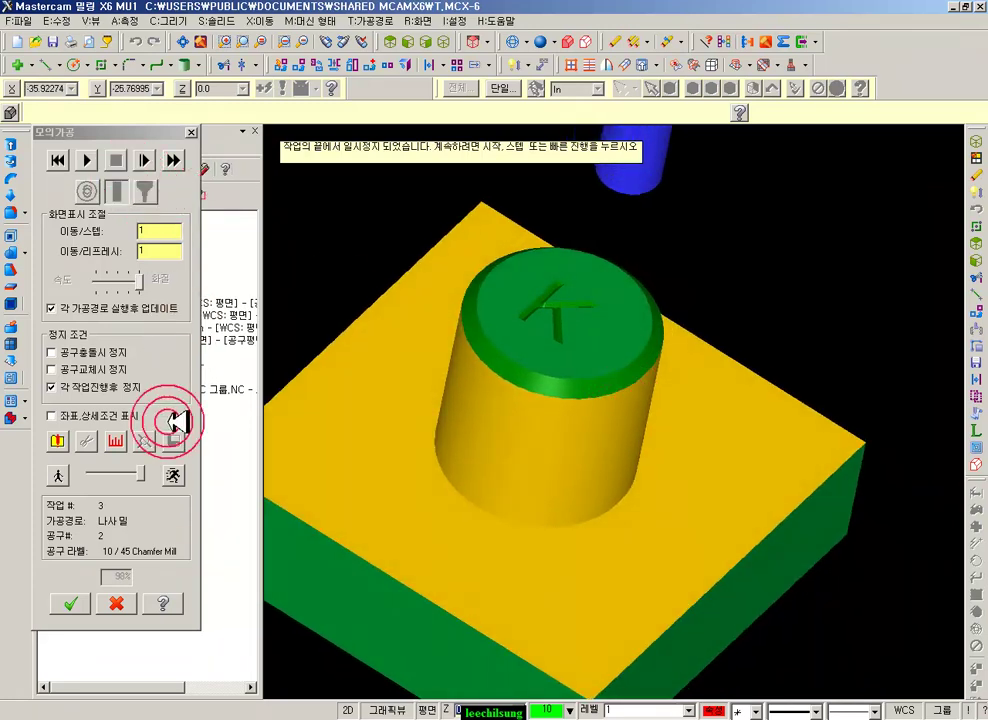
click(92, 160)
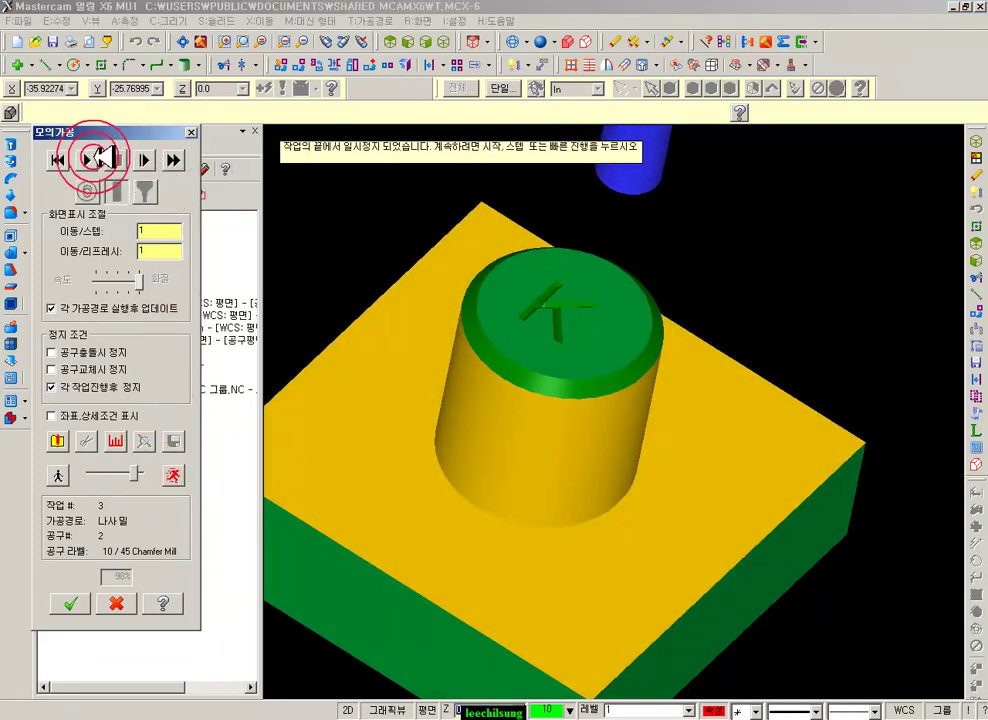
click(99, 160)
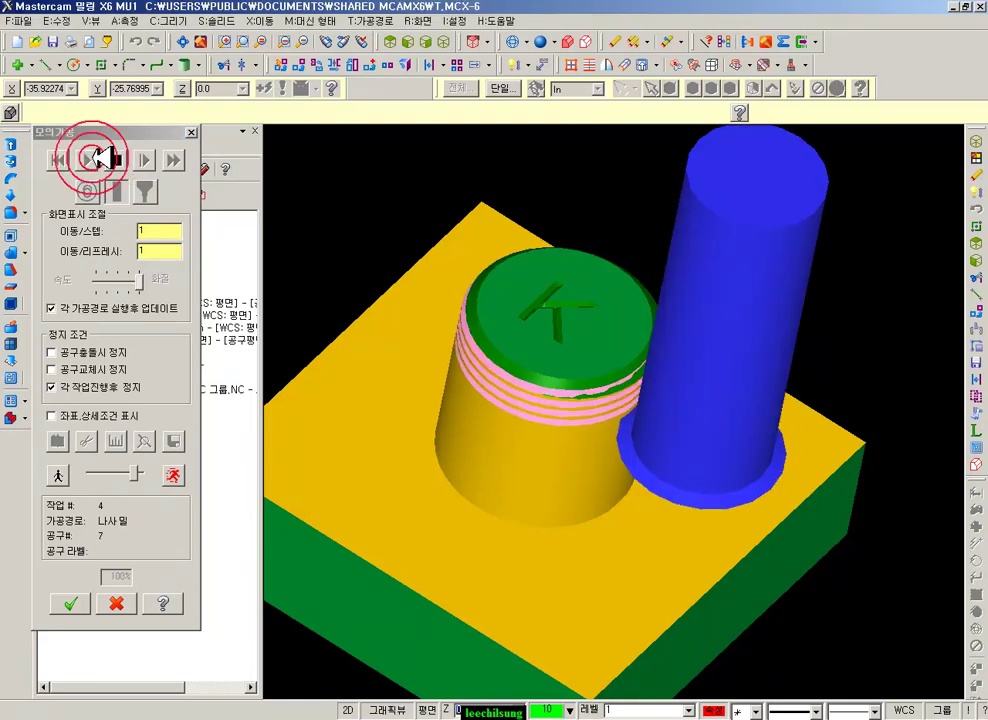
click(408, 42)
scroll(620, 480, up, 8)
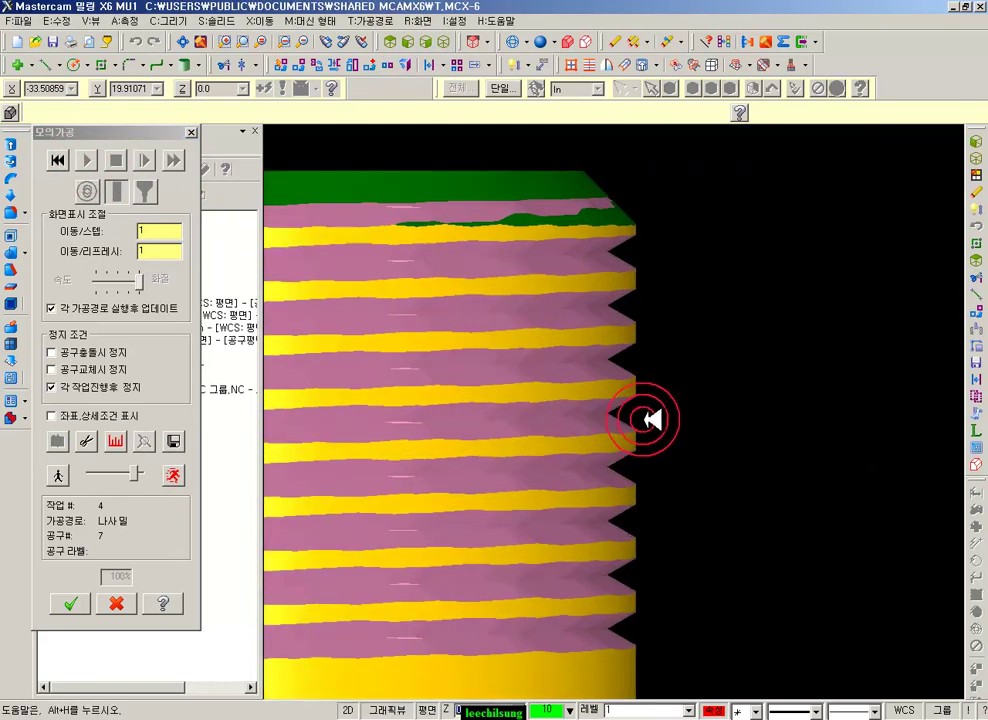
- Examine the cut thread crests and roots along the boss edge, and close the simulation
scroll(648, 418, up, 4)
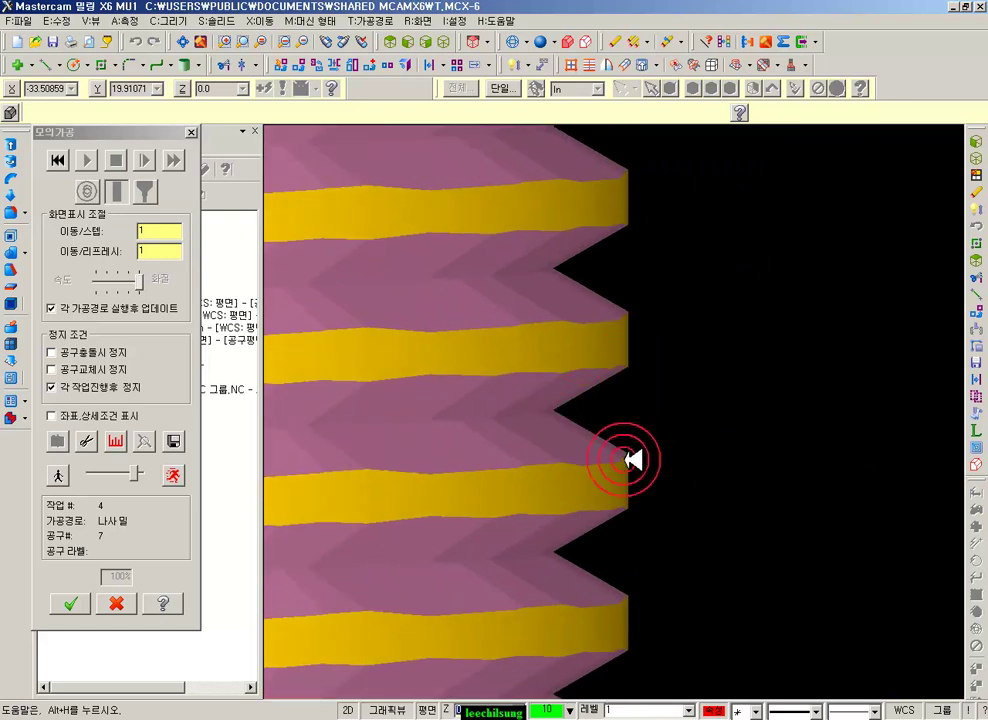
scroll(645, 457, down, 6)
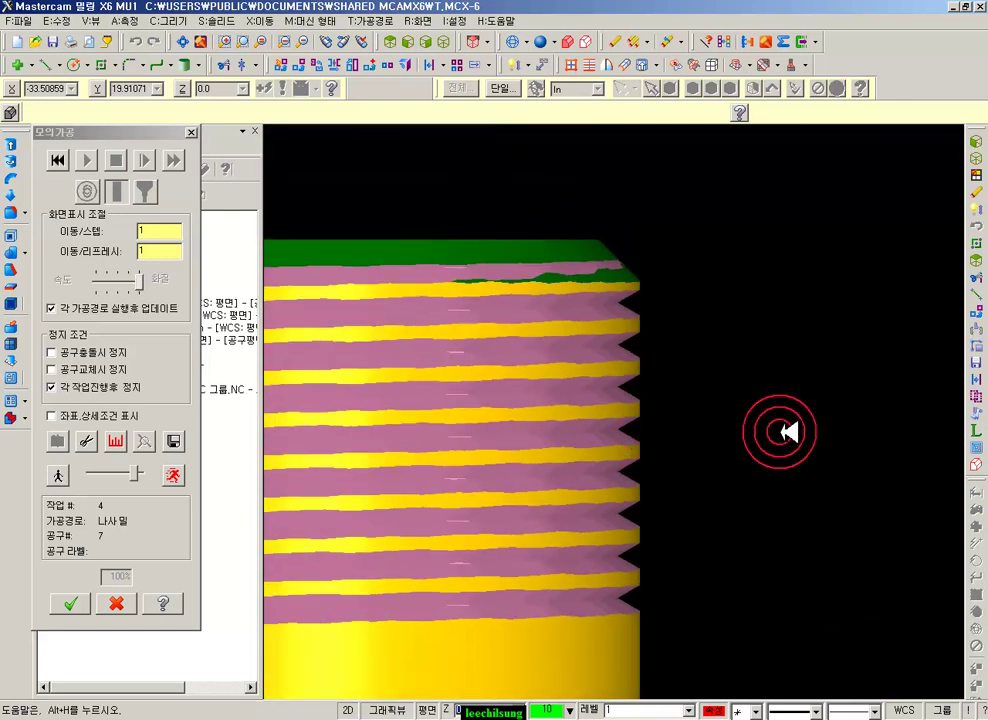
scroll(743, 432, up, 5)
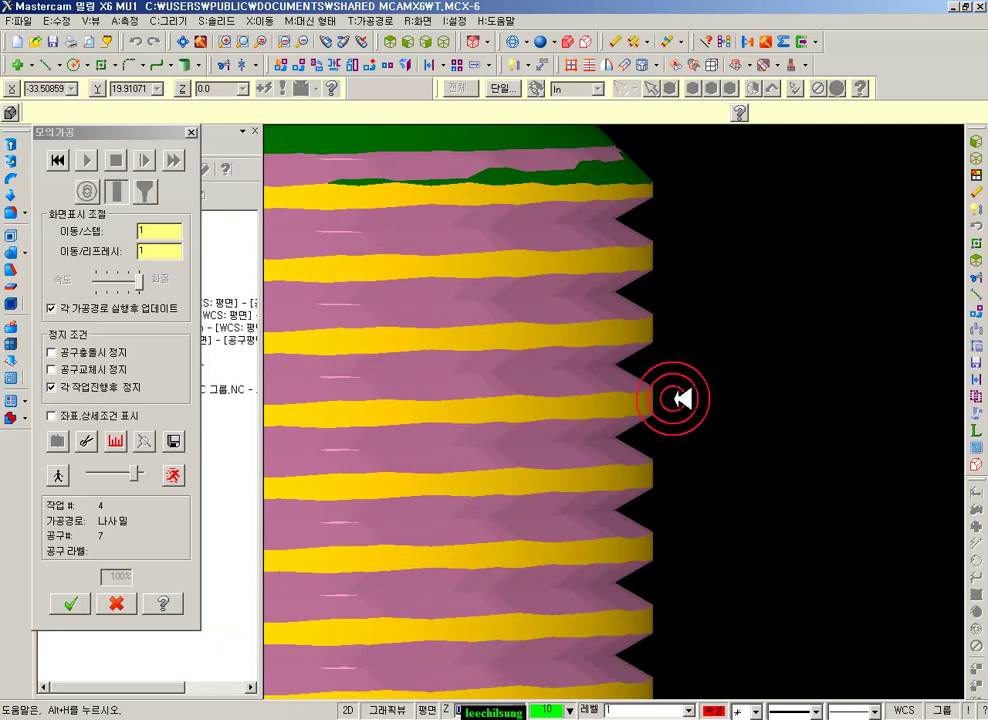
click(118, 601)
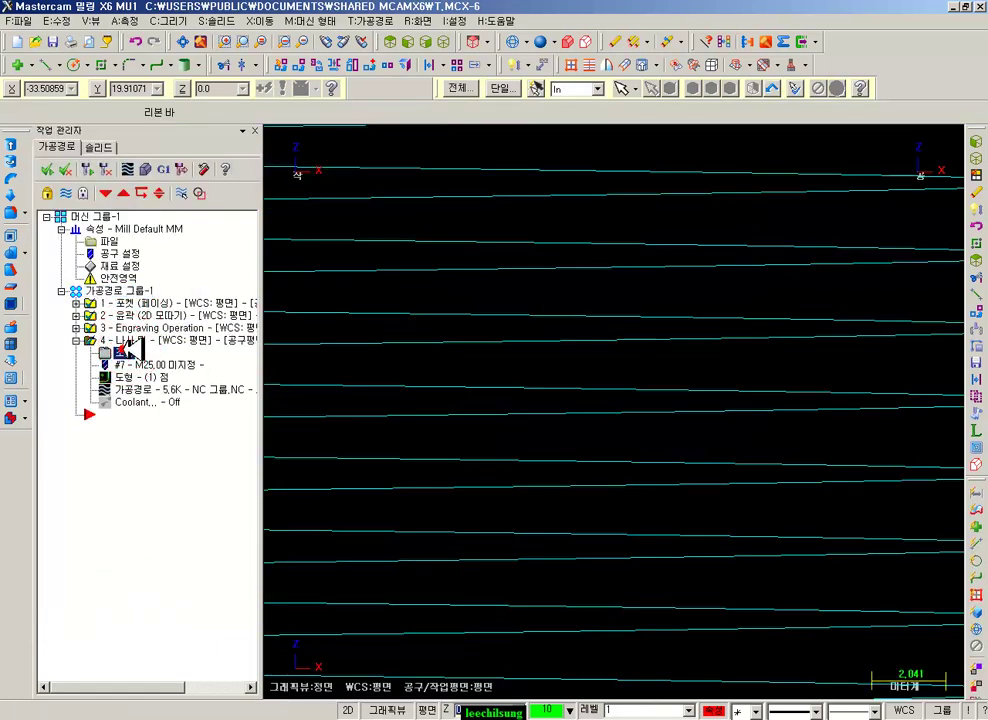
- Set the thread mill overcut allowance to 2.2 in the cut parameters and regenerate the toolpath
click(131, 350)
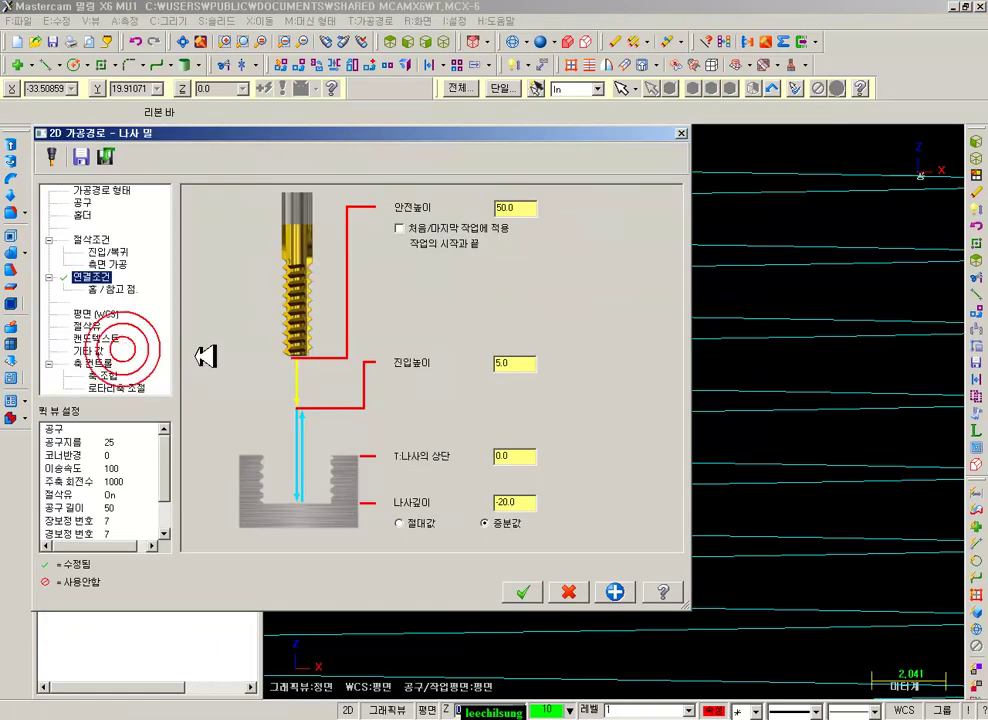
click(90, 241)
double_click(340, 270)
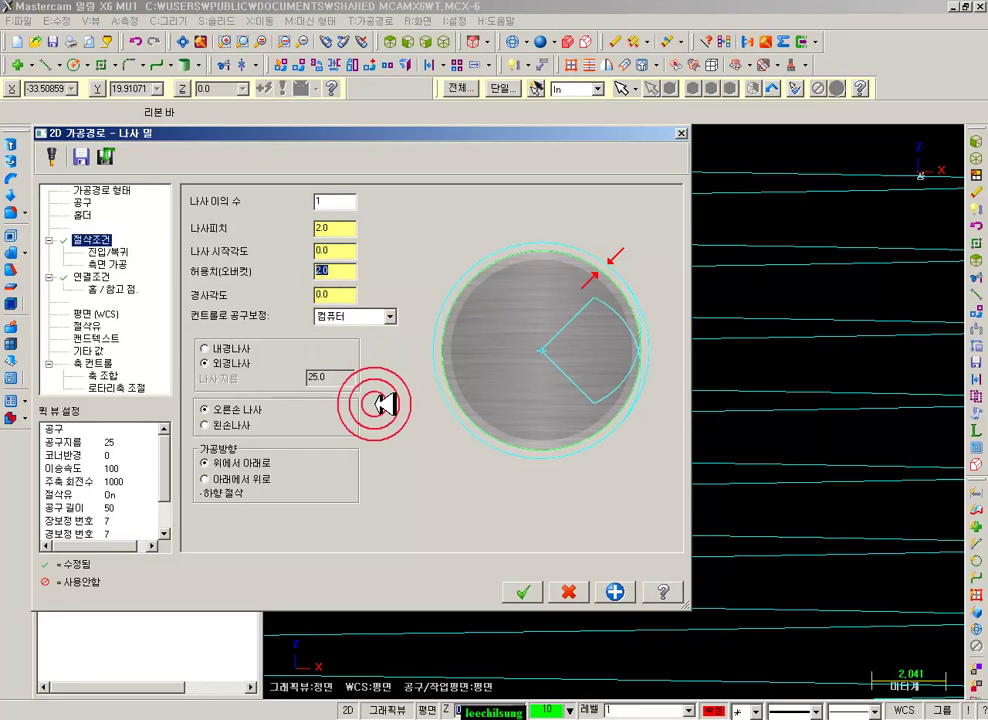
drag(340, 273, 295, 271)
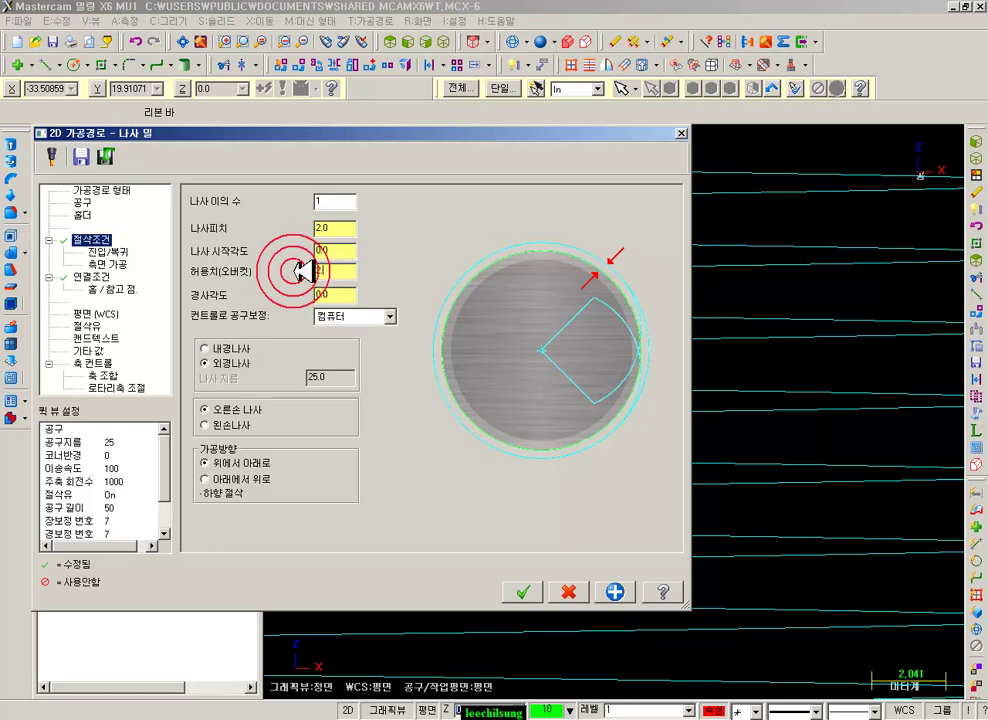
drag(293, 271, 245, 279)
click(522, 592)
click(94, 191)
- Select the whole toolpath group and run solid verification at full speed without stopping after each operation
click(117, 287)
click(147, 167)
click(157, 453)
click(78, 388)
click(172, 160)
click(213, 552)
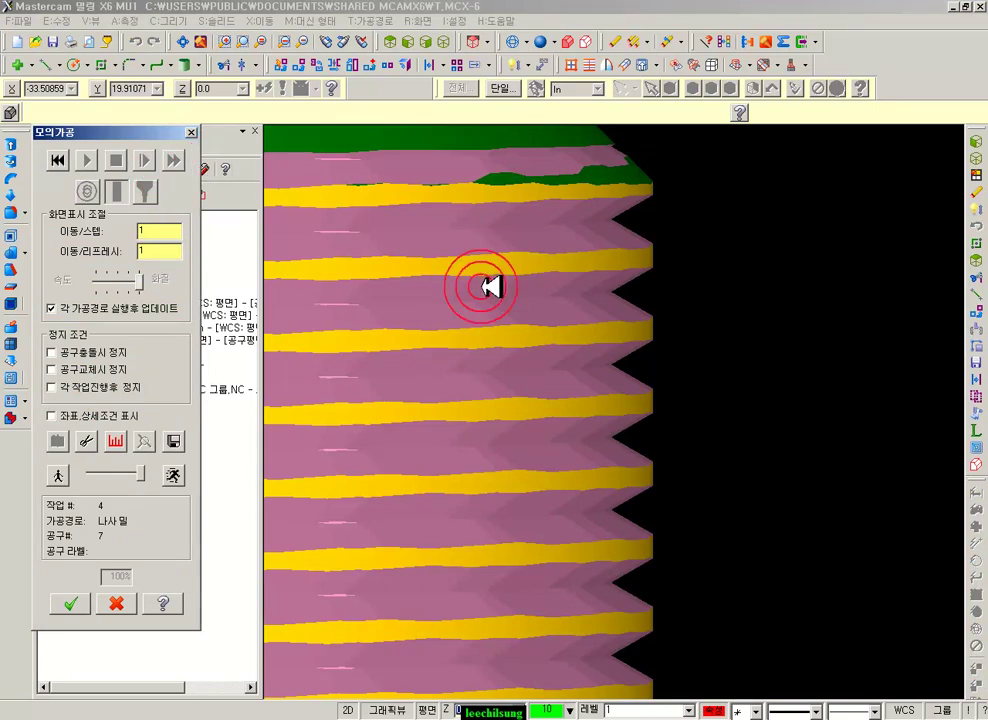
- Inspect the deeper thread profile up close and the whole part in isometric view, and close the verification
click(701, 353)
scroll(697, 353, up, 3)
scroll(653, 392, down, 3)
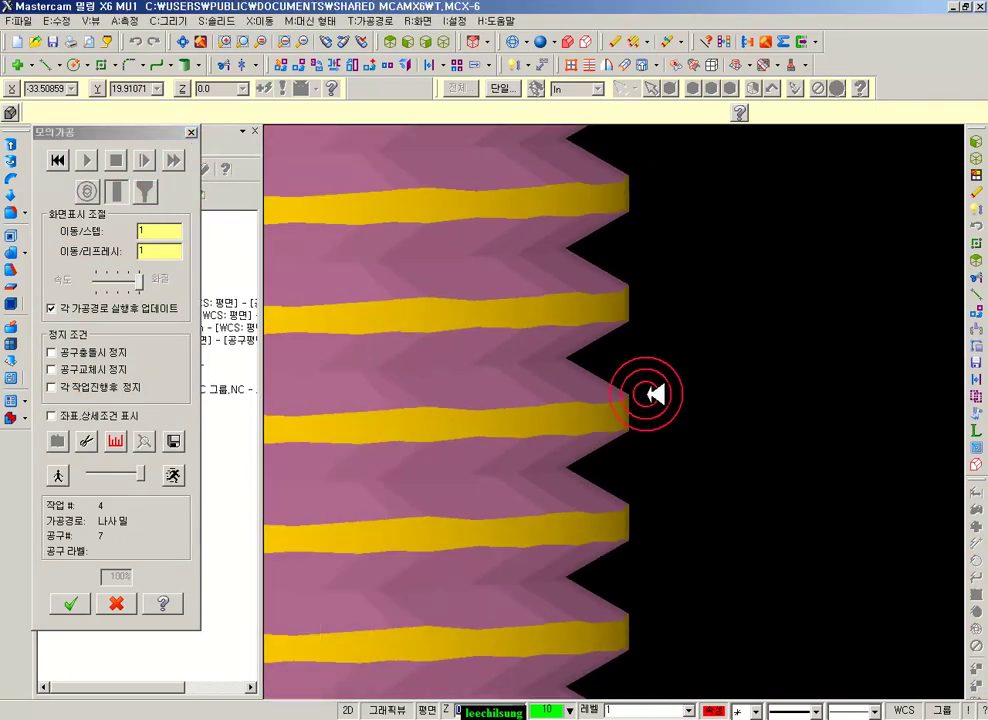
scroll(680, 387, down, 2)
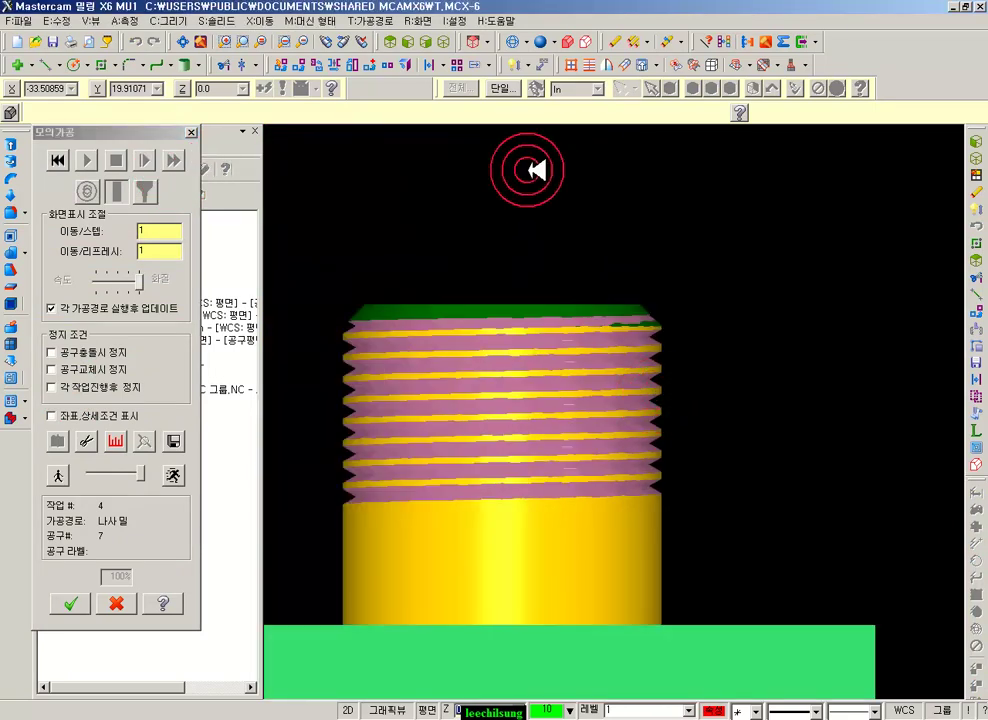
click(457, 41)
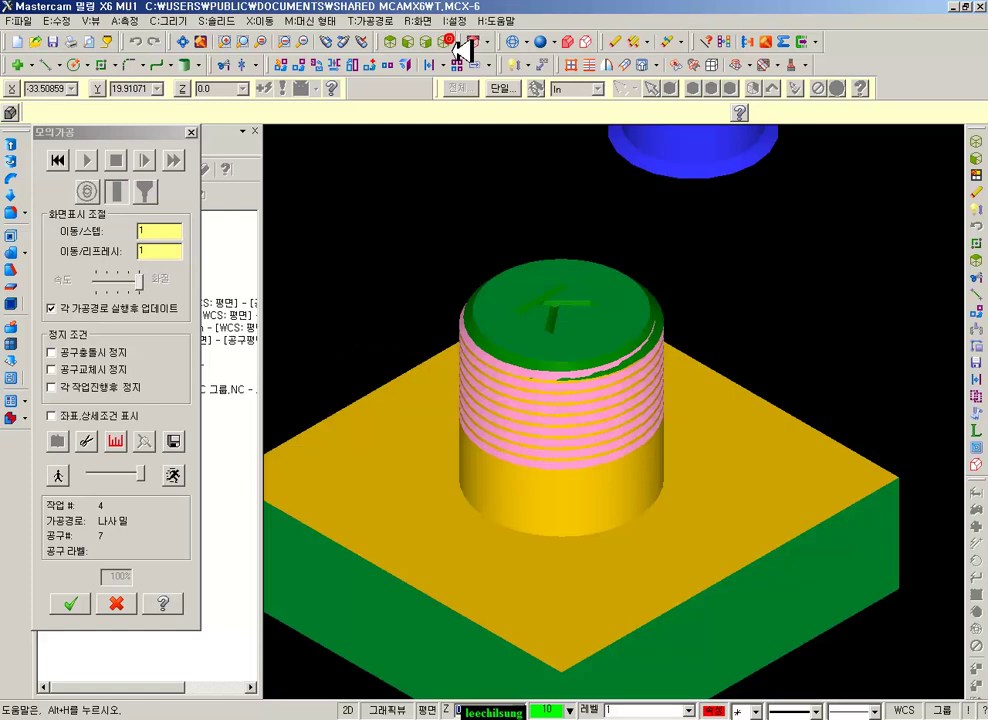
click(191, 132)
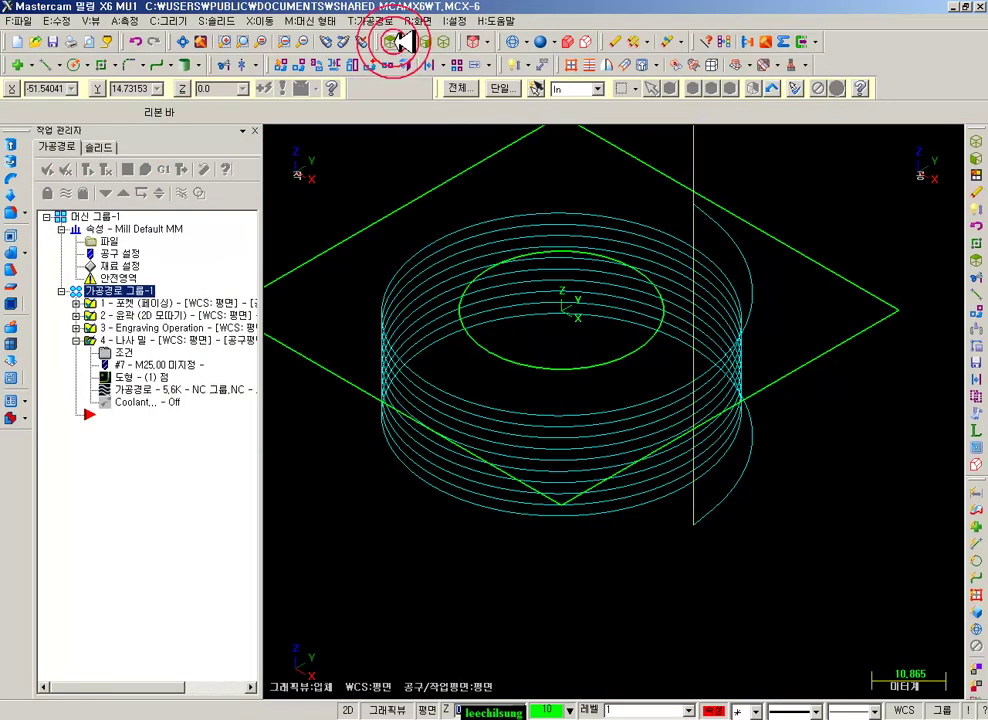
- View the thread milling toolpath from the top and examine its entry and exit arcs
click(391, 42)
scroll(507, 265, down, 2)
scroll(662, 419, up, 3)
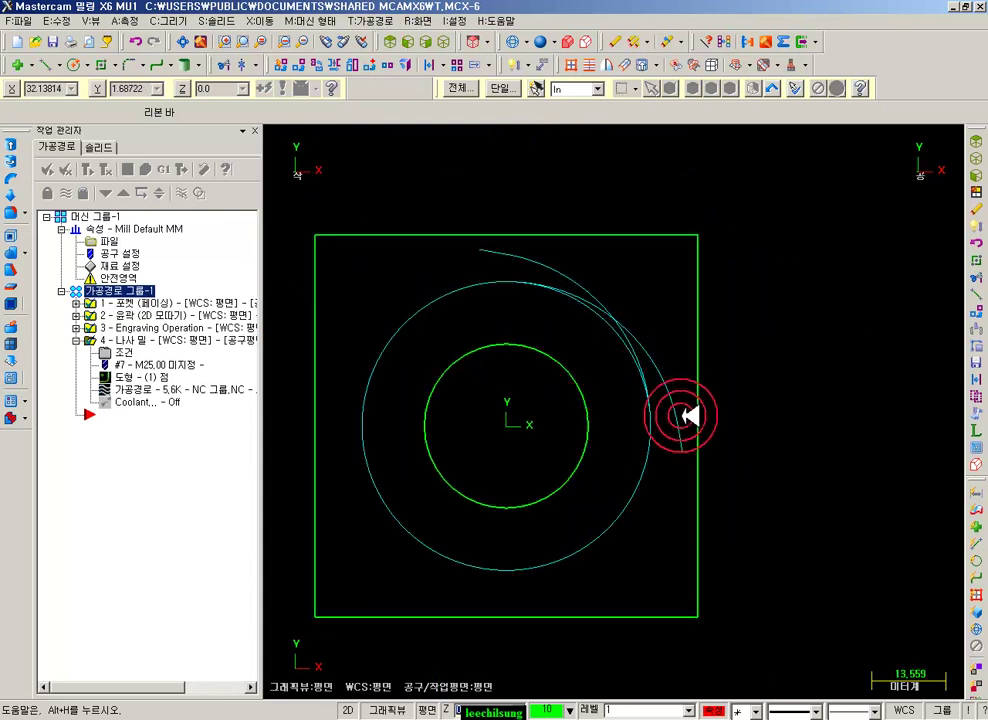
scroll(683, 432, up, 1)
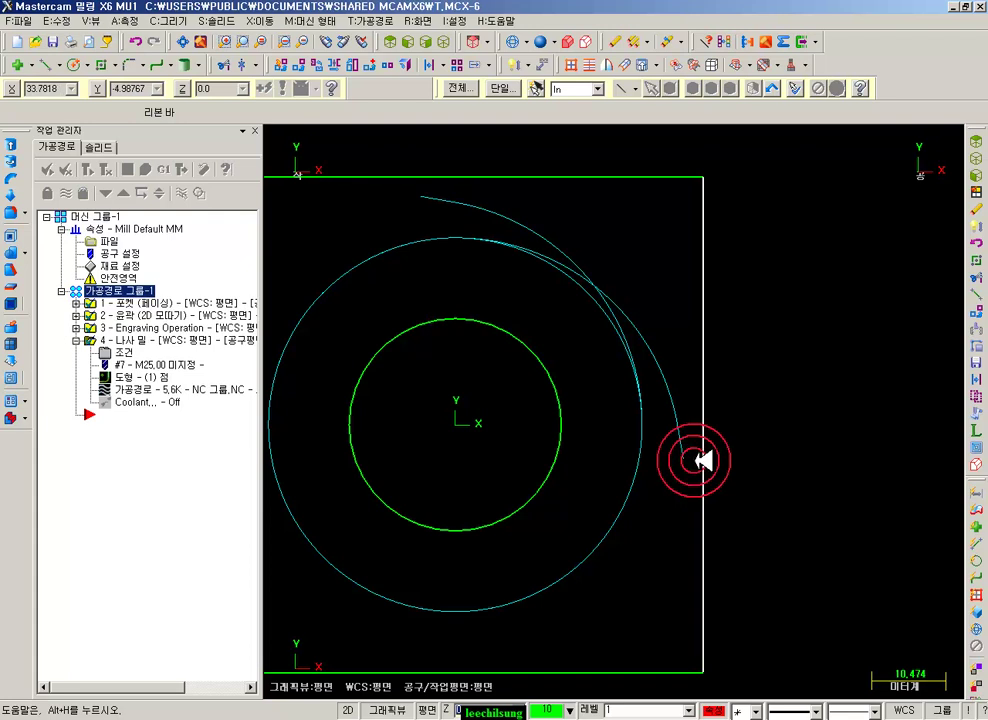
- Change the thread mill's cutter compensation to wear (중복보정), check the entry/exit settings, and regenerate the operation
click(126, 351)
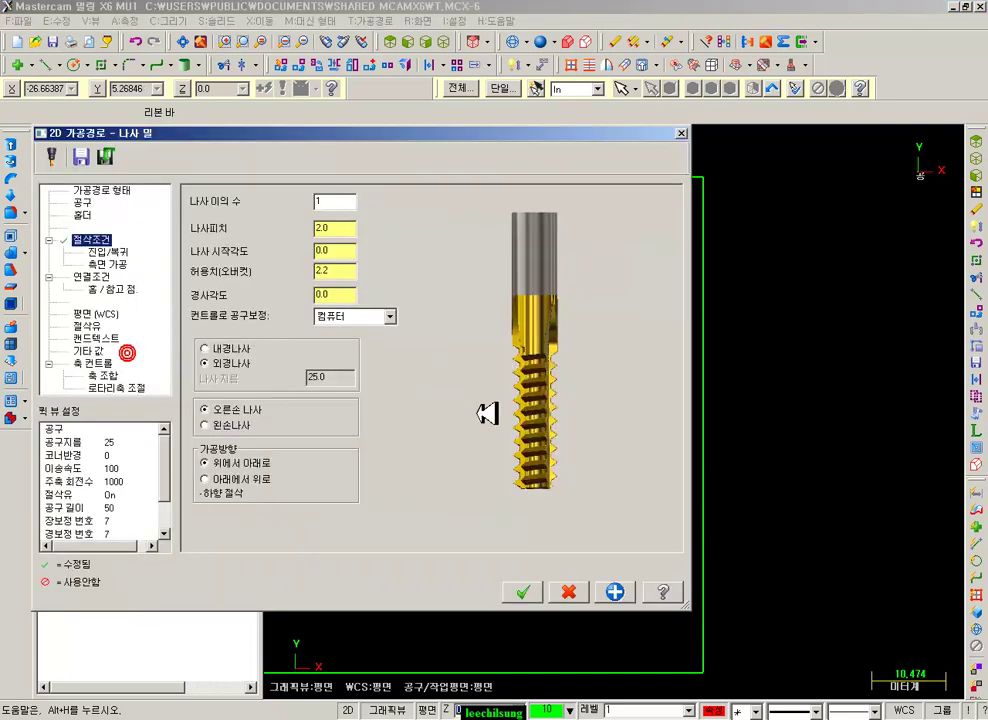
click(383, 317)
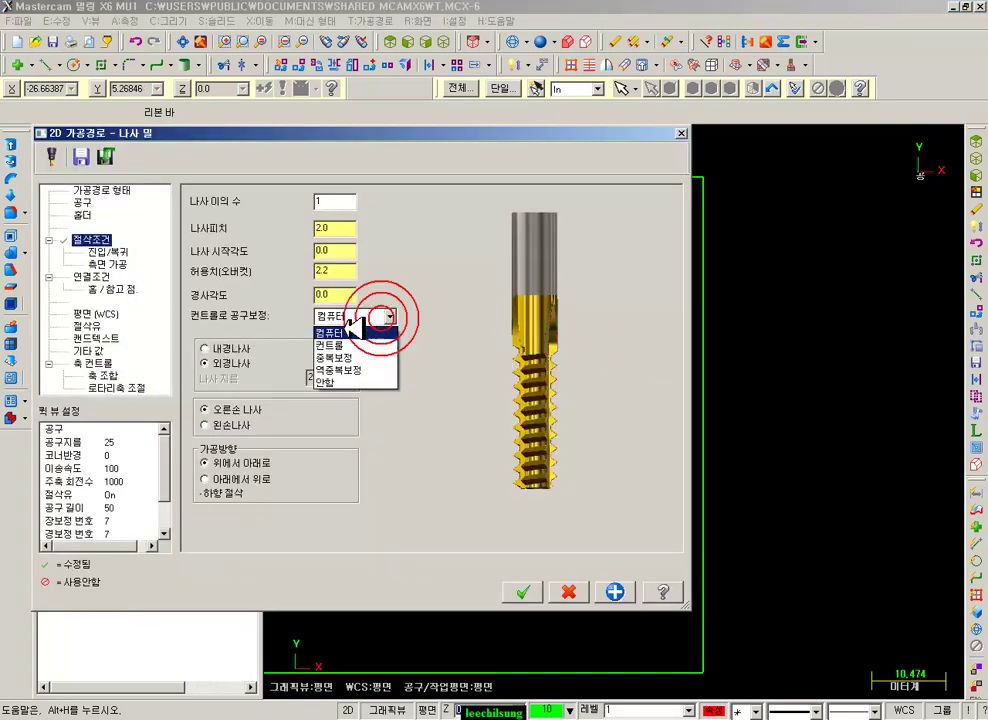
click(333, 357)
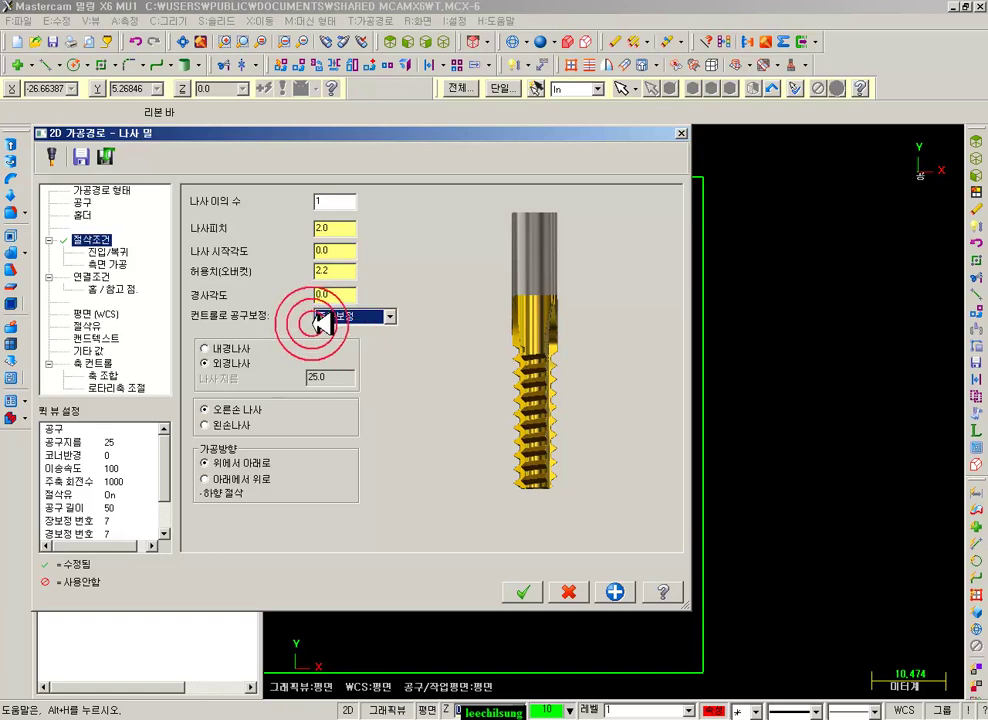
click(112, 251)
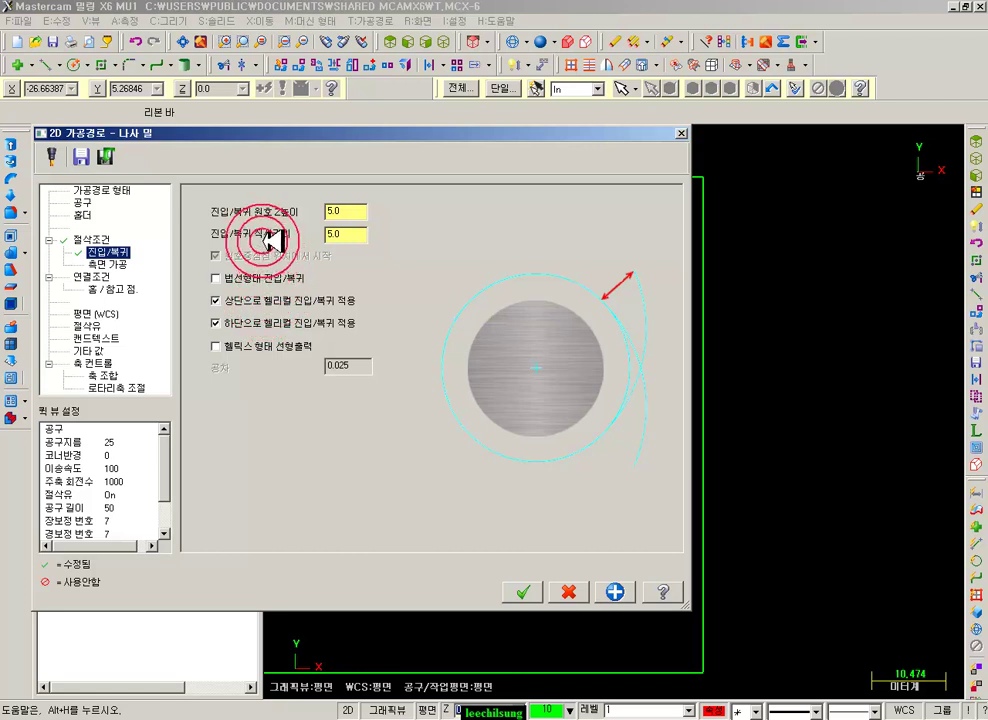
click(358, 235)
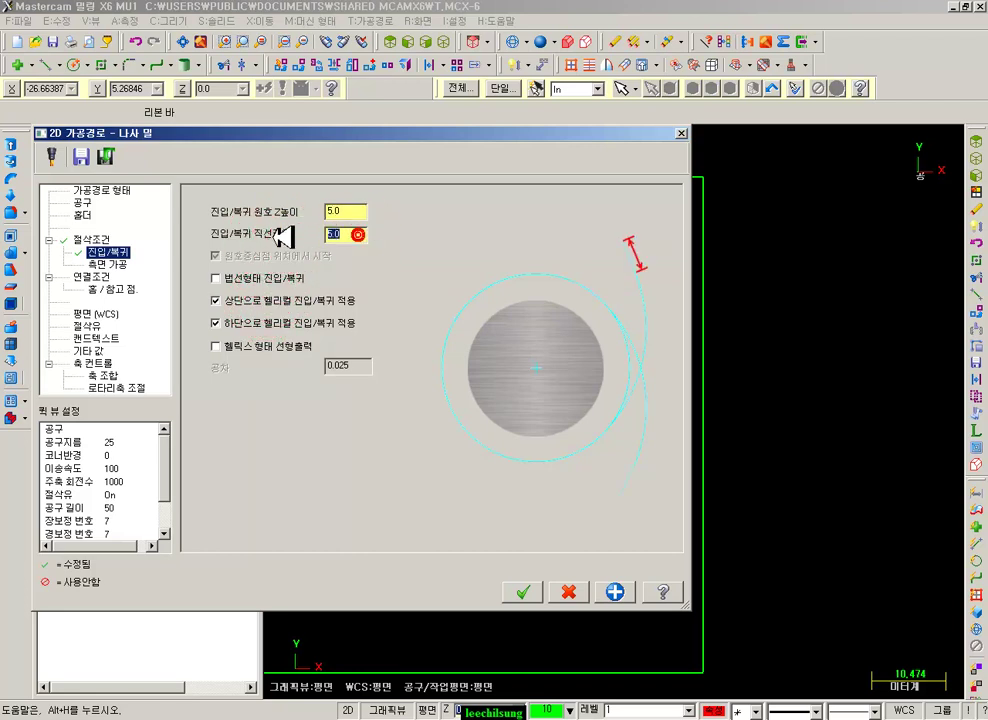
click(522, 592)
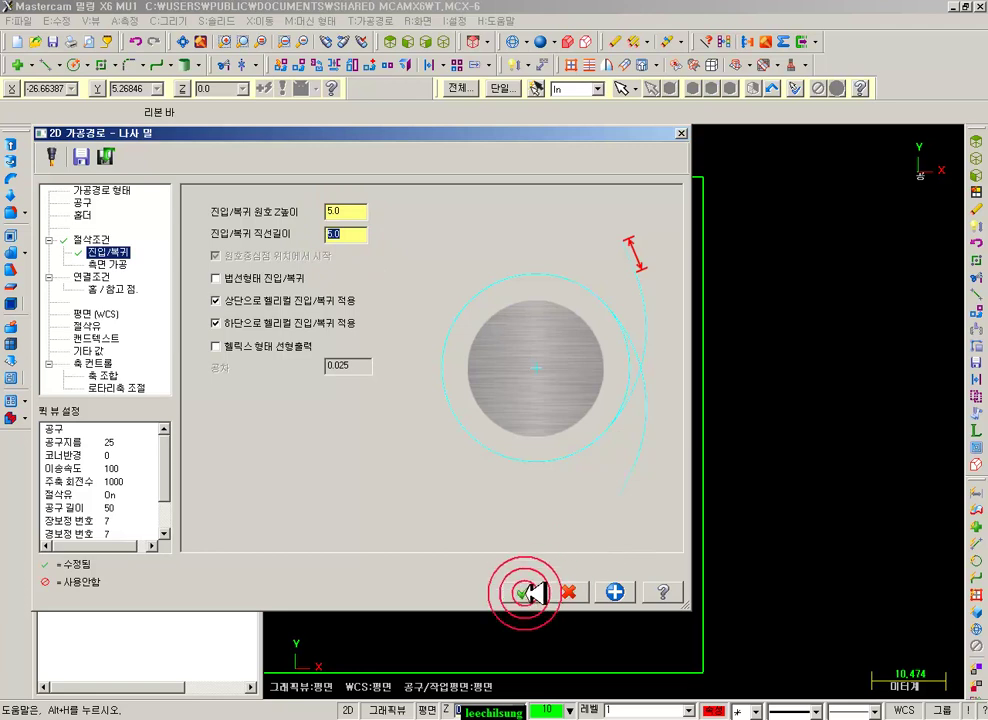
click(90, 168)
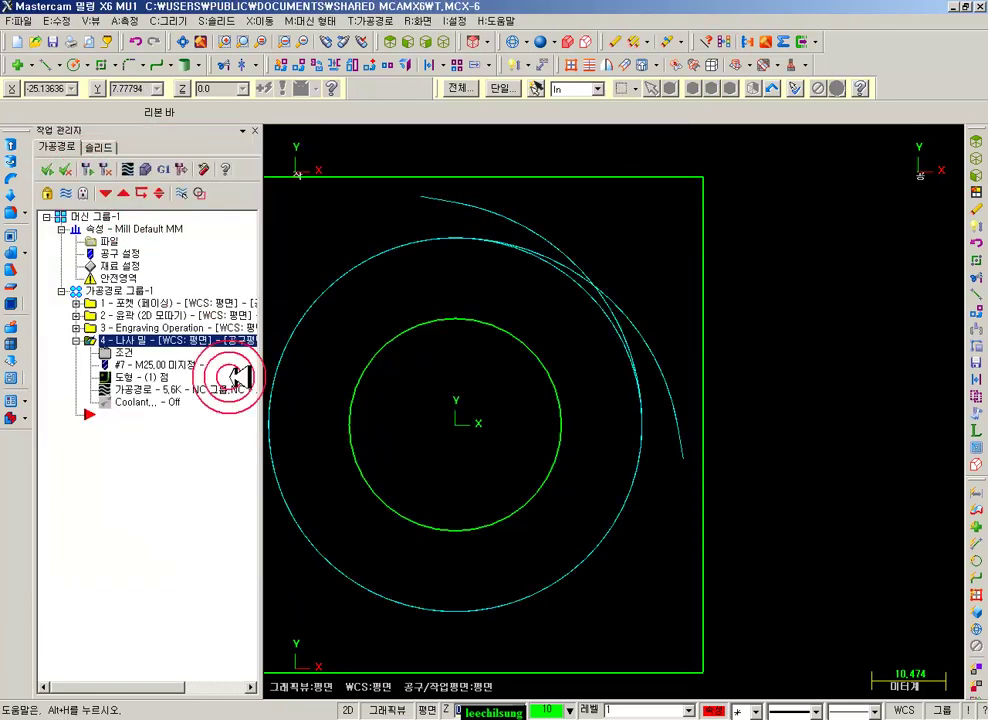
- Post the thread milling operation to NC 그룹.NC and reload the modified file in CIMCO Edit
click(165, 169)
click(80, 222)
click(133, 411)
click(566, 401)
click(843, 444)
click(560, 407)
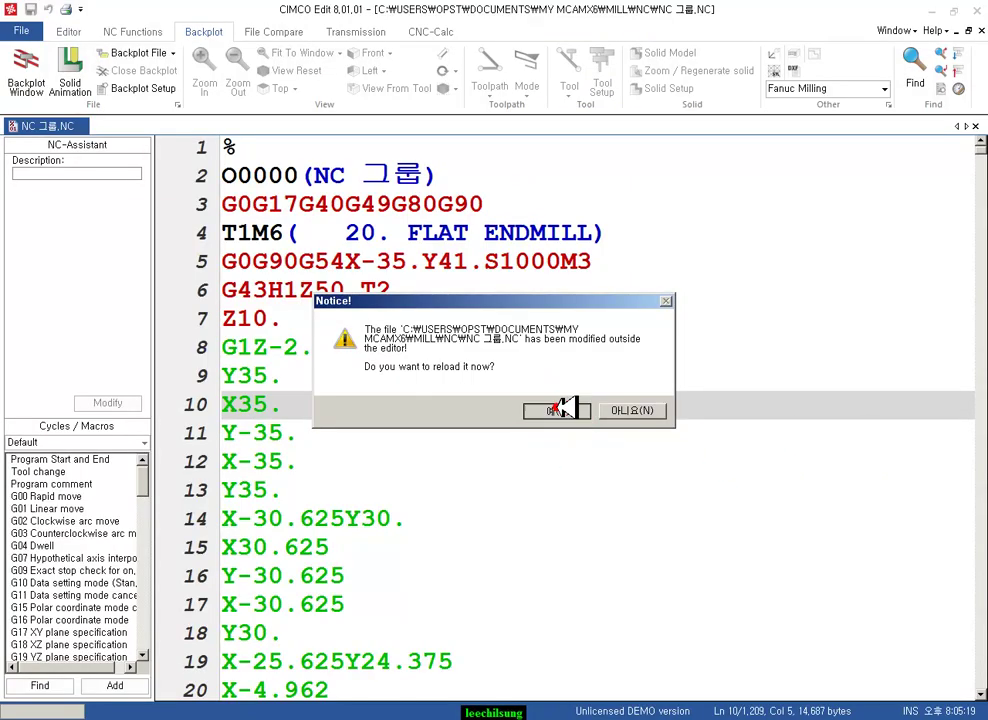
click(700, 292)
- Examine the G41 compensation block on line 9 and its D7 offset number in the enlarged code
drag(430, 378, 196, 375)
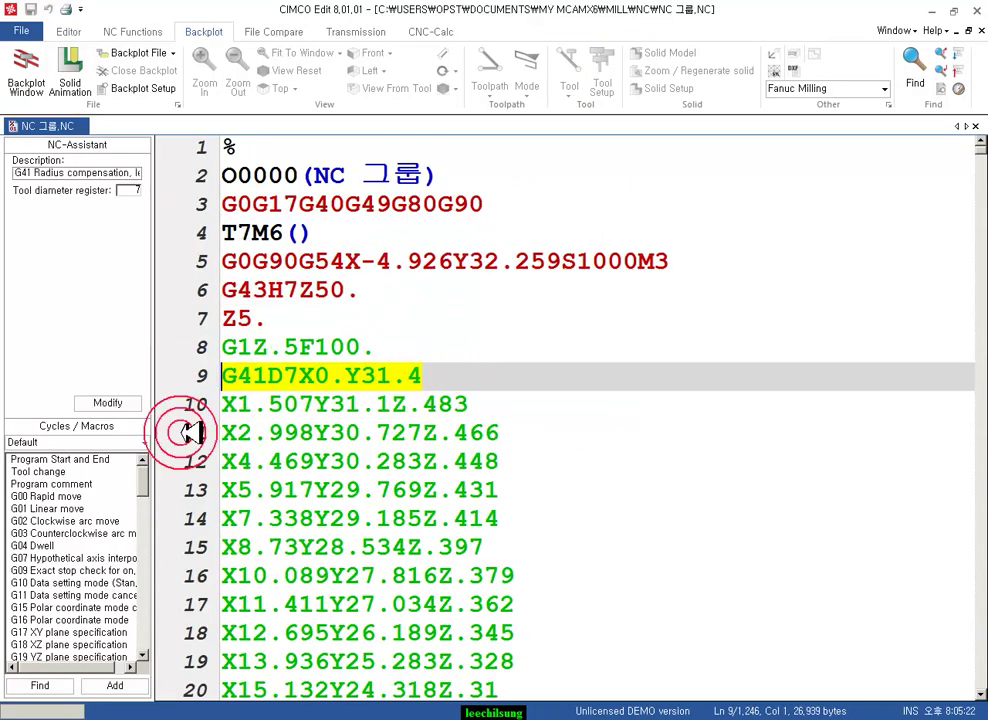
ctrl+scroll(379, 452, up, 2)
click(340, 460)
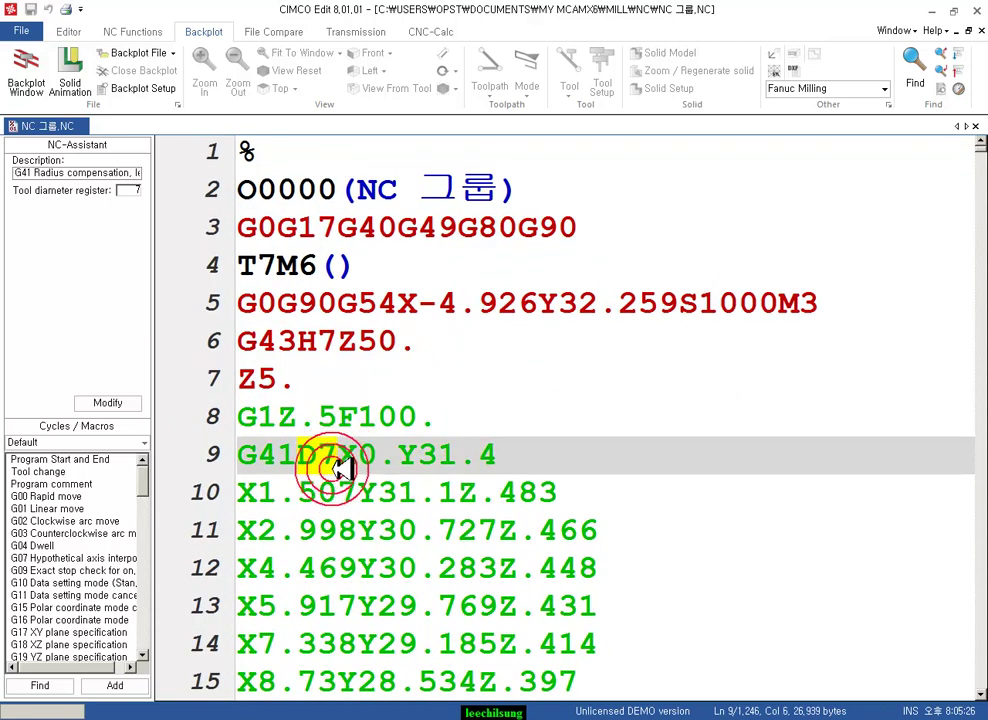
click(328, 456)
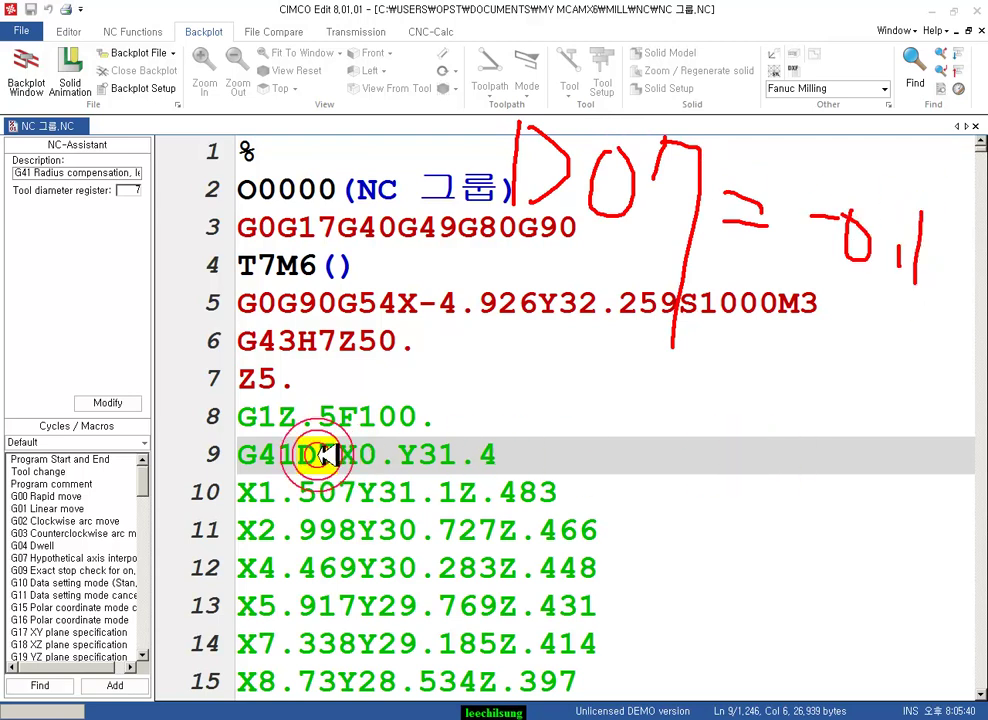
mouse_move(803, 268)
mouse_down()
mouse_move(940, 292)
mouse_move(829, 176)
mouse_move(800, 268)
mouse_up()
drag(755, 383, 848, 361)
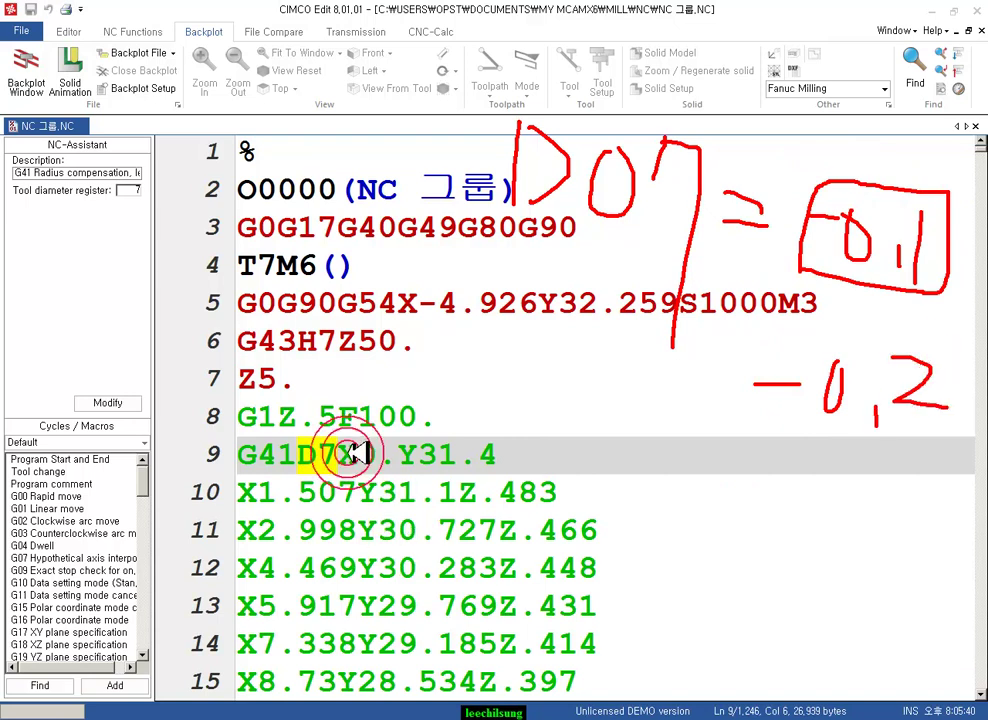
mouse_move(878, 327)
mouse_down()
mouse_move(772, 452)
mouse_move(756, 448)
mouse_move(765, 425)
mouse_up()
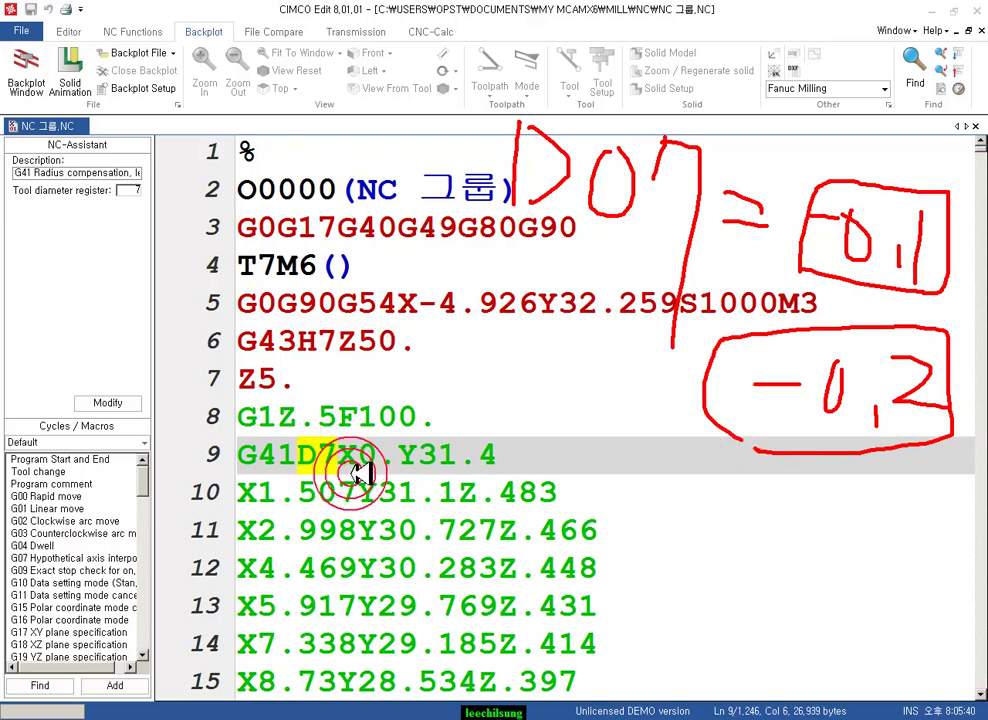
mouse_move(240, 466)
mouse_down()
mouse_move(518, 473)
mouse_move(441, 431)
mouse_move(240, 435)
mouse_up()
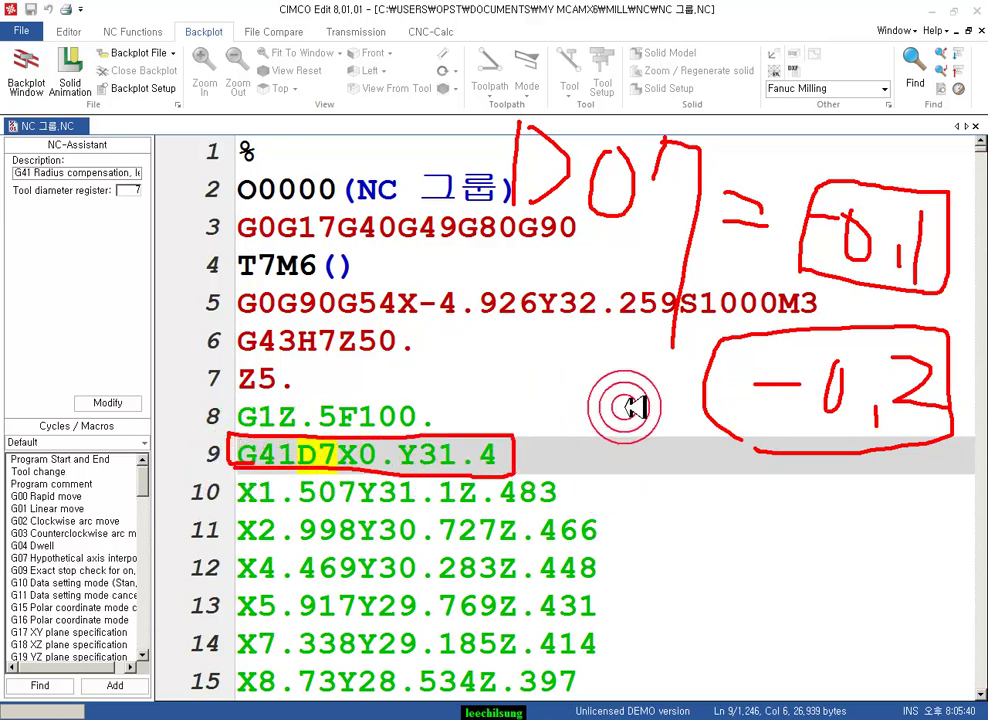
right_click(578, 414)
click(650, 509)
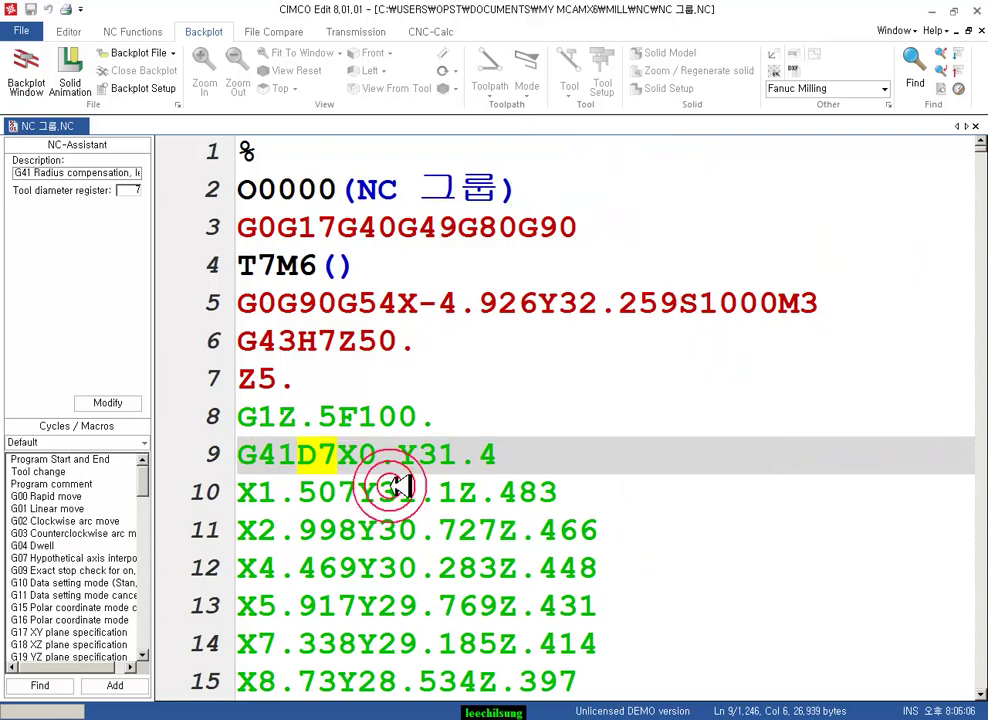
- Review the G41 line and the point-by-point linear moves below it, and backplot the program's path
drag(500, 456, 237, 456)
click(591, 490)
scroll(585, 490, down, 20)
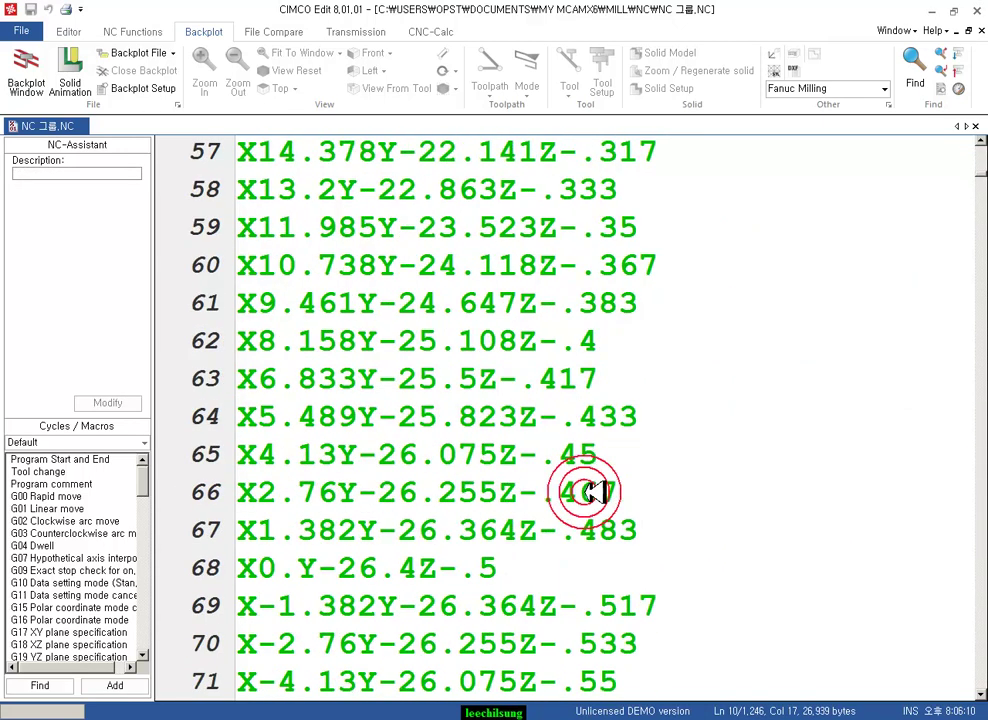
click(26, 66)
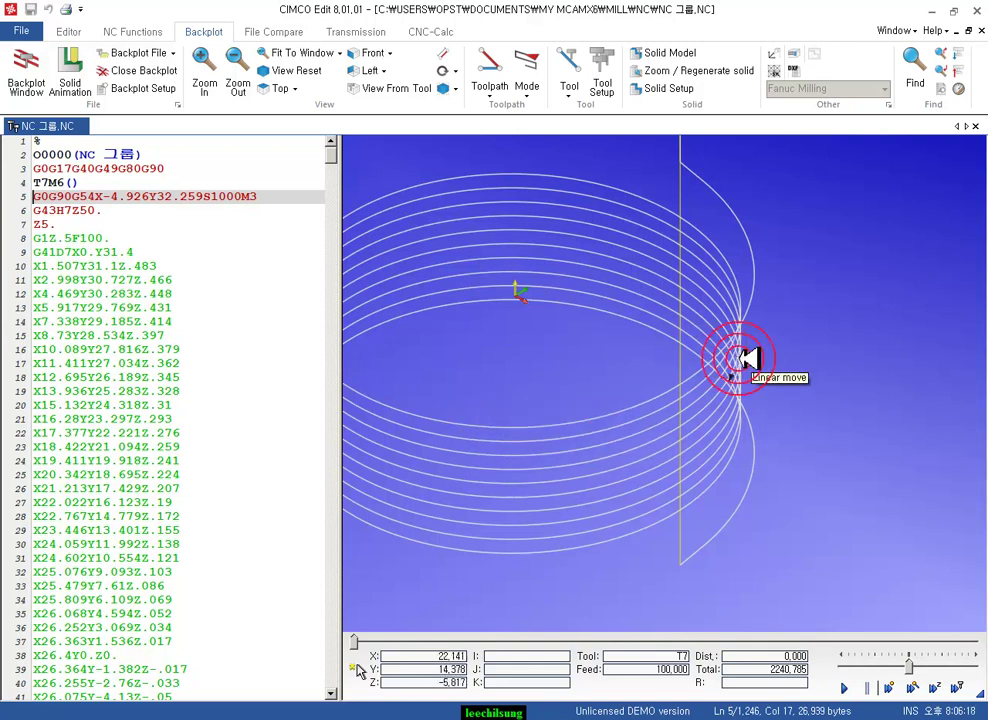
scroll(785, 404, down, 3)
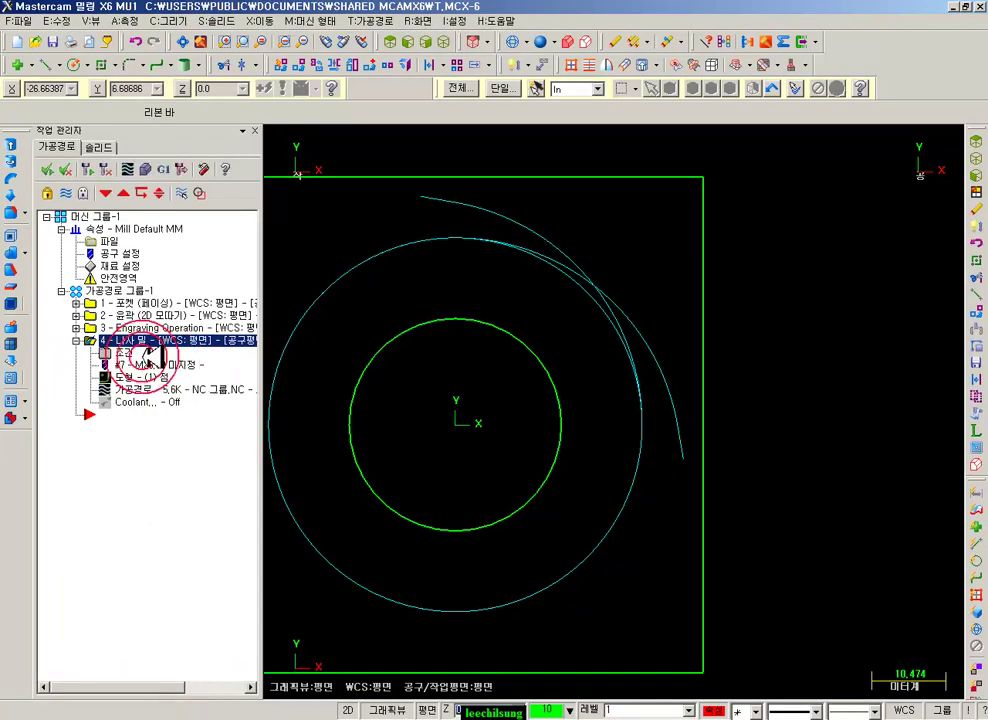
- Turn off linear output for helixes (헬릭스 형태 선형출력) in the thread mill's entry/exit settings and accept the parameters
click(160, 361)
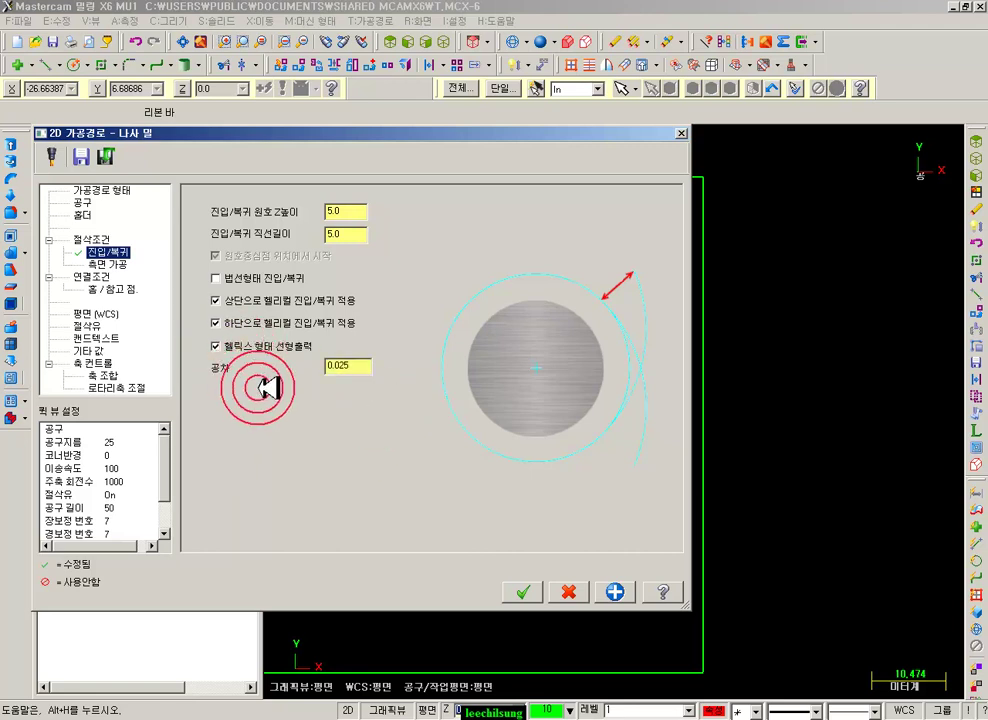
click(242, 346)
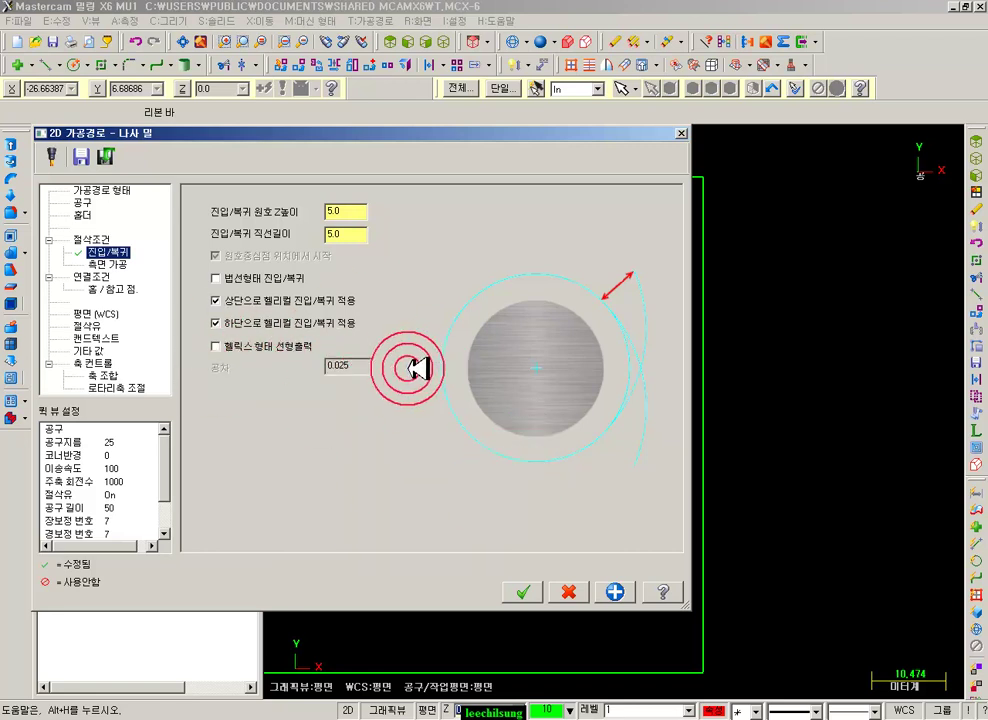
click(522, 592)
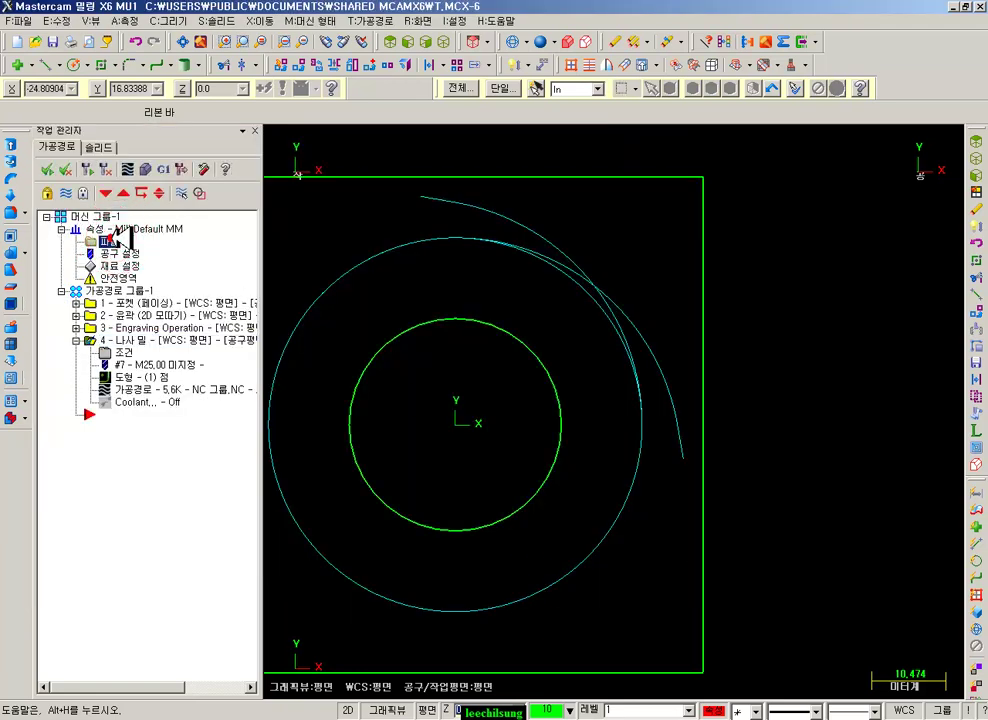
- In the machine group's control definition, set the milling arc helix support to all planes (모든 평면 지원) and save it to the machine group
click(117, 240)
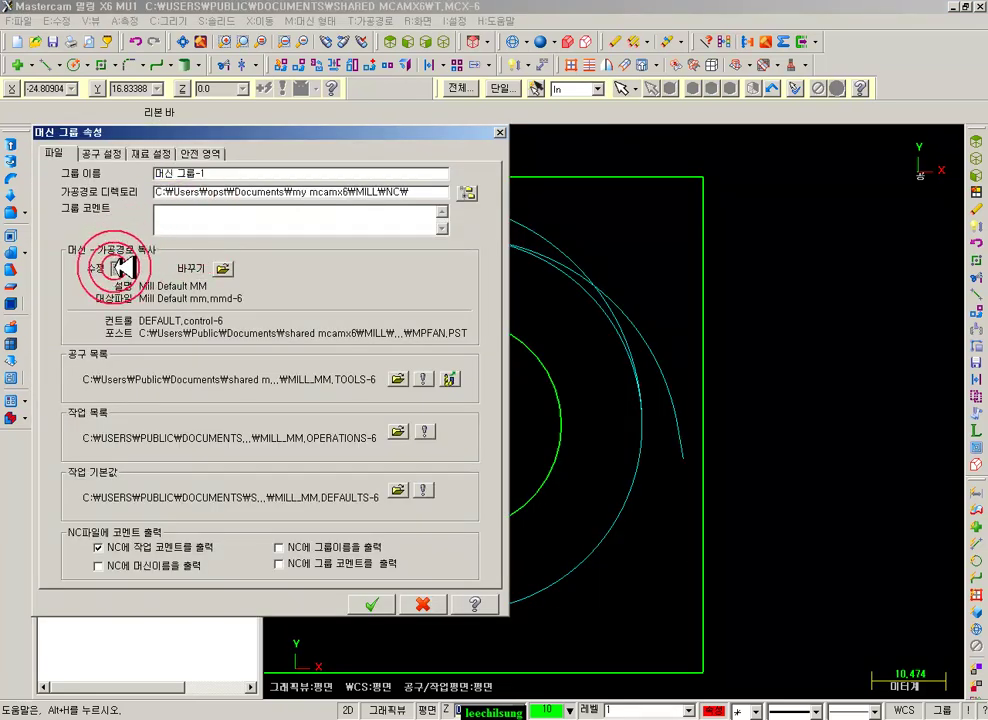
click(122, 266)
click(249, 161)
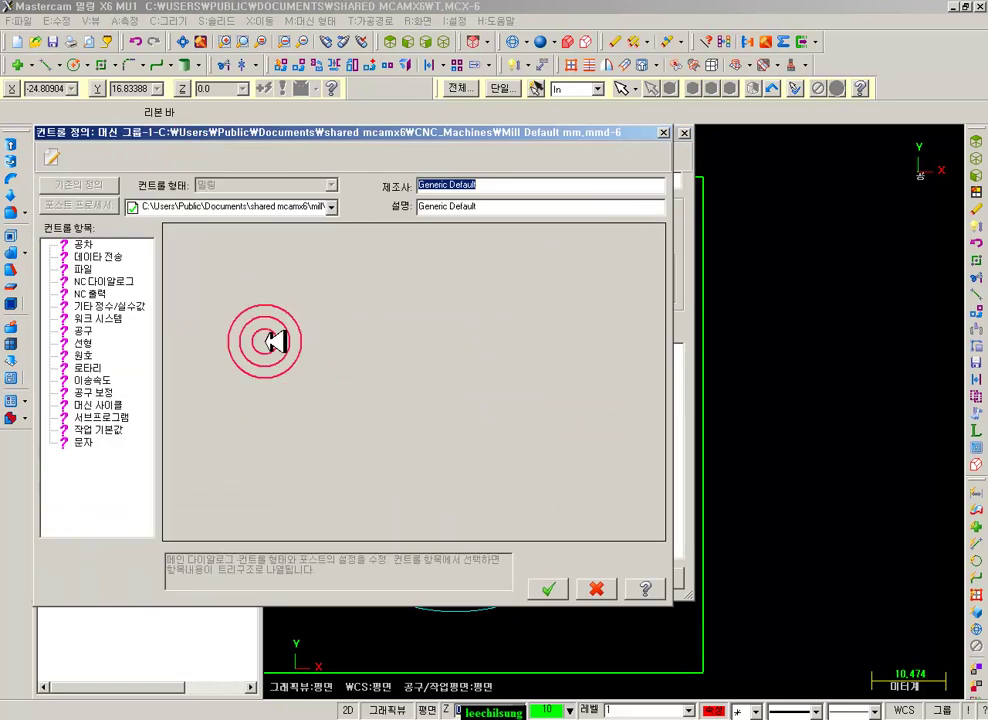
click(88, 355)
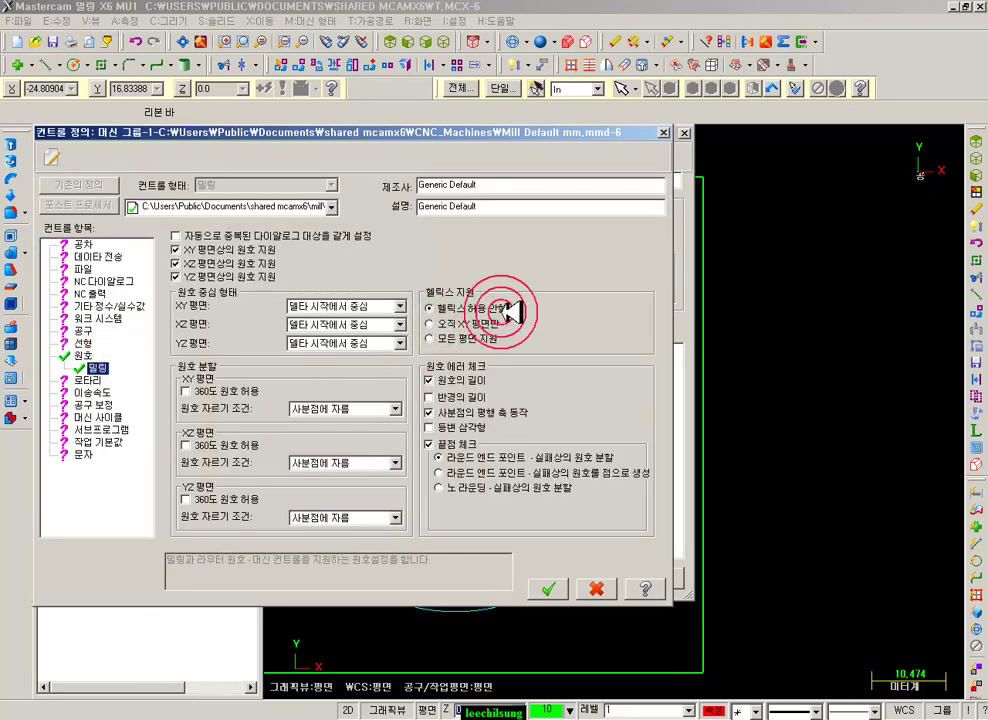
click(440, 338)
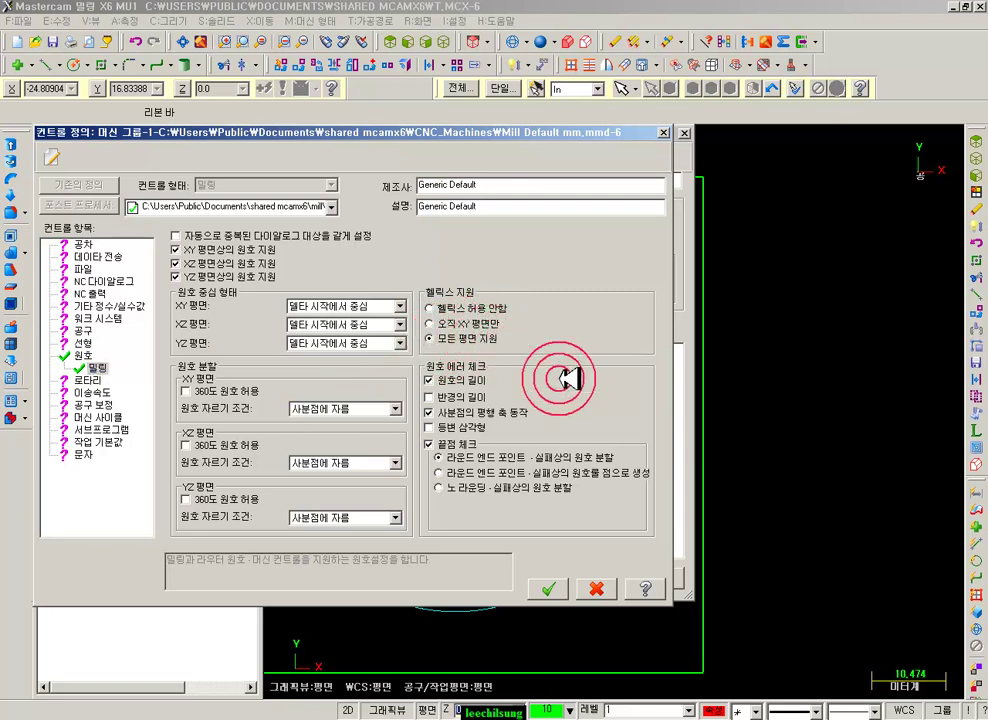
click(550, 586)
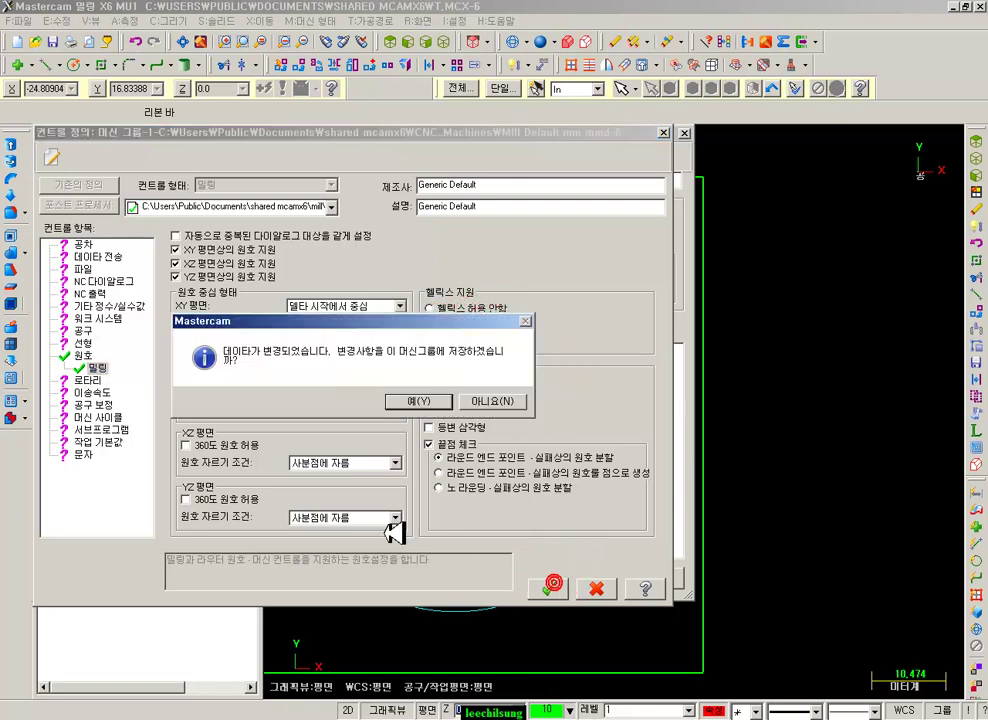
click(420, 401)
click(563, 697)
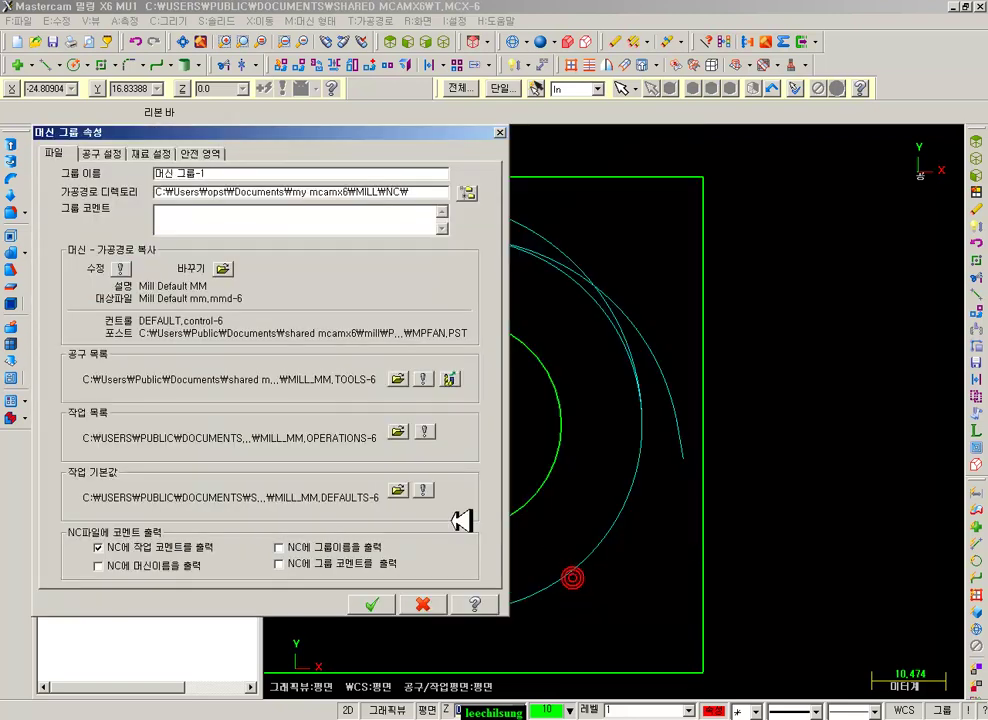
click(378, 600)
- Post the thread milling operation with the all-plane helix setting and reload NC 그룹.NC in CIMCO Edit
click(154, 208)
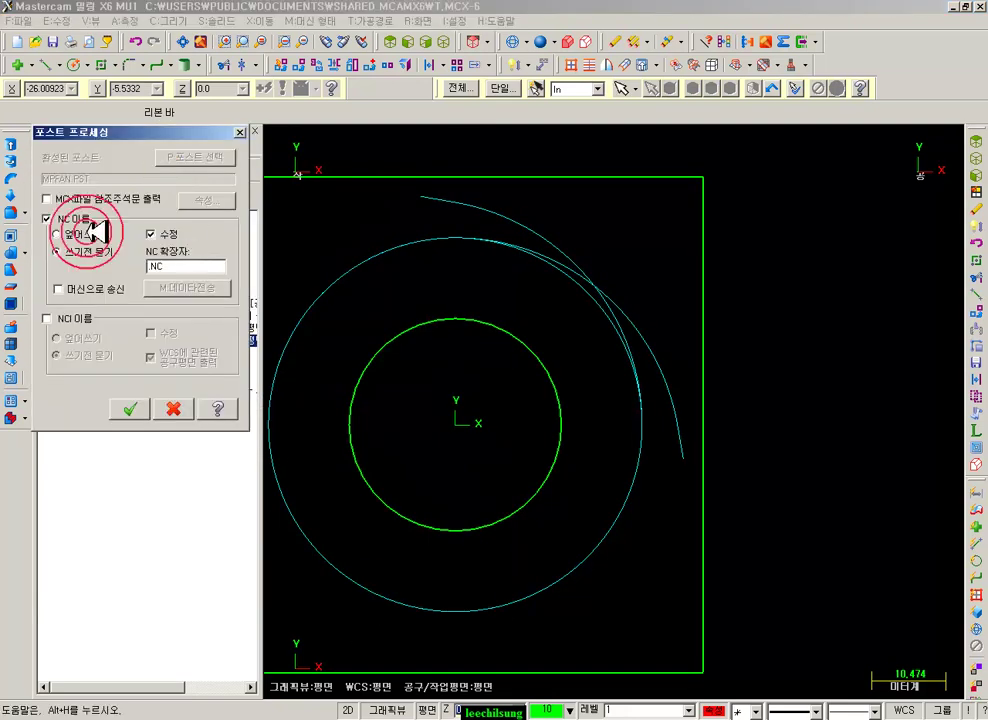
click(132, 406)
click(558, 400)
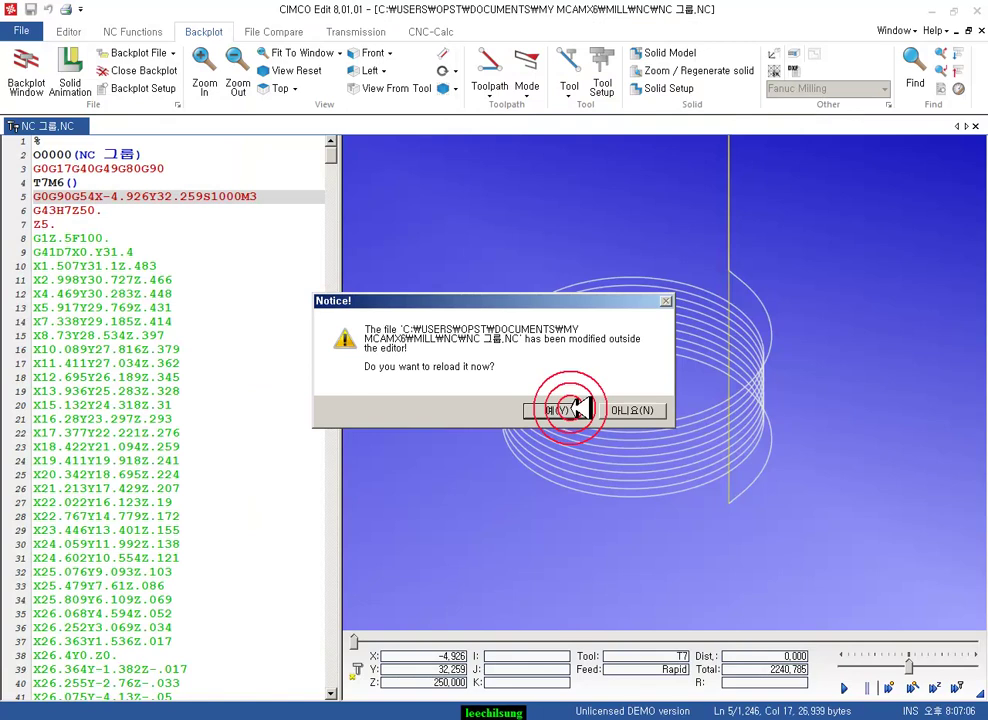
click(576, 410)
- Spot-check the helical arc blocks from line 11 down to line 41 against the tool position in the backplot
click(265, 452)
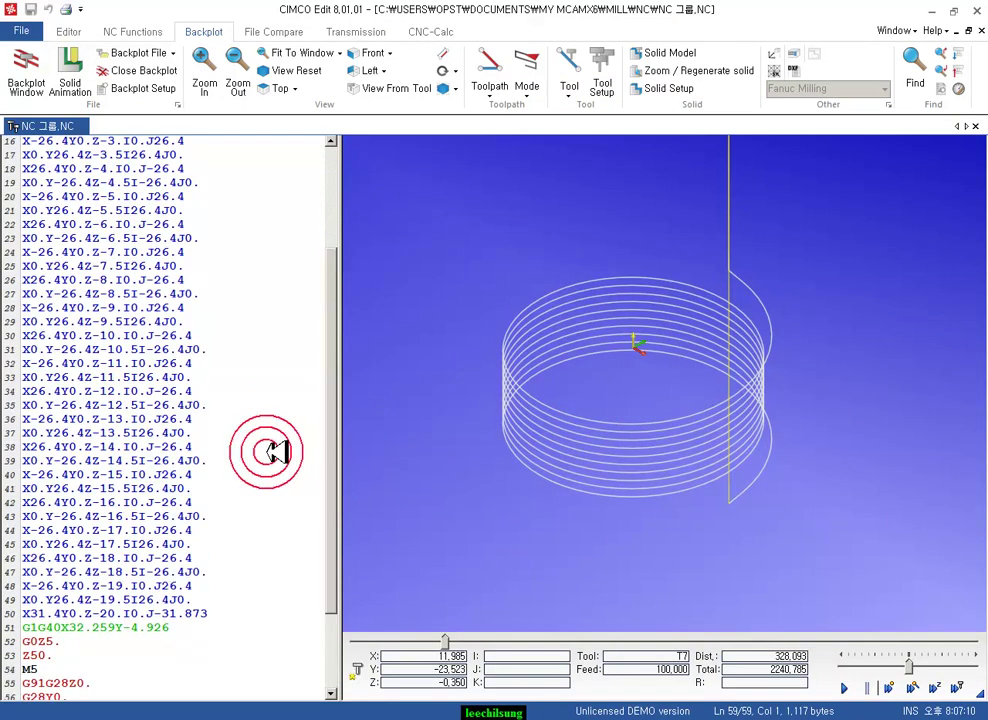
click(265, 279)
scroll(262, 277, down, 2)
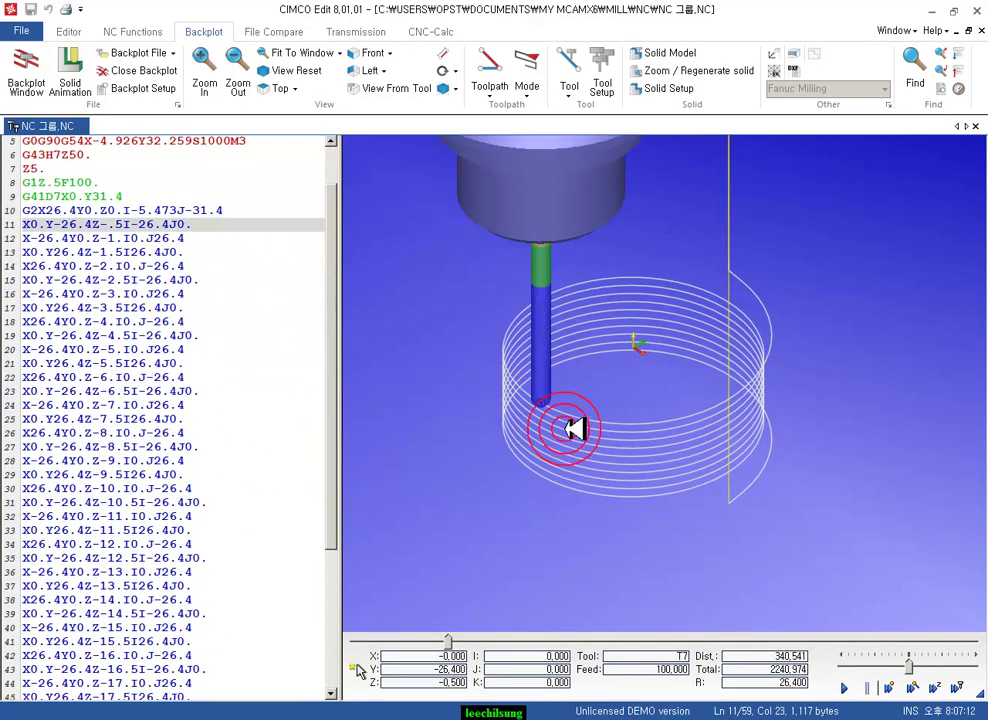
click(218, 252)
click(236, 335)
click(258, 571)
click(263, 643)
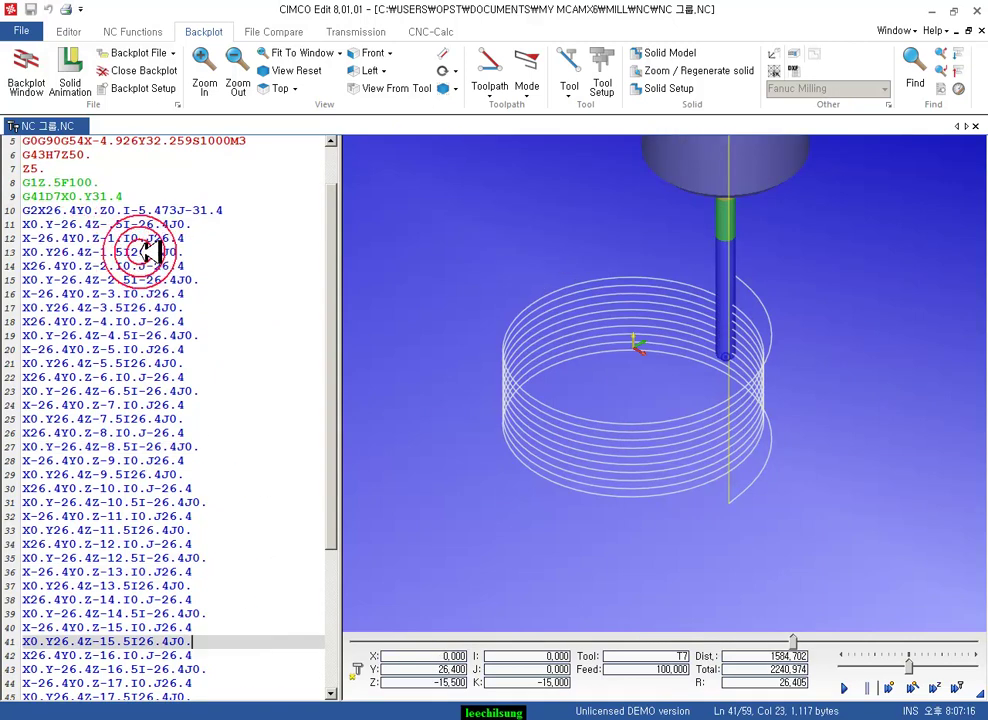
- Follow the tool block by block from the G2 entry on line 10 to line 14 to check how each turn is split
click(42, 210)
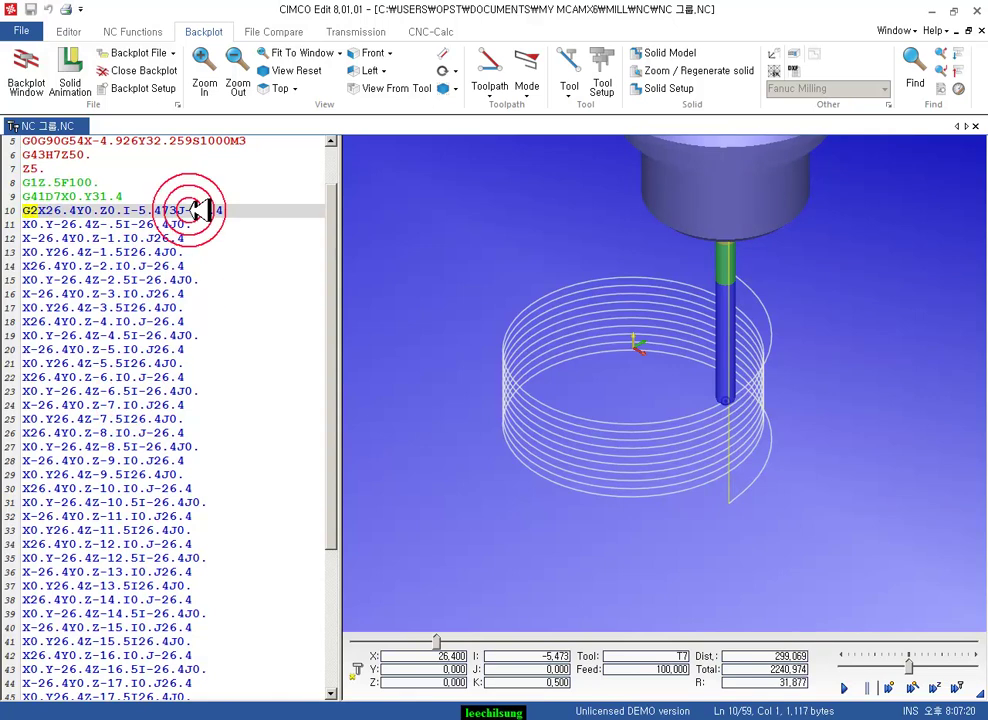
key(Down)
key(Down)
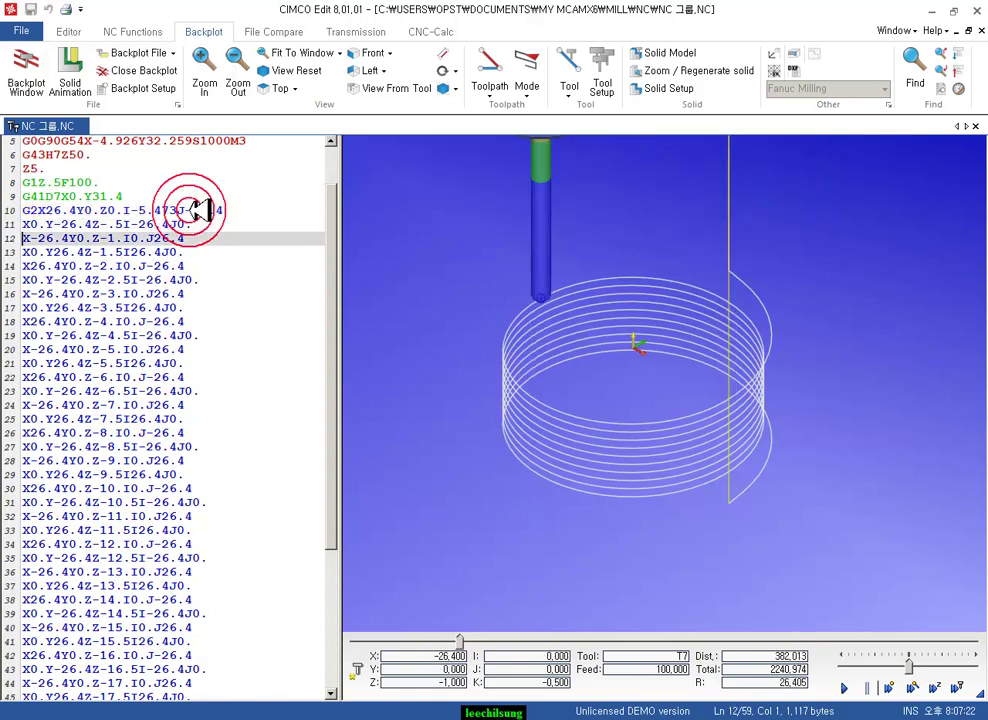
key(Down)
key(Down)
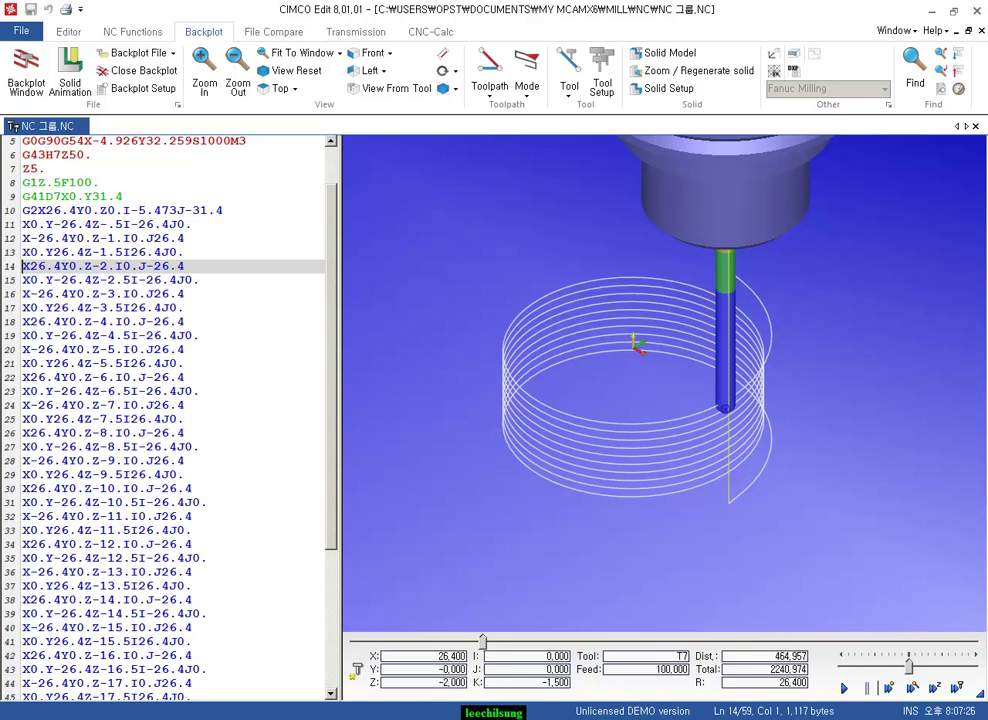
- Switch to Mastercam, allow 360-degree arcs (360도 원호 허용) in the XY, XZ and YZ planes of the control definition, and save to the machine group
key(alt+Tab)
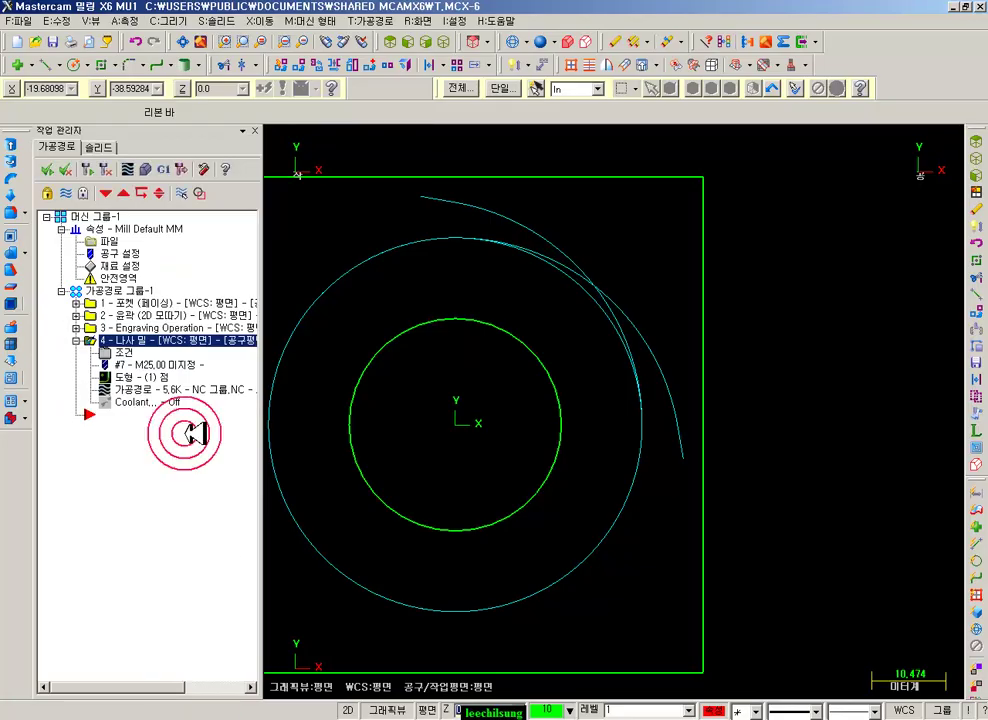
click(118, 241)
click(132, 259)
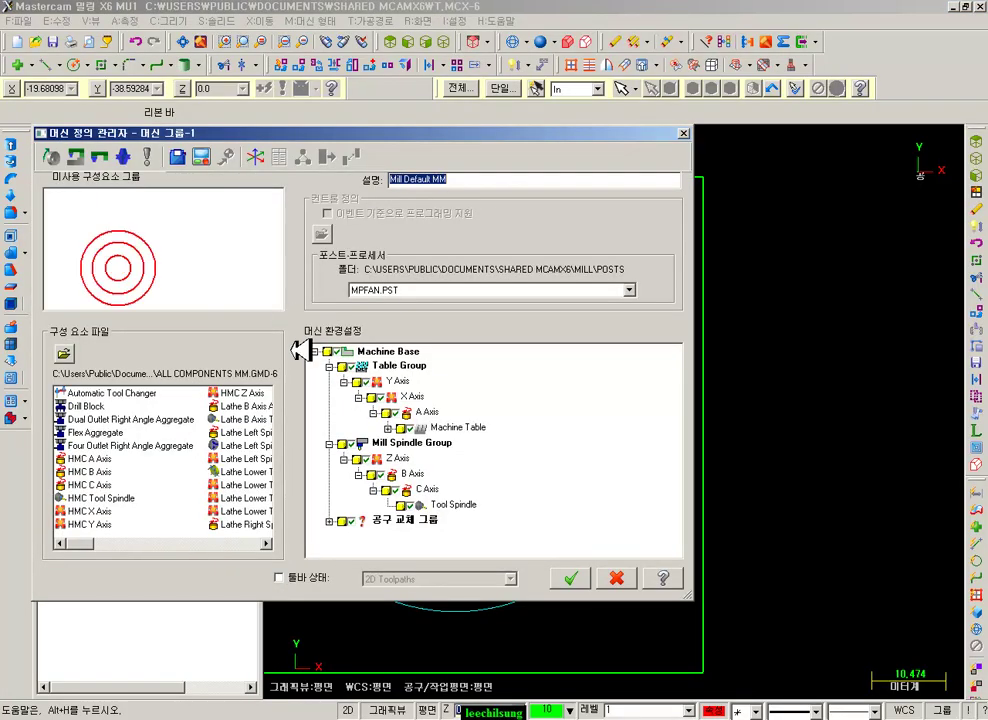
click(203, 158)
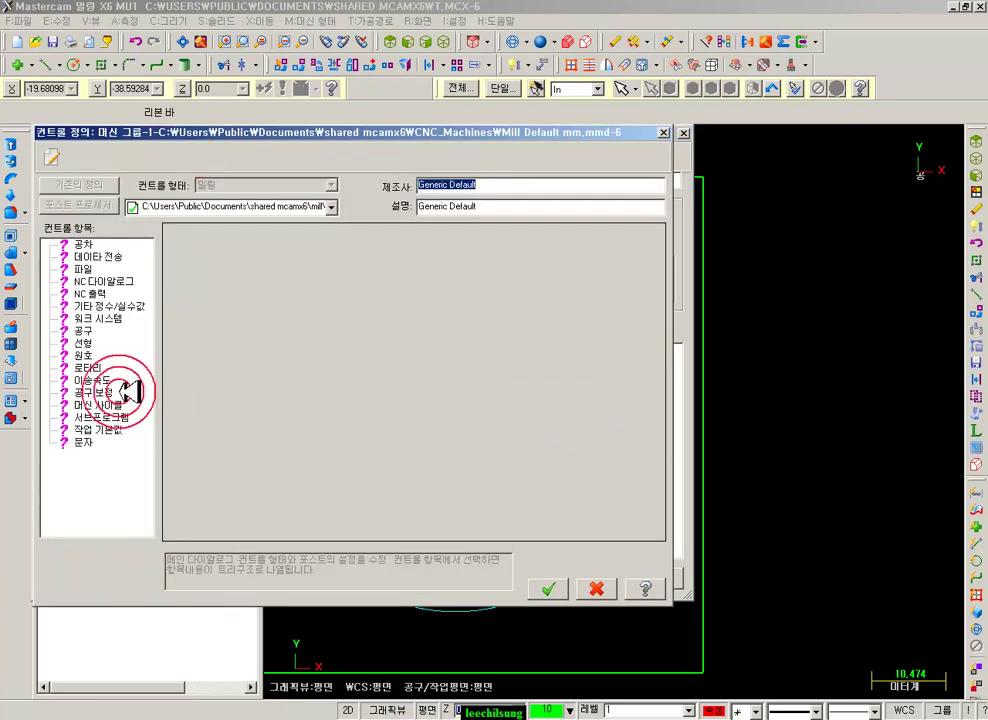
click(90, 357)
click(196, 390)
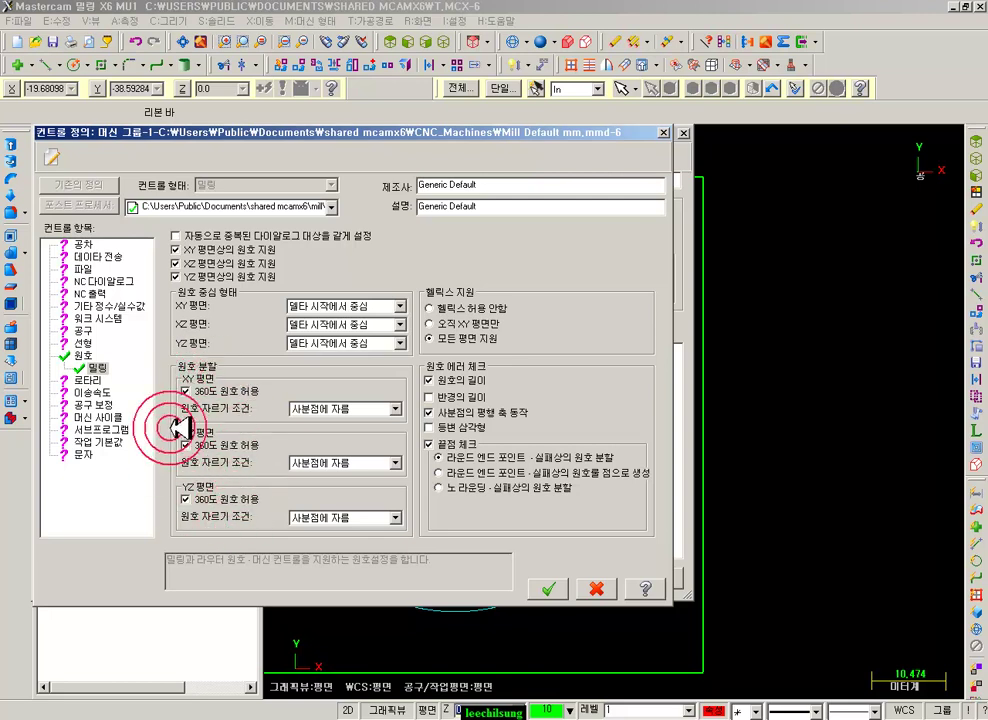
click(548, 588)
click(419, 401)
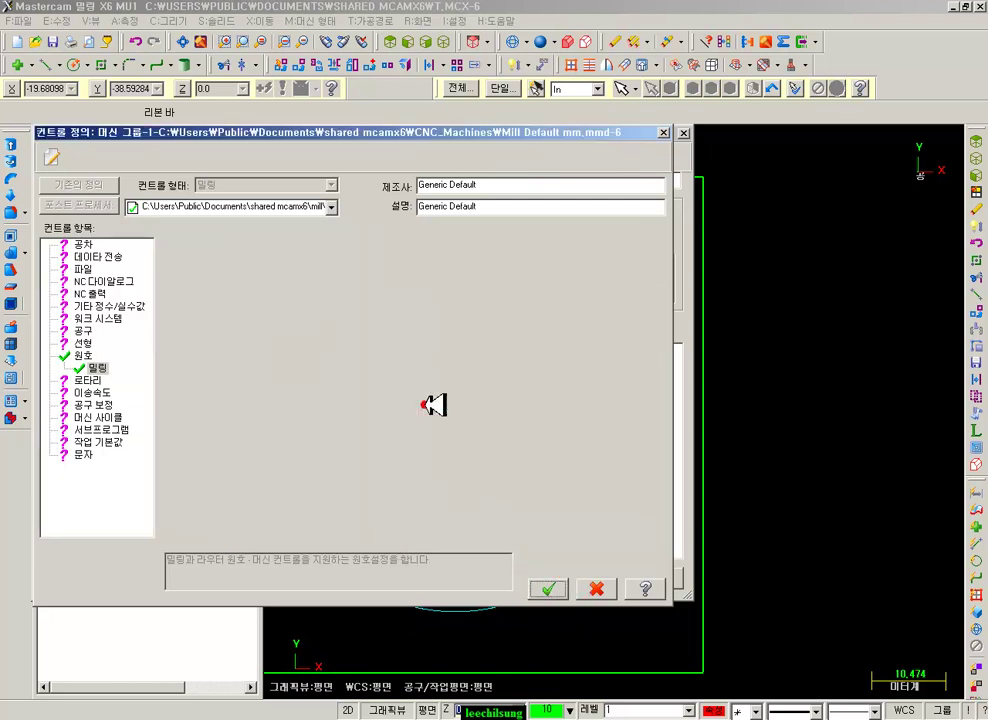
click(566, 578)
click(388, 595)
- Post only the thread milling operation with 360-degree arcs allowed and reload NC 그룹.NC in CIMCO Edit
click(95, 167)
click(160, 171)
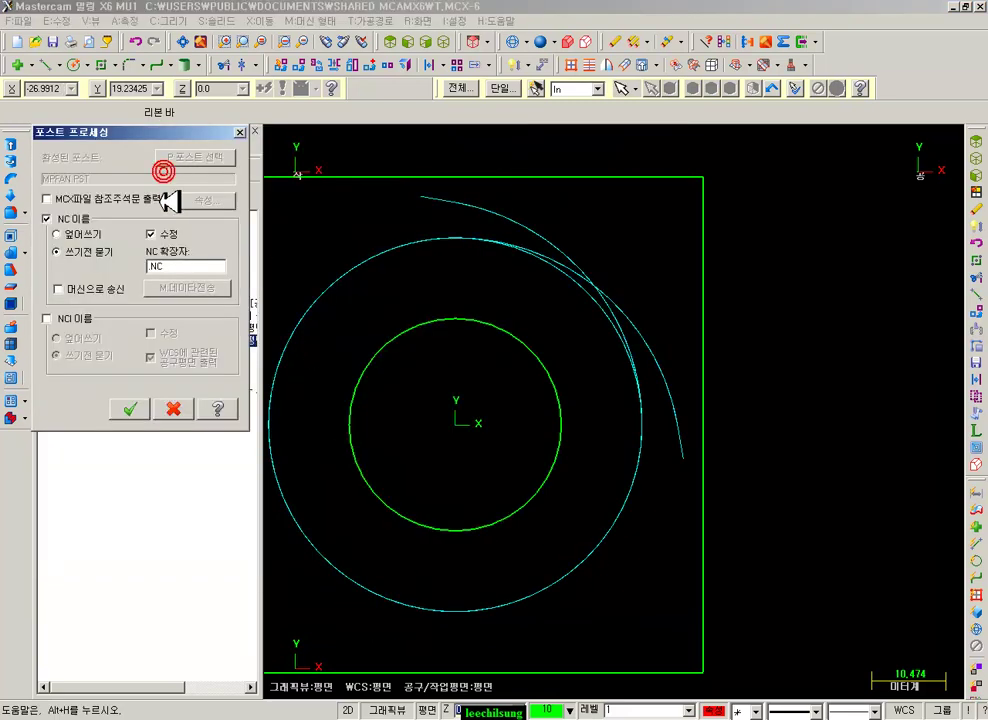
click(141, 406)
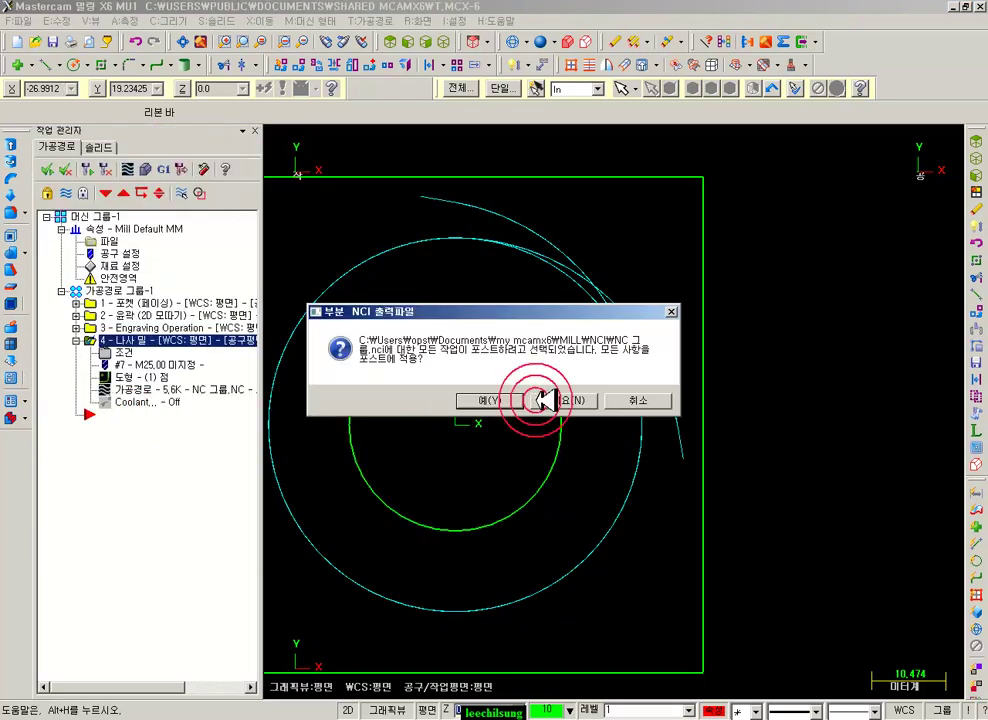
click(578, 405)
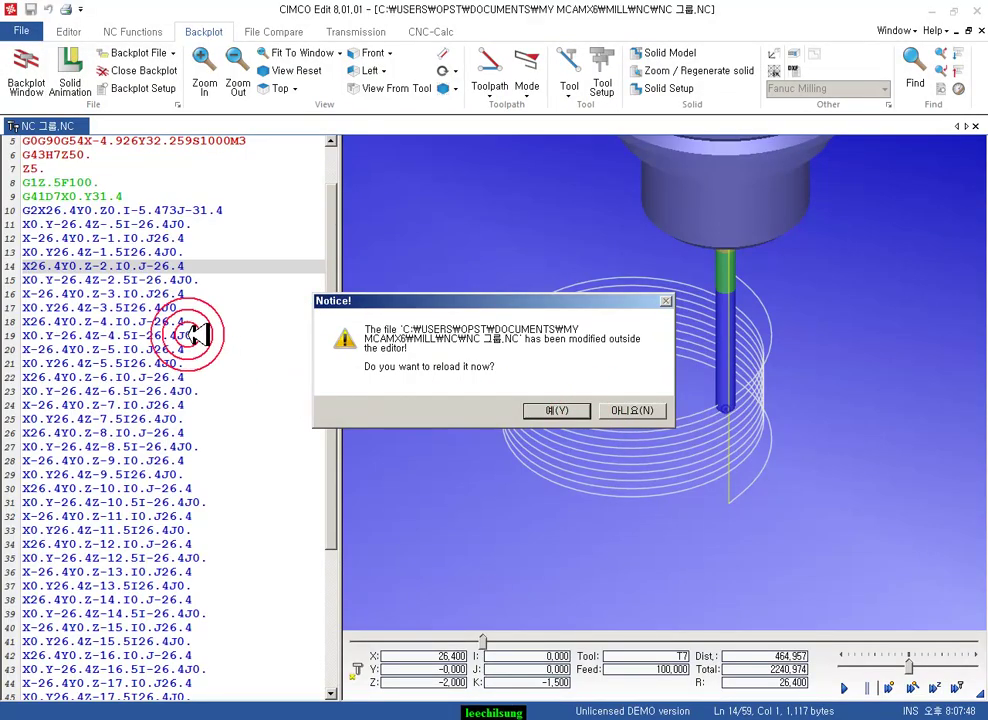
click(567, 406)
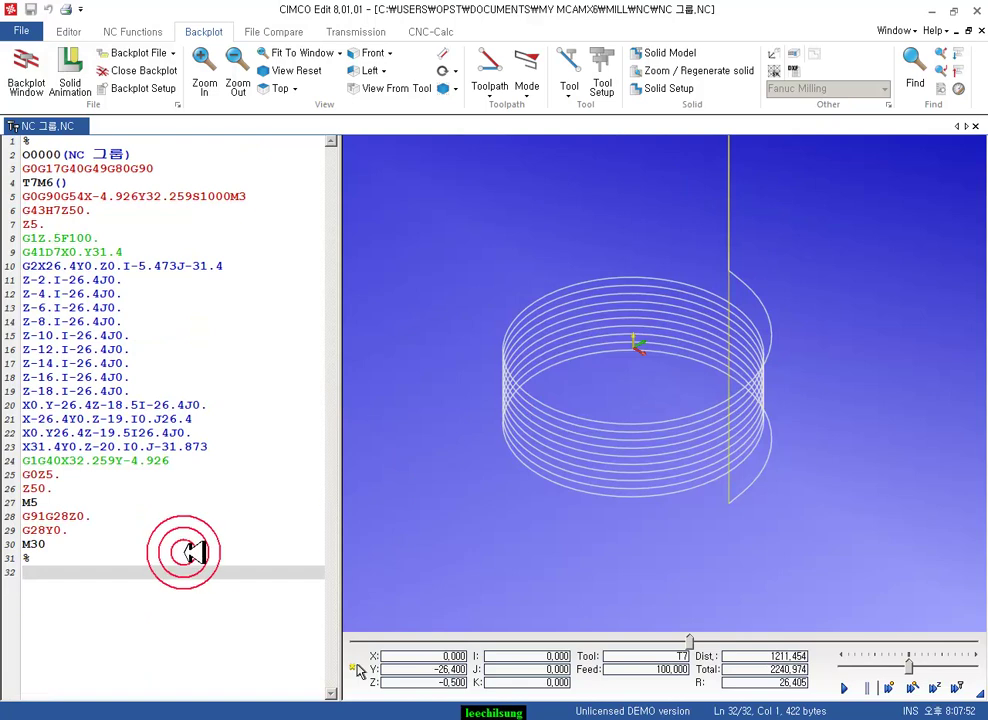
- Review the helical blocks on lines 10 to 23 and trace the full-turn moves one by one in the backplot
drag(212, 445, 18, 265)
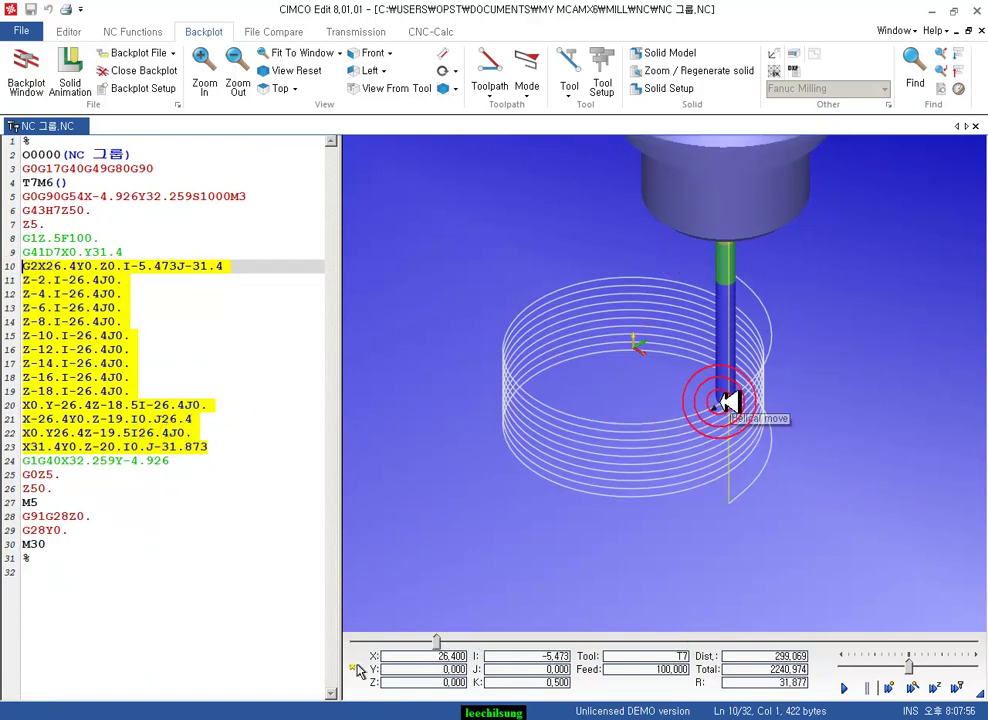
click(260, 270)
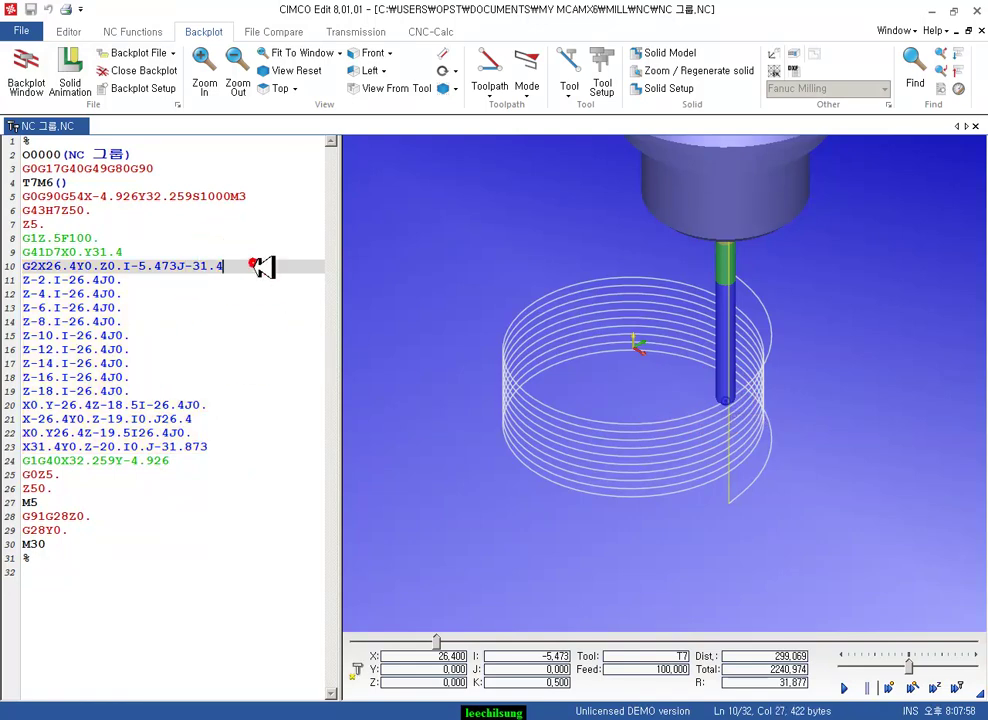
key(Down)
key(Down)
key(Down)
key(Down)
key(Down)
key(Down)
key(Down)
key(Down)
key(Down)
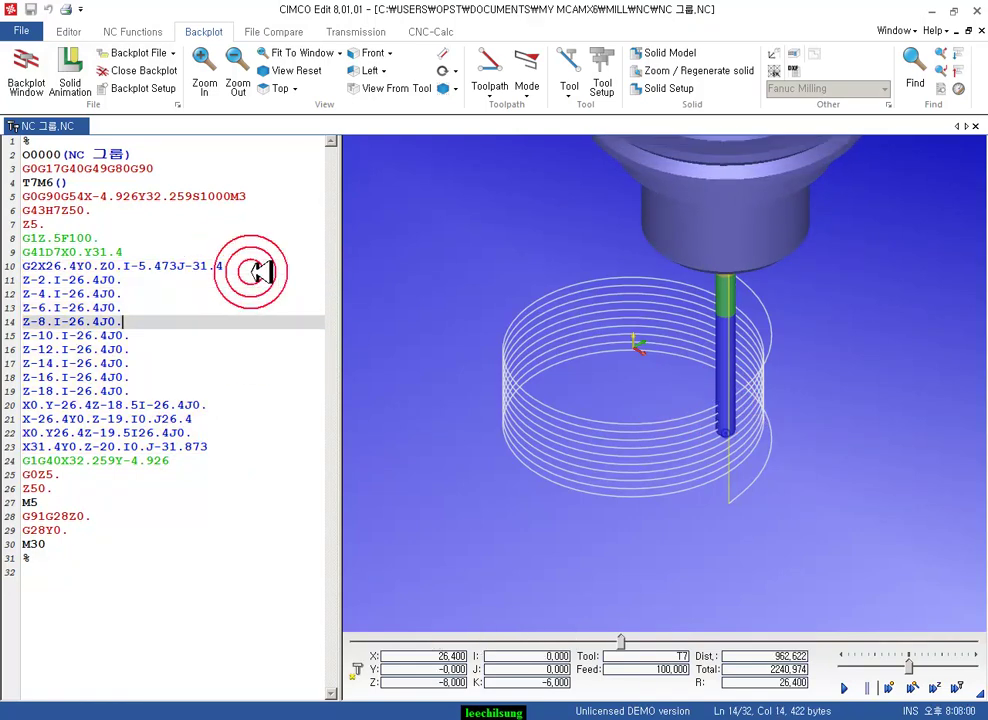
key(Down)
key(Down)
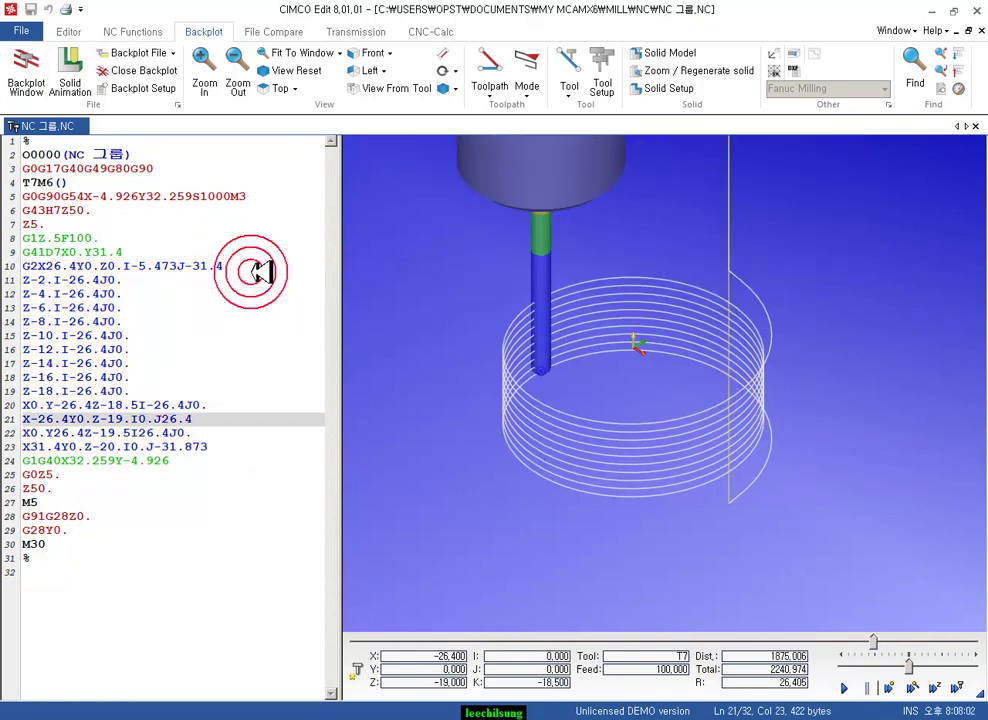
- Inspect the G40 exit move on line 24 from another angle and recheck the path from the G41 entry to the program end
click(229, 461)
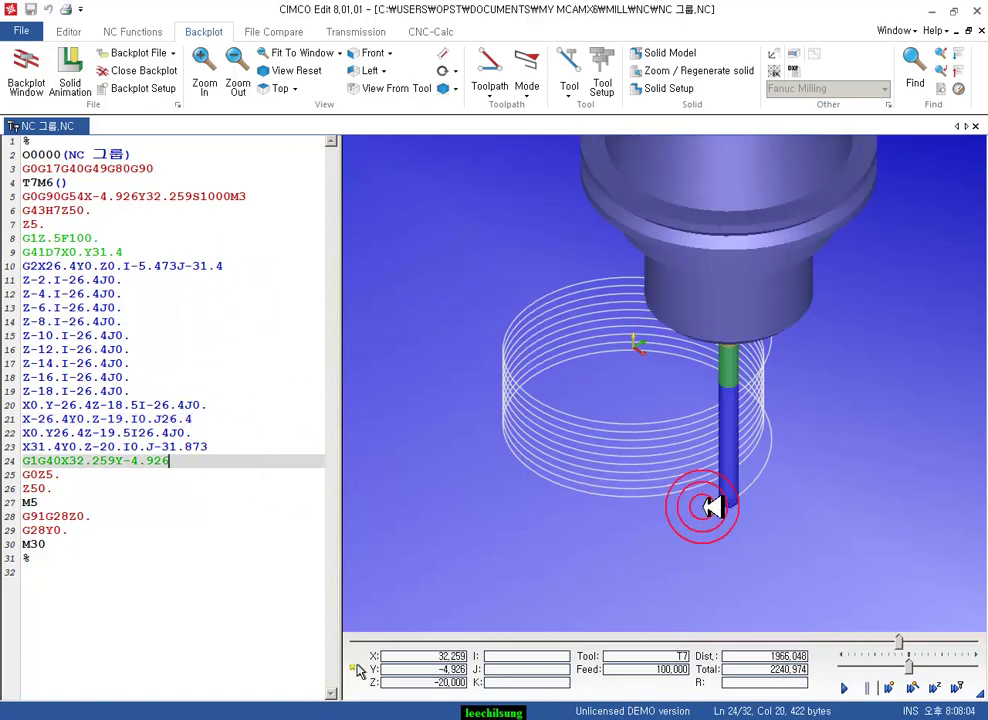
scroll(728, 503, up, 3)
scroll(705, 503, down, 5)
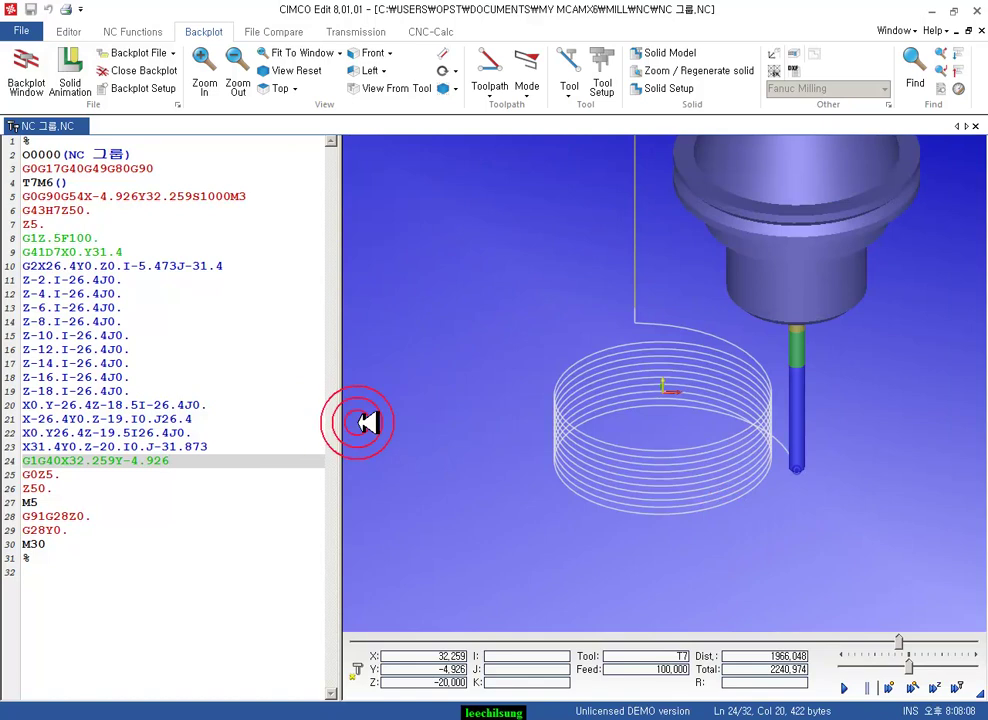
click(137, 257)
click(150, 282)
click(184, 367)
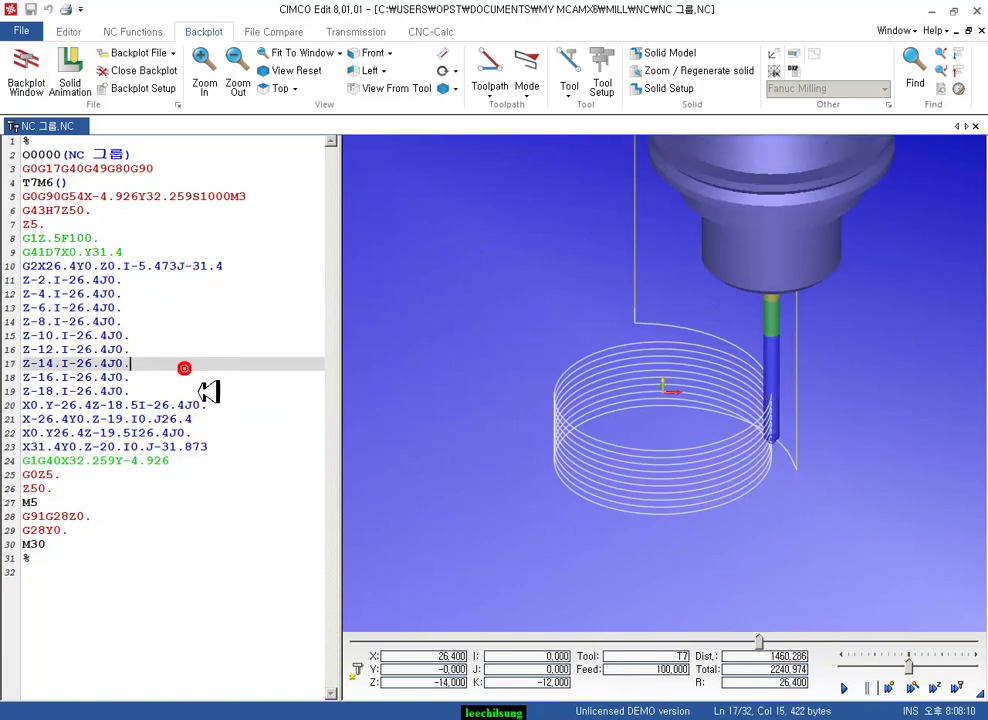
click(203, 418)
click(203, 557)
- Return to Mastercam and unblank the hidden letter K geometry inside the inner circle
click(378, 471)
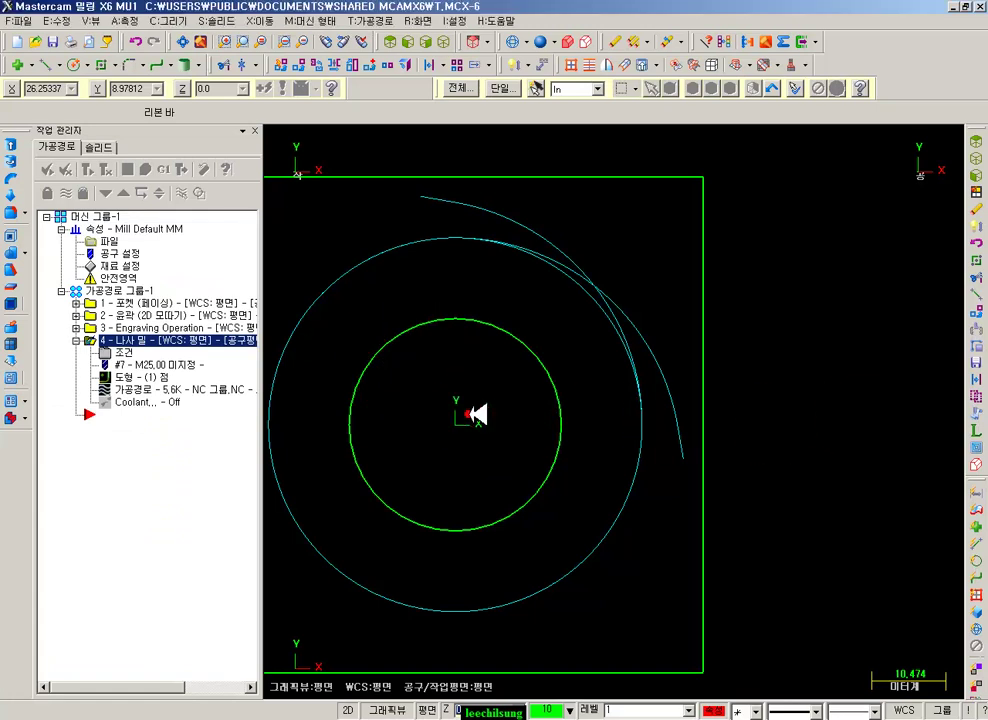
click(453, 21)
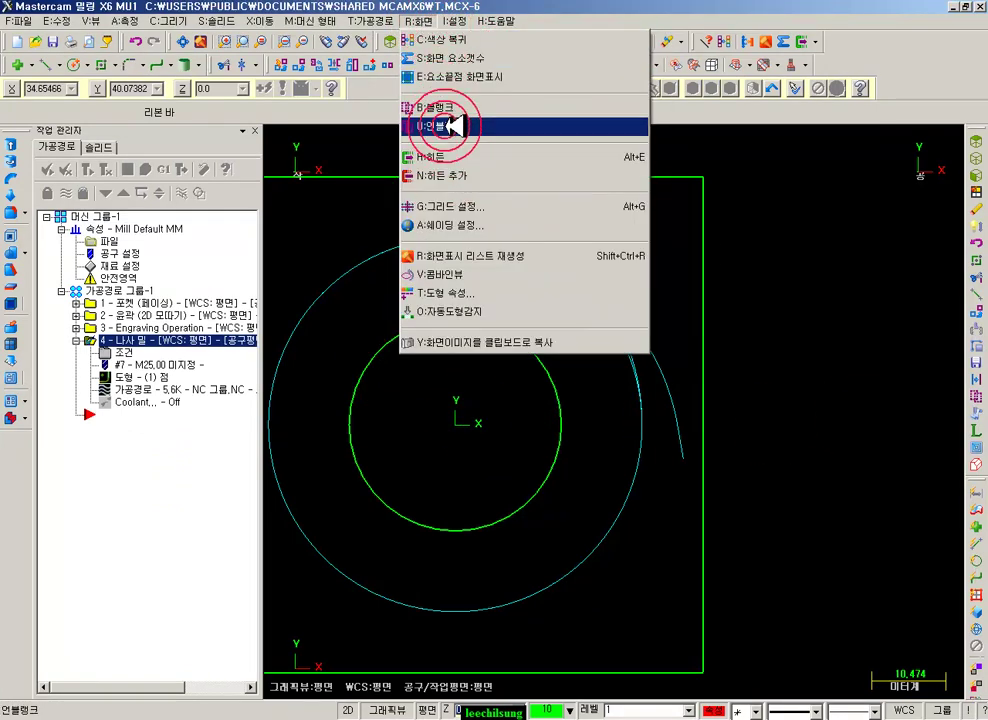
click(470, 128)
click(522, 373)
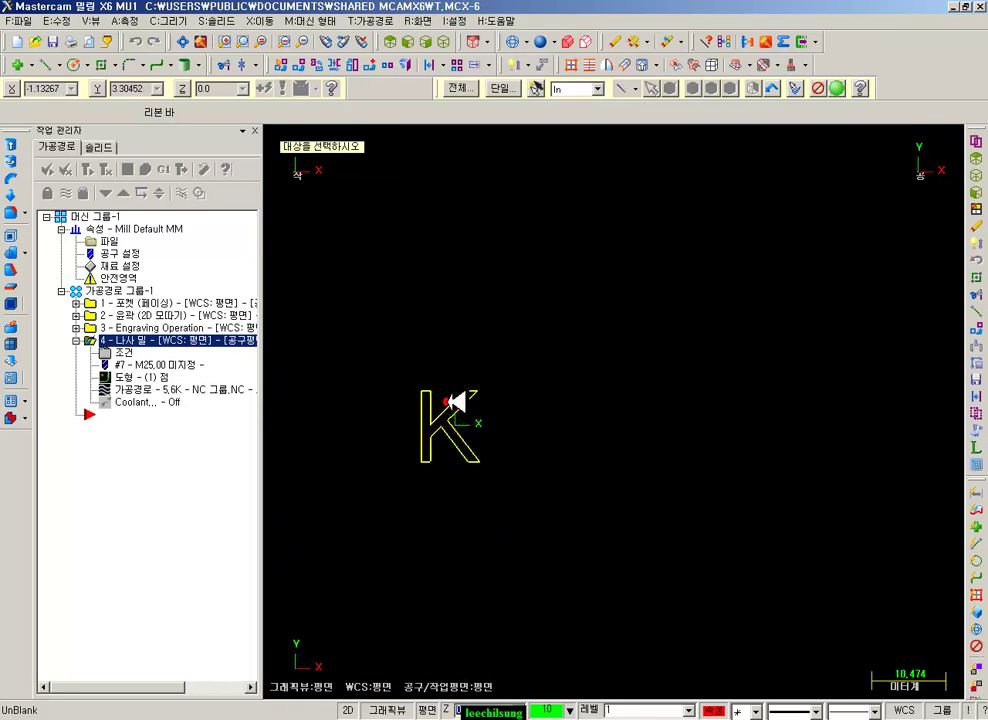
click(837, 88)
scroll(448, 419, up, 5)
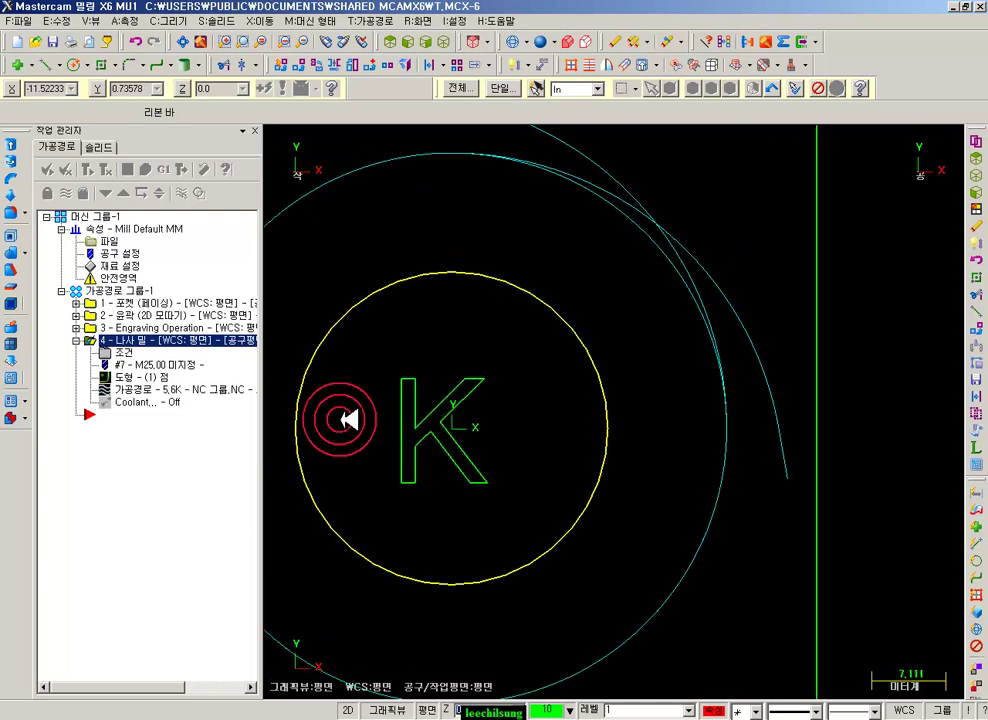
scroll(562, 326, down, 2)
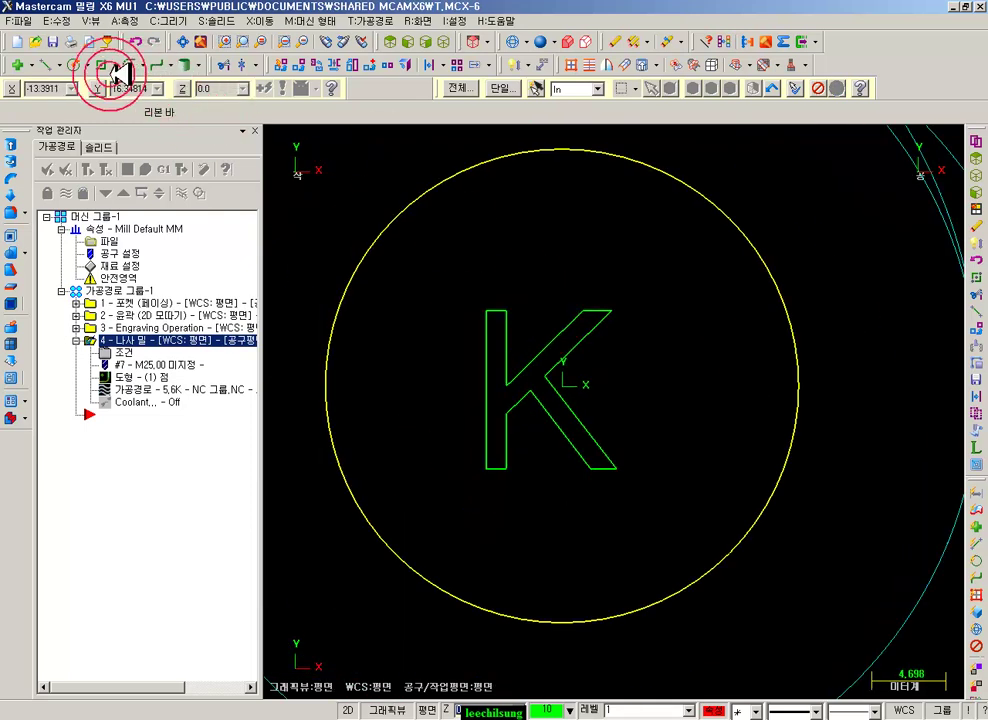
- Create the letter A in TrueType Arial, 10 mm high, and place it overlapping the letter K inside the circle
click(176, 19)
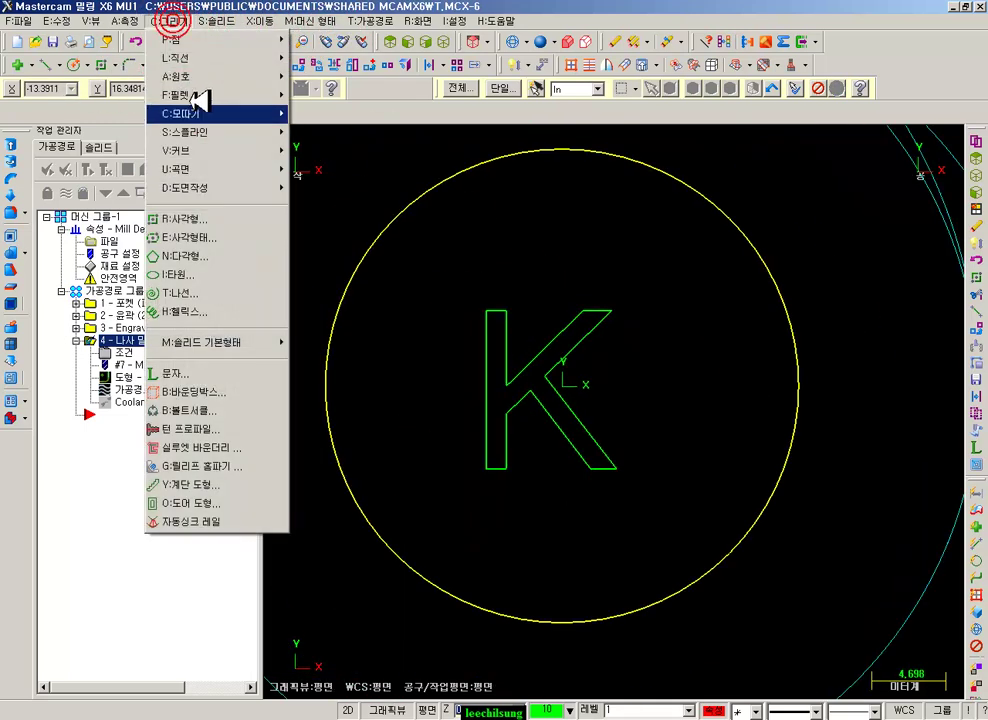
click(190, 372)
click(154, 302)
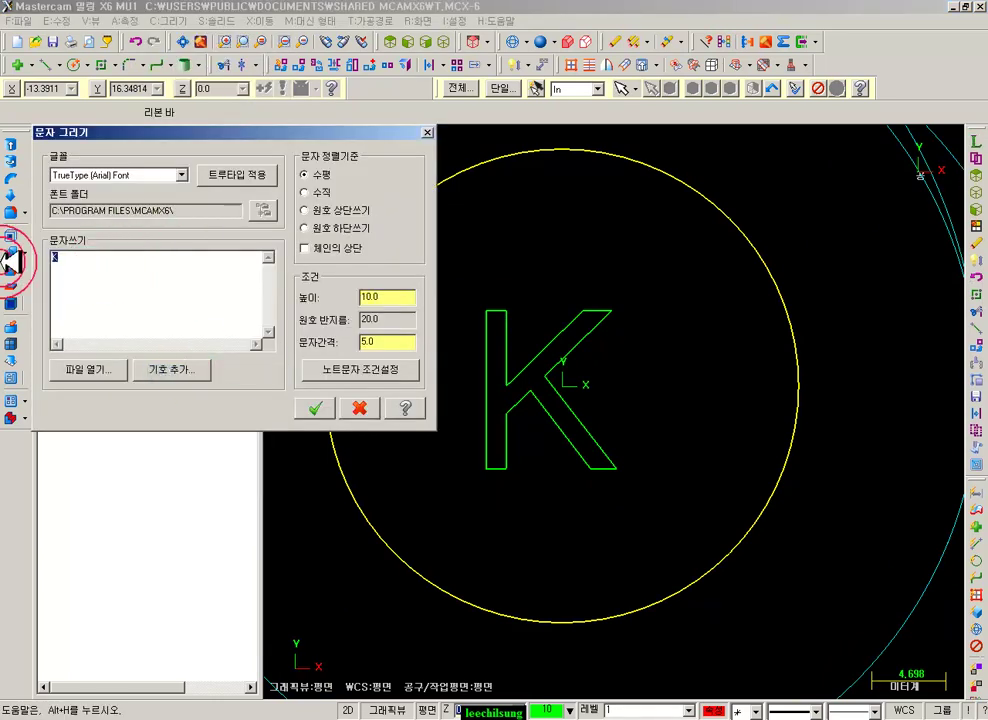
click(321, 411)
click(552, 461)
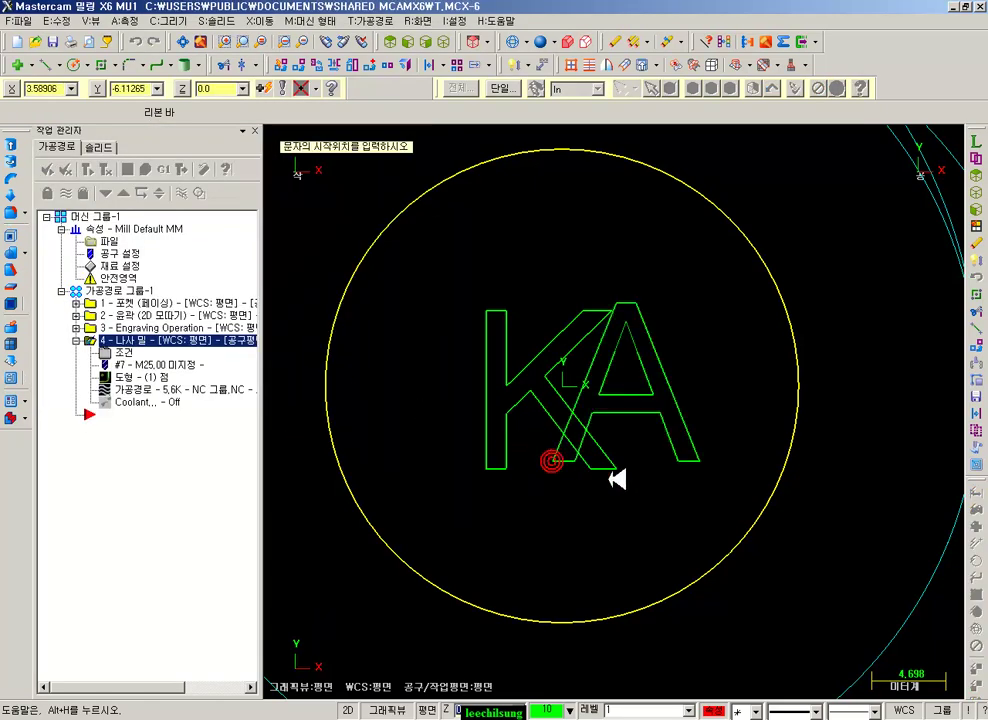
click(705, 92)
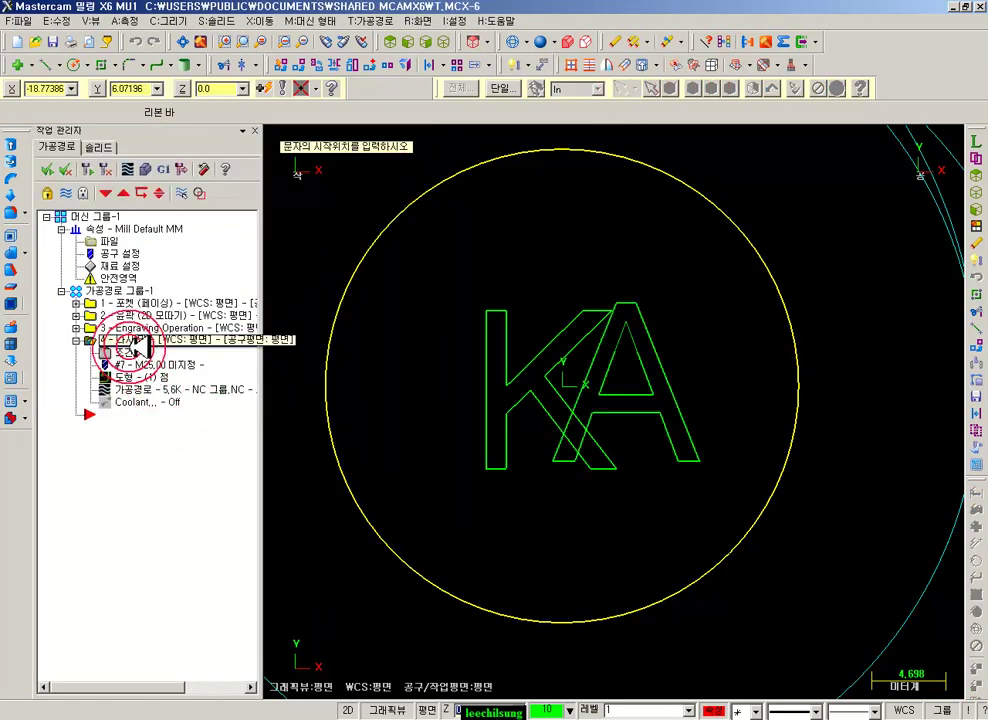
- Rechain the engraving operation's geometry, replacing the letter K chain with the outline of the letter A
click(77, 328)
click(112, 355)
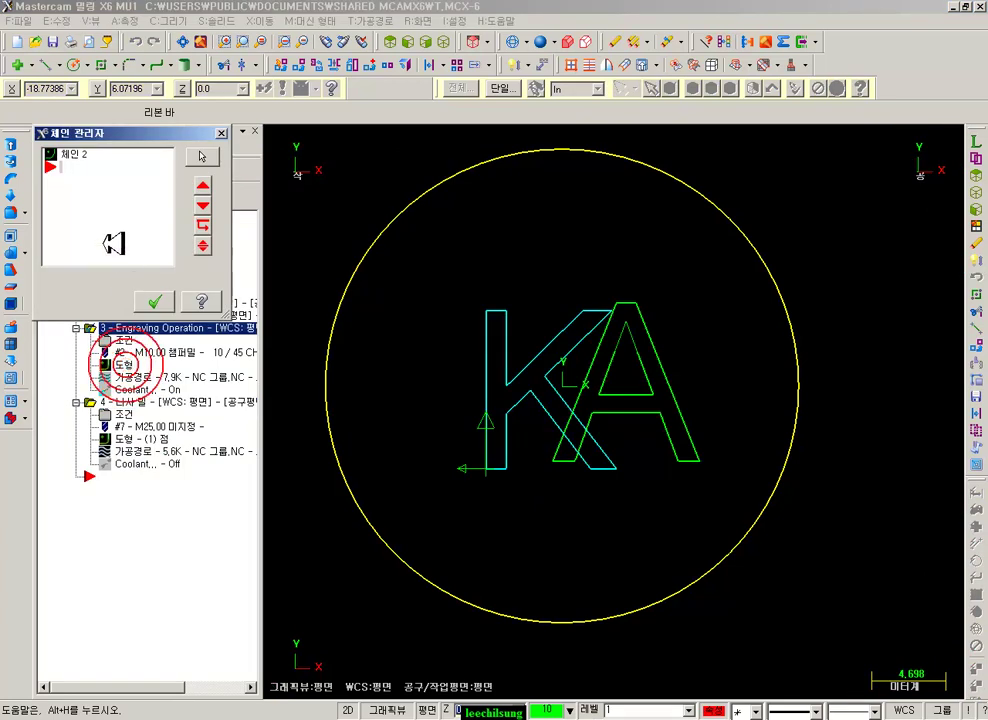
right_click(103, 229)
click(154, 276)
click(587, 386)
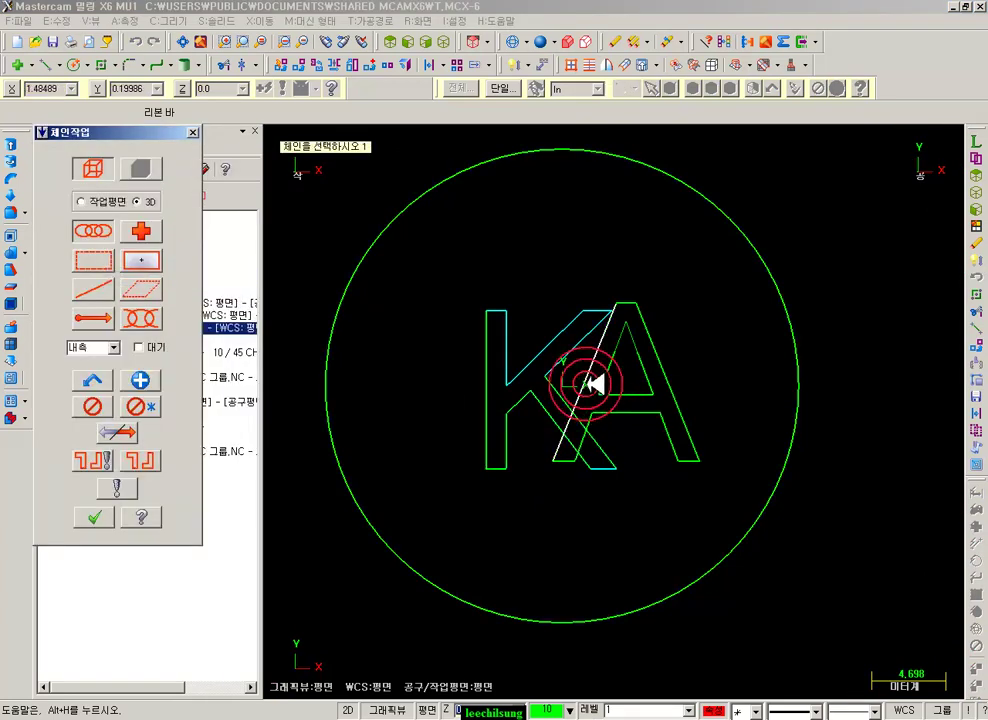
click(95, 517)
click(152, 300)
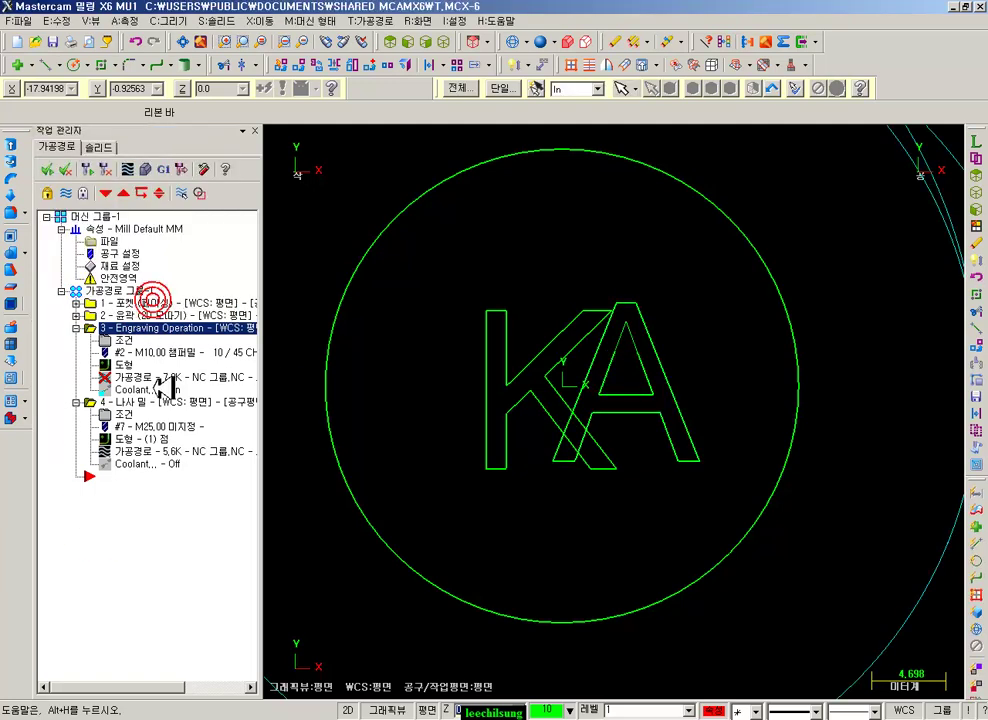
- Select only the engraving operation, regenerate its toolpath and backplot it in isometric view
click(92, 168)
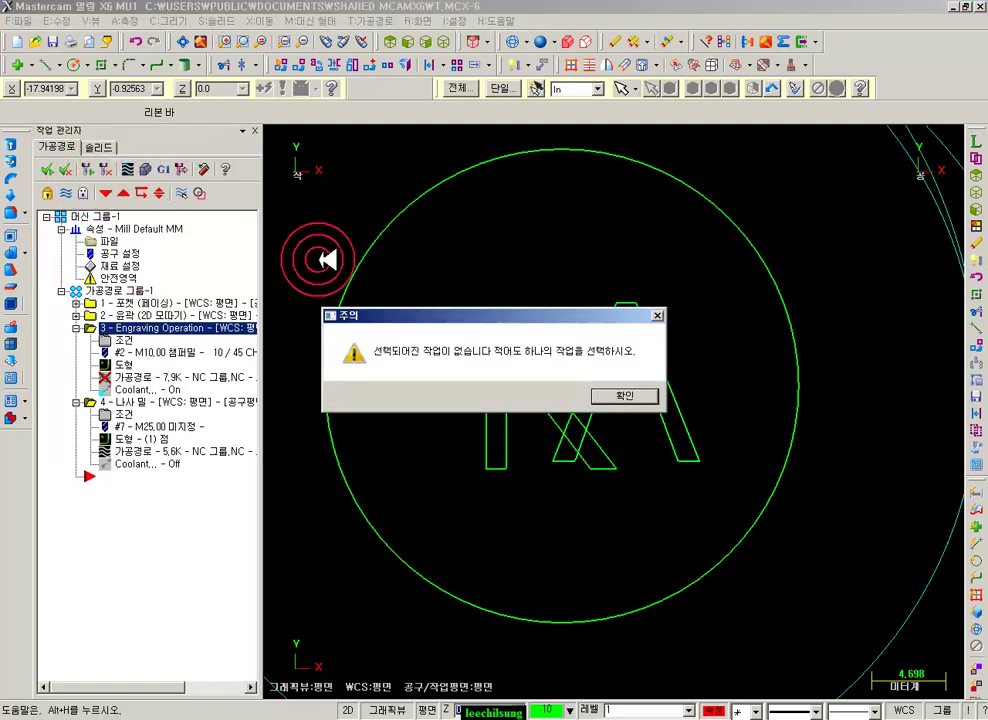
click(630, 397)
click(137, 316)
click(137, 327)
click(127, 168)
click(225, 279)
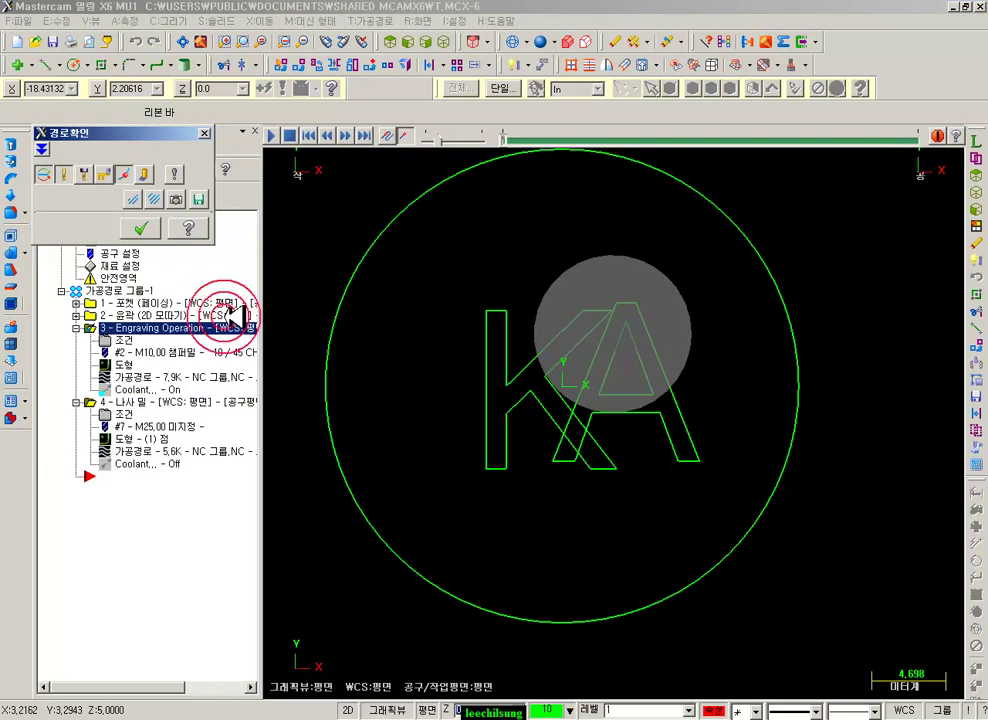
click(468, 44)
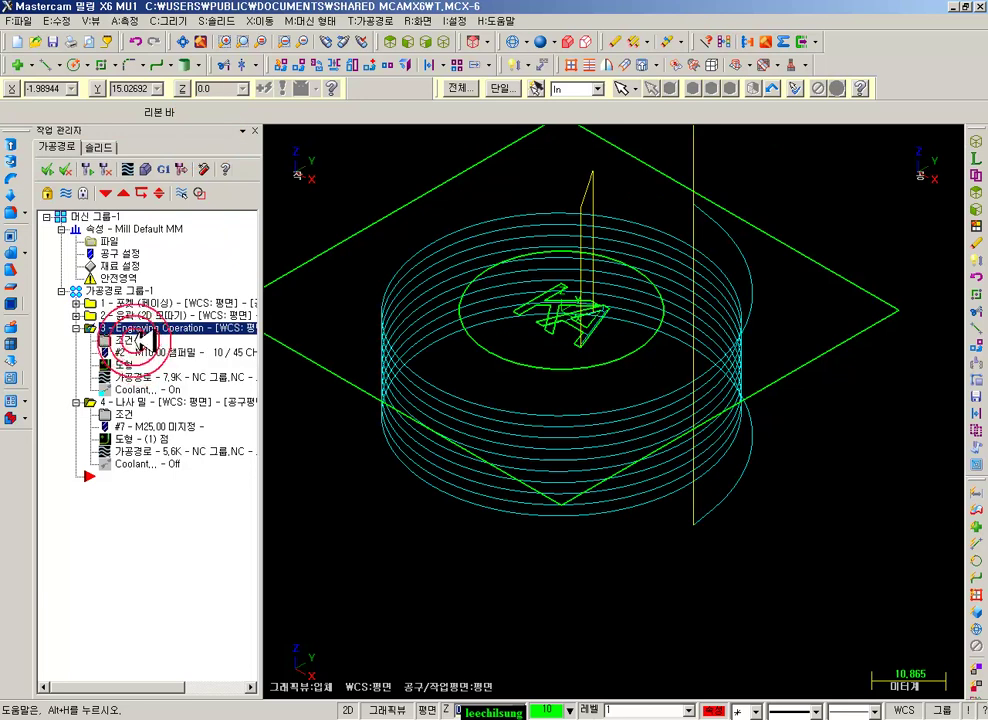
- Run the solid cutting simulation of the engraving operation and inspect the engraved letter A up close
click(146, 169)
click(87, 160)
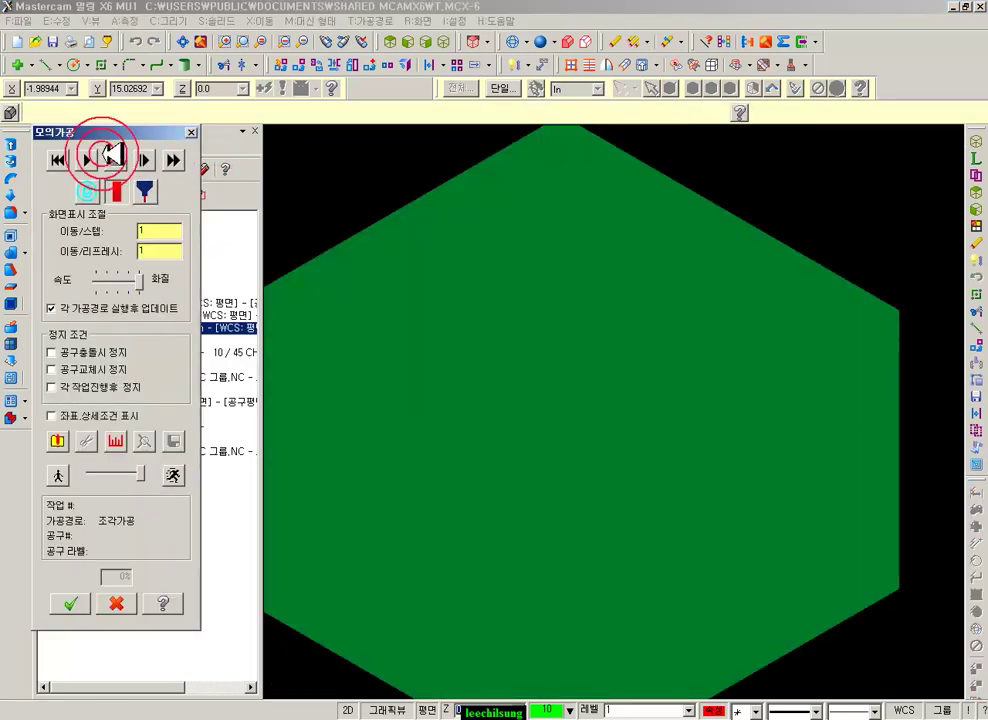
scroll(630, 289, up, 5)
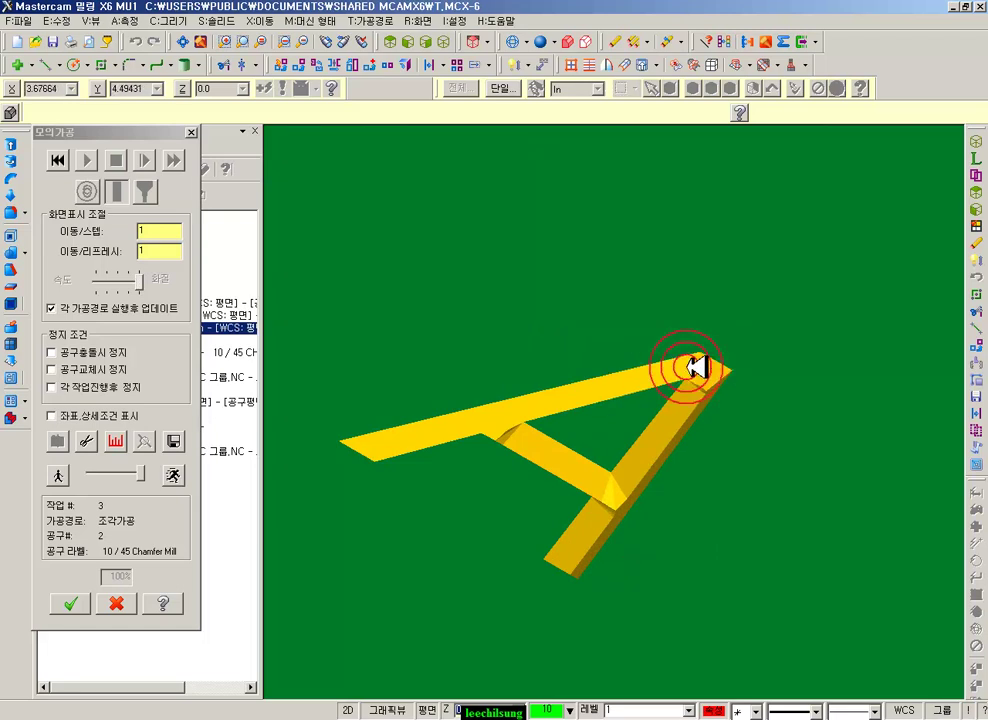
- Blank the letter K geometry in the top view
click(392, 42)
scroll(668, 478, up, 2)
scroll(577, 347, up, 3)
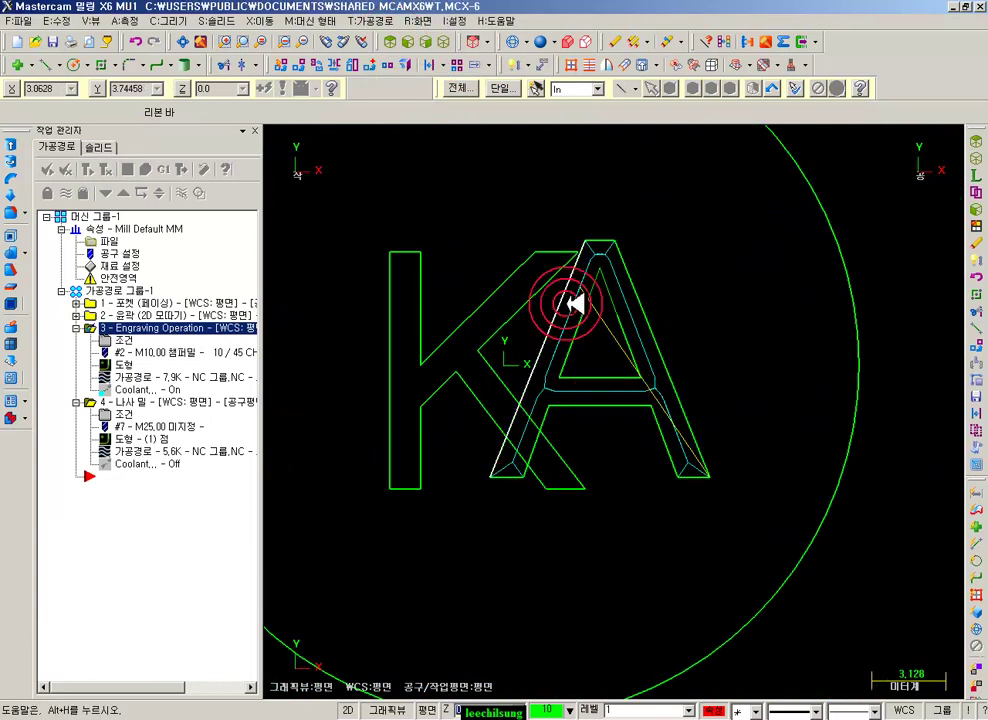
scroll(672, 452, down, 2)
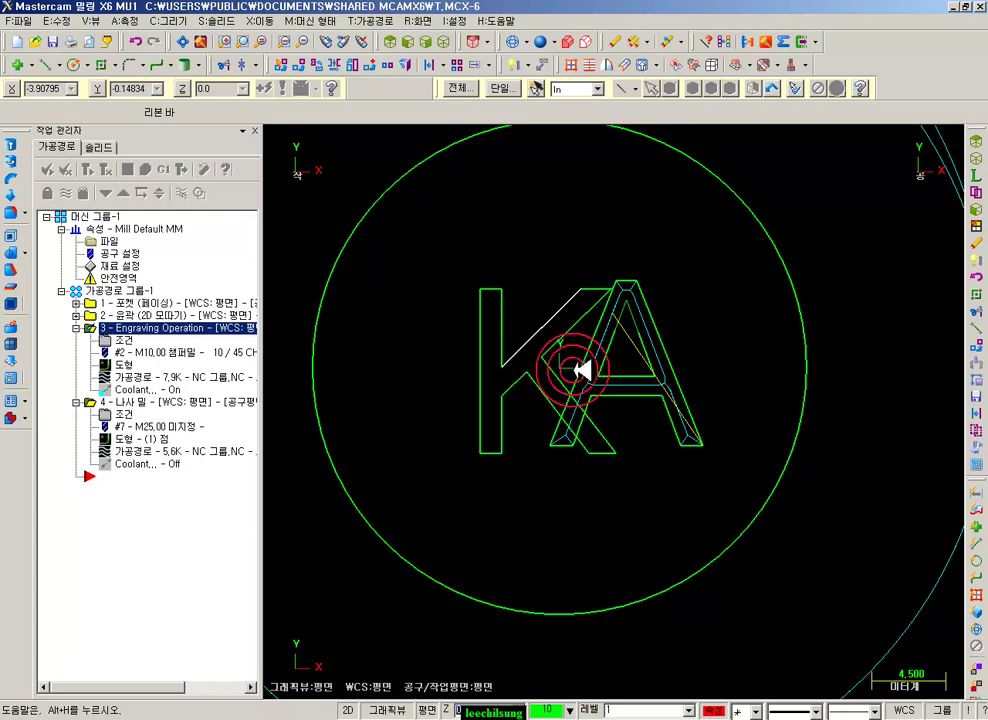
scroll(620, 391, down, 2)
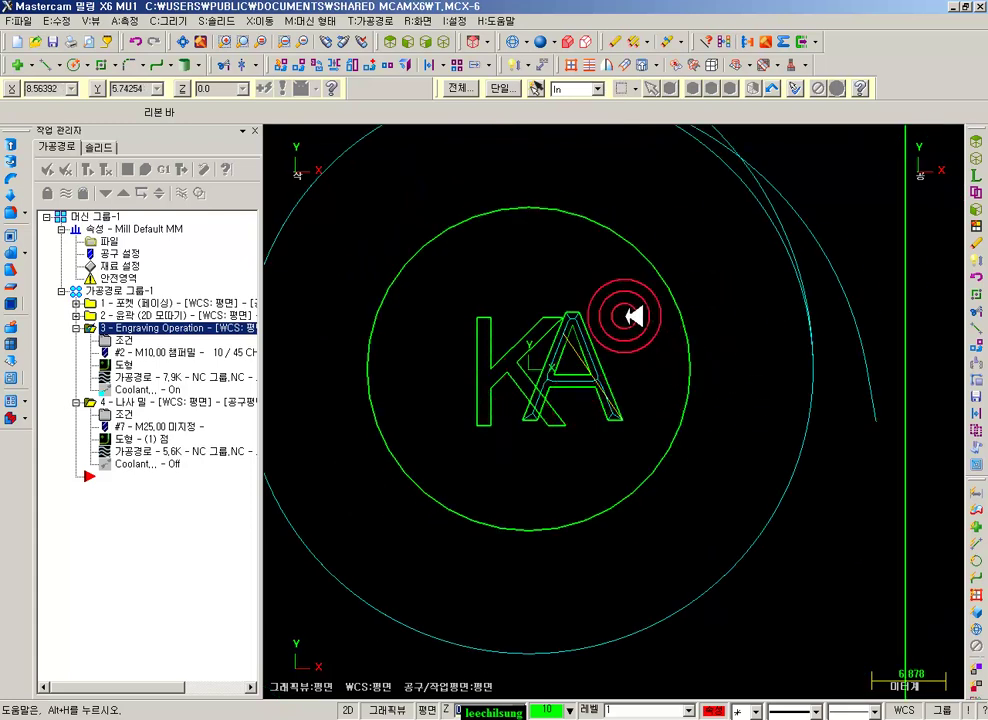
click(507, 362)
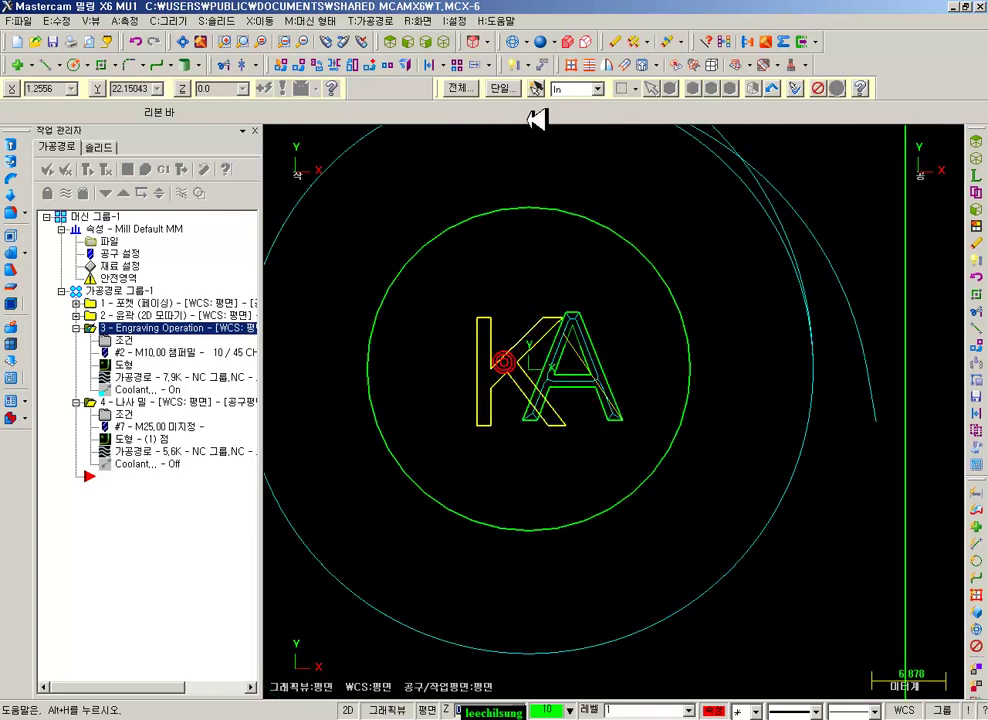
click(426, 19)
click(449, 107)
scroll(574, 355, up, 2)
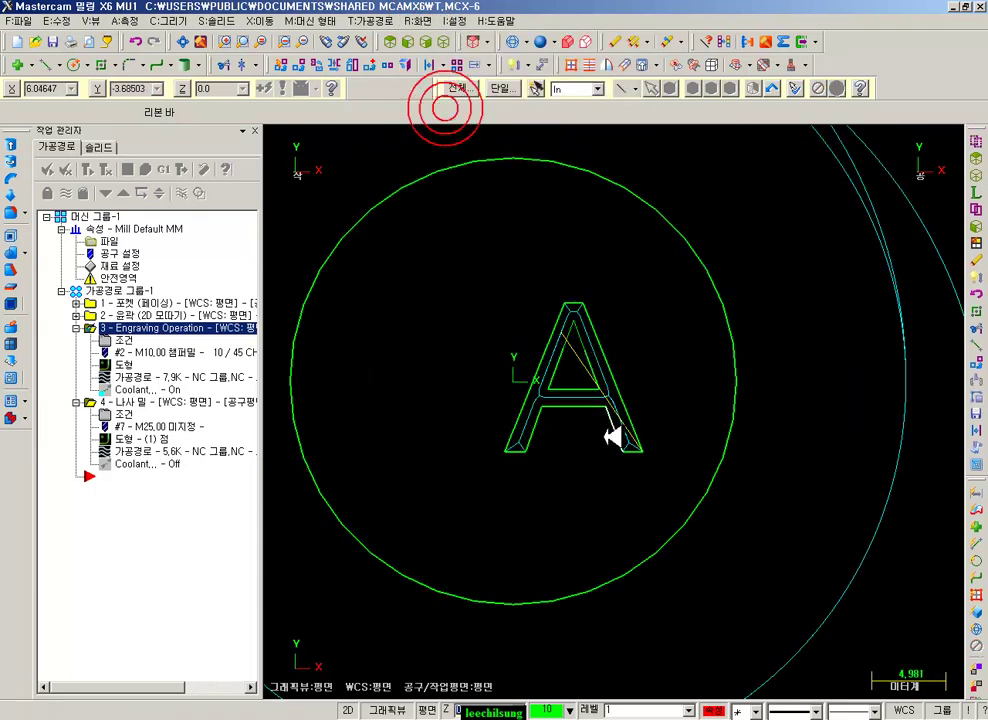
- Isolate the letter A geometry by hiding all other entities, including the surrounding circle
drag(397, 176, 686, 609)
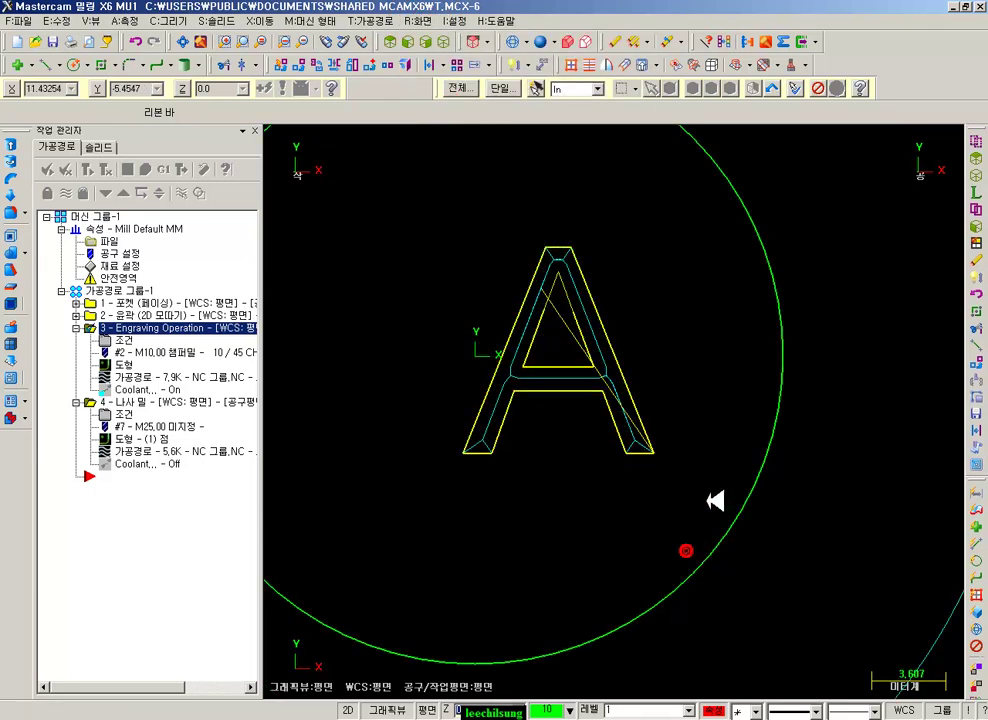
key(alt+e)
scroll(650, 421, down, 5)
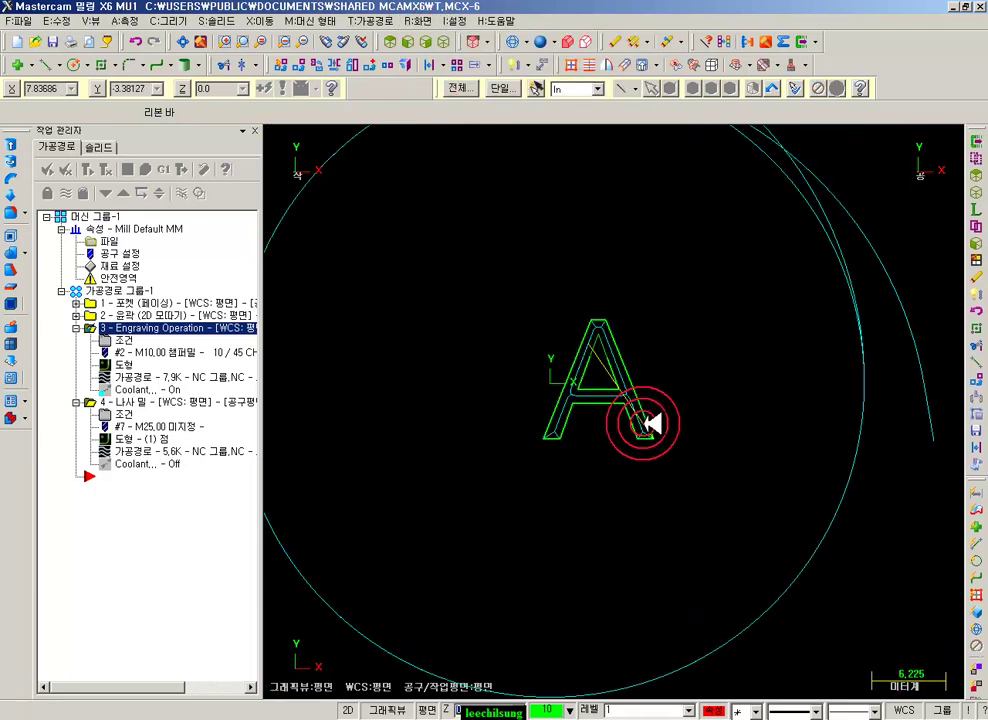
scroll(640, 353, up, 4)
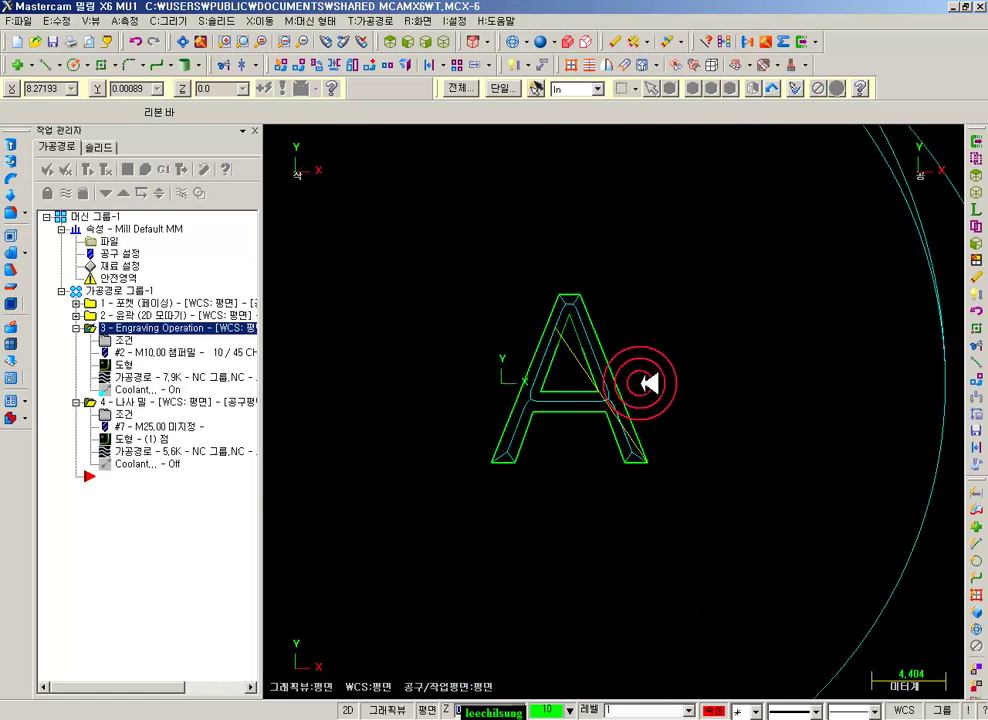
- Create only the bounding box center point of the letter A, with lines and arcs excluded and zero expansion
click(168, 21)
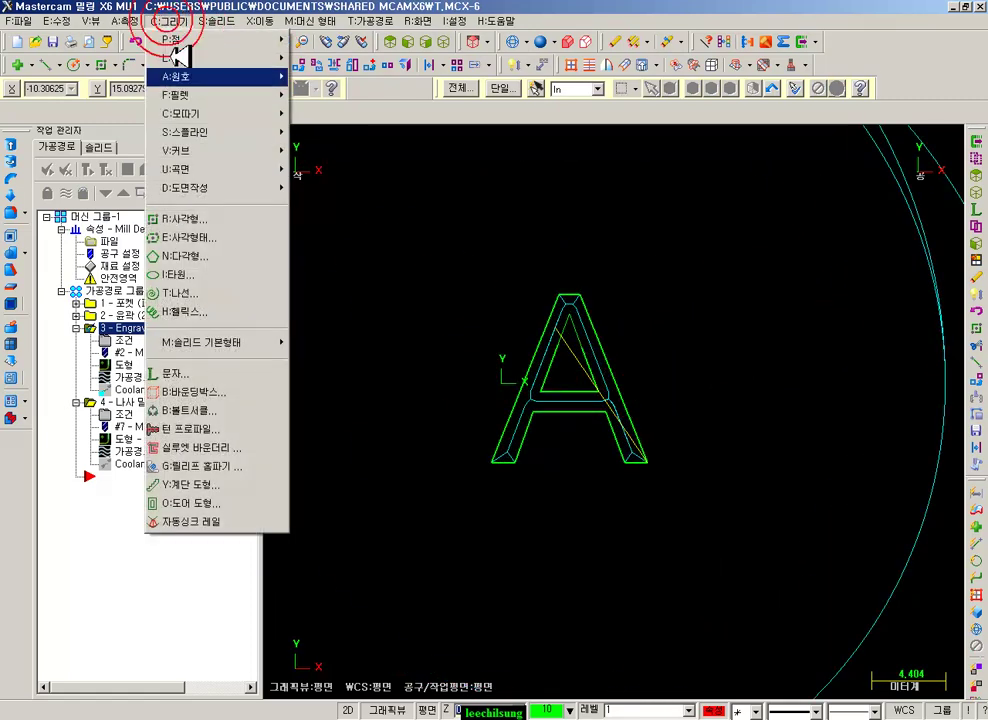
click(208, 392)
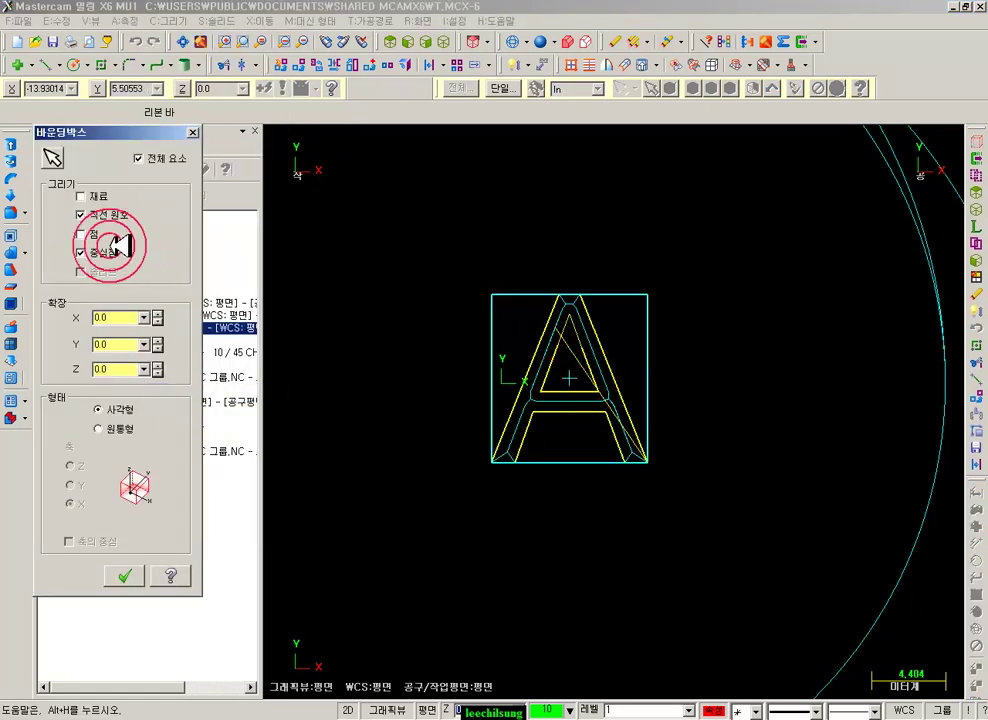
click(84, 214)
scroll(584, 390, up, 3)
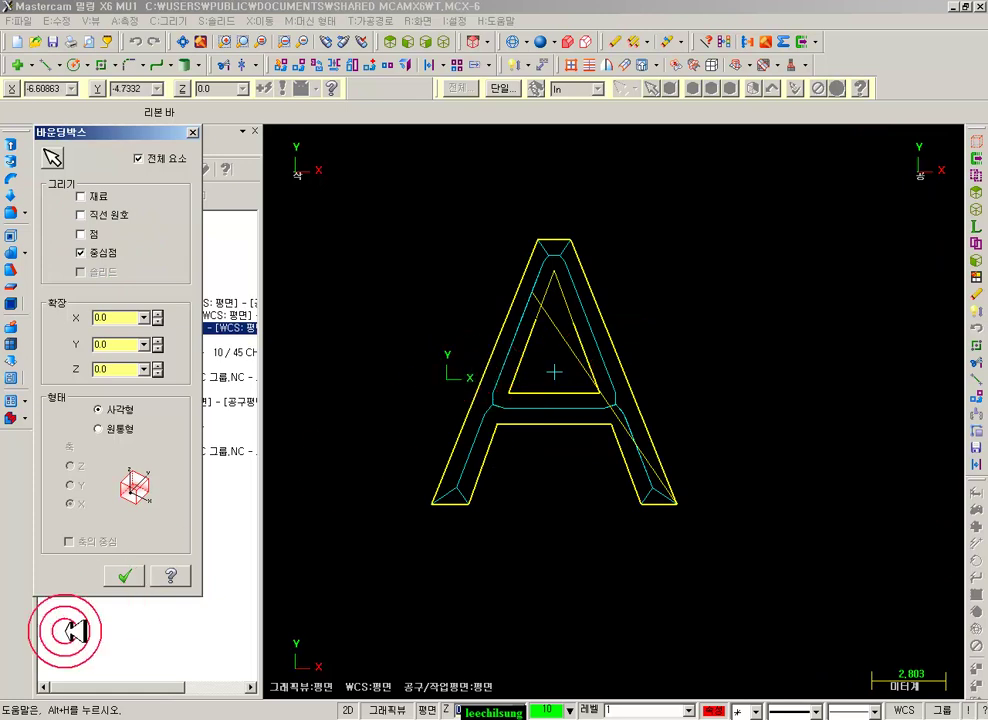
click(127, 574)
click(634, 565)
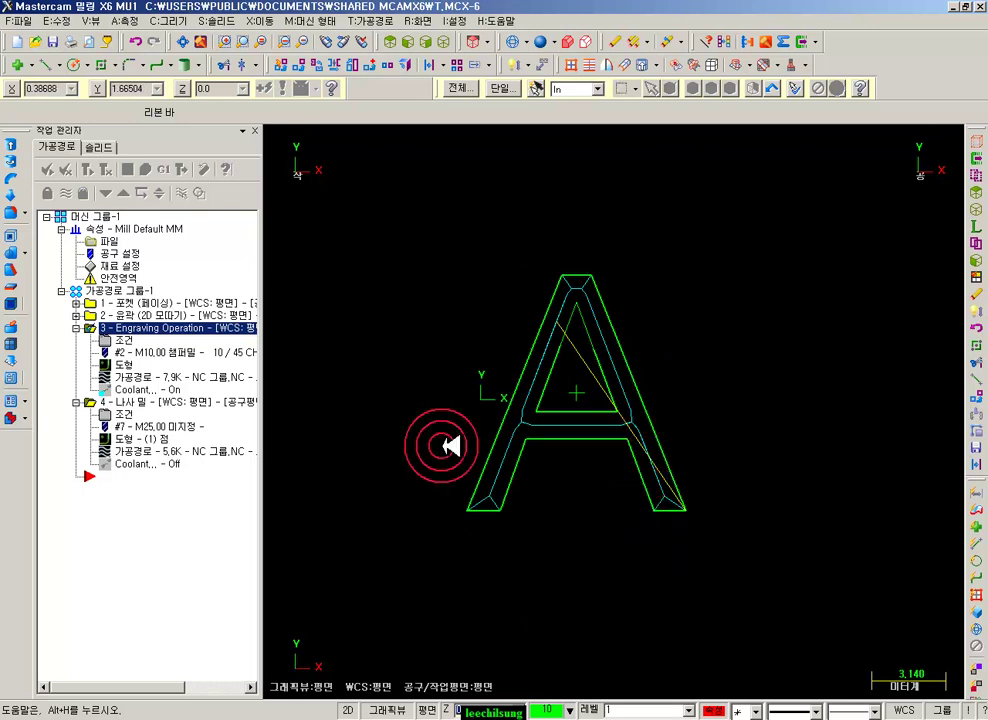
- Move the geometry to the origin using the letter A's center point as the translation start point
click(382, 66)
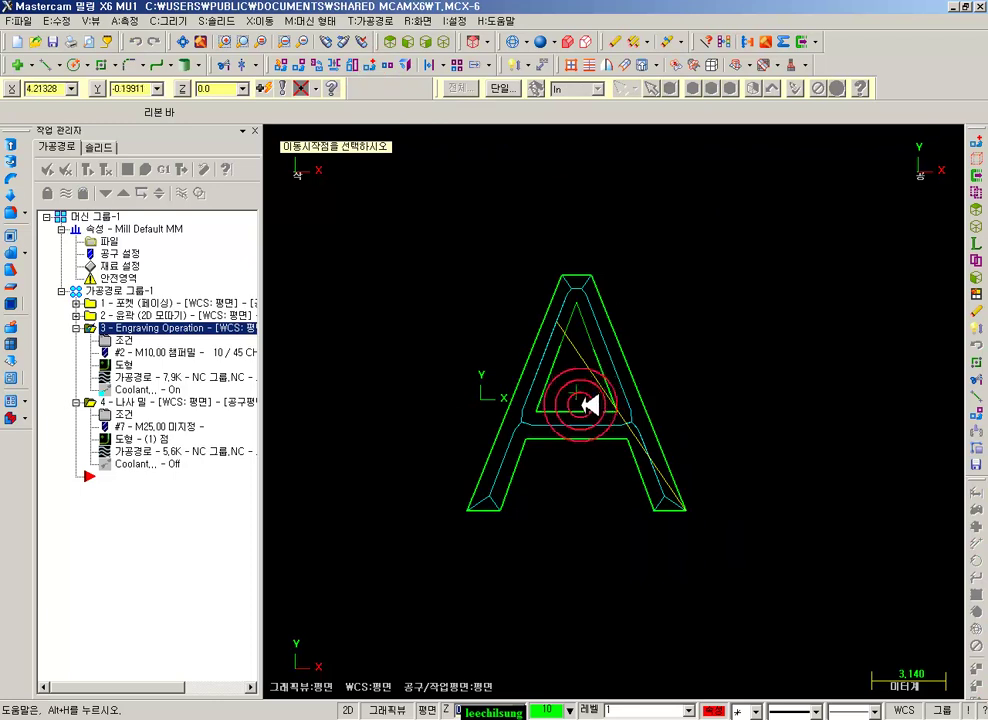
click(578, 396)
scroll(898, 352, down, 2)
scroll(538, 441, up, 4)
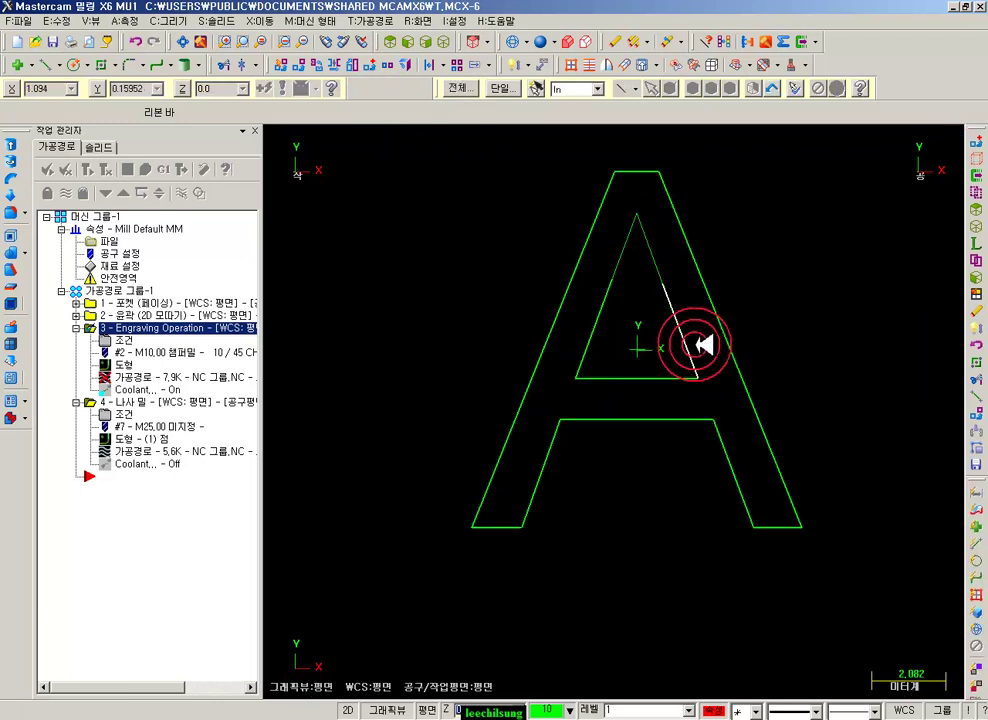
scroll(525, 454, down, 2)
scroll(672, 311, up, 2)
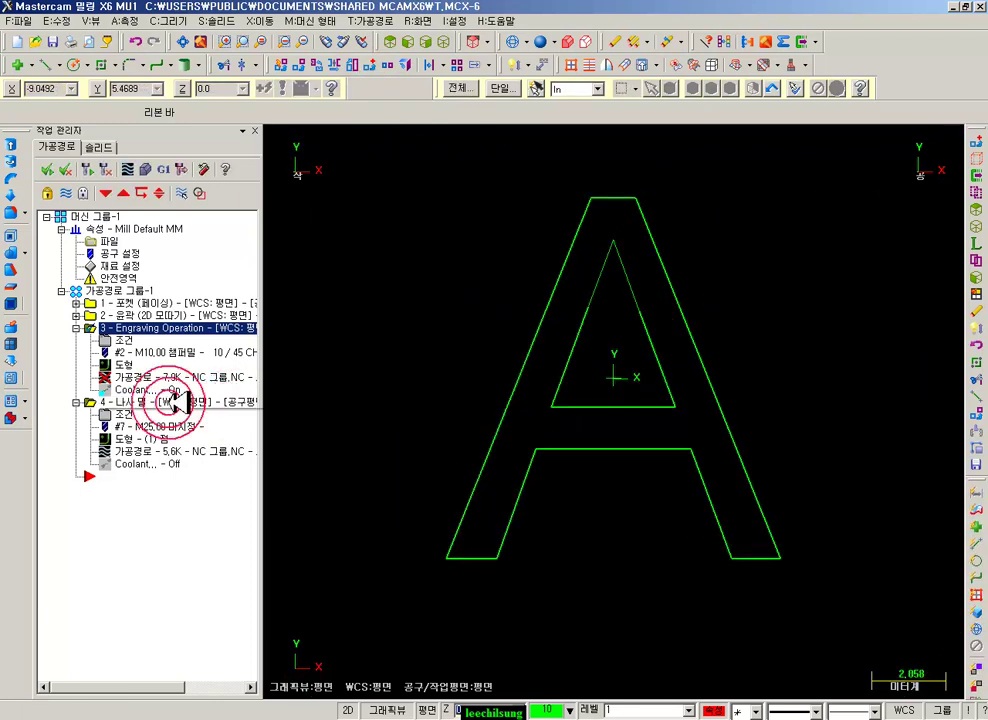
- Regenerate the engraving toolpath for the moved letter A and check its cutting simulation in isometric and top views
click(98, 169)
scroll(648, 392, up, 2)
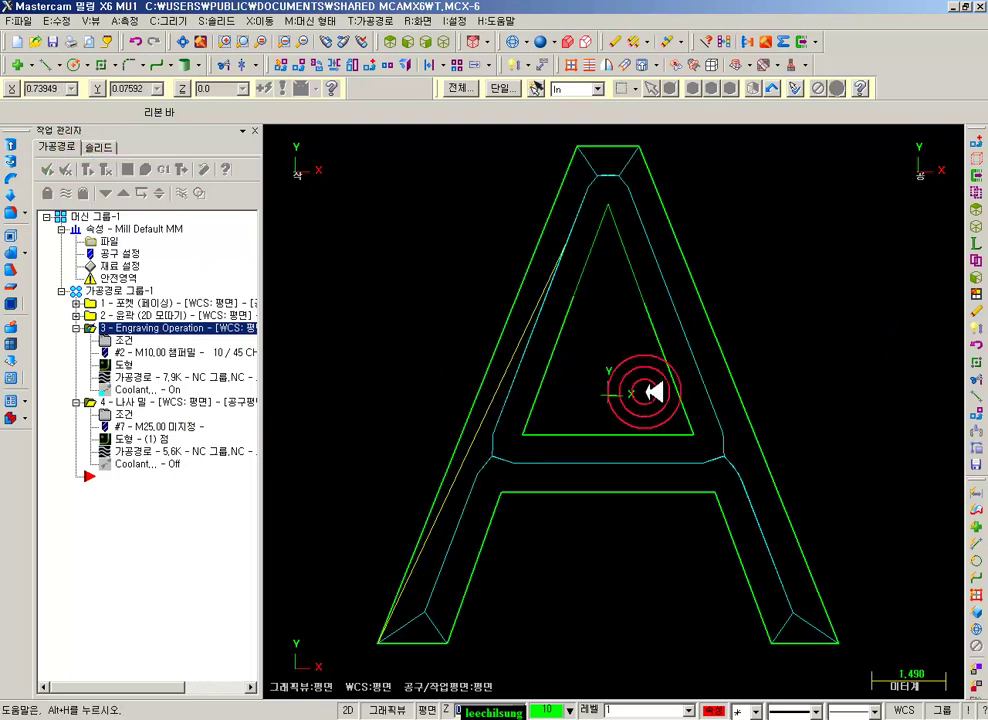
click(445, 41)
scroll(645, 387, down, 2)
click(145, 170)
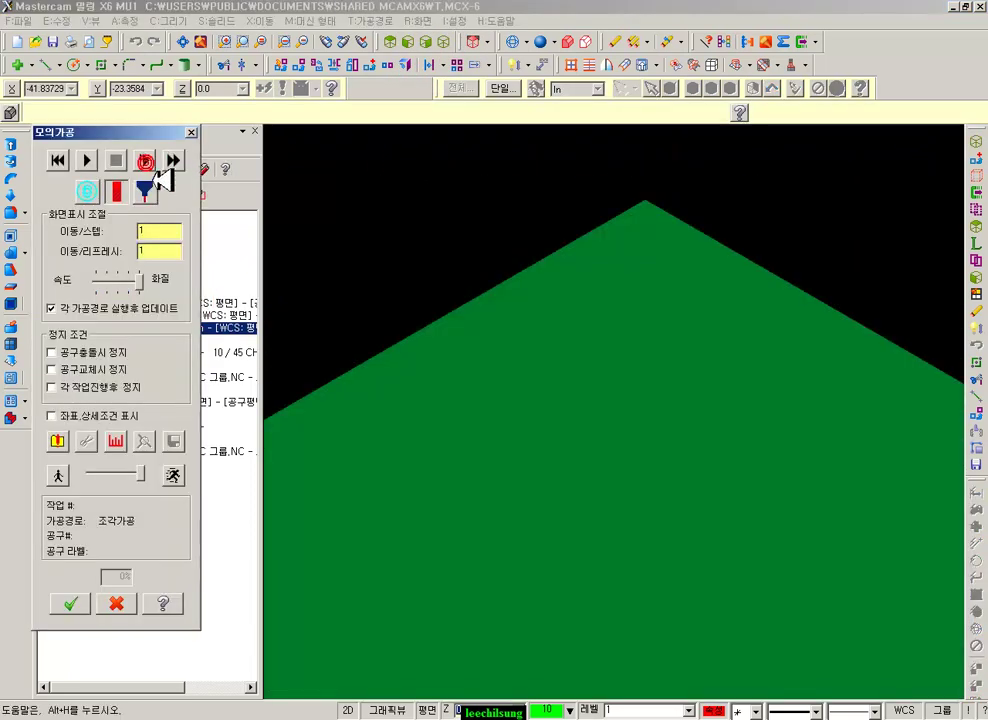
click(88, 163)
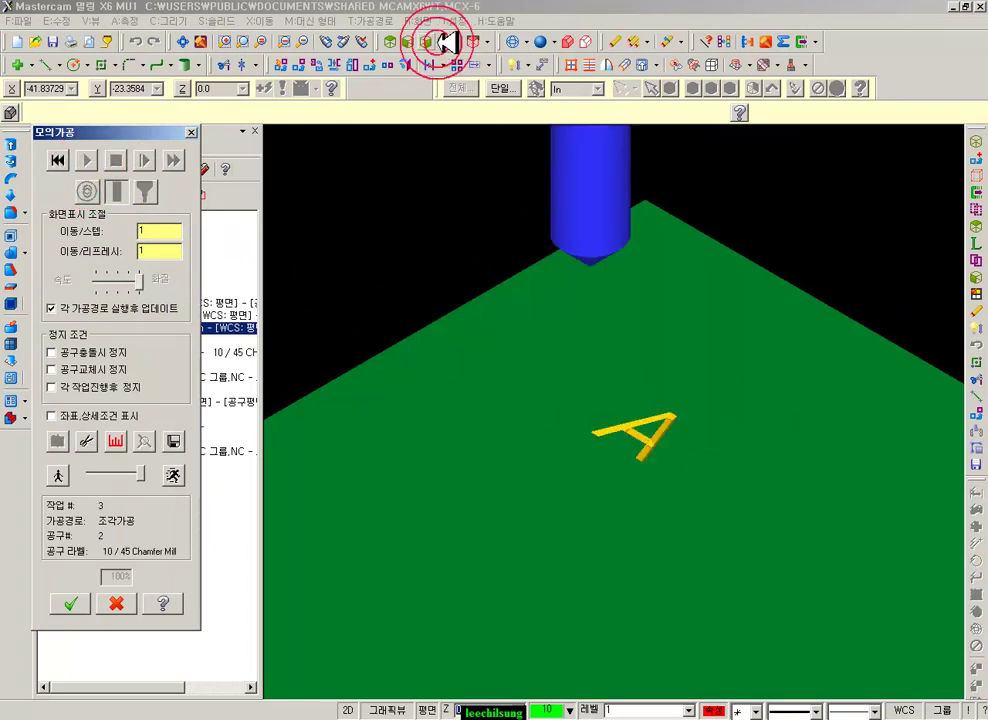
click(399, 40)
scroll(621, 322, down, 2)
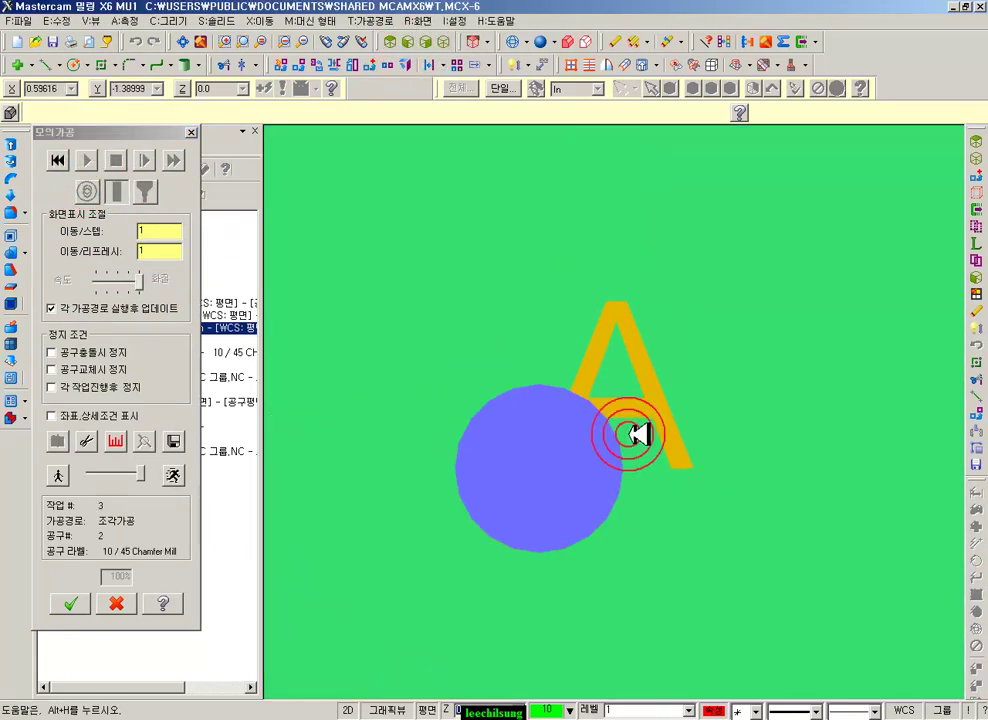
click(103, 600)
- In a new file, draw a center-based obround at the origin, about 254 mm wide and 67 mm high
click(742, 360)
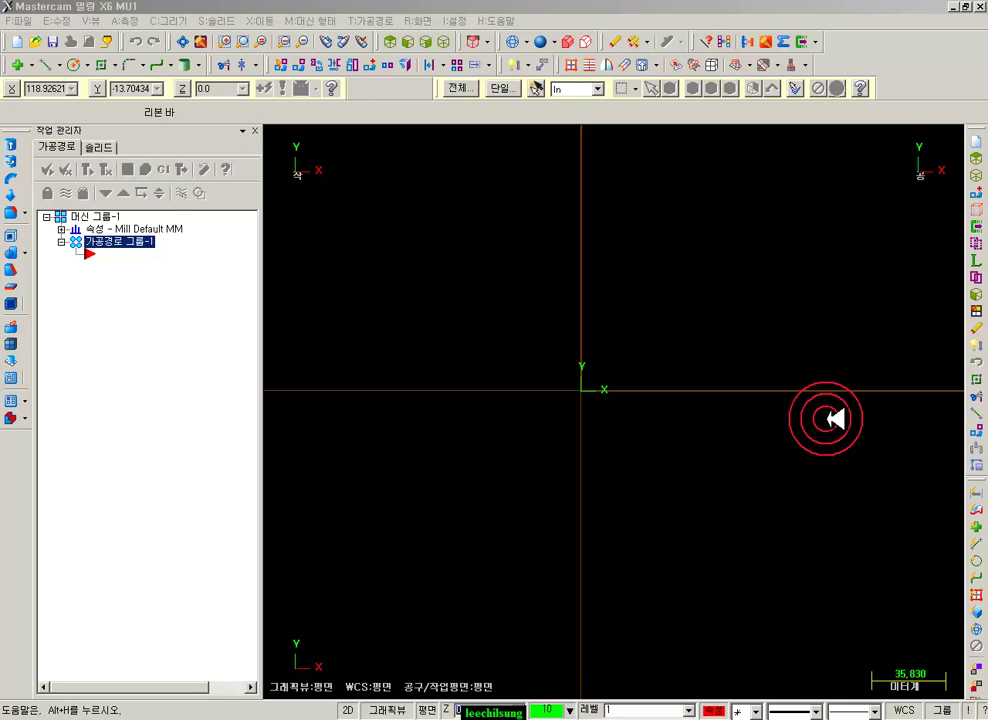
click(128, 67)
click(134, 104)
click(138, 364)
click(116, 464)
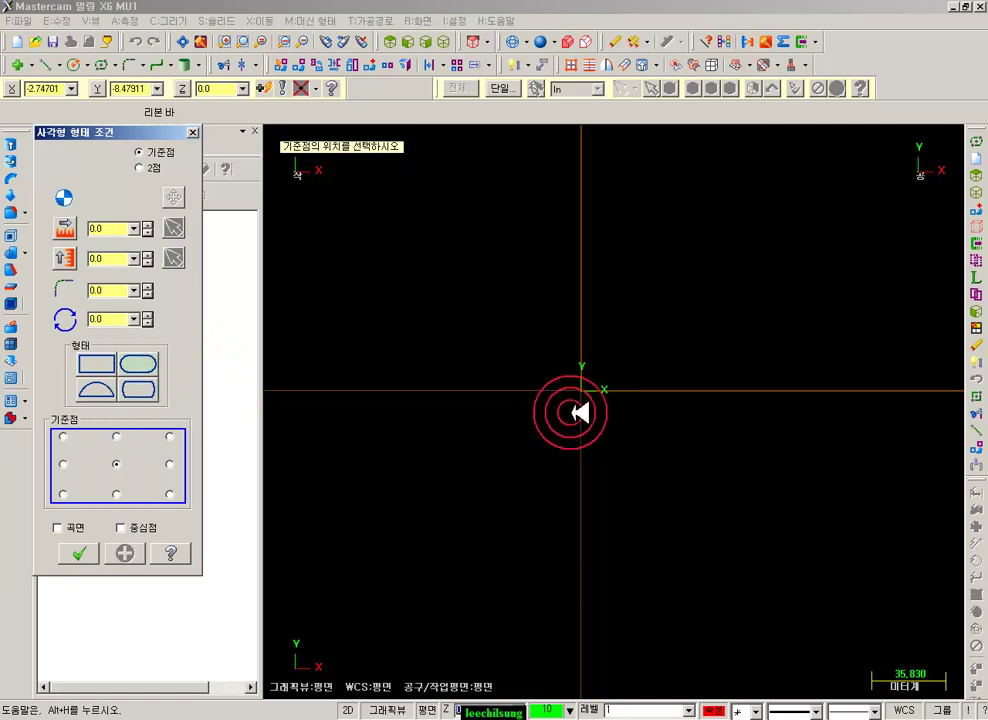
click(581, 390)
click(846, 323)
scroll(848, 550, down, 1)
scroll(846, 568, down, 1)
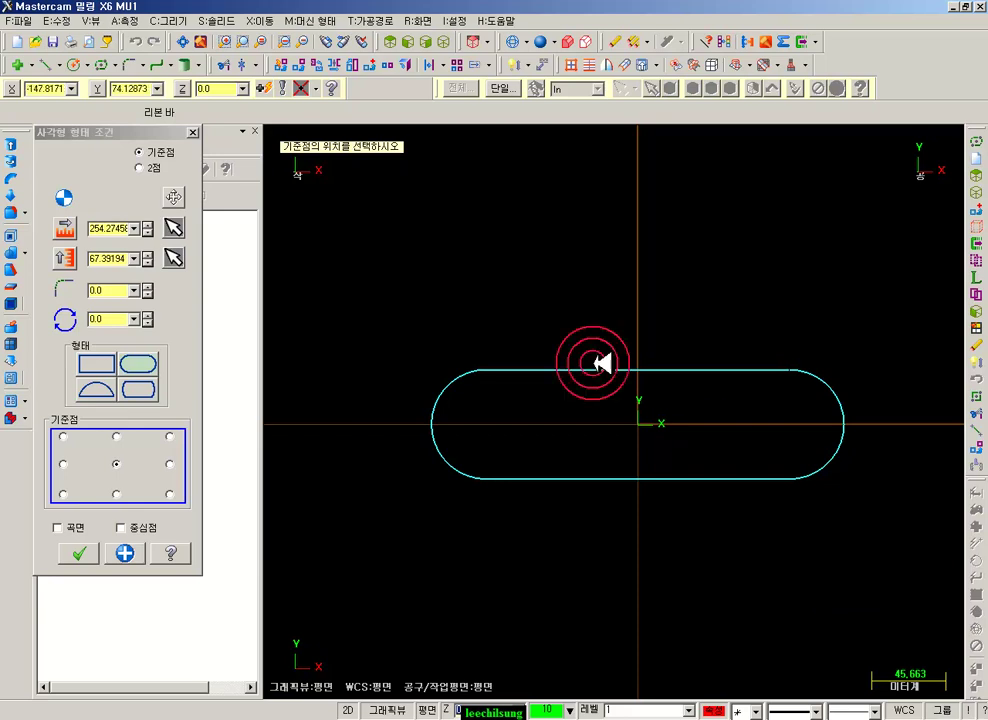
- Set the obround's width to 261.49 mm and its height to 57.78 mm, and create it
double_click(110, 228)
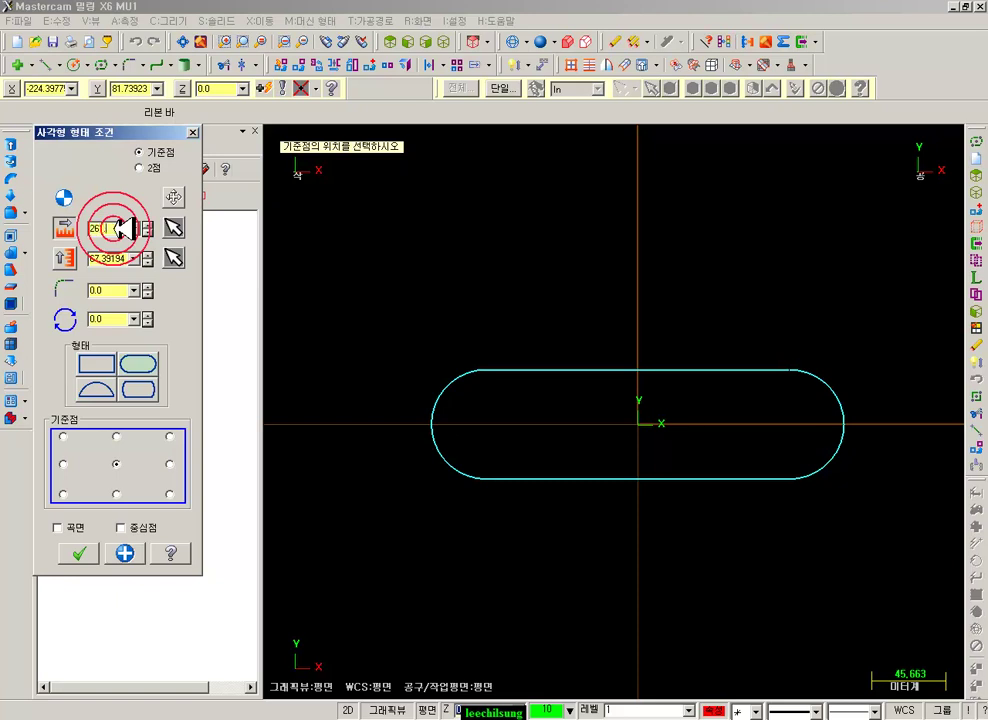
key(Return)
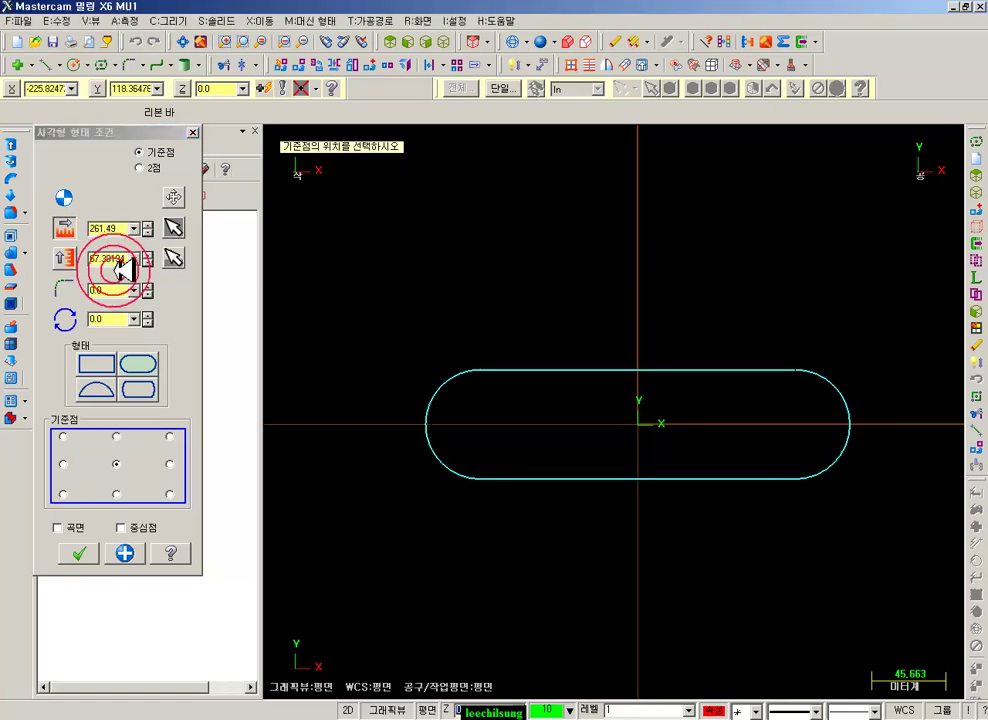
double_click(112, 259)
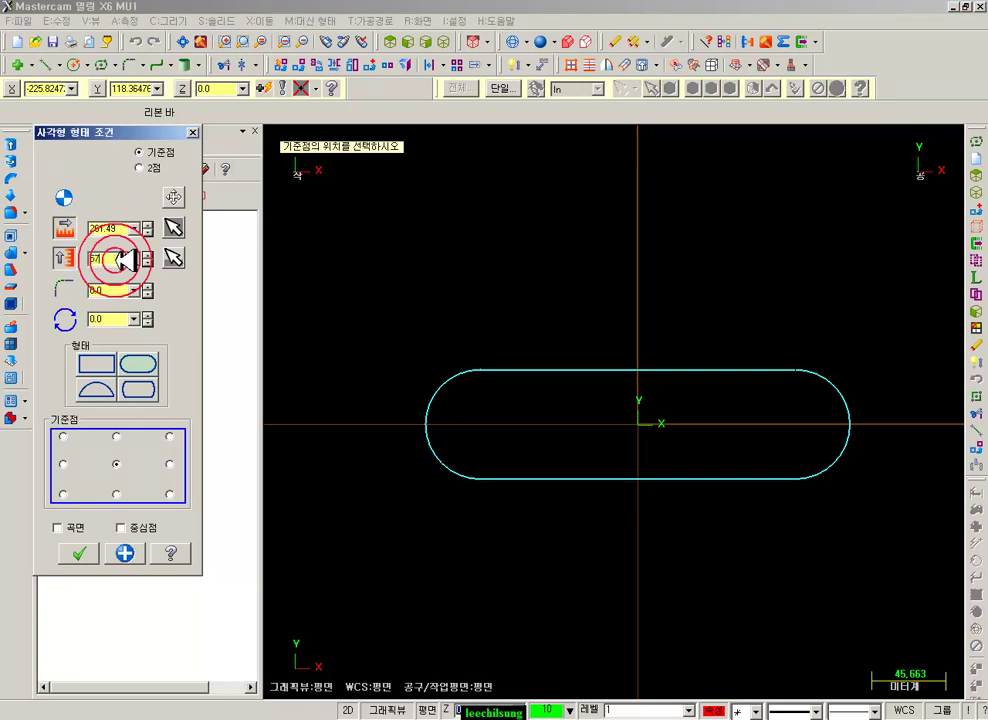
key(Return)
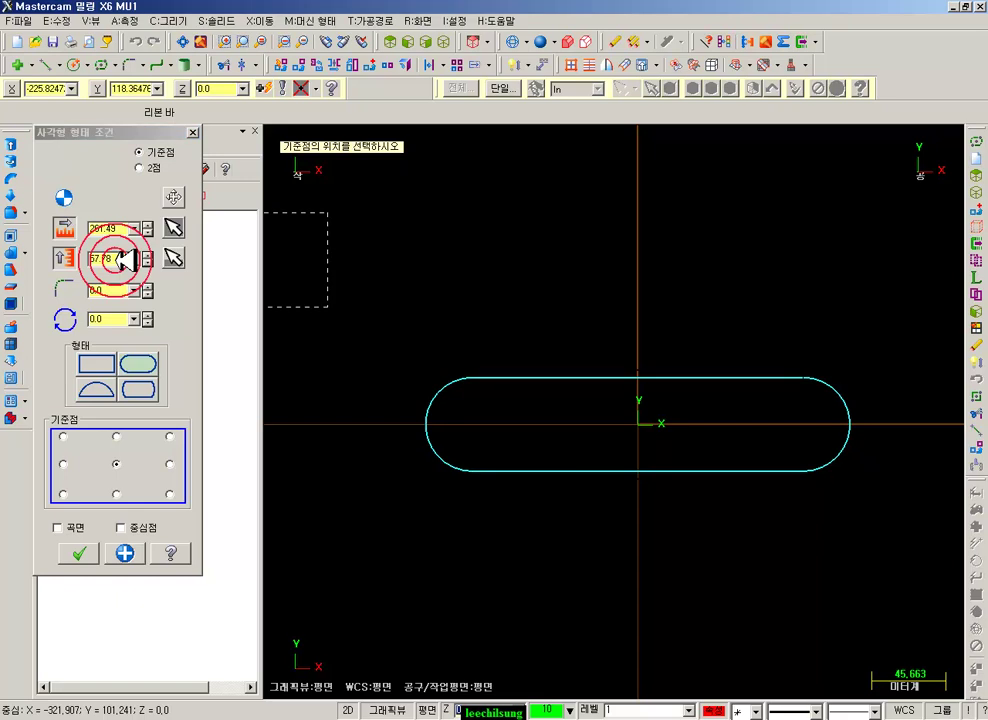
scroll(616, 478, up, 2)
scroll(514, 348, down, 1)
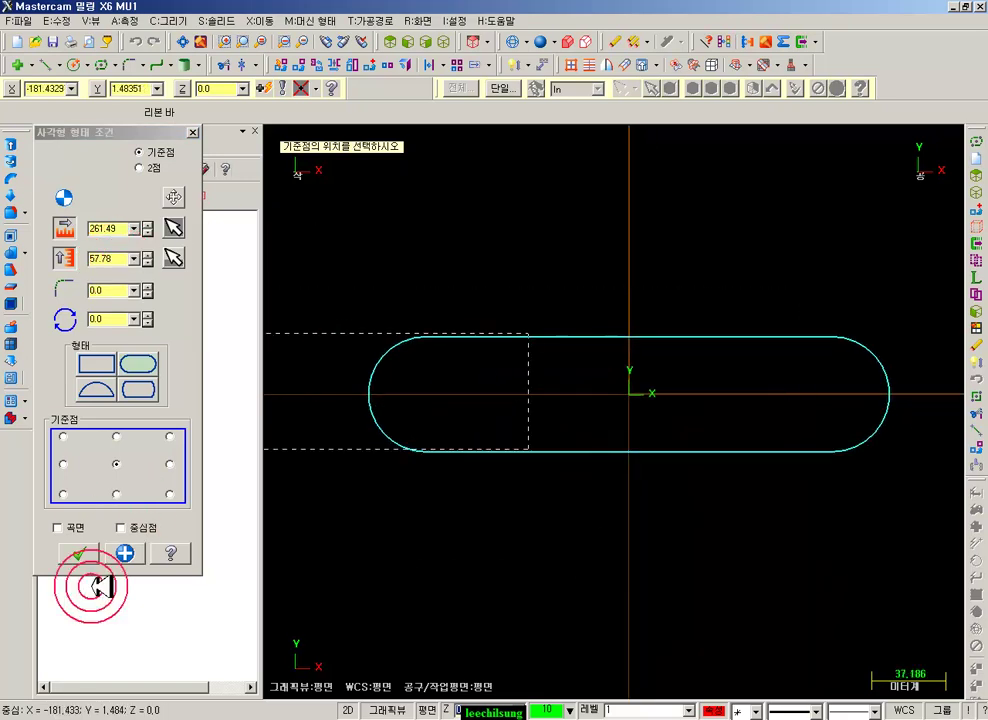
click(78, 552)
scroll(660, 440, up, 1)
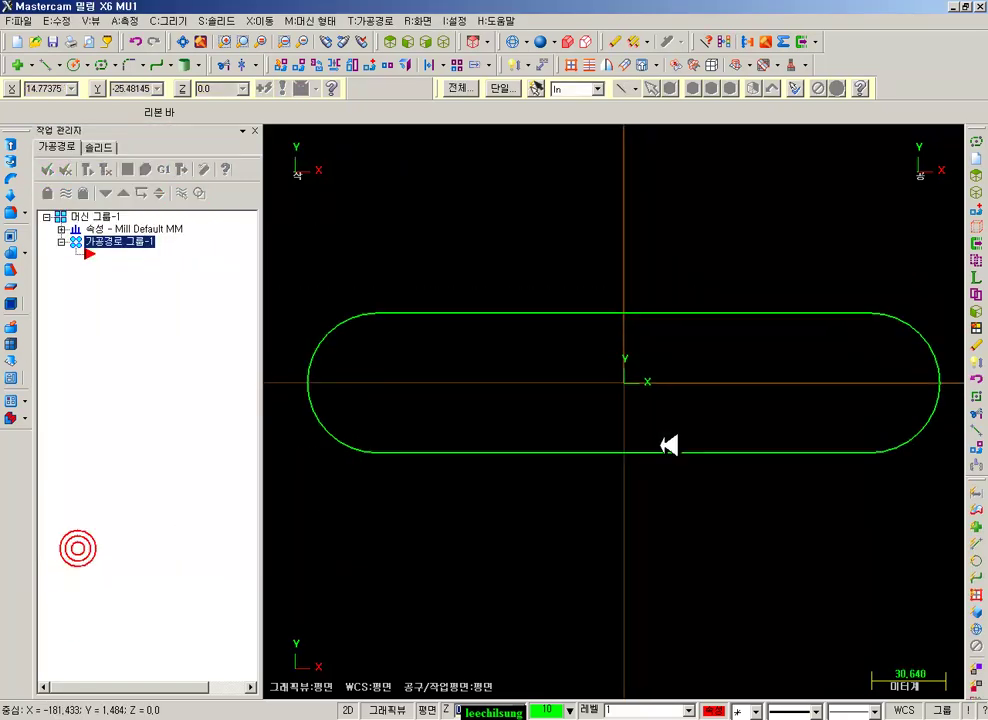
- Close the operations manager and dimension the obround's overall width between its end arcs, placing the dimension below the shape
click(255, 130)
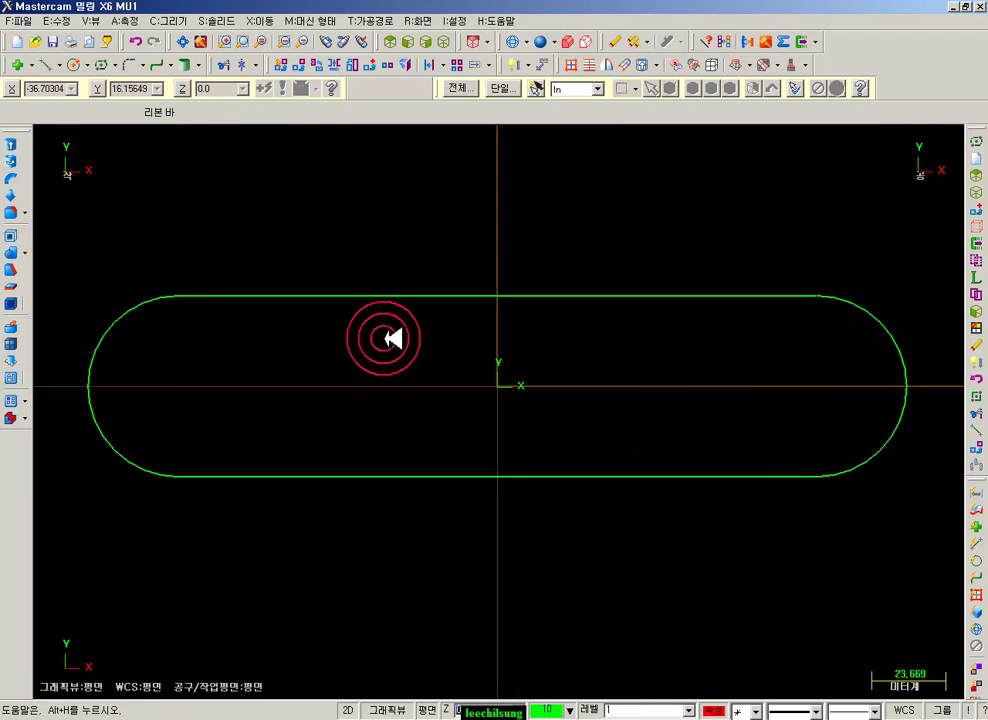
scroll(388, 350, down, 1)
click(512, 64)
click(143, 378)
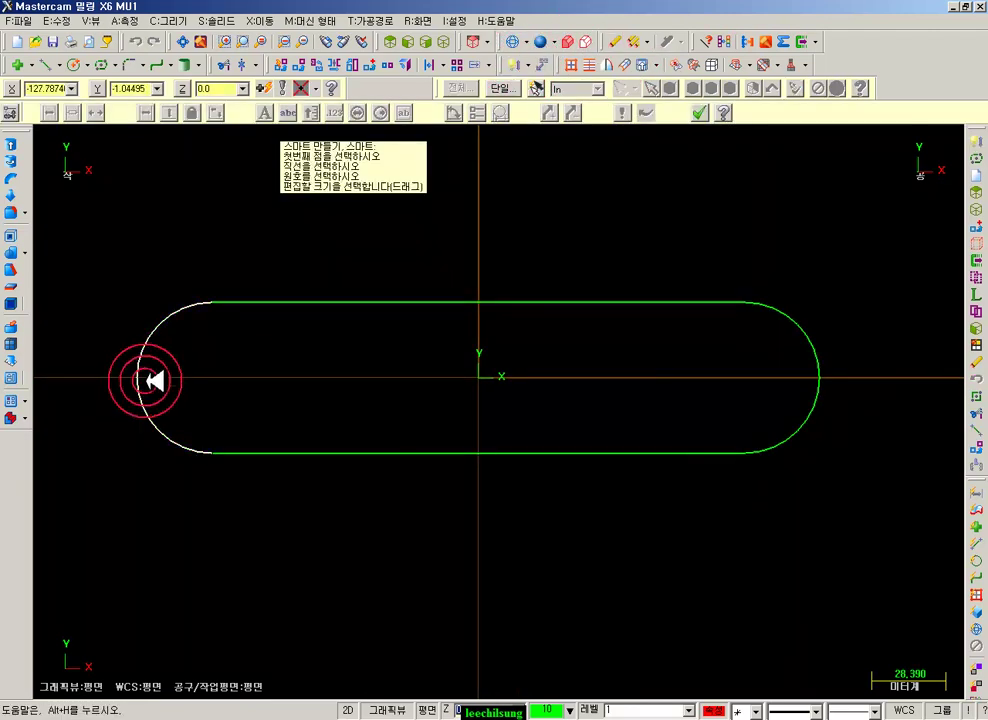
click(830, 385)
click(486, 518)
click(516, 476)
- Dimension the obround's height beside its right end and check both dimensions up close
click(745, 453)
click(743, 305)
click(874, 379)
scroll(892, 404, up, 2)
click(559, 611)
scroll(567, 611, up, 4)
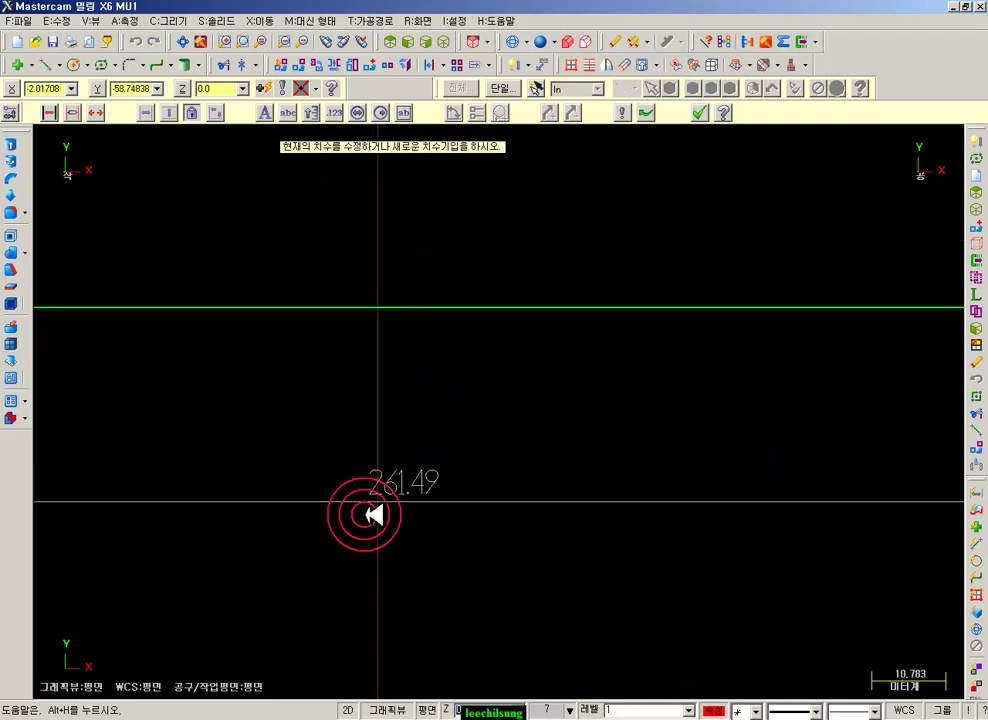
scroll(315, 483, down, 4)
scroll(937, 251, up, 4)
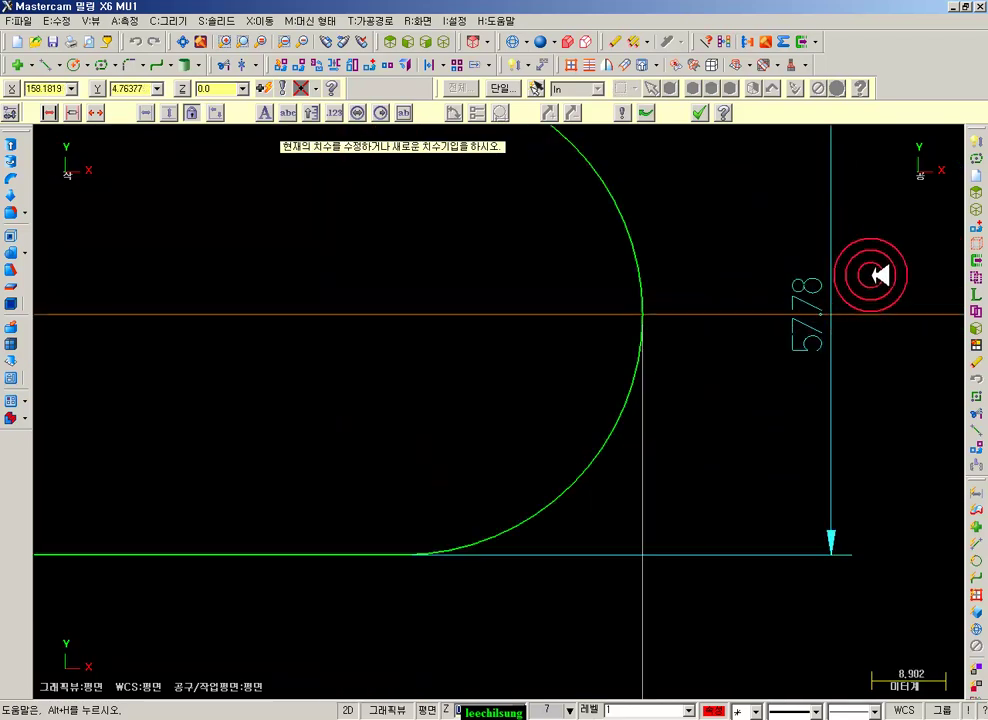
scroll(880, 285, down, 5)
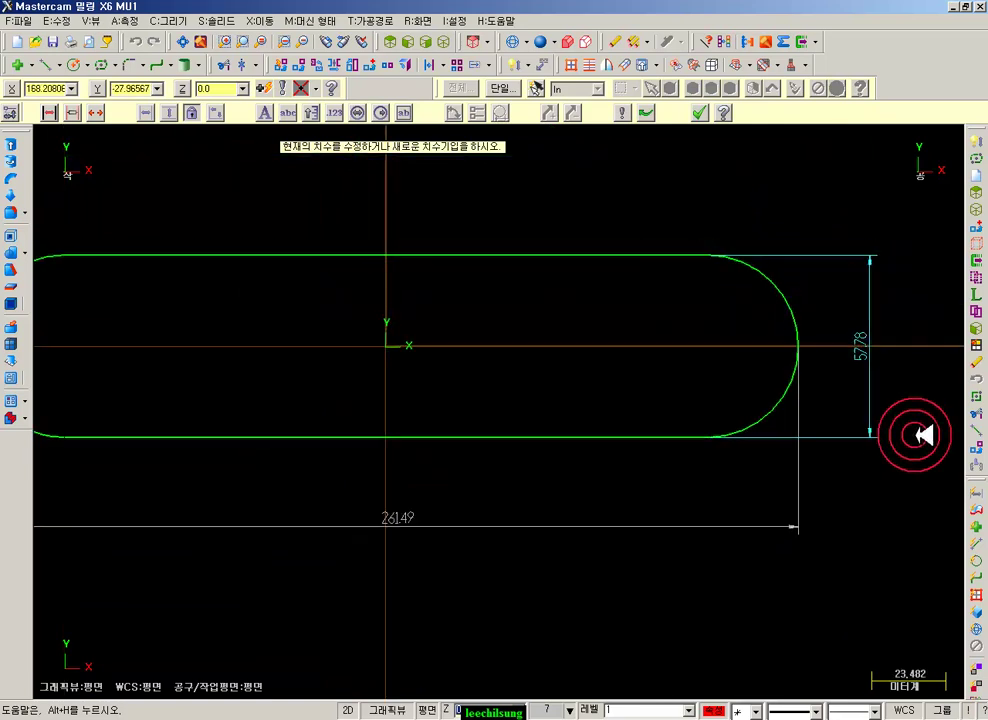
scroll(459, 404, up, 1)
click(697, 104)
scroll(529, 342, down, 1)
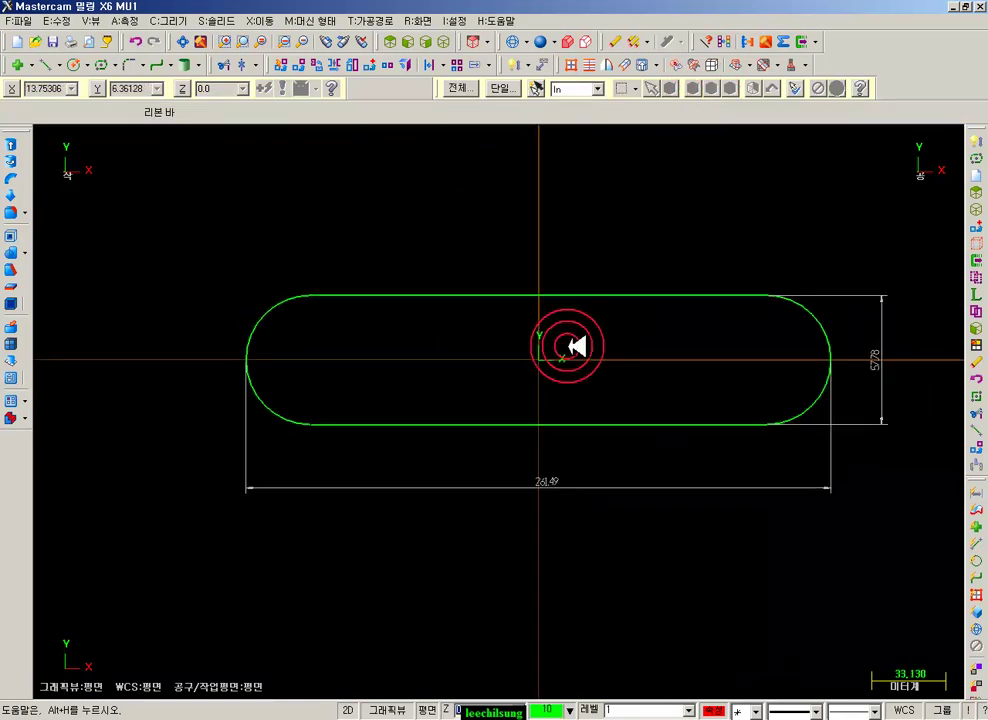
scroll(529, 342, up, 1)
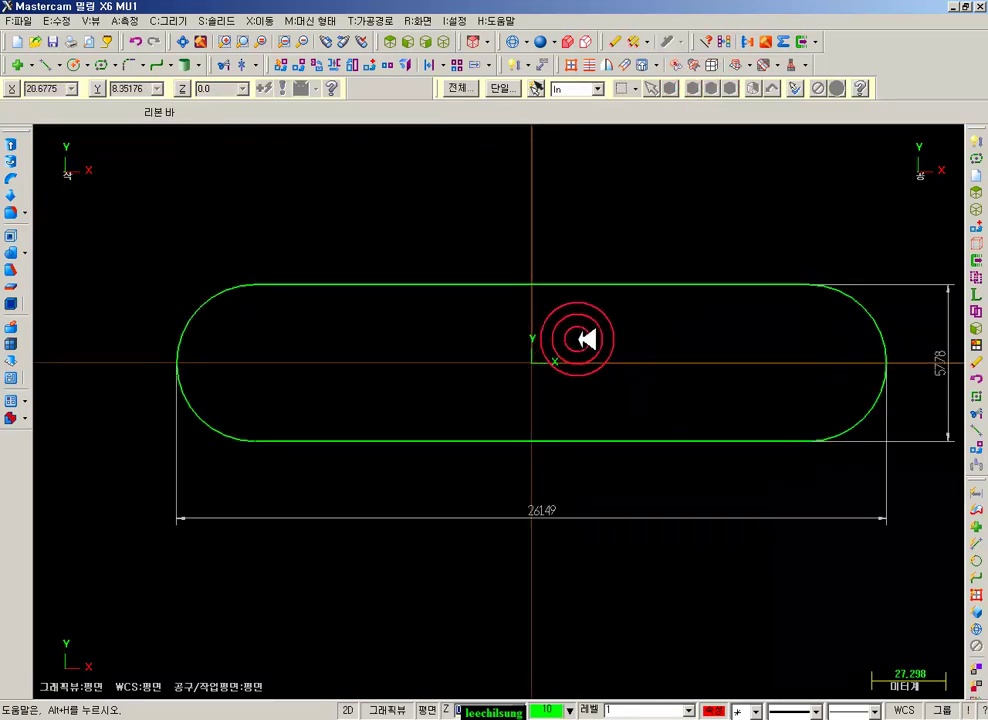
- Draw a circle of 6.5 mm radius centered at X-100.5, Y0 inside the obround's left end
click(75, 65)
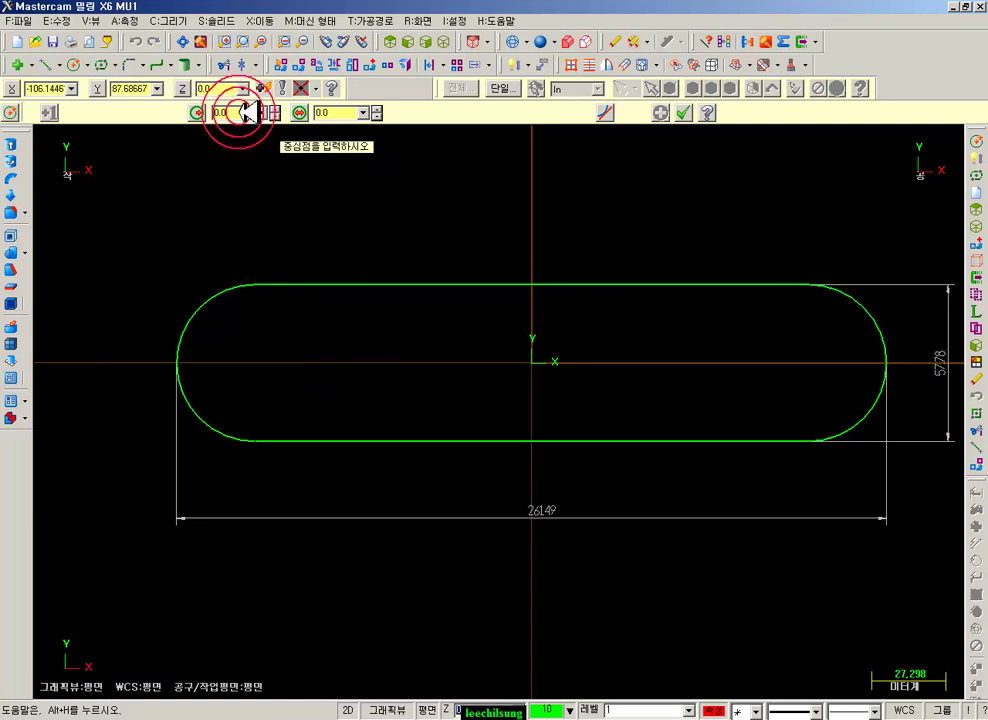
click(244, 112)
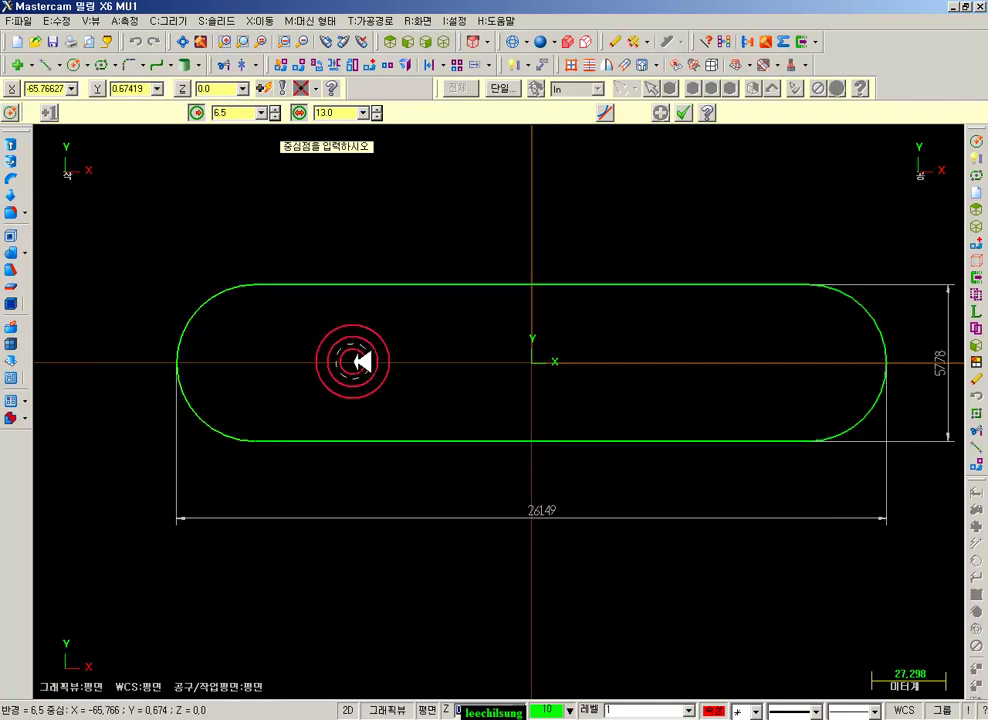
text(x)
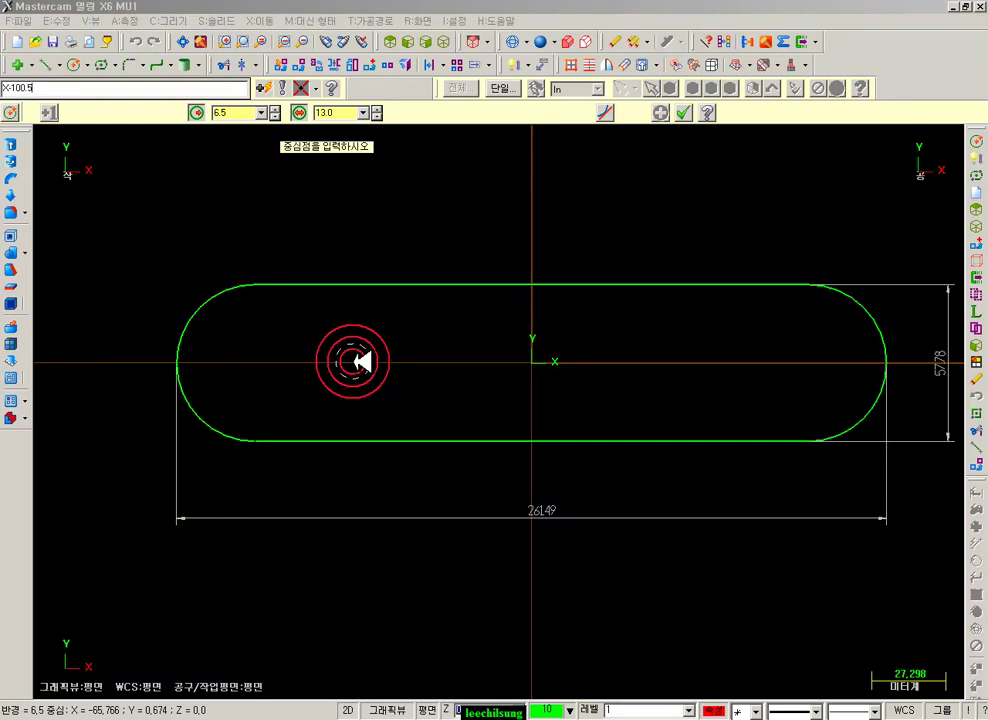
text(-100.5Y0)
key(Return)
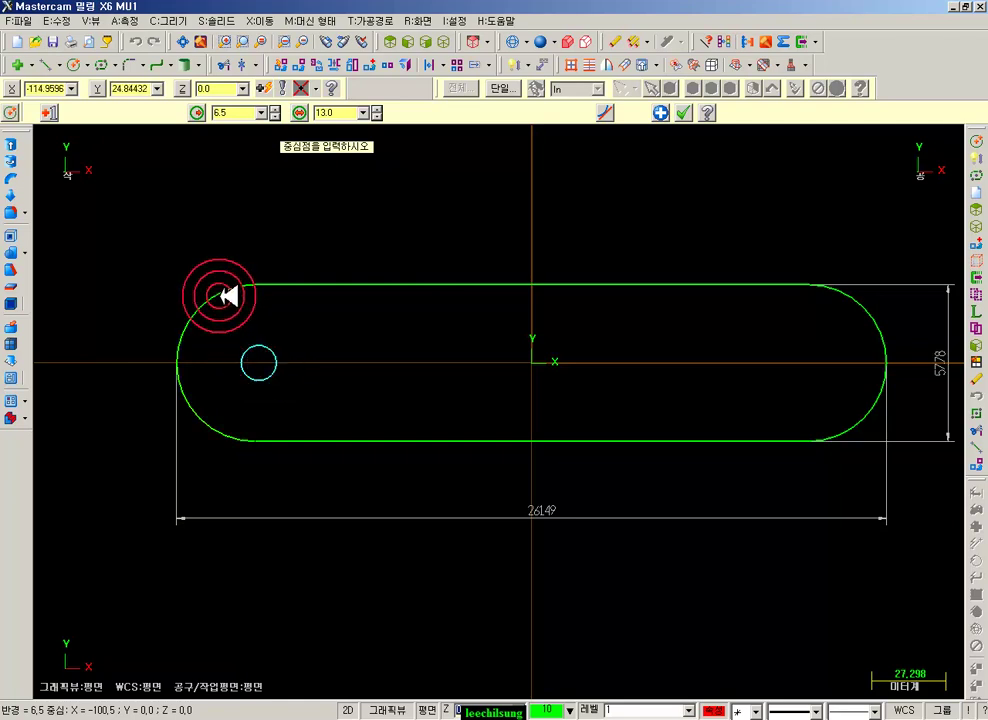
click(260, 362)
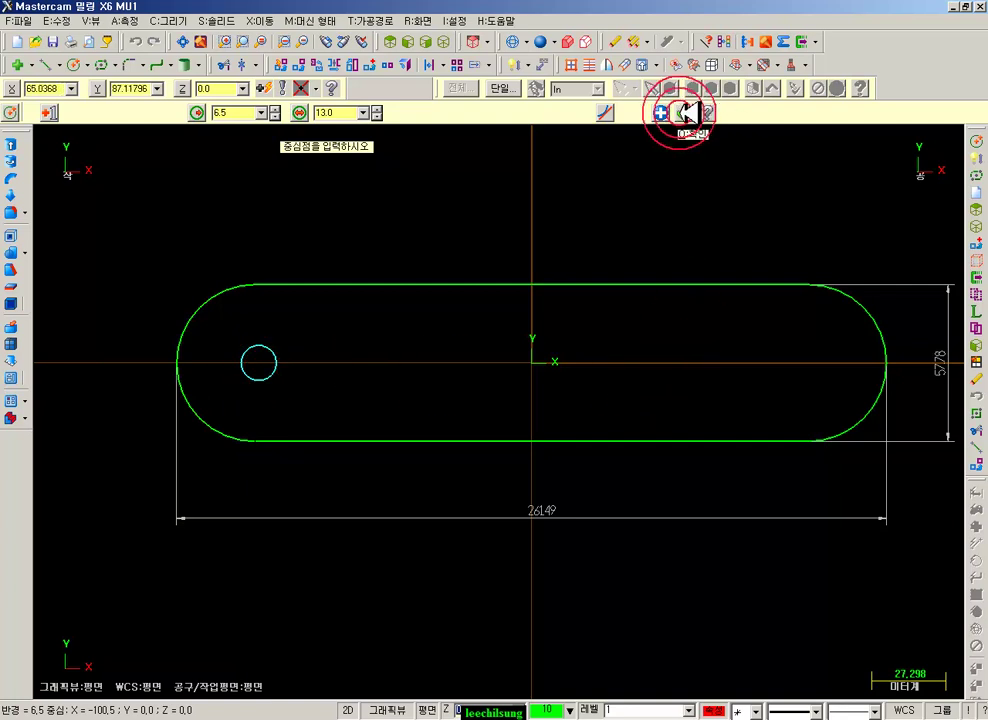
click(684, 112)
scroll(154, 327, up, 2)
scroll(346, 389, up, 1)
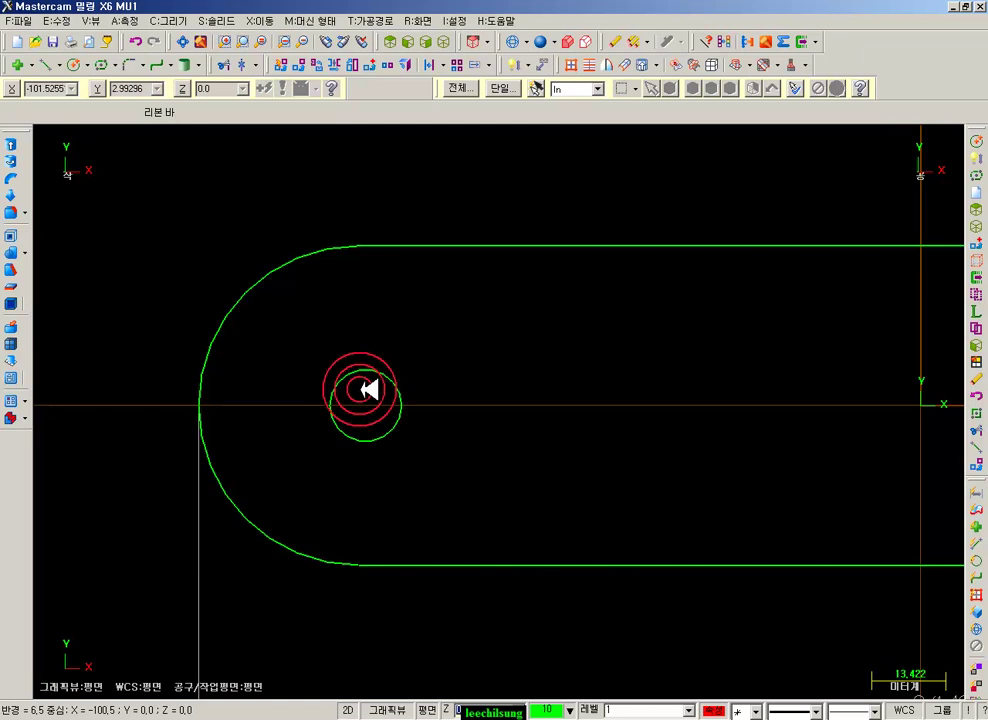
click(372, 375)
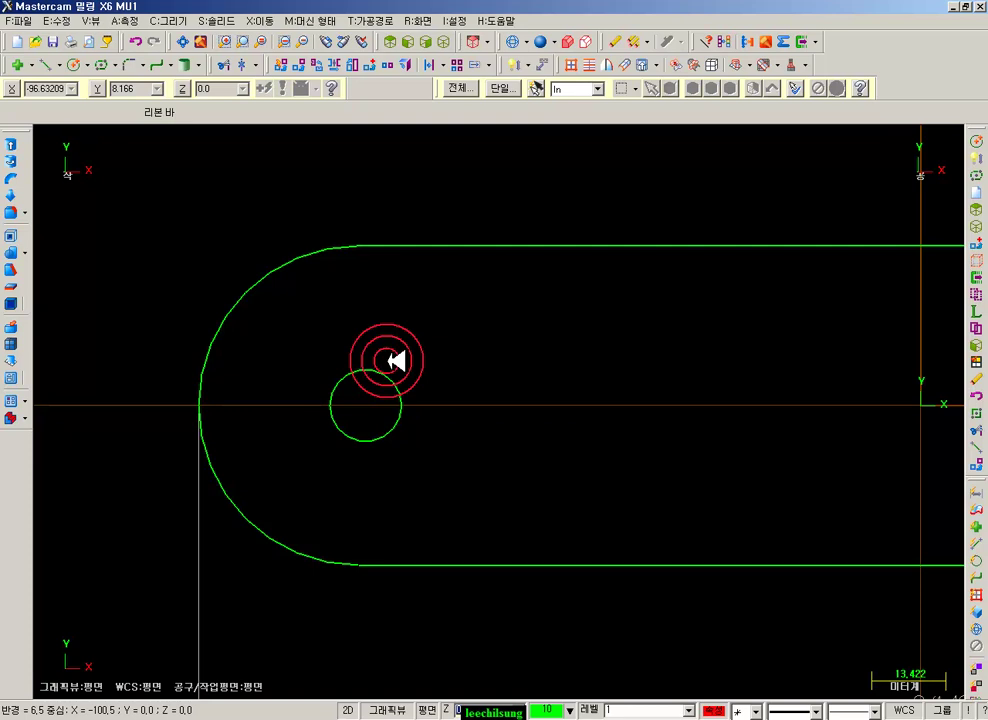
- Draw a 6 mm diameter circle centered at X-119.55, Y0, between the 13 mm circle and the left end arc
click(74, 64)
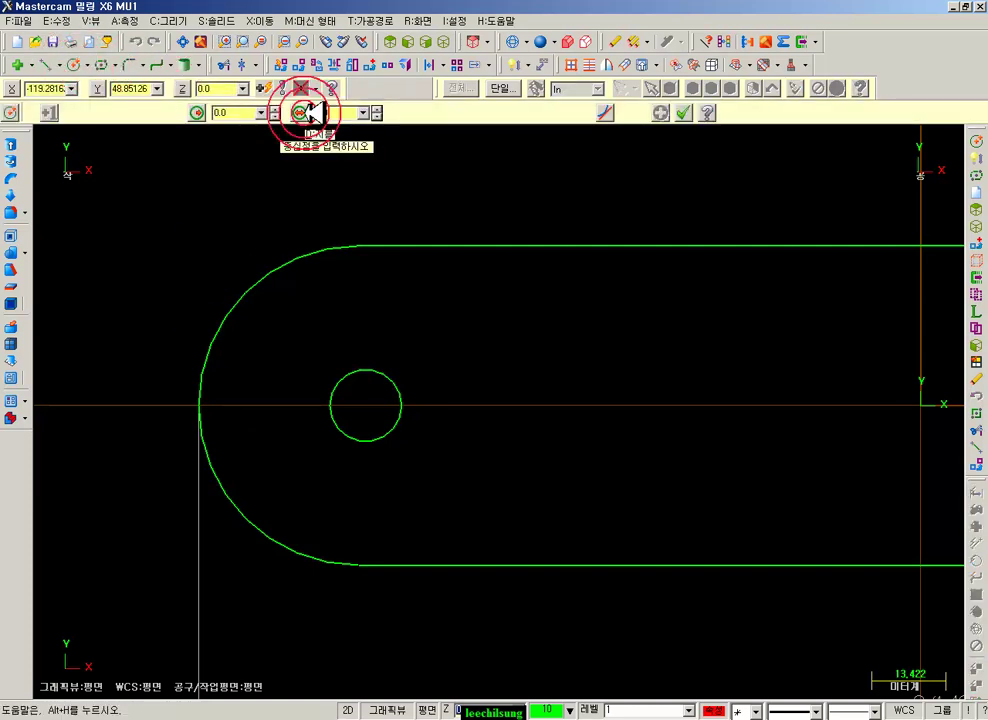
click(340, 112)
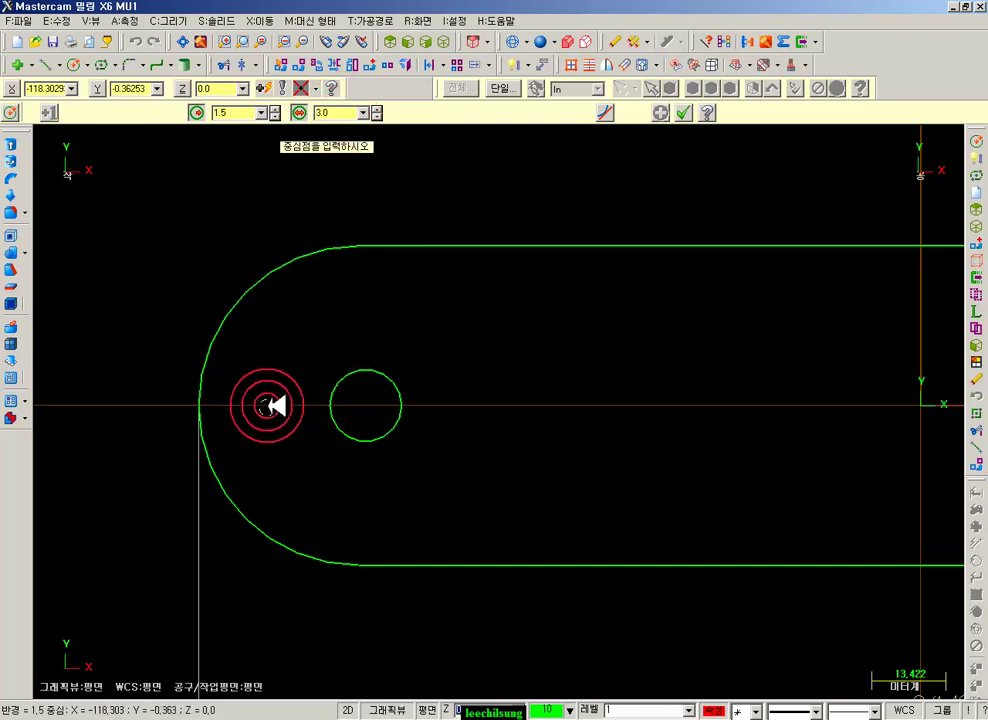
click(340, 112)
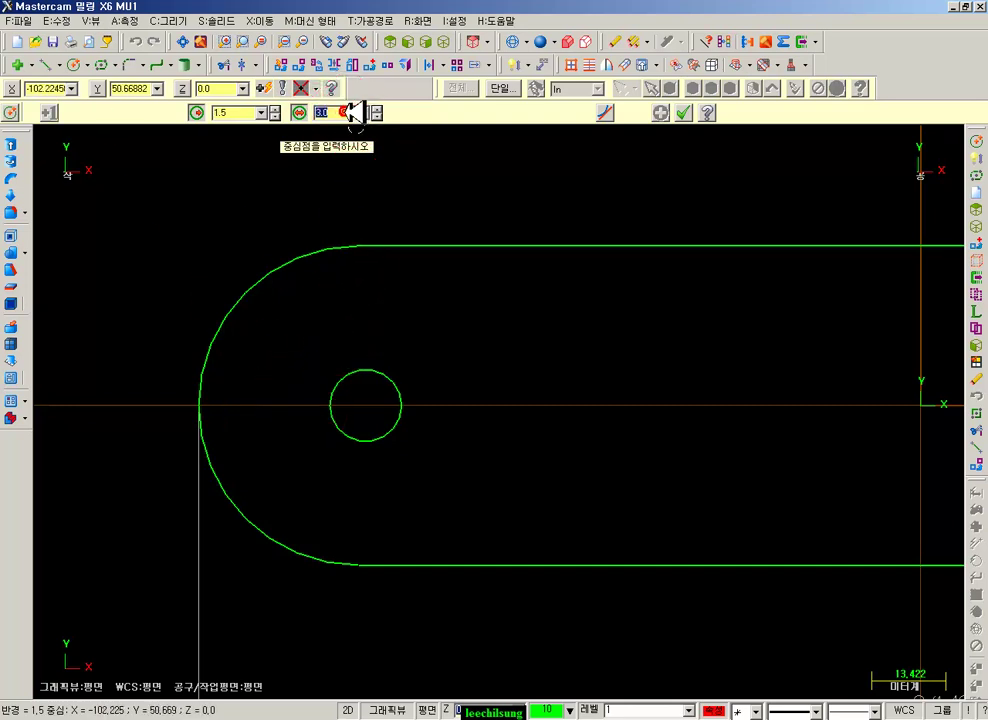
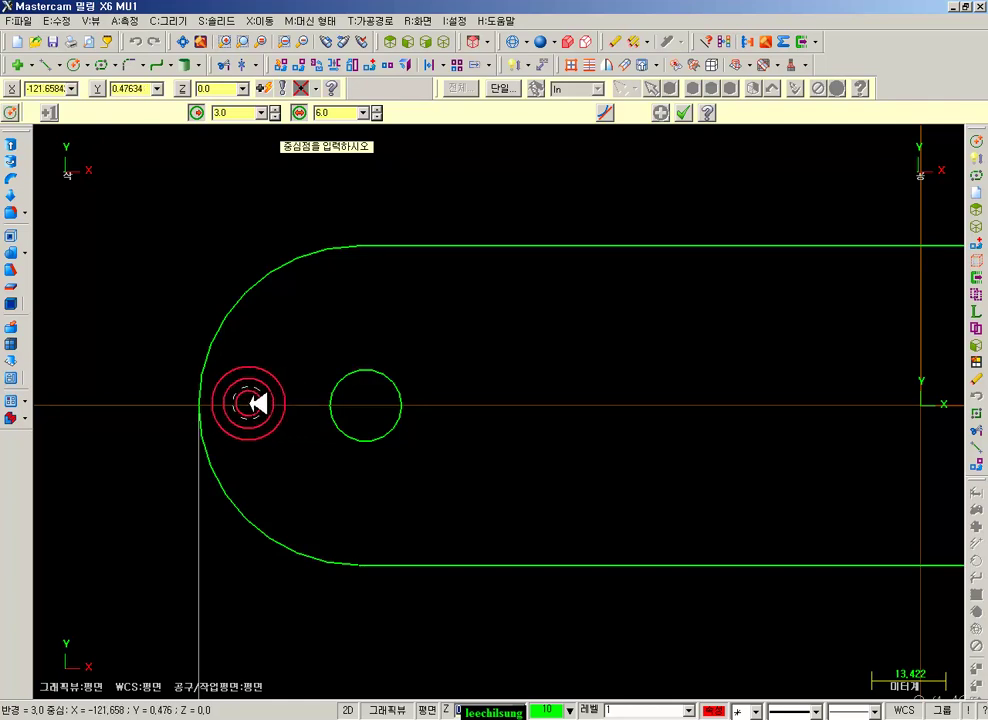
text(x)
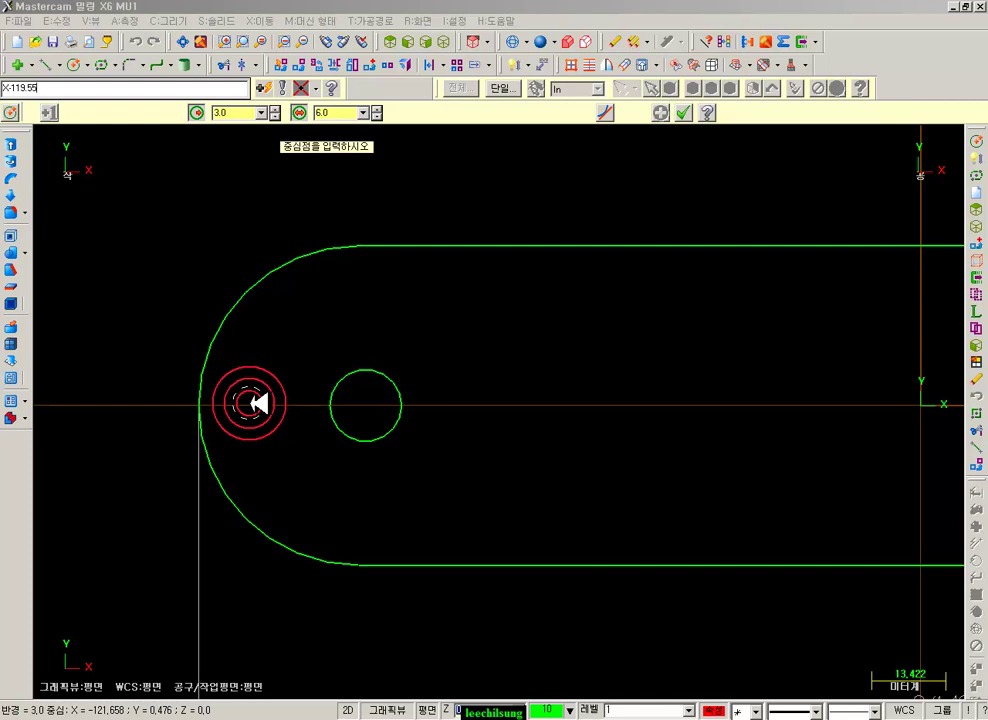
key(Return)
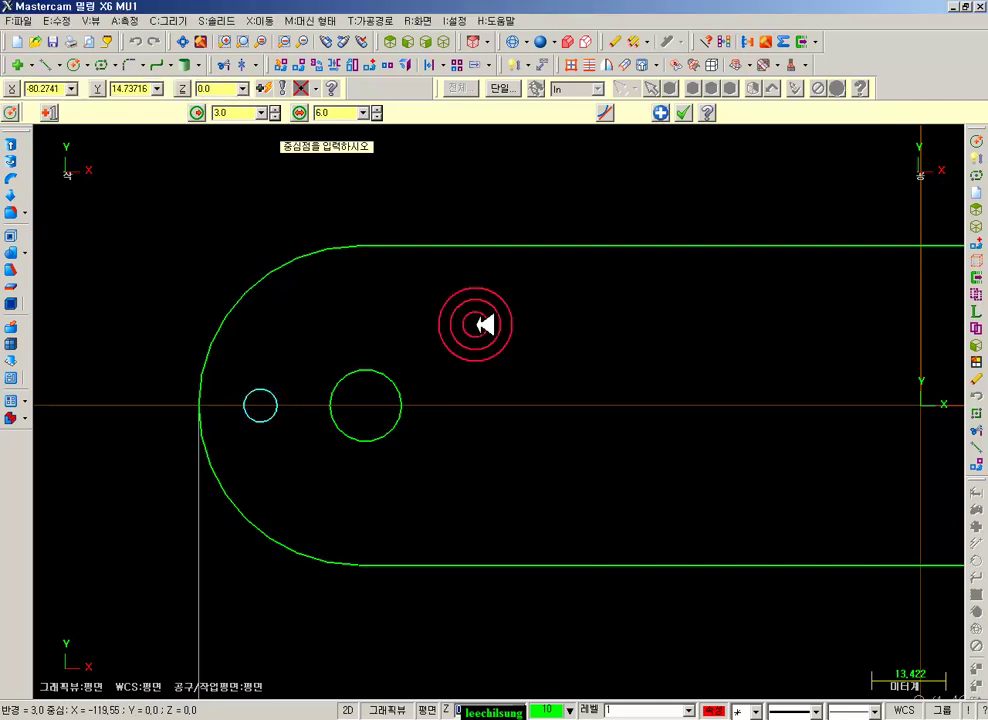
- Add a point dimension labelling the small circle's center coordinates, placed below the two circles
click(538, 66)
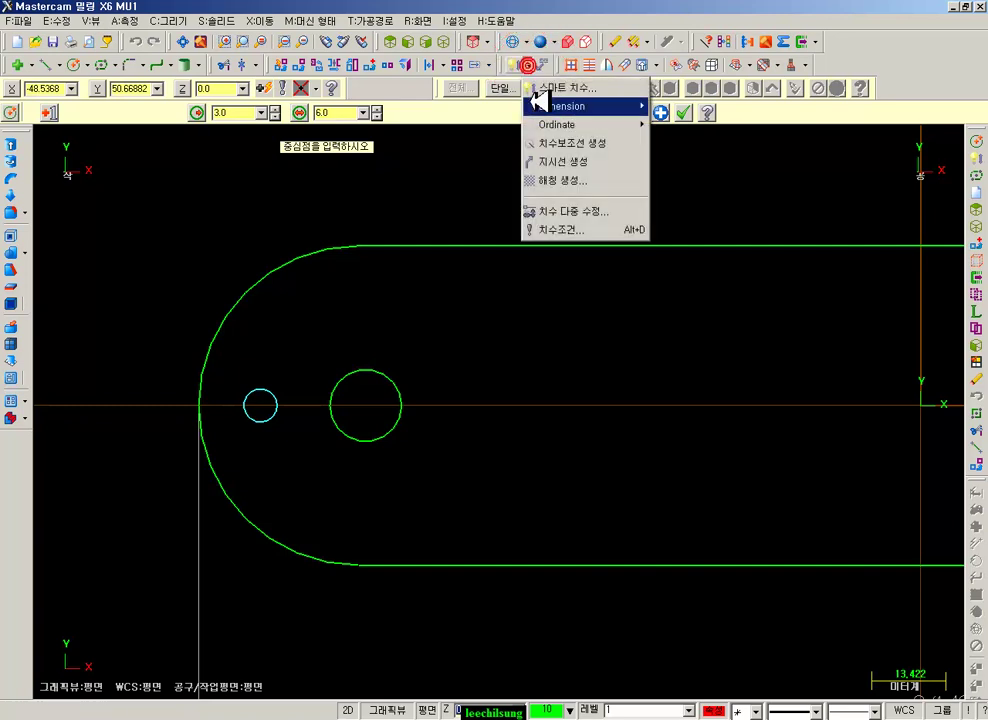
mouse_move(580, 105)
click(668, 272)
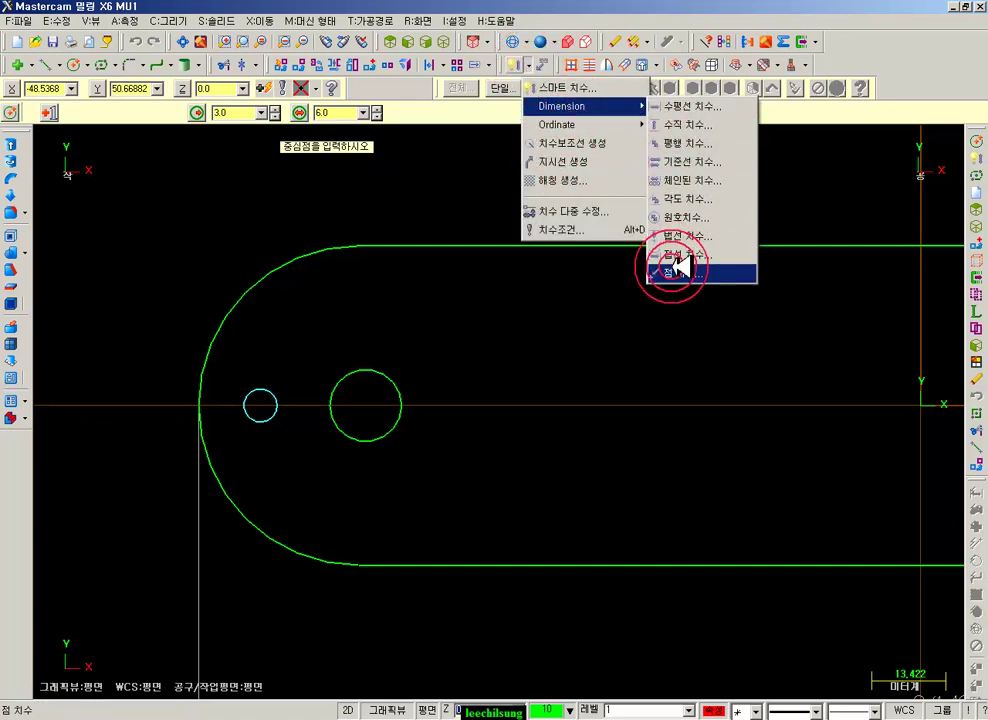
click(262, 404)
click(384, 481)
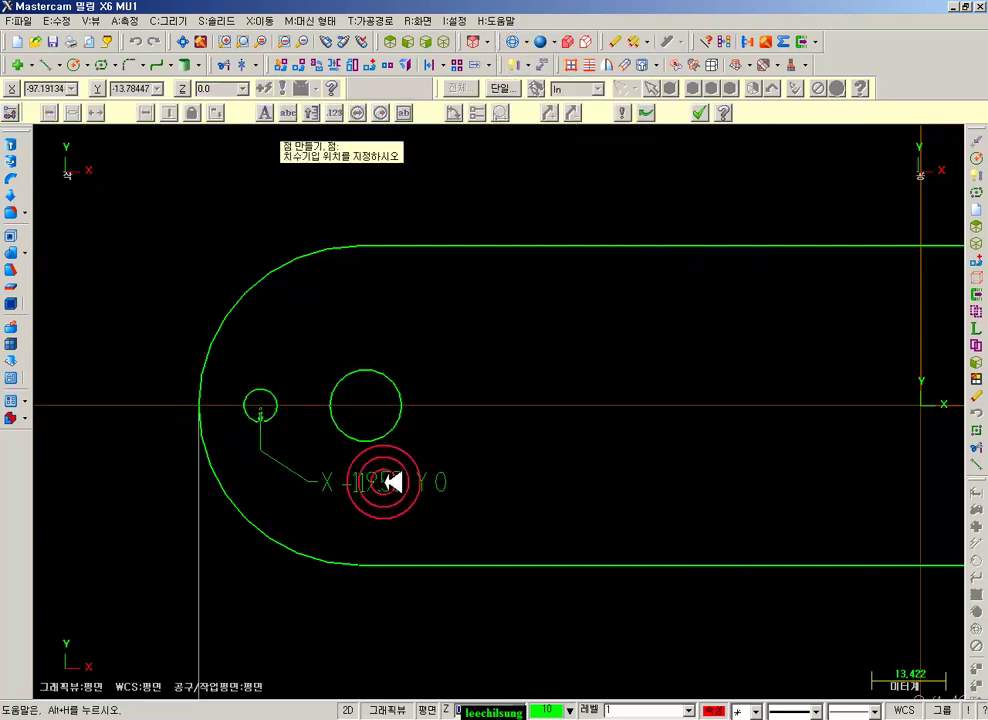
scroll(489, 342, up, 2)
middle_drag(489, 342, 517, 325)
click(700, 112)
click(699, 390)
click(349, 526)
click(388, 518)
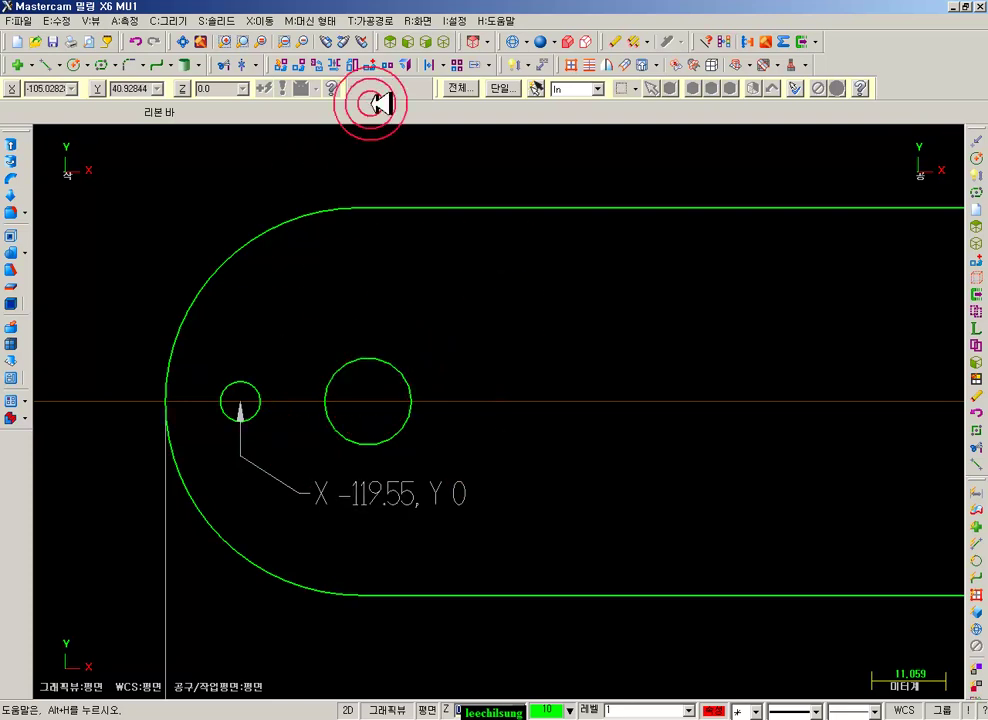
- Rotate three copies of the 6 mm circle about the 13 mm circle's center at 90° between copies
click(261, 21)
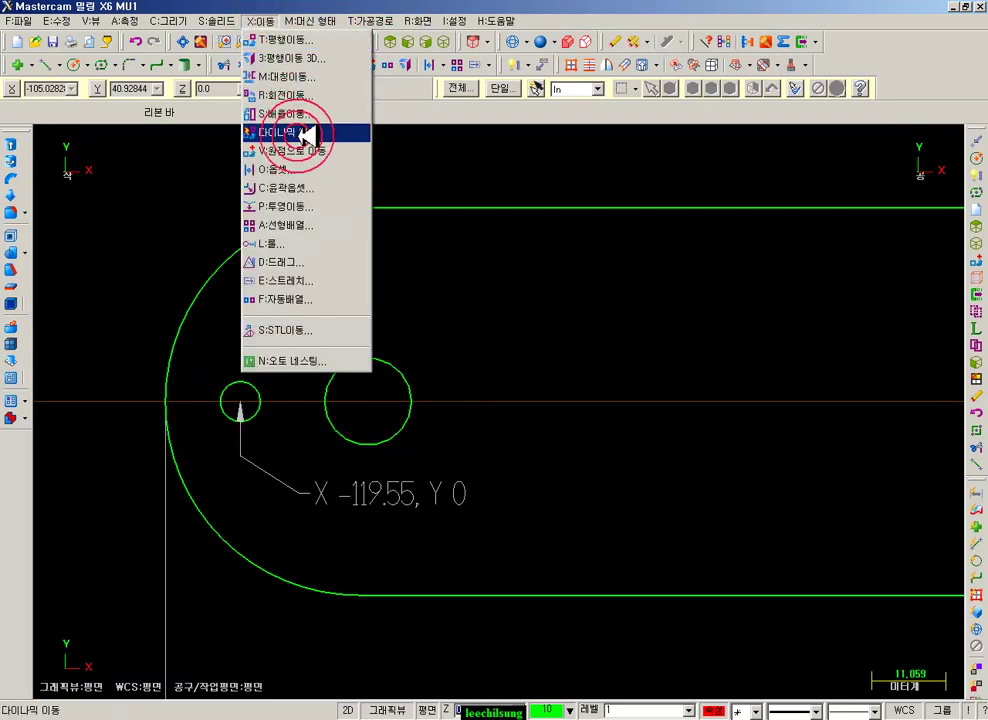
click(300, 95)
click(252, 381)
key(Return)
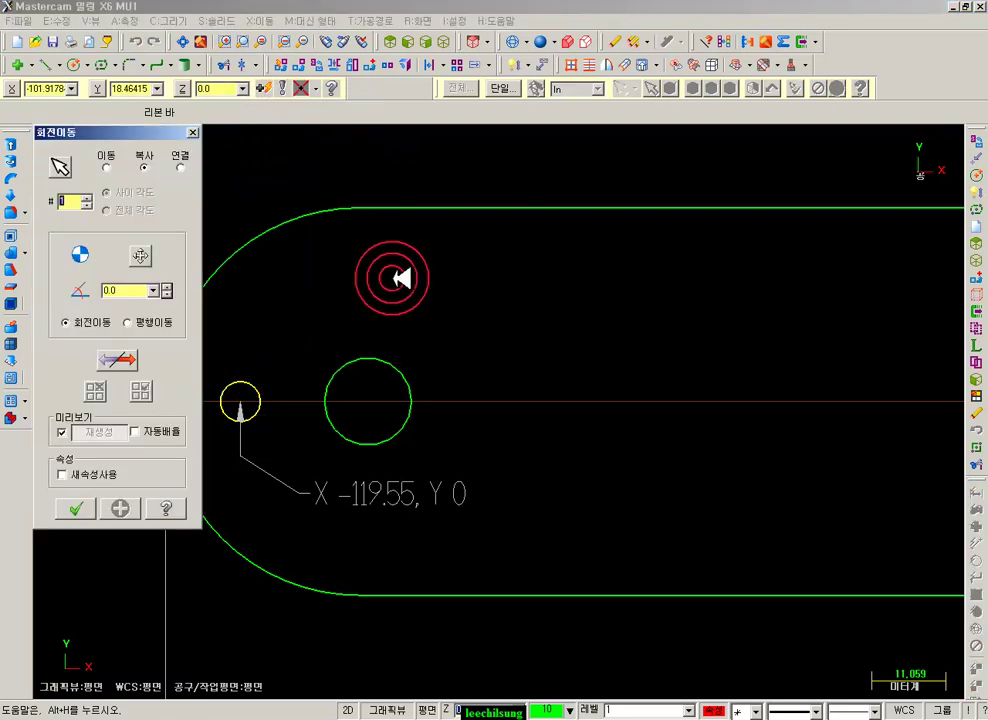
click(141, 256)
click(368, 401)
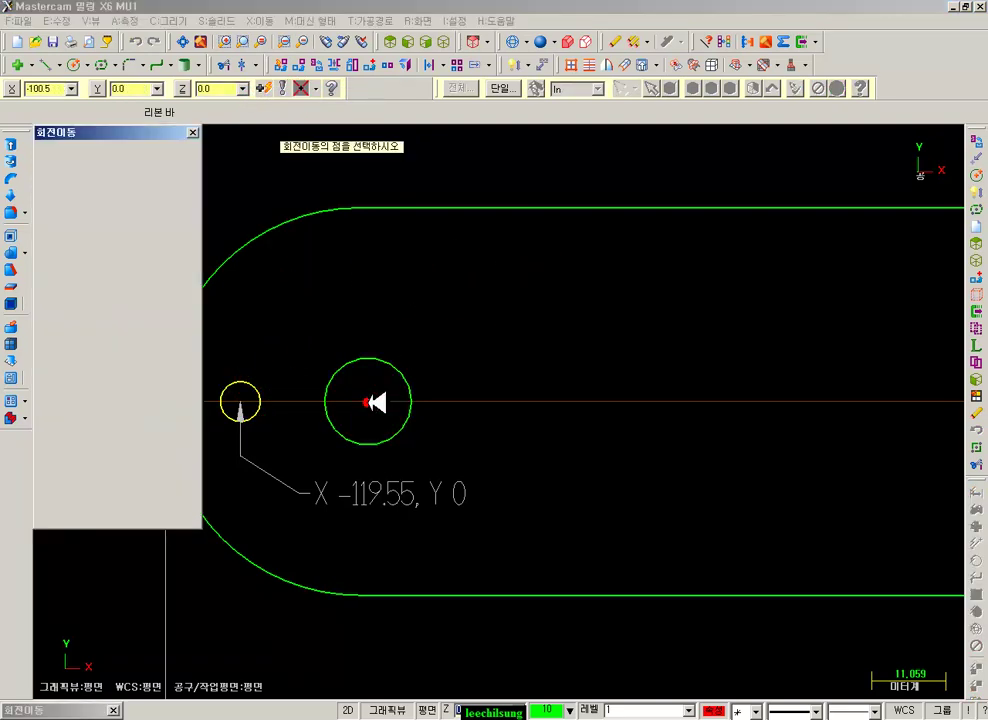
click(148, 289)
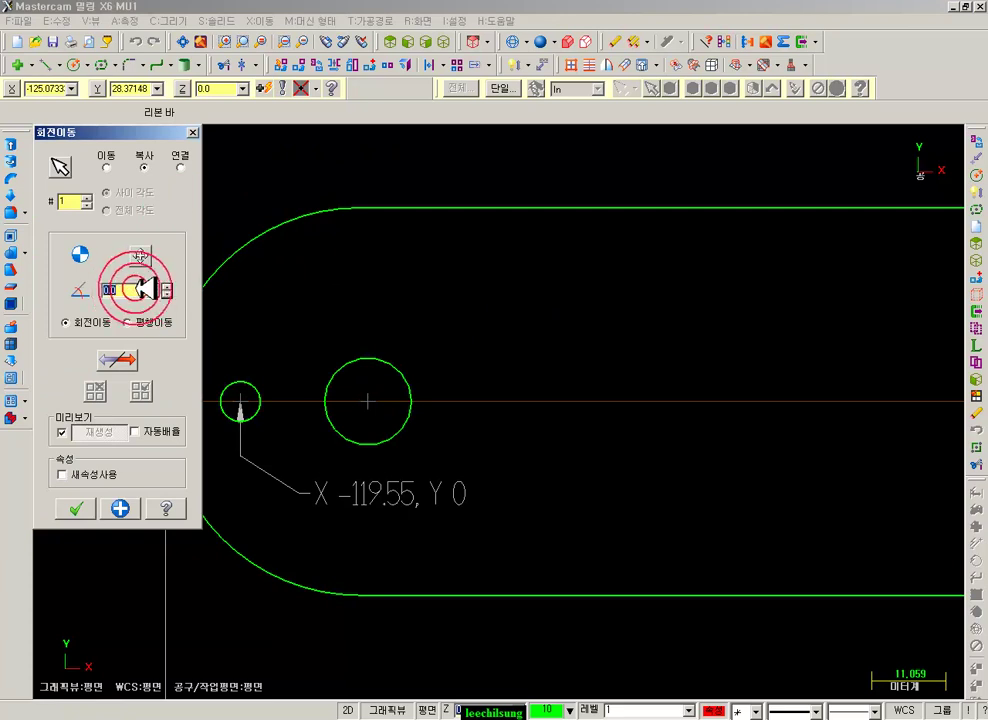
click(87, 196)
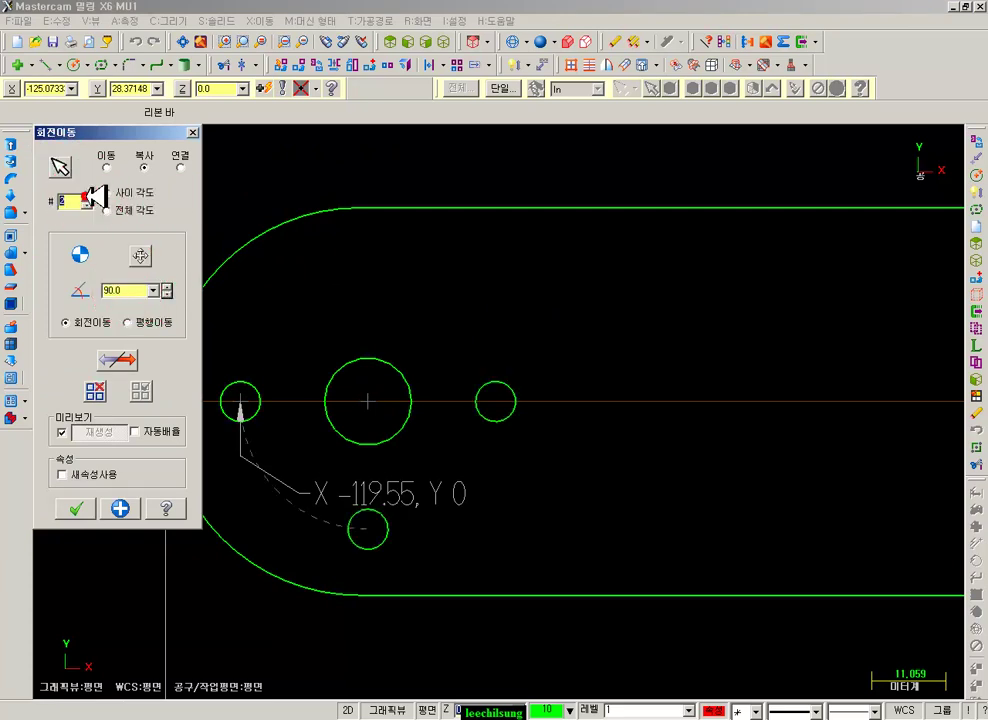
scroll(567, 282, down, 2)
scroll(426, 293, up, 3)
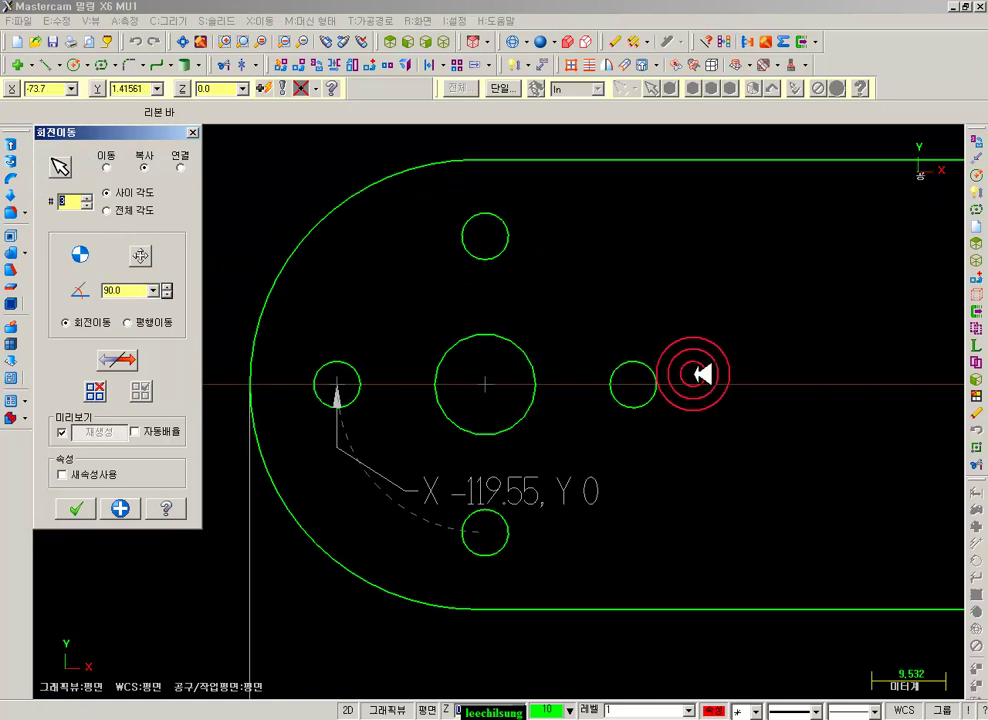
click(78, 507)
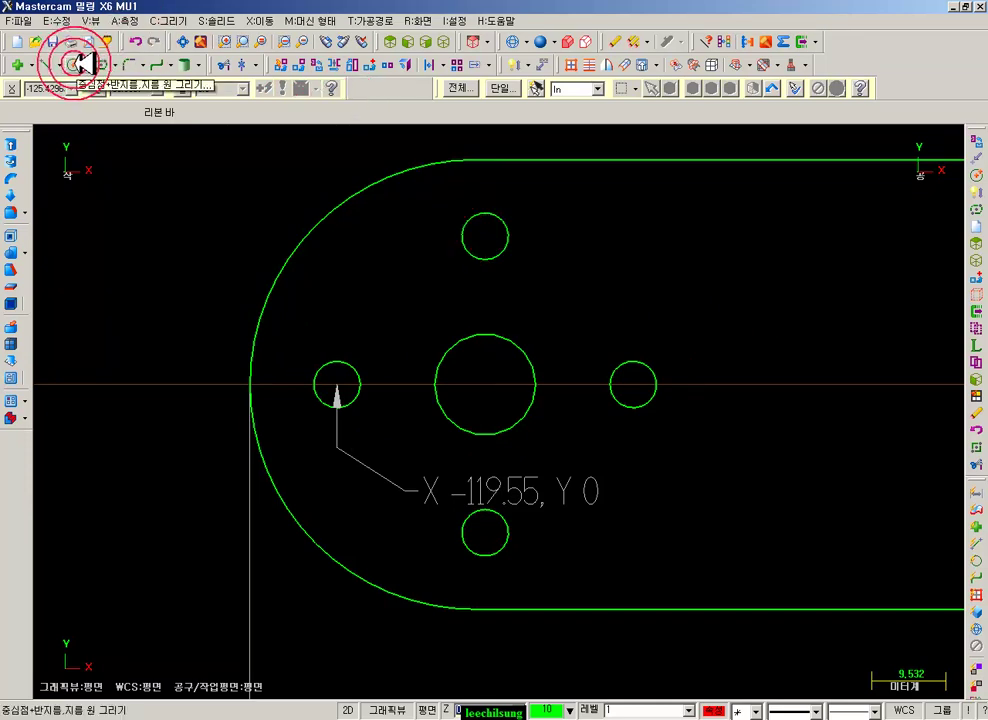
- Draw a dash-dot circle centered on the 13 mm circle and passing through the 6 mm circles' centers
click(76, 64)
click(485, 385)
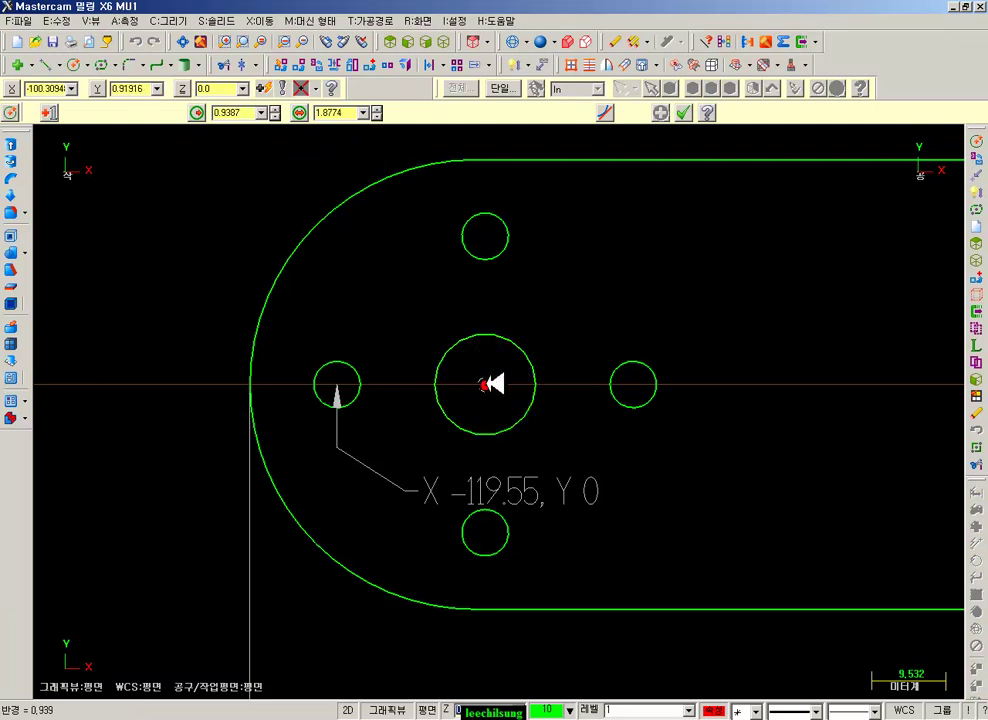
click(486, 238)
click(853, 710)
click(853, 649)
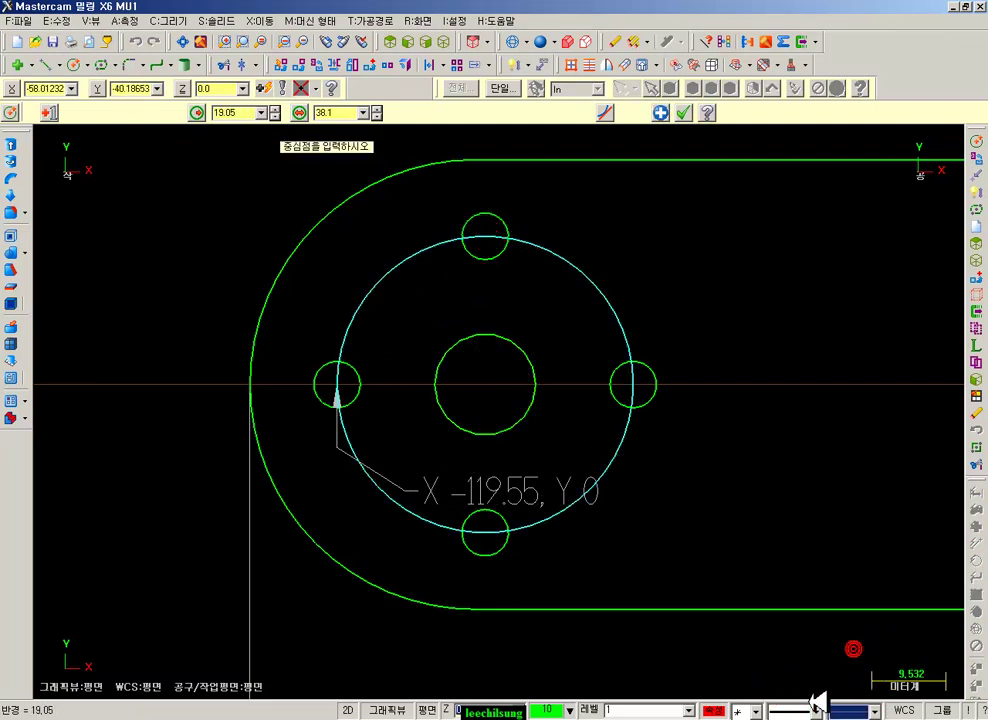
click(816, 708)
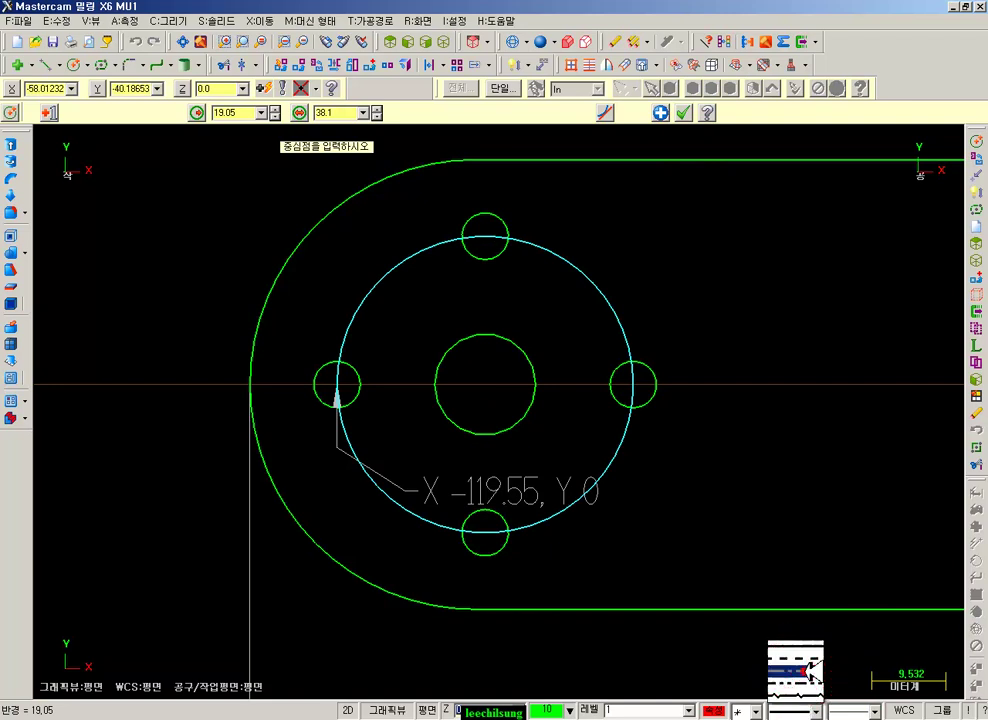
click(811, 673)
click(685, 111)
scroll(572, 248, up, 1)
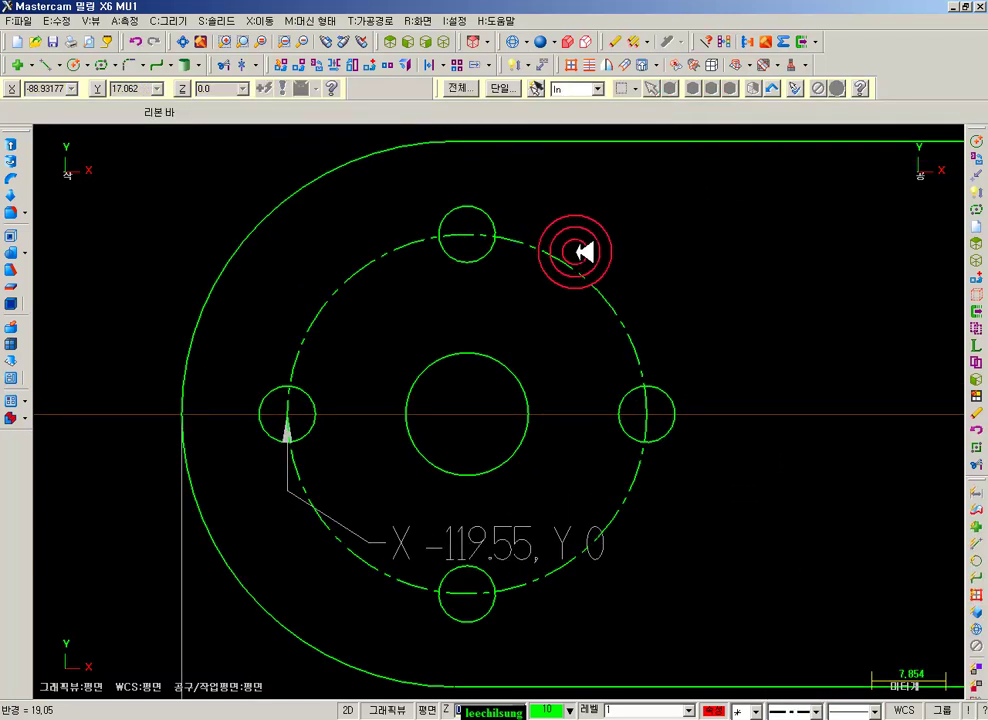
- Recolor the dash-dot pitch circle to cyan
click(604, 281)
click(548, 710)
click(236, 236)
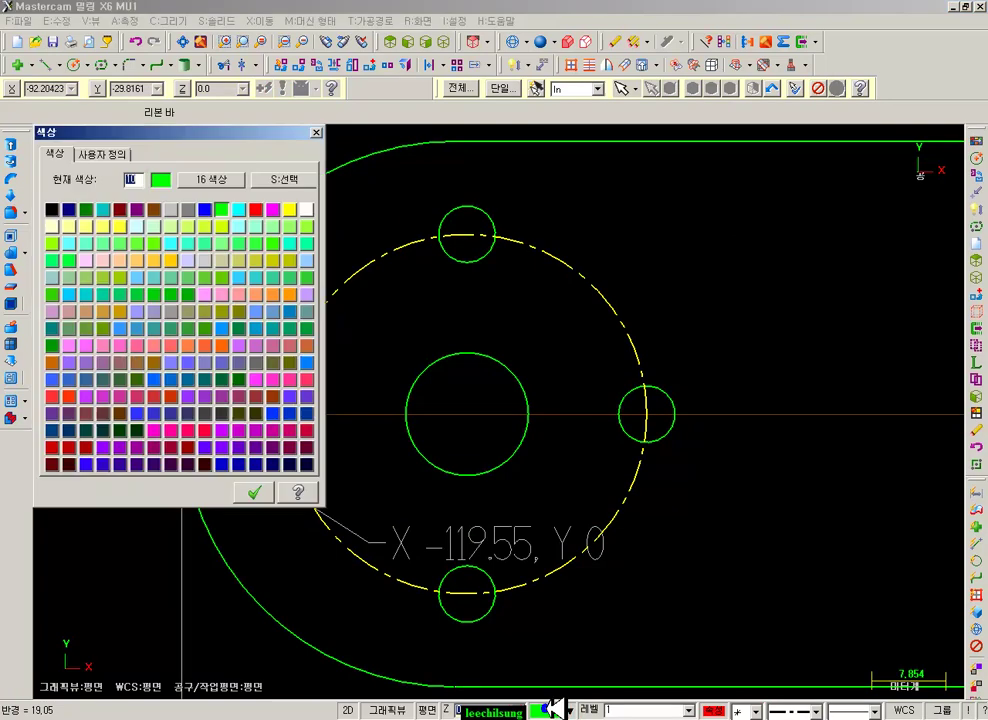
click(236, 212)
click(257, 492)
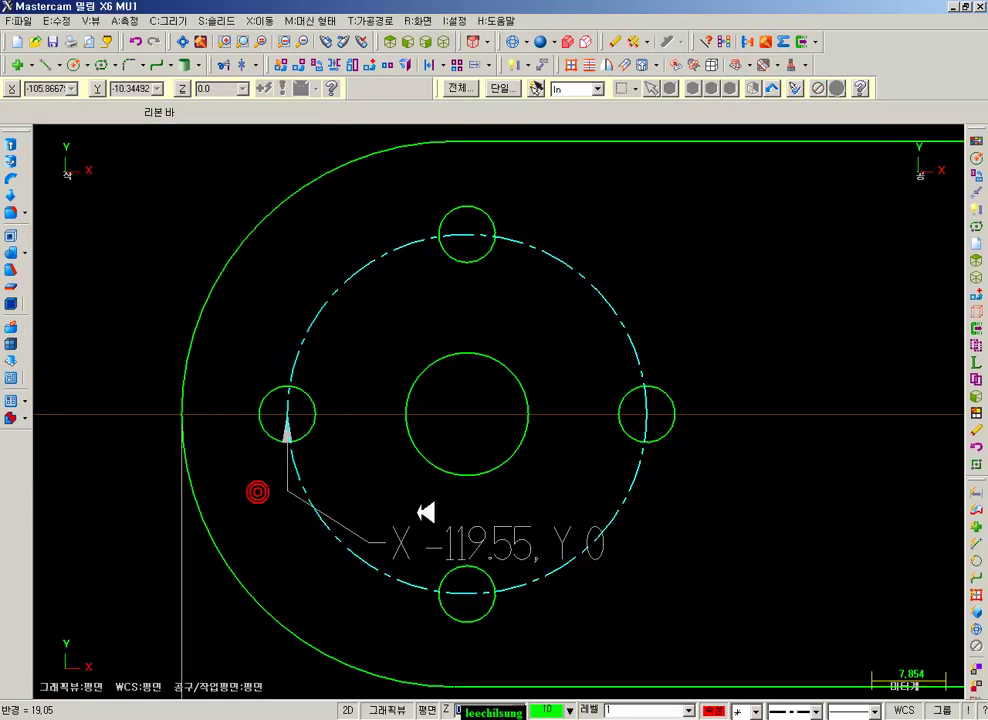
- Add a point dimension for the 13 mm circle's center, placing the label above and outside the pitch circle
scroll(633, 505, down, 1)
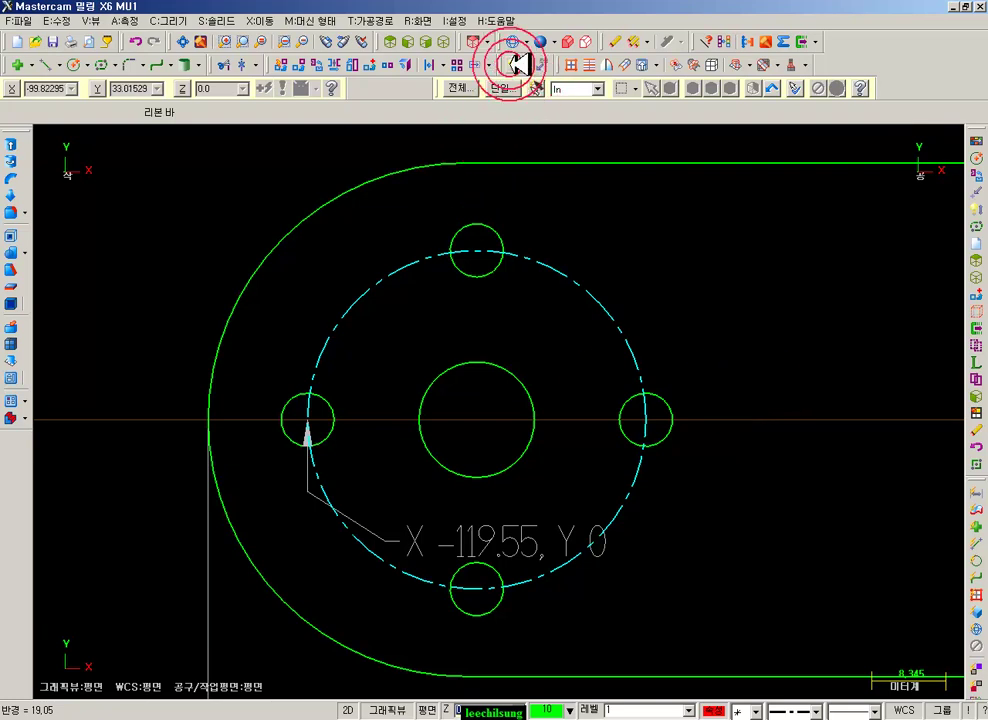
click(545, 64)
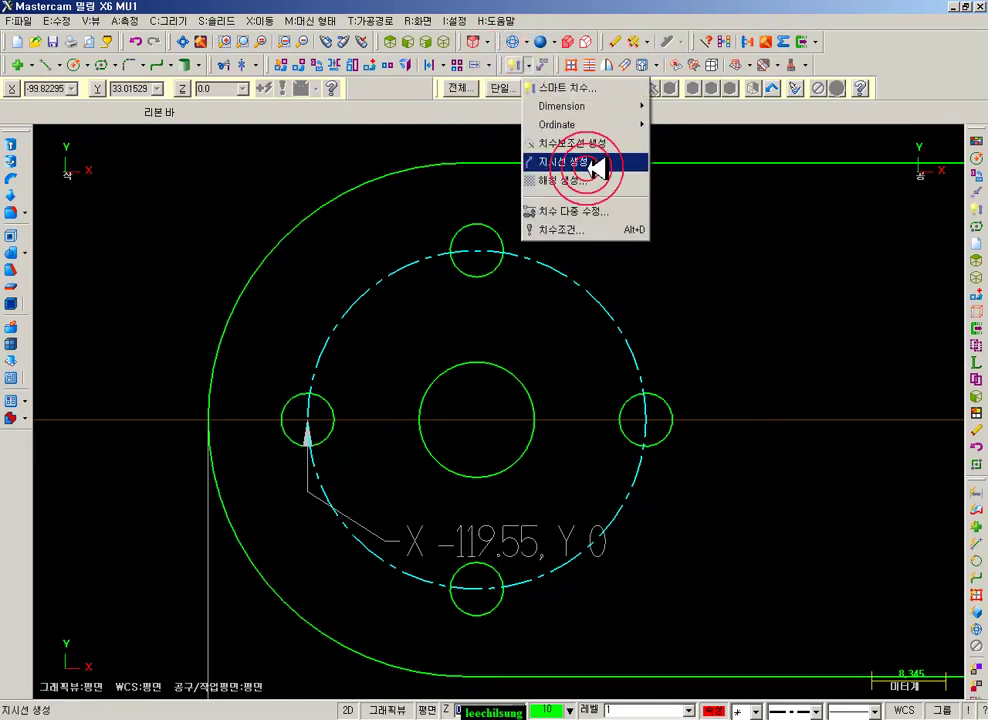
click(569, 104)
click(715, 270)
click(476, 420)
click(713, 260)
click(776, 419)
click(664, 507)
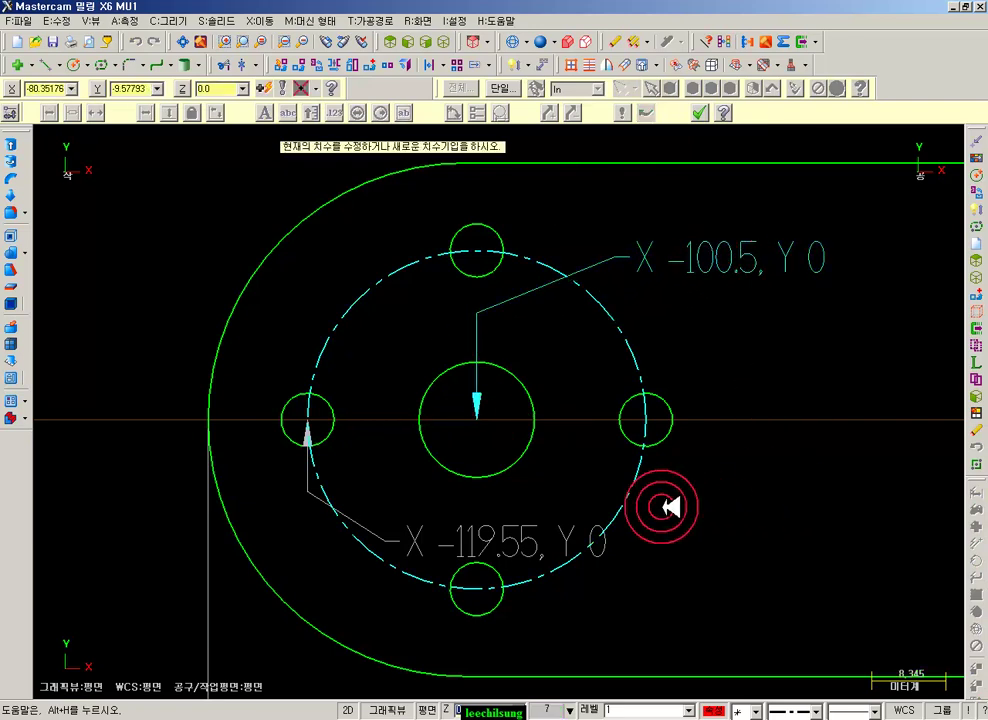
click(700, 112)
- Dimension the pitch circle's diameter, with the text slanting out to its lower right
click(515, 65)
click(630, 464)
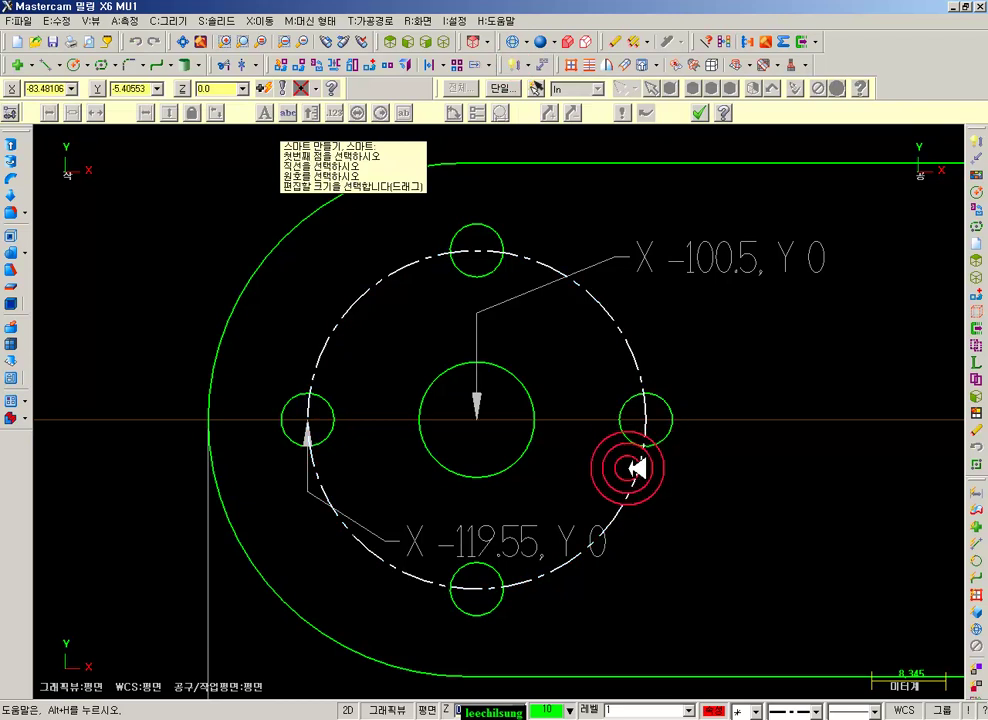
click(711, 515)
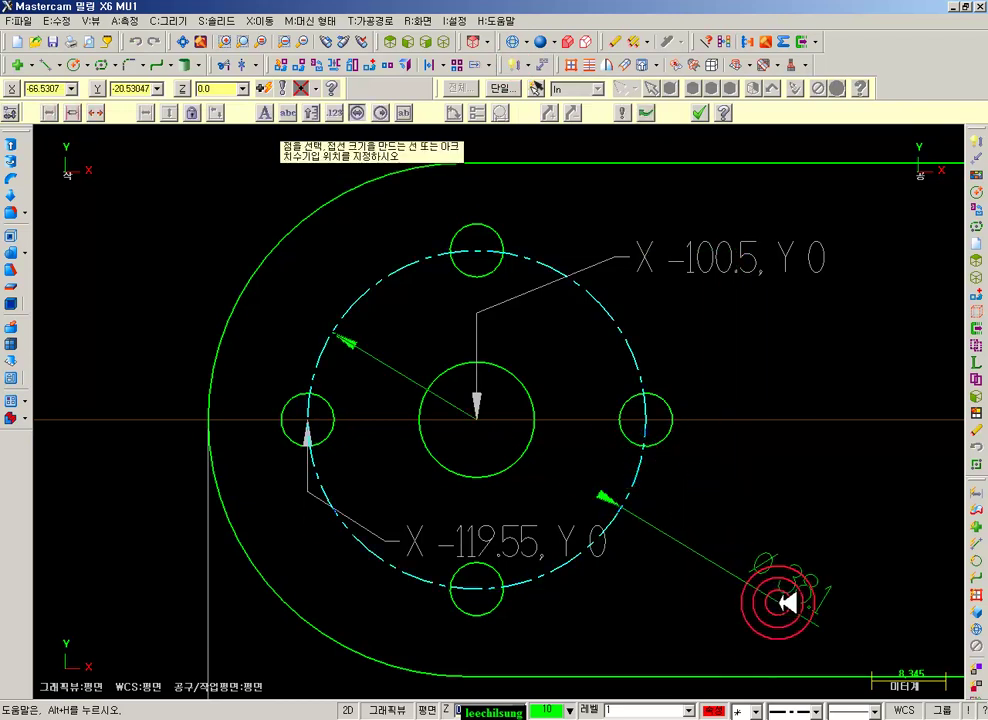
click(777, 599)
click(703, 112)
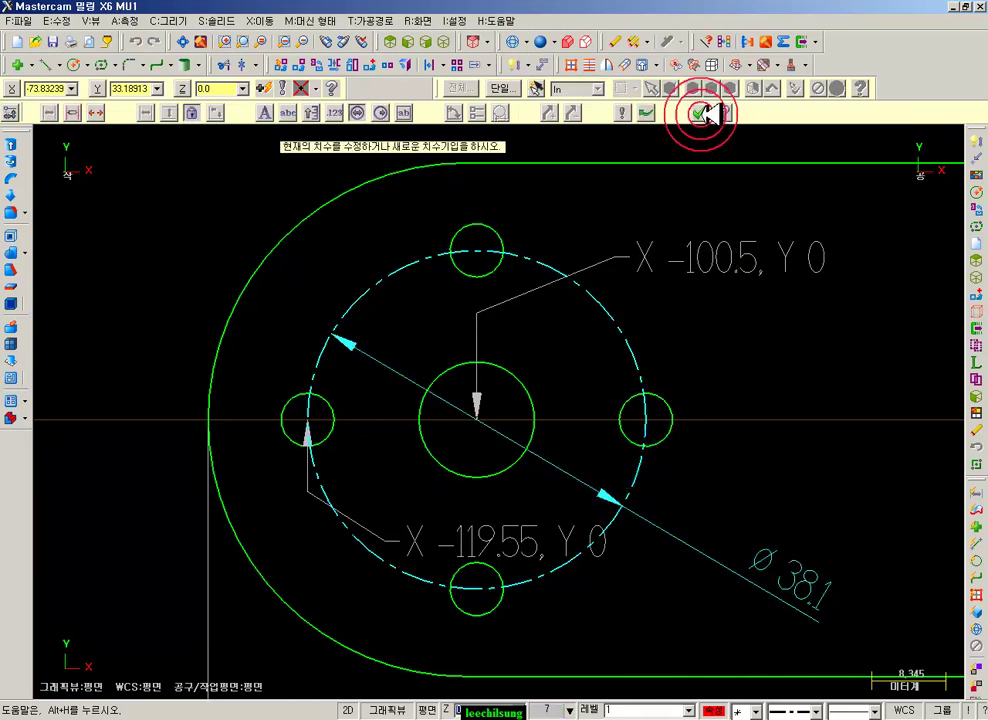
- Move the X -119.55, Y 0 label to the lower left, clear of the pitch circle
scroll(516, 286, down, 1)
scroll(438, 402, up, 1)
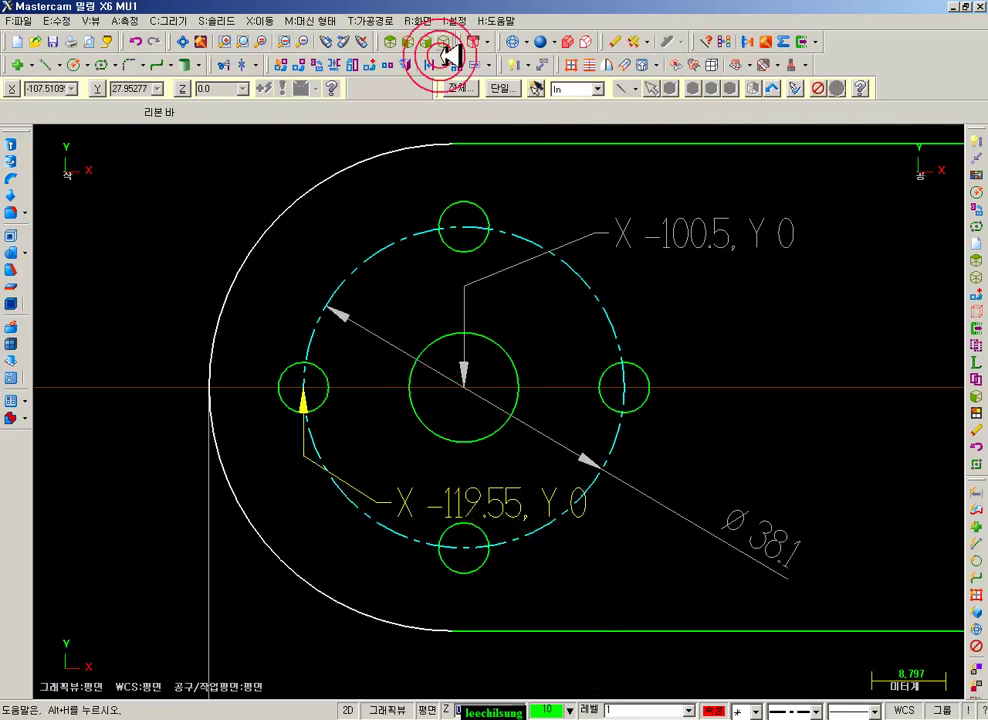
click(513, 65)
click(505, 505)
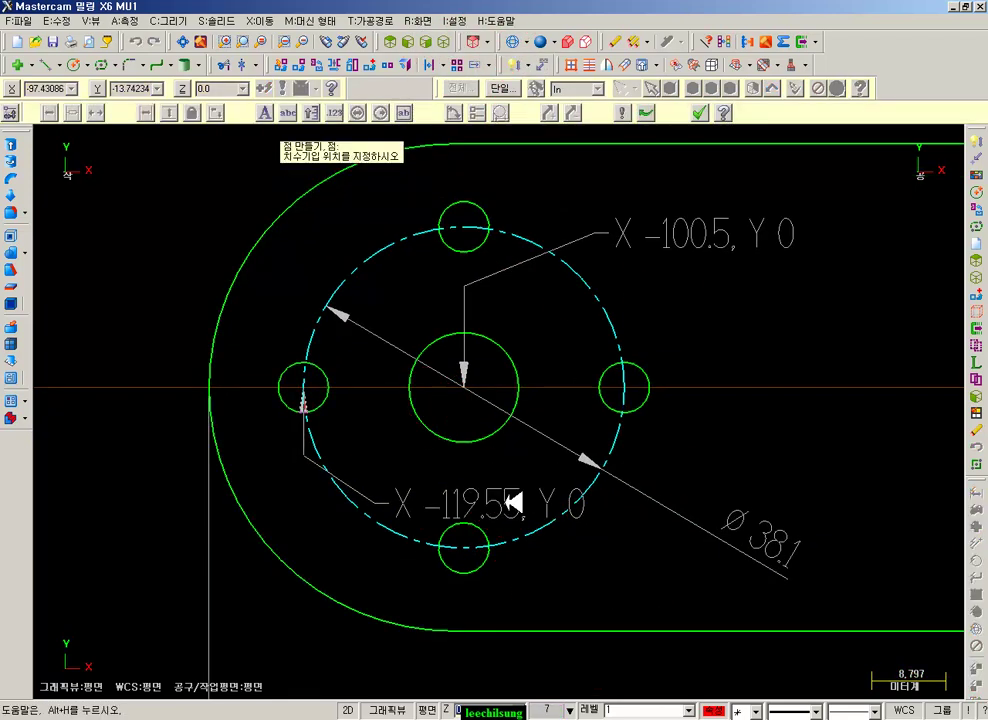
click(148, 520)
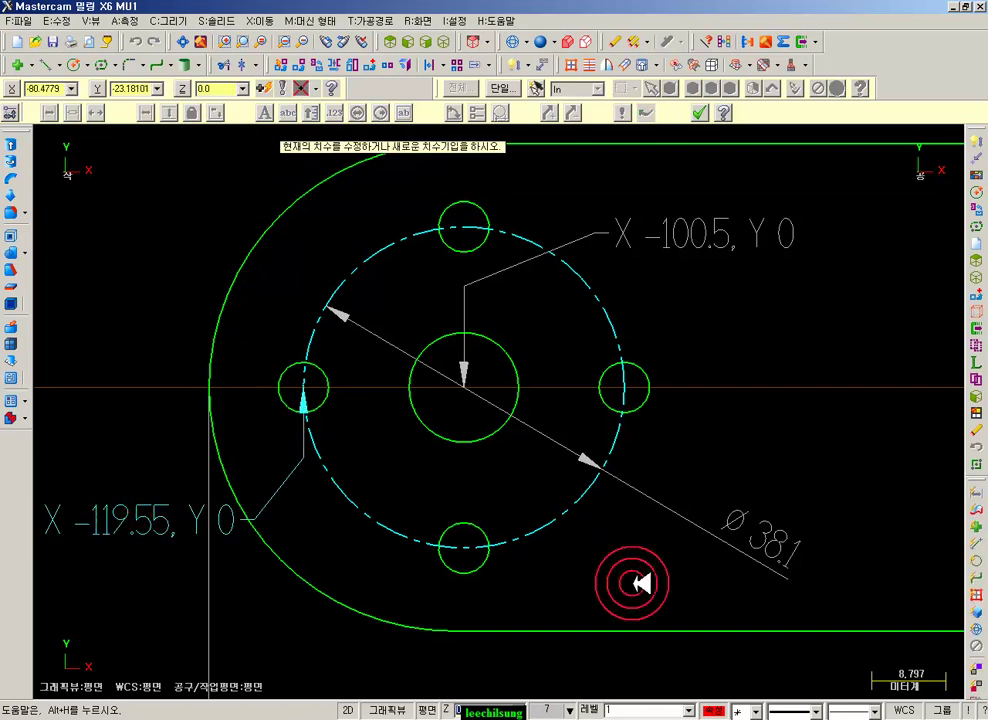
- Dimension the diameters of the rightmost small circle and the central circle, placing both texts outside the pitch circle
scroll(628, 580, down, 1)
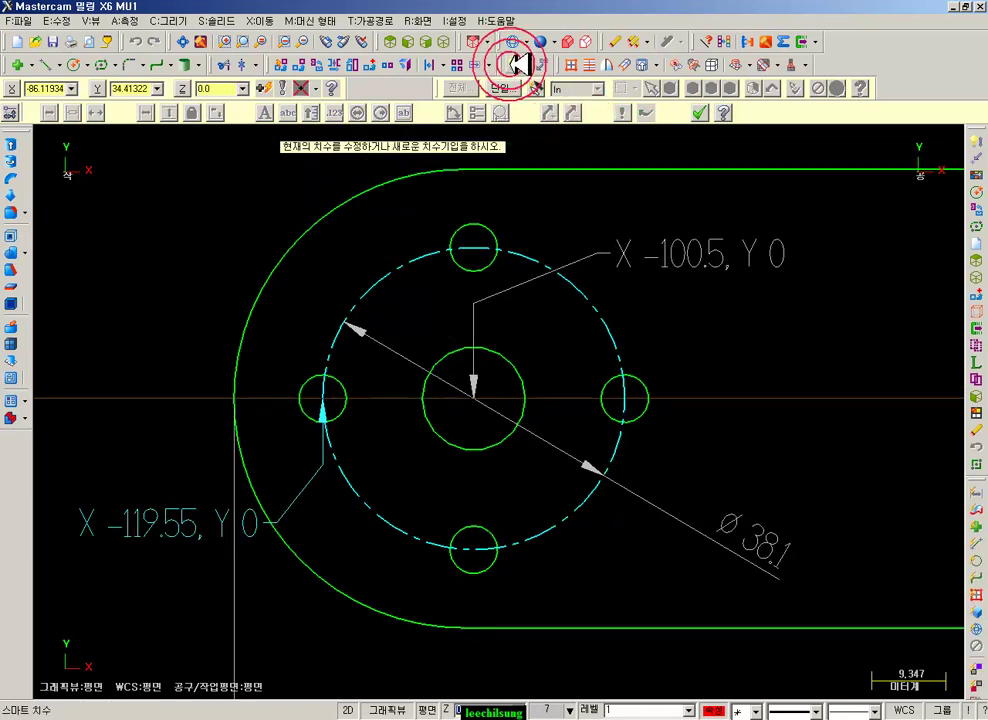
click(648, 399)
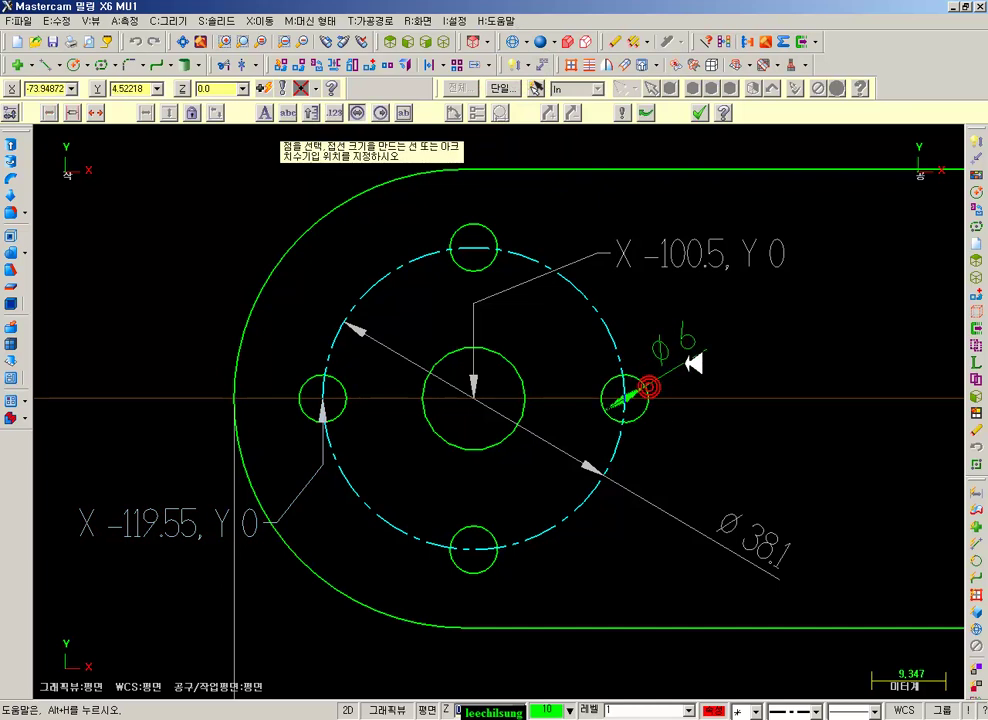
click(507, 460)
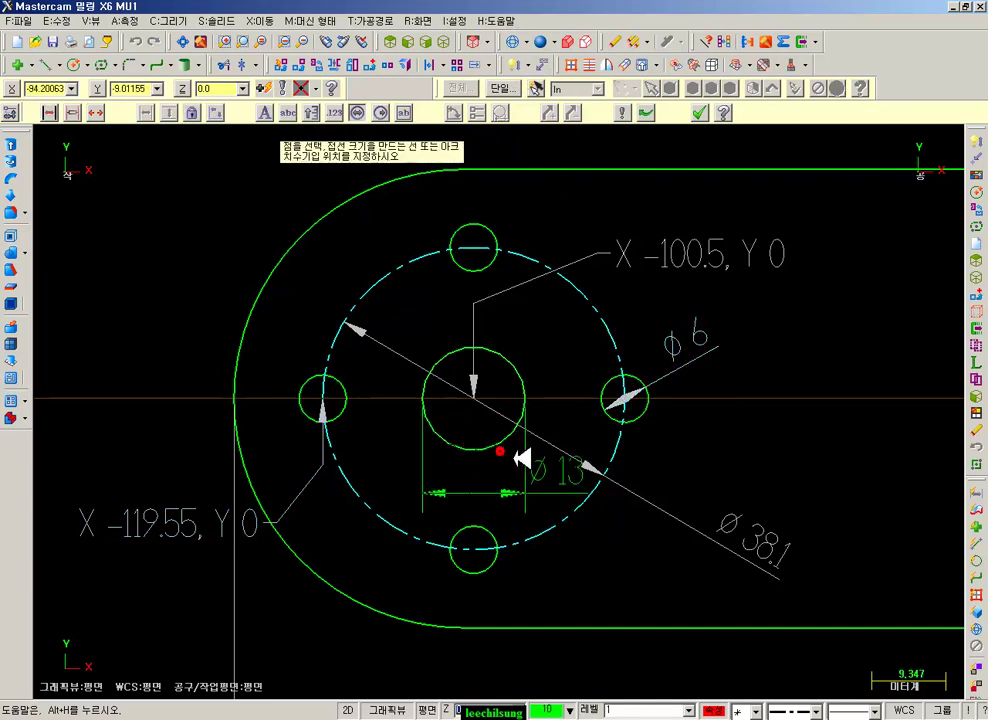
click(620, 577)
click(700, 112)
click(770, 338)
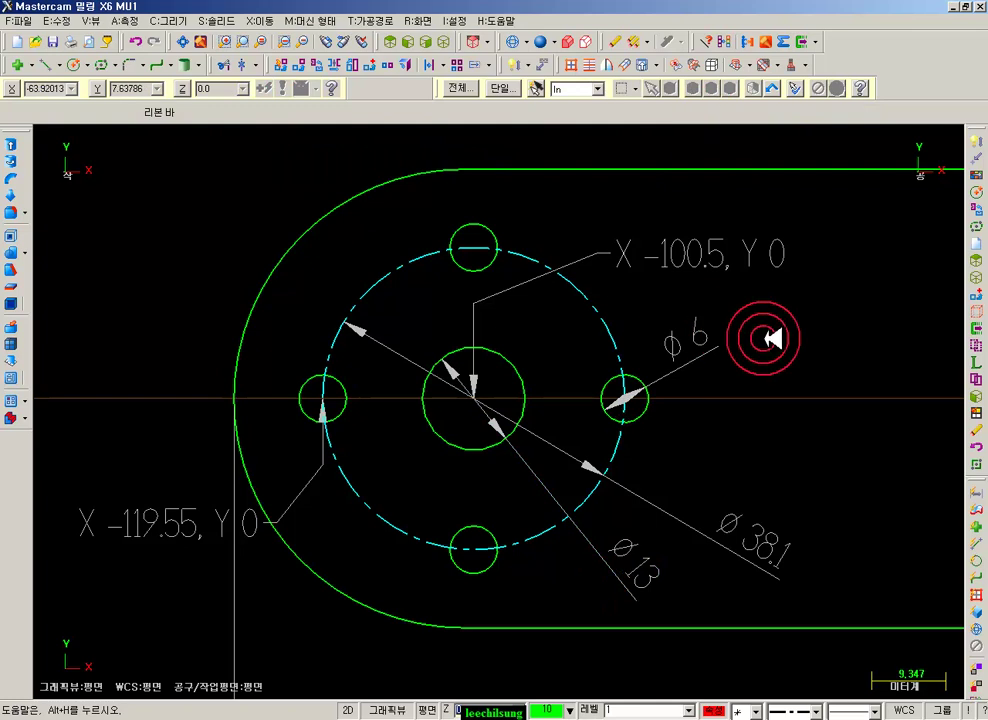
- Set up a new rectangular shape 24.34 mm wide and 57.78 mm high, anchored at the middle of its left side
scroll(770, 338, down, 2)
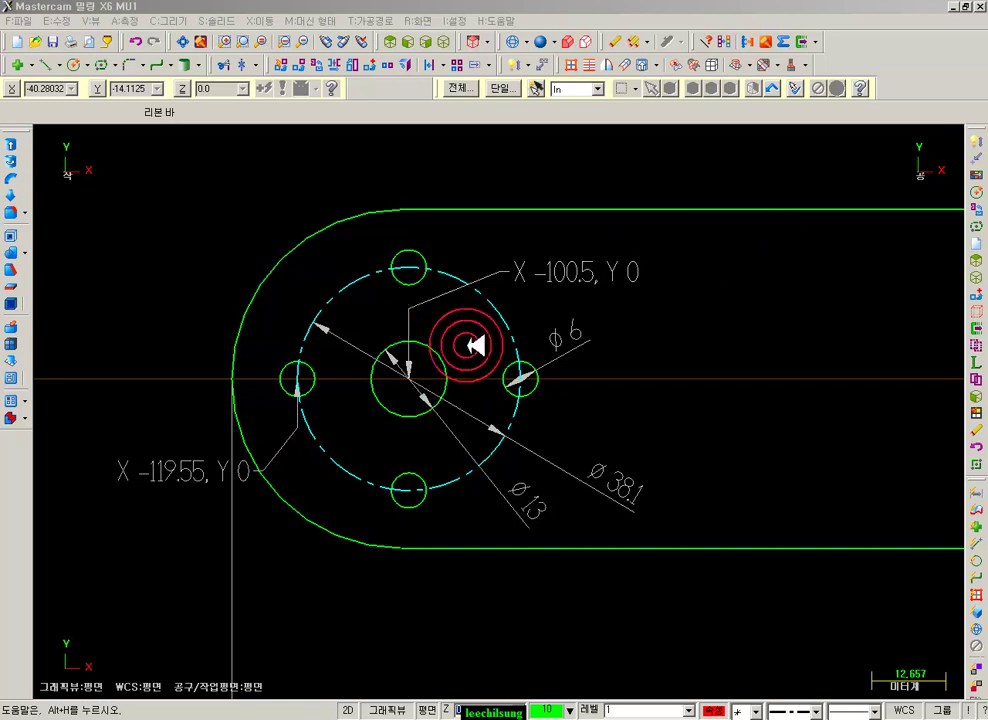
click(101, 64)
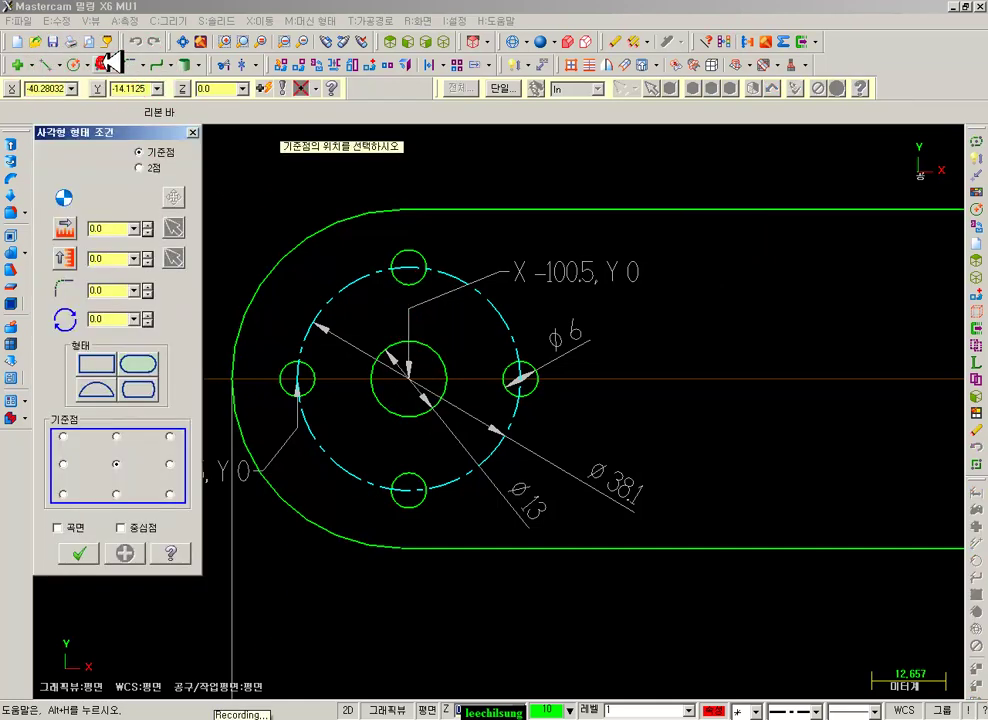
click(63, 464)
click(103, 228)
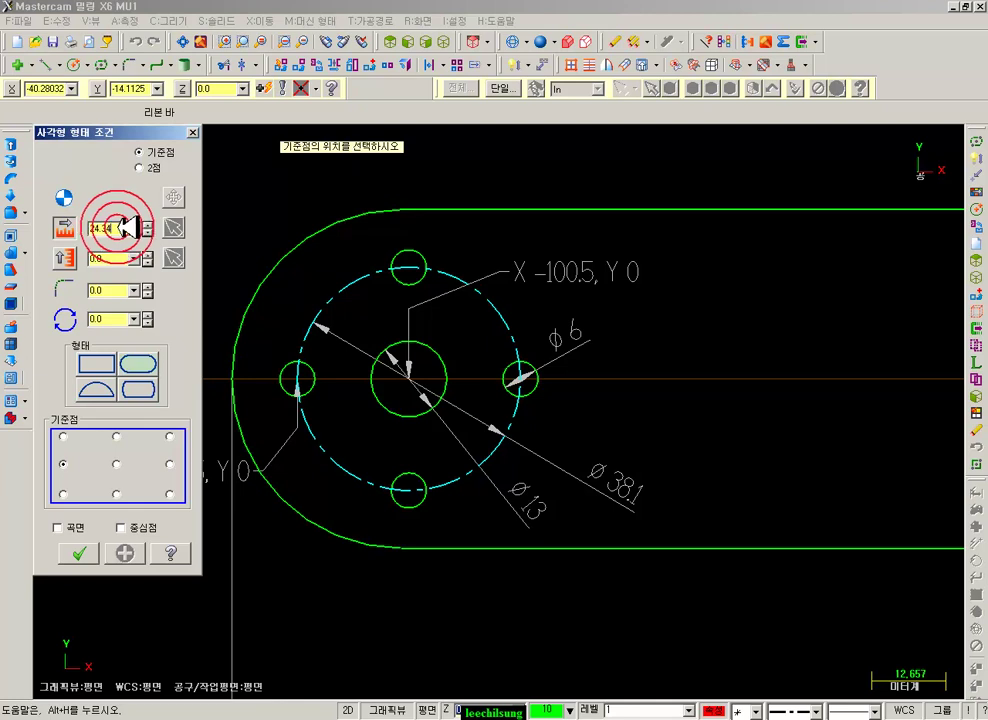
click(112, 259)
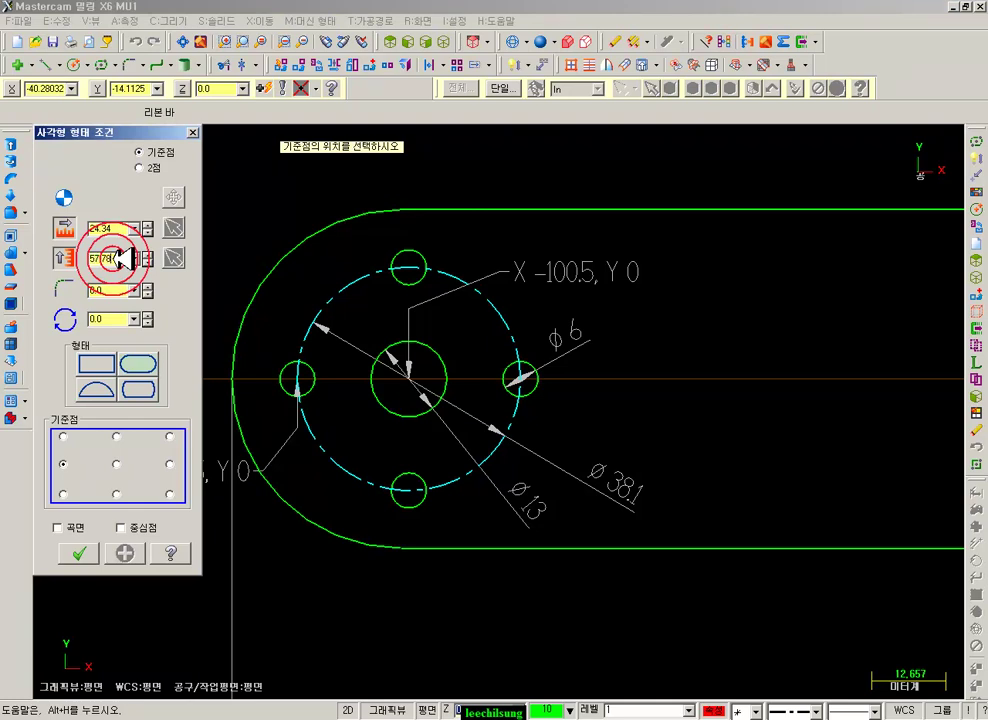
- Place the shape 74.55 mm in X from the obround's leftmost point and change its form to a plain rectangle
scroll(720, 375, down, 1)
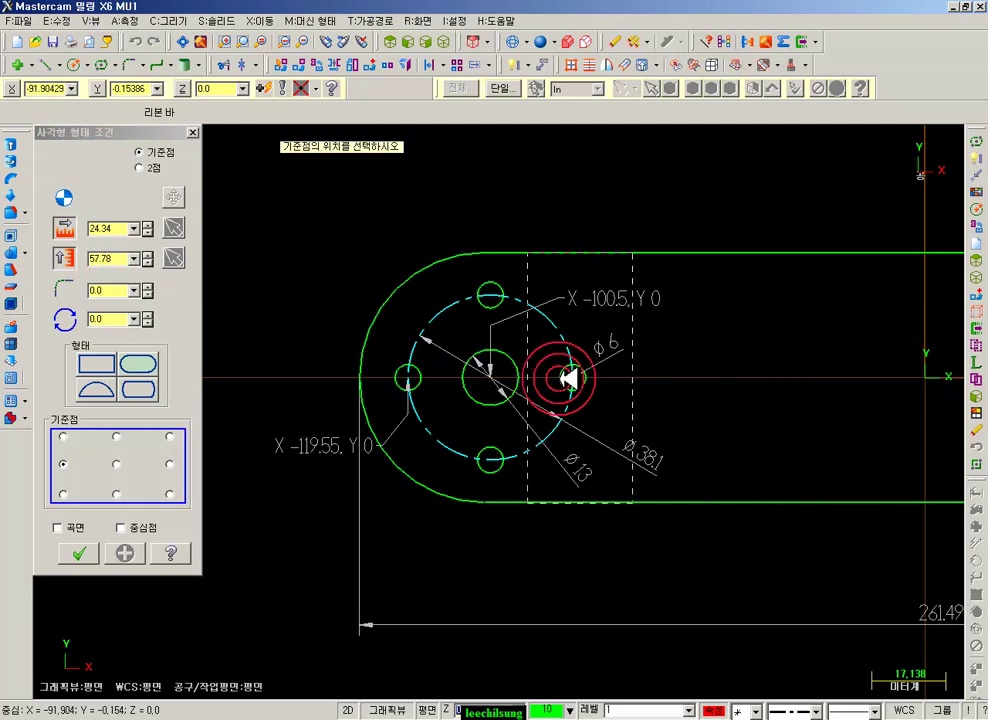
key(space)
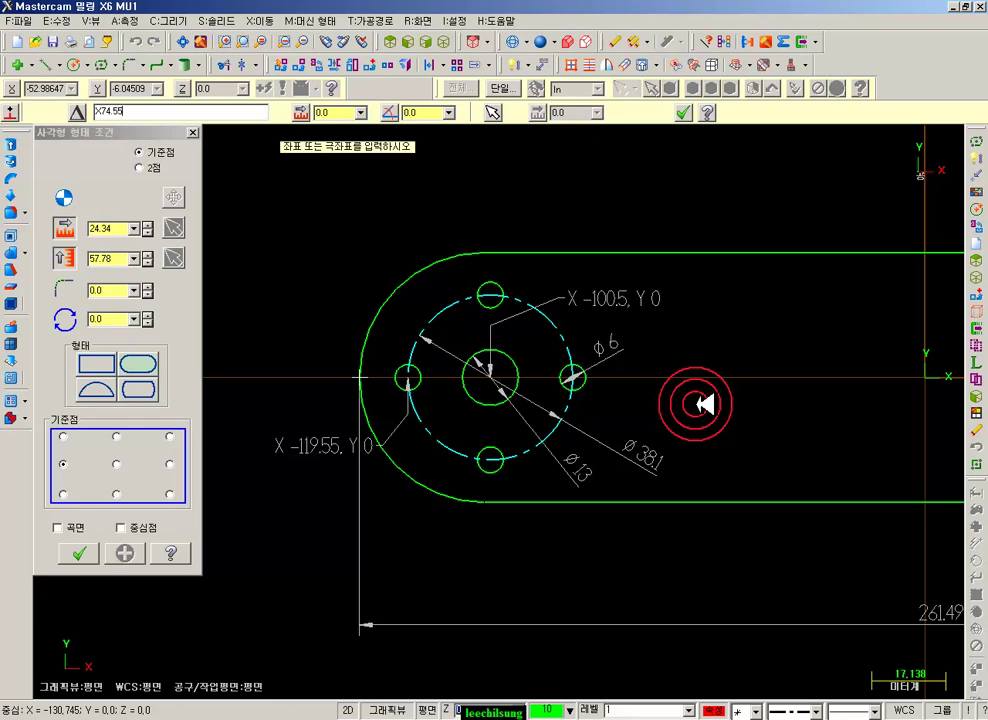
key(Return)
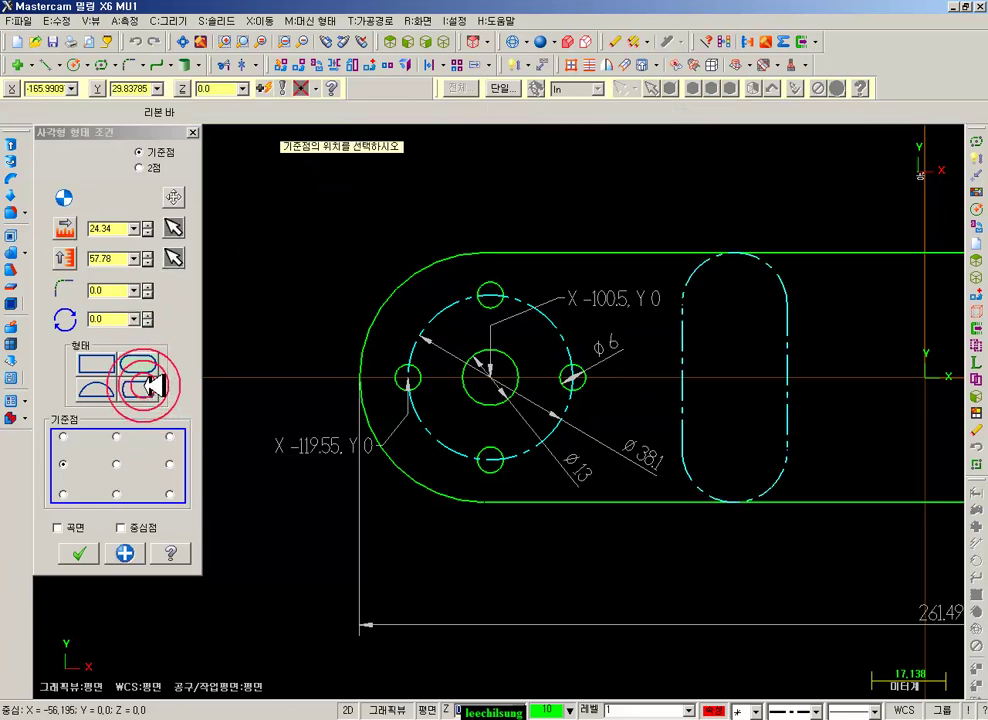
click(98, 366)
scroll(718, 490, down, 2)
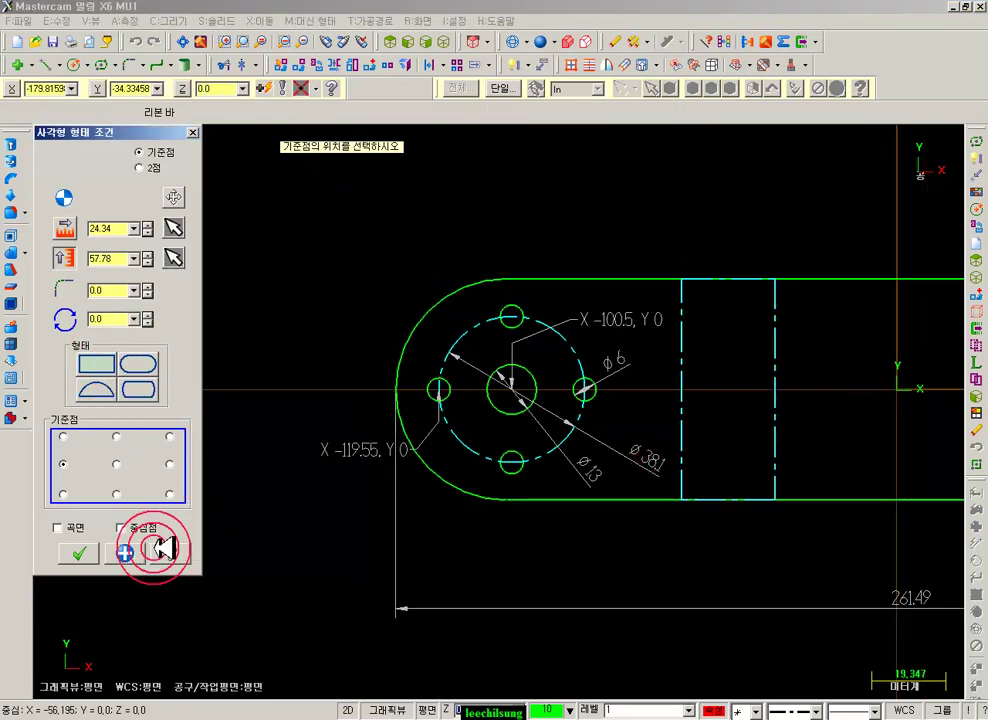
- Give the rectangle a continuous line style and finish creating it
click(868, 707)
click(866, 708)
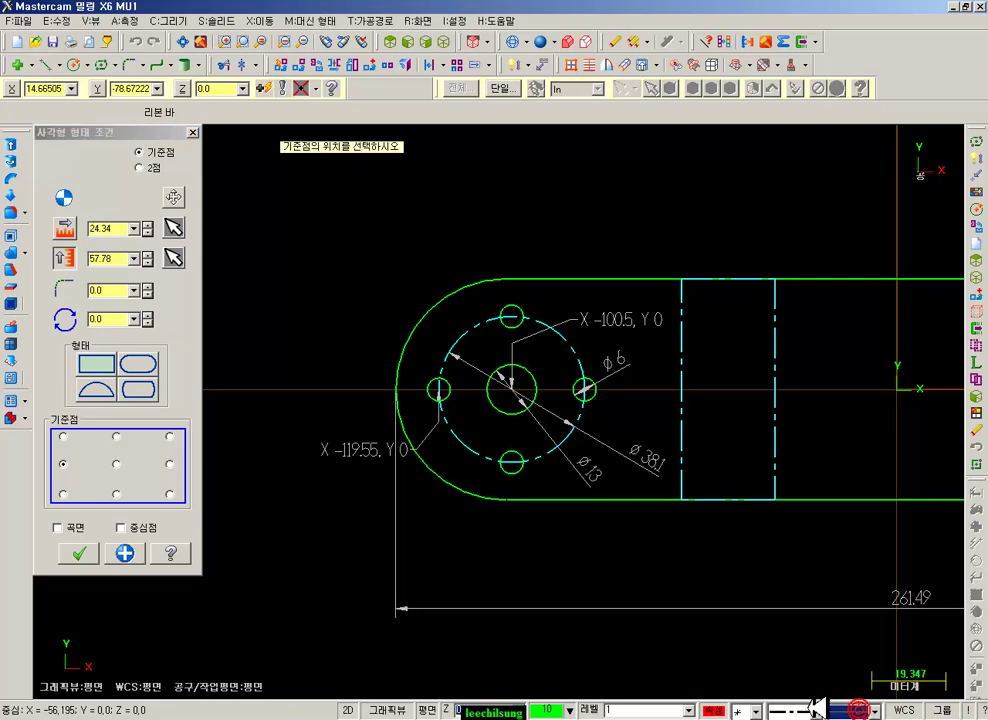
click(808, 708)
click(800, 652)
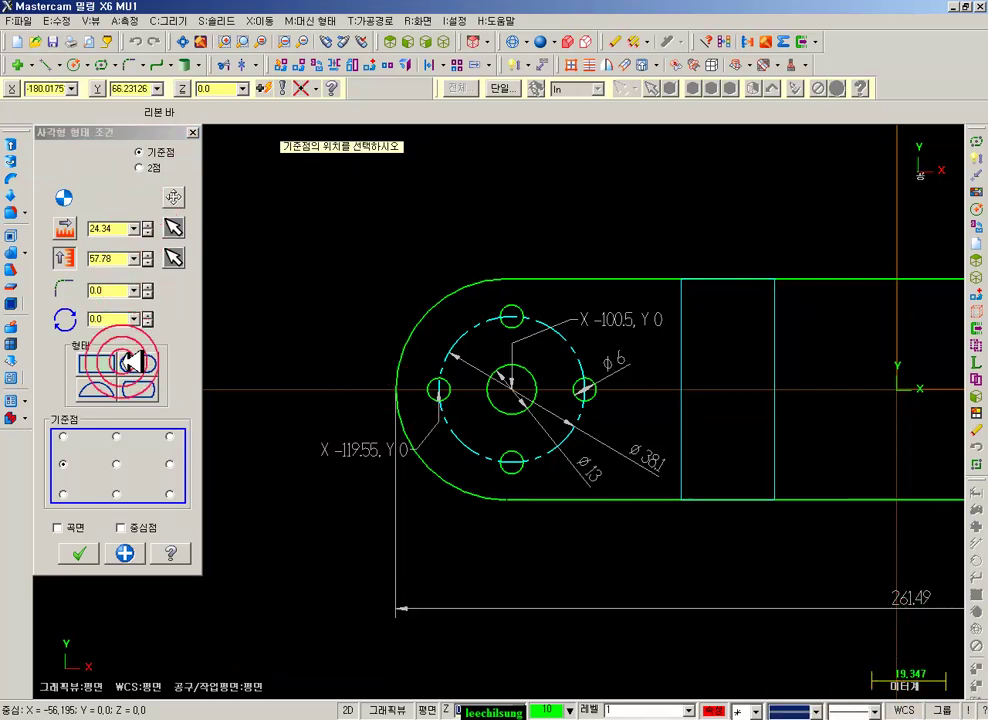
click(87, 551)
- Delete the rectangle's two horizontal edges that overlap the obround outline, keeping its vertical lines
scroll(422, 285, down, 5)
scroll(684, 349, up, 7)
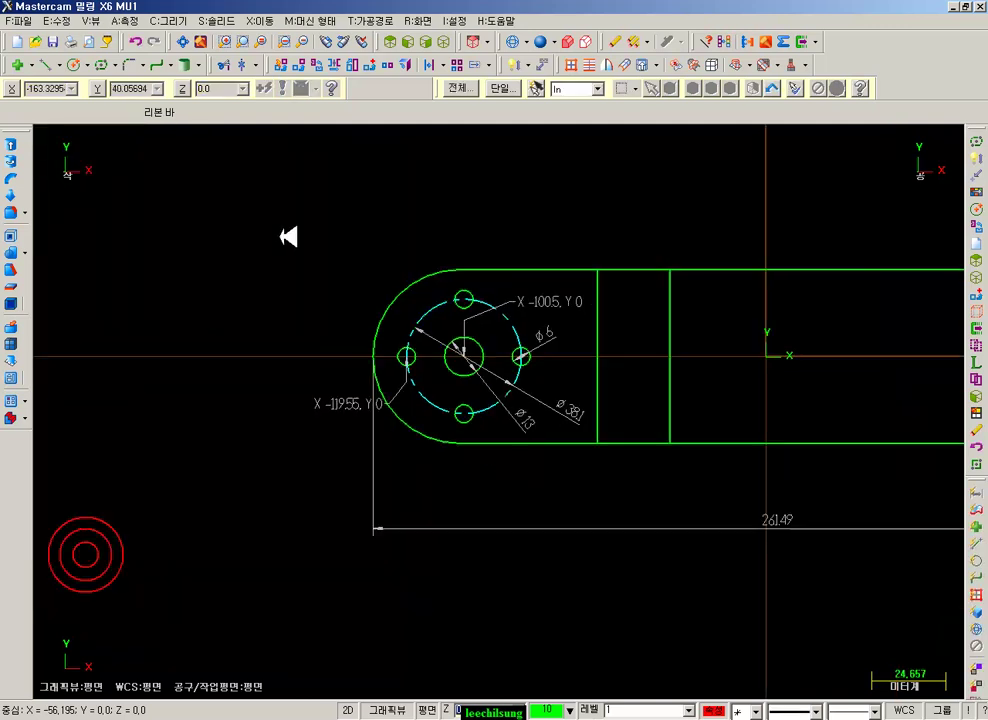
click(675, 165)
click(508, 251)
click(684, 536)
click(507, 476)
key(Delete)
scroll(679, 467, down, 2)
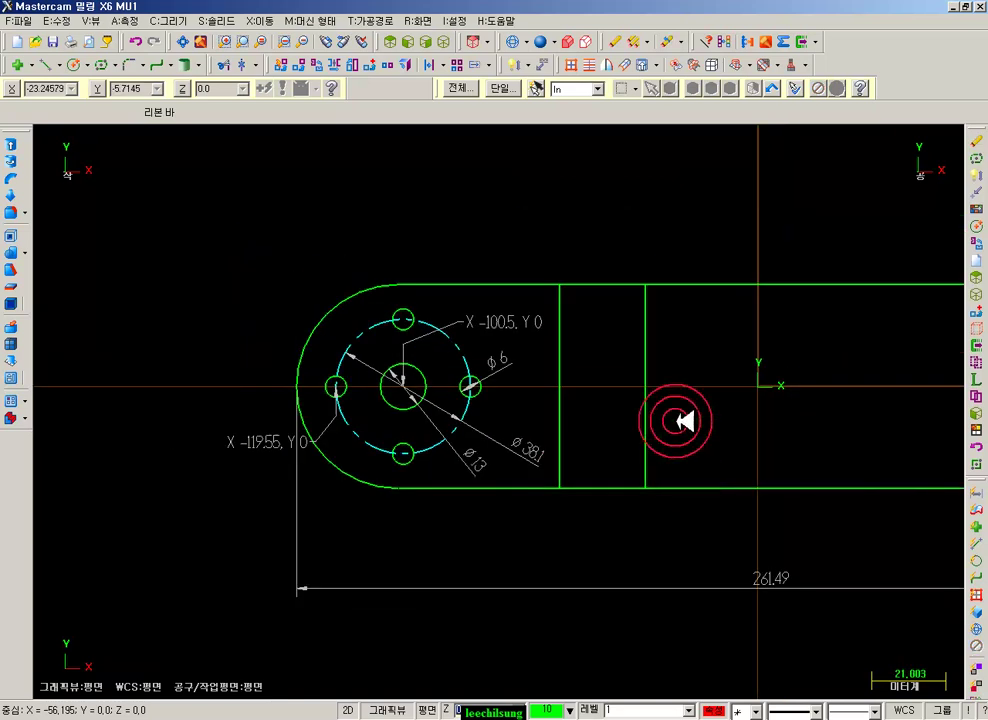
- Dimension the horizontal distance between the two vertical lines, with the dimension centred above the outline
click(513, 64)
click(559, 285)
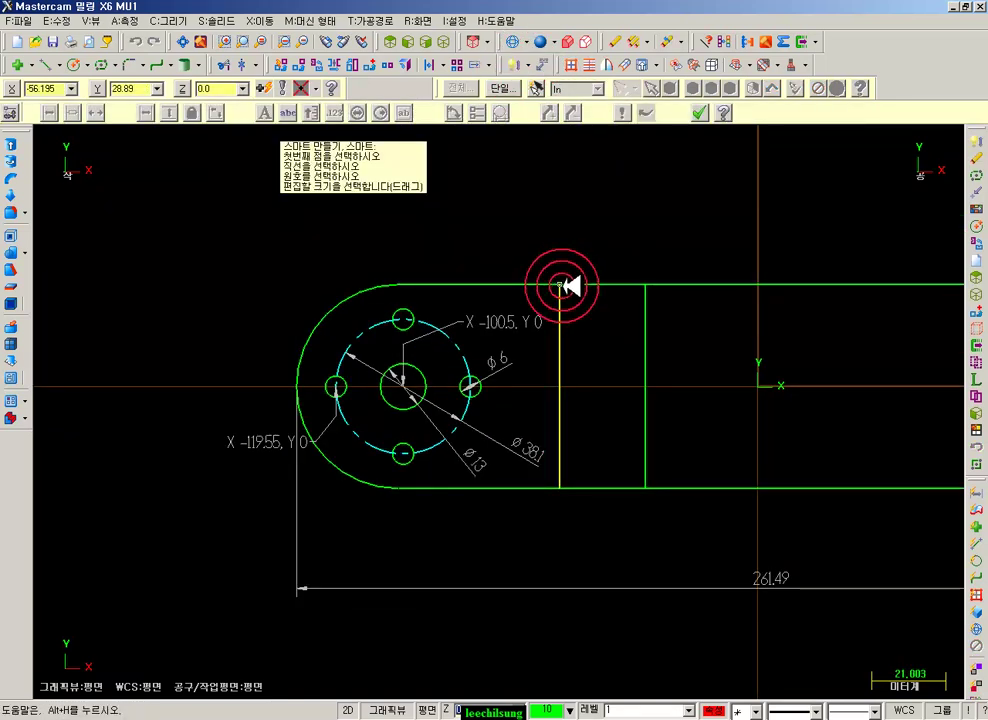
click(645, 285)
click(610, 237)
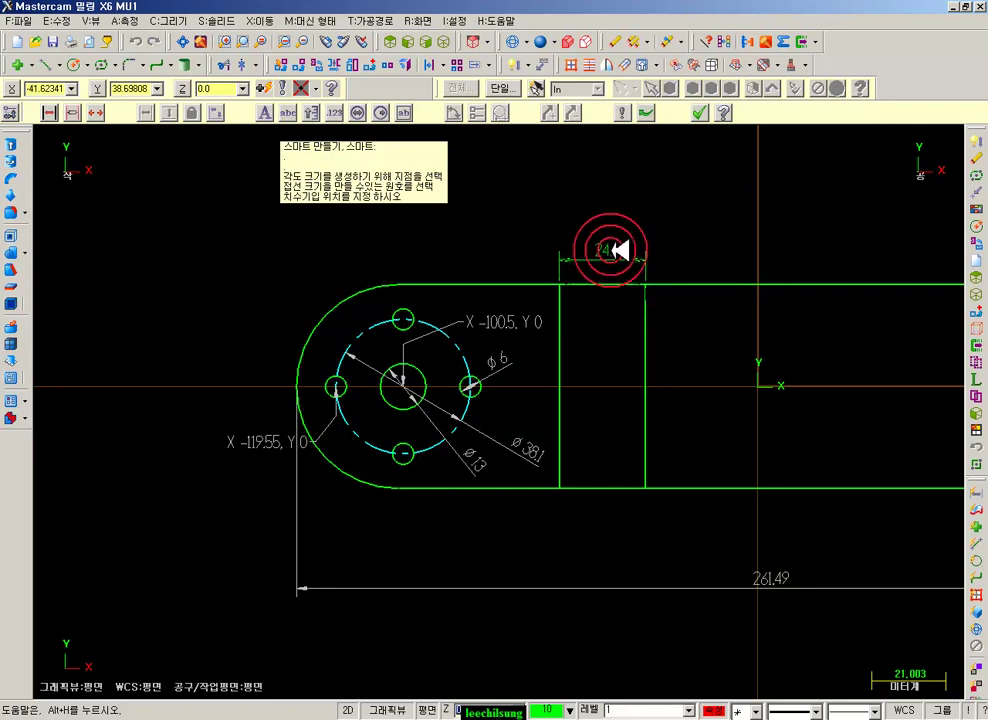
click(611, 250)
- Dimension the horizontal distance from the obround's left end to the nearer vertical line, placed between the outline and the overall length dimension
click(560, 486)
click(292, 390)
click(577, 655)
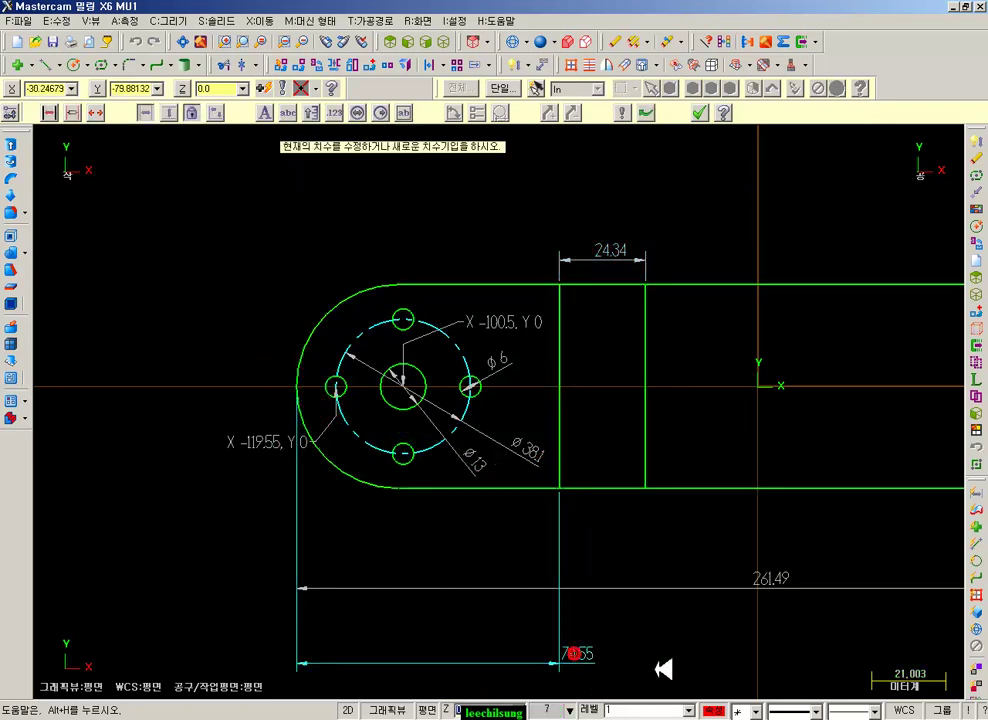
click(582, 655)
click(448, 530)
scroll(448, 530, up, 4)
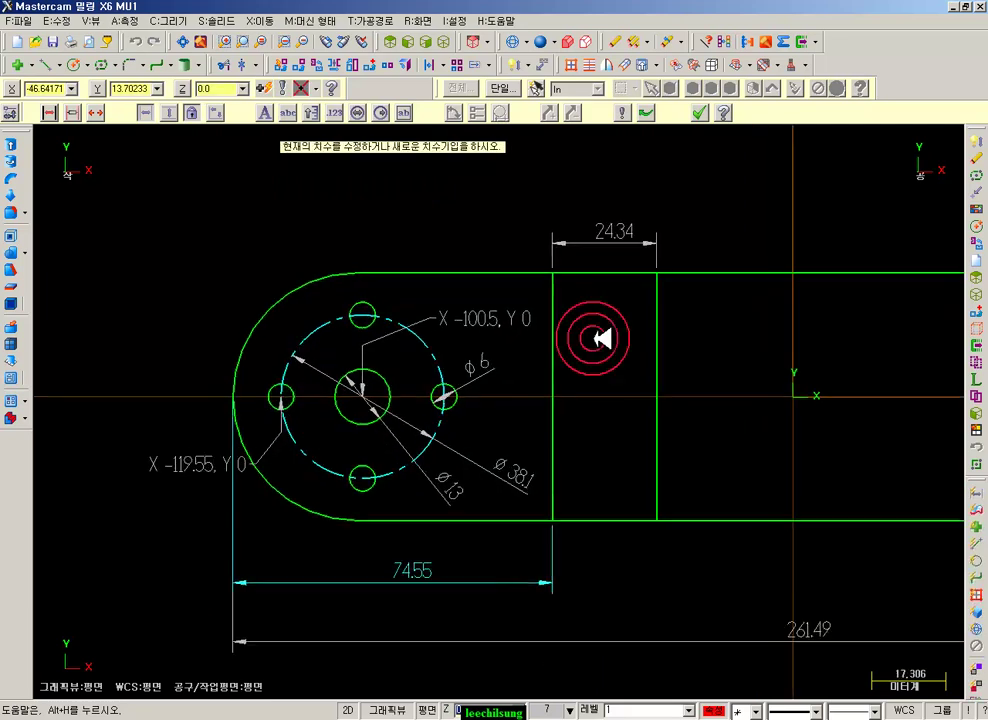
click(699, 112)
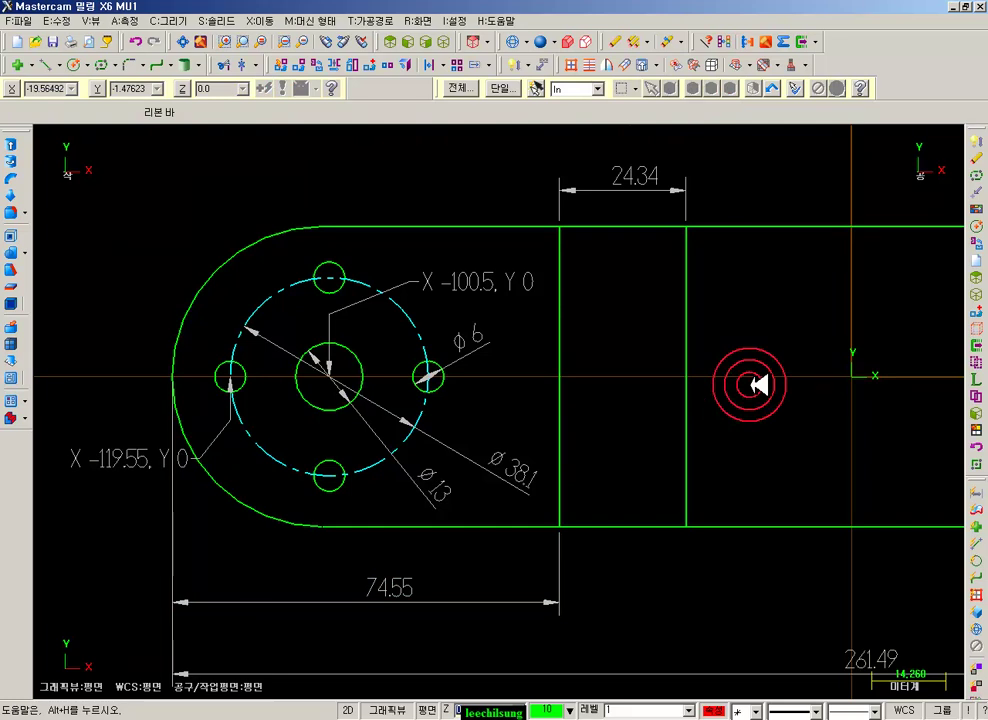
- Draw a 9 mm diameter circle centred at X-64.65, Y18.71
scroll(380, 257, down, 1)
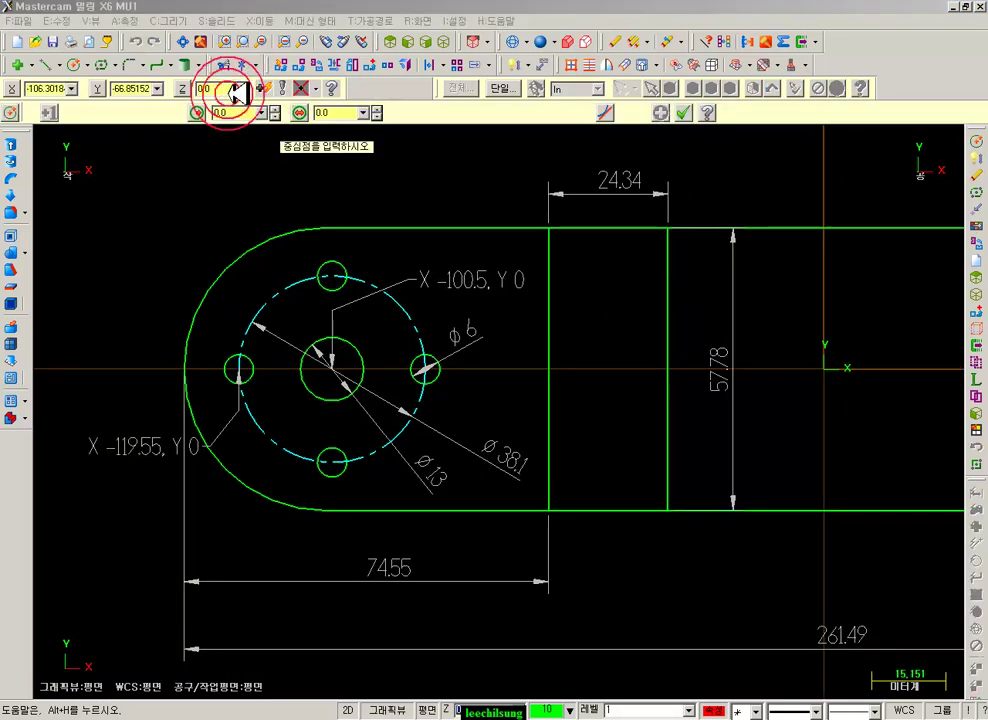
click(334, 112)
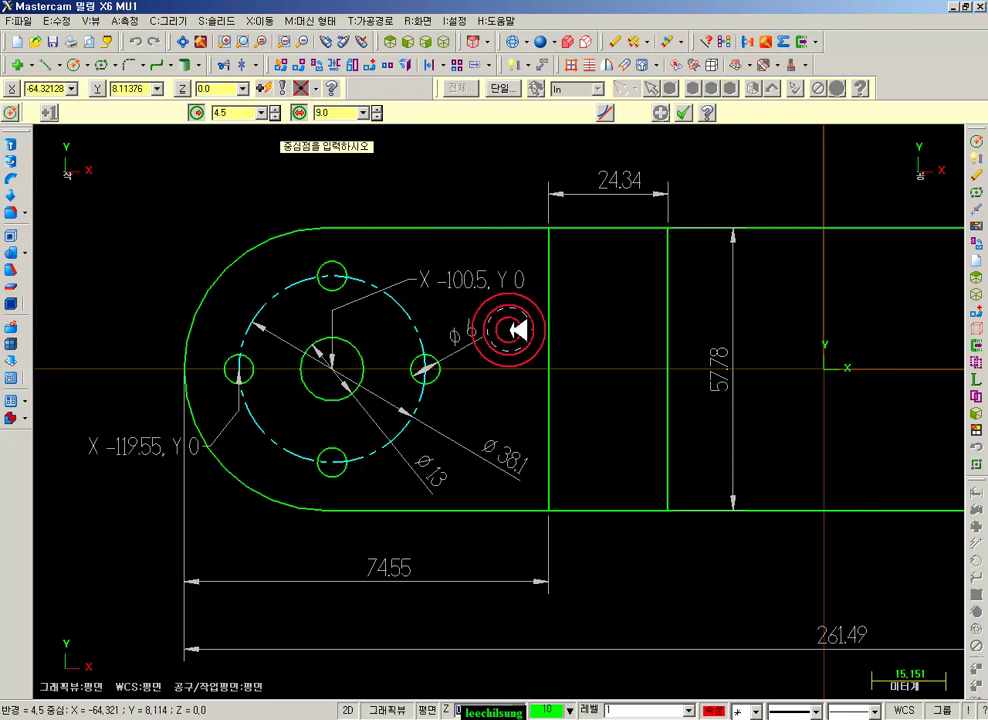
text(x)
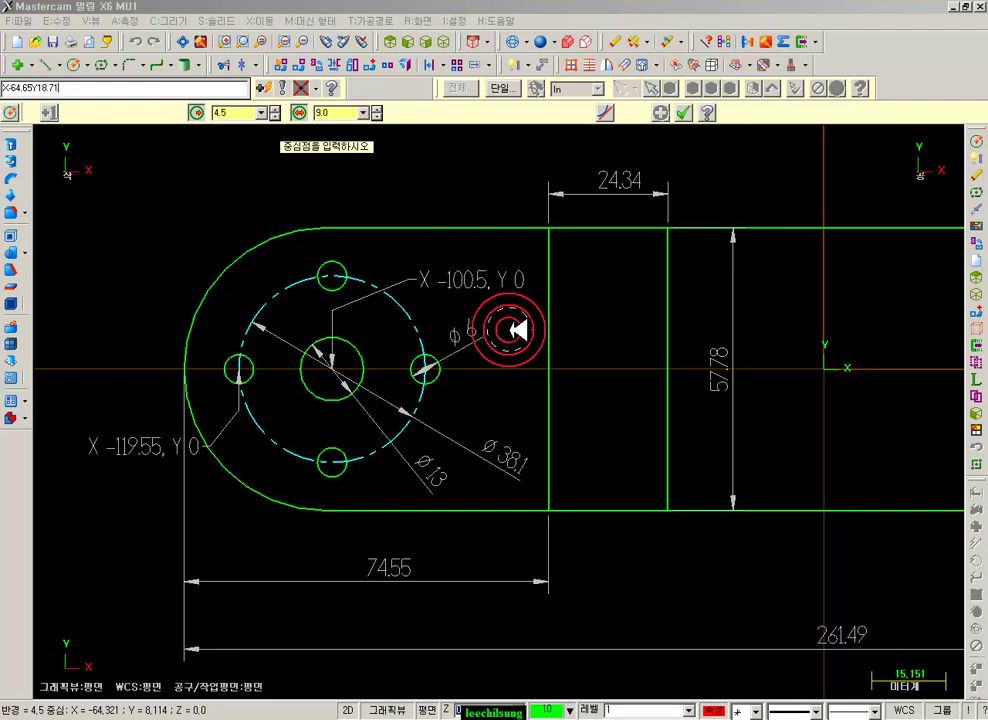
key(Return)
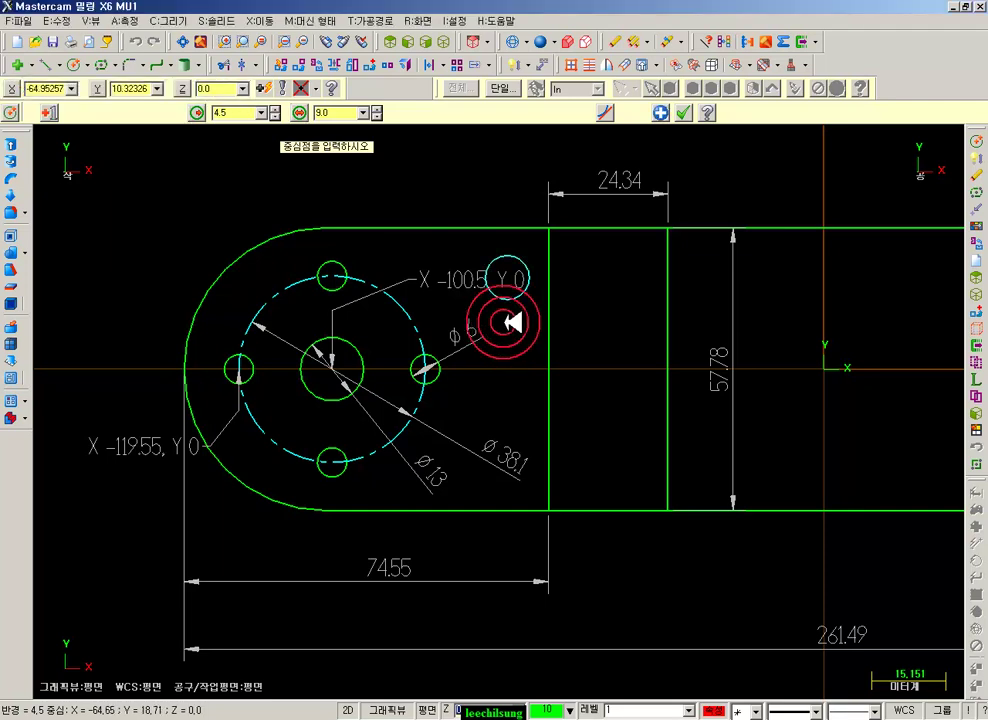
click(684, 112)
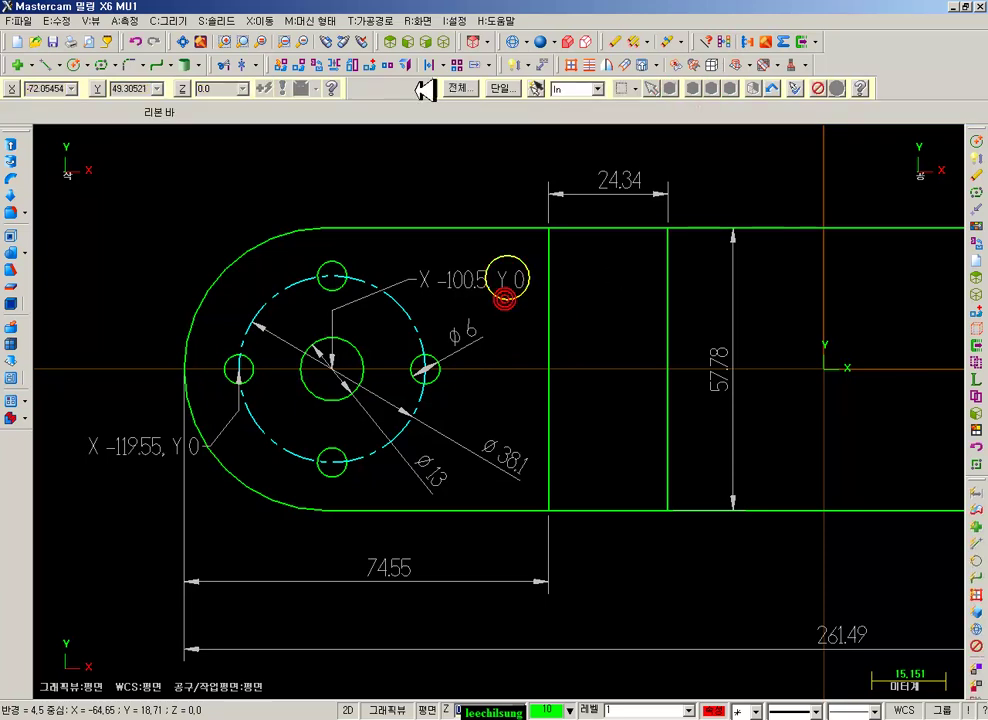
- Mirror a copy of the 9 mm circle about the horizontal axis at Y 0
click(333, 66)
click(64, 237)
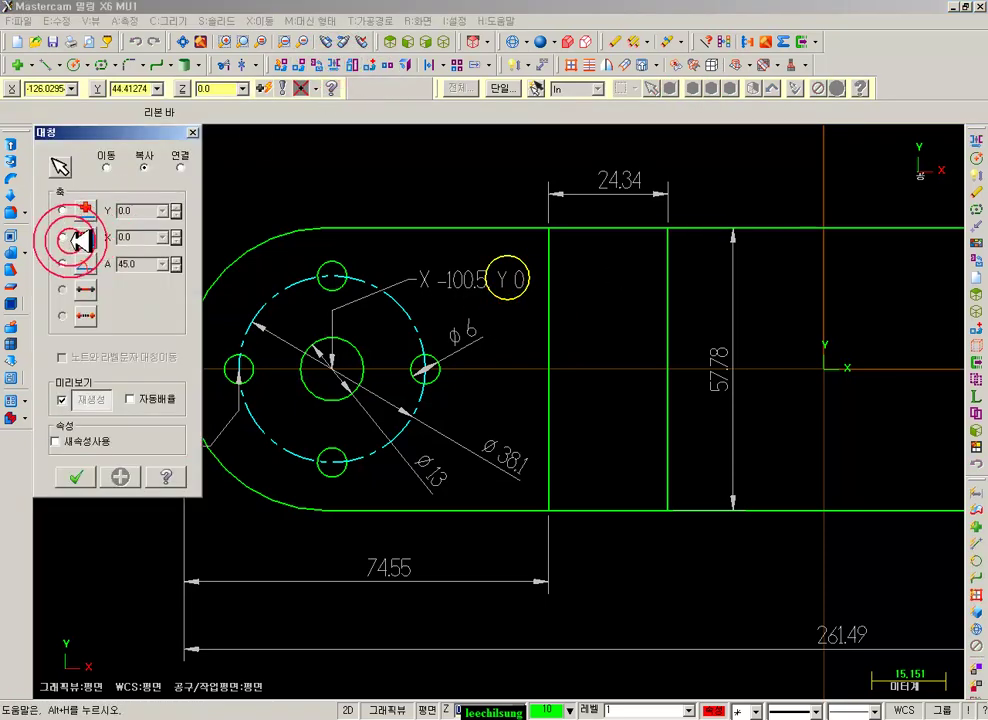
click(64, 209)
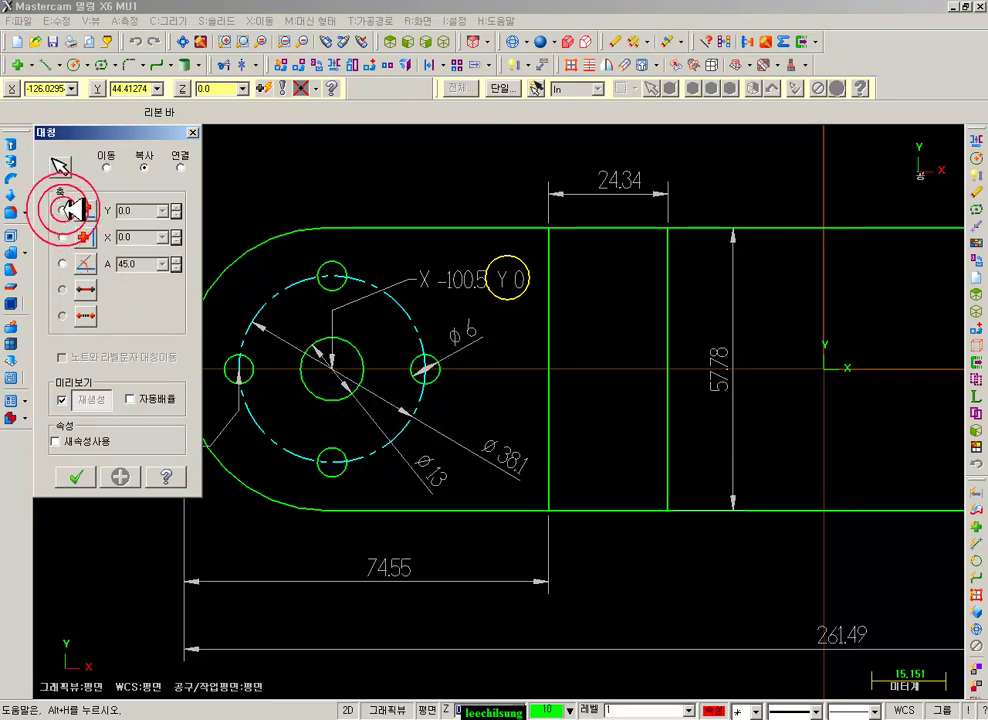
click(64, 209)
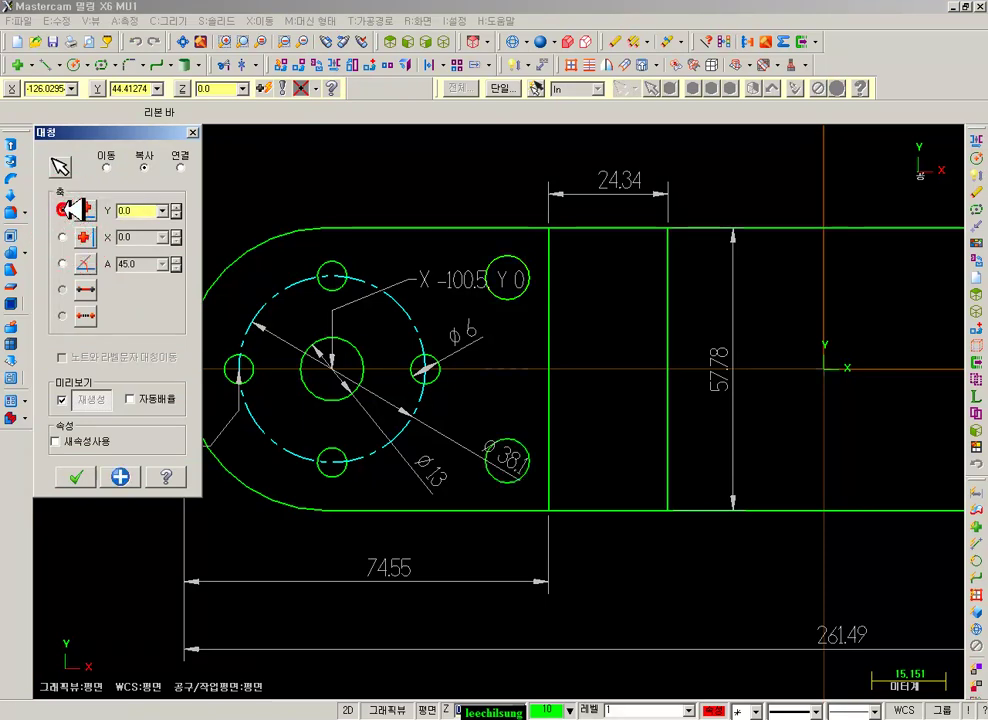
click(80, 470)
- Add a coordinate label for the centre of the upper 9 mm circle, placing its text above the outline
scroll(640, 278, up, 1)
click(527, 65)
mouse_move(566, 124)
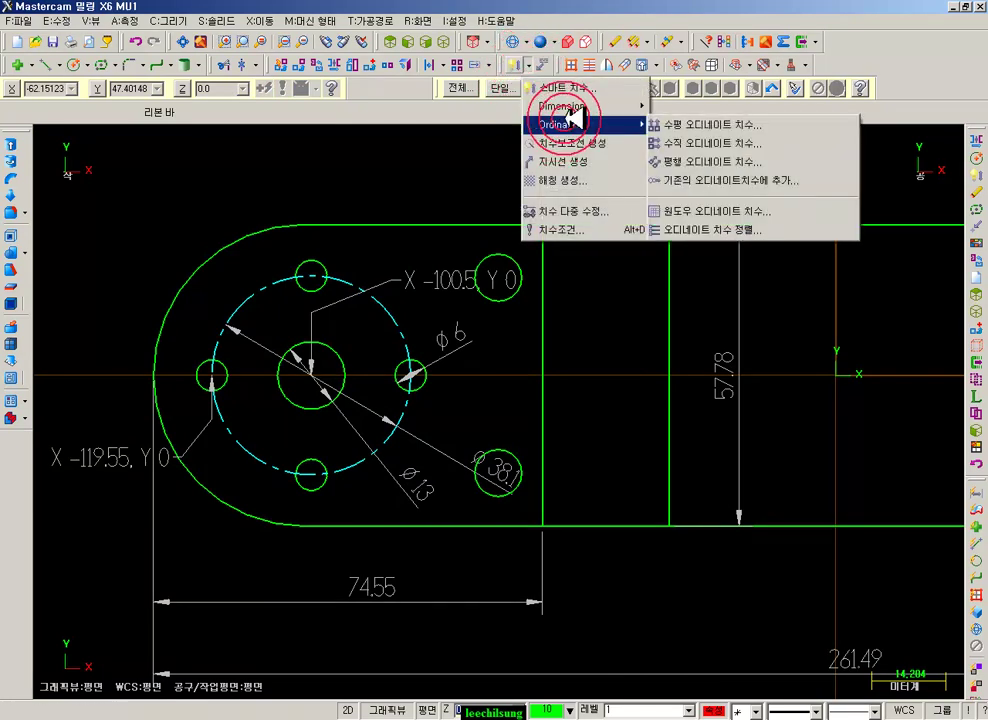
click(690, 270)
click(498, 278)
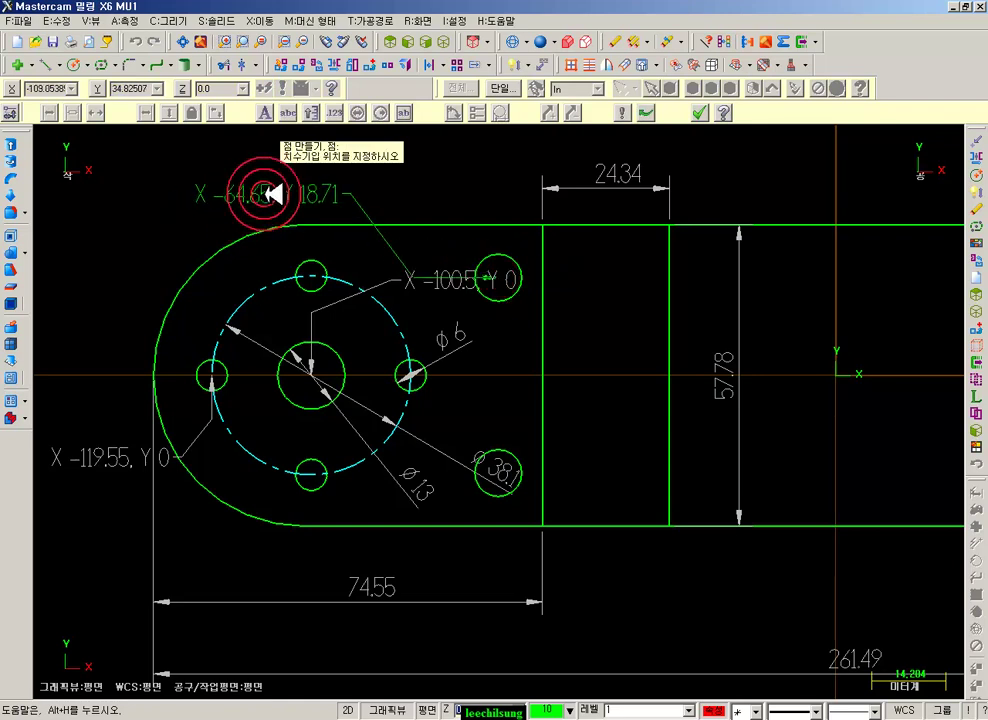
click(358, 193)
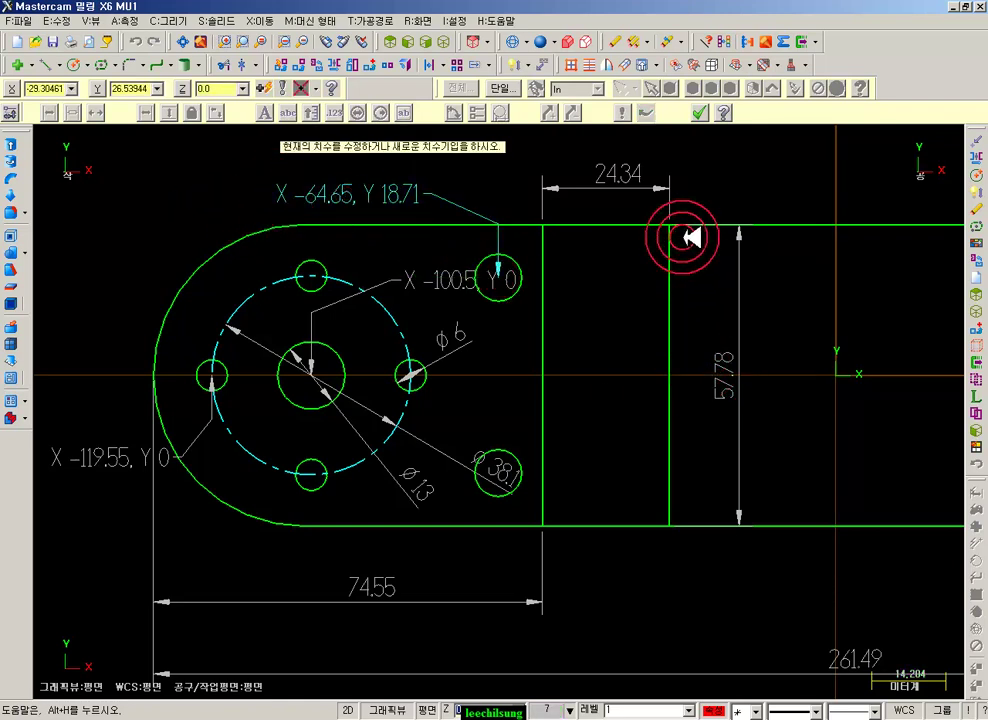
click(698, 112)
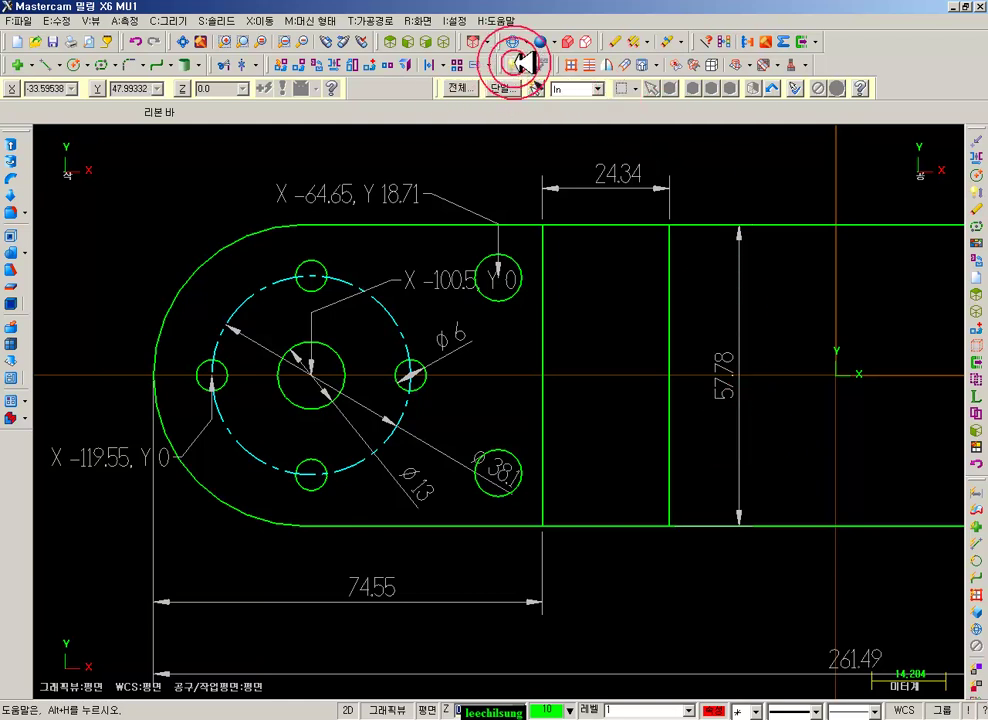
- Dimension the vertical distance between the centres of the two 9 mm circles, placed between the two vertical lines
click(517, 63)
click(500, 277)
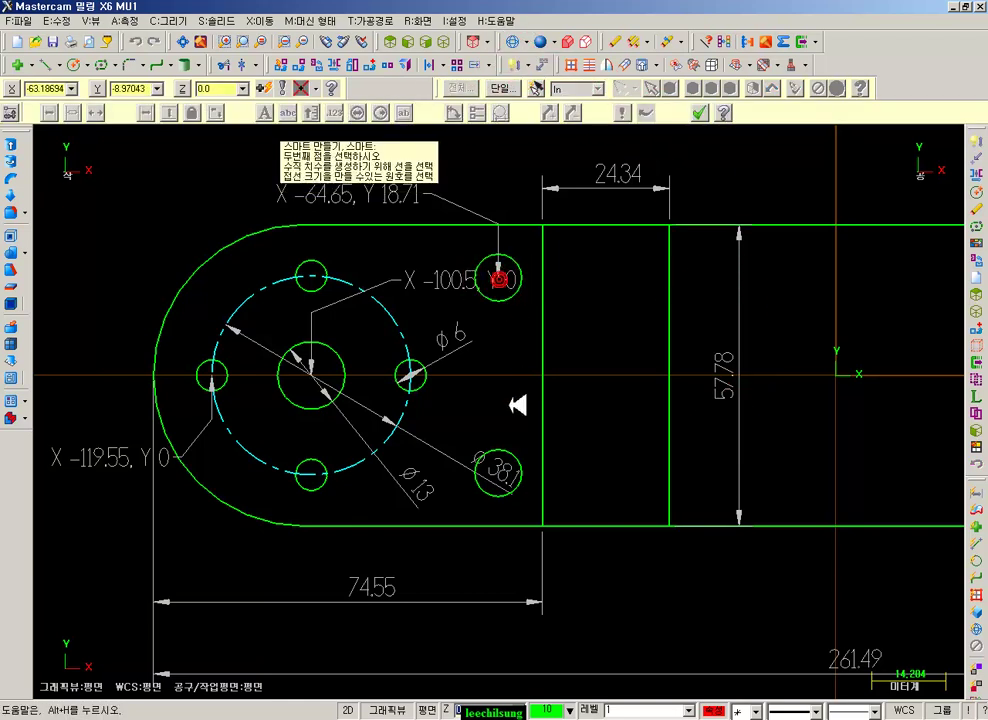
click(500, 471)
click(590, 377)
click(699, 113)
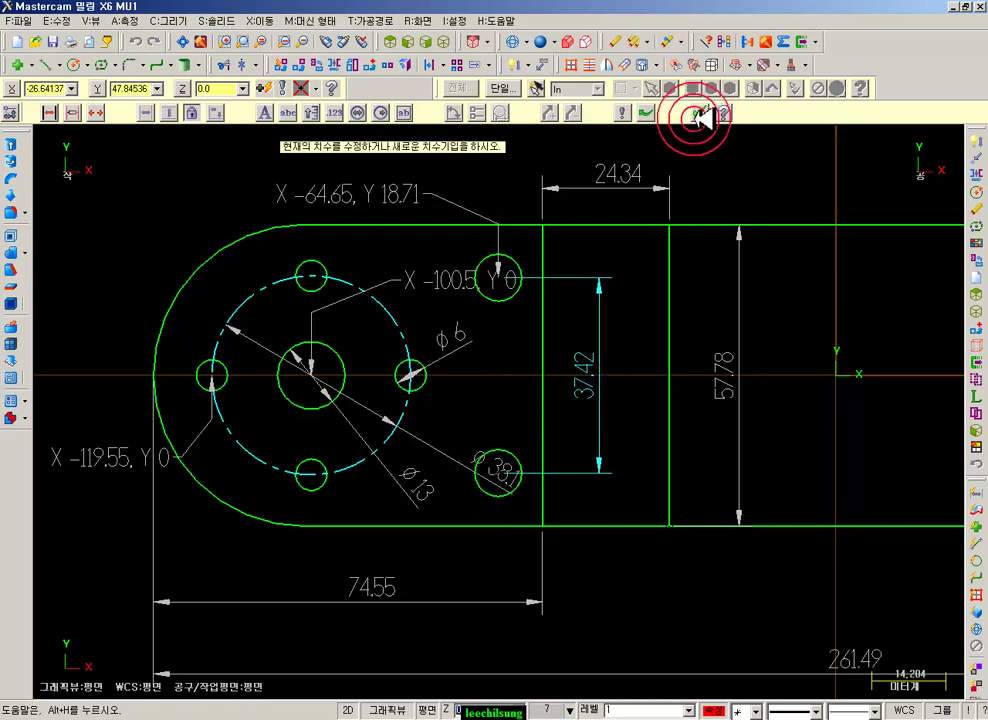
- Move the X -100.5, Y 0 label to the upper left of the pitch circle, clear of the 9 mm circle
scroll(705, 380, down, 1)
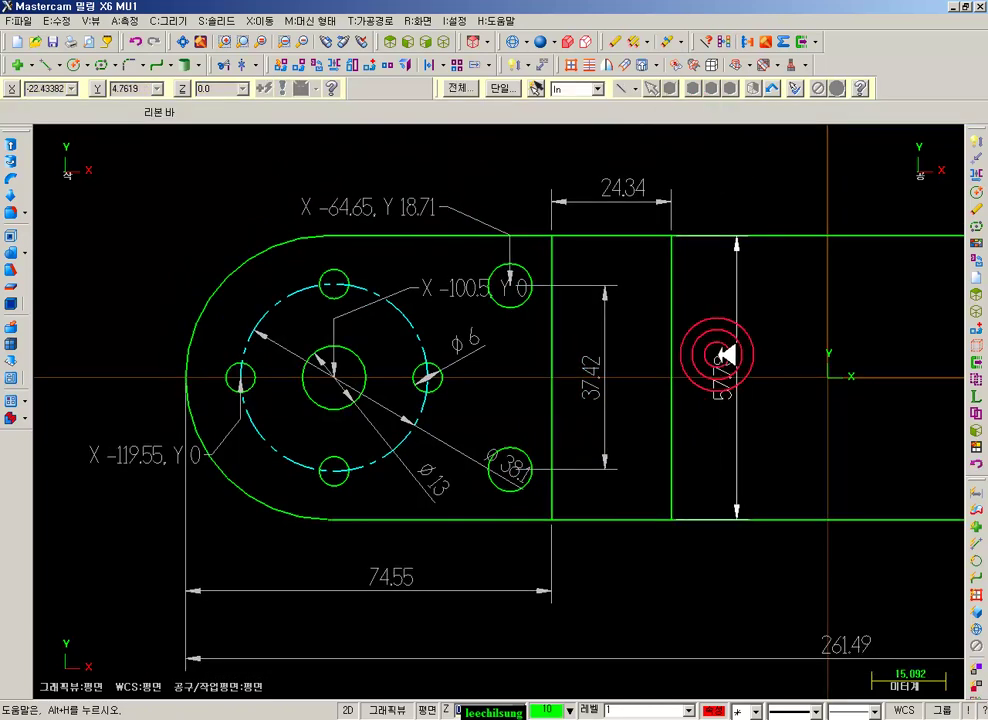
click(516, 64)
click(474, 288)
click(165, 278)
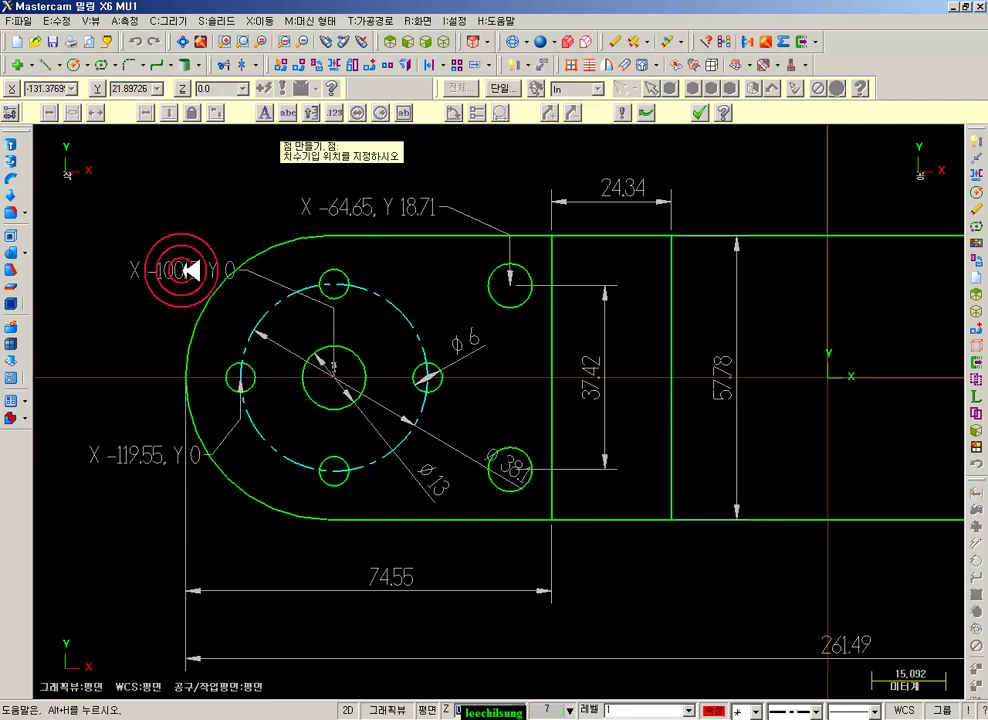
click(203, 263)
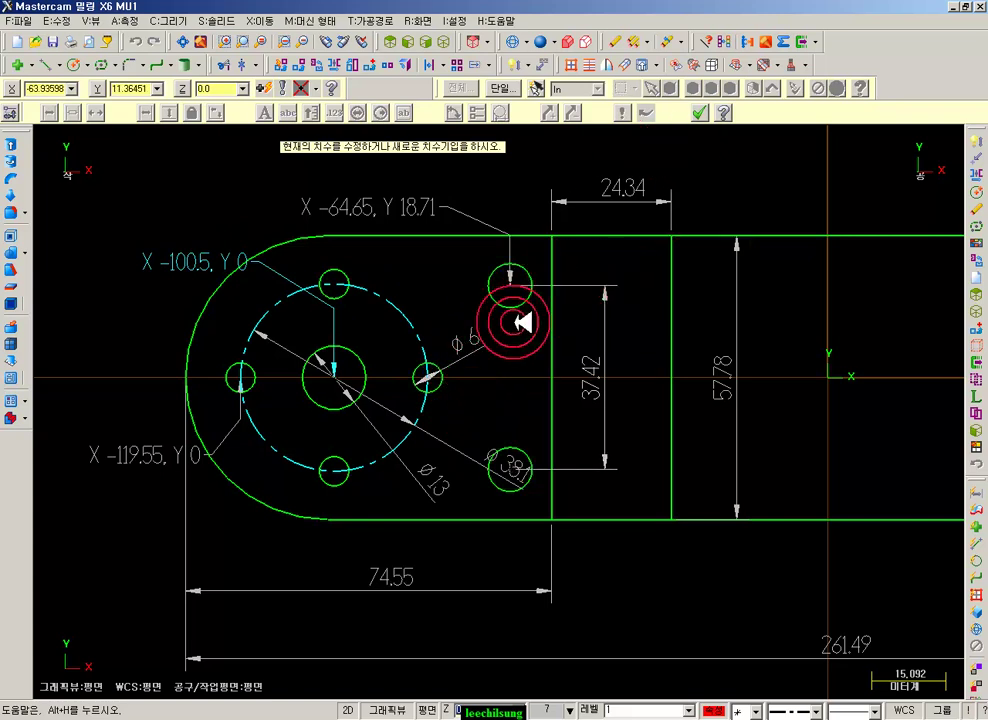
- Dimension the upper 9 mm circle's diameter to its upper left and move the pitch circle's diameter text above the lower 9 mm circle
click(510, 313)
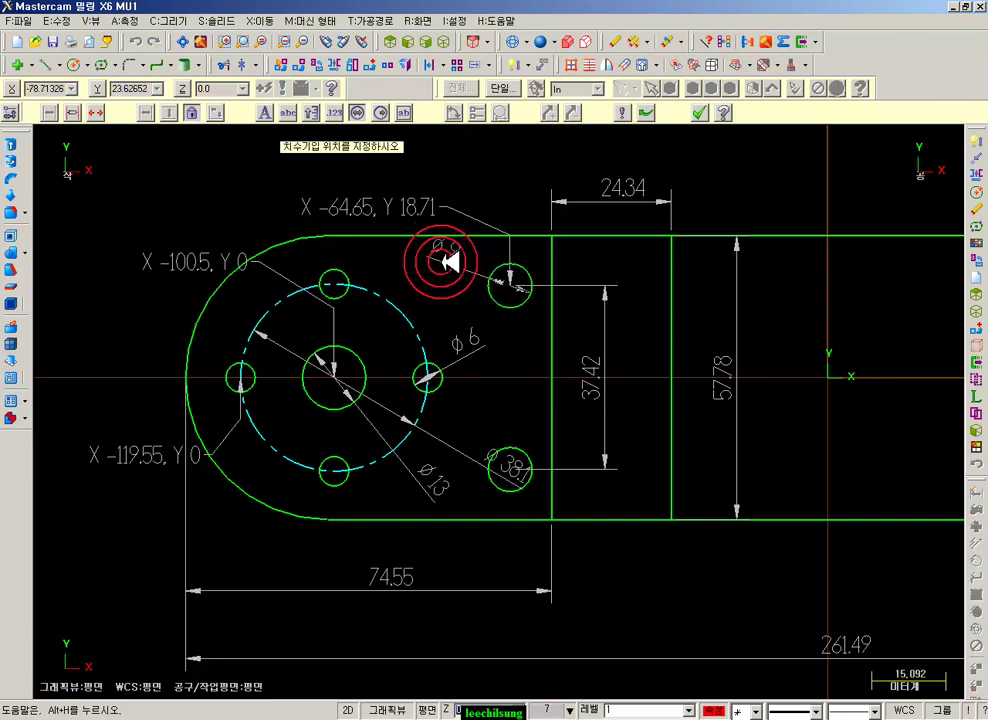
click(448, 264)
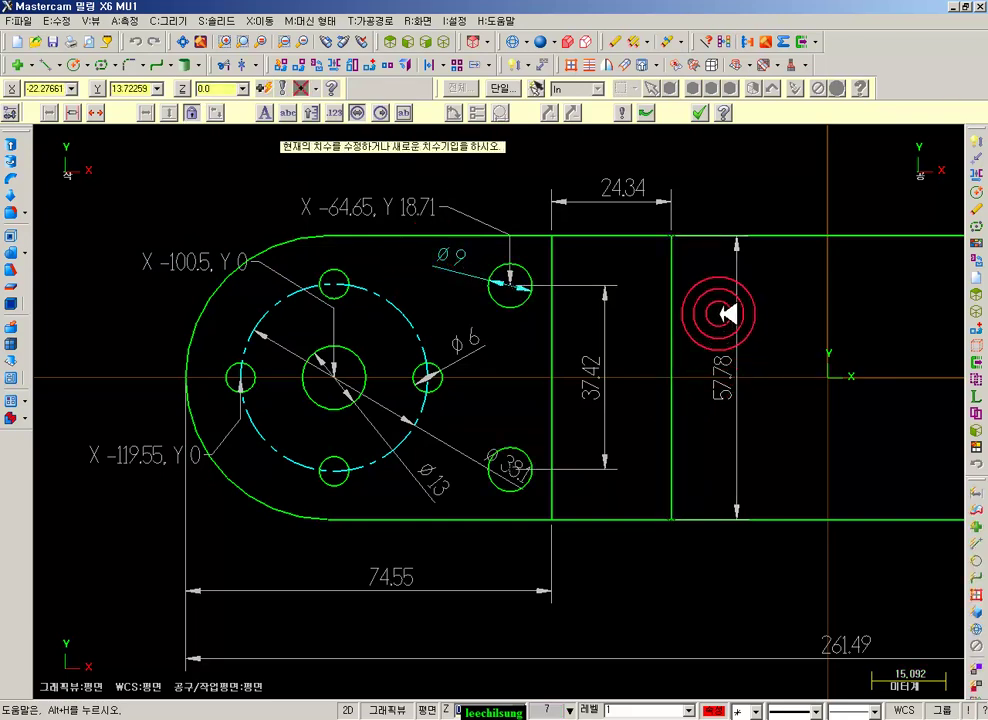
click(510, 459)
click(497, 424)
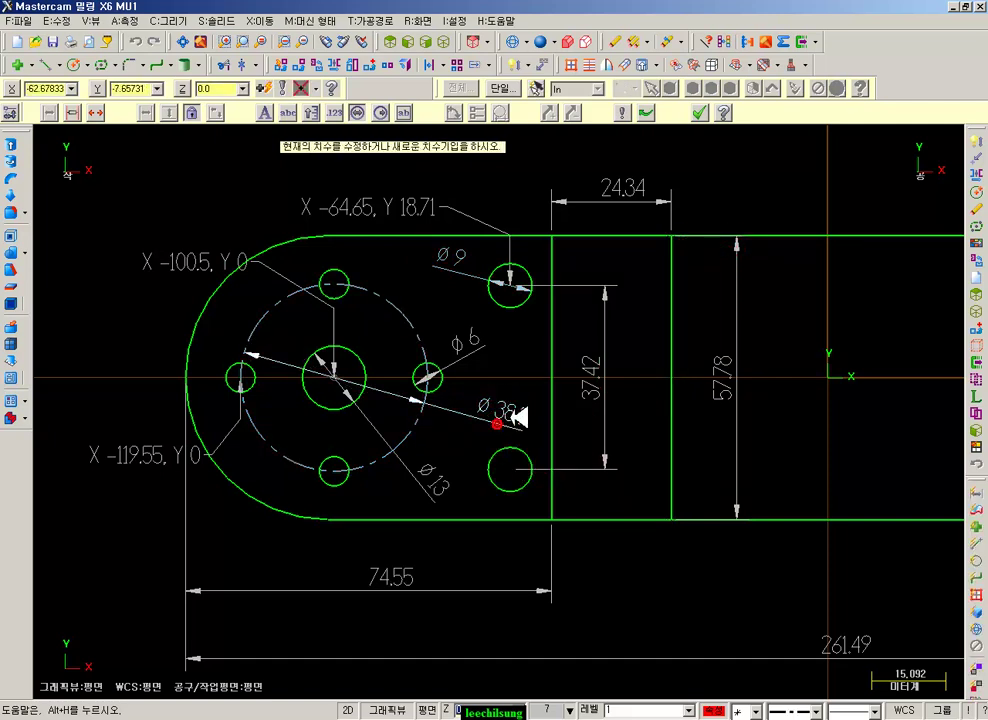
- Move the X -119.55, Y 0 and X -100.5, Y 0 labels outside the rounded end, to its upper left
click(180, 425)
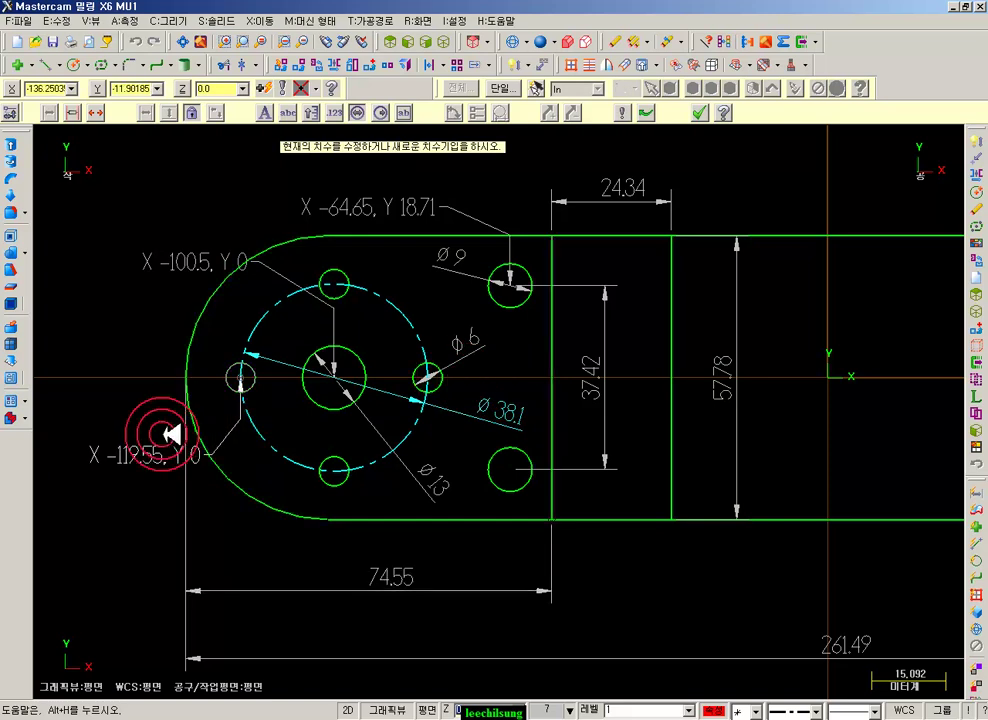
click(137, 456)
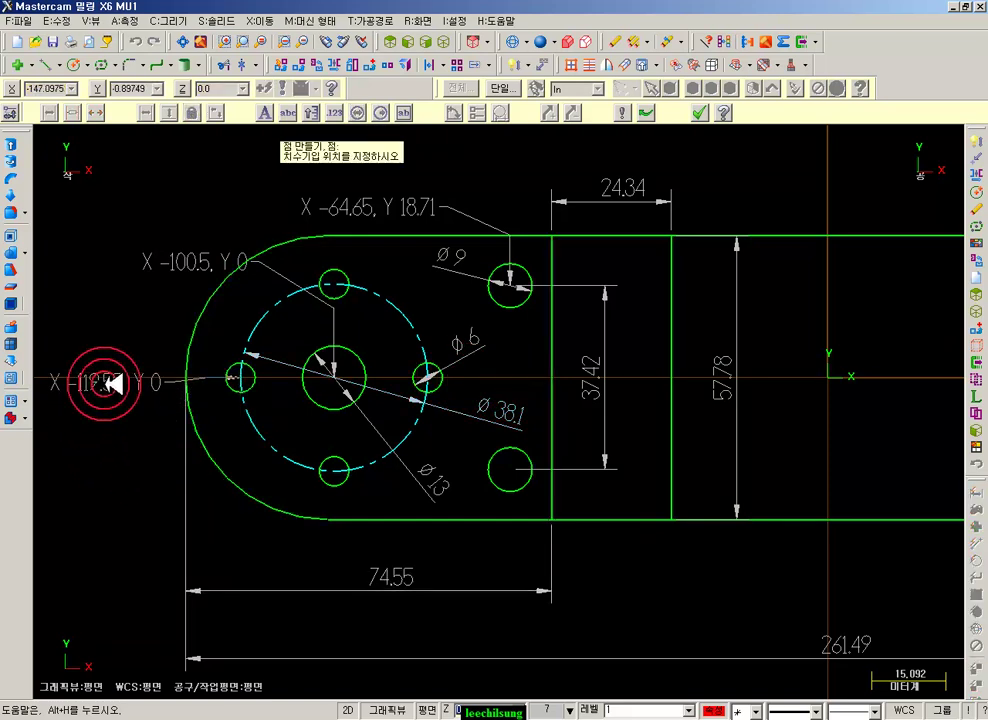
click(110, 337)
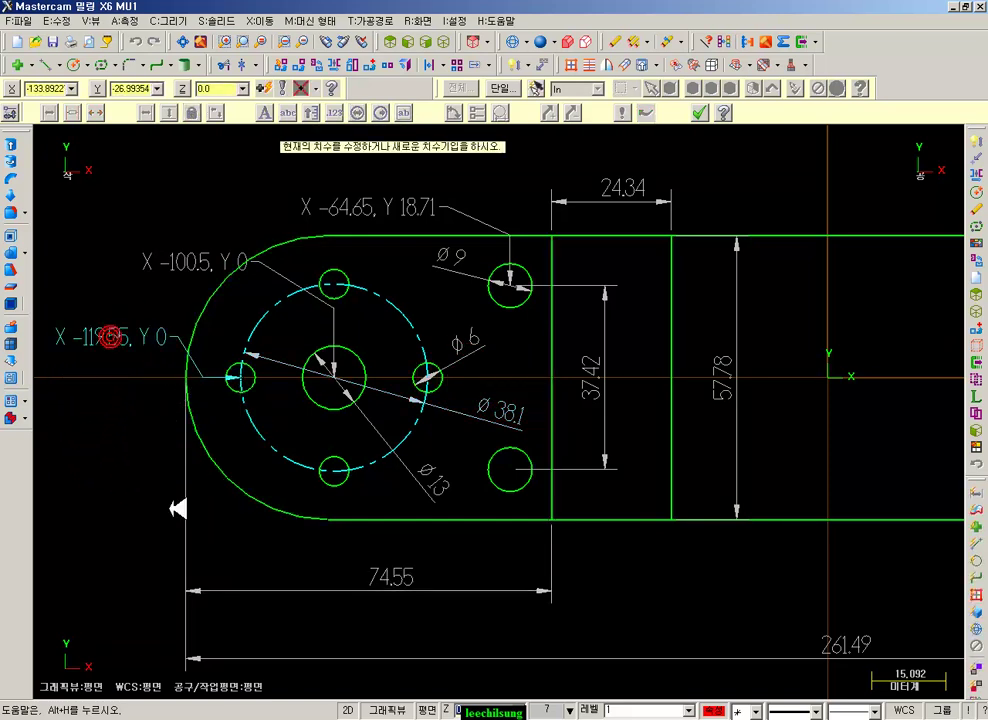
click(214, 263)
click(183, 260)
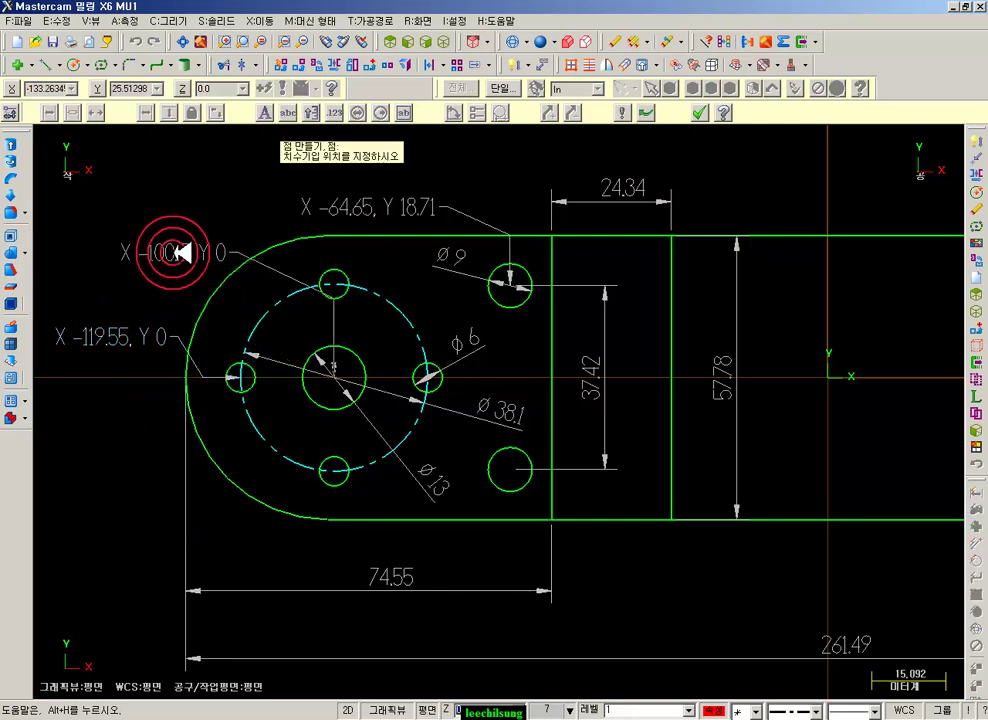
click(173, 276)
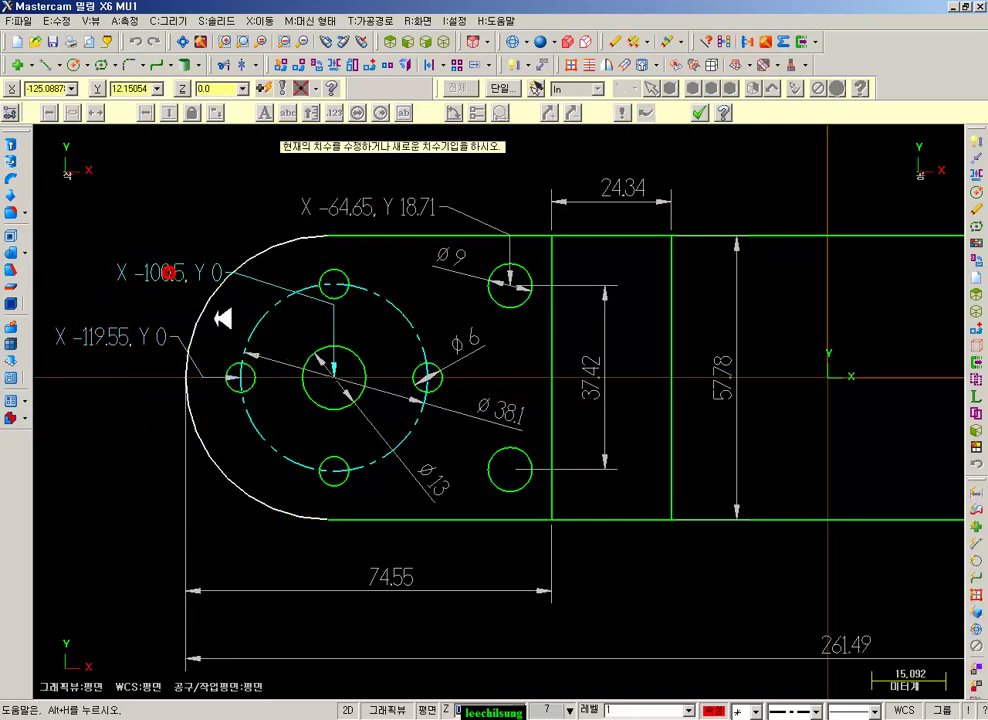
click(703, 106)
- Move the 57.78 height dimension to between the two vertical lines, beside the 37.42 dimension
click(797, 197)
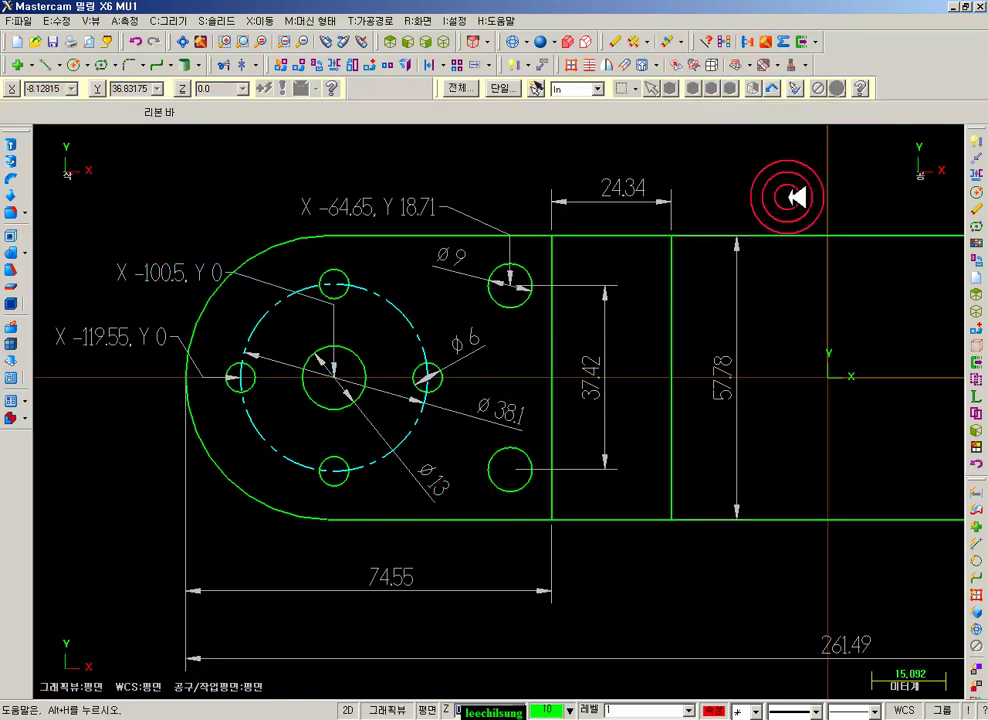
mouse_move(783, 364)
middle_down()
mouse_move(662, 364)
mouse_move(316, 8)
middle_up()
click(386, 41)
scroll(448, 388, down, 1)
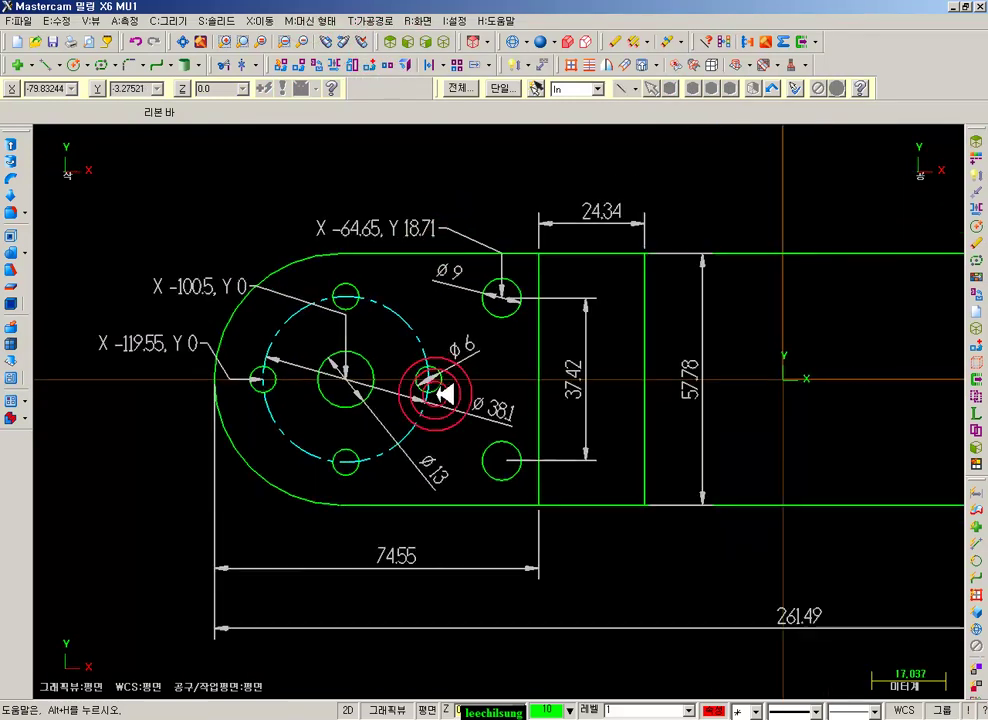
key(Right)
key(Right)
key(Right)
key(Right)
key(Right)
key(Right)
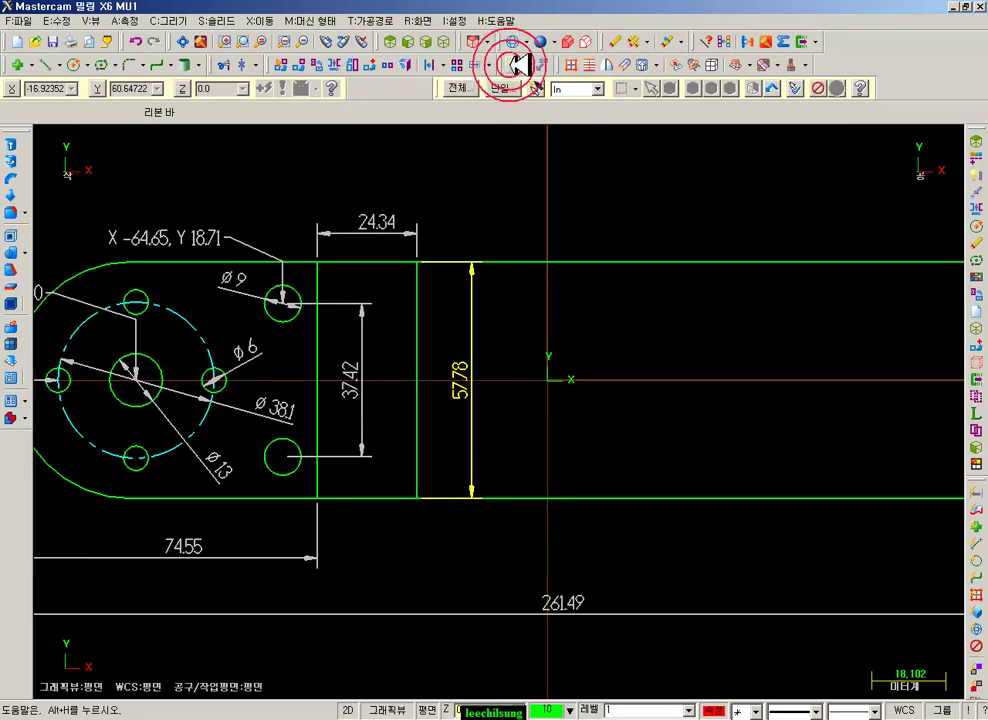
click(509, 65)
click(461, 381)
click(384, 387)
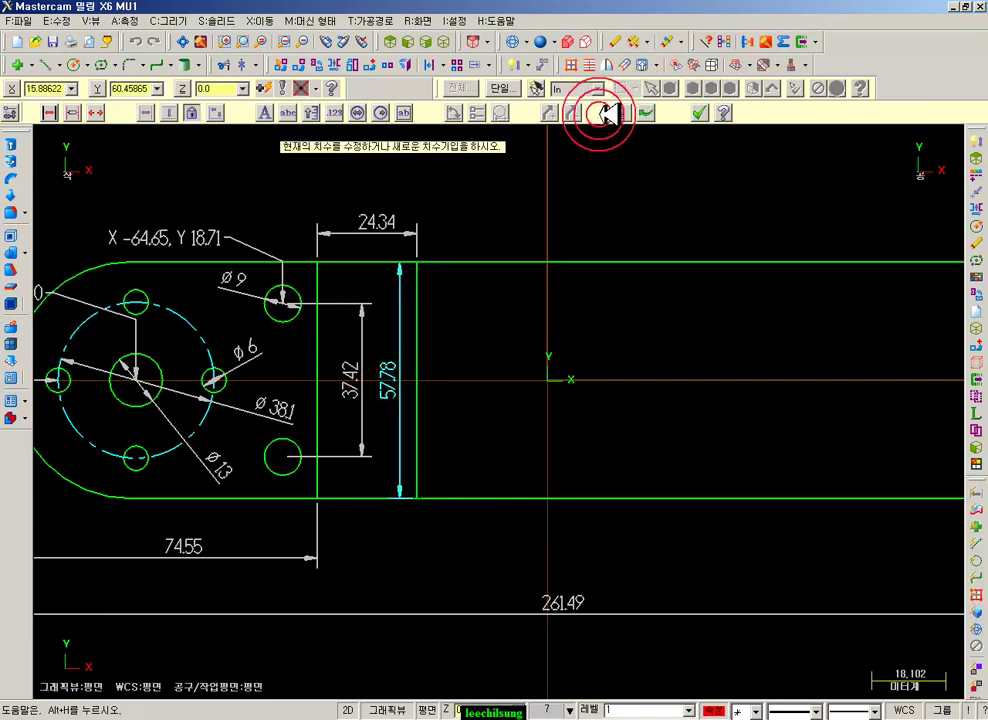
- Draw a rectangle centred on the origin, 10.59 mm wide and about 13.81 mm high
click(120, 62)
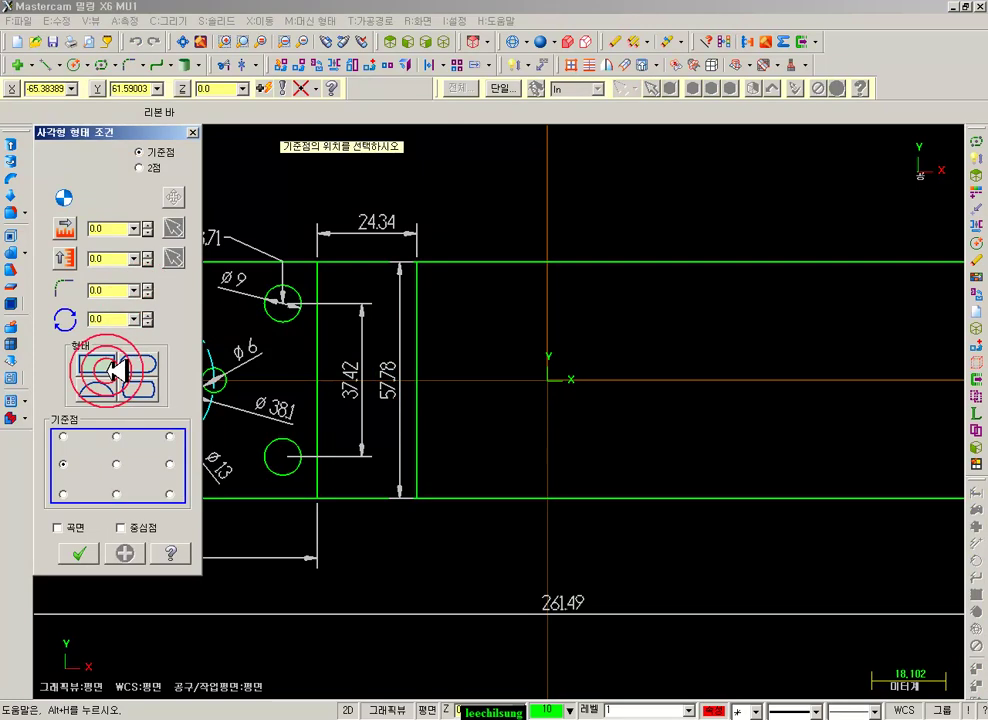
click(117, 464)
click(547, 380)
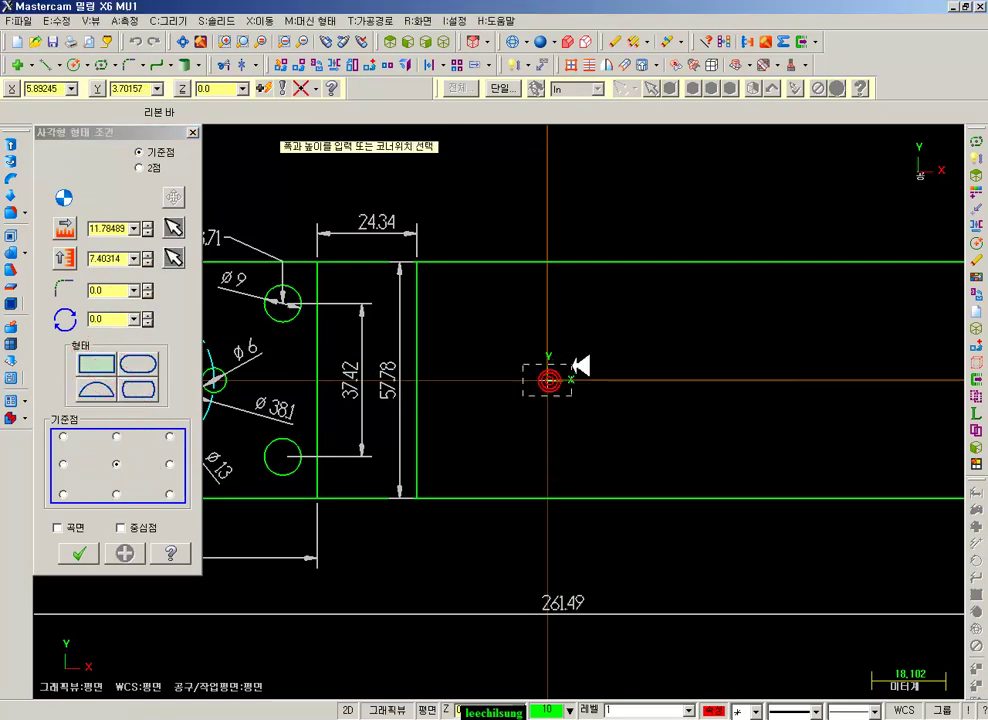
click(578, 352)
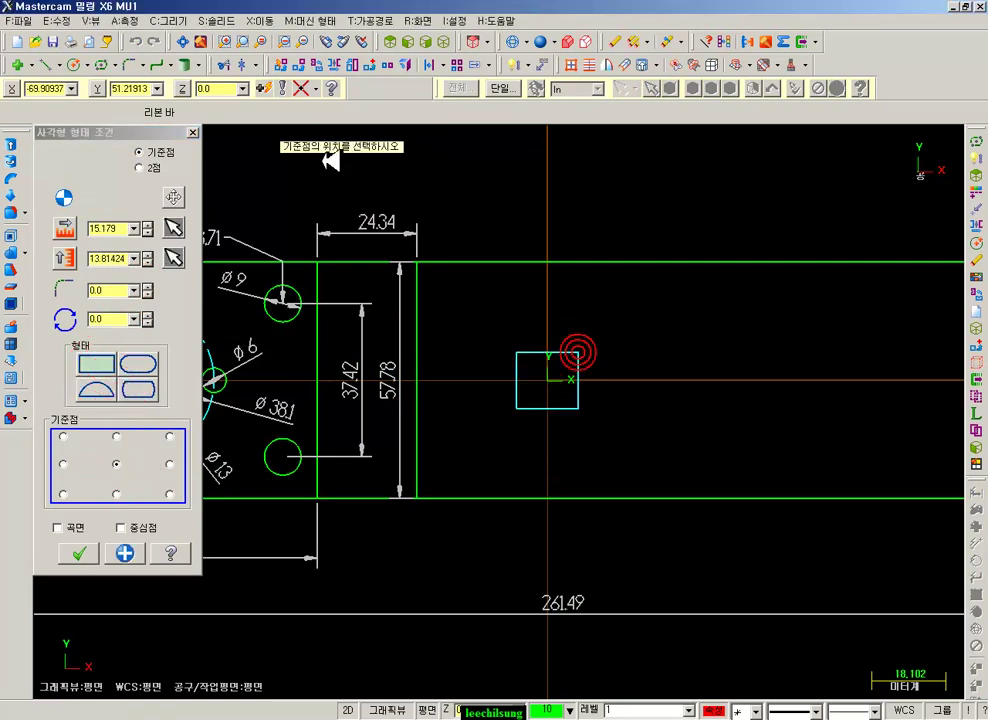
double_click(111, 229)
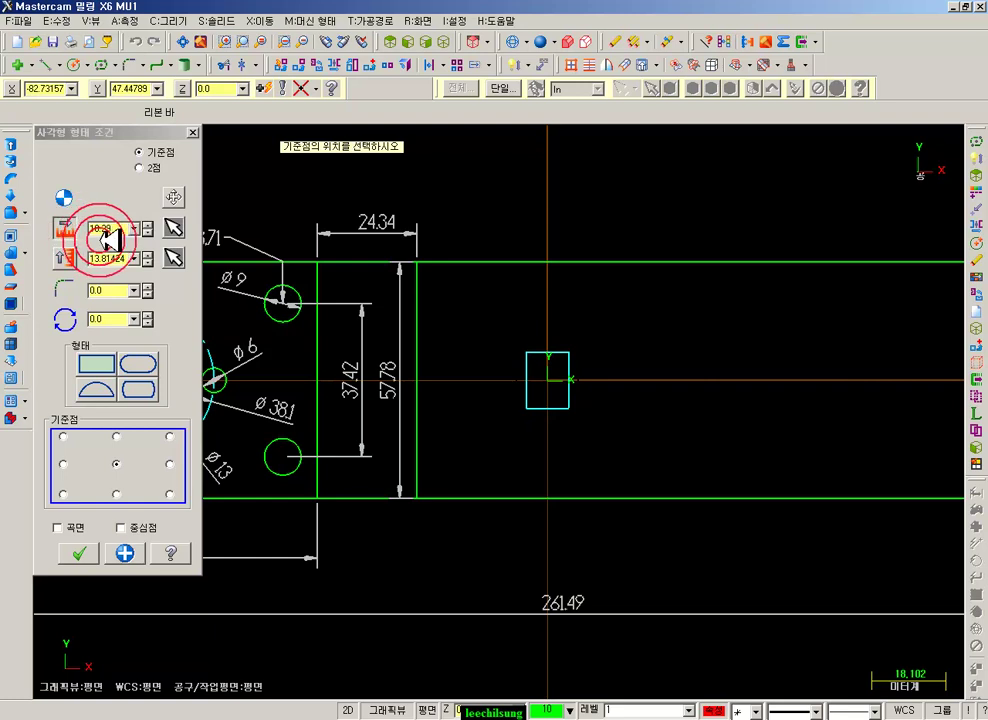
click(118, 229)
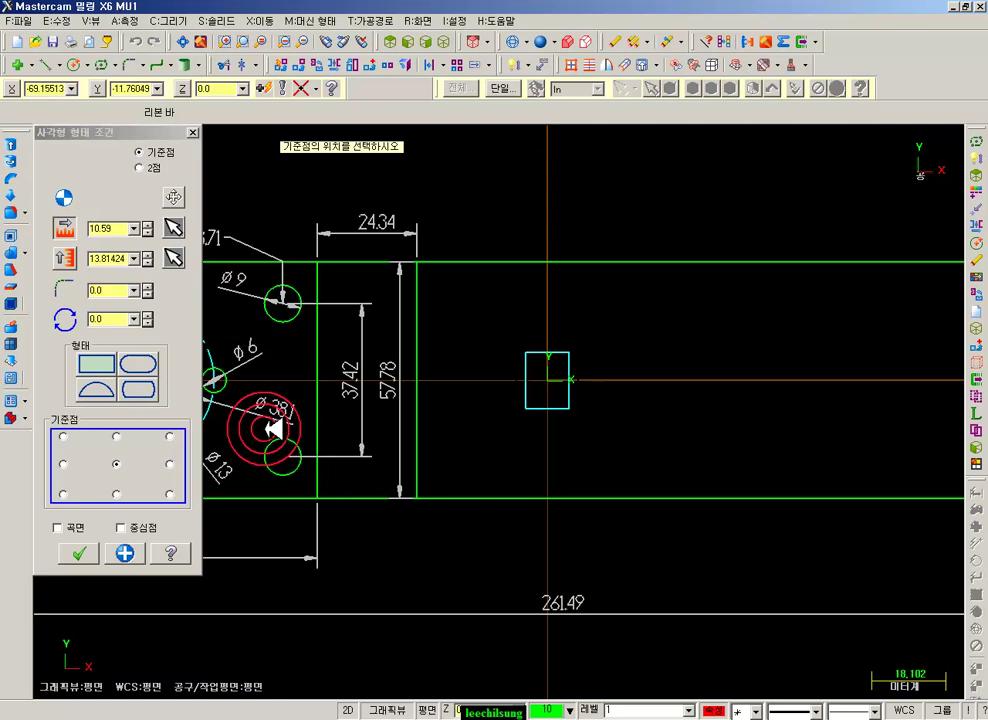
click(124, 553)
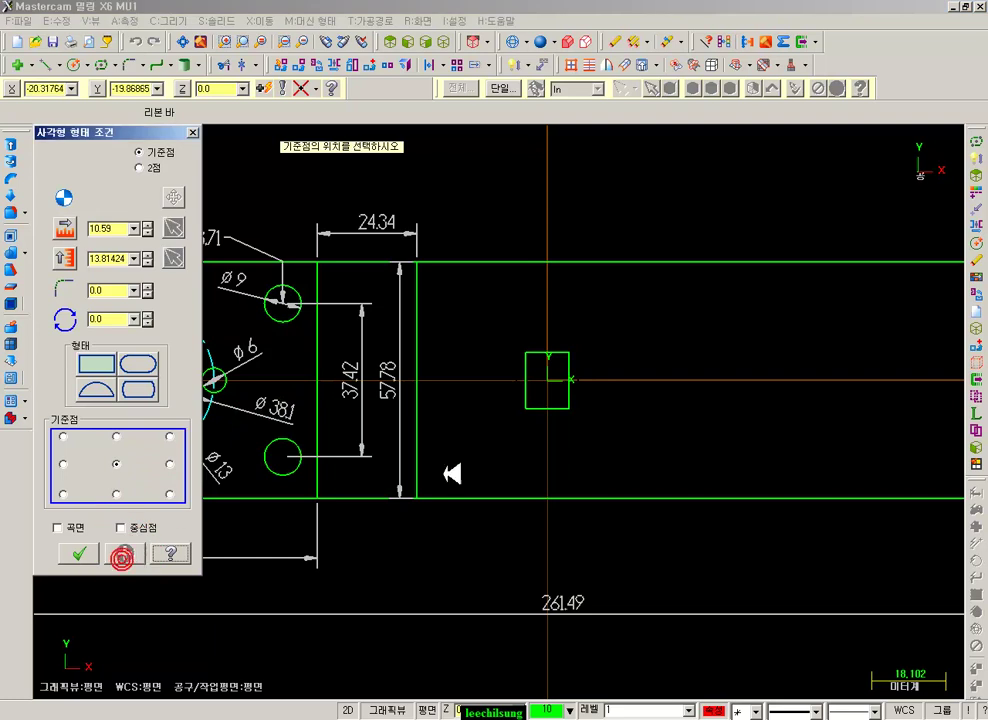
- Draw a second rectangle centred on the origin, 60.9 mm wide and 48.38 mm high
click(555, 384)
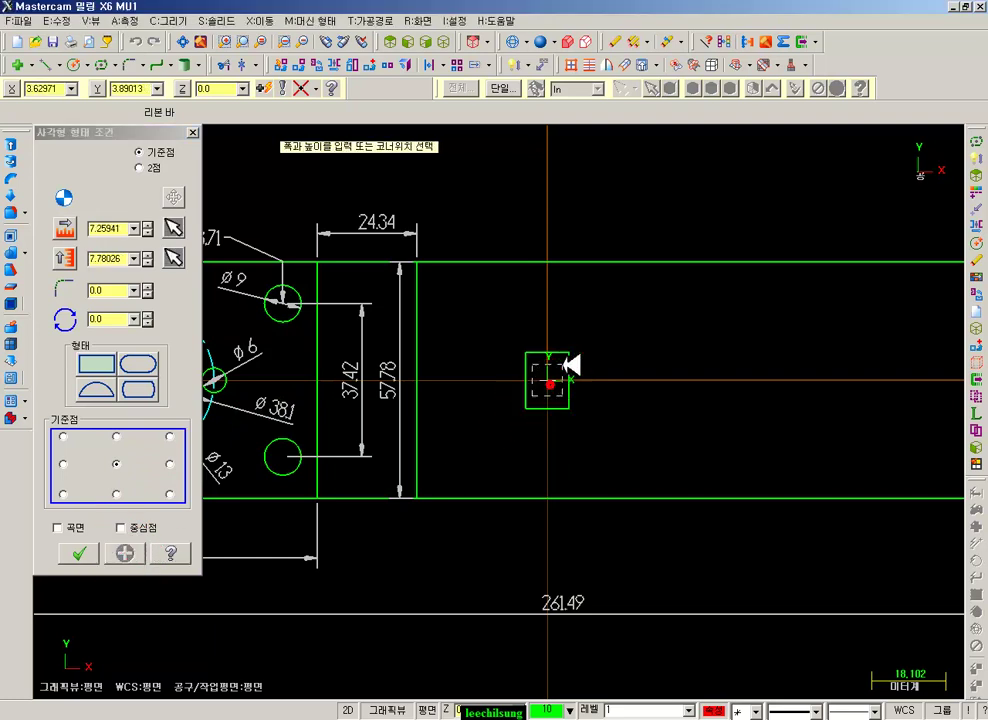
click(644, 275)
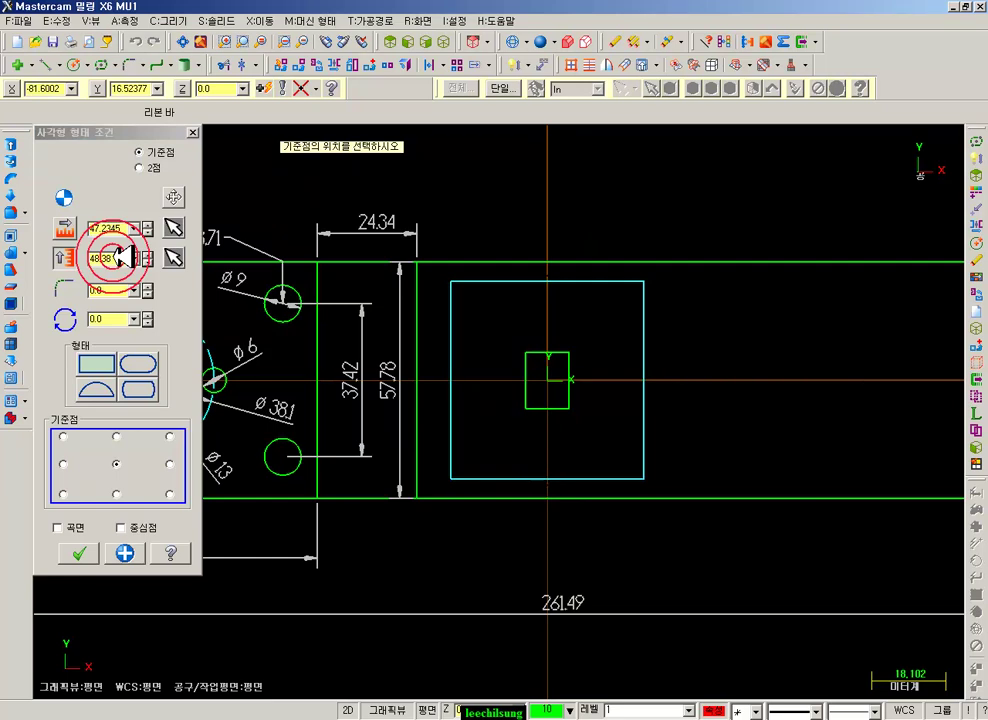
click(105, 228)
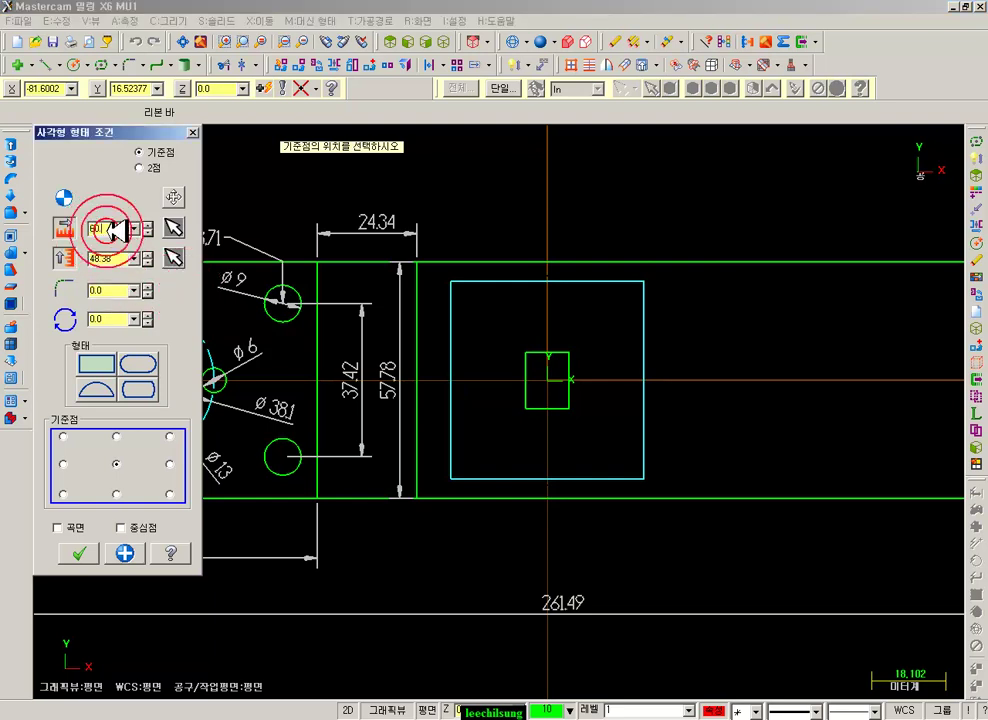
text(7)
key(Return)
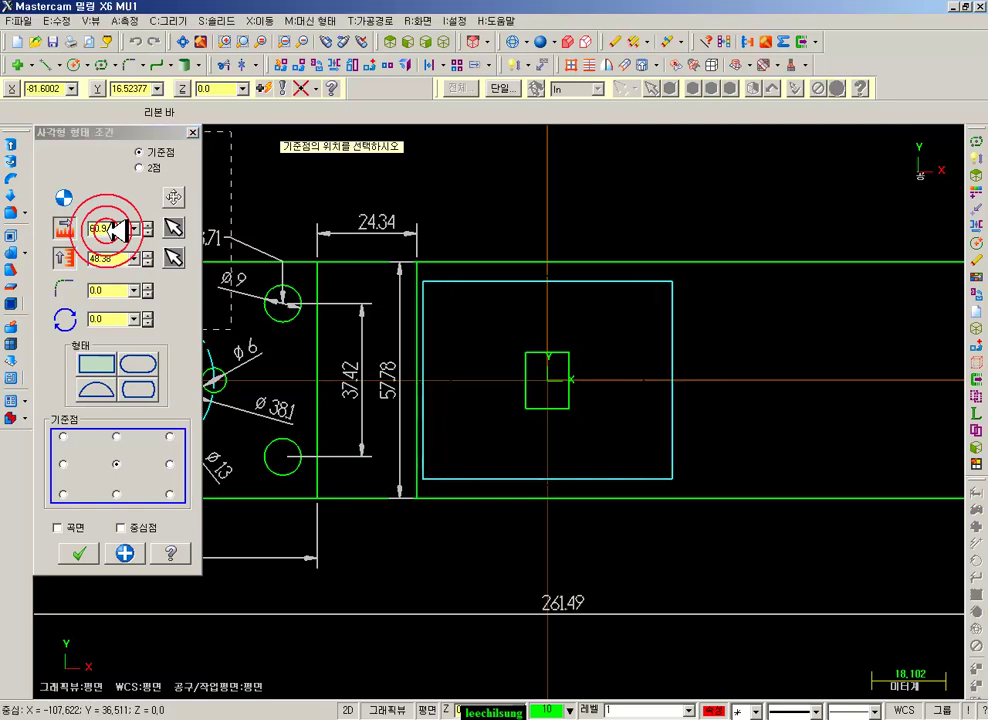
click(79, 553)
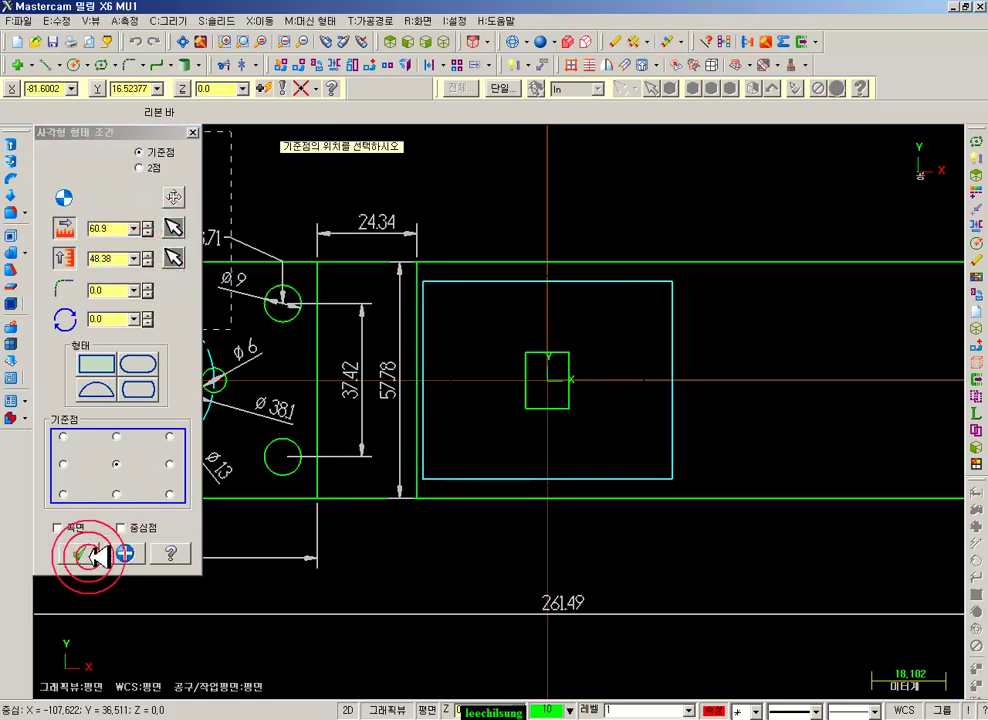
- Dimension the small rectangle's width above the outline, with the text to the right of the extension lines
scroll(571, 379, up, 2)
click(519, 64)
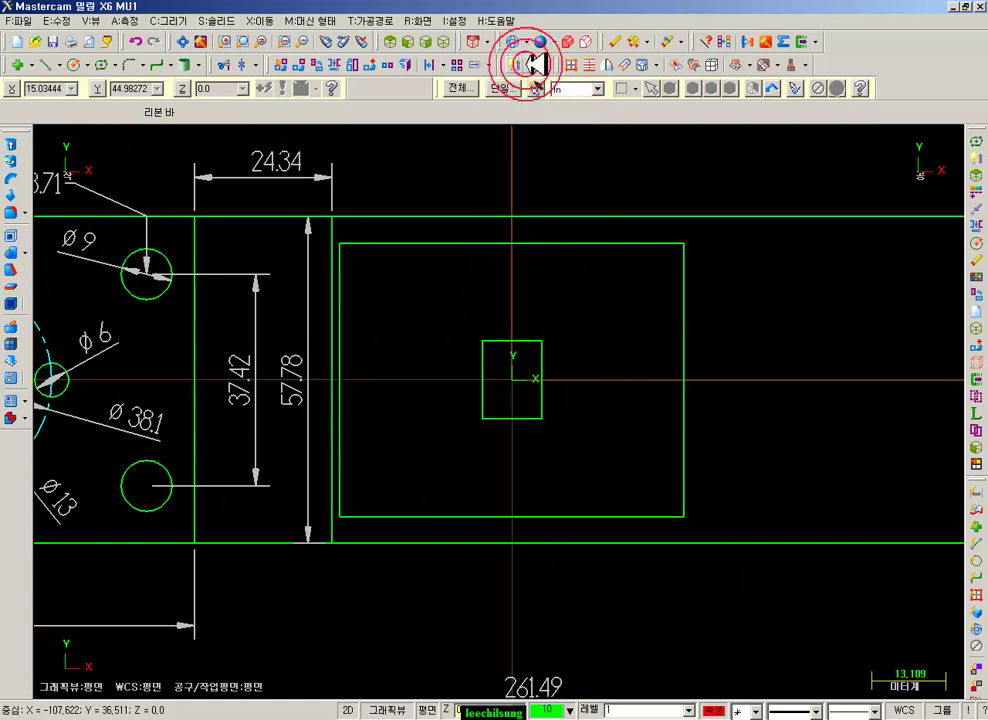
click(483, 379)
click(541, 379)
drag(521, 171, 579, 170)
click(579, 170)
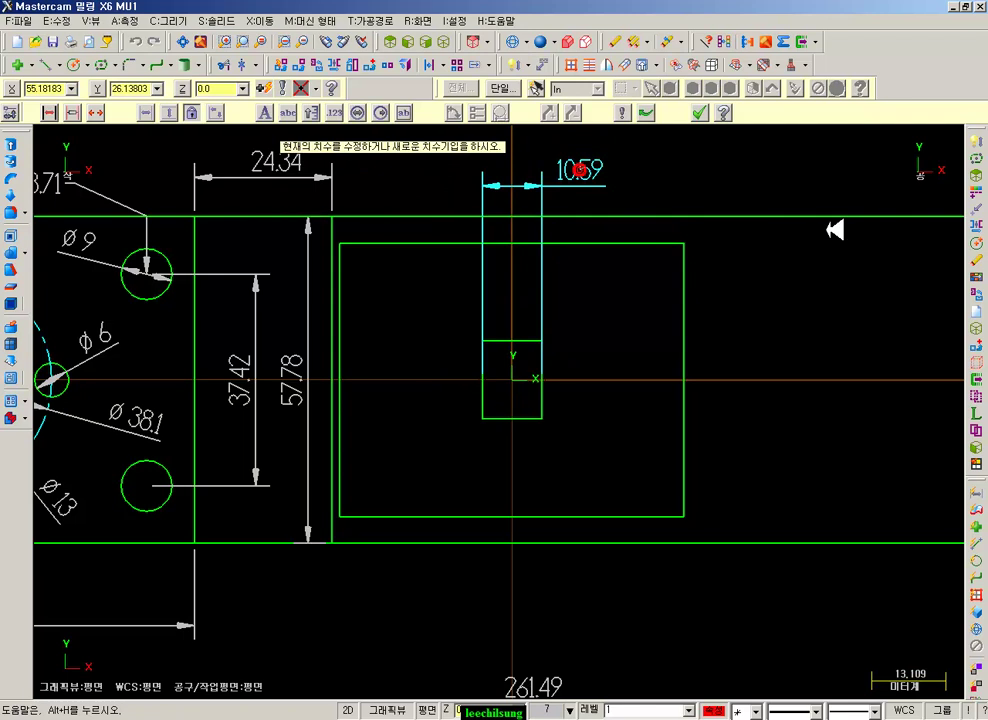
- Dimension the large rectangle's width below the outline and its height to the right of the rectangle
click(652, 517)
click(567, 591)
click(735, 327)
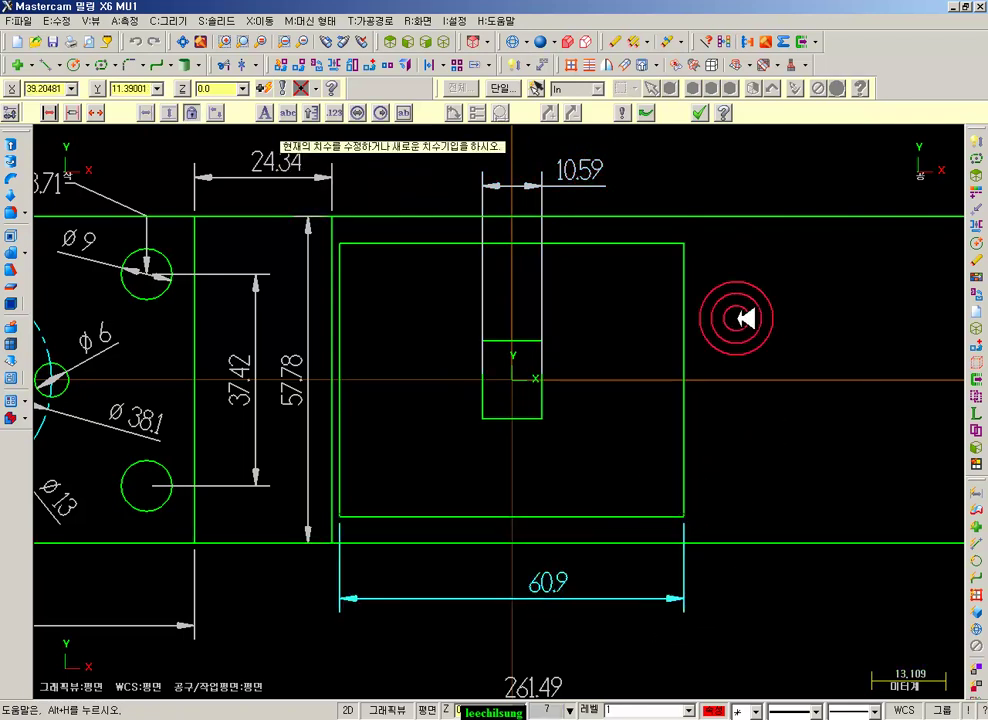
click(741, 374)
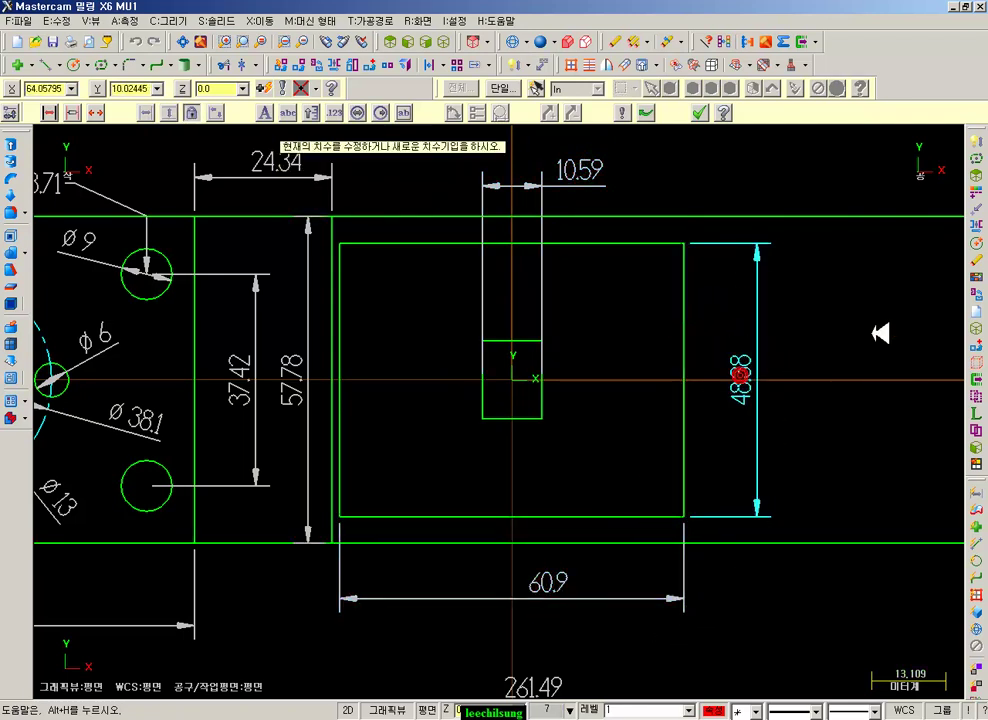
click(699, 112)
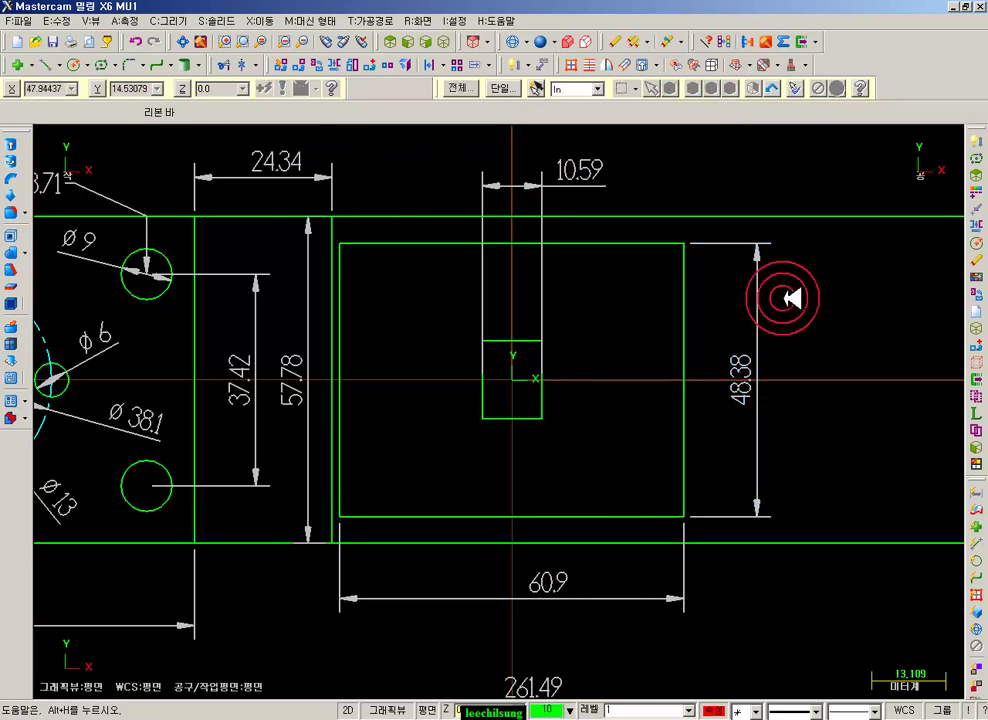
- Draw four lines joining the large rectangle's corners to the midpoints of the small rectangle's nearest vertical sides
scroll(895, 436, down, 1)
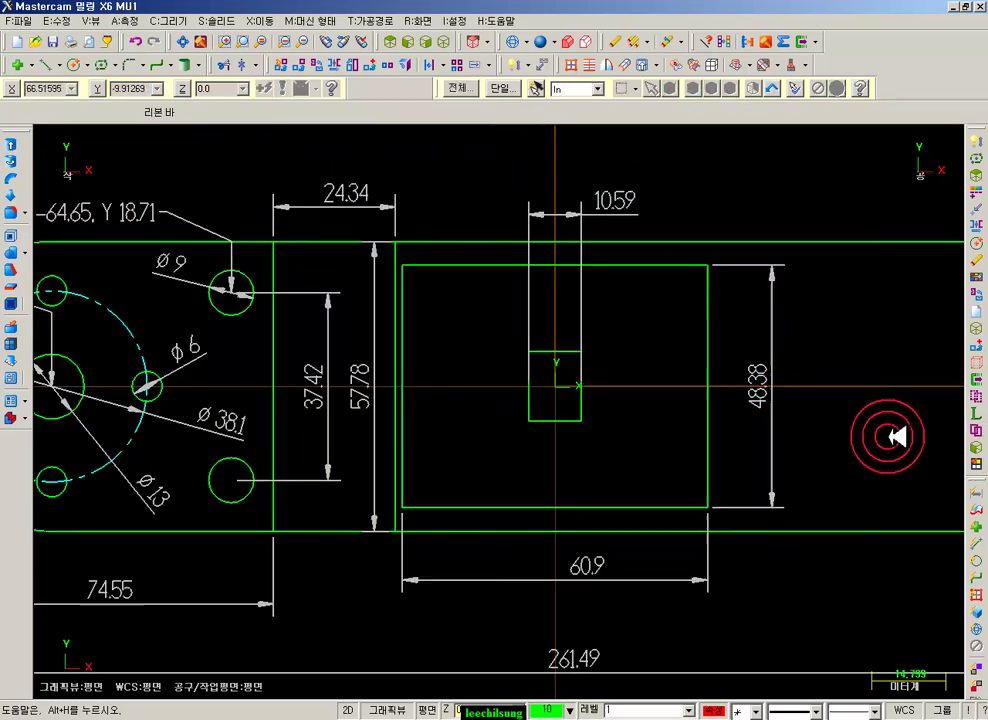
scroll(650, 355, up, 1)
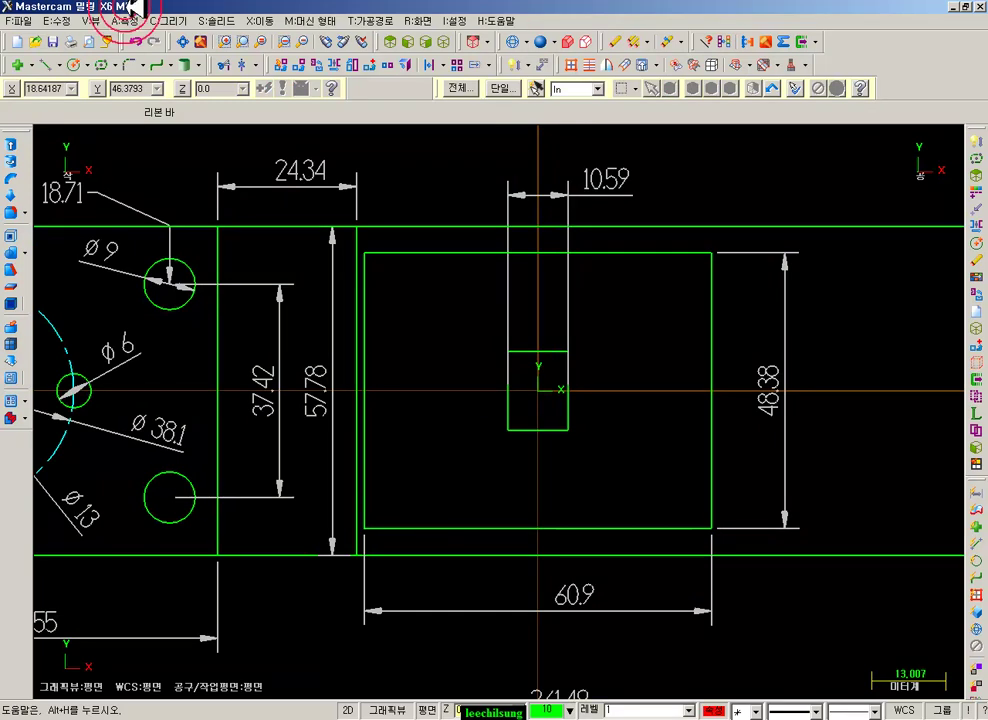
click(45, 65)
click(711, 255)
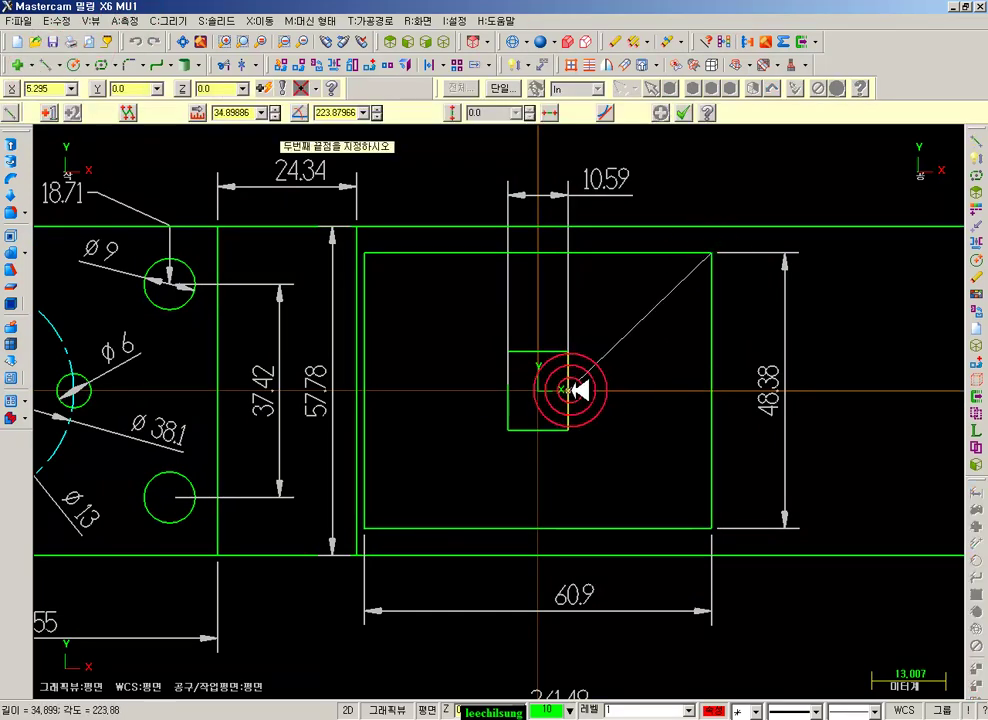
click(577, 391)
click(711, 527)
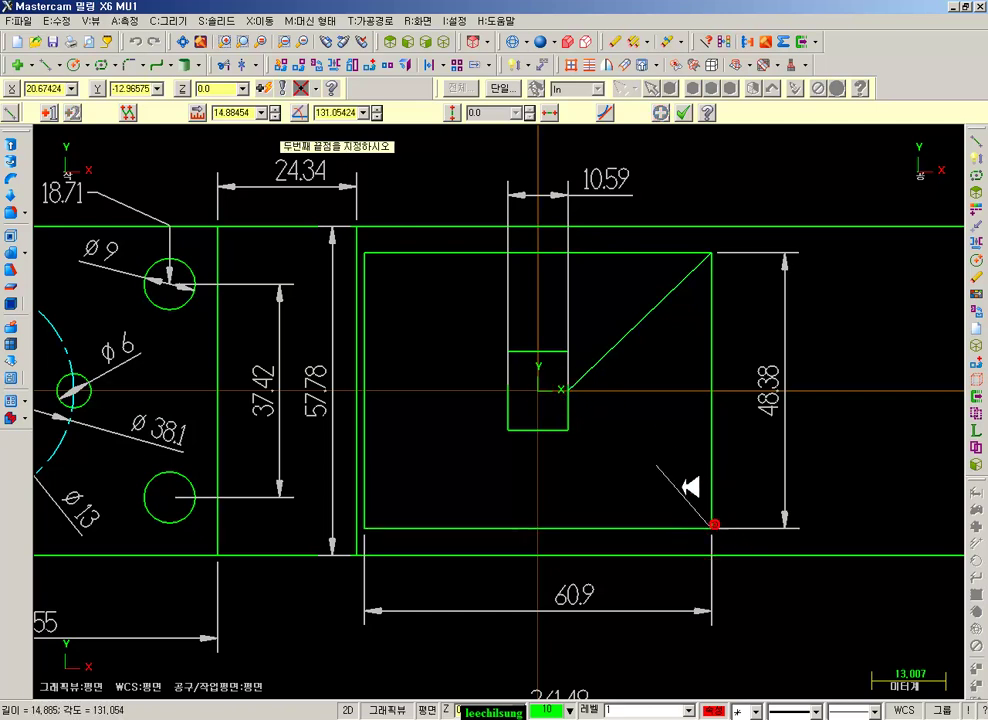
click(578, 392)
click(508, 391)
click(509, 389)
click(365, 523)
click(927, 216)
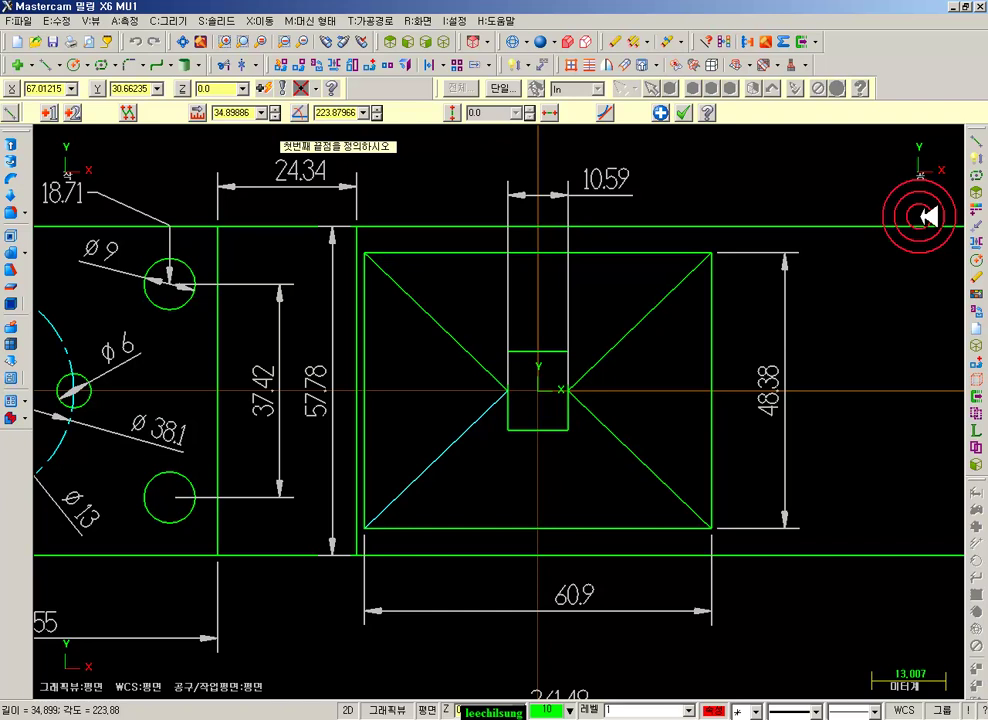
click(683, 112)
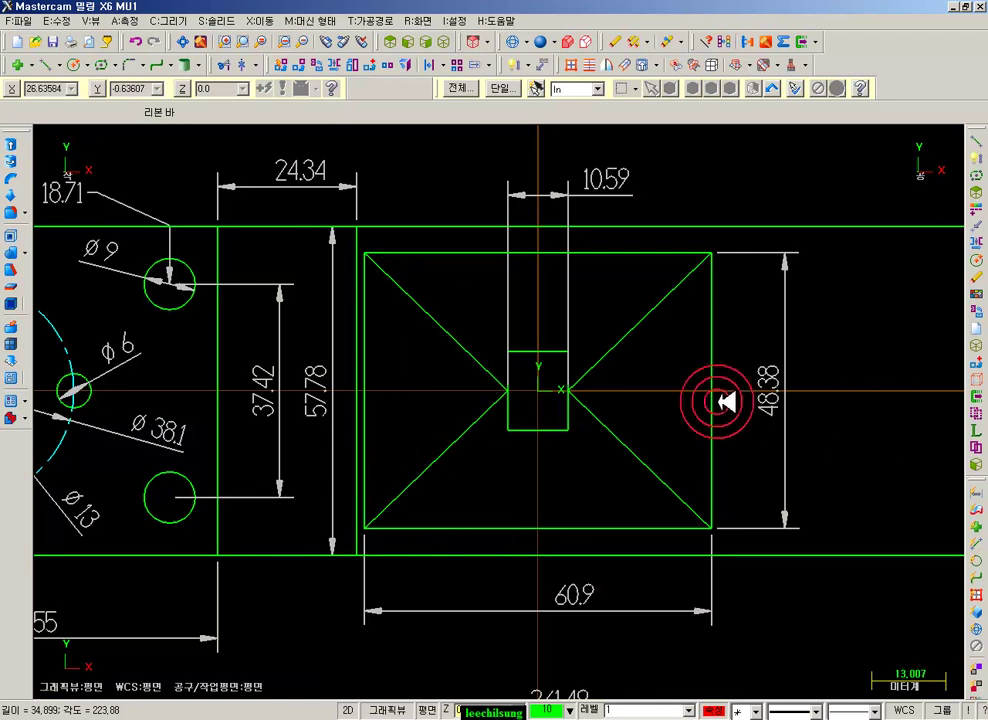
- Dimension the angle between the two diagonal lines on the left, placing it inside the large rectangle
click(514, 65)
click(467, 335)
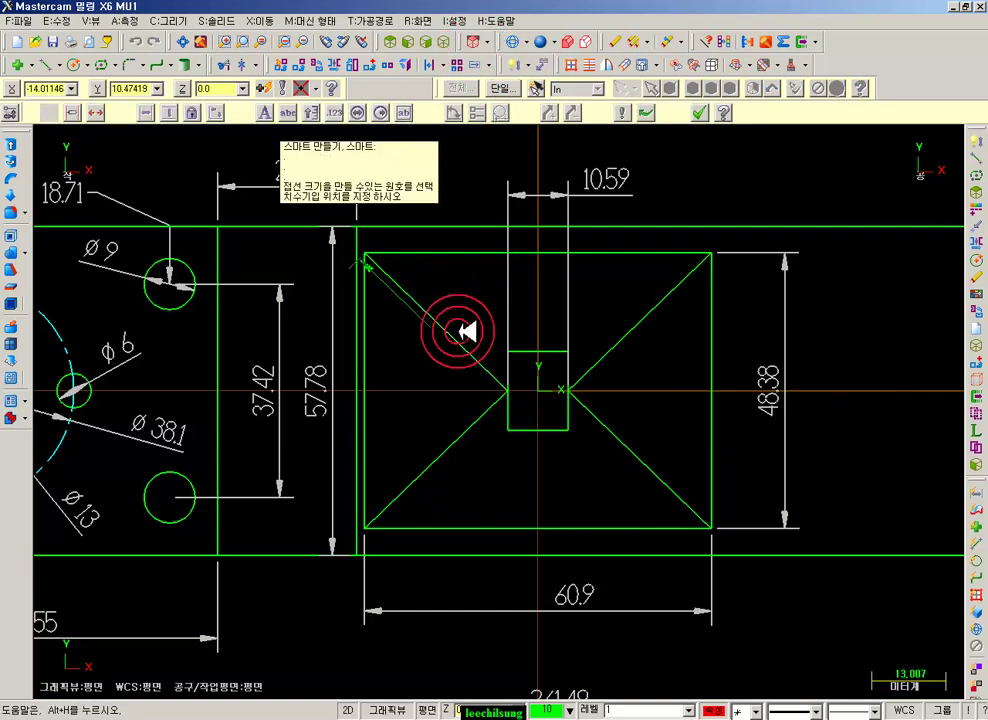
click(474, 419)
click(442, 400)
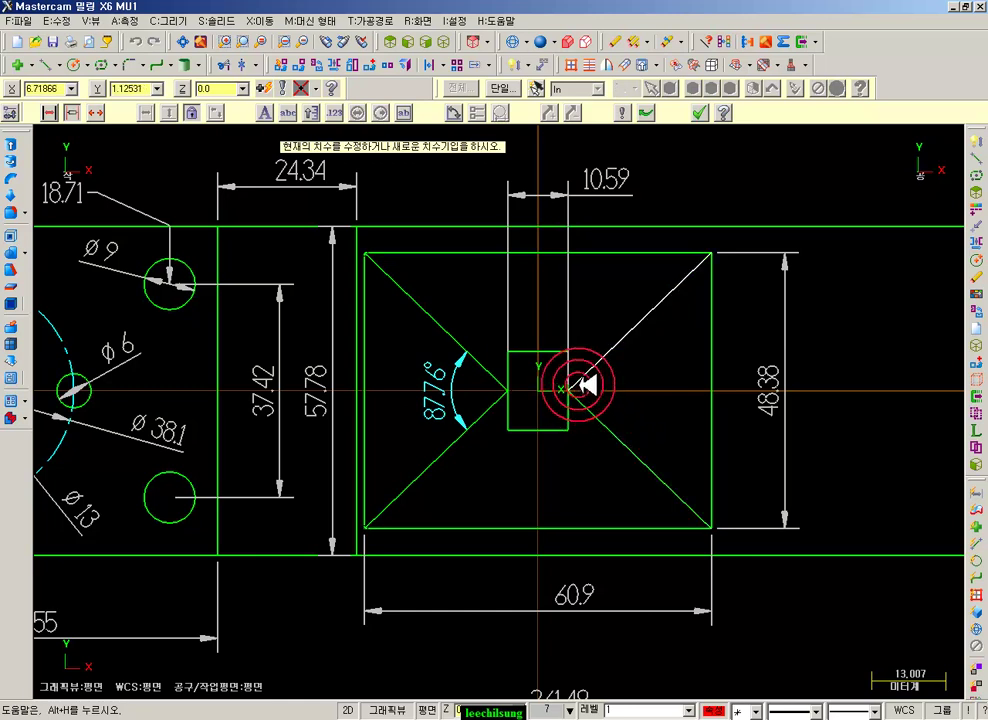
click(440, 402)
click(462, 368)
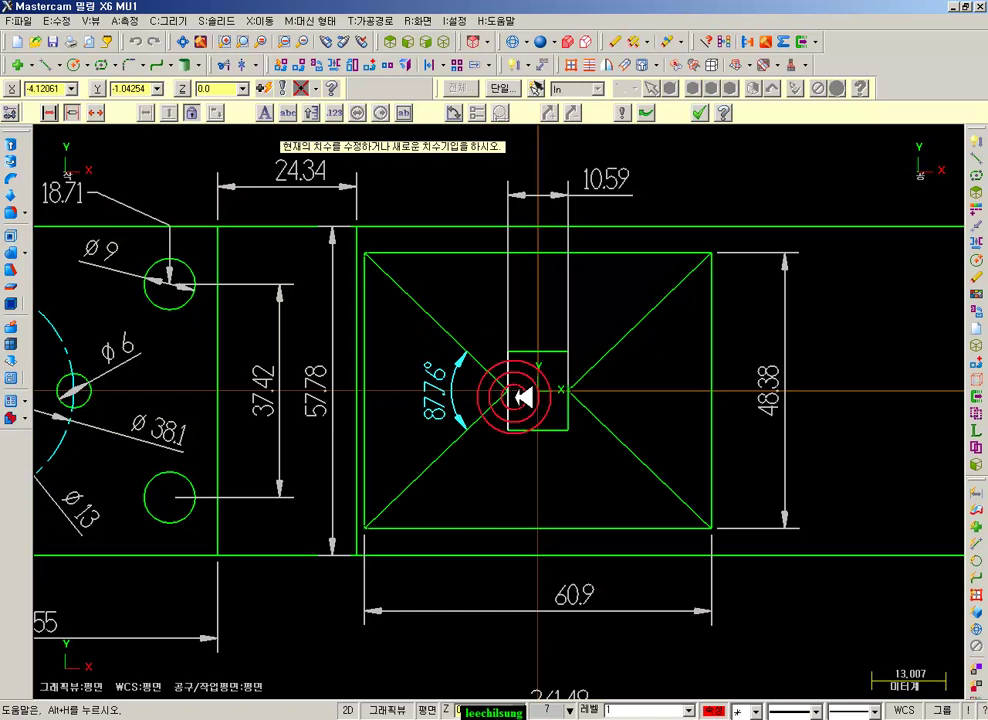
scroll(472, 400, up, 1)
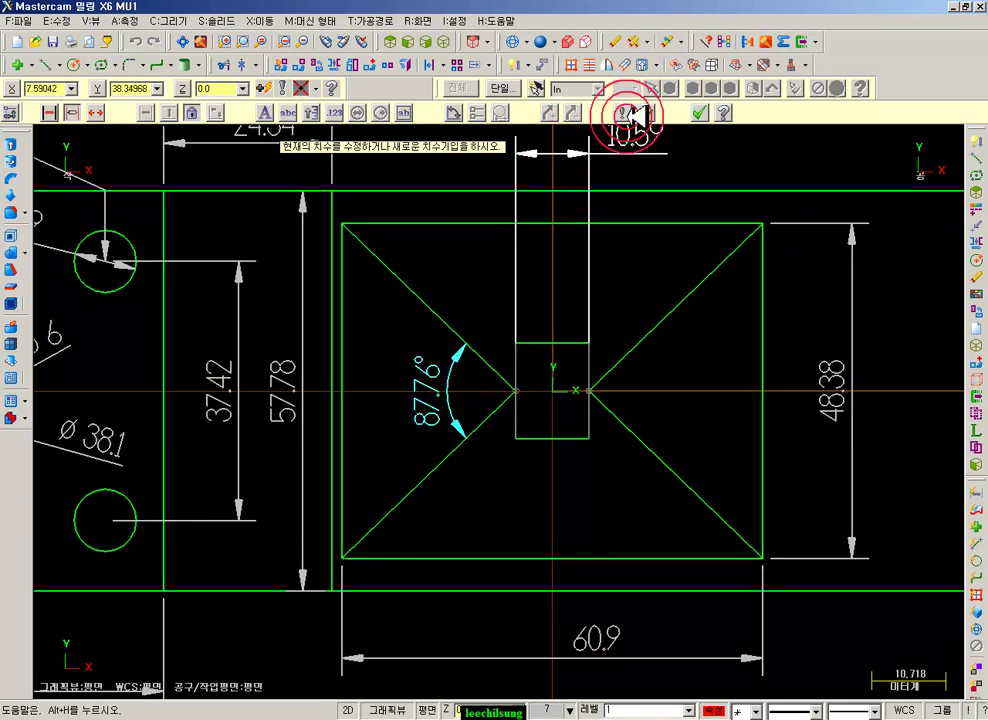
- Set the number of decimal places to 1 for the angle dimension in the drafting options
click(622, 110)
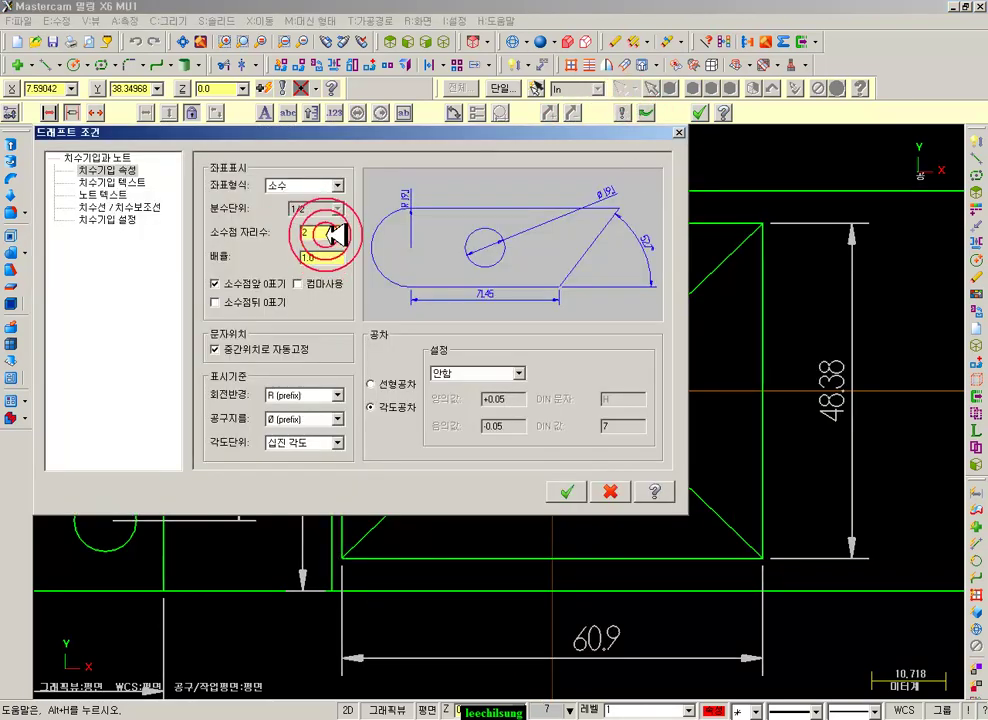
click(272, 236)
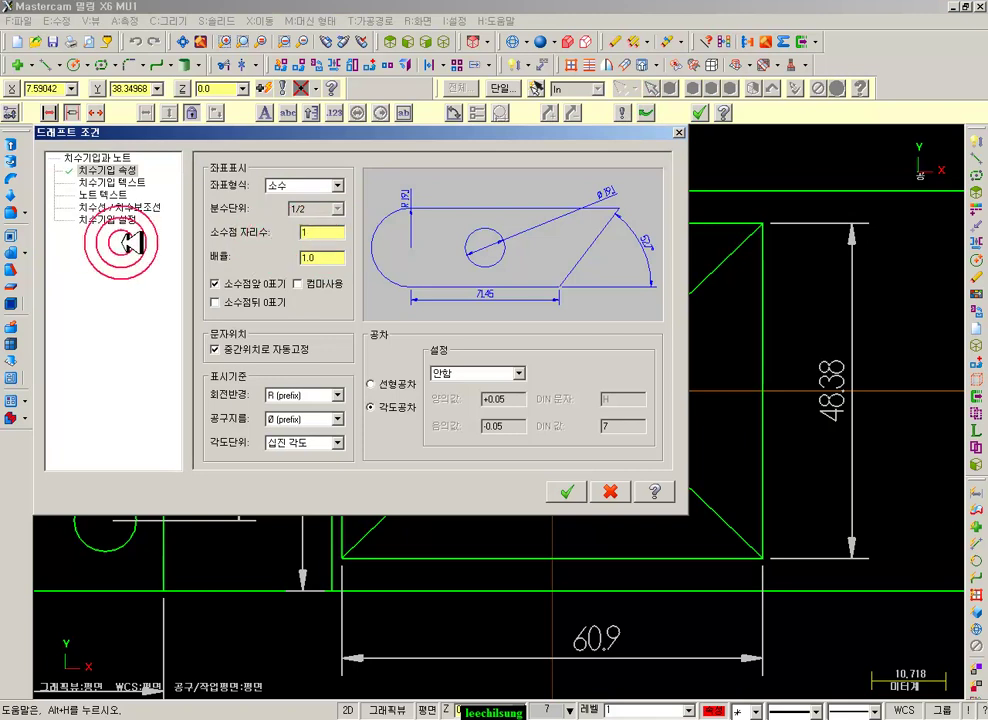
click(566, 491)
- Dimension the angle between the two diagonal lines on the right, placing it inside the large rectangle
scroll(572, 494, up, 1)
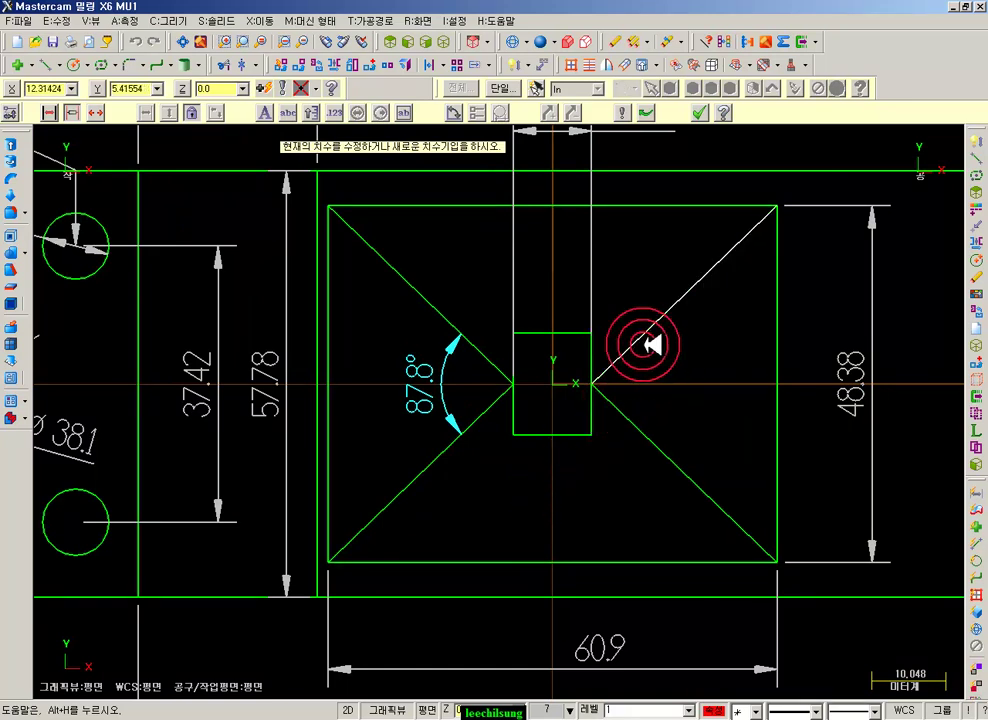
click(643, 345)
click(637, 419)
click(695, 392)
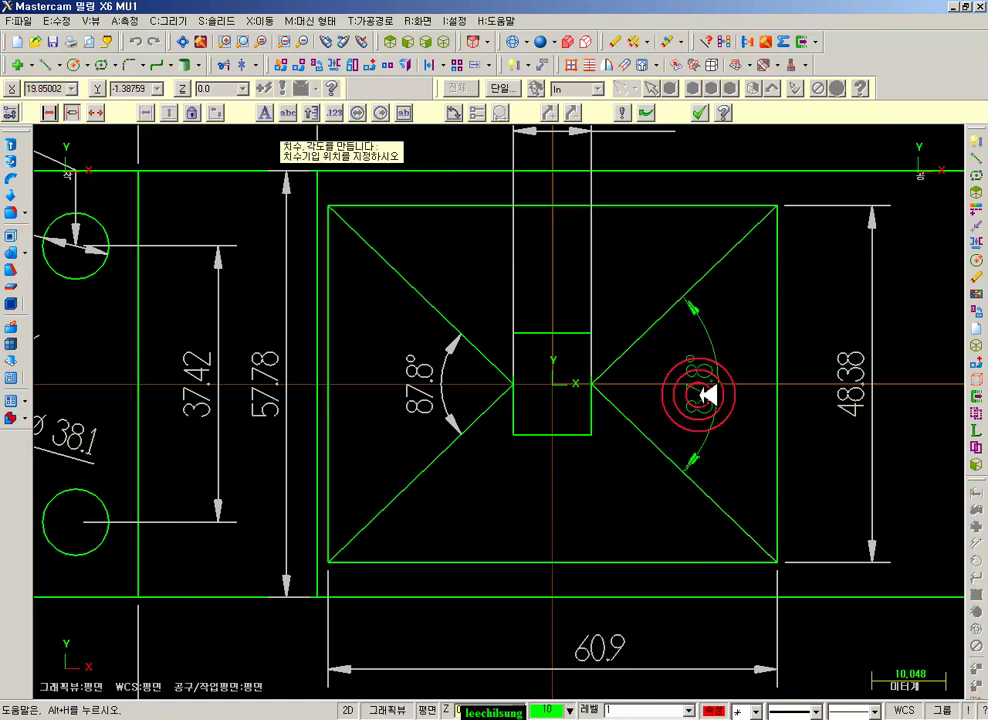
click(894, 525)
click(699, 112)
- Fillet both upper corners and the left waist of the bow-tie profile with a 6.4 mm radius
click(325, 42)
click(130, 65)
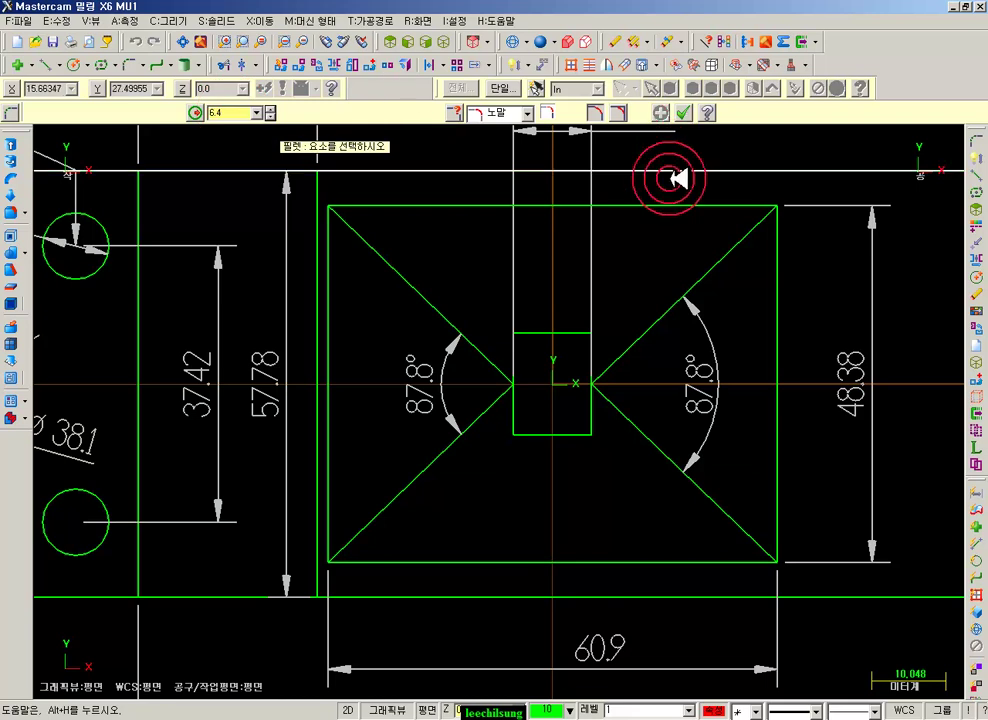
click(650, 206)
click(657, 310)
click(487, 207)
click(444, 320)
click(428, 467)
- Fillet both lower corners and the right waist of the bow-tie profile with a 6.4 mm radius
click(428, 468)
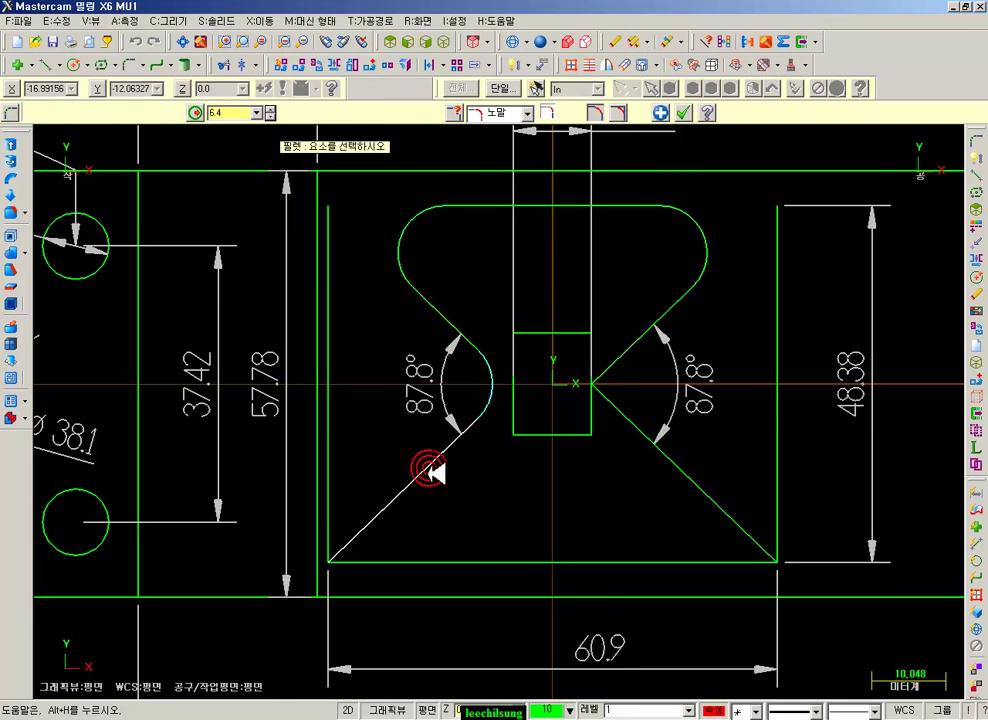
click(455, 562)
click(560, 562)
click(652, 446)
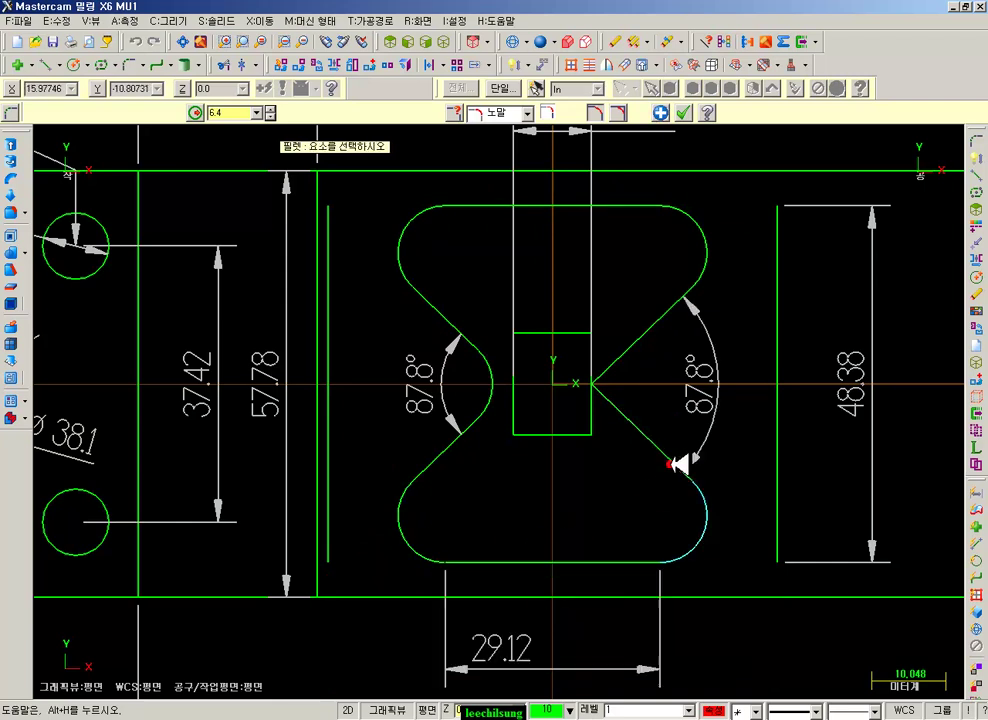
click(636, 426)
click(657, 324)
click(684, 112)
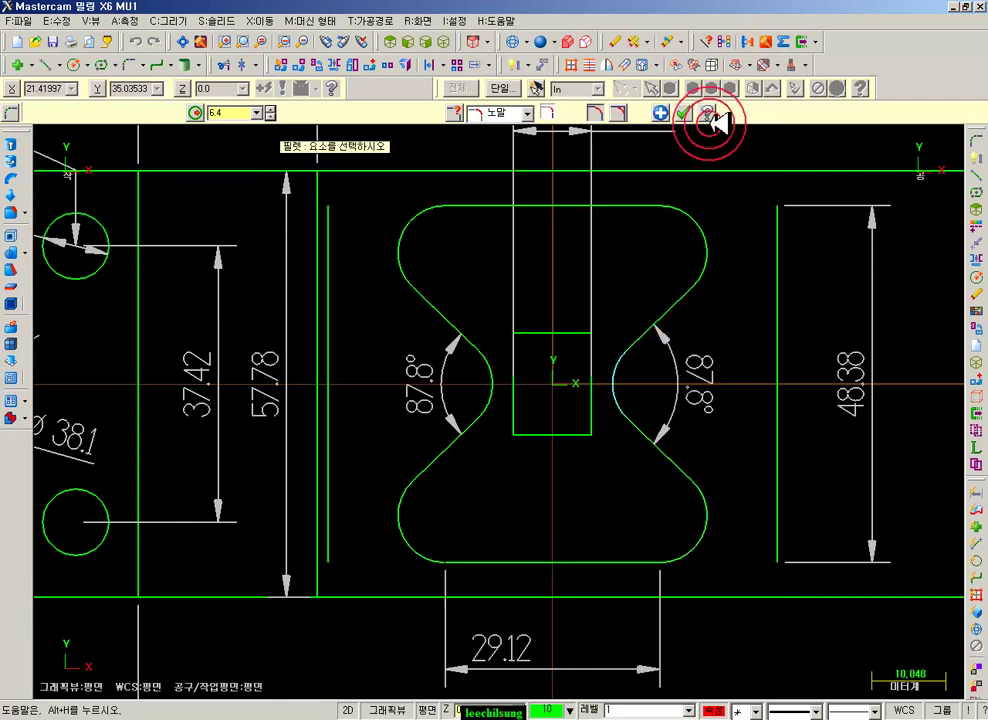
- Show the operations manager and delete all dimensions and notes from the drawing
scroll(628, 302, down, 1)
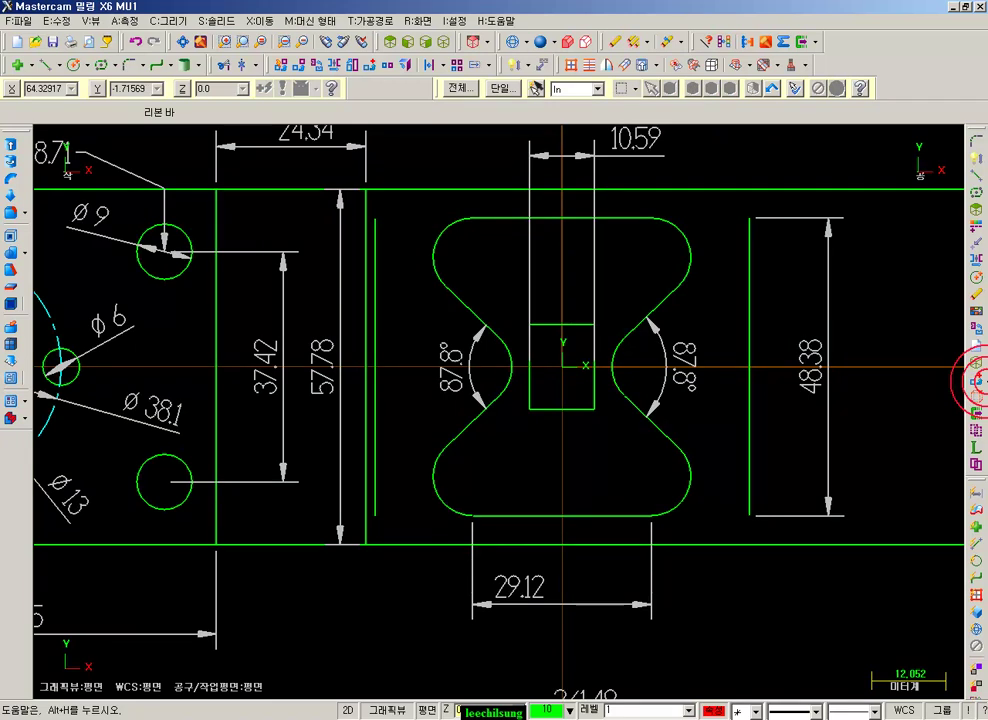
key(alt+o)
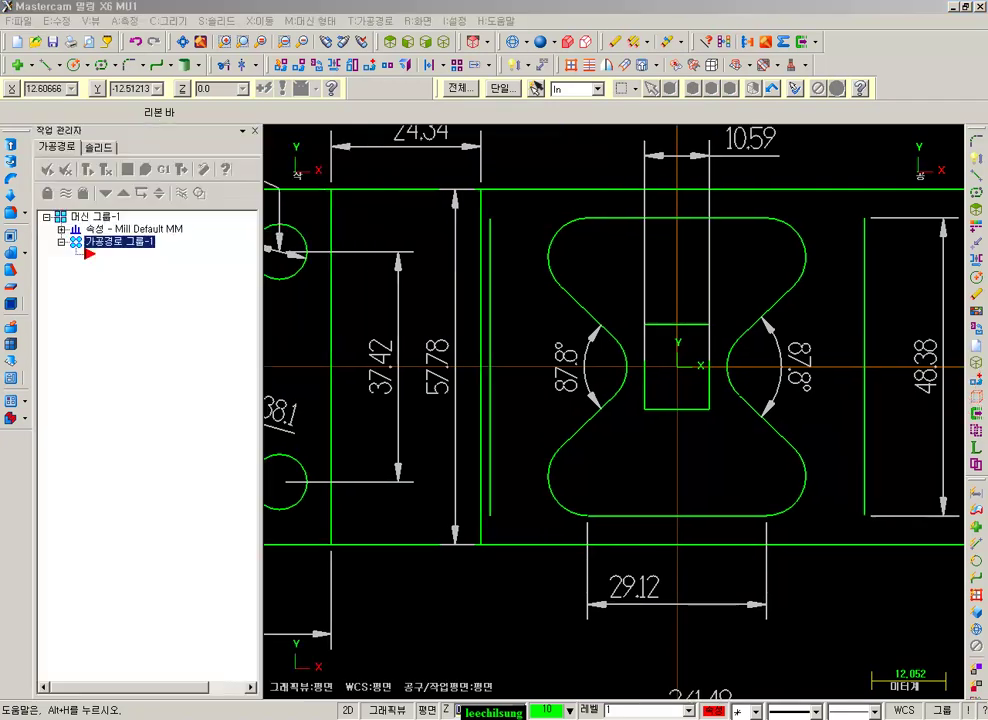
click(193, 41)
scroll(633, 359, up, 2)
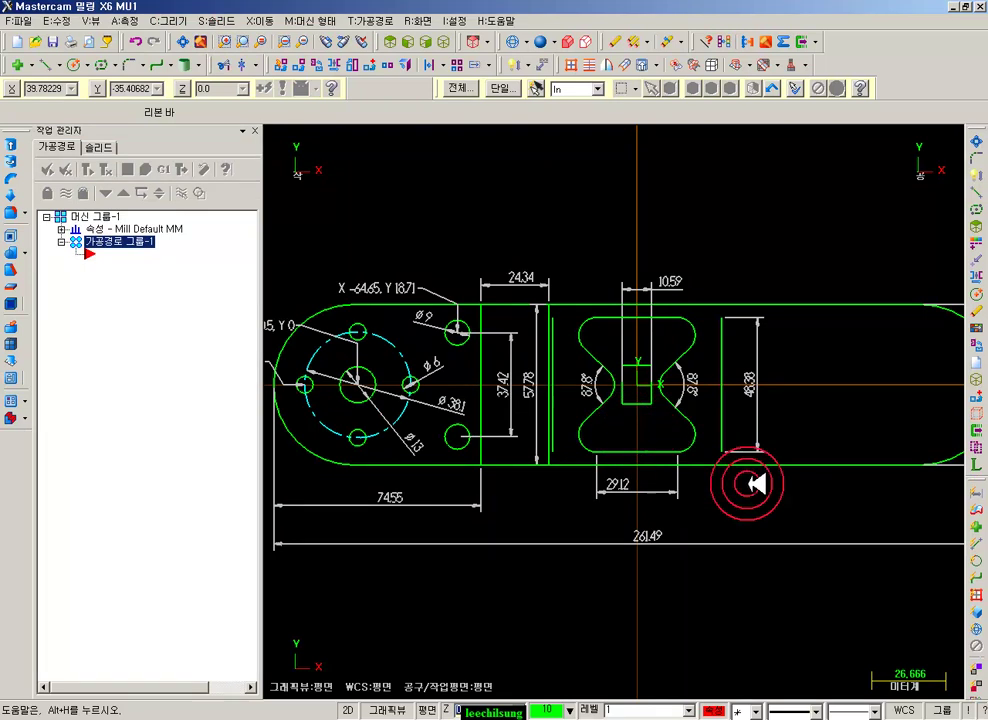
scroll(687, 464, up, 1)
scroll(700, 400, down, 3)
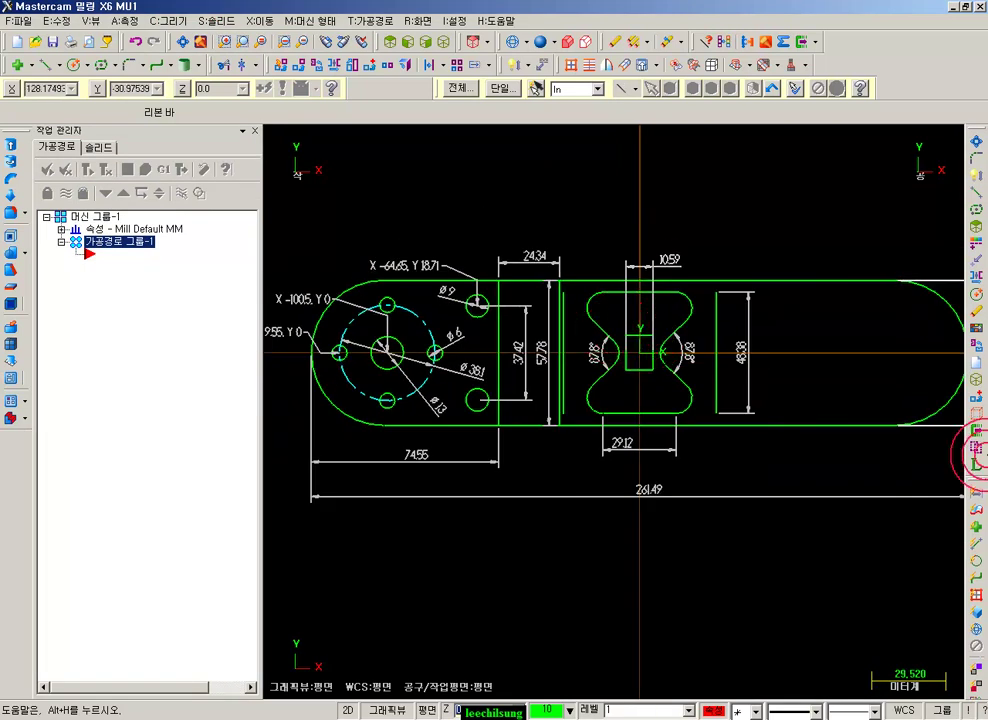
click(978, 512)
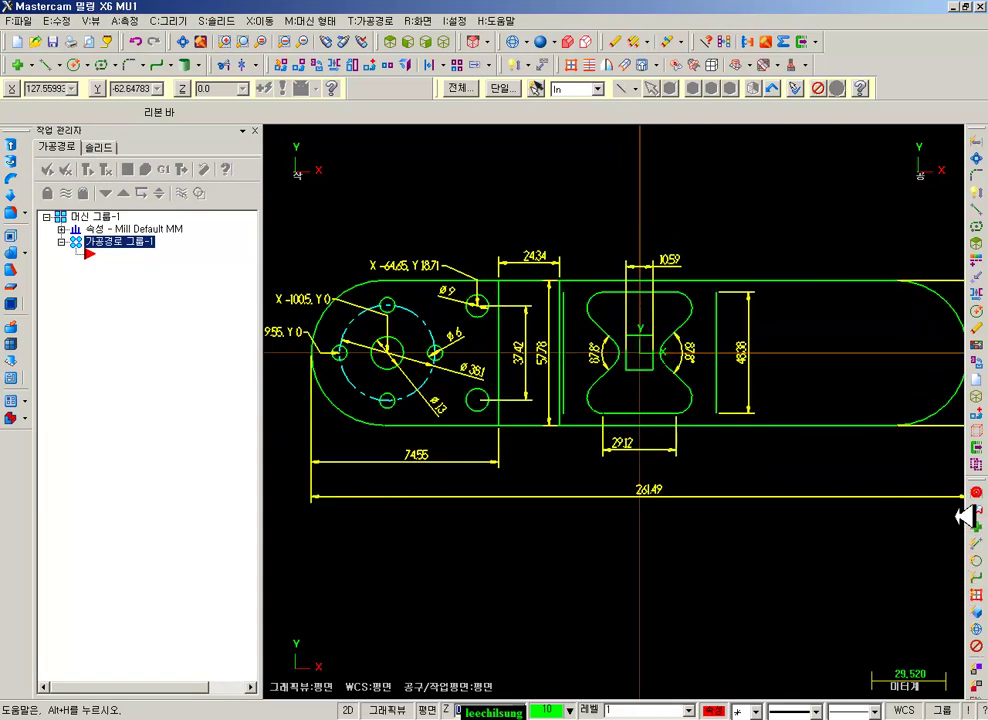
key(Delete)
- Delete the two leftover vertical rectangle sides beside the bow-tie profile
scroll(680, 498, up, 2)
click(730, 303)
click(544, 310)
click(764, 592)
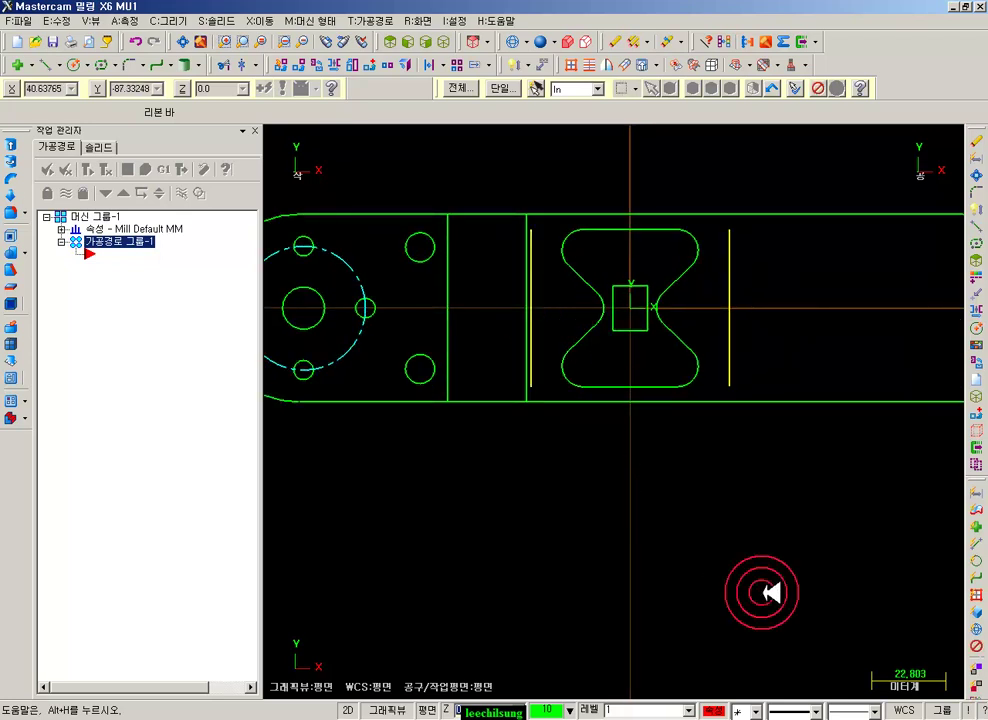
- Delete the small rectangle at the origin and the dash-dot pitch circle on the left
scroll(768, 592, down, 1)
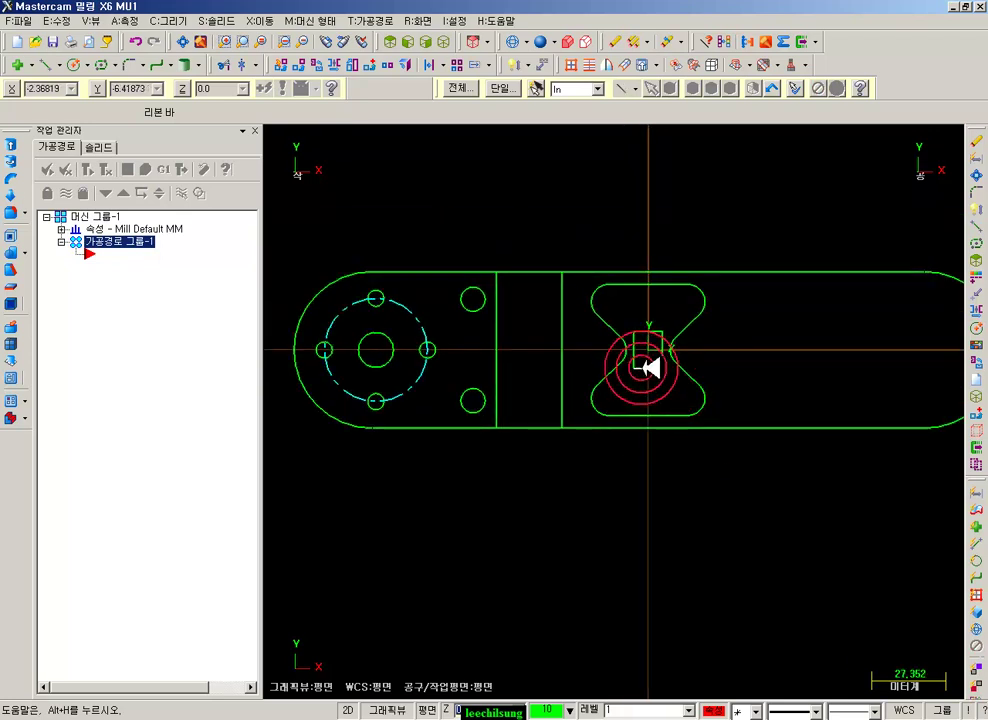
shift+click(648, 323)
key(Delete)
scroll(666, 386, down, 2)
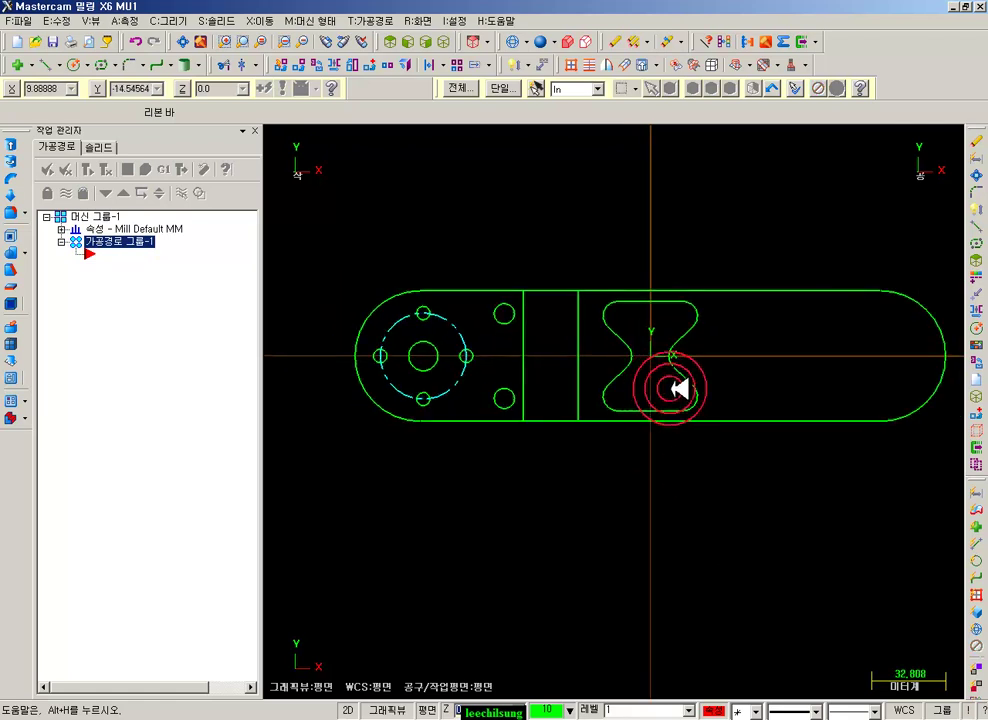
click(449, 387)
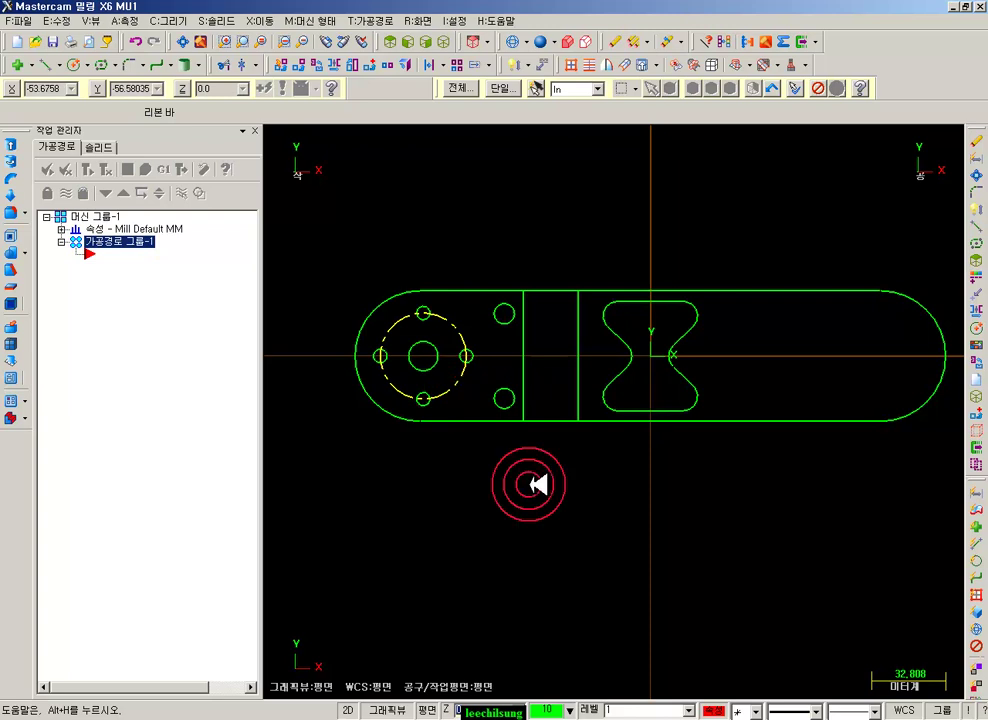
key(Delete)
- Mirror copies of all left-hand holes and both vertical lines, excluding the end arc, about the vertical axis at X 0
scroll(538, 485, up, 1)
drag(619, 470, 311, 166)
scroll(592, 402, up, 2)
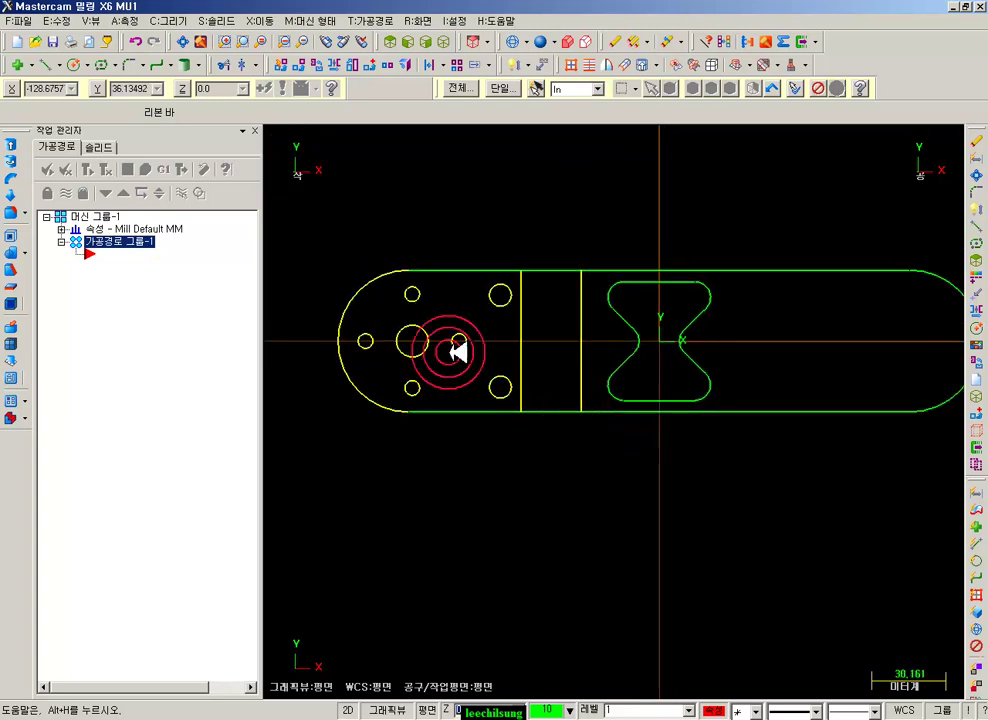
click(378, 281)
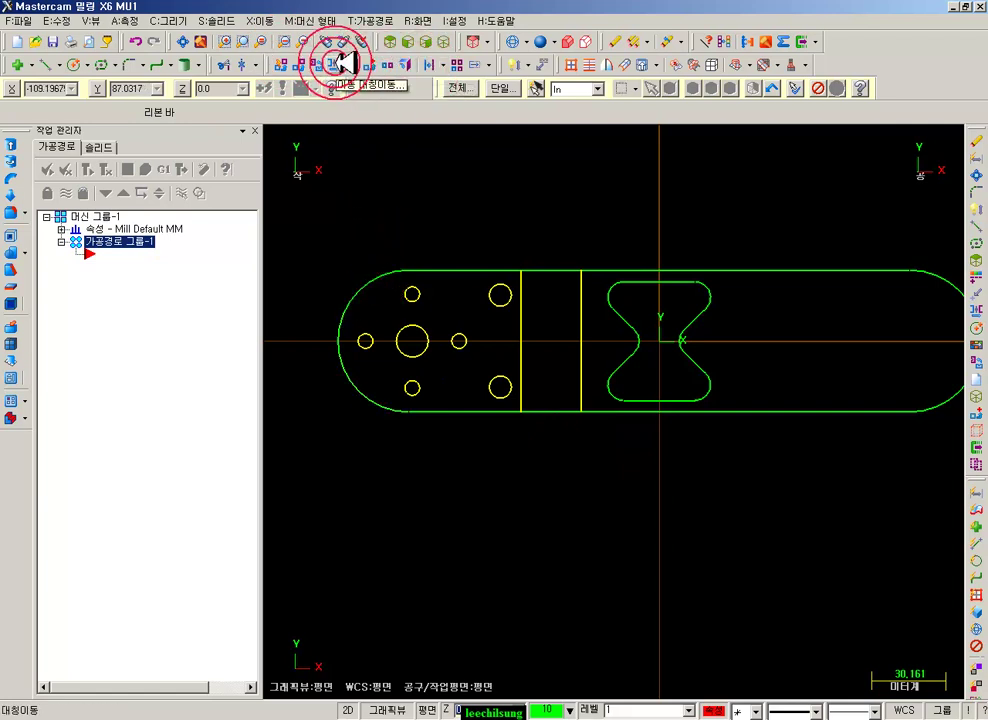
click(337, 62)
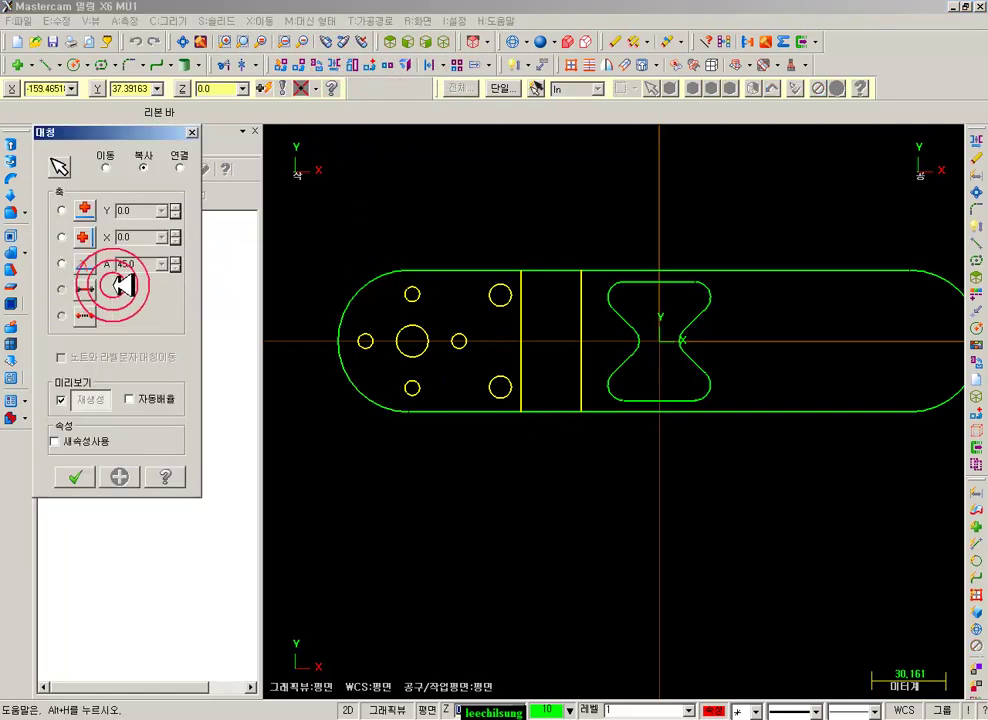
click(62, 237)
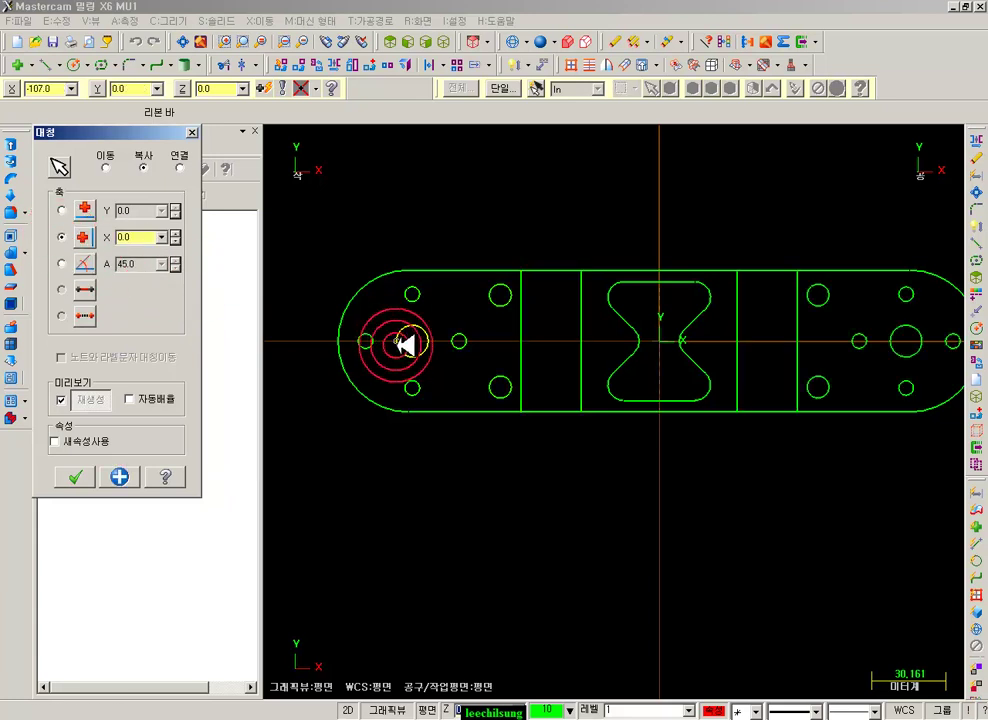
scroll(620, 345, down, 3)
scroll(805, 346, up, 2)
scroll(930, 334, up, 1)
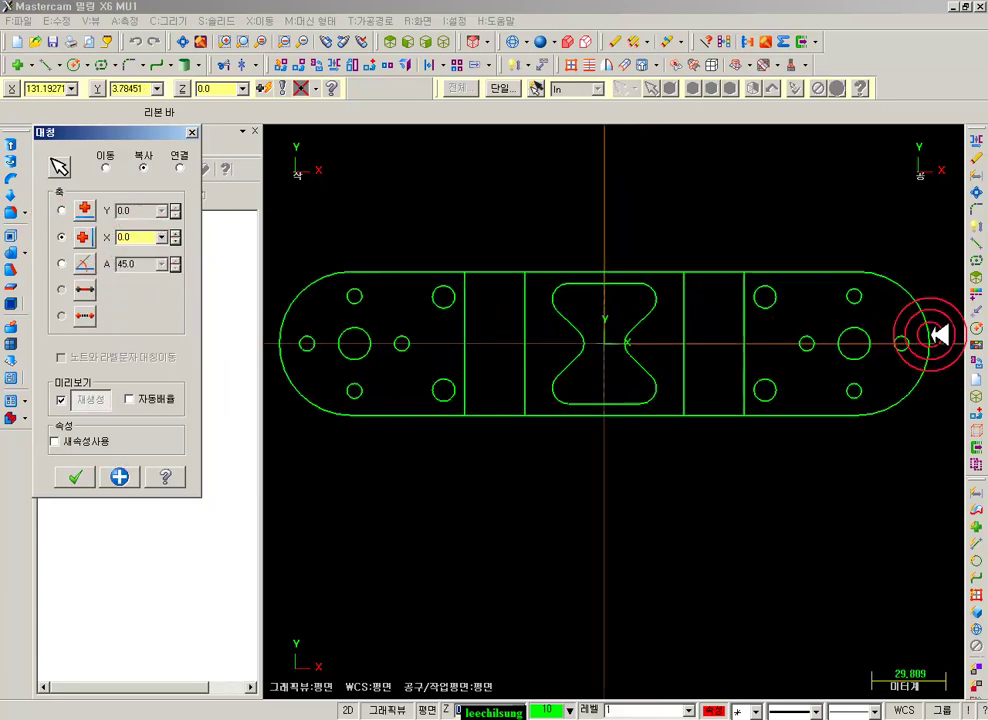
click(82, 480)
- Define rectangular stock from all entities in the machine group's stock setup and set its Z thickness to 50 mm
scroll(613, 431, down, 1)
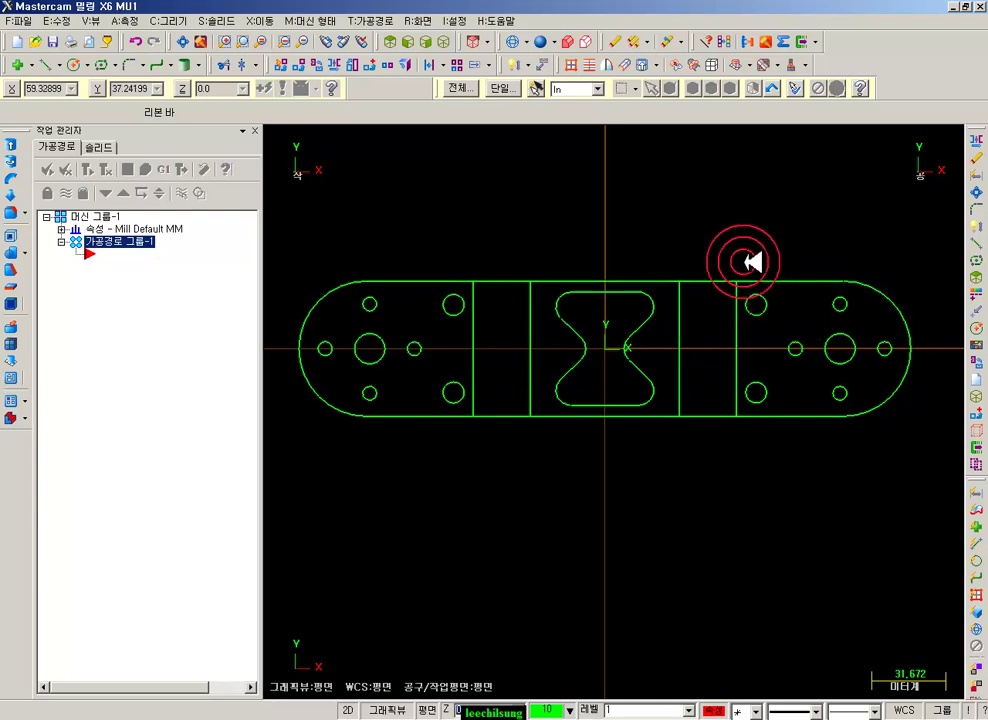
click(442, 42)
scroll(724, 205, up, 1)
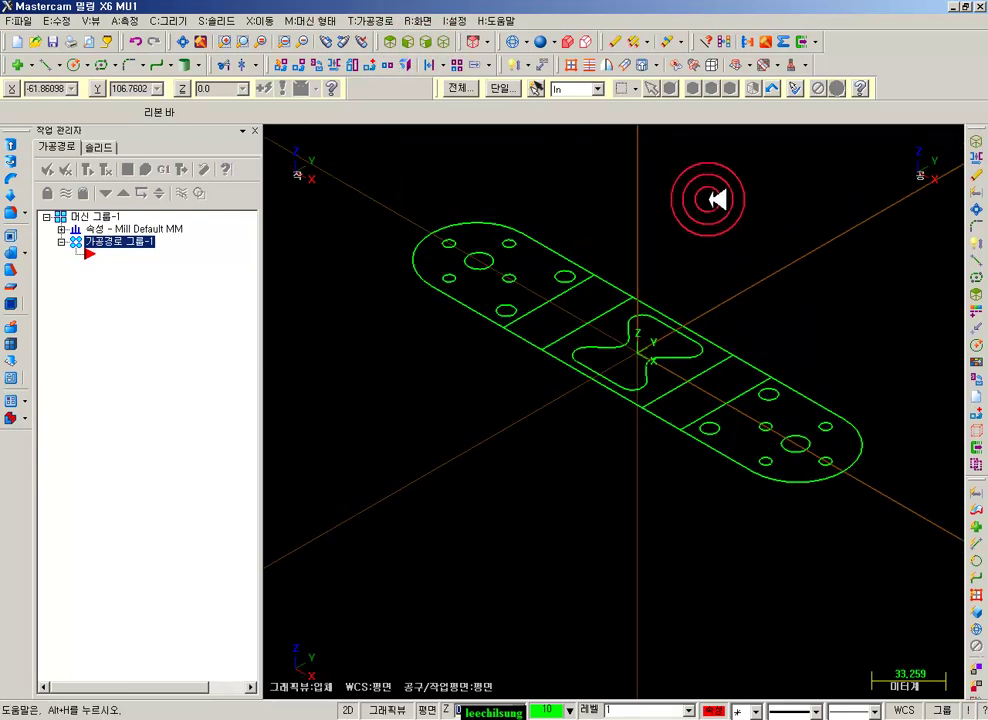
click(61, 229)
click(128, 264)
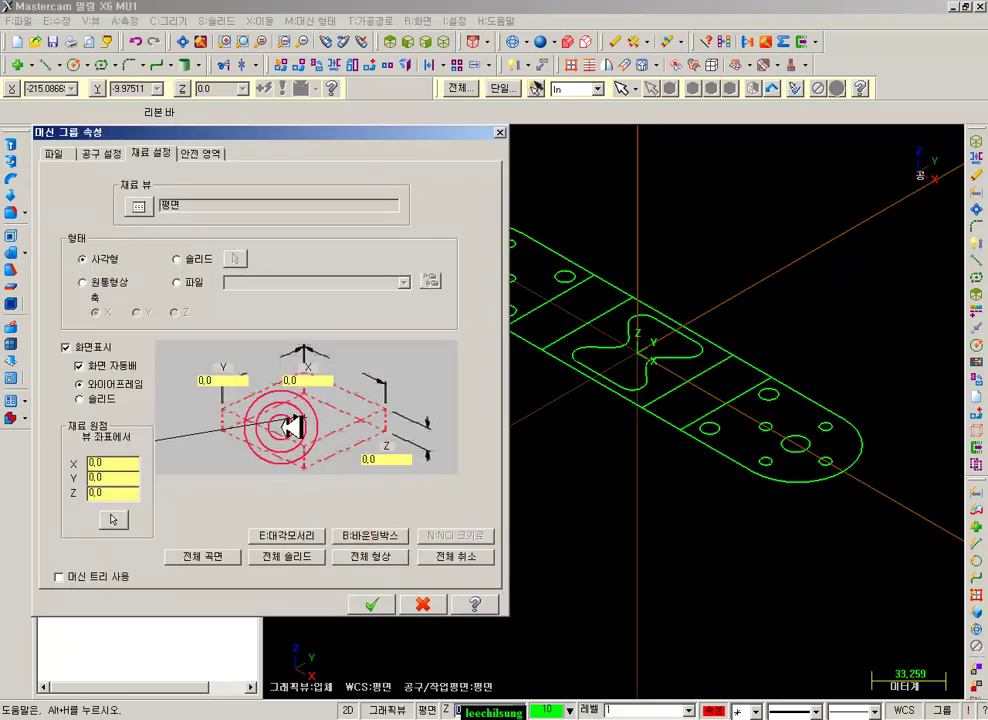
click(381, 558)
click(469, 395)
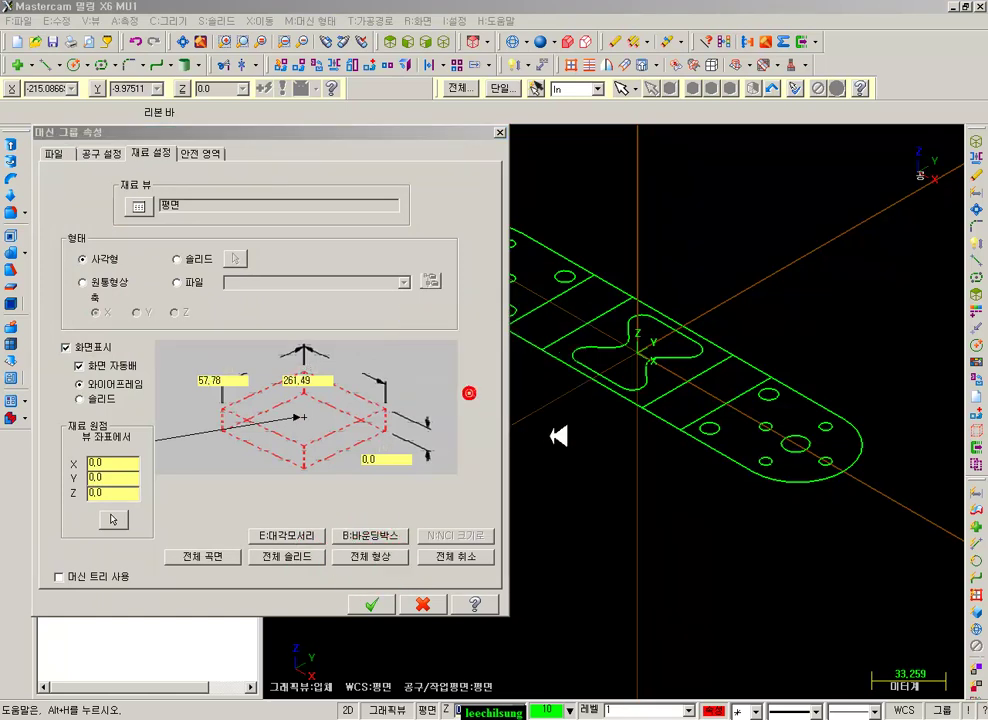
drag(395, 460, 323, 463)
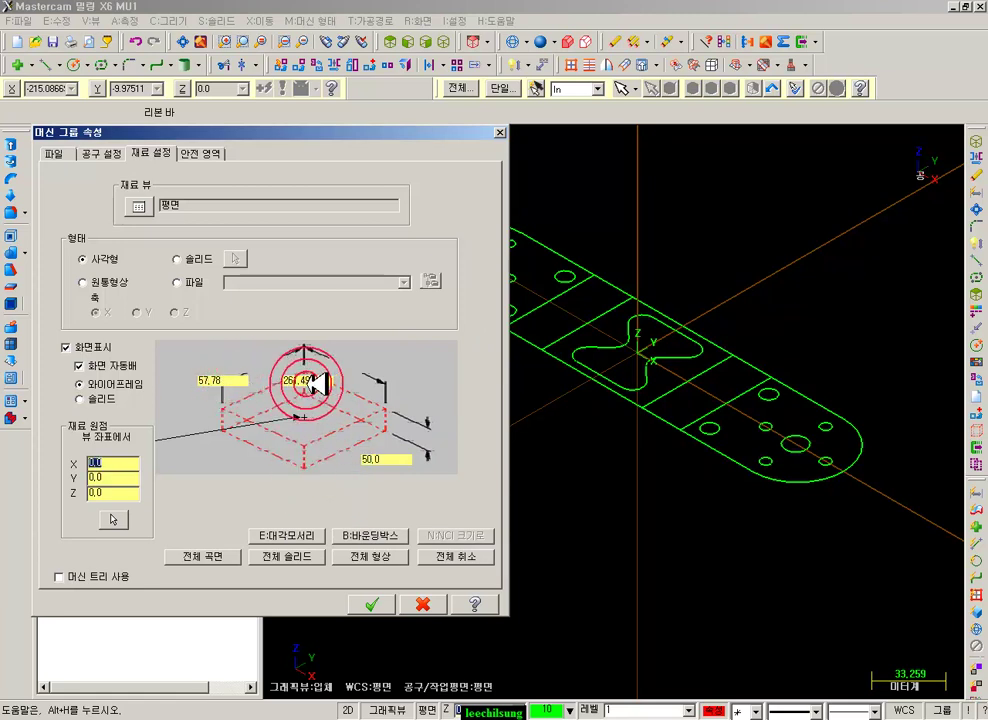
- Set the stock size to X 280 and Y 80 mm with its origin at Z 1, and apply the setup
click(203, 360)
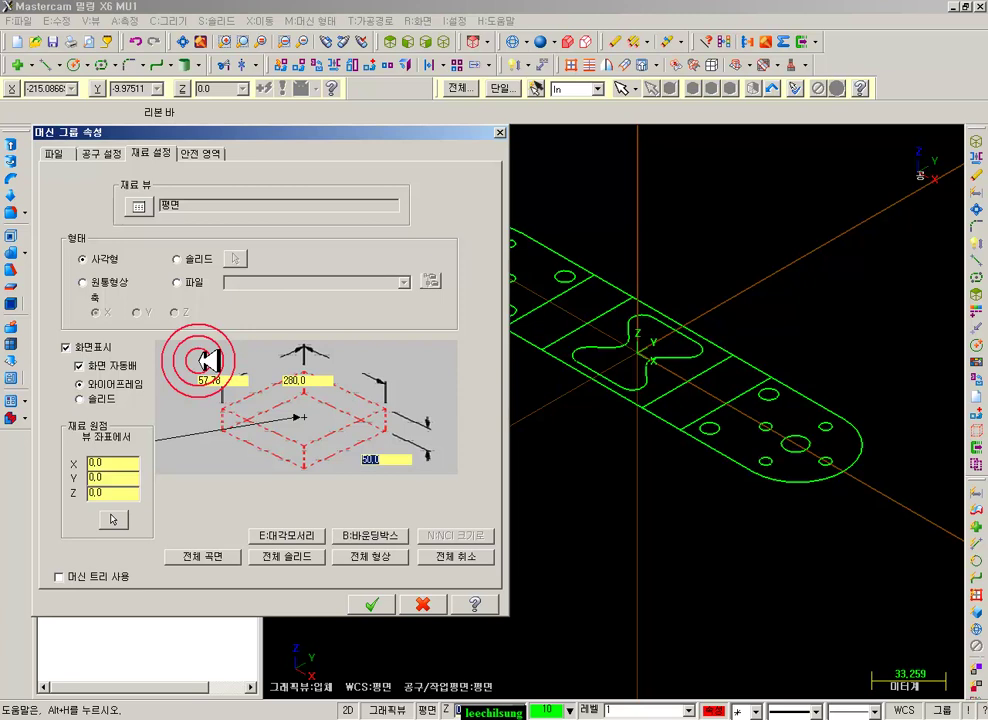
click(234, 378)
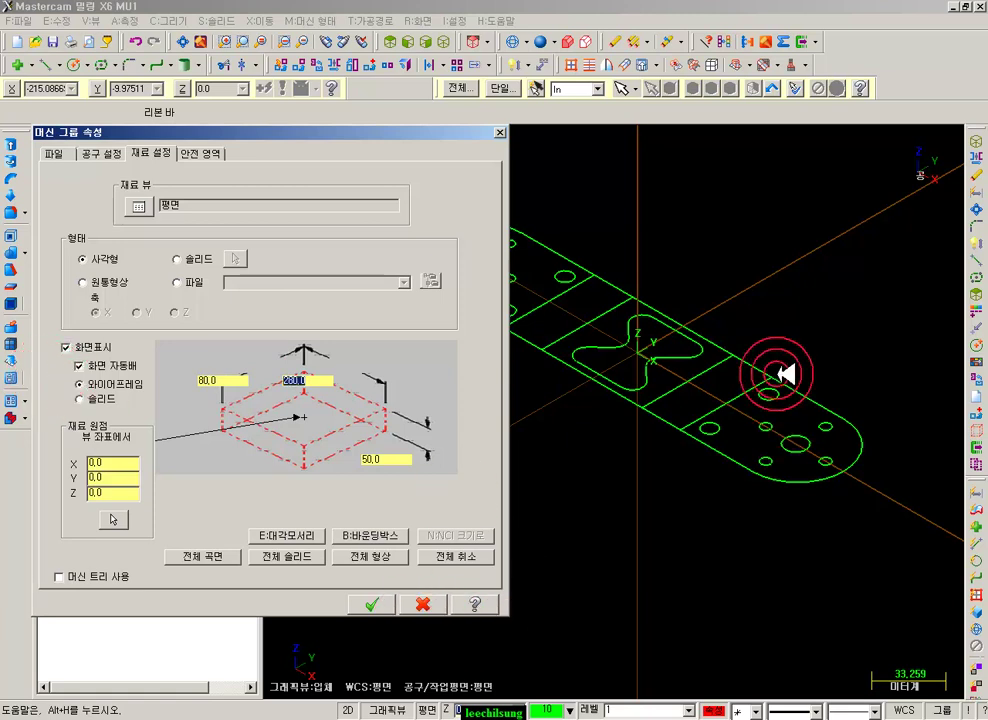
click(113, 492)
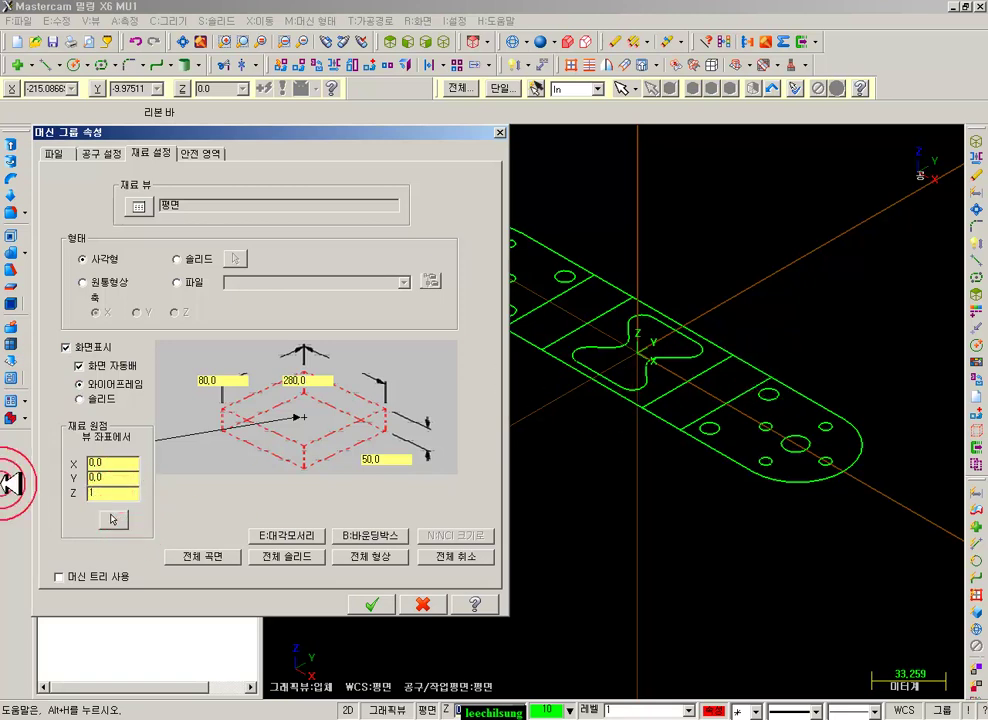
click(373, 603)
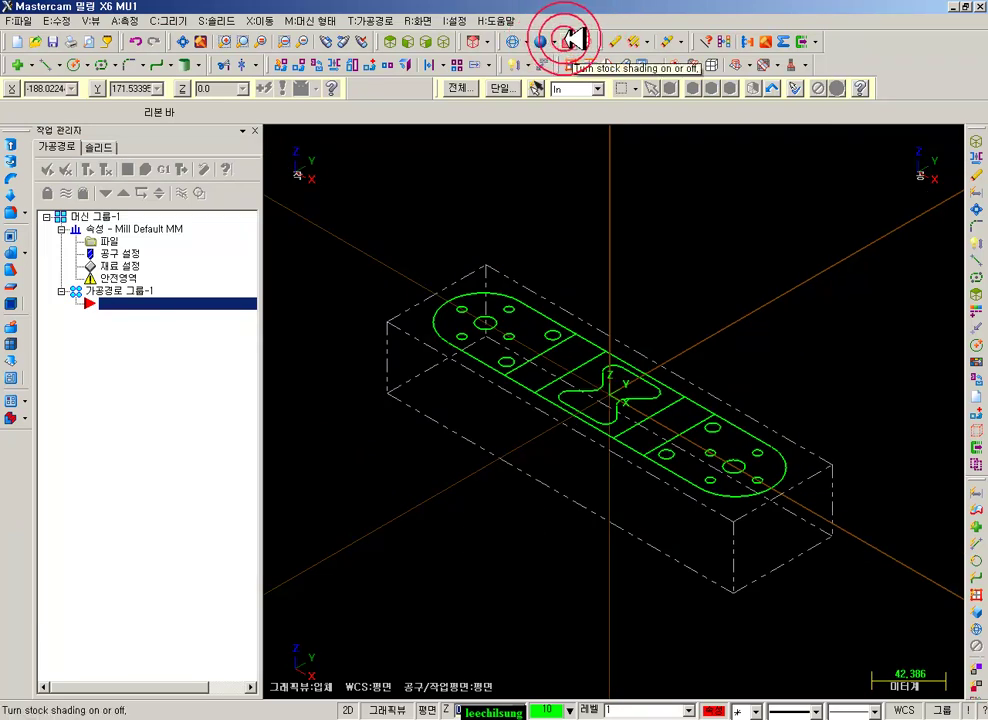
- Turn on stock shading and check the block around the part in the top, front and isometric views
click(573, 39)
click(390, 41)
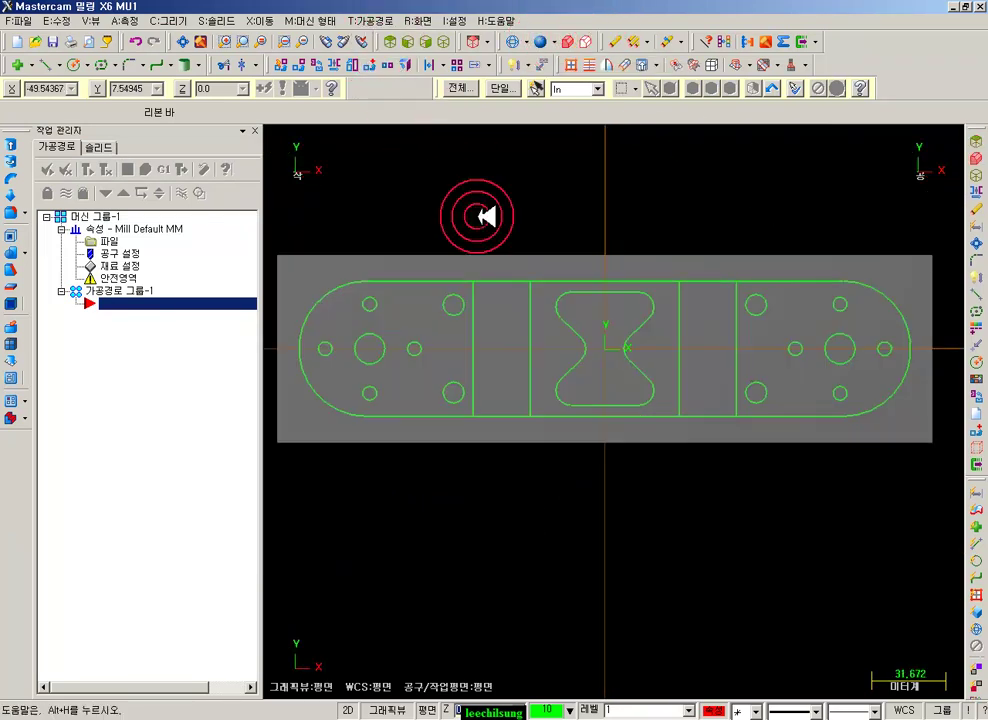
scroll(590, 516, down, 1)
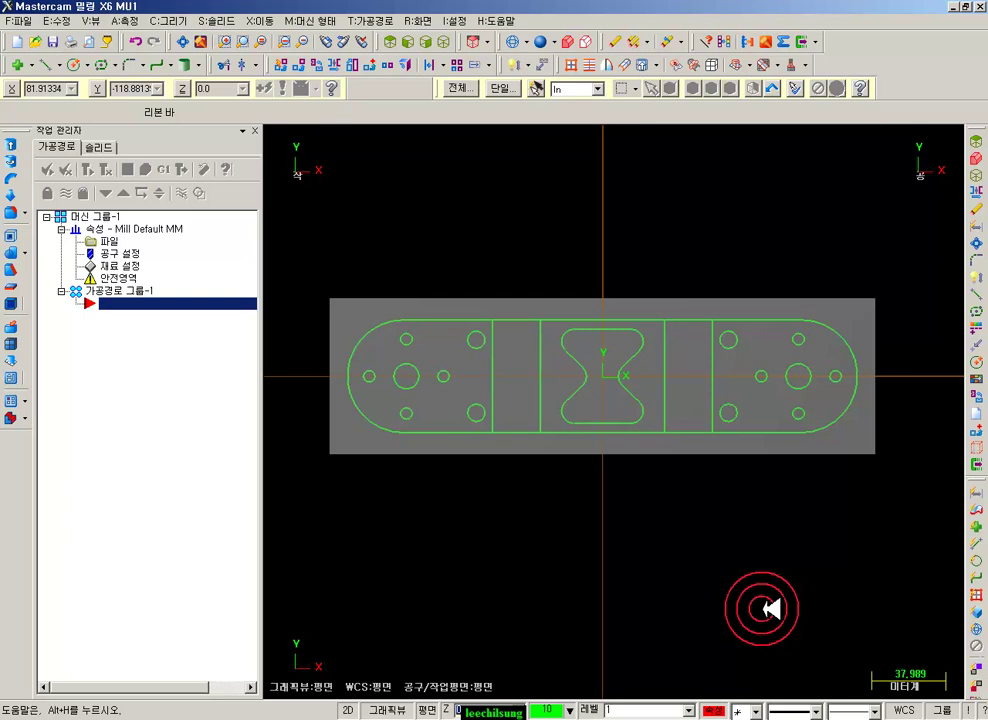
click(418, 43)
scroll(646, 406, up, 6)
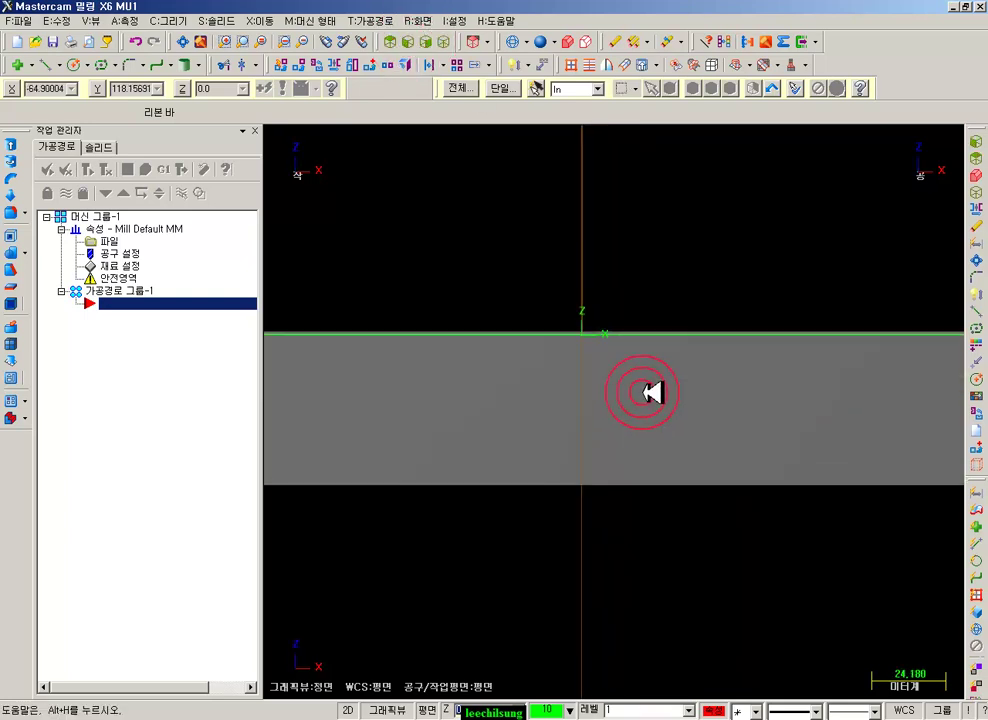
click(443, 42)
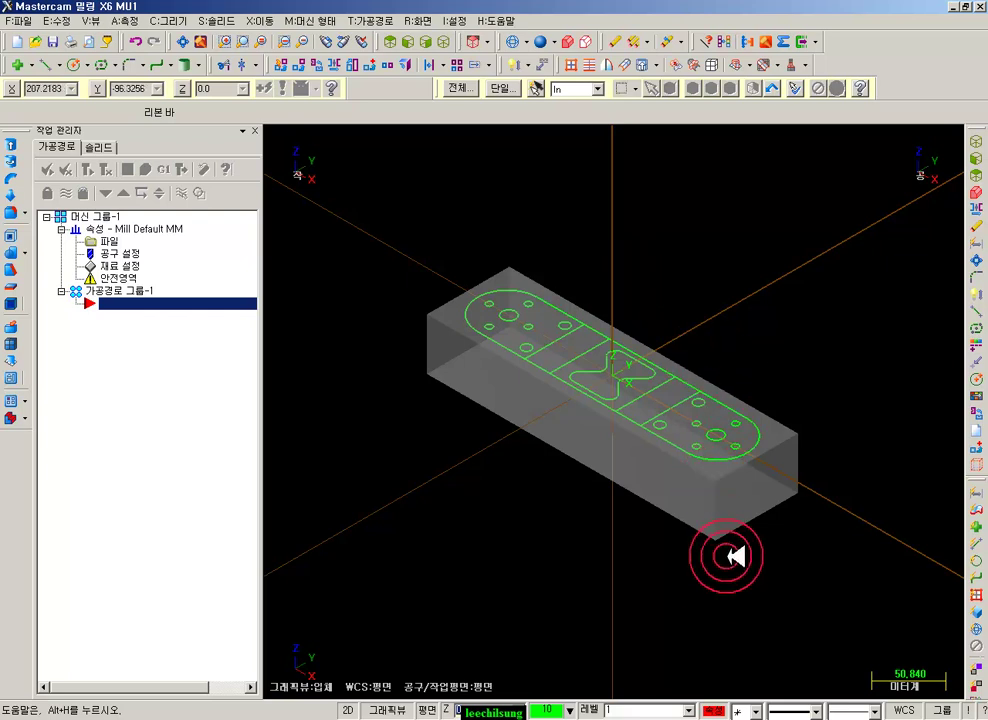
- Review the machine group's tool settings and stock setup, and return to the top view
click(120, 254)
click(500, 132)
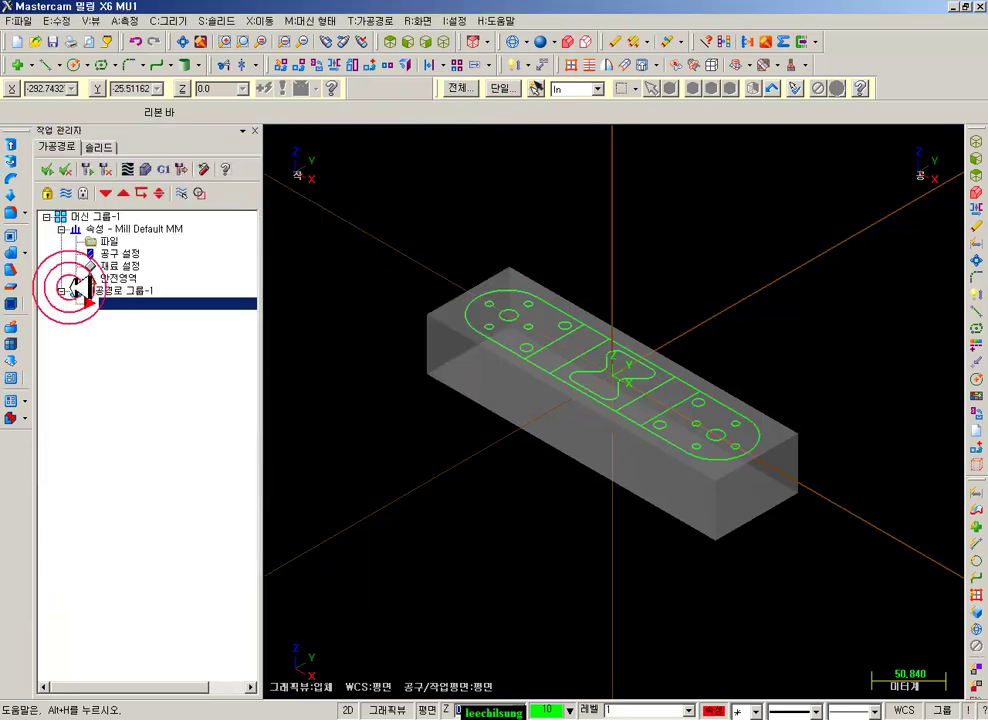
click(120, 265)
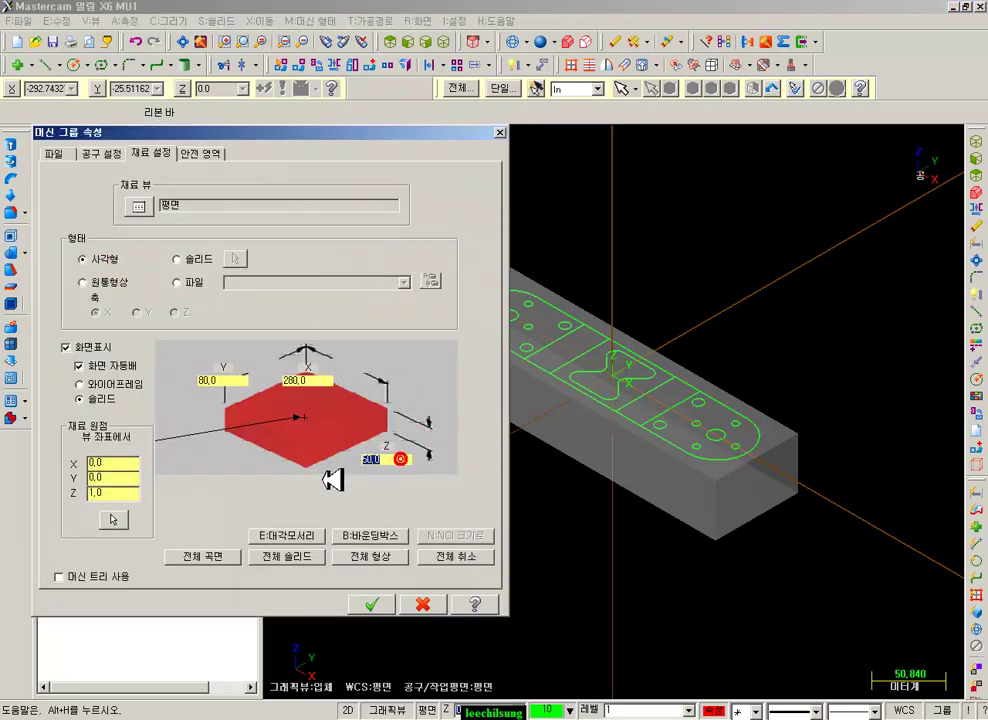
click(500, 132)
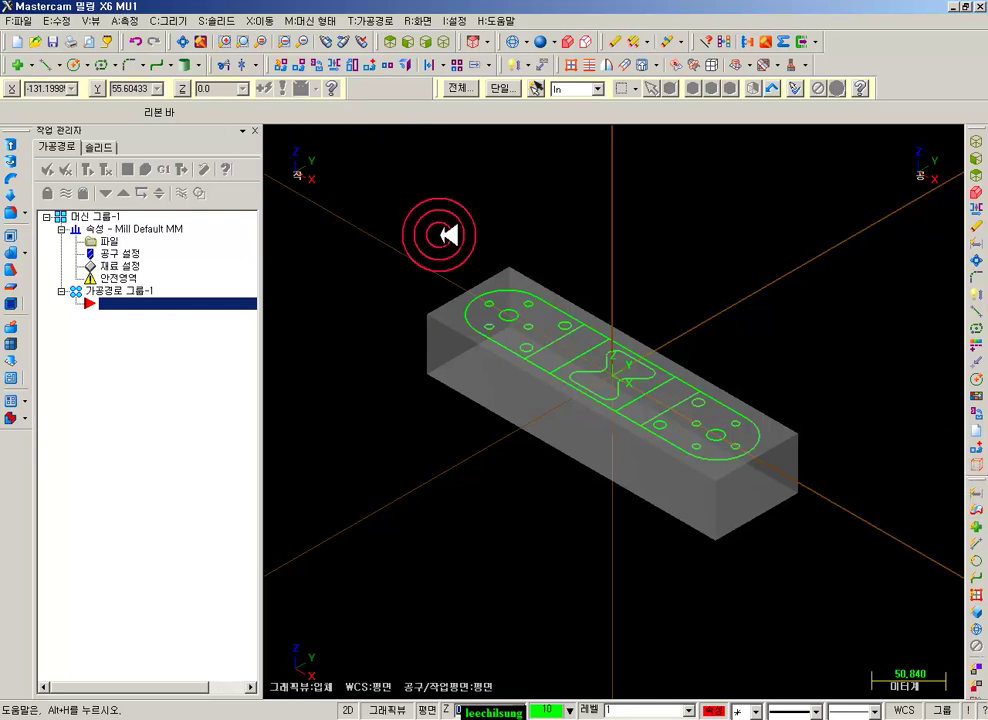
click(396, 41)
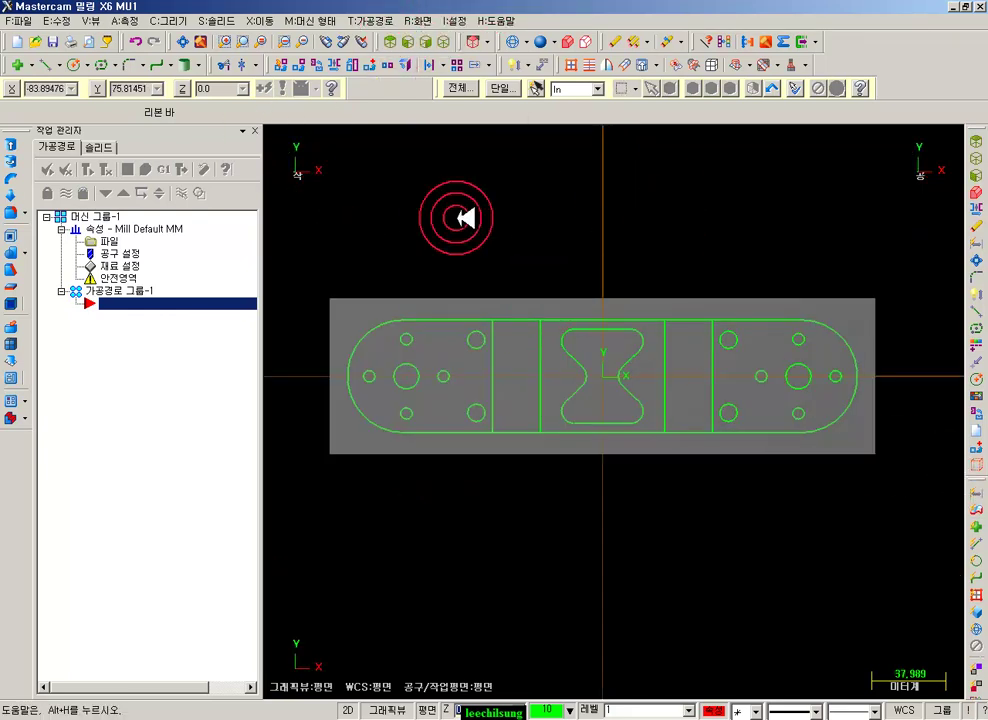
- Start a facing toolpath that uses the part's outer rounded-end contour as its machining chain
click(383, 20)
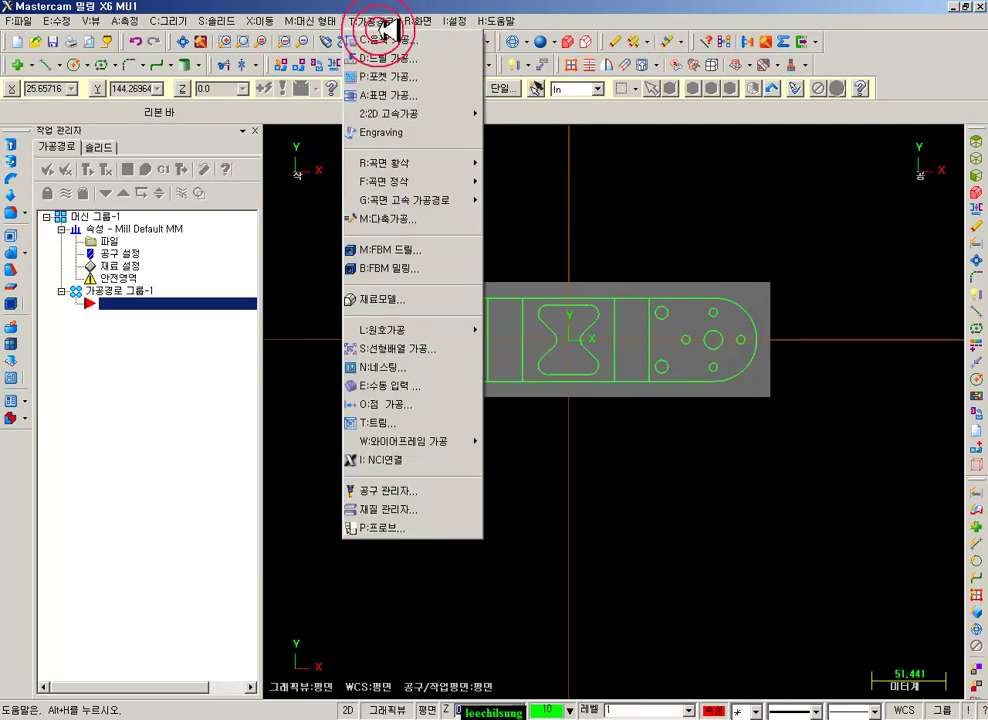
click(400, 93)
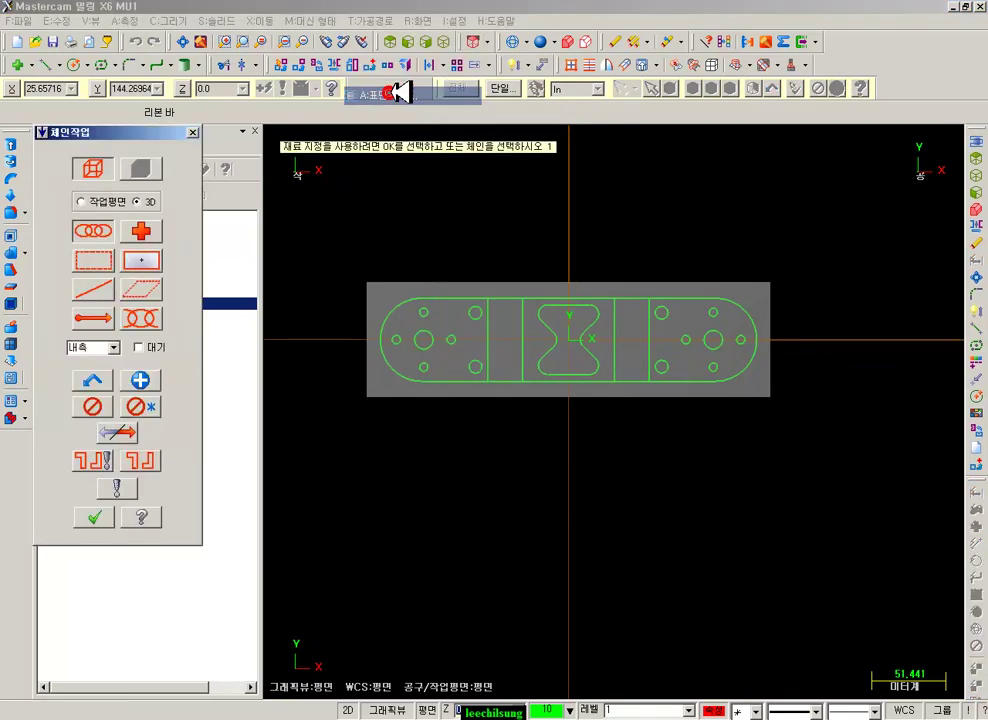
click(715, 383)
click(606, 567)
click(95, 517)
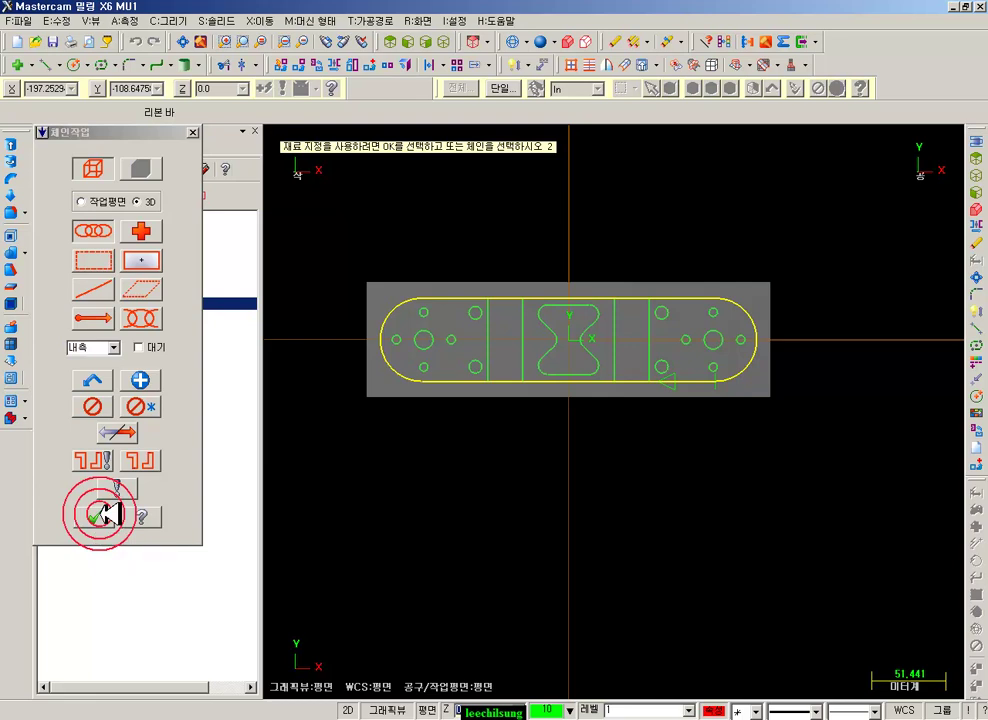
click(95, 517)
click(188, 113)
- Filter the tool library to face mills only and choose the 50 mm Face Mill for the toolpath
click(83, 203)
click(360, 288)
click(240, 445)
click(617, 242)
click(213, 297)
click(360, 195)
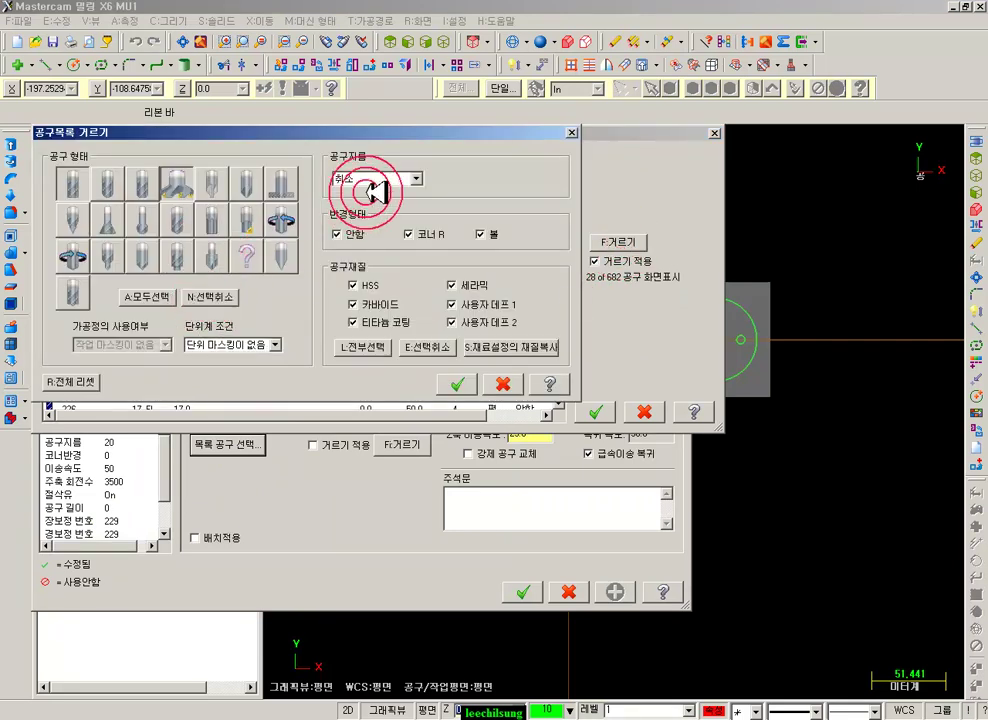
click(222, 296)
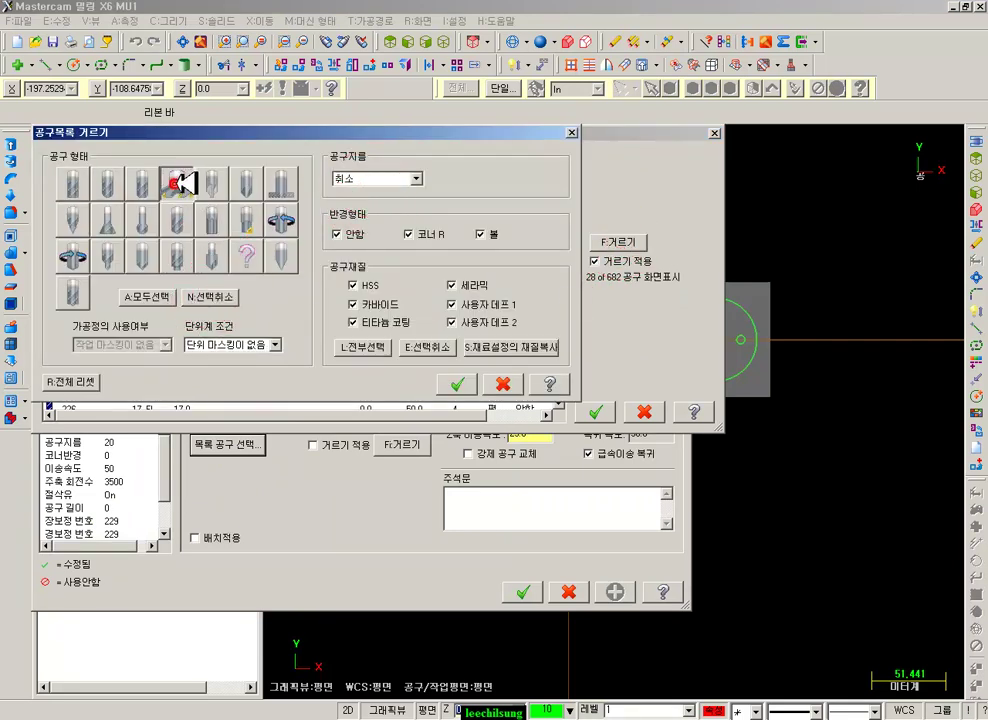
click(457, 384)
click(145, 200)
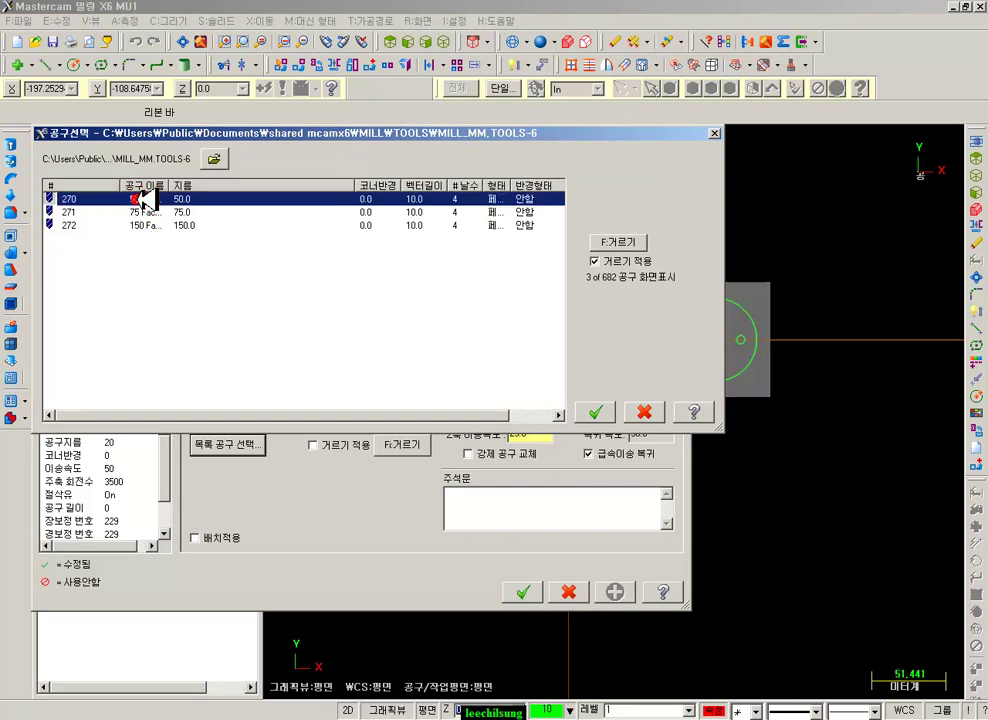
double_click(145, 200)
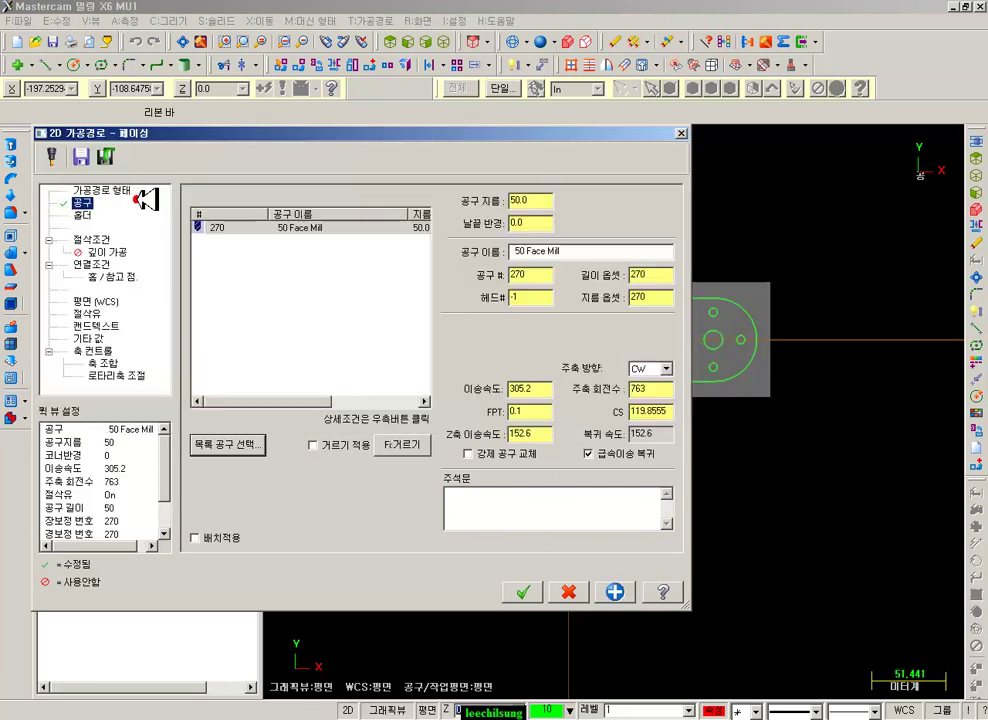
- Edit the 50 mm face mill's definition and set its tool number to 1
click(268, 224)
click(268, 224)
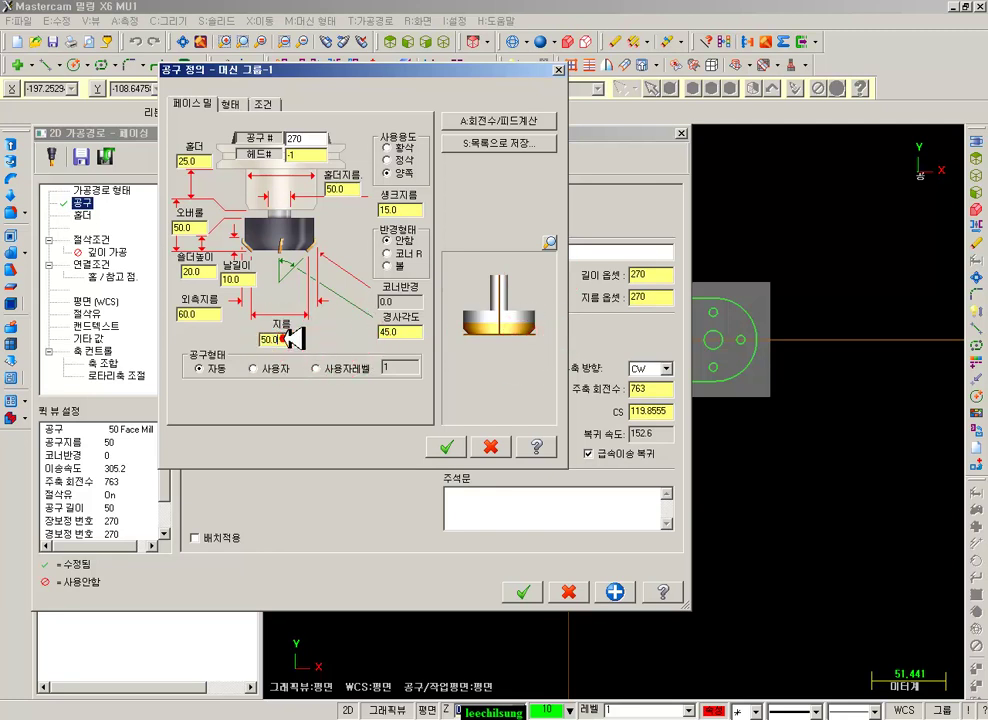
double_click(310, 140)
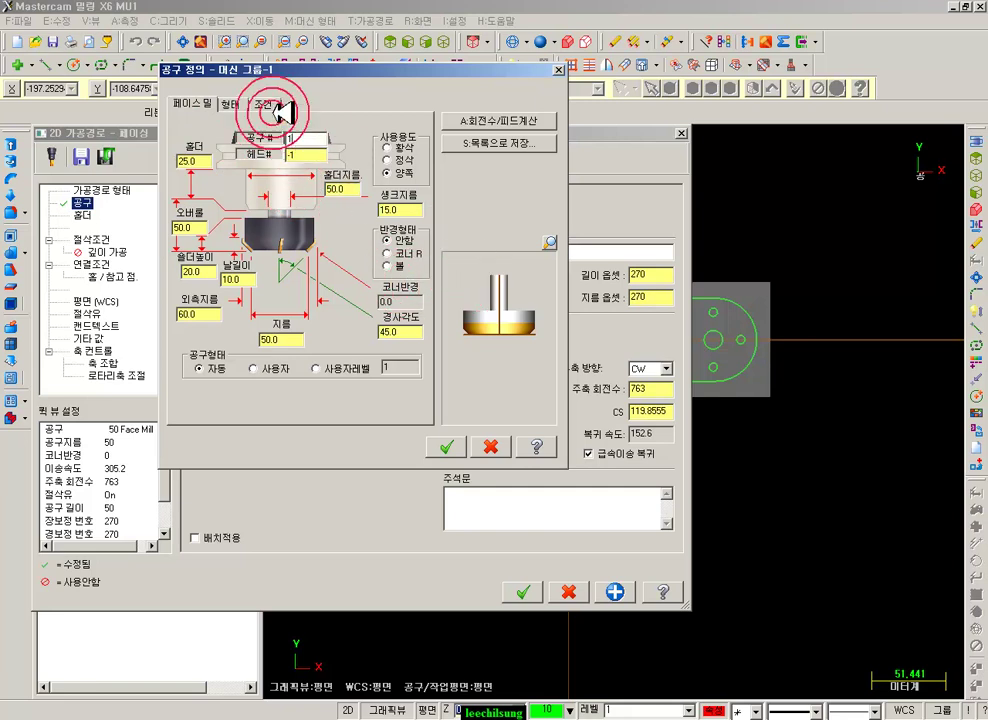
click(447, 446)
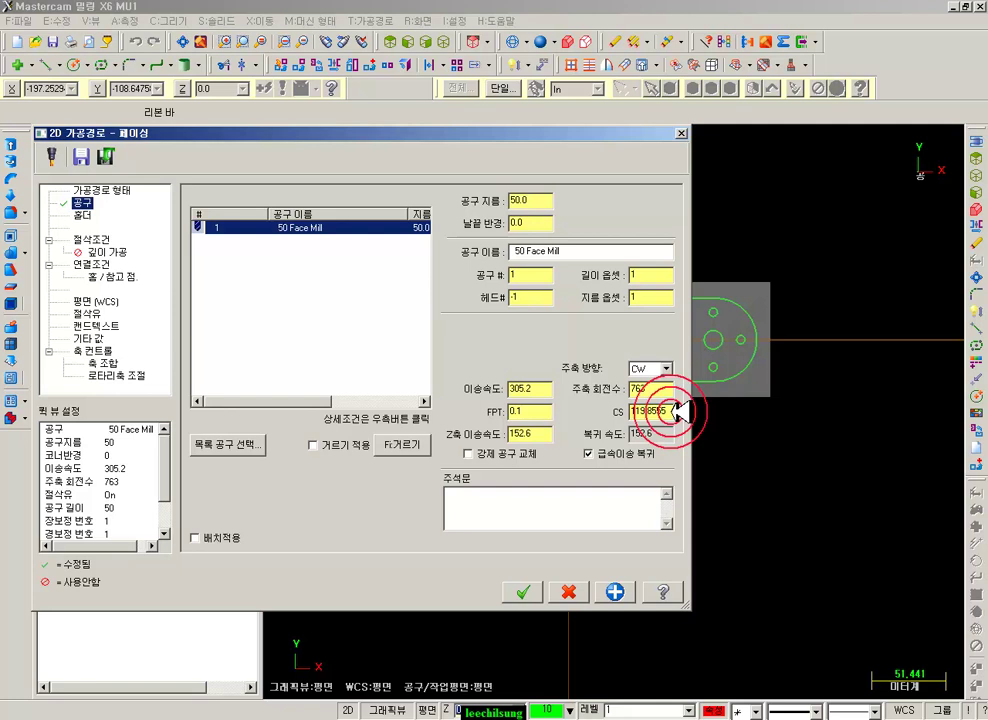
- Set the facing cut style to zigzag (왕복절삭) in the cutting parameters
click(92, 240)
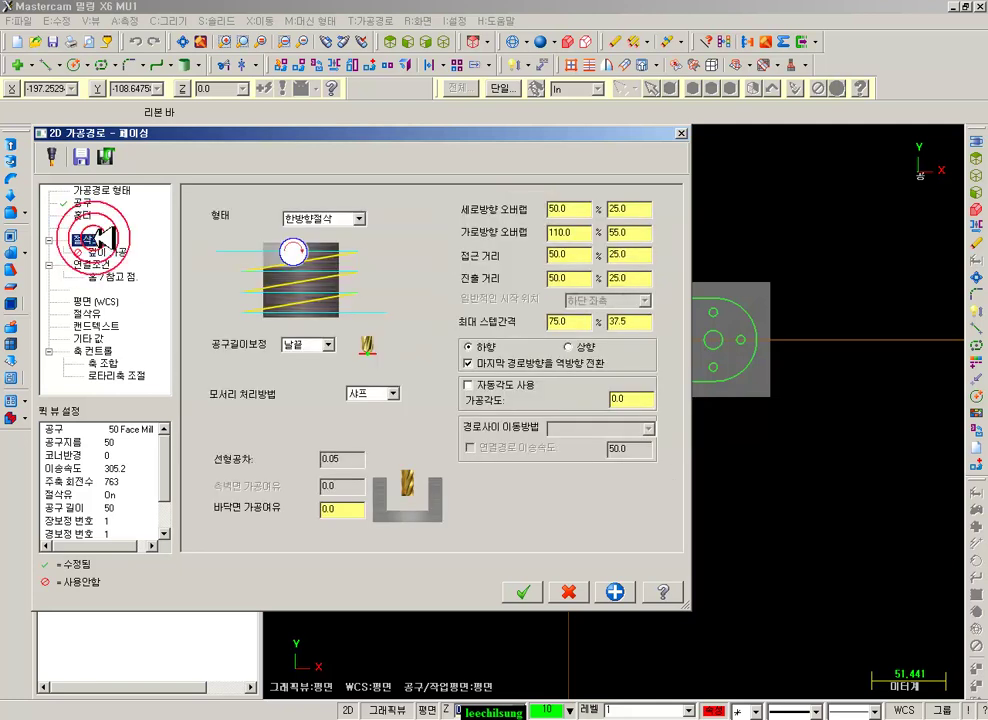
click(358, 218)
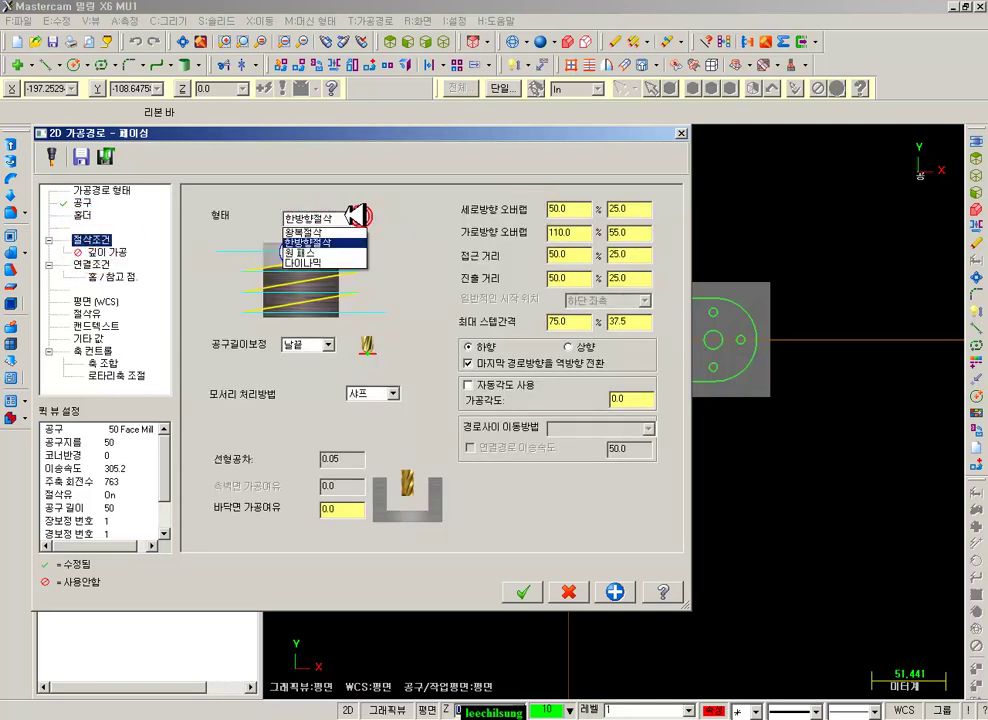
click(333, 231)
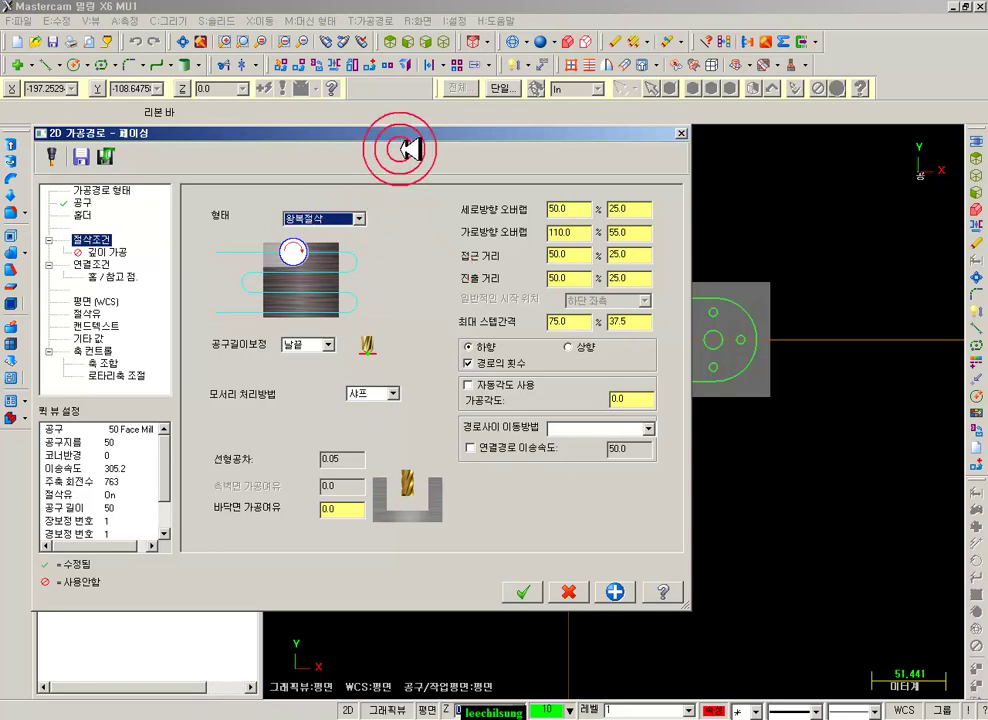
drag(404, 136, 467, 50)
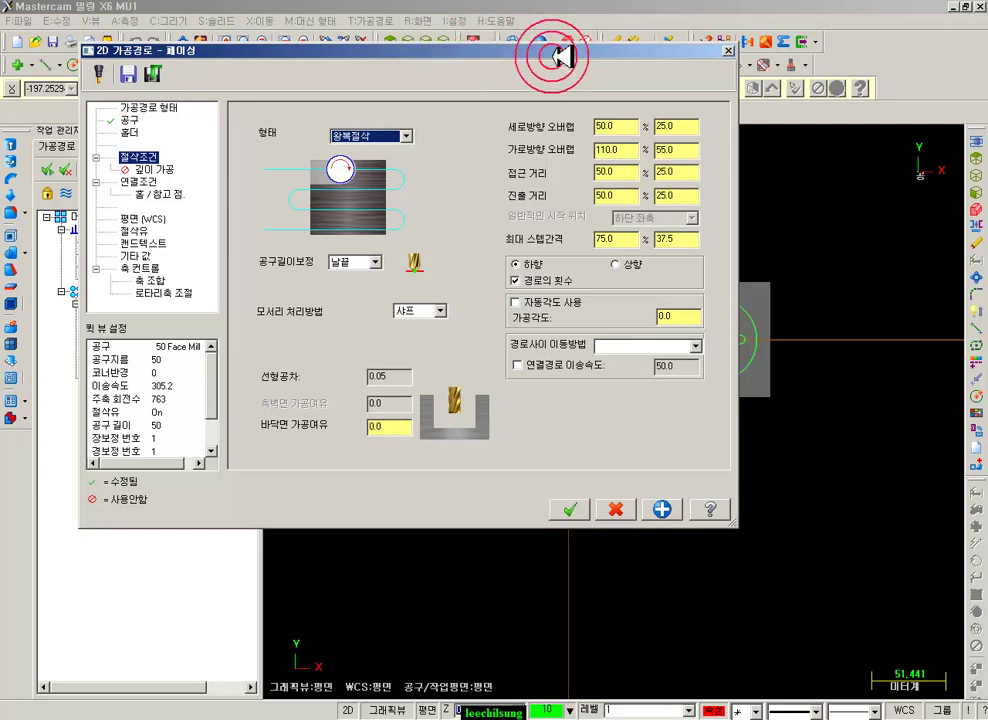
- Set the across overlap (세로방향 오버랩) to 10% and the maximum stepover (최대 스텝간격) to 95%
click(628, 128)
drag(628, 128, 595, 130)
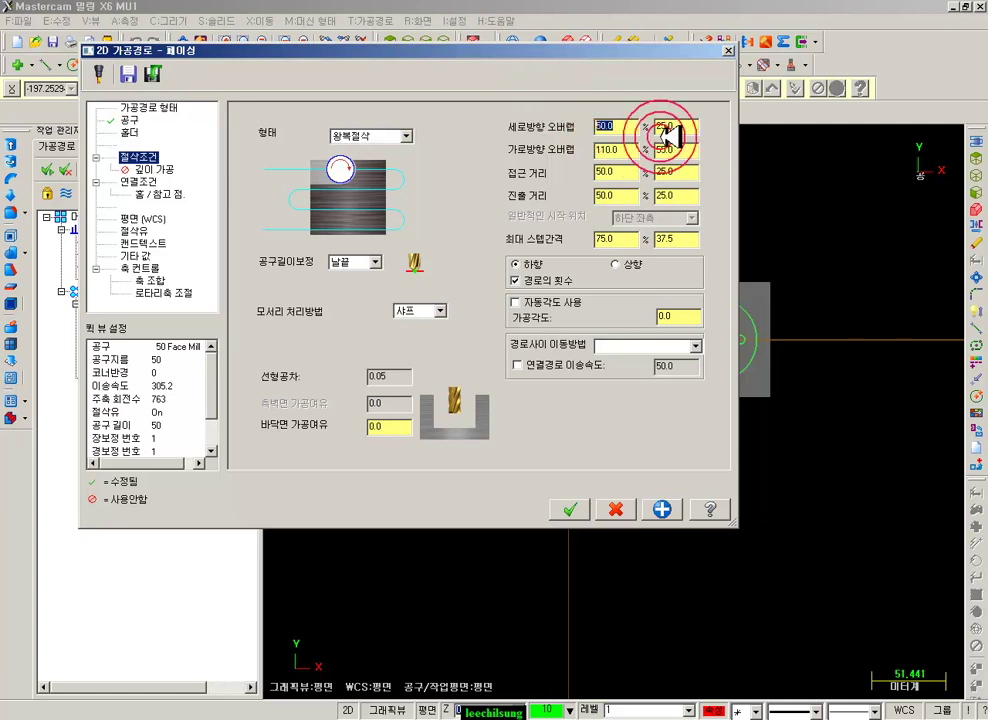
drag(679, 126, 597, 117)
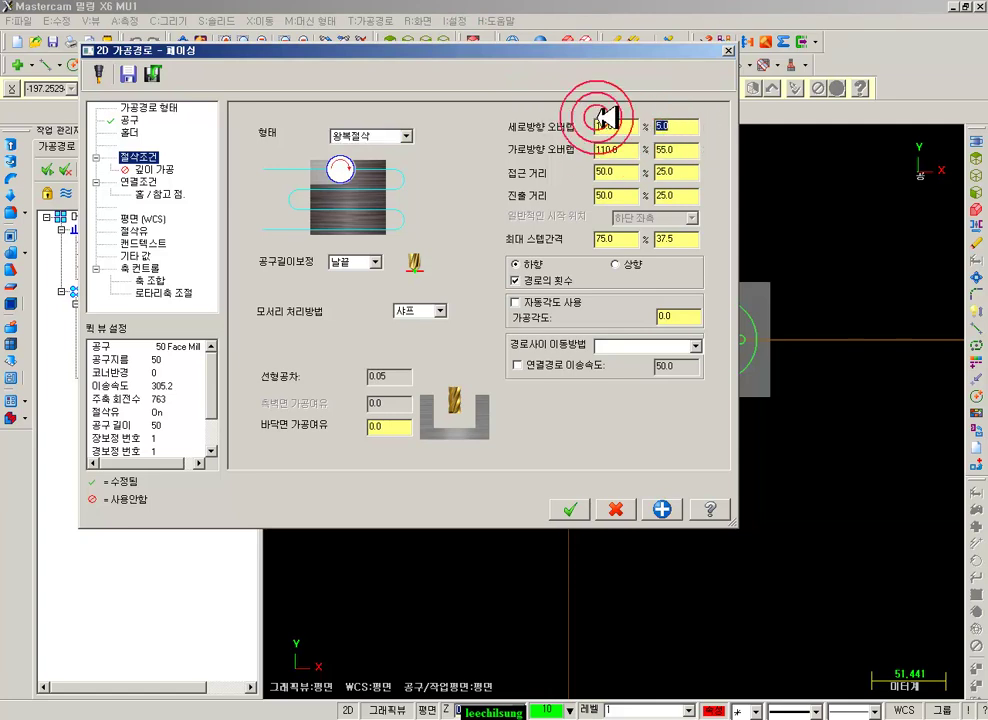
drag(627, 240, 548, 238)
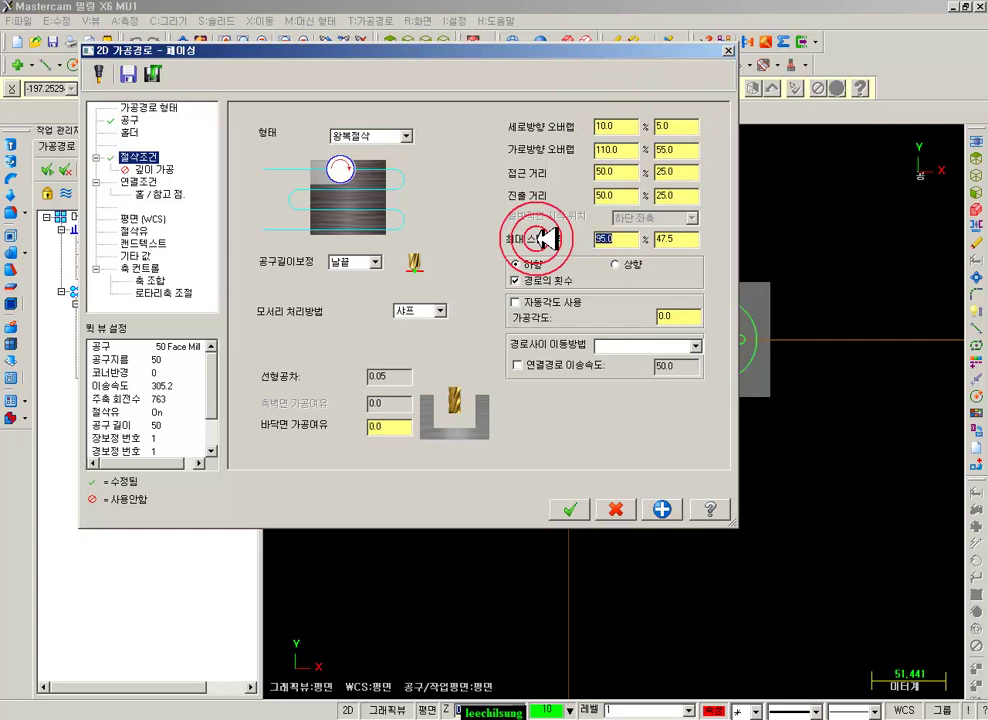
click(688, 126)
drag(682, 126, 618, 126)
drag(618, 242, 582, 240)
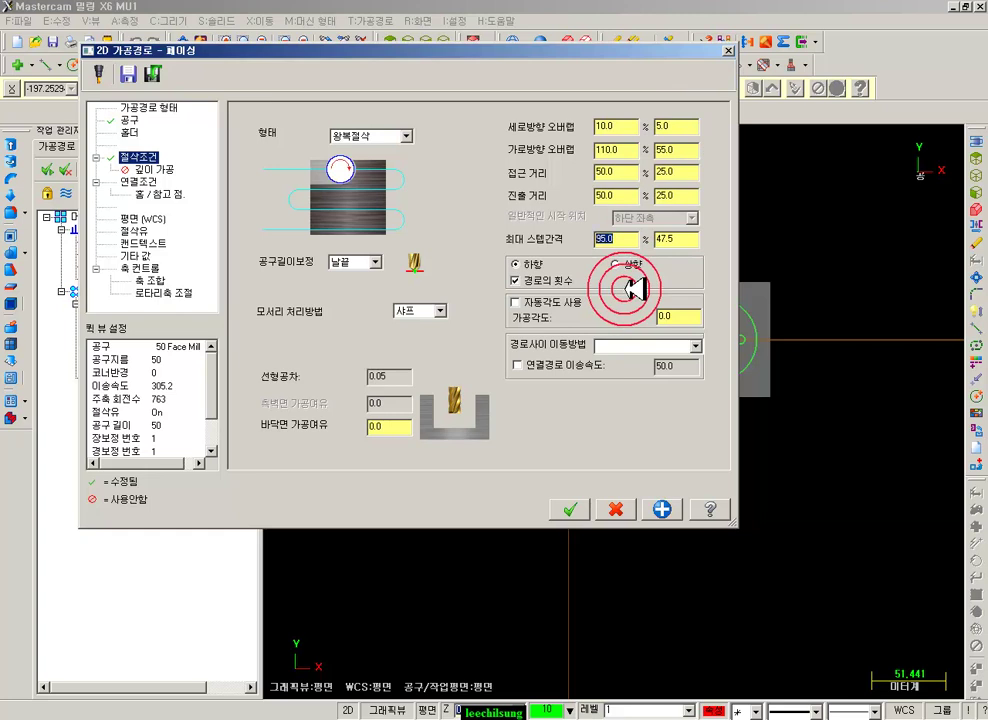
- Set the along overlap (가로방향 오버랩) to 60% of the tool diameter
drag(631, 150, 577, 151)
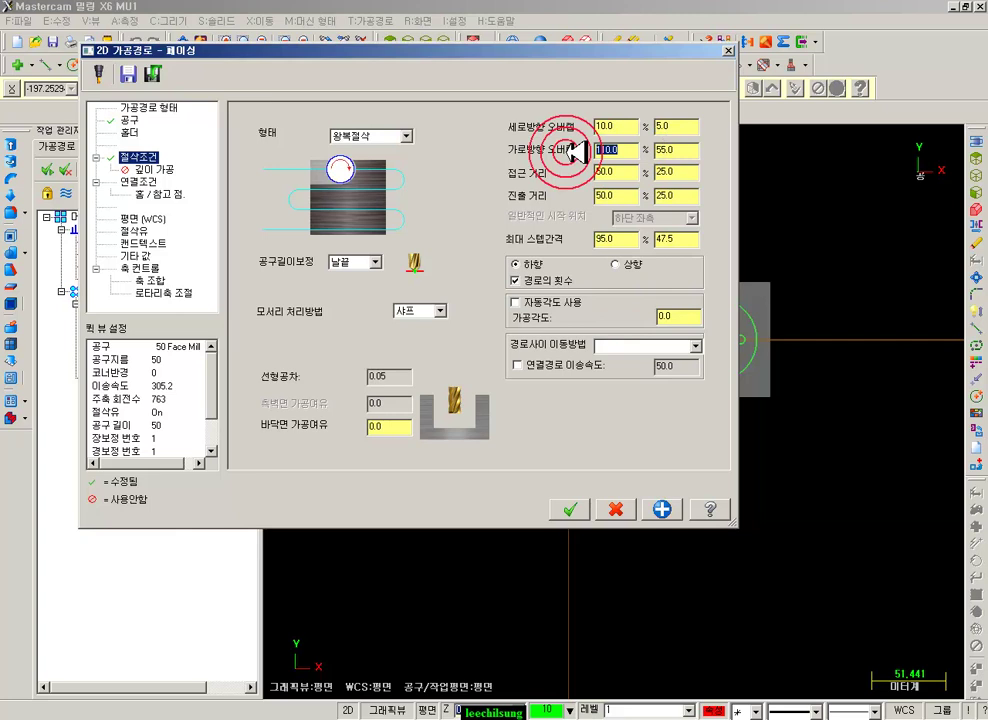
click(670, 126)
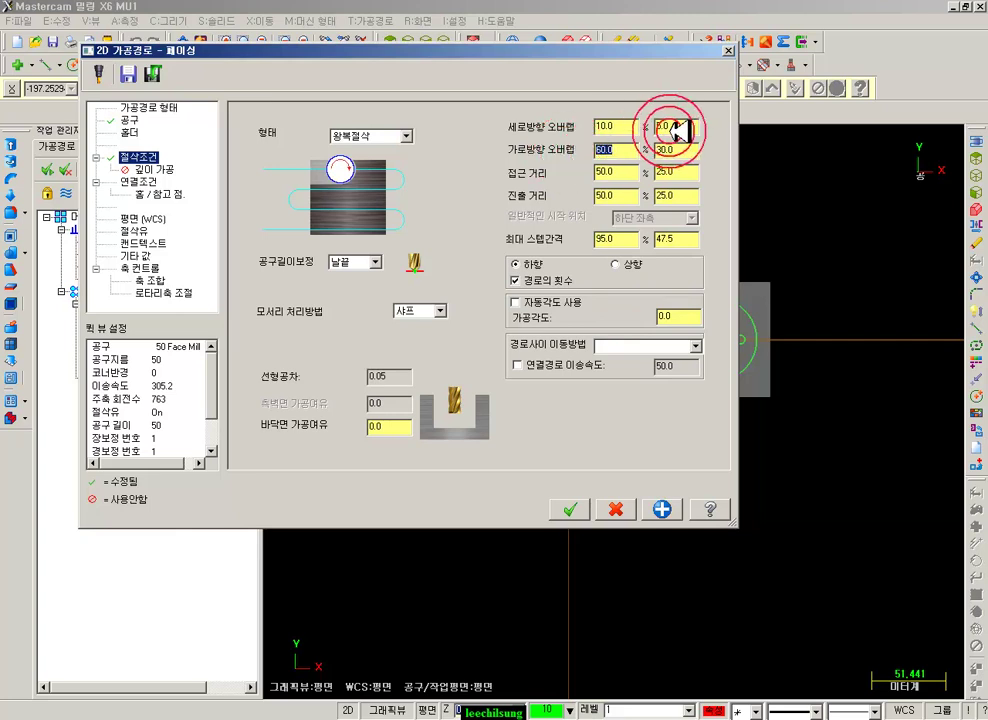
click(622, 150)
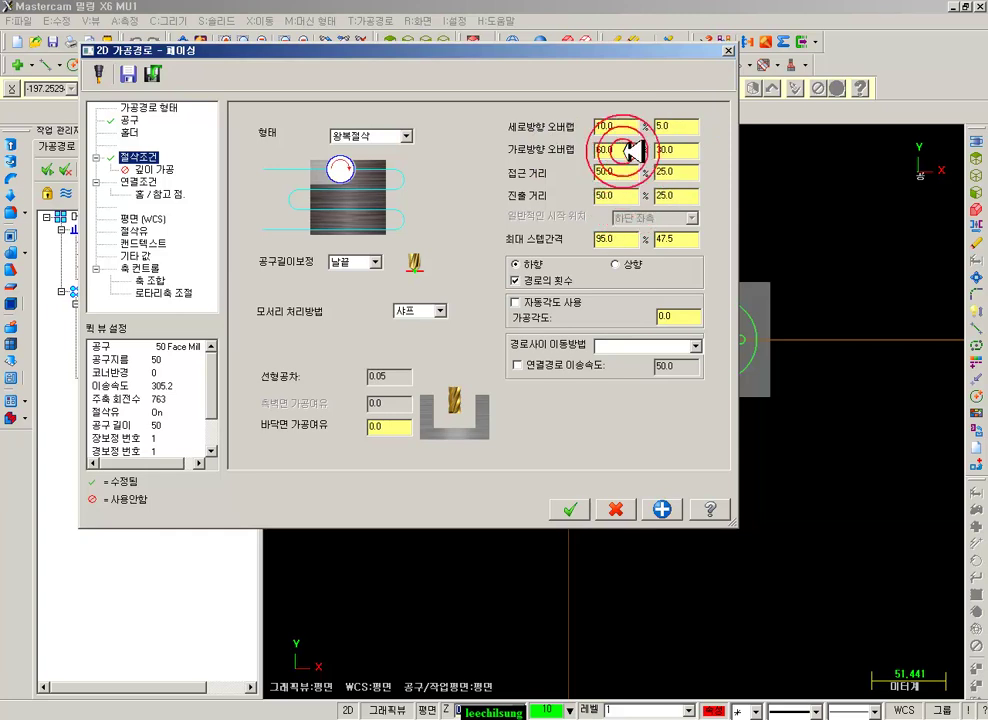
double_click(625, 150)
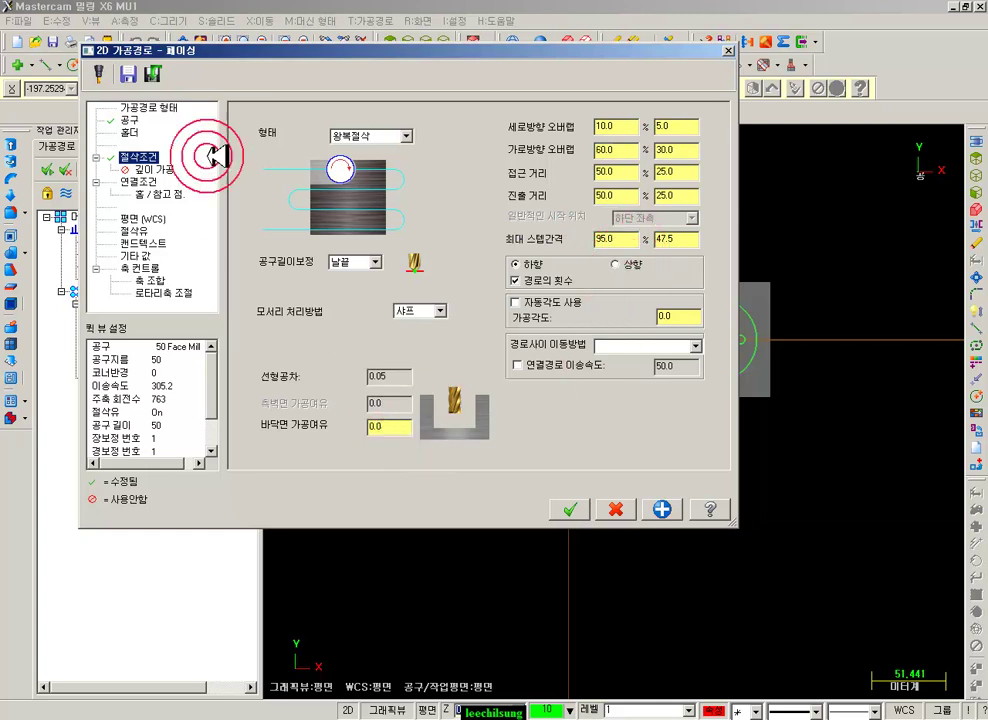
- Enable depth cuts for the facing operation and set the number of finish cuts to 1
click(160, 170)
click(288, 155)
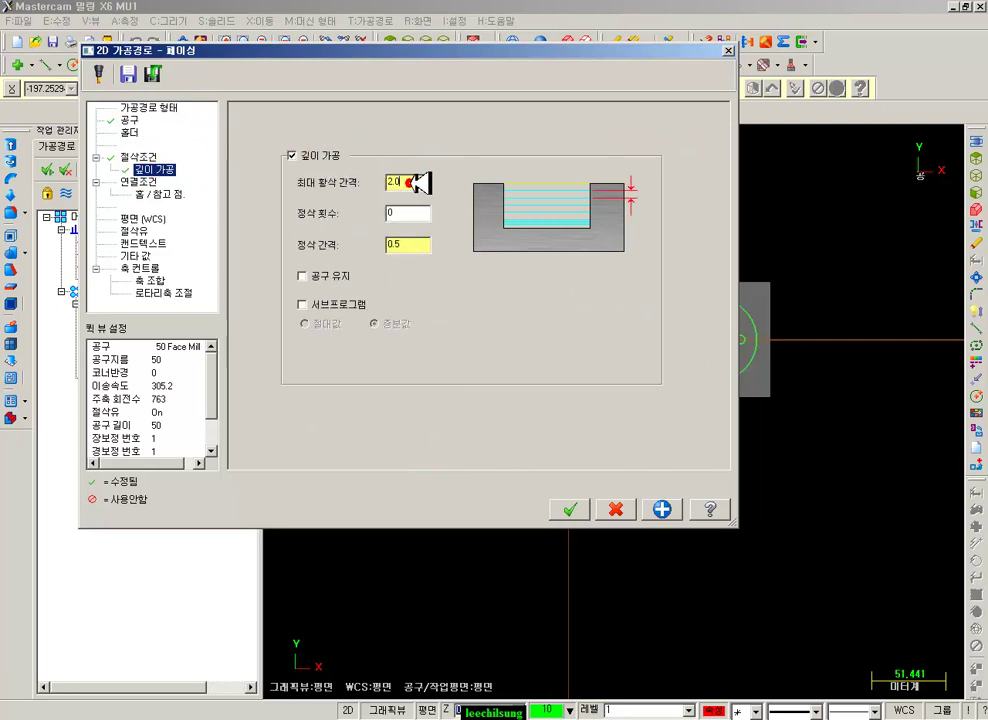
text(0)
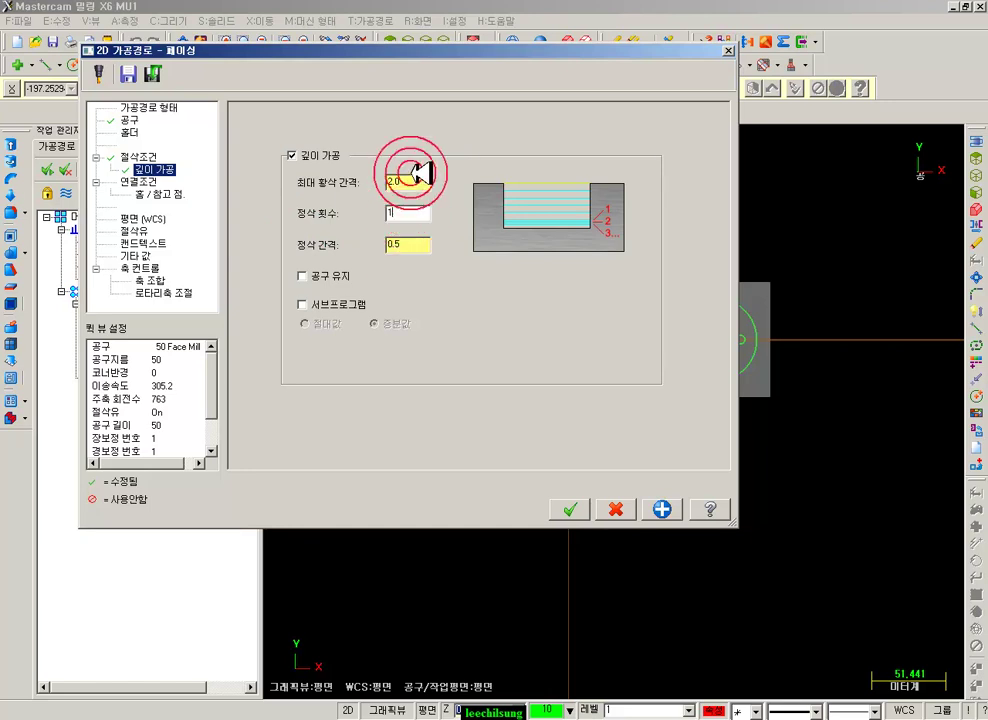
click(408, 214)
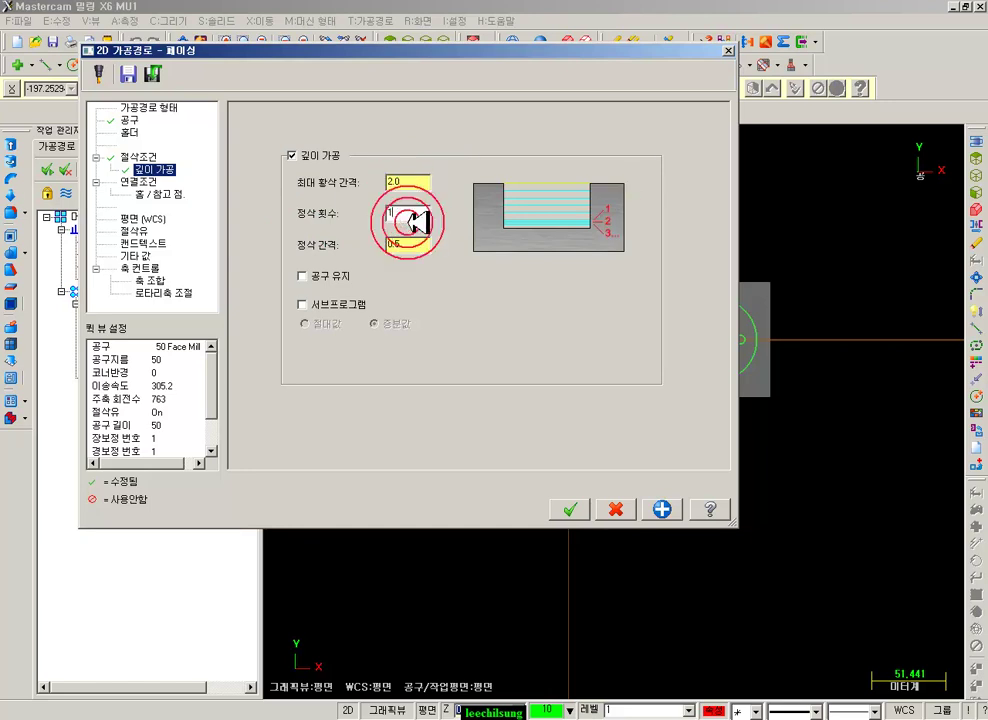
- Set the top of stock to 1.0 and the cutting depth to 0.0, both absolute, and generate the facing toolpath
click(150, 183)
click(498, 346)
click(437, 437)
click(500, 419)
click(698, 319)
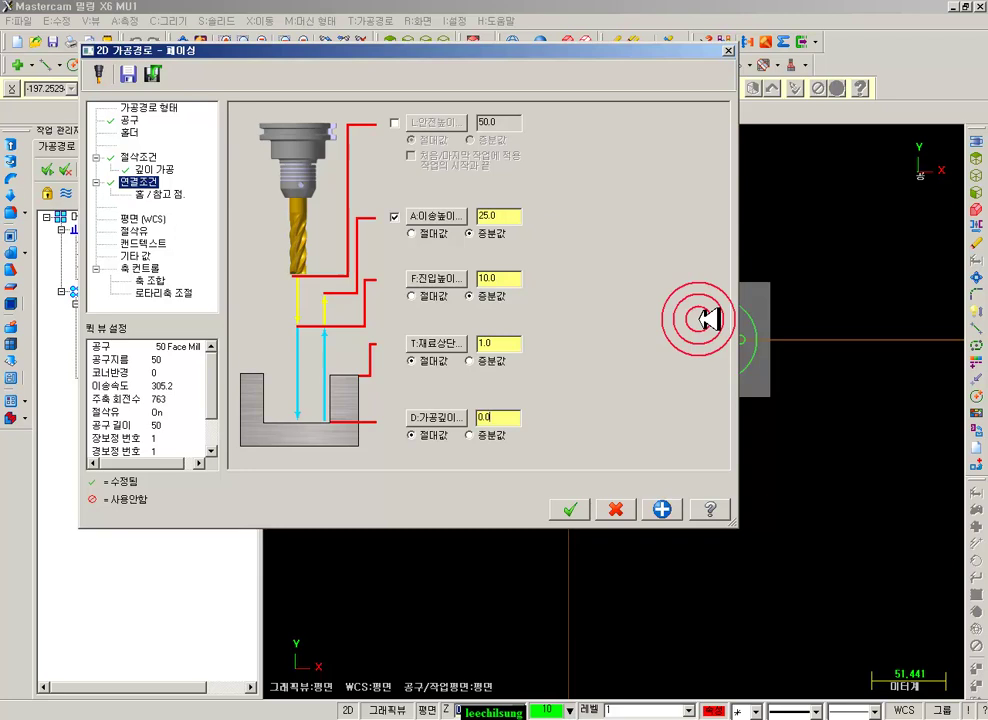
click(580, 509)
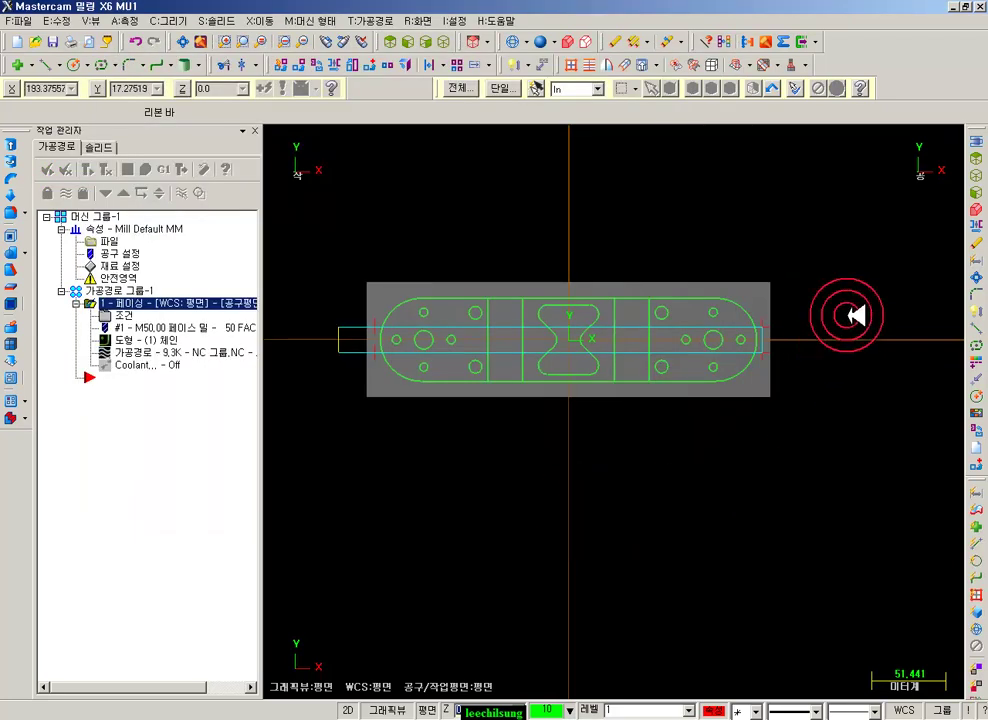
- Open the backplot of the facing toolpath and examine the face mill's angled cutting edge against the part from the front
scroll(836, 333, down, 1)
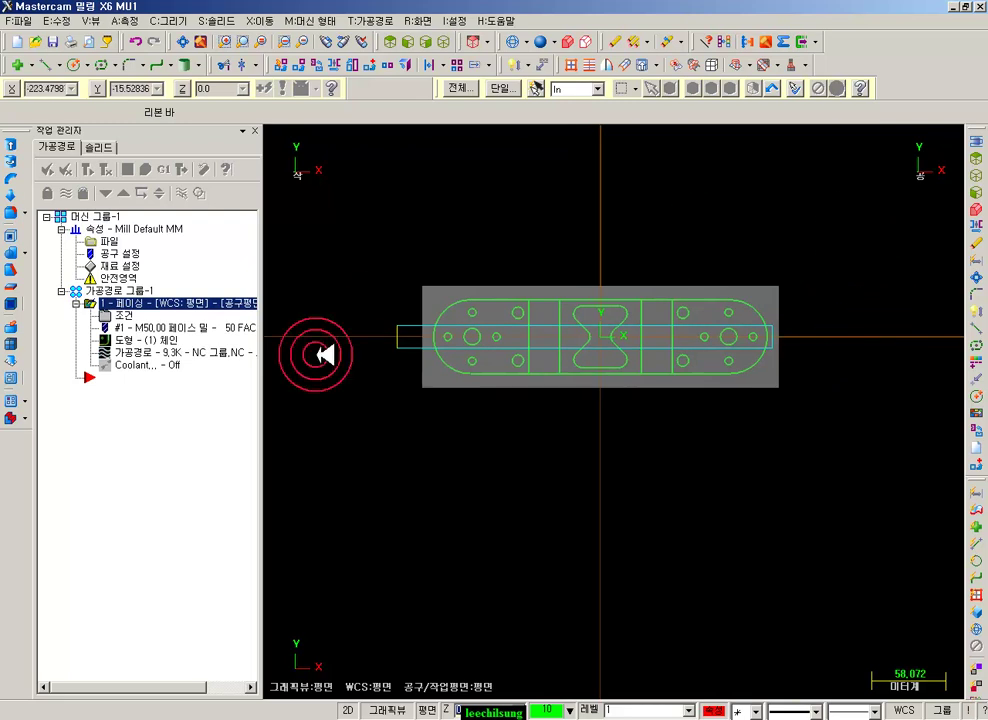
click(130, 352)
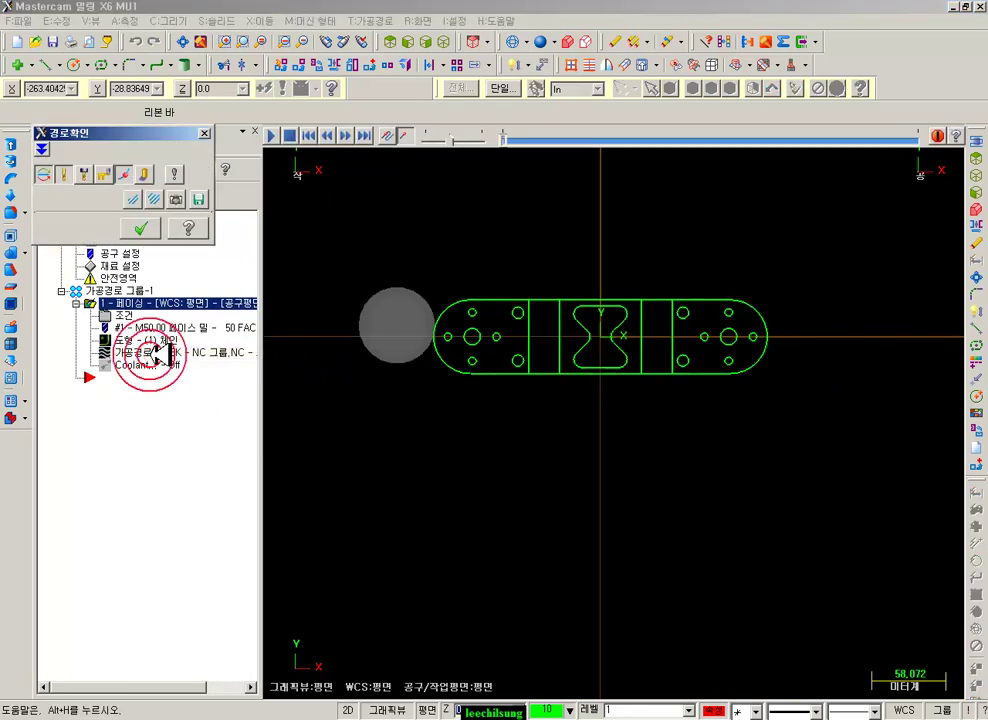
scroll(309, 366, up, 3)
scroll(529, 326, up, 2)
scroll(521, 312, up, 2)
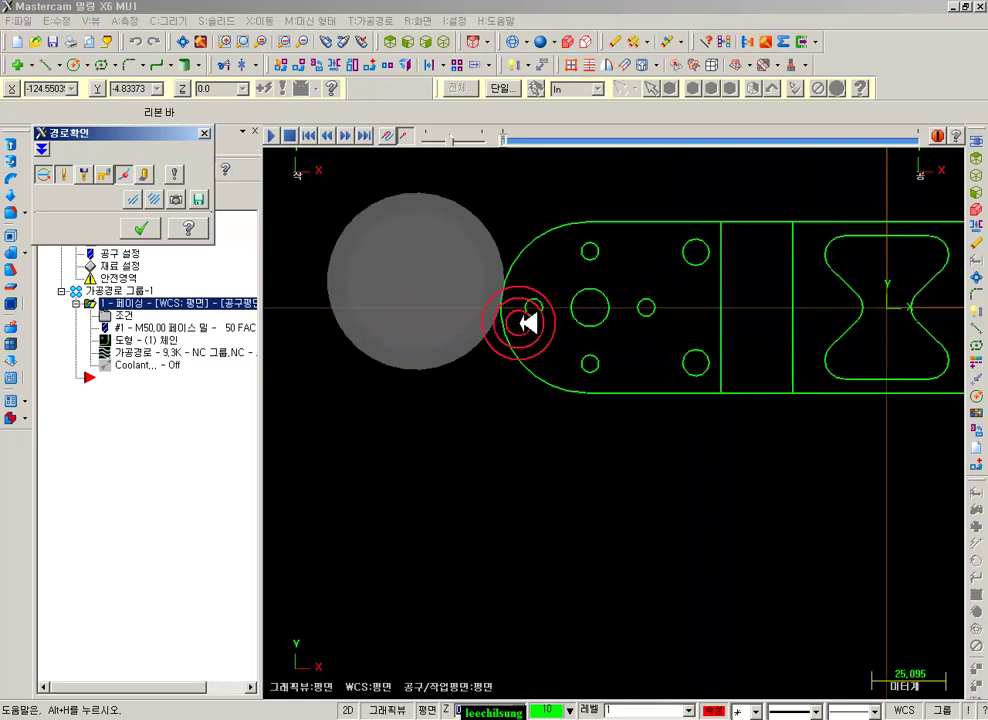
scroll(490, 270, down, 2)
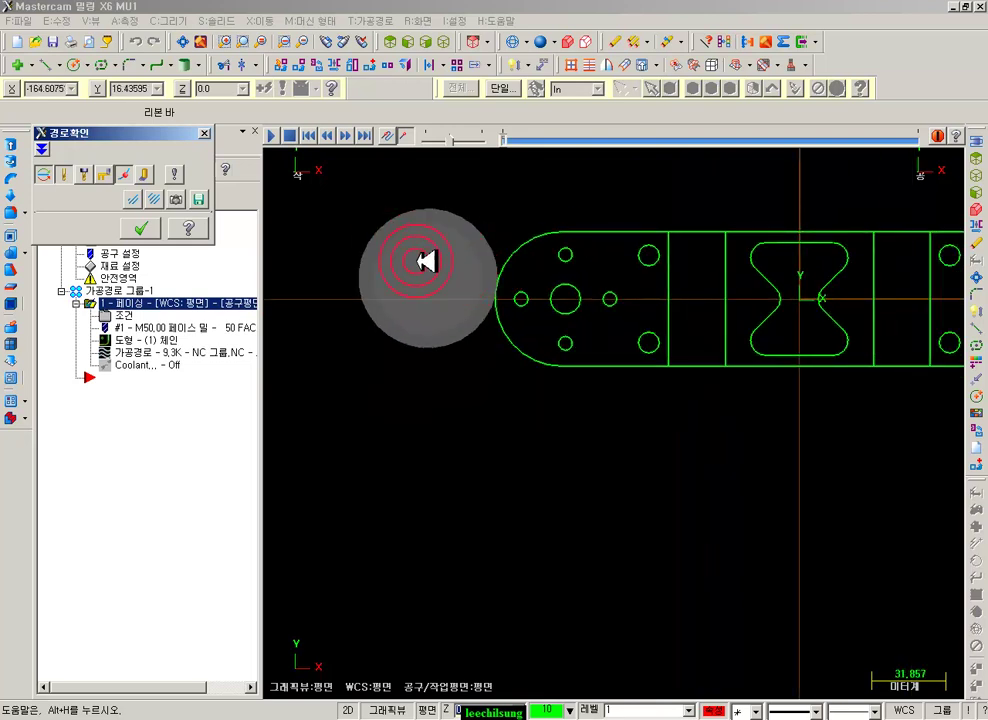
click(416, 41)
scroll(785, 405, down, 4)
scroll(522, 347, up, 6)
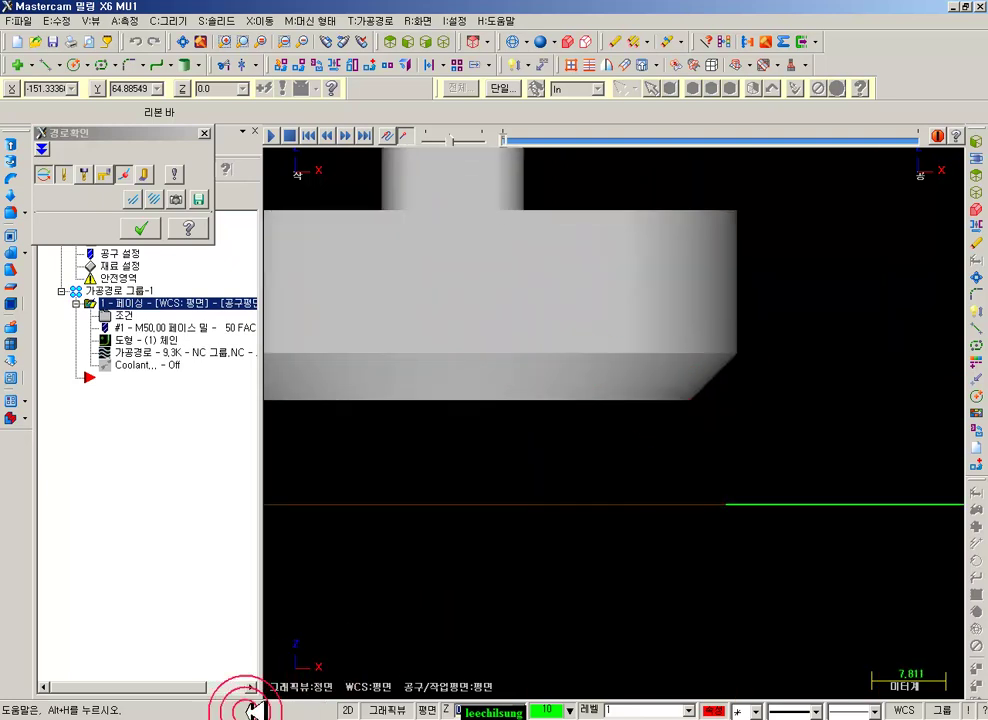
drag(691, 398, 694, 548)
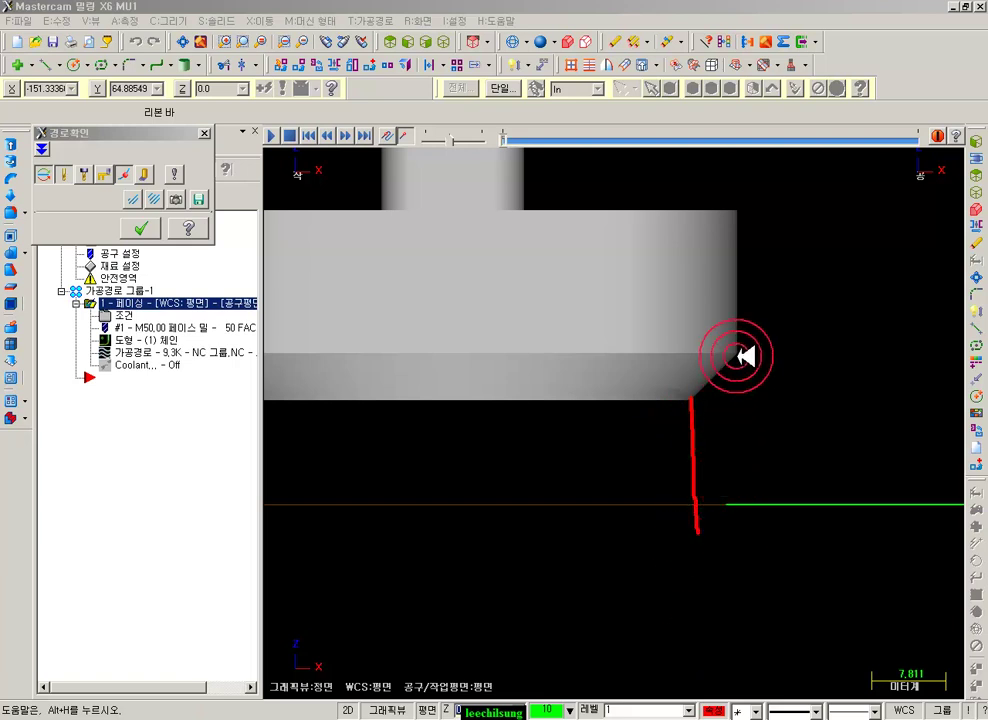
drag(738, 291, 739, 407)
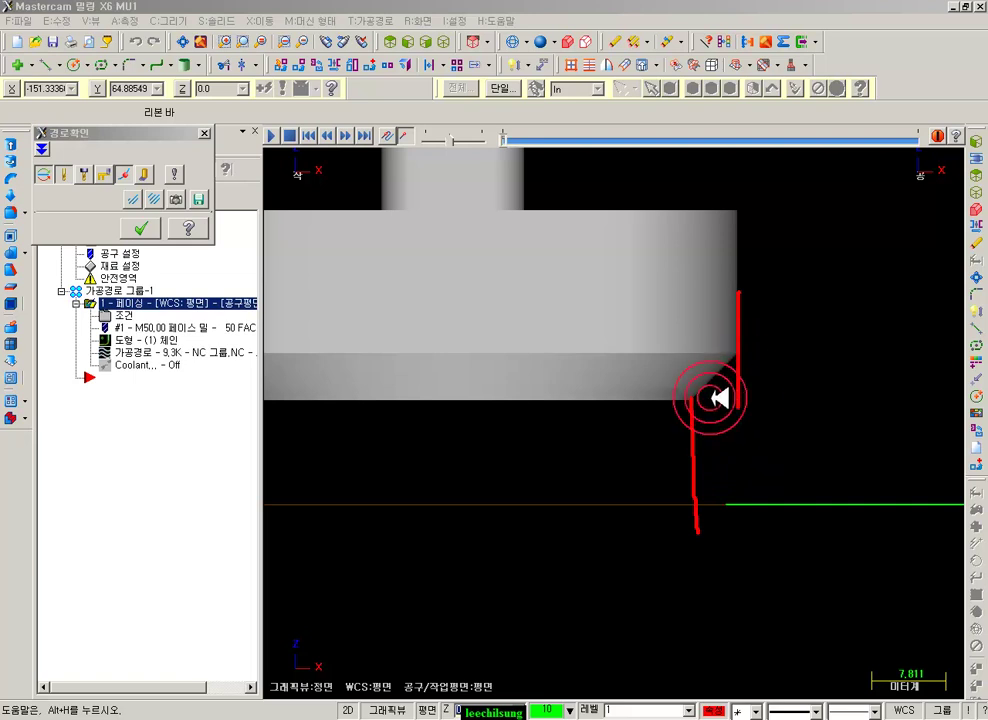
right_click(632, 176)
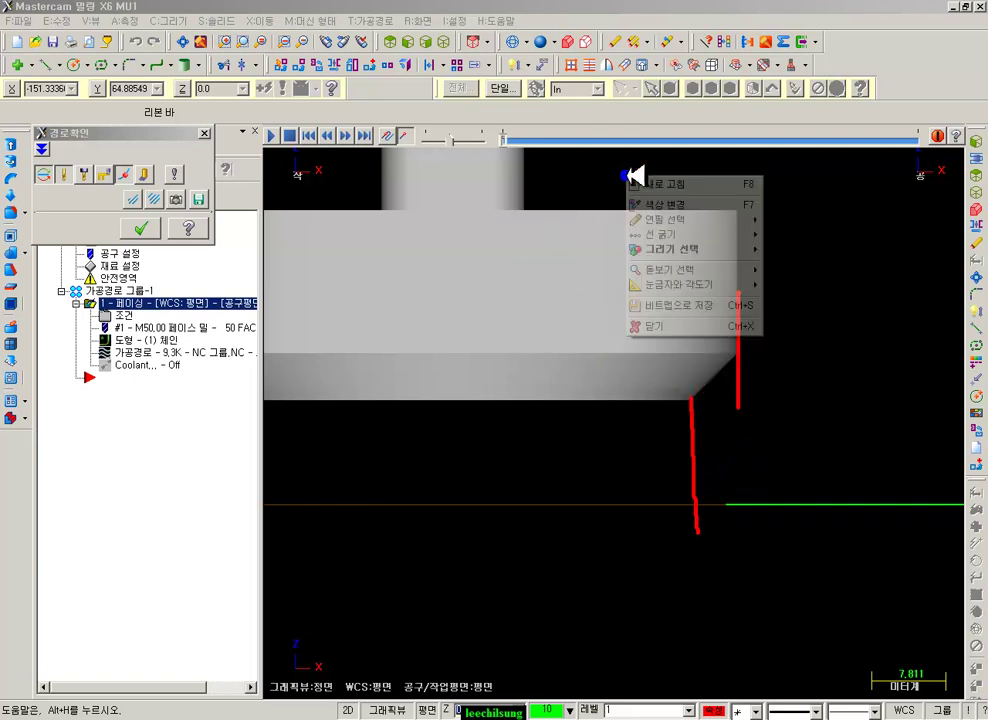
- Advance the facing backplot in top view with swept tool shading and examine the area covered by the face mill's two passes
click(650, 326)
click(395, 40)
scroll(386, 415, down, 3)
drag(507, 131, 614, 133)
click(150, 173)
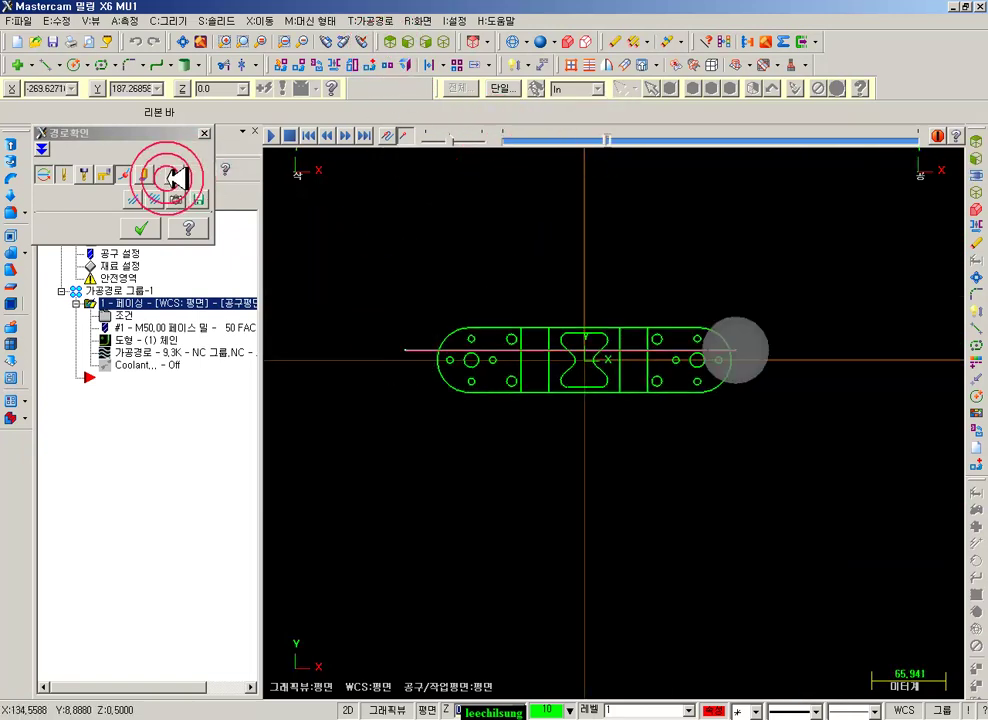
click(607, 138)
drag(620, 136, 662, 136)
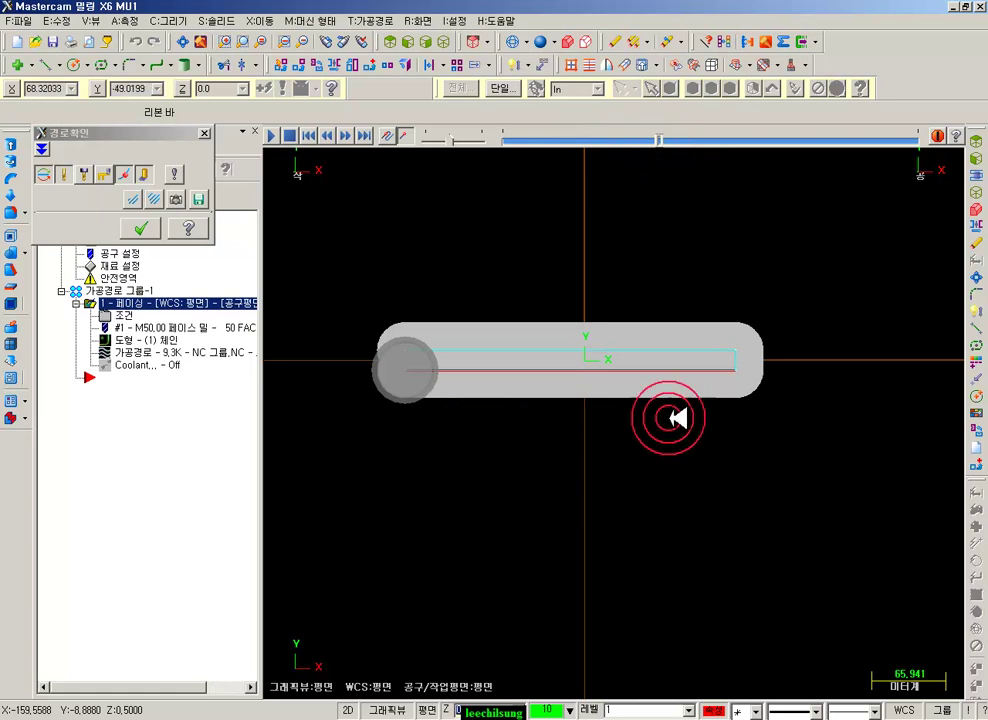
scroll(545, 366, up, 4)
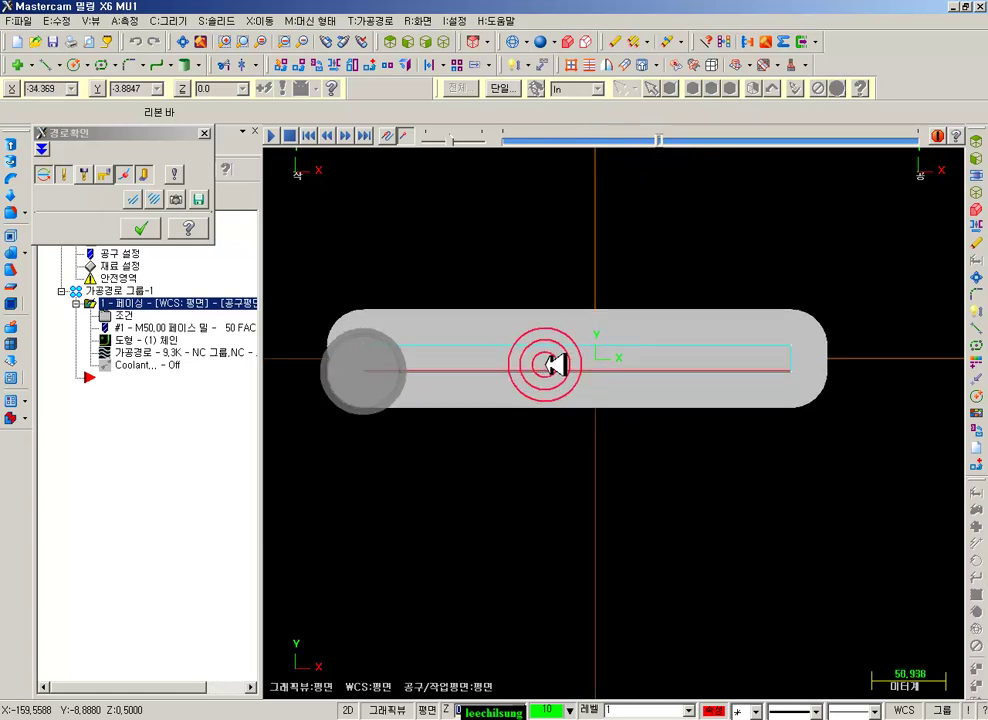
- Rewind the backplot to the approach position, examine the face mill's overhang beyond the part's long edge, and close the backplot
drag(658, 141, 570, 145)
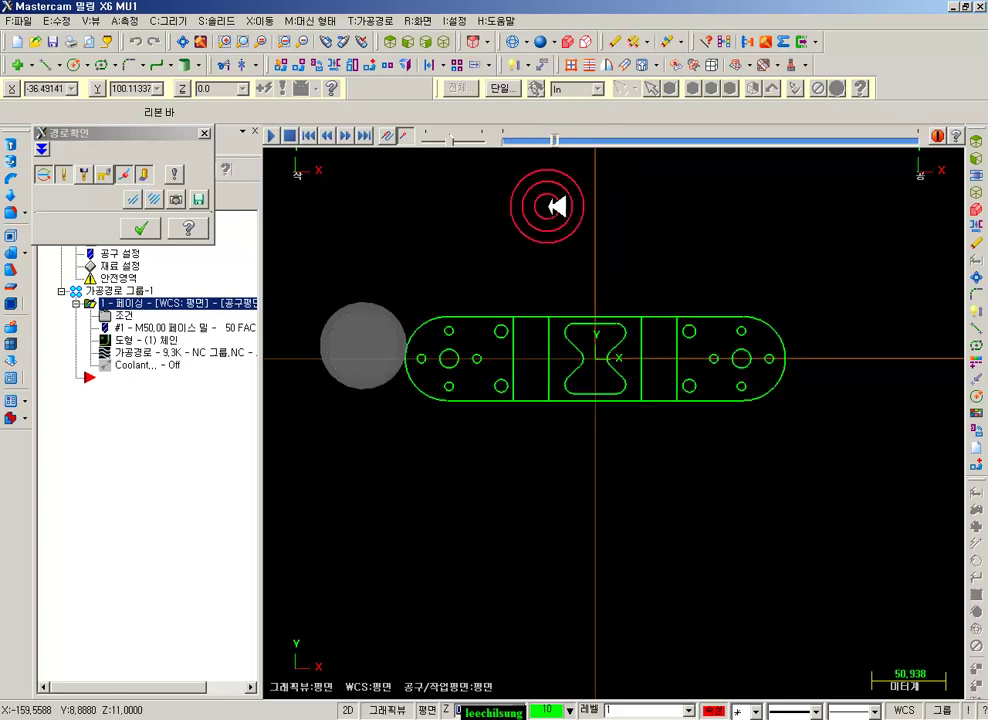
scroll(357, 326, up, 3)
click(162, 640)
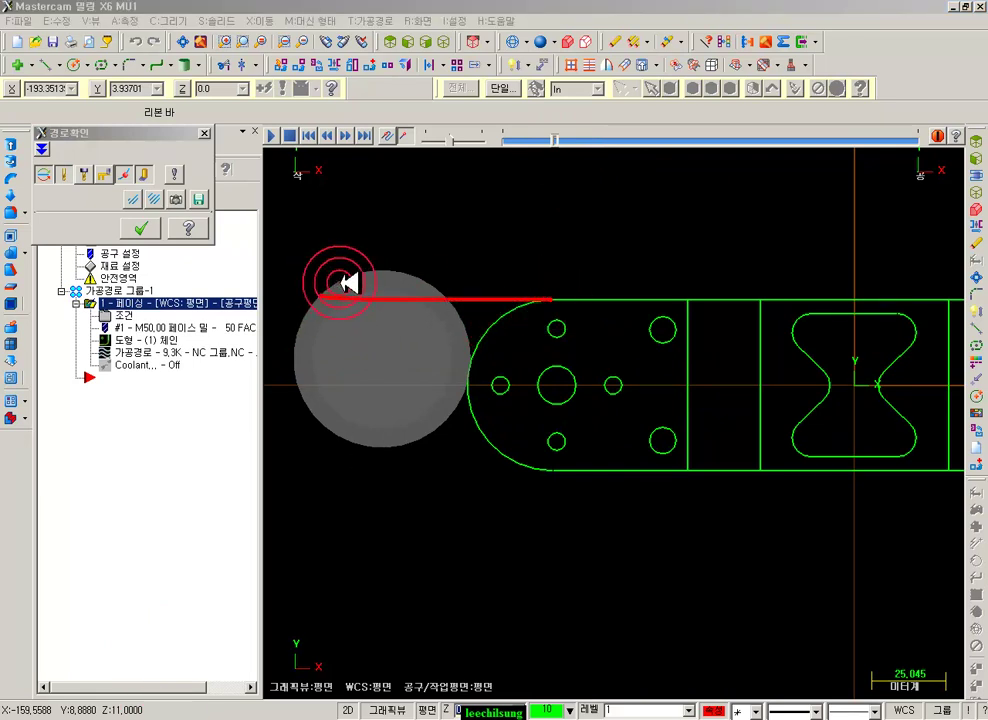
drag(486, 289, 601, 285)
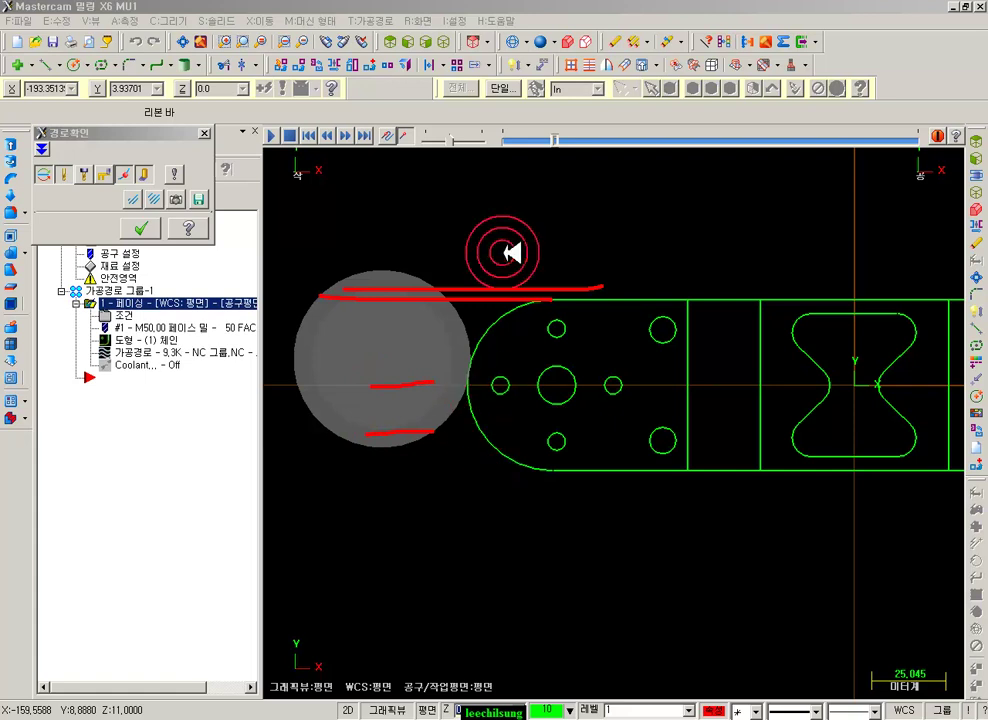
right_click(450, 212)
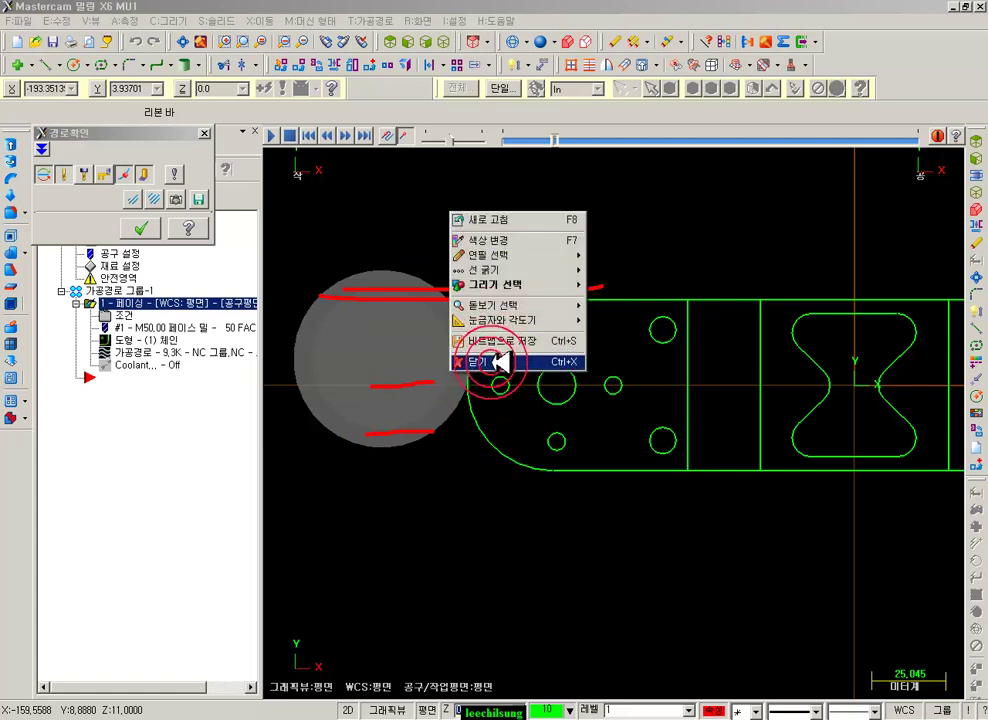
click(495, 360)
click(145, 228)
- Set the facing operation's across overlap (세로방향 오버랩) to 30% of the tool diameter, 15 mm, and regenerate the toolpath
click(125, 315)
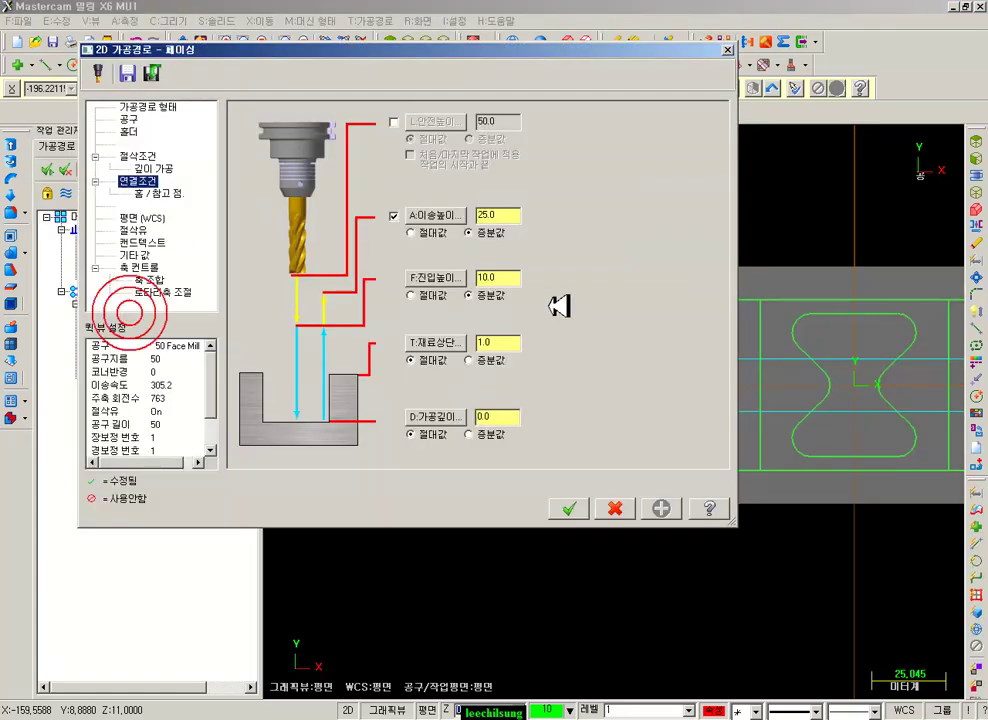
click(135, 157)
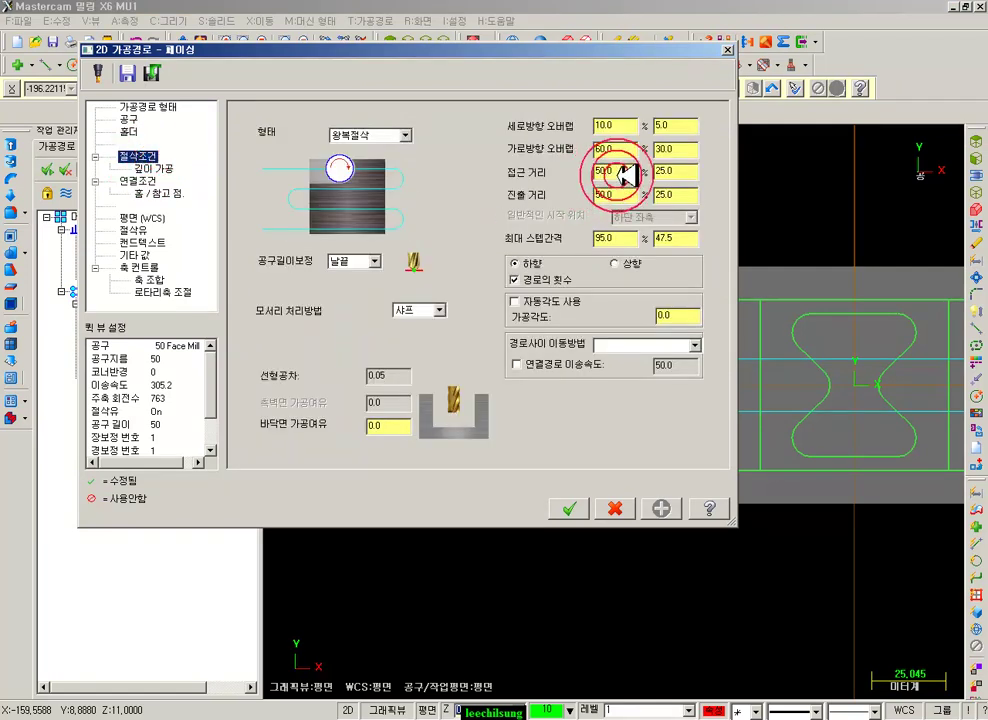
click(679, 149)
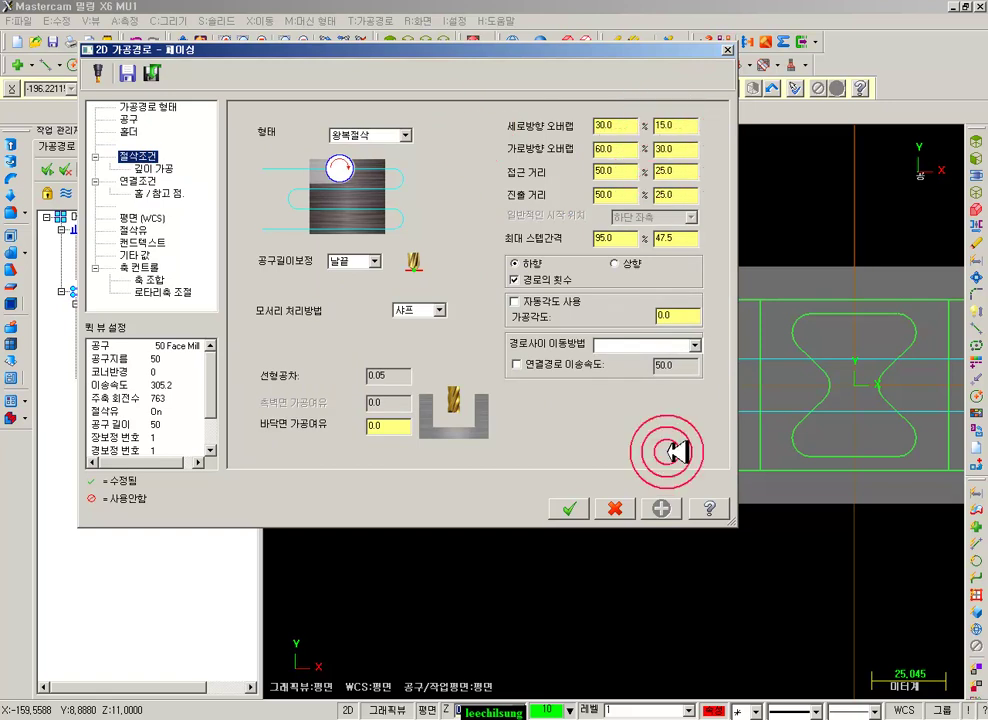
click(568, 509)
click(88, 170)
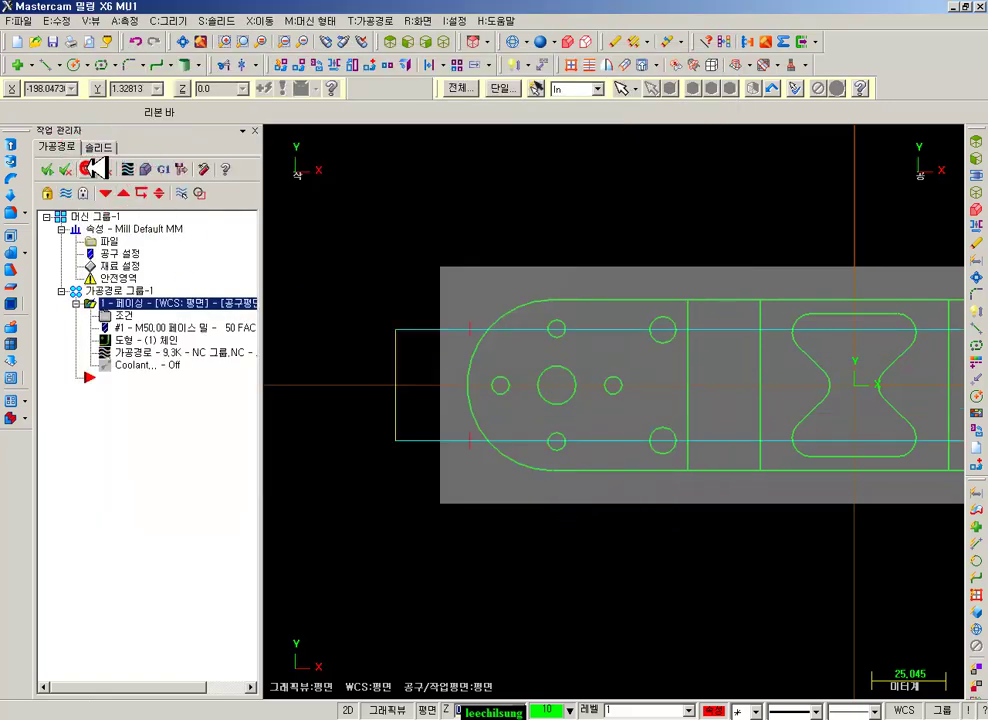
- Backplot the regenerated facing toolpath in top view and examine the face mill's overhang and coverage at the part's rounded end
click(137, 352)
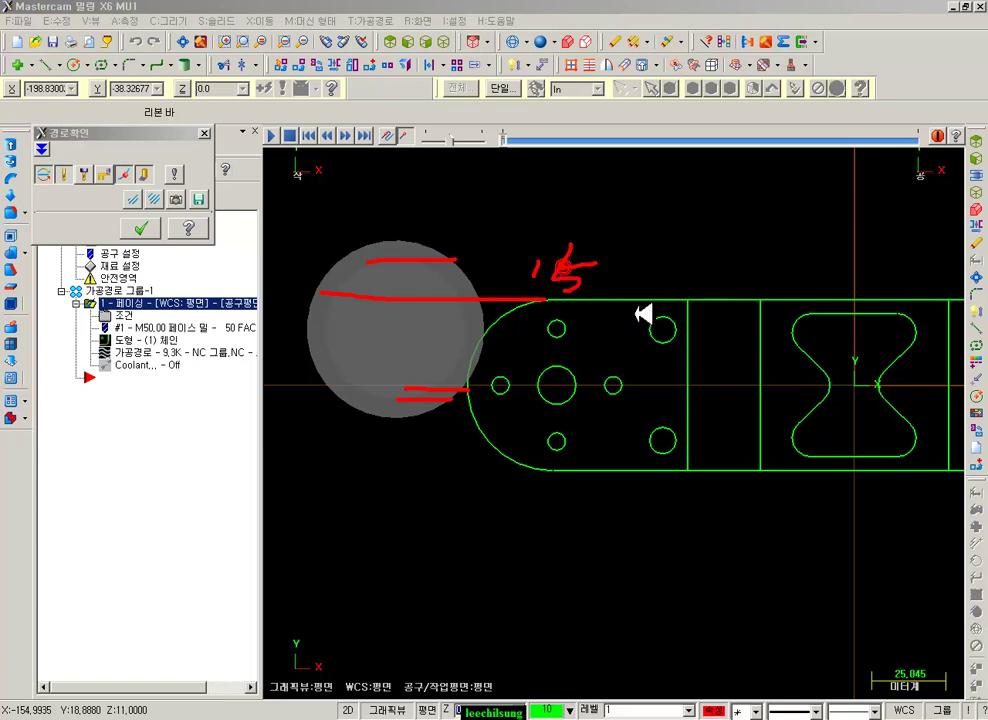
right_click(667, 494)
click(715, 702)
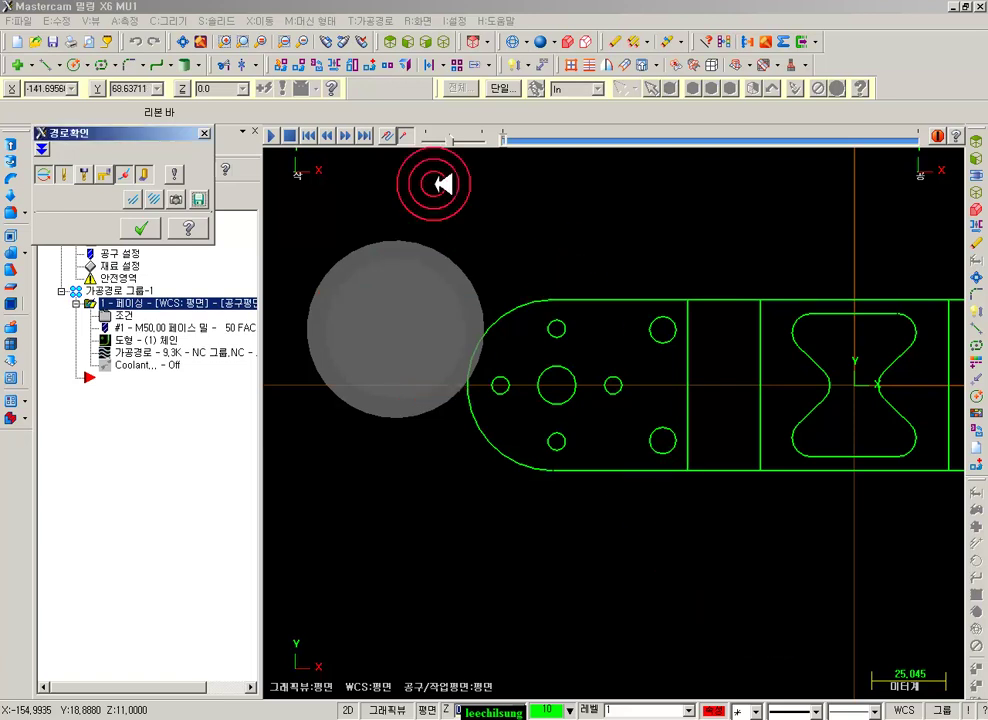
click(487, 160)
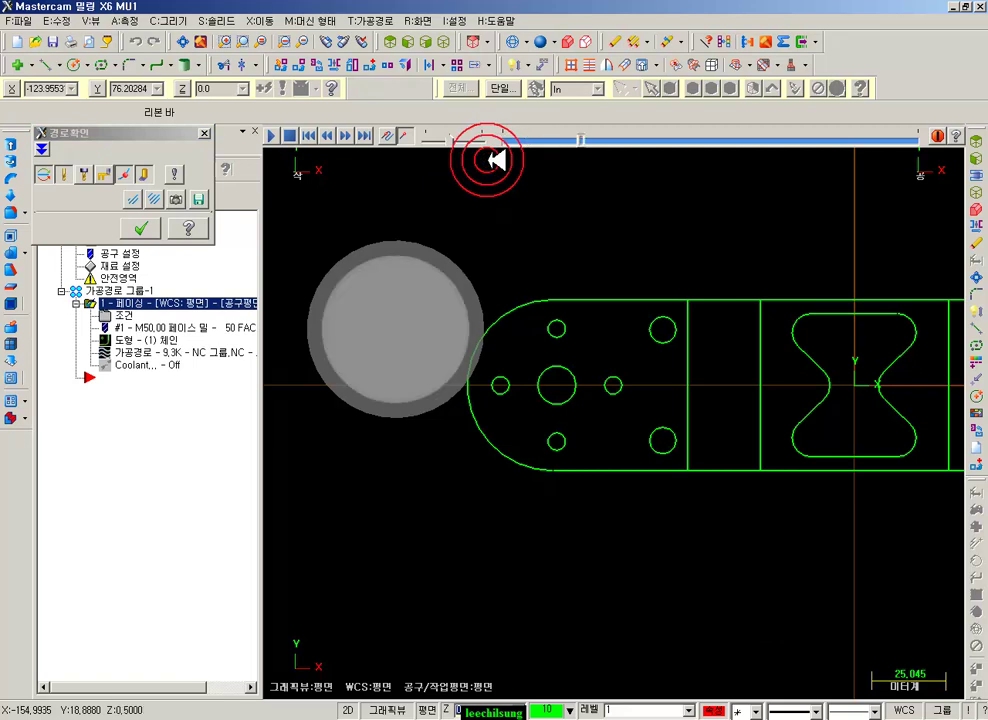
scroll(425, 340, down, 3)
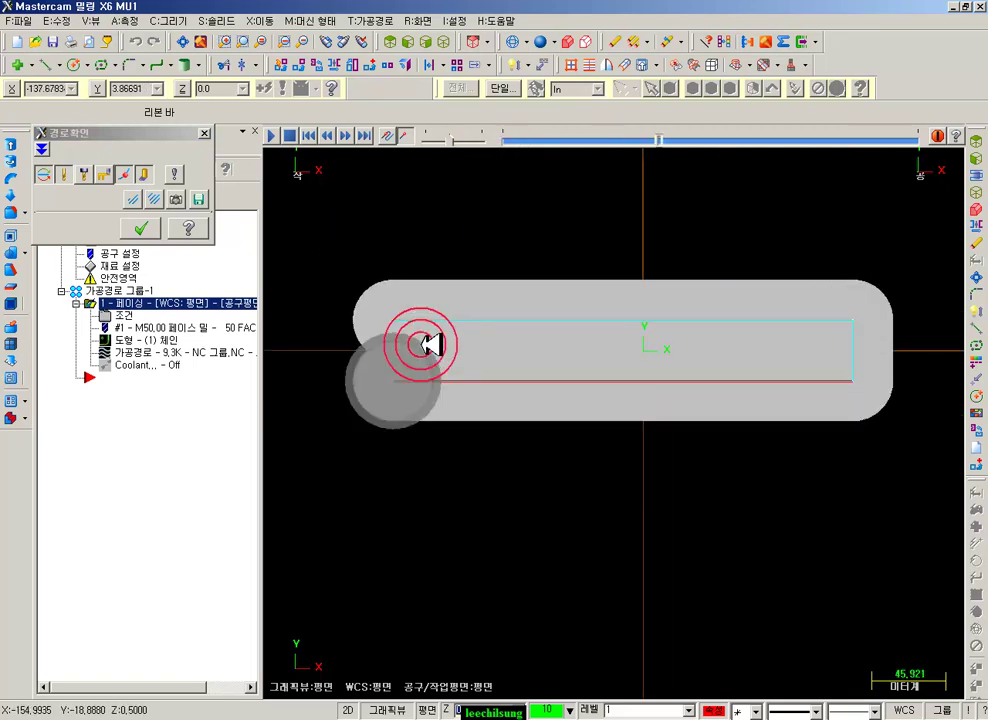
scroll(410, 365, up, 3)
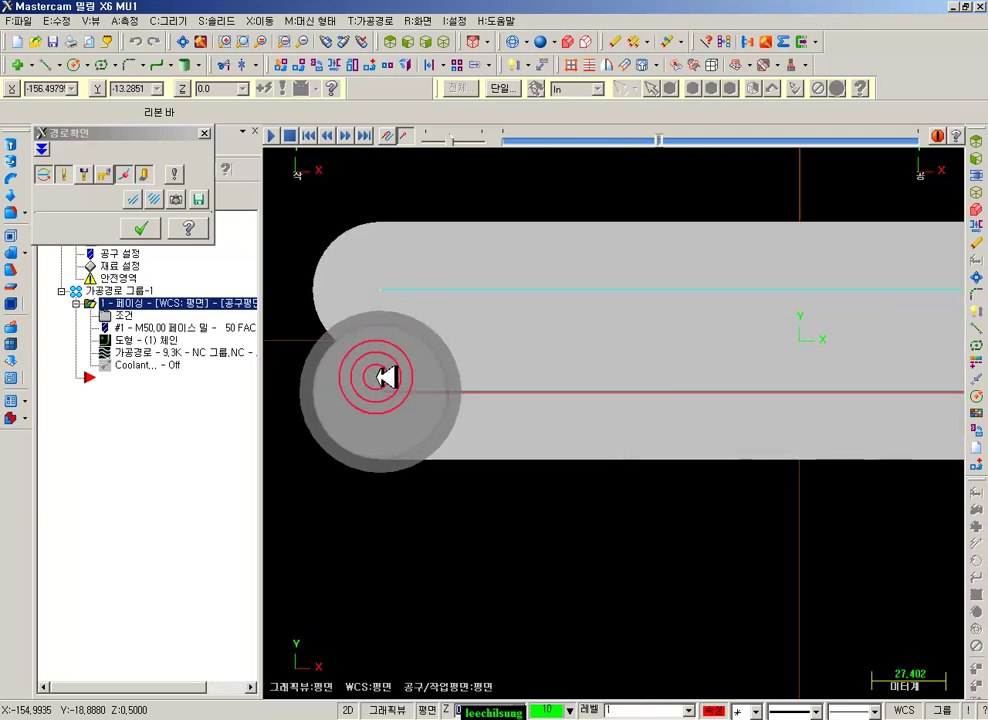
click(142, 228)
- Examine the facing toolpath against the stock block in isometric and top views, including the tool's starting position in backplot
click(418, 83)
click(441, 41)
click(90, 340)
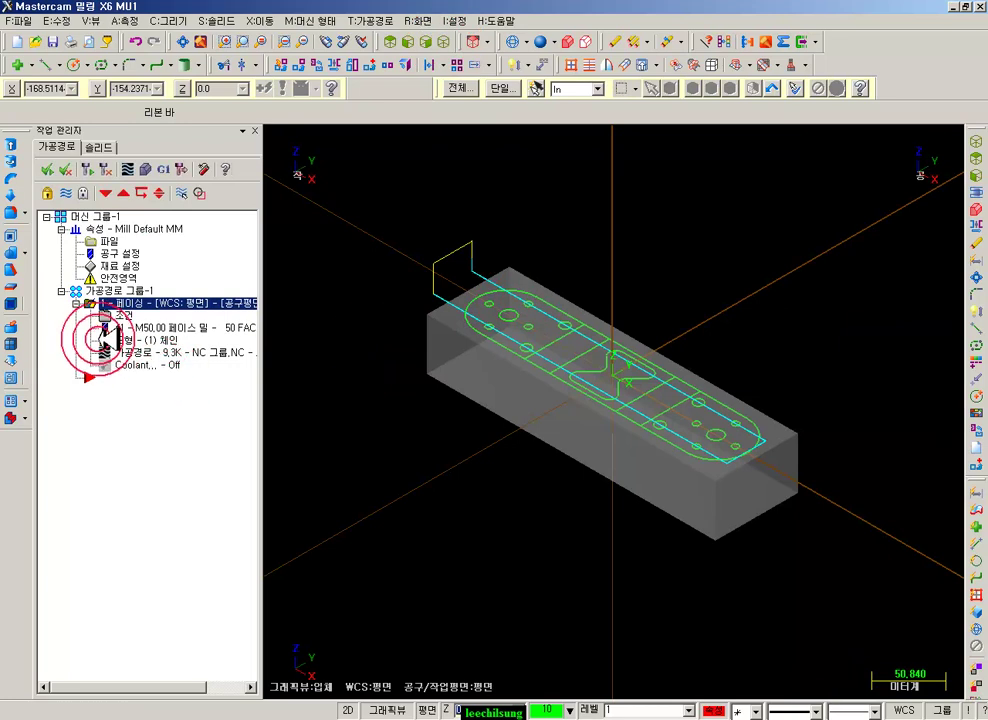
click(435, 8)
click(392, 40)
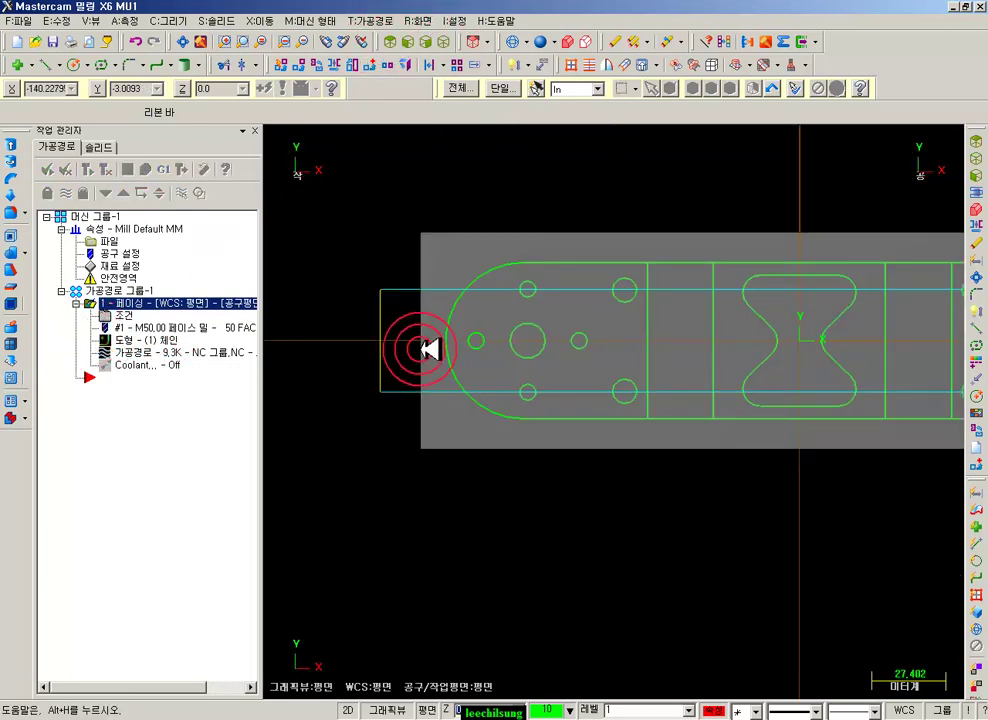
click(125, 351)
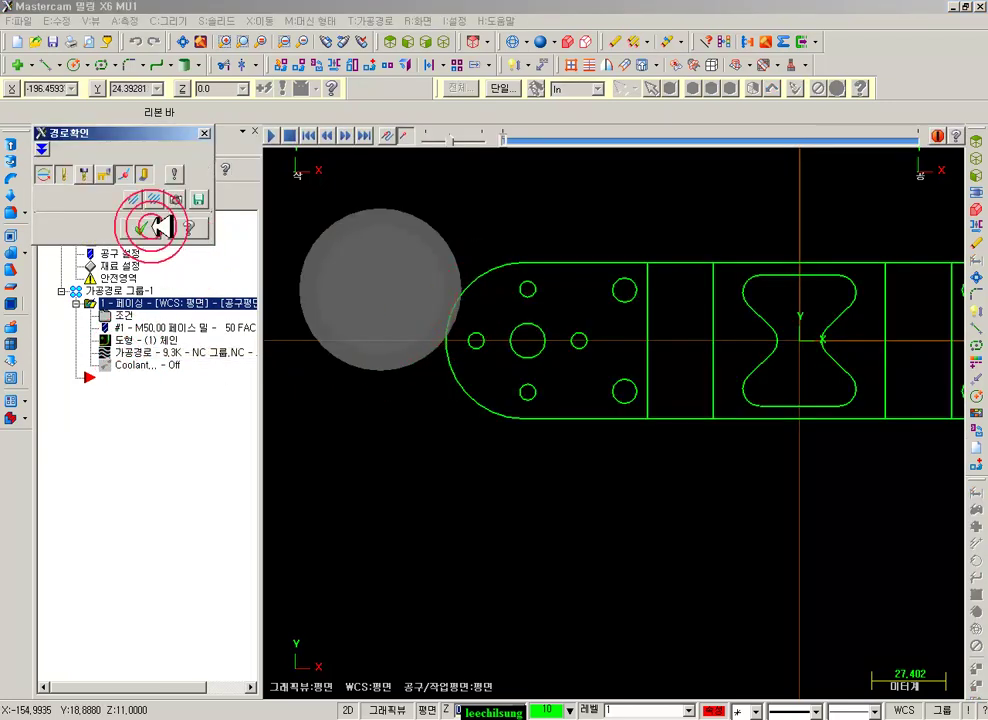
click(143, 226)
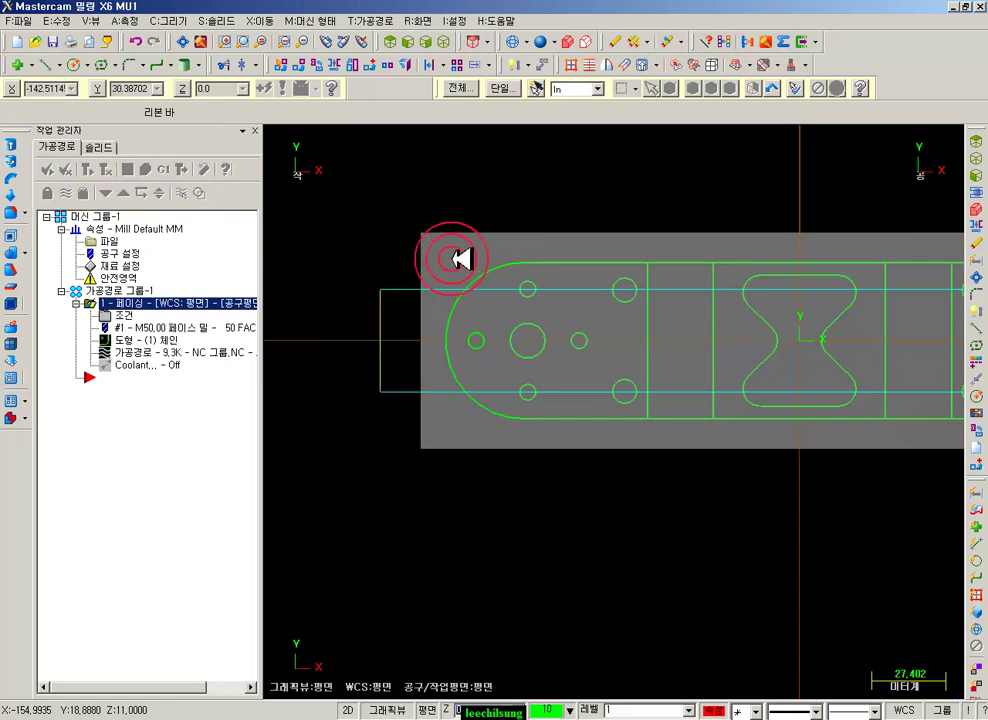
click(445, 42)
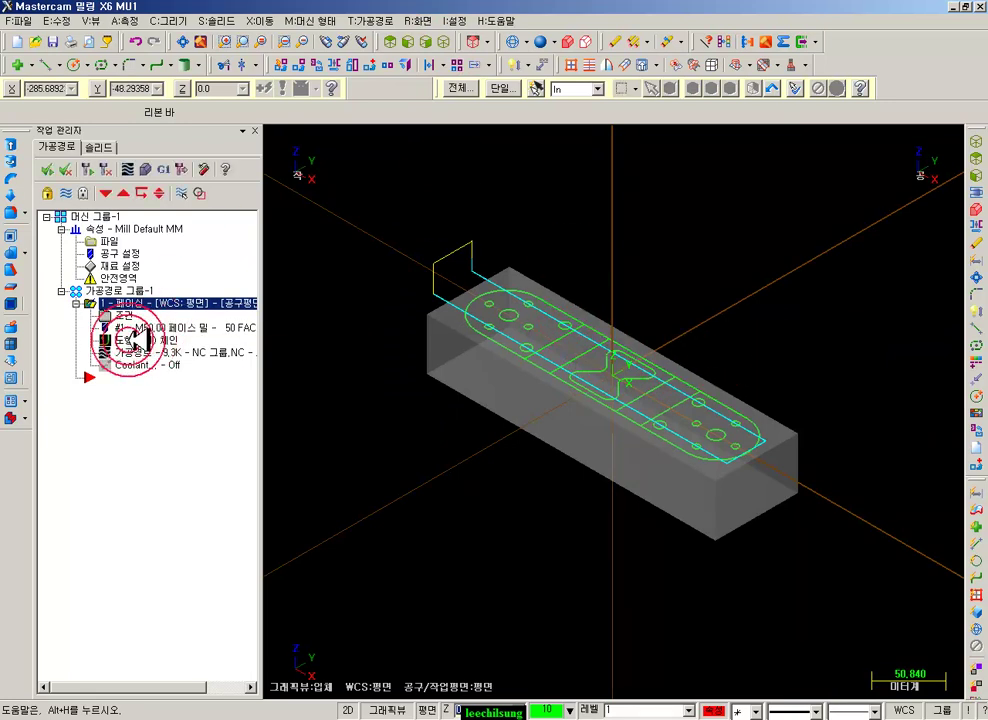
click(535, 308)
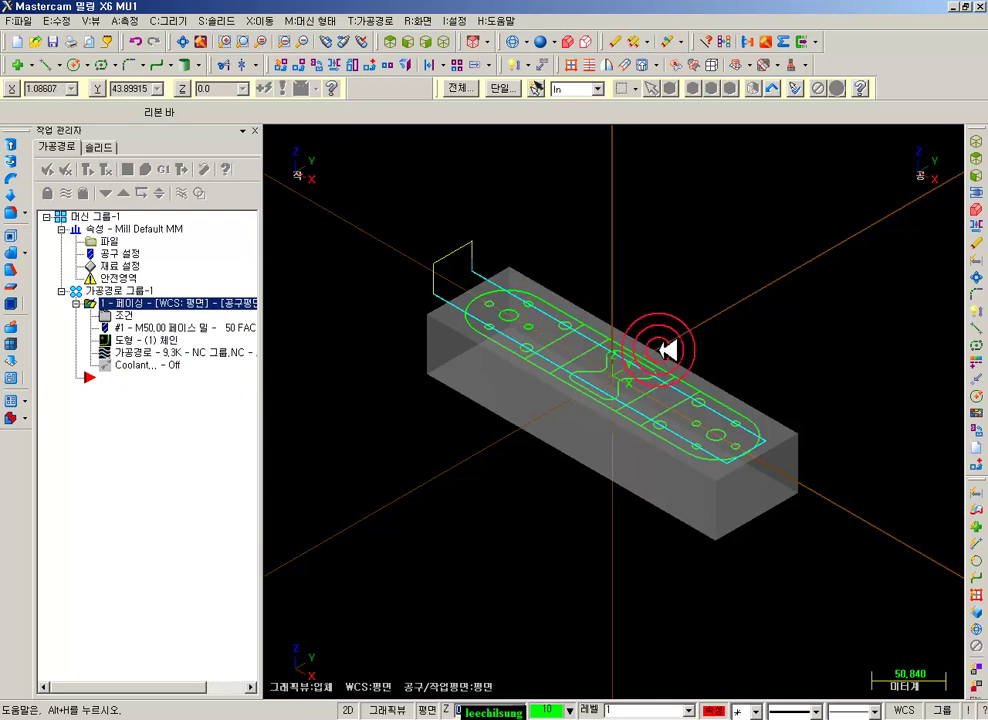
- Remove the chain from the facing operation's geometry so it machines the stock area, and regenerate the toolpath
click(110, 340)
click(76, 153)
key(Delete)
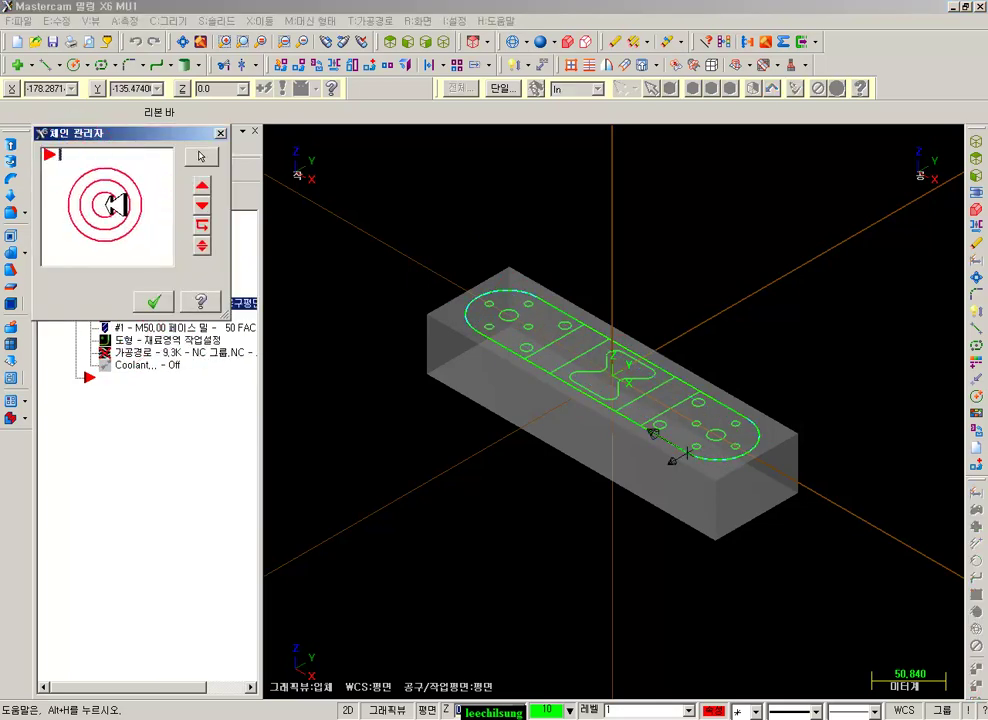
click(170, 302)
click(132, 305)
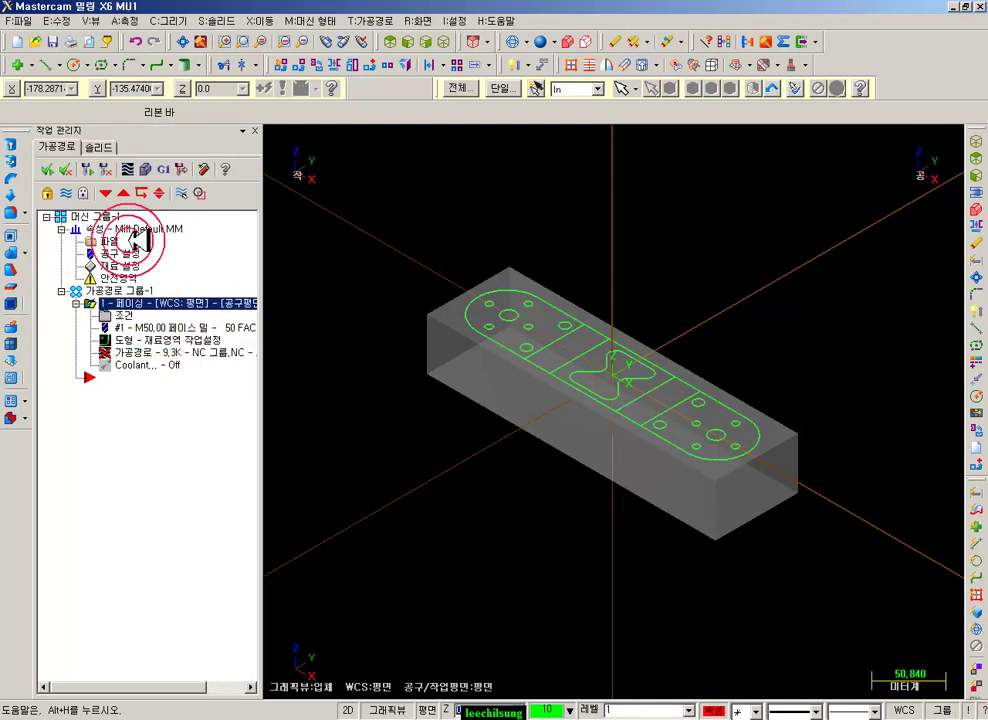
click(518, 350)
click(96, 168)
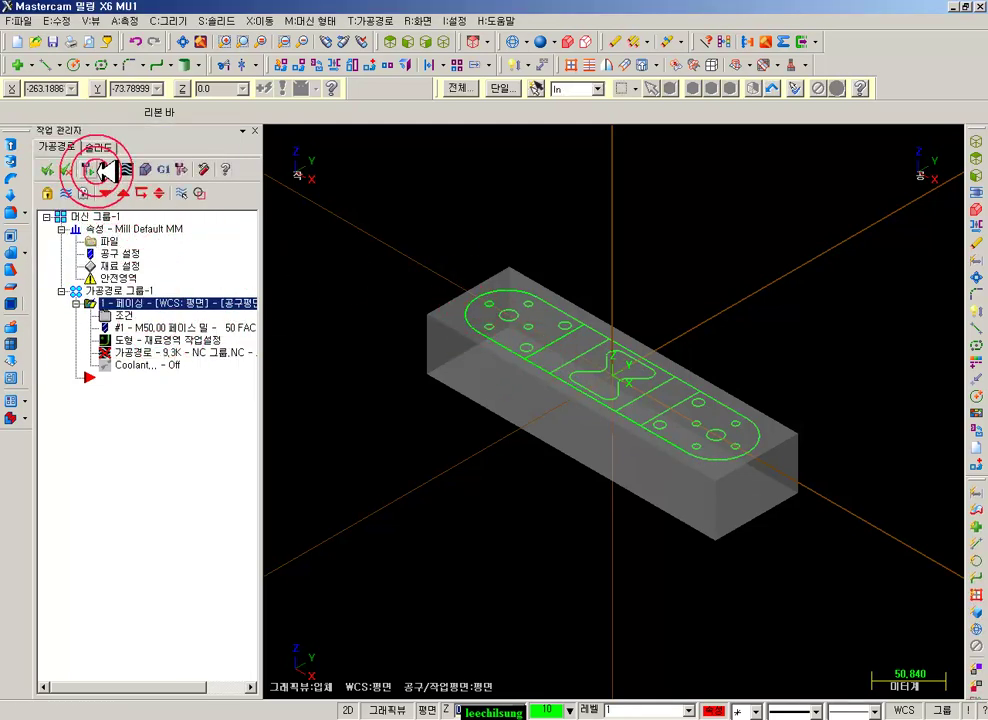
- Set the facing operation's across overlap (세로방향 오버랩) to 5 mm and regenerate the stock-based toolpath
scroll(580, 284, down, 2)
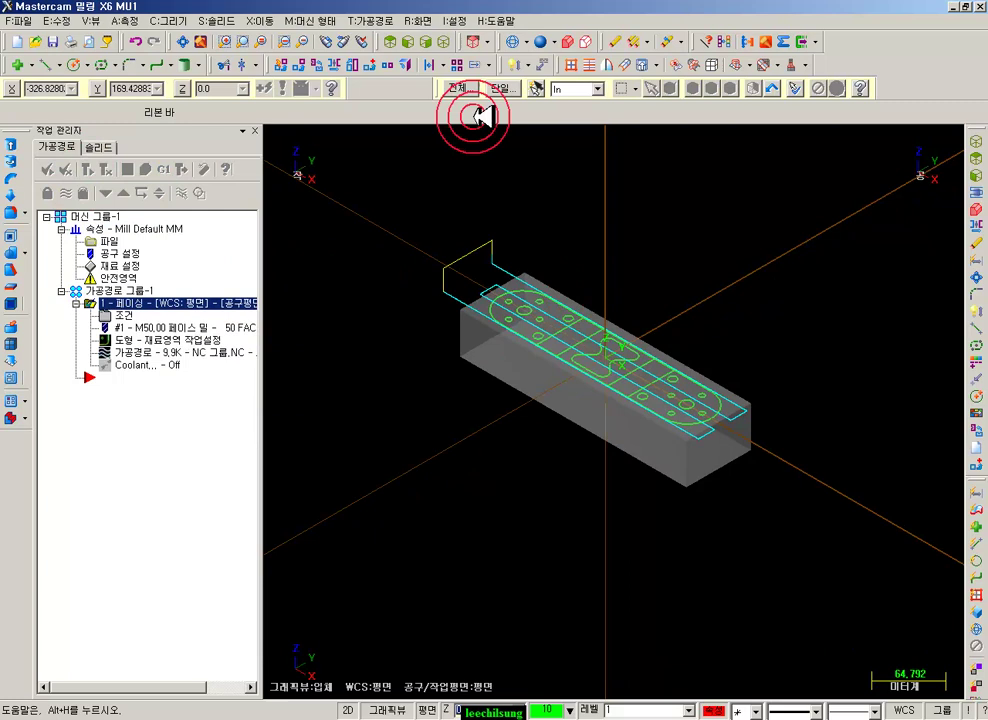
click(388, 38)
scroll(466, 273, down, 2)
scroll(466, 273, down, 1)
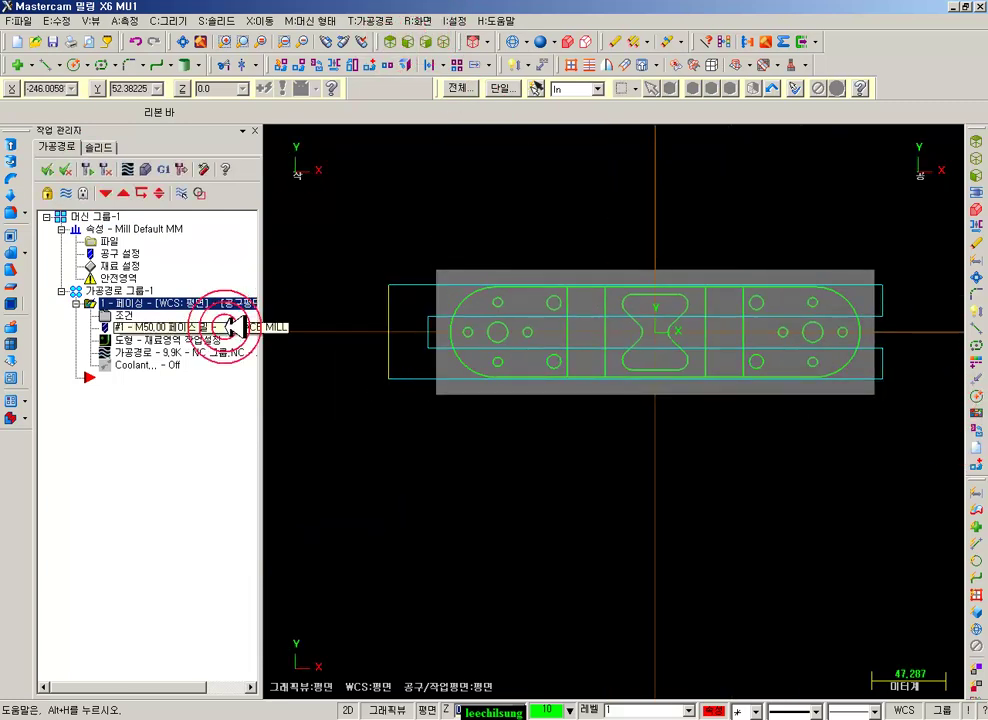
click(120, 316)
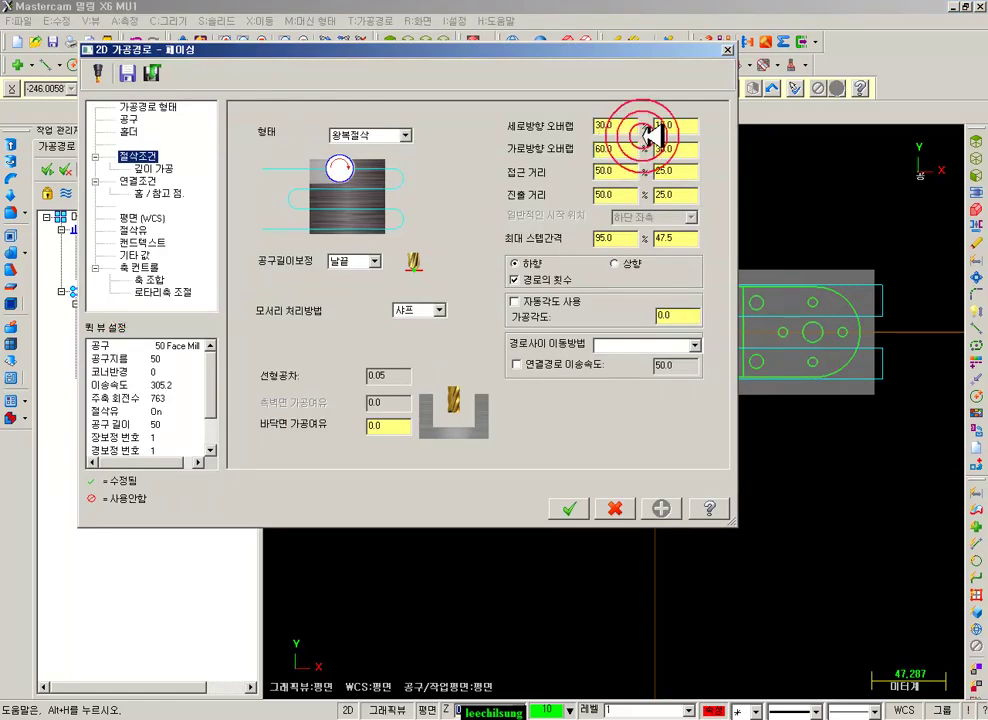
text(5)
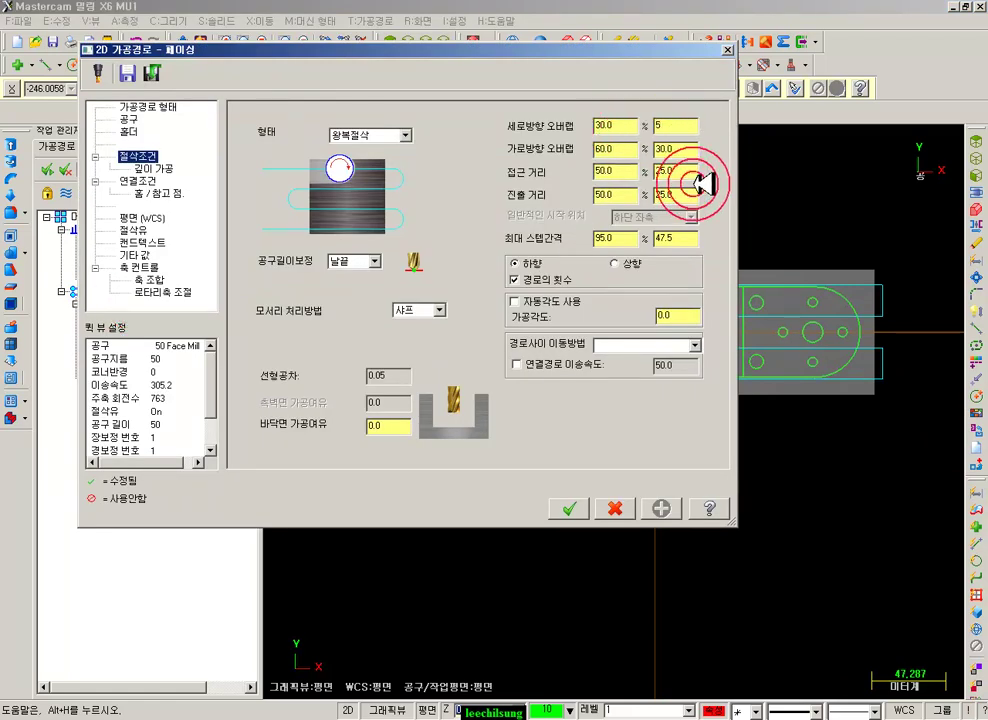
click(570, 509)
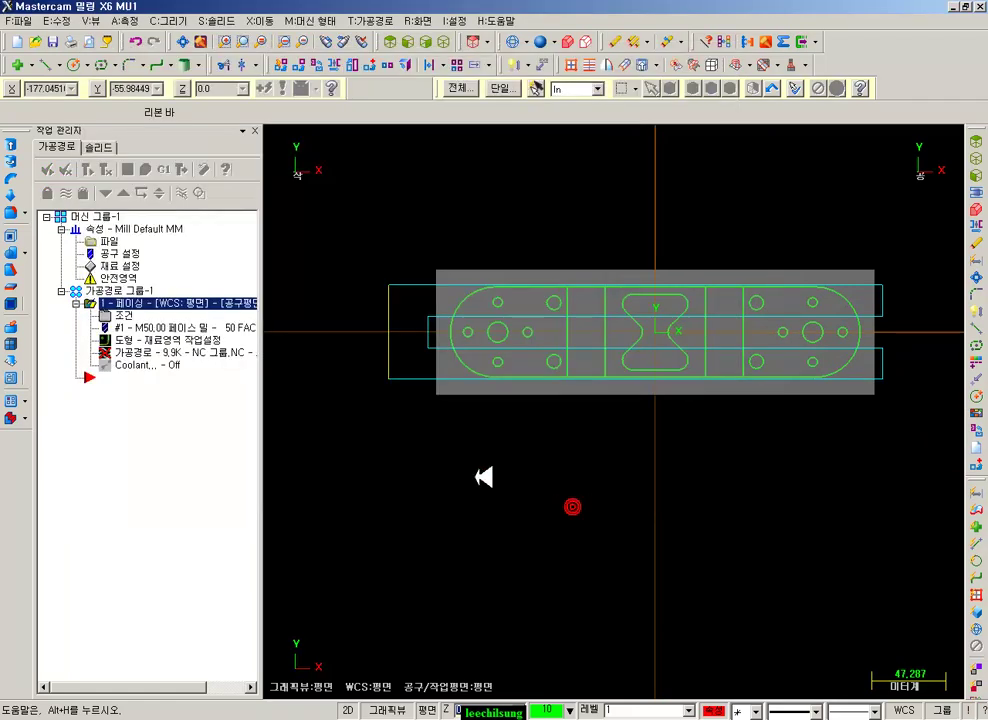
click(90, 165)
- Examine the stock-based facing passes in top view and backplot the face mill's coverage
scroll(595, 474, down, 2)
scroll(595, 474, up, 2)
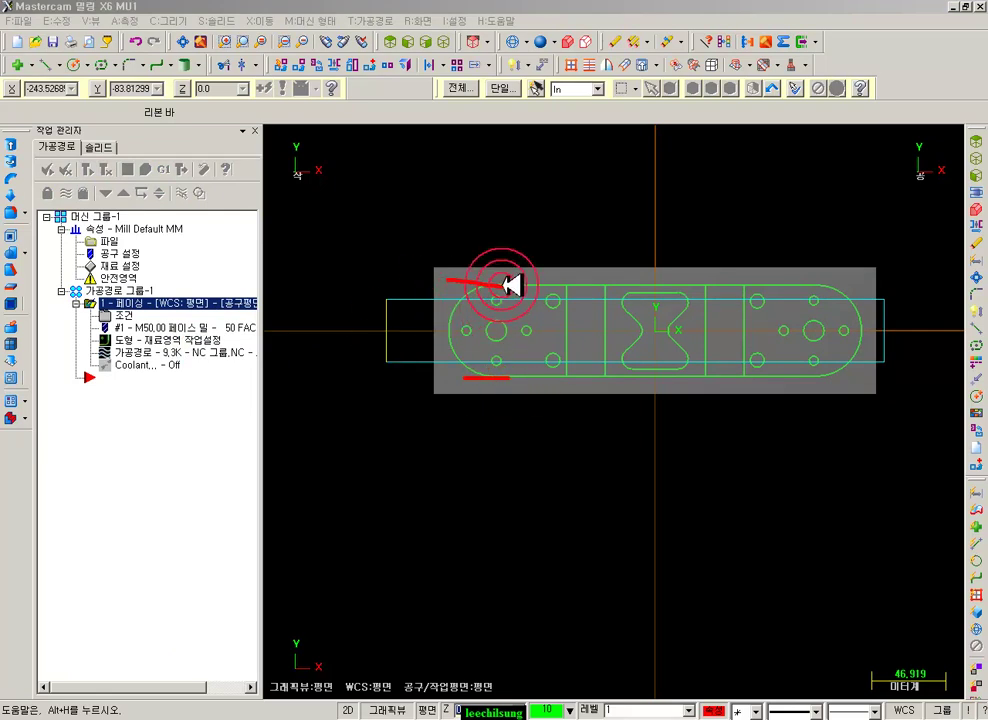
right_click(459, 472)
click(508, 621)
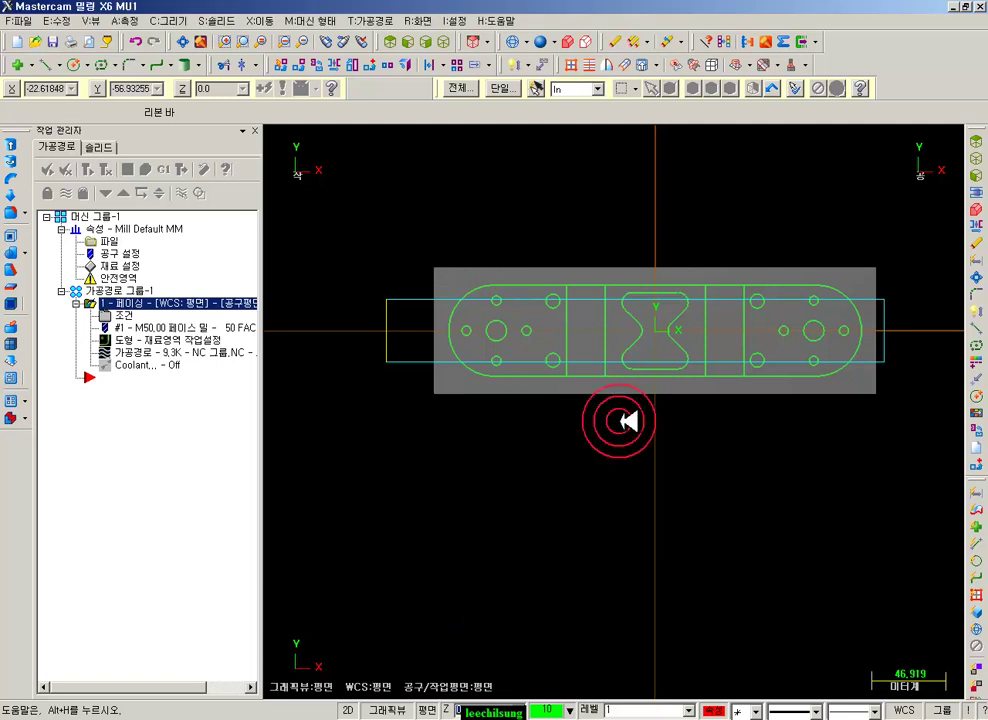
click(152, 355)
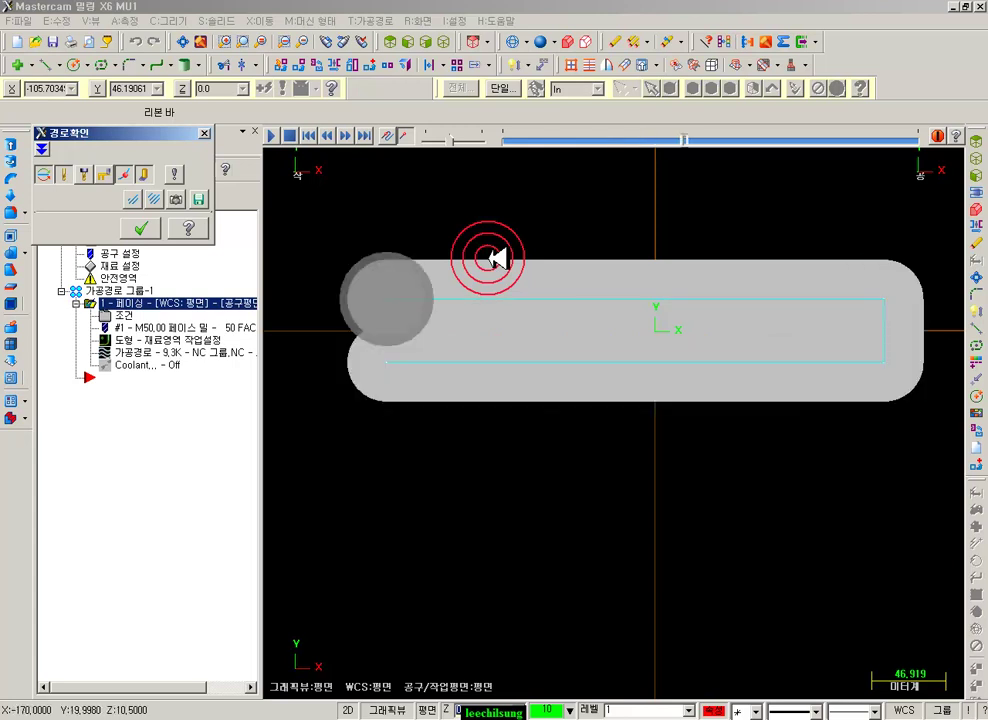
click(140, 228)
- Close backplot and verify the facing operation move by move against the solid stock
click(222, 302)
click(160, 172)
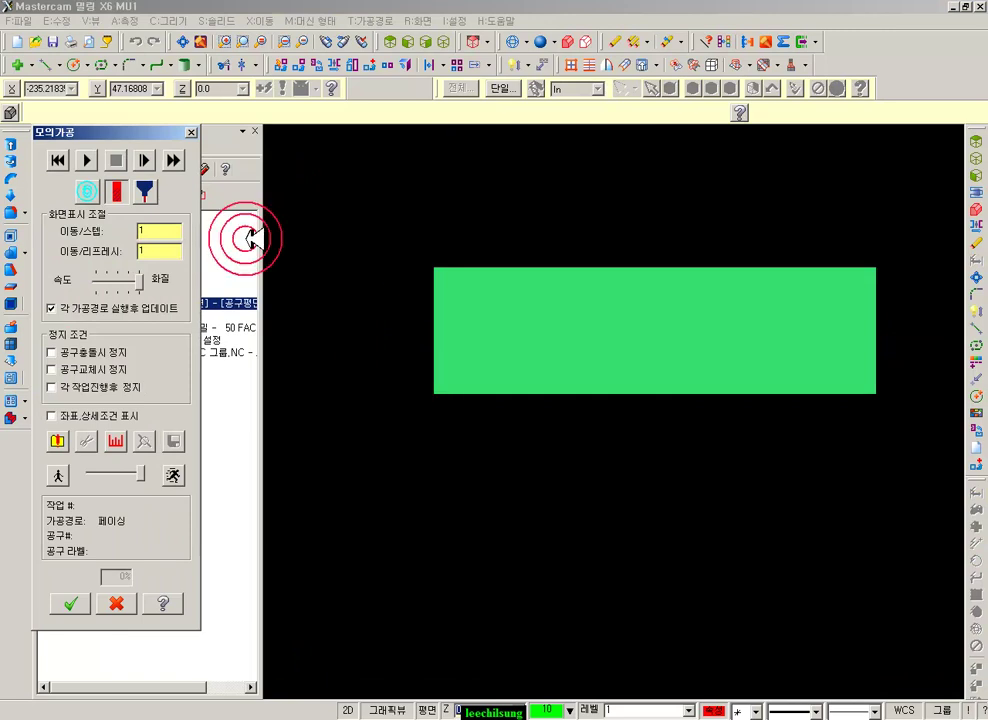
click(172, 161)
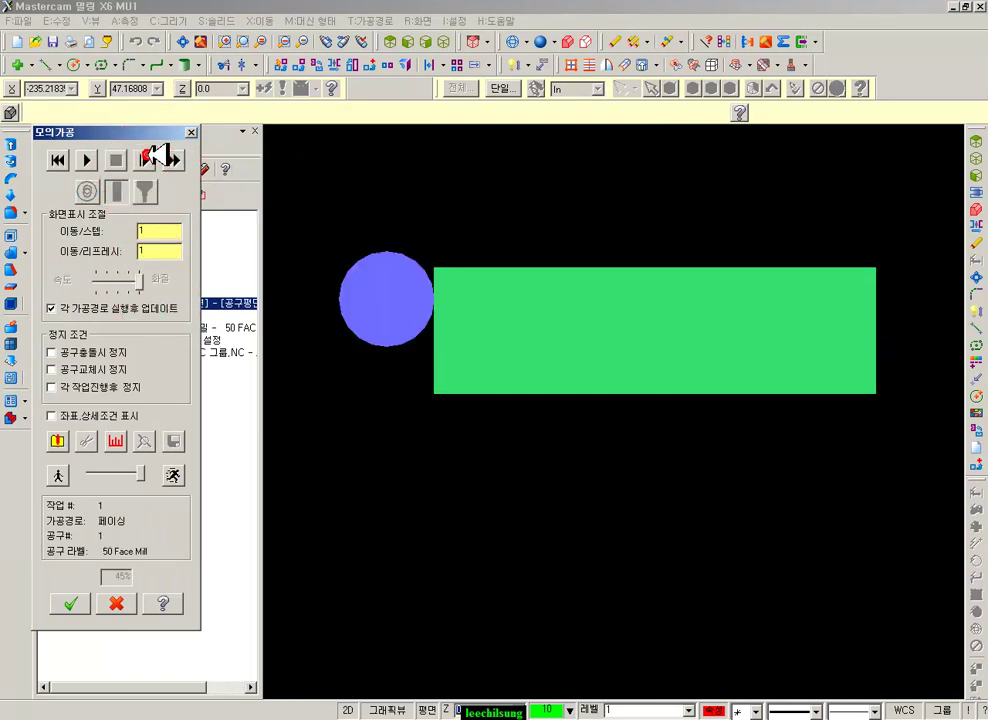
click(151, 157)
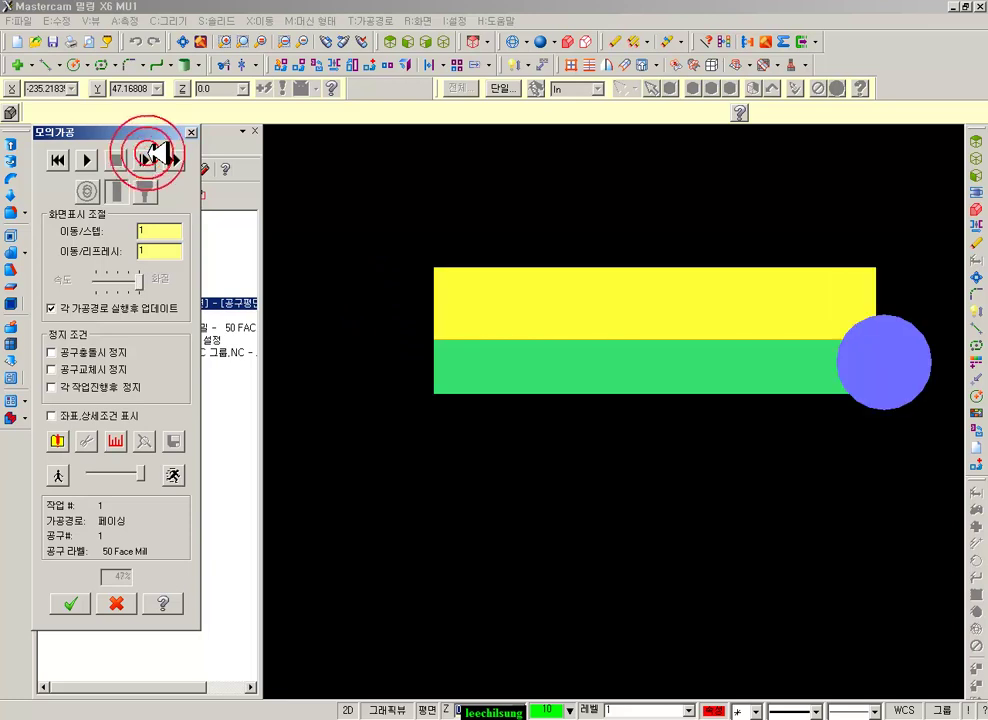
click(151, 157)
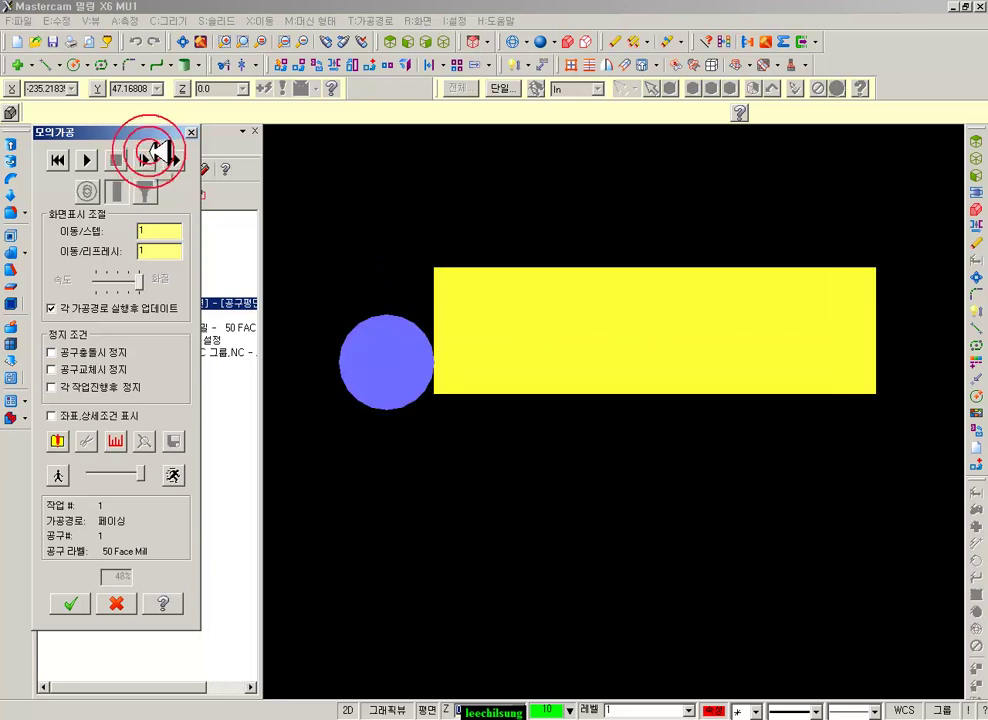
click(106, 603)
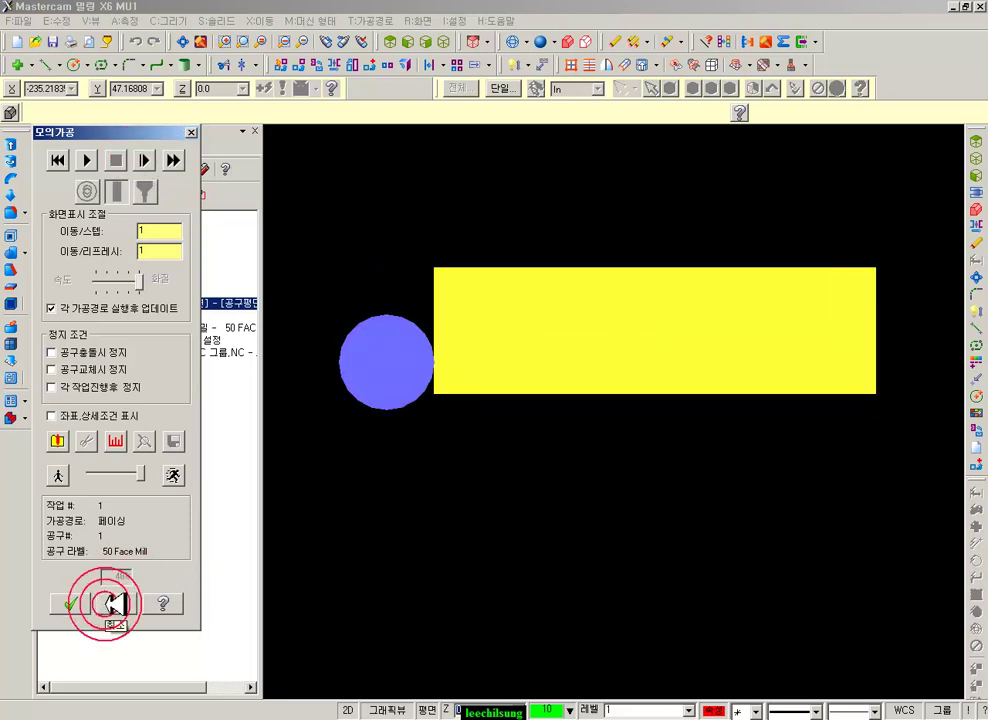
click(436, 453)
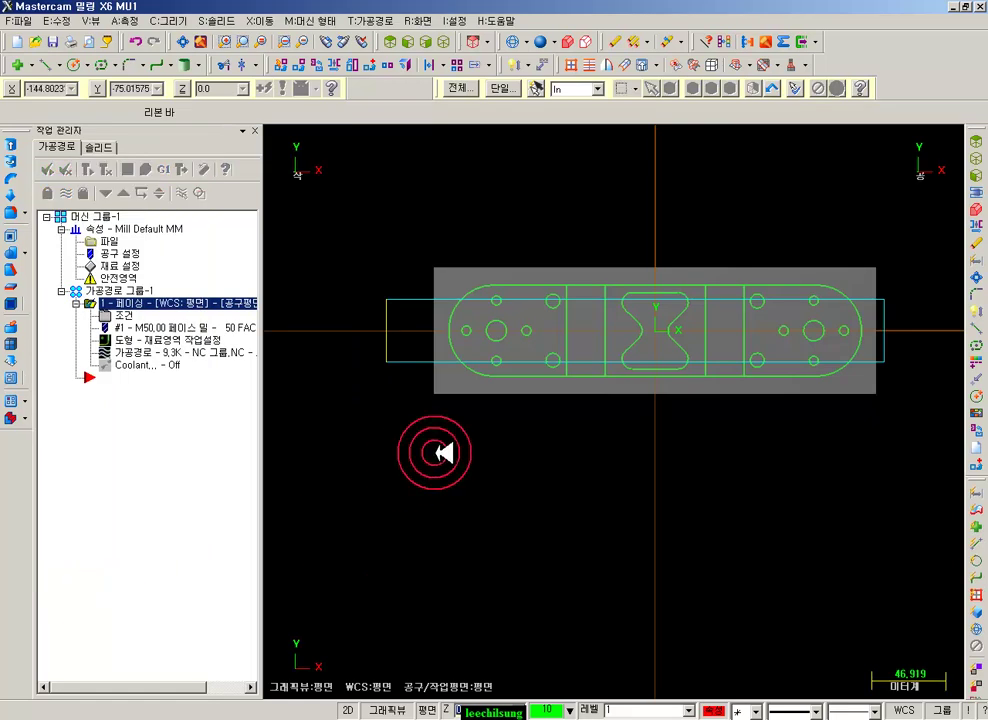
- Examine the facing passes' depth levels against the stock in front view, and the whole toolpath in isometric view
click(405, 42)
scroll(550, 548, up, 5)
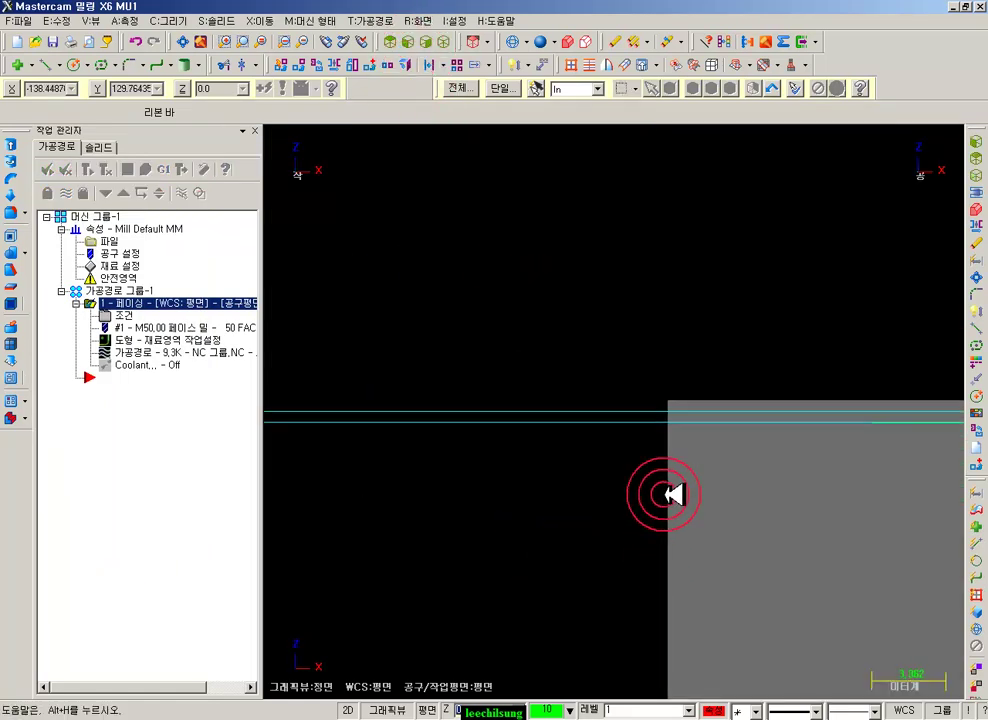
scroll(775, 364, down, 4)
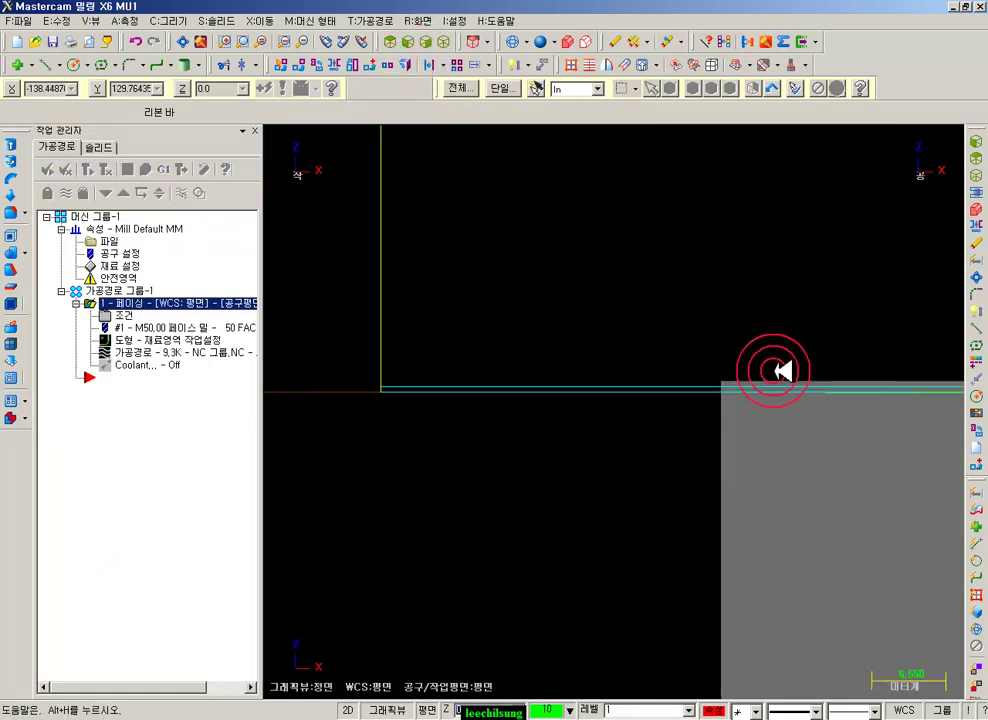
click(438, 40)
scroll(530, 388, down, 2)
scroll(551, 375, up, 2)
click(551, 375)
click(772, 399)
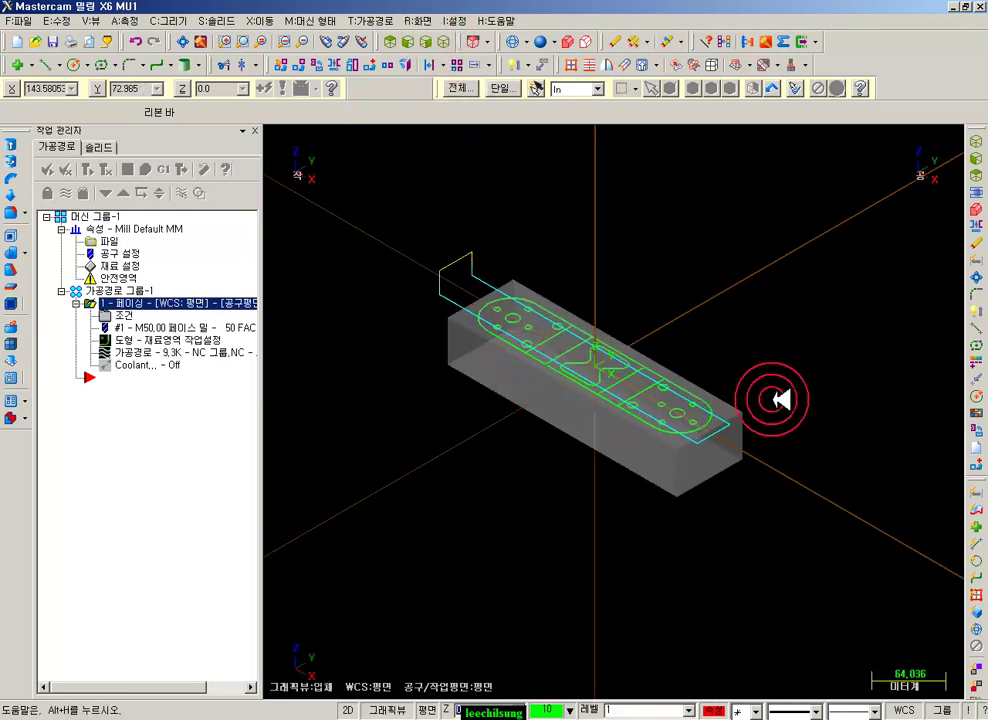
- Hide the facing operation's toolpath display and show the plate and its stock in top view
click(65, 193)
scroll(570, 212, up, 2)
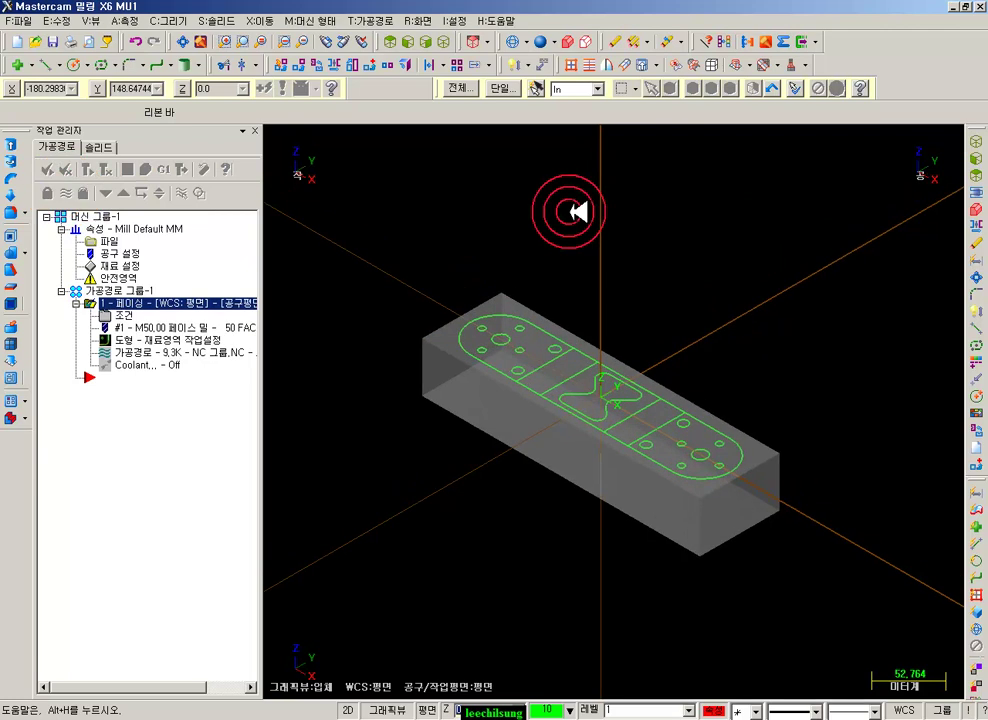
click(394, 40)
scroll(480, 229, down, 1)
scroll(612, 146, up, 5)
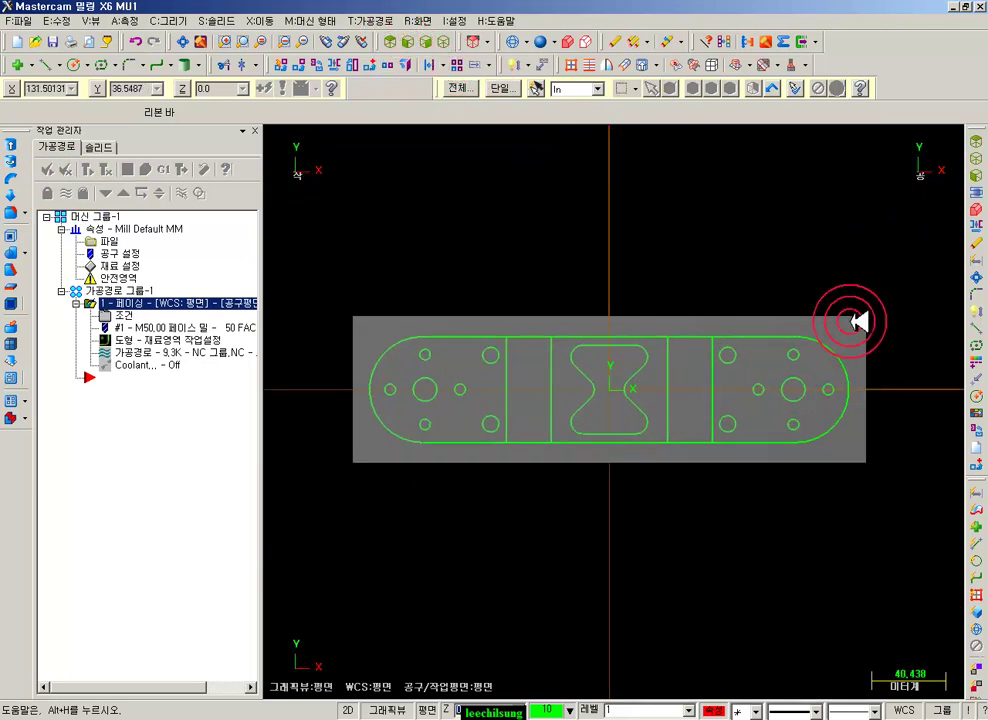
scroll(520, 324, down, 2)
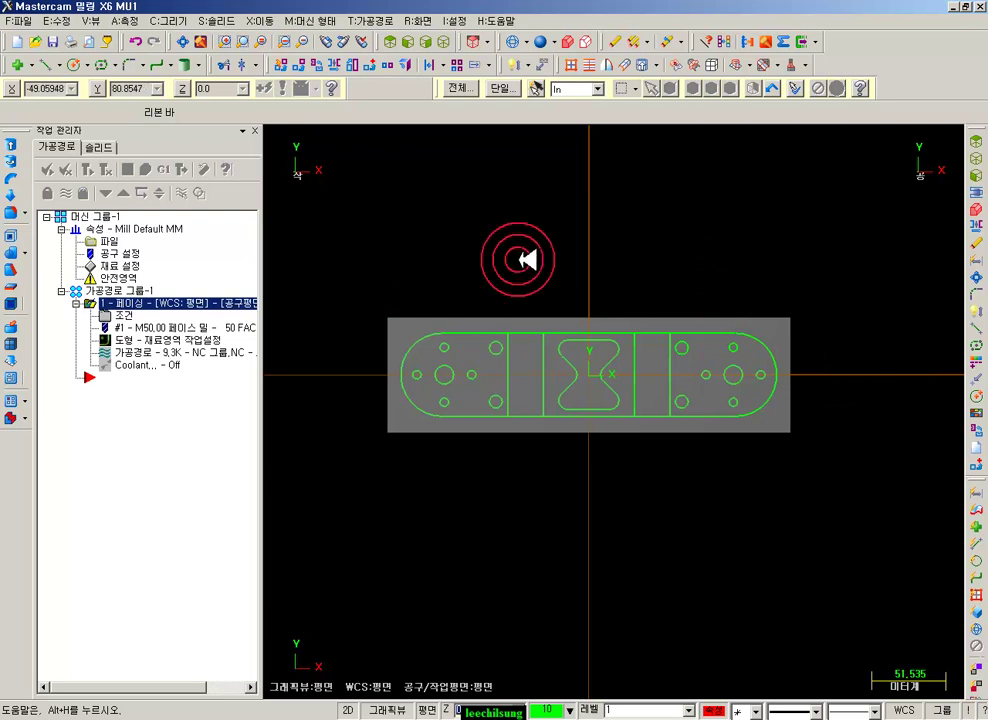
scroll(640, 420, down, 2)
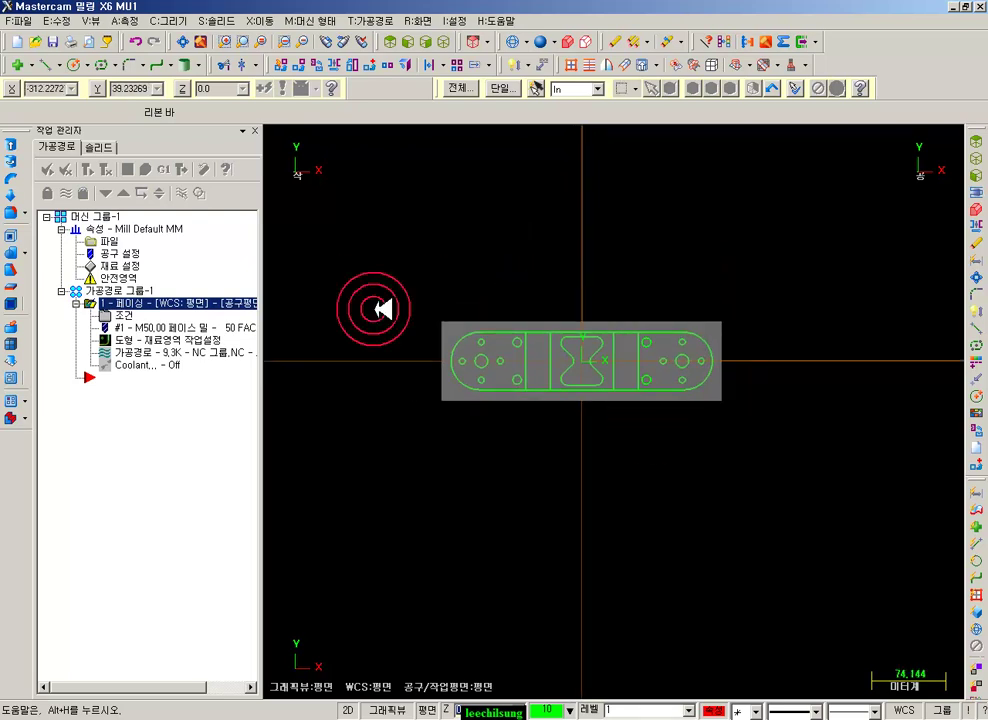
- Copy the facing operation and place the duplicate after the original in the same toolpath group
drag(106, 302, 140, 410)
right_drag(140, 410, 154, 409)
click(154, 453)
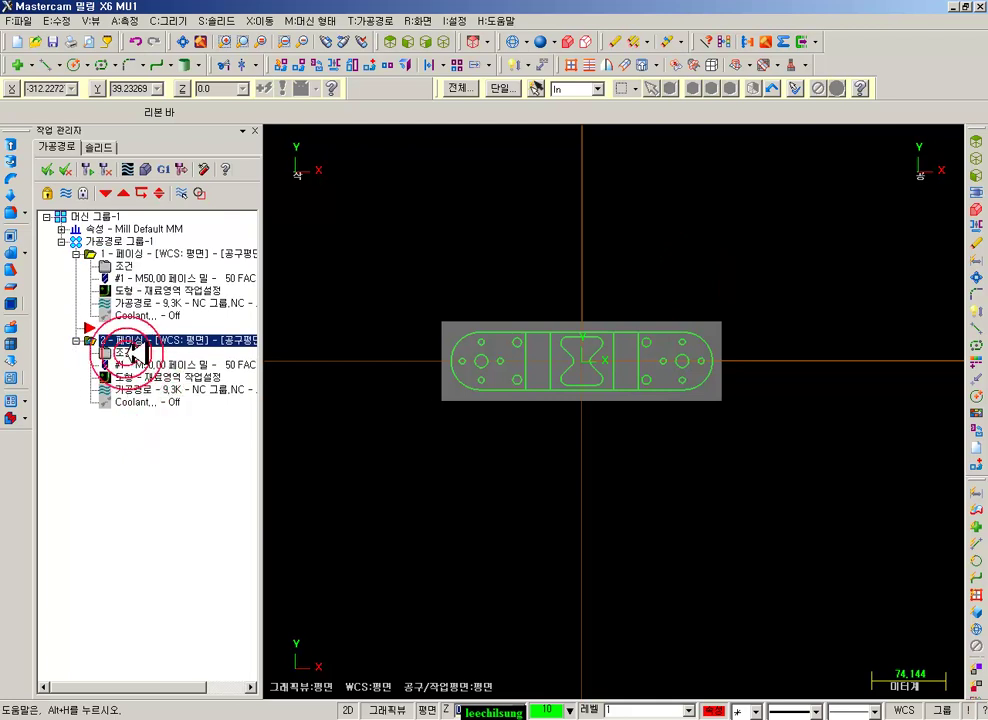
- Create a new flat end mill (평엔드밀) of 100 mm diameter as tool 2 for the copied facing operation
click(133, 356)
click(135, 118)
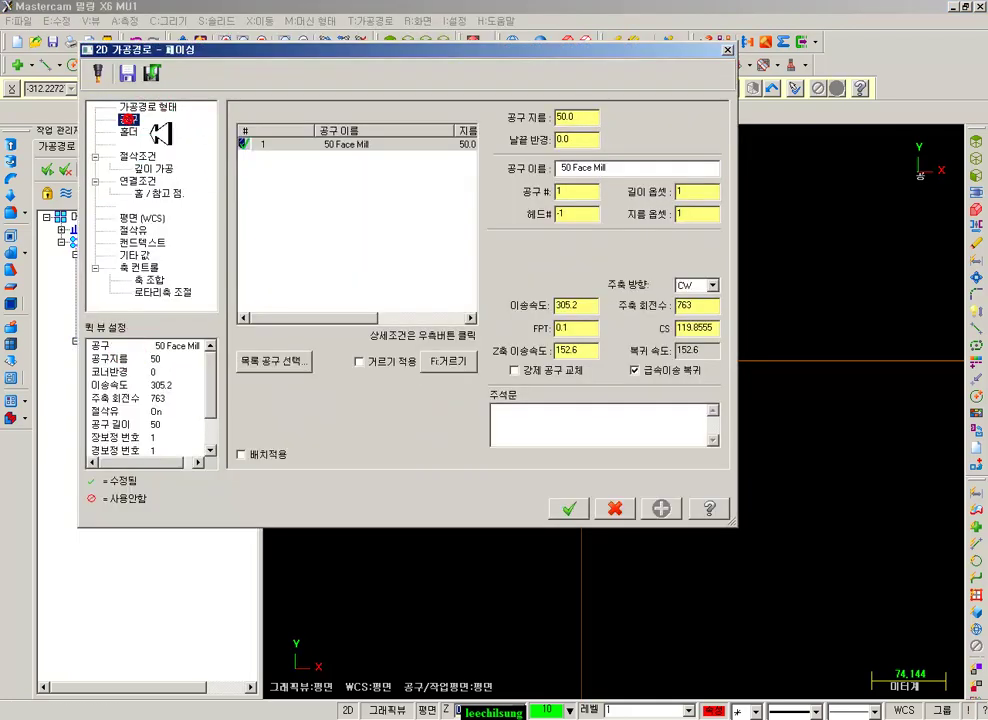
click(303, 360)
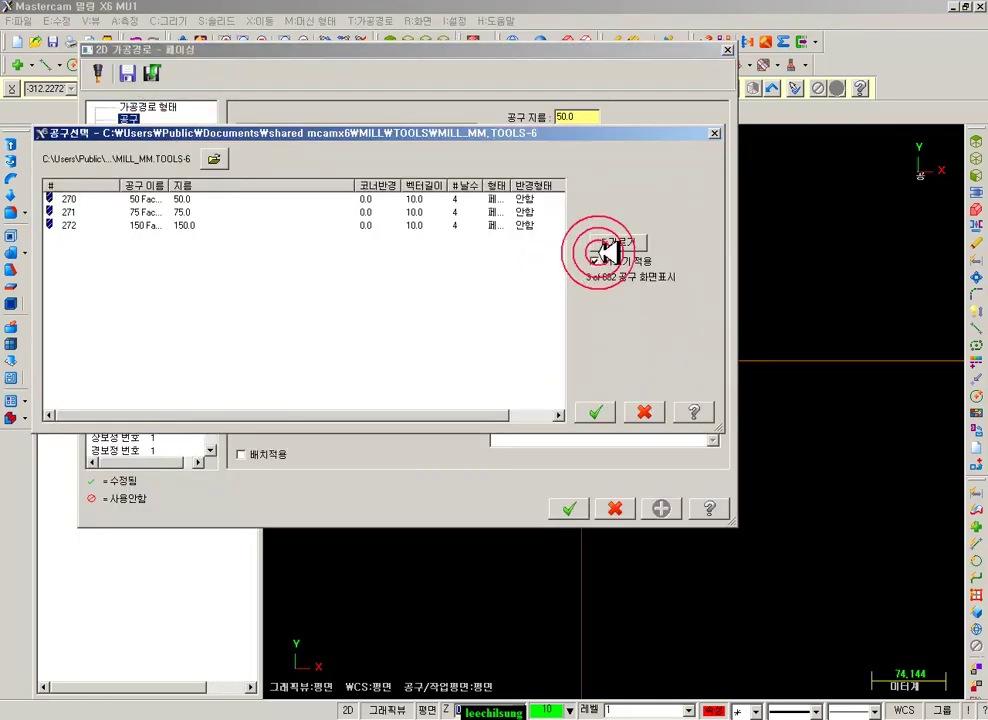
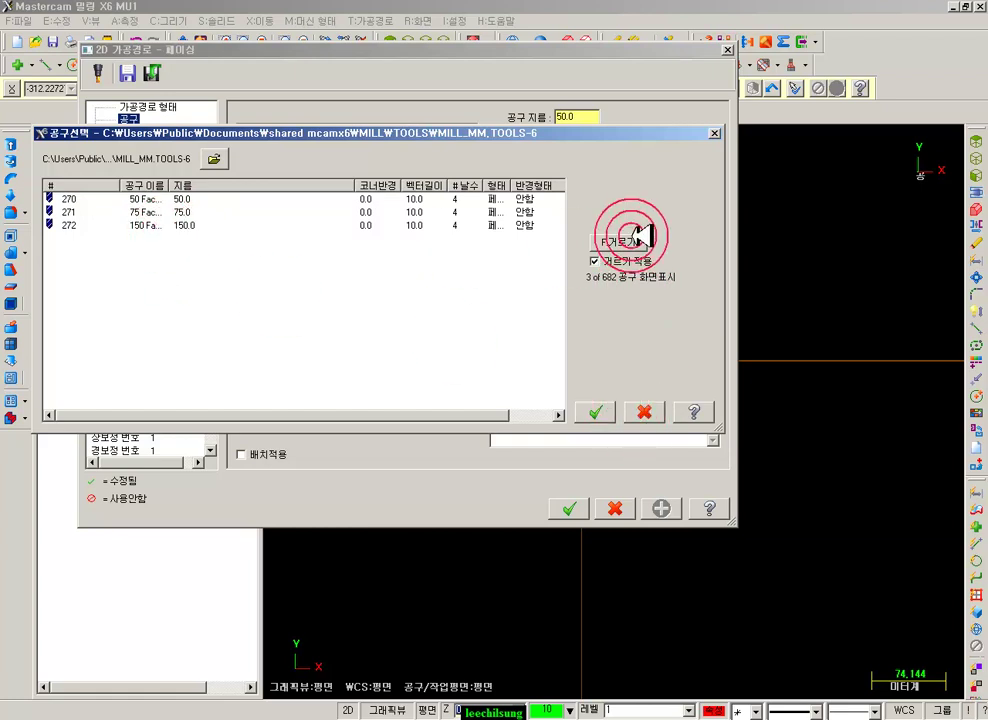
click(642, 412)
right_click(317, 245)
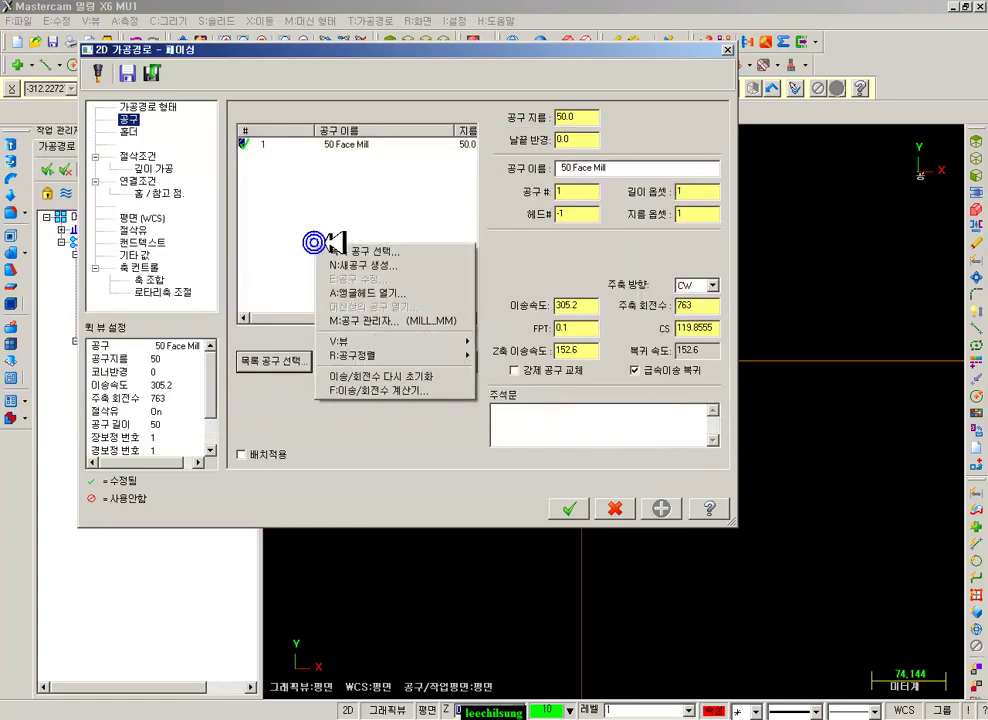
click(392, 264)
click(150, 148)
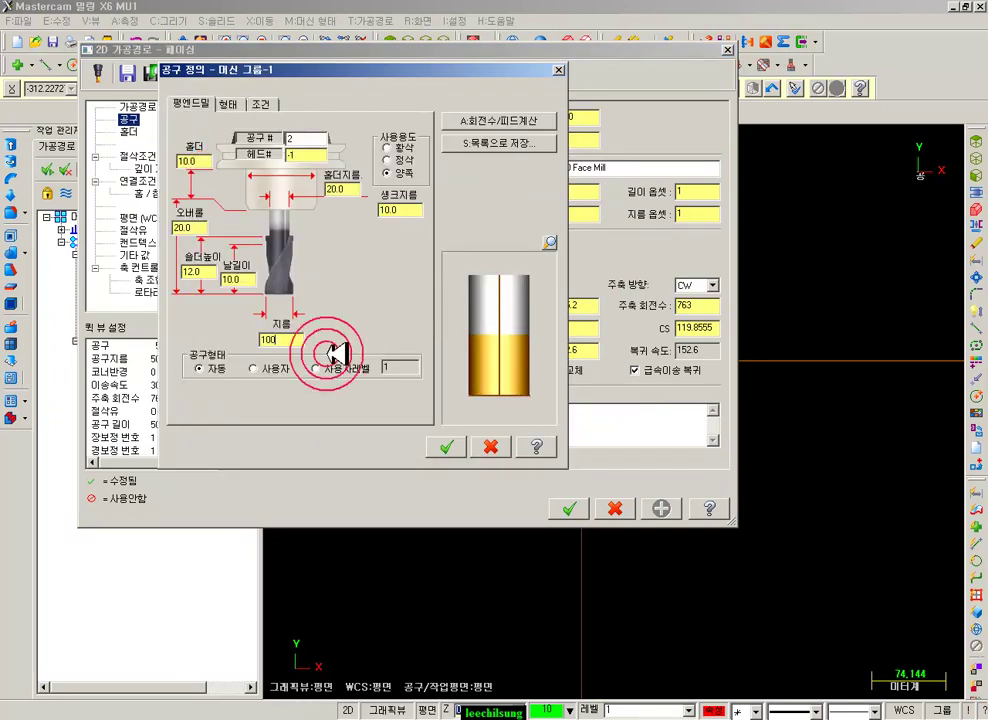
key(Return)
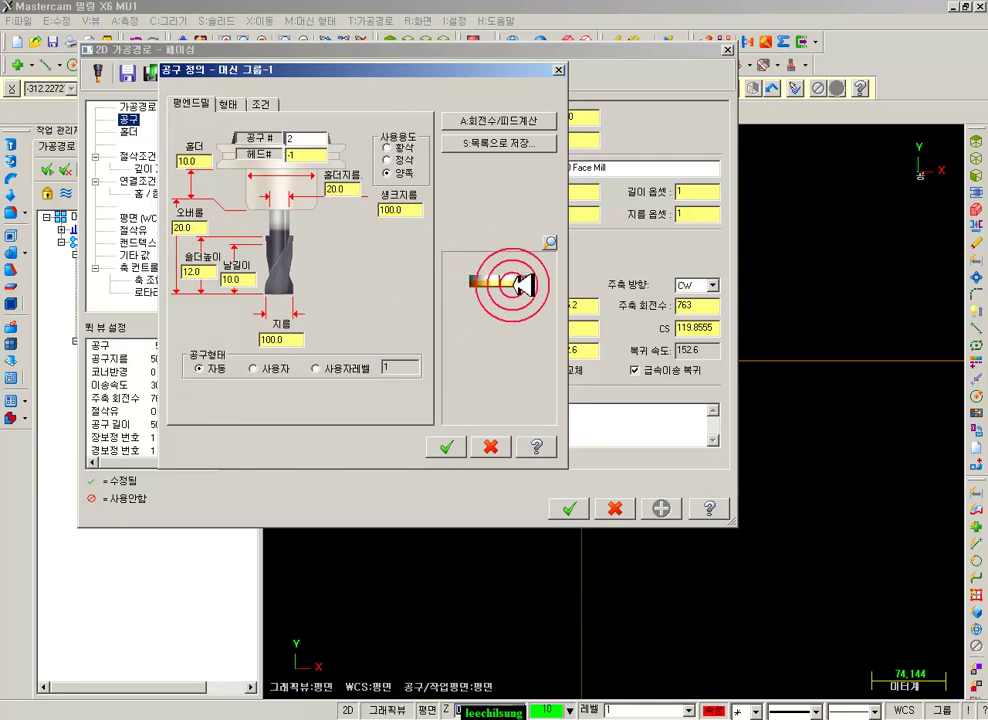
click(446, 447)
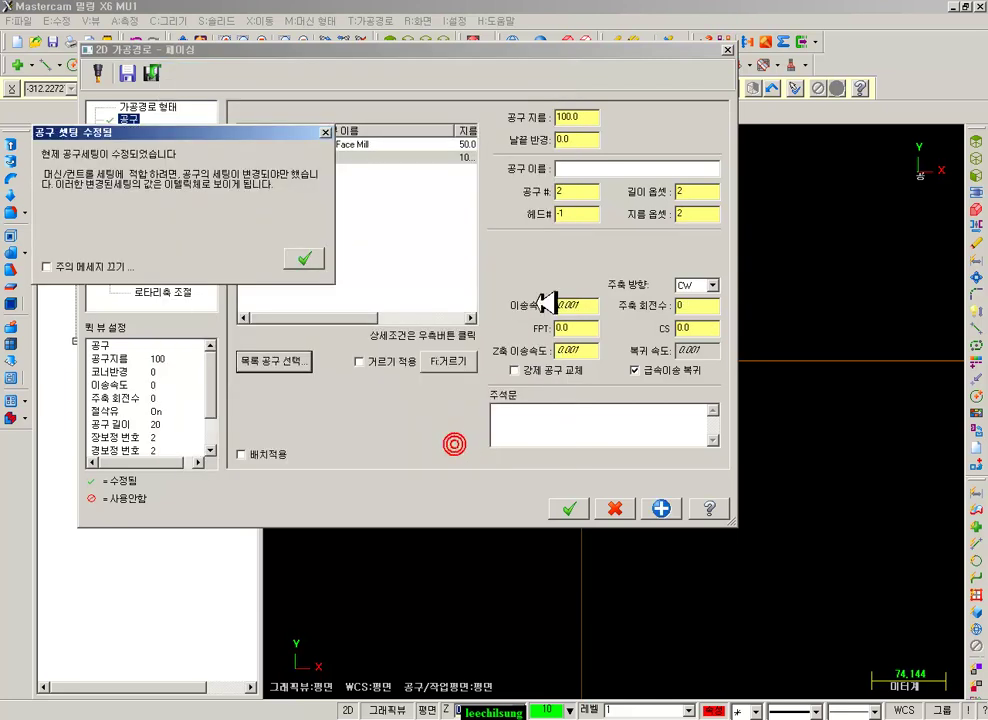
click(307, 253)
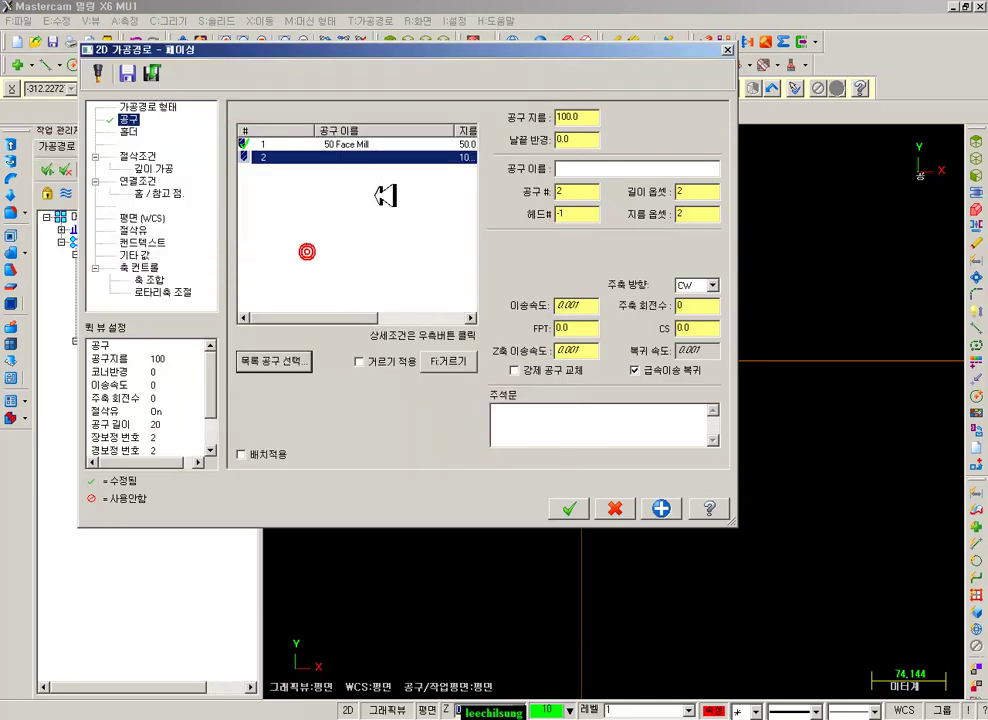
- Set the copied facing operation's cutting style to one pass (원 패스) and regenerate its toolpath
click(141, 156)
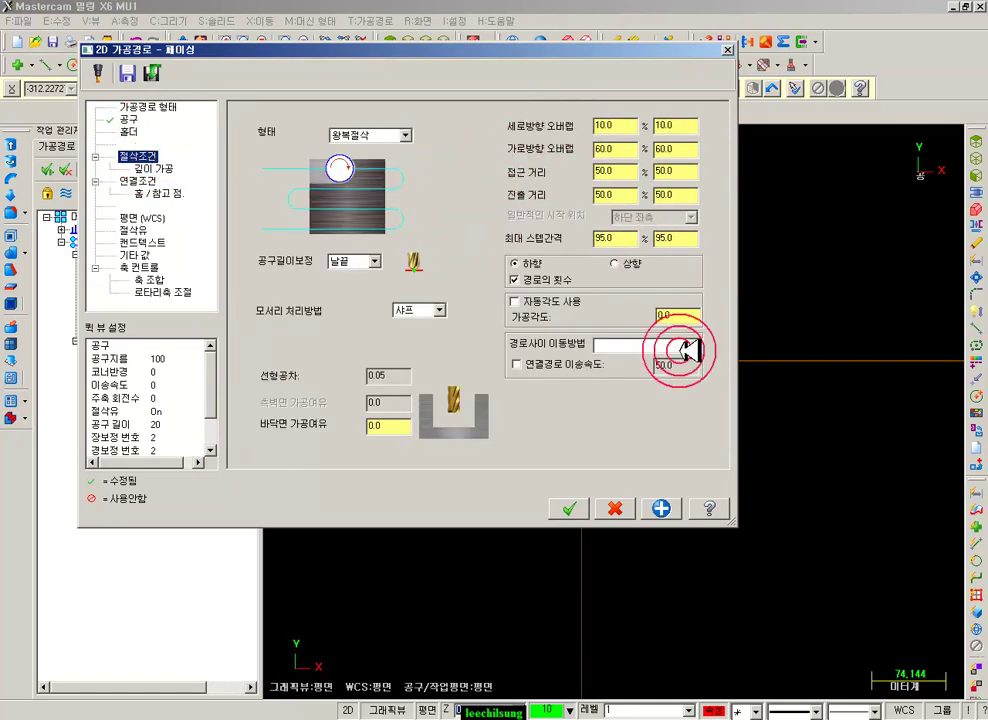
click(390, 135)
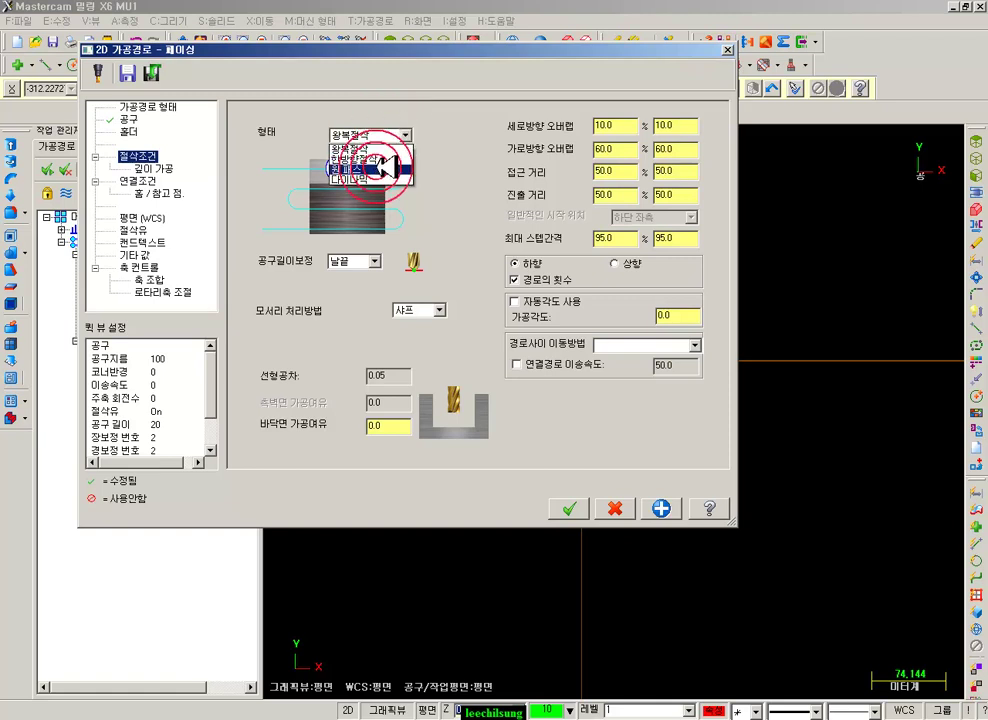
click(384, 168)
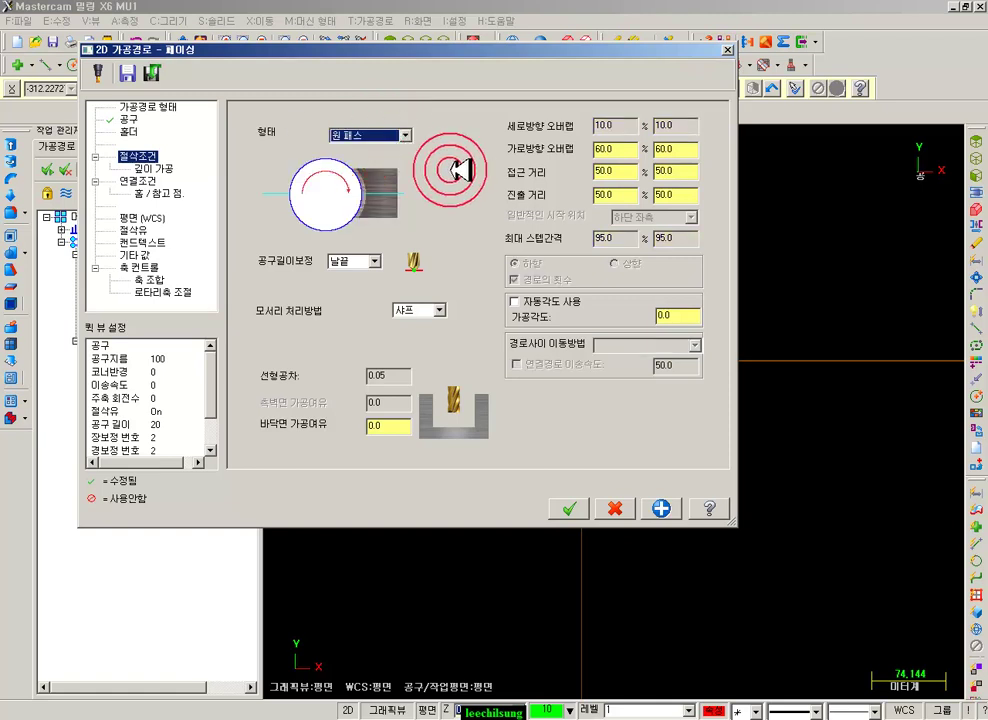
click(153, 168)
click(150, 181)
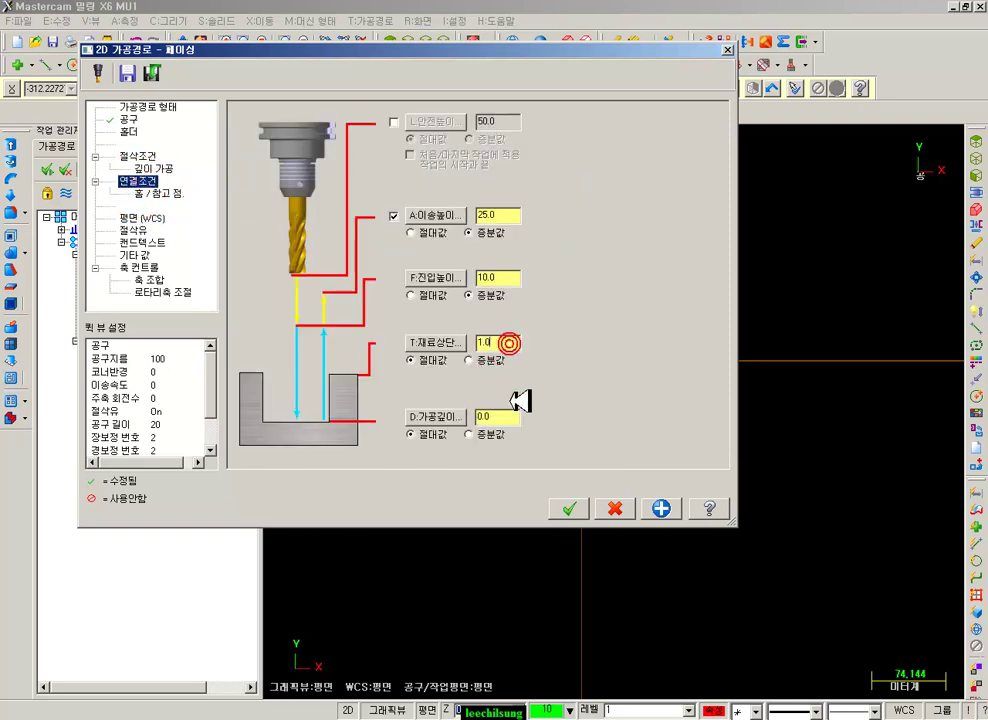
click(571, 511)
scroll(728, 446, down, 1)
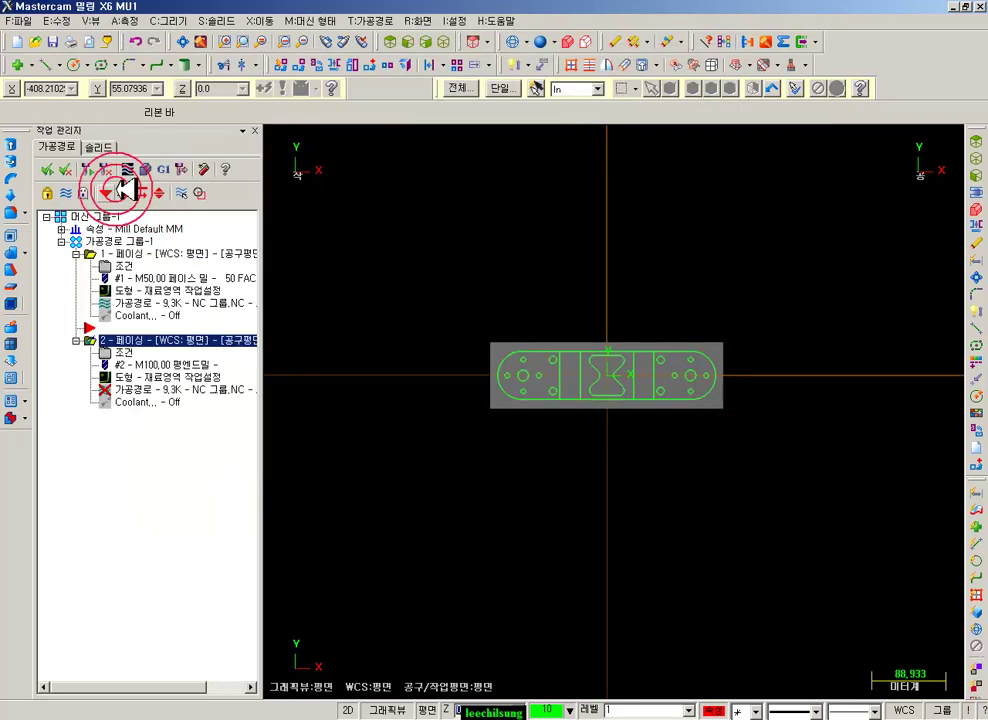
click(97, 166)
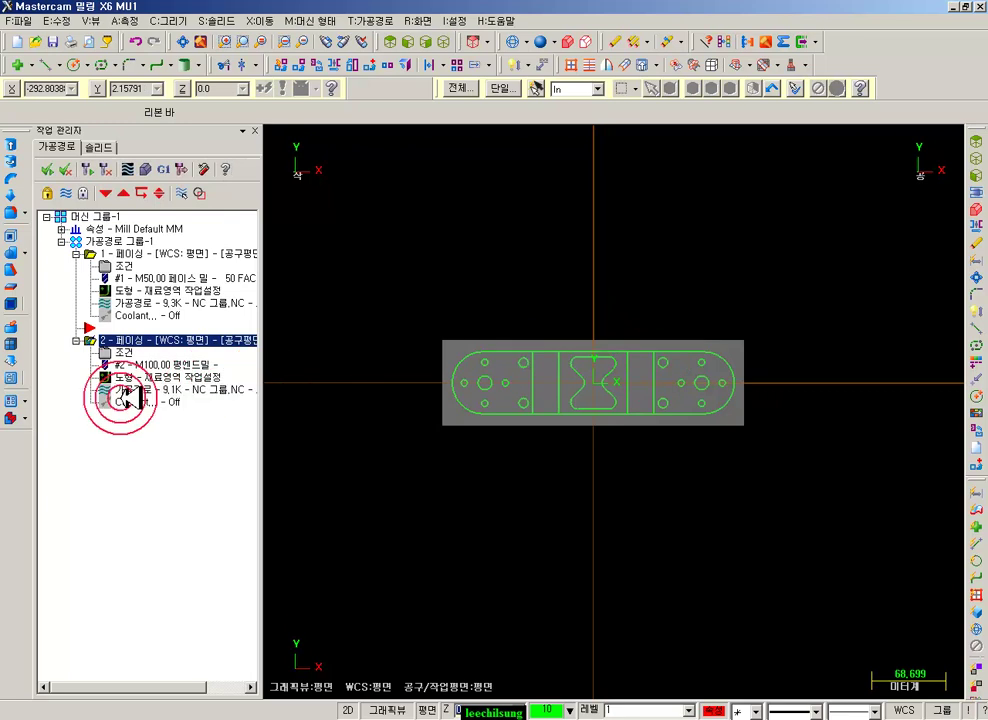
- Backplot the one-pass facing toolpath in top view, and examine it in isometric view with rapid moves displayed
click(108, 389)
mouse_move(518, 141)
mouse_down()
mouse_move(507, 137)
mouse_move(977, 124)
mouse_up()
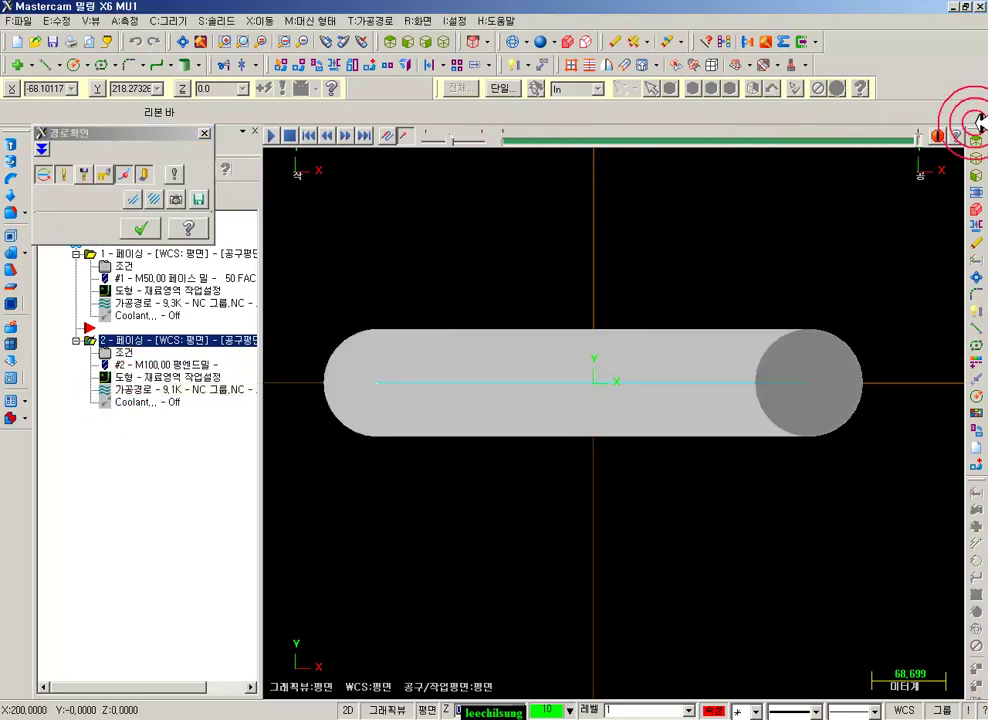
click(444, 41)
click(92, 178)
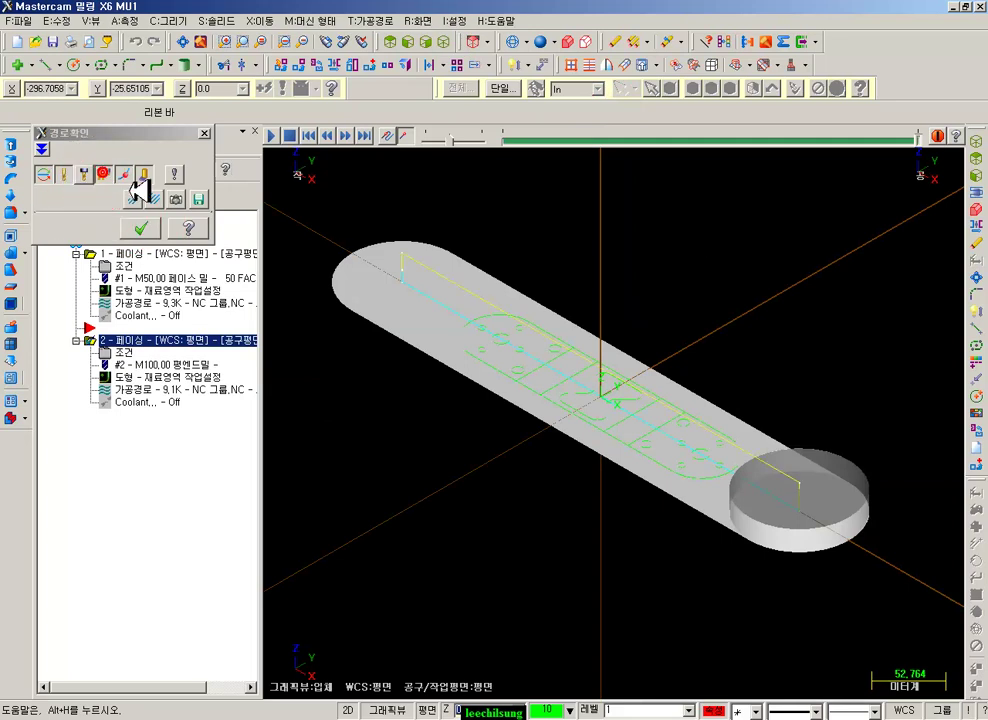
click(573, 369)
- Backplot the one-pass toolpath without the swept tool trace, examine the long rapid move above the plate, and close backplot
click(125, 172)
click(145, 172)
click(800, 165)
click(915, 142)
mouse_move(700, 132)
mouse_down()
mouse_move(496, 116)
mouse_move(556, 137)
mouse_move(714, 139)
mouse_move(790, 280)
mouse_up()
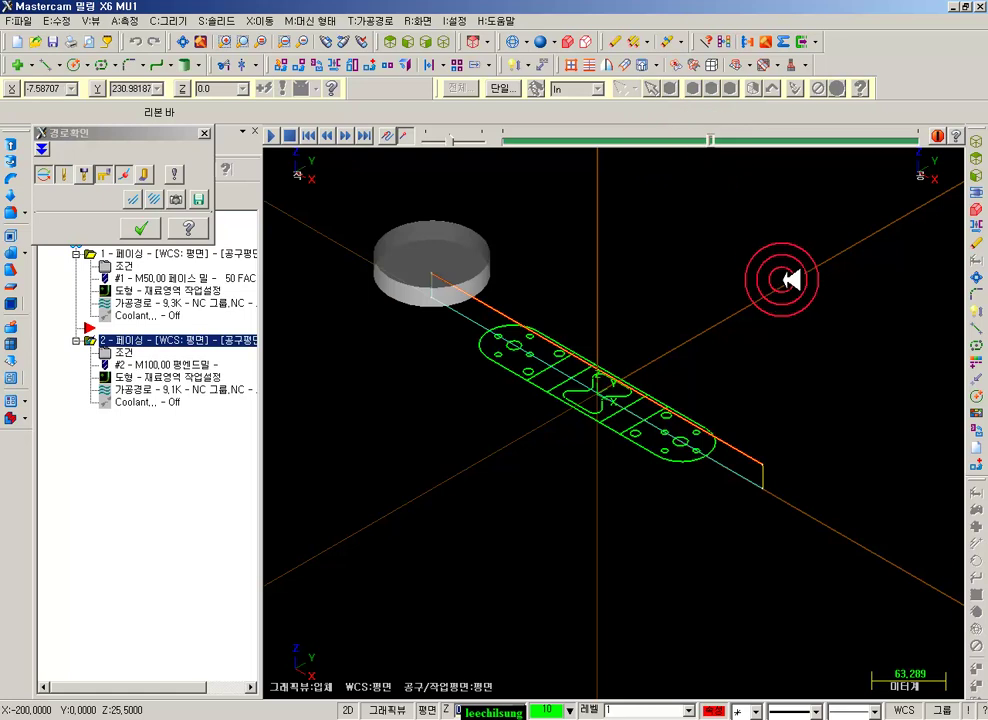
scroll(734, 322, up, 1)
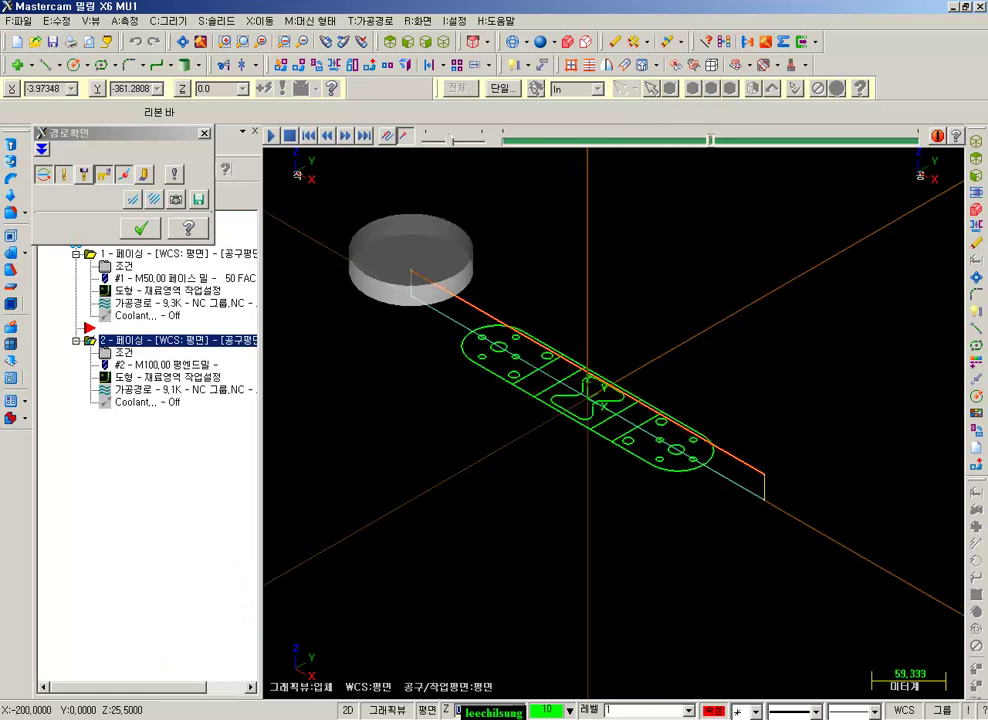
drag(772, 516, 283, 230)
click(508, 413)
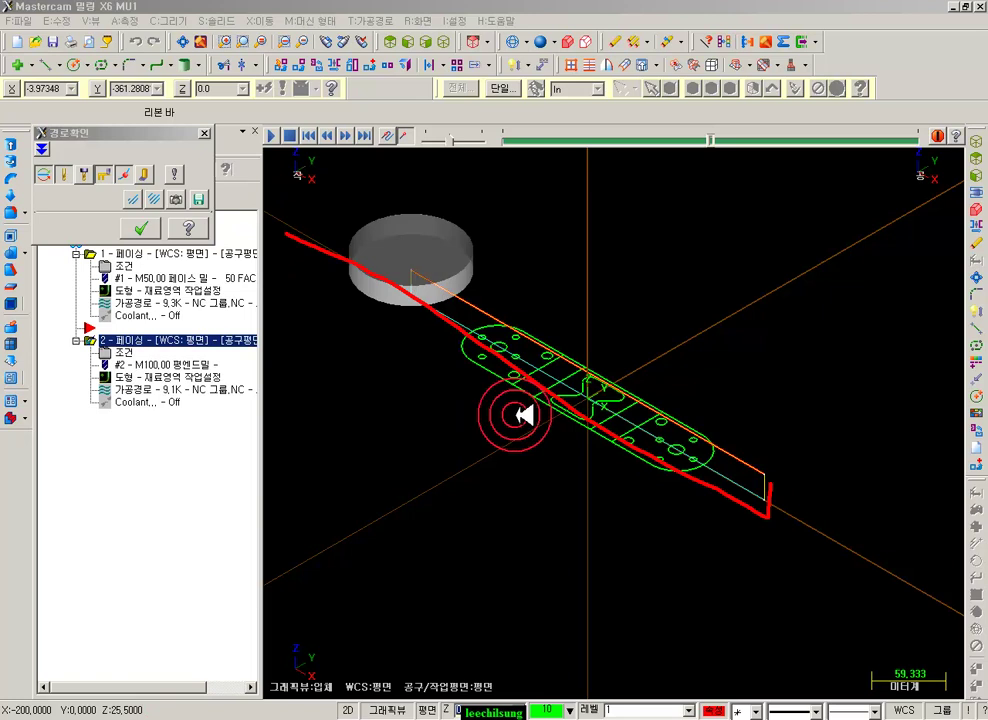
right_click(619, 214)
click(680, 368)
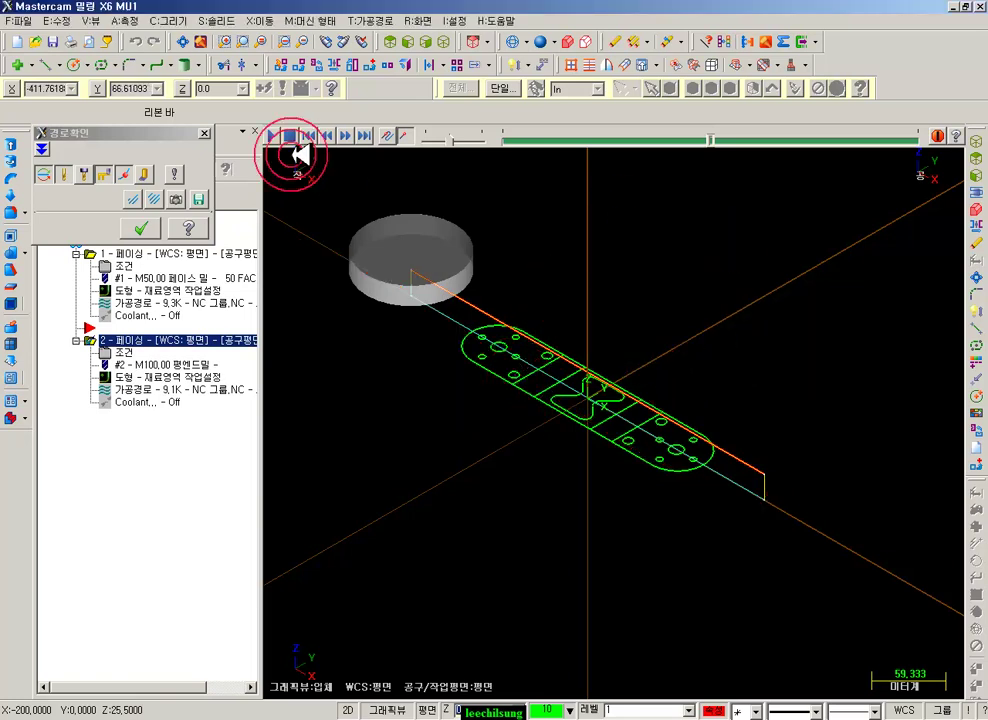
click(204, 133)
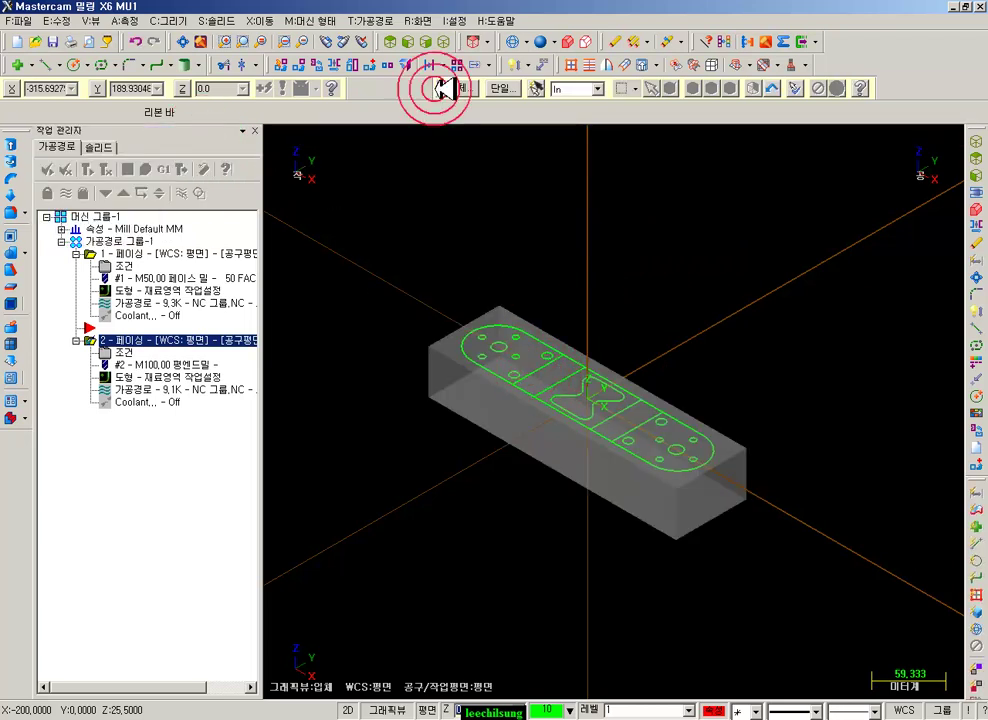
- In top view, draw a 261.49 mm horizontal centre line along the plate, between the outermost points of its two rounded ends
click(398, 41)
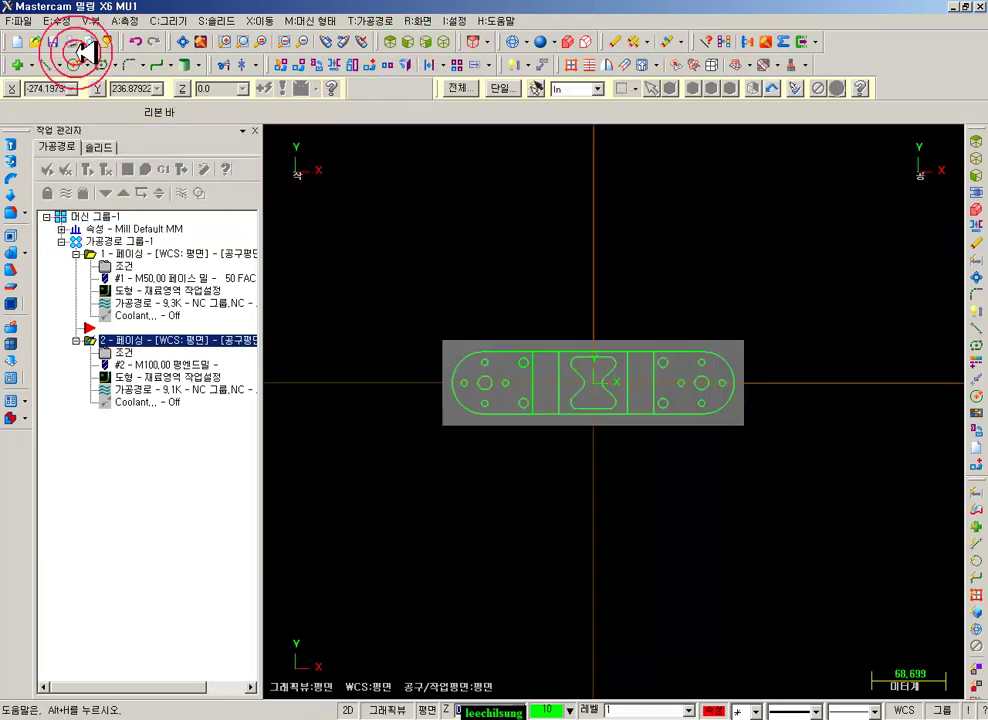
click(46, 64)
click(454, 383)
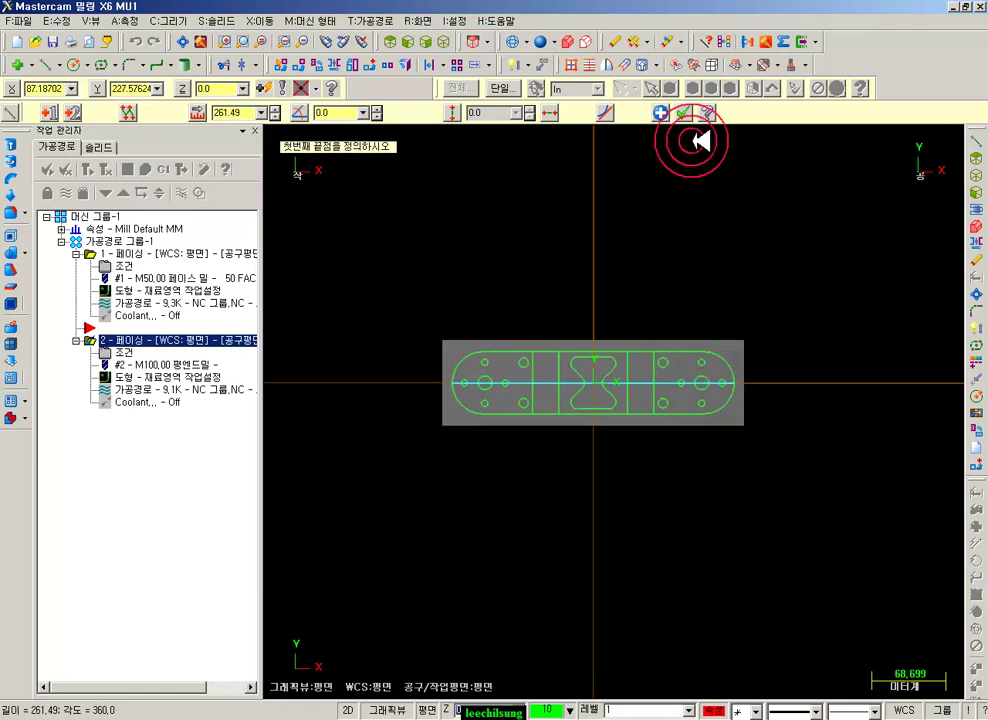
click(683, 113)
- Create a contour (윤곽) toolpath chained along the centre line, using the 100 mm flat end mill, tool 2
click(380, 20)
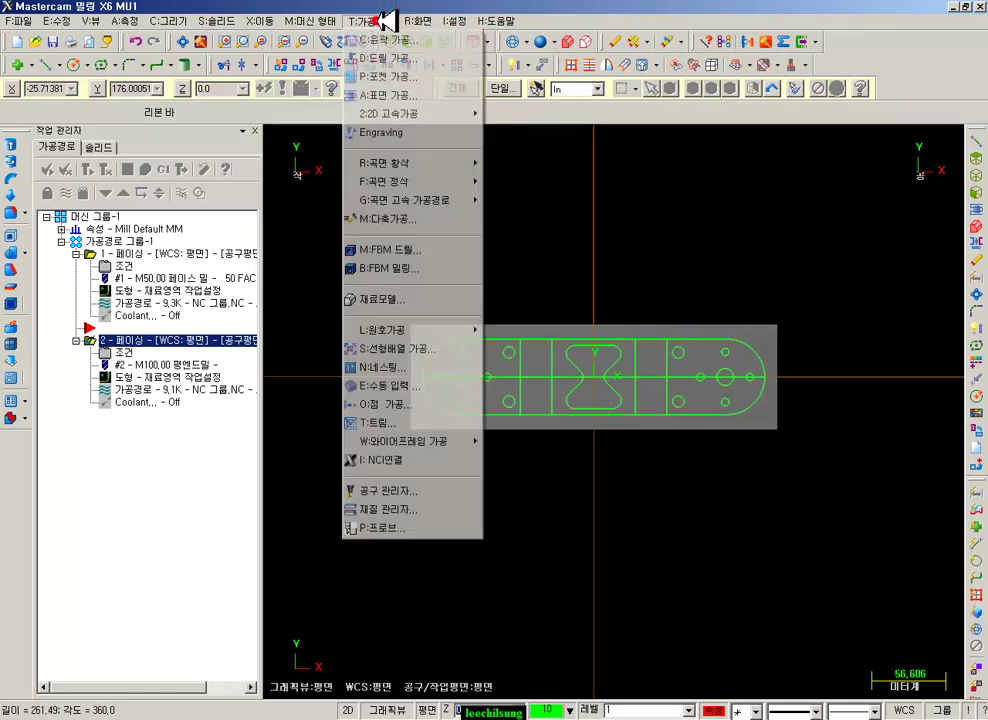
click(394, 39)
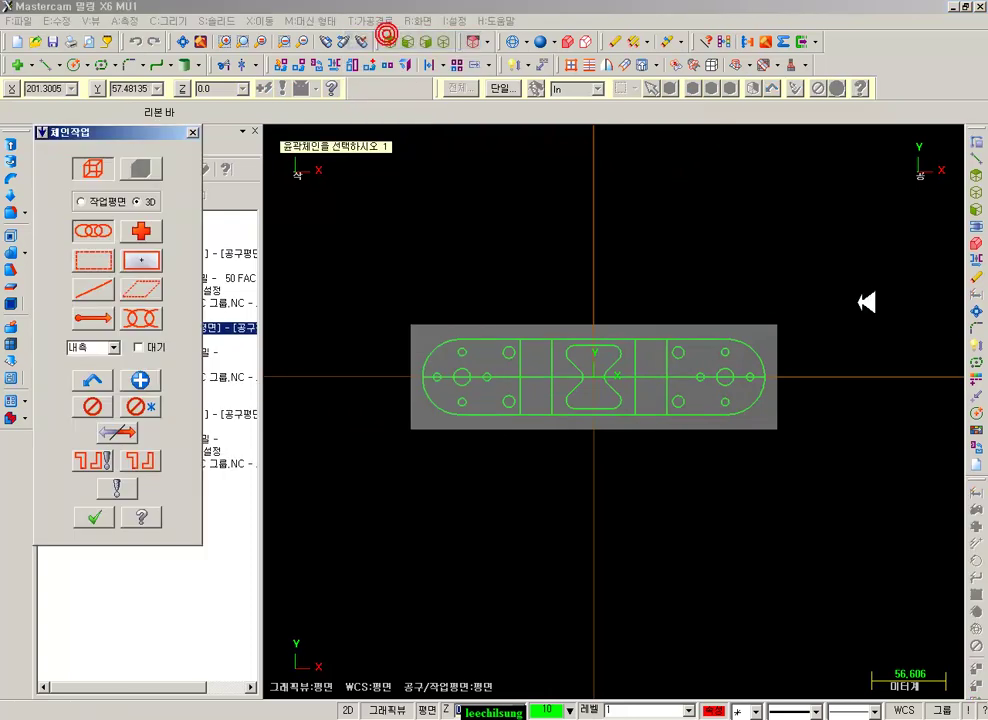
click(752, 383)
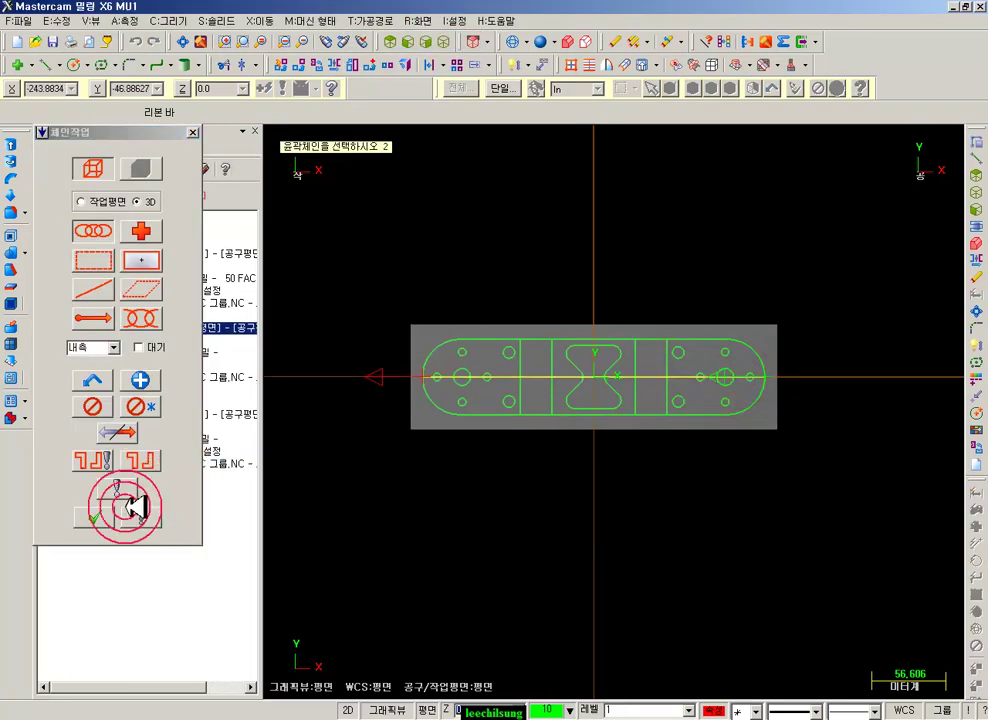
click(96, 514)
click(138, 118)
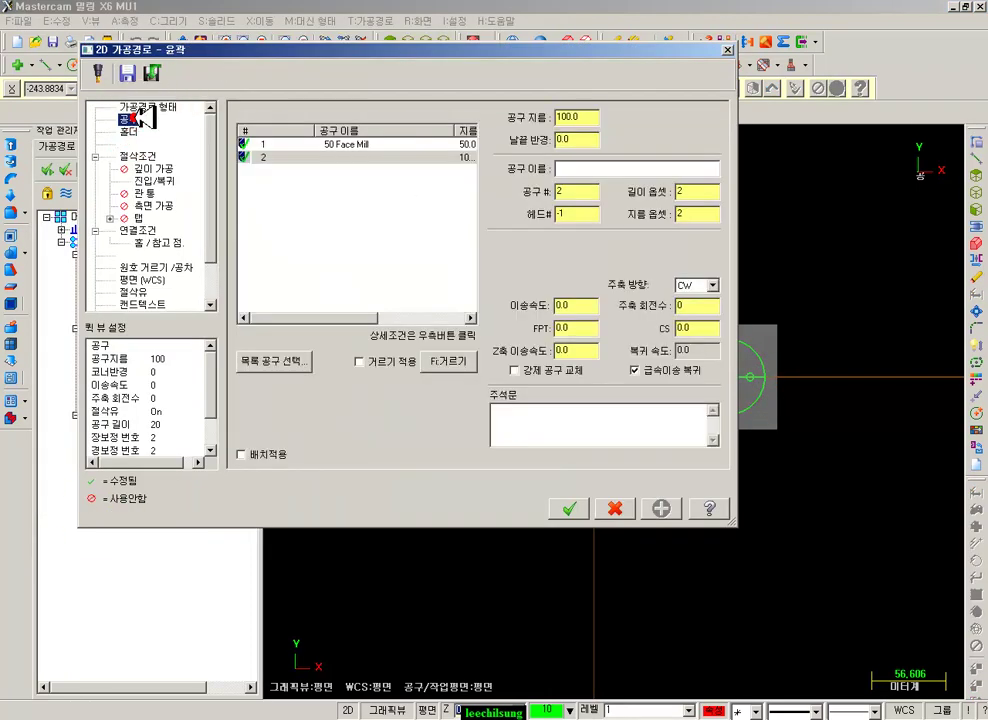
click(374, 160)
click(247, 229)
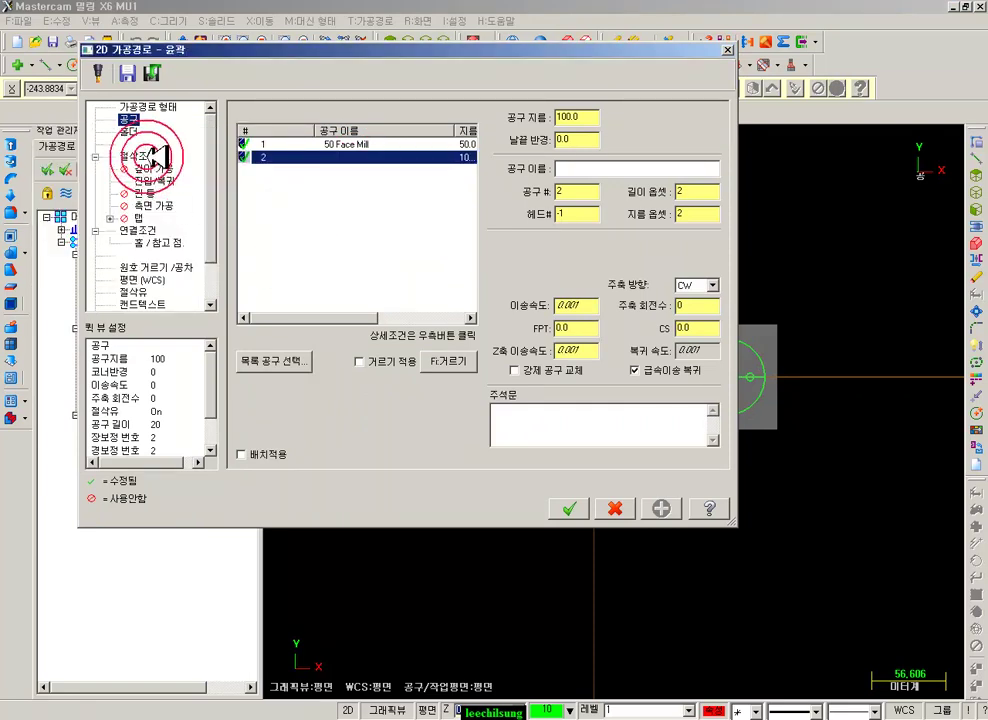
- Set the contour type to ramp (램프) with vertical plunge (수직절삭진입), ramp depth 1, and compensation type to none (안함), leaving depth cuts off
click(145, 157)
click(582, 146)
click(597, 177)
click(652, 288)
click(668, 327)
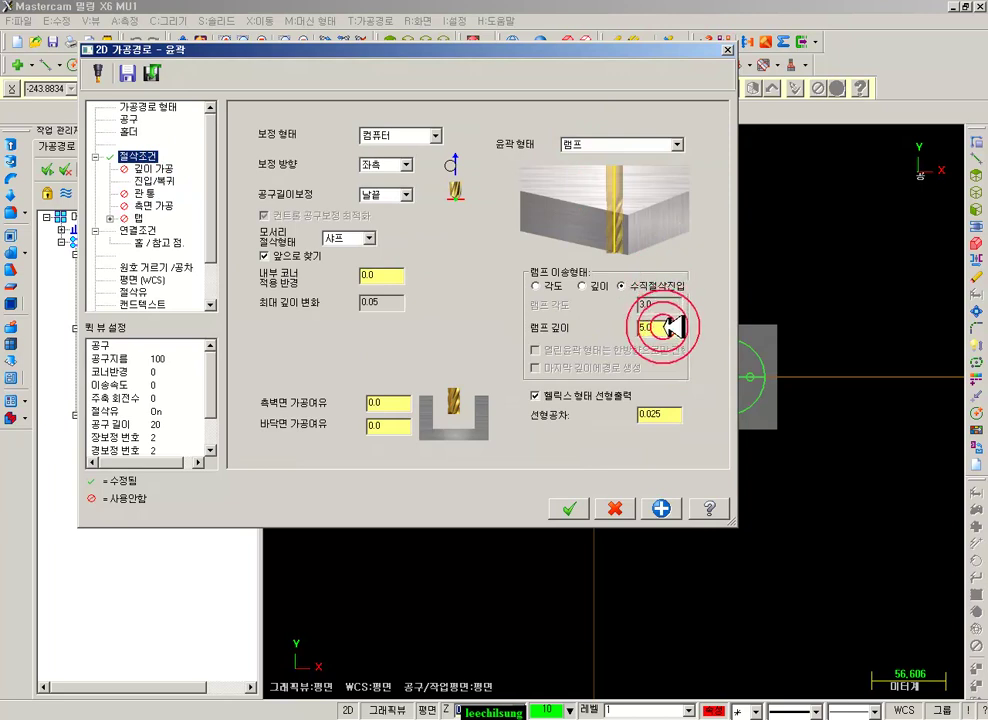
click(572, 338)
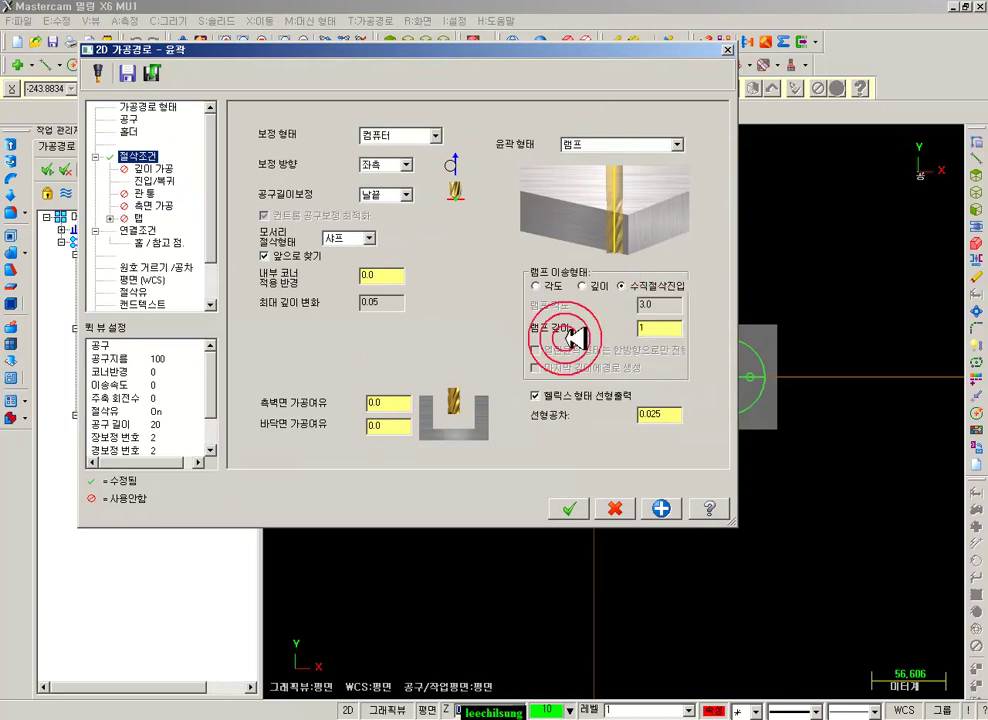
click(420, 136)
click(393, 200)
click(155, 170)
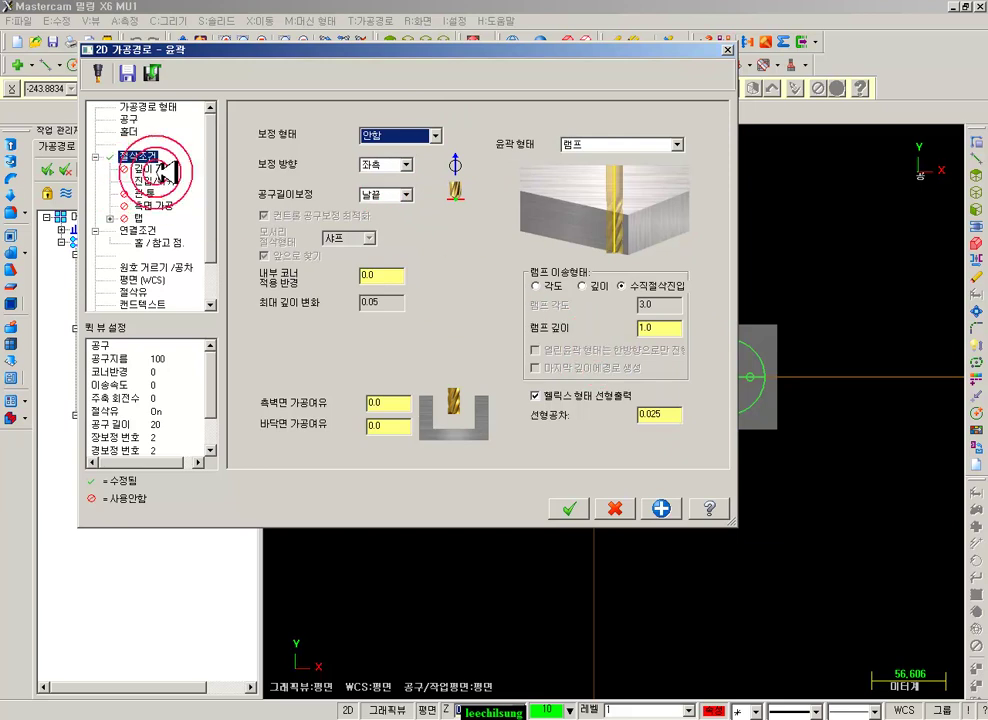
click(293, 155)
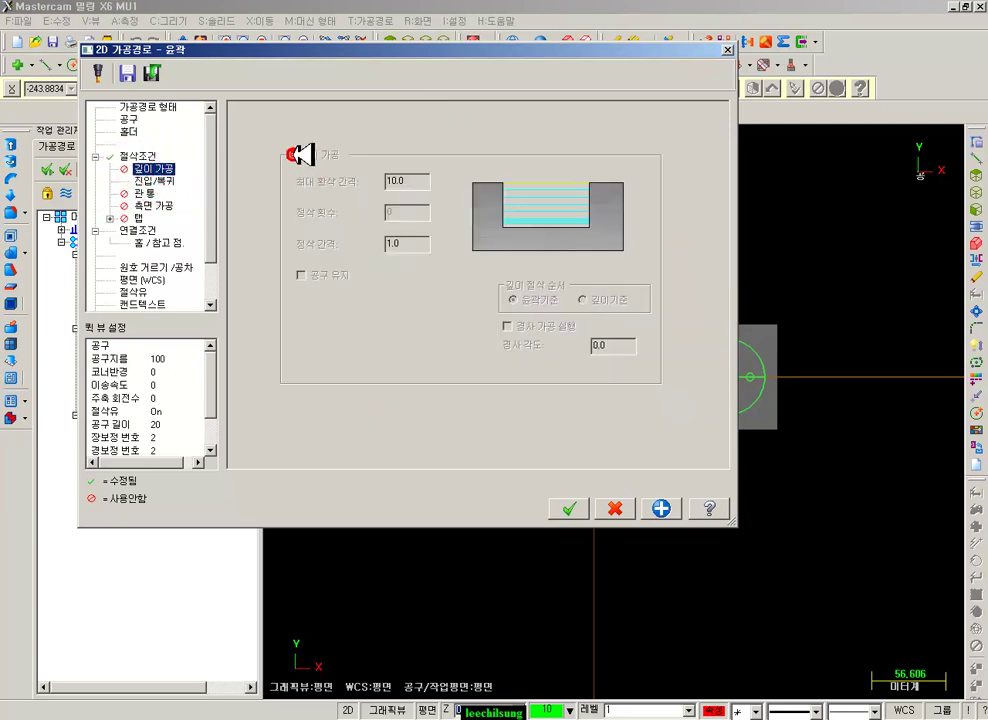
click(164, 158)
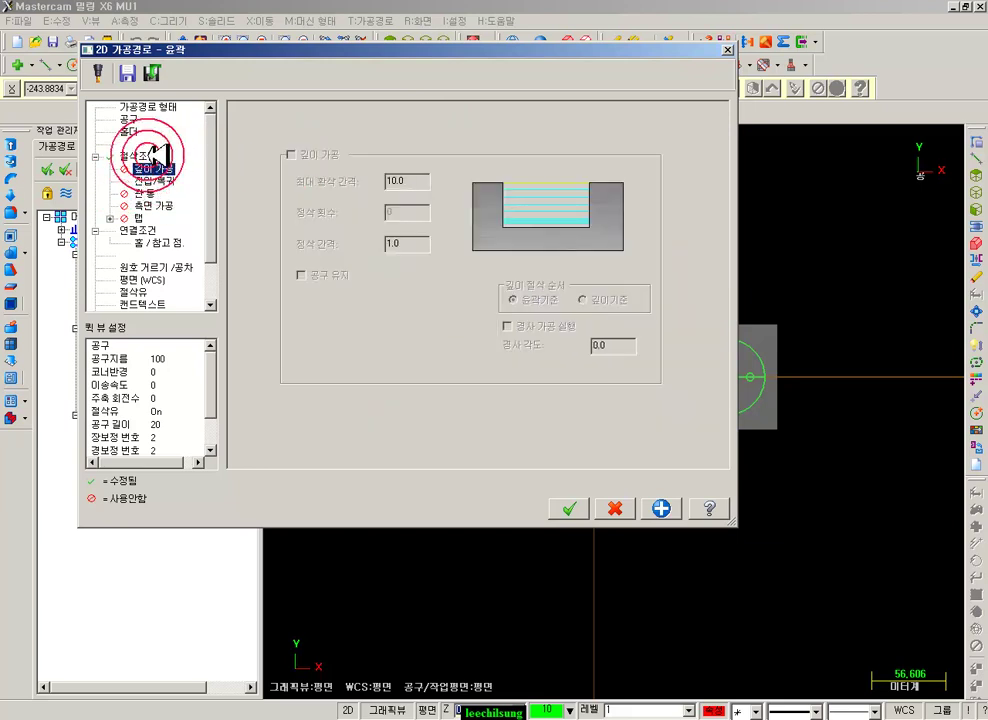
- Set lead-in and lead-out to 60% line length with 0 arc radius, and turn off the closed-contour midpoint entry/exit option
click(155, 181)
click(338, 192)
click(266, 128)
click(241, 111)
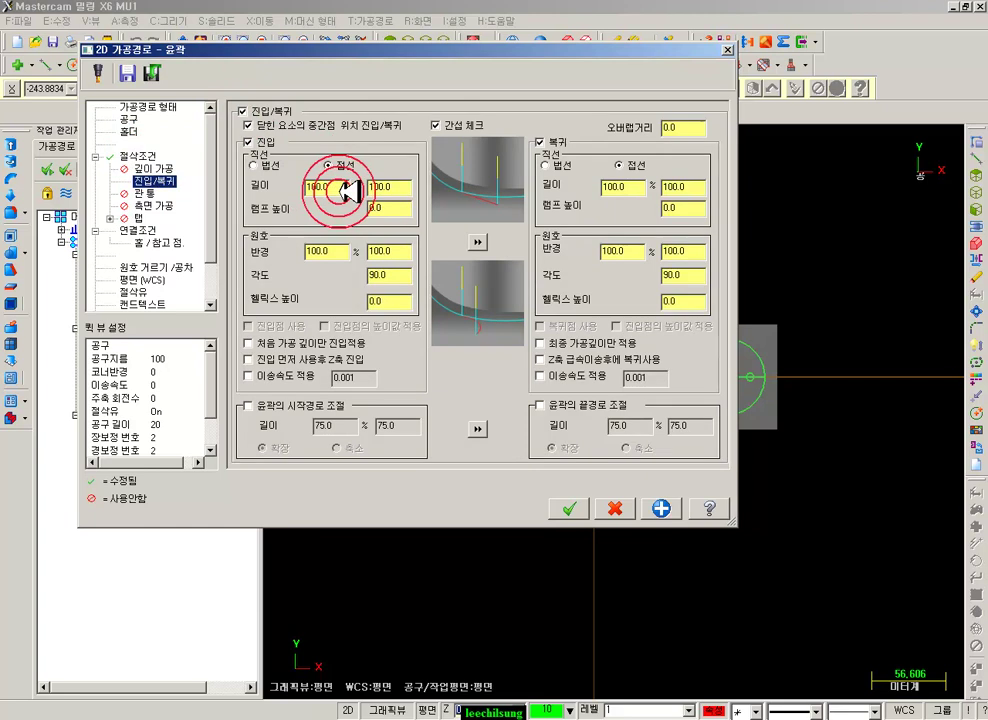
click(256, 216)
text(60)
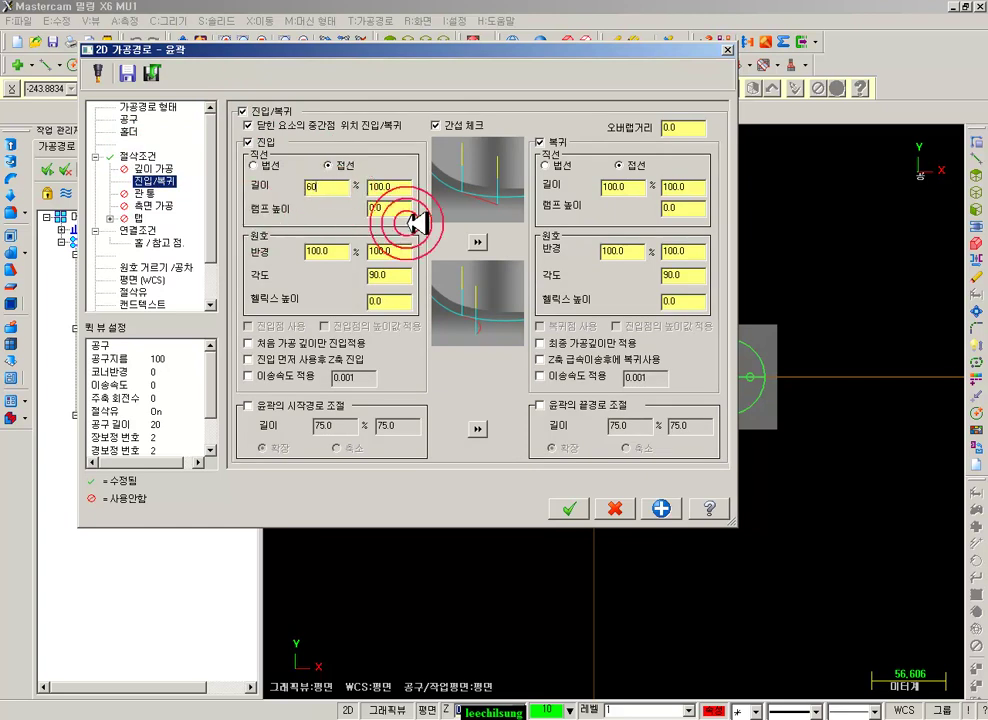
drag(395, 250, 313, 251)
text(0)
click(318, 127)
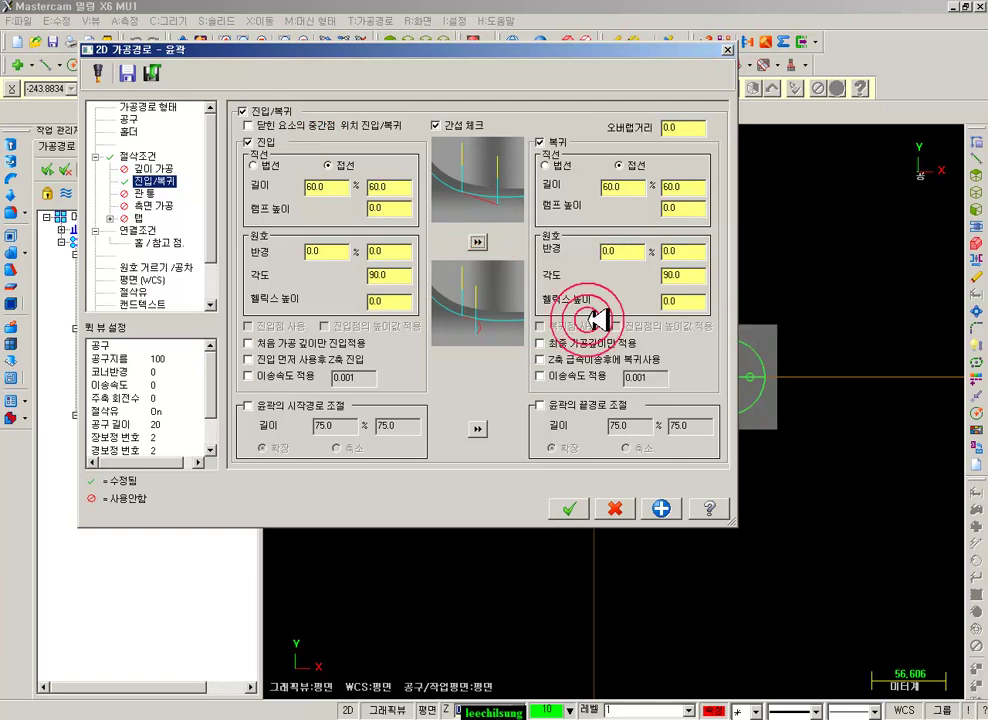
click(302, 268)
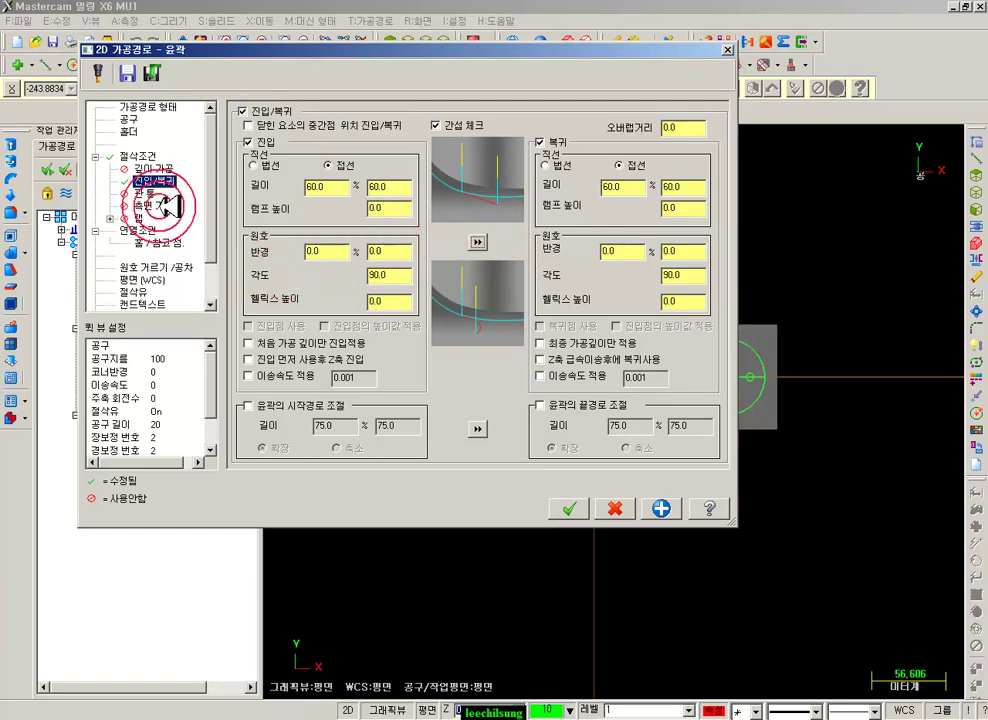
- Set the top of stock to 2 and the cutting depth to 0, both absolute, and generate the ramp contour toolpath
click(156, 230)
click(500, 344)
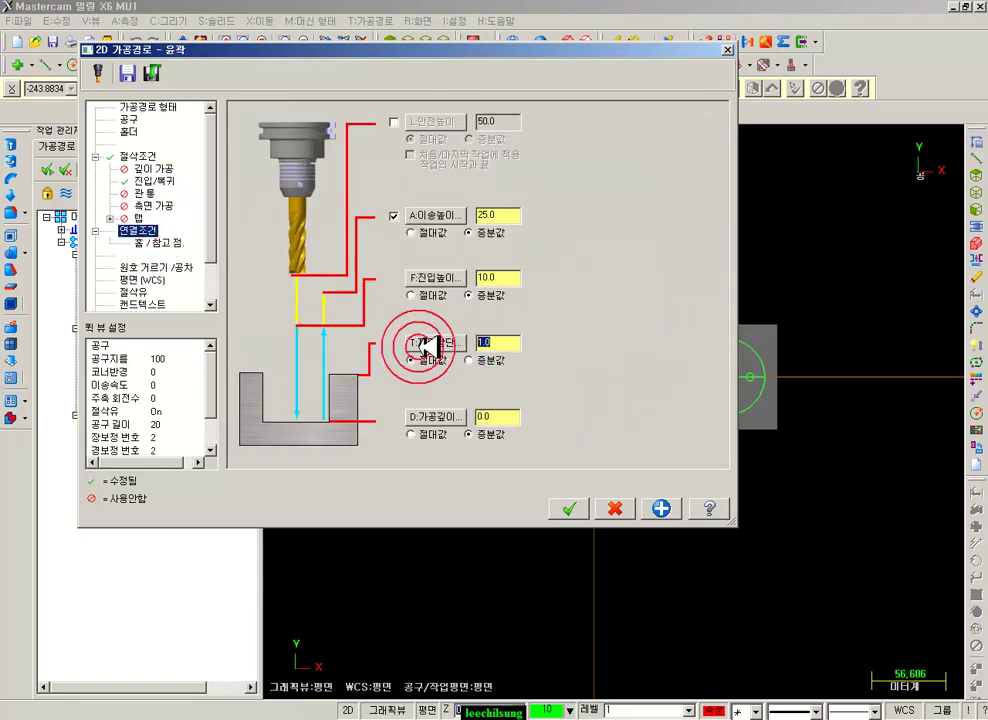
text(2)
click(504, 420)
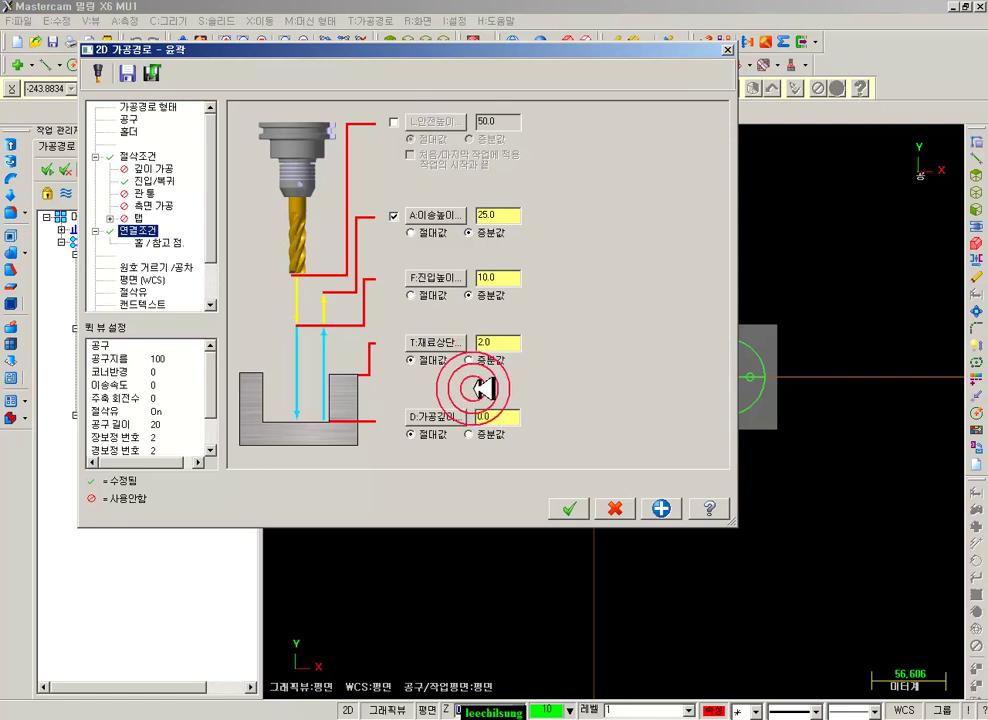
click(572, 508)
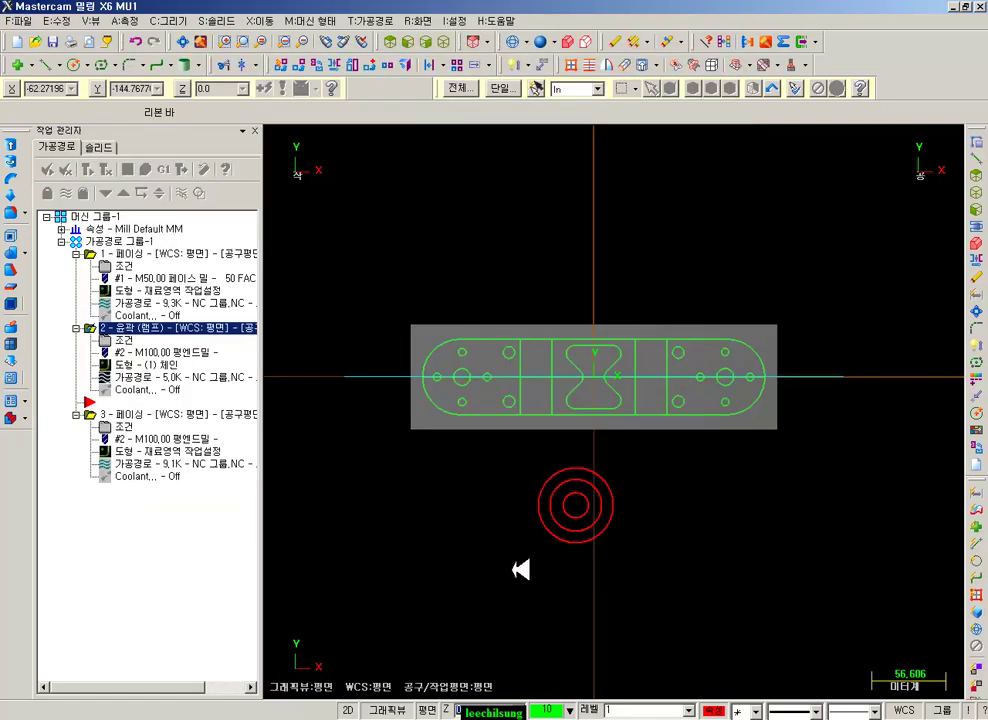
- Backplot the ramp contour operation move by move in isometric view
click(443, 41)
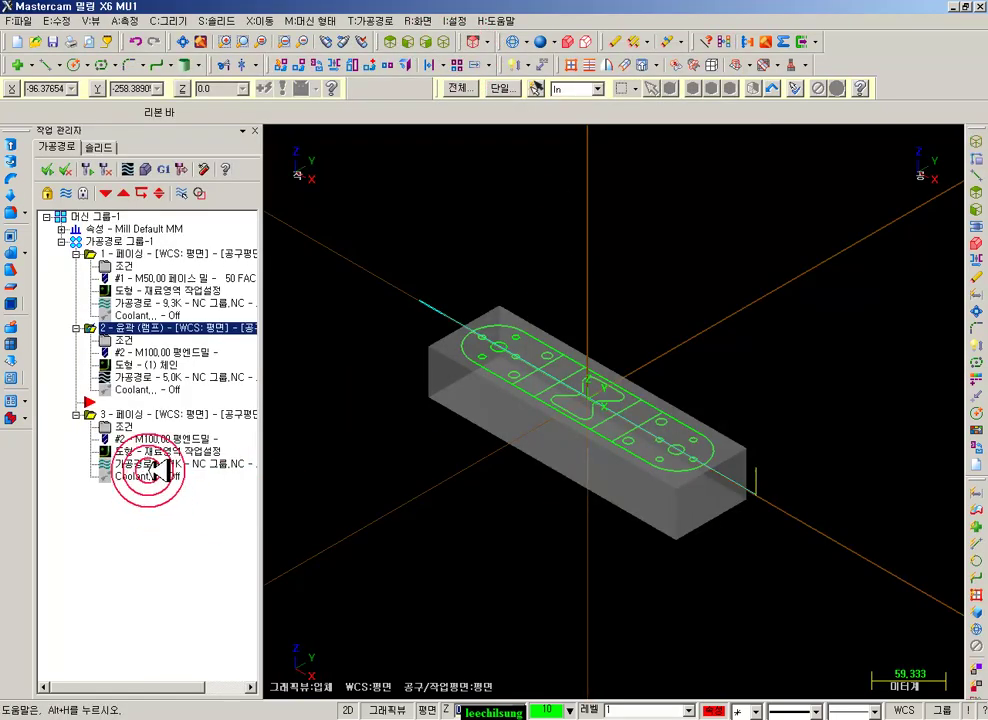
click(150, 464)
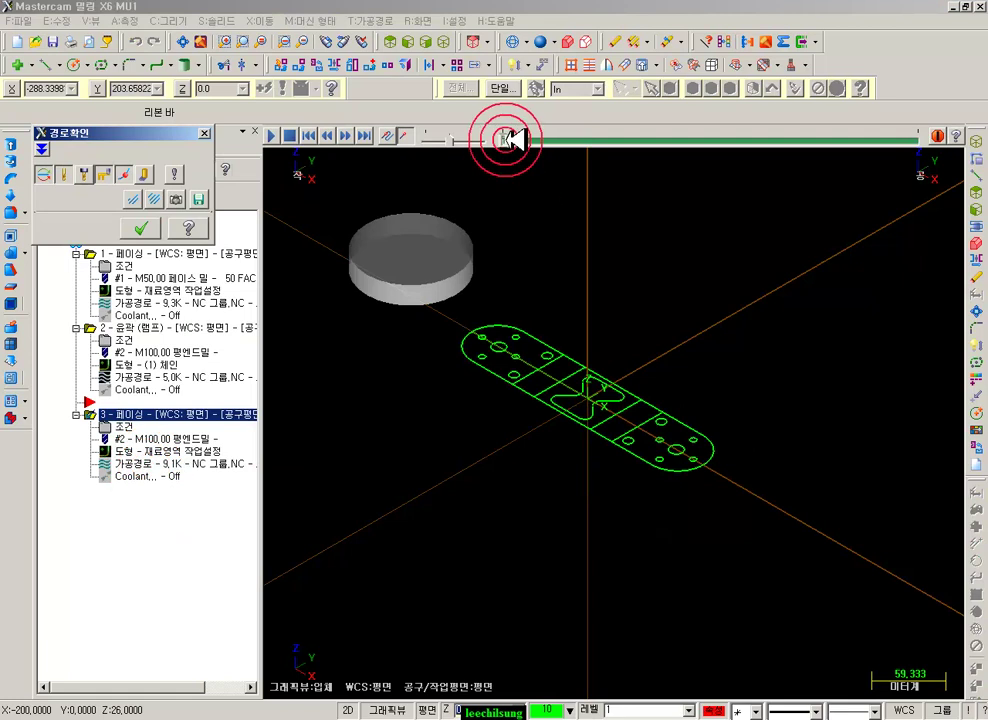
click(205, 133)
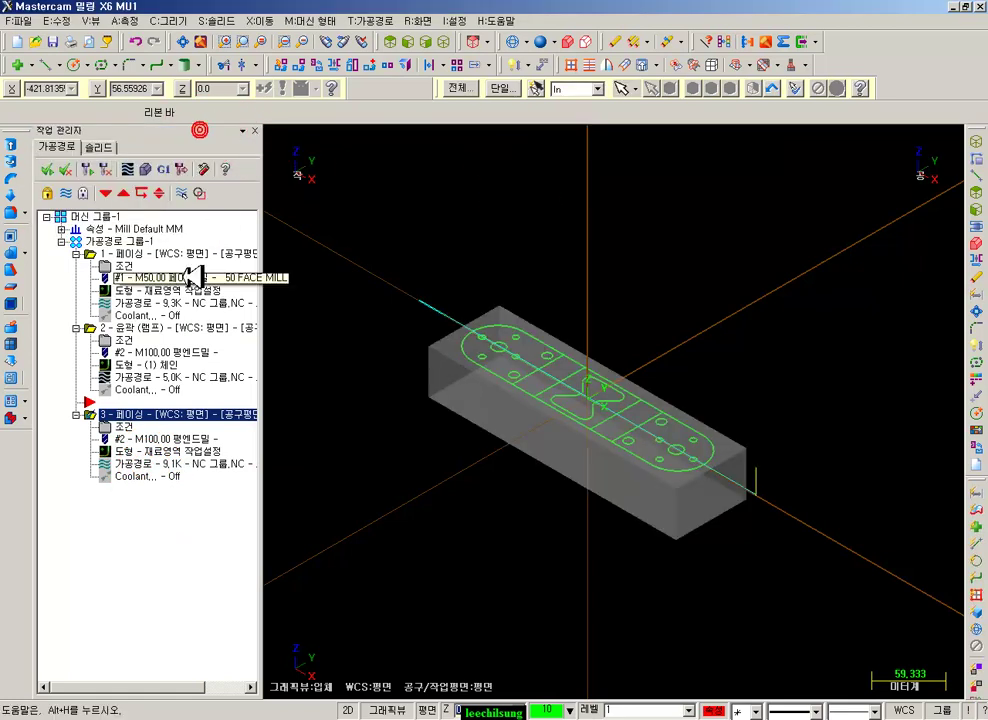
click(160, 326)
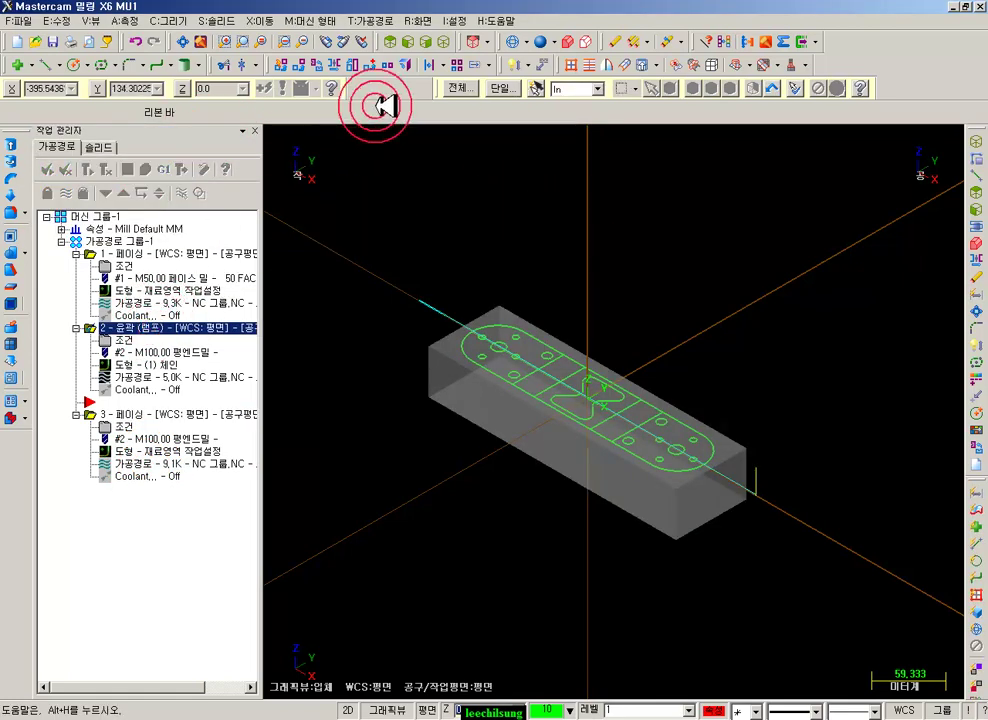
click(145, 169)
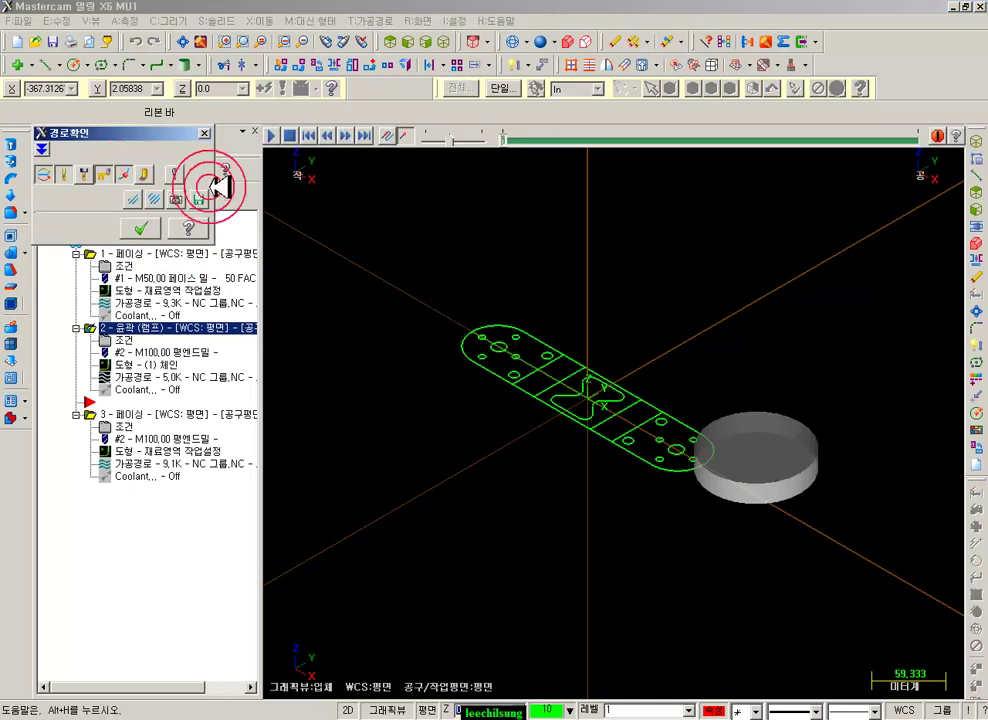
key(s)
key(s)
key(s)
key(s)
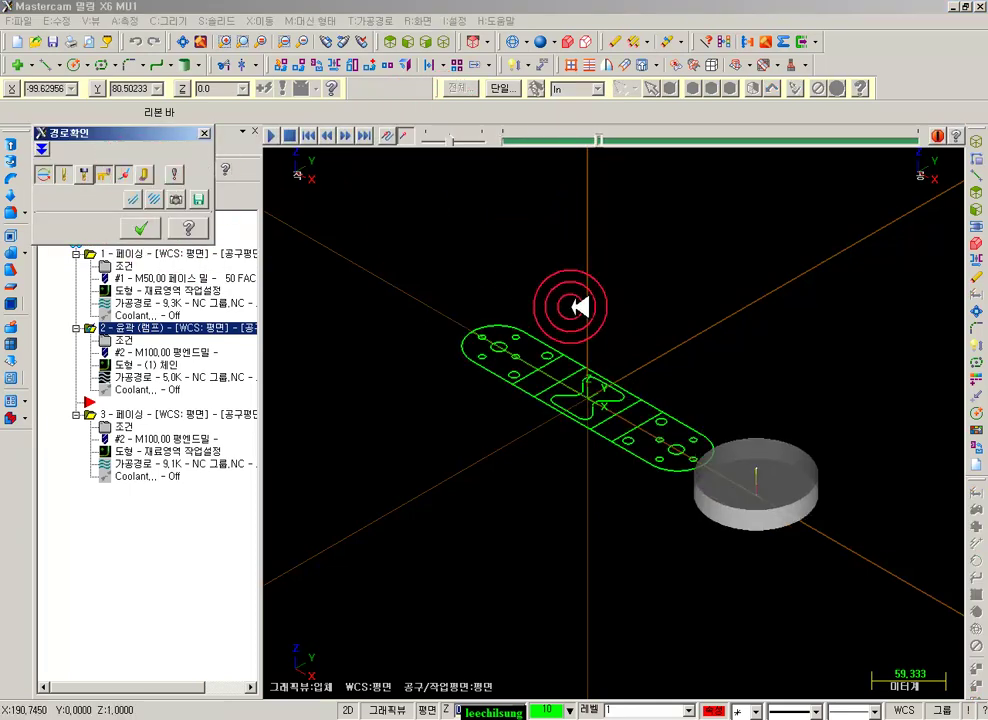
key(s)
key(s)
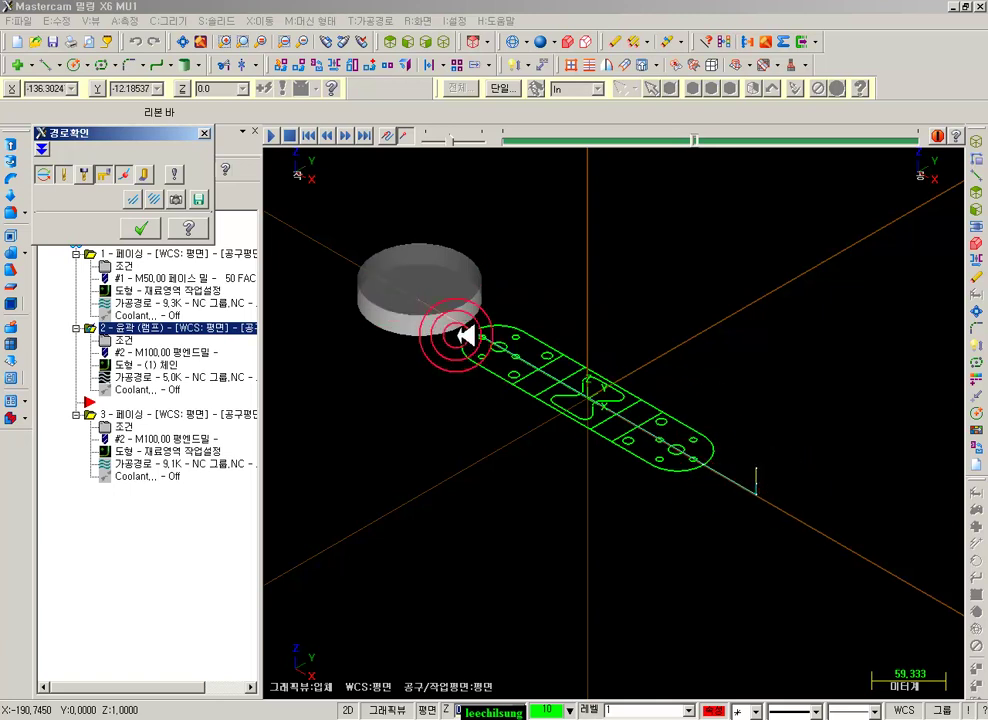
key(s)
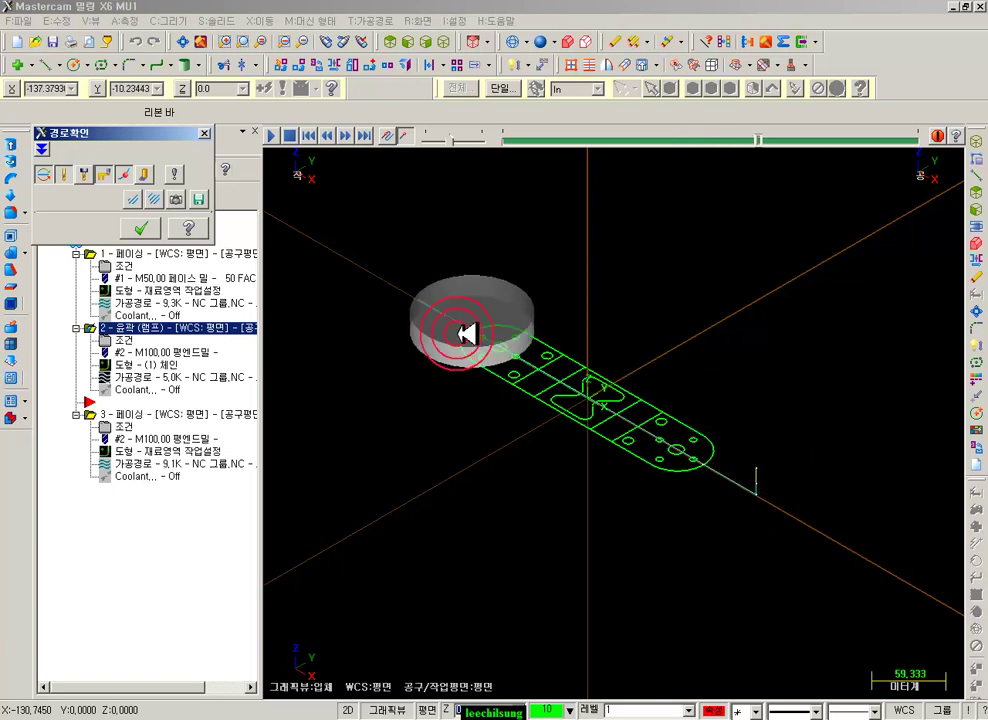
key(s)
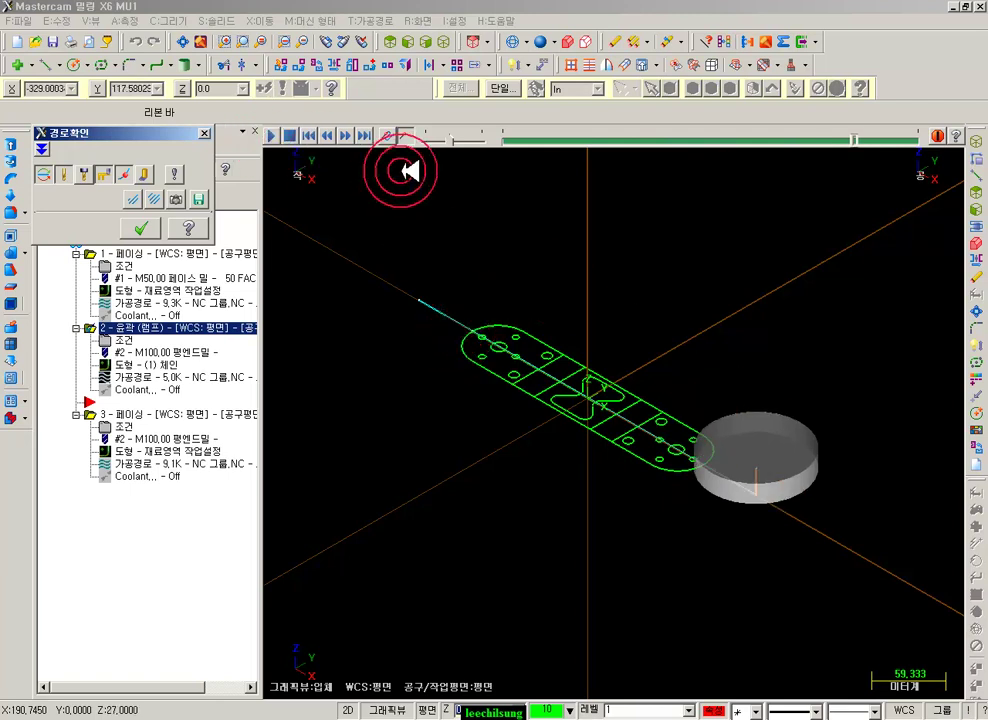
- Examine the step-down between the two passes at the far end of the ramp contour, stepping the backplot through it
scroll(412, 328, up, 6)
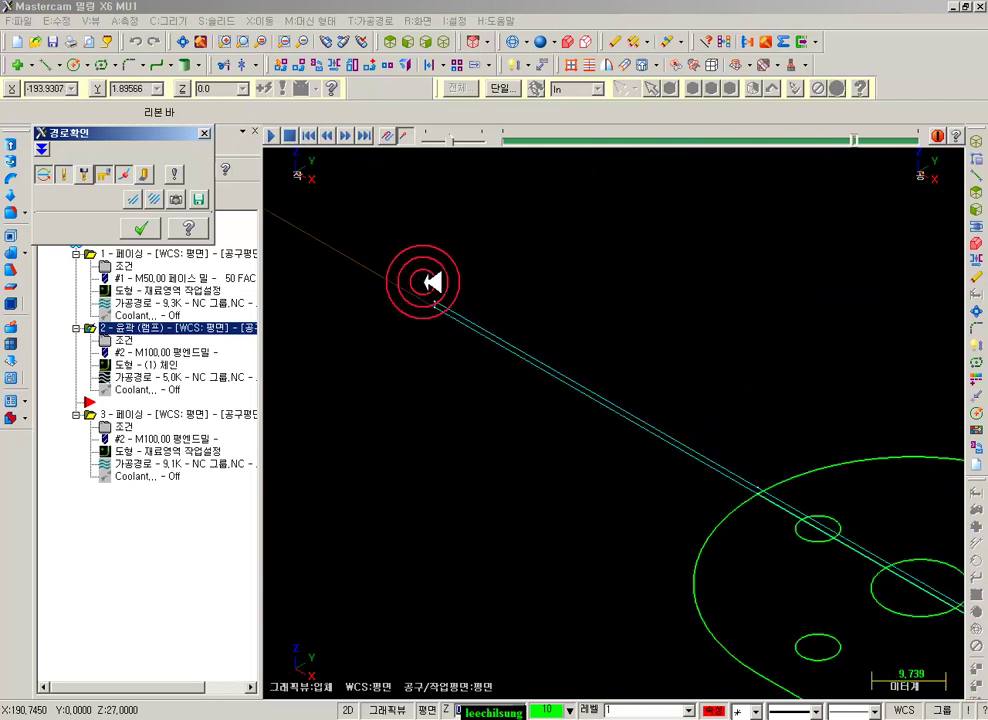
scroll(455, 328, up, 3)
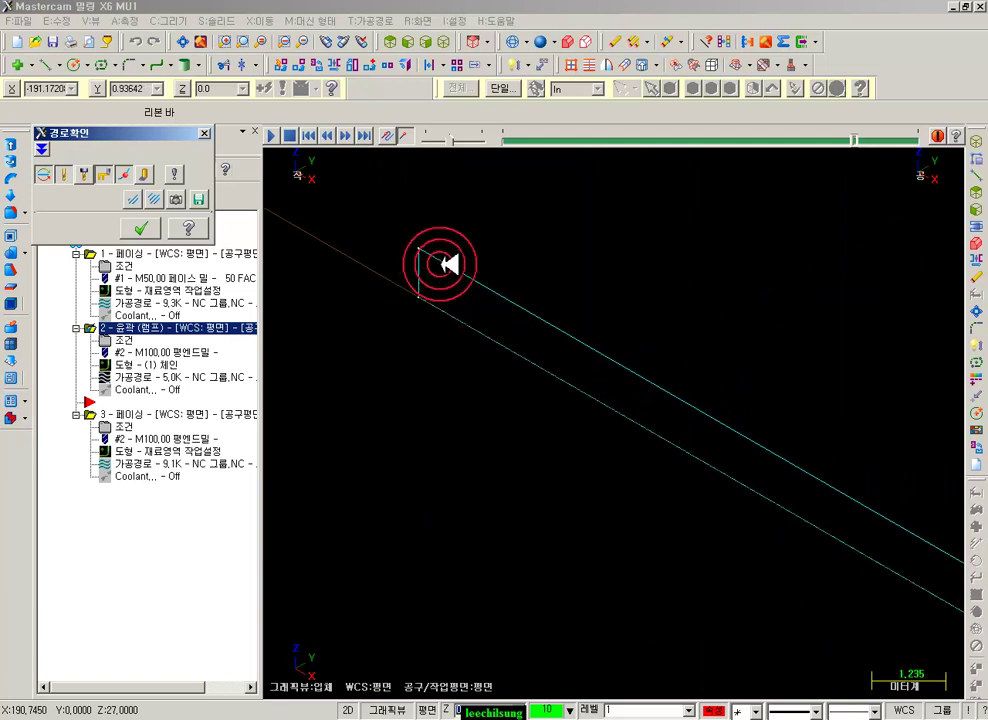
scroll(457, 264, up, 1)
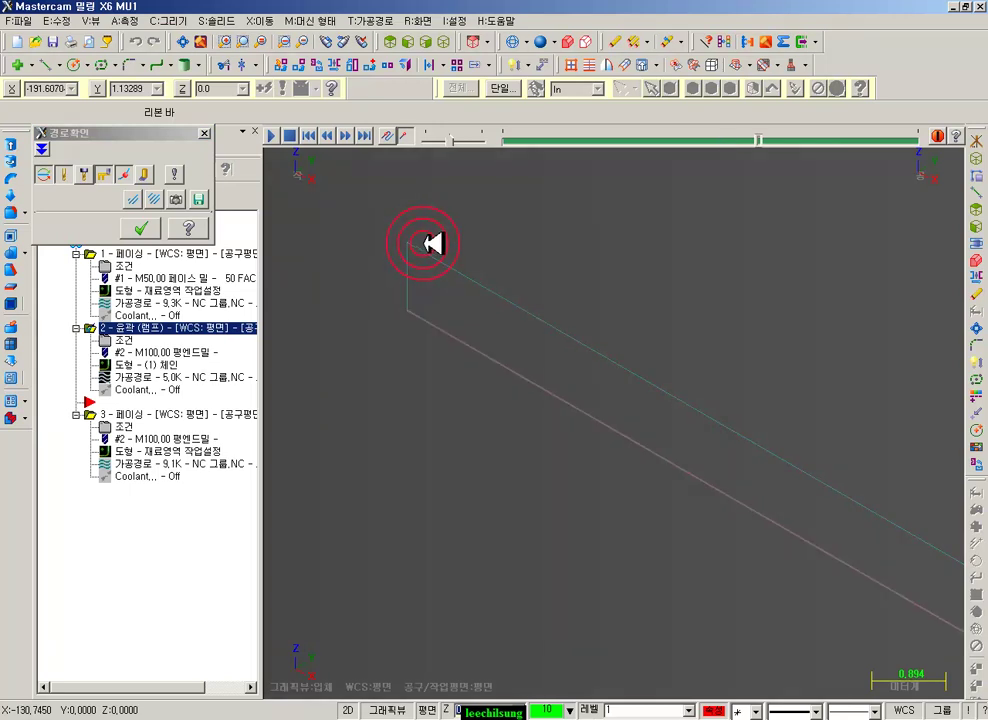
key(b)
key(s)
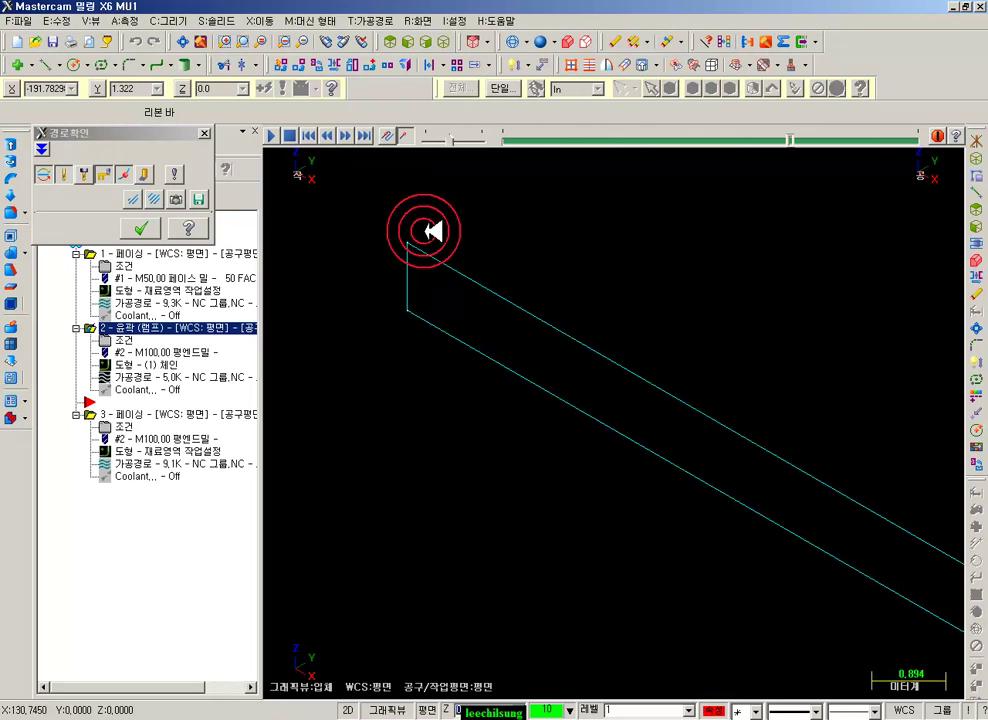
scroll(485, 238, down, 4)
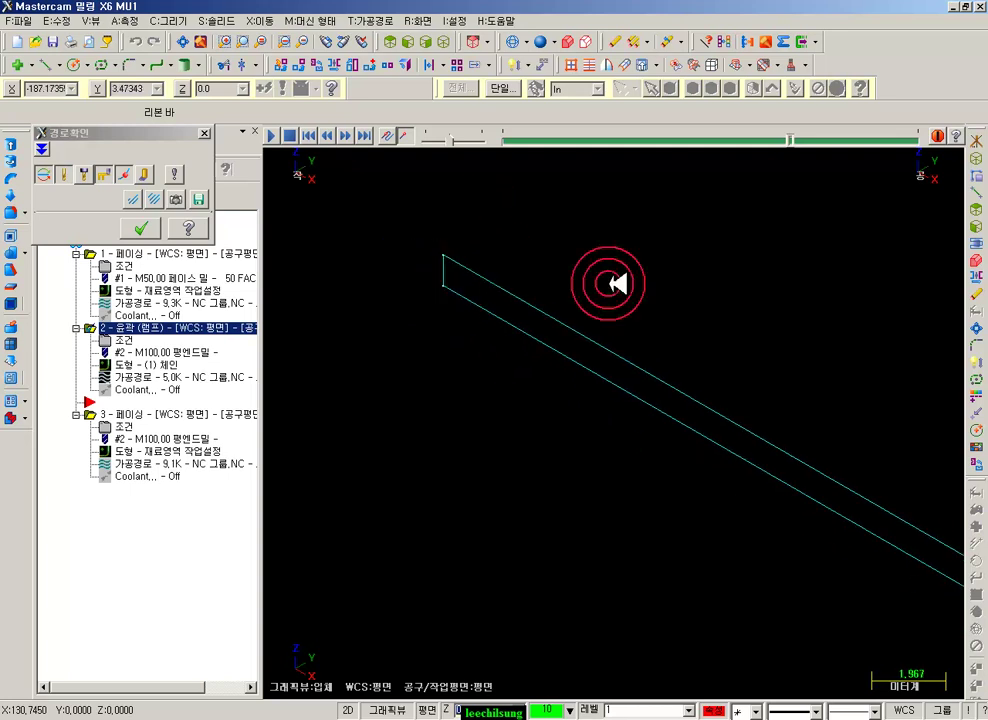
scroll(342, 176, down, 2)
scroll(356, 216, down, 9)
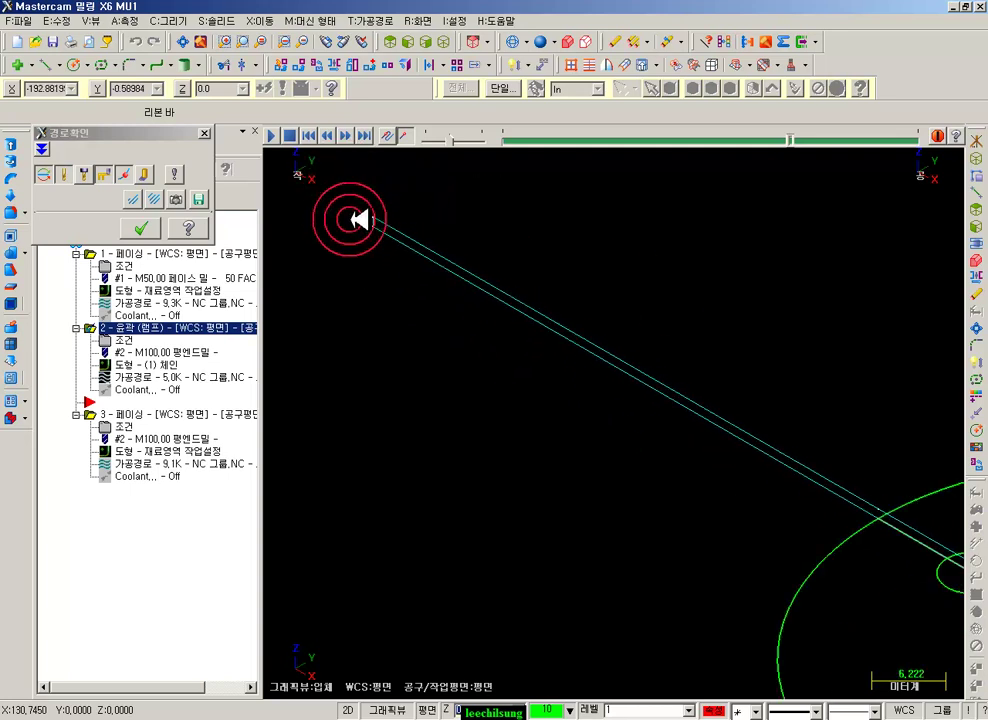
scroll(370, 214, down, 4)
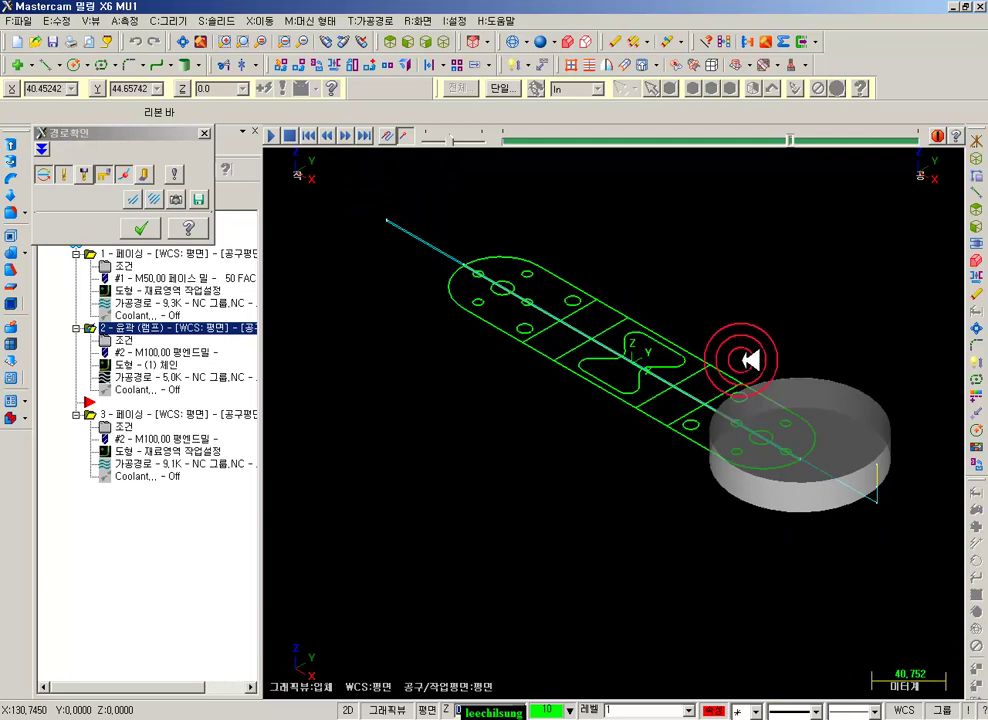
- Leave the backplot and delete the ramp contour and the 100 mm facing operation, keeping only the 50 mm facing operation
click(141, 228)
click(700, 385)
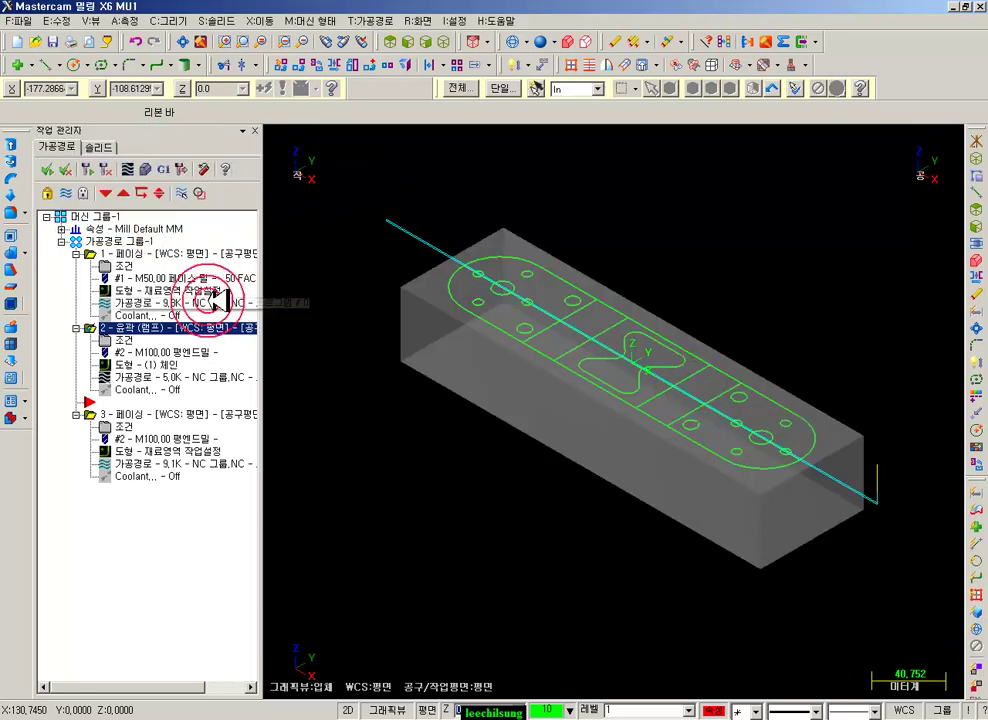
click(92, 414)
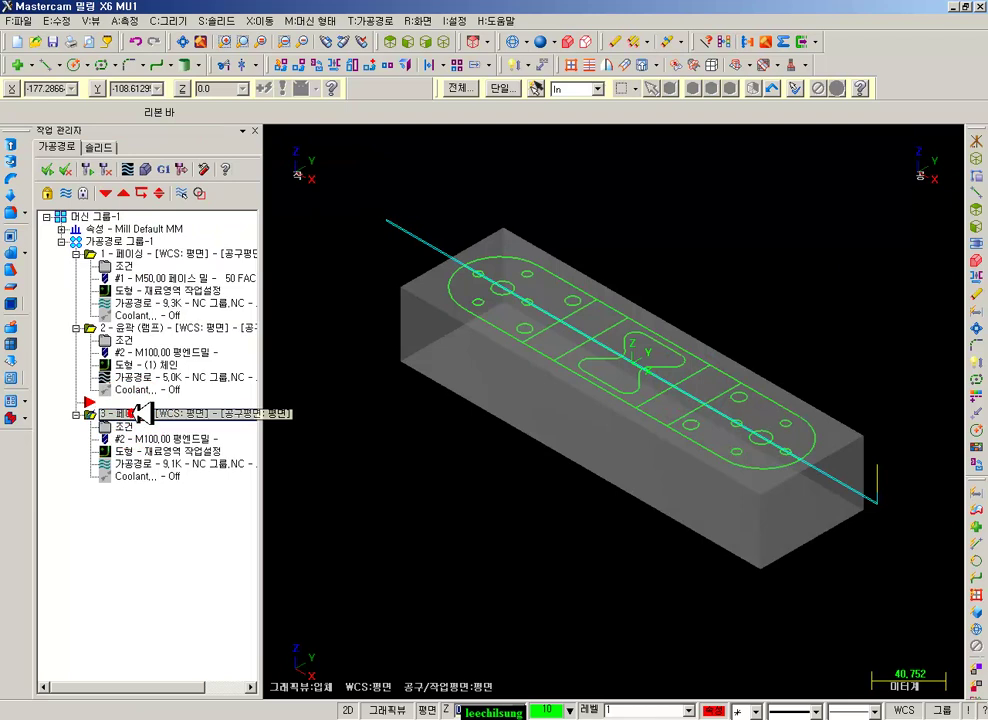
click(145, 328)
key(Delete)
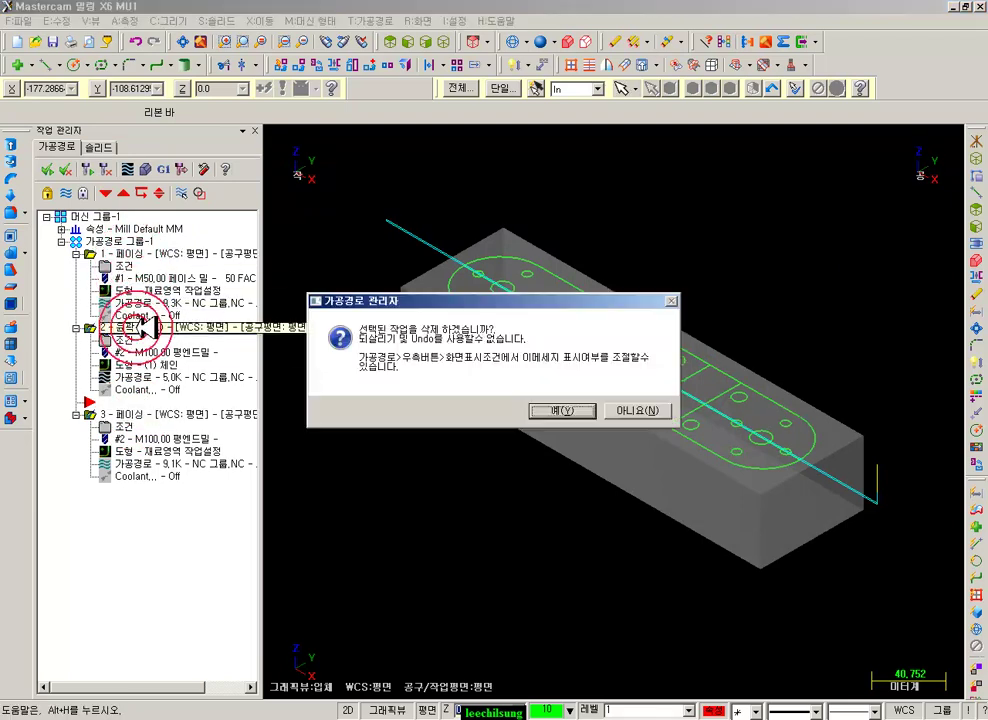
click(562, 406)
click(732, 371)
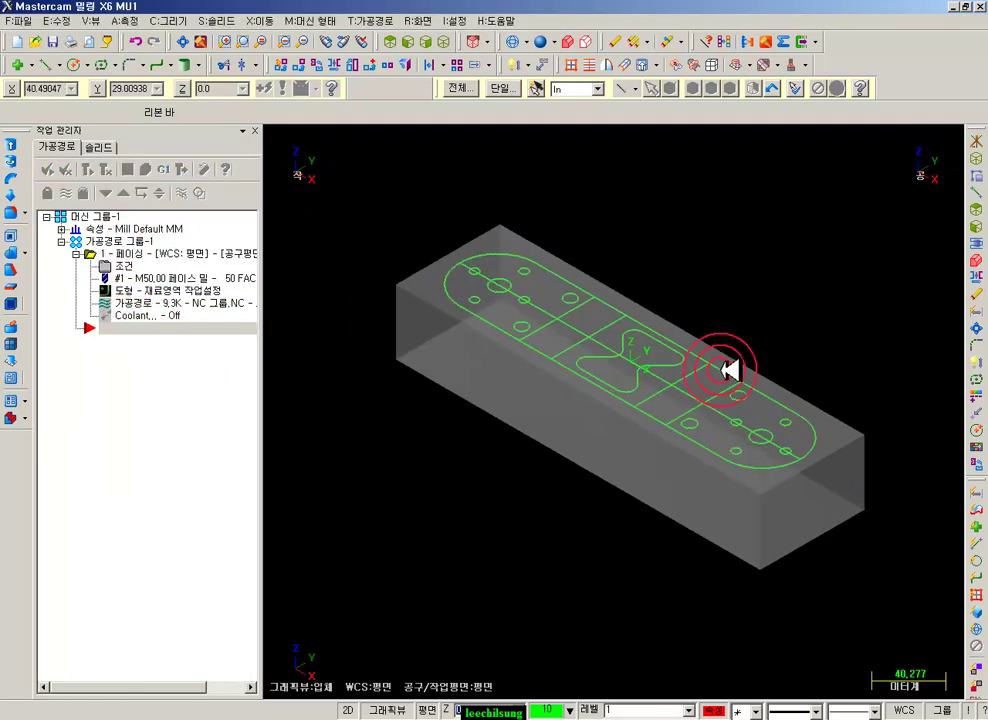
- Start a contour toolpath in top view and chain the plate's outer slot-shaped profile
scroll(716, 321, up, 1)
click(389, 41)
scroll(566, 369, up, 2)
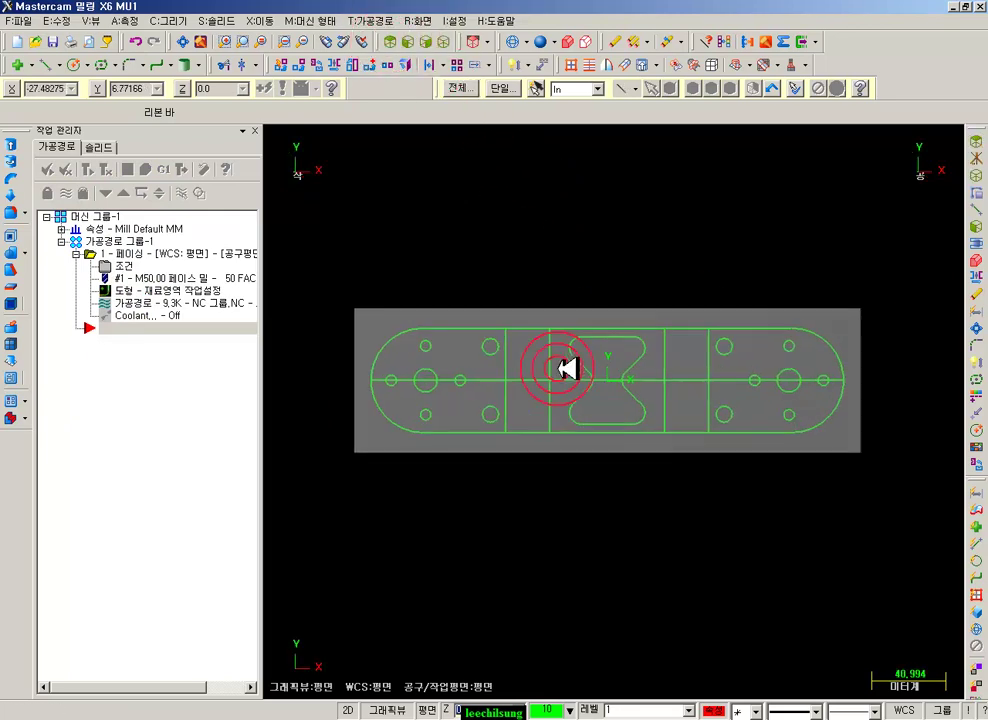
click(372, 20)
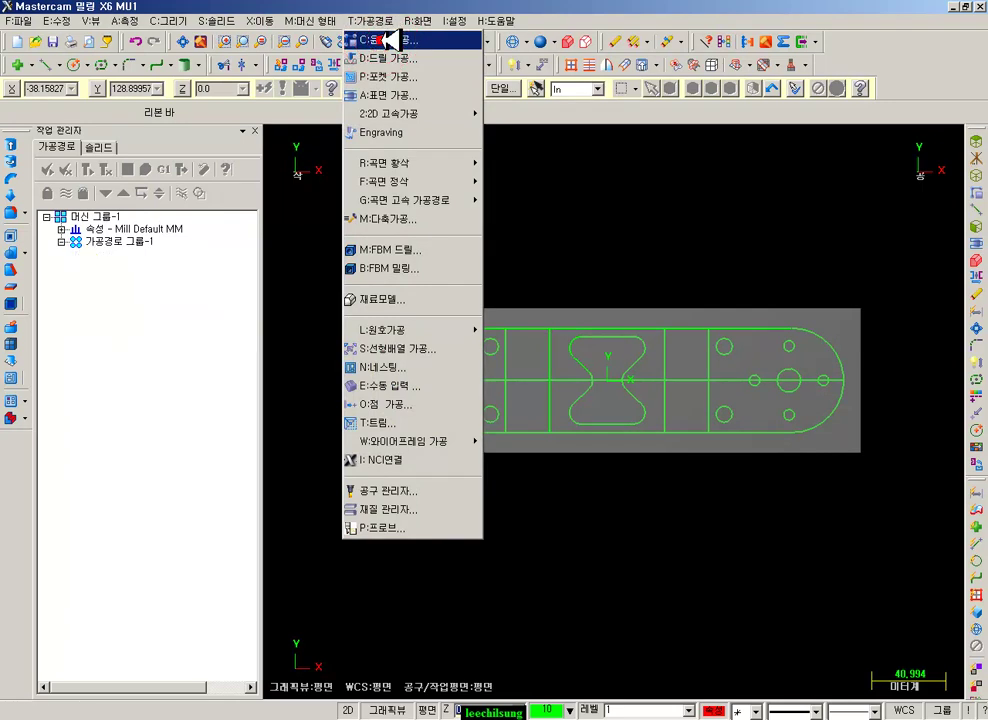
click(384, 37)
click(412, 428)
click(100, 517)
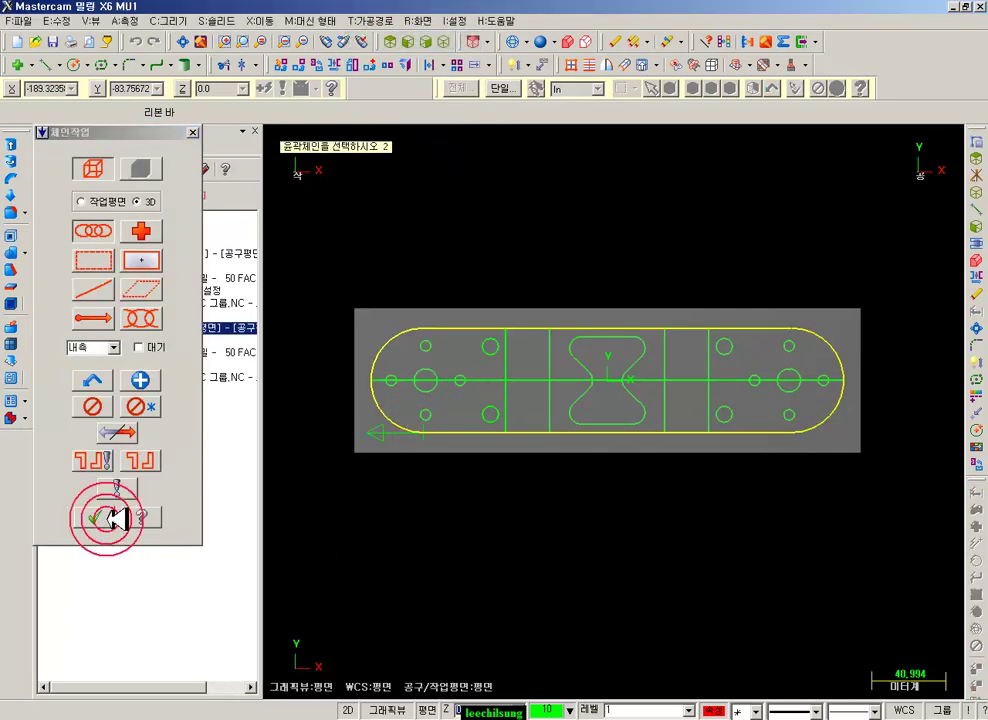
- Open the tool library for the contour toolpath and filter it to flat end mills
click(147, 100)
click(135, 118)
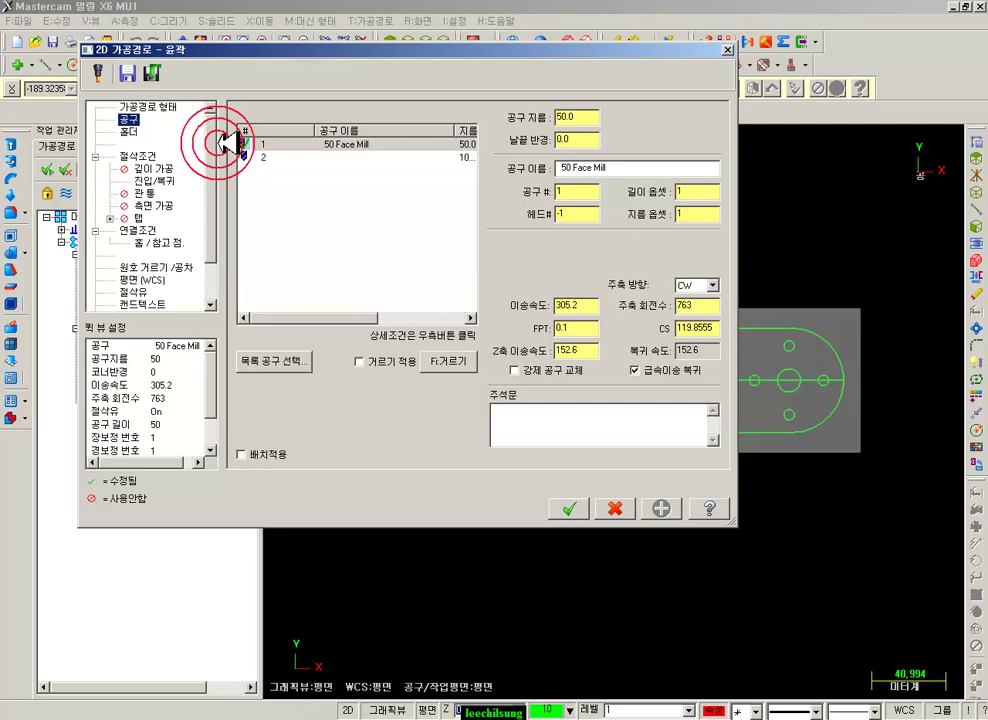
click(273, 361)
click(624, 258)
click(625, 242)
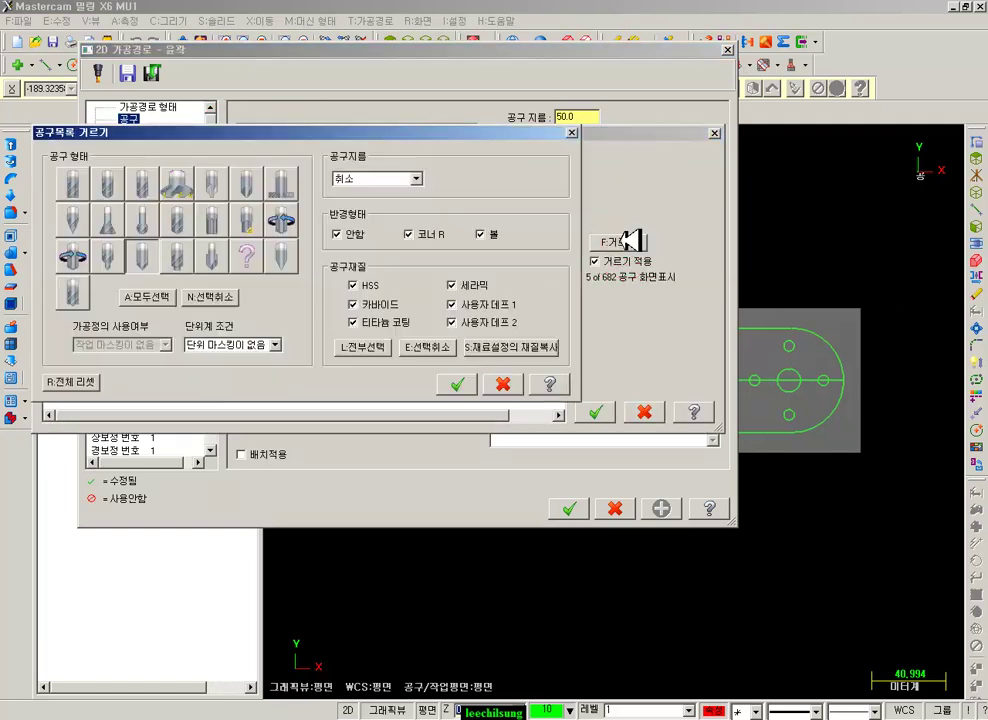
click(80, 177)
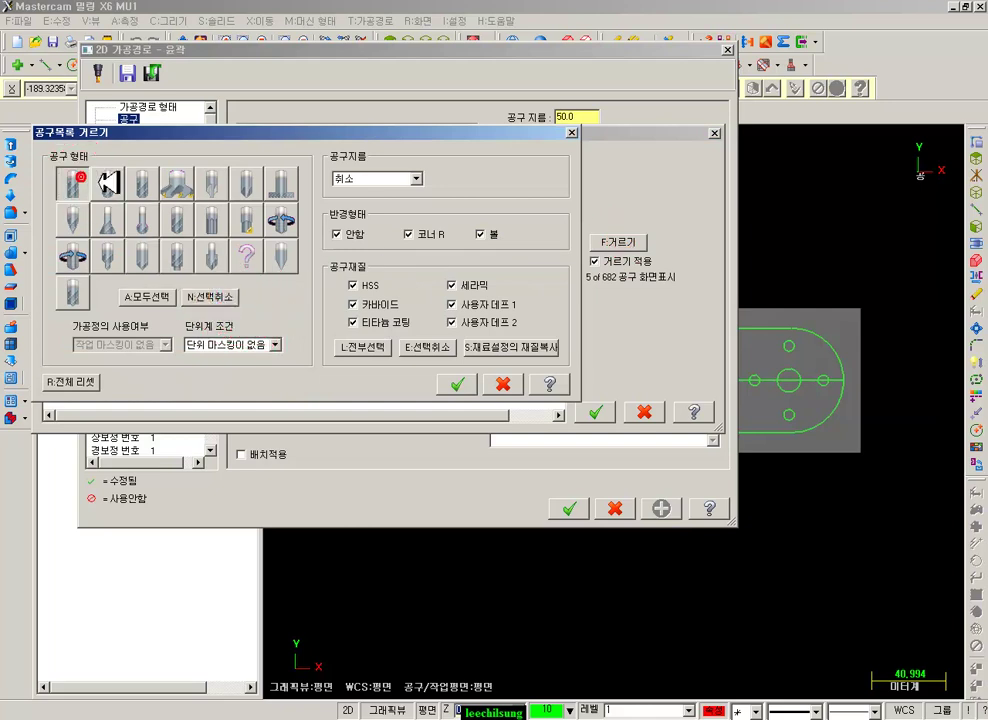
click(480, 384)
- Choose the 25 mm flat end mill for the contour toolpath
drag(565, 226, 578, 366)
click(170, 404)
double_click(152, 396)
drag(261, 141, 318, 172)
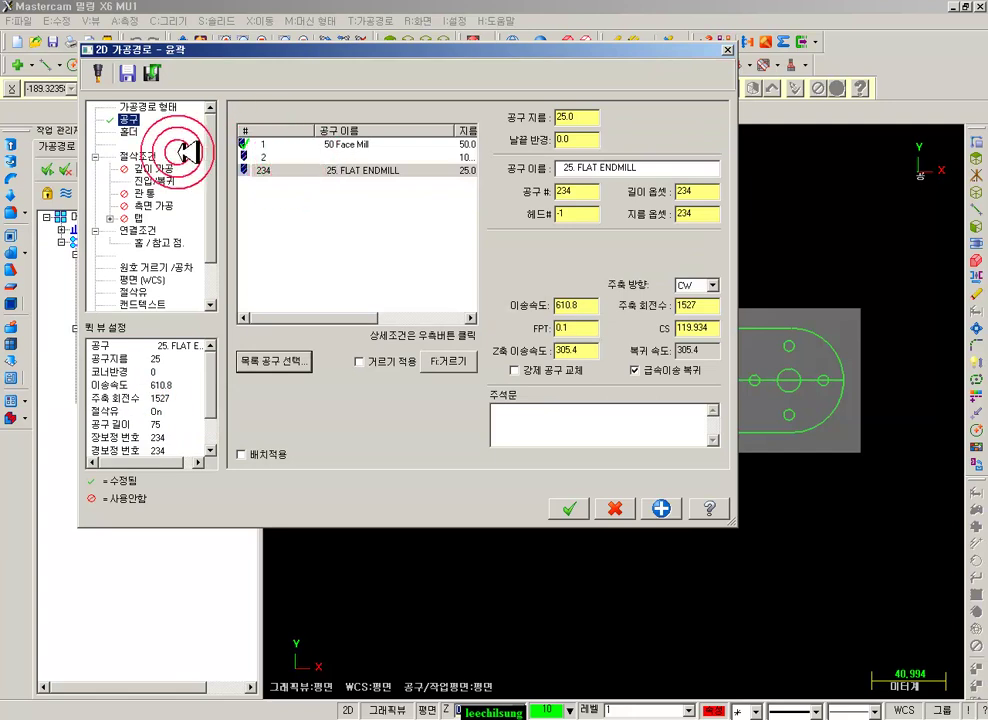
- Set the contour's top of stock to 0 and cutting depth to -35, both absolute, and generate the toolpath
click(139, 156)
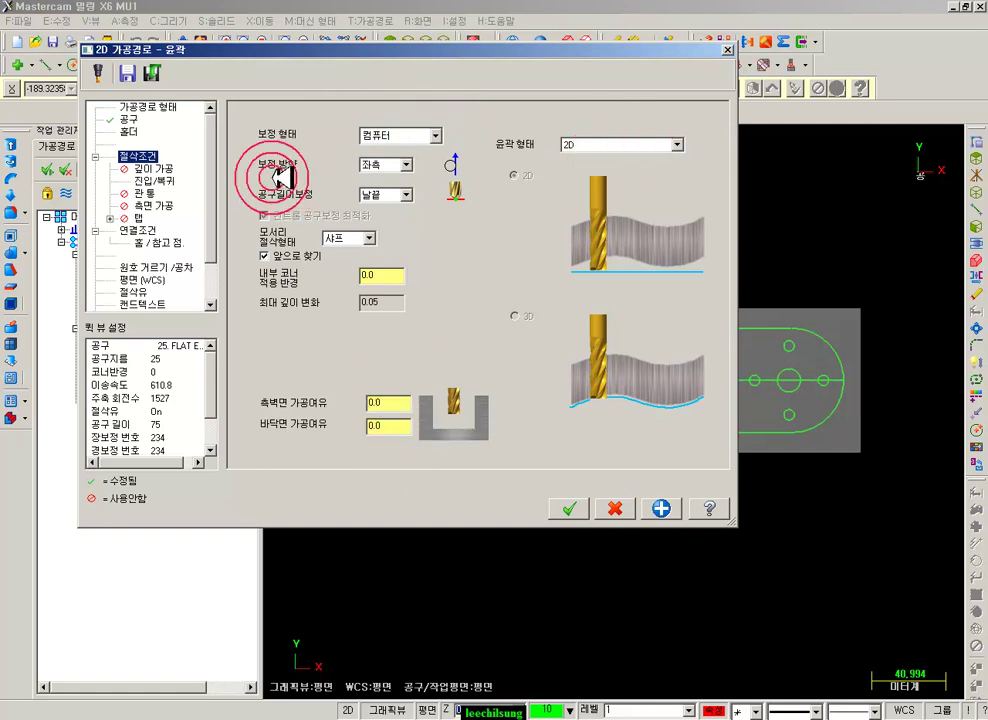
click(160, 181)
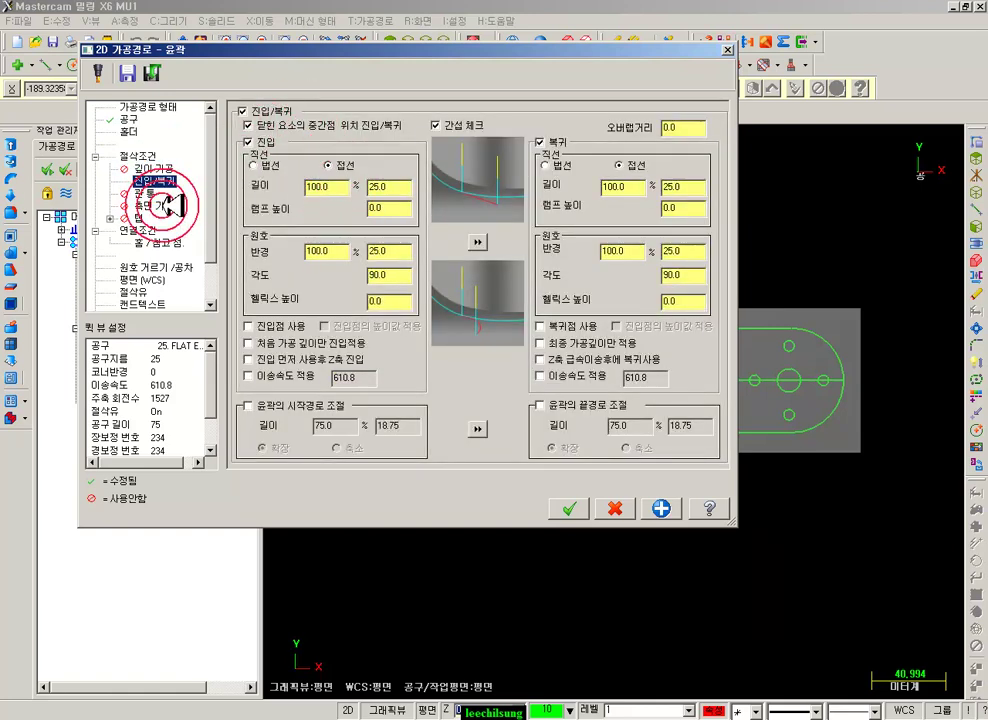
click(139, 230)
click(500, 344)
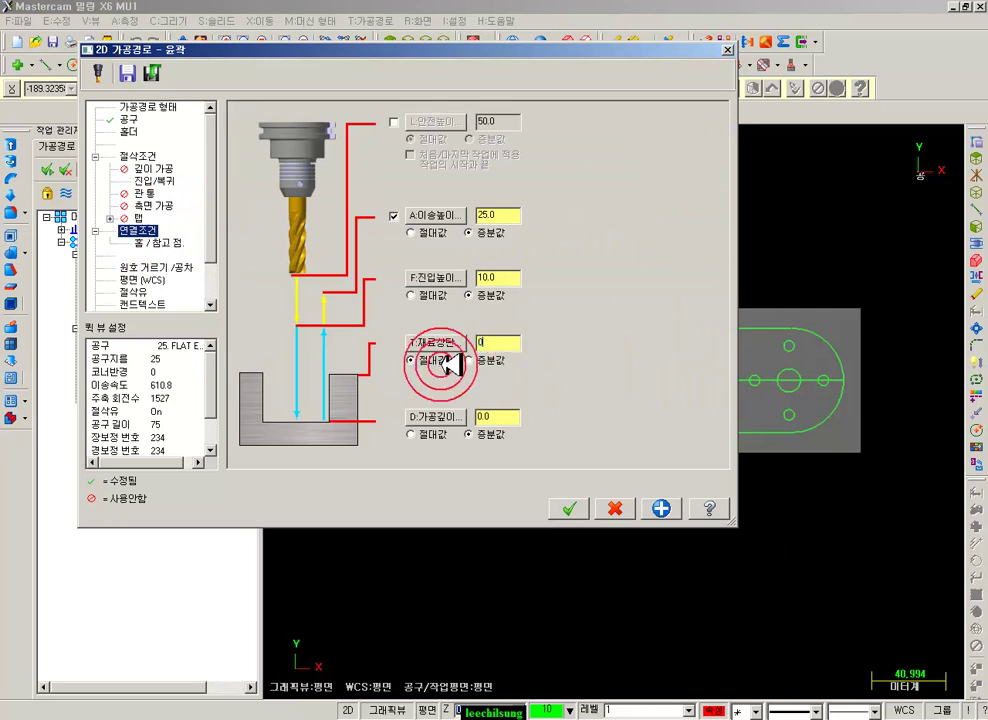
click(443, 434)
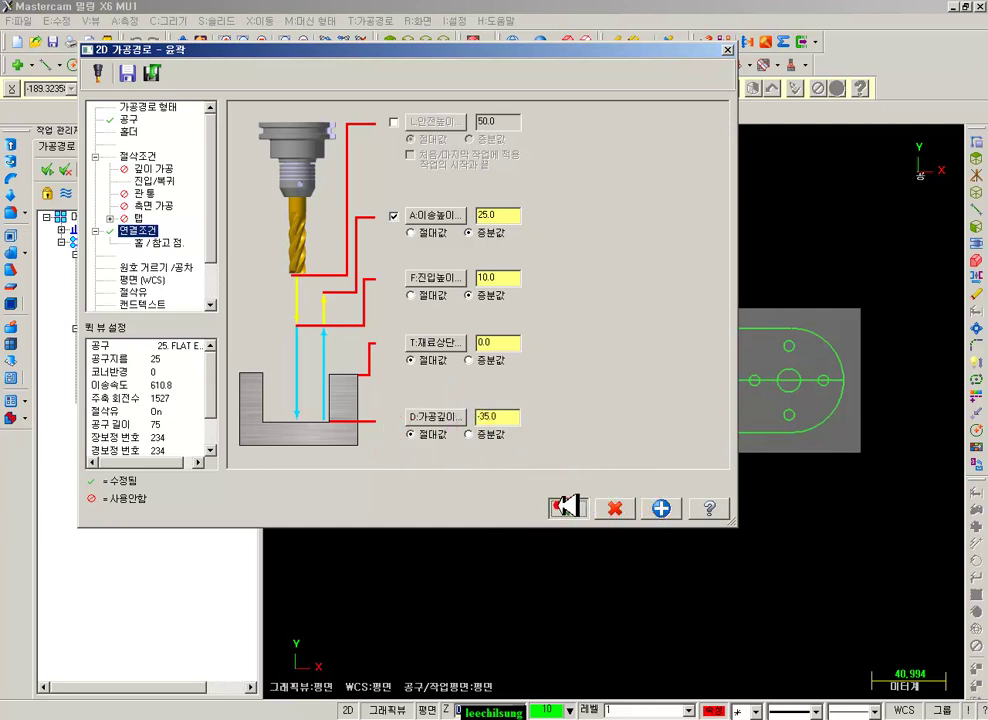
click(567, 508)
- Backplot the outer contour with the tool displayed and inspect the material swept around the plate's left end
click(130, 377)
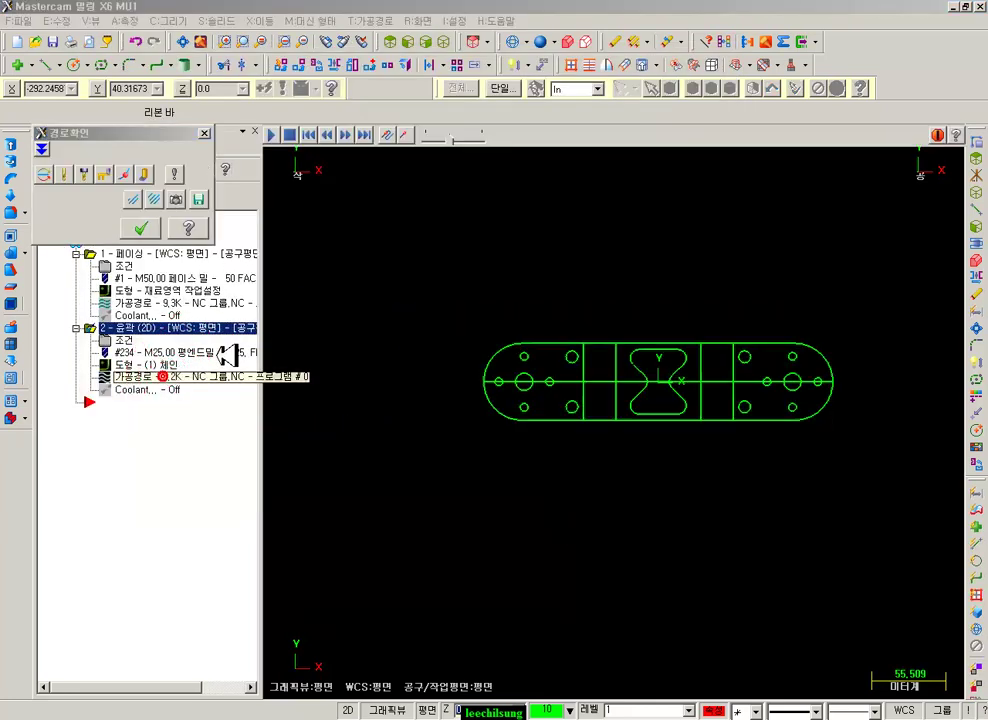
mouse_move(555, 158)
mouse_down()
mouse_move(548, 150)
mouse_move(611, 140)
mouse_move(905, 142)
mouse_up()
click(226, 176)
click(141, 173)
scroll(818, 434, up, 3)
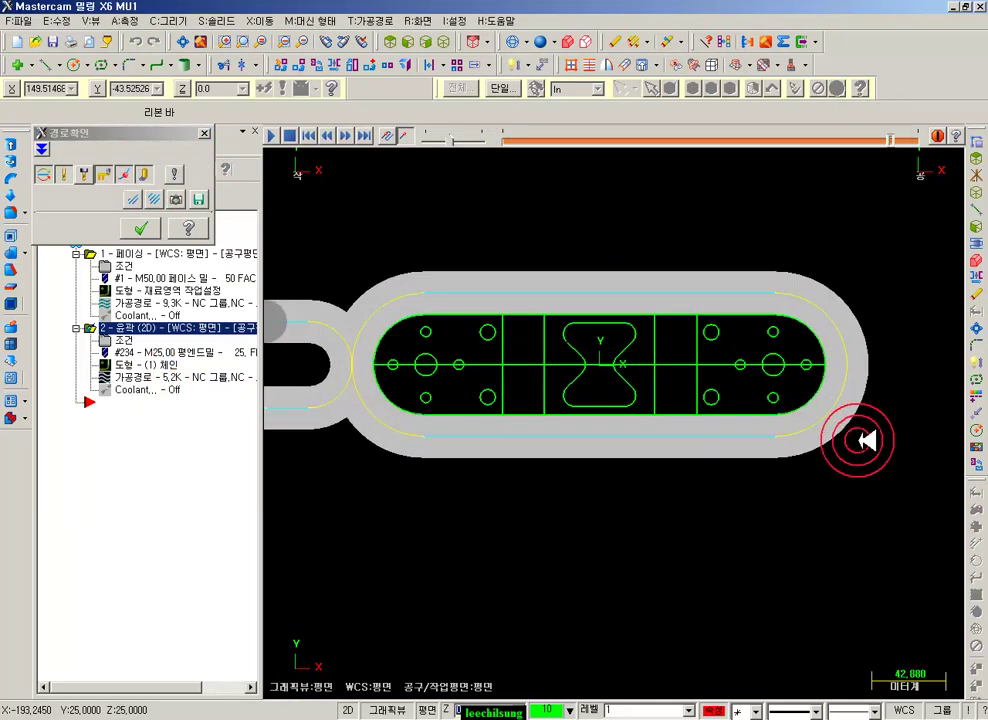
scroll(282, 331, up, 1)
scroll(375, 337, up, 2)
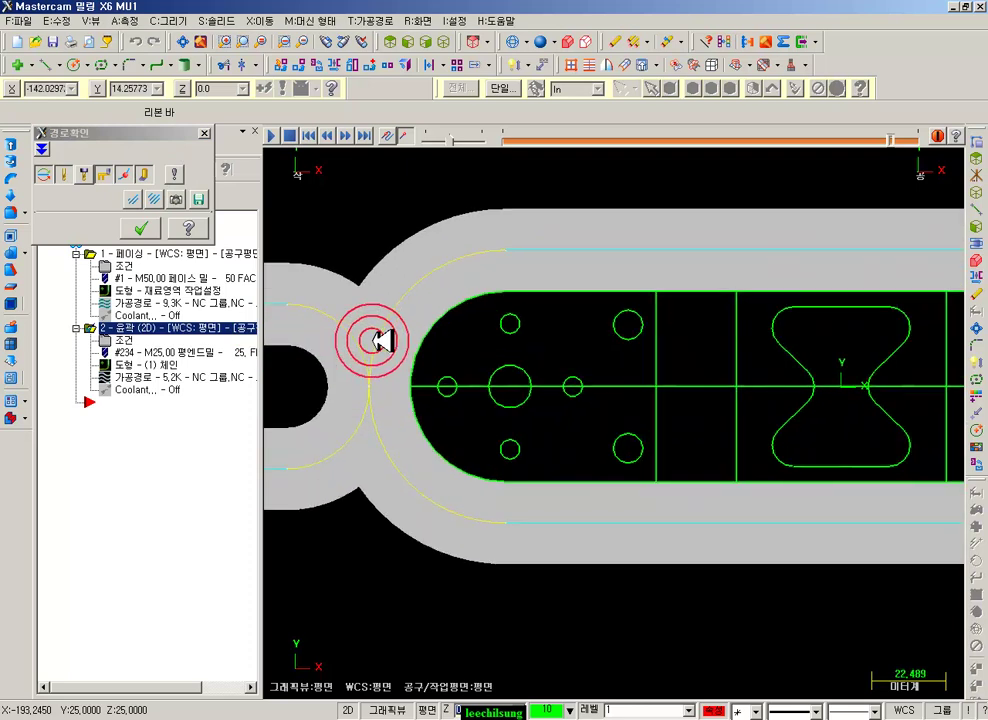
scroll(375, 335, down, 2)
click(141, 228)
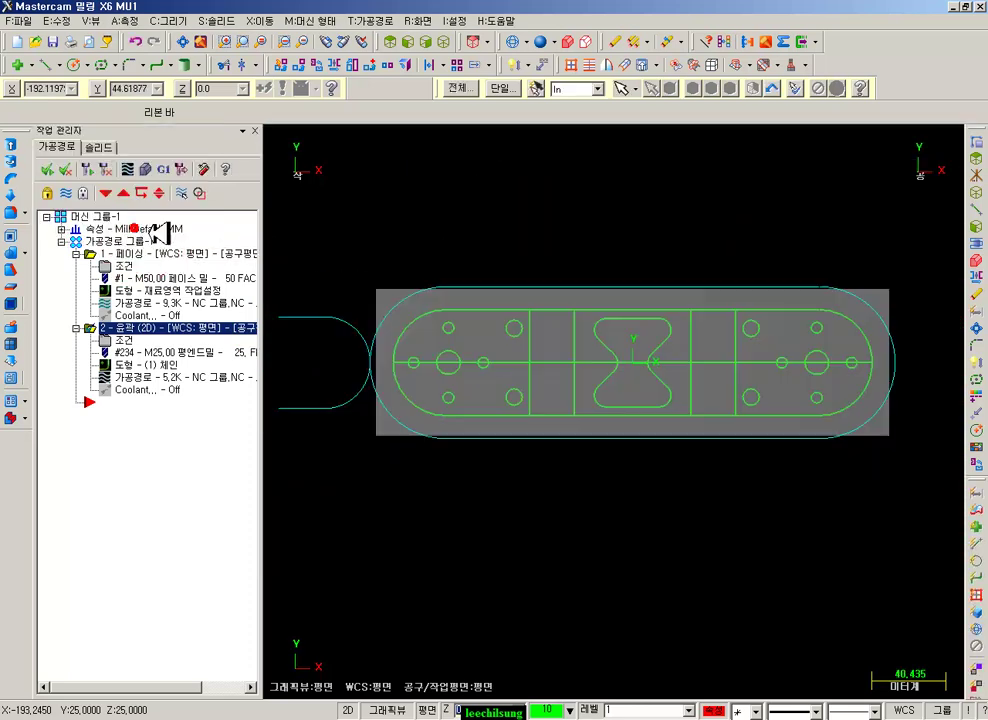
- Turn off the stock shading so that the stock shows as an outline around the contour path
scroll(373, 320, up, 1)
scroll(373, 318, up, 1)
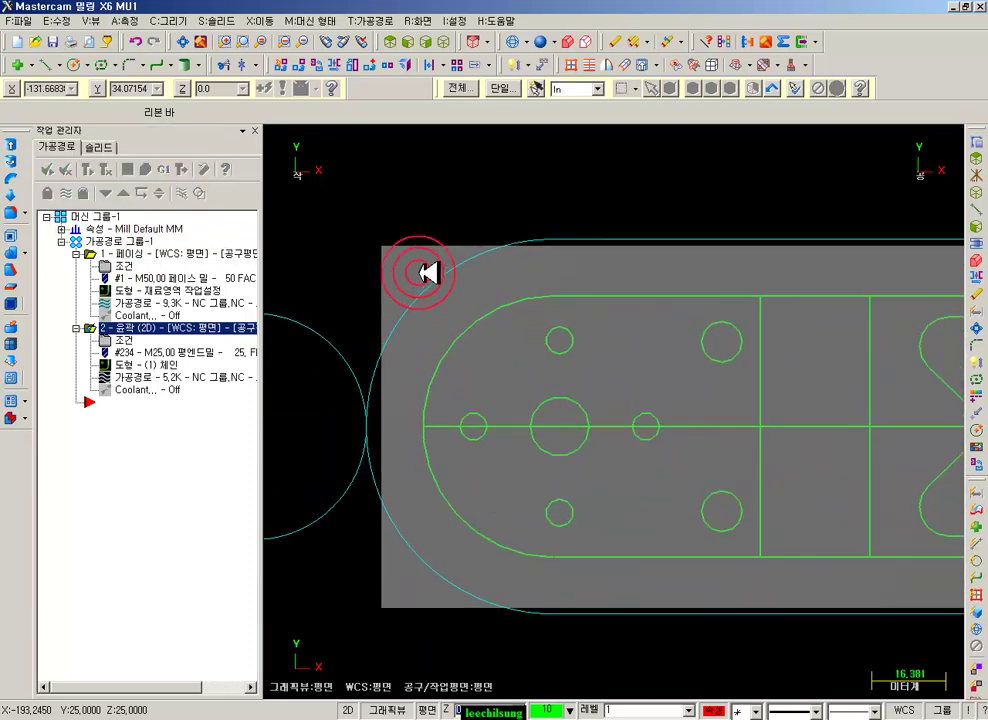
scroll(433, 228, down, 1)
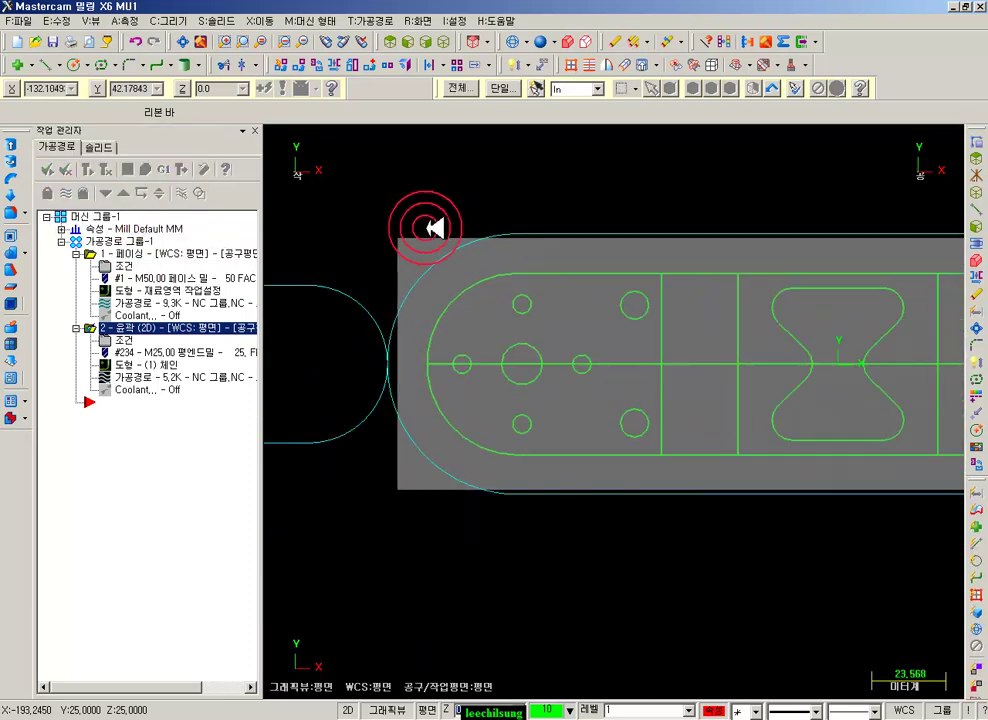
click(577, 41)
- Backplot the contour against the stock outline and examine whether the tool's sweep covers the stock's upper-left corner
click(105, 377)
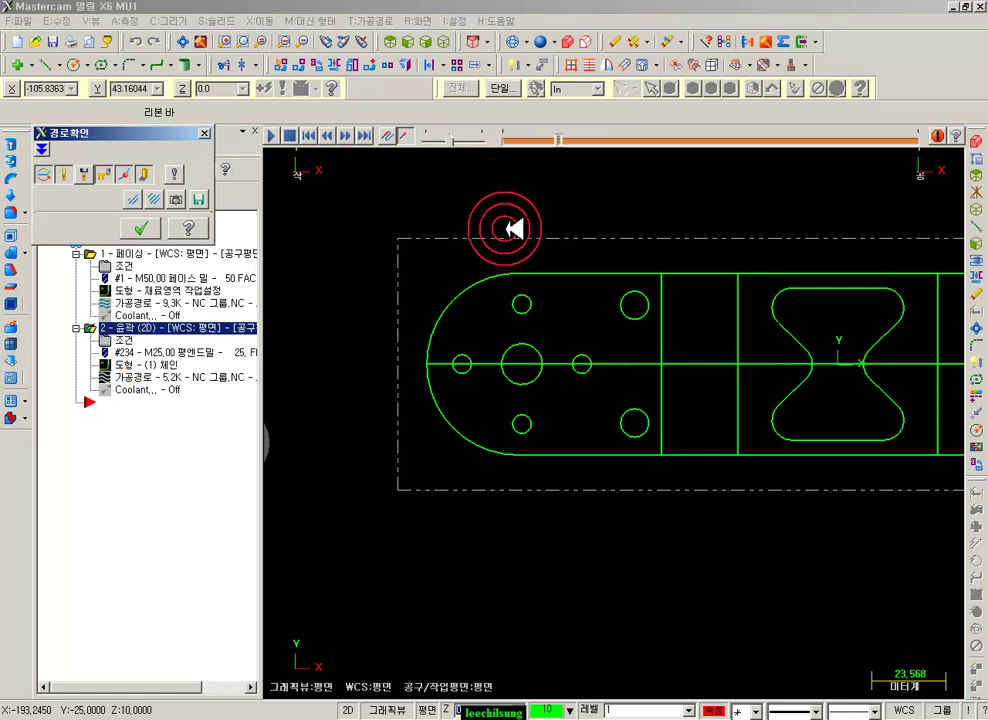
scroll(505, 229, up, 5)
scroll(400, 228, up, 4)
scroll(420, 245, down, 5)
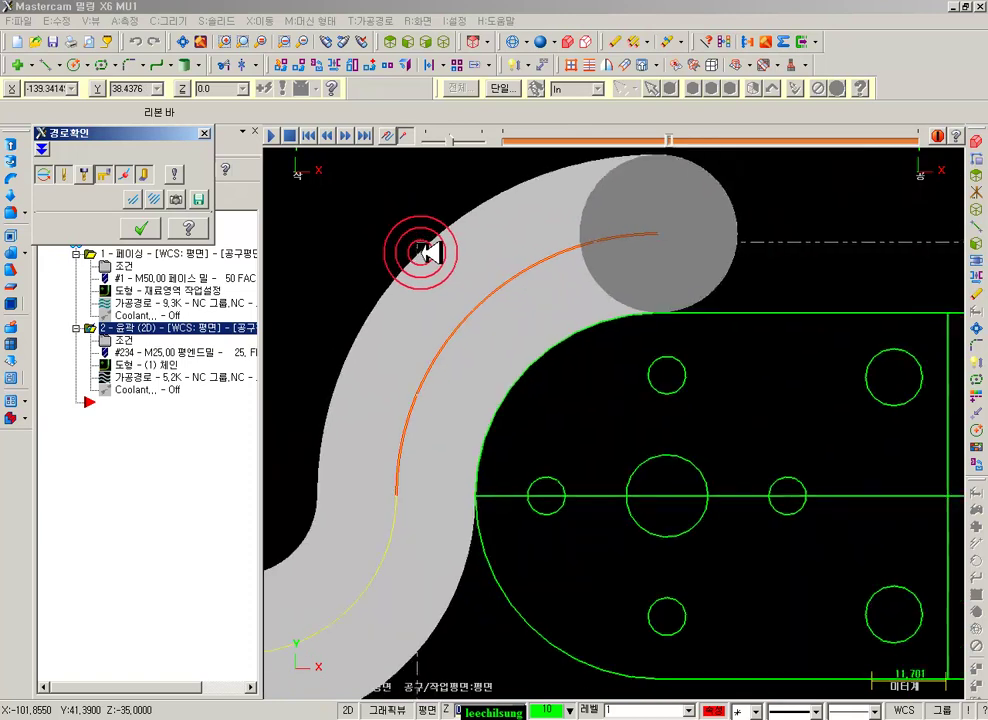
scroll(425, 250, down, 3)
scroll(440, 243, down, 3)
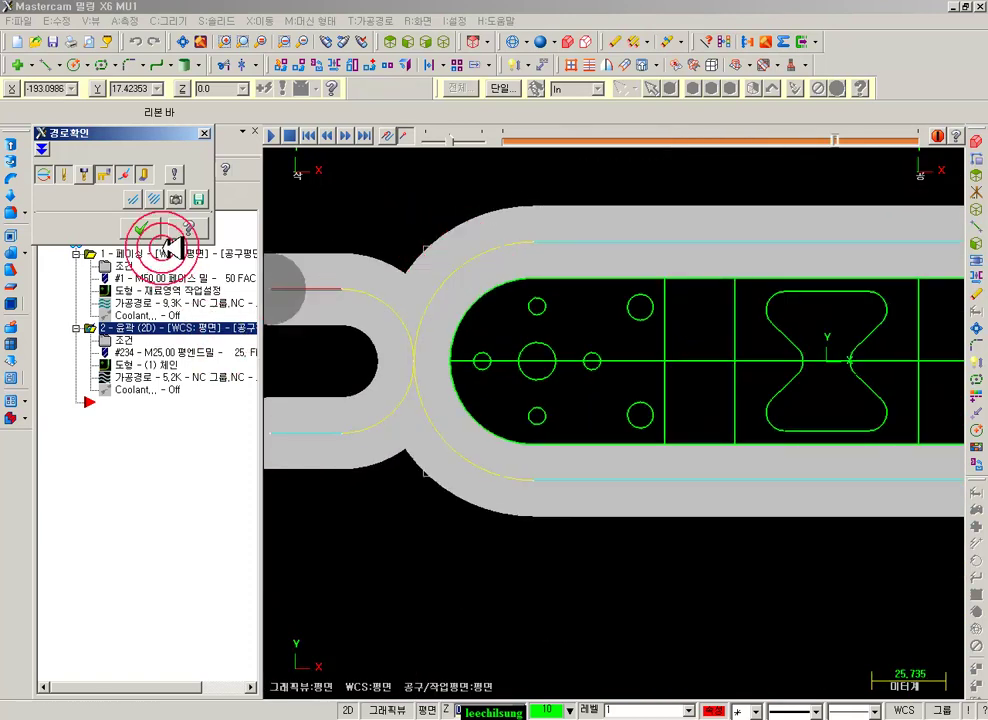
click(140, 227)
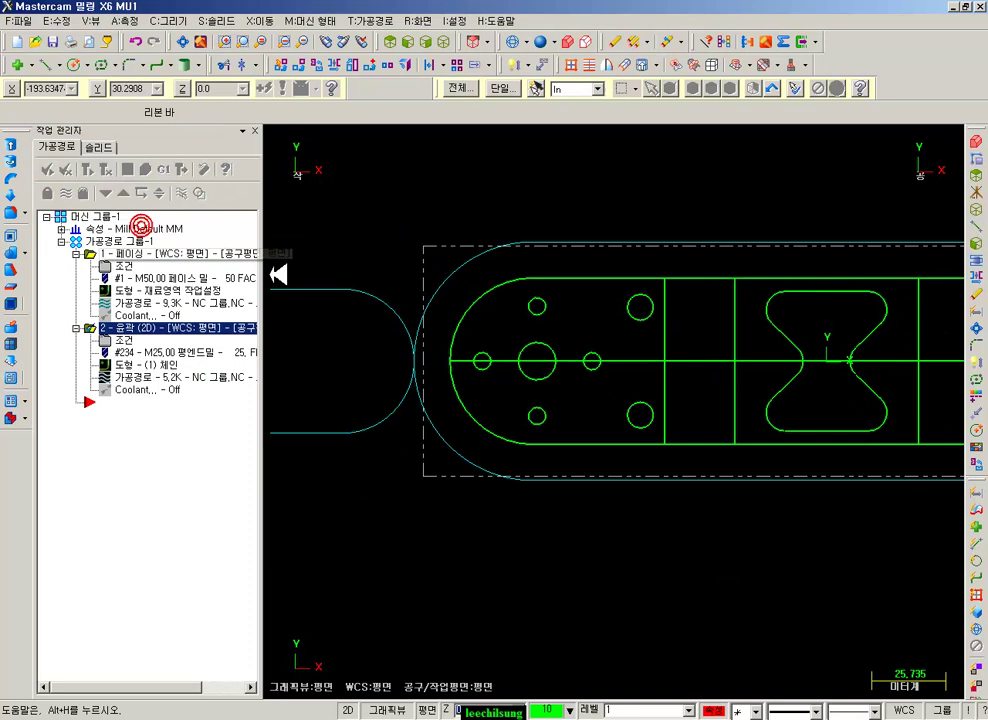
- Enable multiple side passes for the contour with 2 roughing passes at 10 mm spacing, and regenerate the toolpath
click(127, 345)
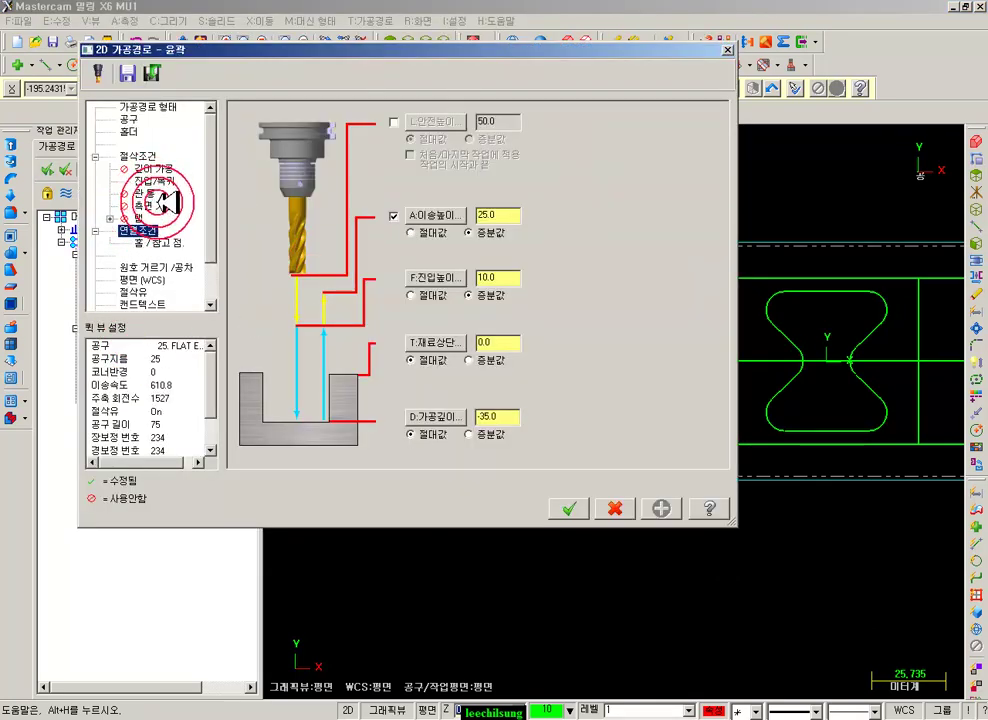
click(160, 205)
click(264, 128)
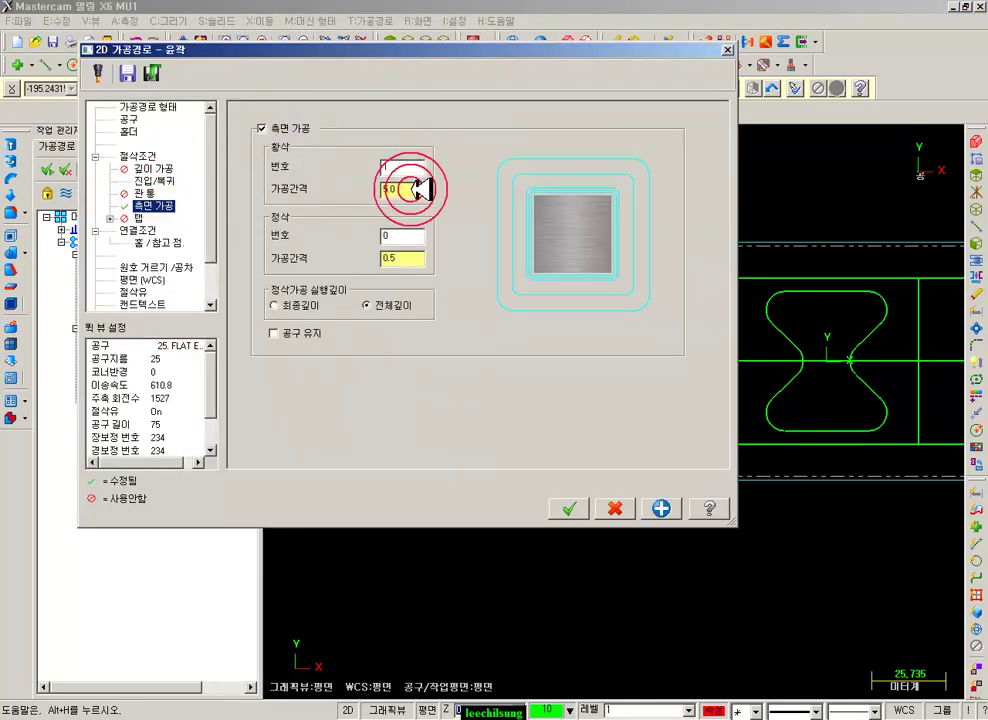
text(10)
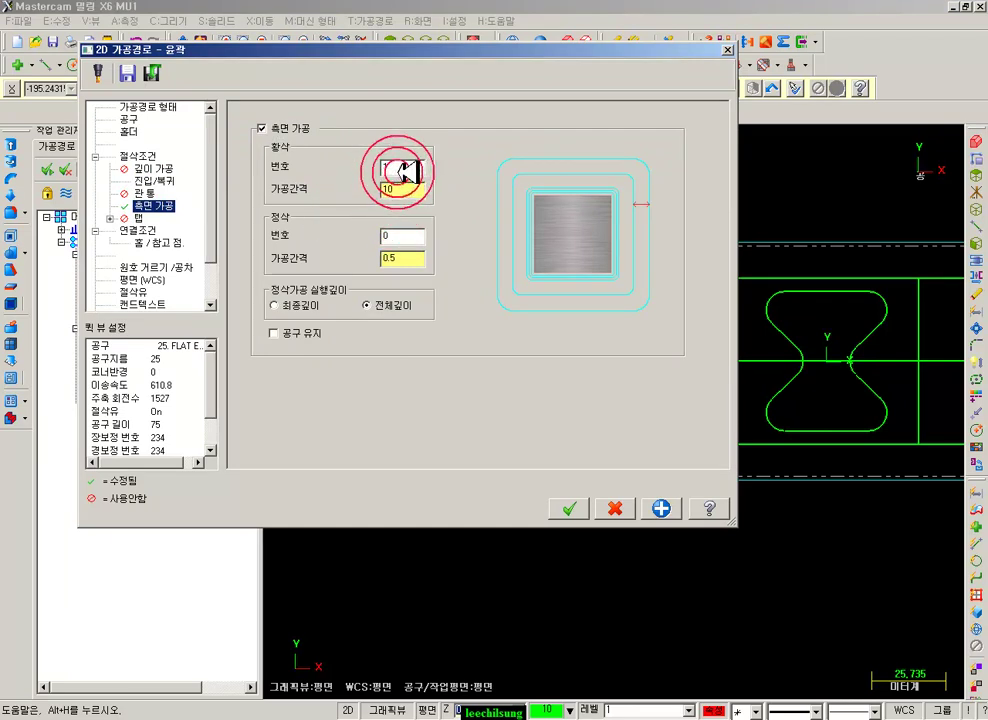
text(2)
click(568, 508)
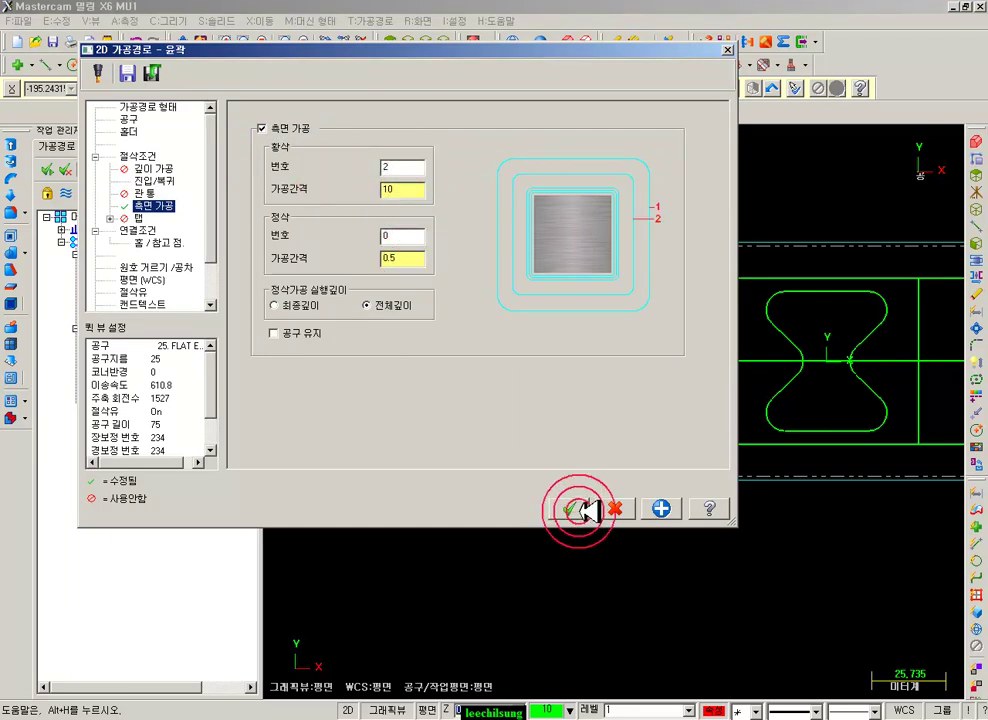
click(104, 172)
- Backplot the two-pass contour and check its coverage of the stock corners
click(133, 379)
drag(505, 139, 888, 142)
click(647, 287)
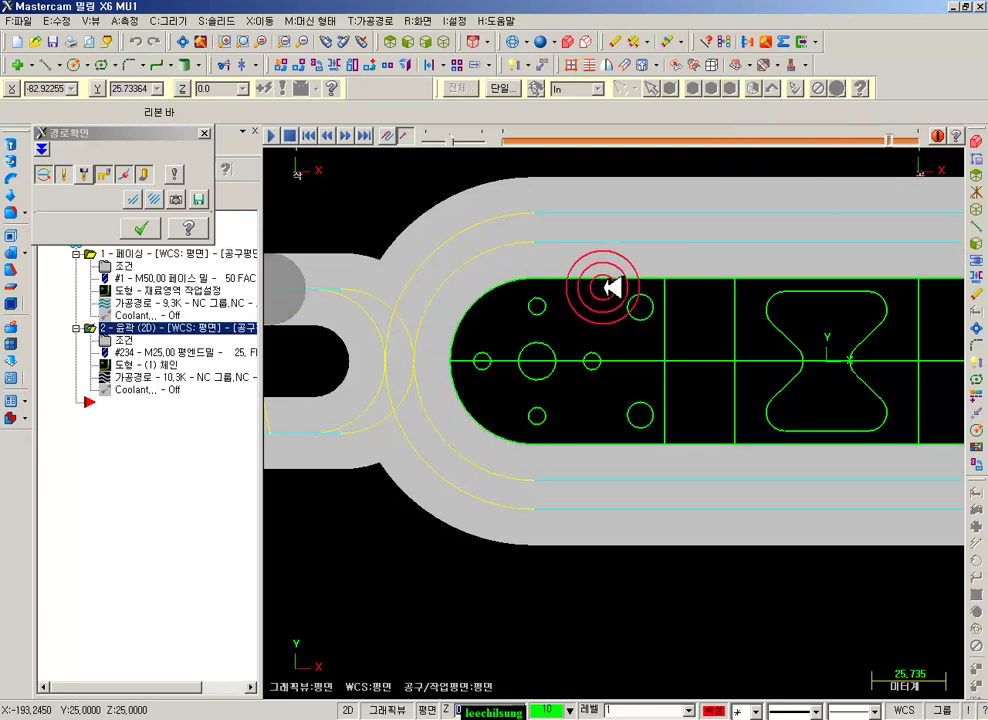
scroll(640, 287, down, 4)
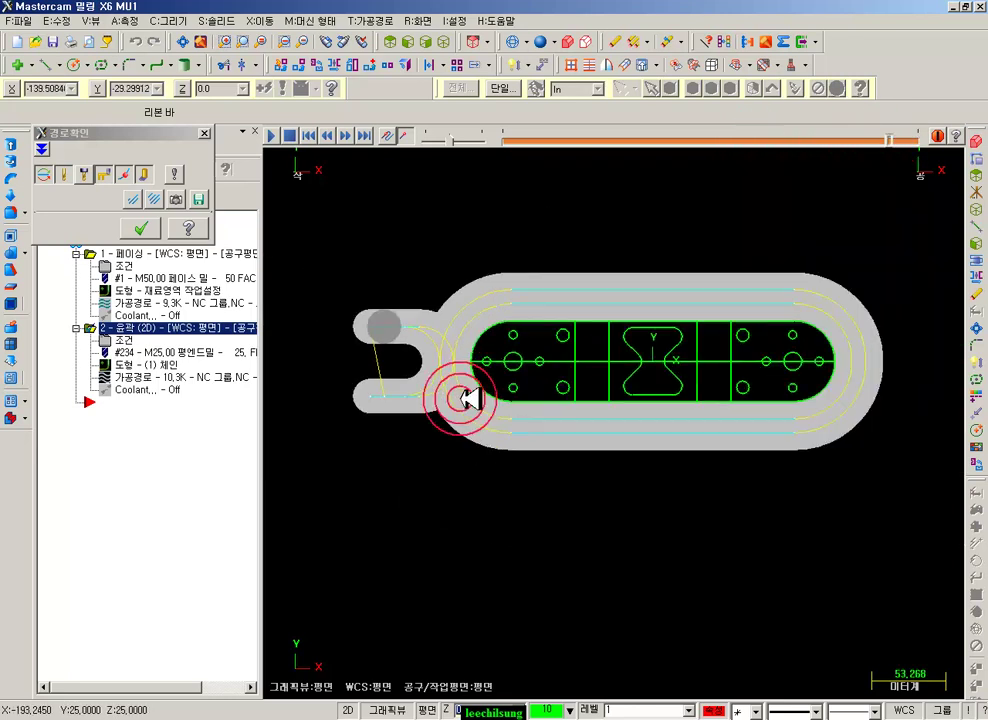
click(205, 200)
scroll(470, 330, up, 5)
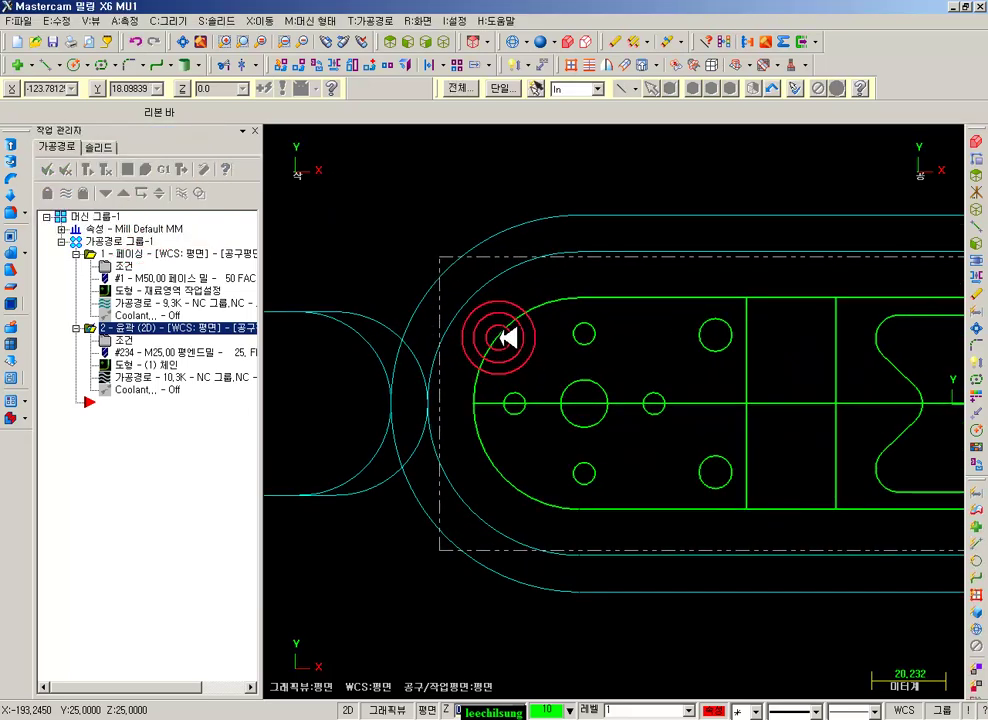
- Add a finishing pass to the contour's side passes and regenerate the toolpath
click(92, 328)
click(400, 240)
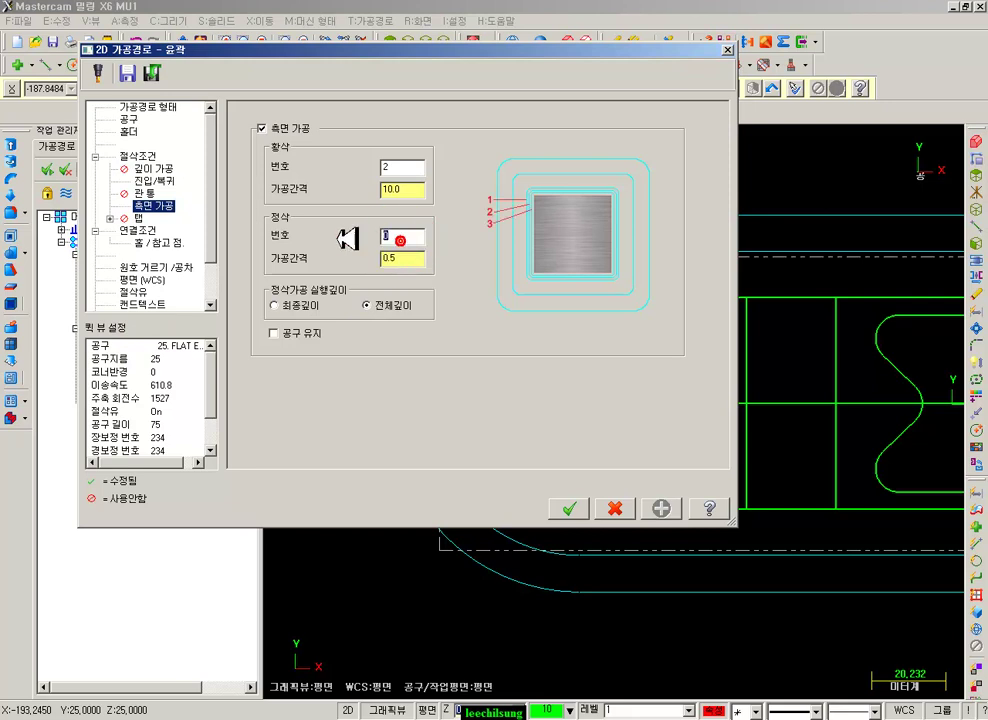
click(568, 508)
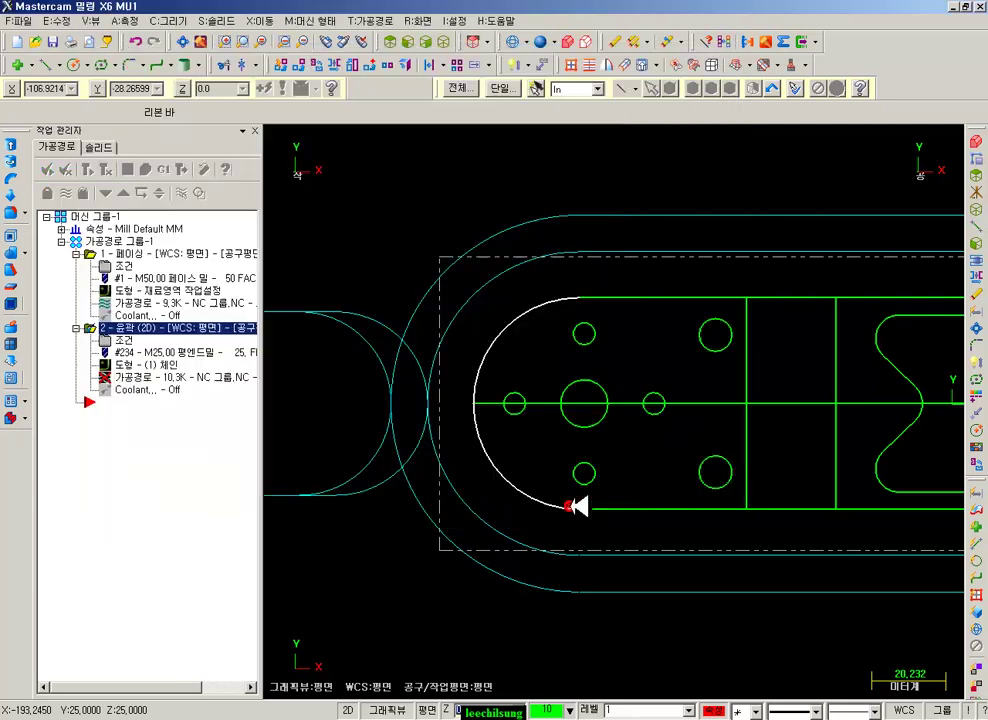
click(87, 165)
scroll(400, 264, down, 6)
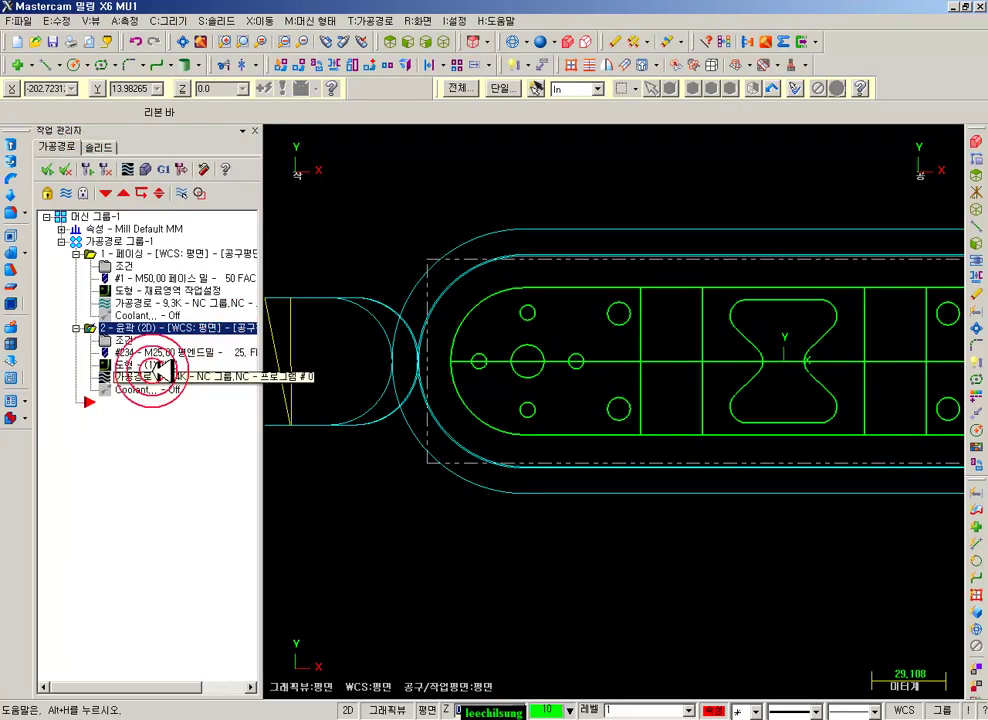
- Backplot the contour with its finishing pass through to the end and examine how the sweep covers the stock's upper-left corner
click(138, 377)
drag(505, 128, 563, 126)
scroll(575, 210, up, 2)
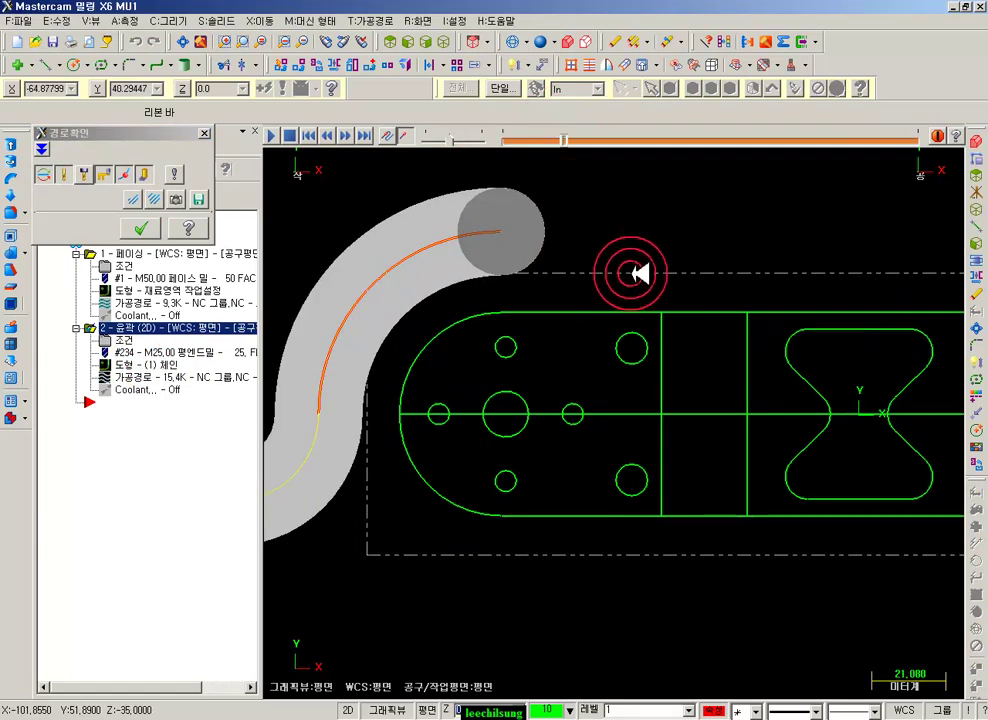
drag(570, 137, 975, 140)
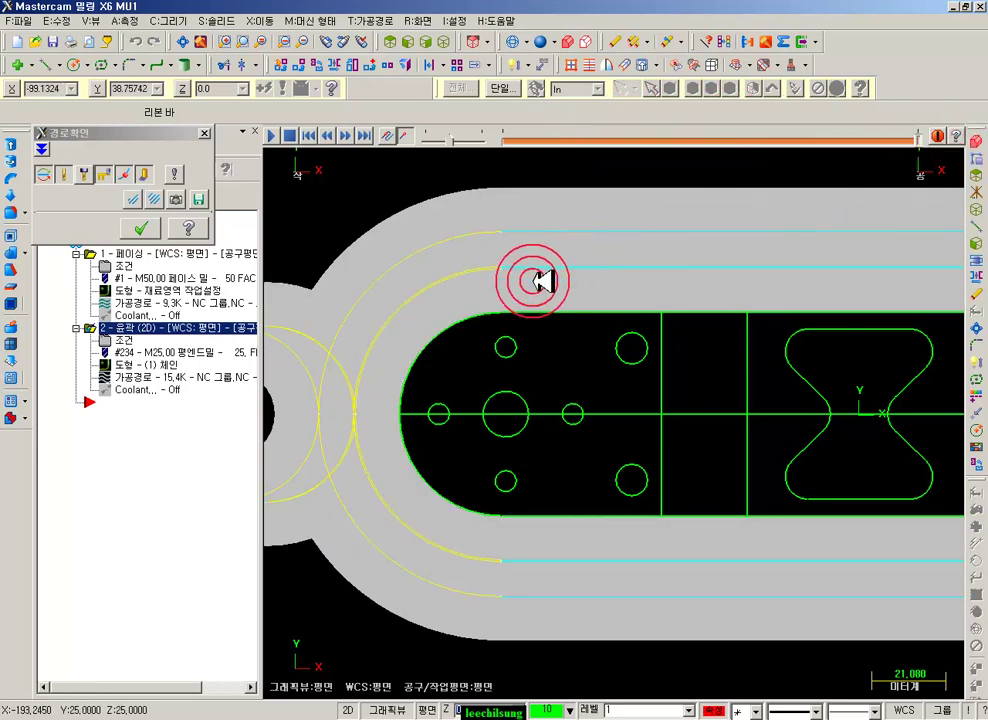
click(141, 228)
scroll(600, 297, down, 1)
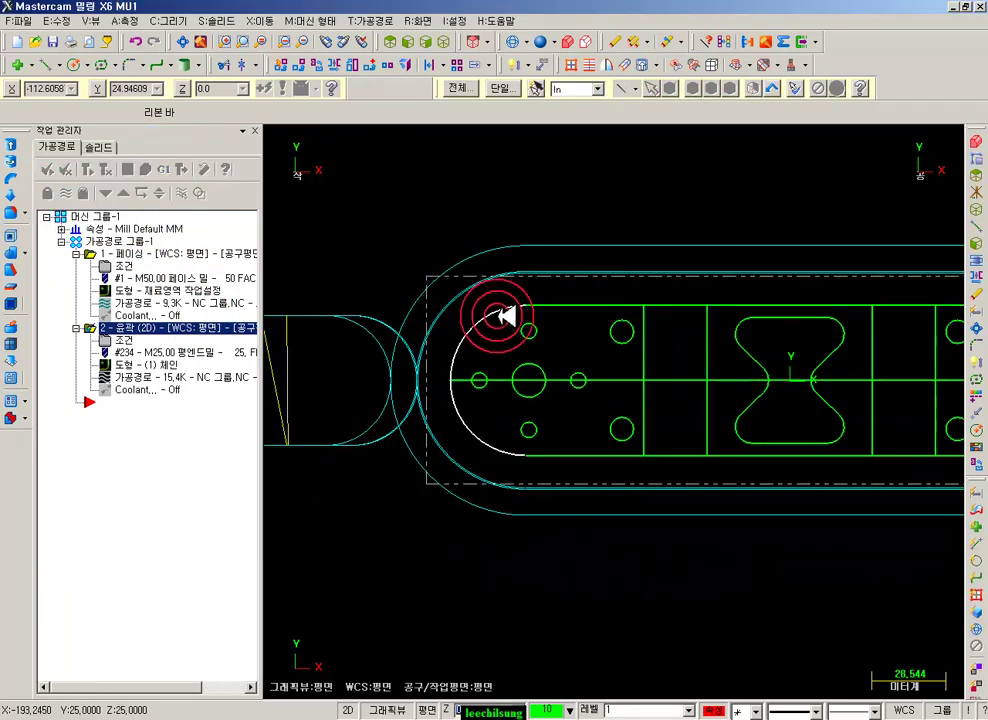
scroll(550, 325, up, 1)
scroll(550, 325, up, 1)
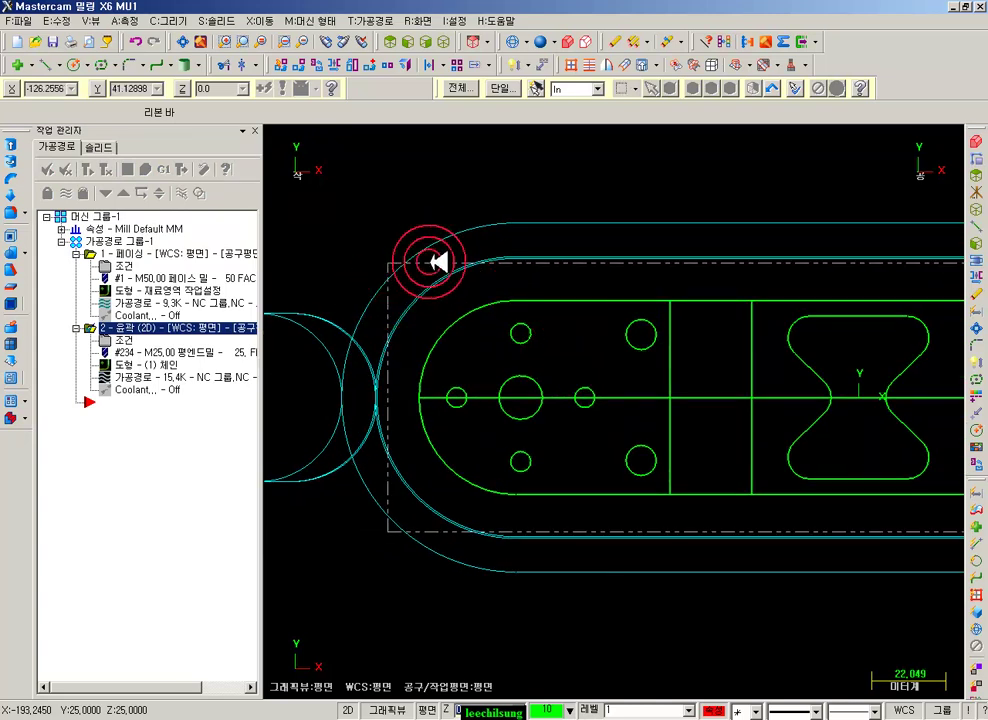
- Reduce the contour's side roughing passes to 1 and regenerate the toolpath
click(200, 401)
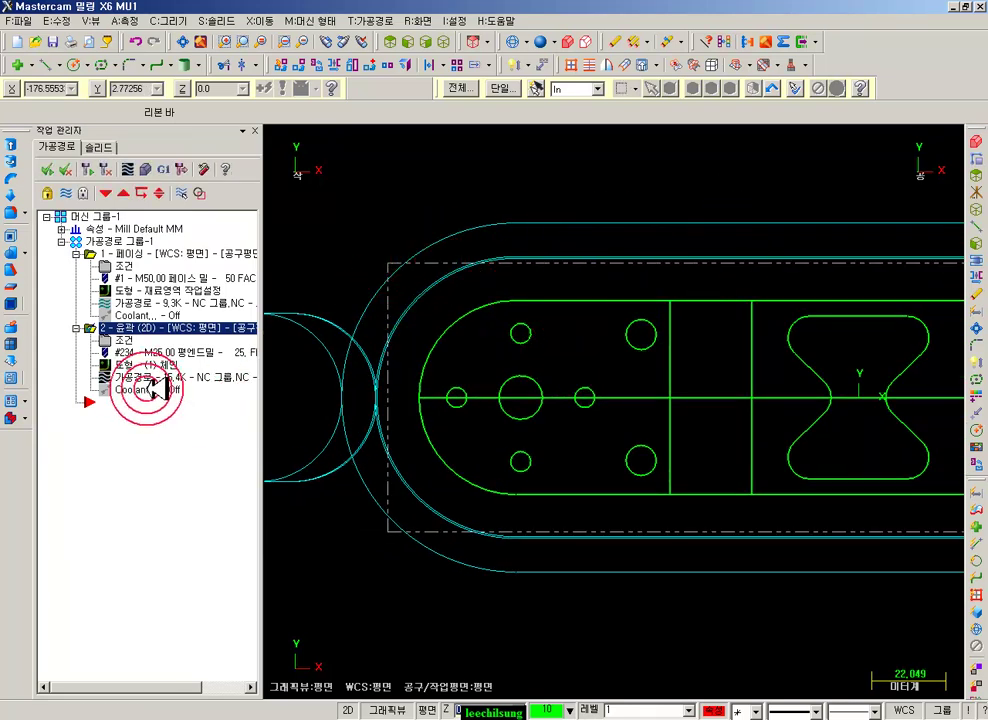
click(108, 341)
click(400, 166)
text(1)
click(585, 507)
click(88, 169)
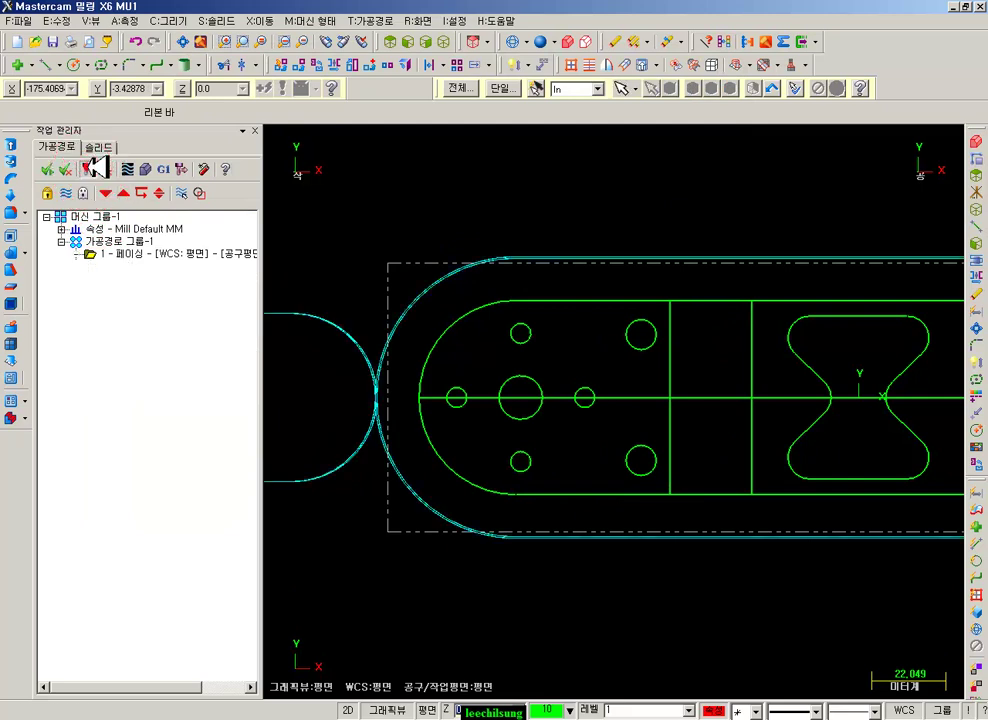
- Backplot the contour with the single roughing pass and examine the uncut material at the stock's upper-left corner
scroll(420, 332, up, 2)
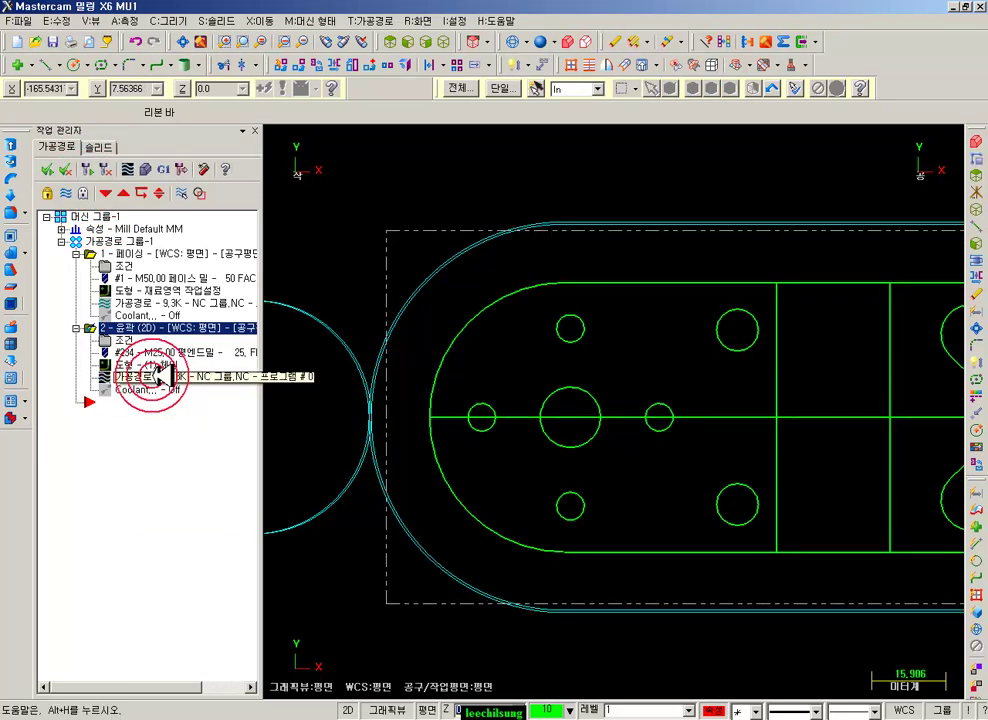
click(148, 376)
click(507, 143)
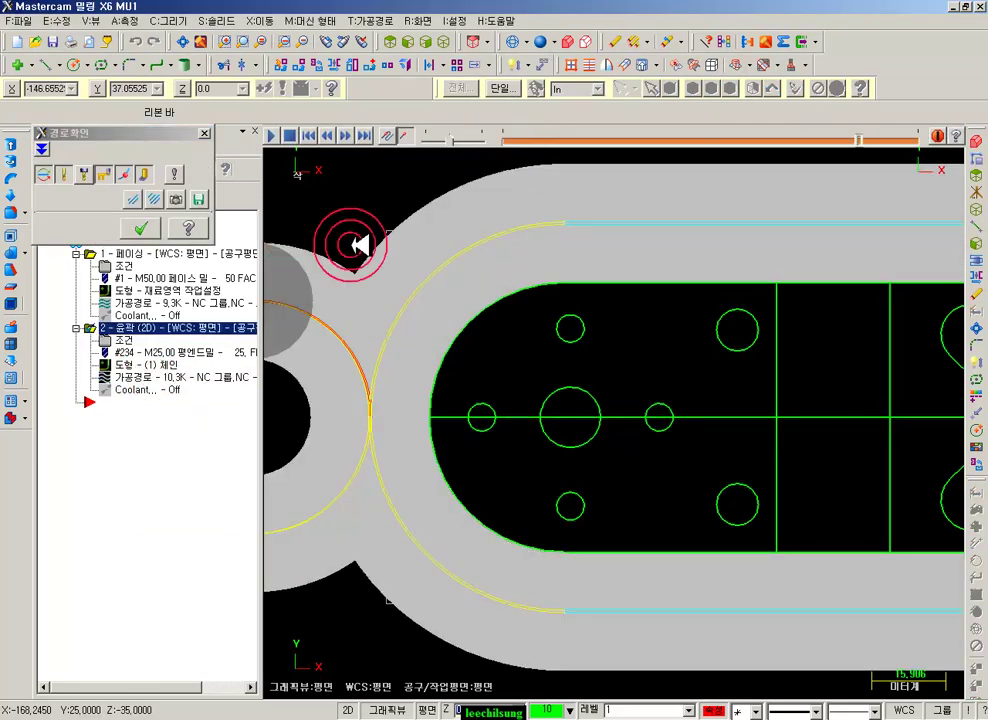
scroll(375, 236, up, 3)
click(140, 227)
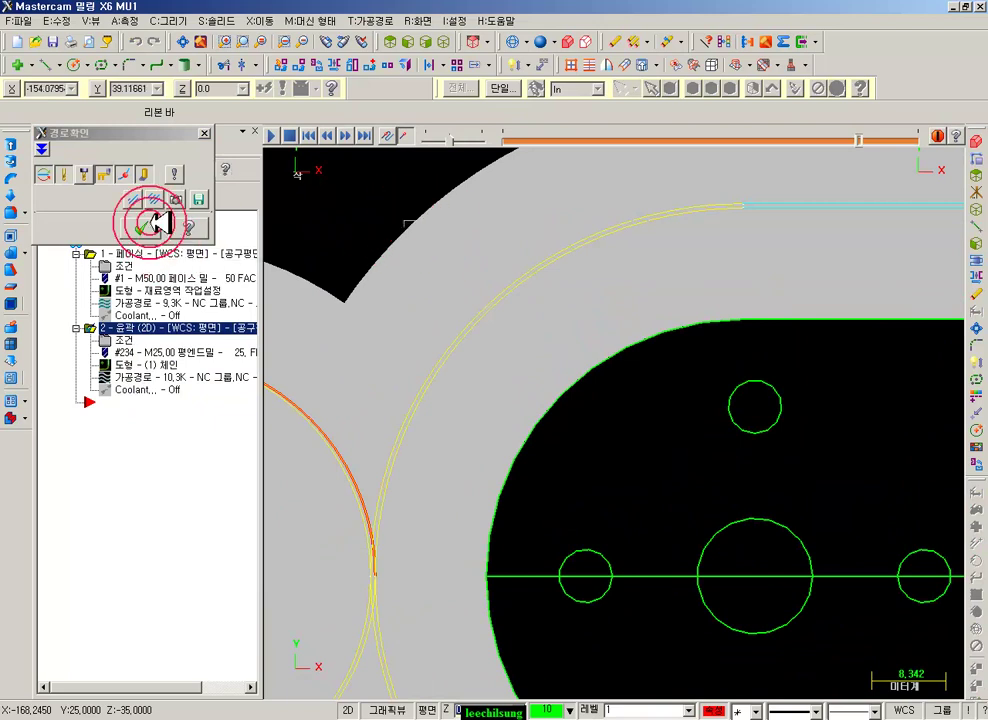
scroll(505, 300, down, 2)
scroll(384, 238, down, 2)
scroll(440, 245, down, 1)
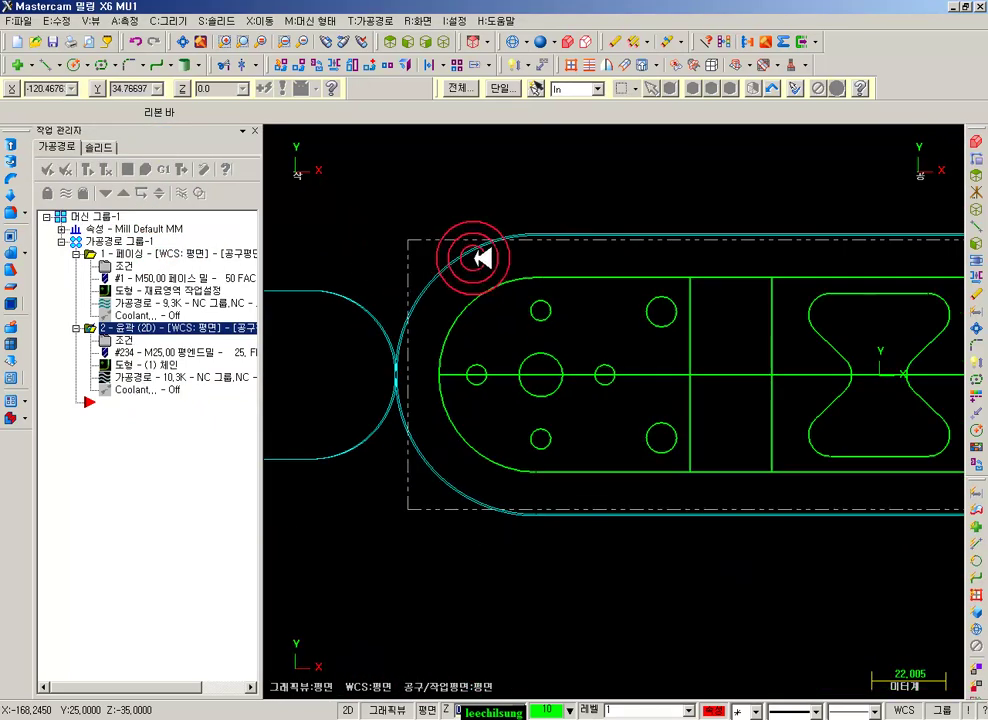
- Offset copies of the plate profile's left and right end arcs outward by 18 mm
click(443, 64)
click(333, 336)
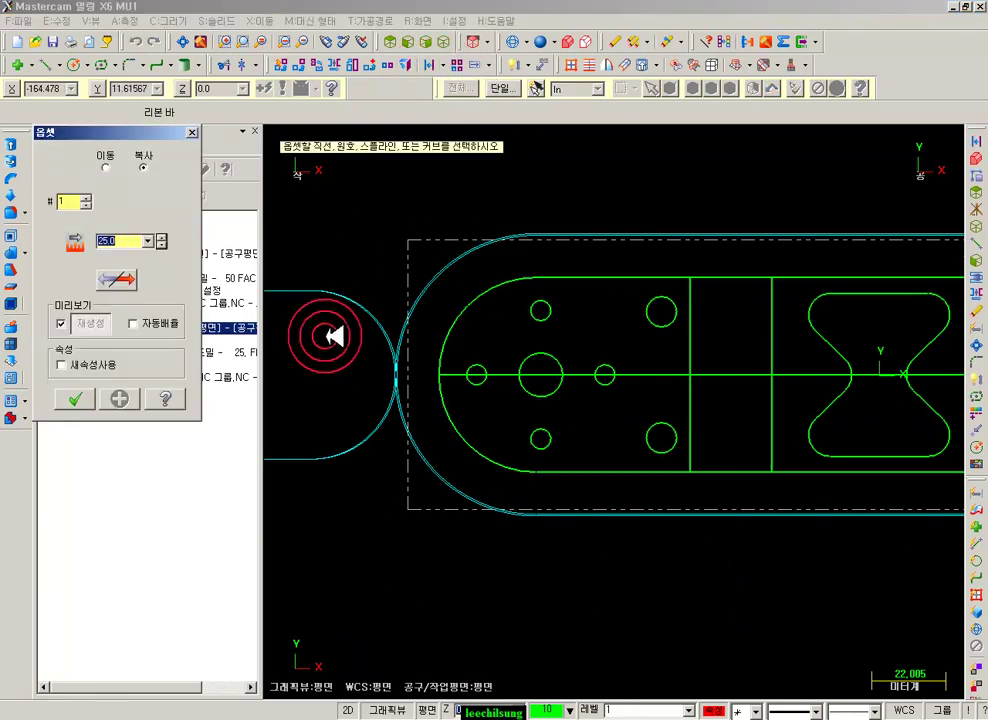
click(117, 244)
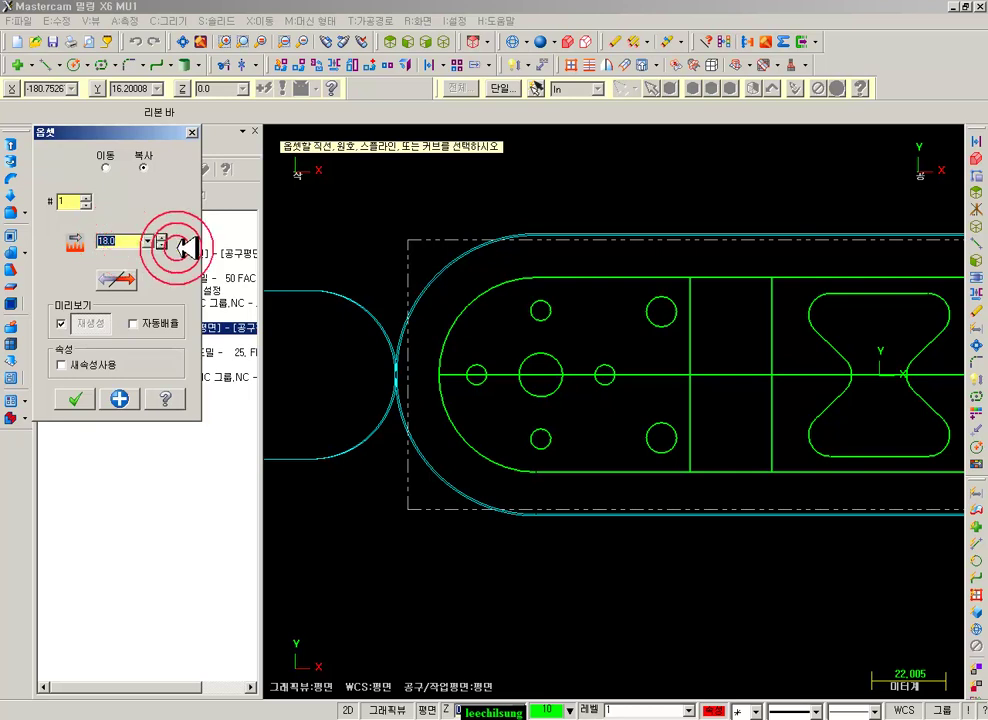
click(490, 306)
click(383, 257)
scroll(322, 248, down, 3)
click(820, 282)
click(889, 246)
click(271, 243)
click(74, 399)
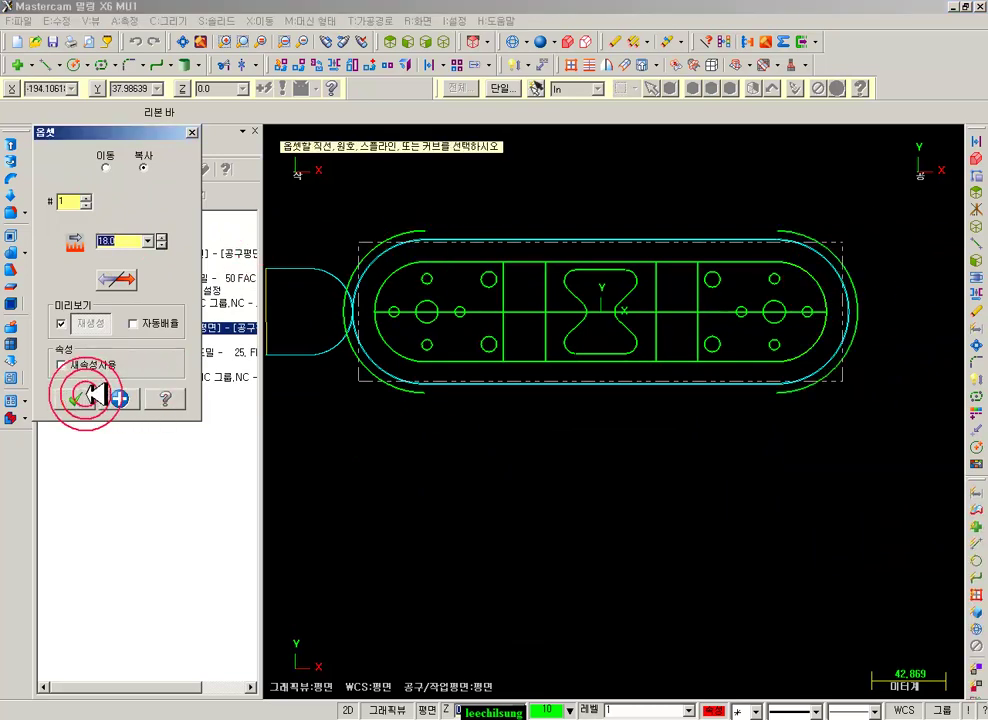
- Draw a rectangle centred on the origin around the plate profile and set its width to 280 mm
scroll(350, 284, up, 3)
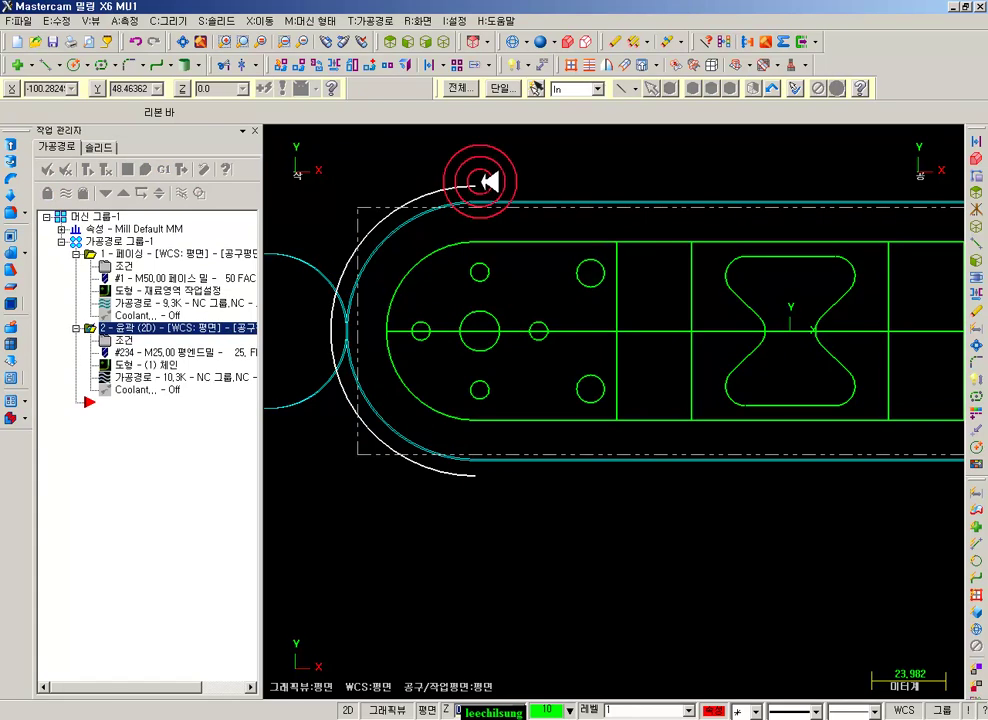
scroll(320, 232, up, 3)
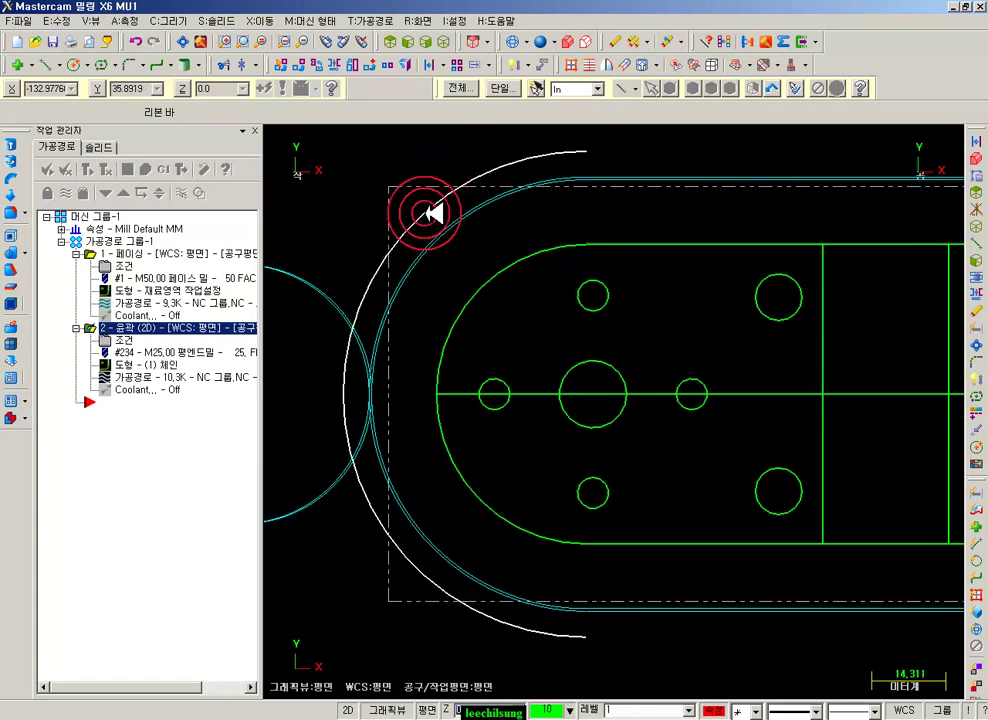
scroll(415, 255, down, 3)
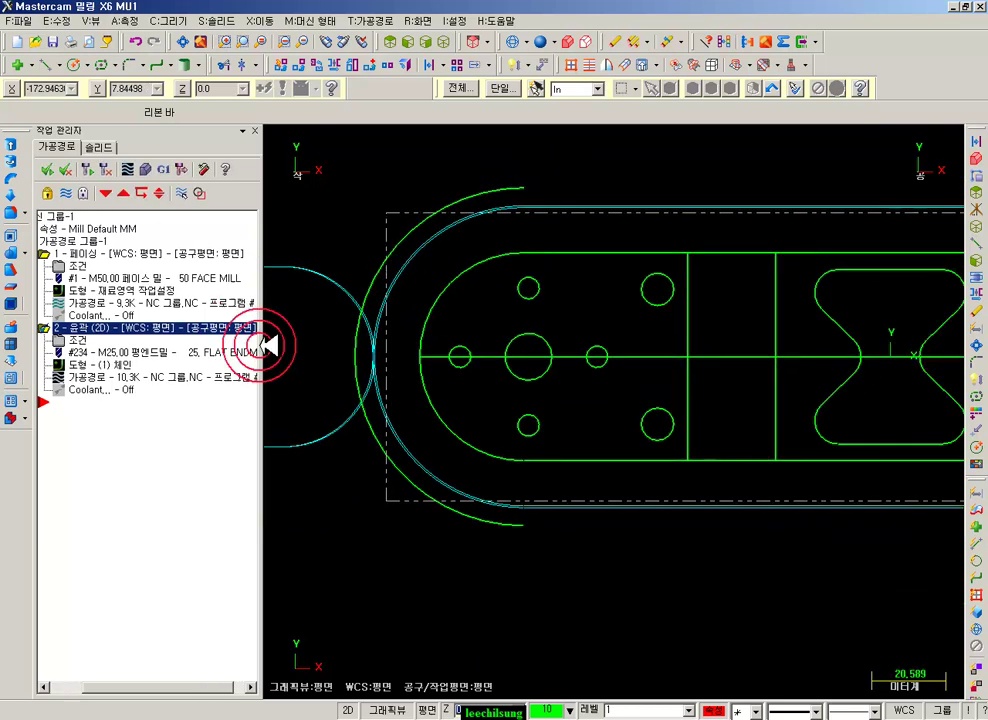
scroll(500, 303, down, 3)
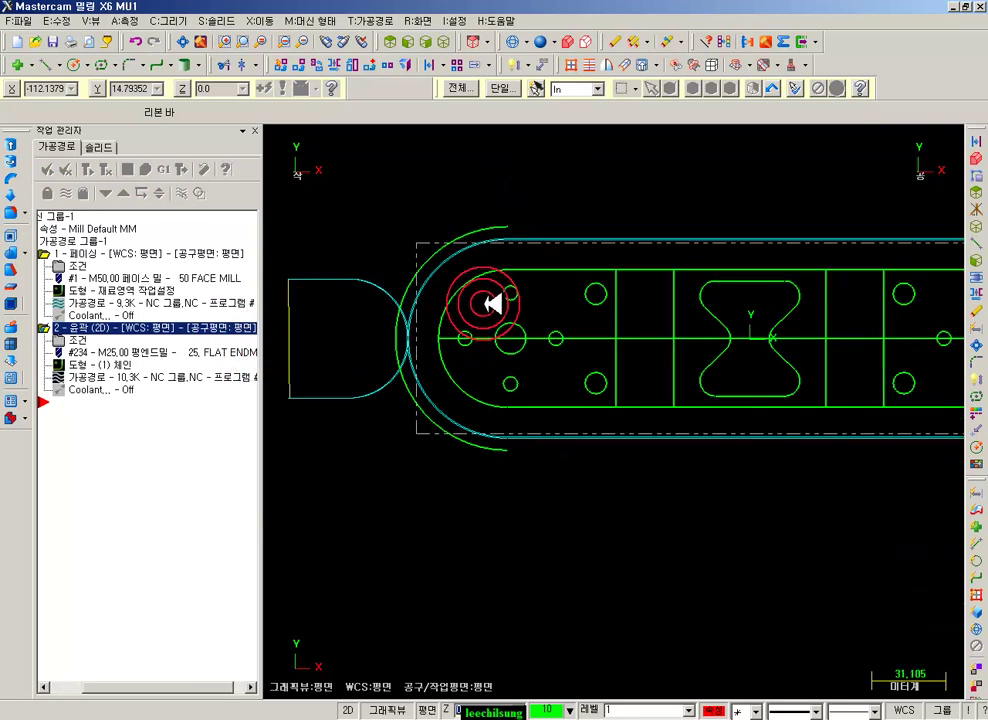
scroll(493, 305, down, 3)
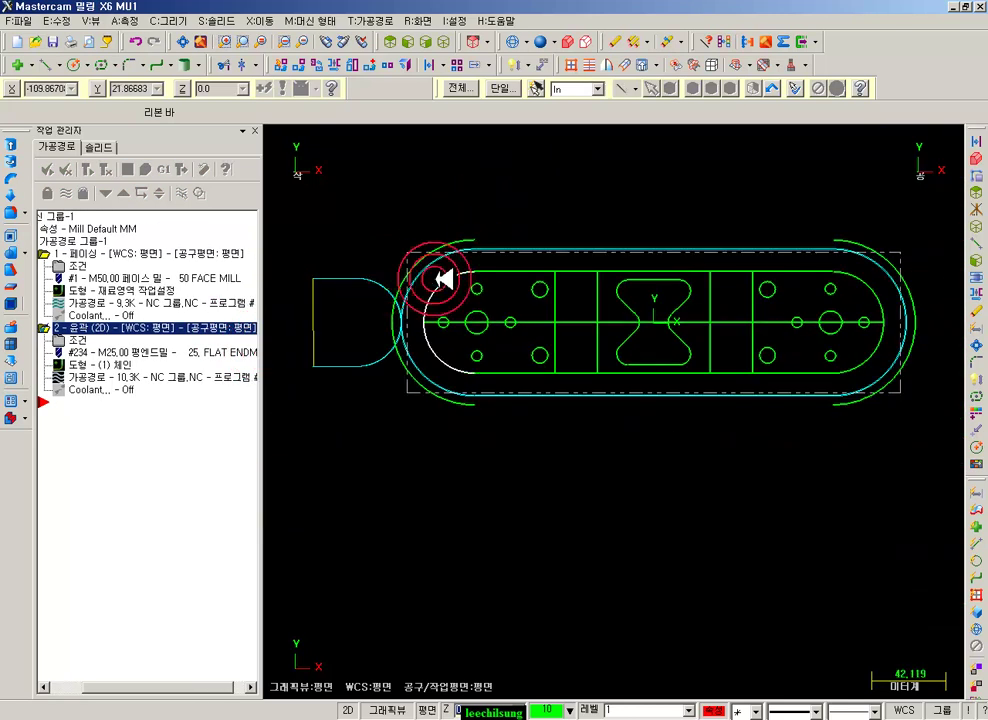
click(104, 63)
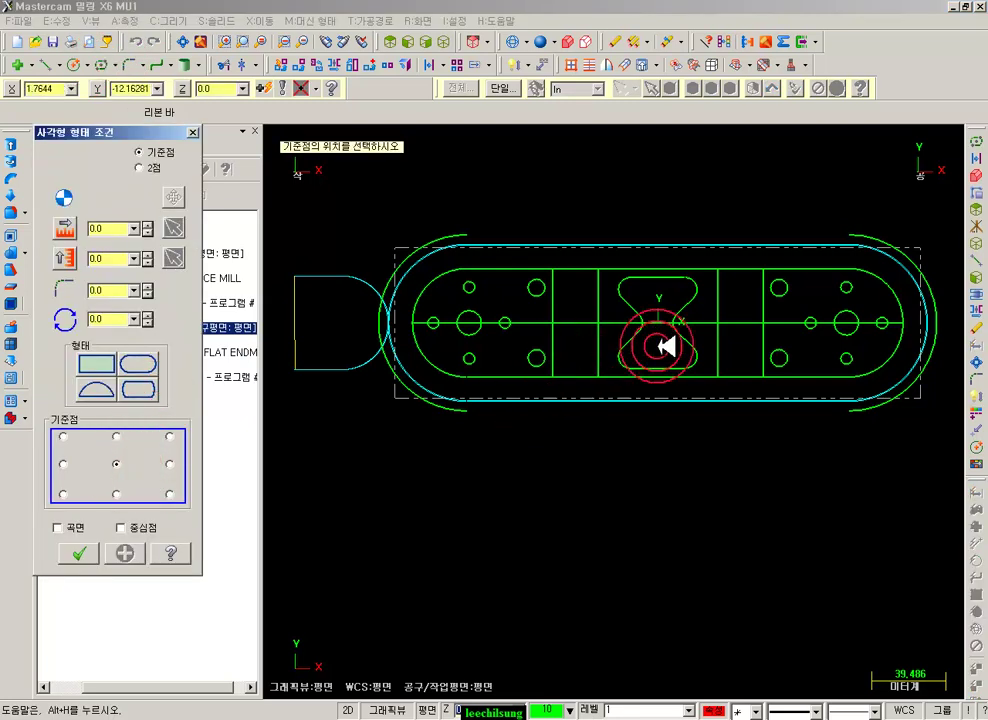
click(668, 326)
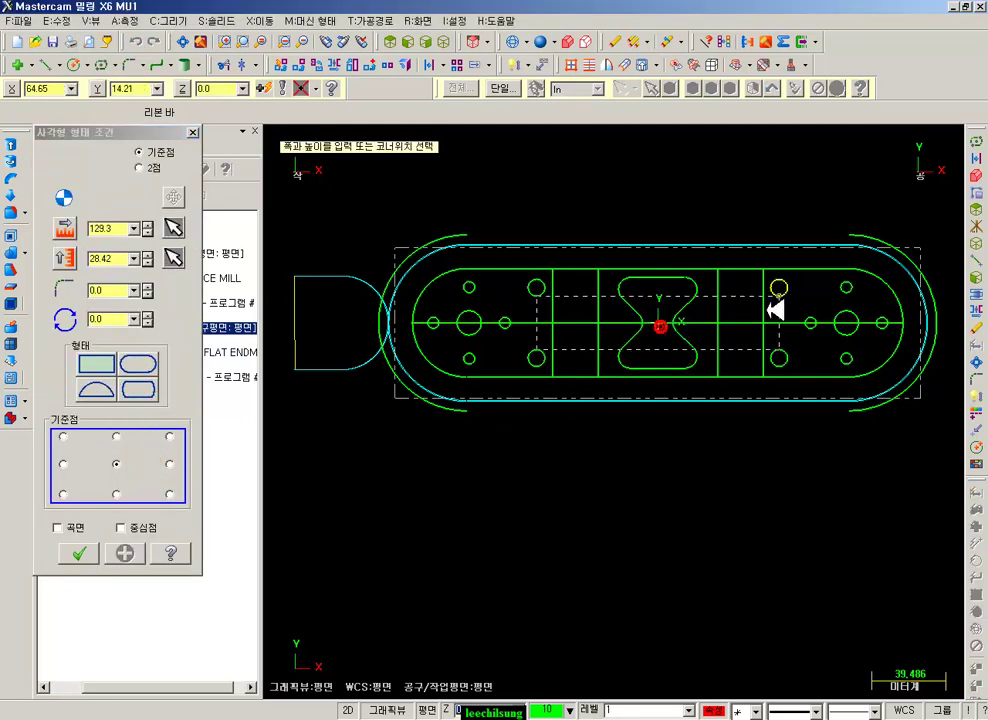
click(935, 229)
click(128, 228)
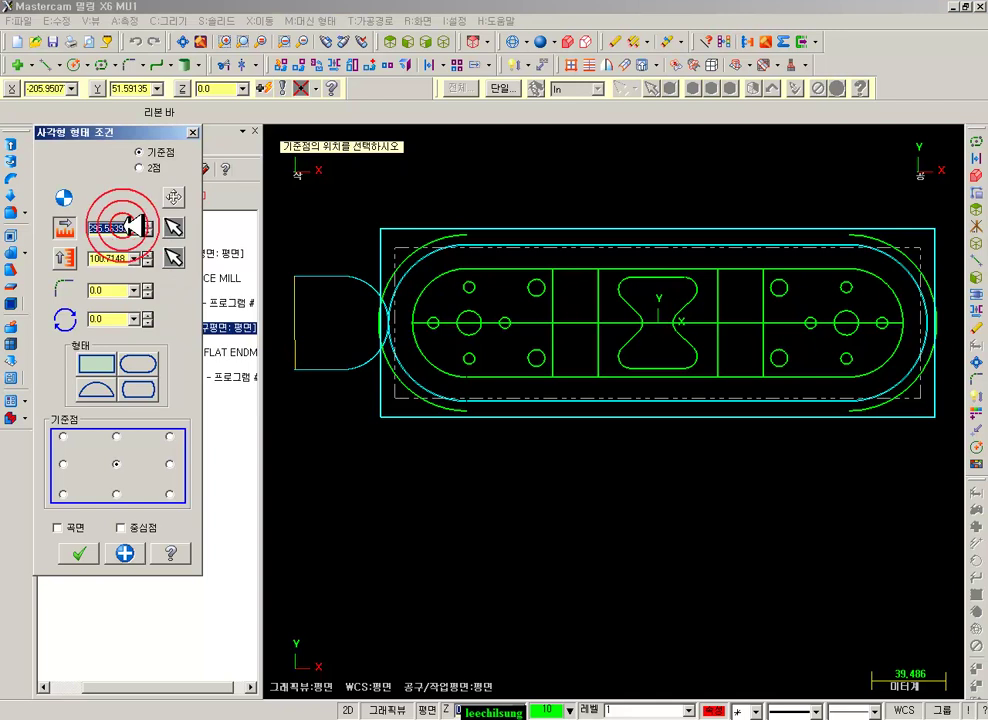
key(Return)
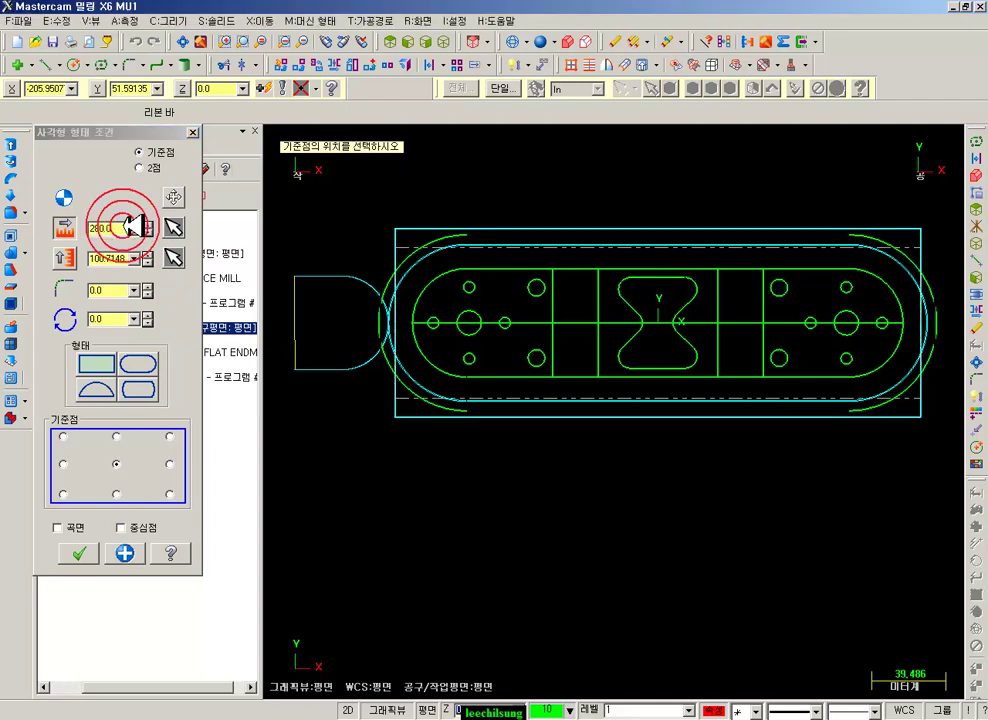
- Set the rectangle's height to 80 mm and accept it
scroll(336, 286, up, 2)
click(120, 259)
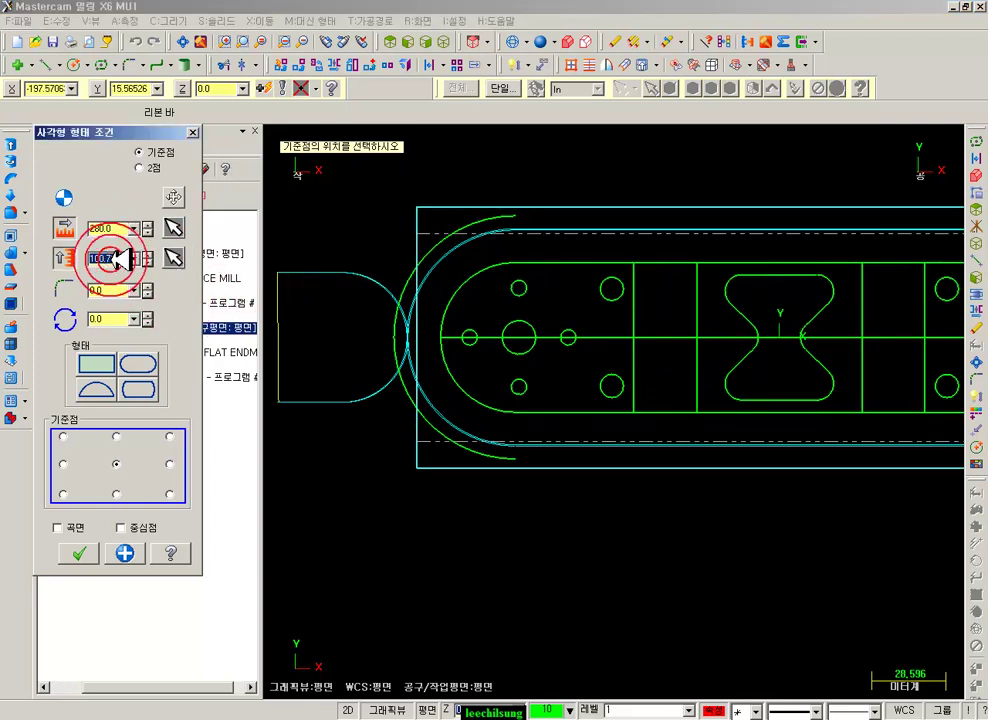
text(80)
key(Return)
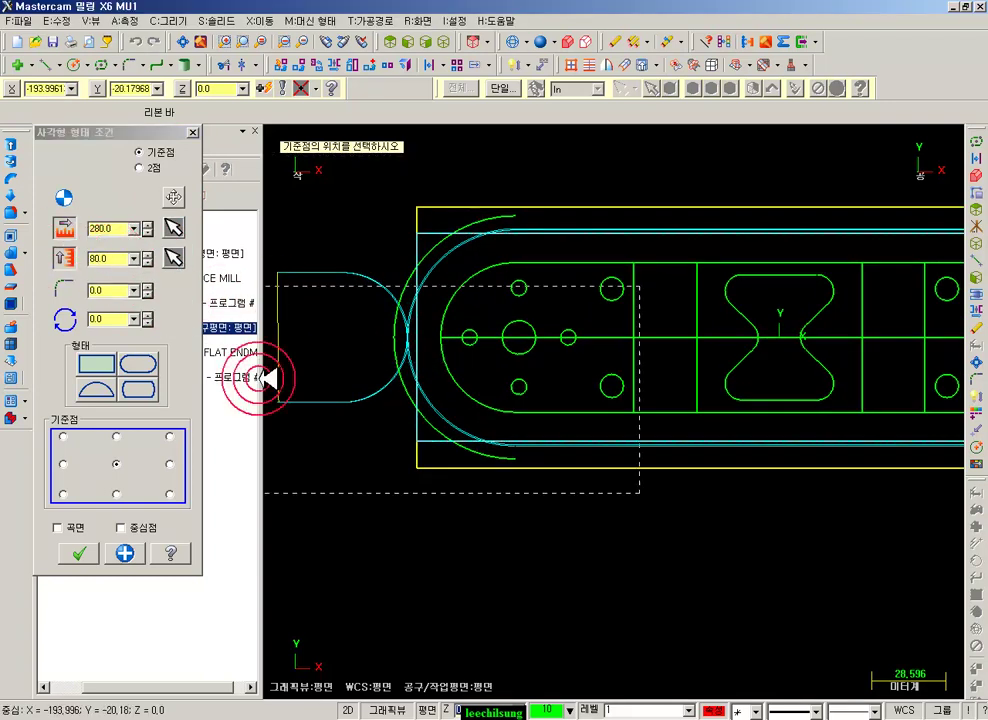
scroll(320, 443, down, 1)
scroll(298, 437, up, 1)
click(79, 553)
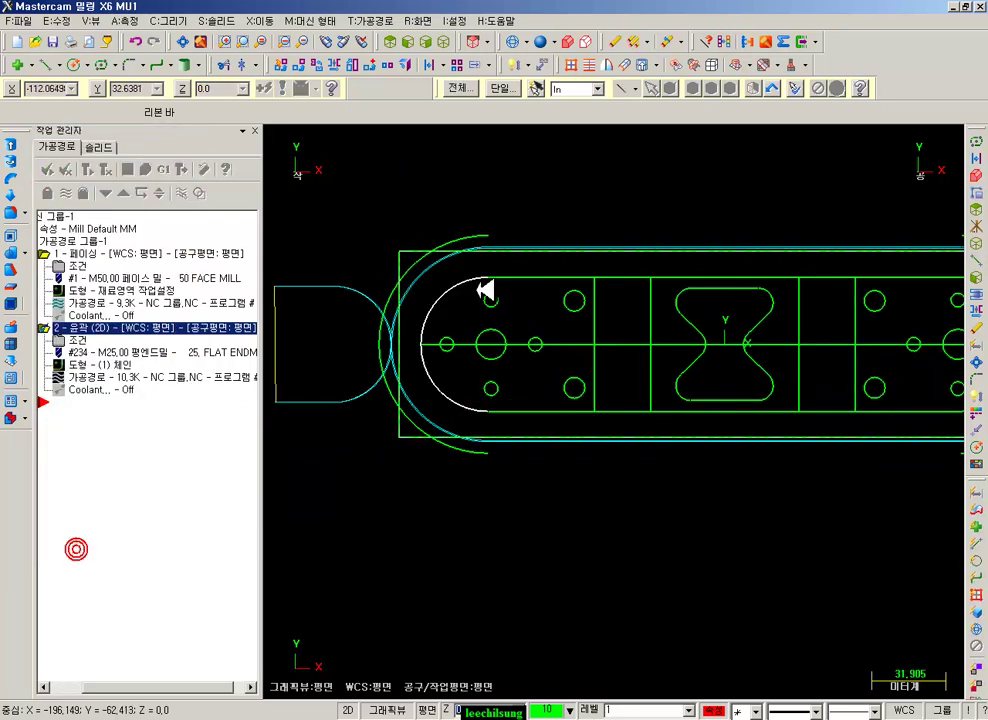
- Trim the left offset arc with the divide option, removing the portions outside the rectangle so only its two corner segments remain
scroll(370, 262, up, 5)
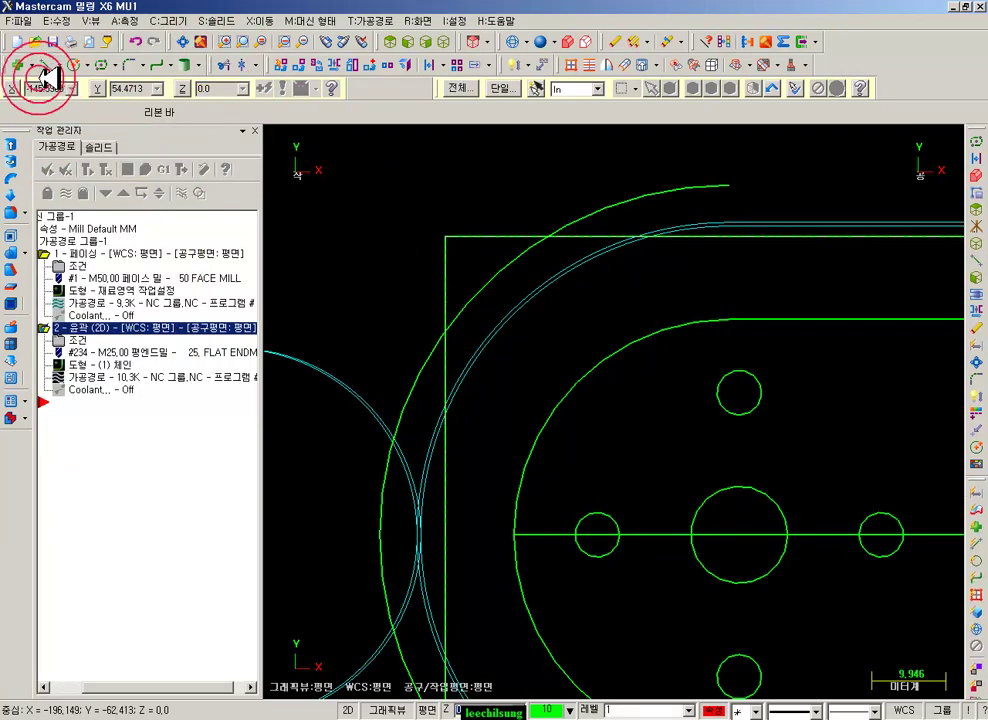
click(214, 62)
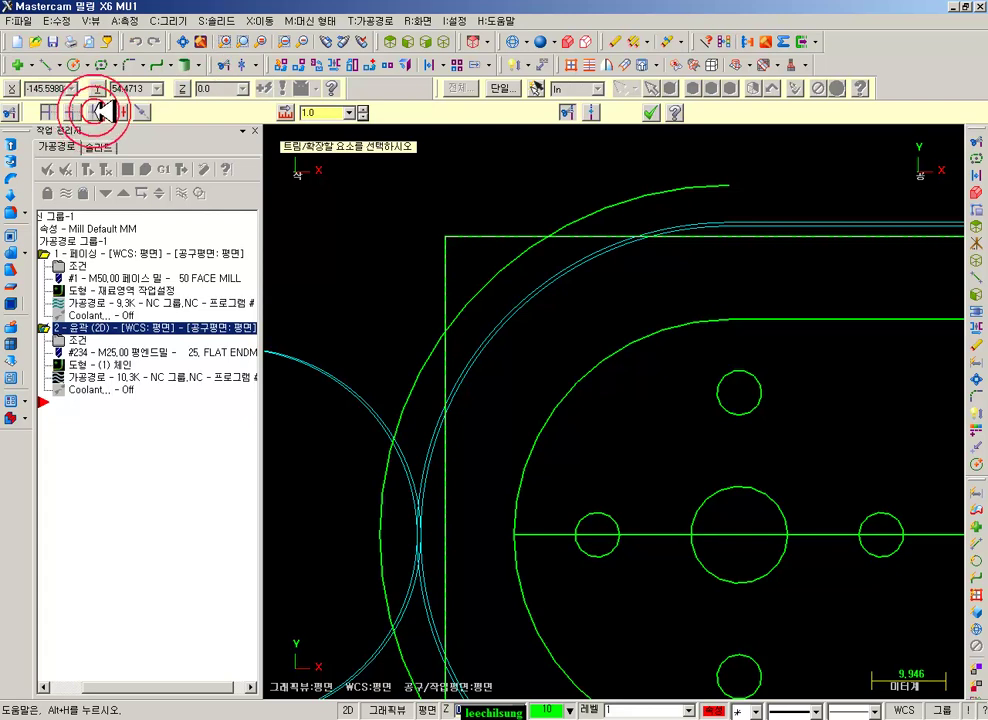
click(414, 361)
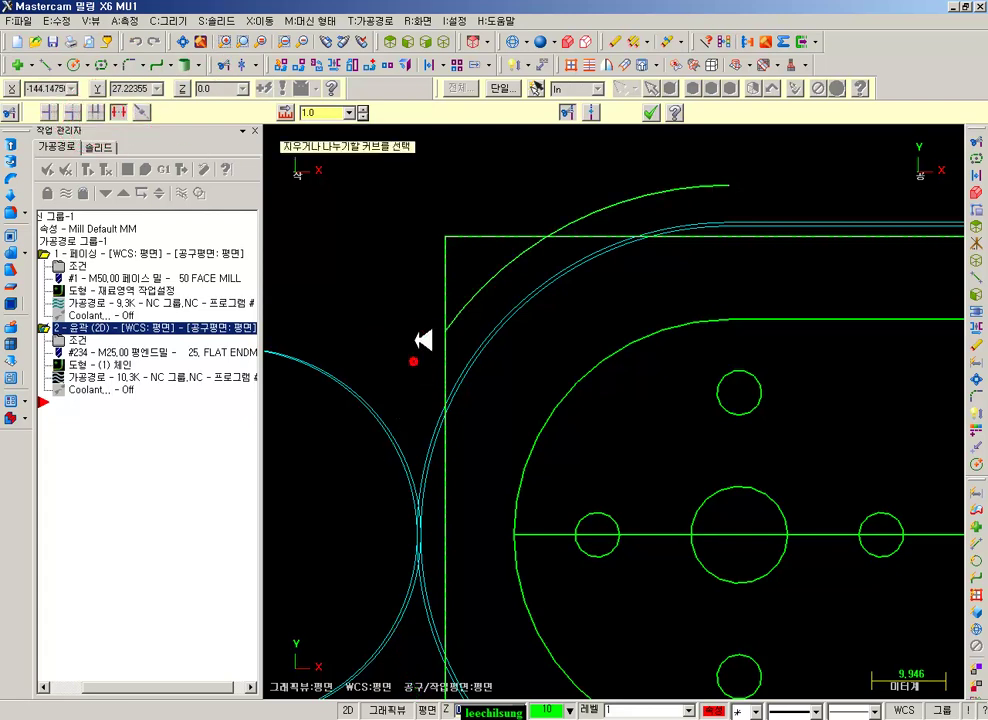
click(585, 211)
scroll(570, 192, down, 3)
click(586, 518)
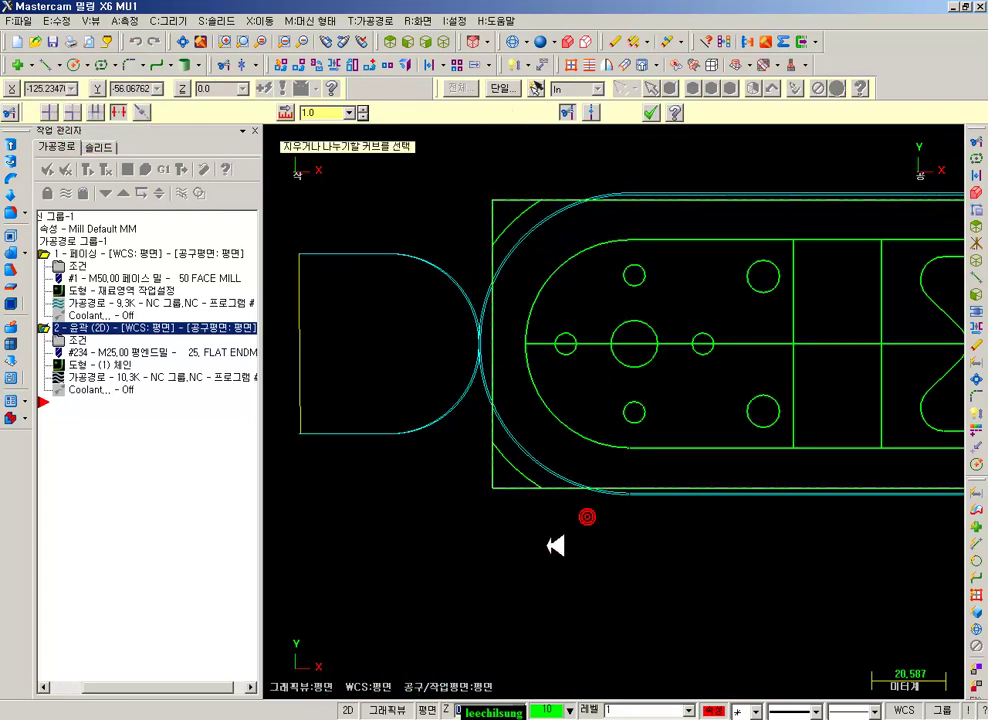
- Trim away the portions of the right offset arc outside the rectangle, keeping its two corner segments
scroll(728, 408, down, 4)
scroll(941, 386, up, 4)
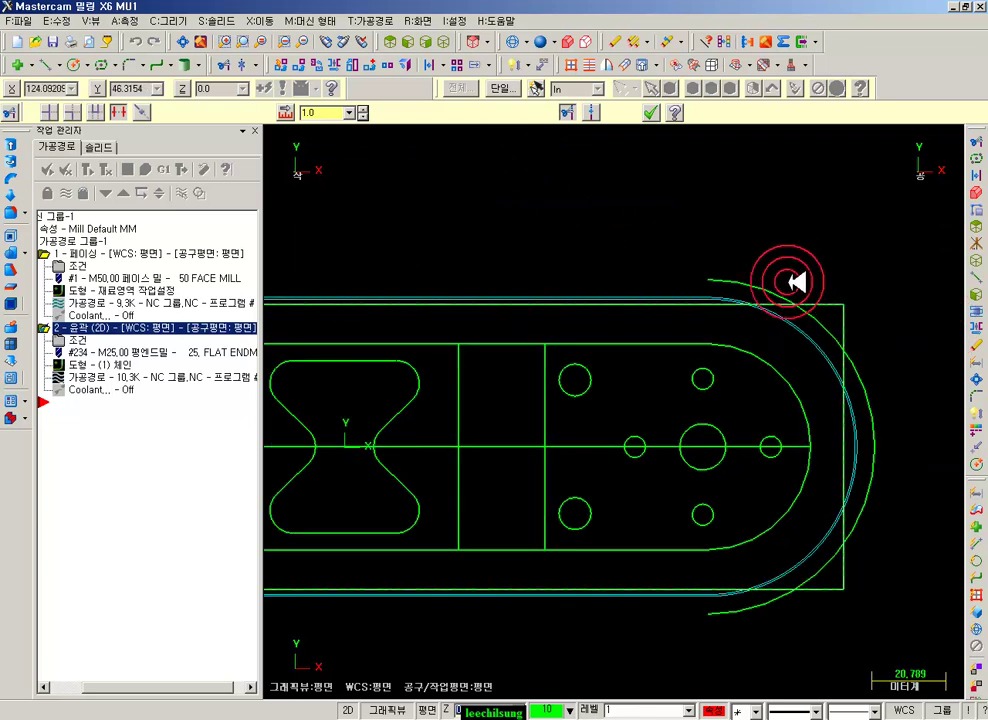
click(775, 285)
click(885, 382)
click(760, 606)
click(651, 112)
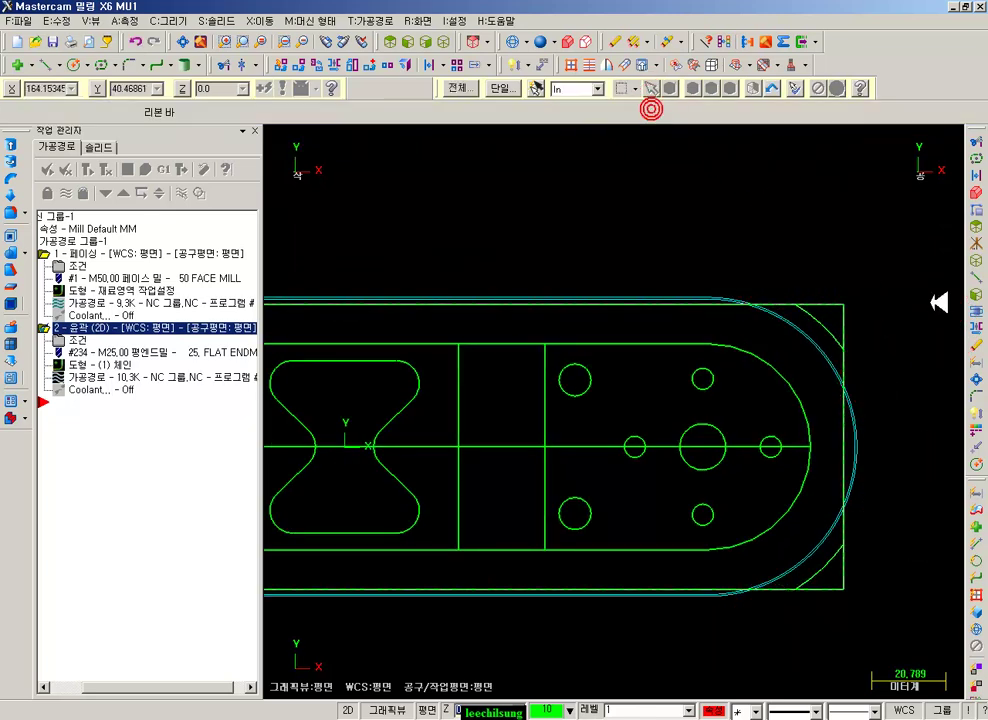
- Draw 28 mm lead lines from the upper-left corner arc's ends, one horizontal to the left and one vertical upward
scroll(932, 316, down, 3)
scroll(418, 294, up, 3)
scroll(638, 265, down, 2)
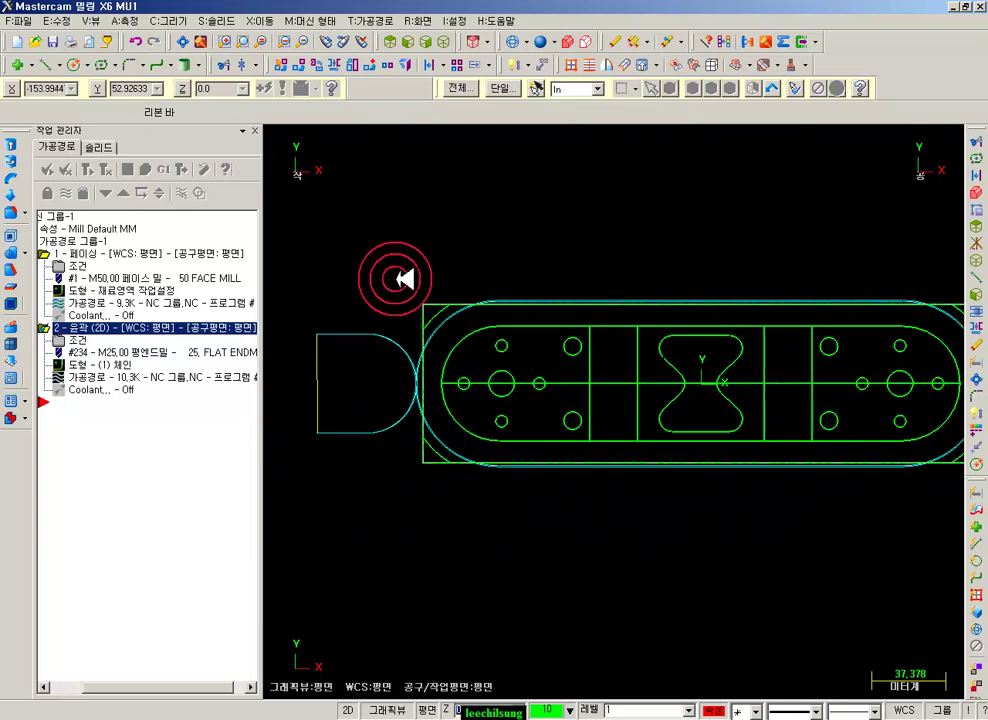
scroll(398, 280, up, 2)
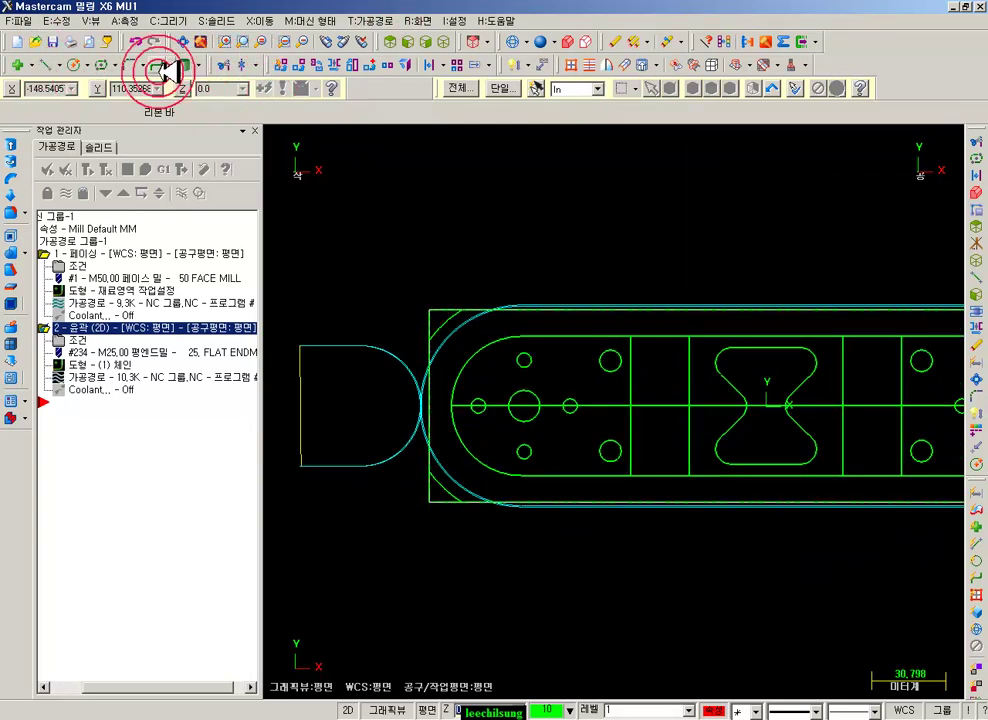
click(222, 64)
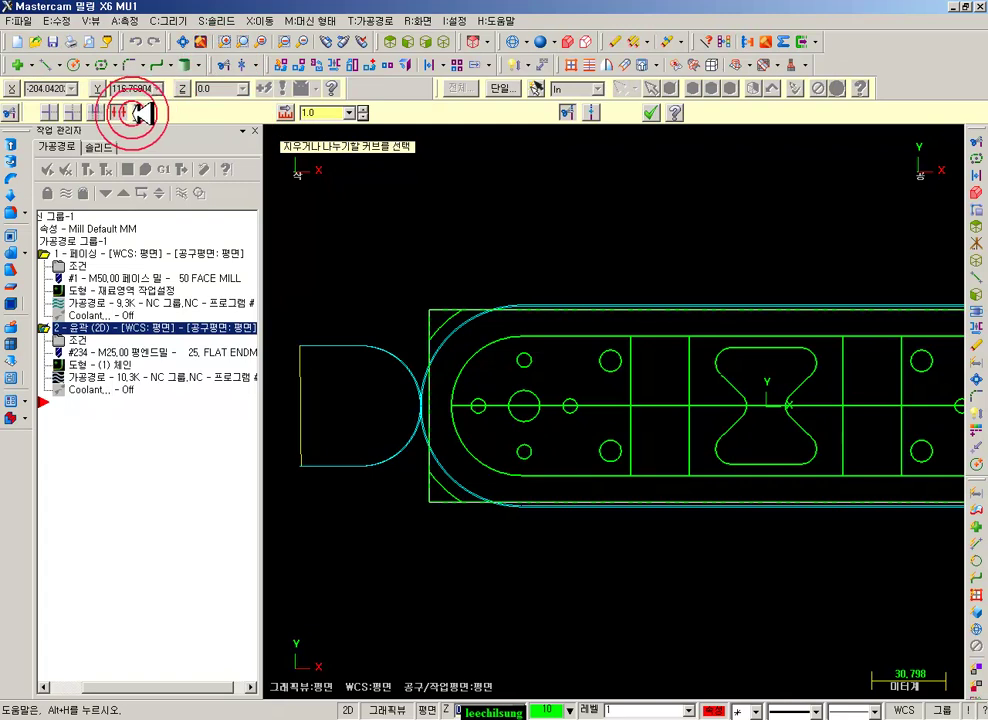
click(47, 65)
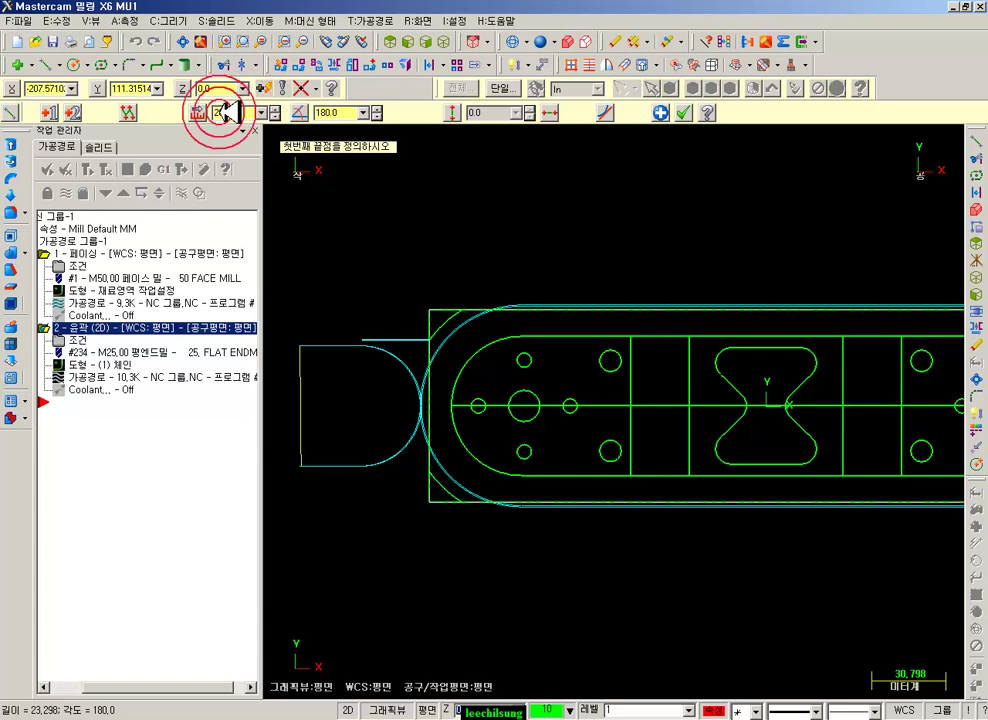
click(463, 256)
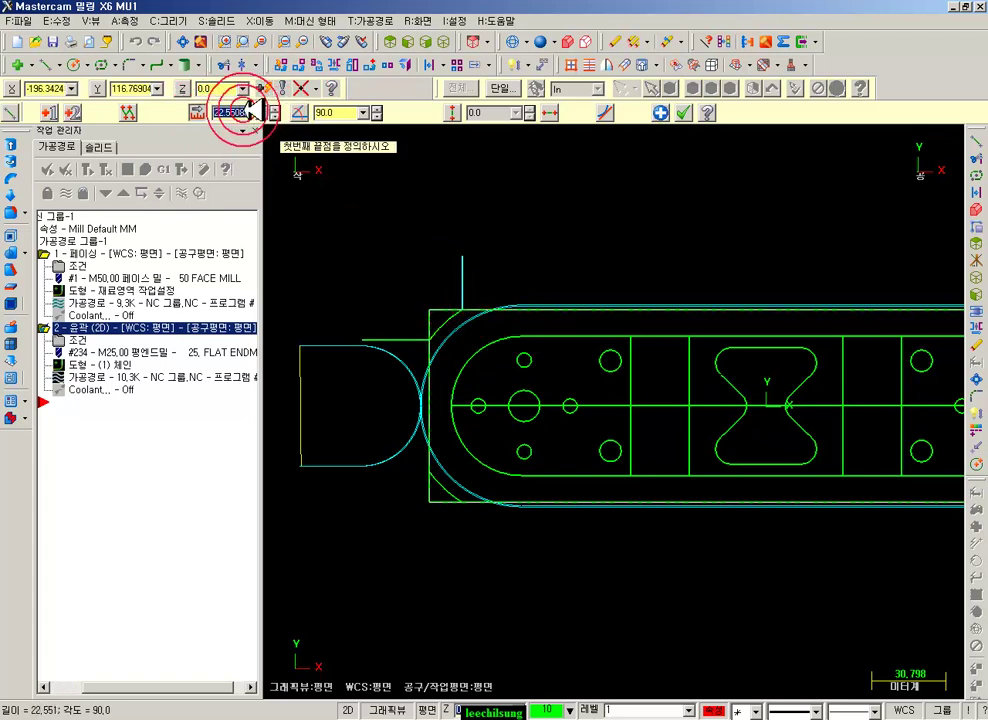
key(Return)
- Draw 28 mm lead lines from the lower-left corner arc's ends, horizontal to the left and vertical downward, and accept them
click(431, 476)
click(246, 111)
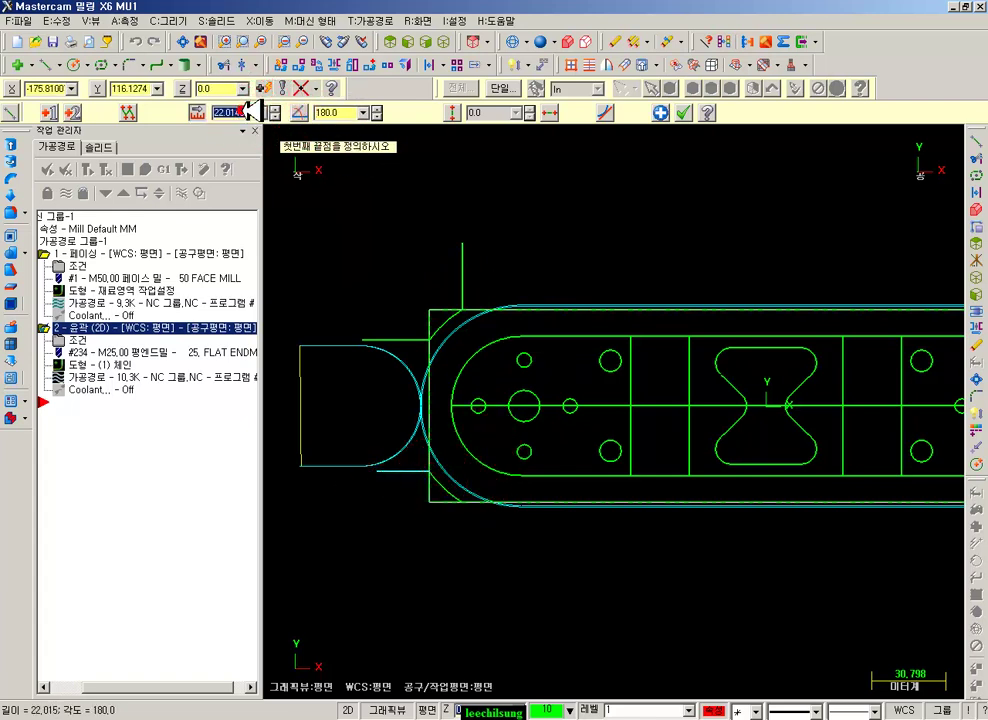
click(463, 503)
click(244, 109)
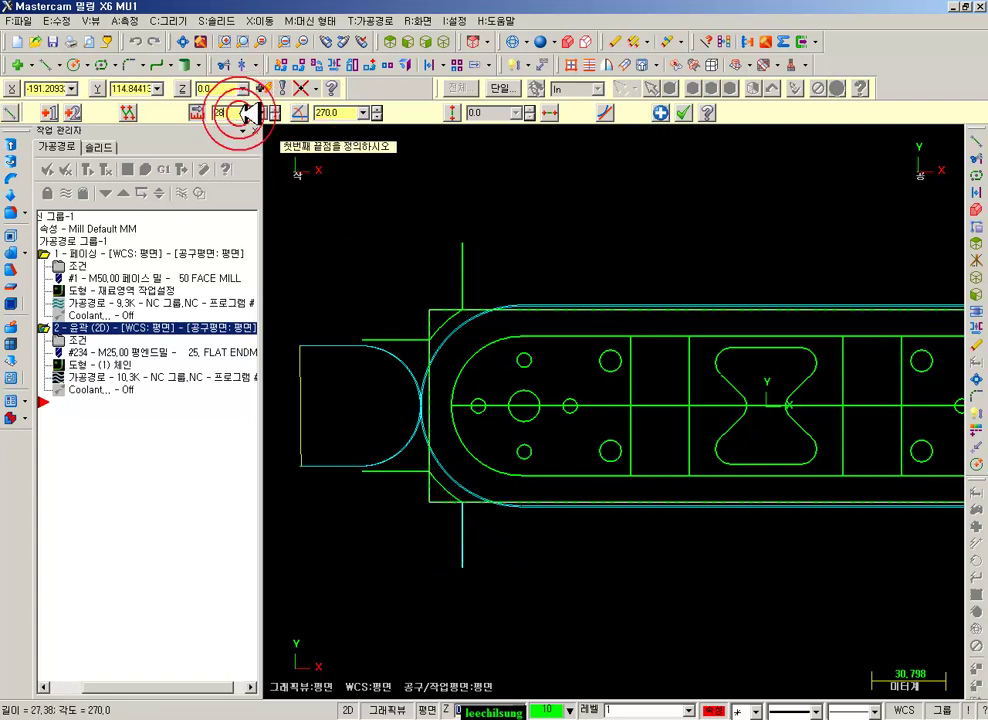
scroll(340, 370, down, 3)
scroll(323, 348, up, 1)
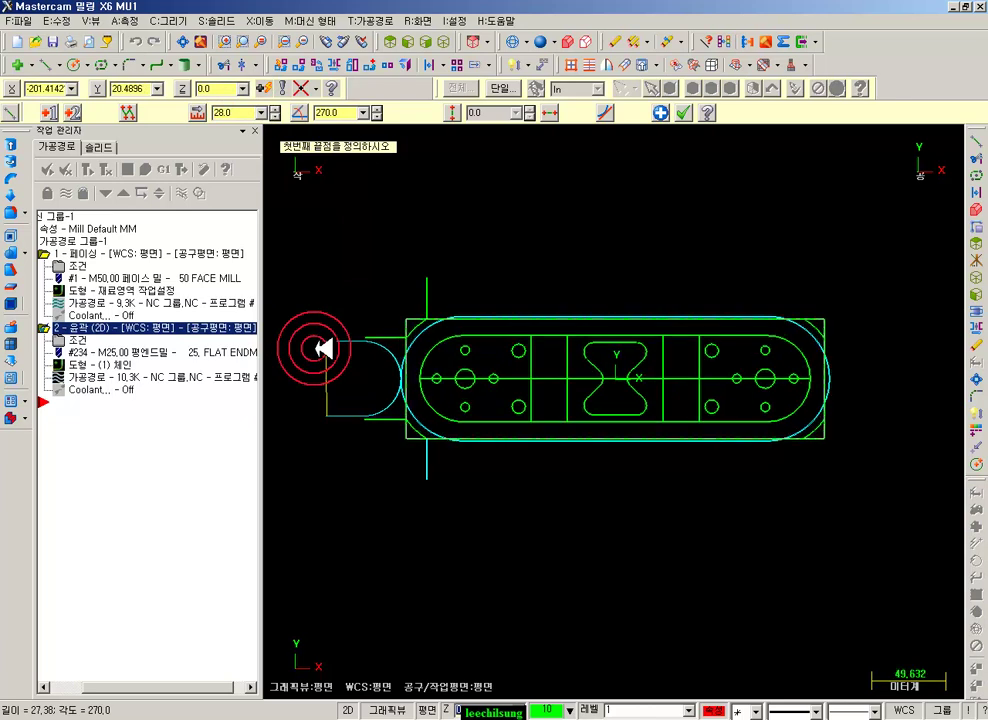
click(683, 113)
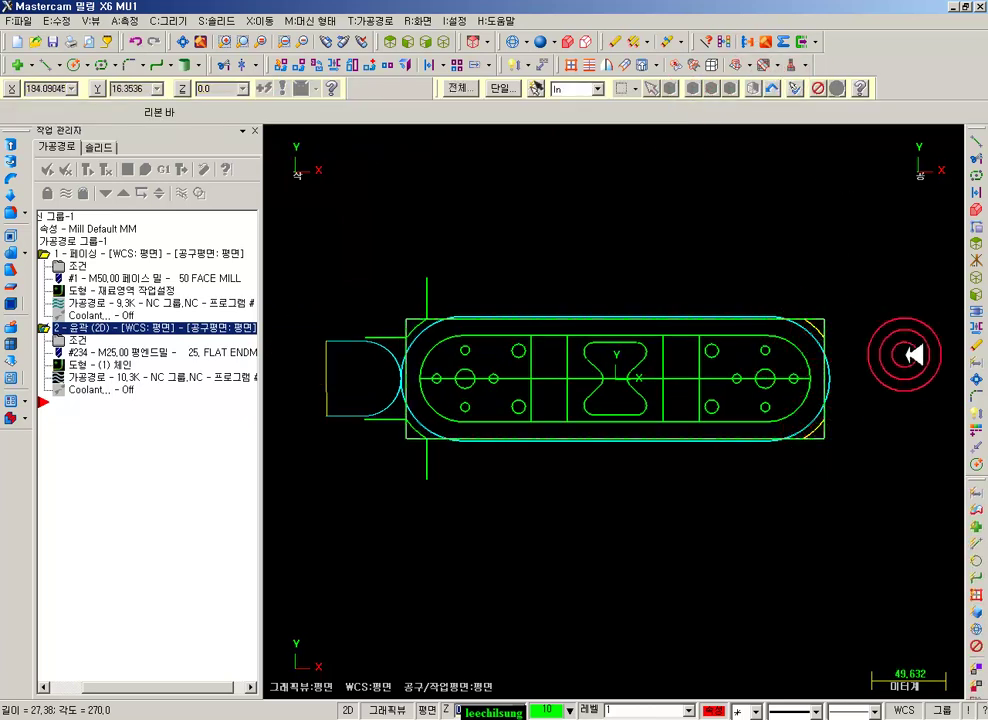
- Replace the right corner arcs with a mirrored copy of the left corner arcs and lead lines about the vertical axis at X 0
scroll(580, 329, up, 1)
click(371, 269)
click(268, 21)
click(300, 77)
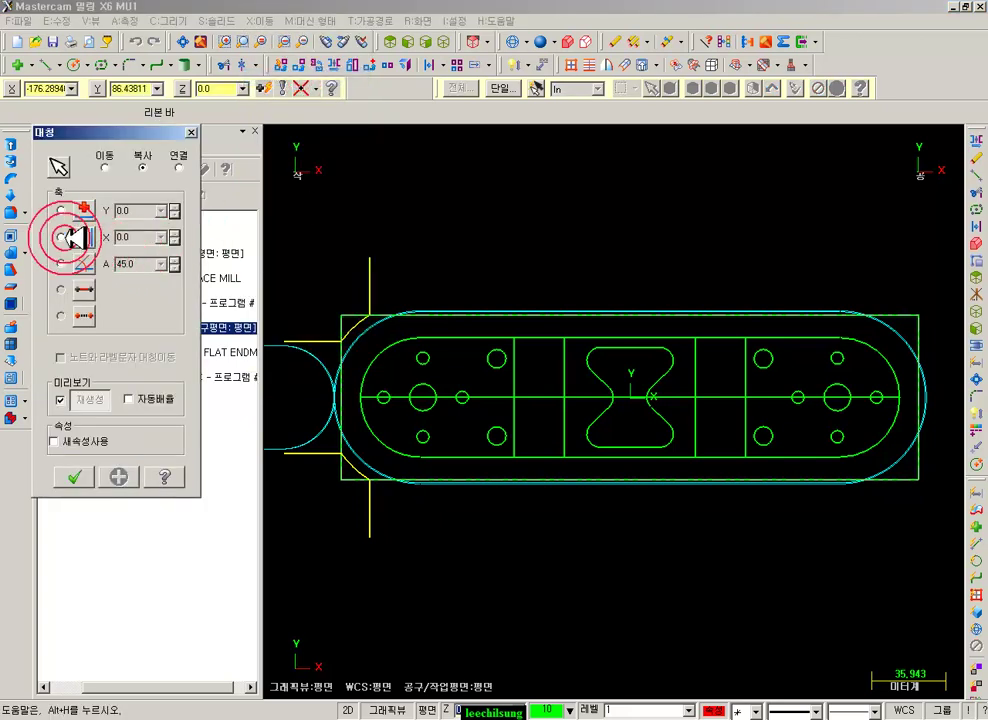
click(61, 237)
click(74, 477)
click(620, 276)
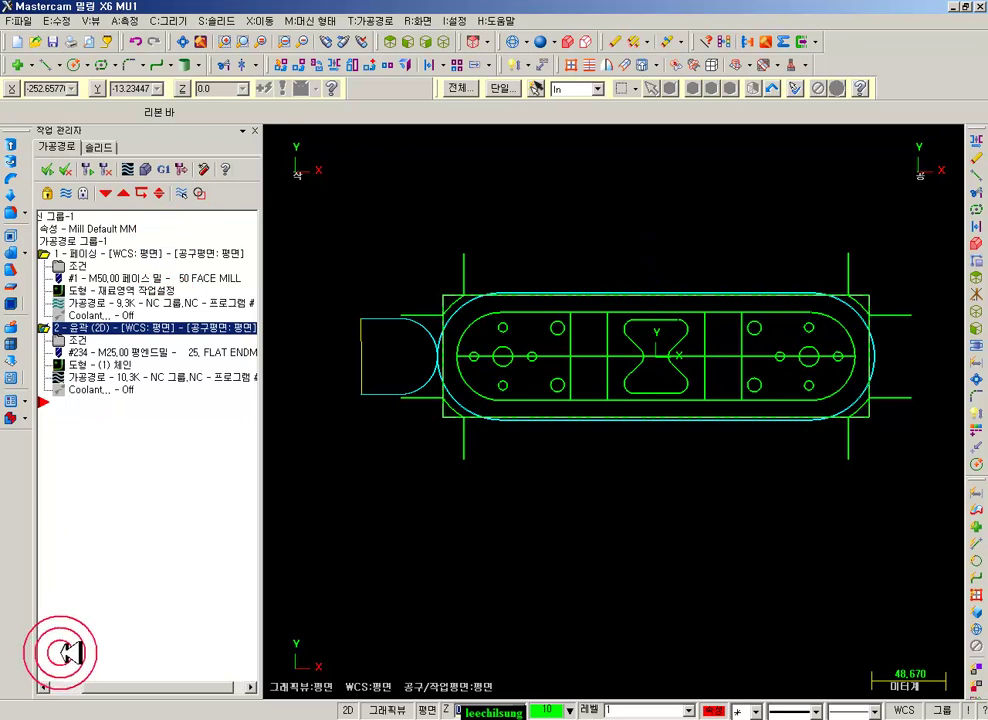
- Start a contour toolpath ahead of the existing contour operation and chain the four corner arcs with their lead lines
drag(73, 688, 31, 688)
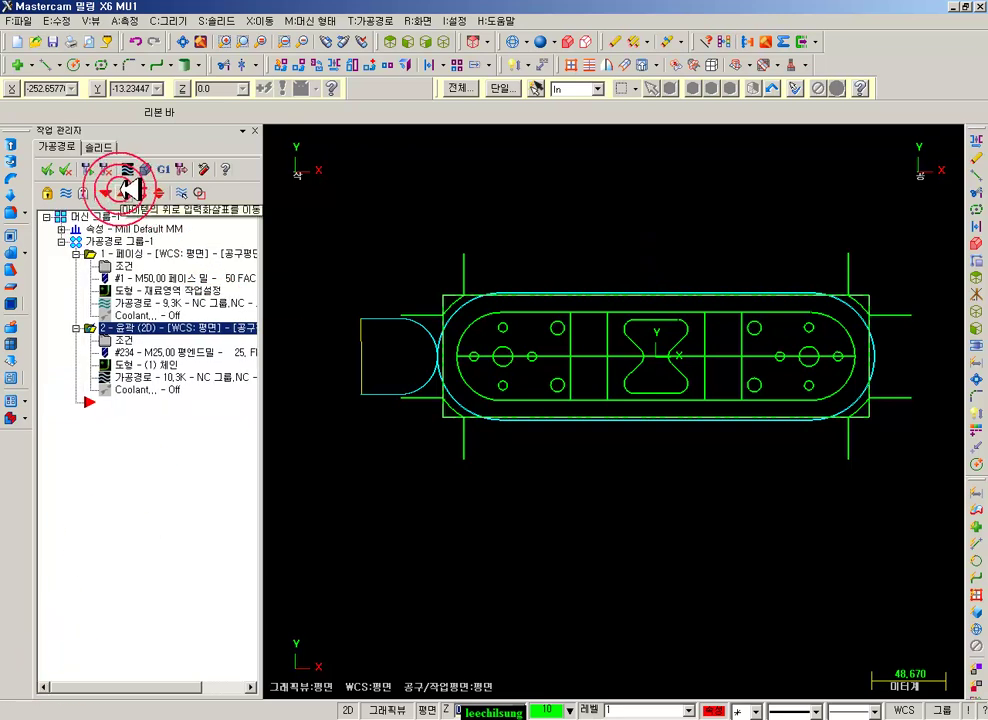
click(124, 192)
click(383, 19)
click(380, 37)
click(403, 315)
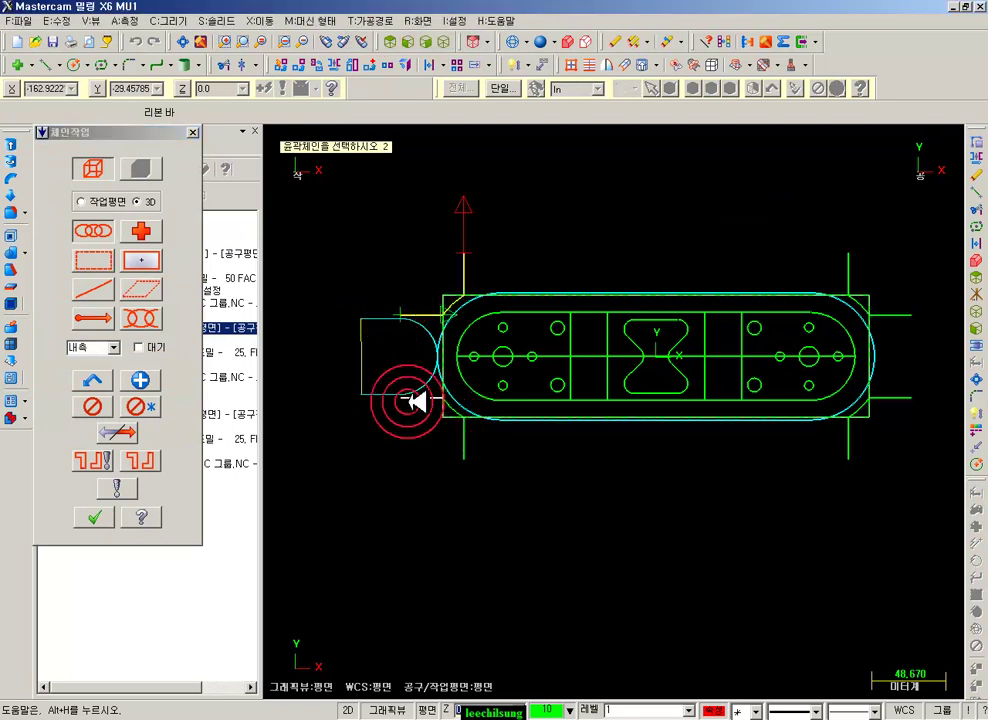
click(849, 257)
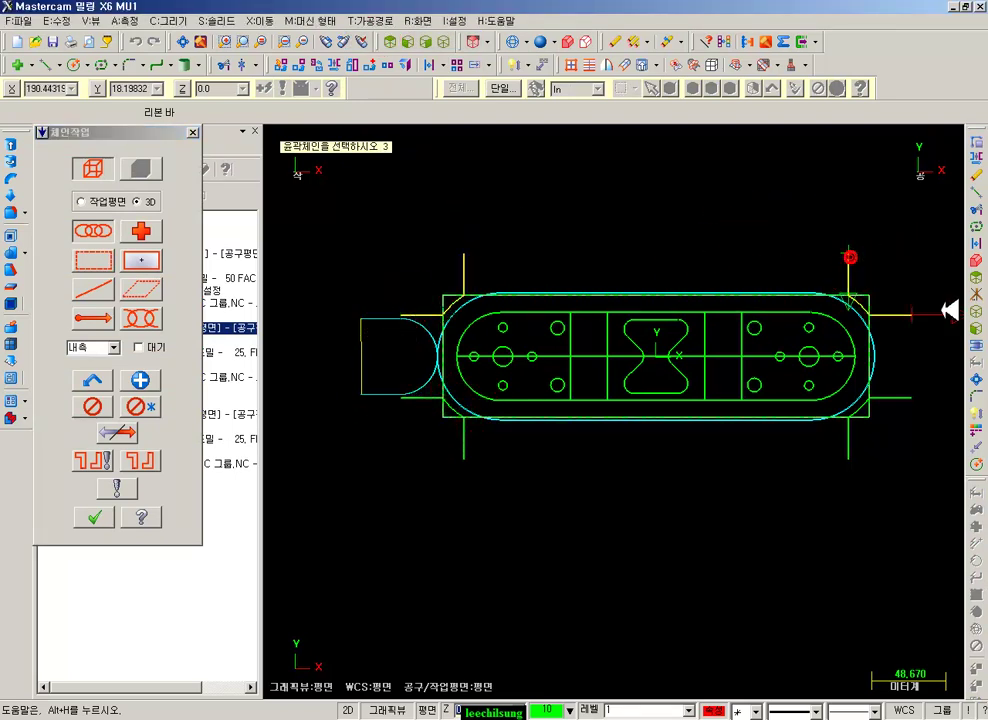
click(908, 400)
click(95, 517)
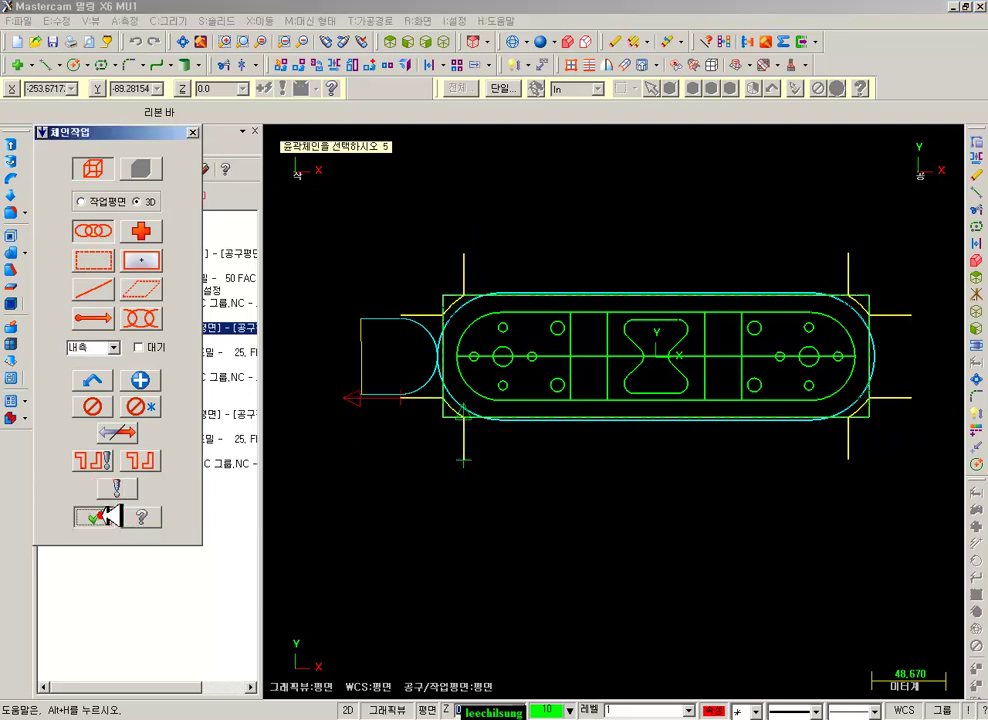
- Choose the 25 mm flat end mill for the corner contour and turn cutter compensation off
click(135, 120)
click(319, 170)
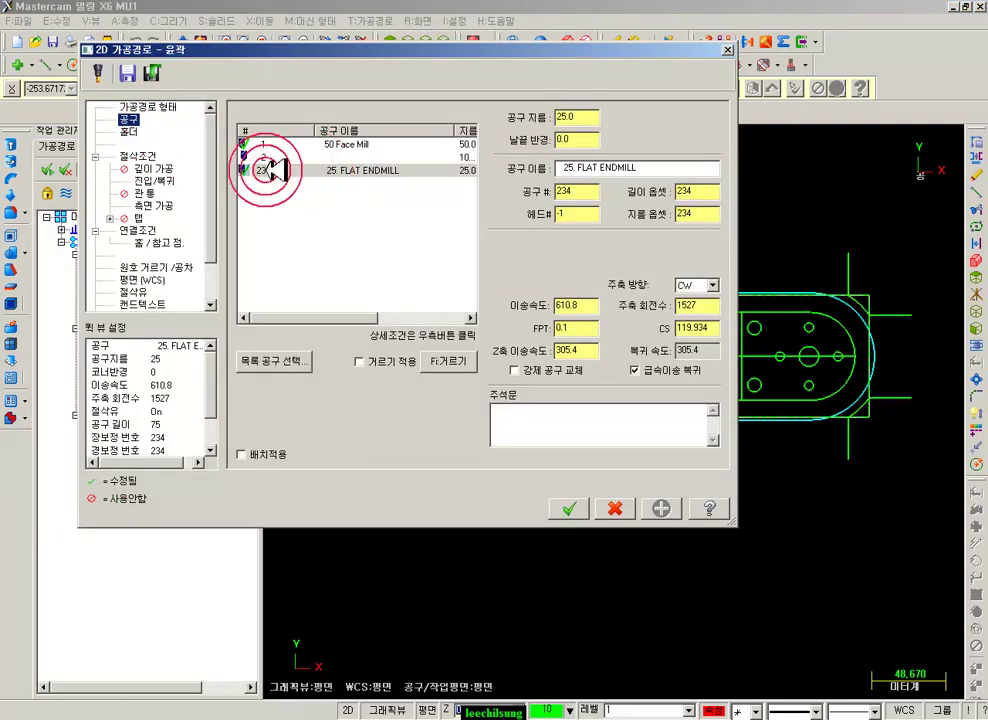
click(137, 157)
click(388, 134)
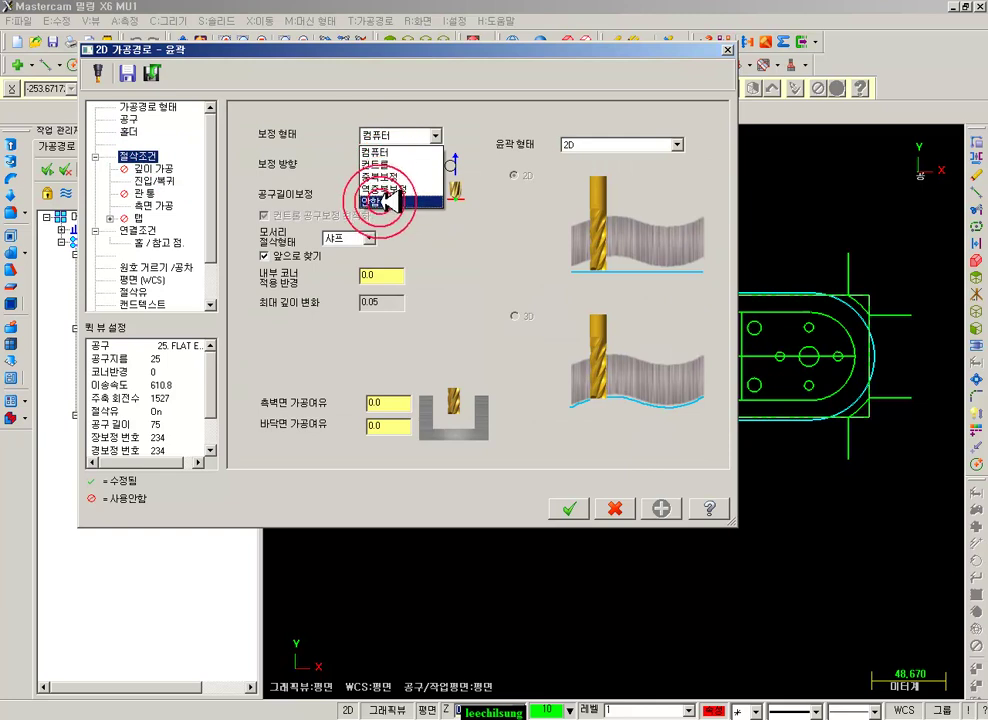
click(382, 203)
- Disable lead in/out and side multi-passes for the corner contour
click(158, 181)
click(241, 111)
click(157, 195)
click(158, 205)
click(262, 126)
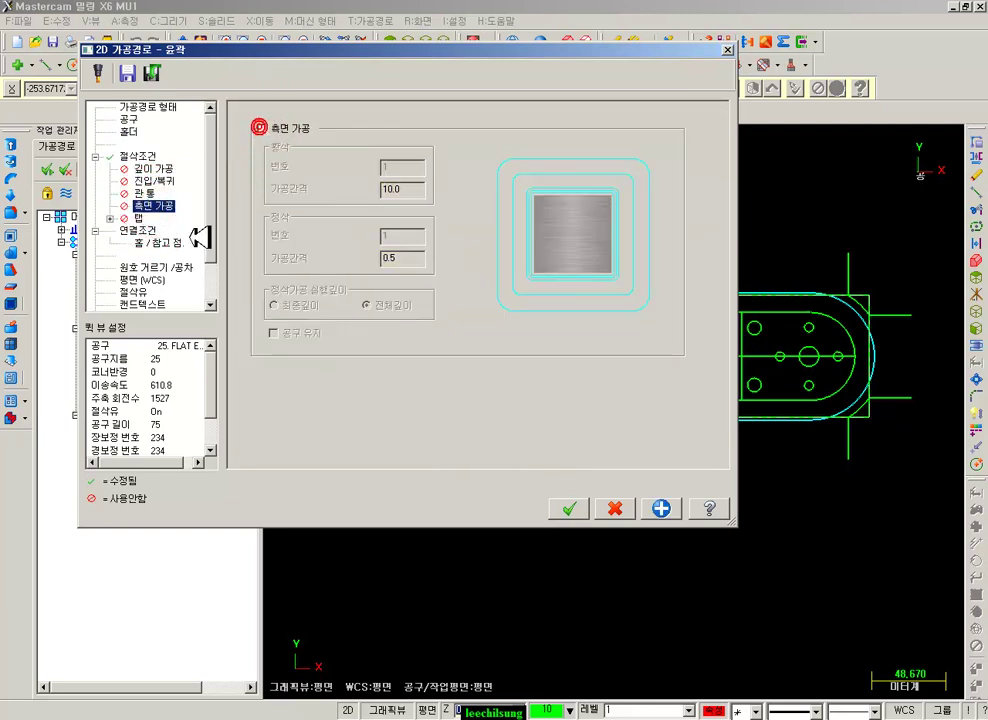
- Set the corner contour's absolute top of stock to 0, enter its cutting depth and generate the toolpath
click(140, 231)
click(507, 342)
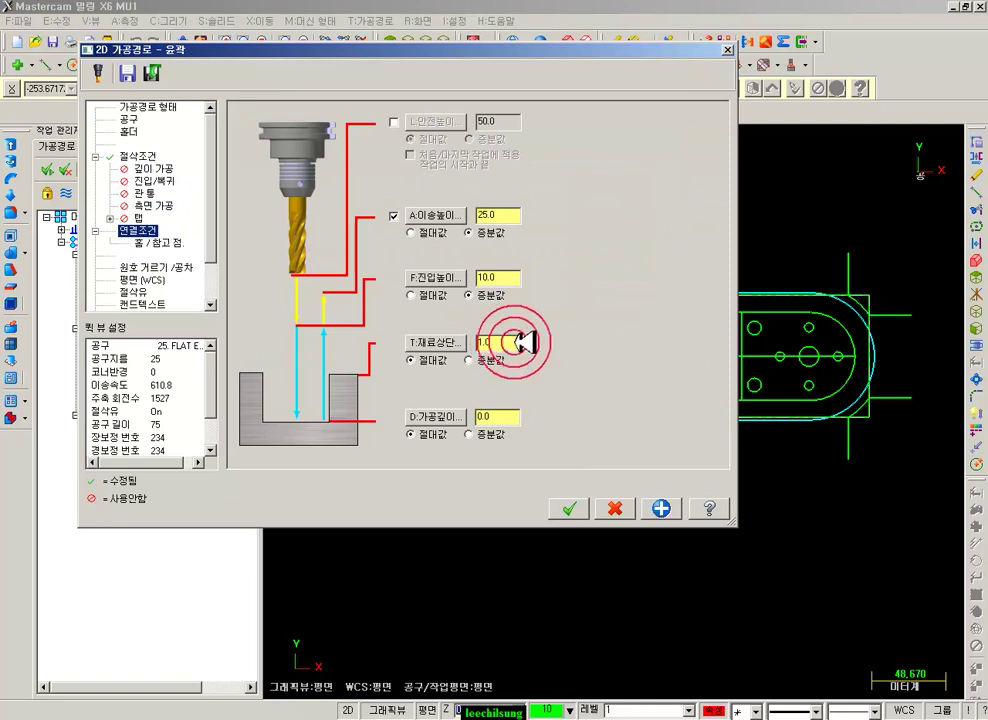
text(0)
click(490, 417)
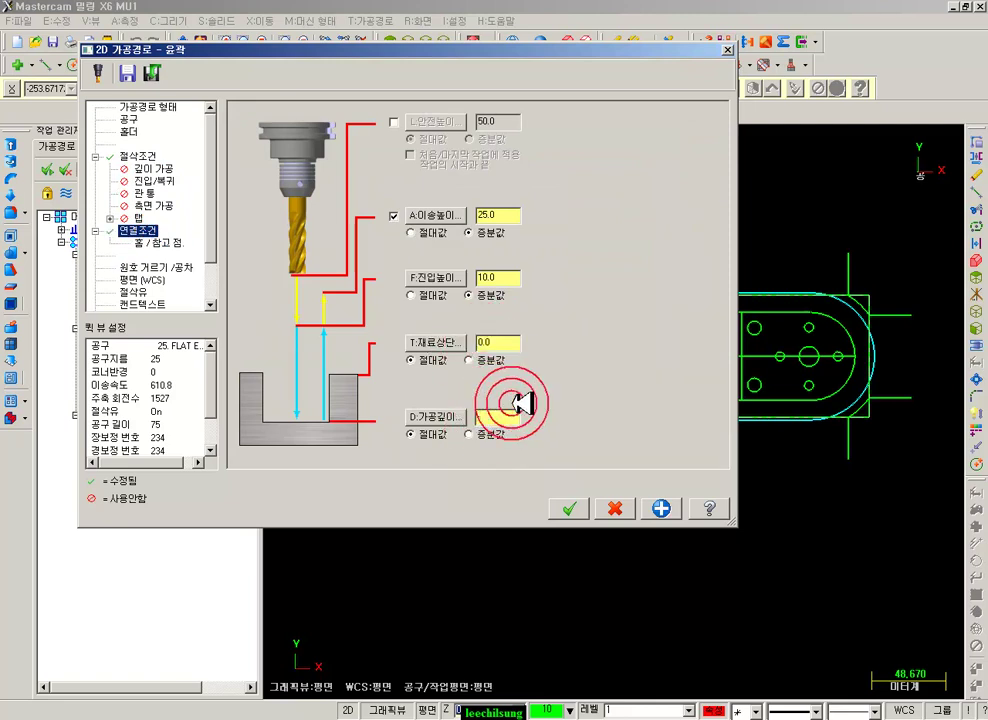
click(568, 509)
click(390, 293)
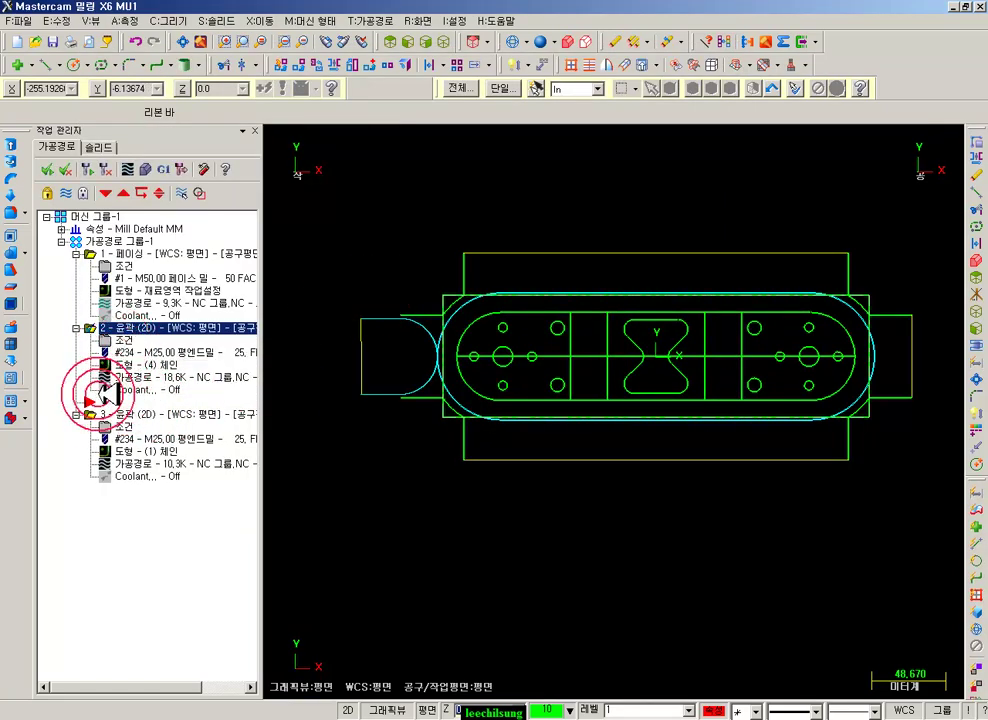
- Backplot the corner contour and outer profile contour toolpaths to the end, and close the backplot
click(107, 412)
click(128, 169)
click(584, 145)
click(508, 135)
mouse_move(508, 135)
mouse_down()
mouse_move(608, 133)
mouse_move(980, 168)
mouse_up()
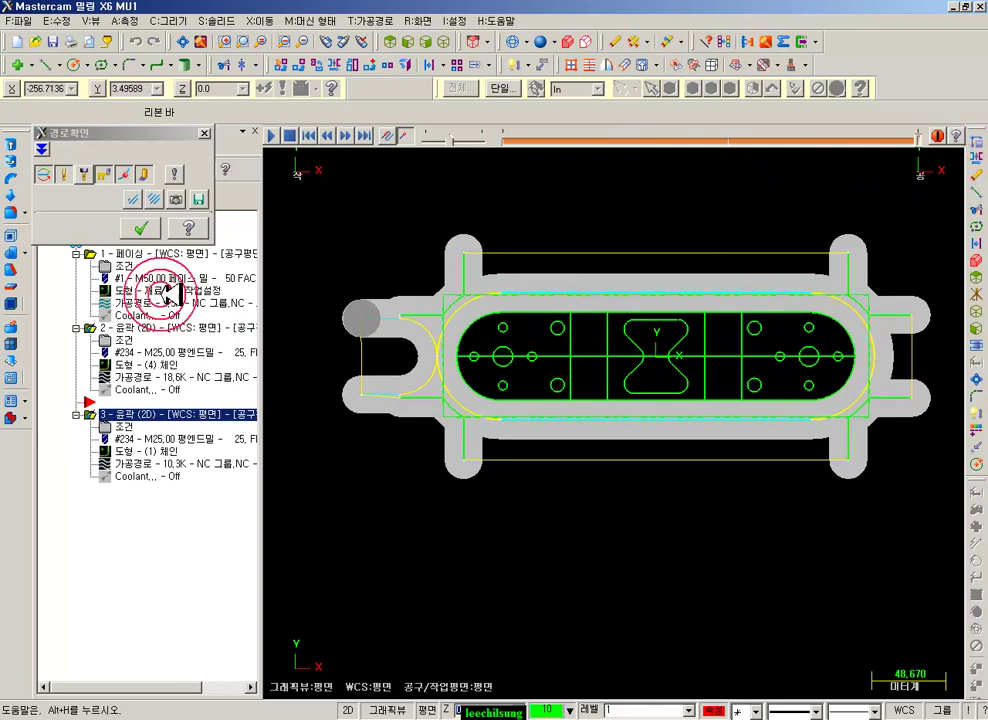
click(140, 228)
- Verify all operations of the toolpath group on the stock in isometric view and close the simulation
scroll(459, 392, up, 1)
scroll(388, 320, up, 1)
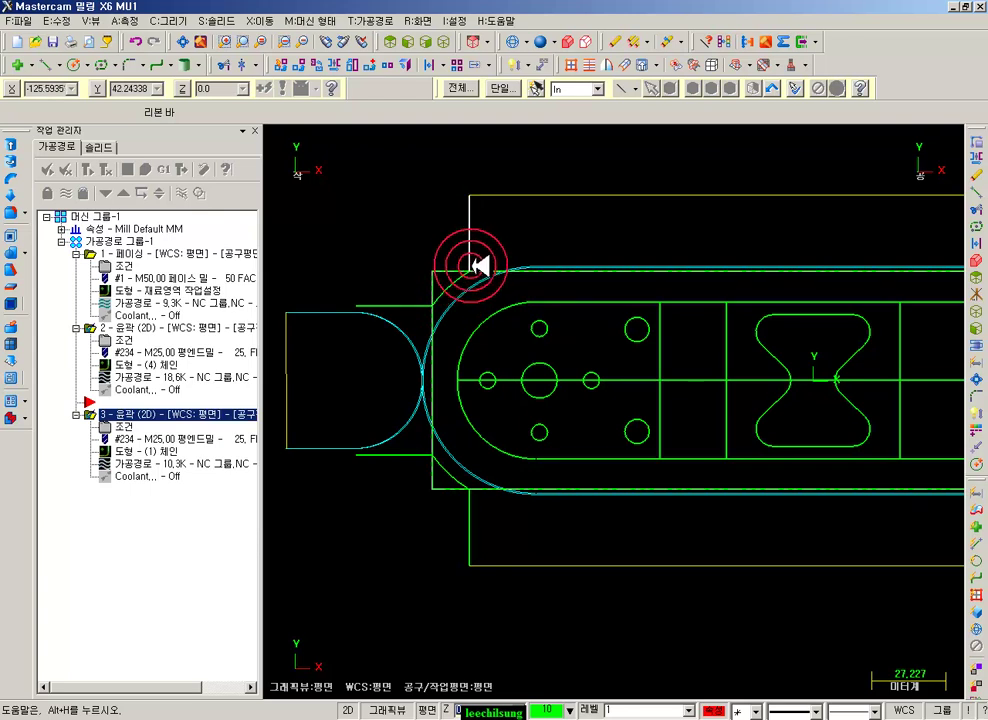
scroll(400, 330, down, 3)
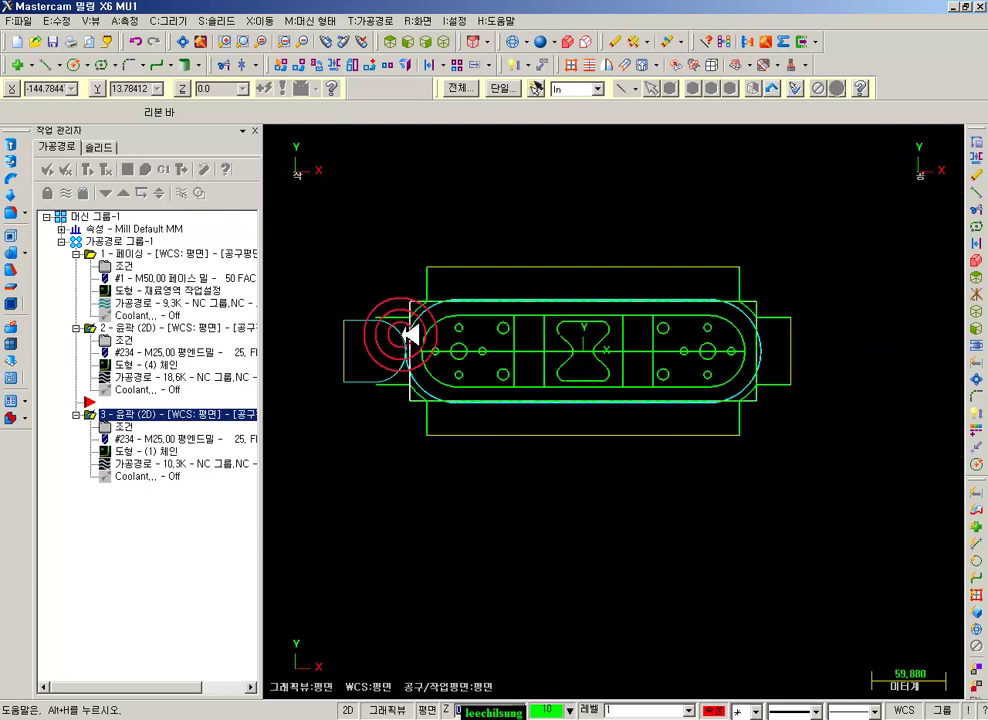
click(445, 41)
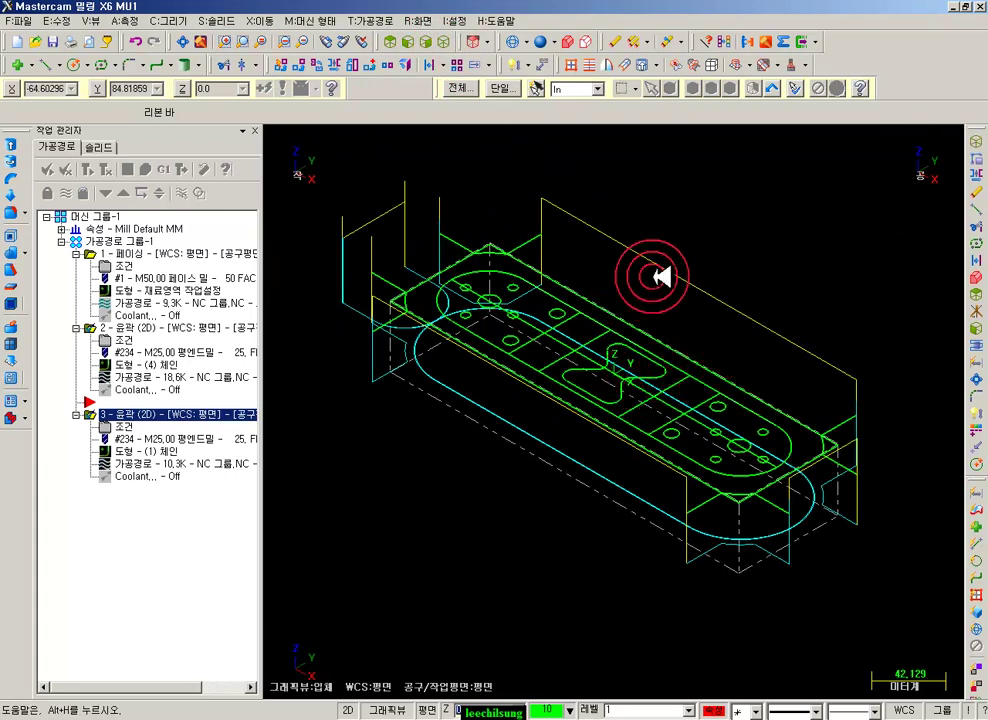
click(130, 243)
click(145, 168)
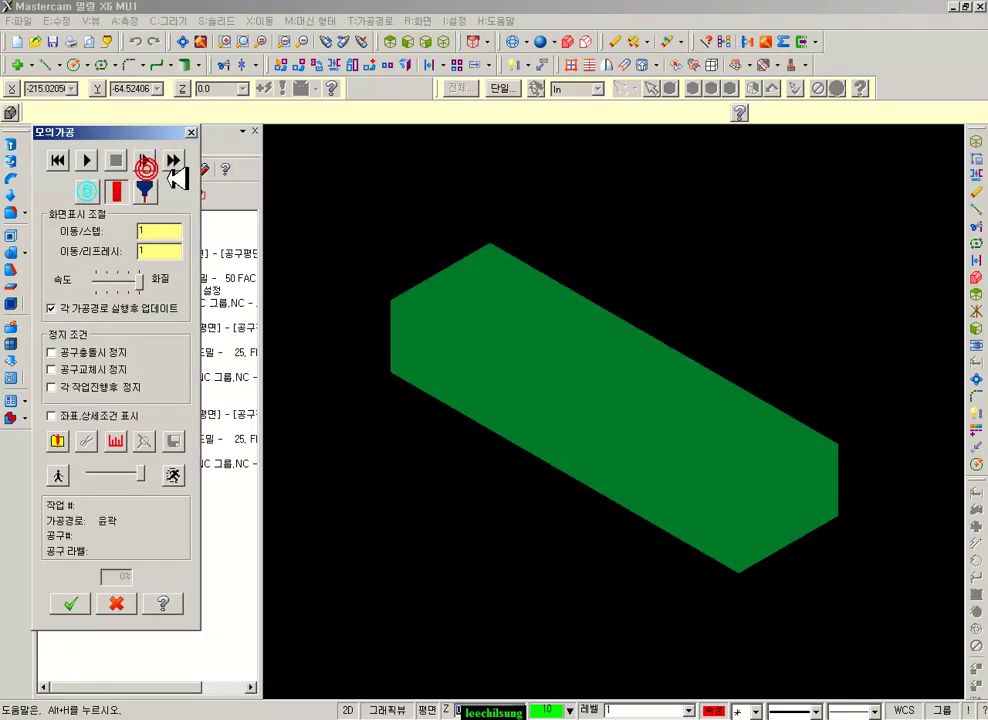
click(174, 160)
scroll(635, 342, up, 1)
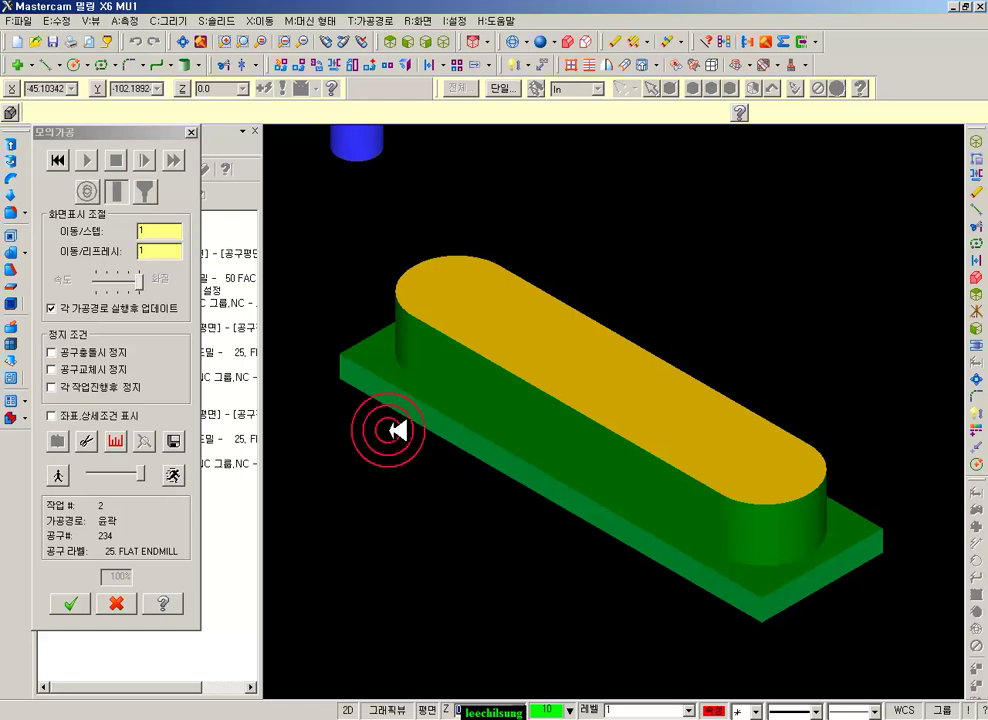
click(110, 603)
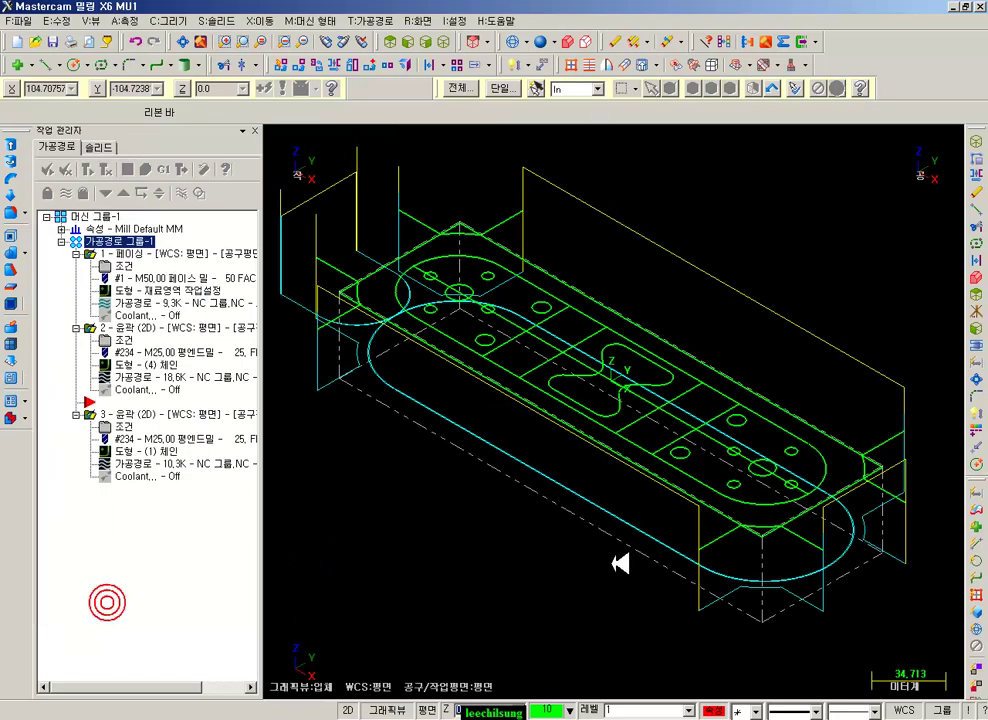
- Collapse the facing and both contour operations in the toolpath tree
click(77, 255)
click(77, 267)
click(77, 292)
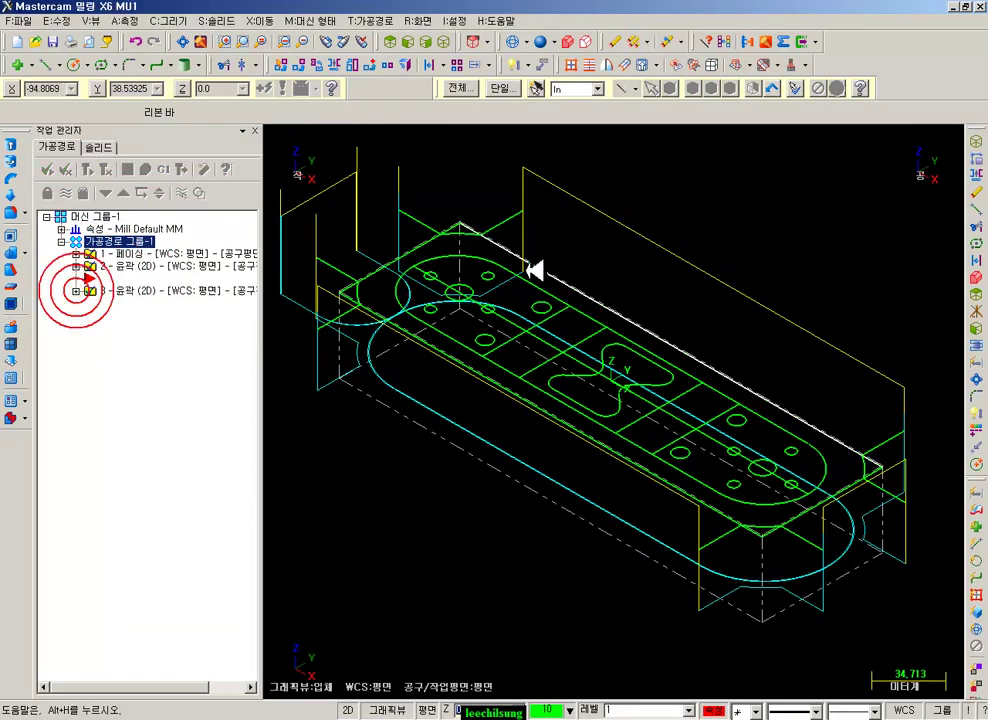
- Isolate the four vertical lines beside the central pocket in top view and hide the toolpath display
click(392, 42)
scroll(538, 344, up, 5)
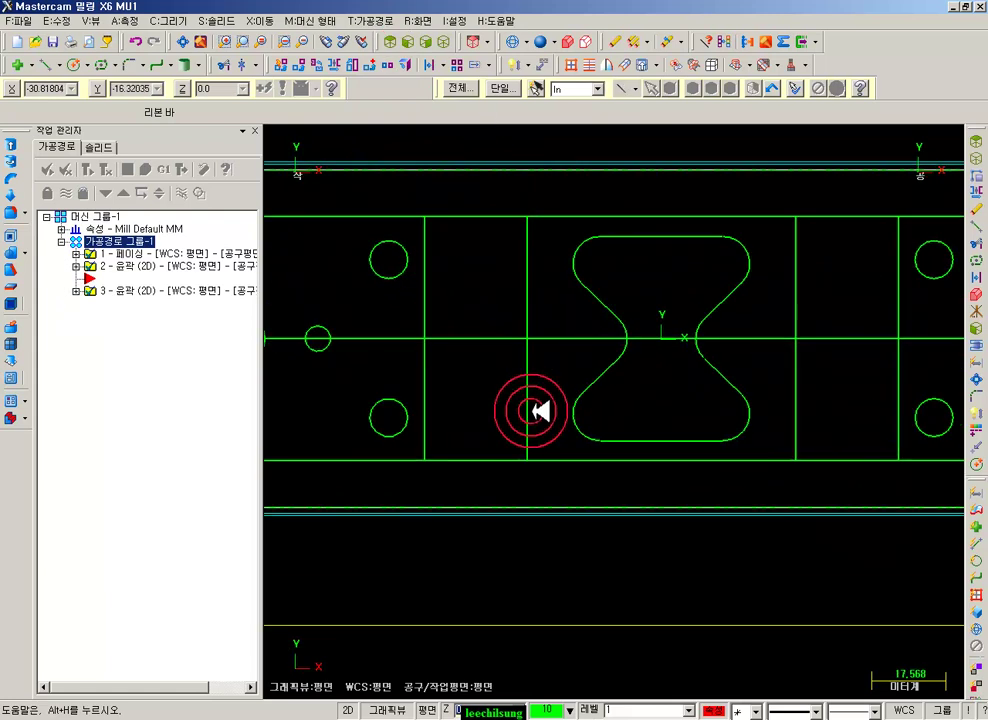
click(527, 389)
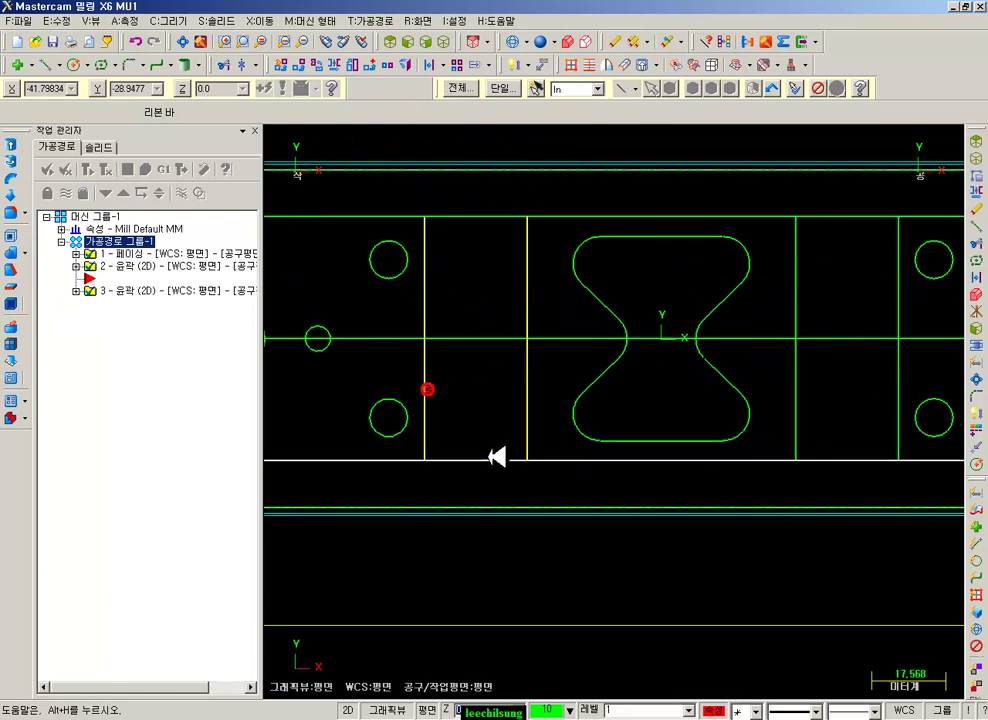
scroll(482, 436, down, 2)
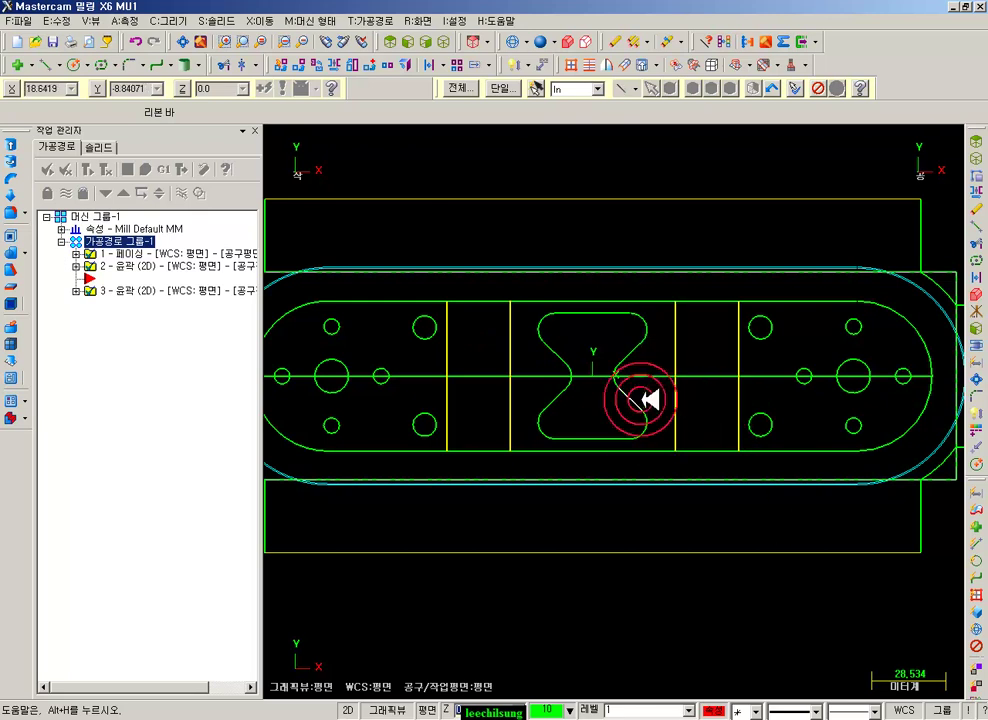
key(Return)
scroll(644, 396, down, 7)
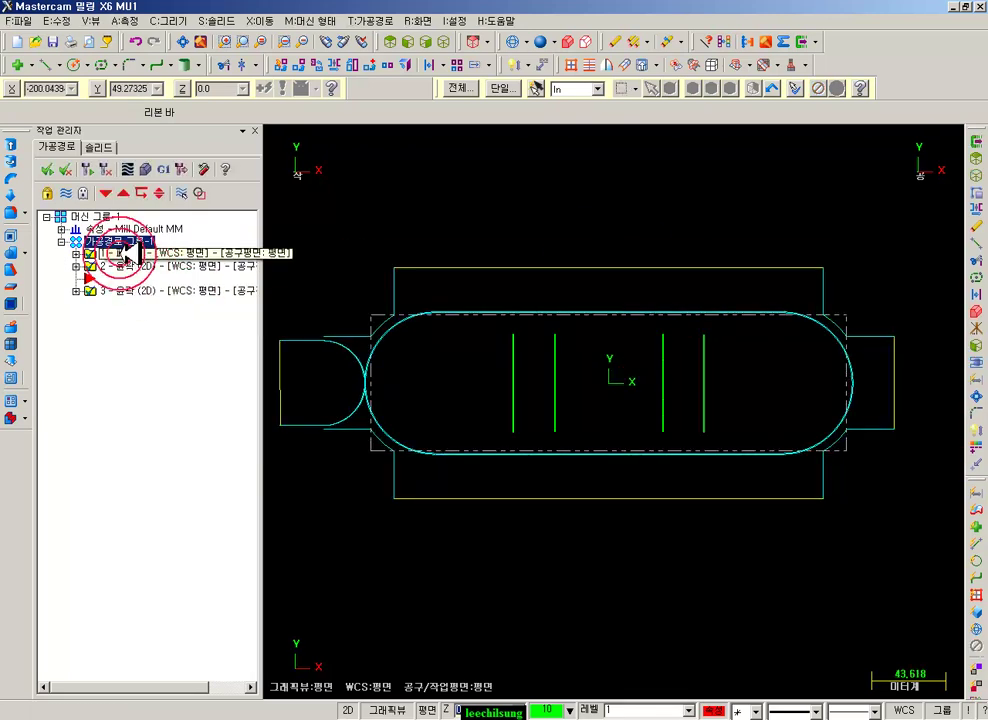
click(68, 193)
click(80, 193)
- Extend the upper ends of the four vertical lines by 6 mm
scroll(600, 453, up, 7)
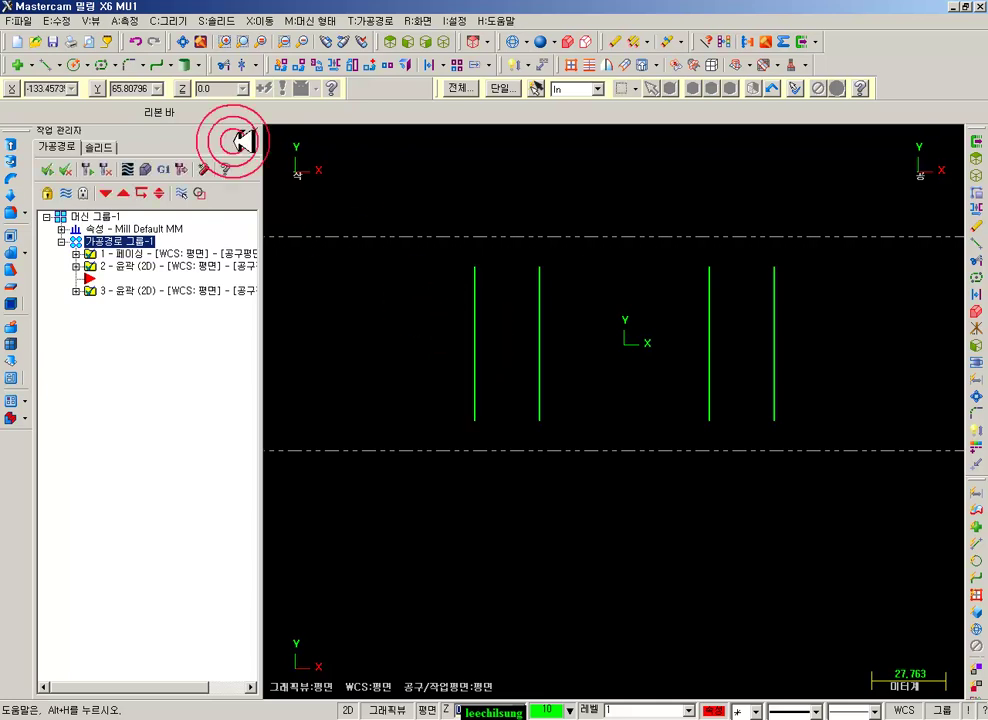
click(186, 66)
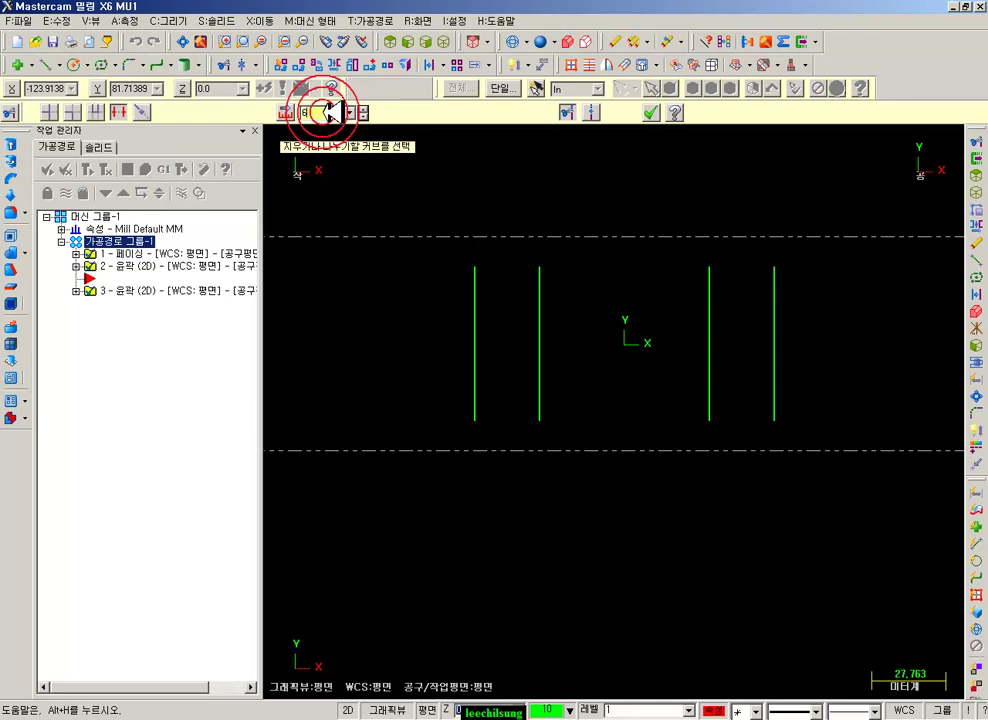
click(478, 279)
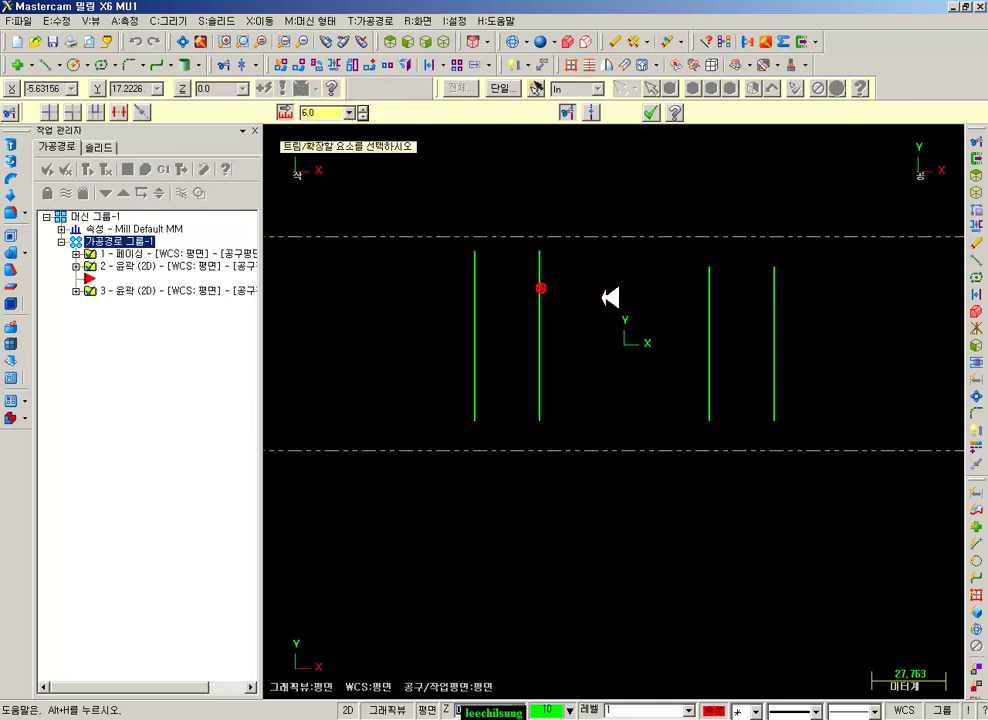
- Draw a horizontal line joining the upper ends of each pair of vertical lines
click(43, 65)
click(475, 250)
click(540, 250)
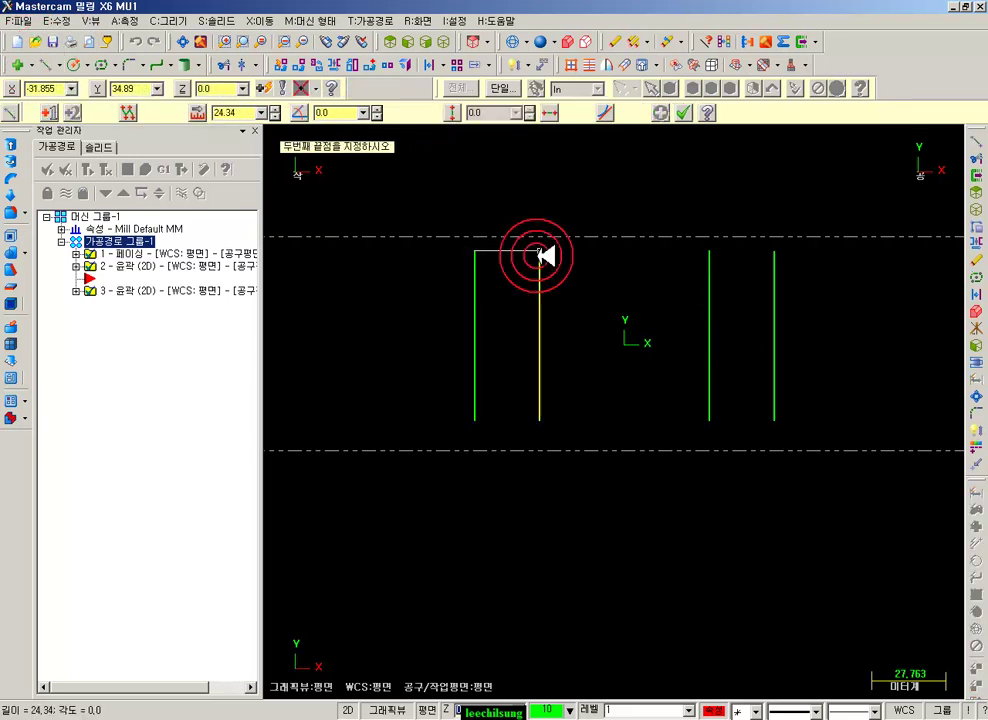
click(709, 250)
click(771, 253)
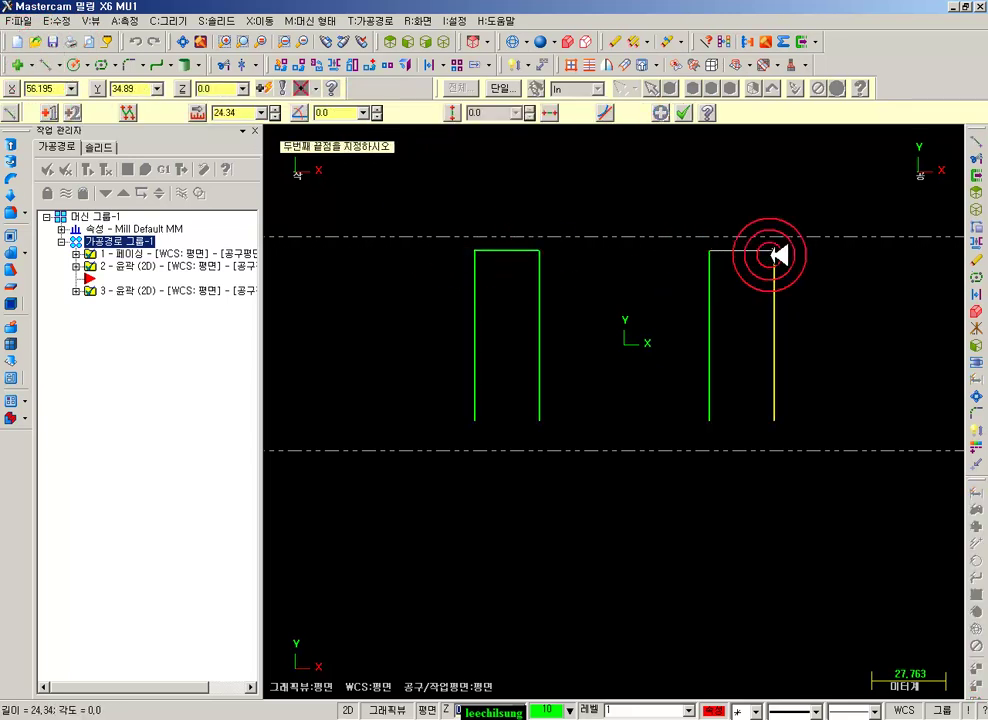
click(684, 114)
- Start a pocket toolpath and chain the two open U-shaped profiles
click(370, 20)
click(388, 76)
click(541, 382)
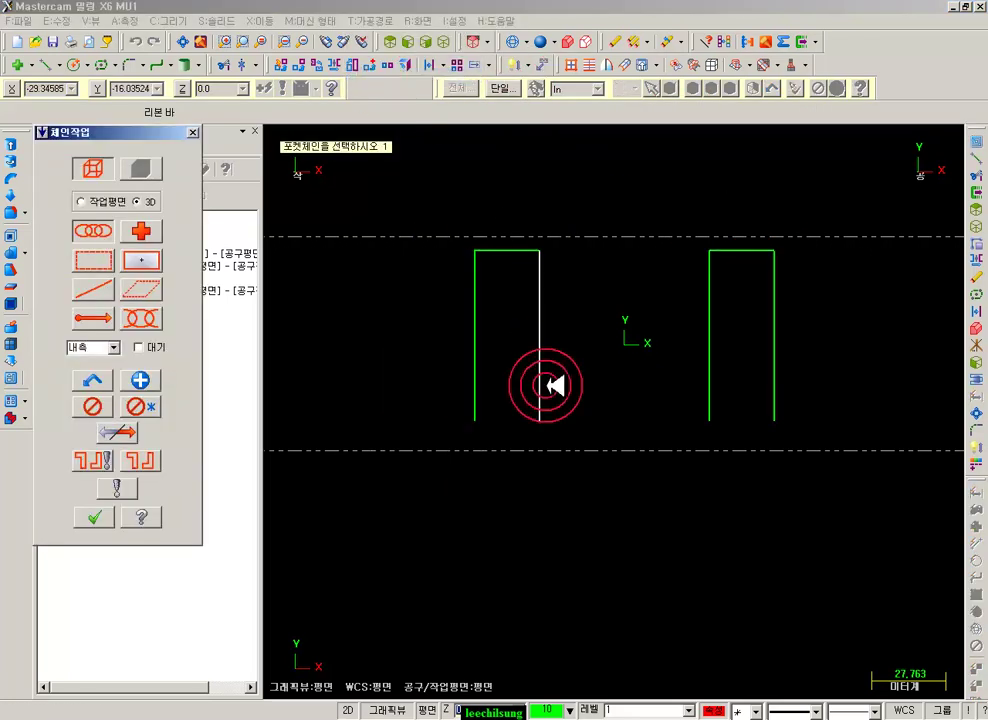
click(774, 411)
click(94, 517)
- Pick the 10 mm flat end mill from the filtered tool library for the pocket
click(128, 118)
click(271, 359)
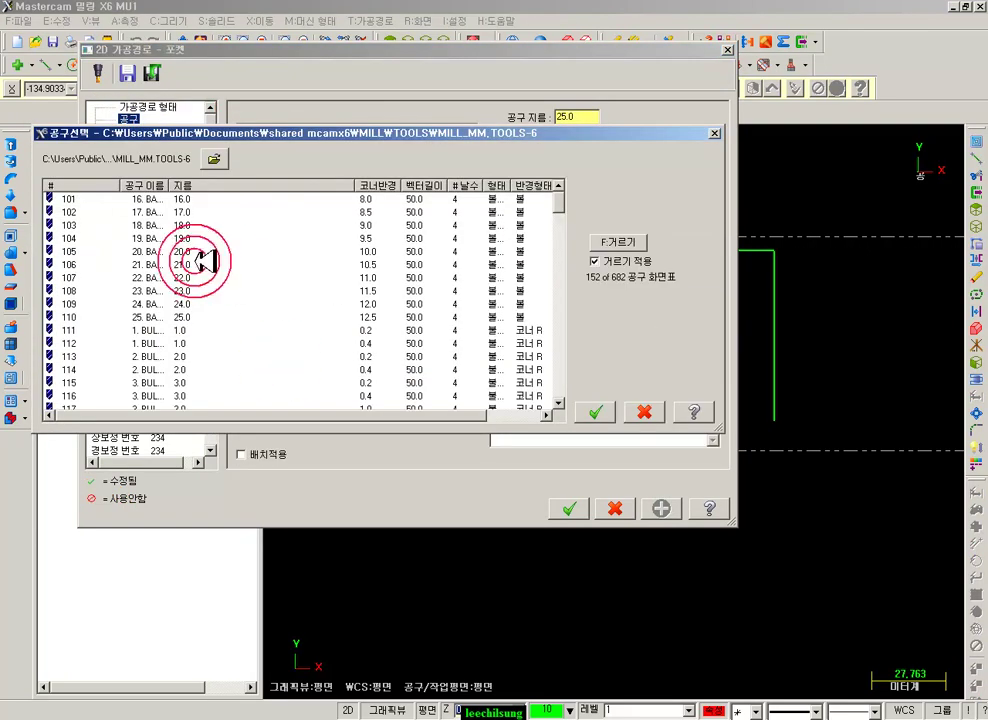
click(620, 242)
click(457, 384)
double_click(88, 319)
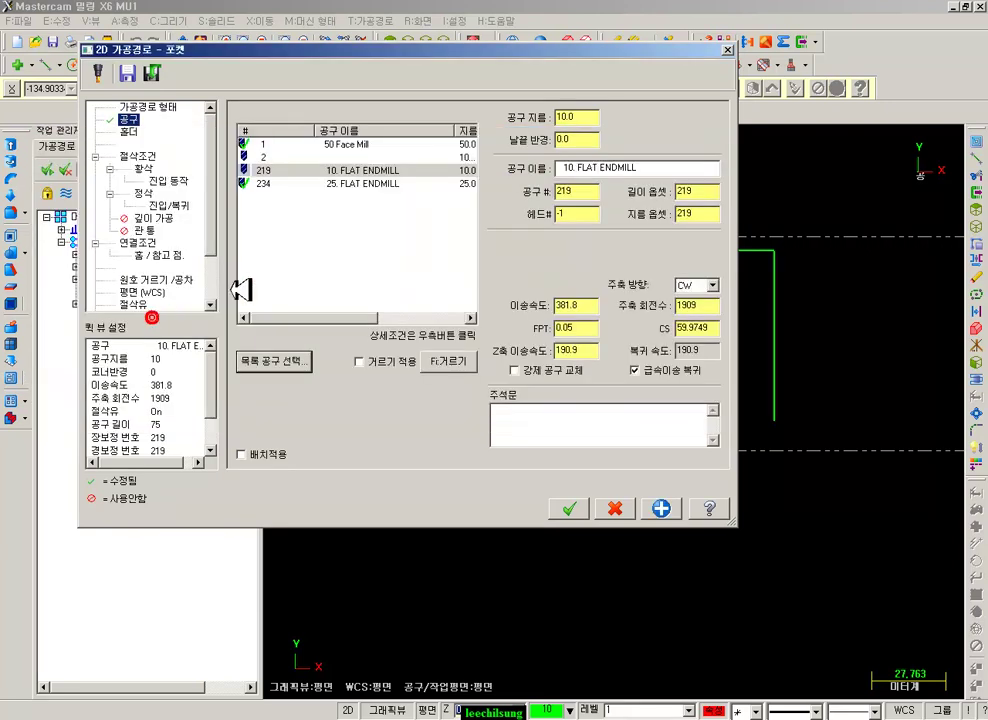
- Set the pocket type to open pocket with an overlap of 125%
click(145, 156)
click(590, 142)
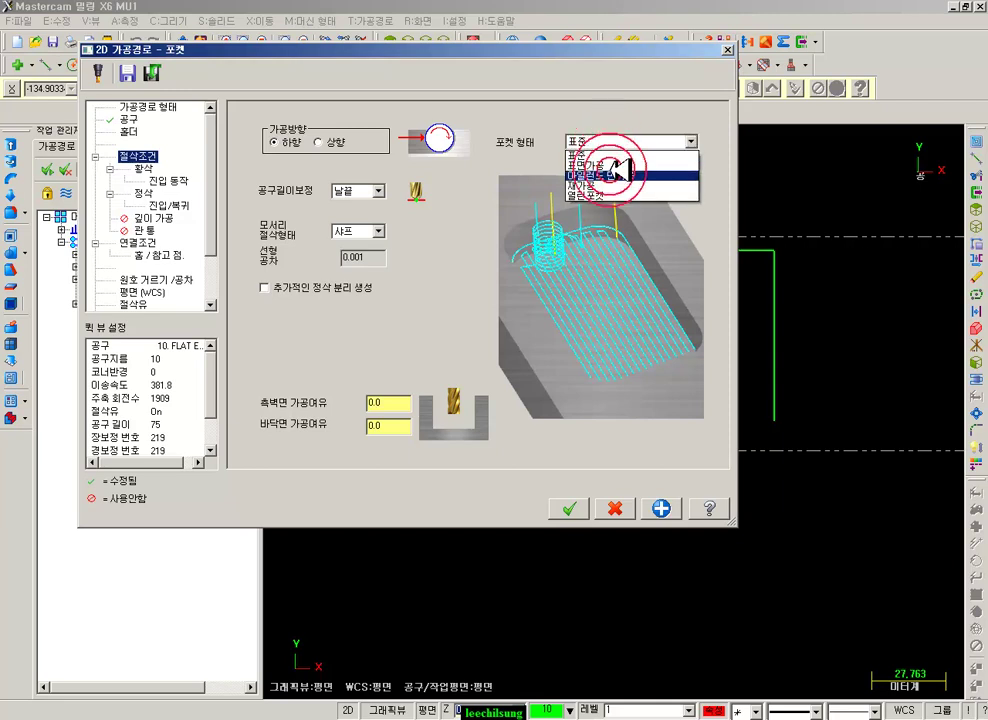
click(598, 195)
click(624, 370)
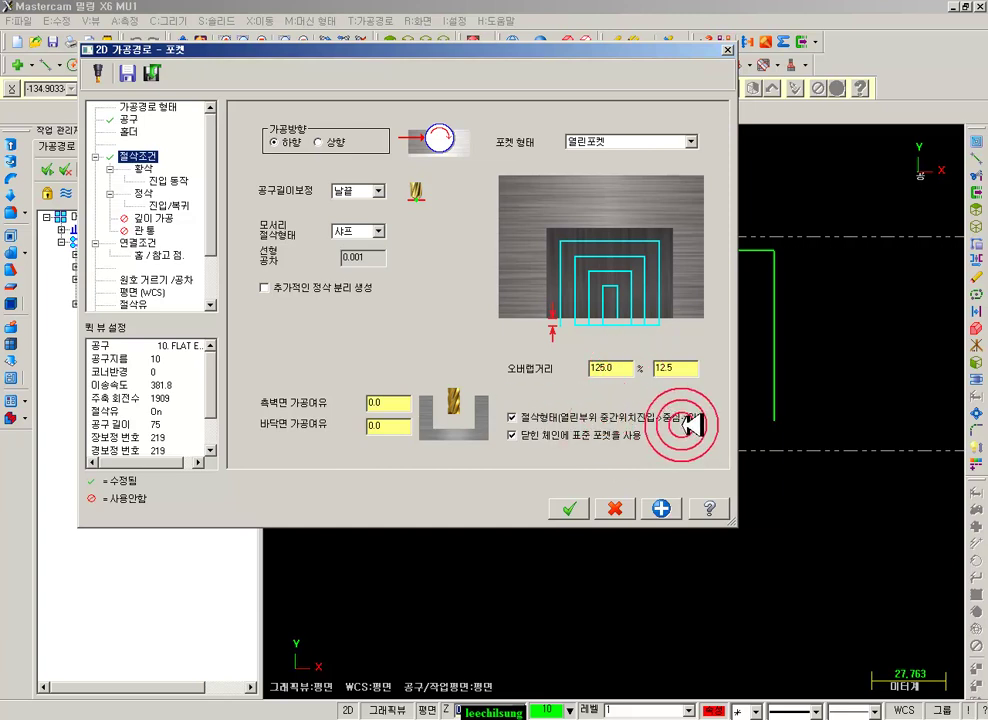
- Set the roughing stepover to 50% of the tool diameter and one finish pass at 0.5 mm spacing, with outer boundary finishing on
click(143, 168)
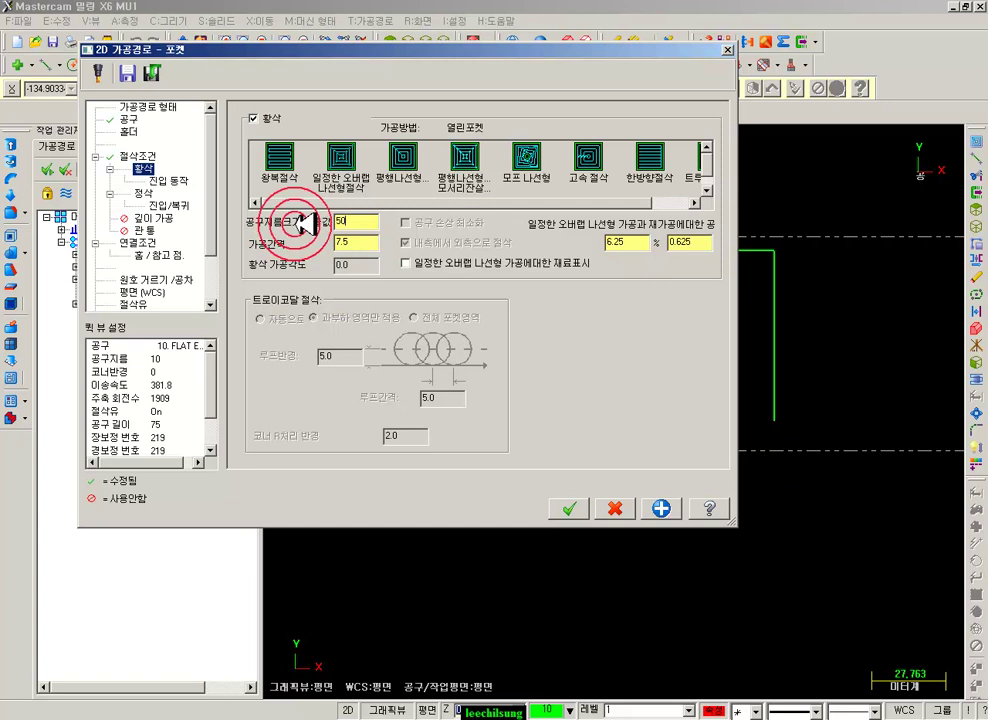
click(150, 193)
double_click(332, 161)
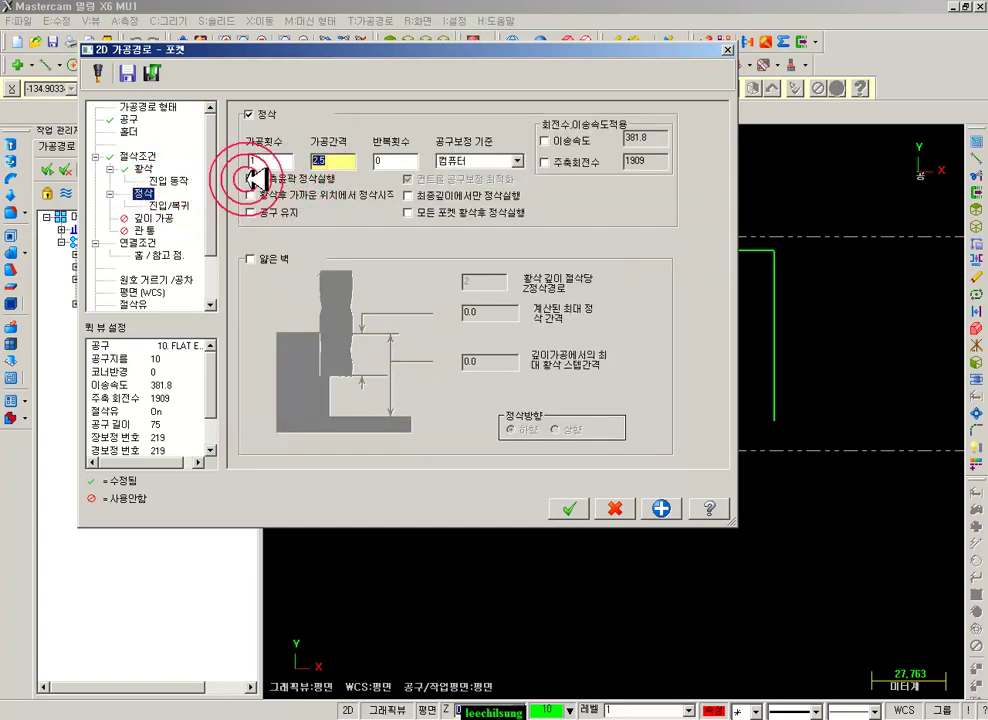
click(251, 178)
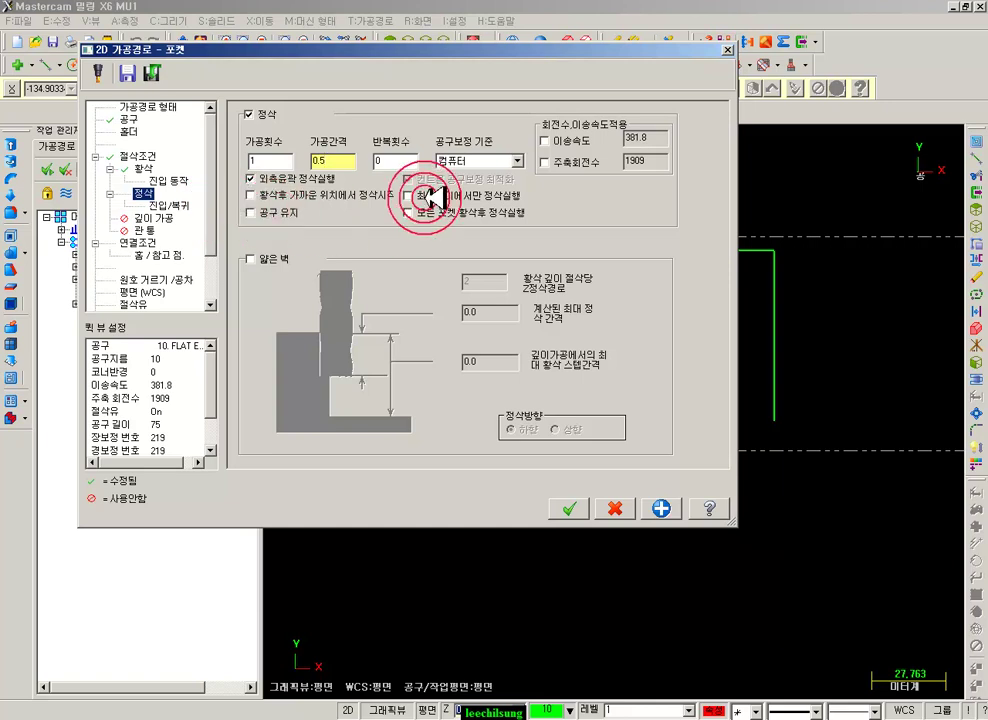
- Set the top of stock to 0 and a negative absolute cutting depth, and generate the open pocket toolpath
click(182, 205)
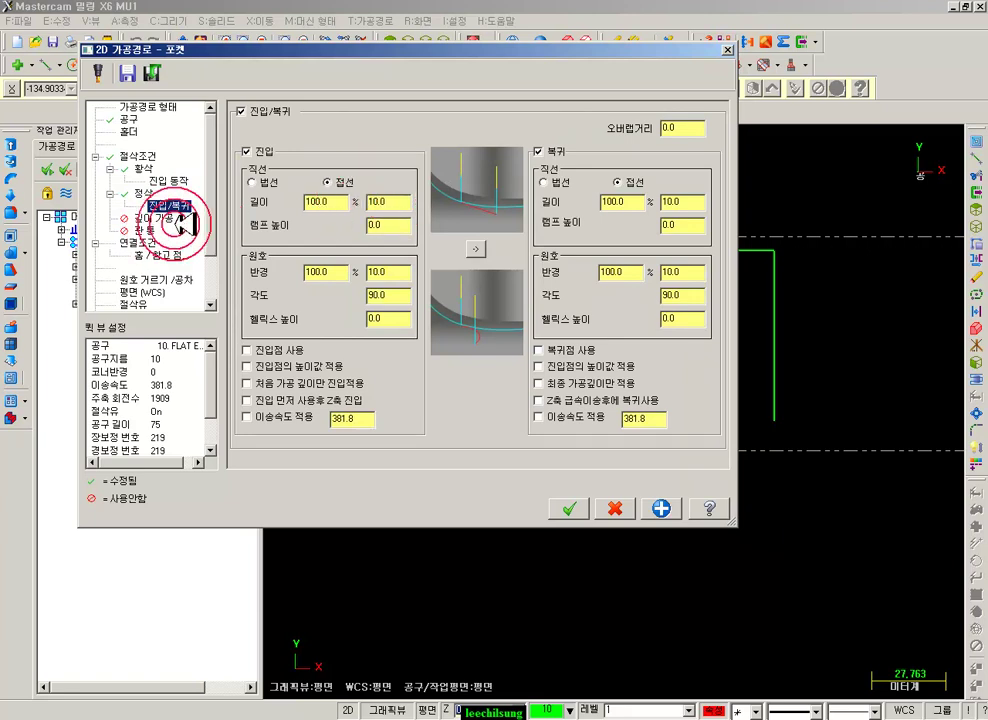
click(140, 243)
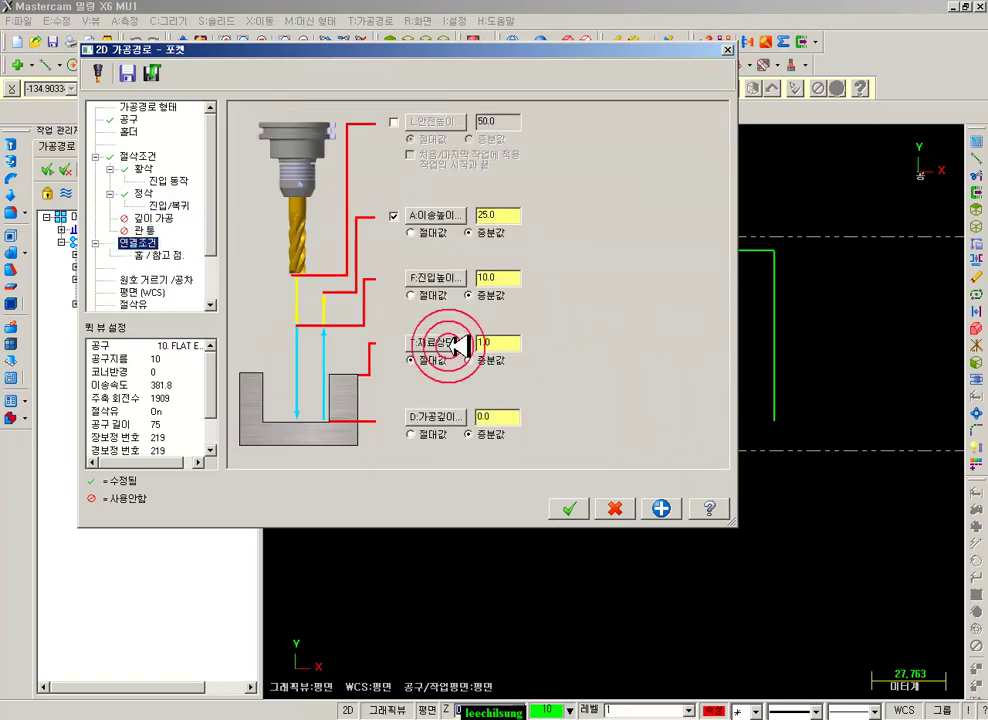
text(0)
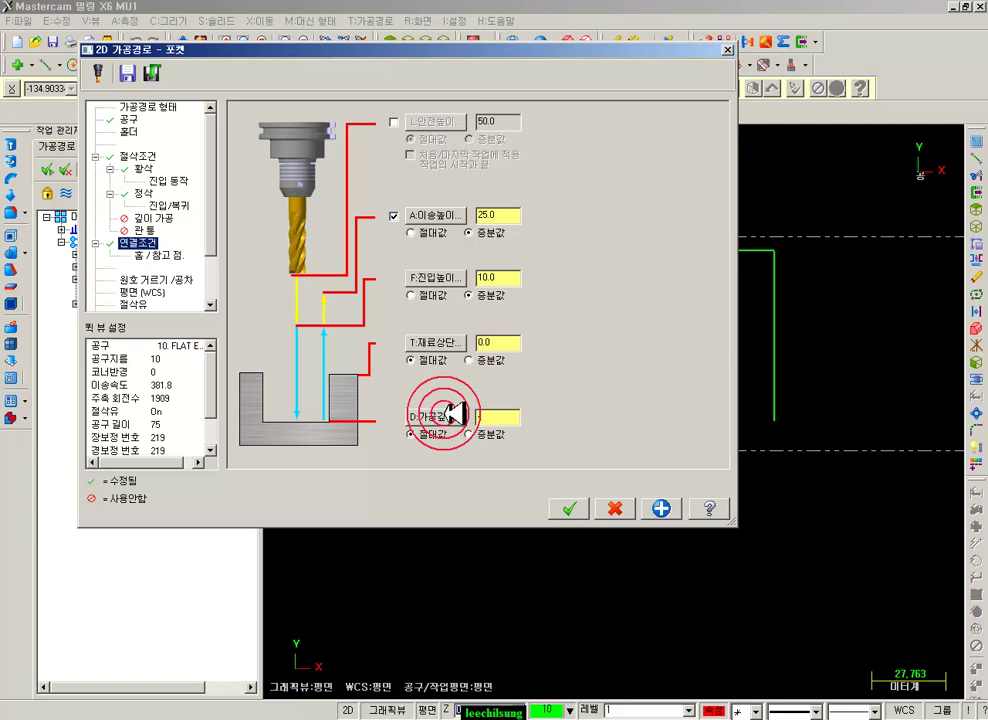
click(570, 508)
- Turn off lead in/out for the open pocket's finish pass and regenerate the operation
scroll(820, 462, up, 1)
scroll(690, 345, up, 1)
click(75, 279)
click(118, 292)
click(162, 205)
click(244, 111)
click(568, 509)
click(92, 169)
scroll(569, 435, down, 1)
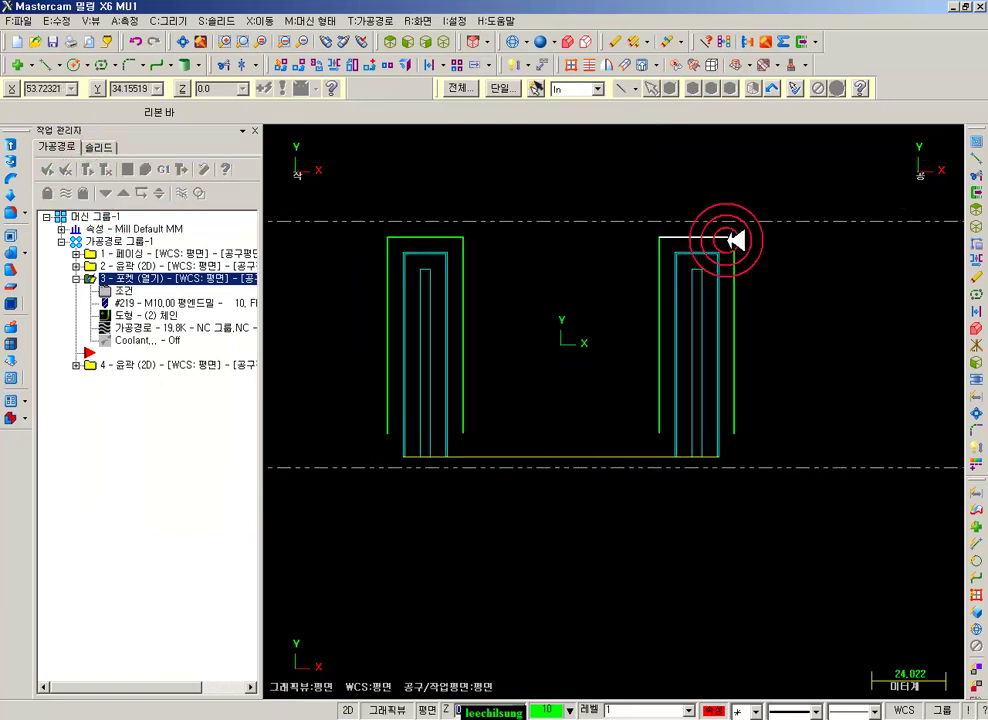
- Backplot the open pocket toolpath to the end and close the backplot
click(128, 328)
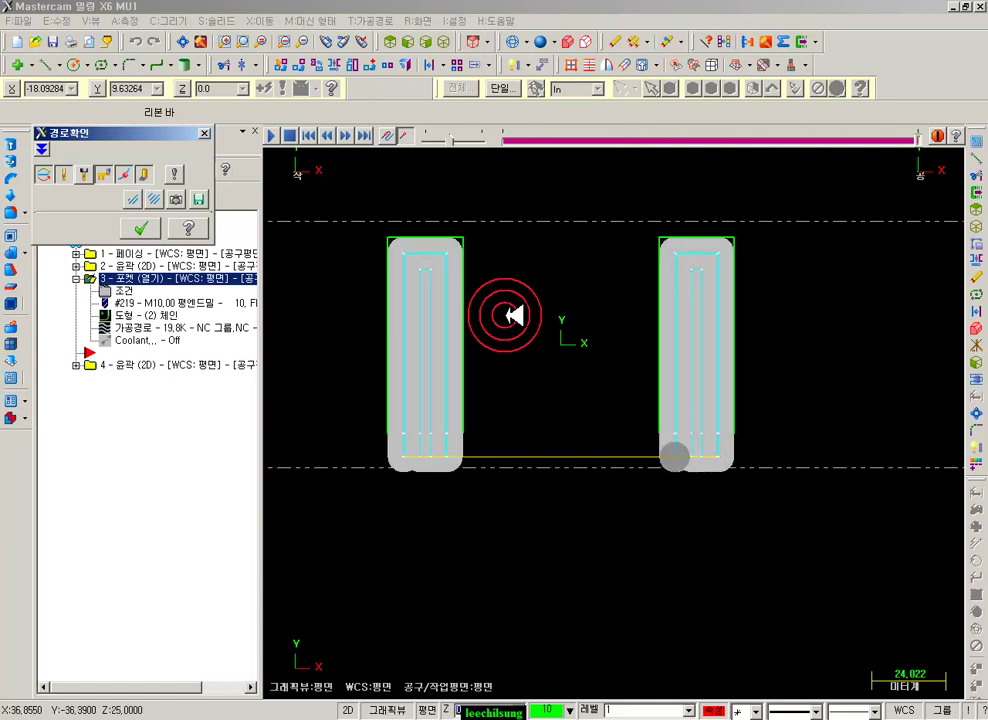
scroll(765, 446, up, 5)
scroll(722, 498, down, 5)
click(141, 228)
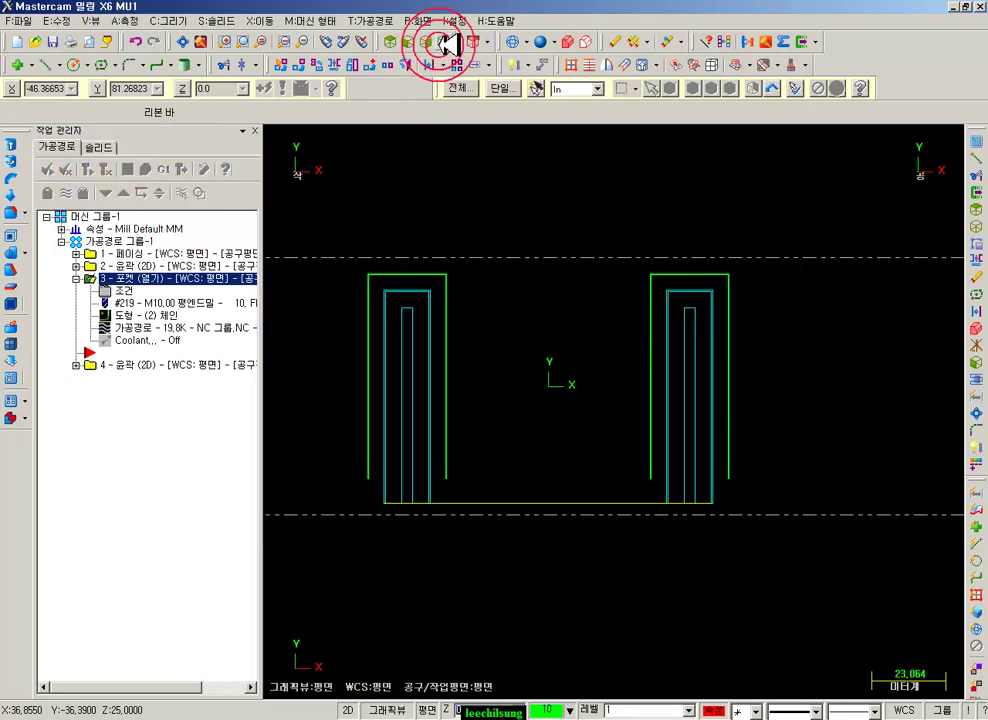
- Switch to isometric view, move the open pocket after the last contour operation, and put the insert arrow at the end
click(447, 42)
click(112, 241)
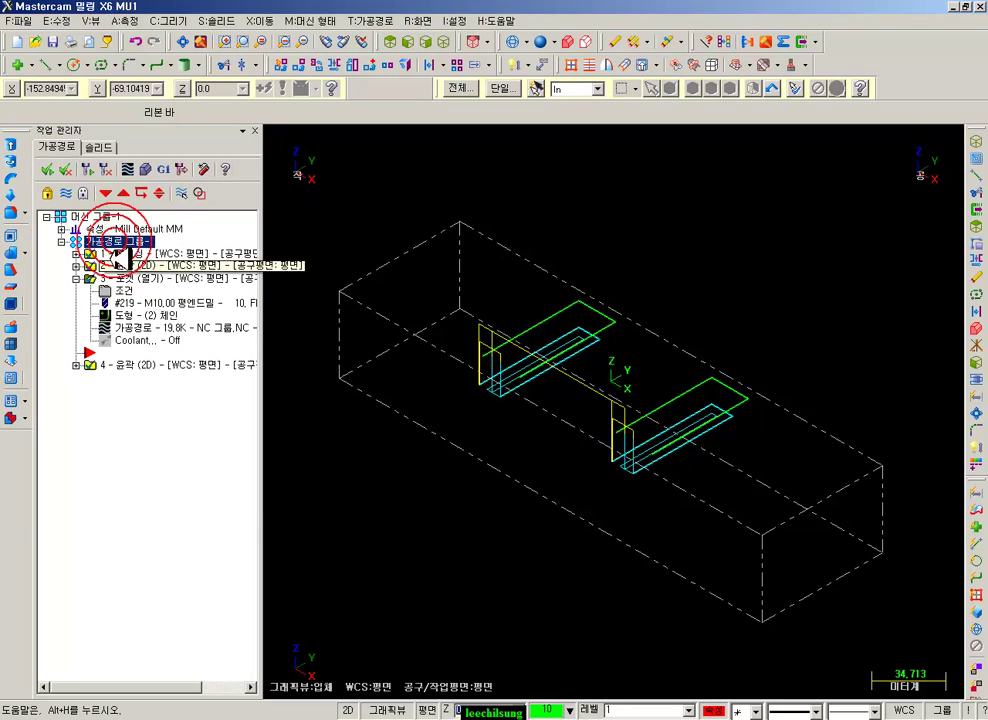
click(112, 280)
drag(112, 279, 121, 404)
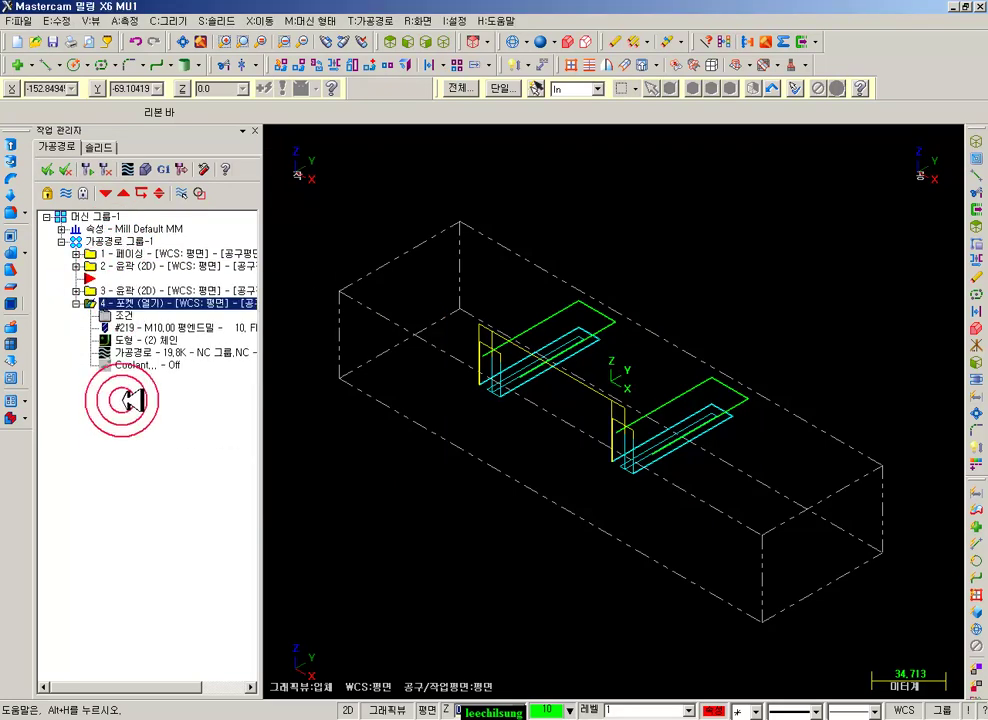
click(108, 193)
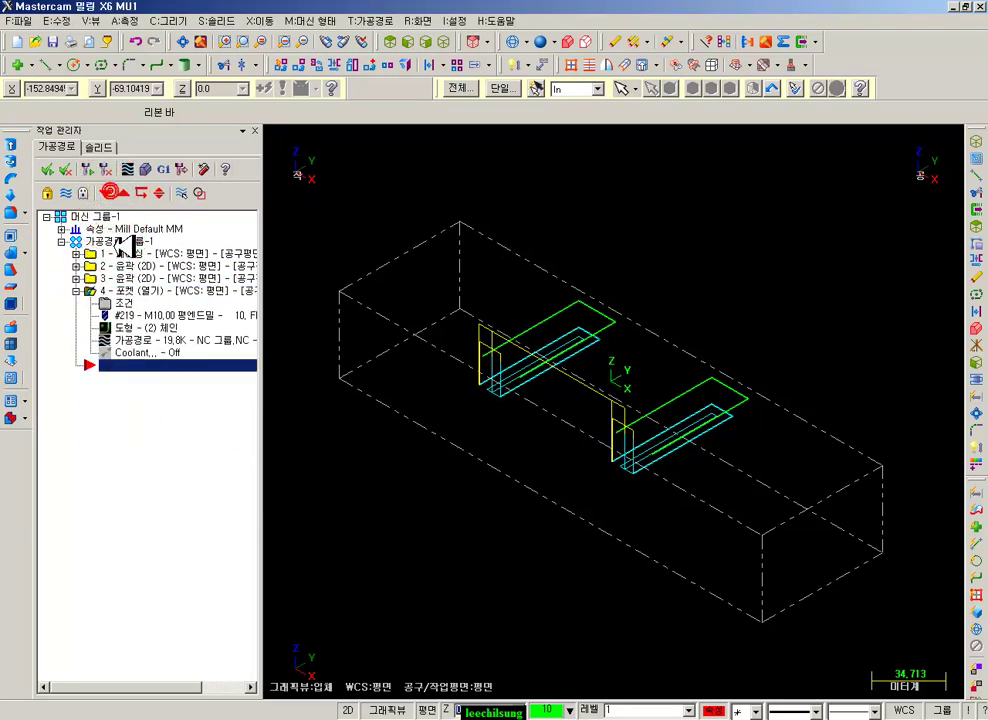
- Verify all the operations on the stock, inspect the two machined slots, and close the simulation
click(146, 169)
click(172, 160)
click(772, 380)
scroll(615, 426, up, 3)
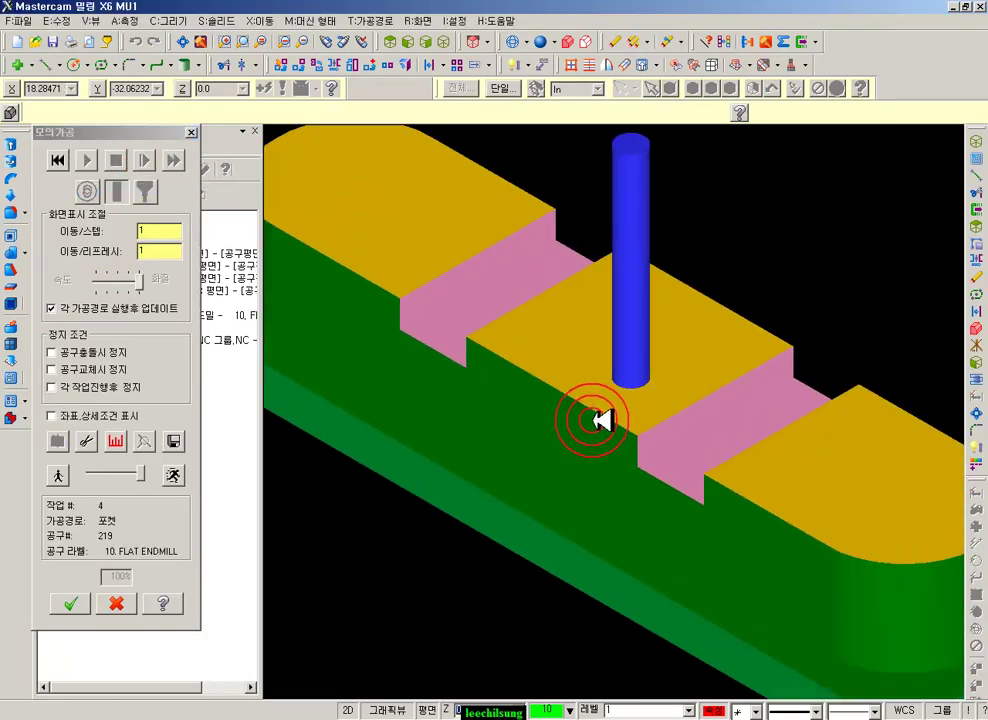
scroll(608, 418, down, 4)
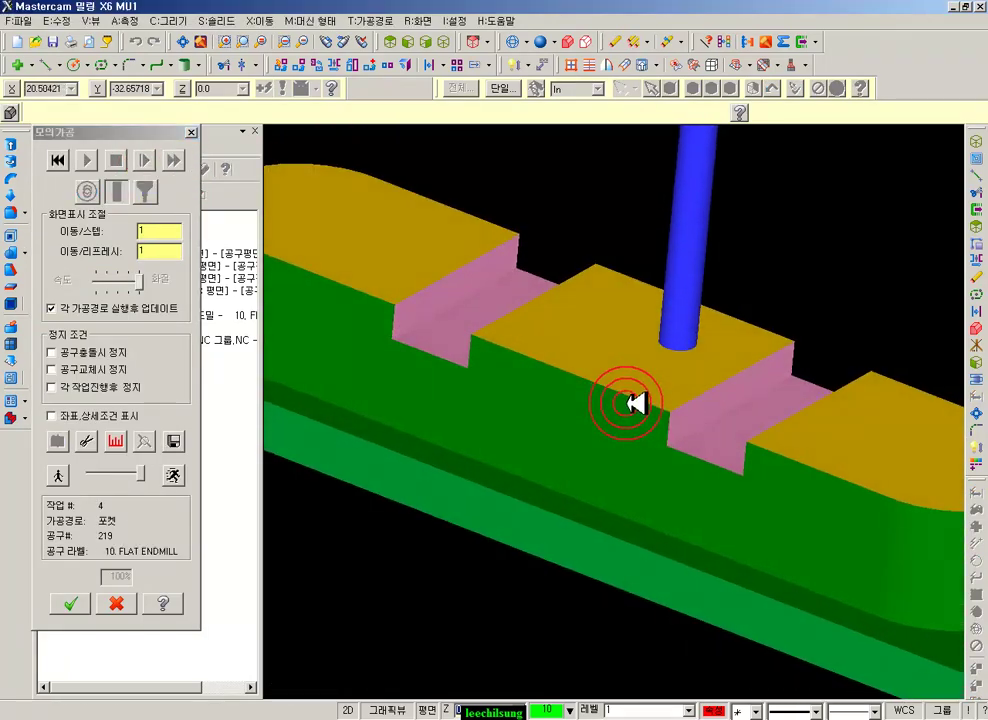
click(116, 603)
- Restore all geometry in top view and isolate the hourglass-shaped central pocket contour
click(392, 41)
click(591, 347)
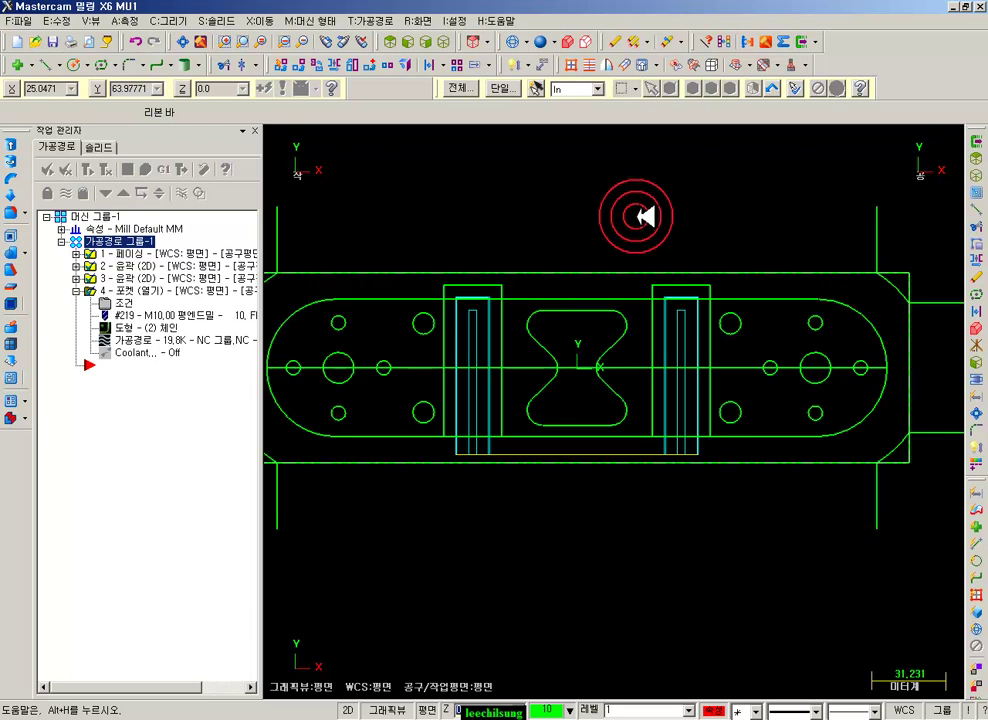
scroll(600, 290, up, 1)
click(630, 368)
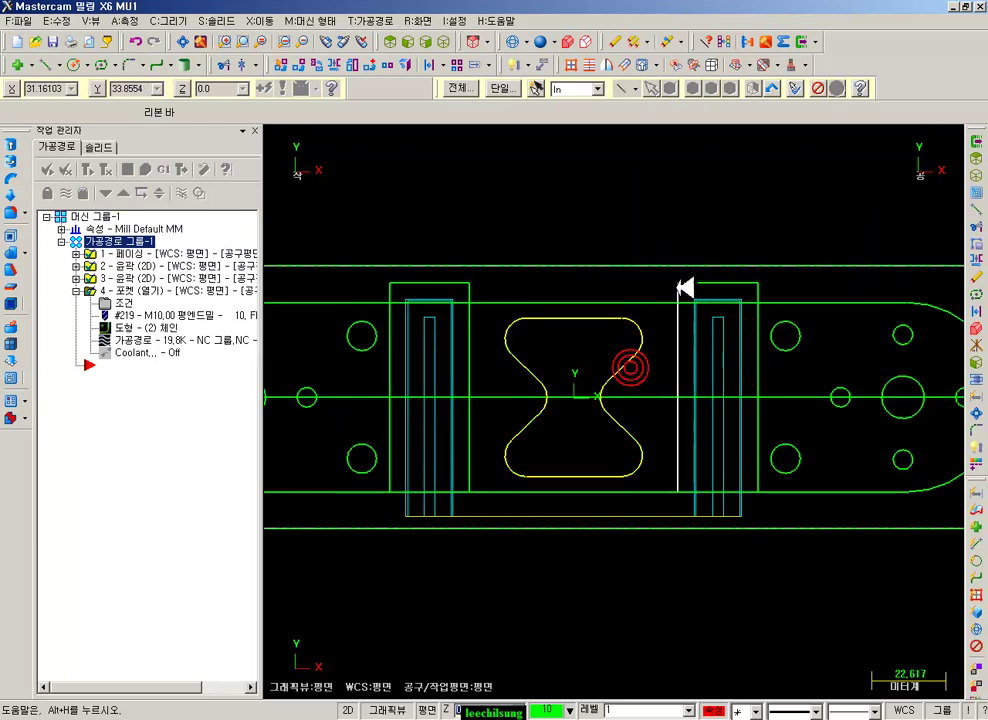
key(alt+e)
scroll(576, 402, up, 4)
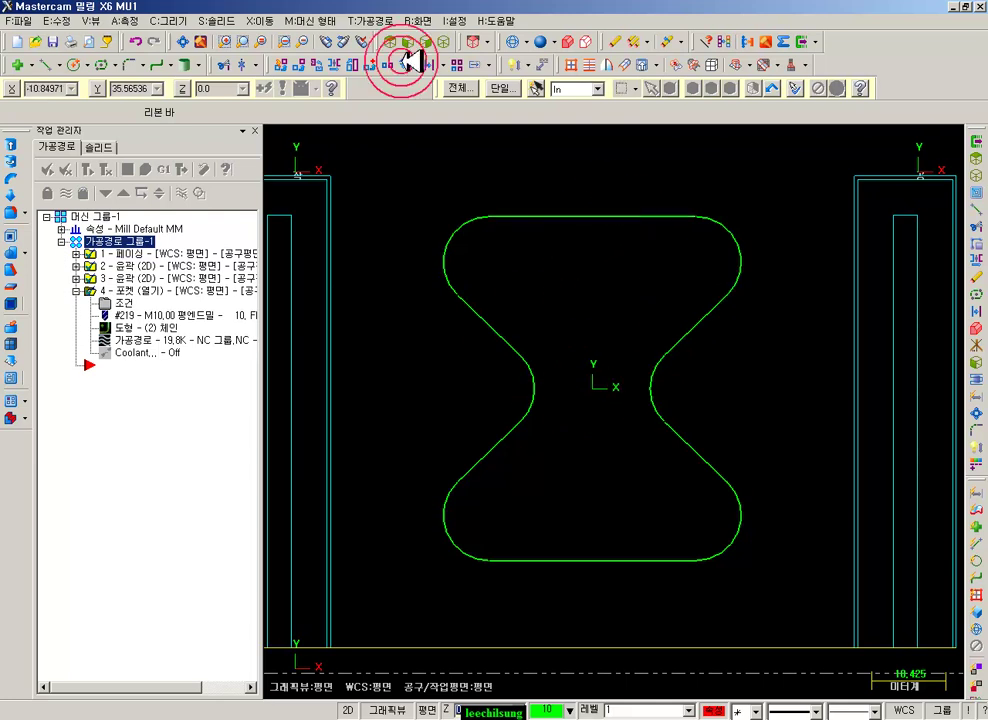
- Draw a circle tangent to the hourglass contour's upper edge and its two upper slanted edges
click(176, 20)
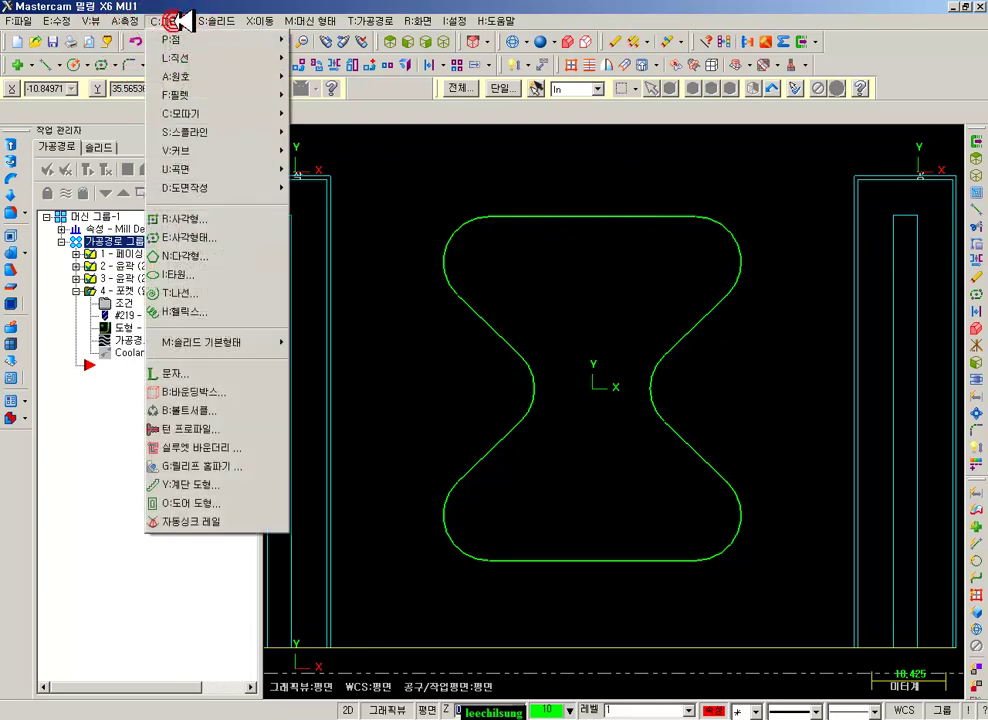
mouse_move(198, 75)
click(322, 186)
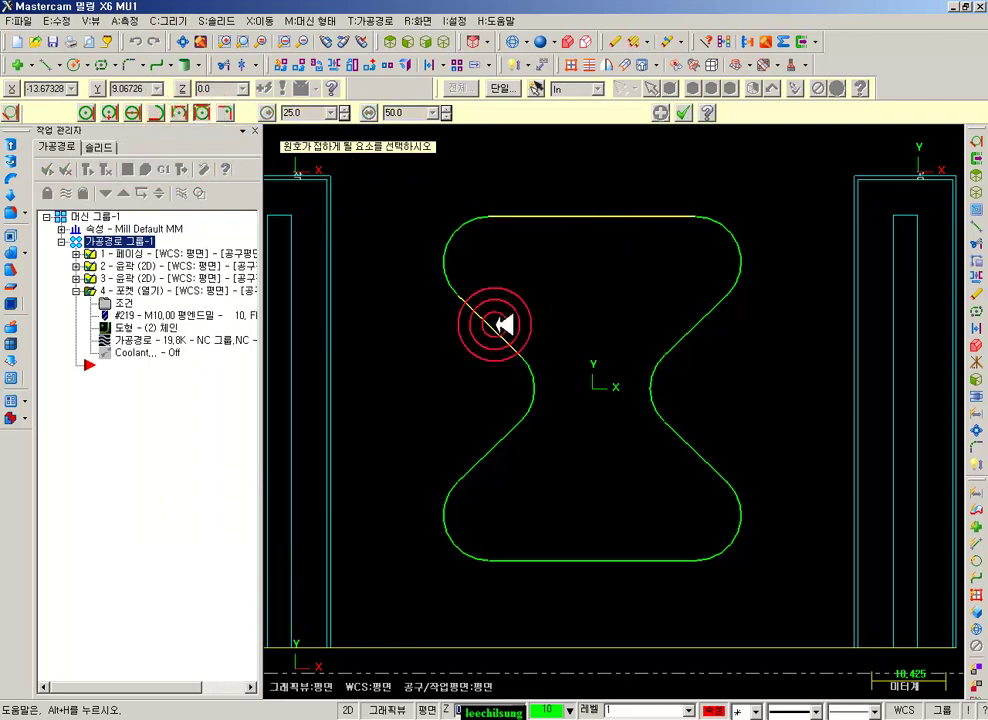
click(701, 335)
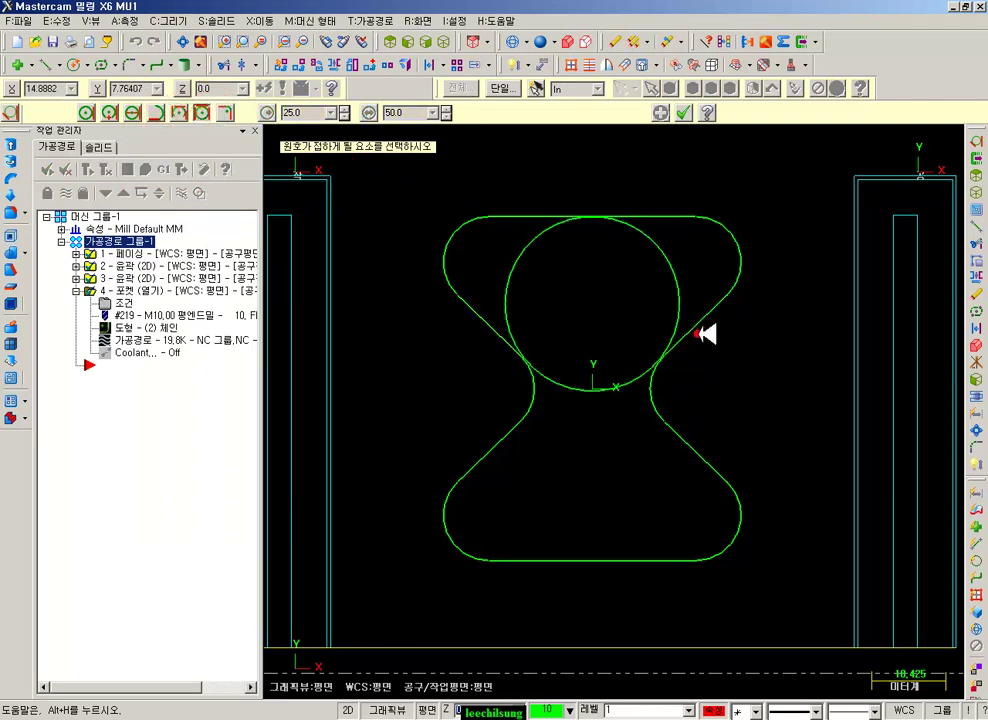
click(684, 113)
- Set the tangent circle's diameter to 10 mm
key(F4)
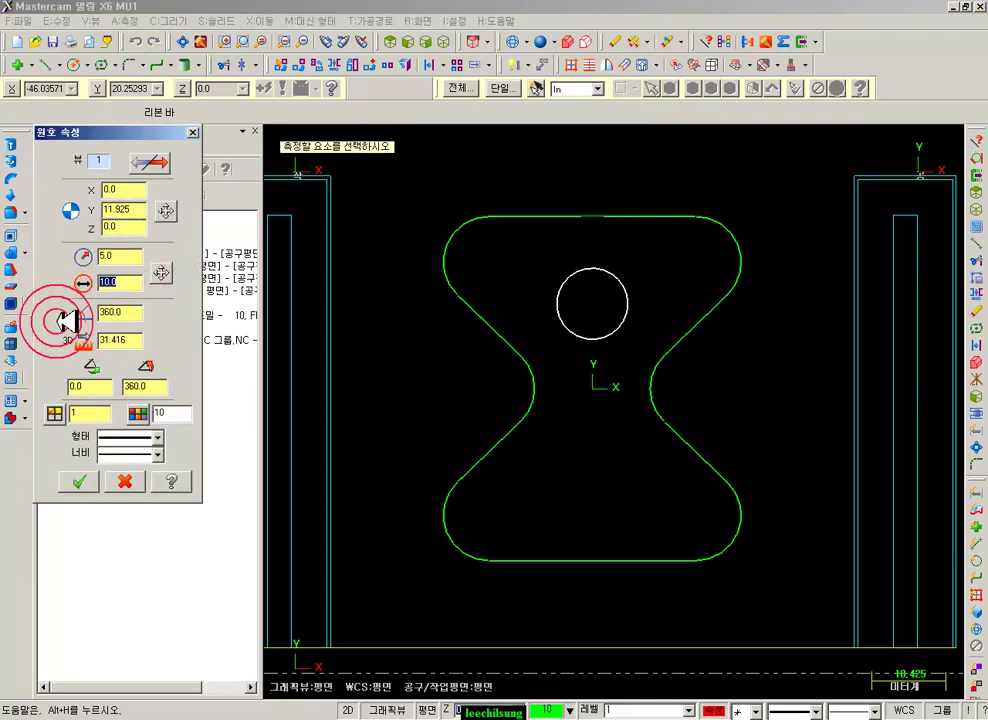
click(85, 478)
scroll(640, 302, down, 1)
- Place a point at the center of the 10 mm circle and delete the circle
click(908, 298)
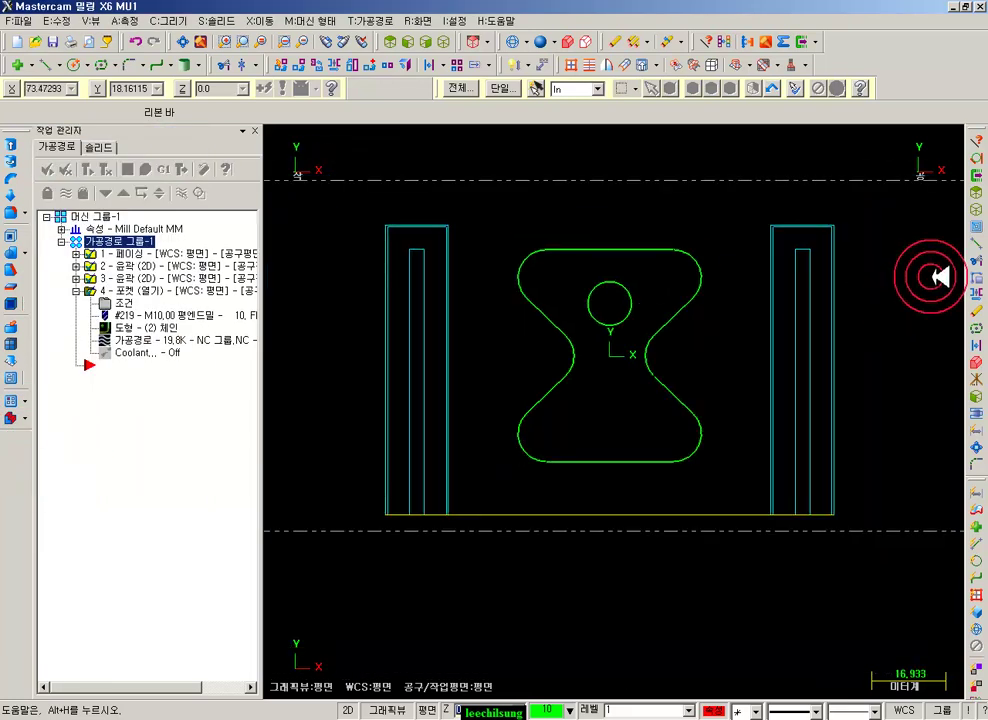
scroll(790, 300, up, 1)
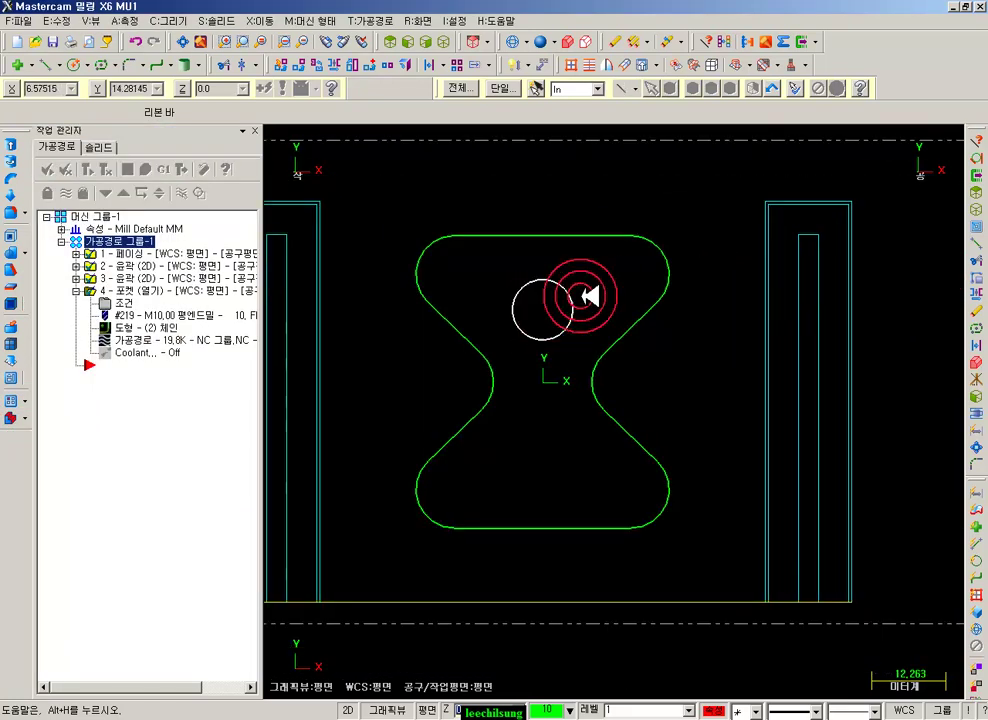
click(20, 64)
click(686, 108)
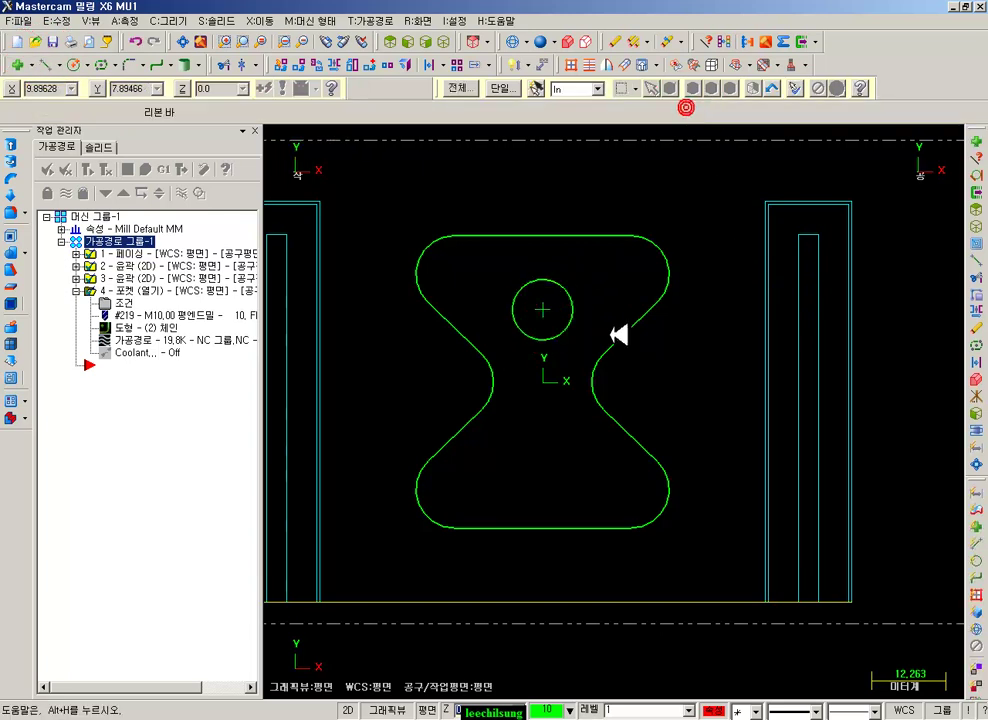
scroll(742, 291, down, 2)
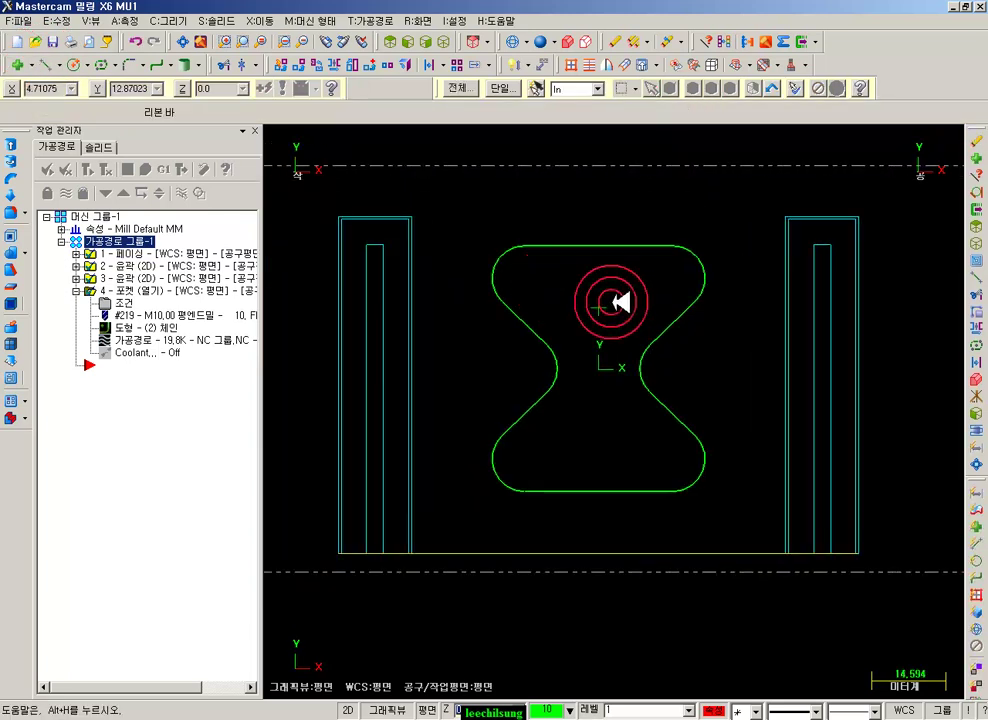
- Start a pocket toolpath and chain the entry point followed by the hourglass contour as its geometry
scroll(700, 344, up, 1)
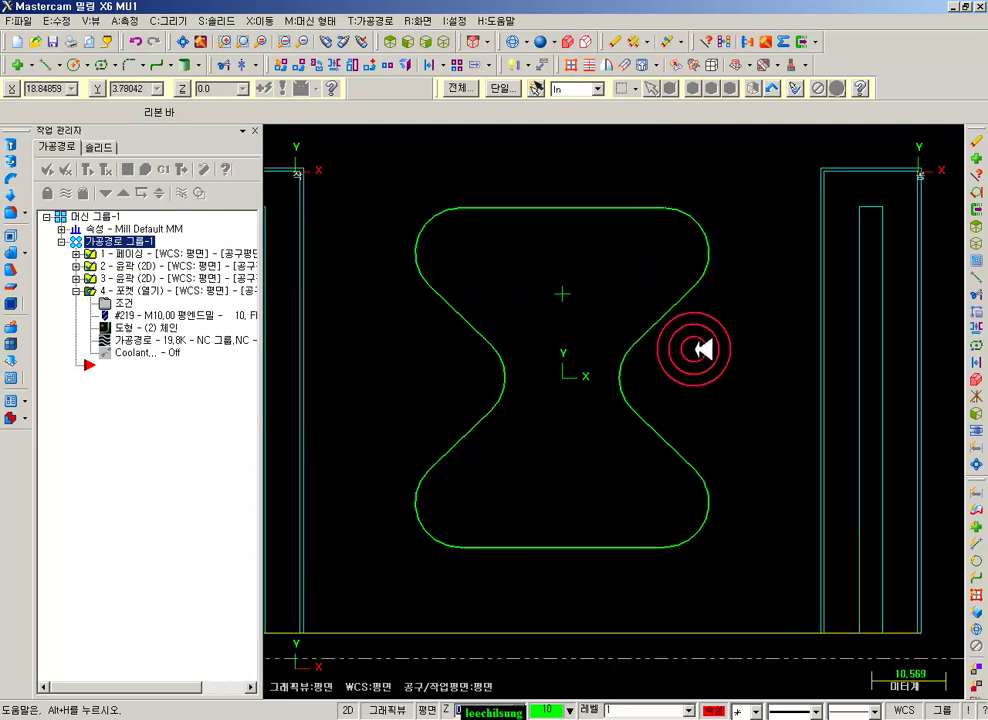
click(393, 20)
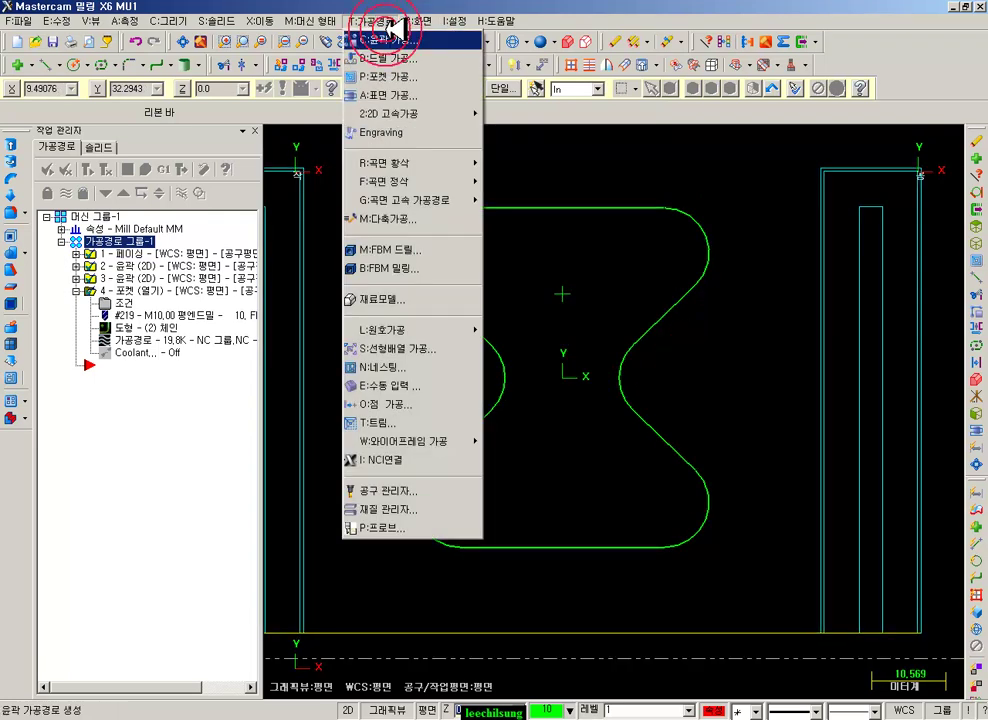
click(403, 75)
click(141, 231)
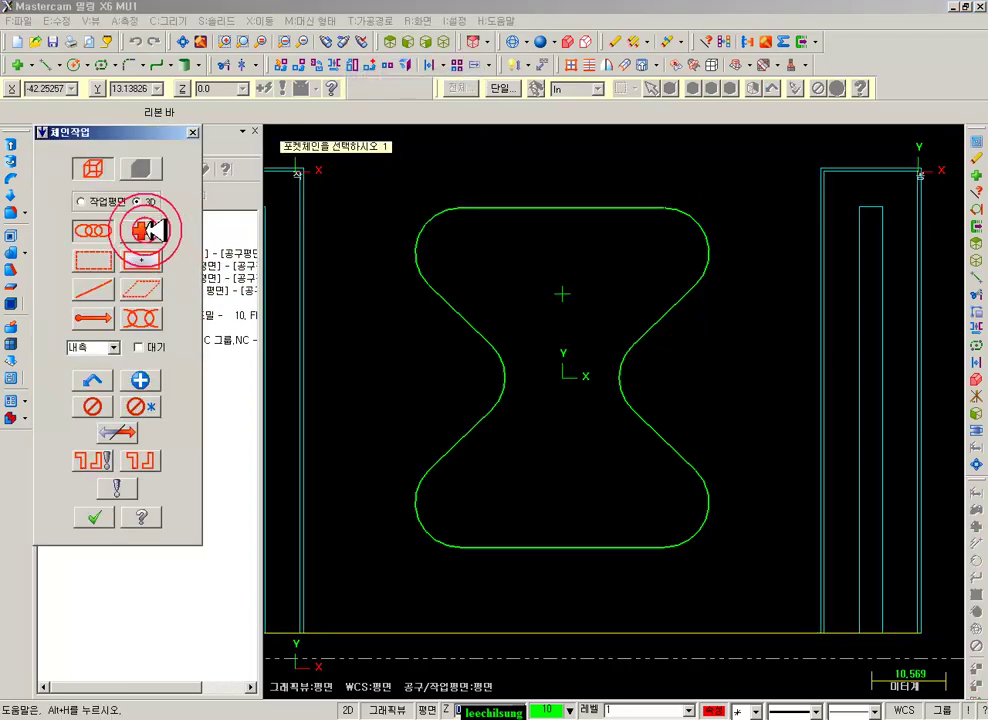
click(570, 296)
click(93, 231)
click(636, 334)
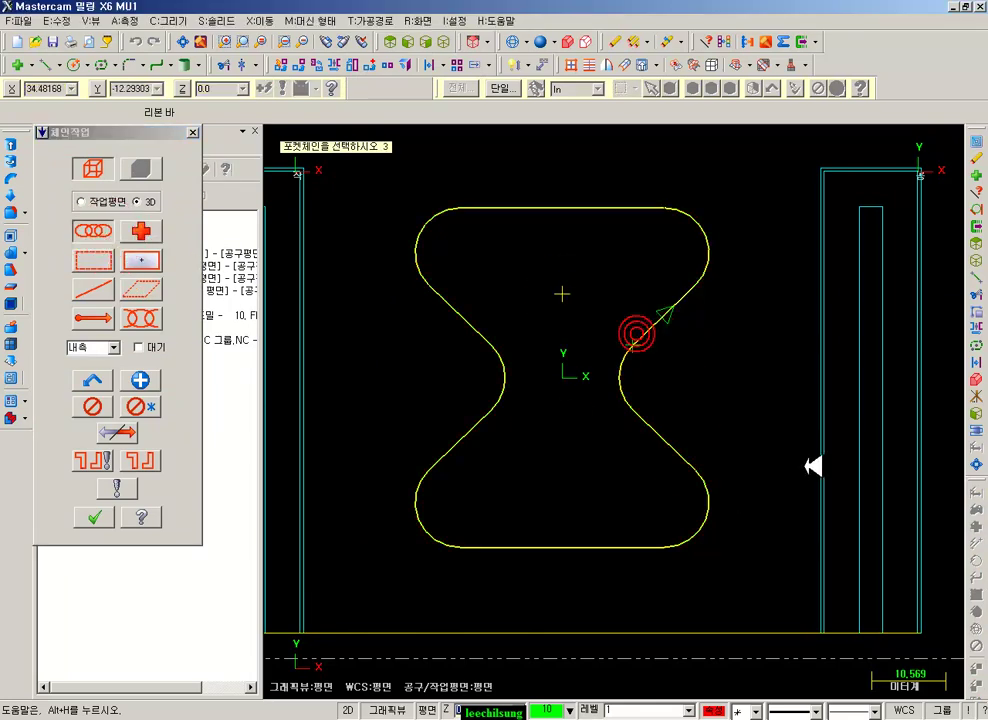
click(100, 516)
- Assign tool 219, the 10 mm flat endmill, and set the pocket type to standard
click(128, 119)
click(389, 169)
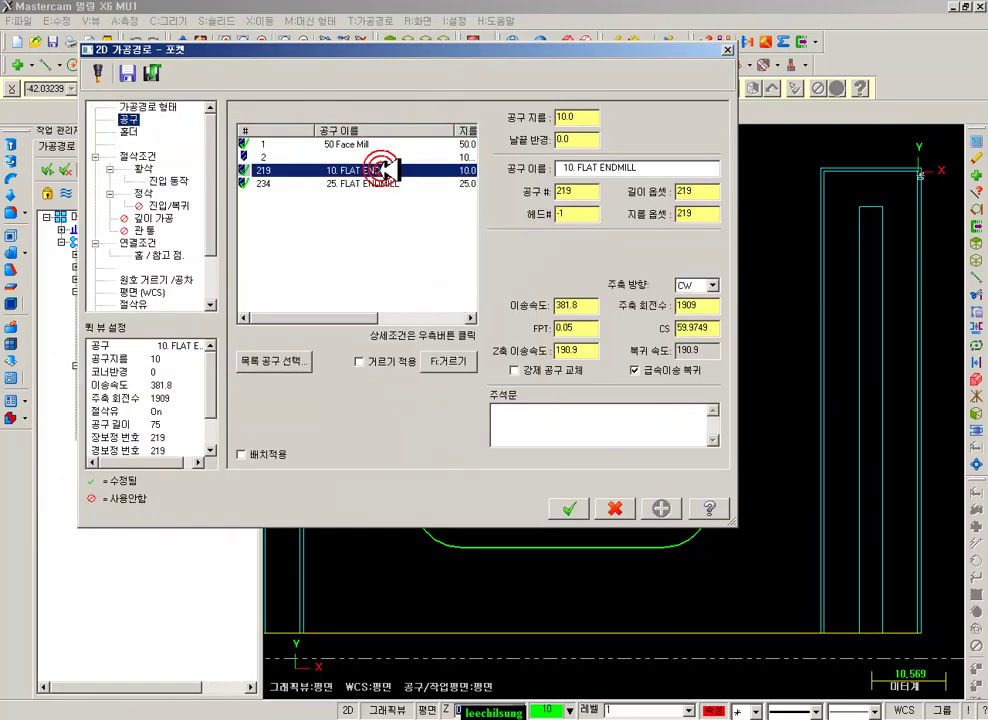
click(138, 154)
click(550, 149)
click(588, 141)
click(587, 152)
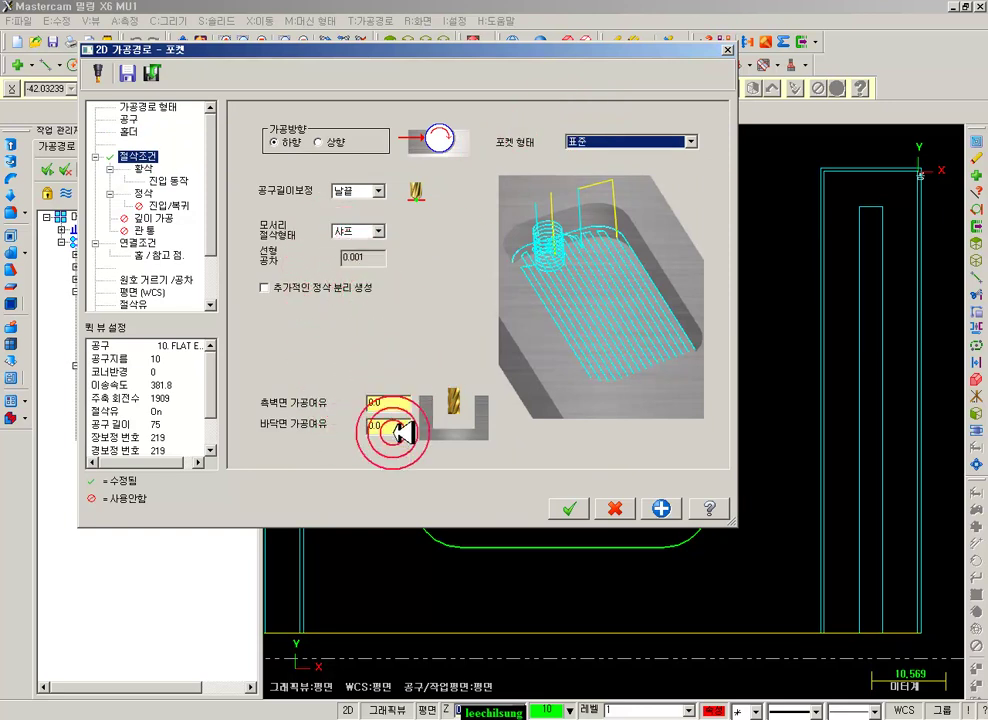
- Use constant overlap spiral roughing with helix entry at the chained start point, minimum radius 10% and maximum radius 45%
click(141, 168)
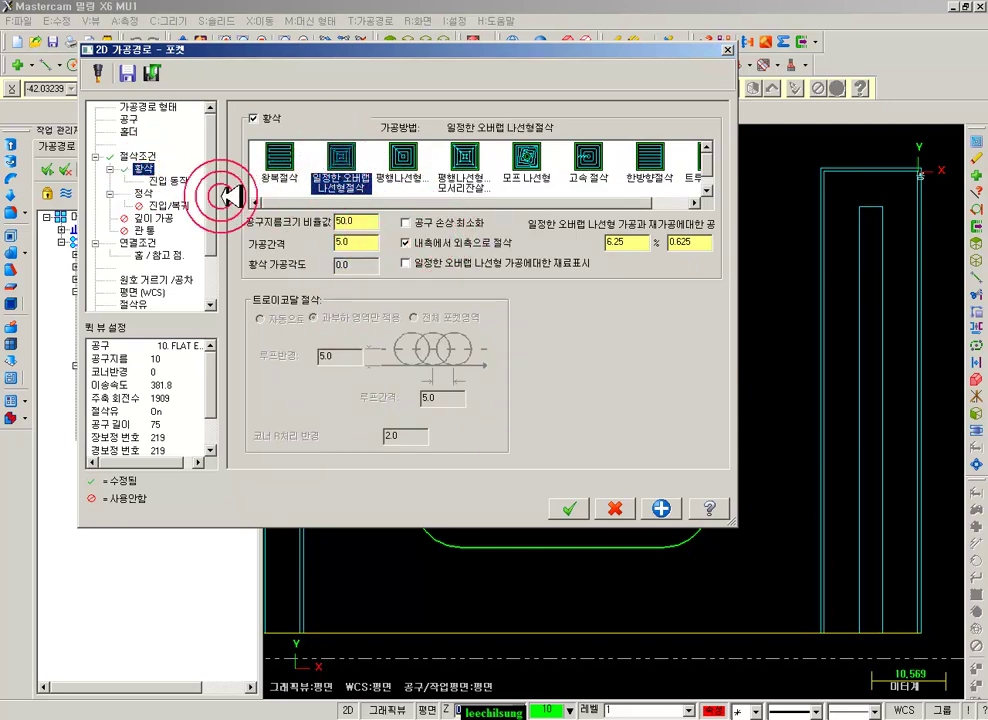
click(182, 180)
click(452, 117)
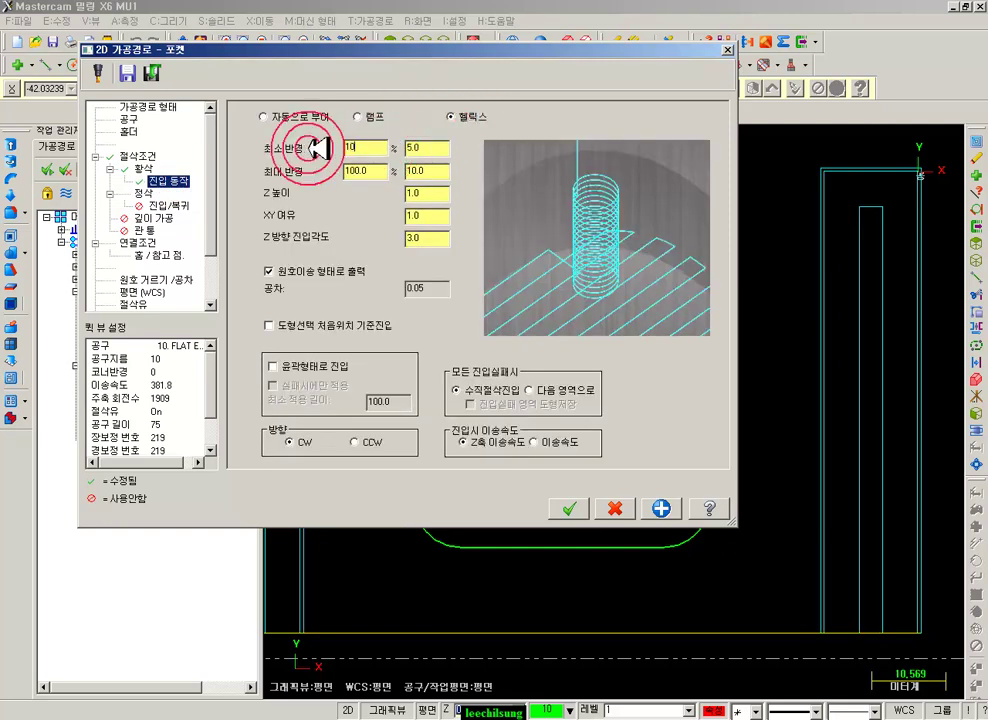
click(368, 170)
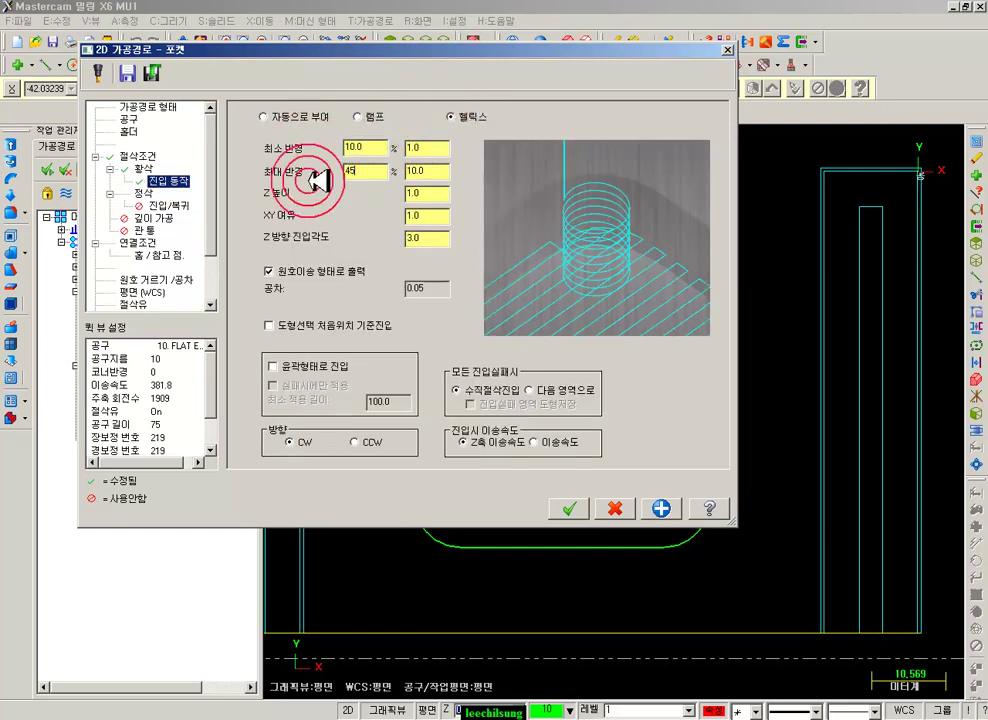
click(440, 194)
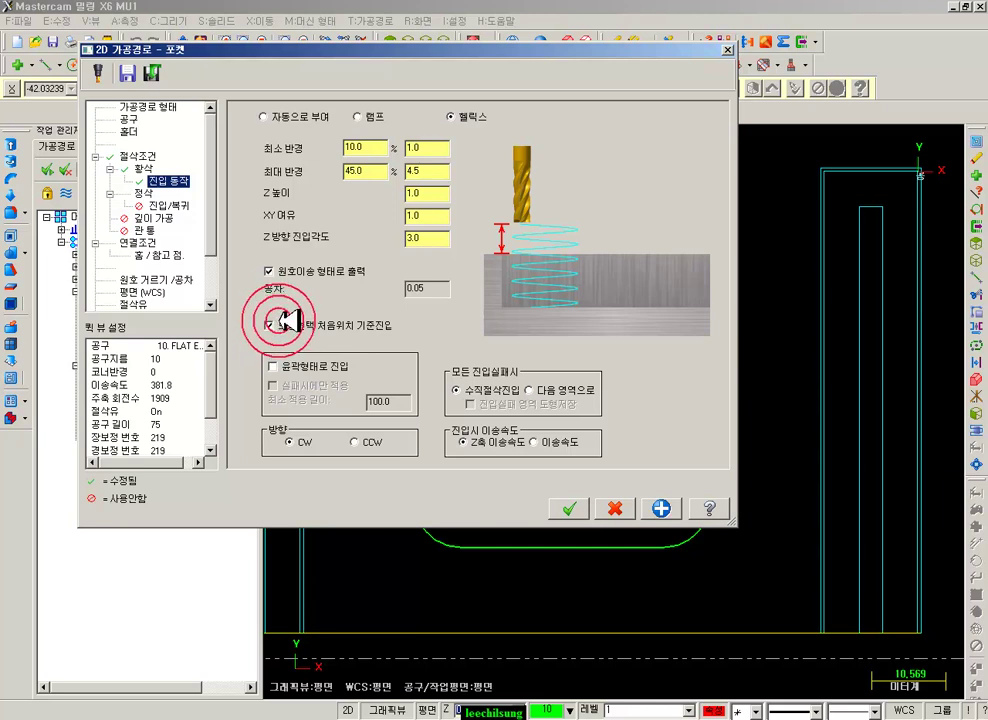
- Set one finishing pass with 0.5 mm spacing, performed only at the final depth
click(150, 193)
click(330, 160)
click(410, 195)
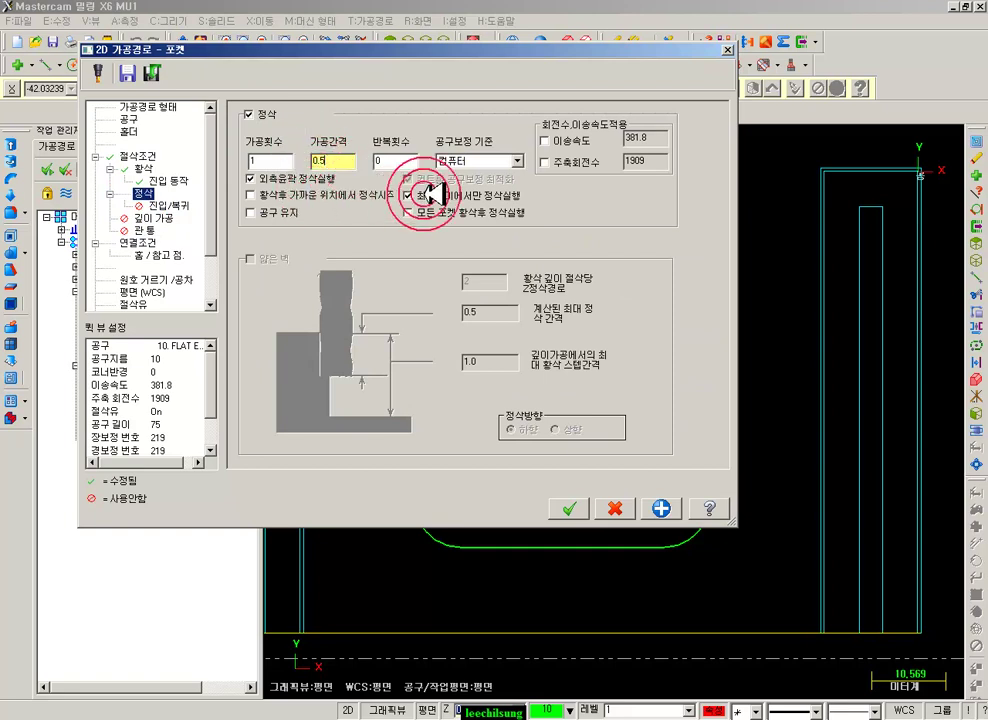
- Enable finishing lead-in and lead-out with 1 mm line length and 1 mm arc radius on both sides
click(166, 204)
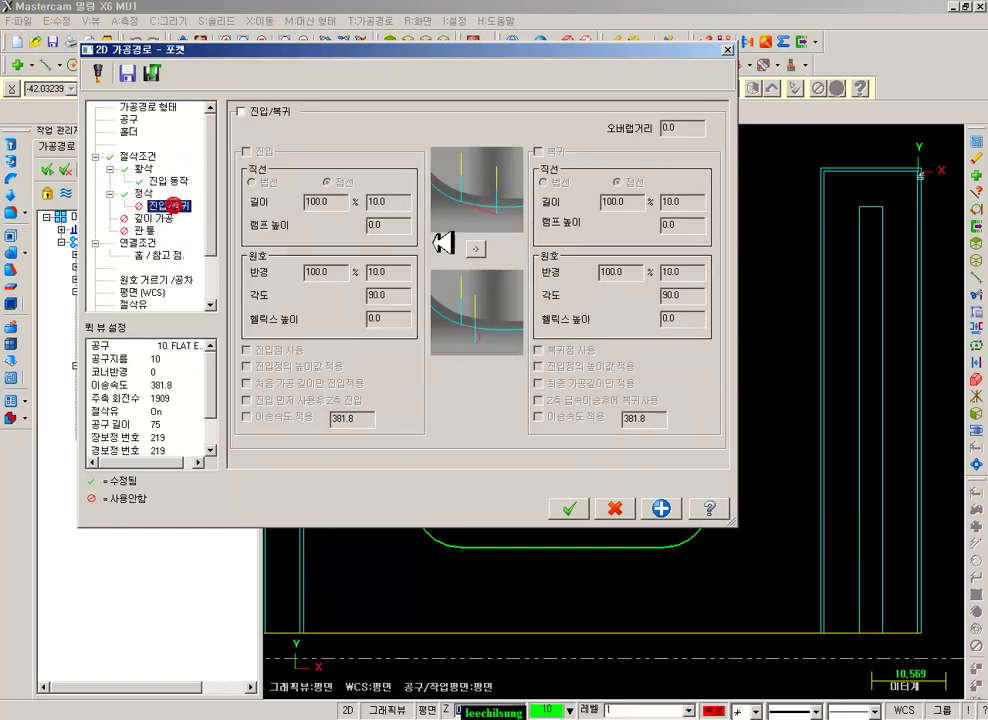
click(245, 111)
click(247, 151)
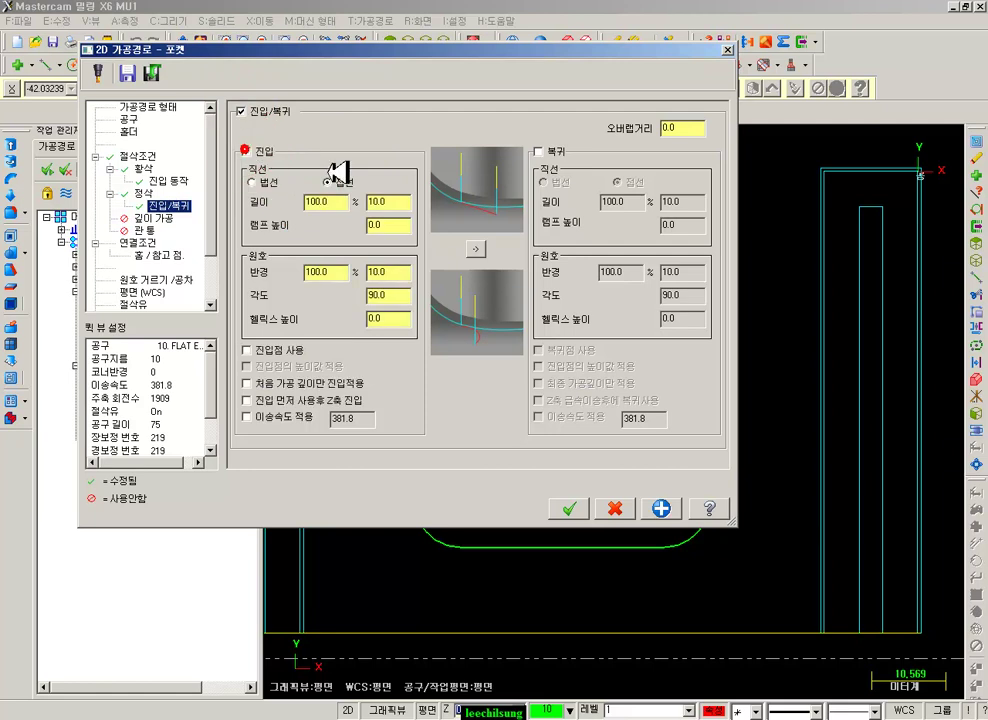
text(1)
drag(391, 272, 352, 276)
text(1)
click(492, 252)
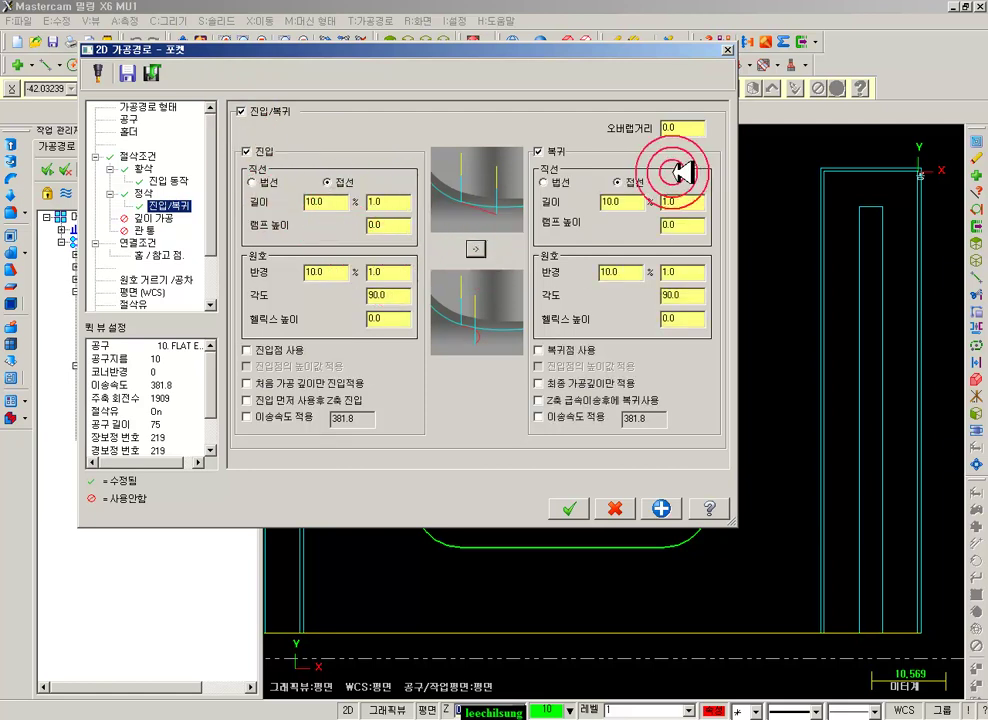
- Set the top of stock to 0 and the cutting depth to -20, and generate the pocket toolpath
click(158, 241)
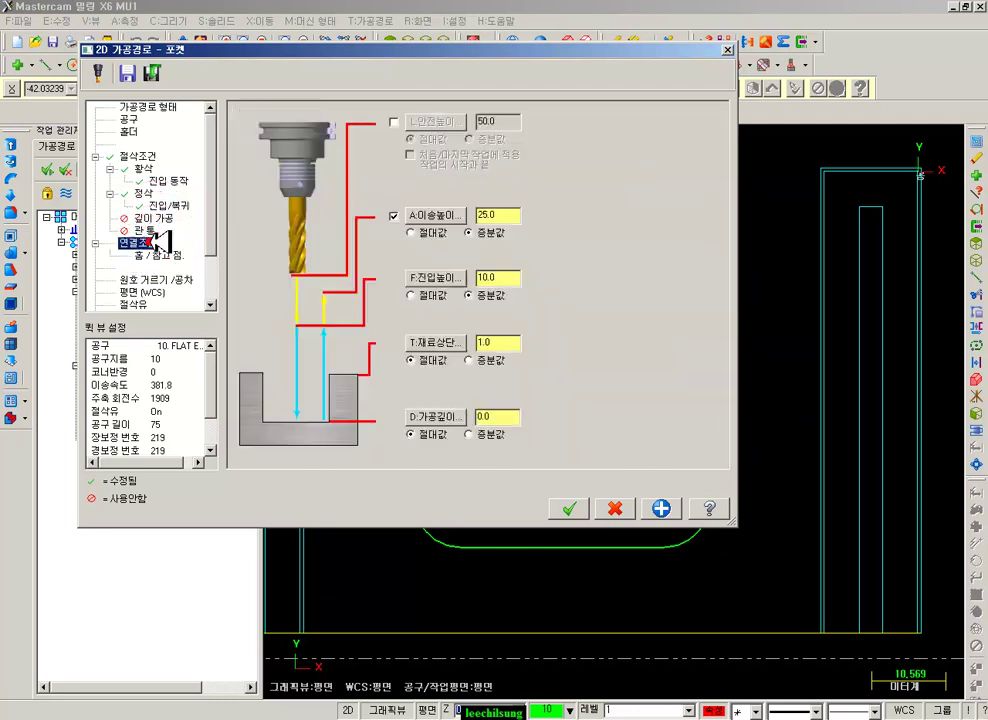
text(0)
click(425, 425)
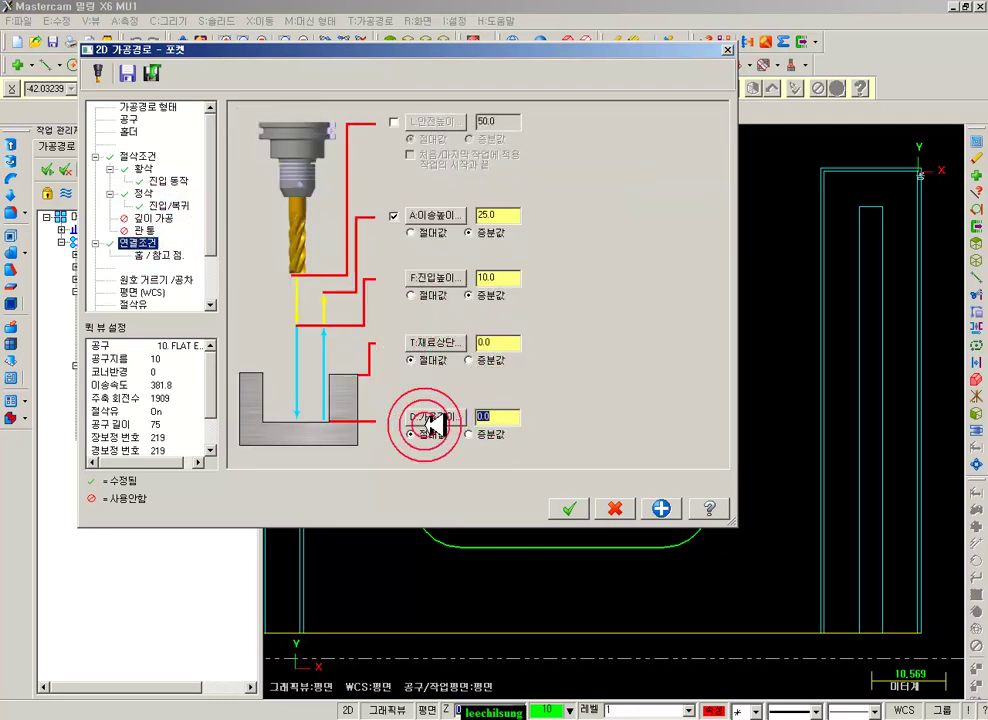
click(522, 401)
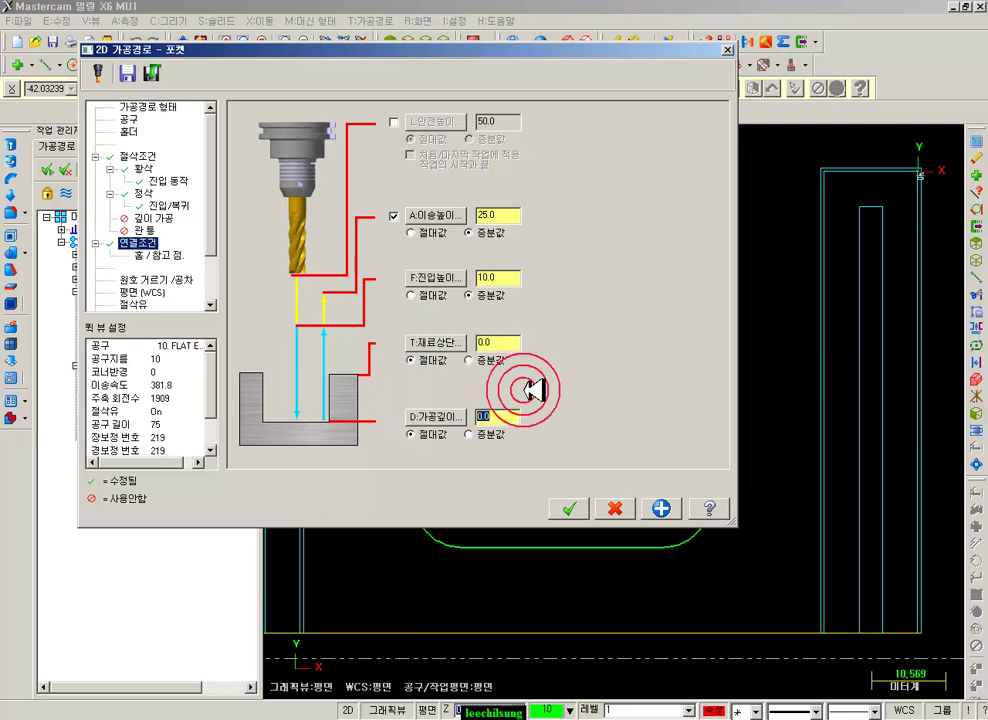
double_click(484, 418)
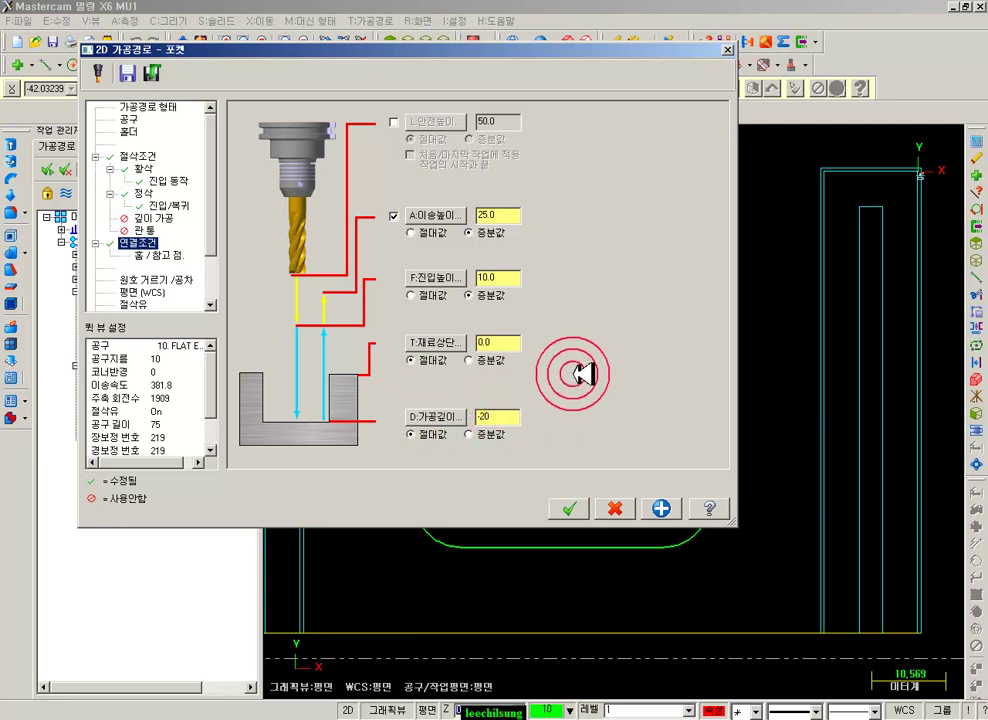
click(570, 507)
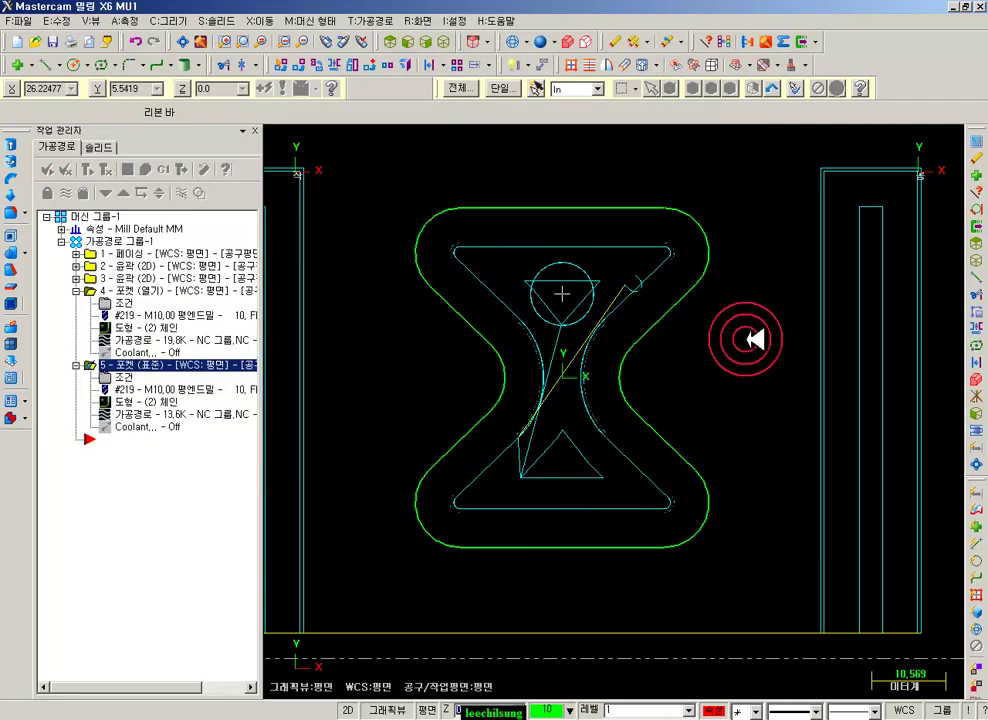
- Play the backplot of the standard pocket toolpath in isometric view
scroll(755, 355, down, 1)
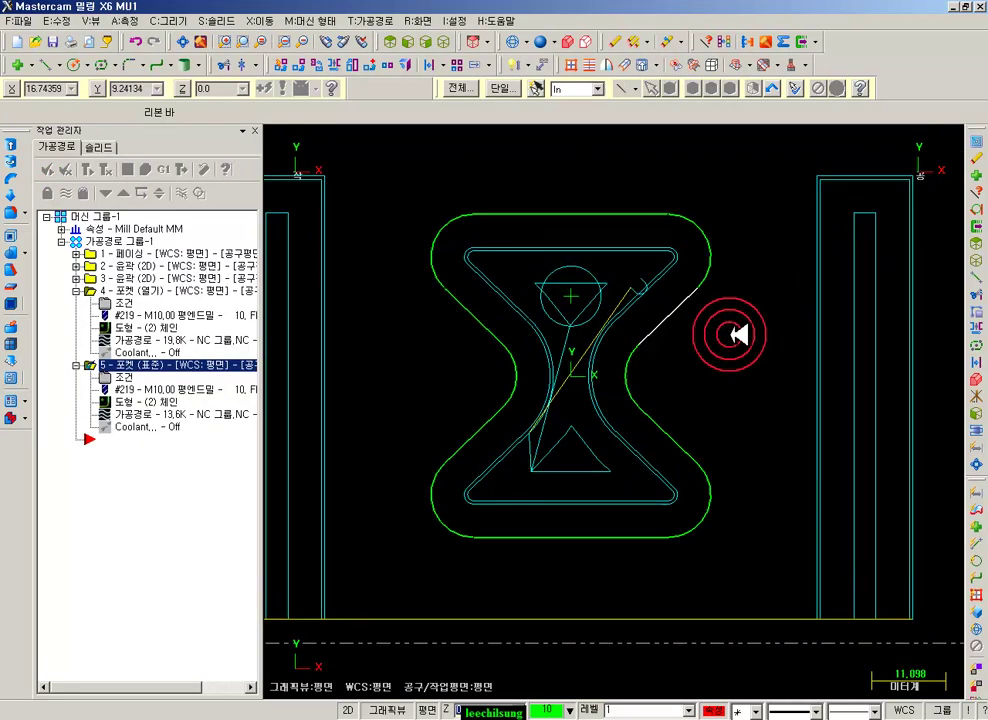
click(449, 43)
scroll(706, 392, up, 2)
scroll(450, 385, up, 2)
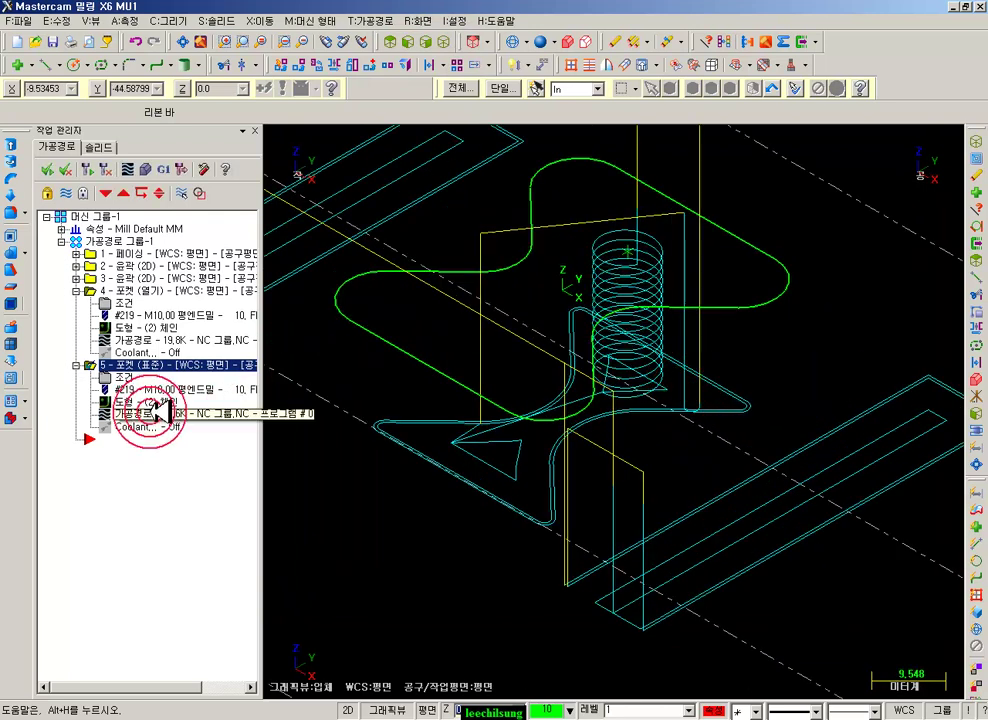
click(157, 413)
click(310, 136)
click(272, 135)
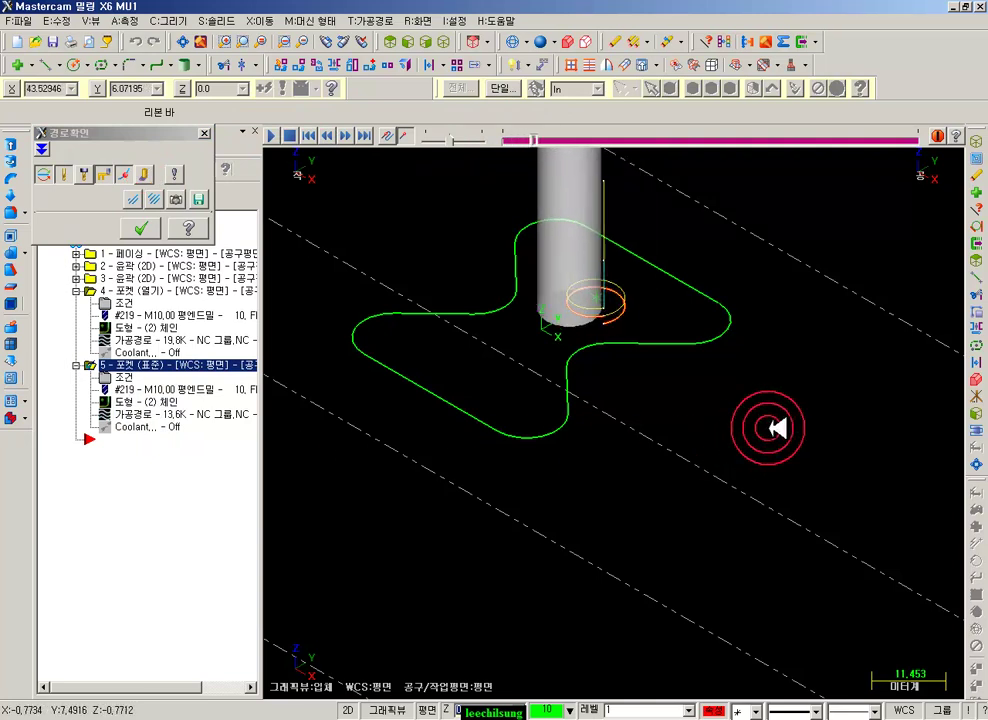
- Examine the helical entry in front view and its position around the entry point in top view
click(410, 41)
scroll(366, 372, down, 5)
scroll(717, 371, up, 12)
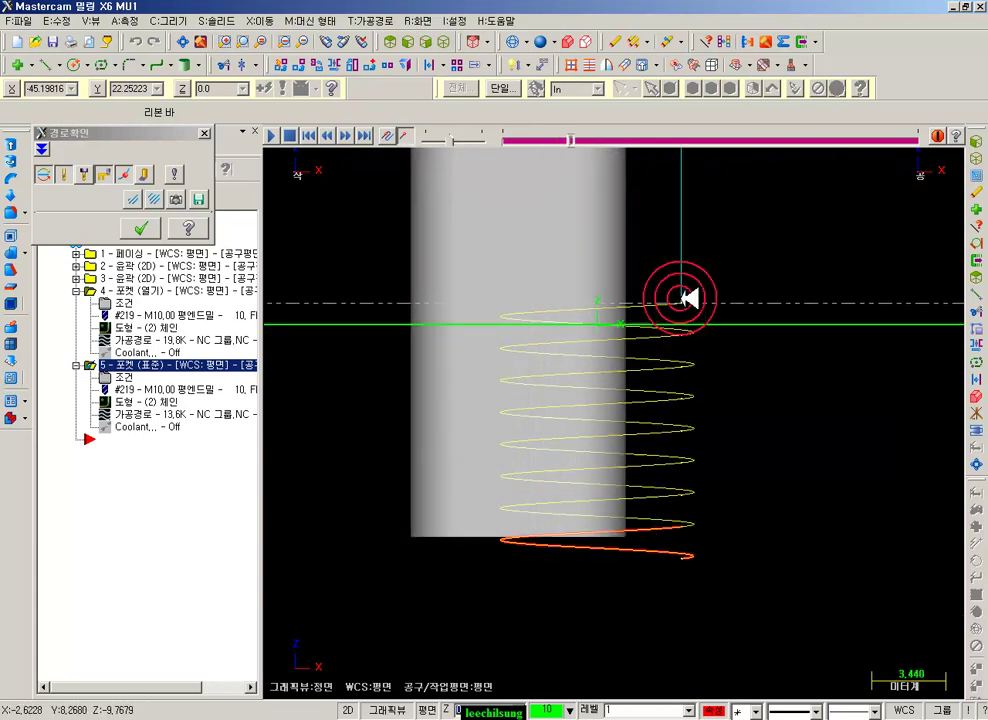
click(397, 41)
scroll(631, 355, up, 6)
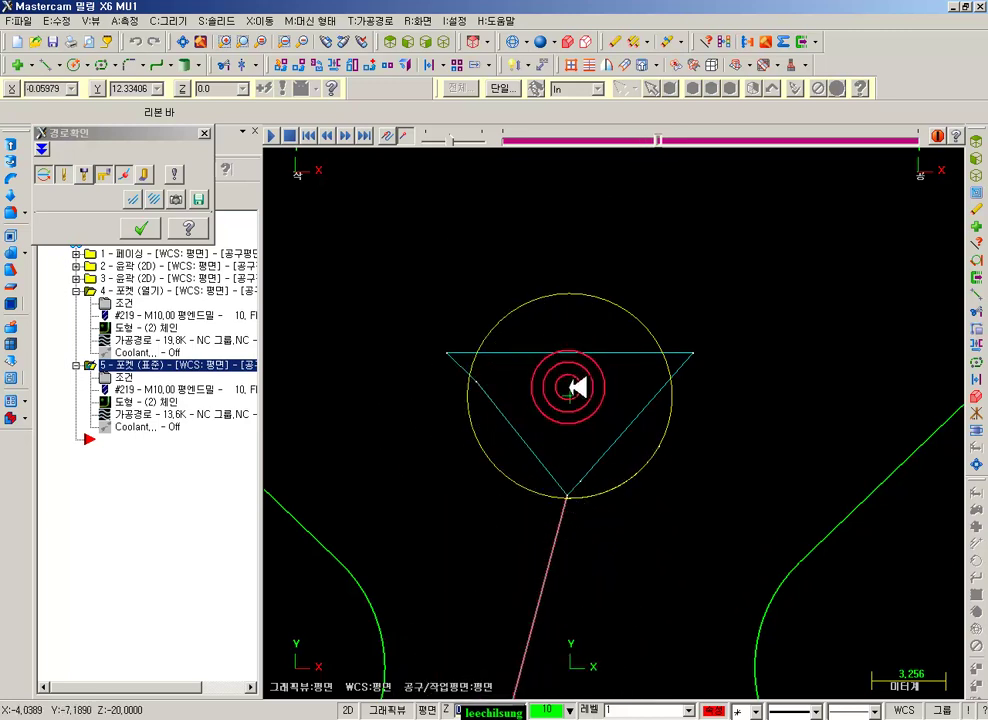
scroll(570, 215, down, 5)
- Backplot the pocket with the cut area shaded, check where finishing starts without shading, and close the backplot
click(146, 173)
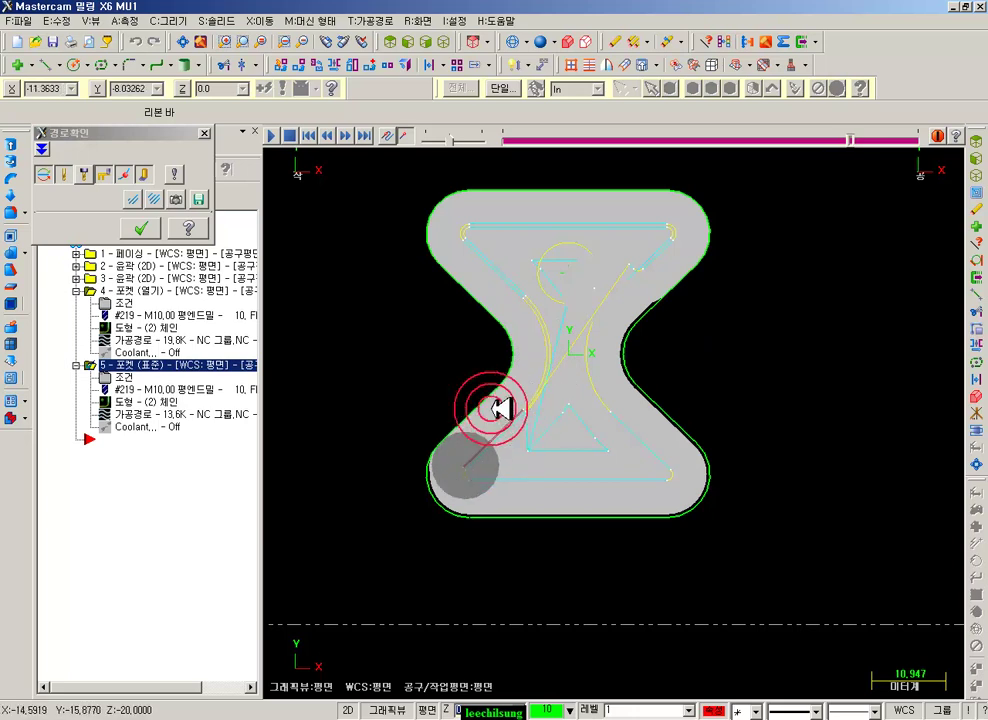
click(143, 171)
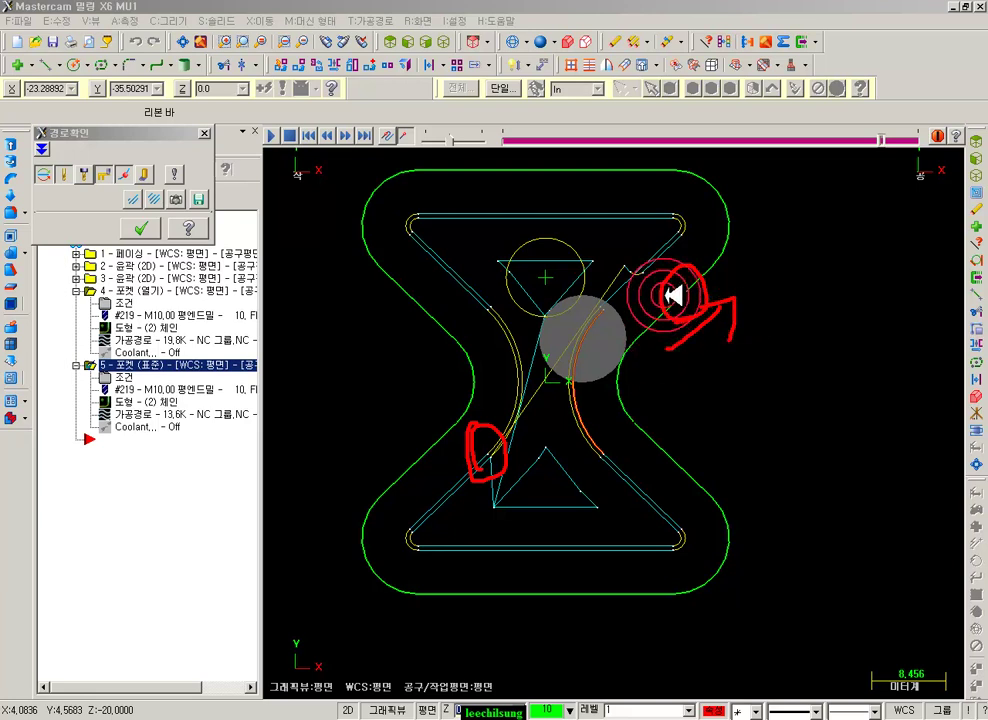
right_click(783, 375)
click(794, 523)
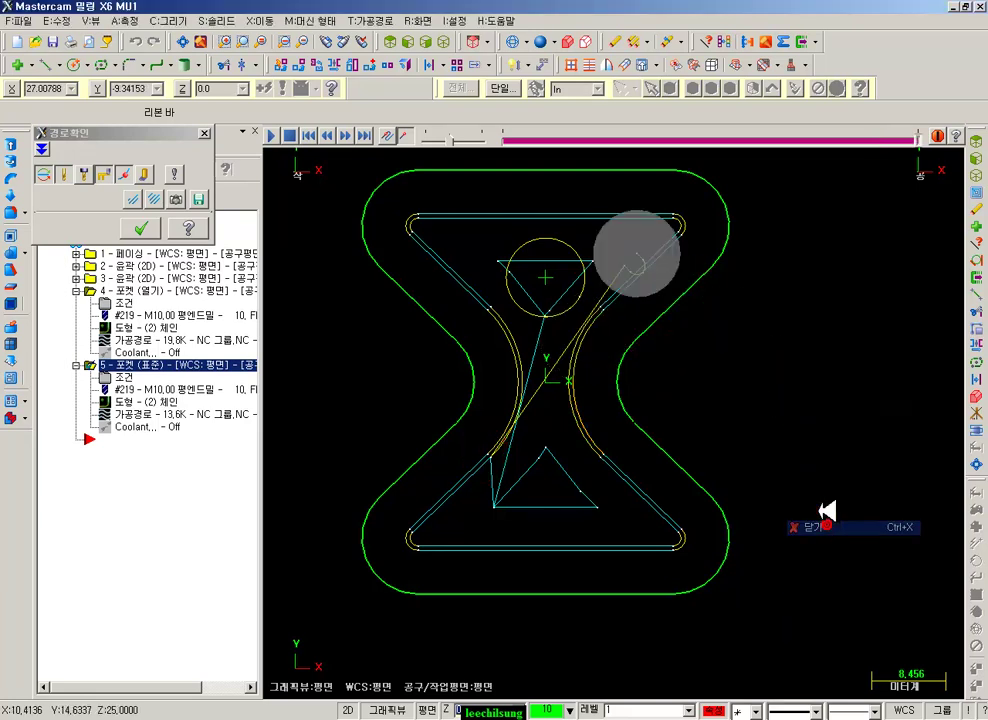
click(149, 226)
- Set the pocket's finishing to start at the position closest to the end of roughing, and regenerate the toolpath
click(126, 377)
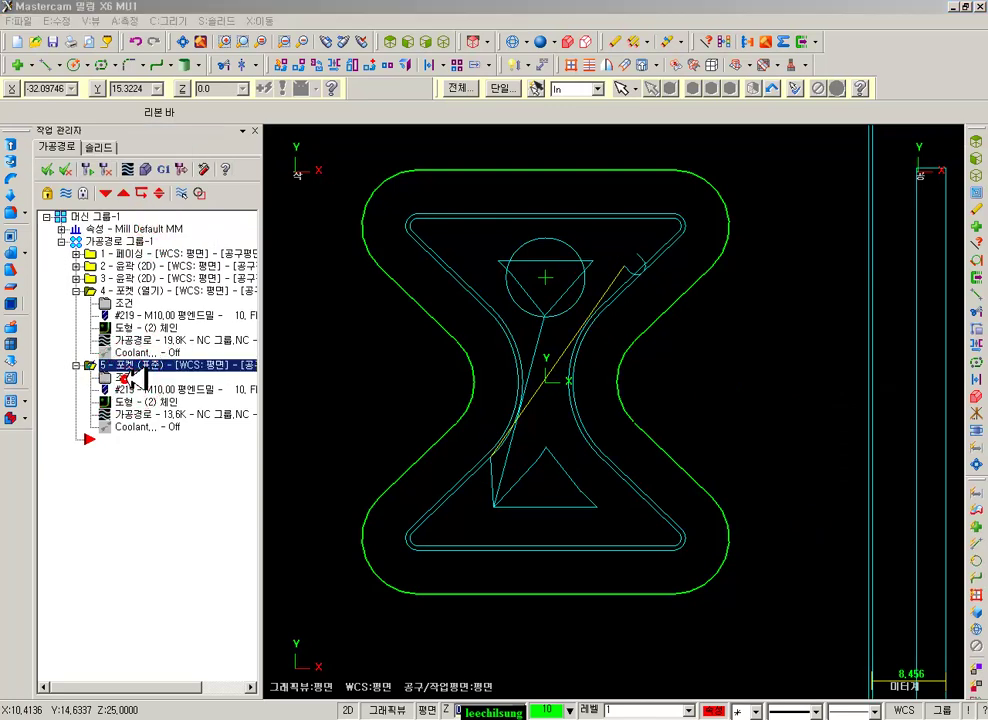
click(168, 205)
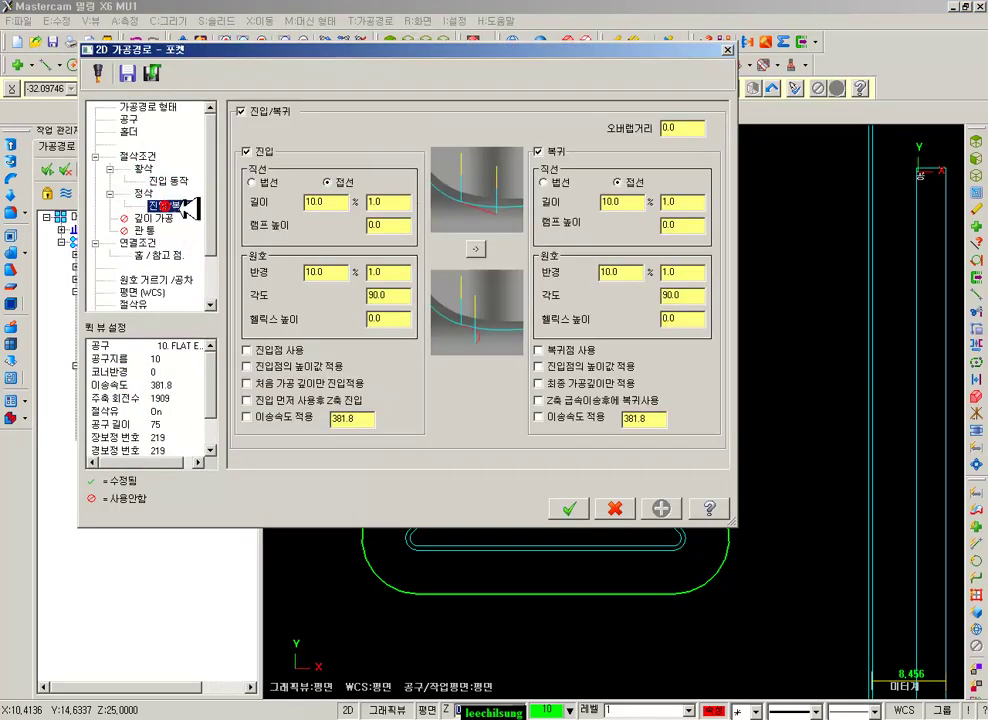
click(143, 193)
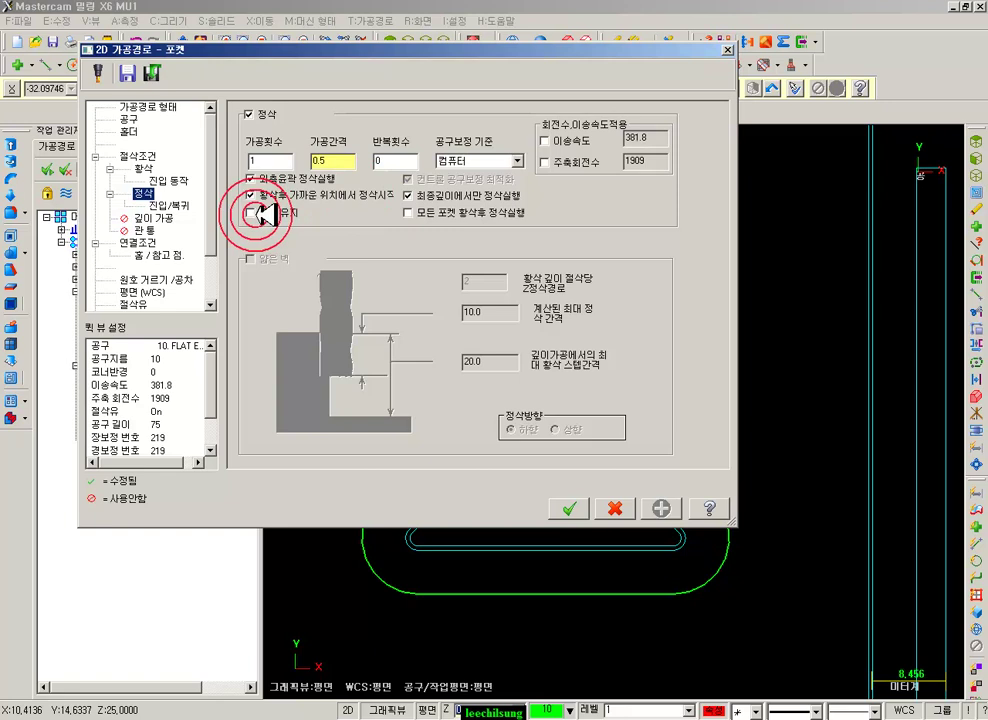
click(569, 508)
click(100, 170)
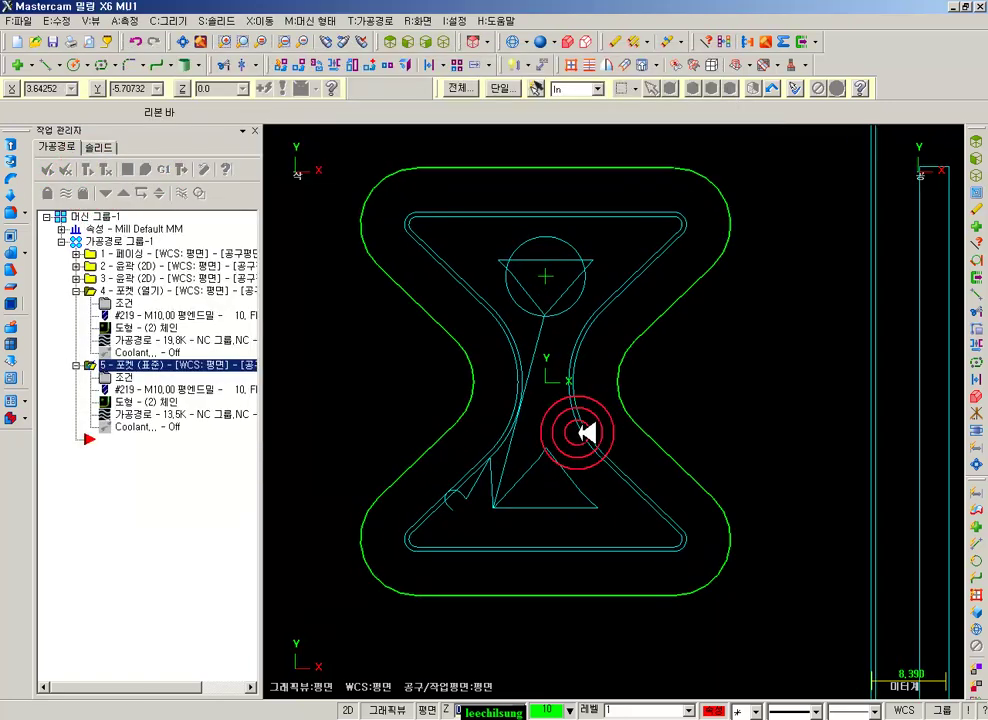
- Backplot the regenerated pocket toolpath, examine the finishing lead-in near the lower slanted edge, and close the backplot
click(140, 410)
drag(512, 140, 788, 147)
scroll(434, 580, up, 3)
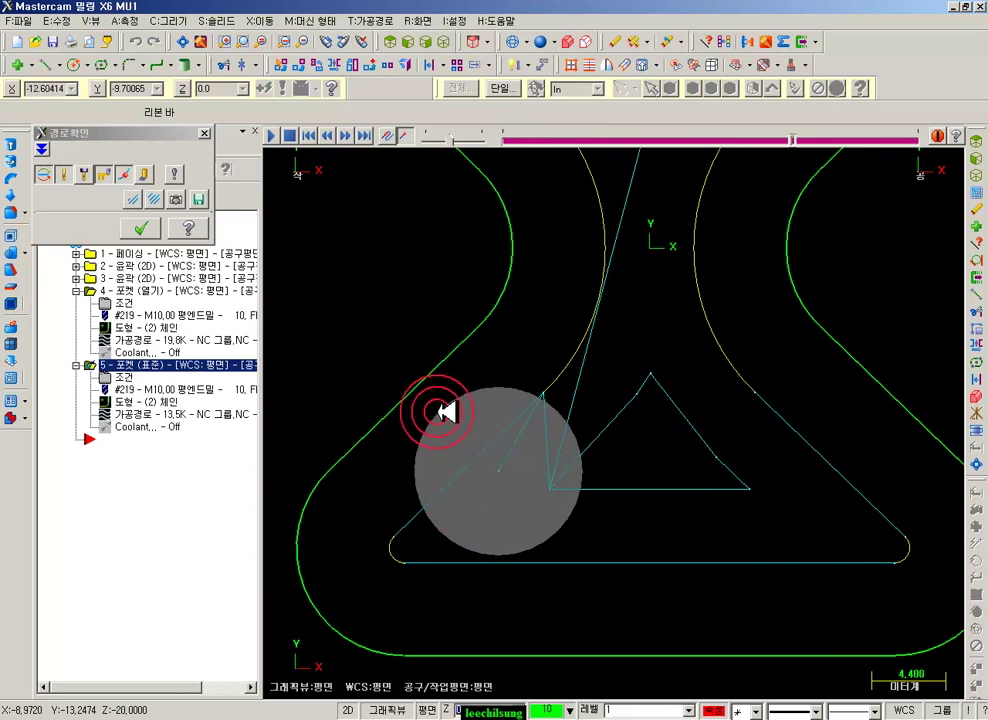
scroll(445, 411, up, 2)
scroll(452, 410, down, 5)
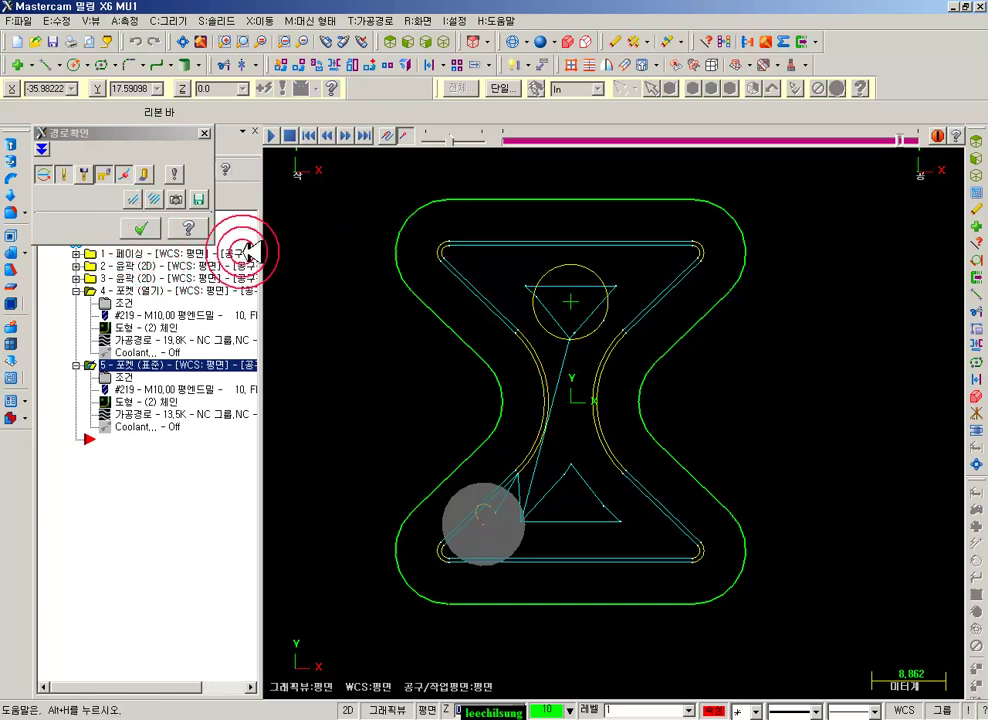
click(145, 228)
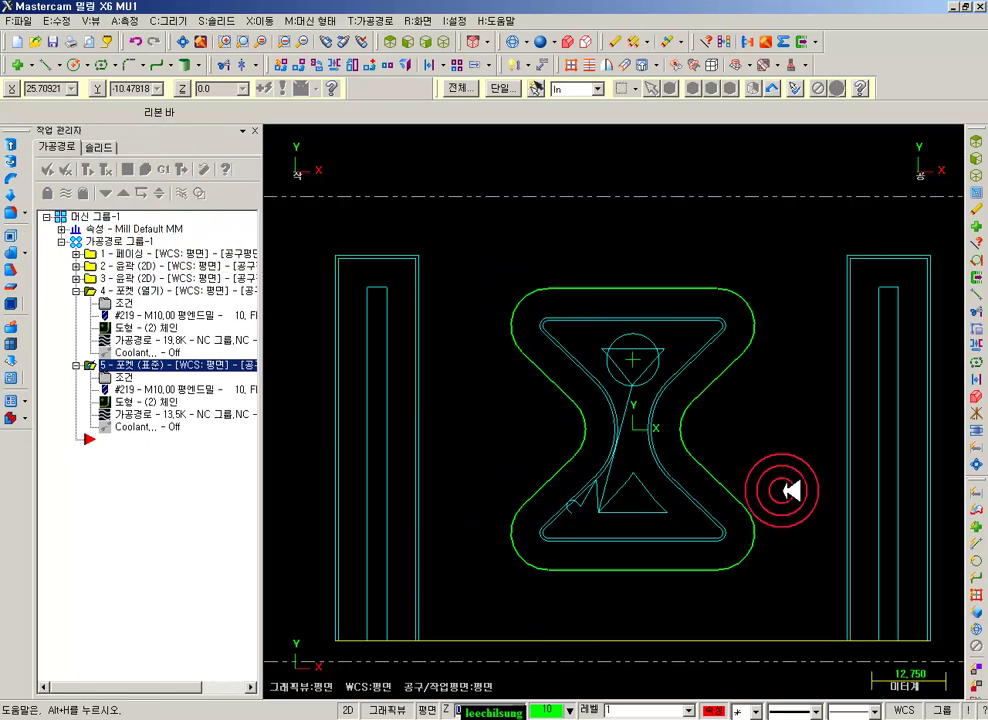